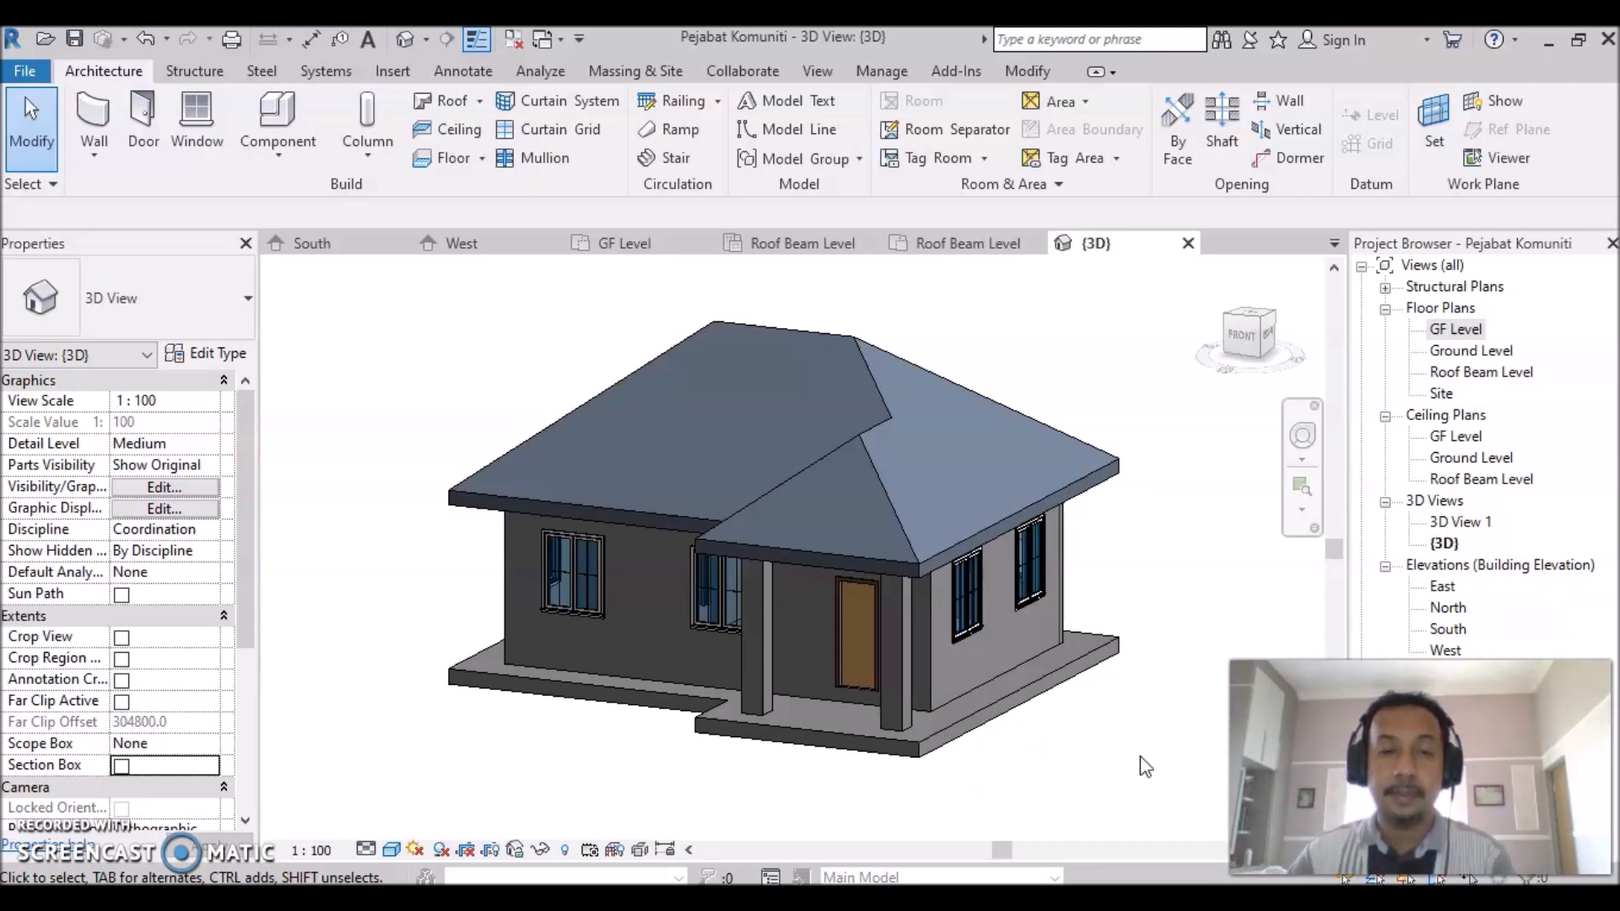
# Enable the section box in the house's 3D view and lower its top face below the roof to expose the interior rooms.
pyautogui.click(1106, 764)
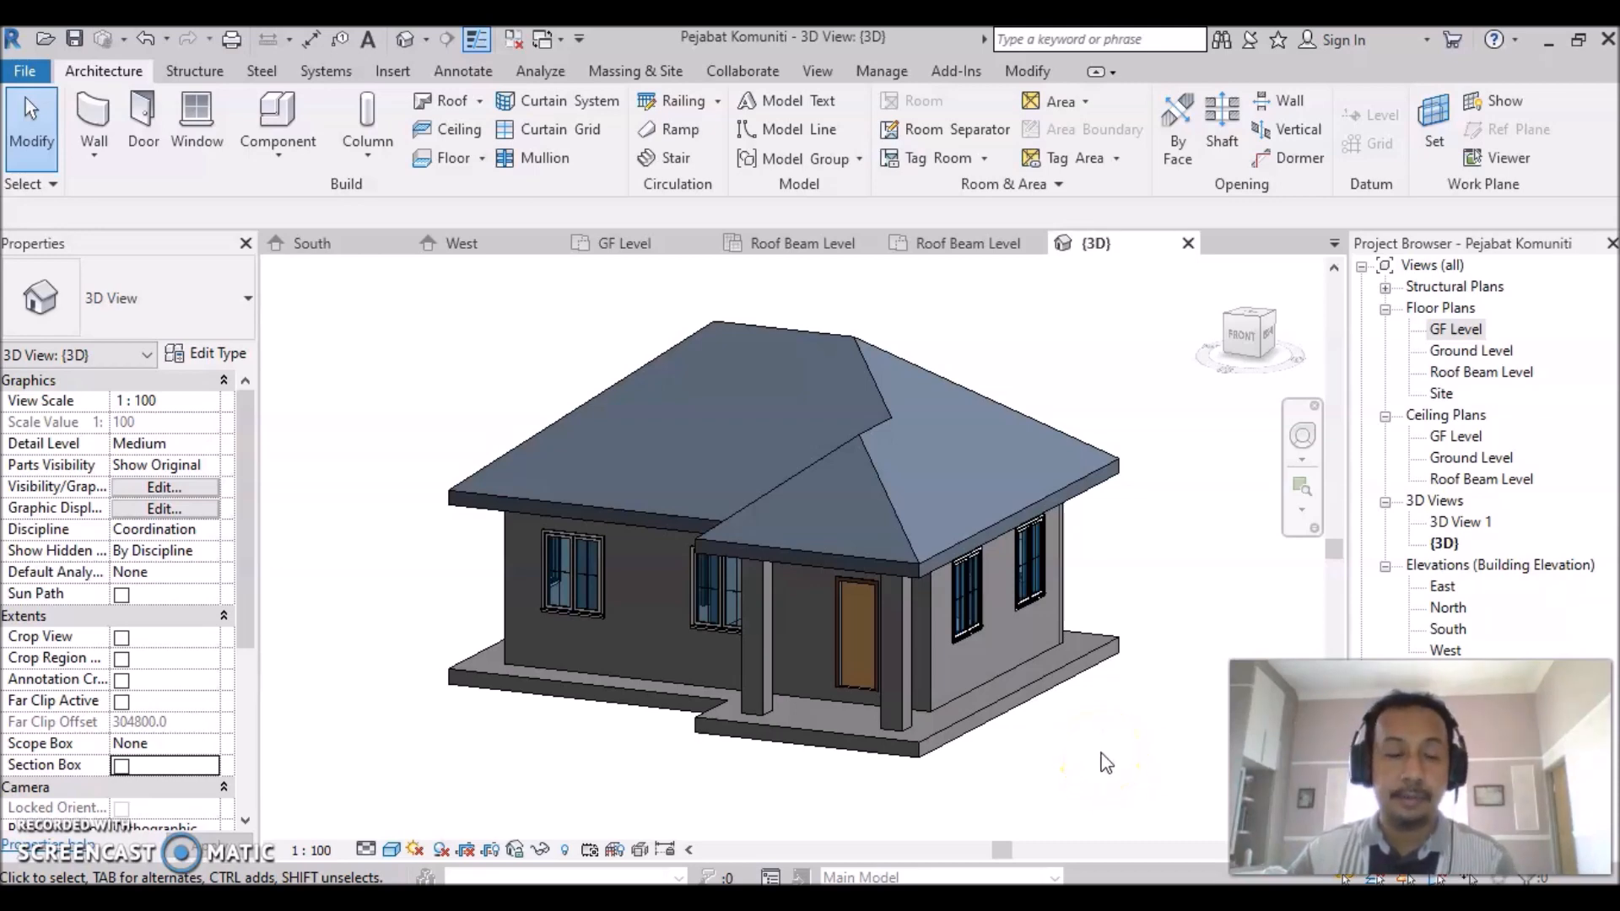
pyautogui.click(1080, 765)
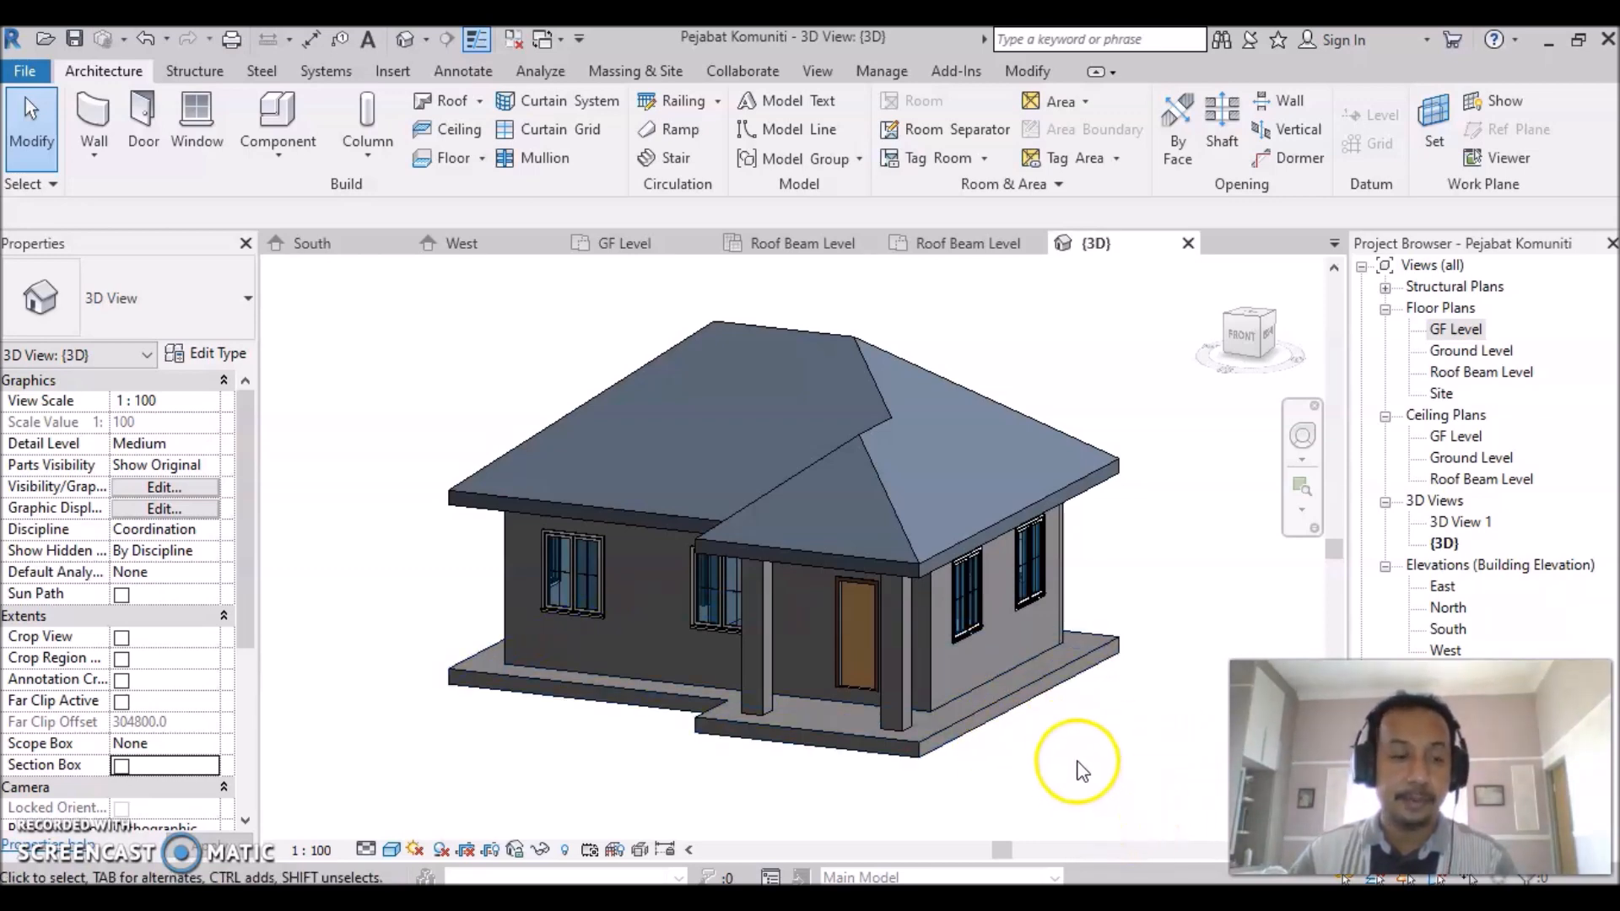
pyautogui.keyDown('shift'); pyautogui.moveTo(838, 639); pyautogui.dragTo(1024, 616, button='middle'); pyautogui.keyUp('shift')
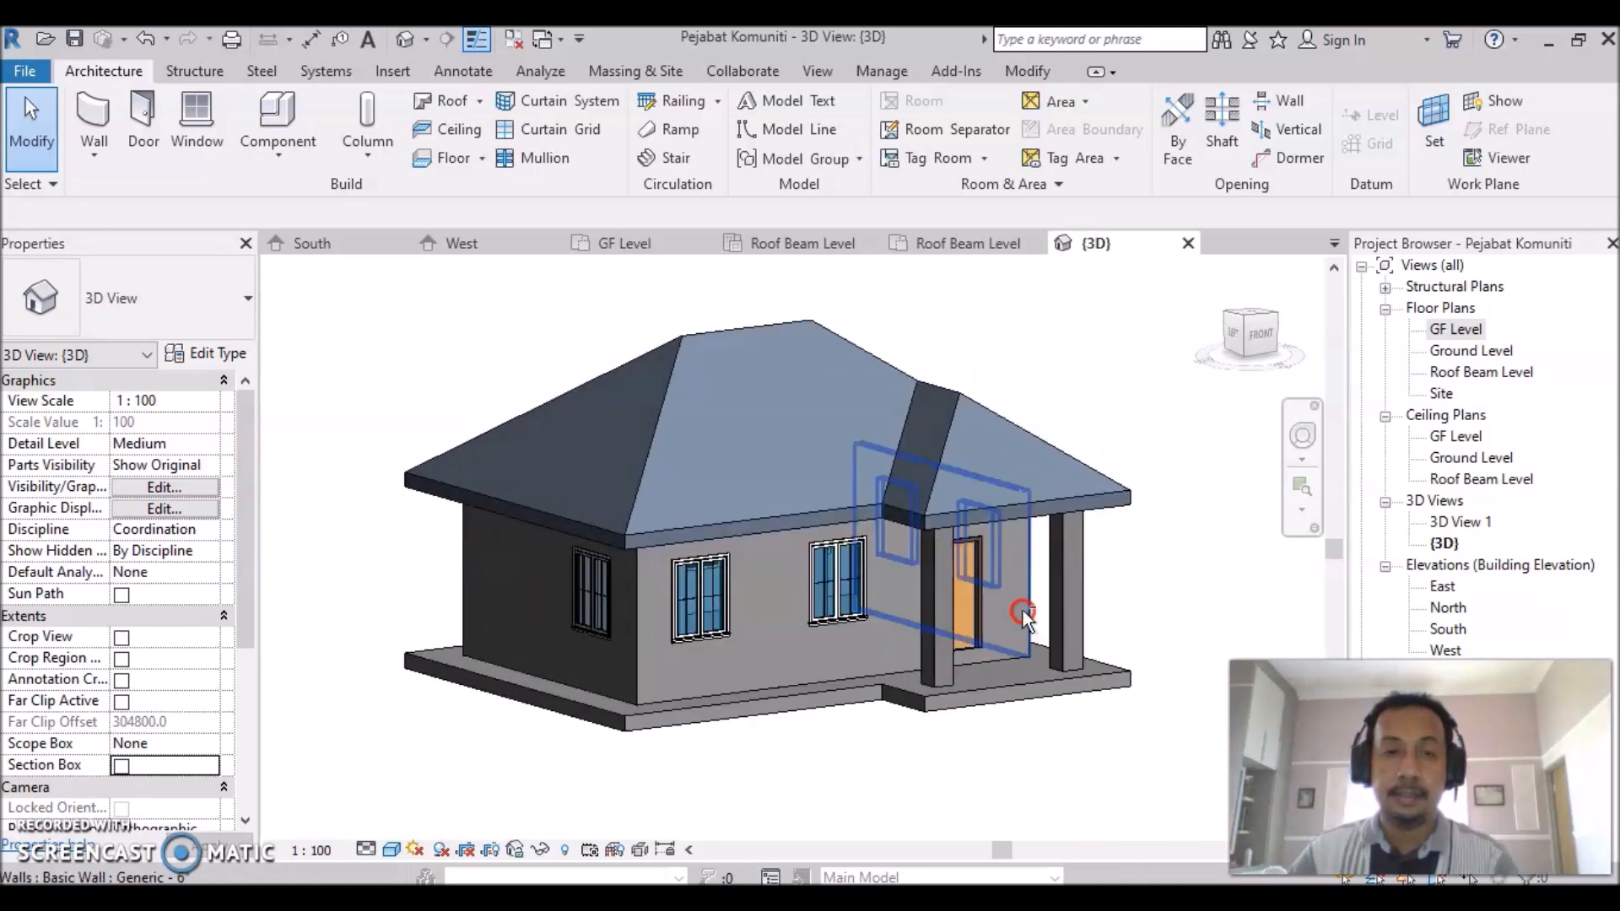
pyautogui.keyDown('shift'); pyautogui.moveTo(723, 618); pyautogui.dragTo(1123, 664, button='middle'); pyautogui.keyUp('shift')
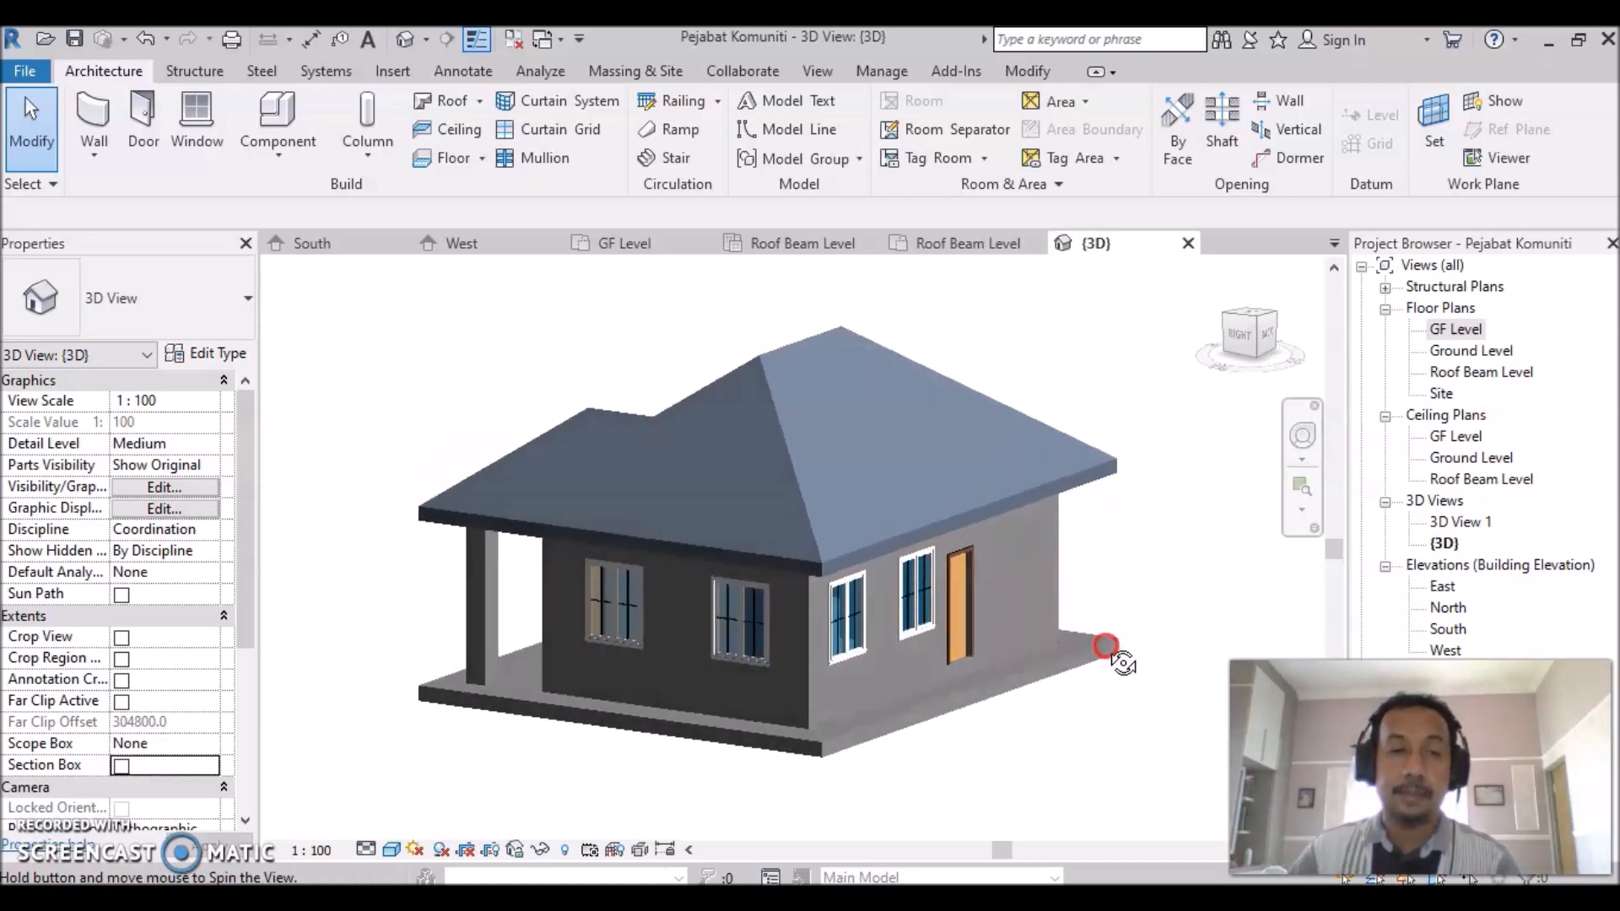
pyautogui.keyDown('shift'); pyautogui.moveTo(665, 664); pyautogui.dragTo(903, 699, button='middle'); pyautogui.keyUp('shift')
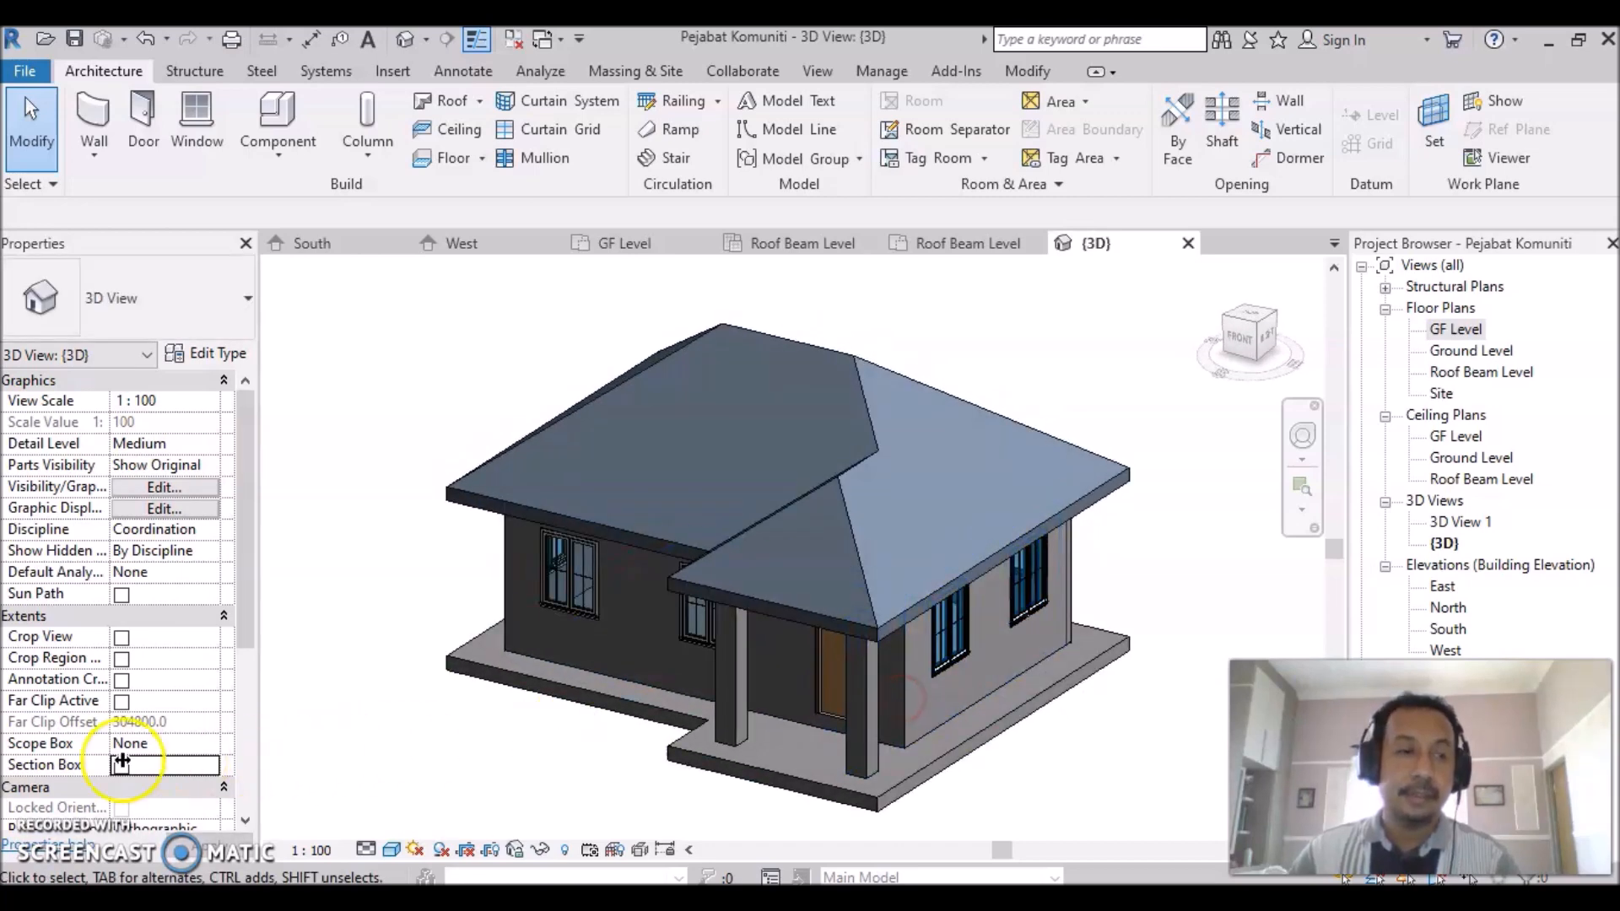
pyautogui.click(122, 765)
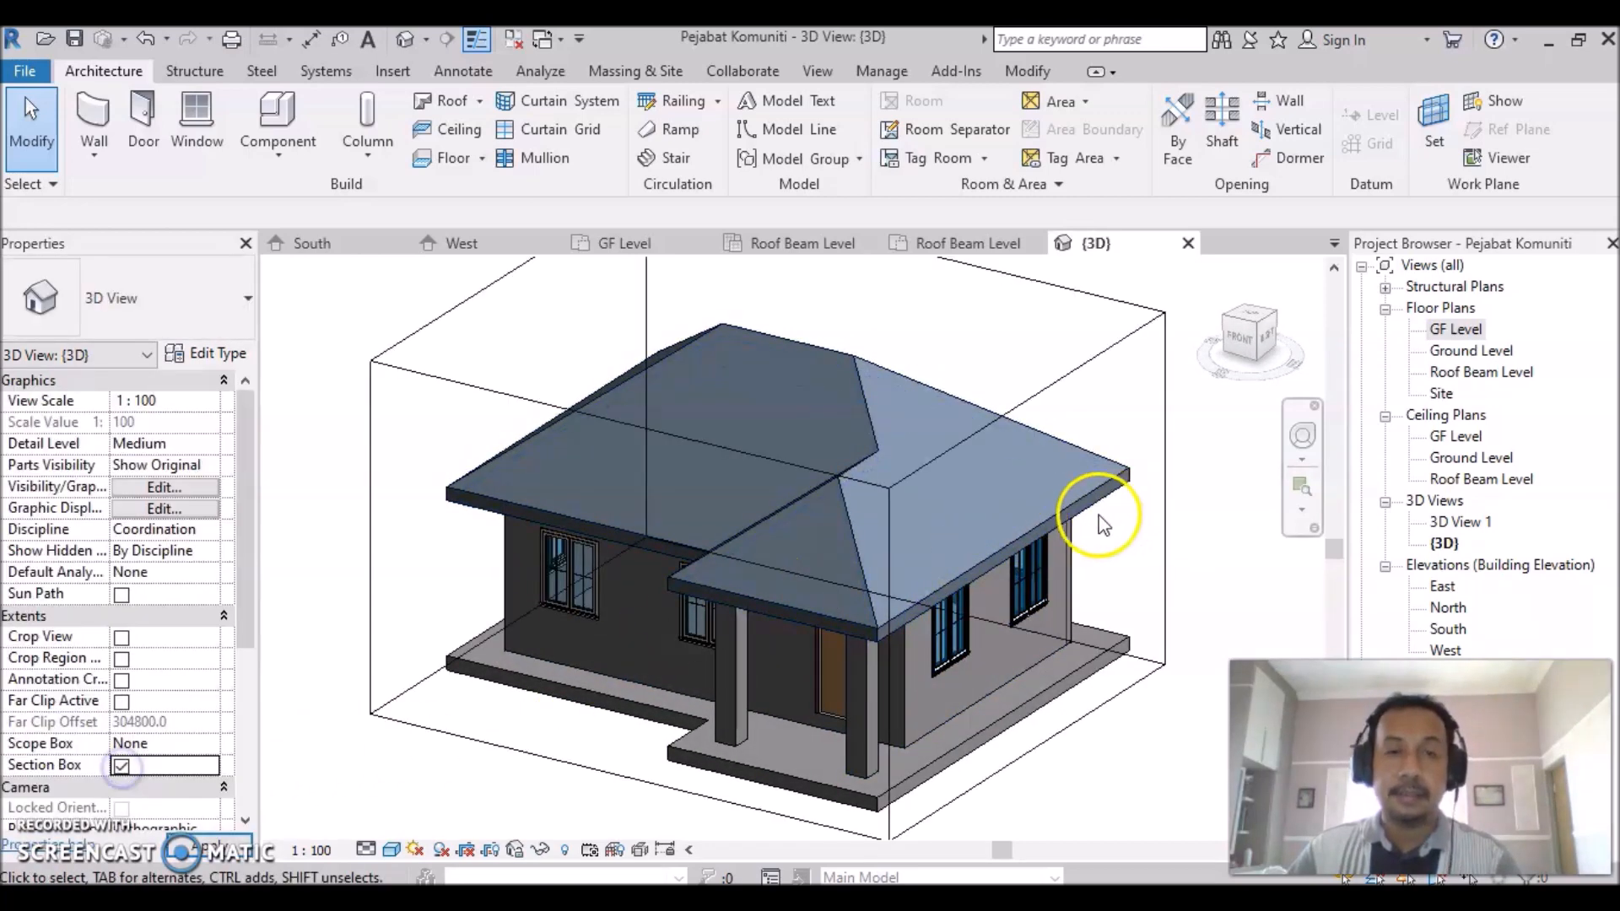
pyautogui.click(947, 466)
pyautogui.moveTo(764, 341); pyautogui.dragTo(760, 549)
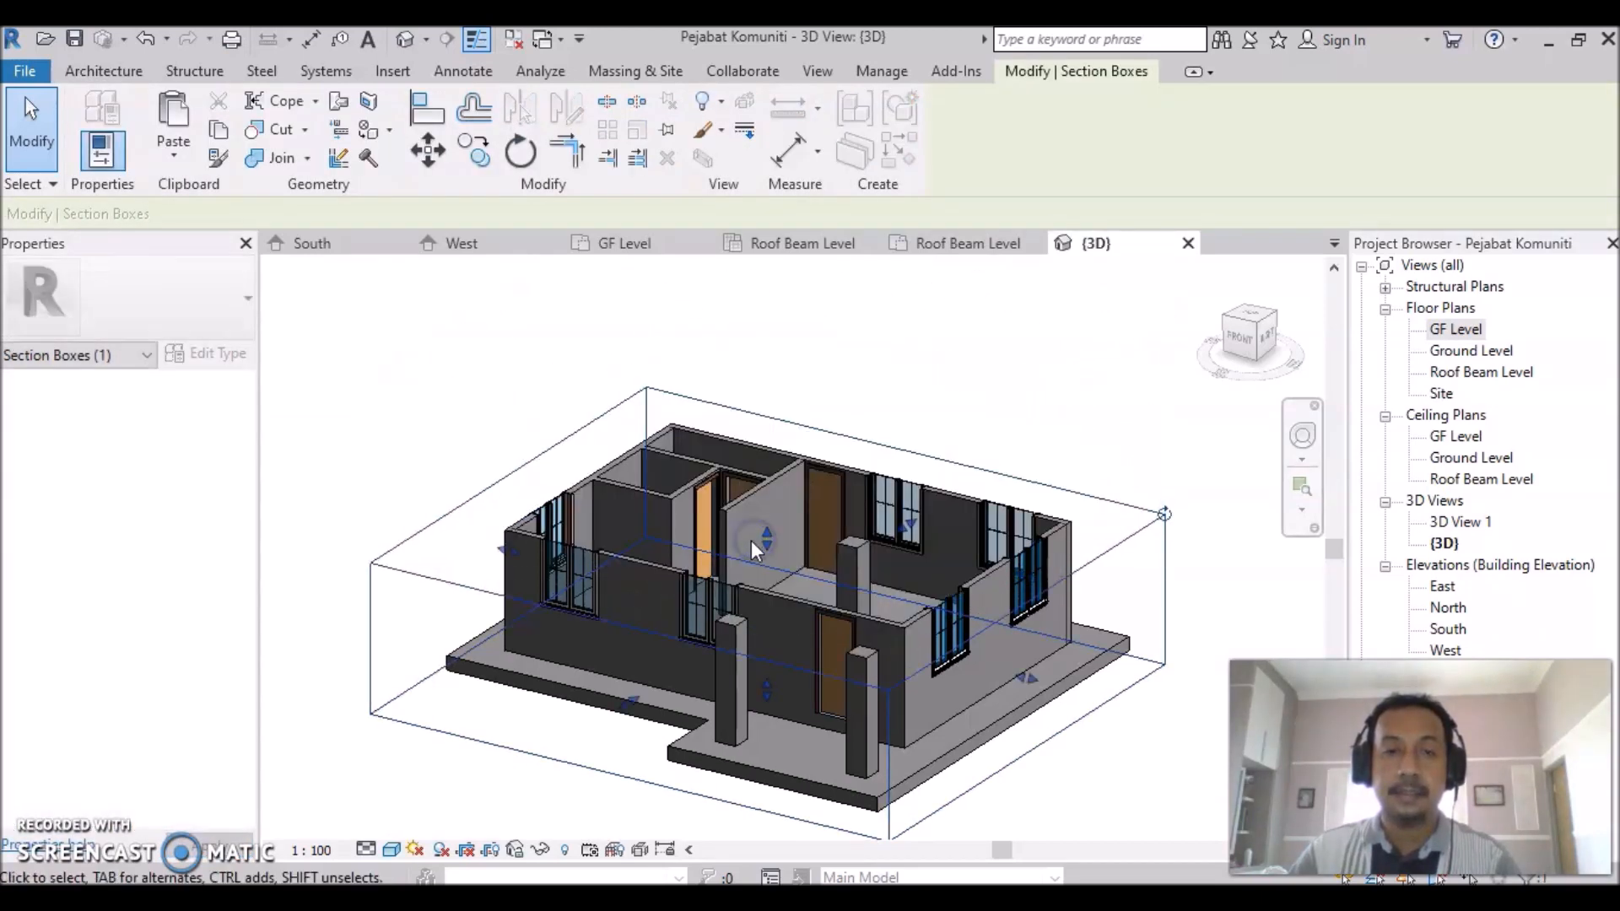
pyautogui.keyDown('shift'); pyautogui.moveTo(836, 580); pyautogui.dragTo(824, 673, button='middle'); pyautogui.keyUp('shift')
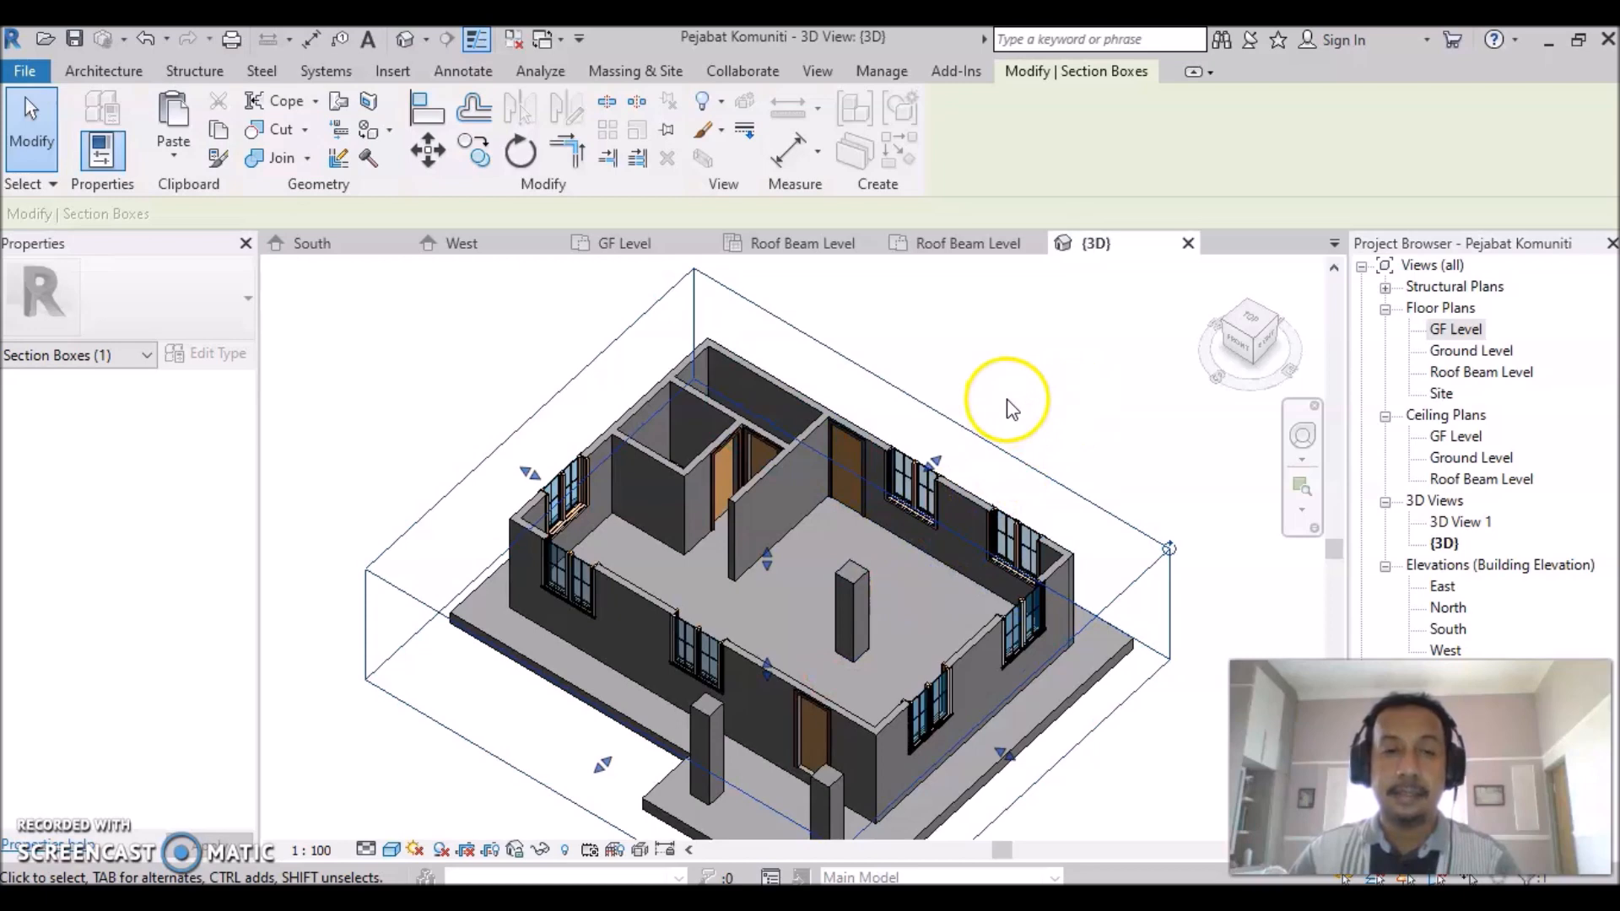
pyautogui.moveTo(859, 634); pyautogui.dragTo(852, 590, button='middle')
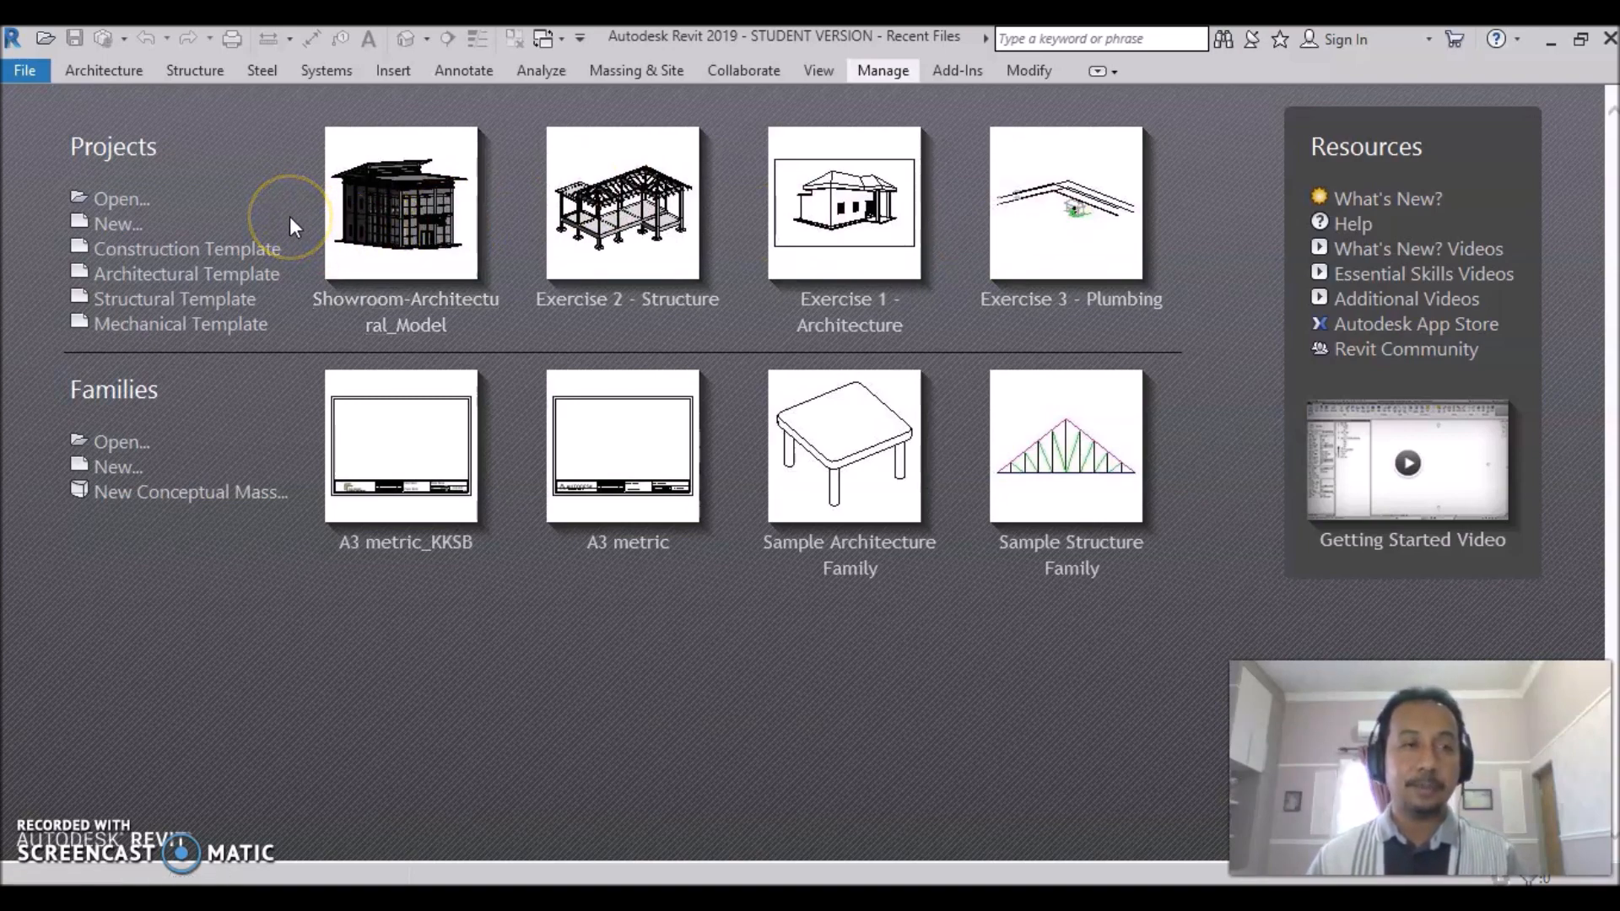
# Create a new project from the Architectural Template.
pyautogui.click(119, 227)
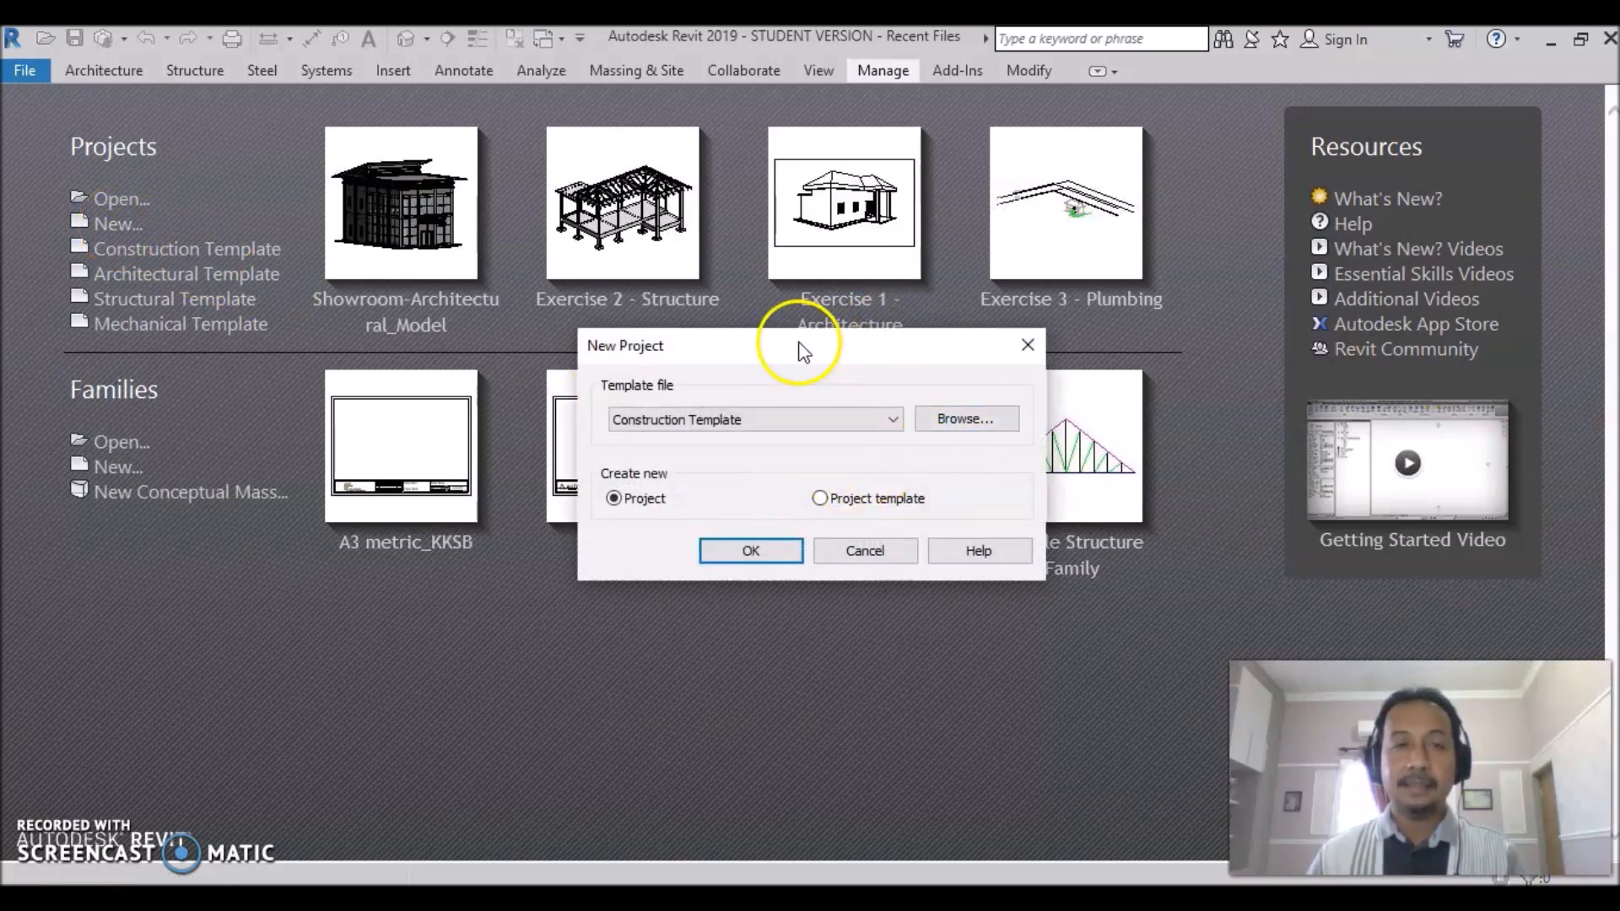
pyautogui.moveTo(800, 348); pyautogui.dragTo(700, 348)
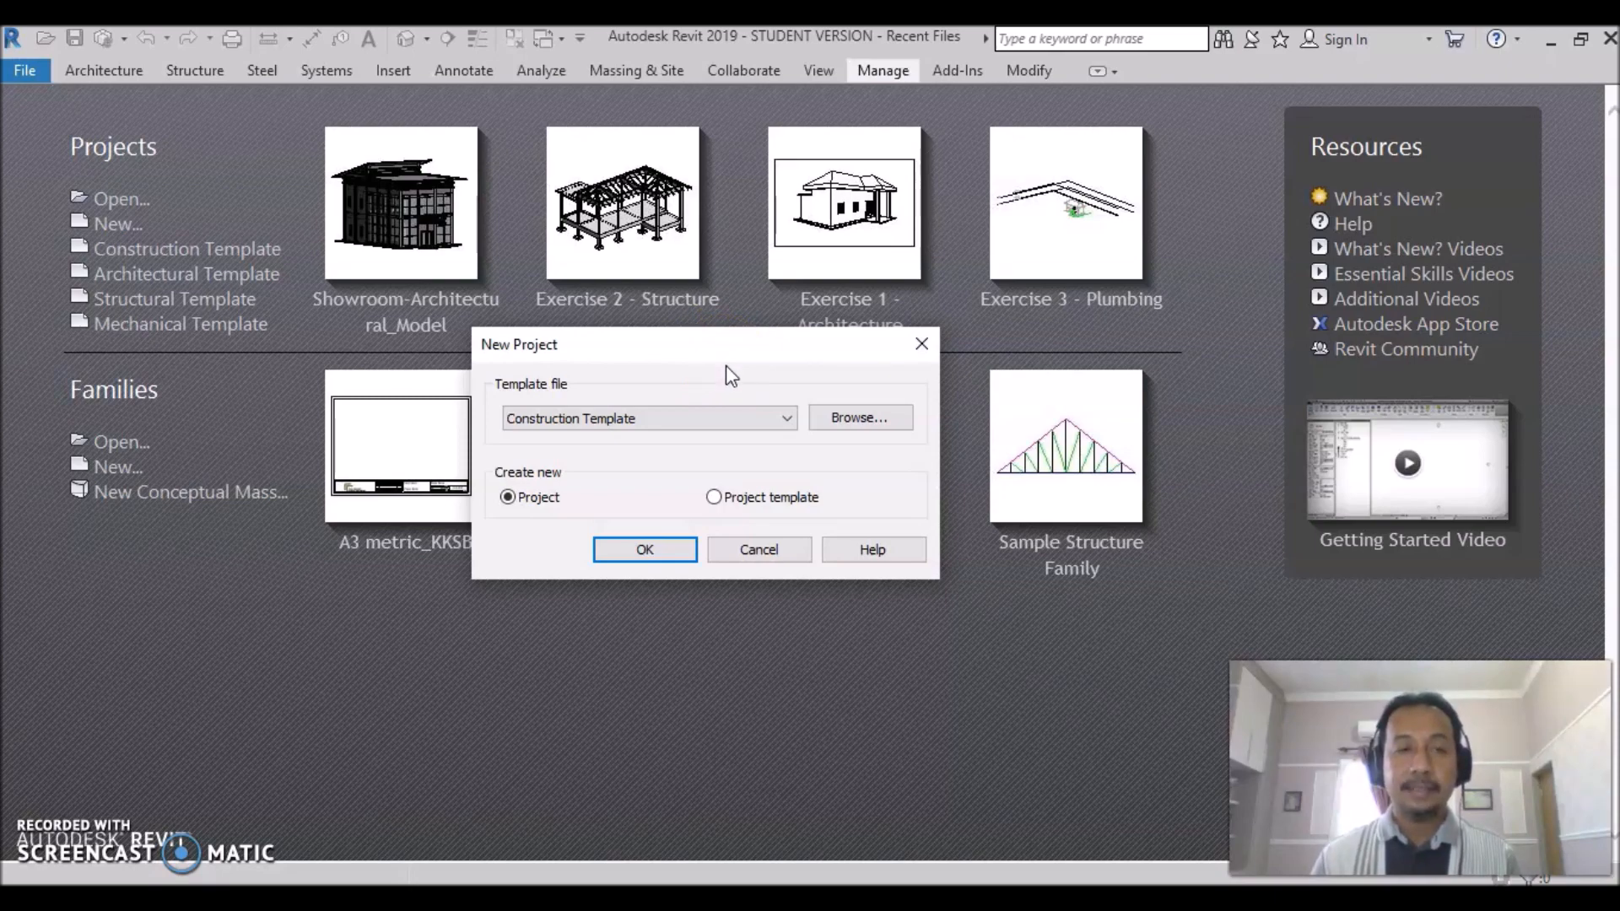
pyautogui.click(785, 419)
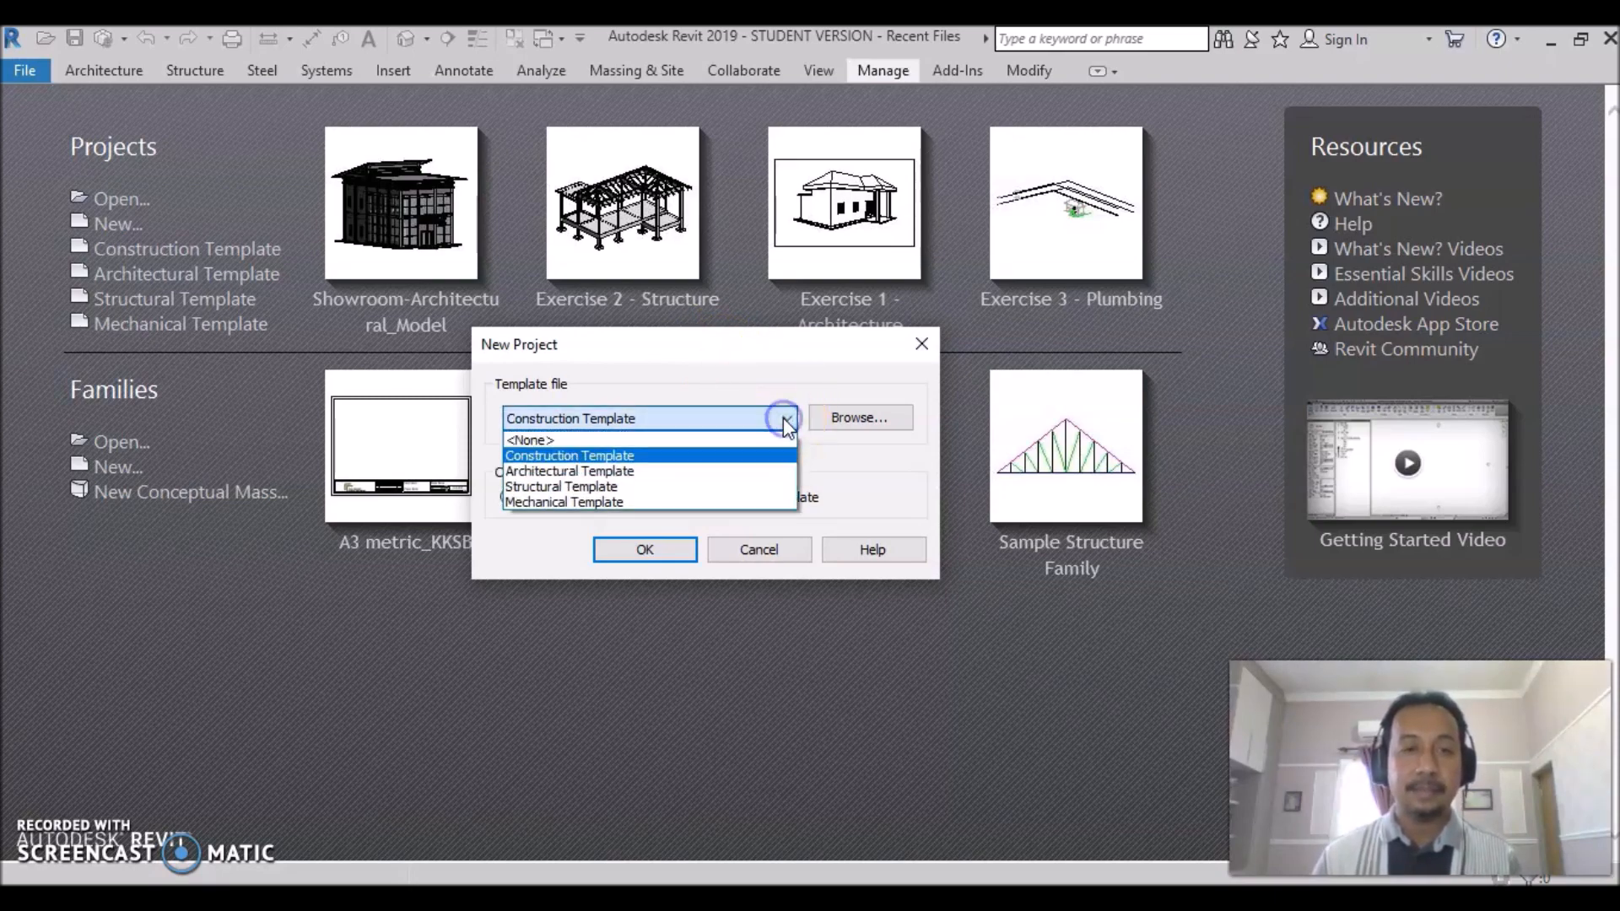
pyautogui.click(697, 477)
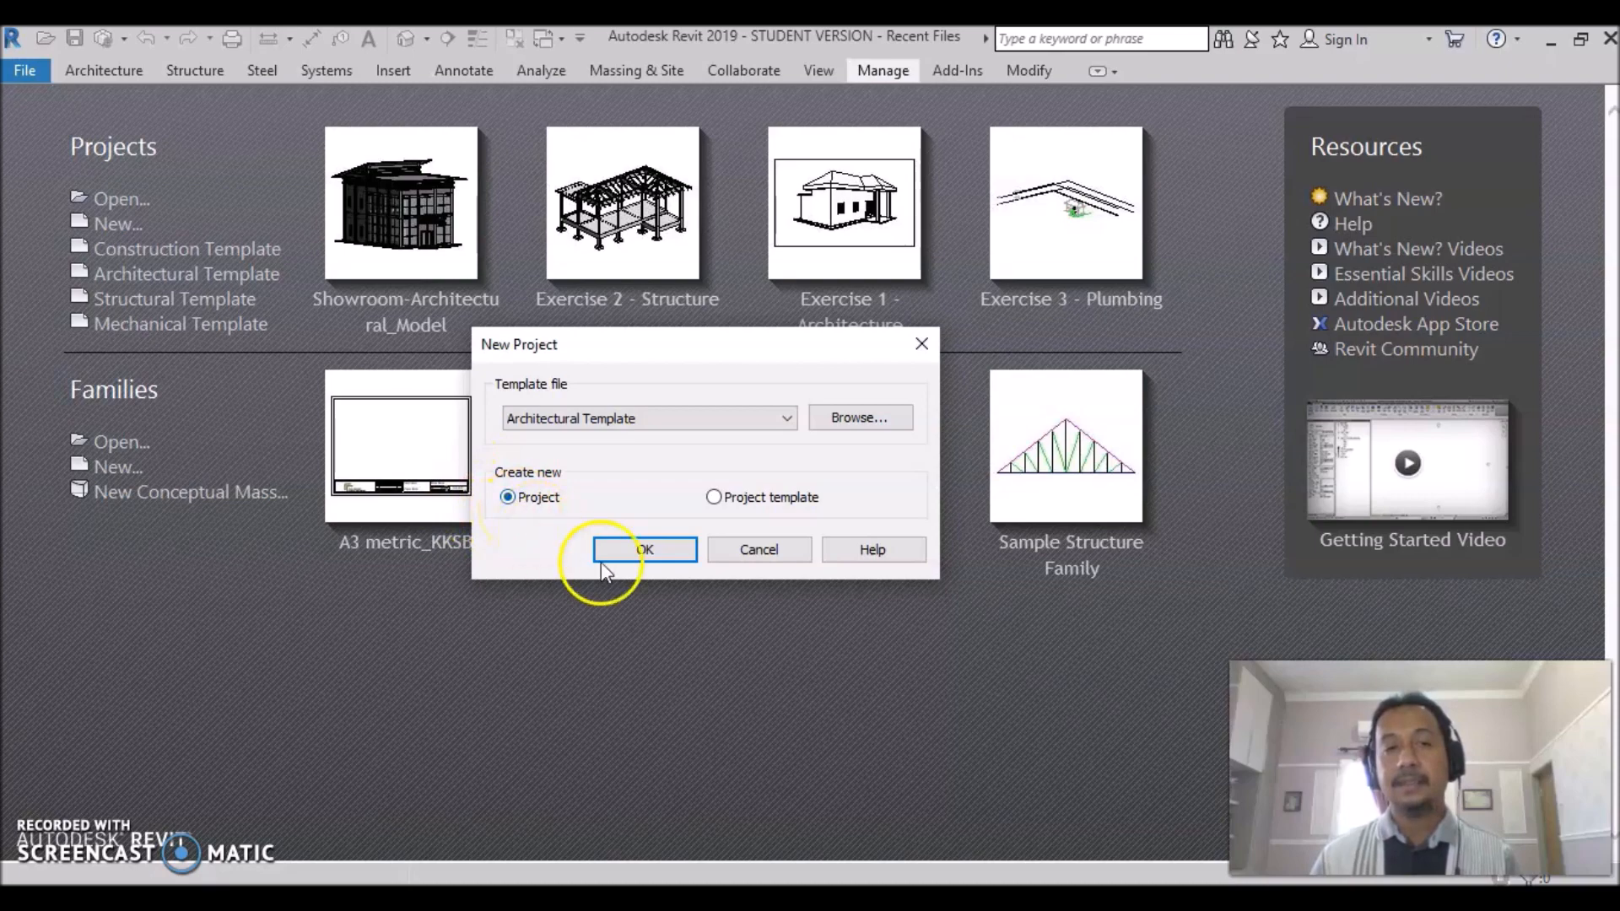
pyautogui.click(641, 550)
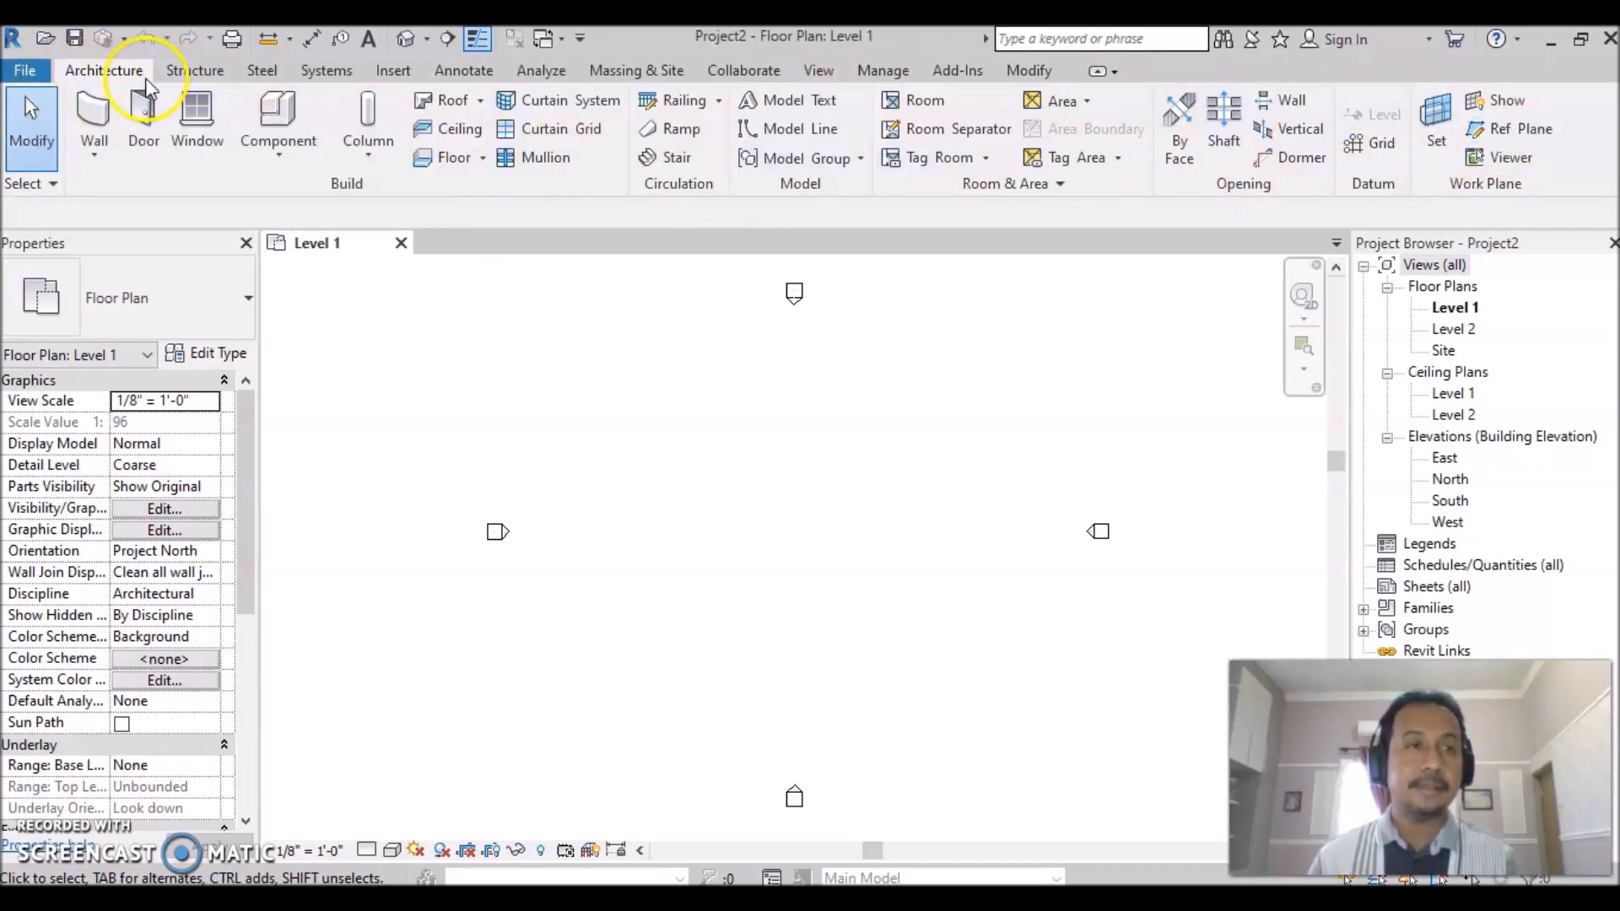
pyautogui.click(192, 70)
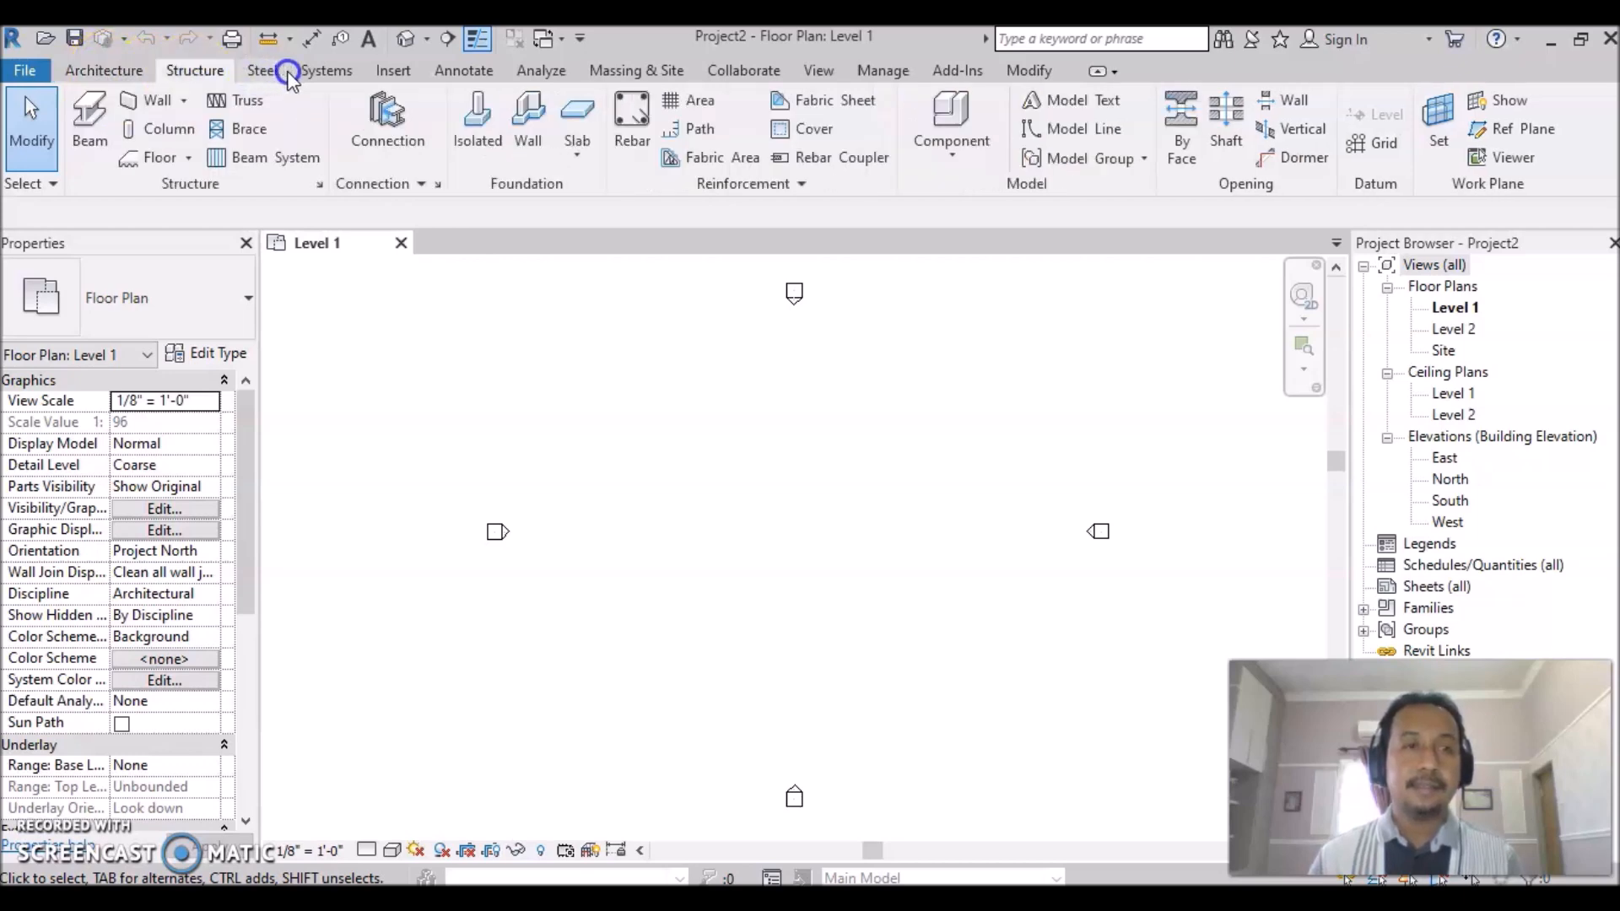
pyautogui.click(285, 73)
pyautogui.click(322, 75)
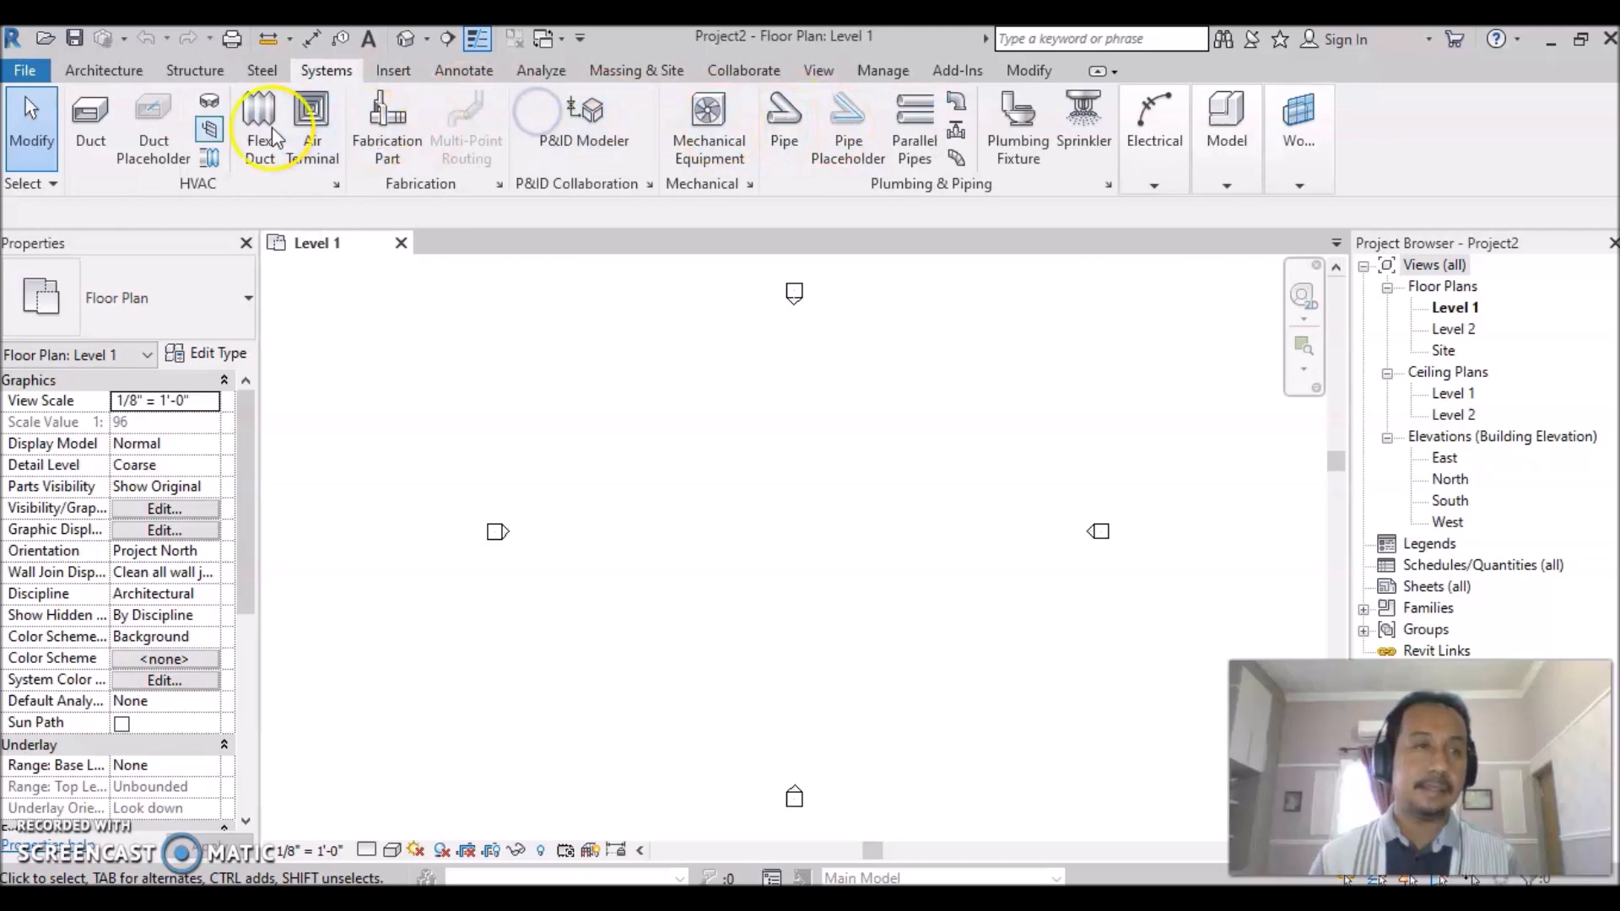
pyautogui.click(103, 75)
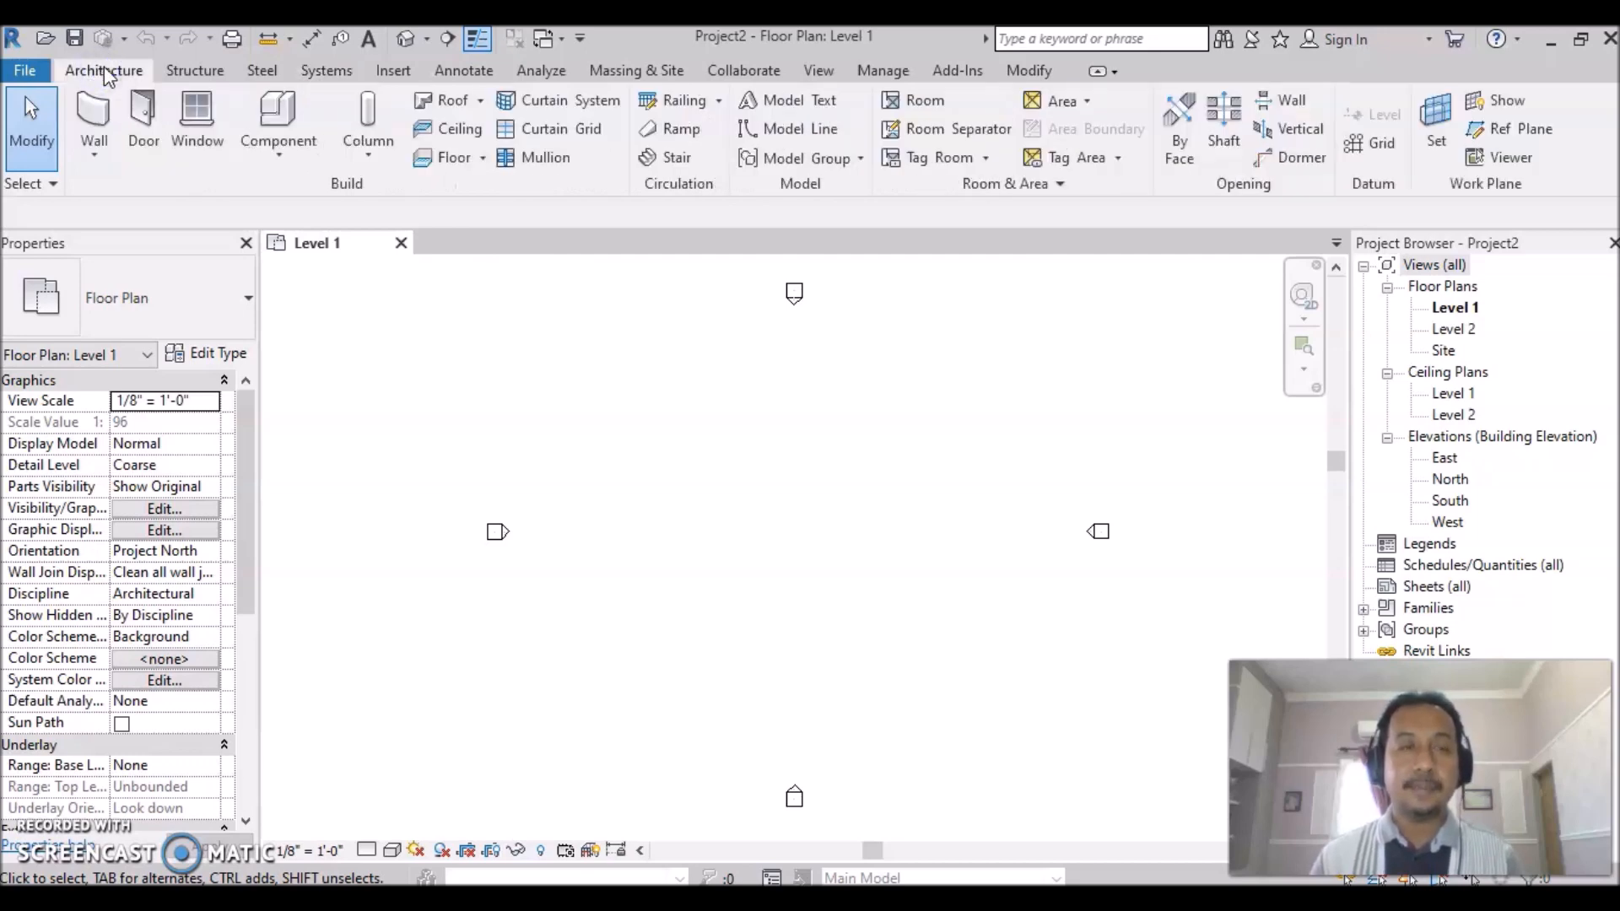
pyautogui.click(97, 111)
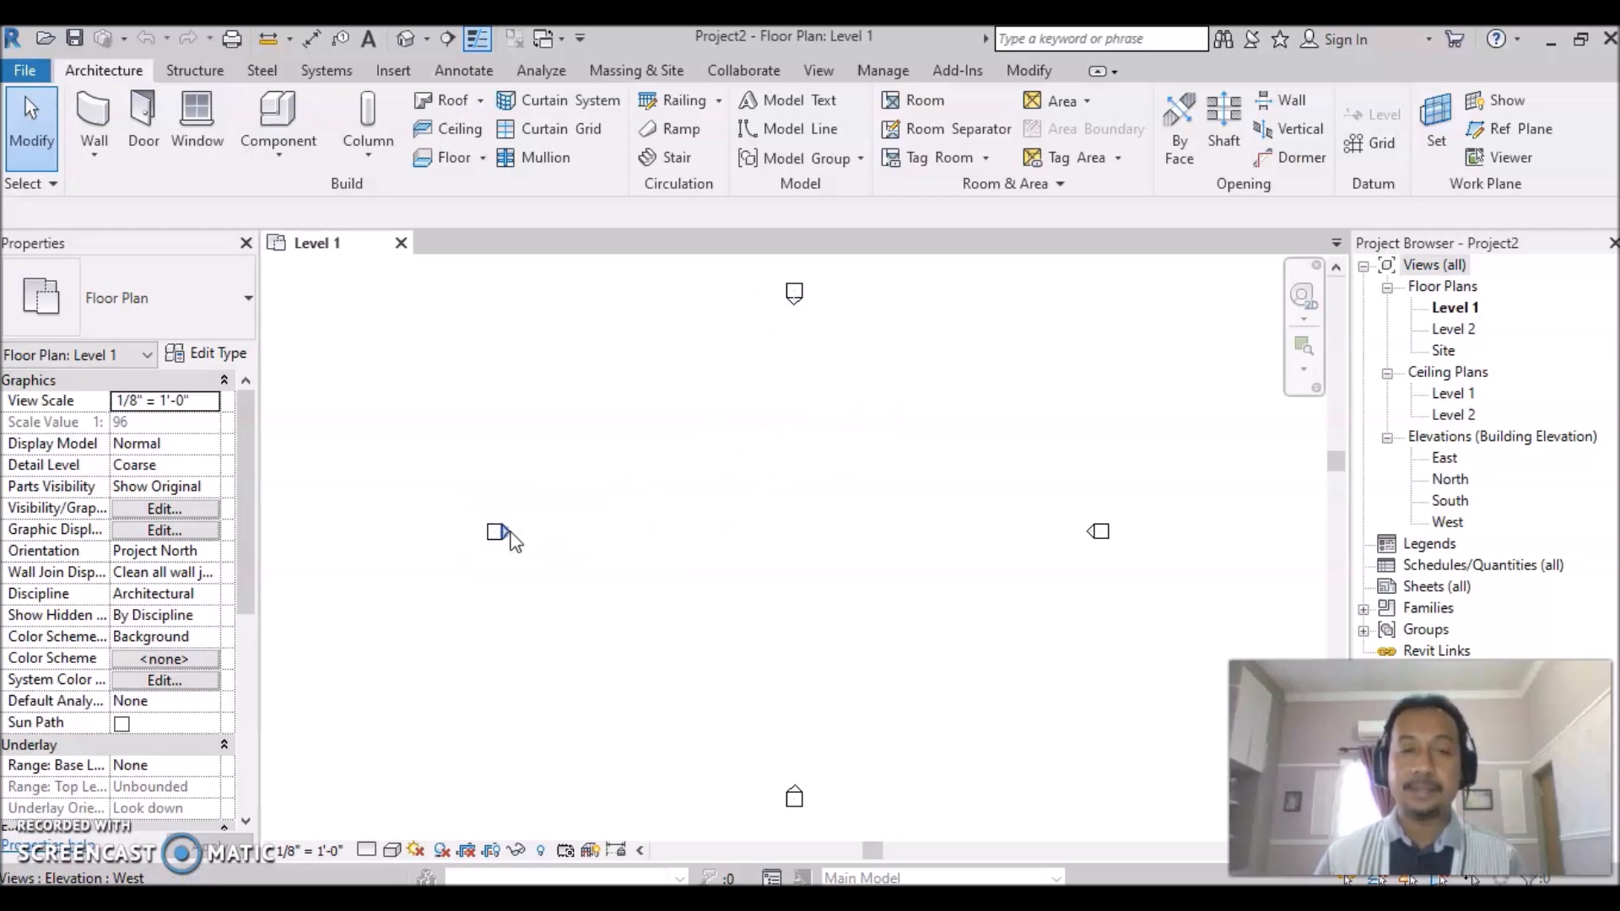
pyautogui.click(606, 496)
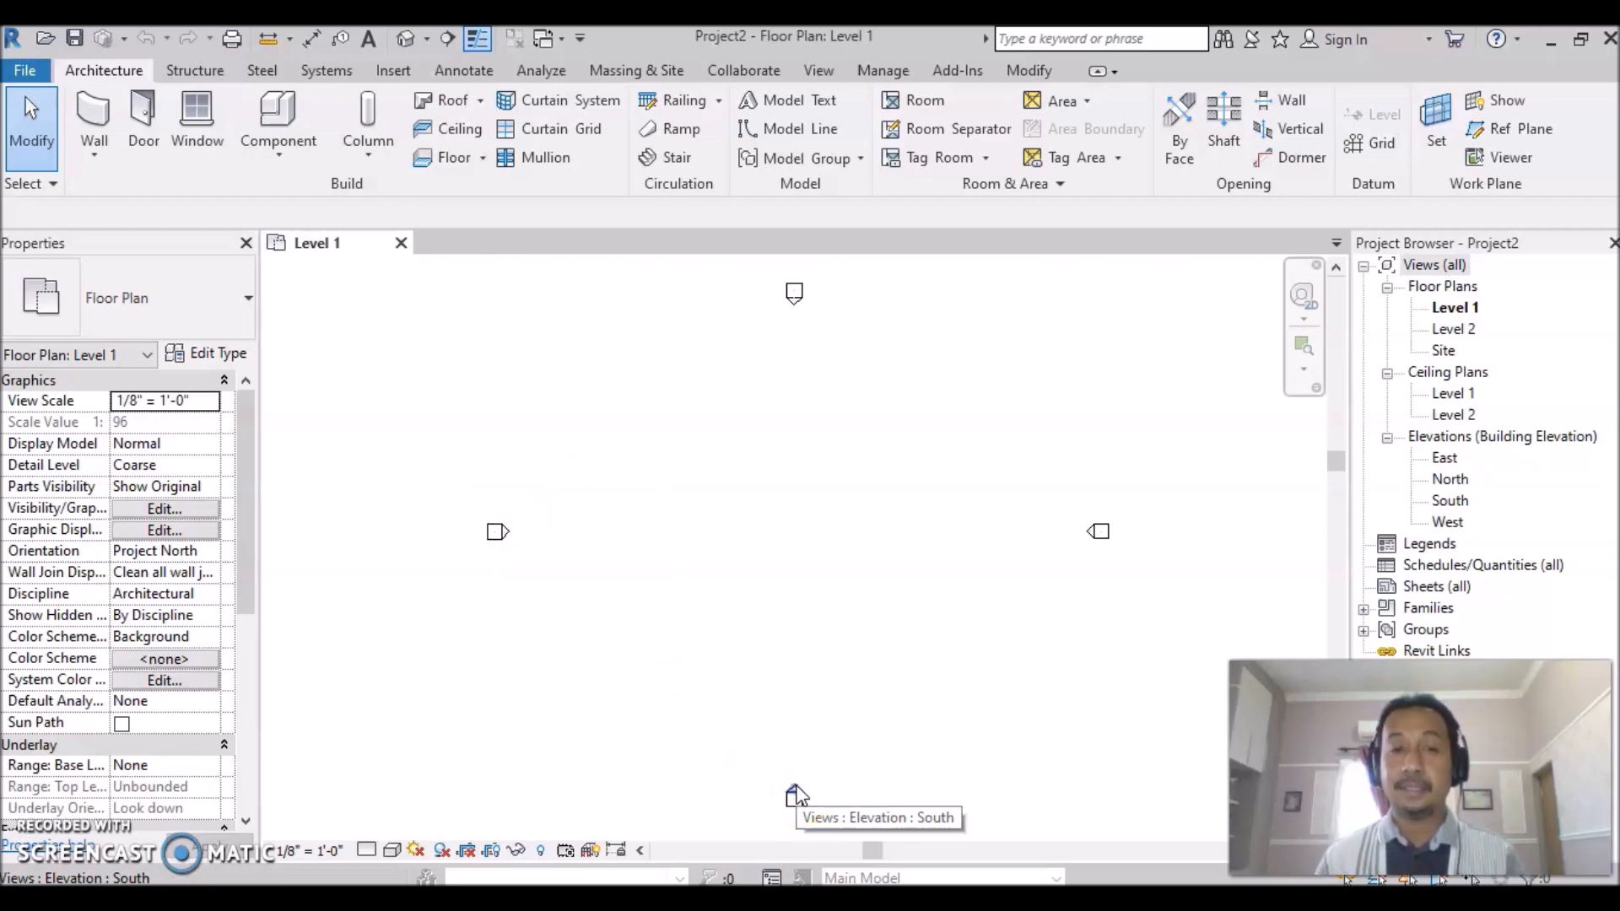
pyautogui.click(812, 563)
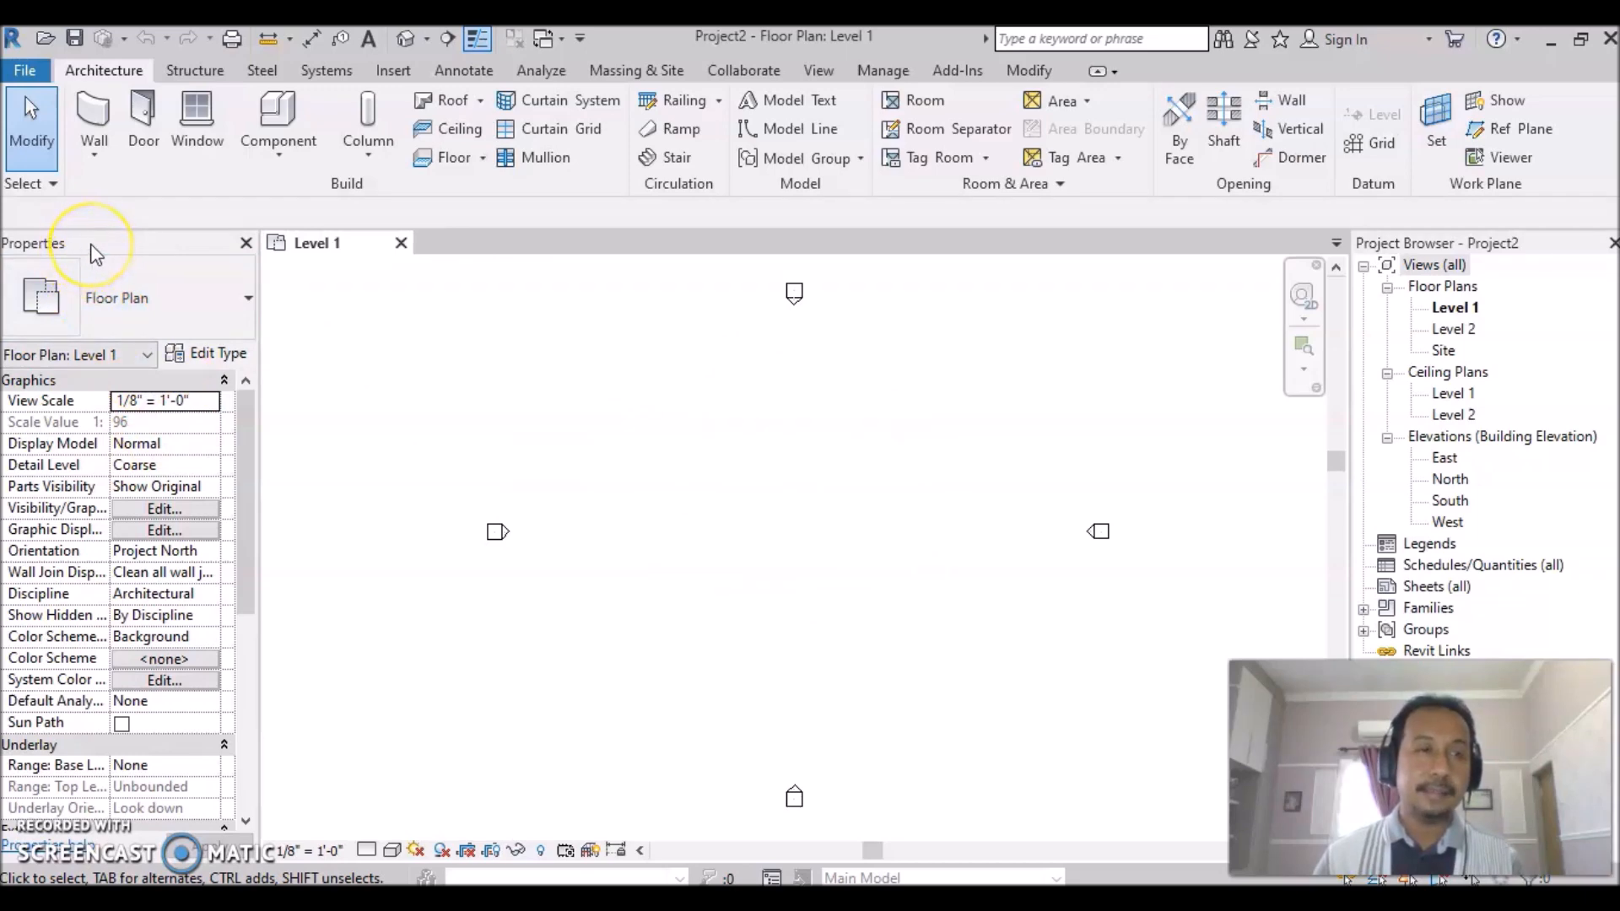
# Float the Properties palette and the Project Browser over the drawing area and dock each back in its original place.
pyautogui.moveTo(100, 253); pyautogui.dragTo(343, 345)
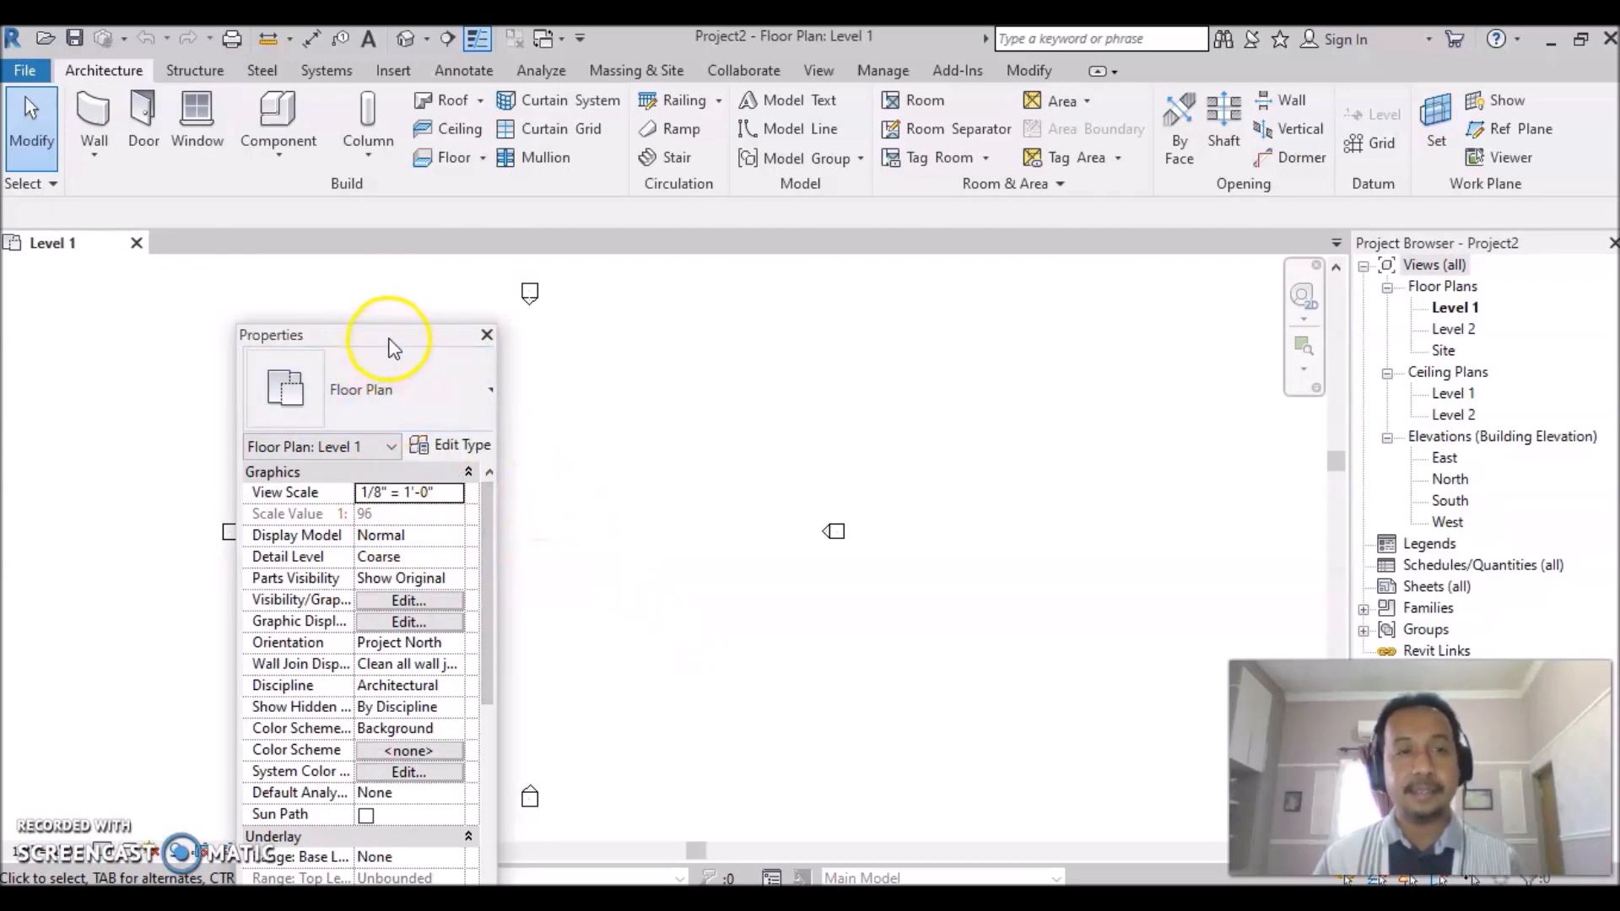
pyautogui.moveTo(398, 342); pyautogui.dragTo(5, 324)
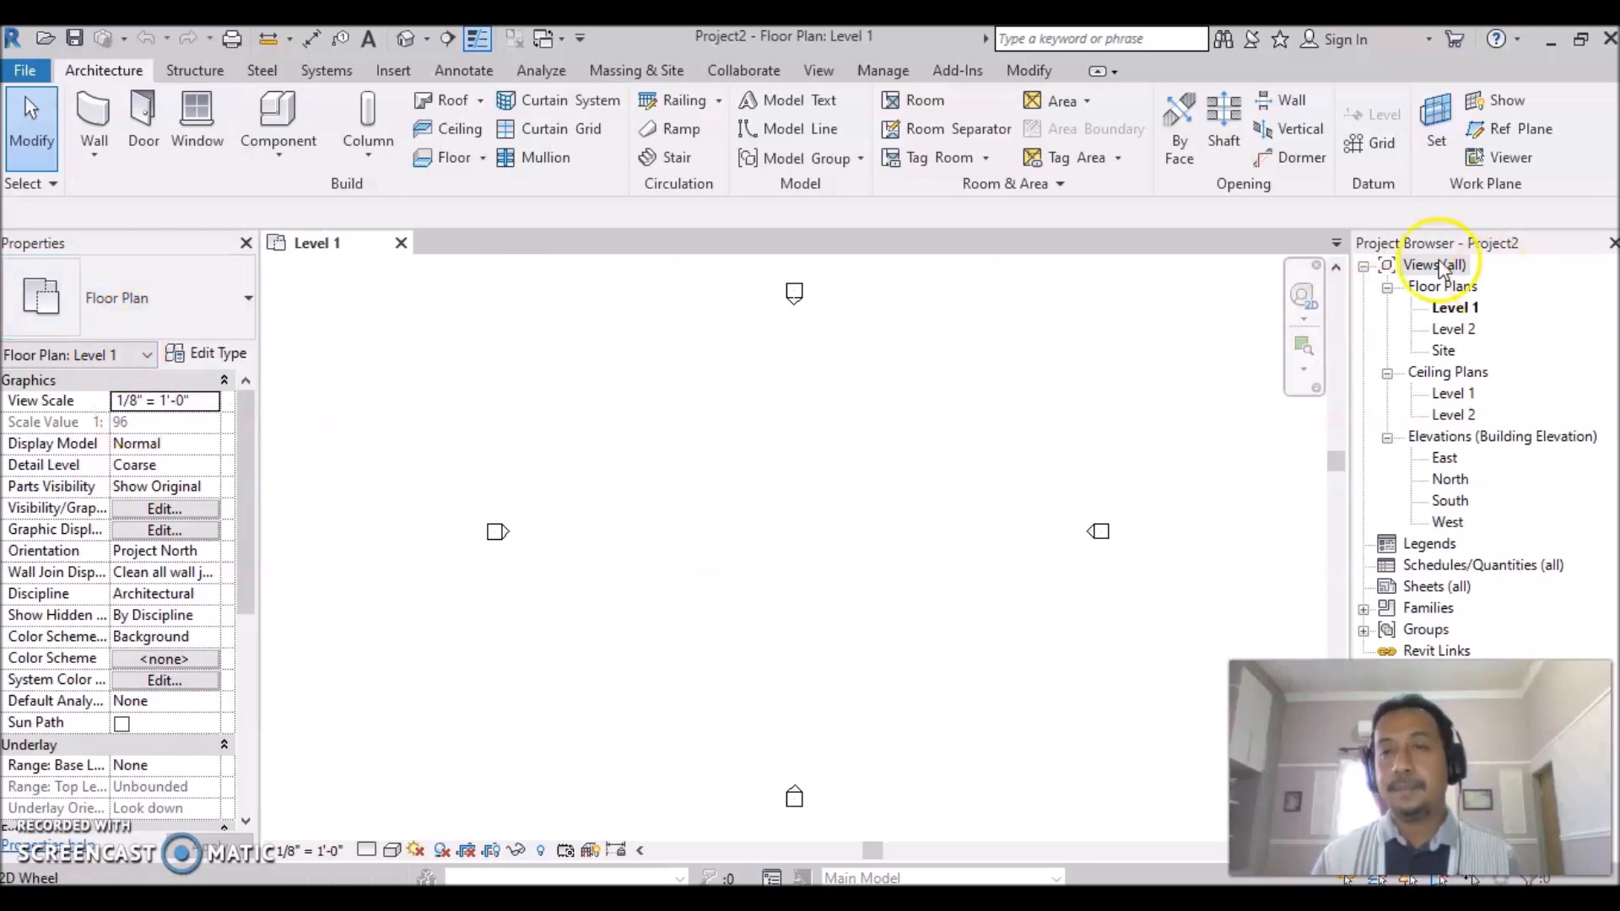
pyautogui.moveTo(1507, 252); pyautogui.dragTo(914, 352)
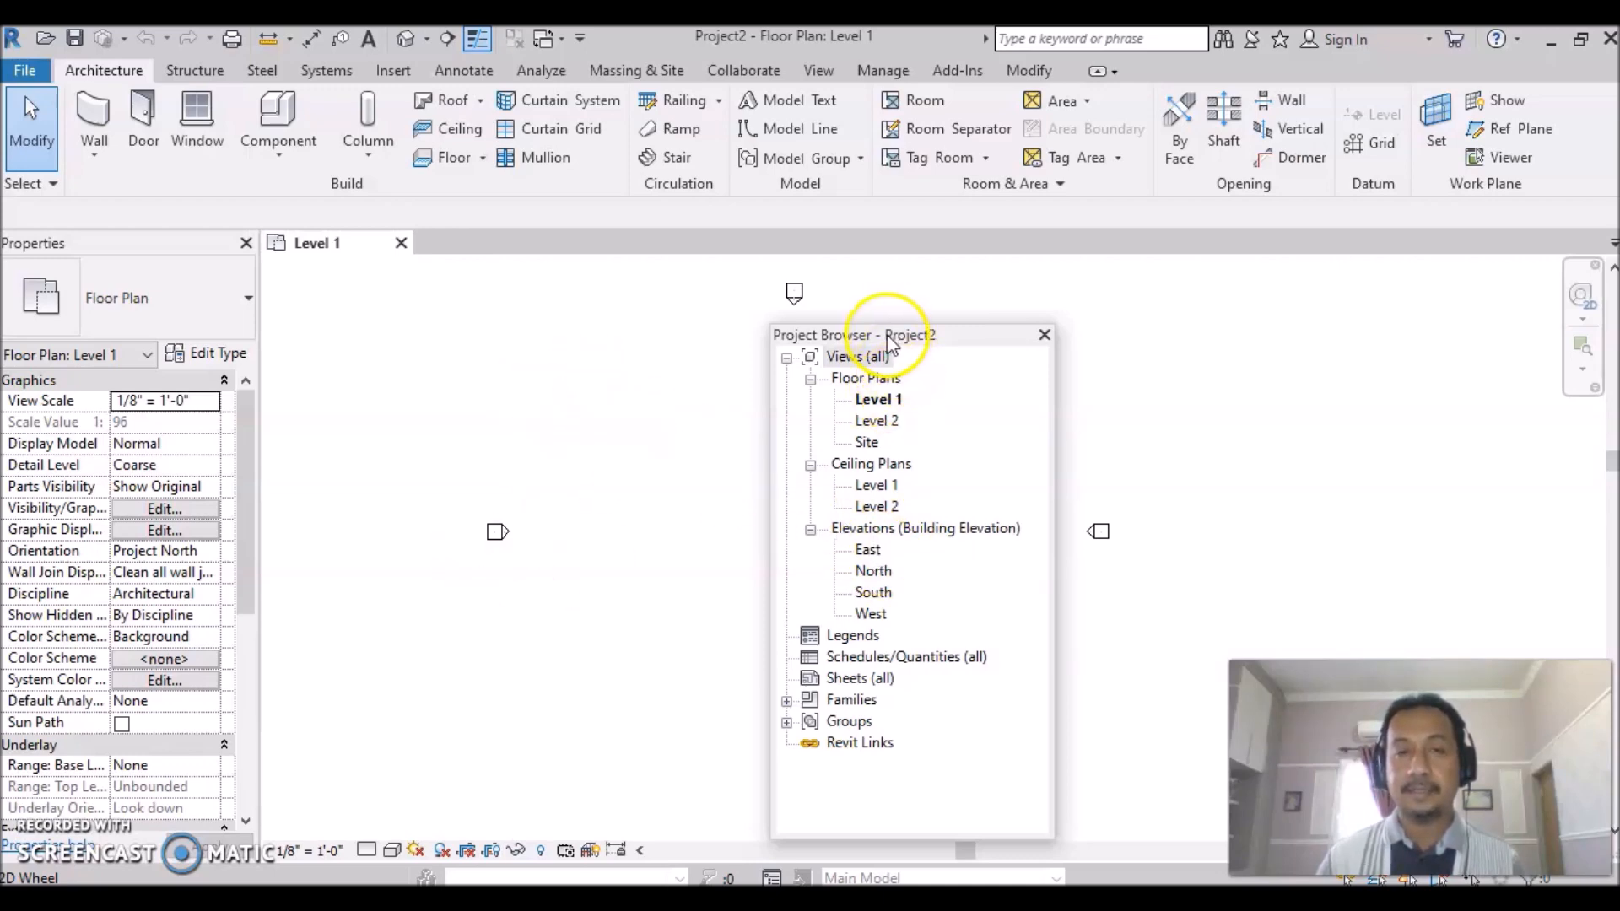
pyautogui.moveTo(887, 335); pyautogui.dragTo(1612, 342)
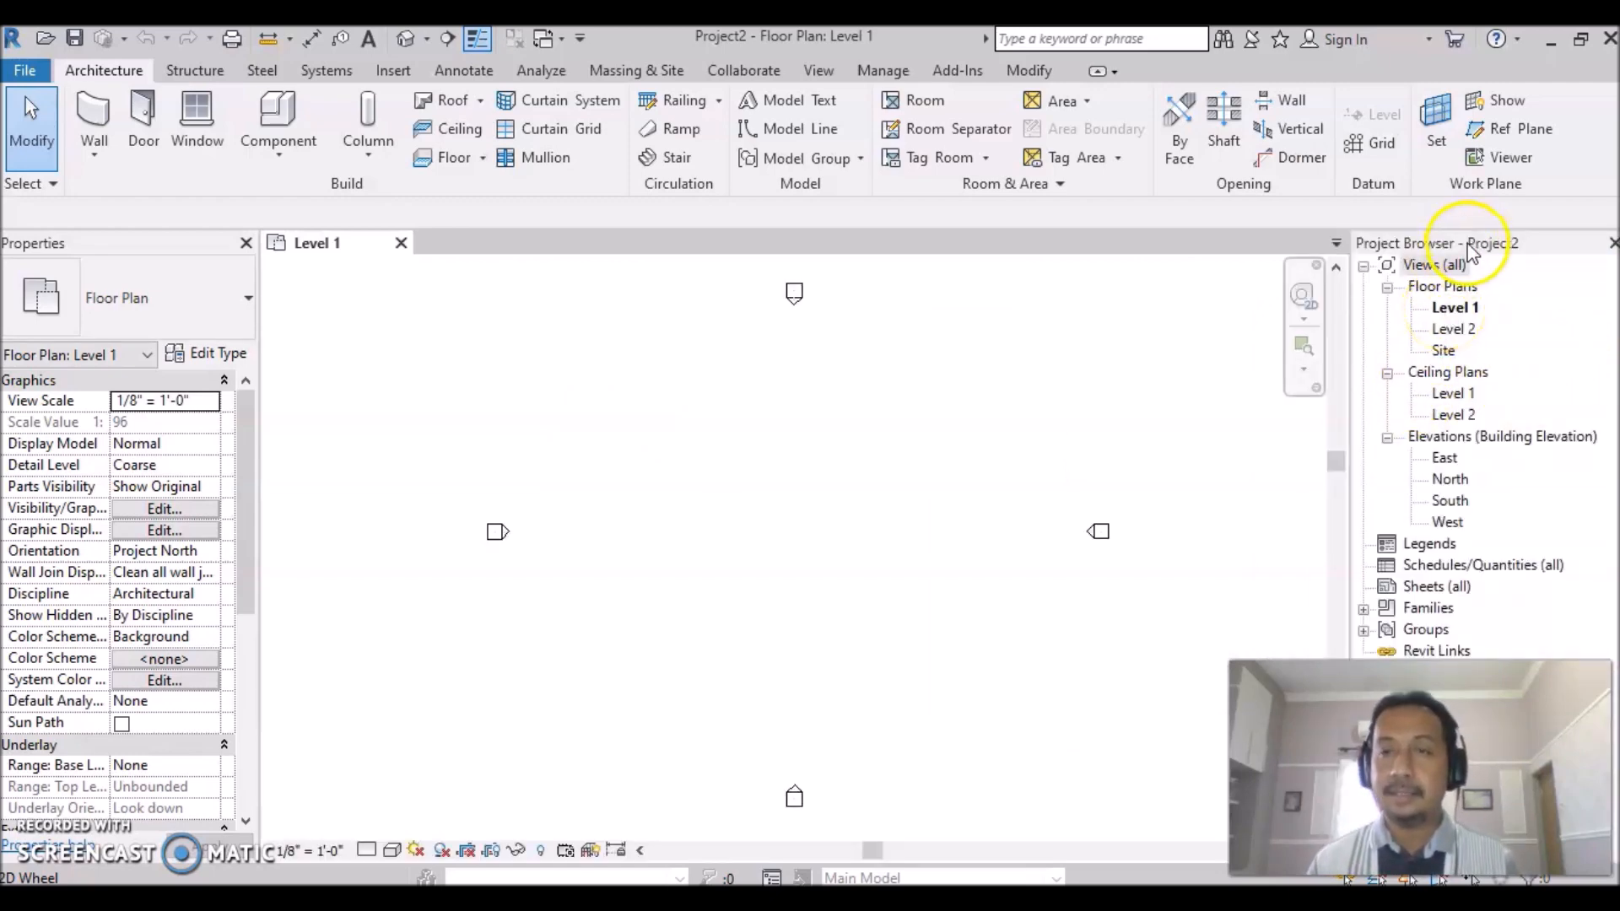
# Float and close the Project Browser, re-enable it in the user interface settings, and dock it back in its original place.
pyautogui.moveTo(1470, 247); pyautogui.dragTo(982, 355)
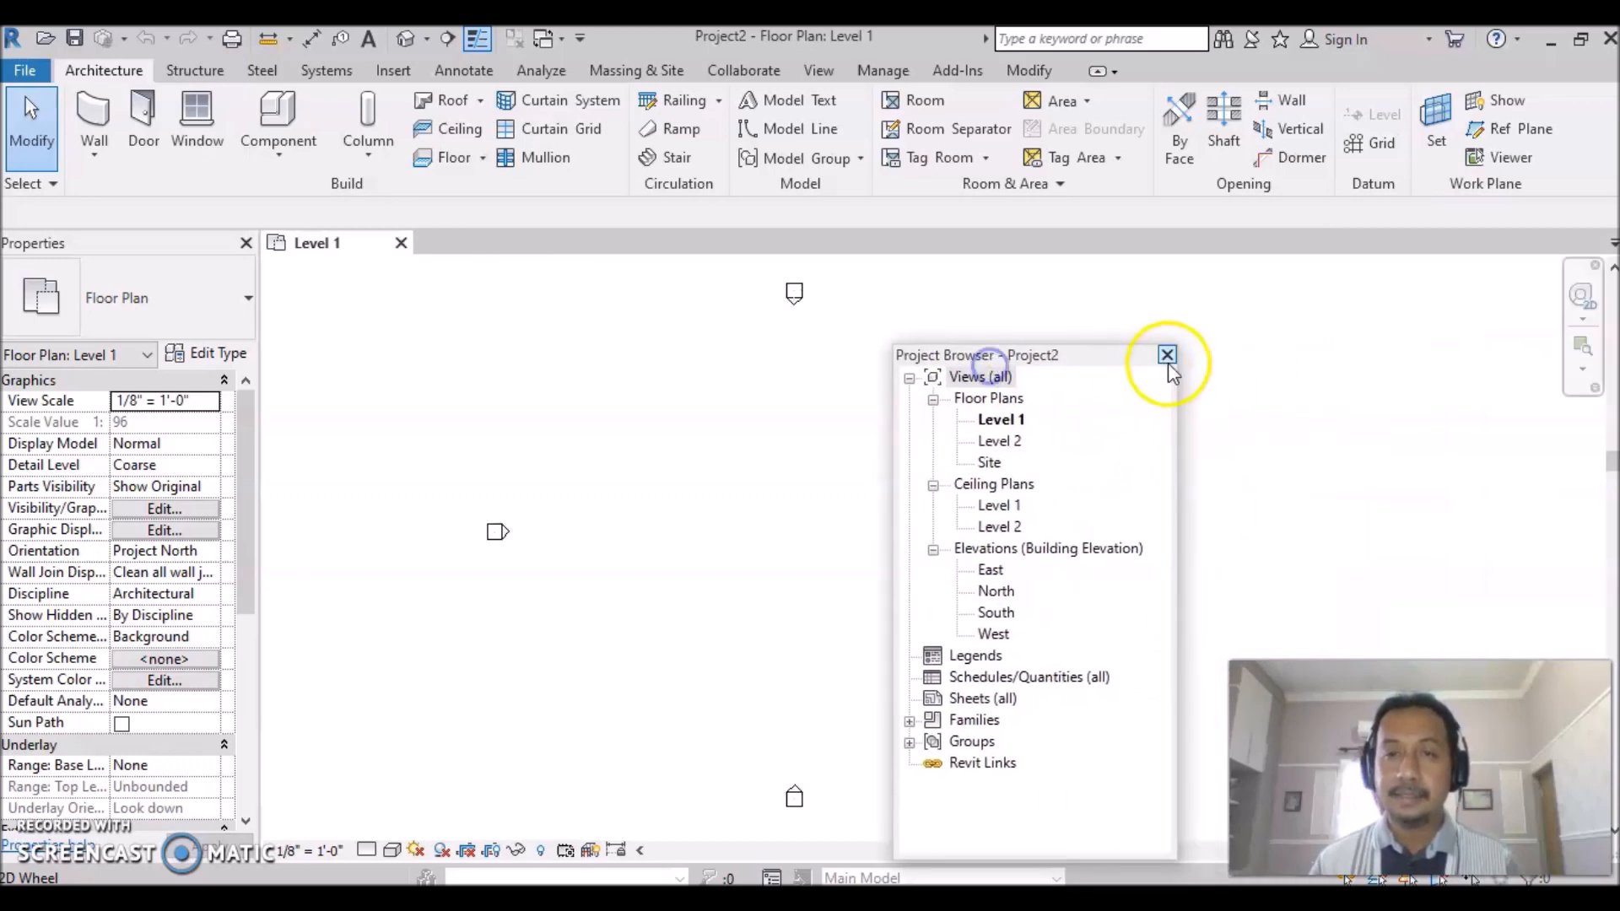
pyautogui.click(1167, 355)
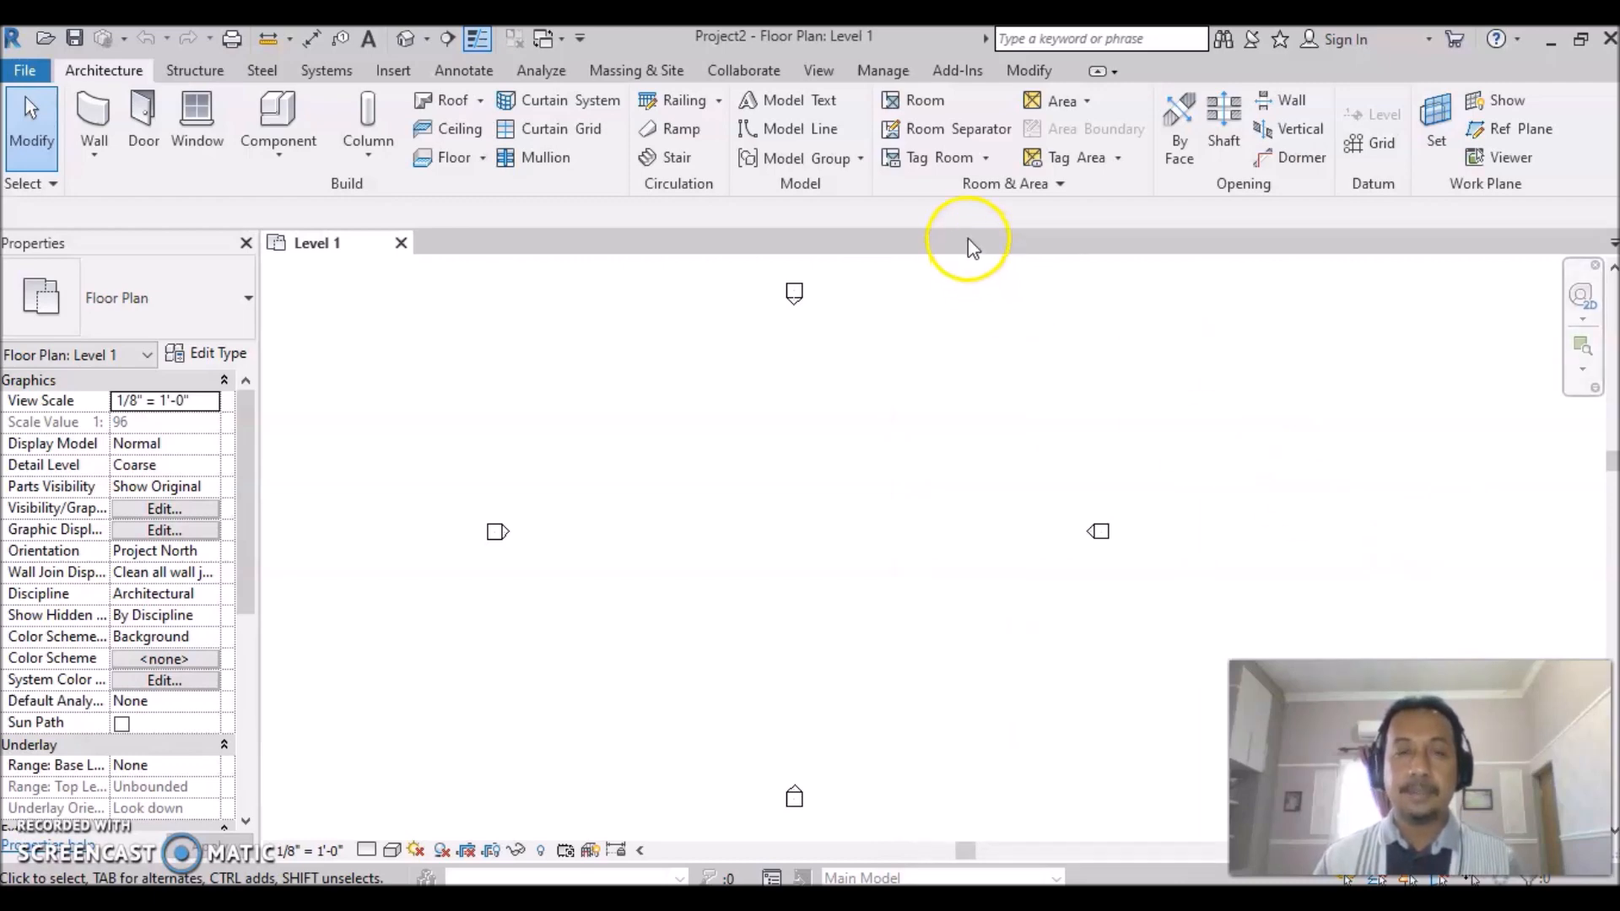
pyautogui.click(821, 74)
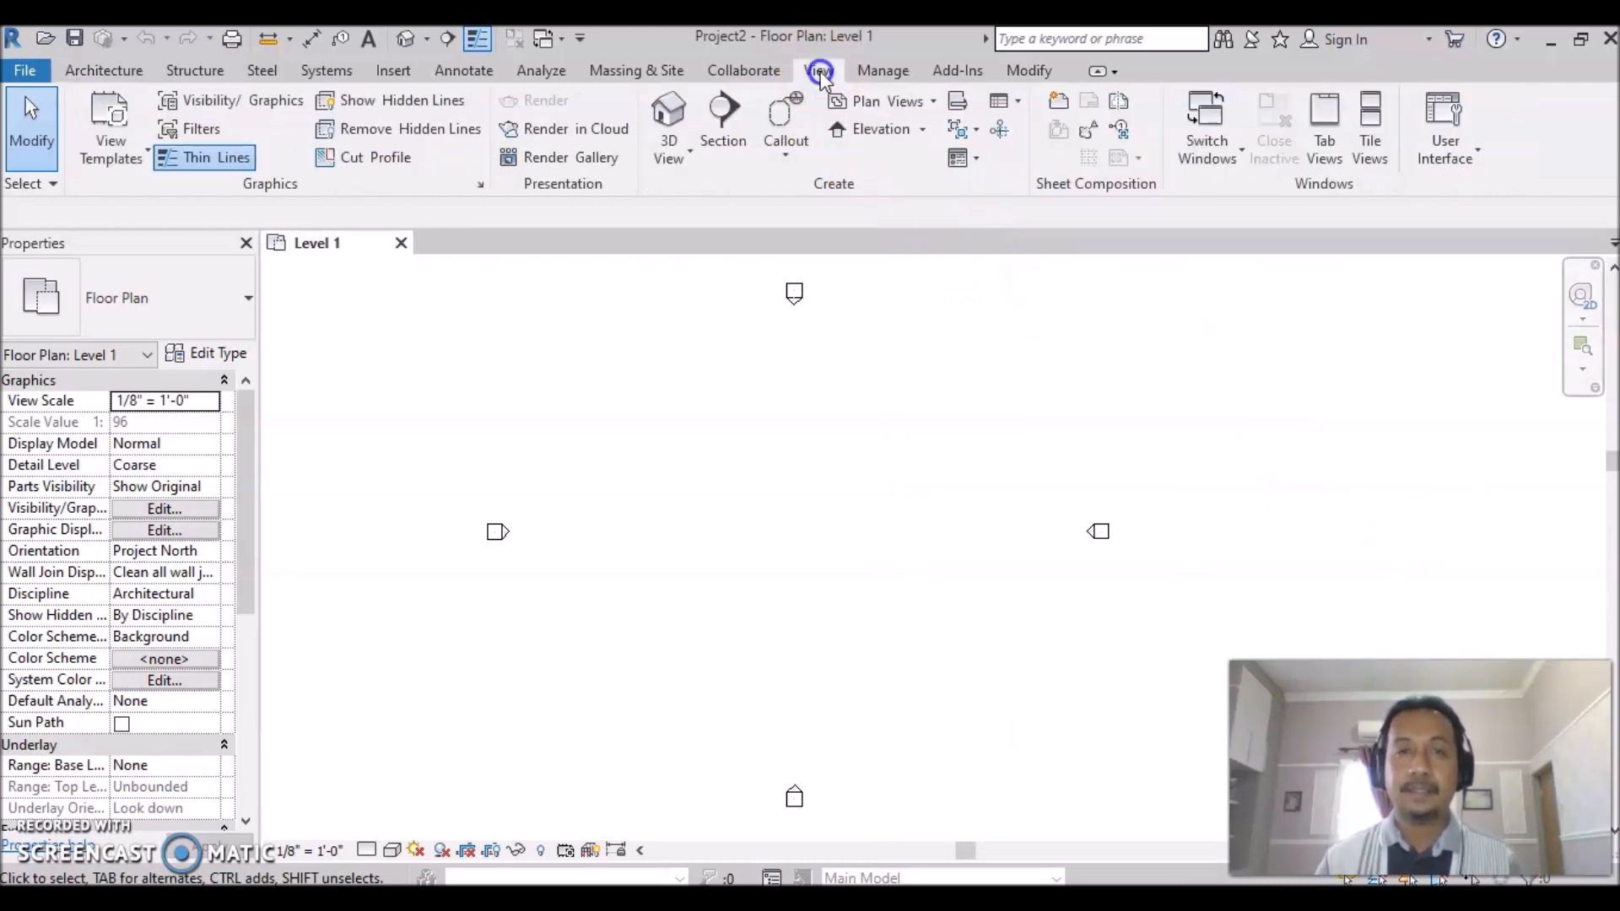
pyautogui.click(1473, 156)
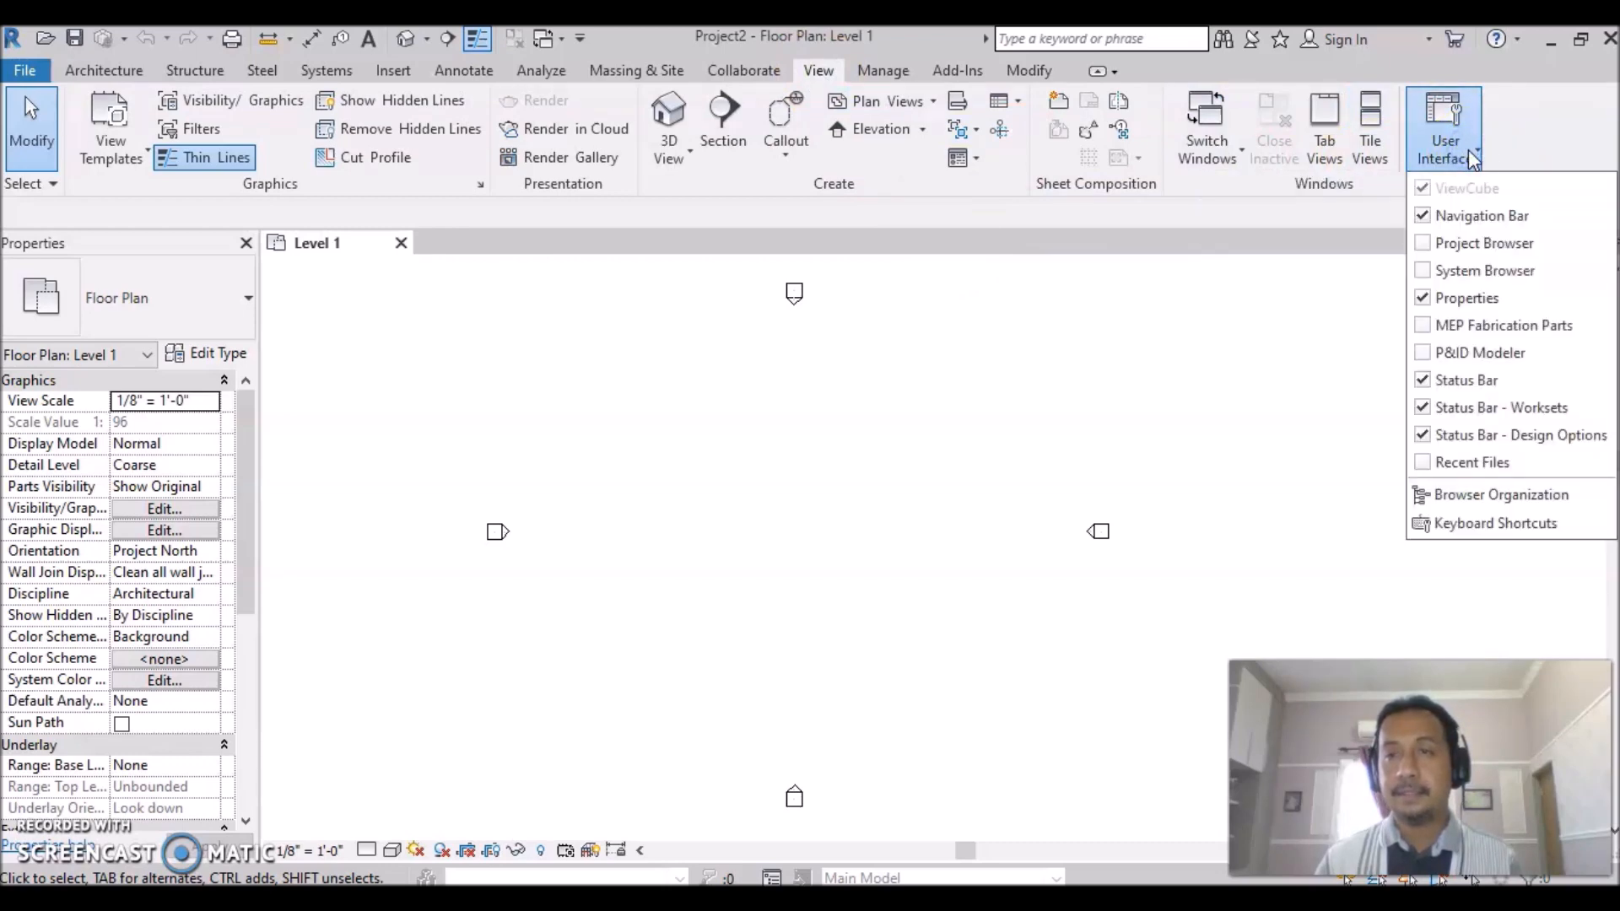
pyautogui.click(1421, 244)
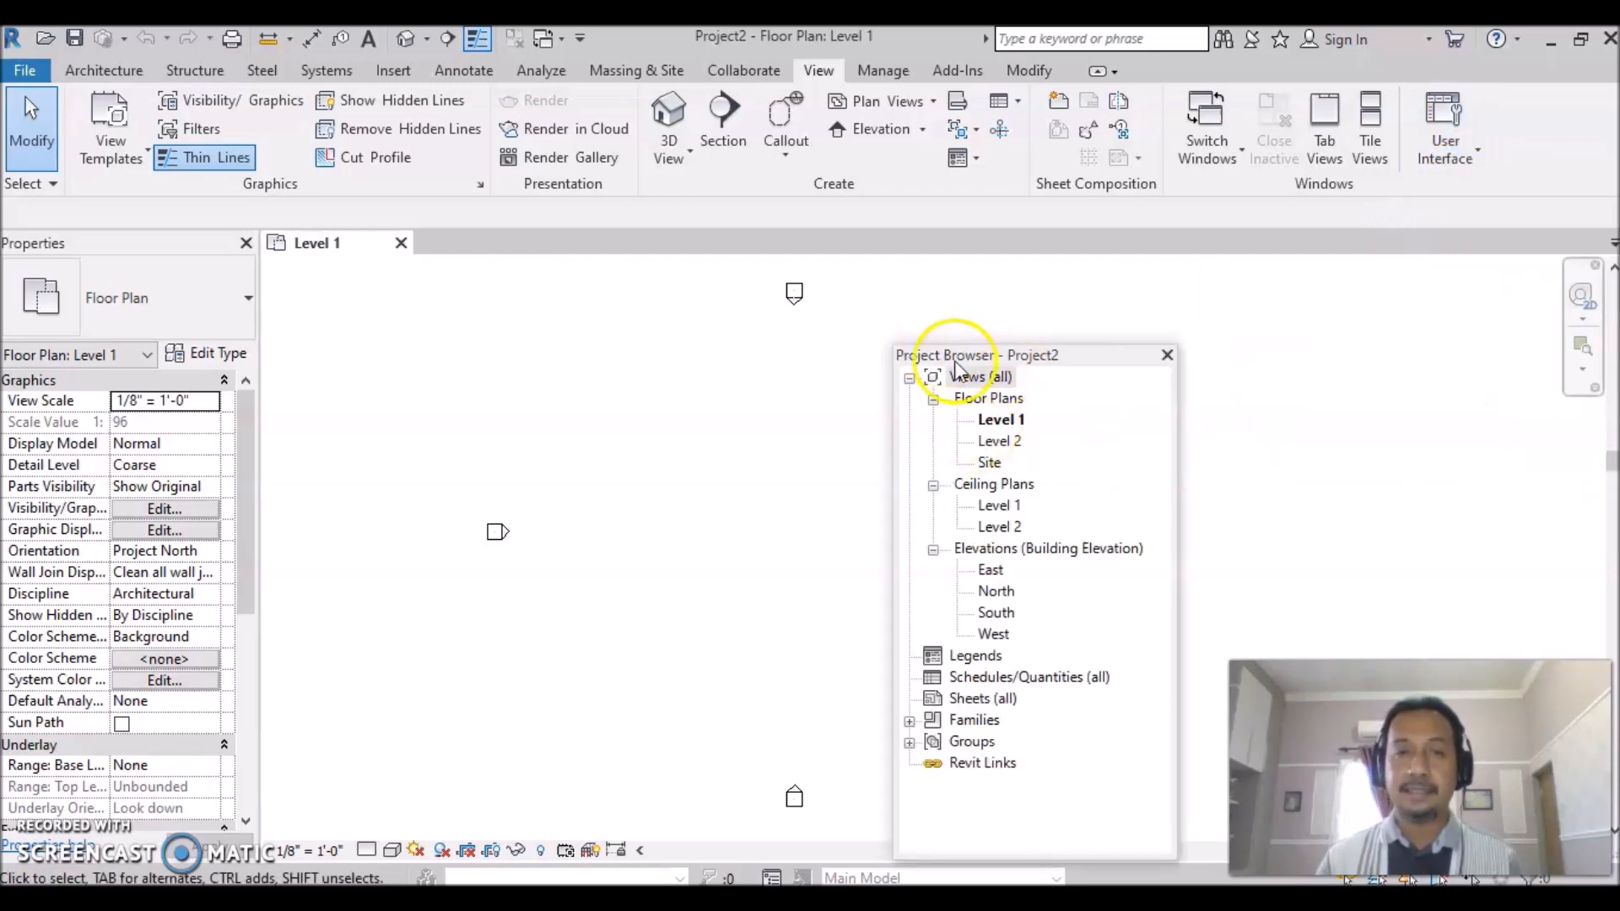
pyautogui.moveTo(958, 363); pyautogui.dragTo(1612, 354)
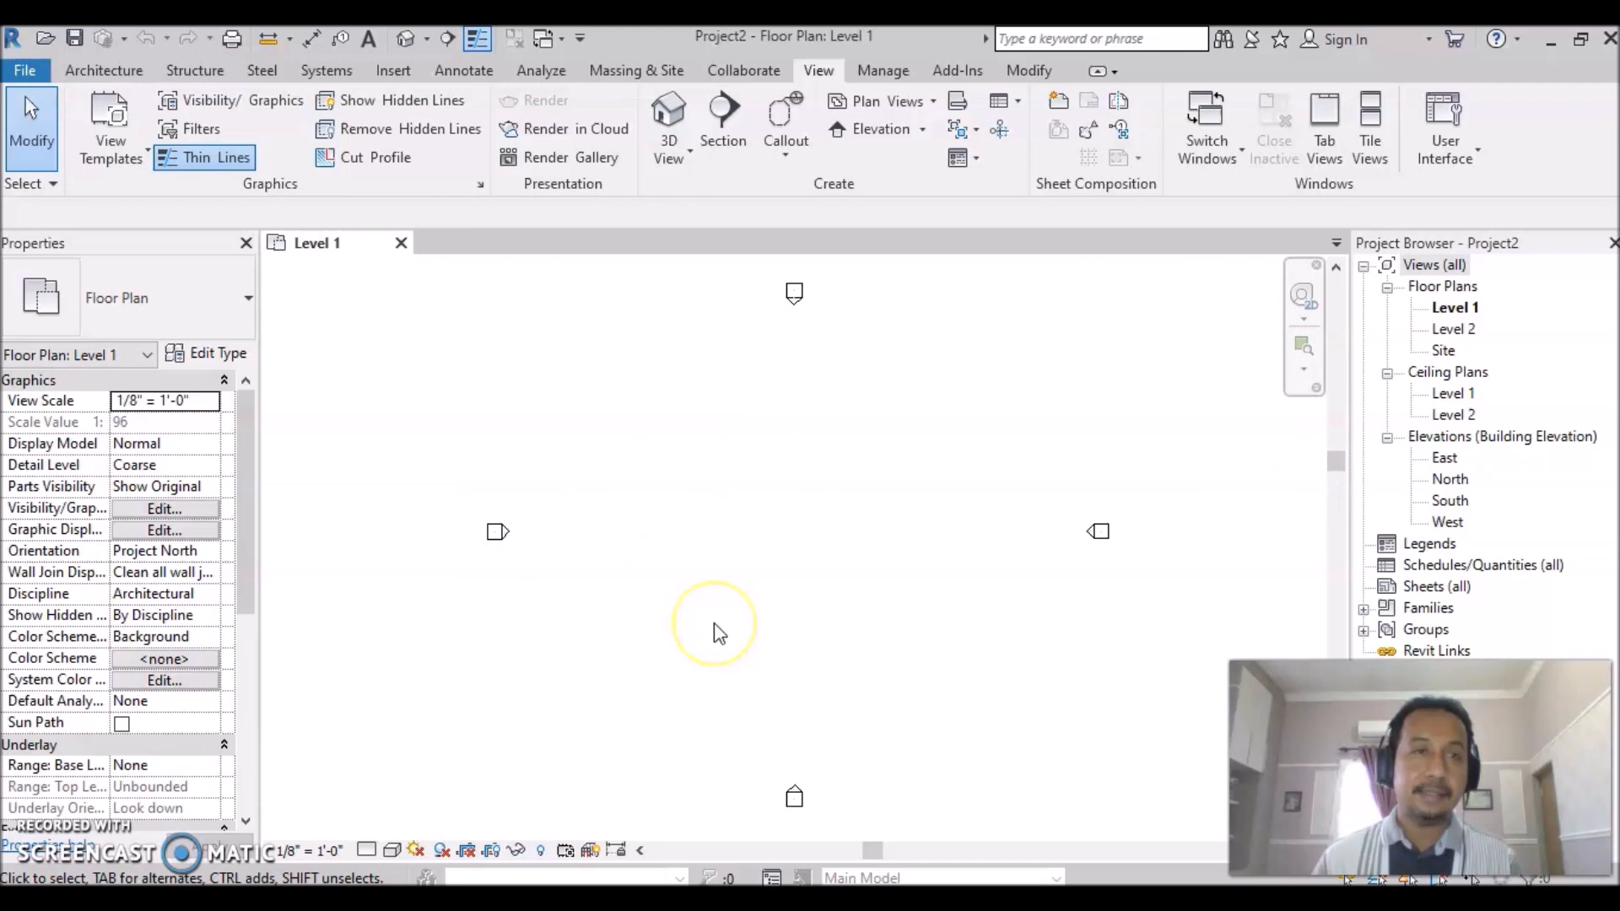
# Set the project's length units to millimeters with 0 decimal places.
pyautogui.click(802, 525)
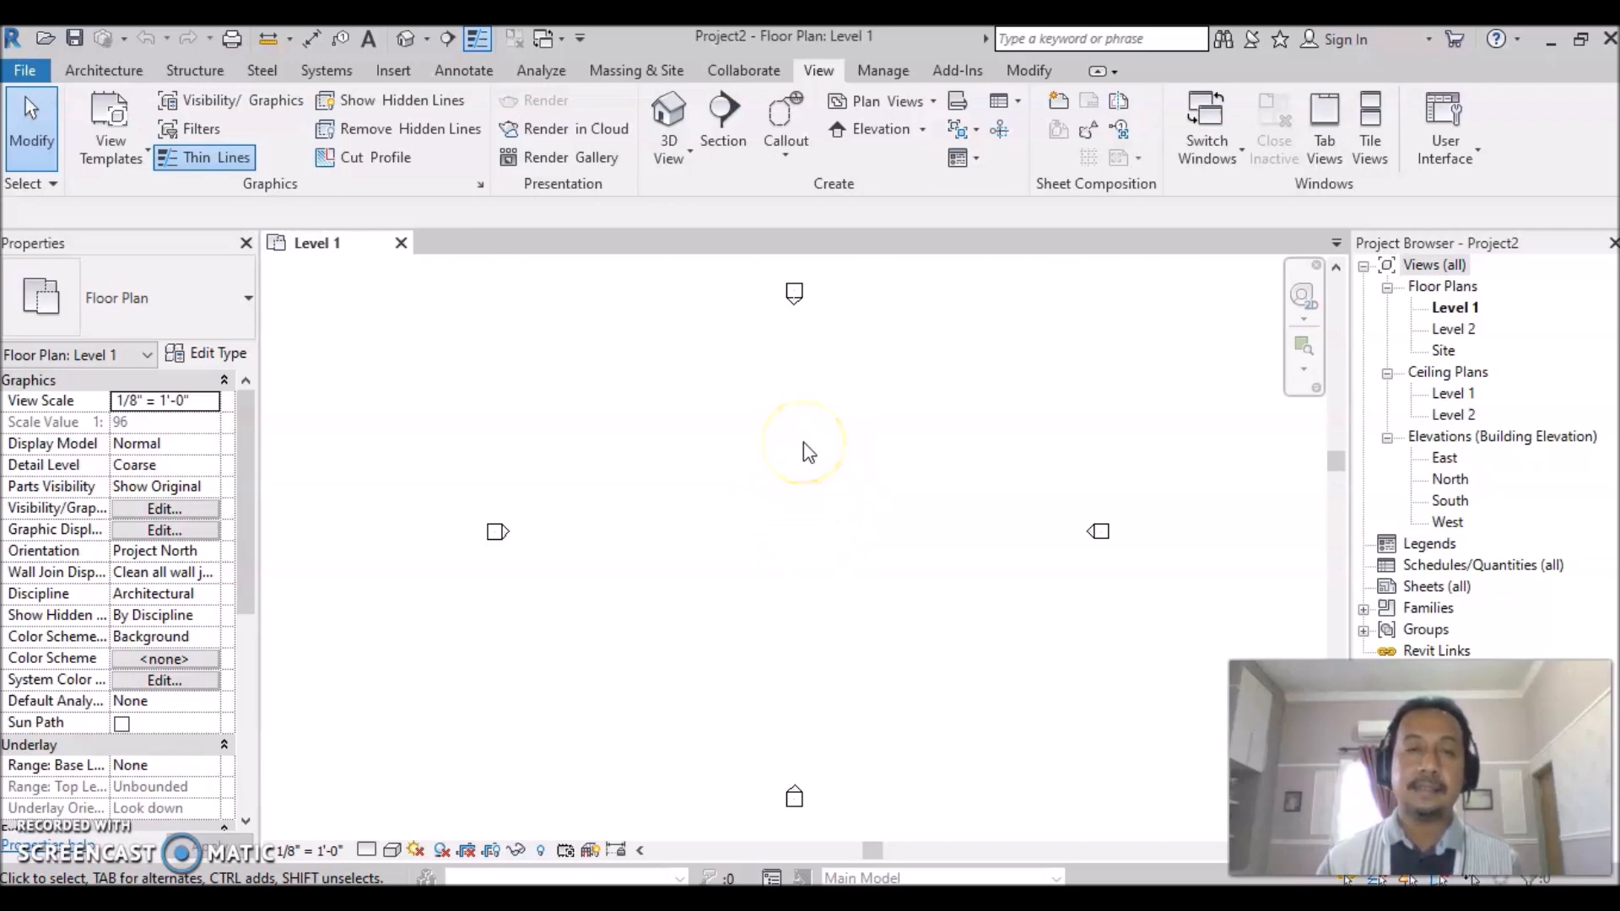
pyautogui.click(882, 73)
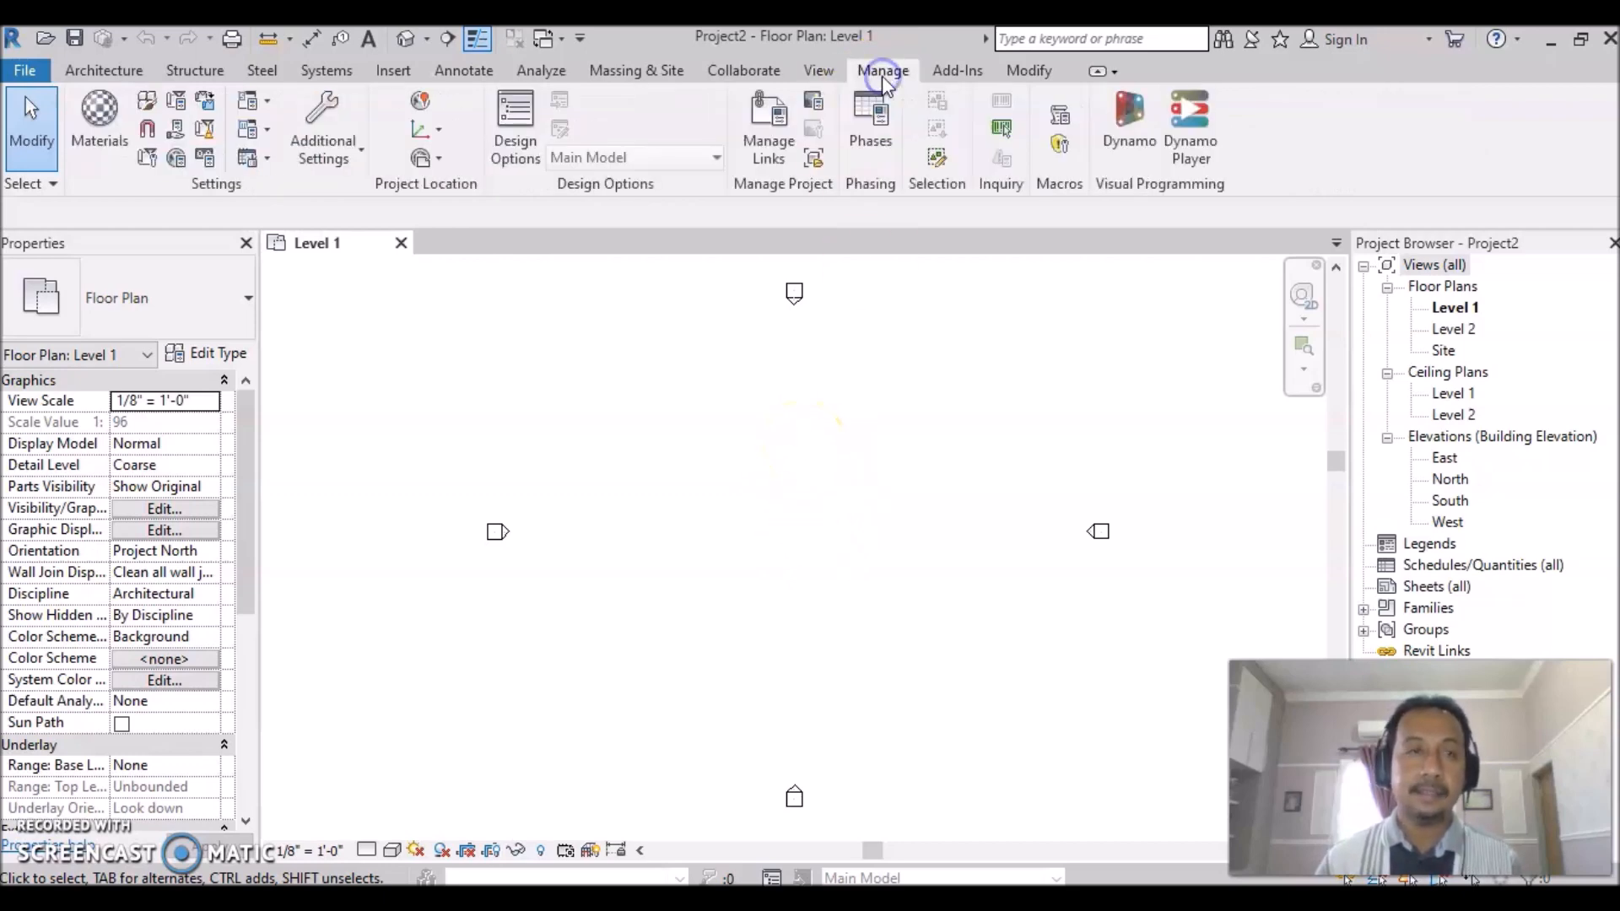
pyautogui.click(204, 160)
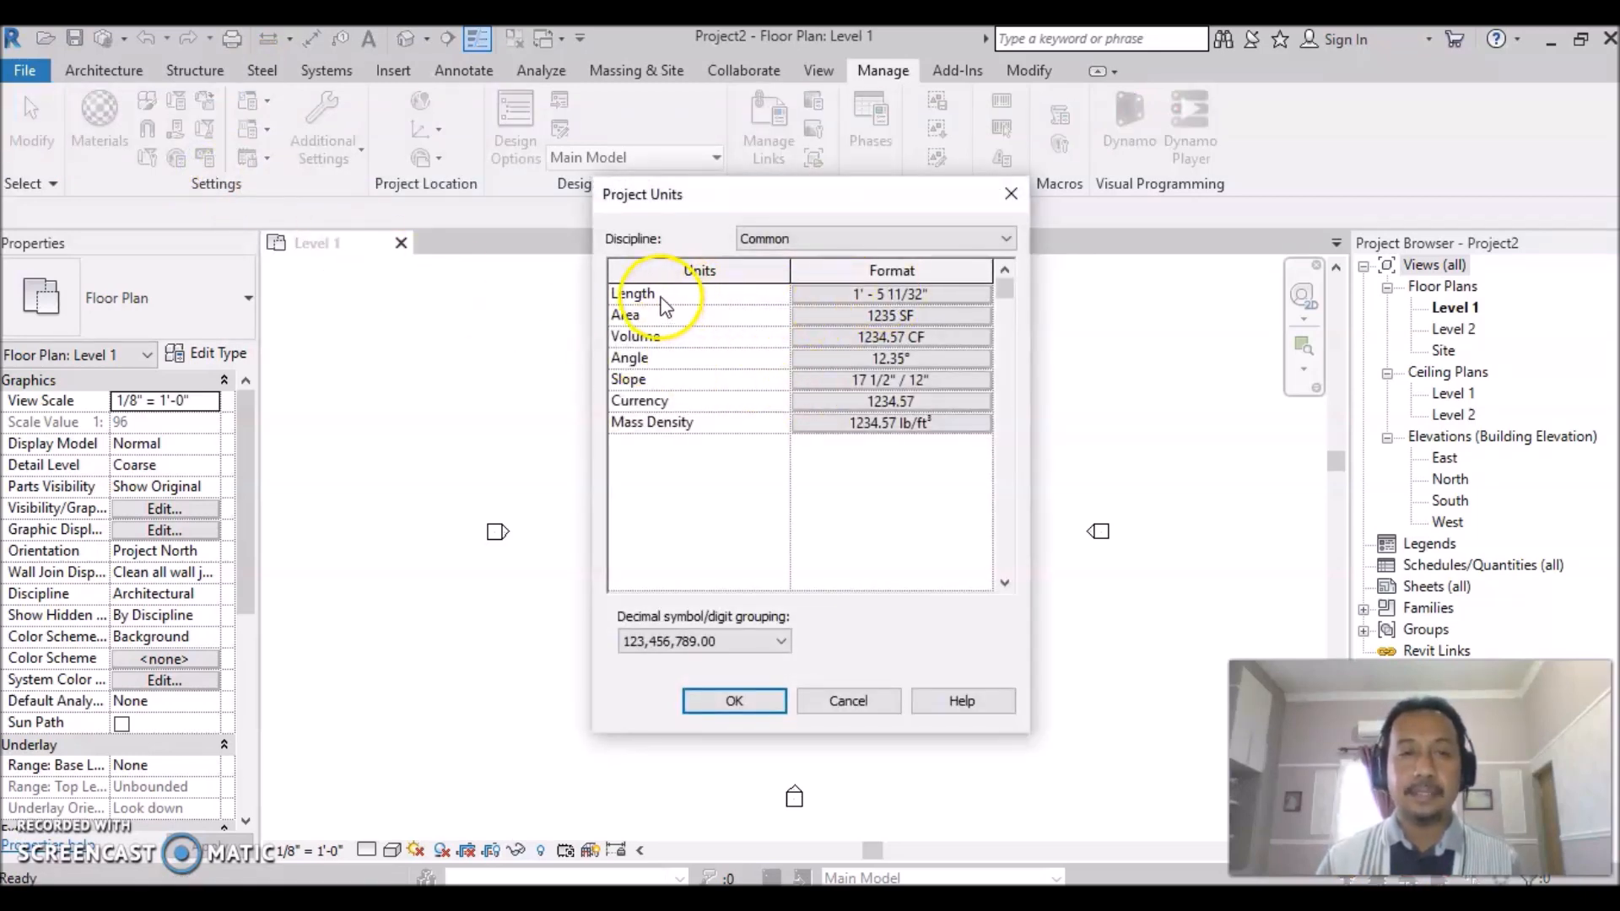
pyautogui.click(957, 296)
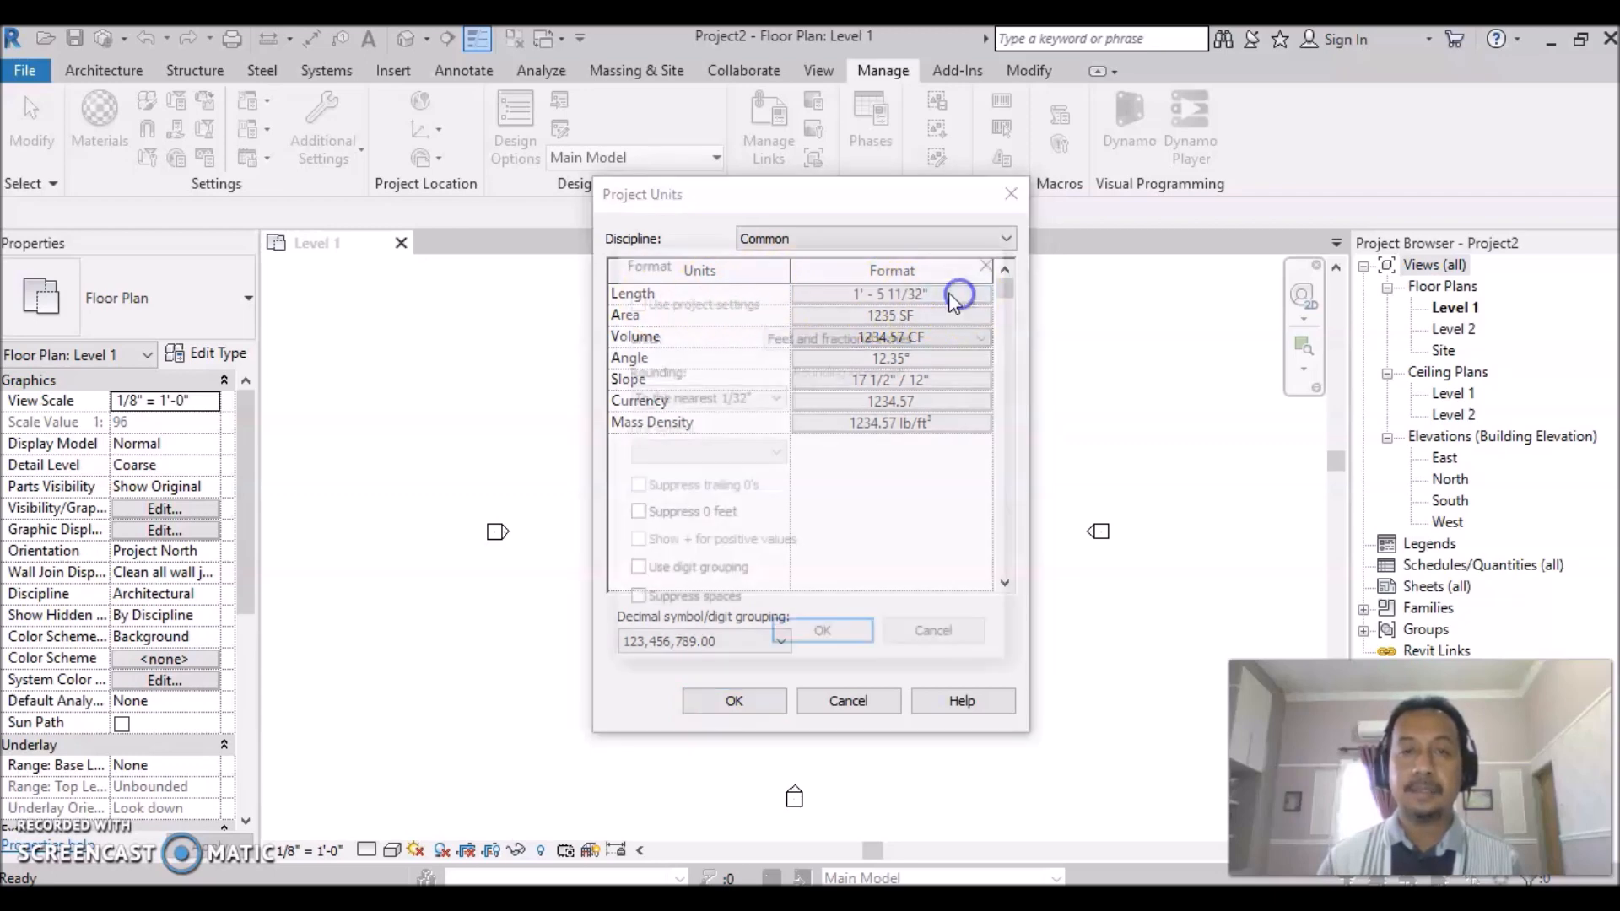
pyautogui.click(986, 336)
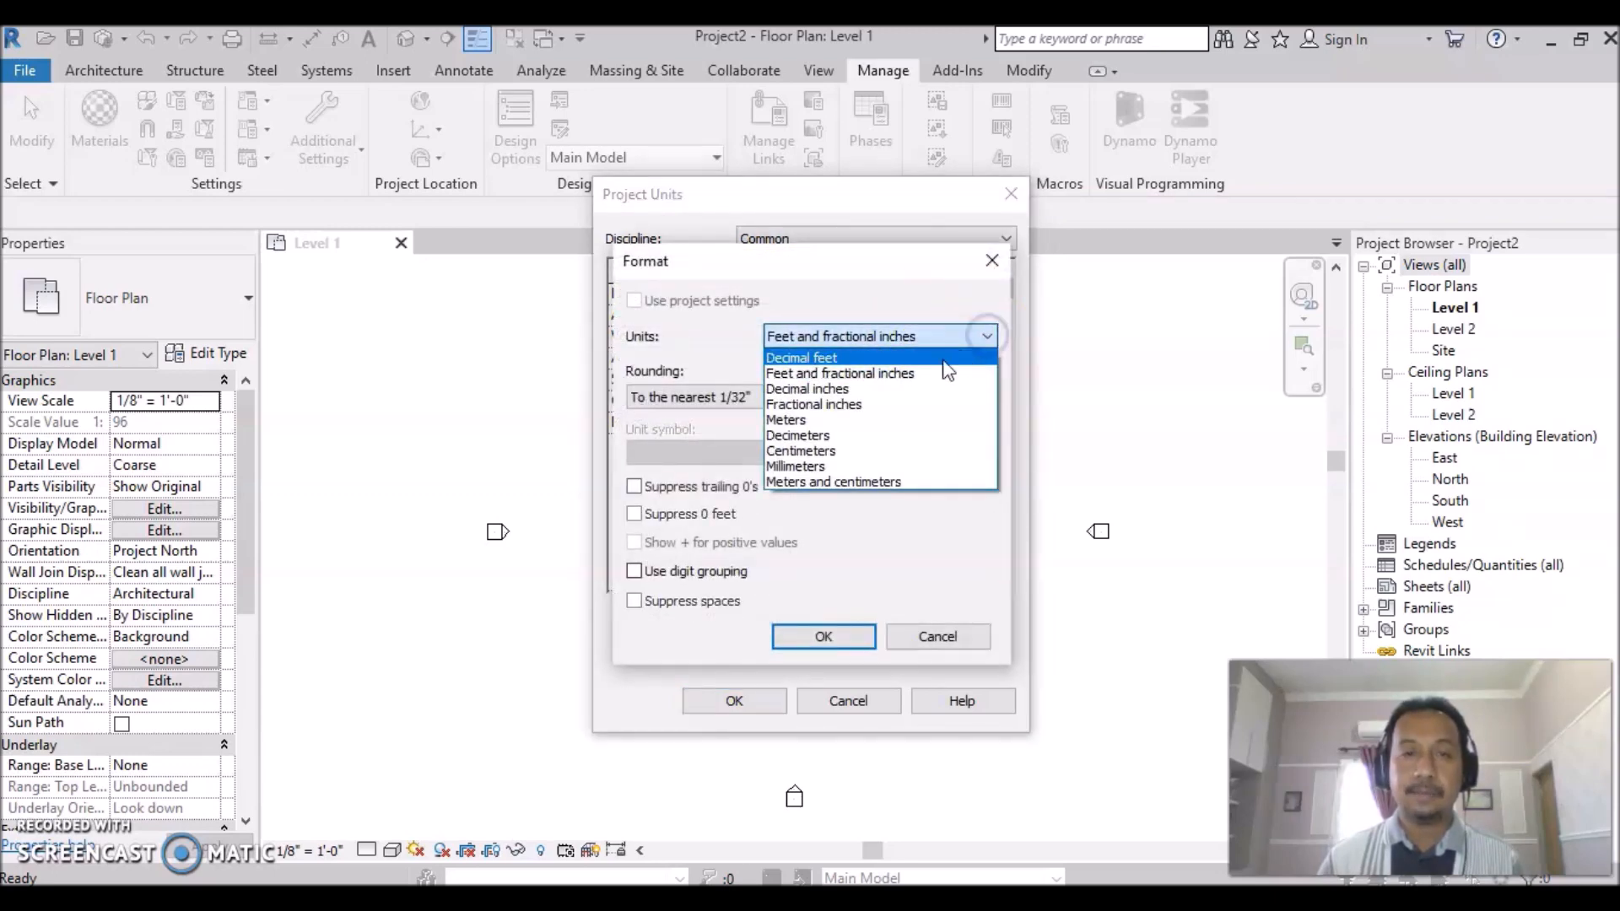
pyautogui.click(881, 465)
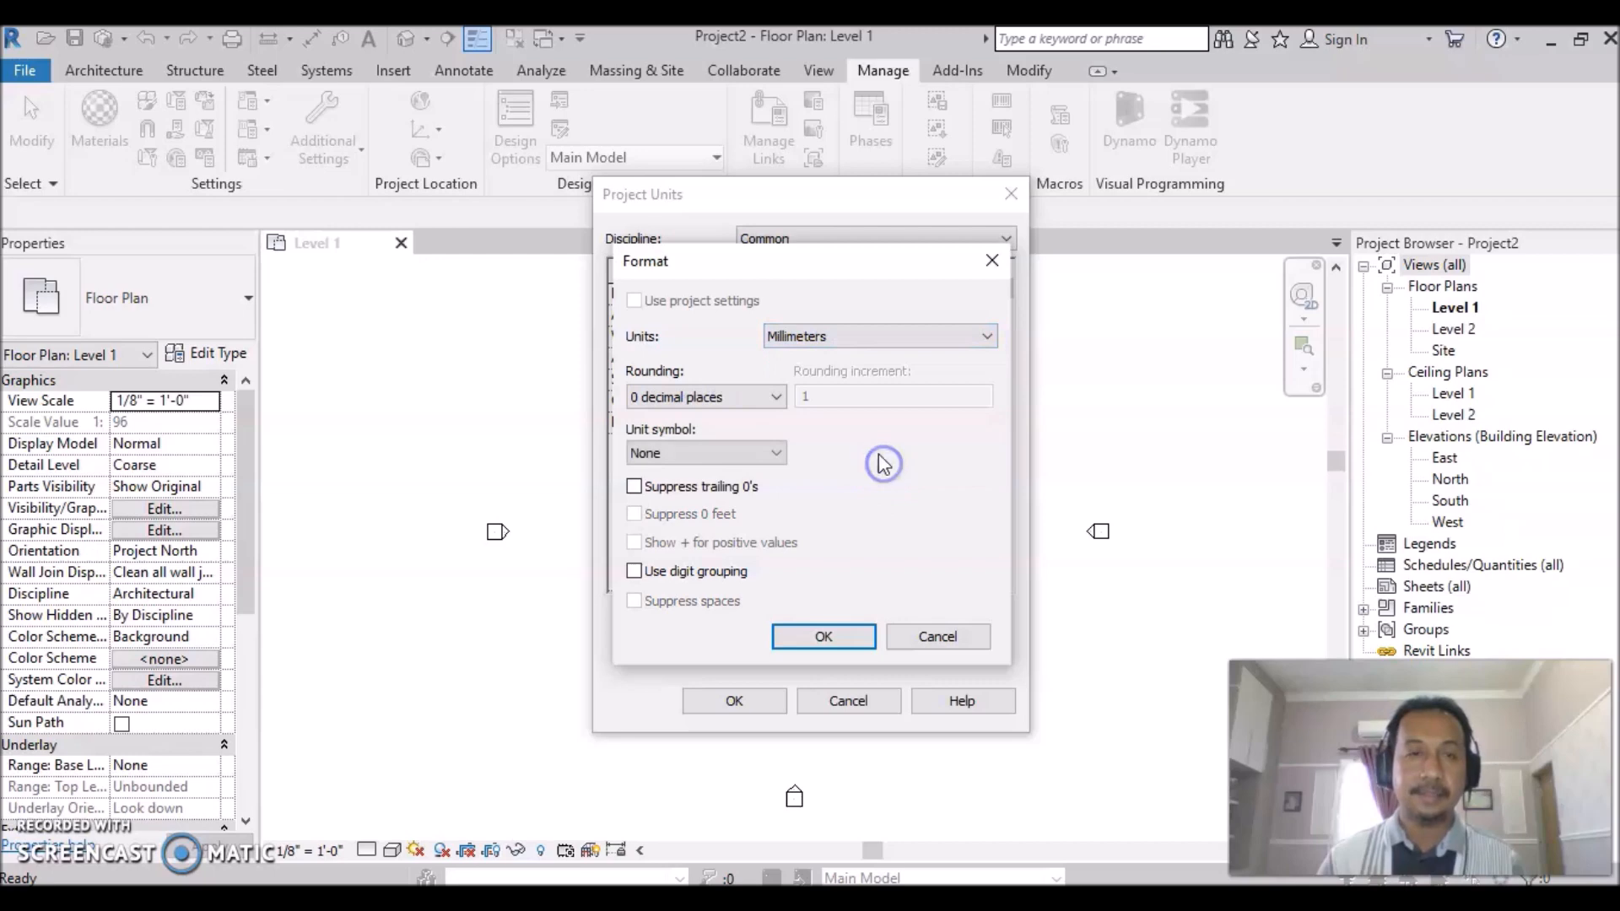
pyautogui.click(823, 643)
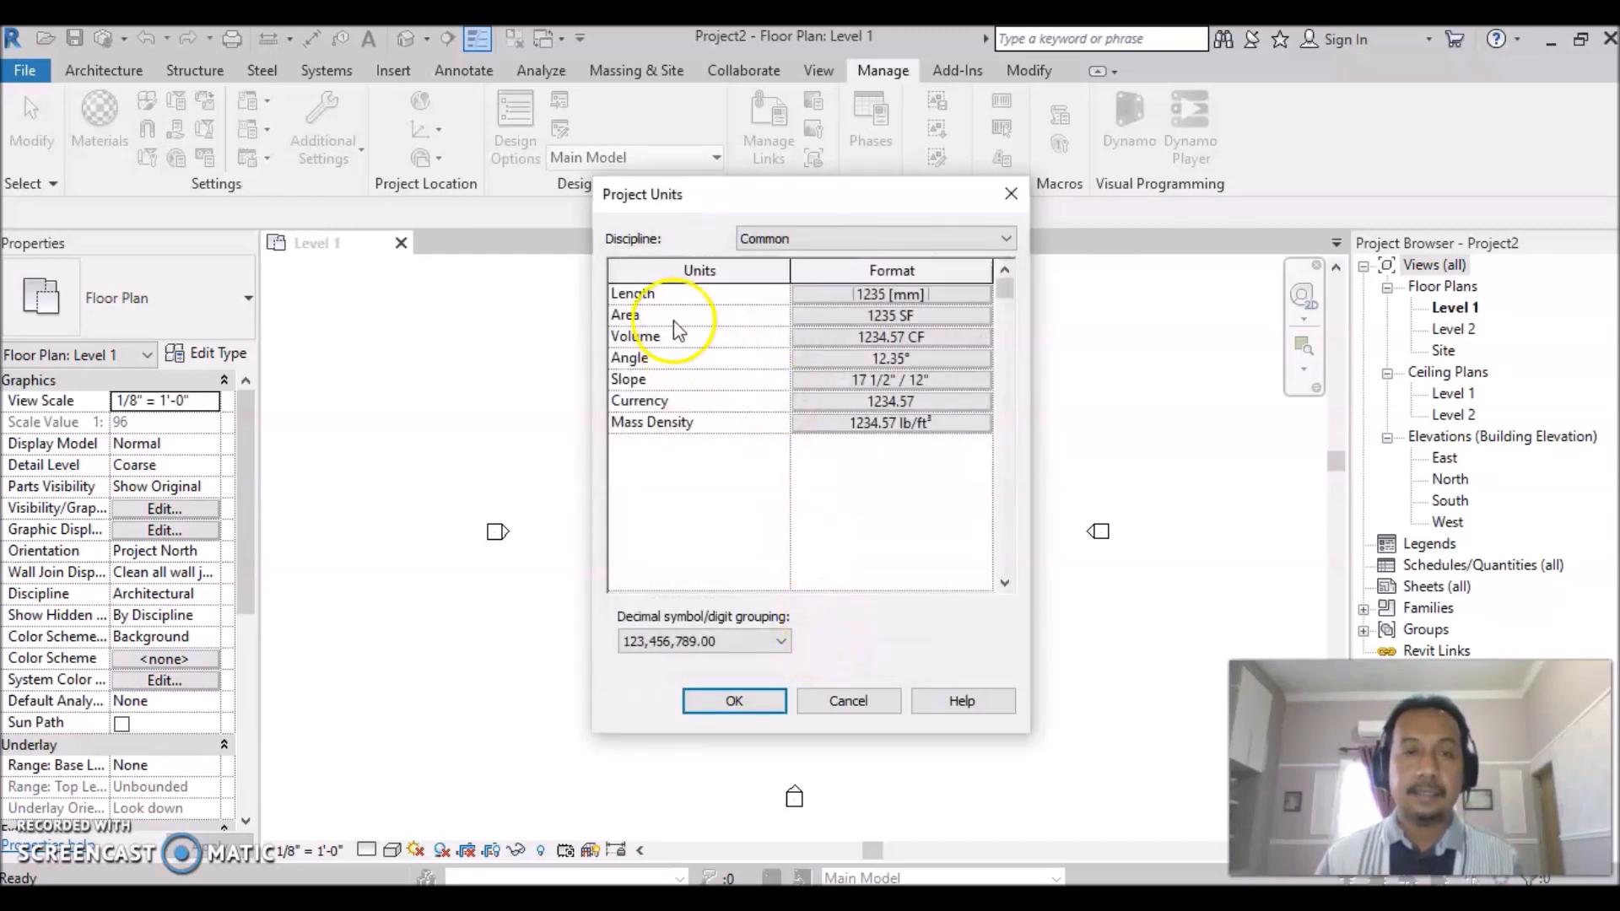
# Set the project's area units to square meters with 0 decimal places.
pyautogui.click(944, 317)
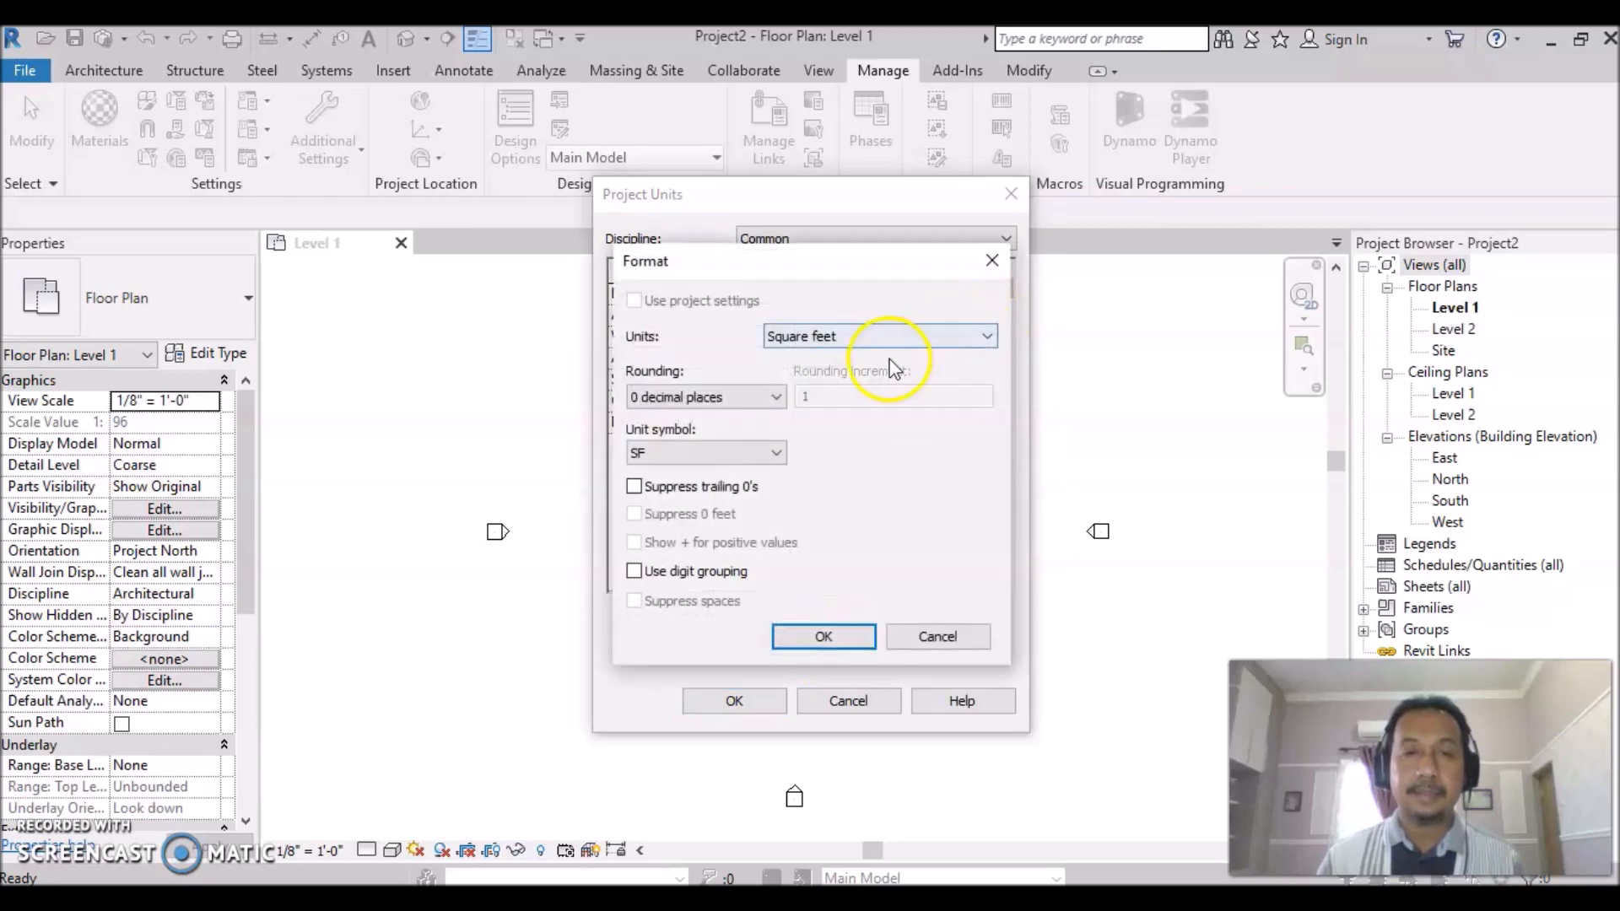
pyautogui.click(892, 337)
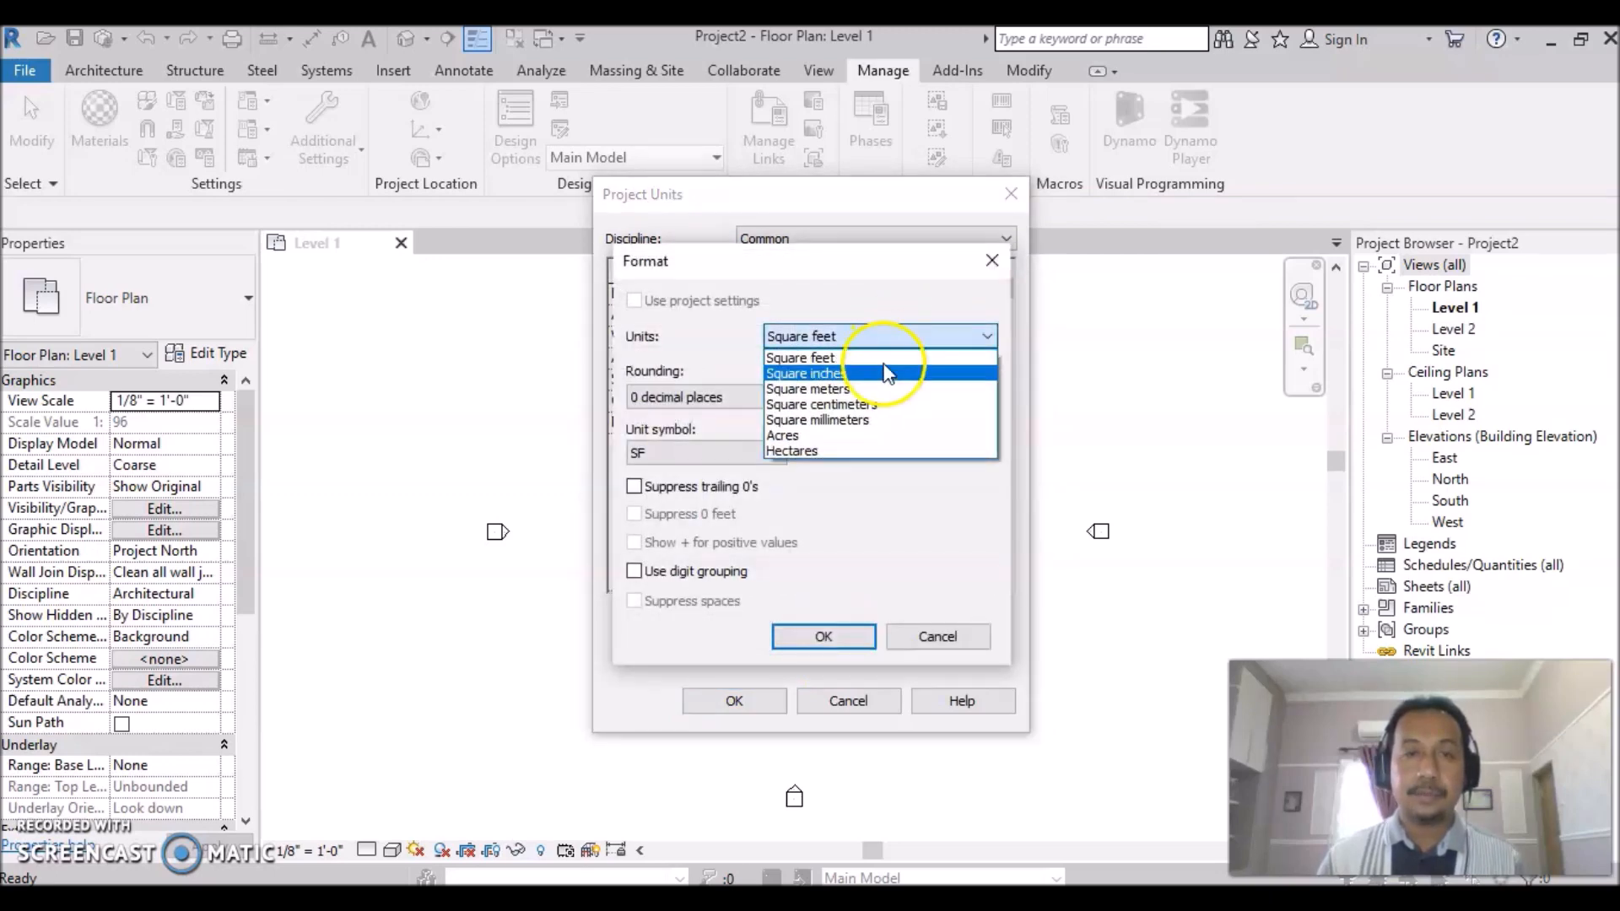
pyautogui.click(859, 389)
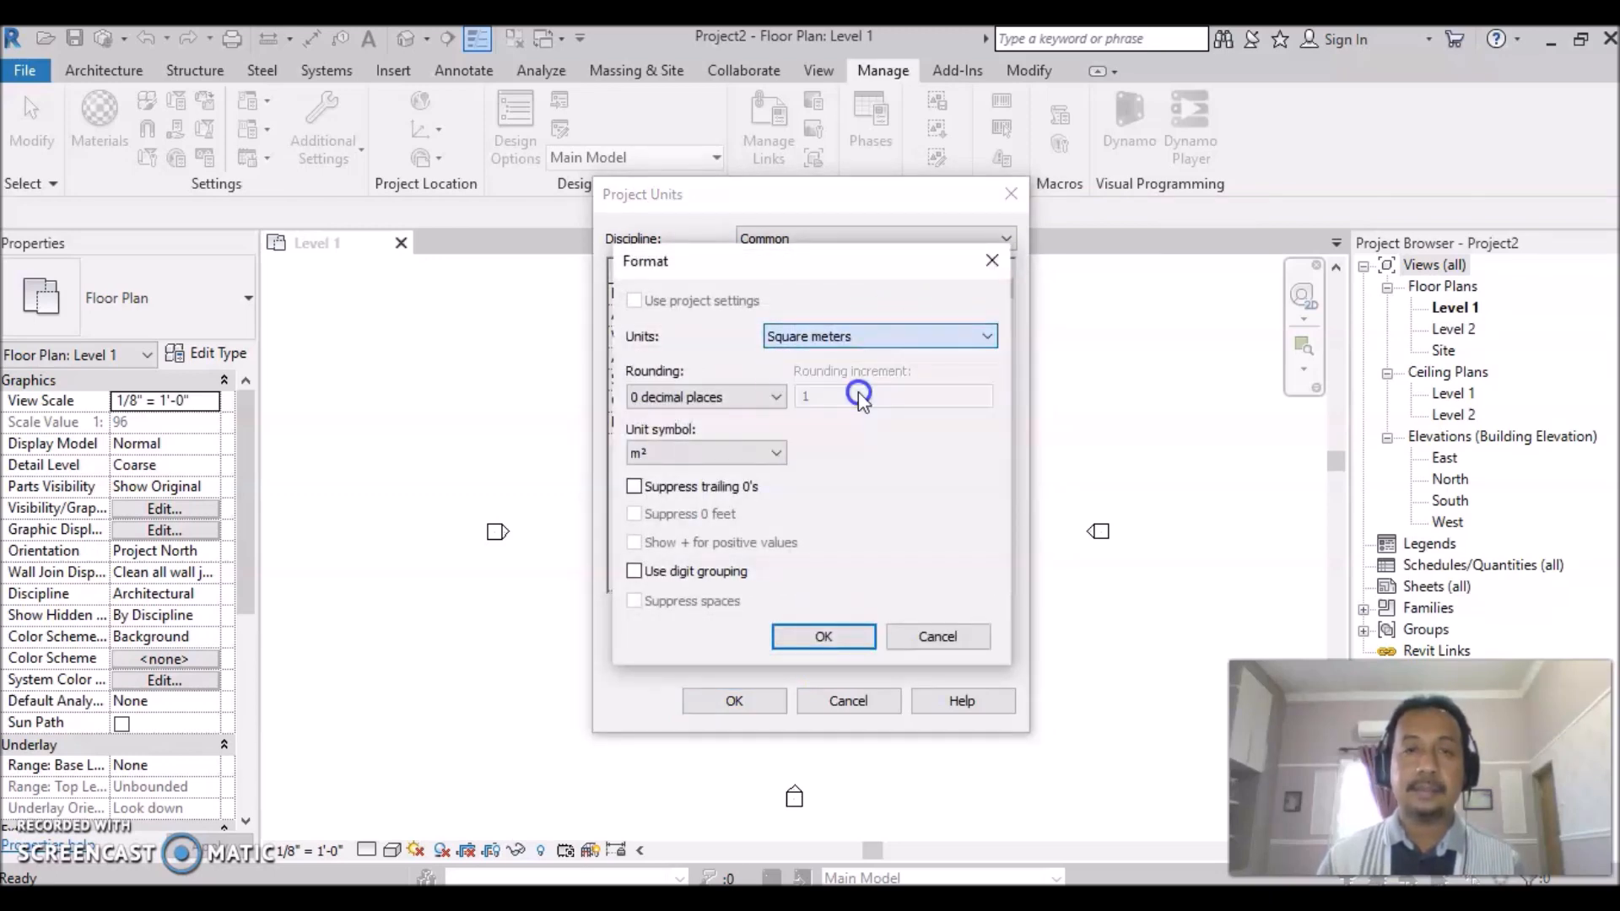
pyautogui.click(823, 637)
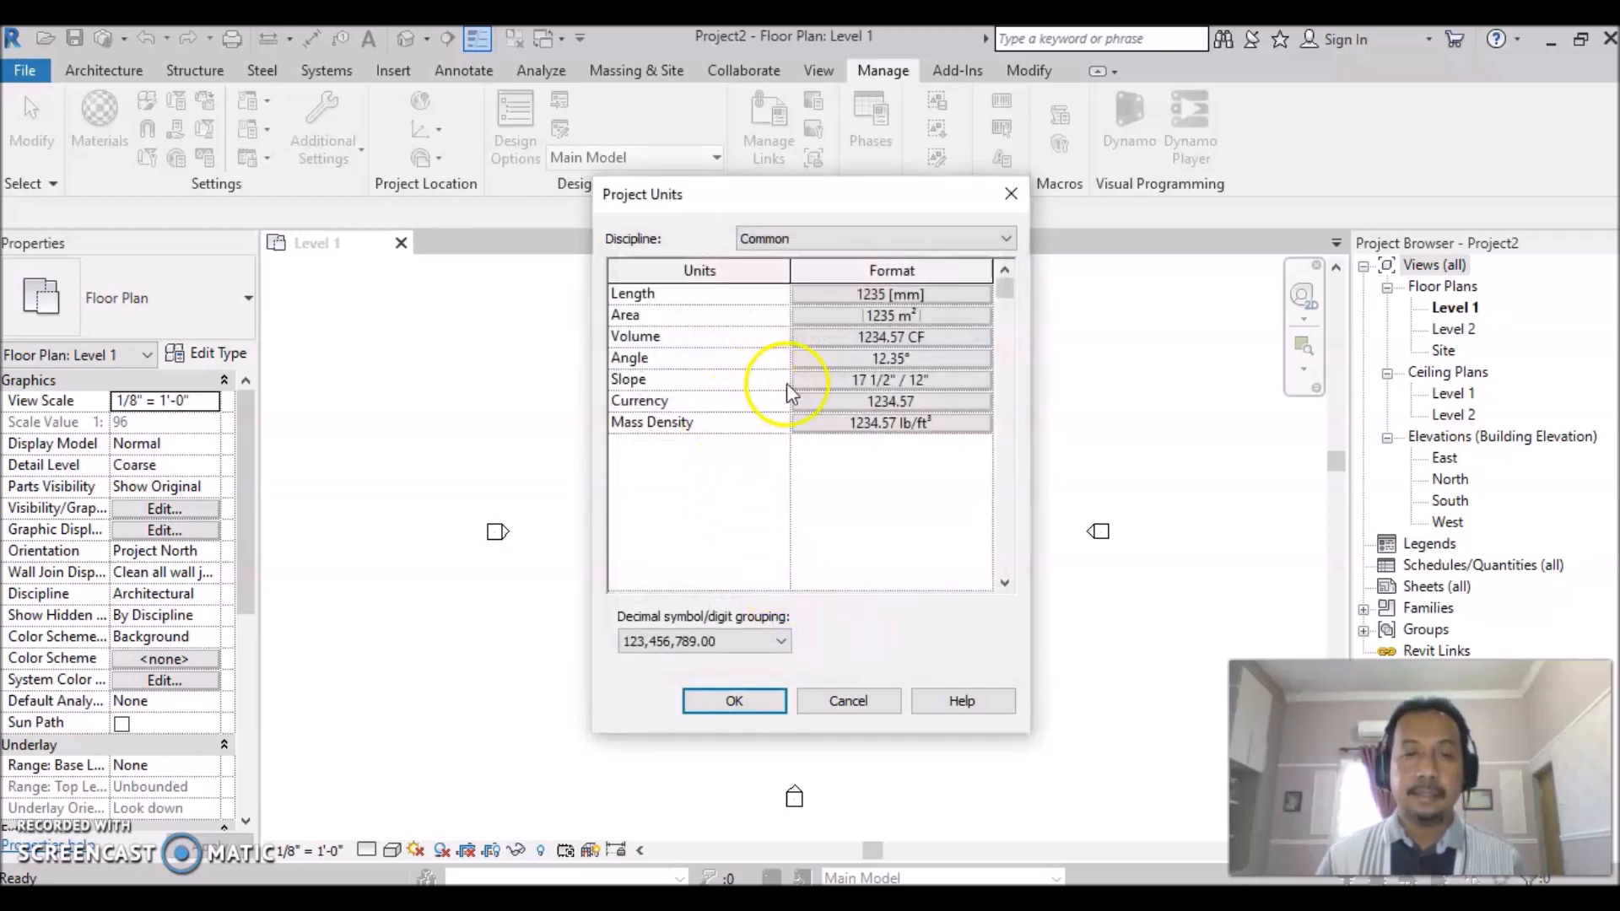
# Keep the angle format in decimal degrees, set the slope units to decimal degrees with 0 decimal places, and apply the project units.
pyautogui.click(943, 358)
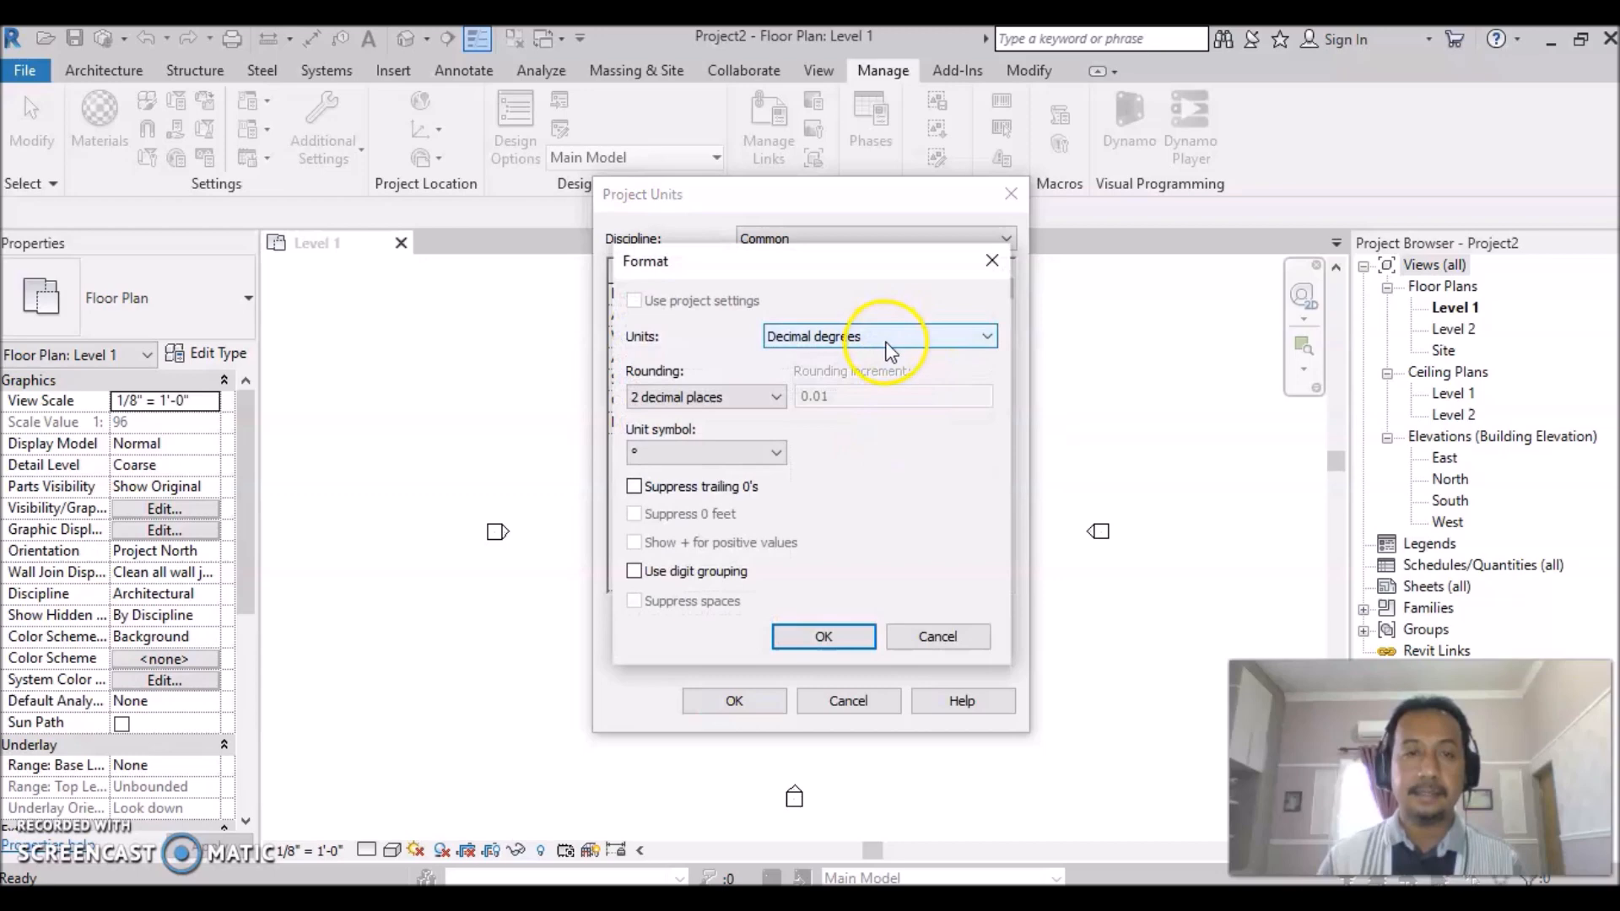
pyautogui.click(818, 634)
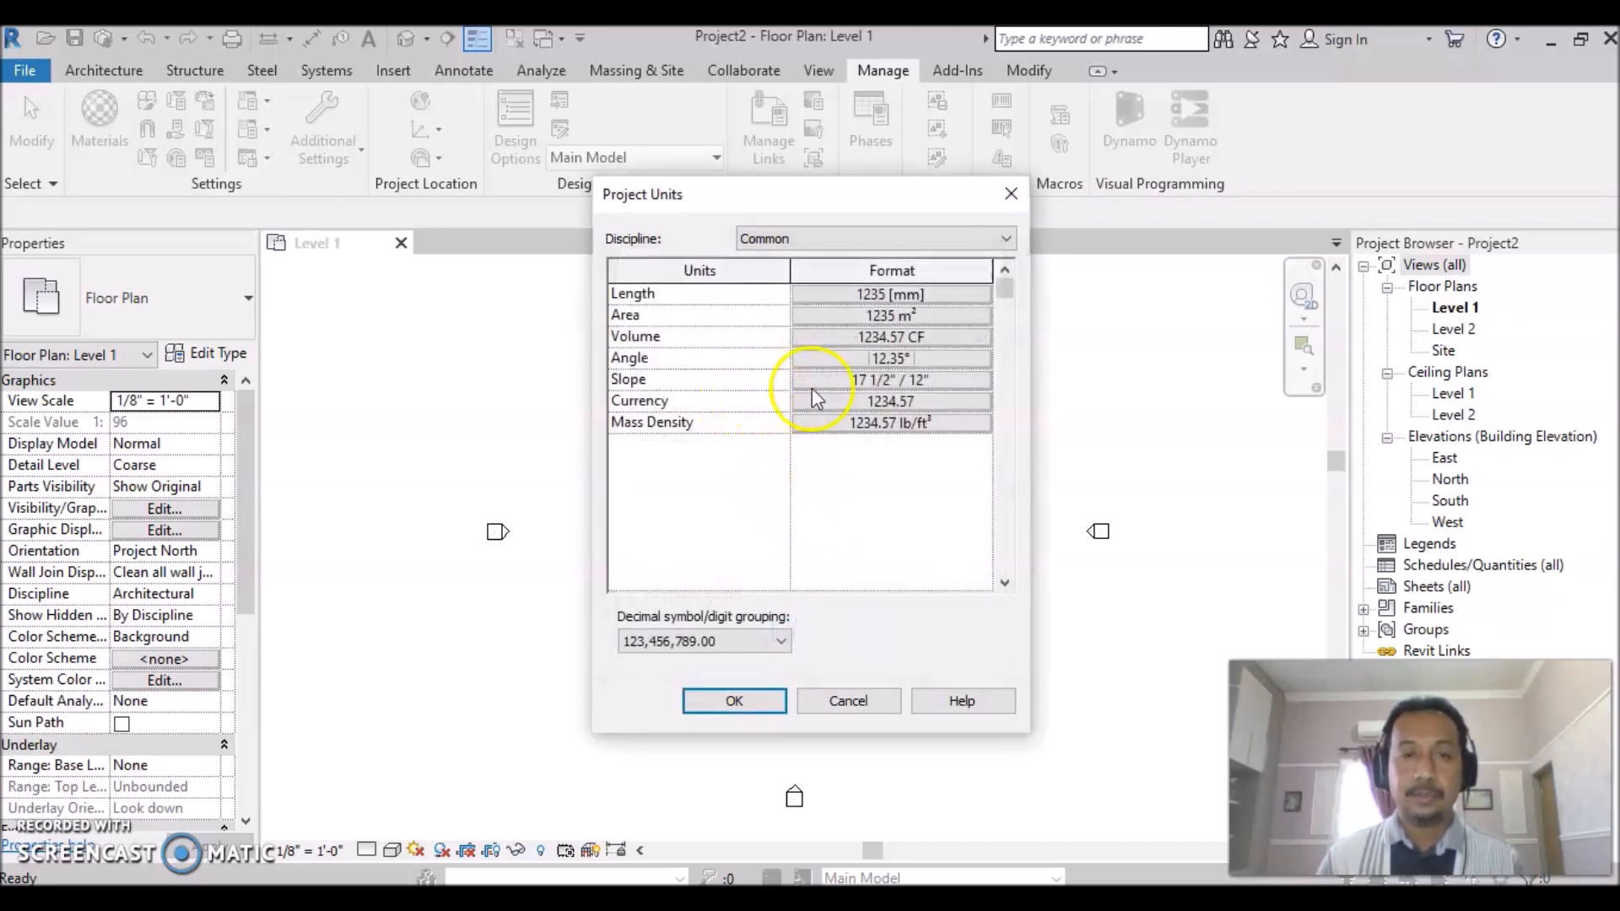
pyautogui.click(956, 384)
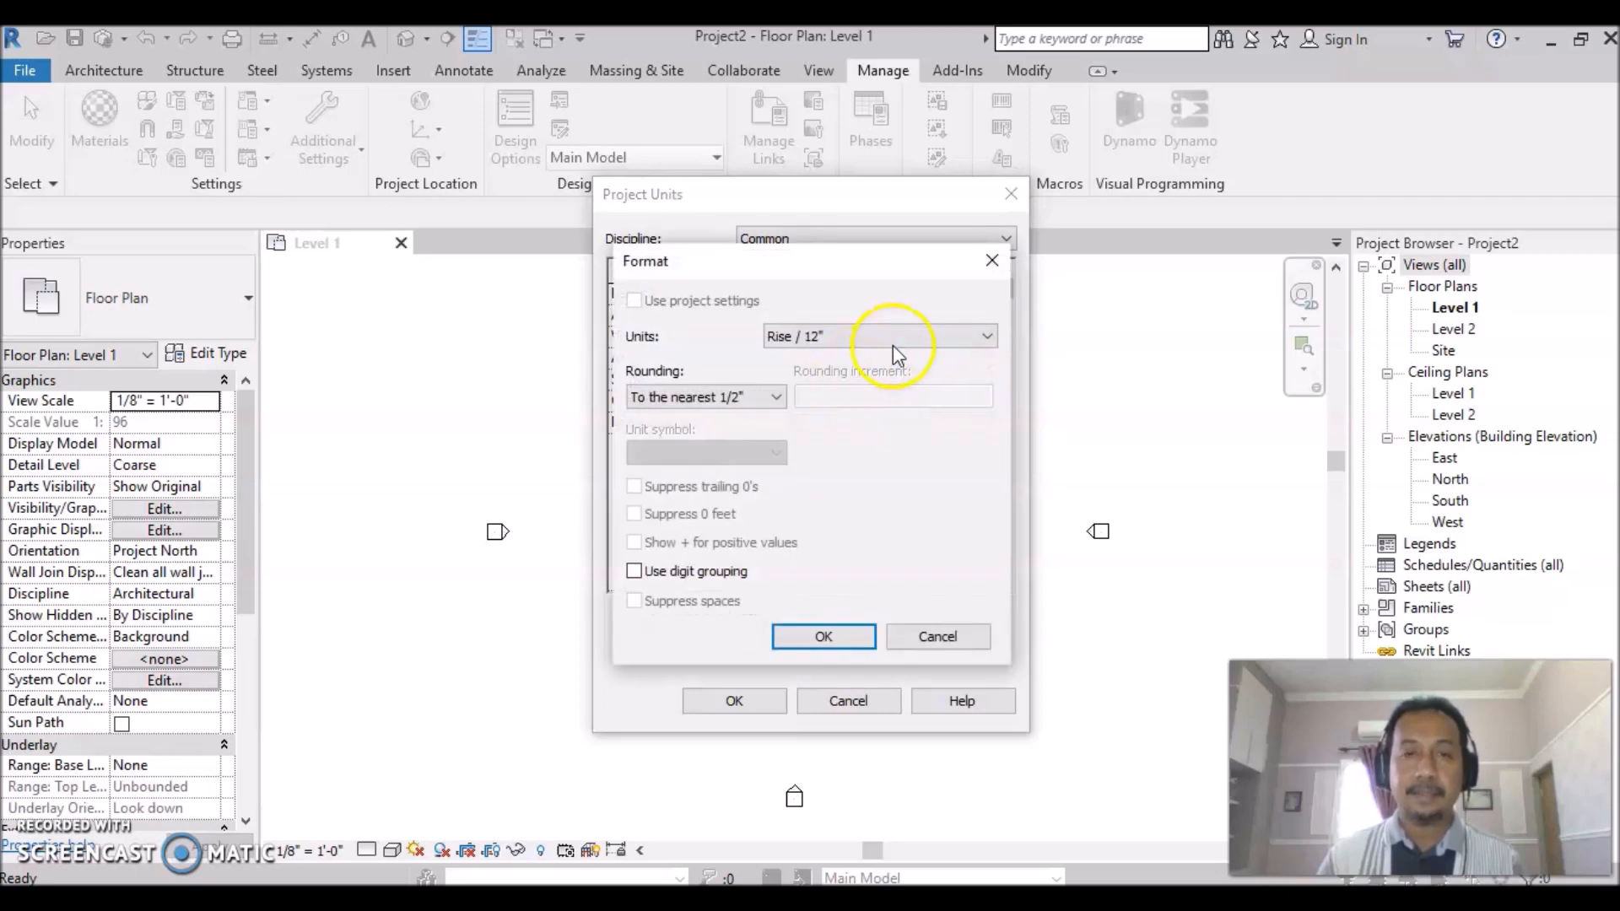
pyautogui.click(900, 342)
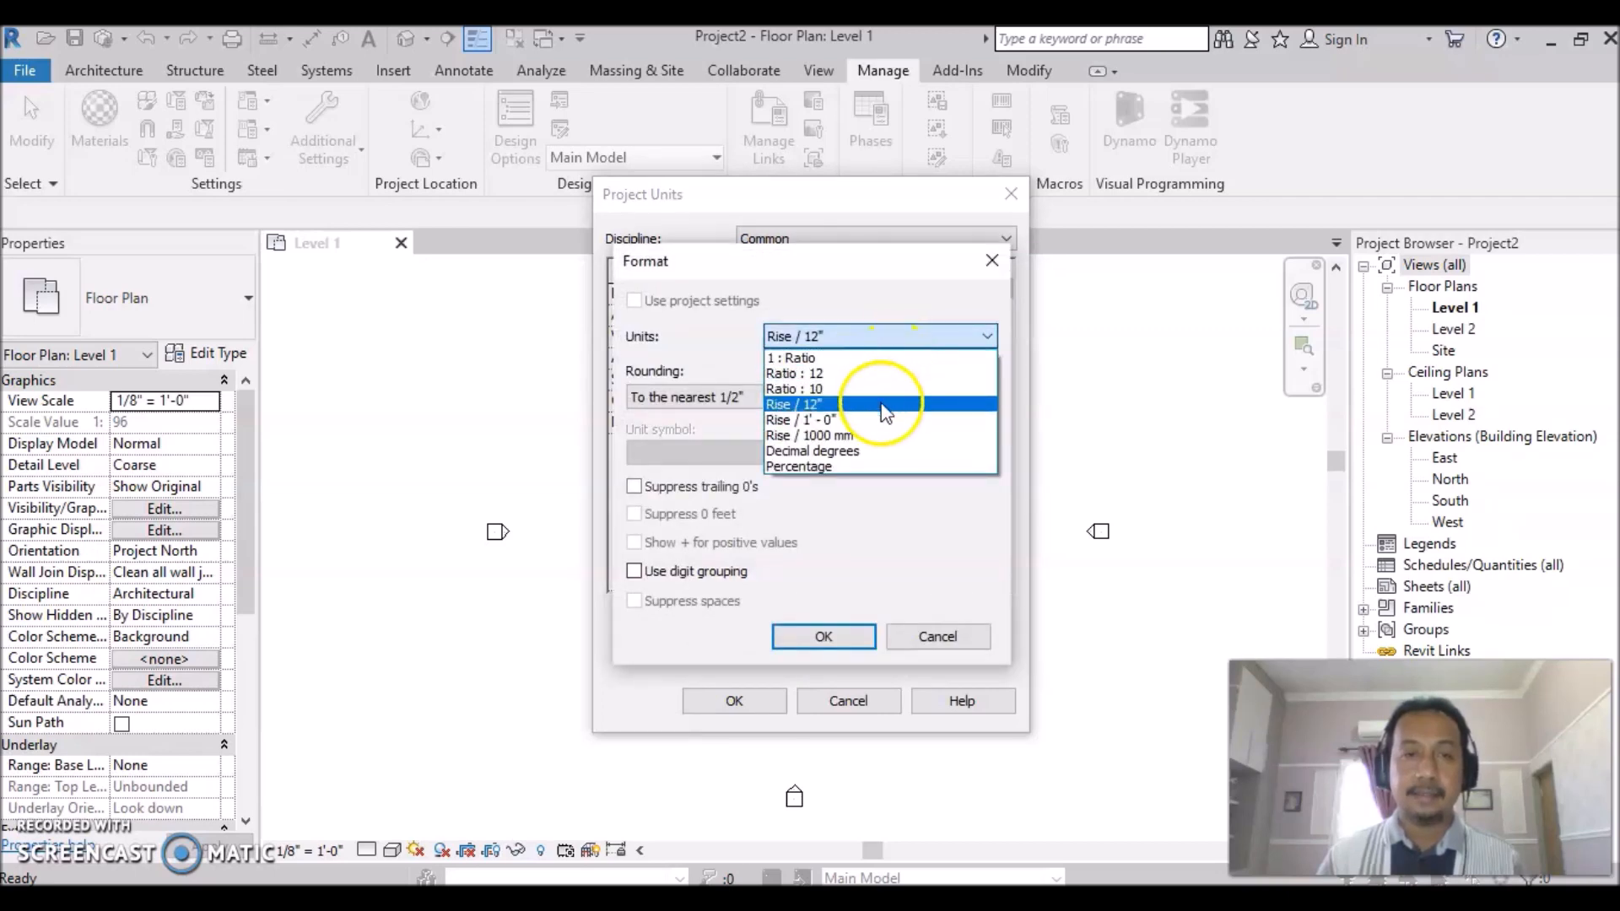
pyautogui.click(881, 455)
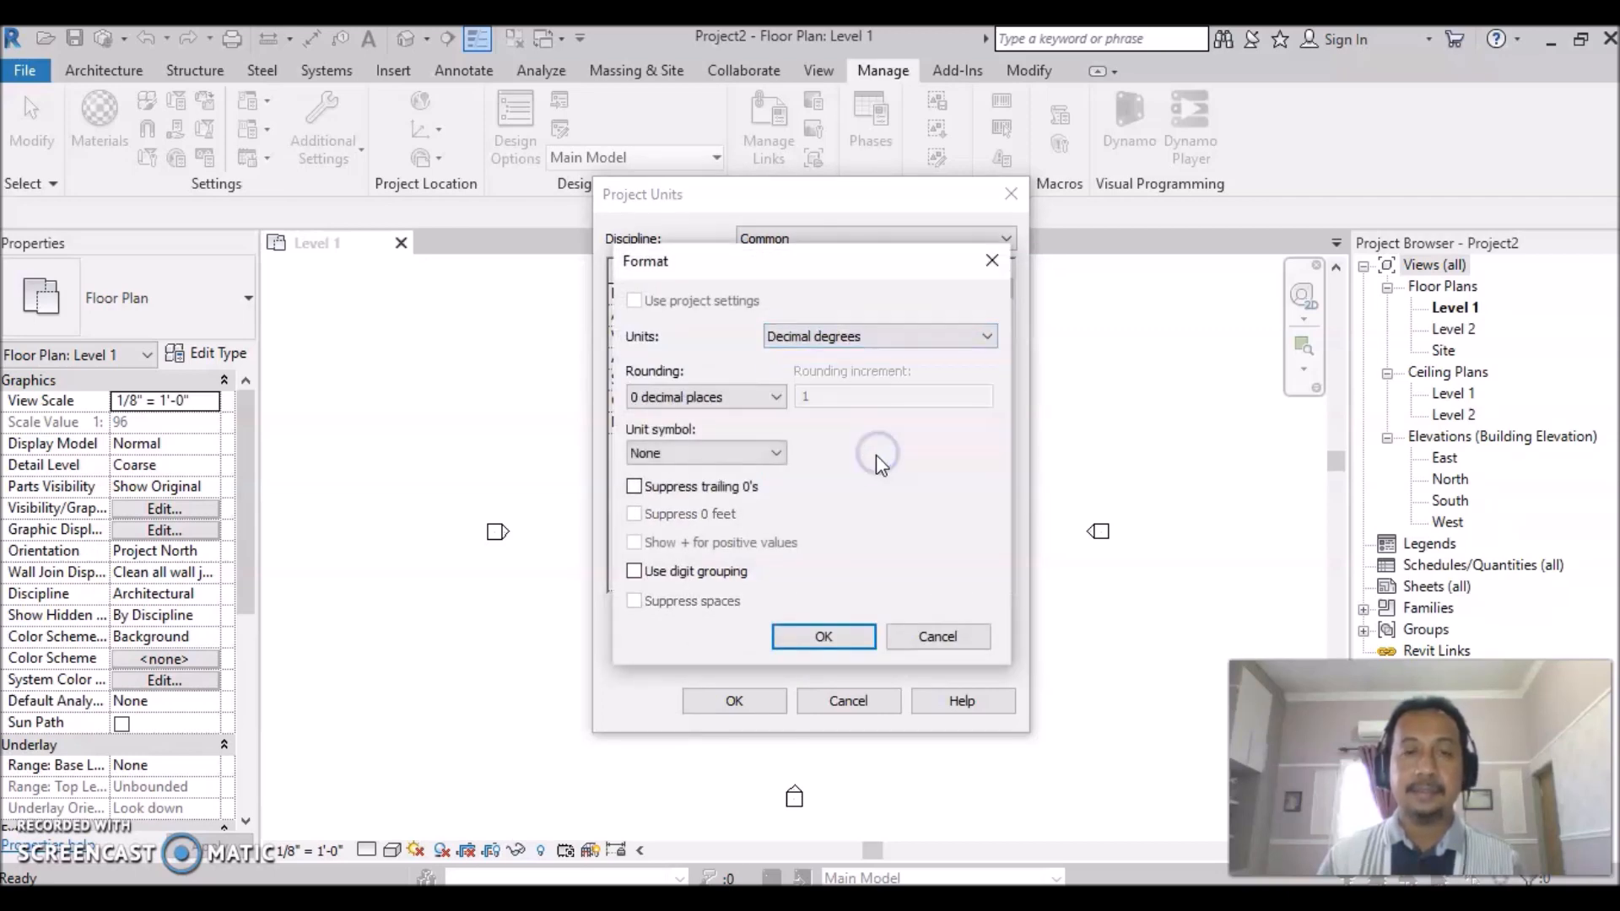
pyautogui.click(824, 639)
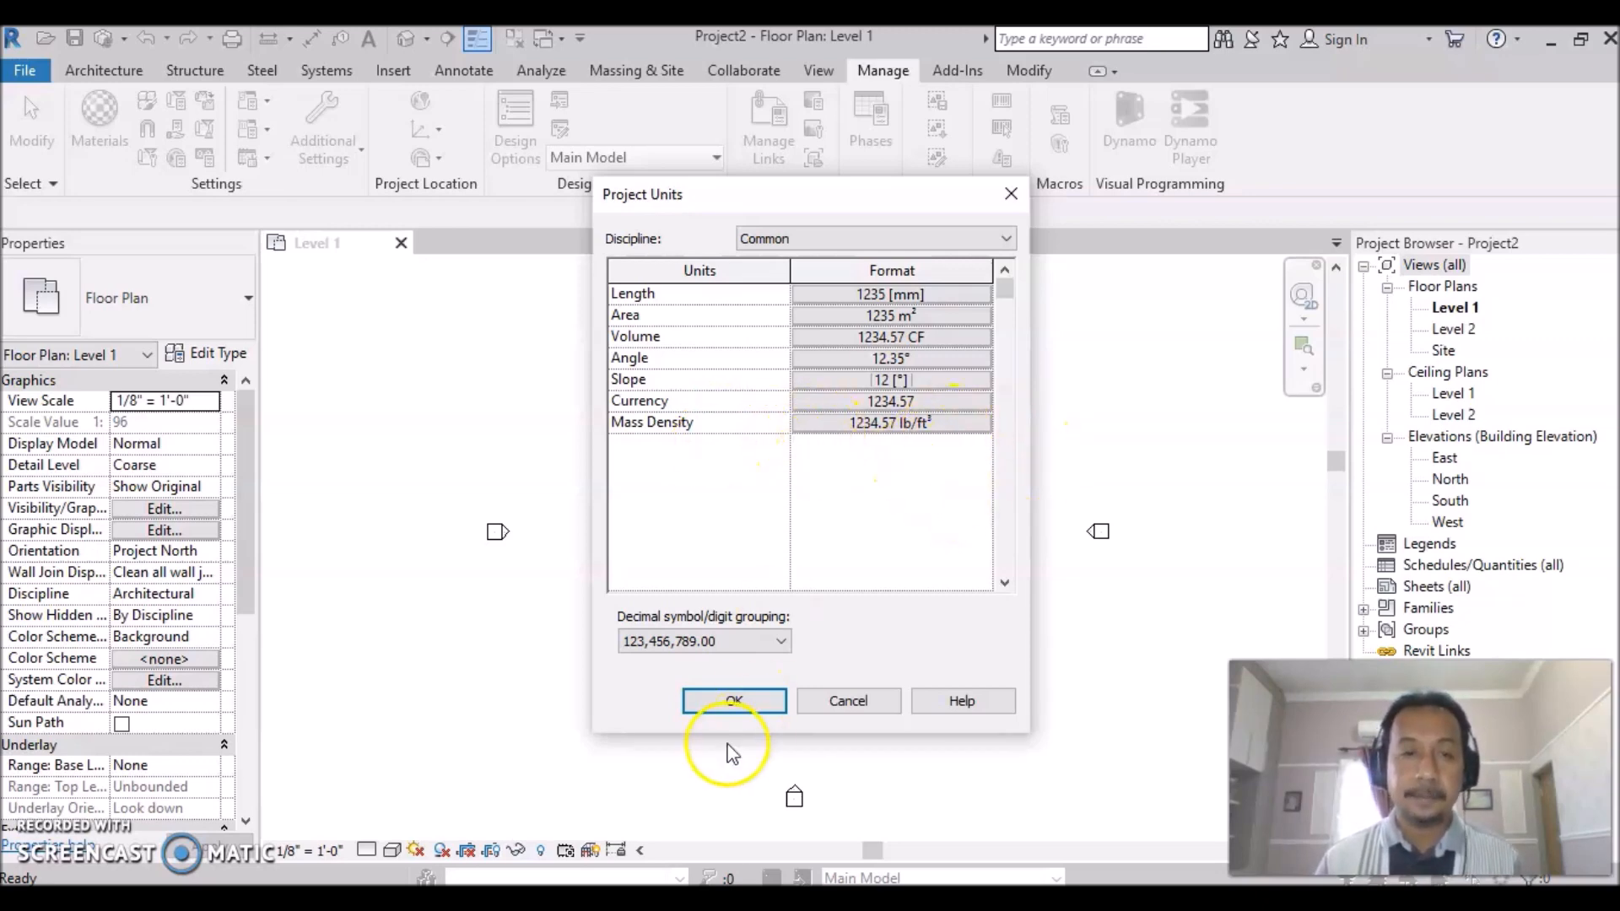
pyautogui.click(735, 713)
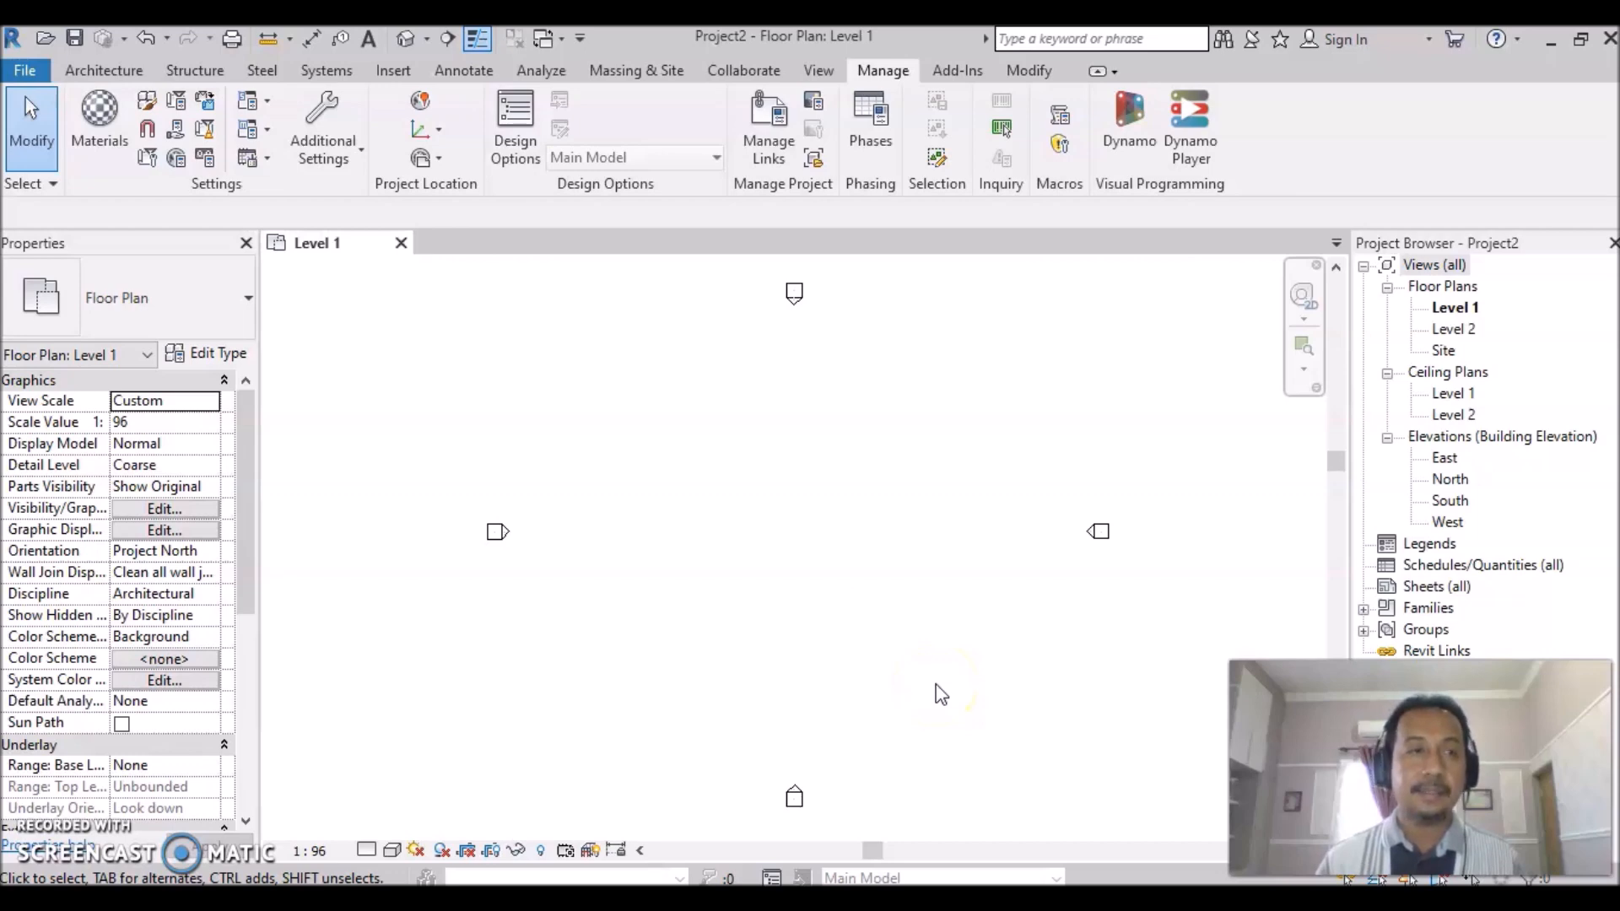
# Draw three aligned vertical grid lines spaced 9000 mm apart between the elevation markers on Level 1, with their bubbles at the upper ends.
pyautogui.click(98, 72)
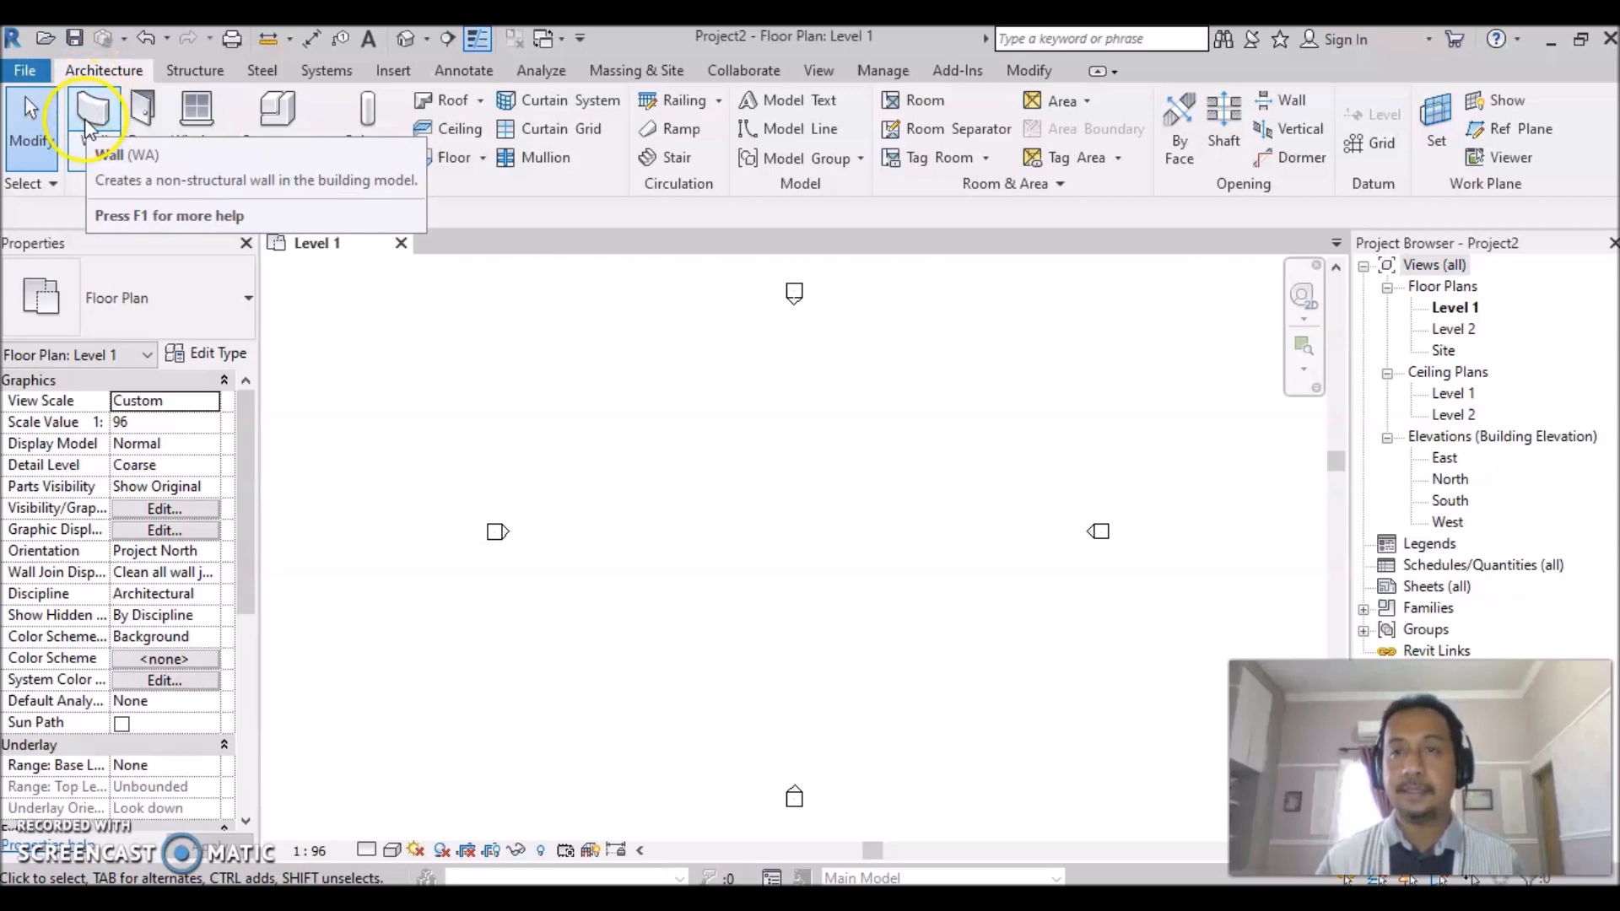
pyautogui.click(1373, 146)
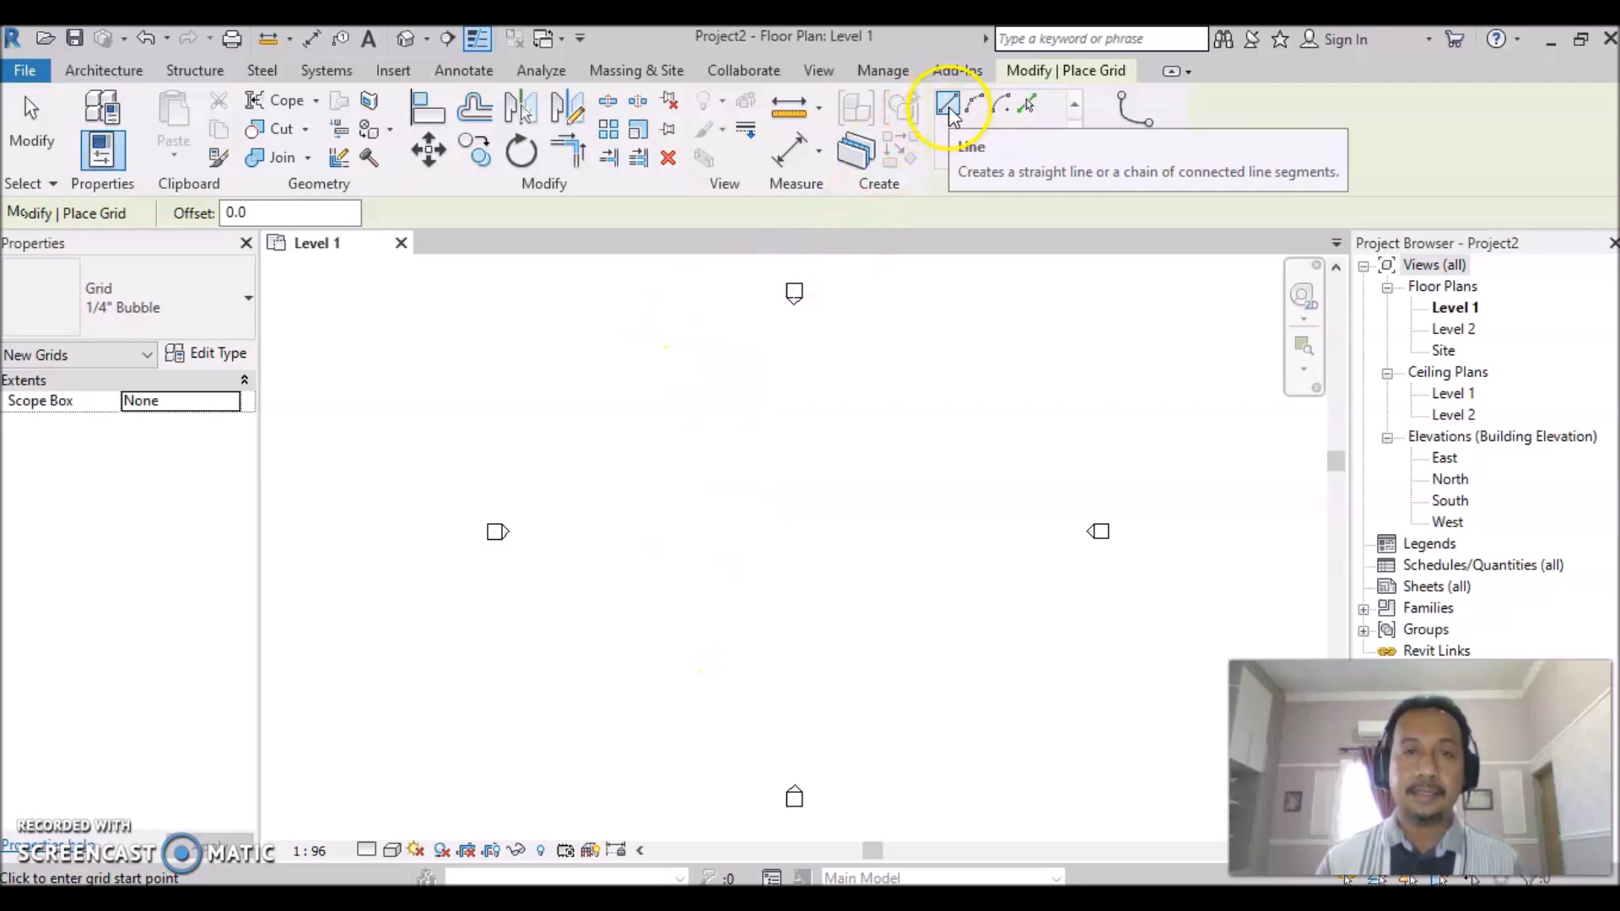
pyautogui.click(692, 724)
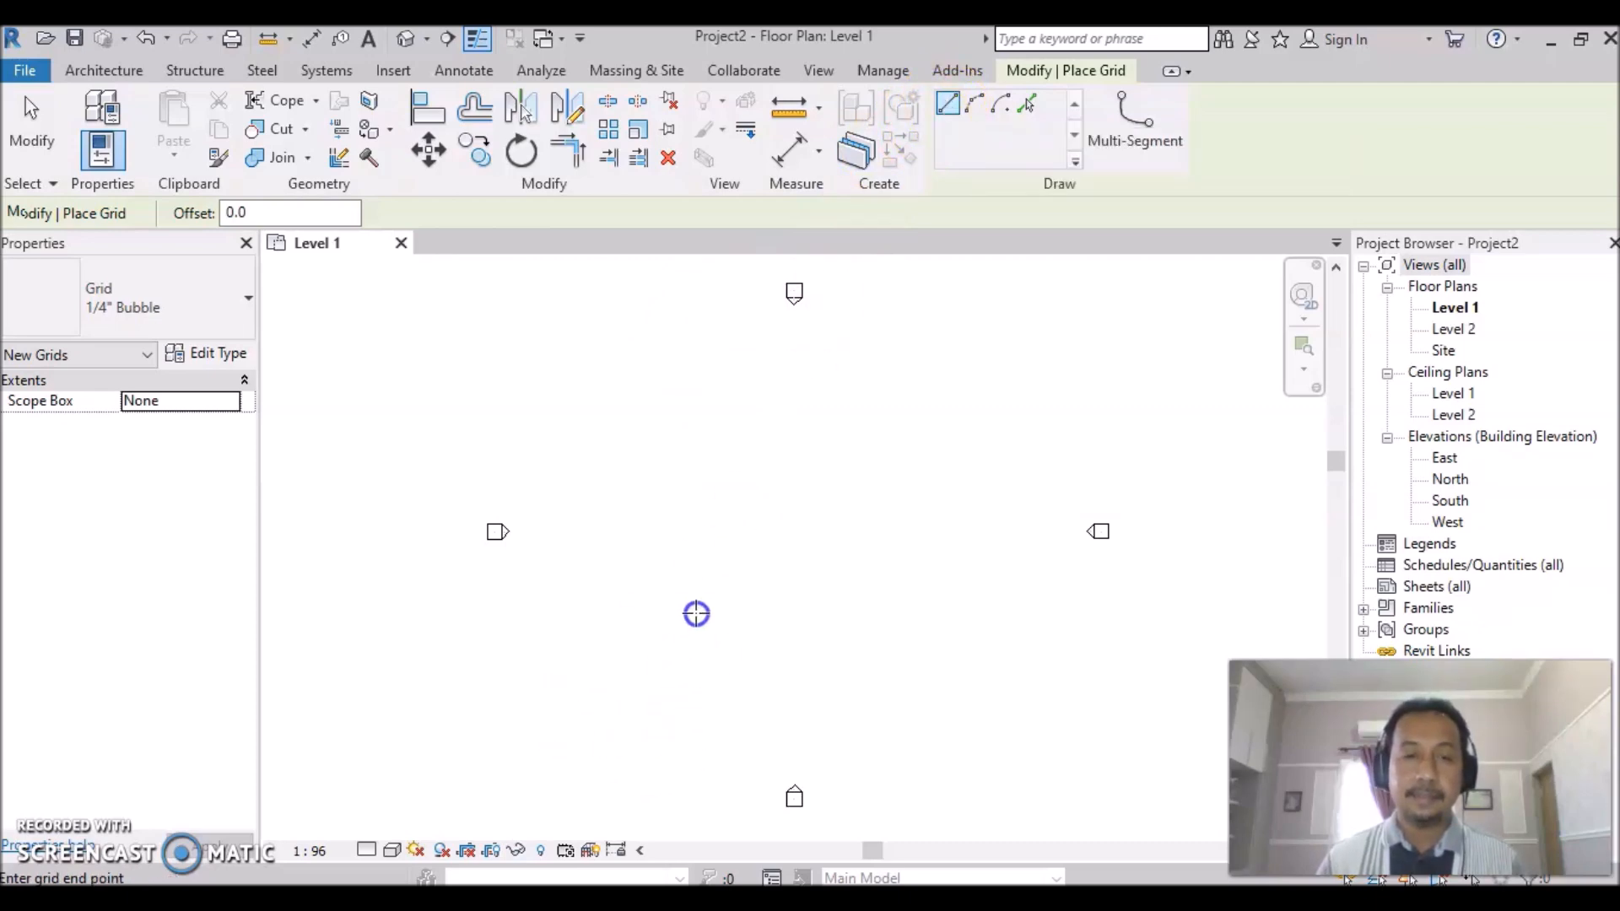
pyautogui.click(692, 405)
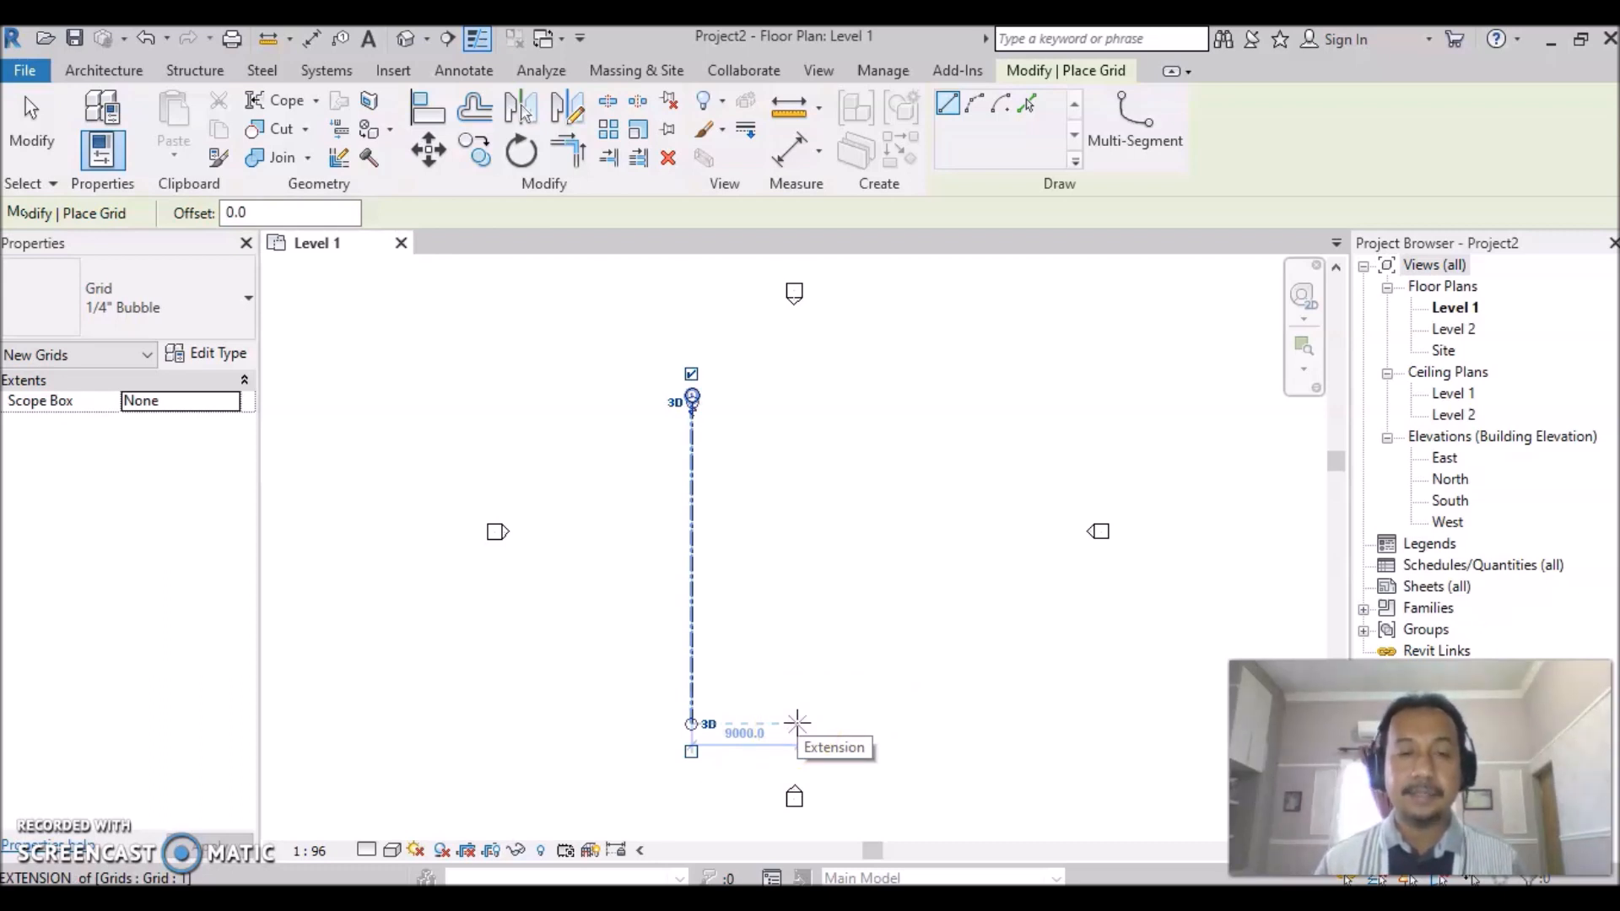
pyautogui.moveTo(797, 723); pyautogui.dragTo(783, 402)
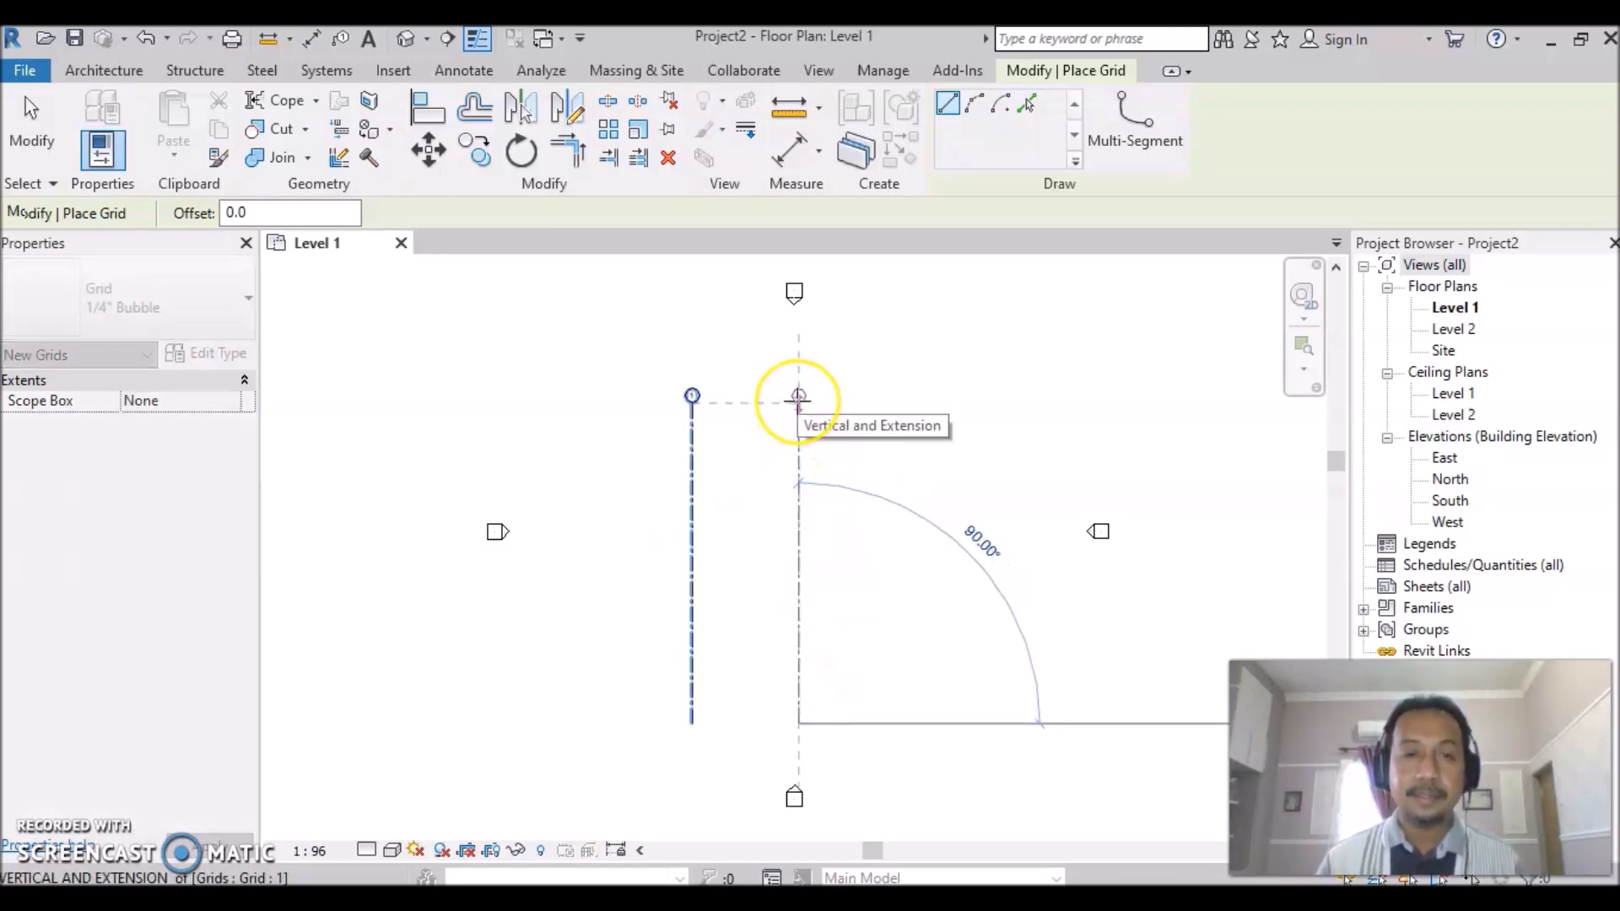
pyautogui.click(799, 397)
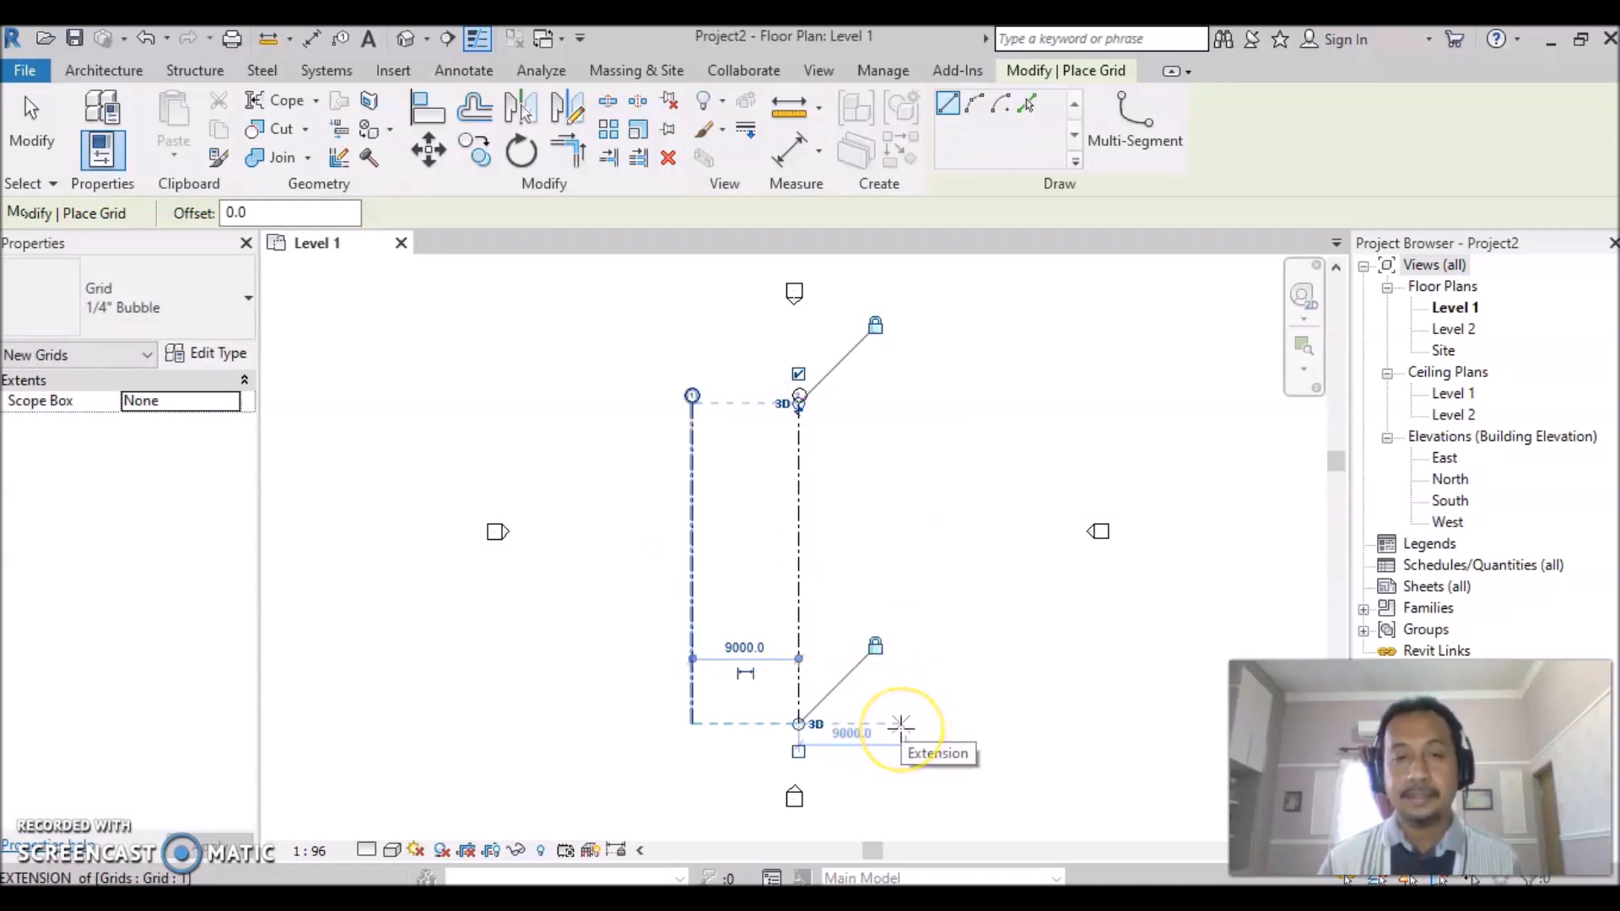
pyautogui.click(901, 724)
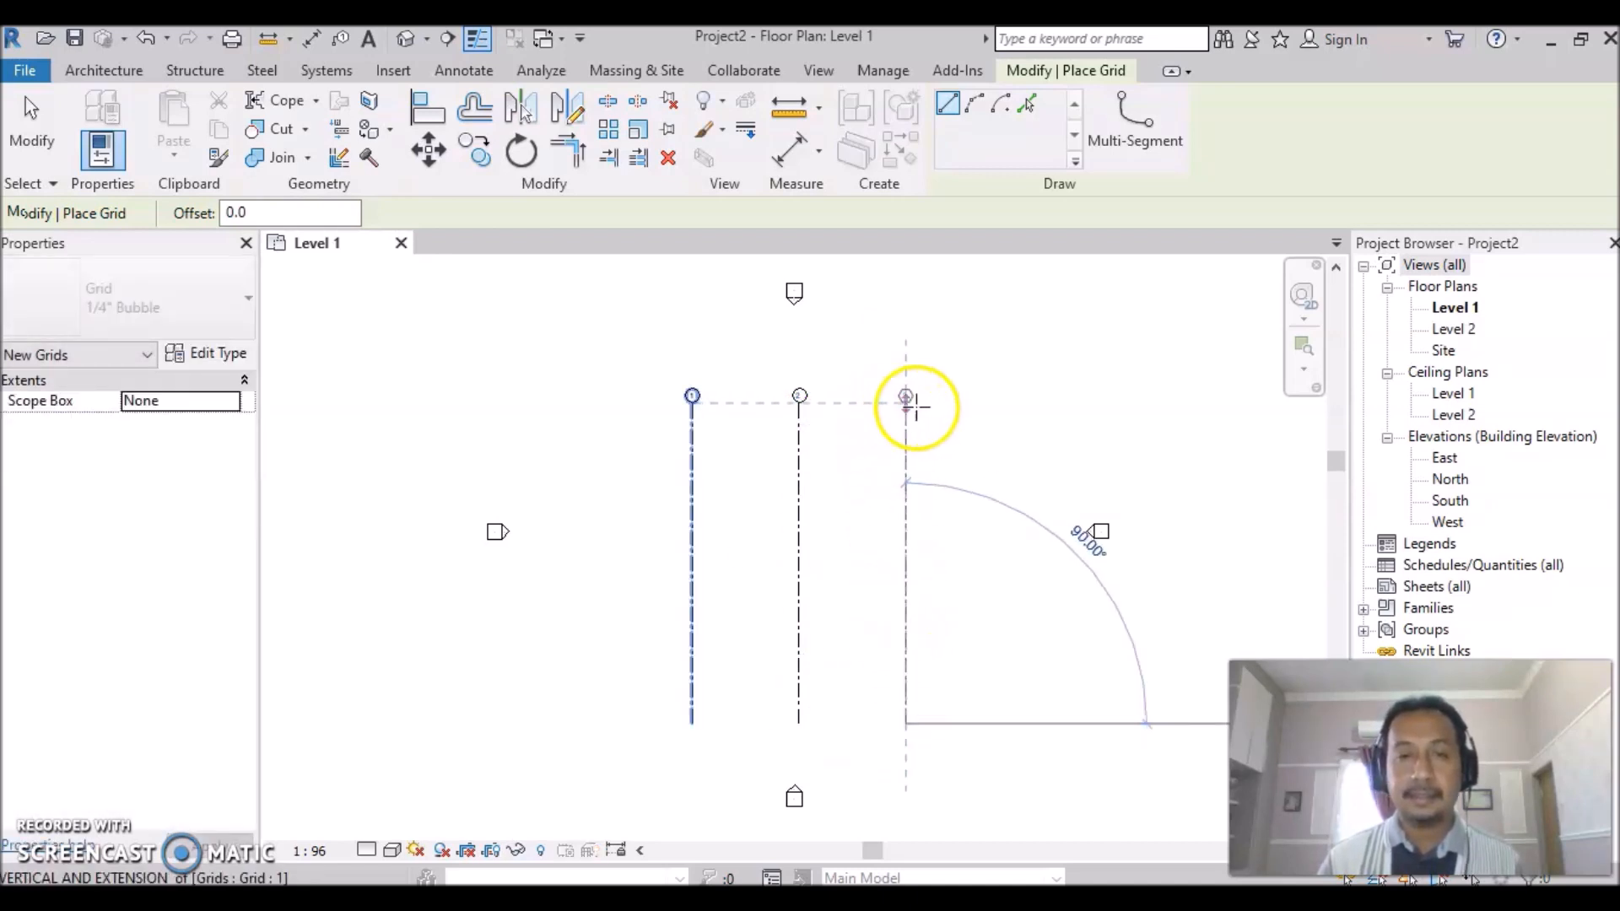
pyautogui.click(906, 414)
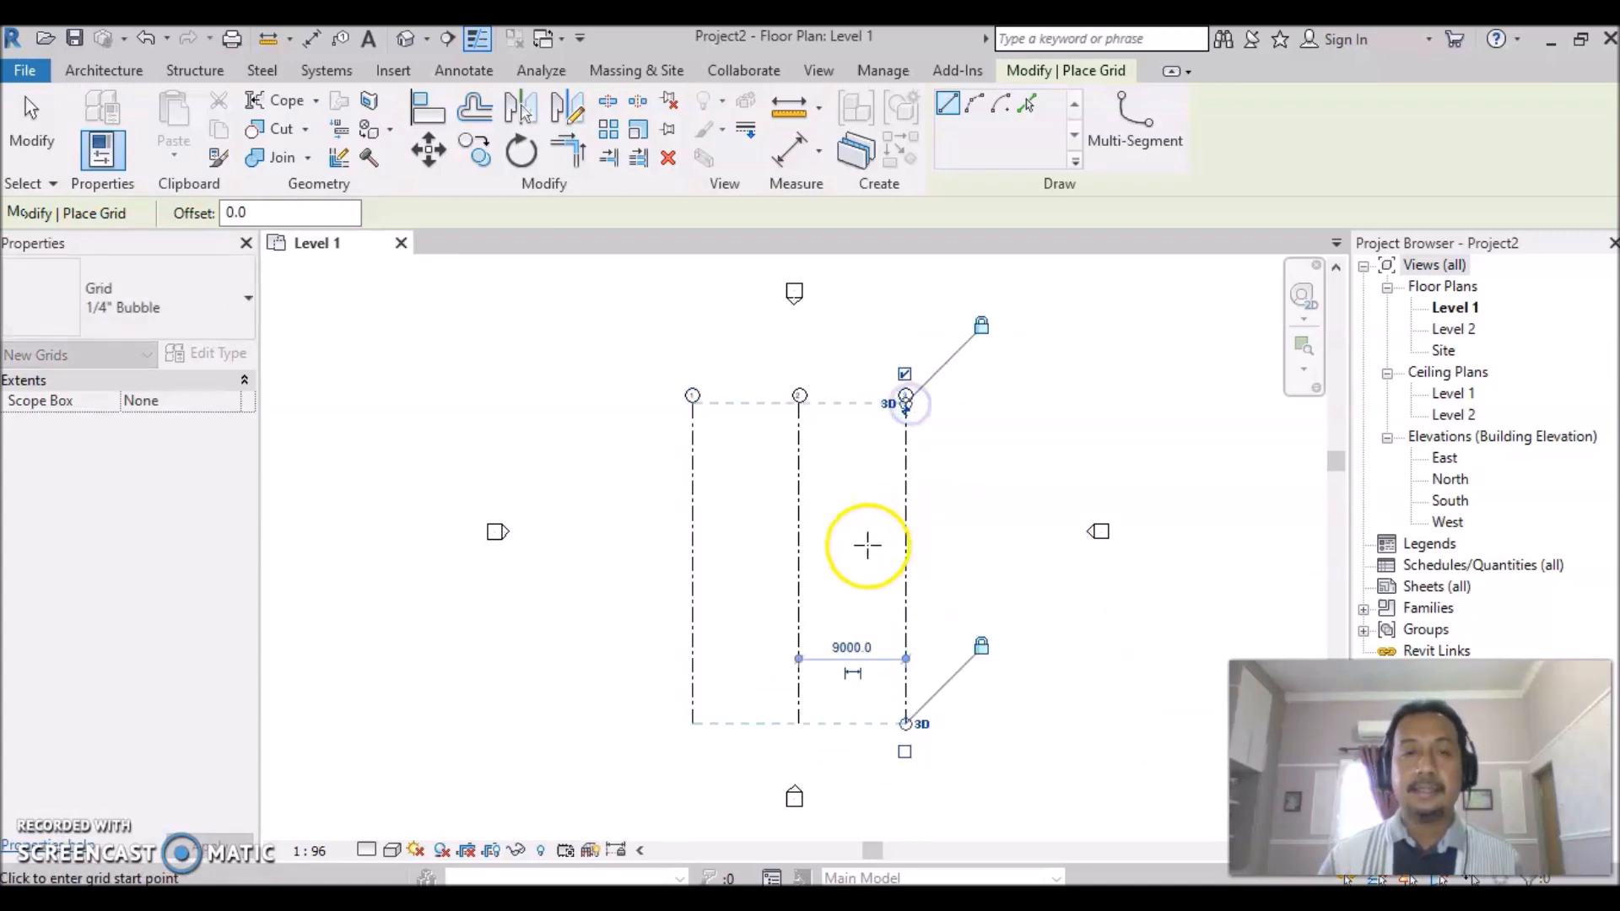
# Draw three aligned horizontal grid lines across the vertical ones, bubbles at their left ends, with the upper two 9000 mm apart.
pyautogui.click(986, 504)
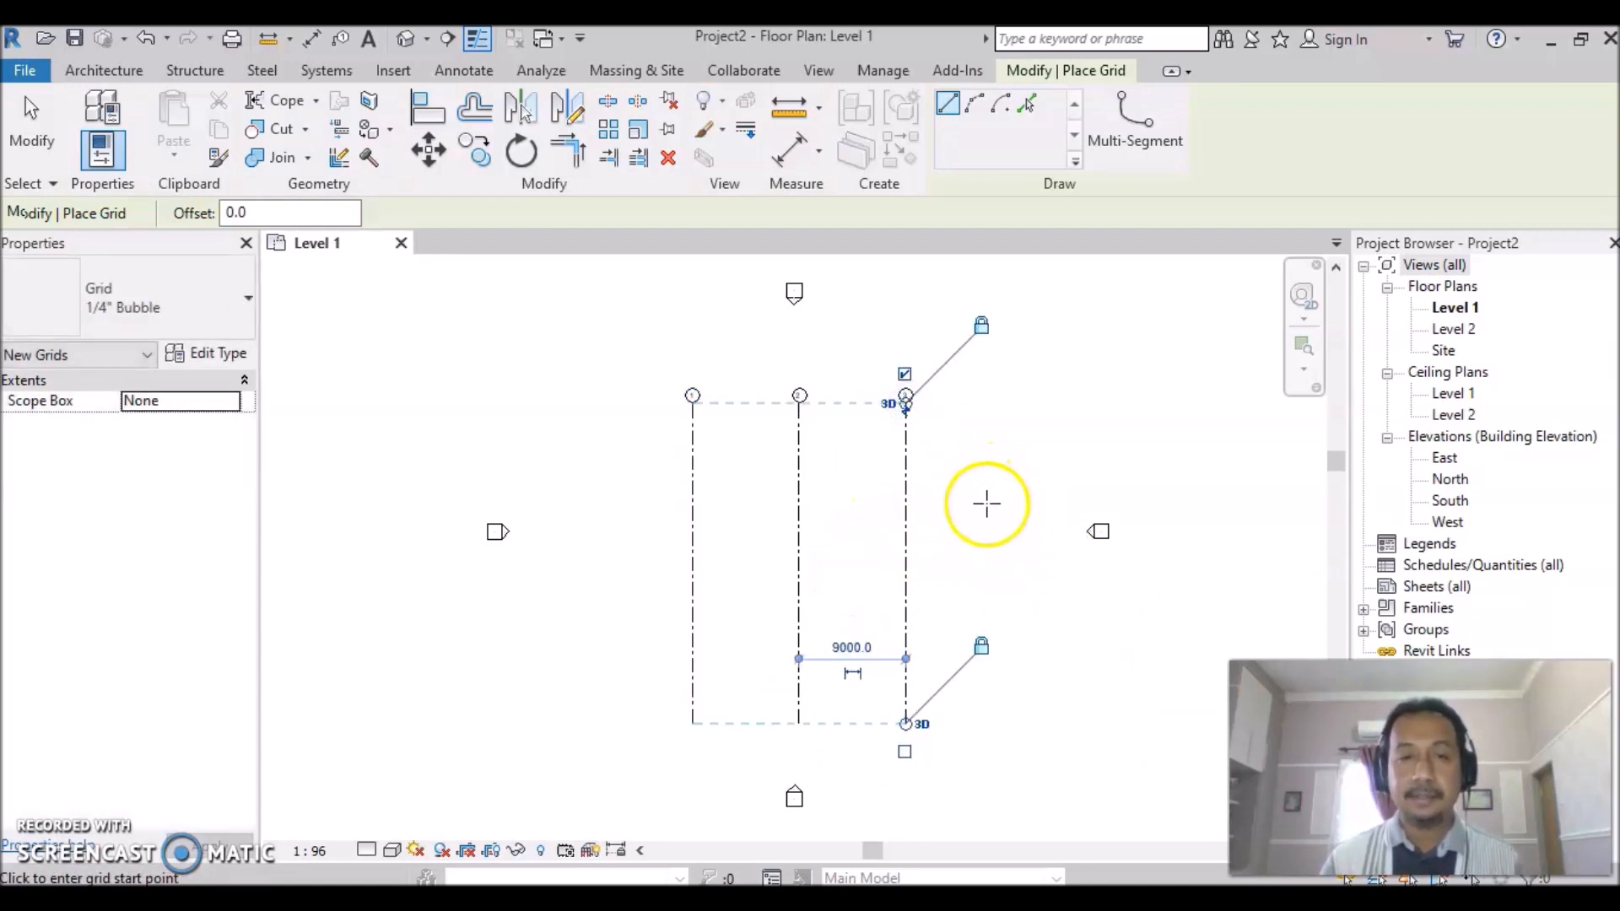
pyautogui.click(987, 503)
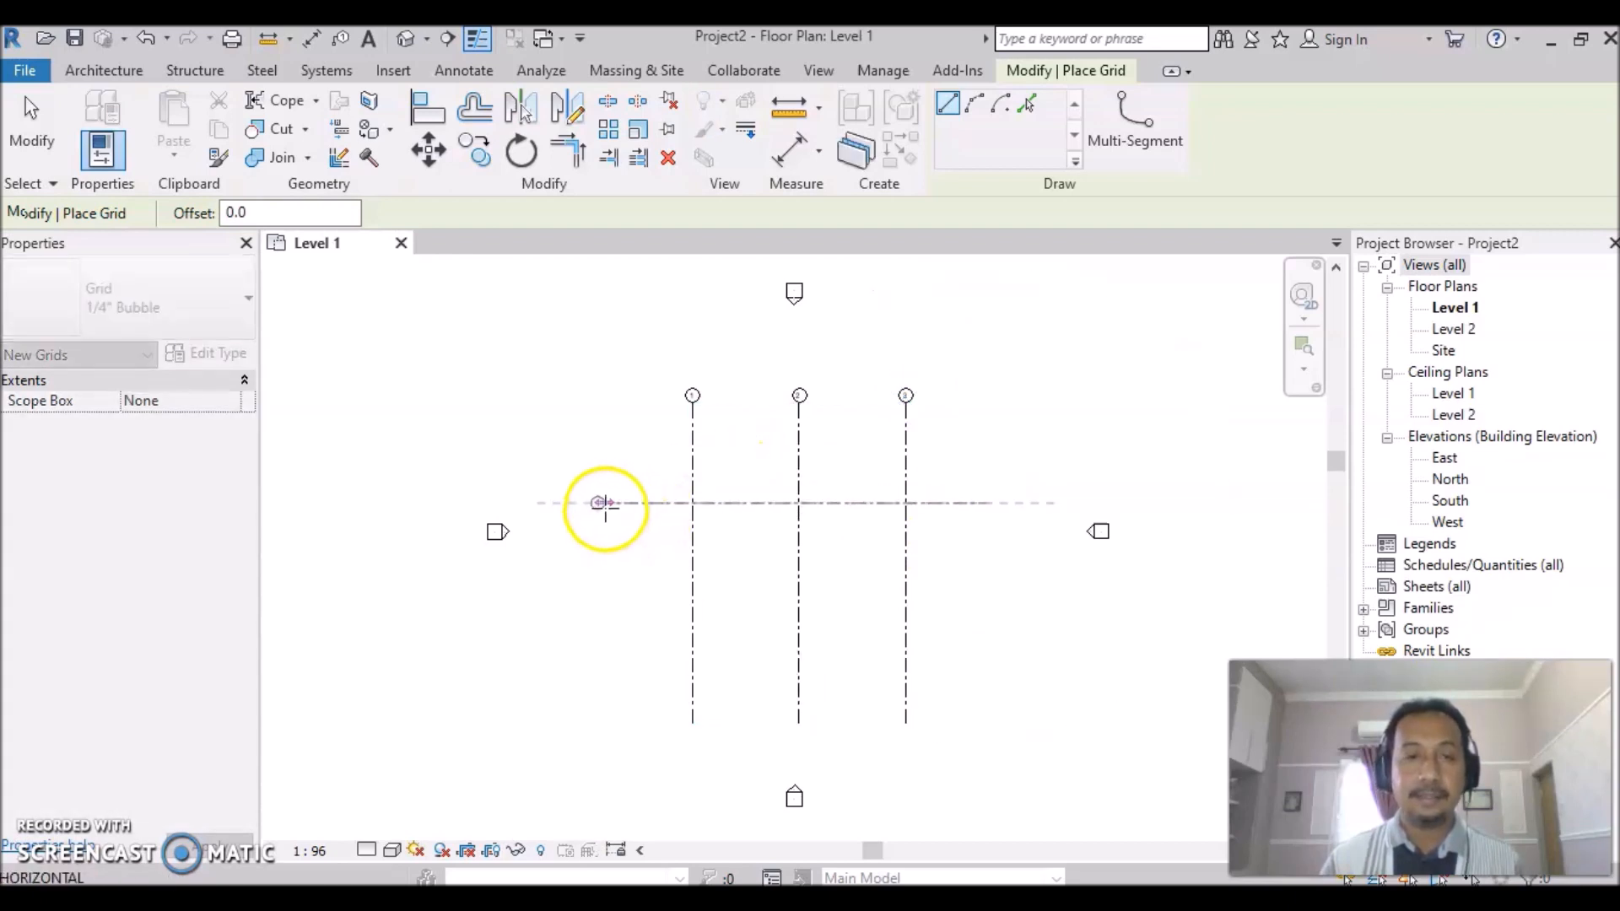
pyautogui.click(605, 503)
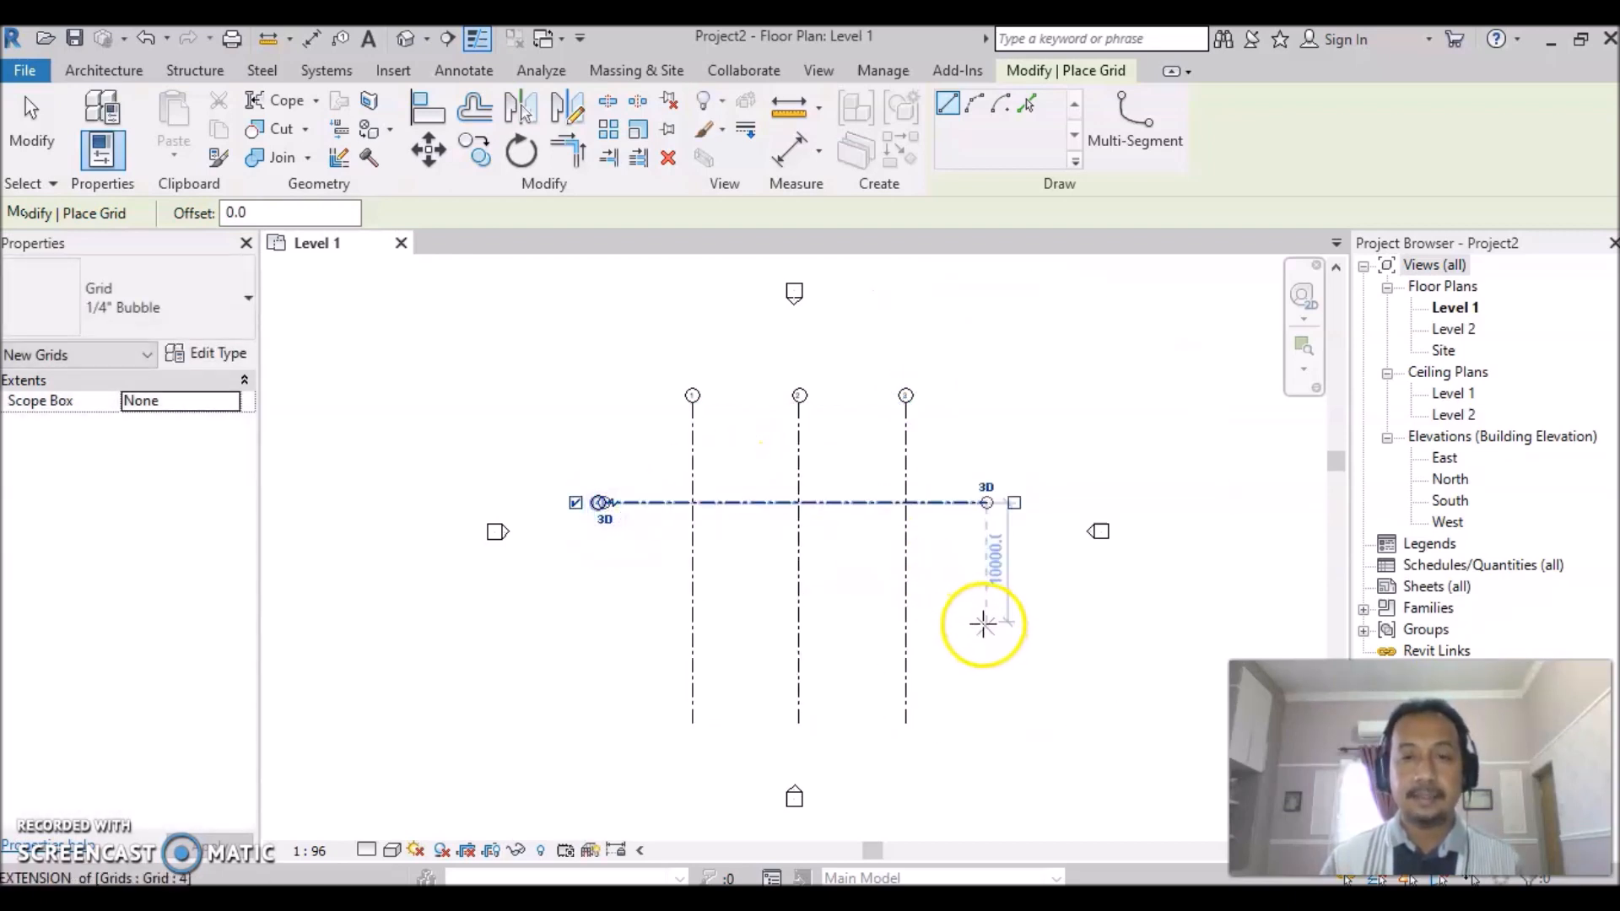
pyautogui.click(985, 612)
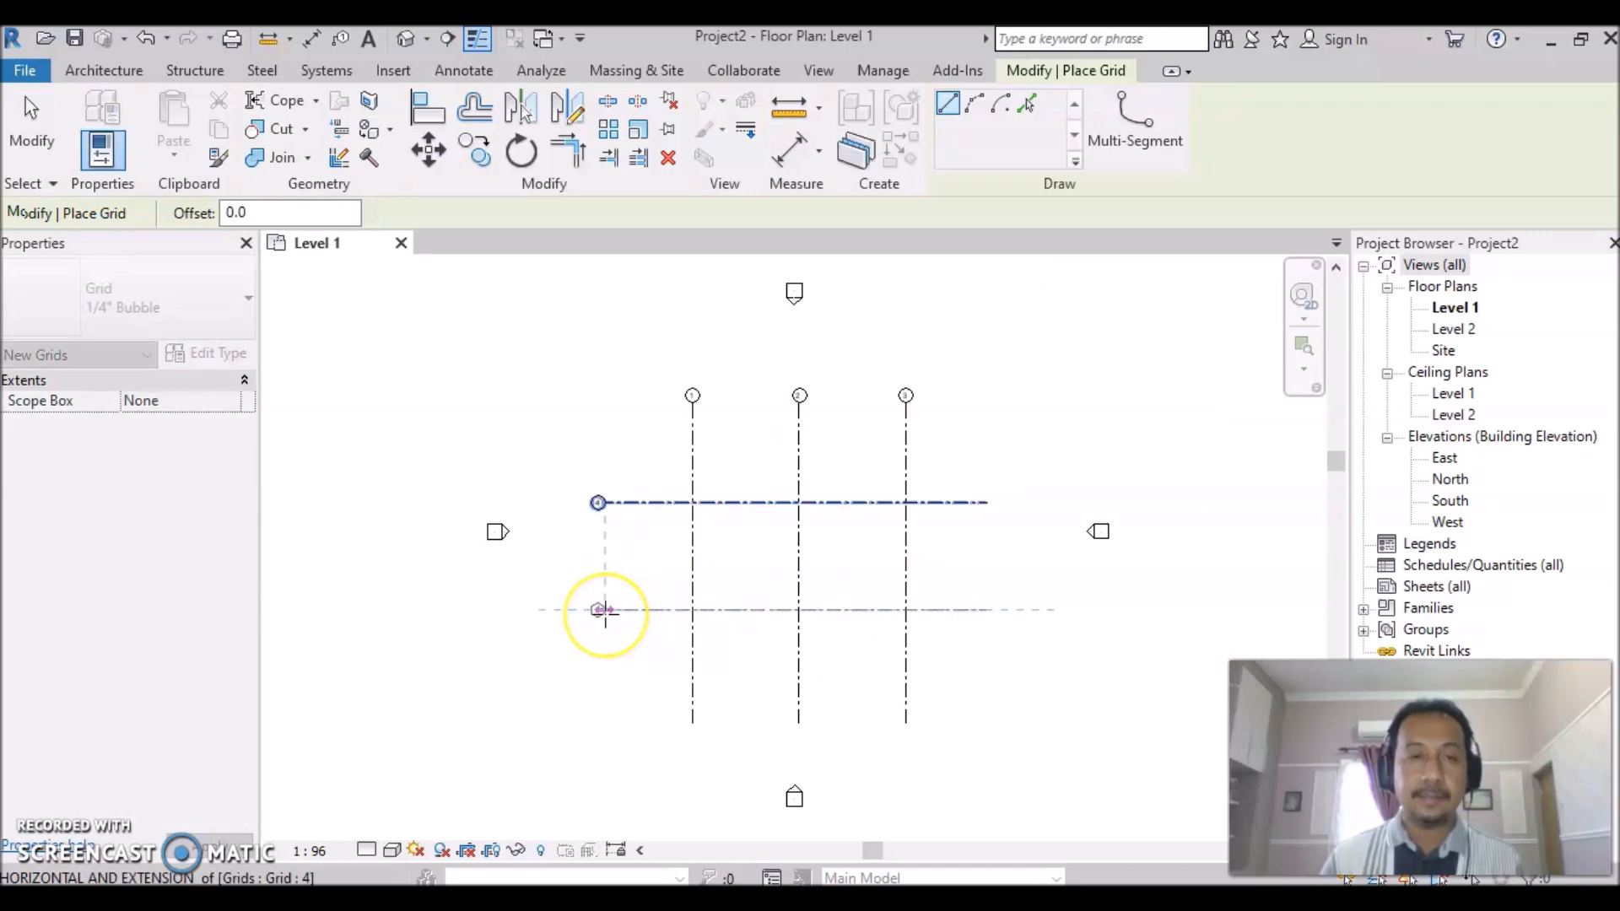
pyautogui.click(602, 610)
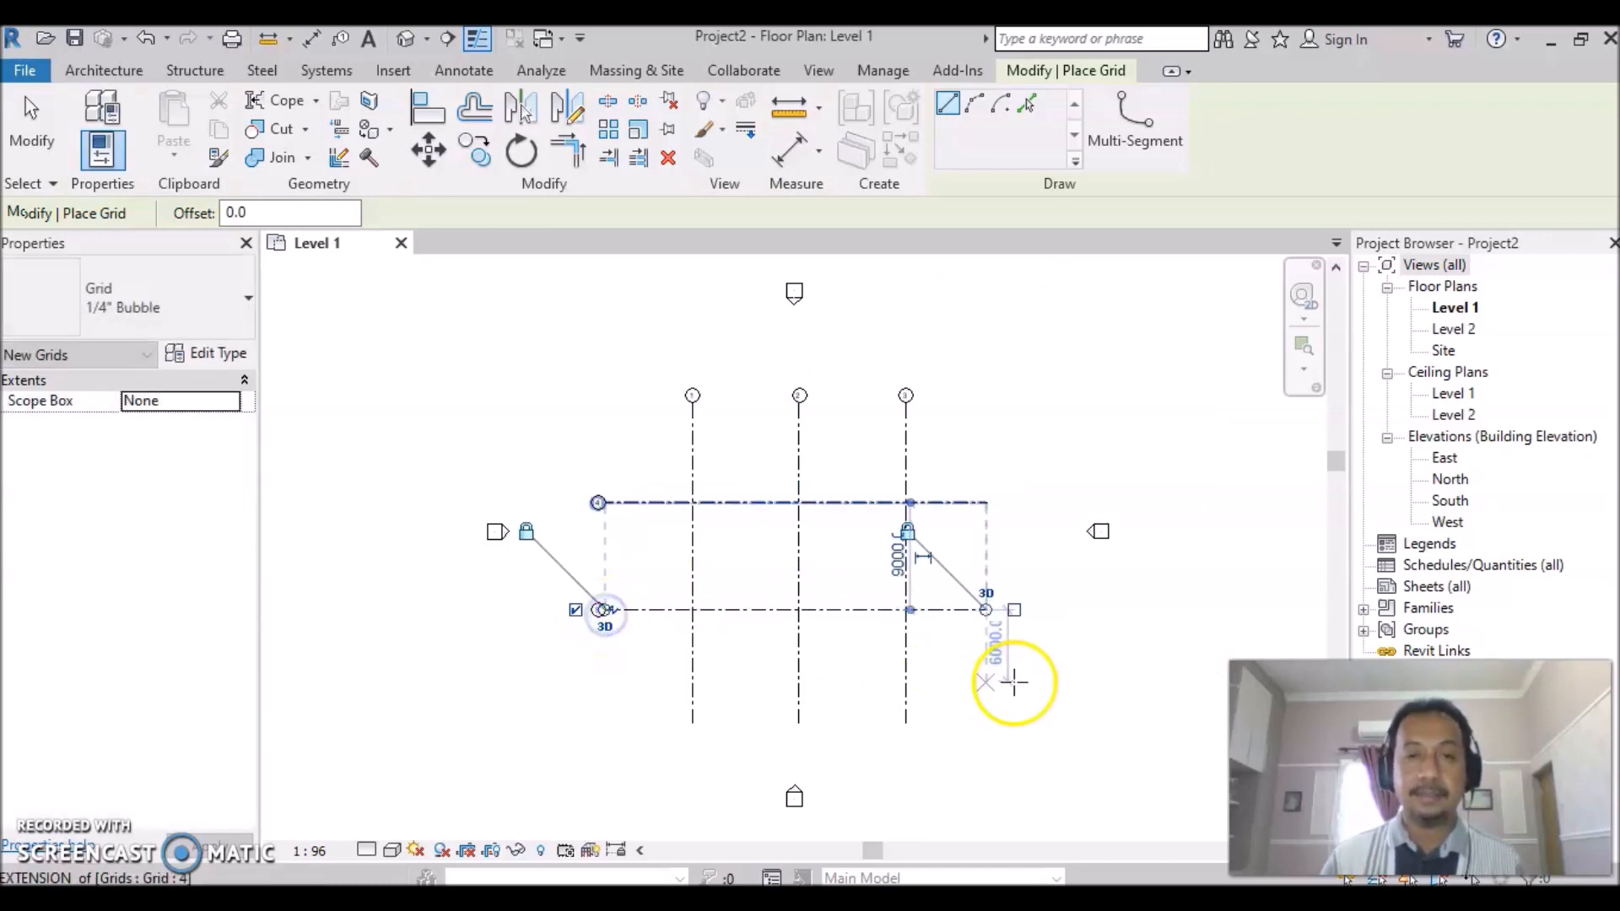
pyautogui.click(981, 688)
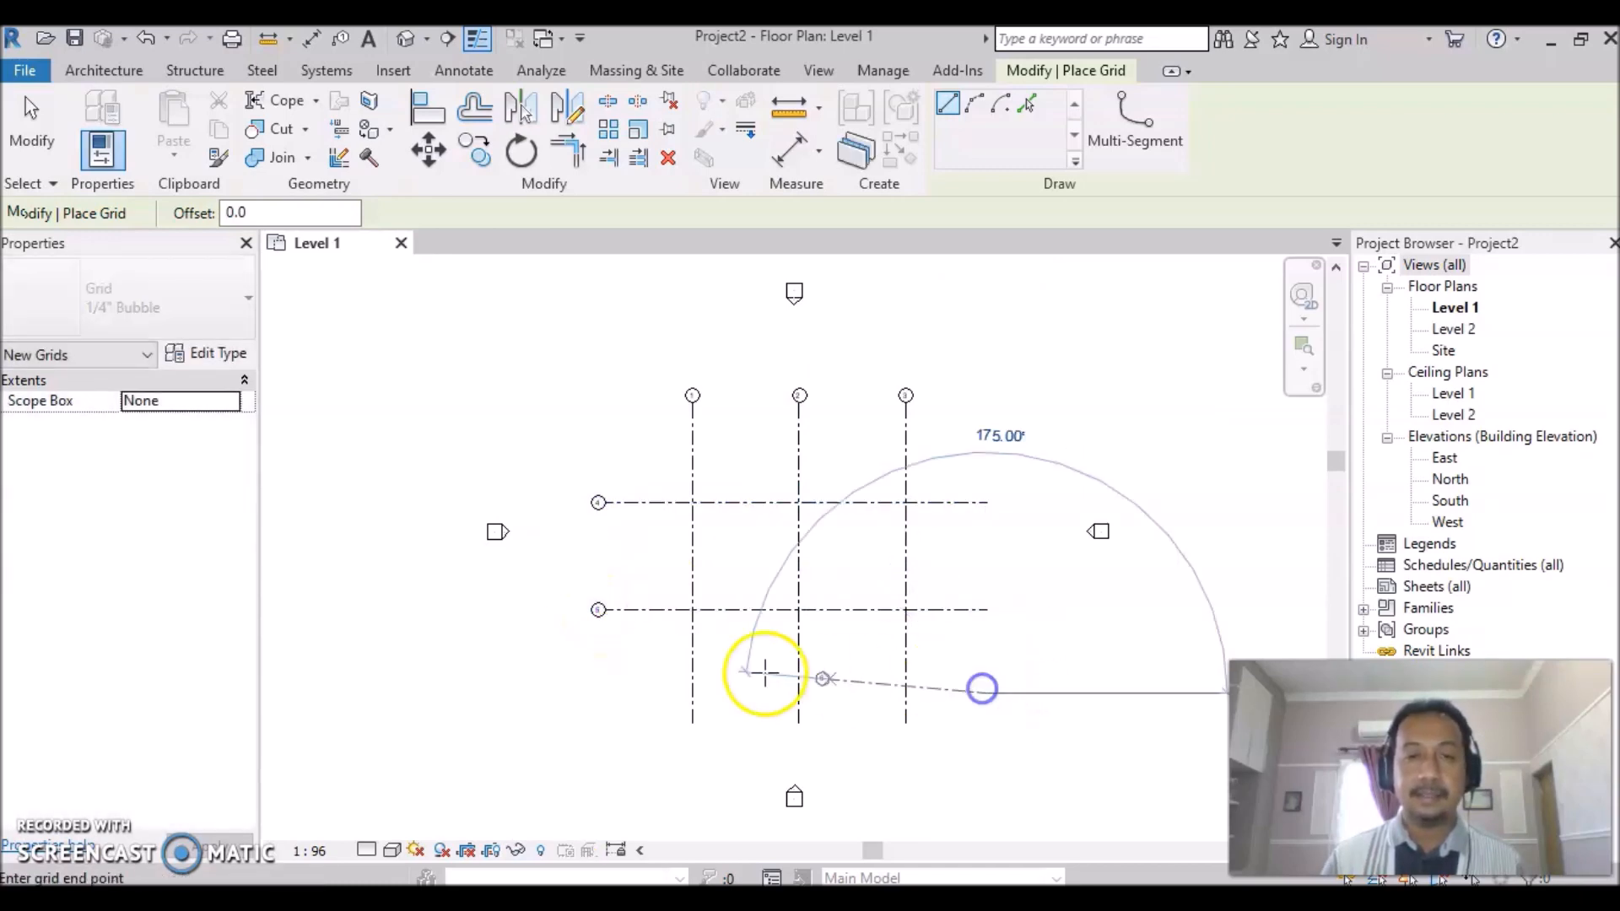
pyautogui.click(603, 691)
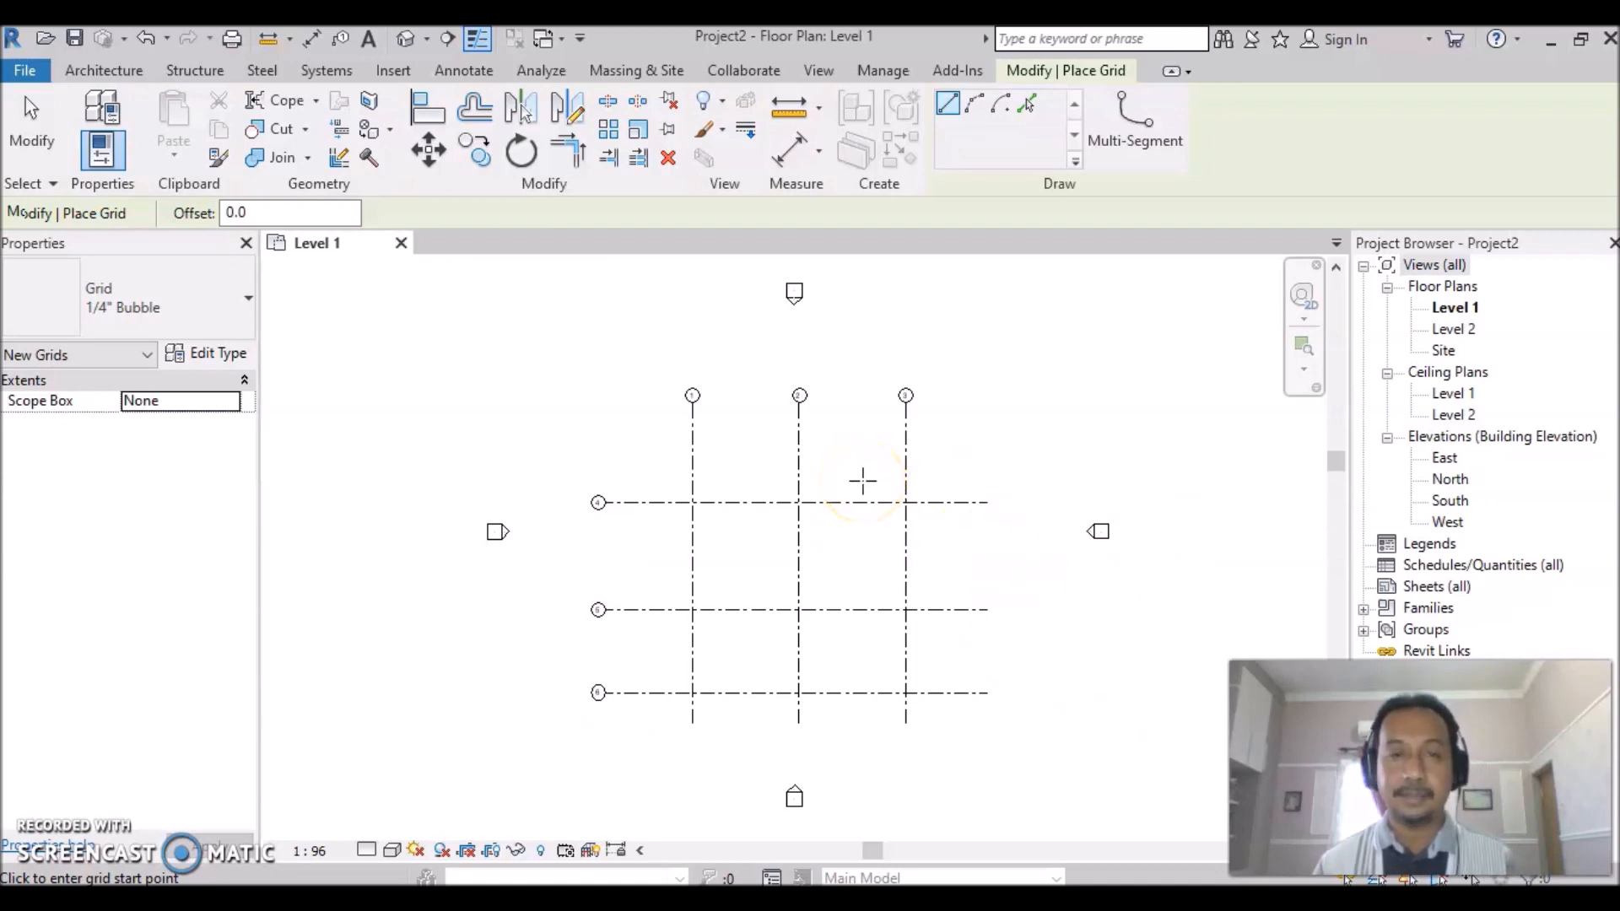
pyautogui.scroll(2, 721, 544)
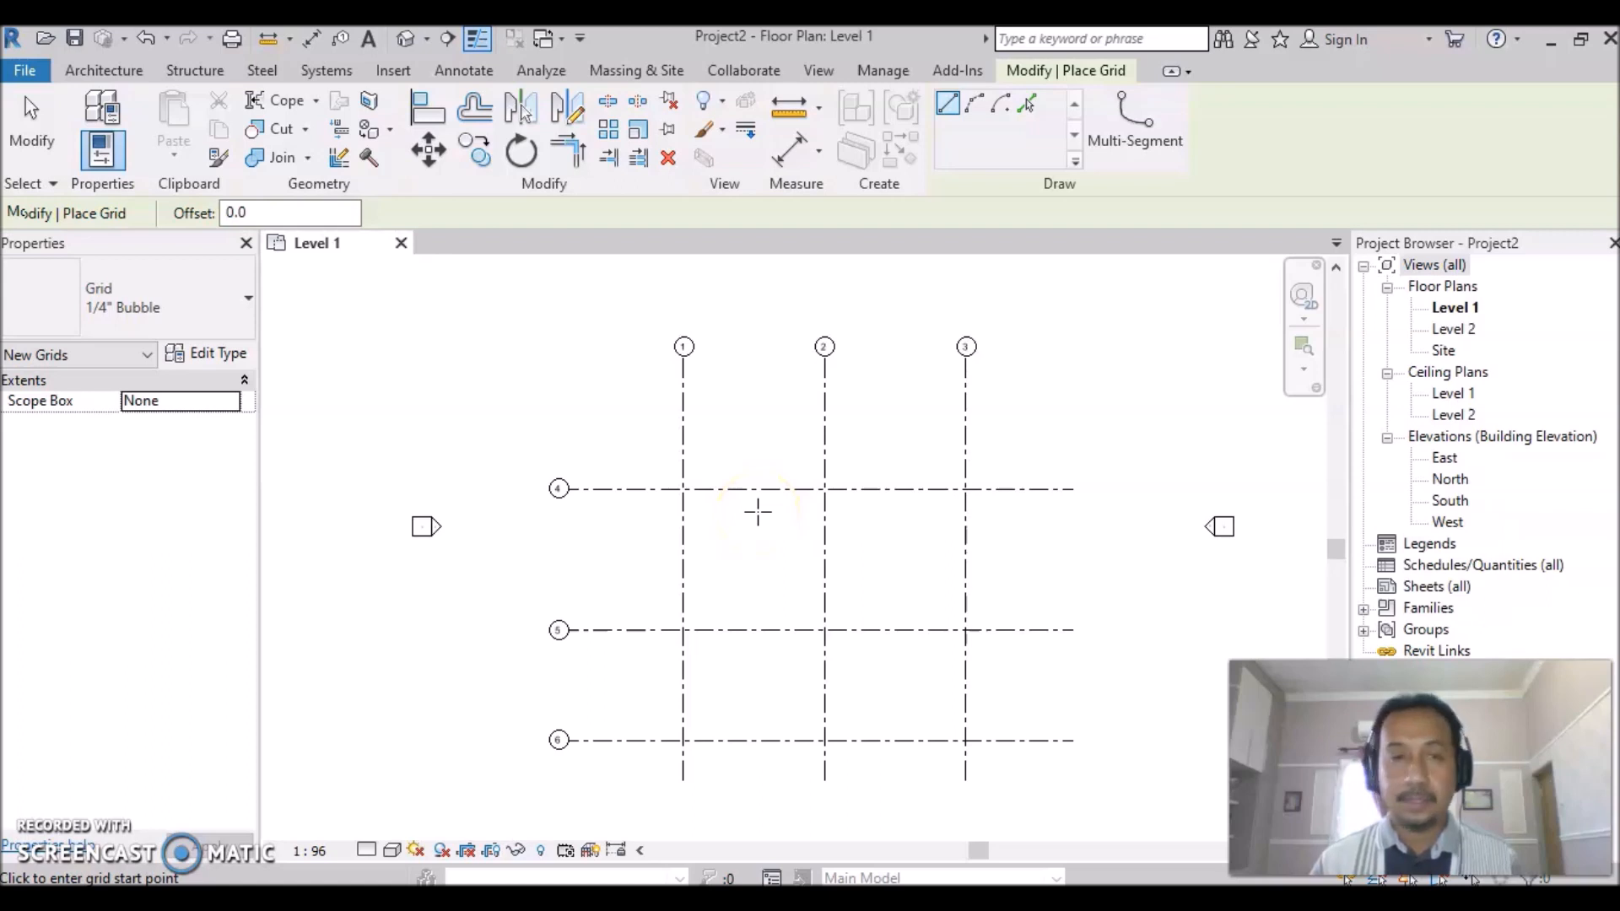
pyautogui.scroll(2, 747, 431)
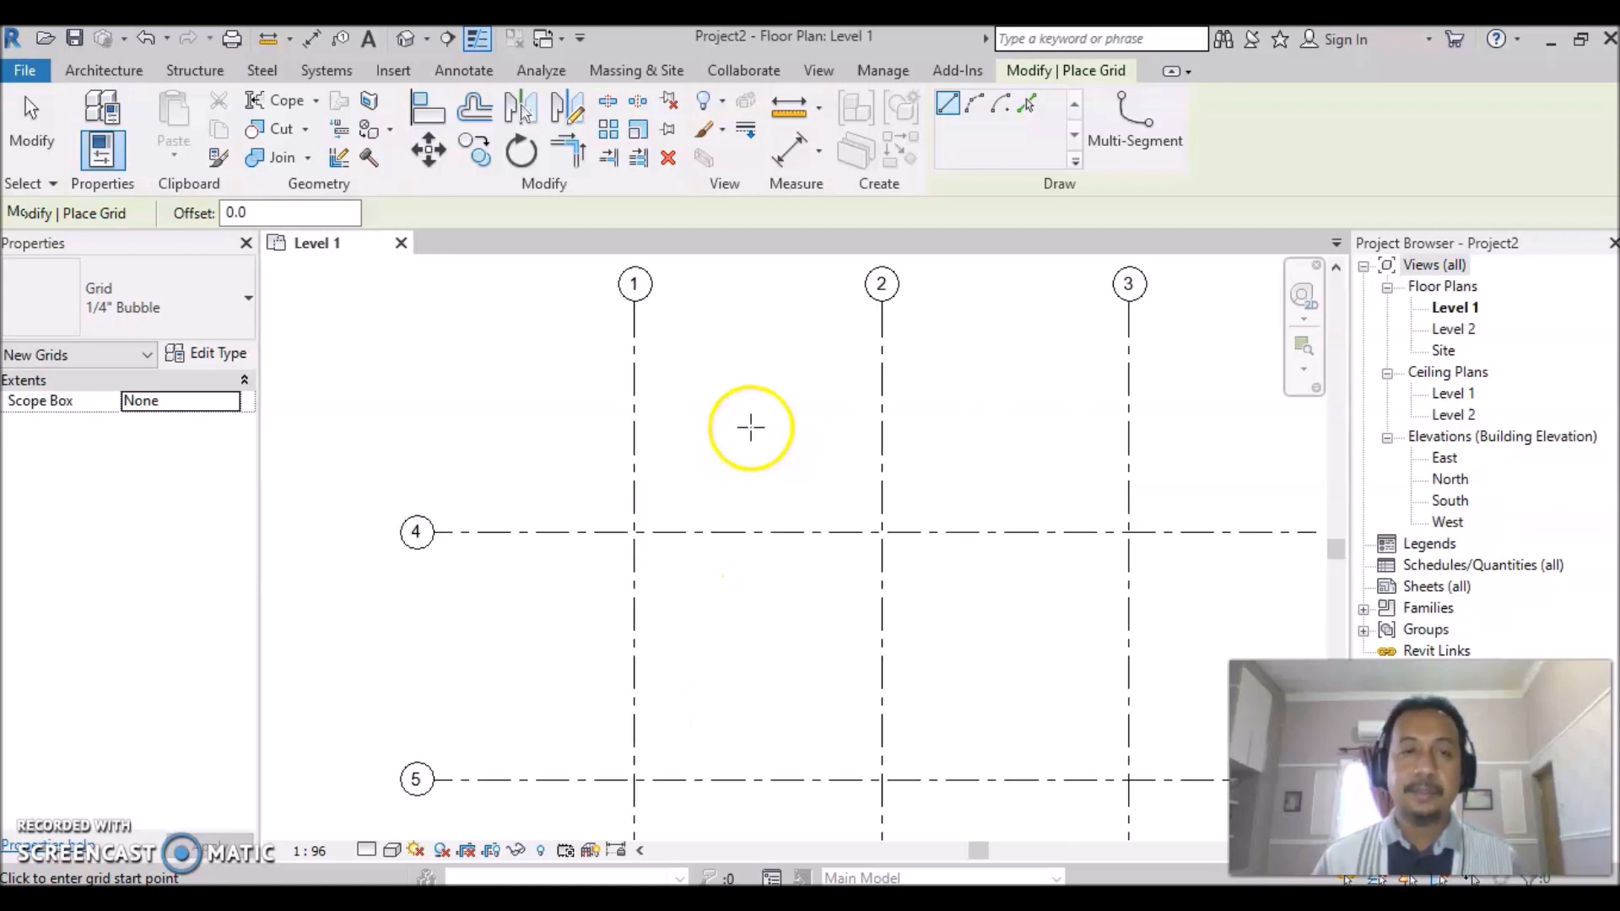
pyautogui.moveTo(751, 428); pyautogui.dragTo(806, 555, button='middle')
pyautogui.moveTo(820, 498); pyautogui.dragTo(835, 424, button='middle')
pyautogui.scroll(-1, 776, 465)
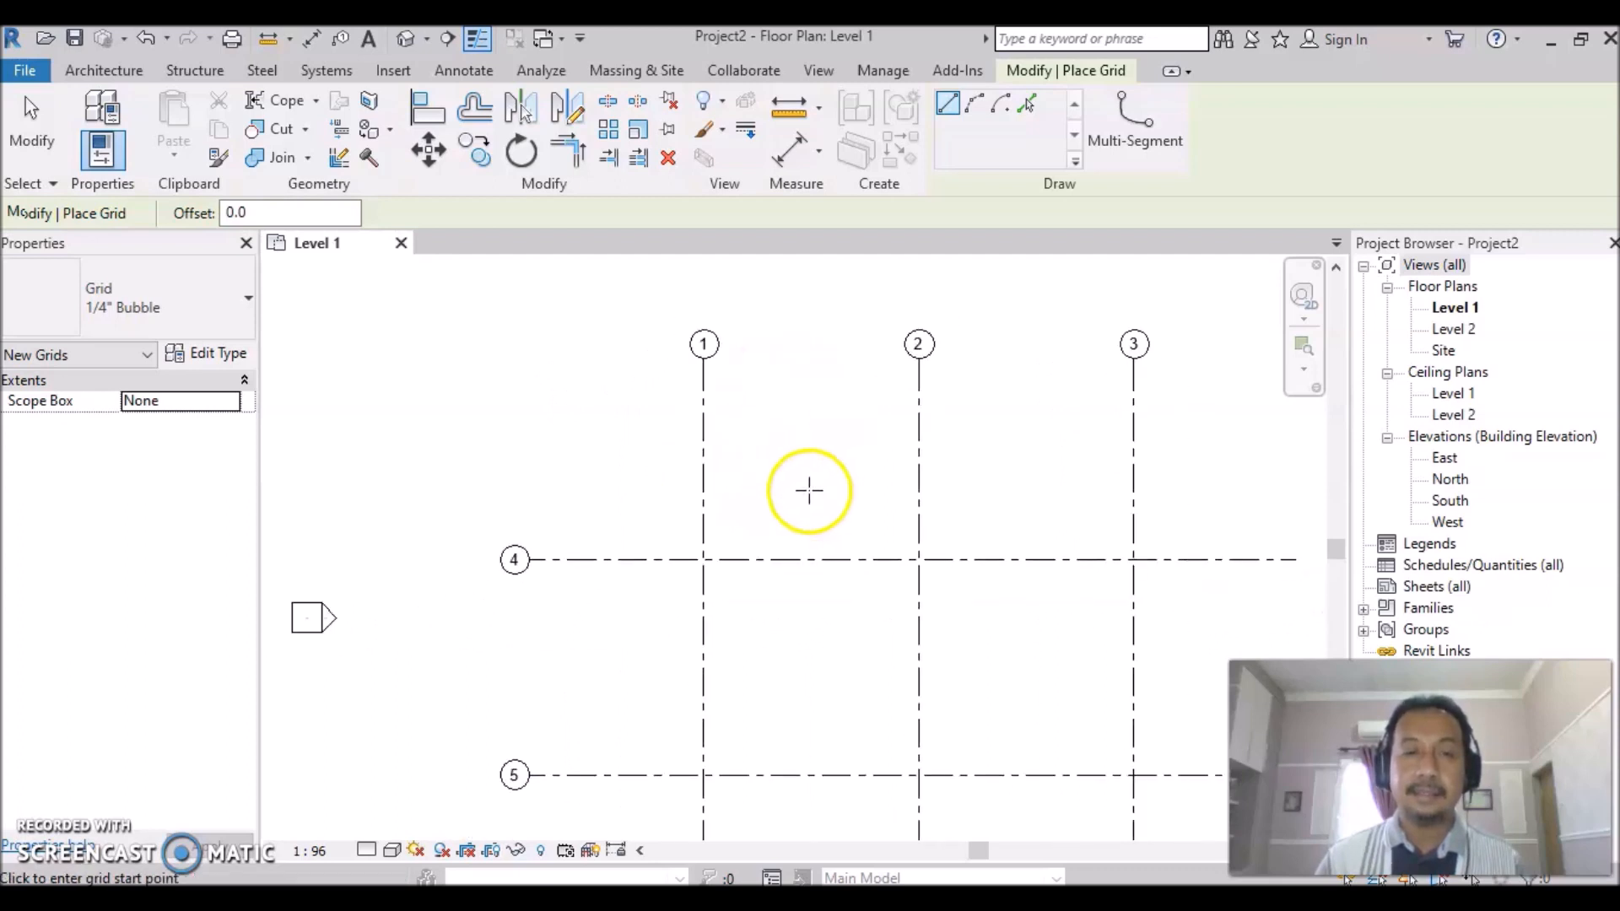
pyautogui.scroll(-2, 801, 493)
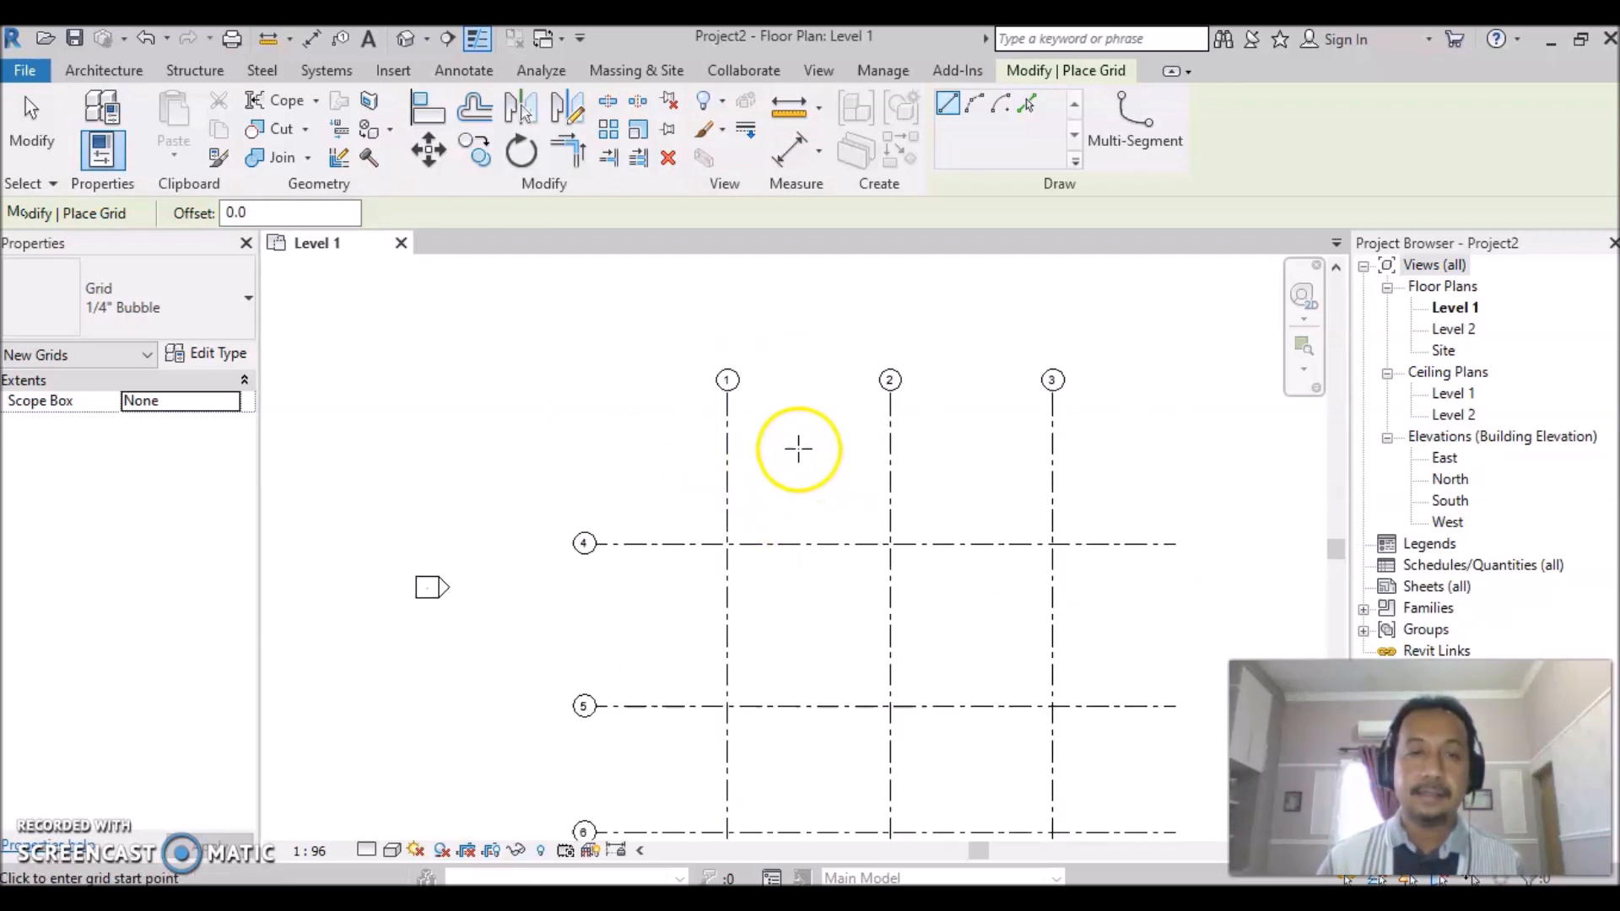
pyautogui.moveTo(783, 477); pyautogui.dragTo(671, 417, button='middle')
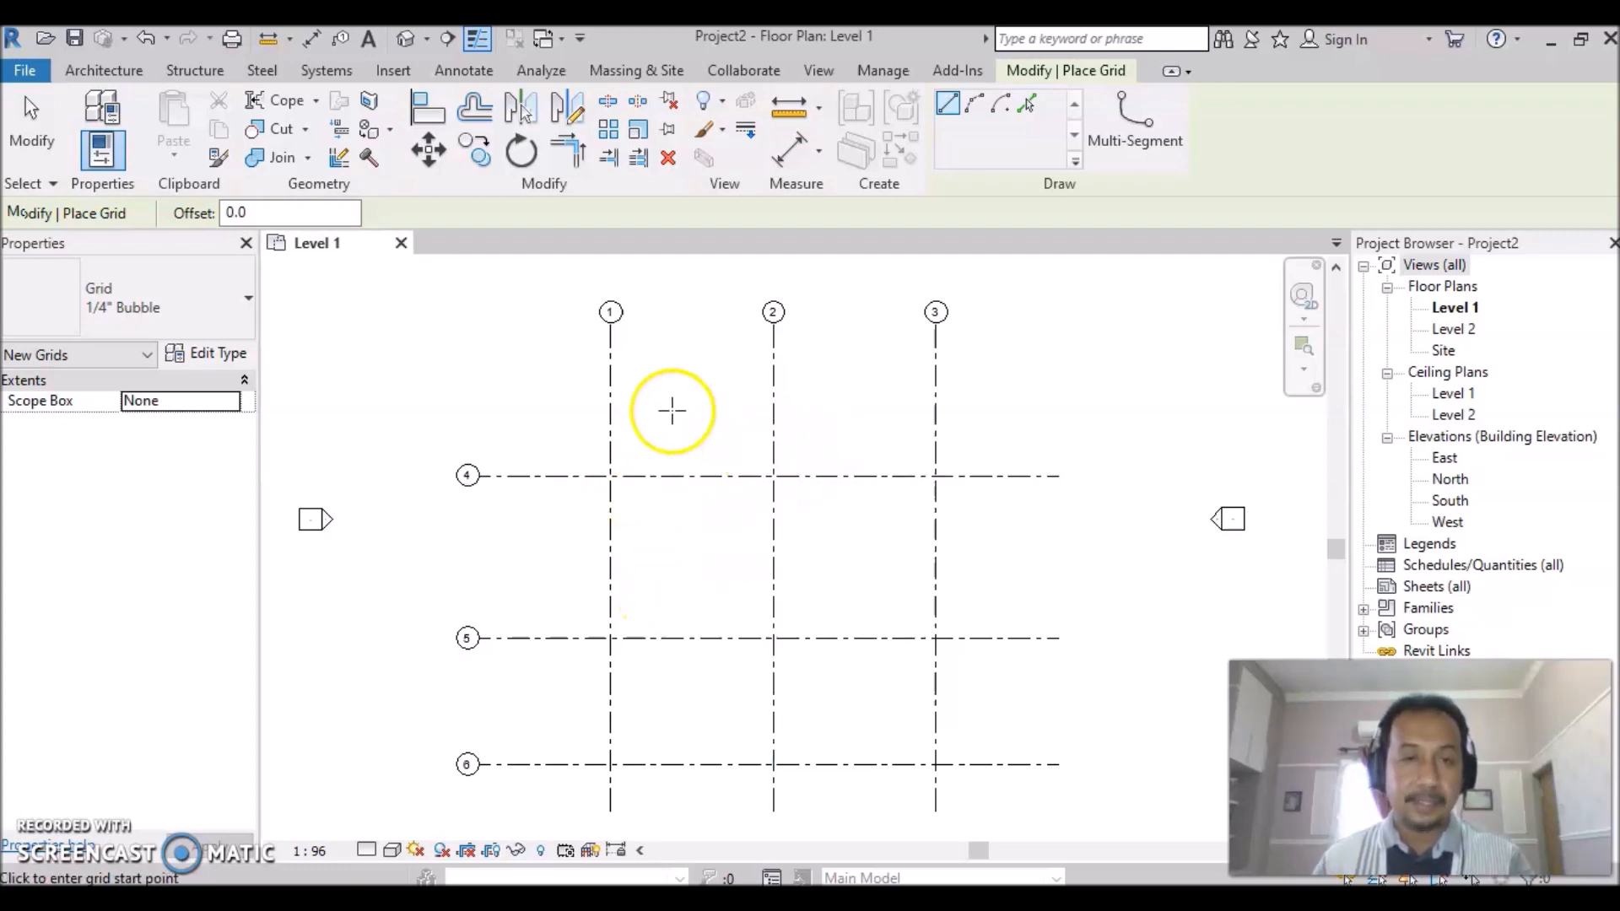
pyautogui.moveTo(694, 369); pyautogui.dragTo(670, 485, button='middle')
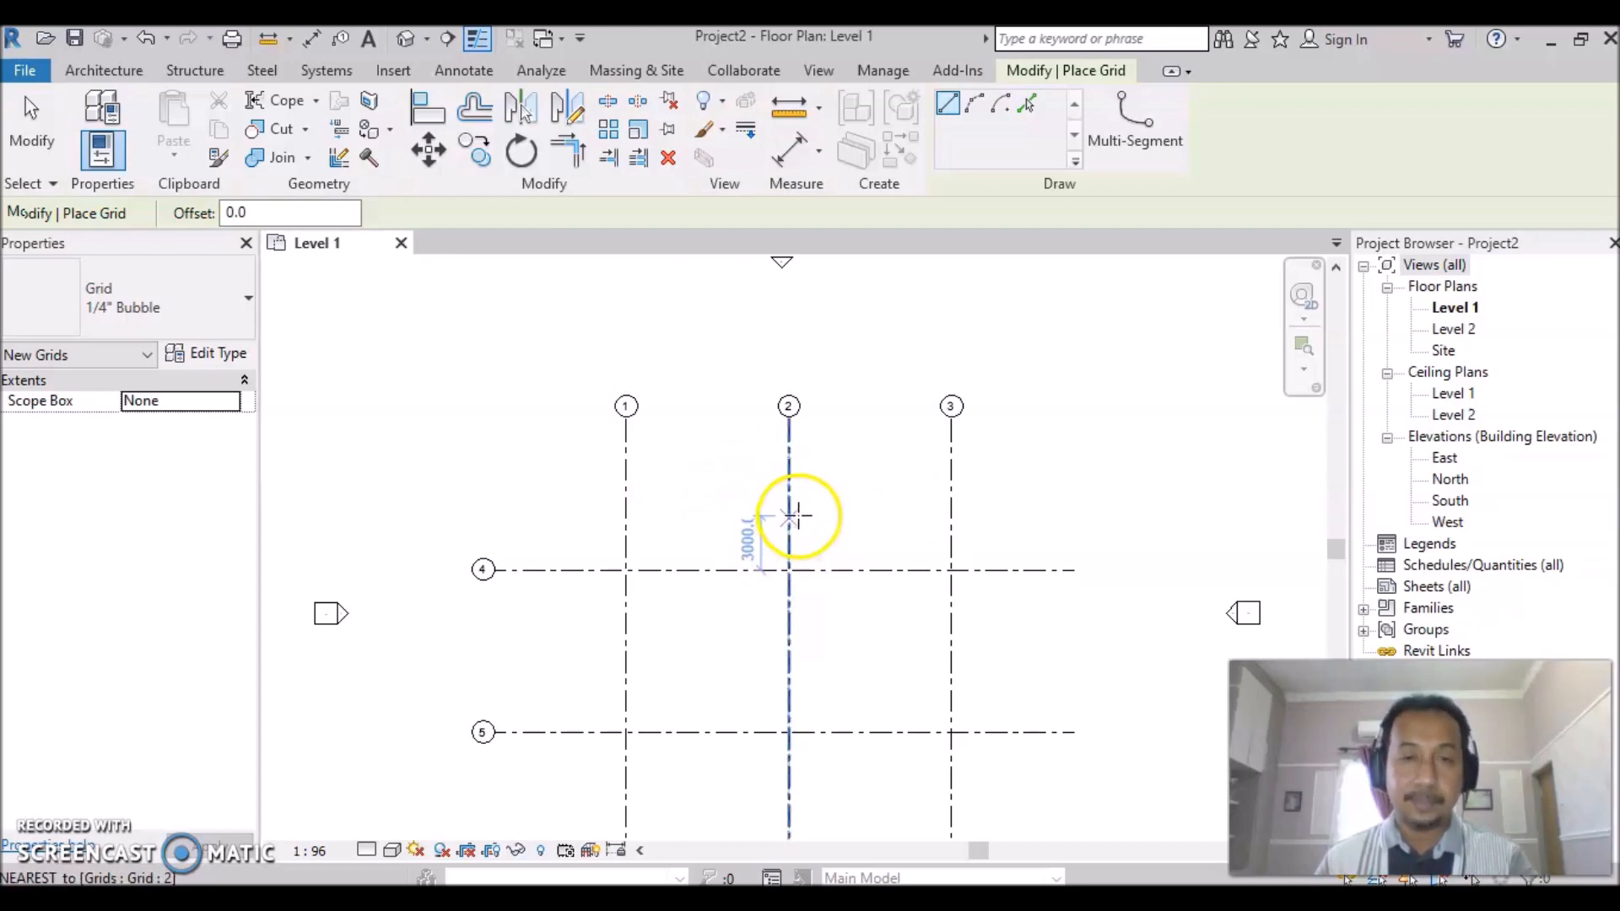
# End grid placement and move vertical grid line 2 so that it is 3000 mm from grid line 1.
pyautogui.press('Escape')
pyautogui.press('Escape')
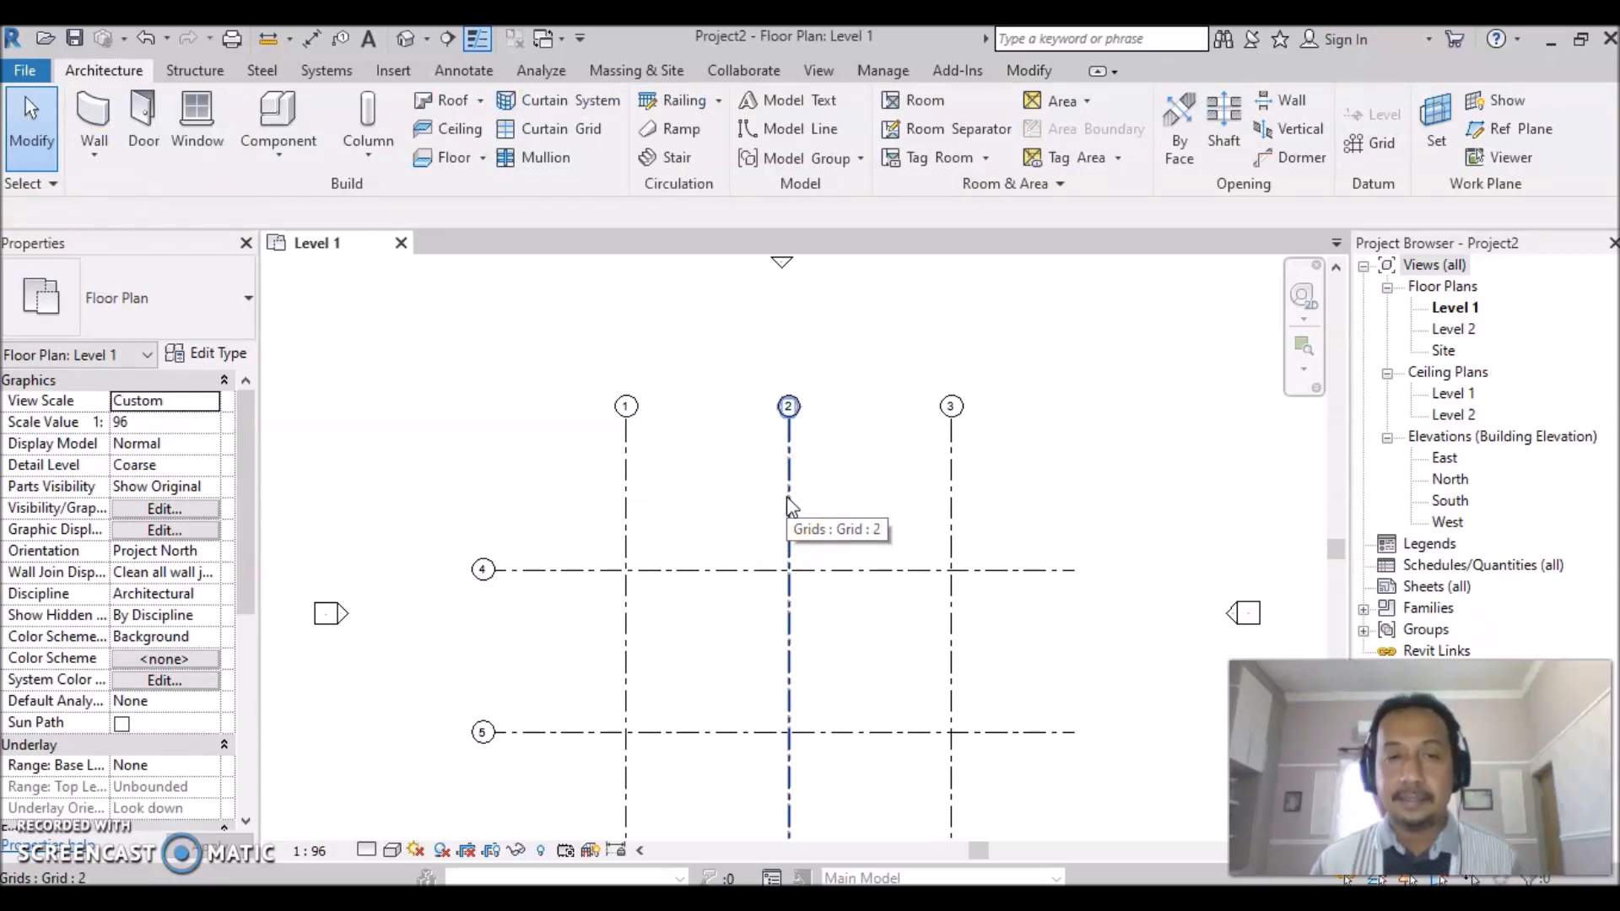
pyautogui.click(789, 502)
pyautogui.click(790, 542)
pyautogui.moveTo(734, 634); pyautogui.dragTo(754, 502, button='middle')
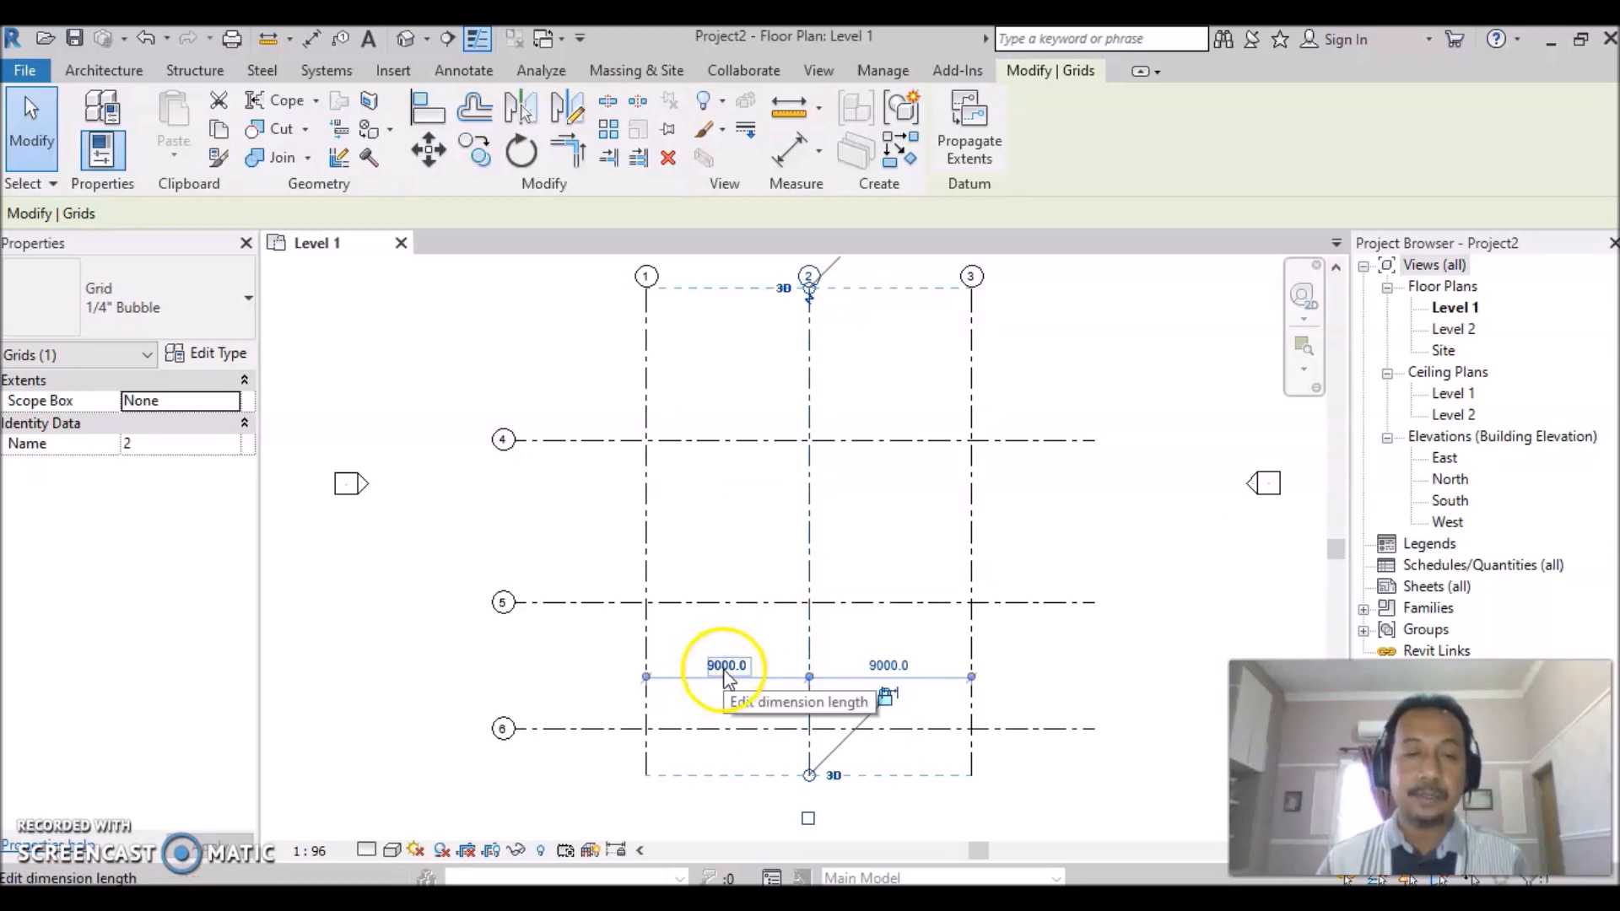
pyautogui.click(726, 676)
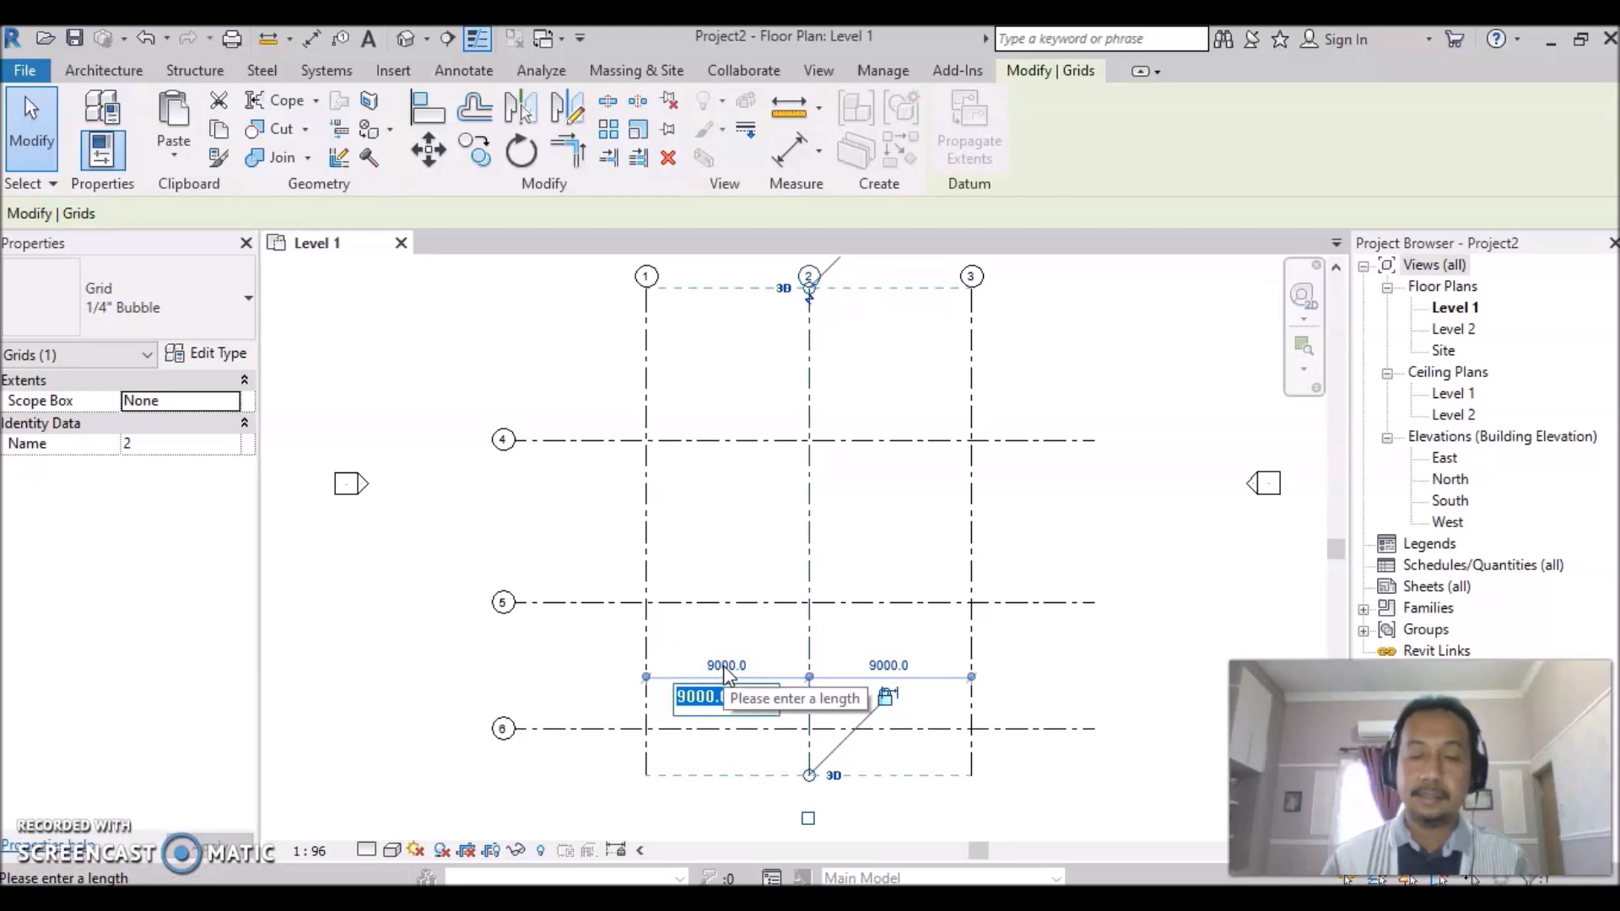
pyautogui.write('3')
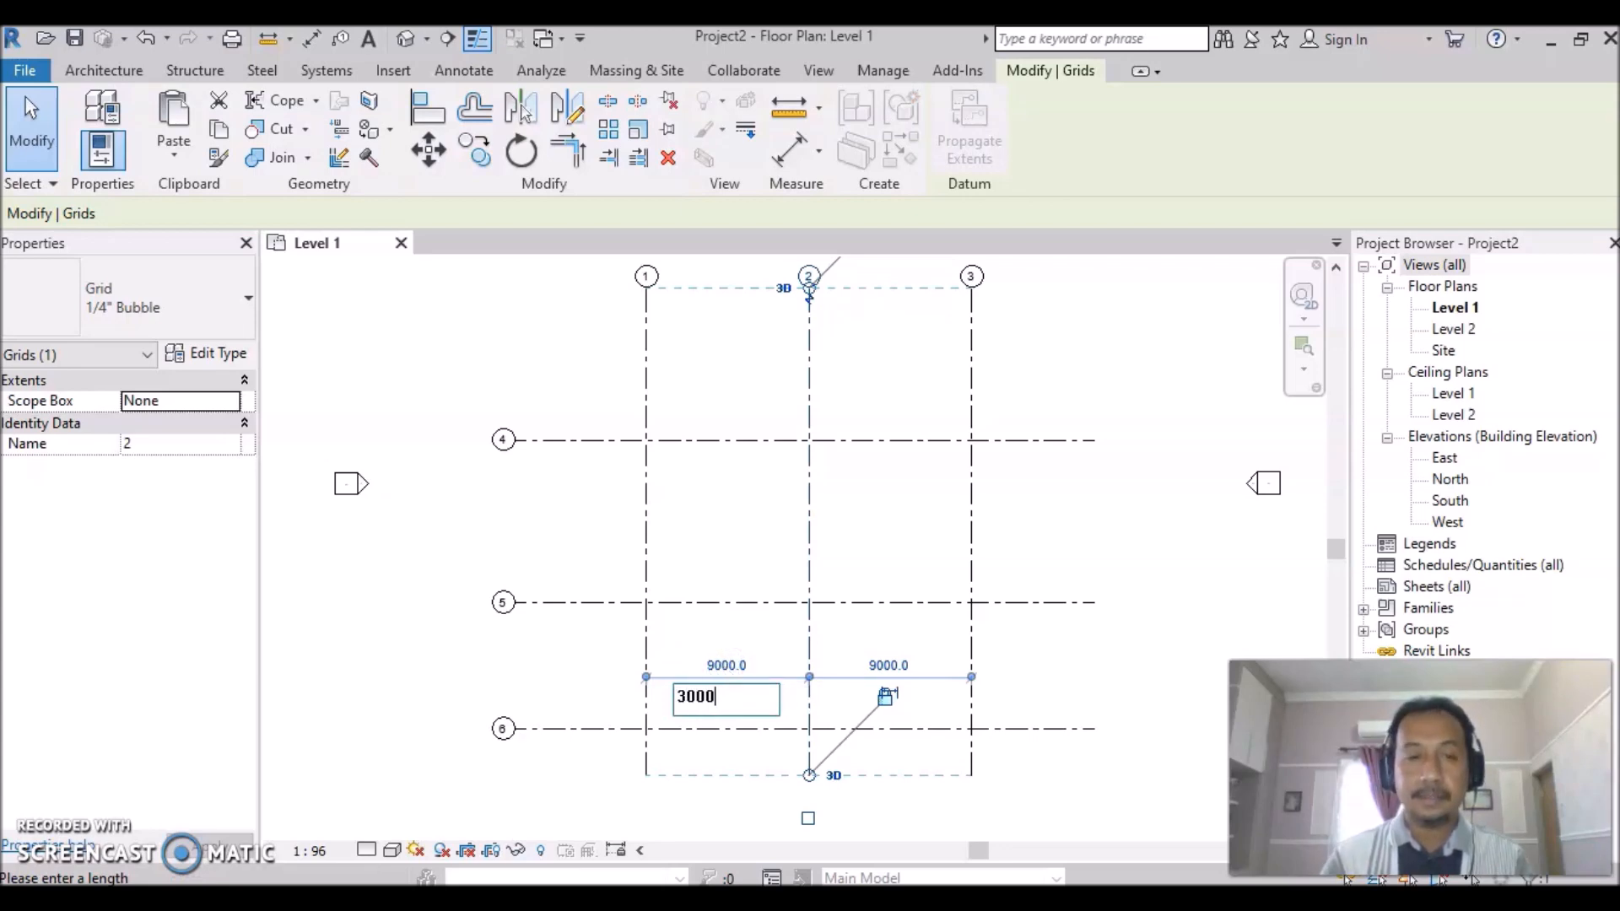
pyautogui.press('Return')
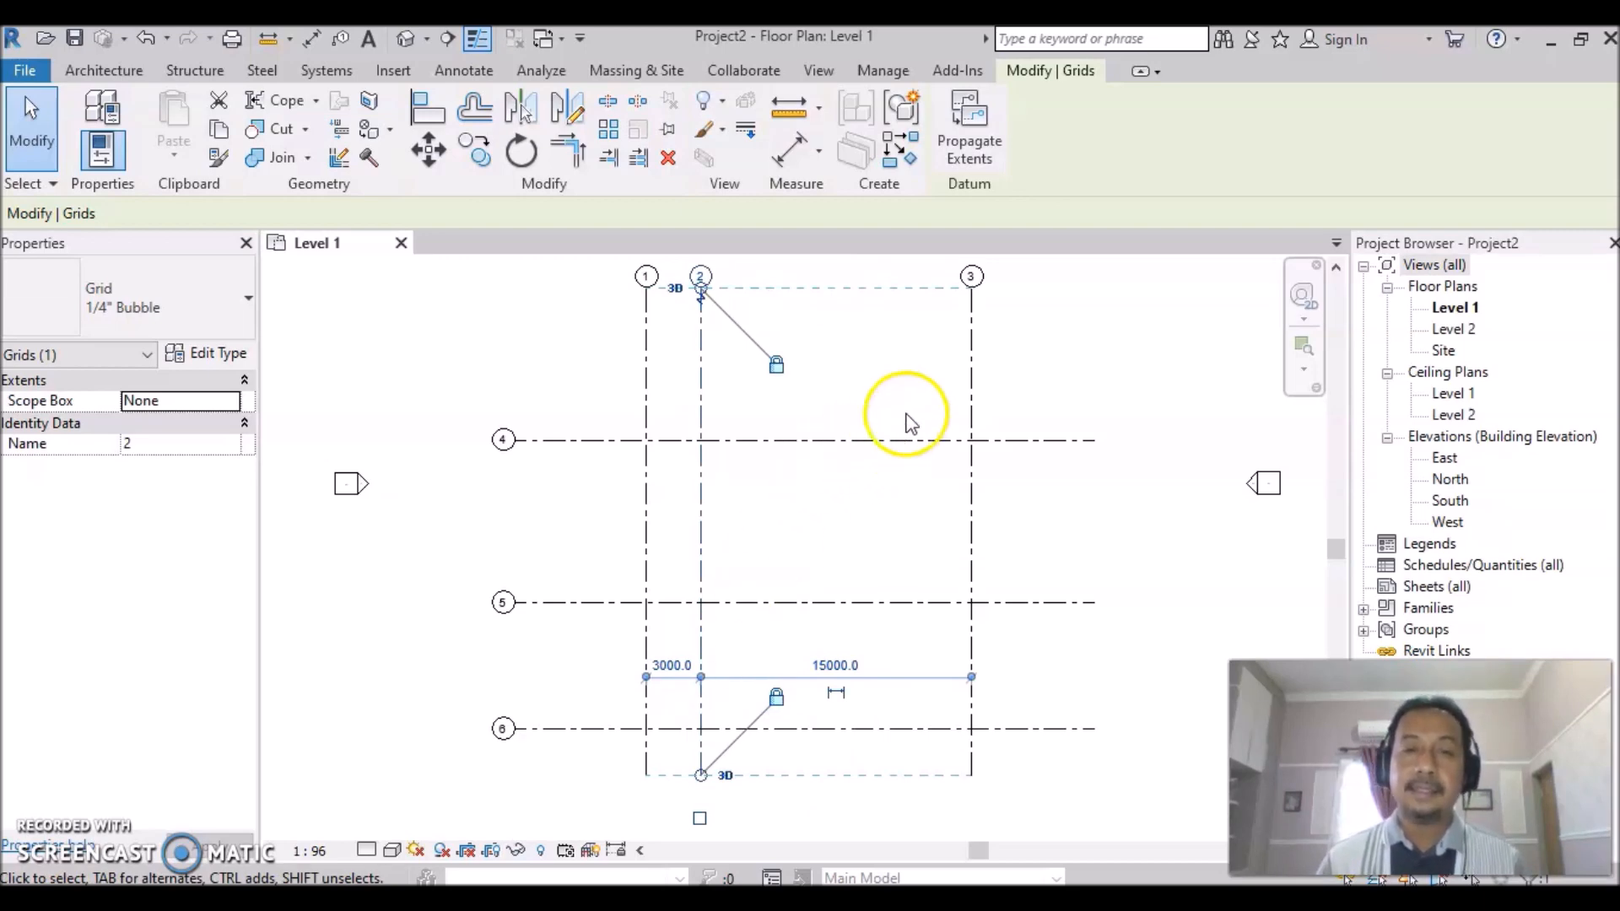
# Move vertical grid line 3 so that its spacing from grid line 2 is 3000 mm.
pyautogui.click(972, 361)
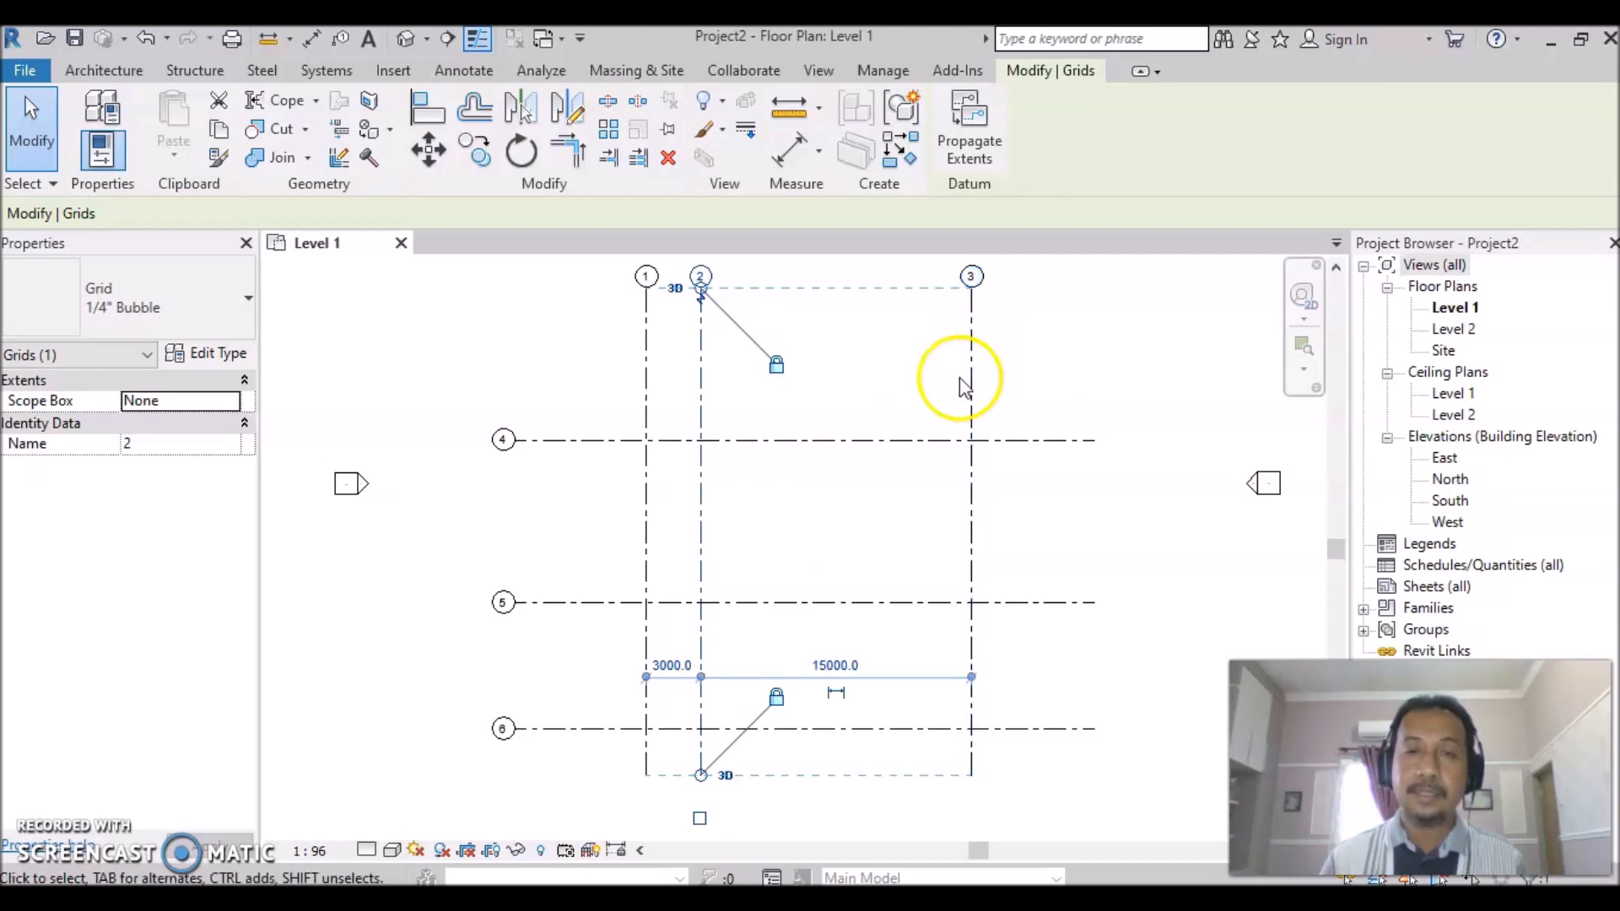
pyautogui.click(833, 667)
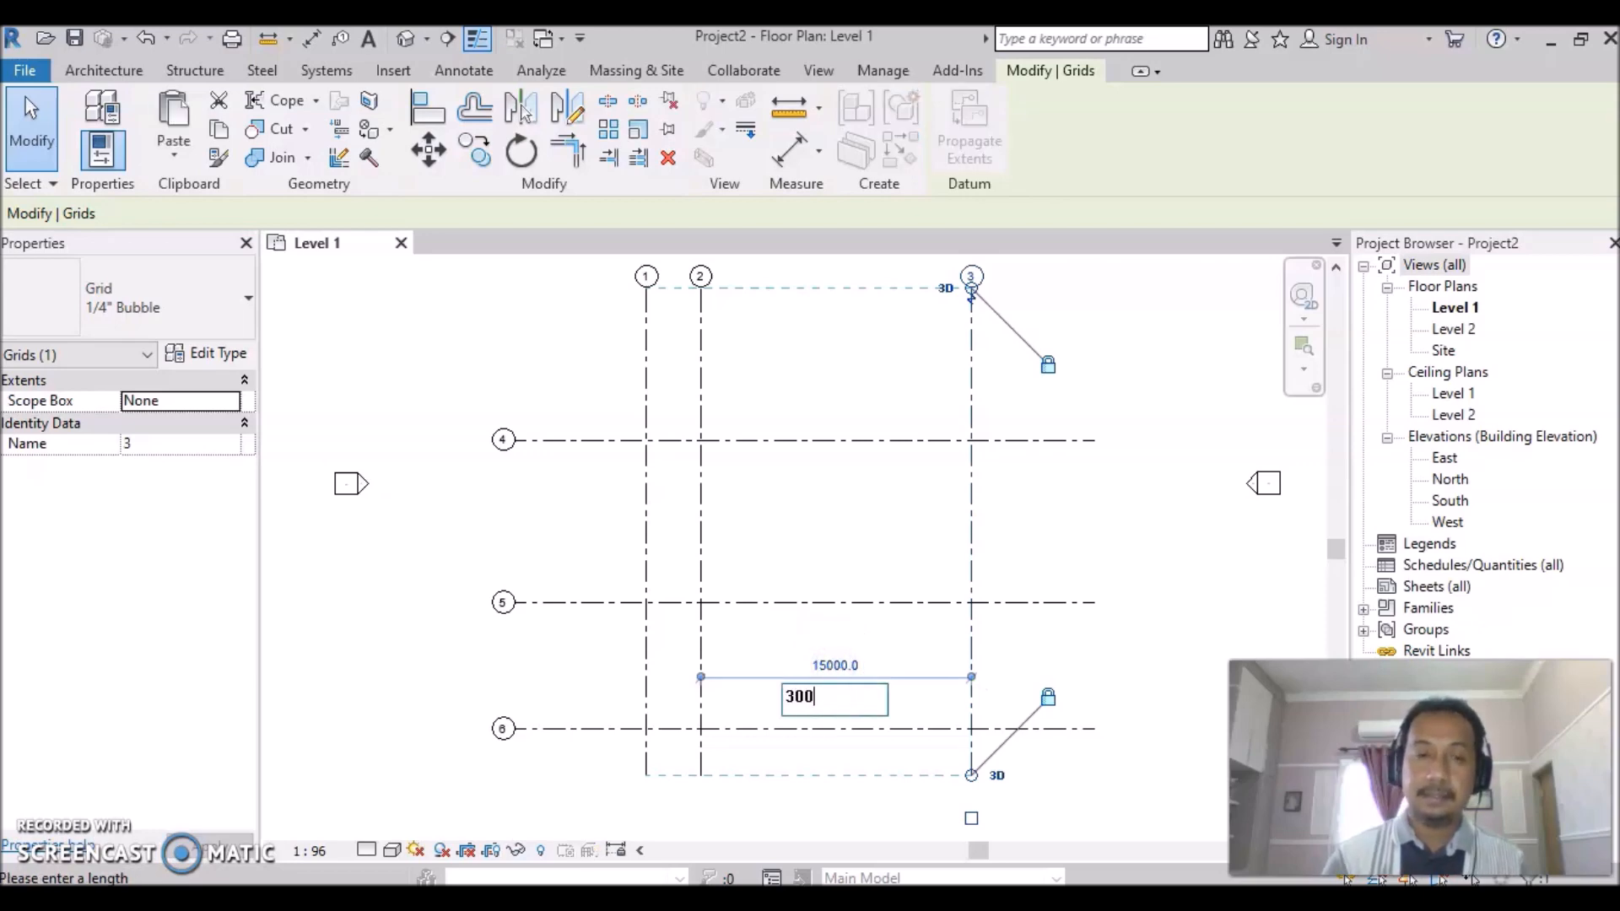
pyautogui.write('3000')
pyautogui.press('Return')
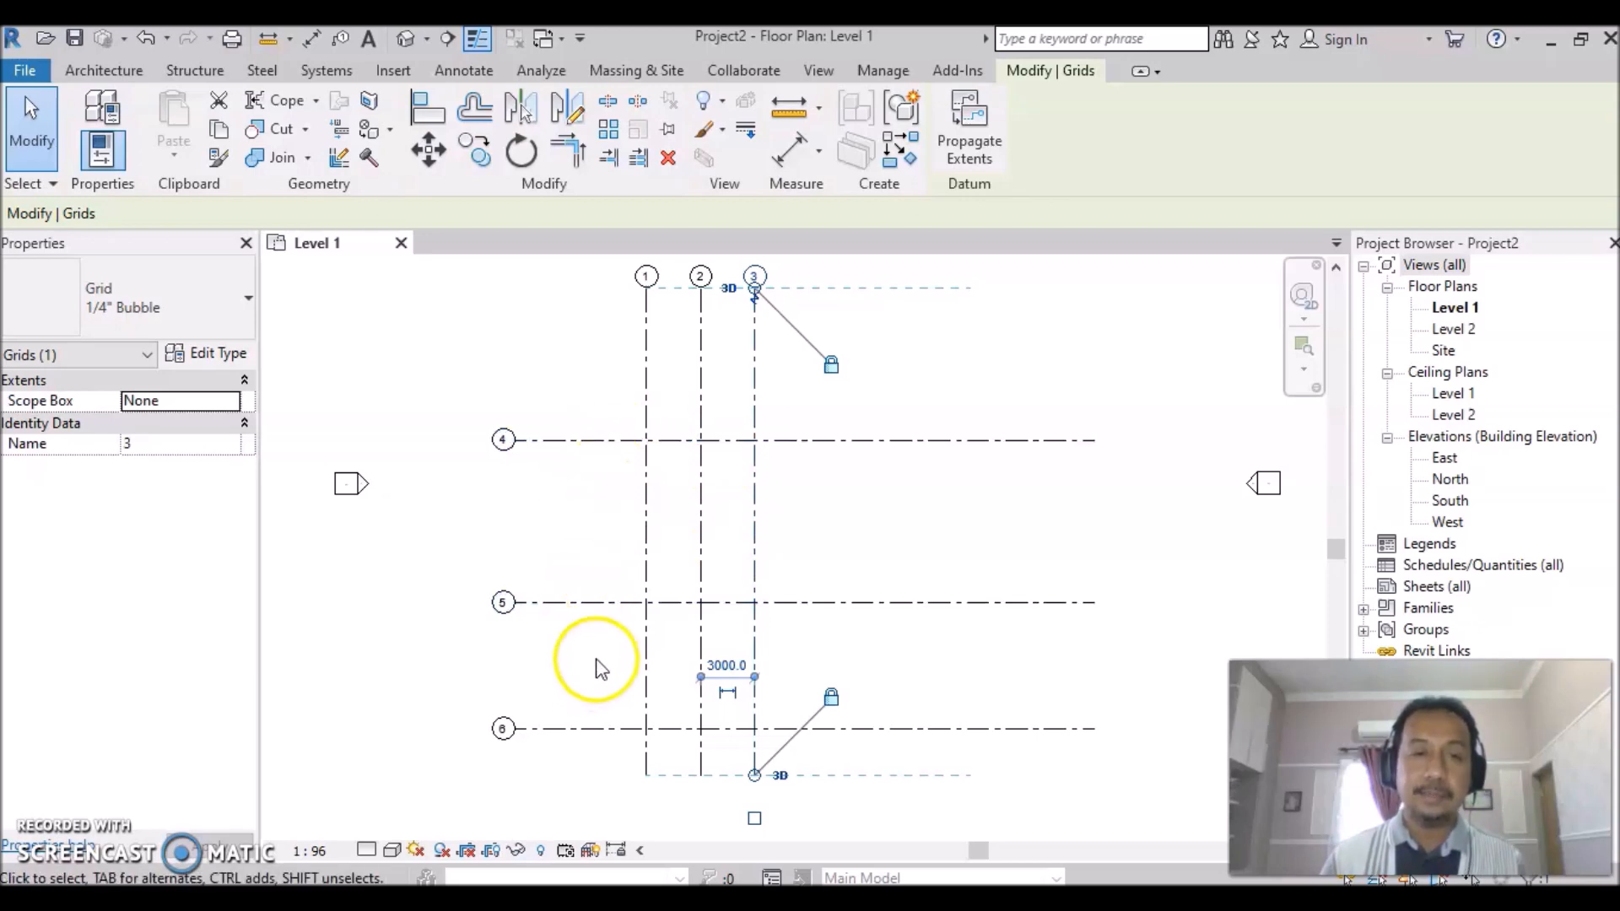
# Set the spacings between horizontal grid lines 4 and 5 and between 5 and 6 to 3000 mm each.
pyautogui.click(815, 604)
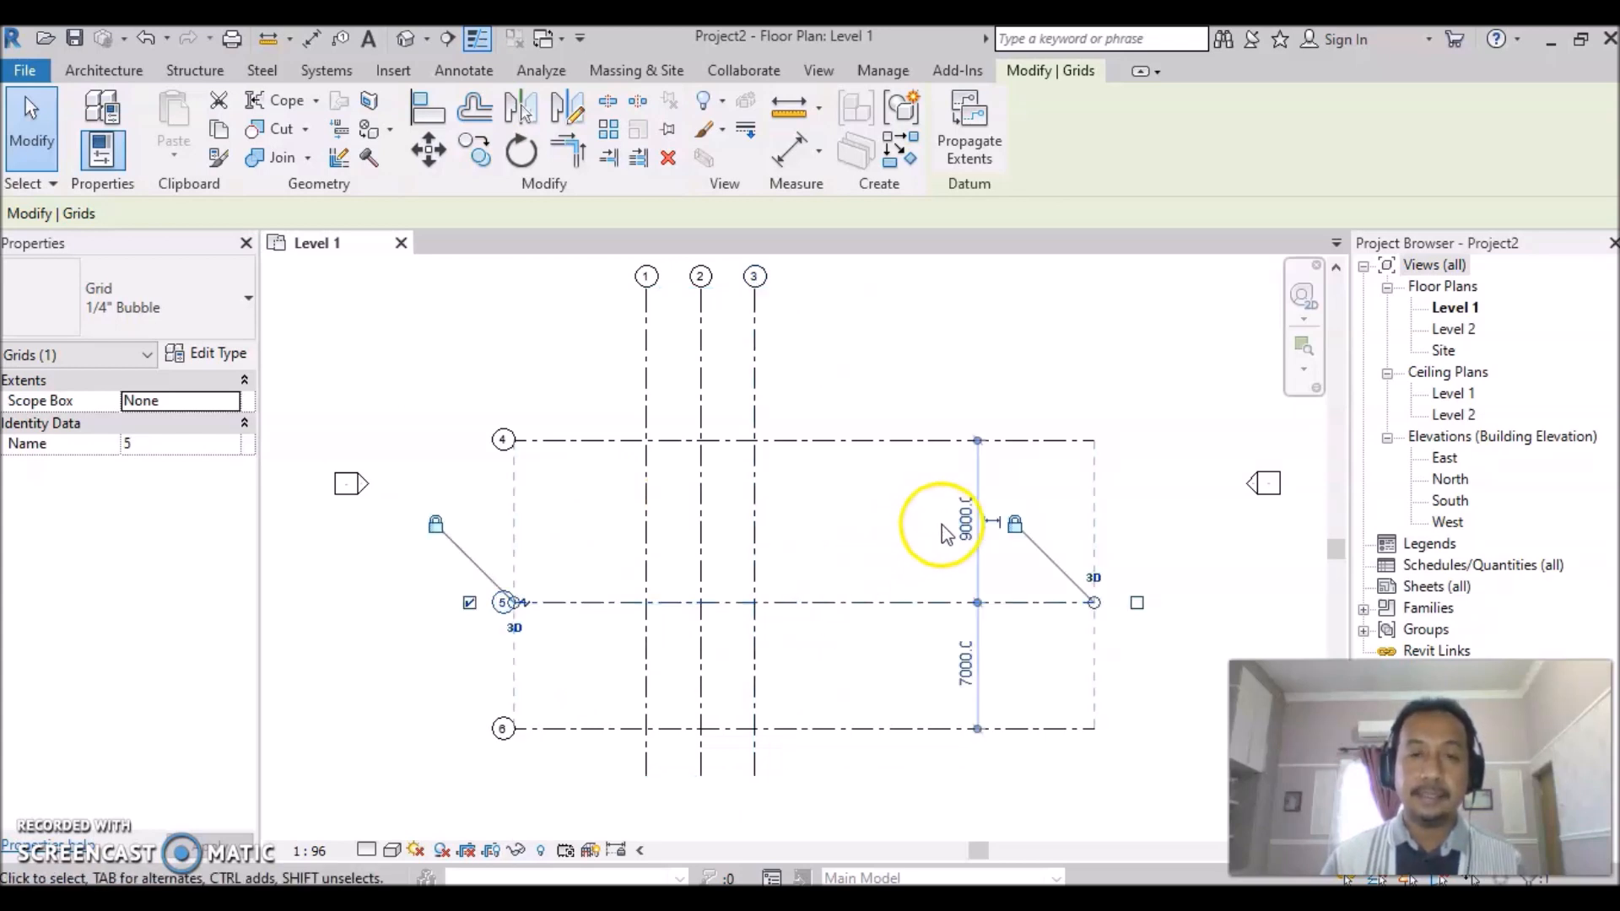
pyautogui.click(965, 523)
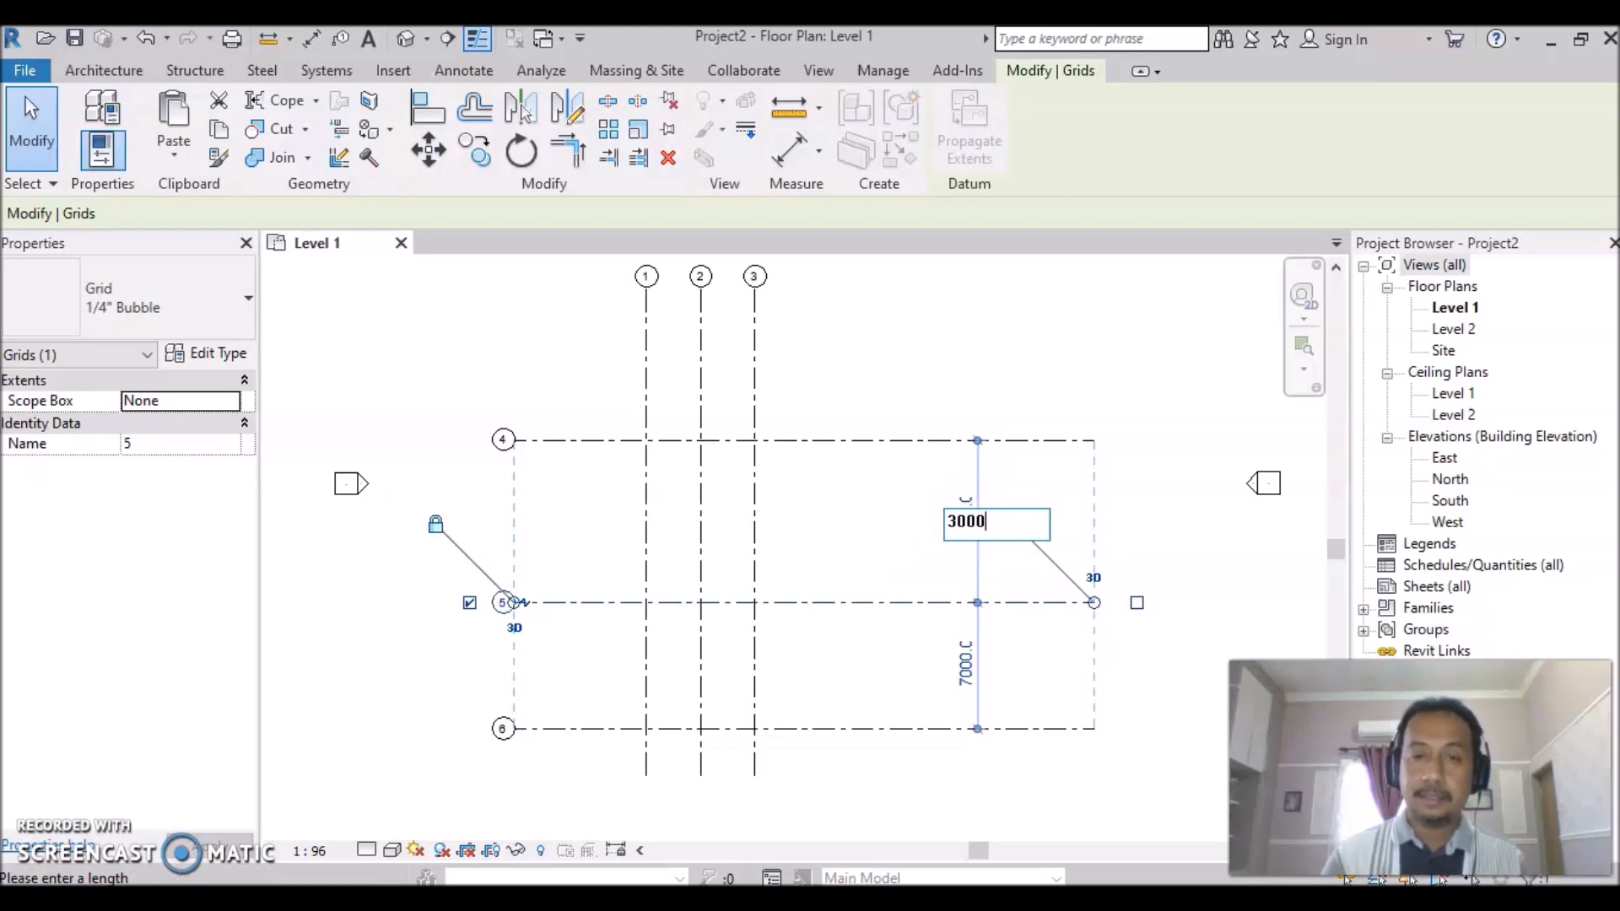
pyautogui.write('3000')
pyautogui.press('Return')
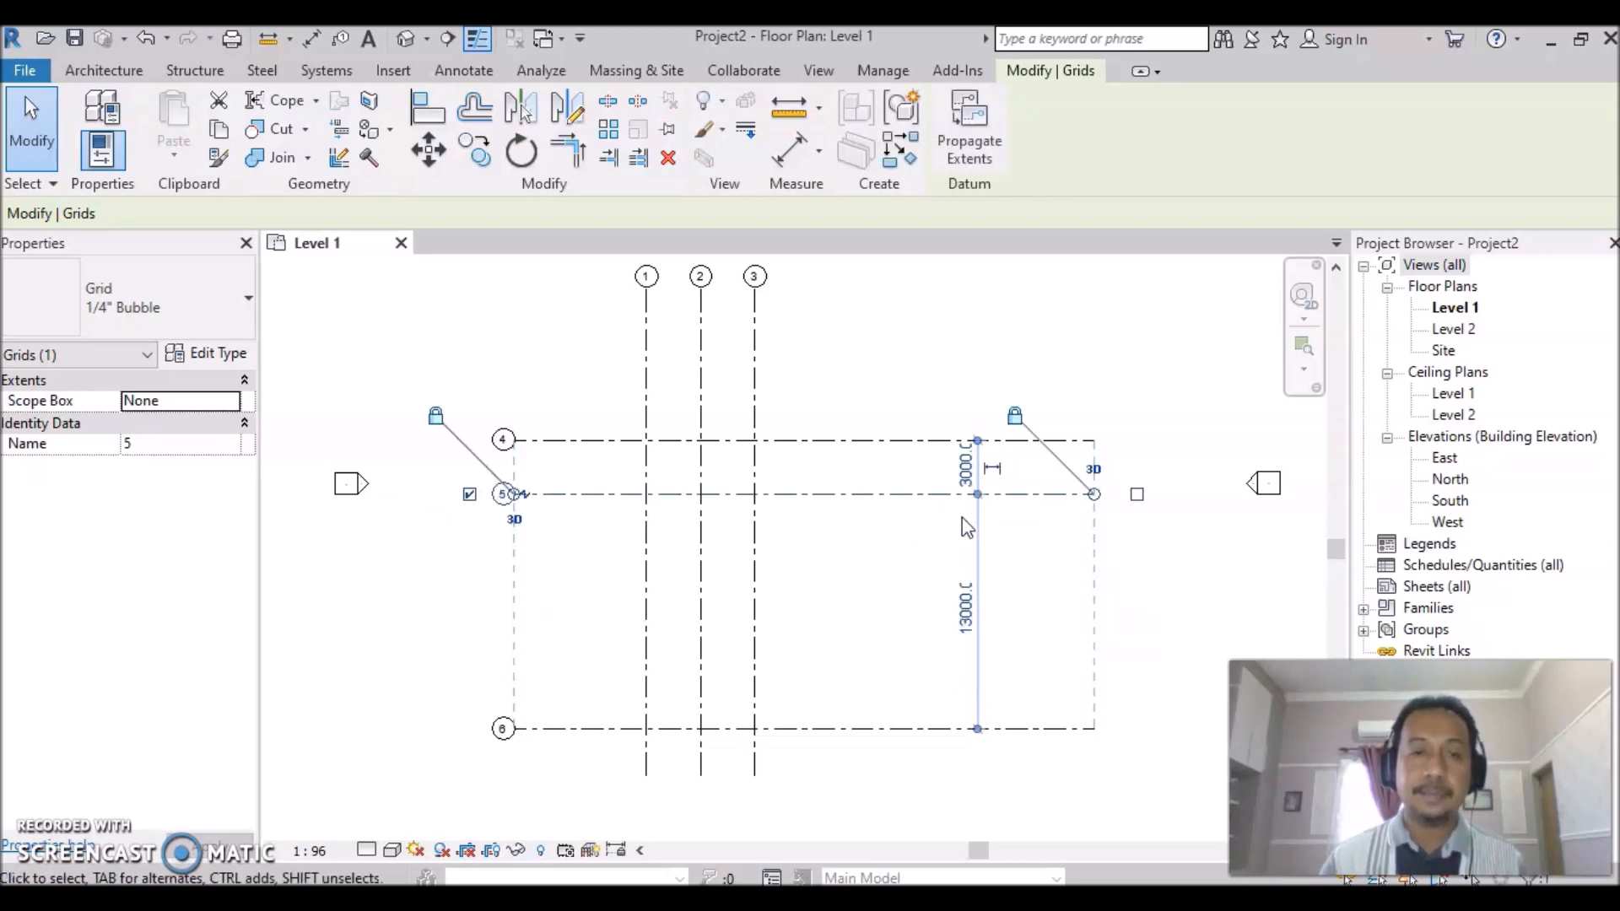
pyautogui.click(820, 729)
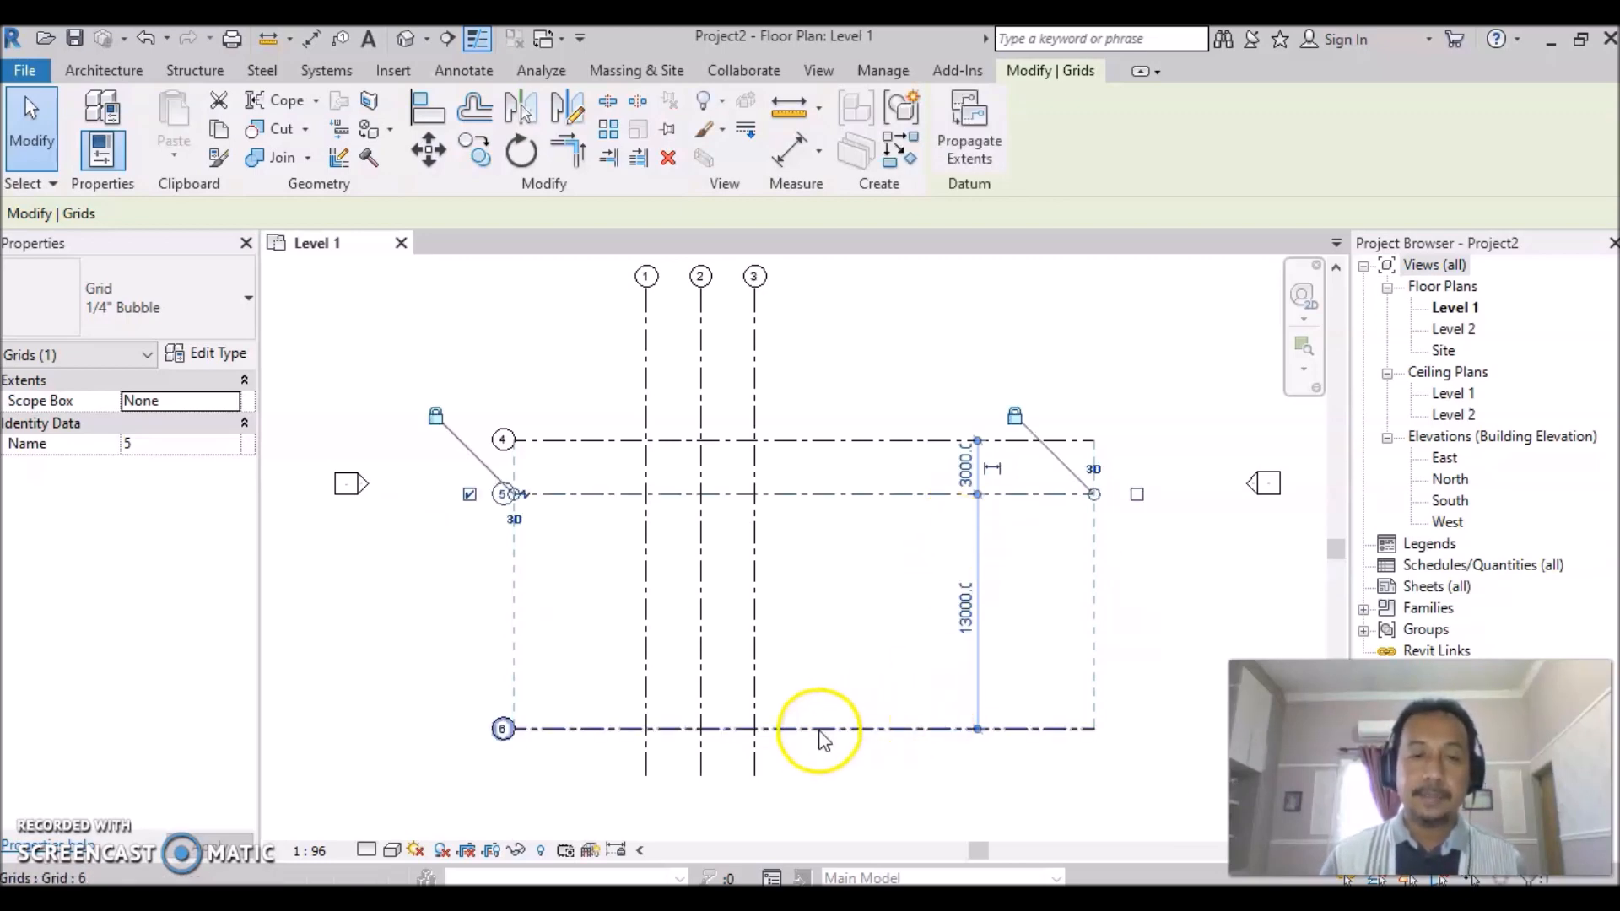
pyautogui.click(967, 614)
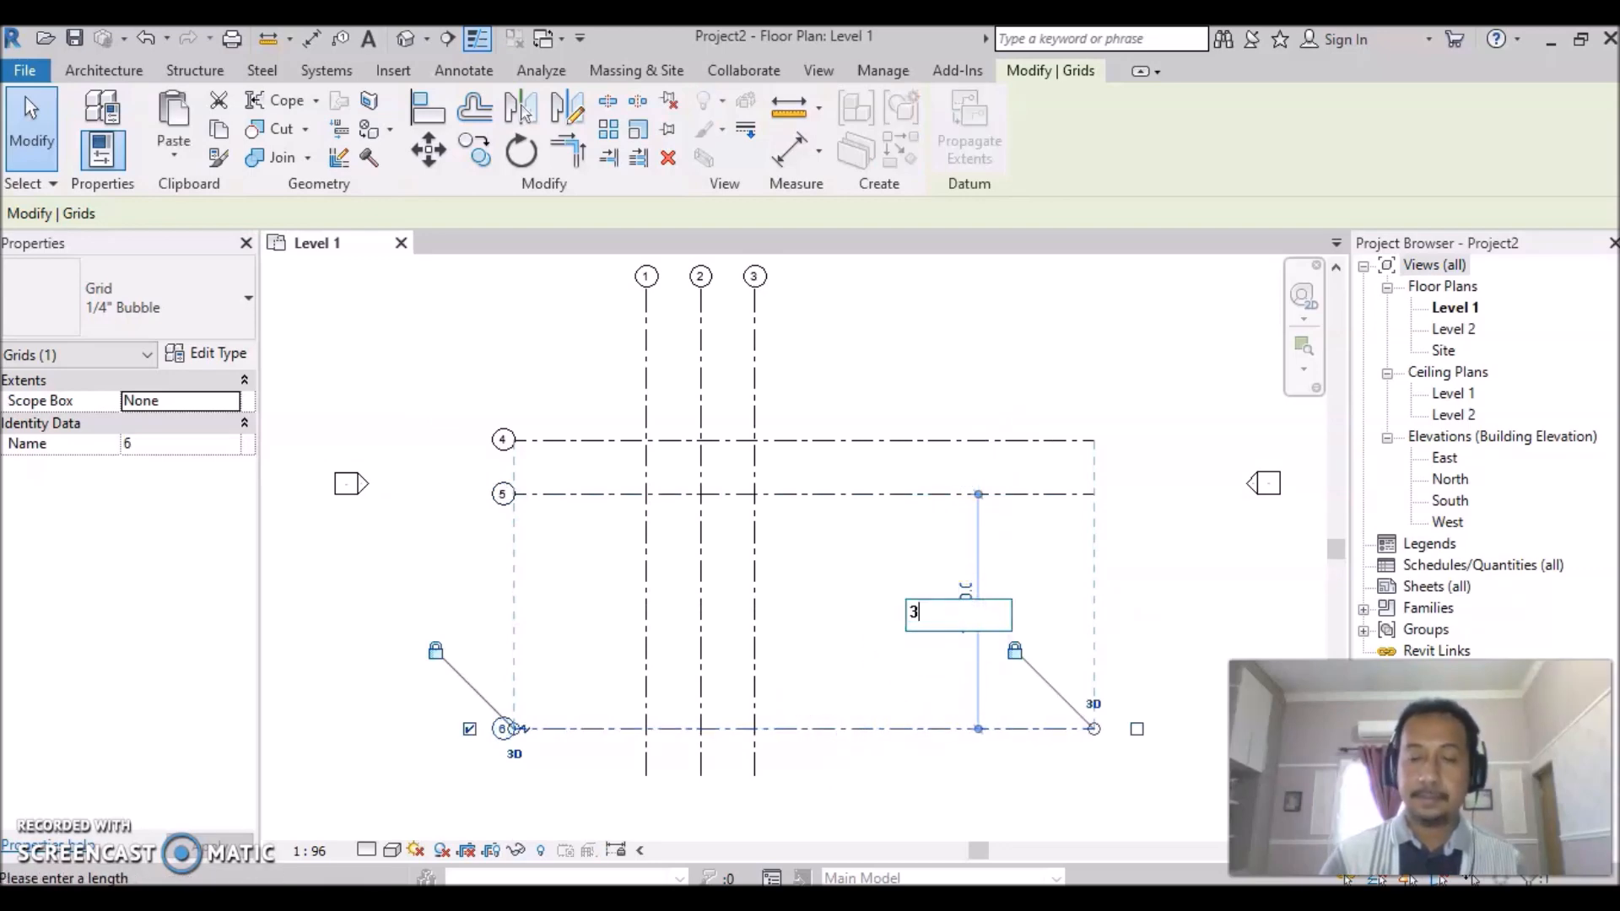
pyautogui.write('3000')
pyautogui.press('Return')
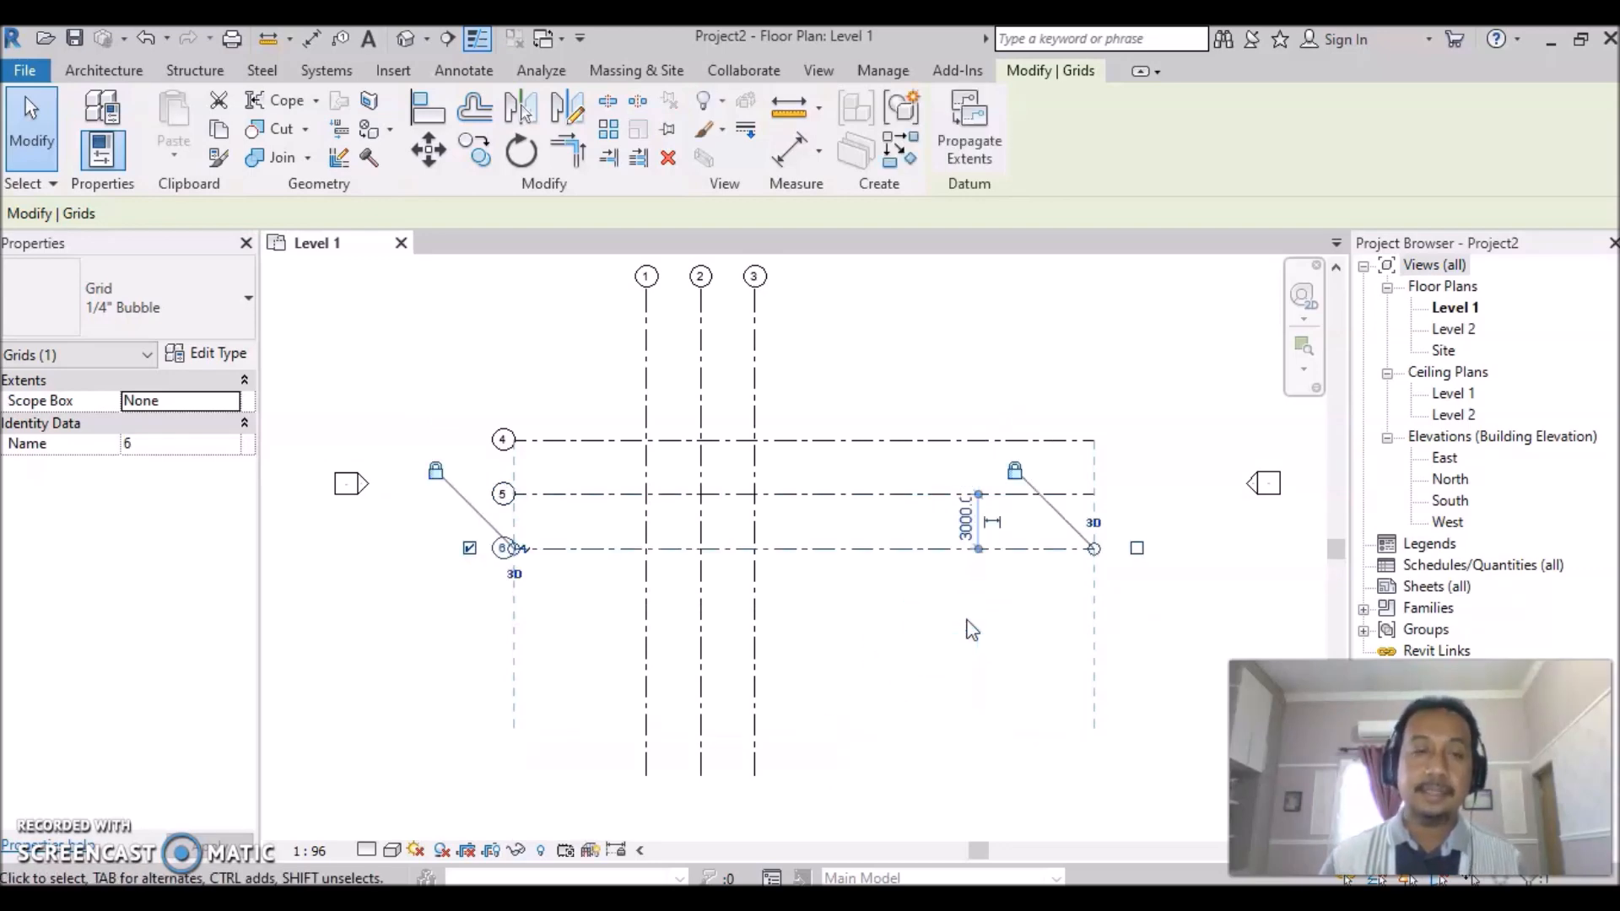
pyautogui.click(582, 595)
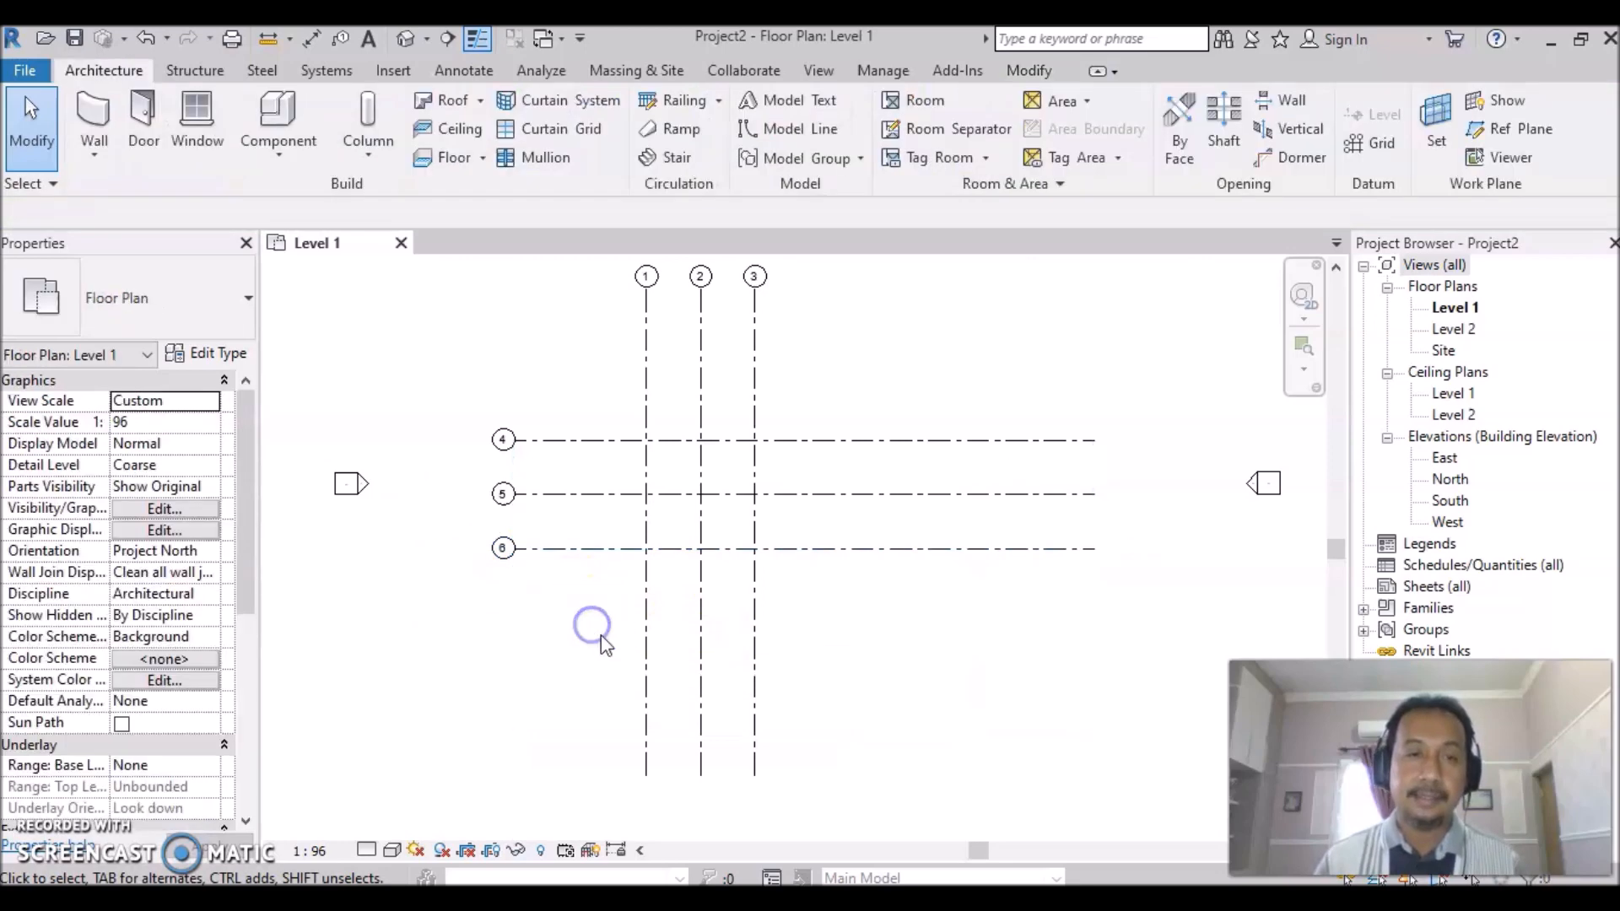
# Rename the uppermost horizontal grid line, 4, as A in its bubble.
pyautogui.moveTo(548, 635); pyautogui.dragTo(567, 671, button='middle')
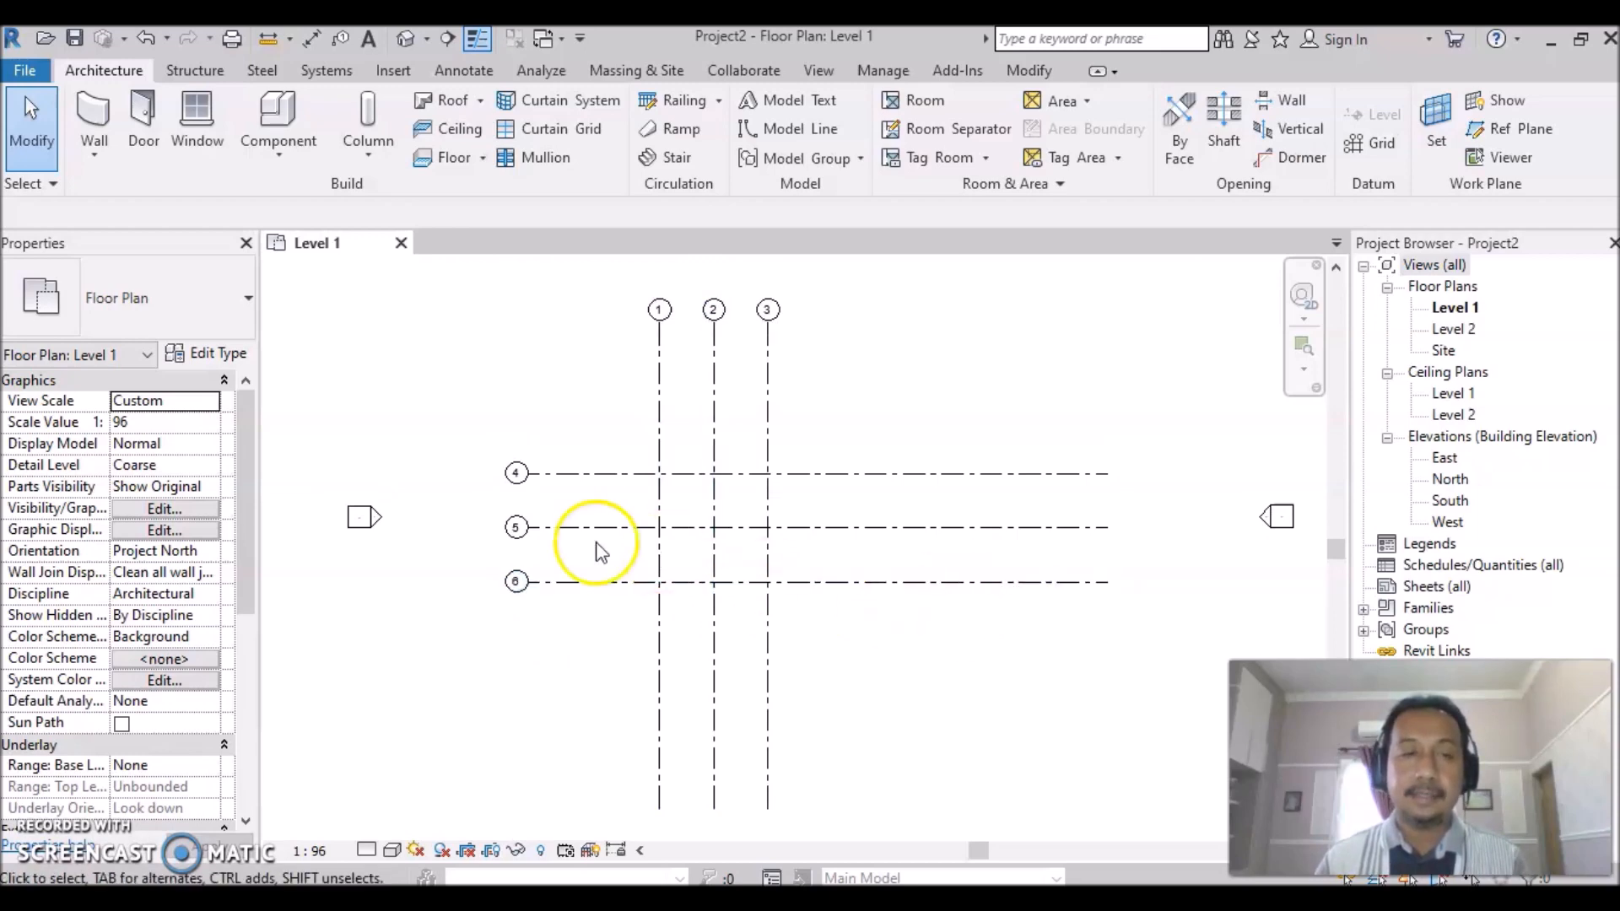
pyautogui.moveTo(575, 509); pyautogui.dragTo(615, 518, button='middle')
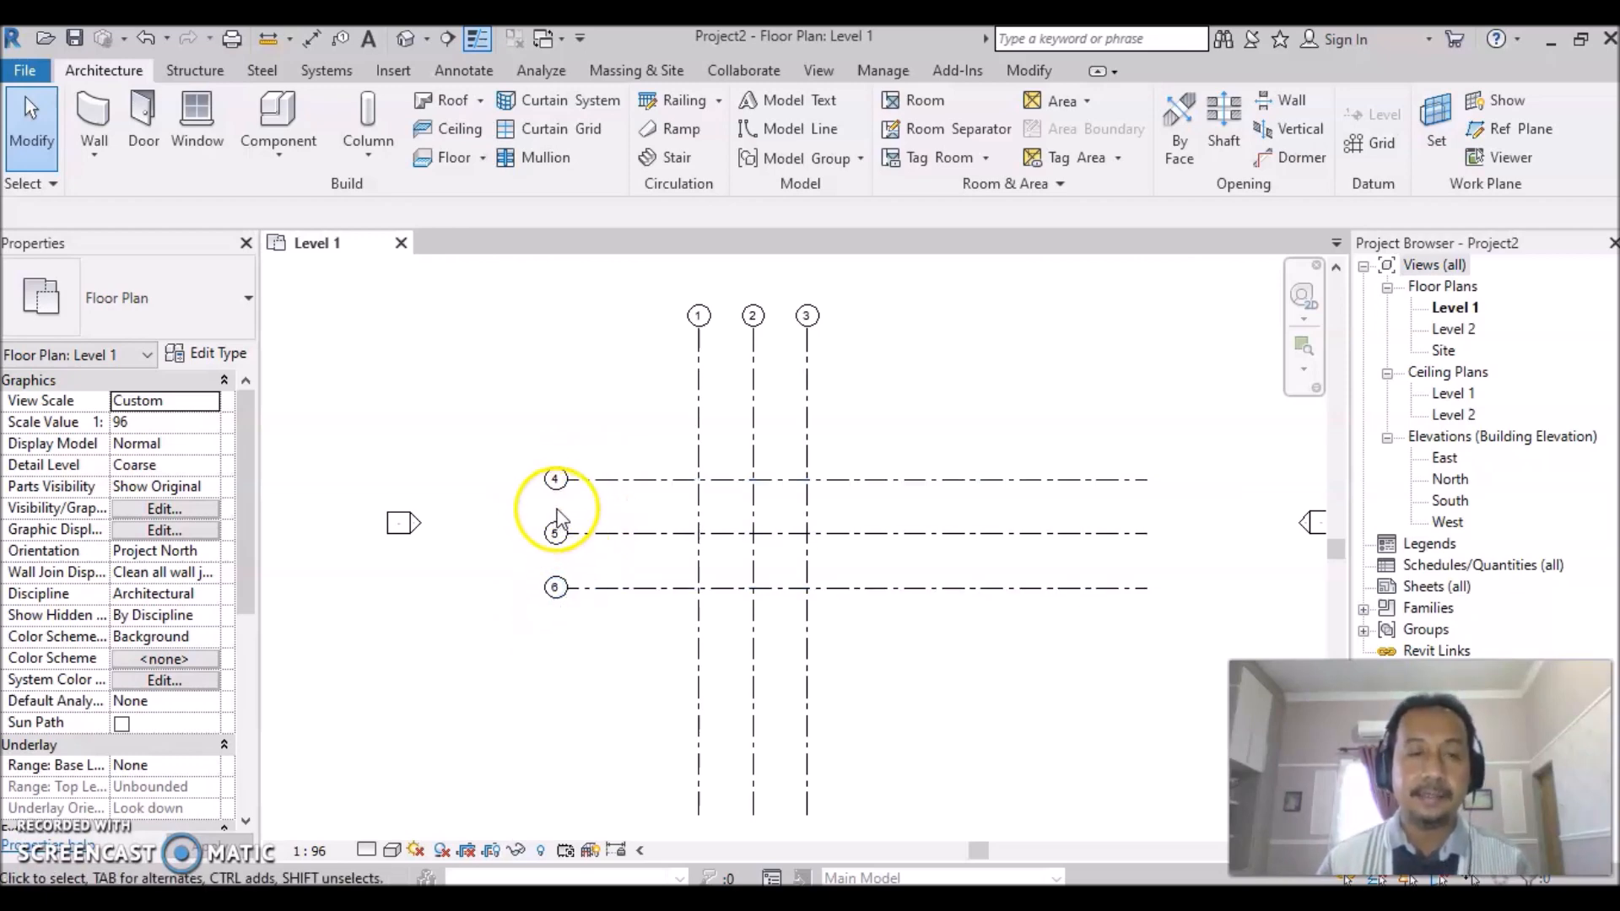
pyautogui.scroll(1, 498, 483)
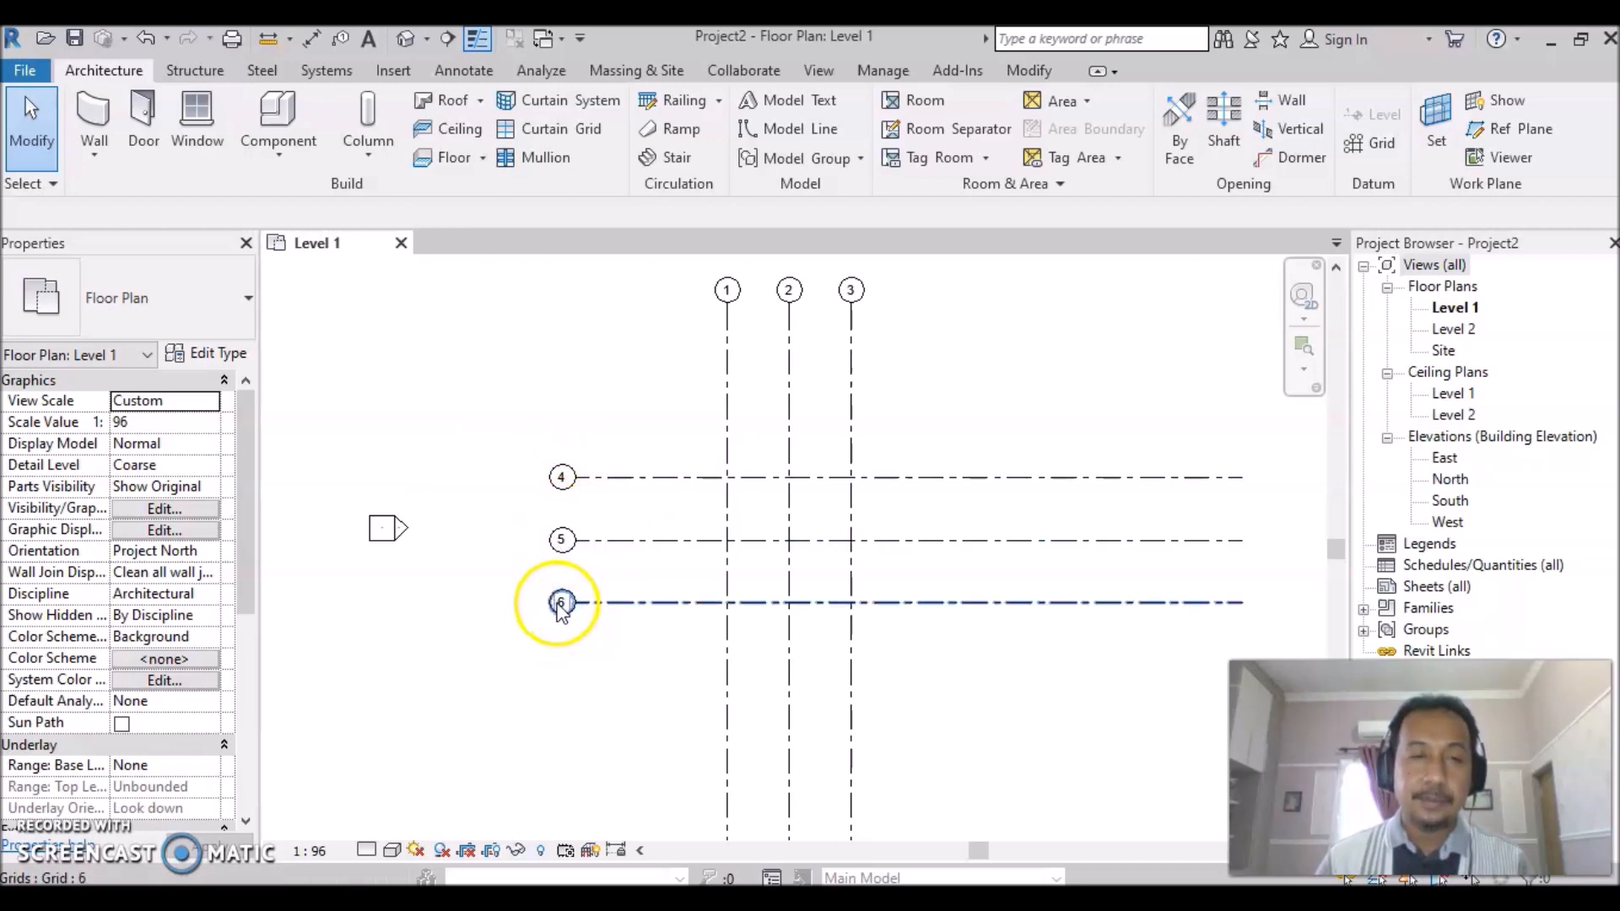
pyautogui.click(561, 479)
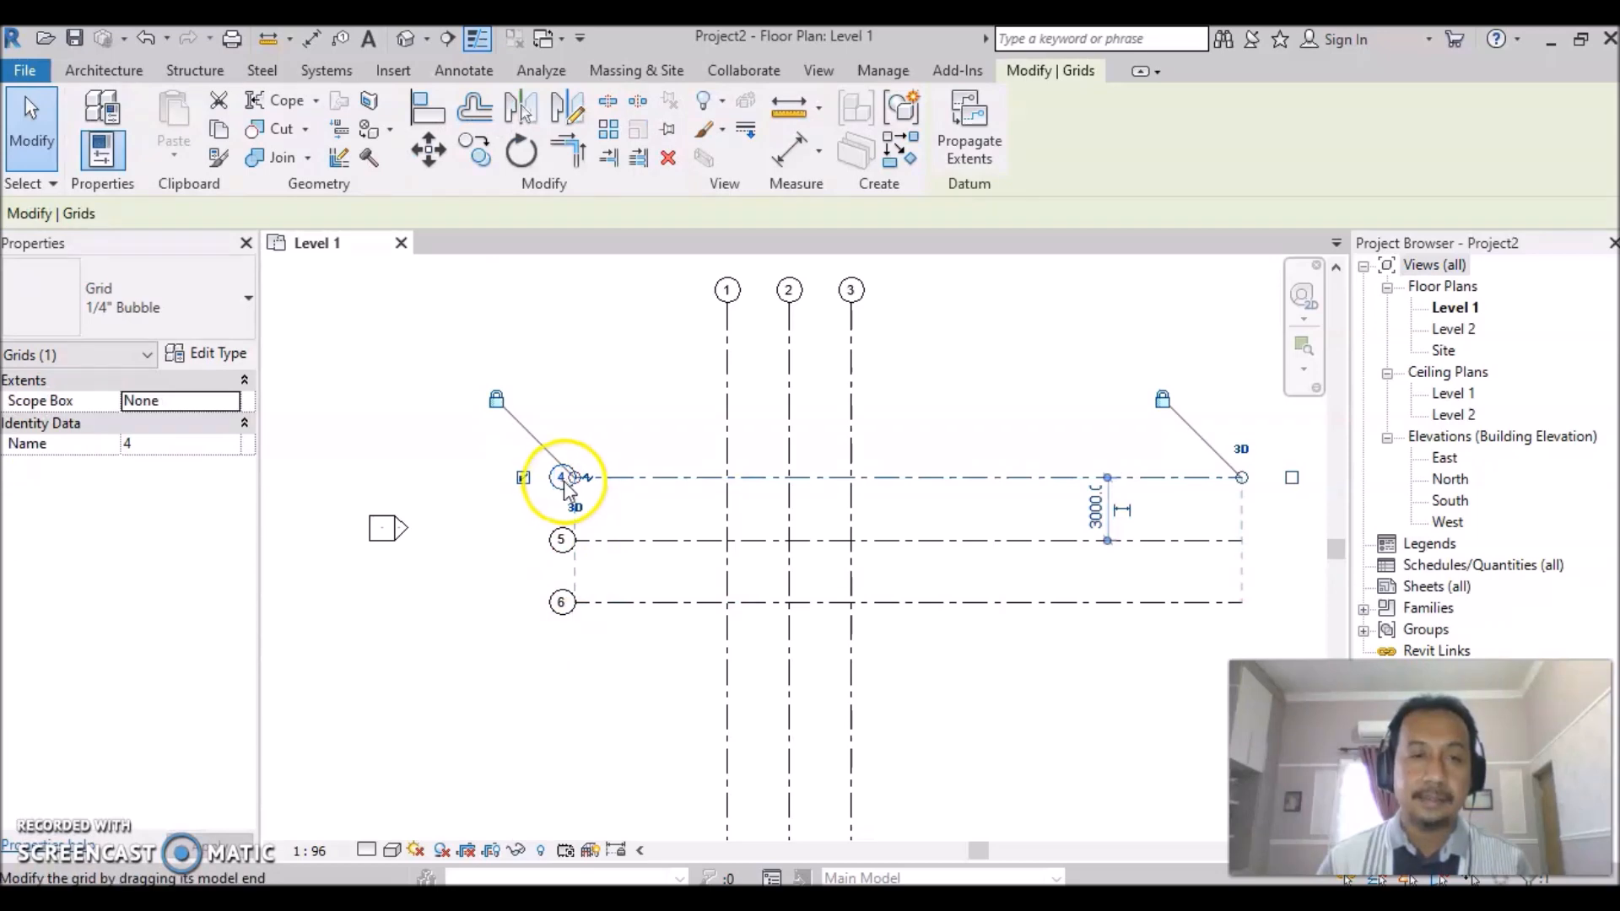
pyautogui.click(563, 480)
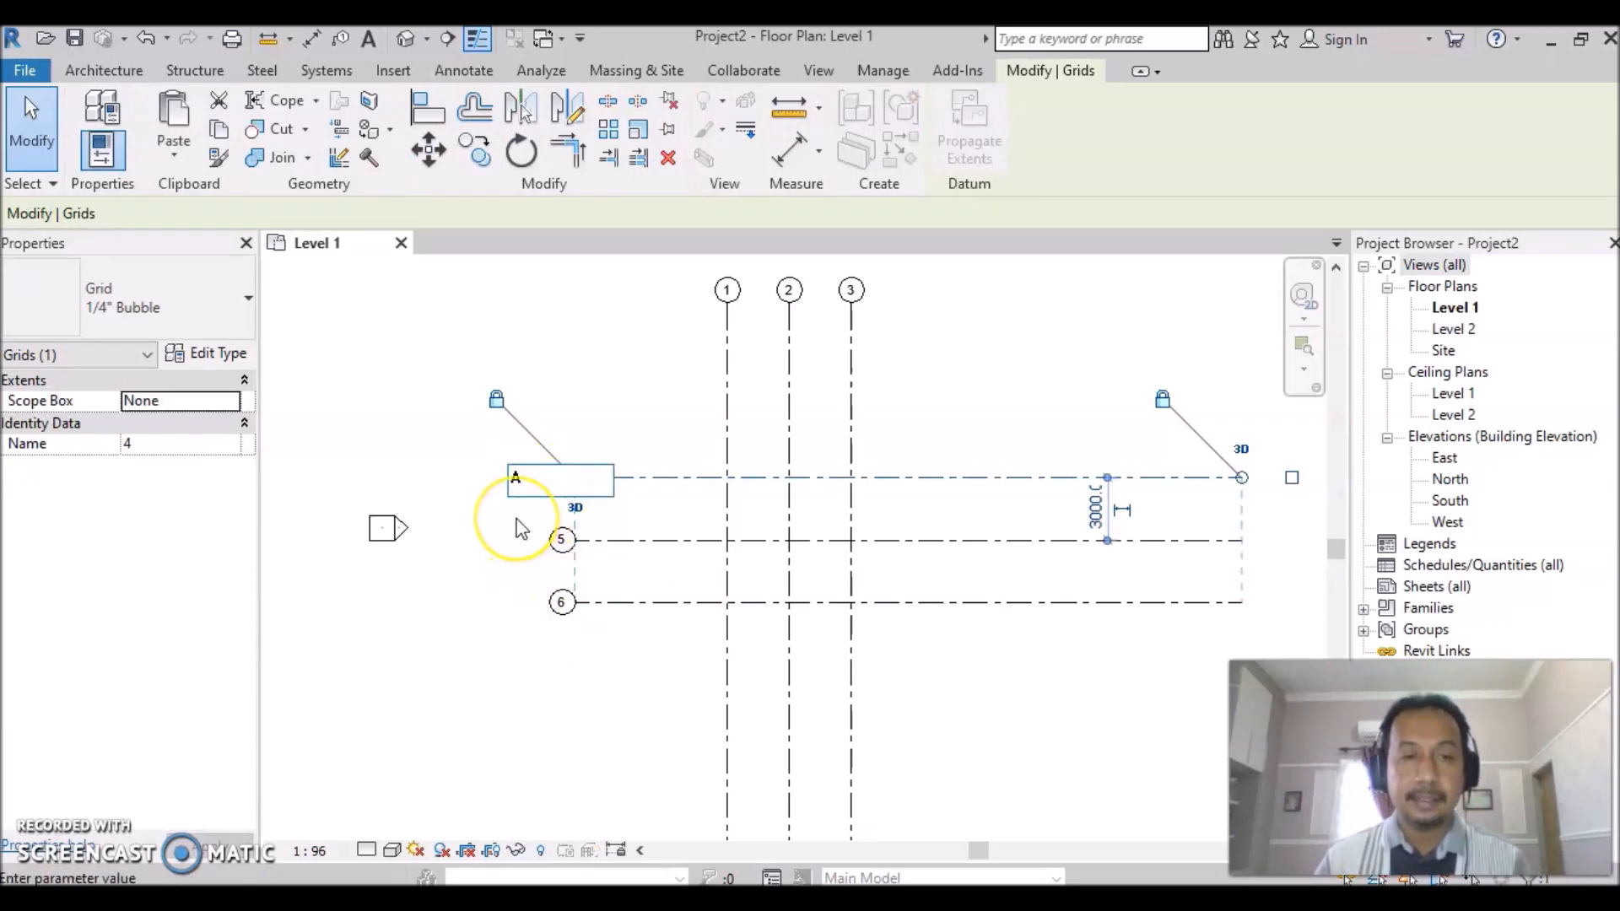
pyautogui.press('Return')
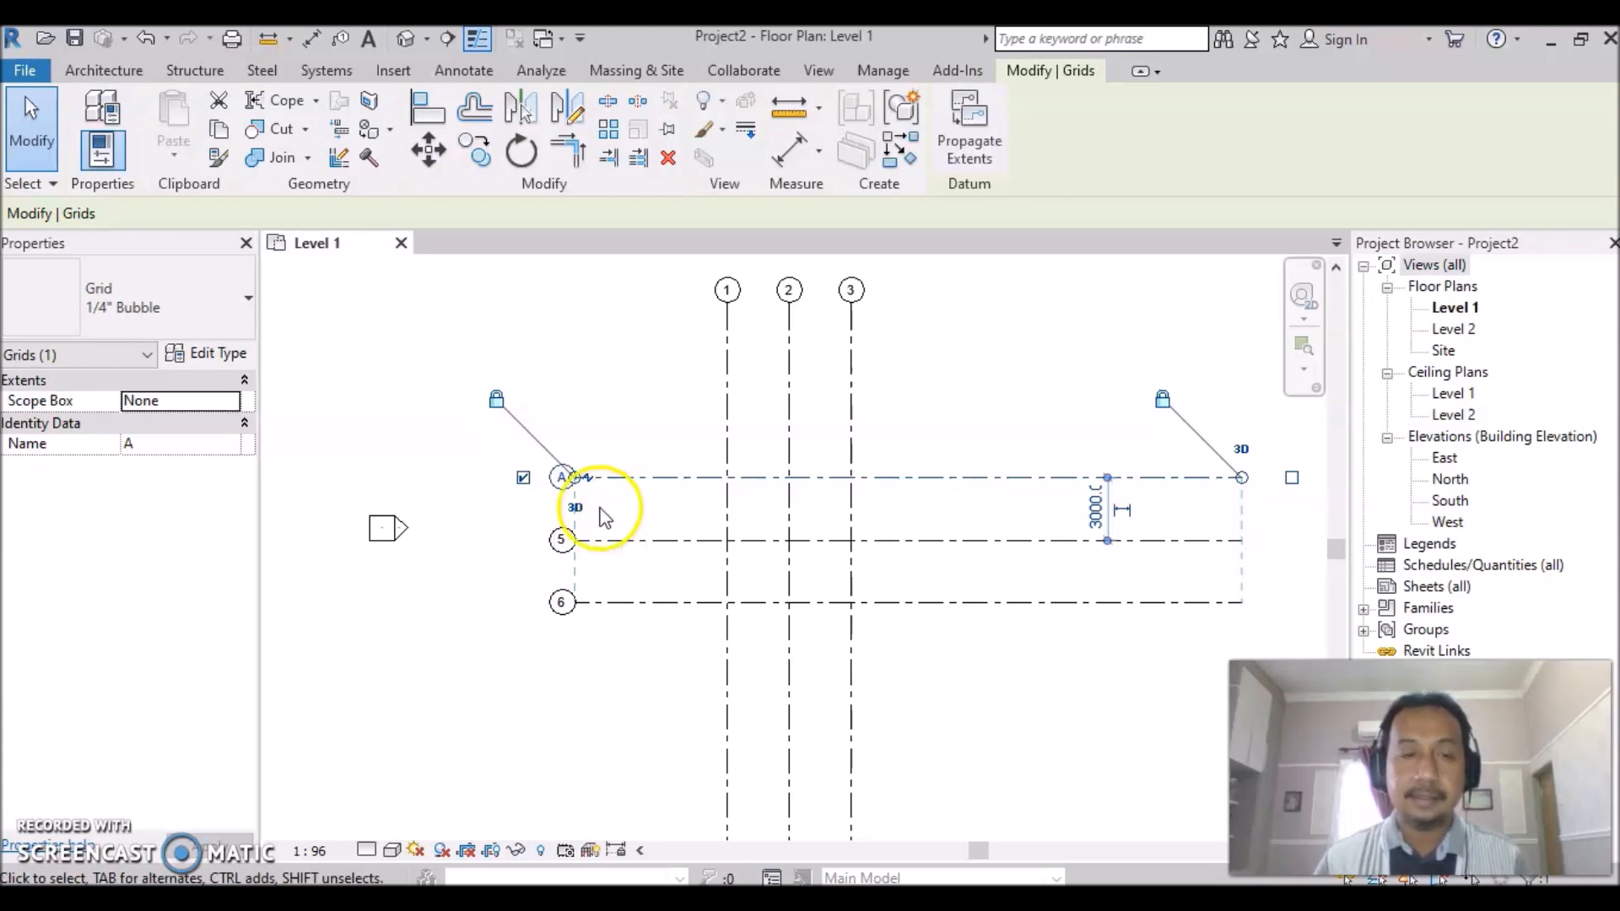
# Rename horizontal grid line 5 as B and grid line 6 as C.
pyautogui.click(562, 544)
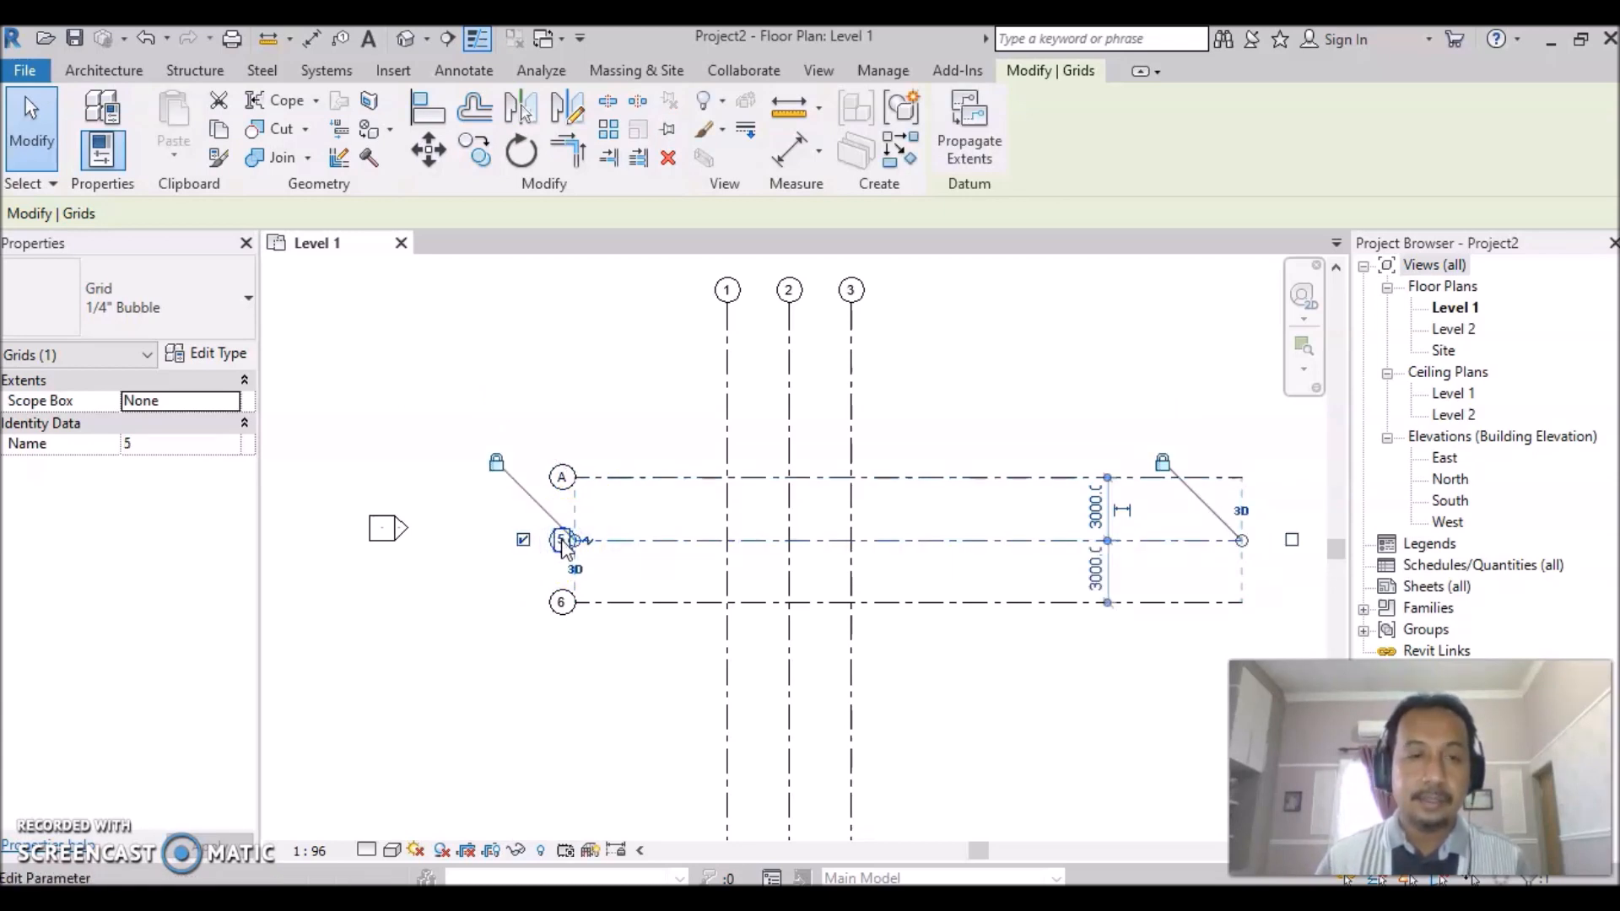
pyautogui.click(562, 541)
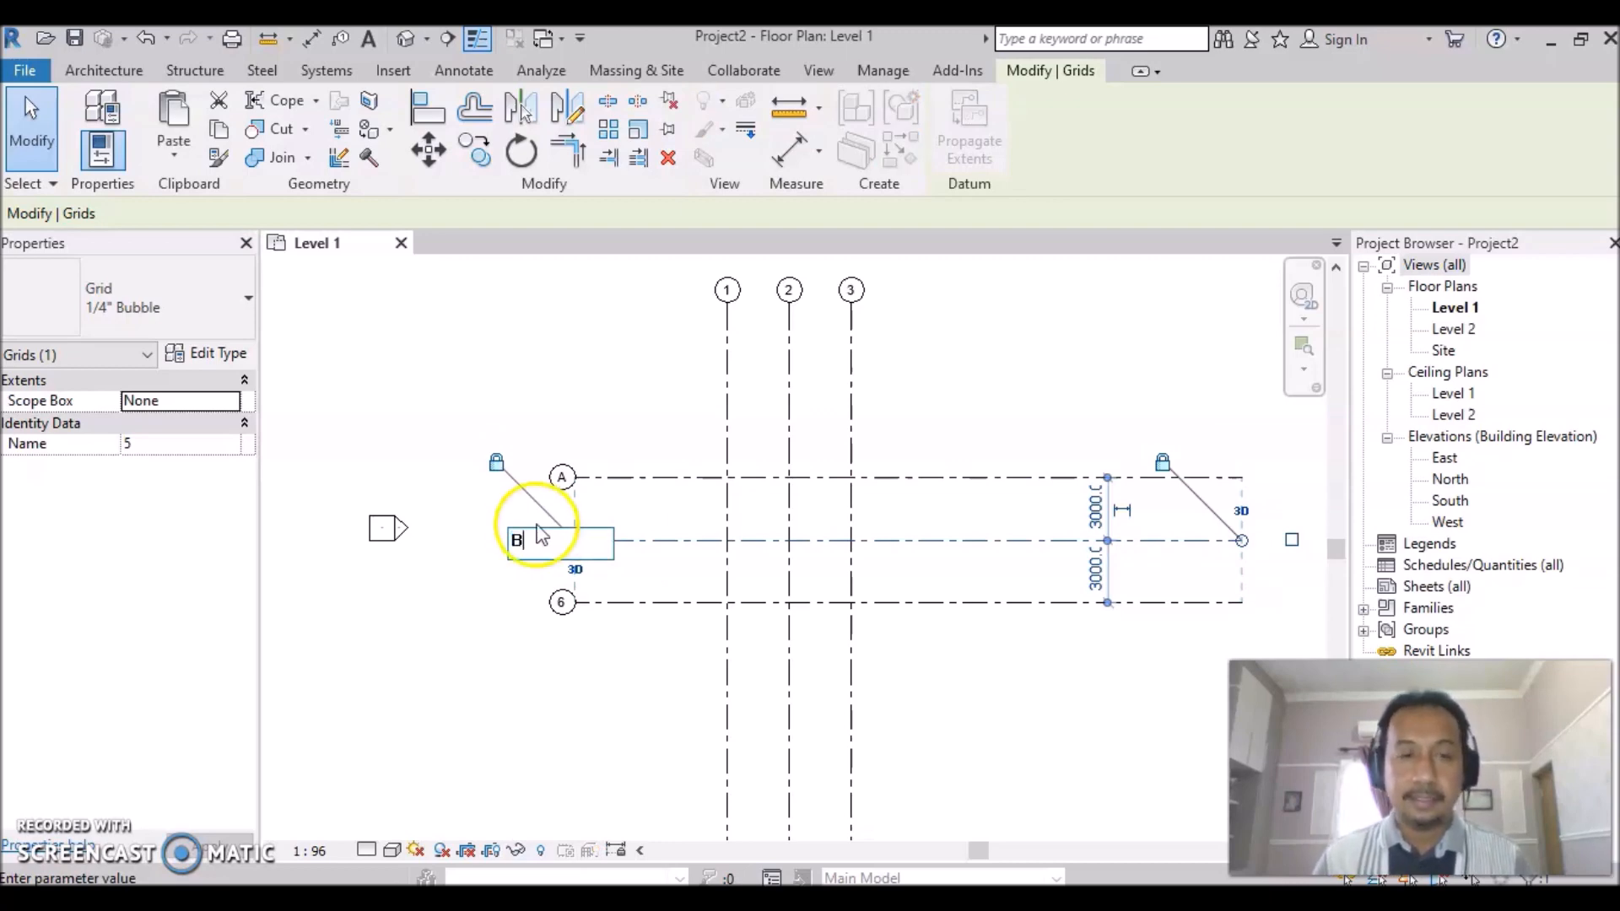
pyautogui.press('Return')
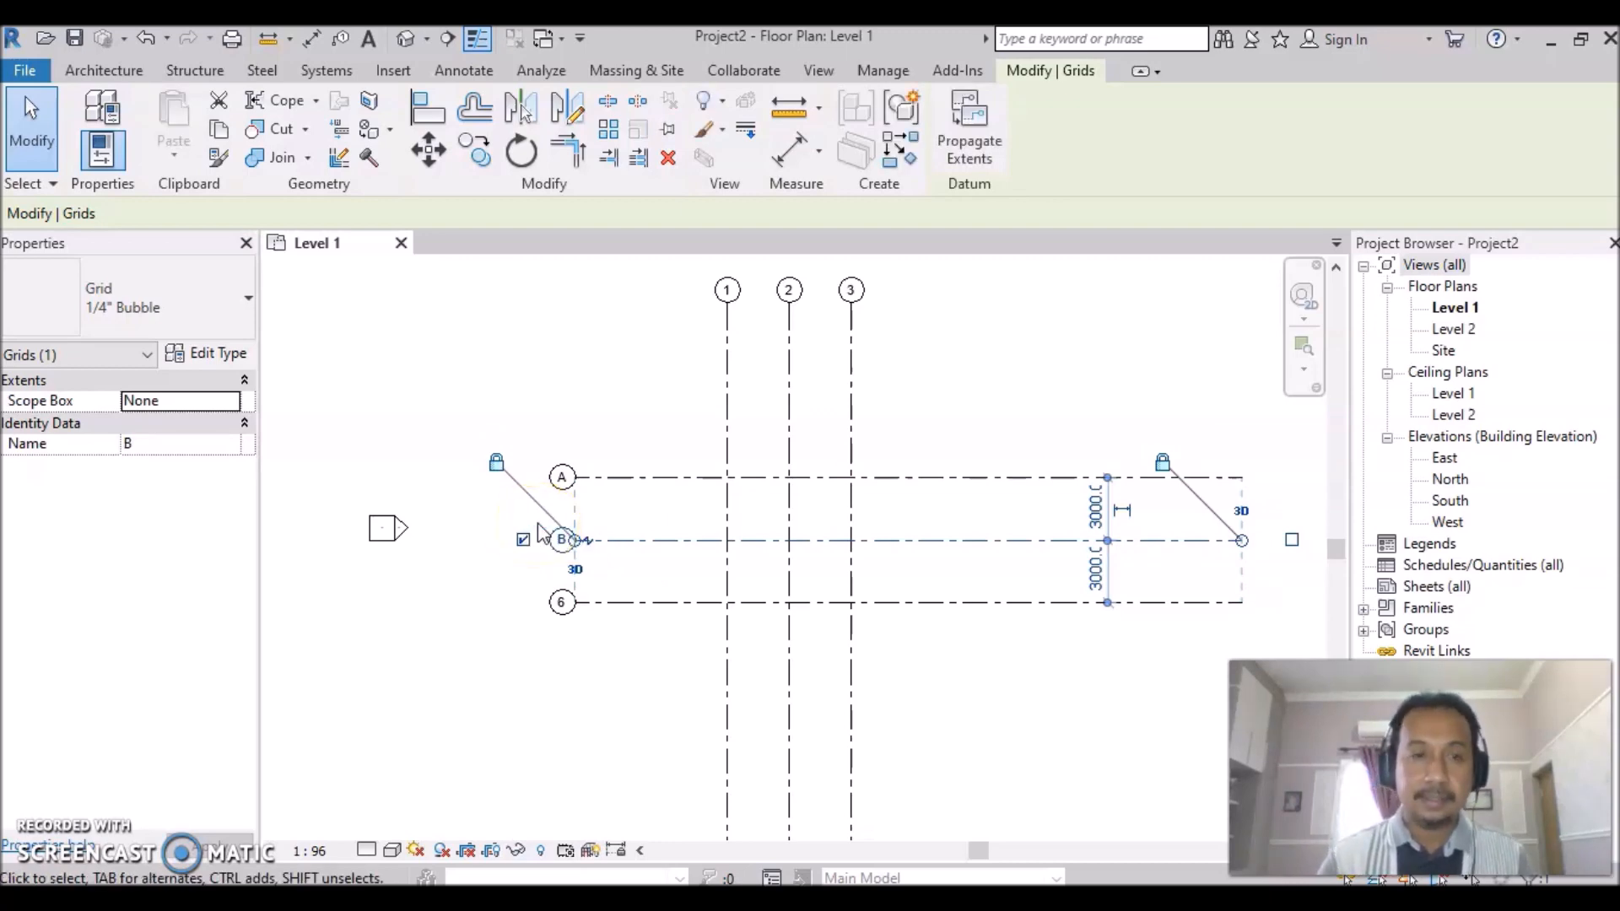
pyautogui.click(562, 606)
pyautogui.click(561, 604)
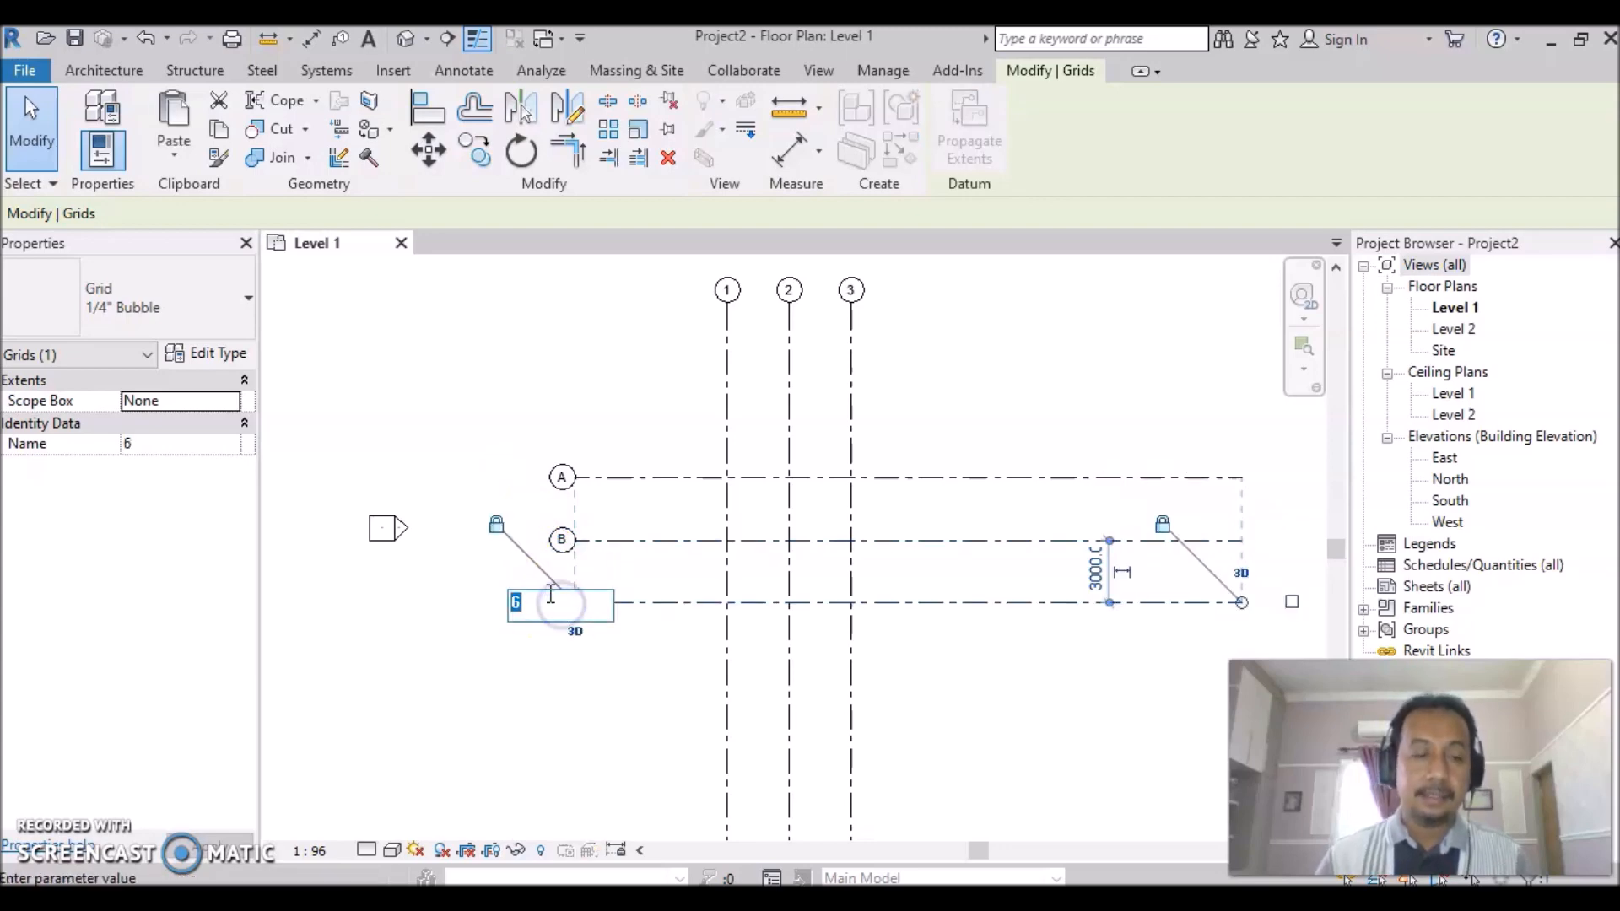
pyautogui.press('Return')
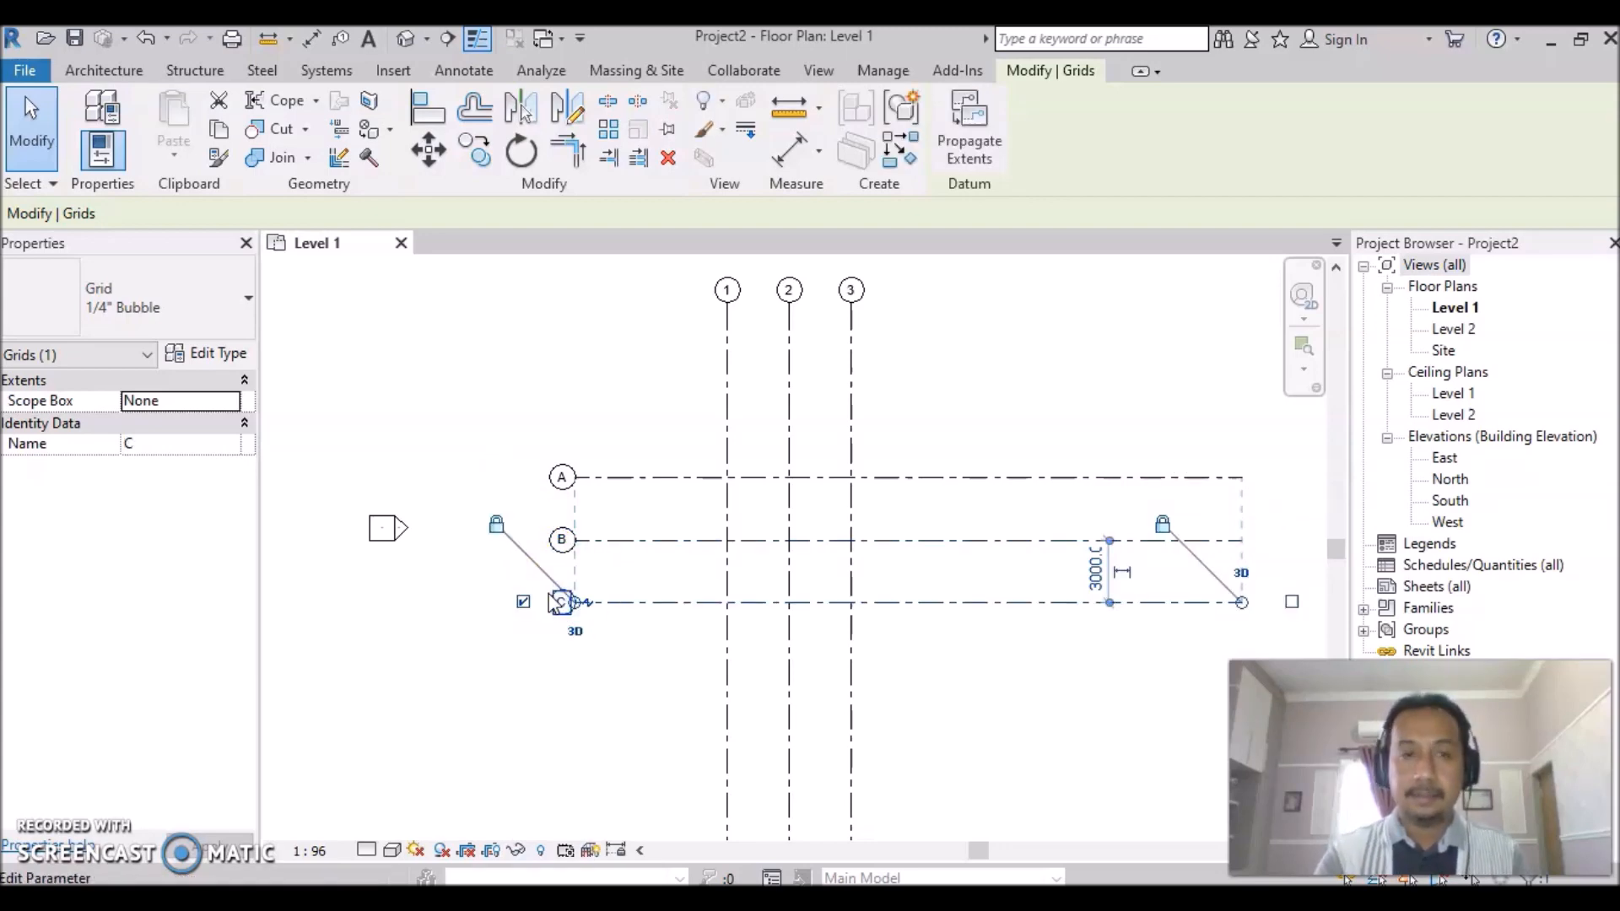
pyautogui.click(615, 700)
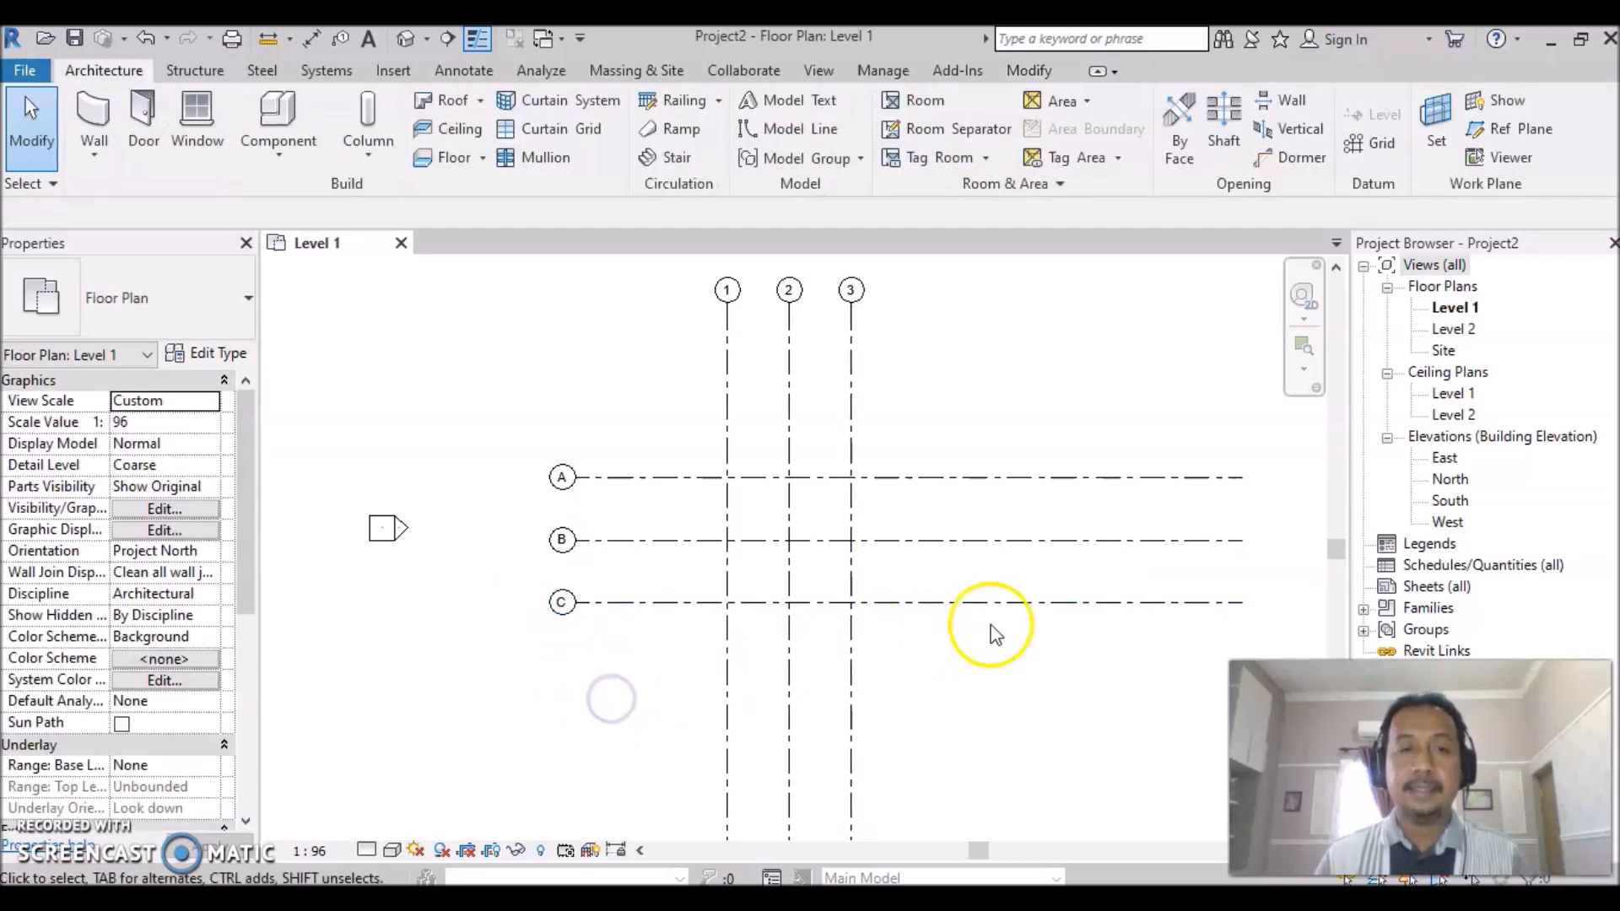
# Shorten the aligned horizontal grid lines at their bubble-free ends so they stop a little beyond vertical grid line 3.
pyautogui.scroll(-1, 996, 629)
pyautogui.moveTo(985, 652); pyautogui.dragTo(836, 640, button='middle')
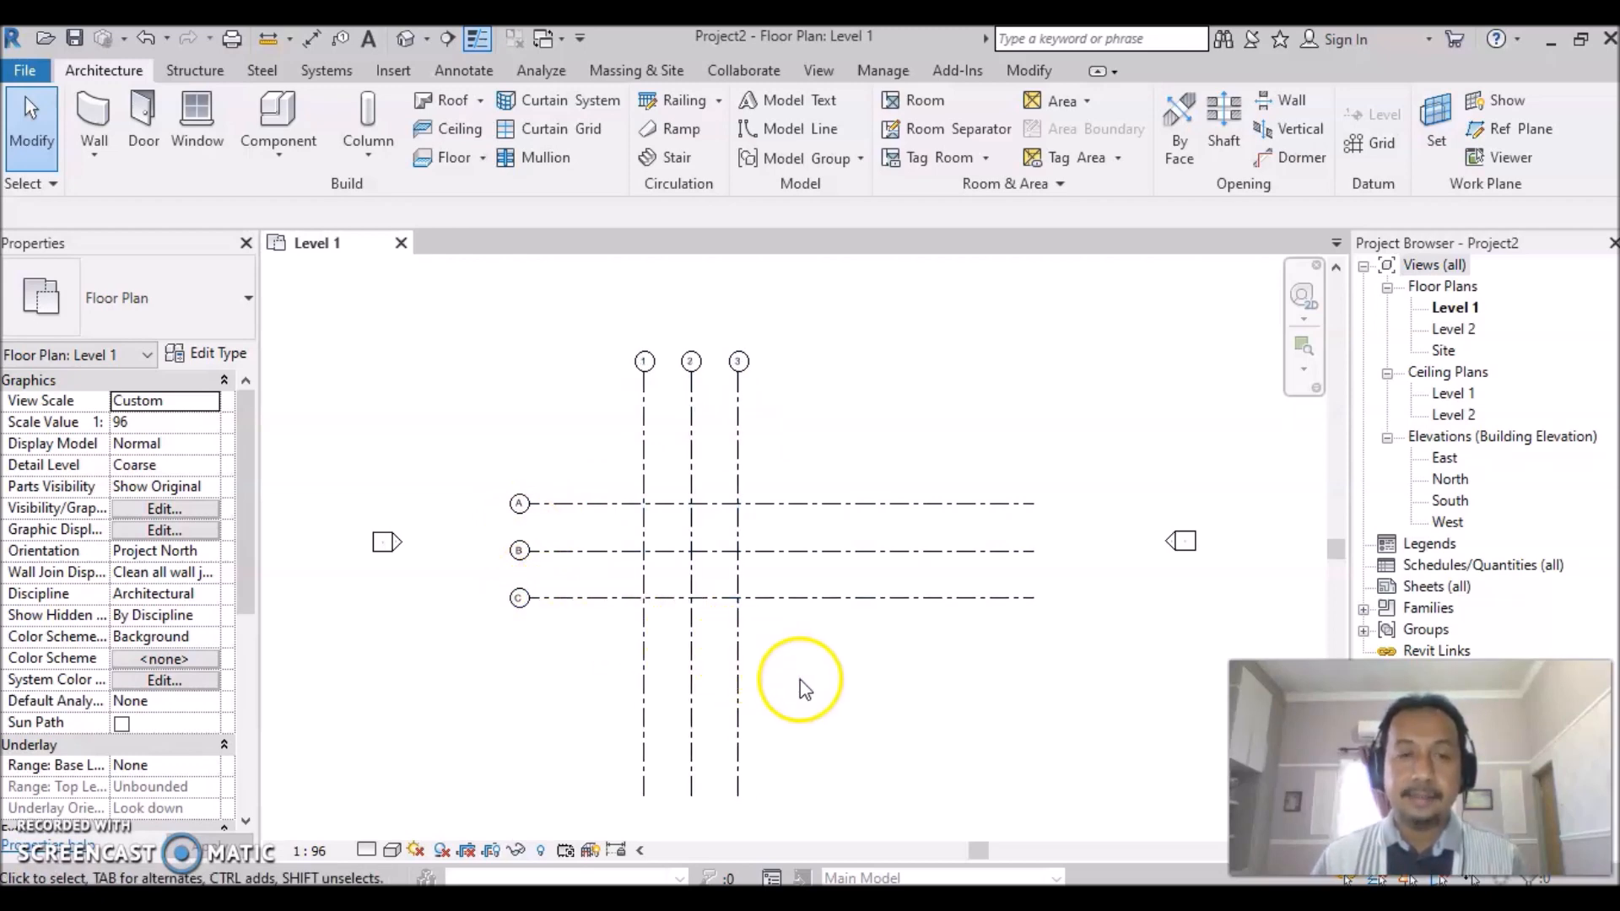
pyautogui.scroll(1, 802, 685)
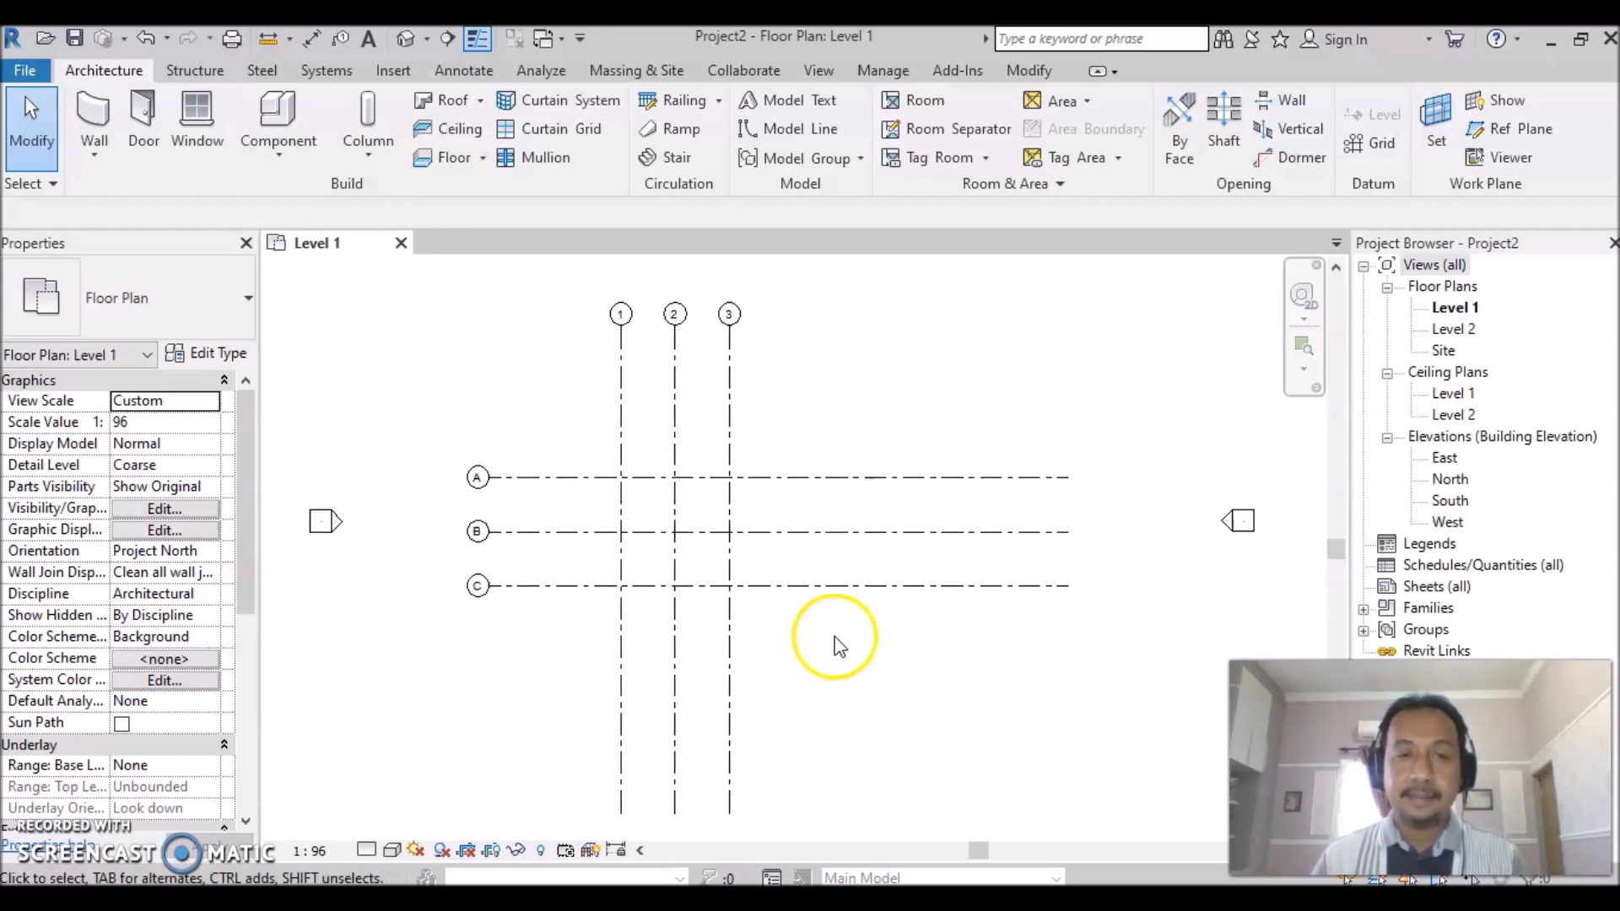
pyautogui.click(855, 587)
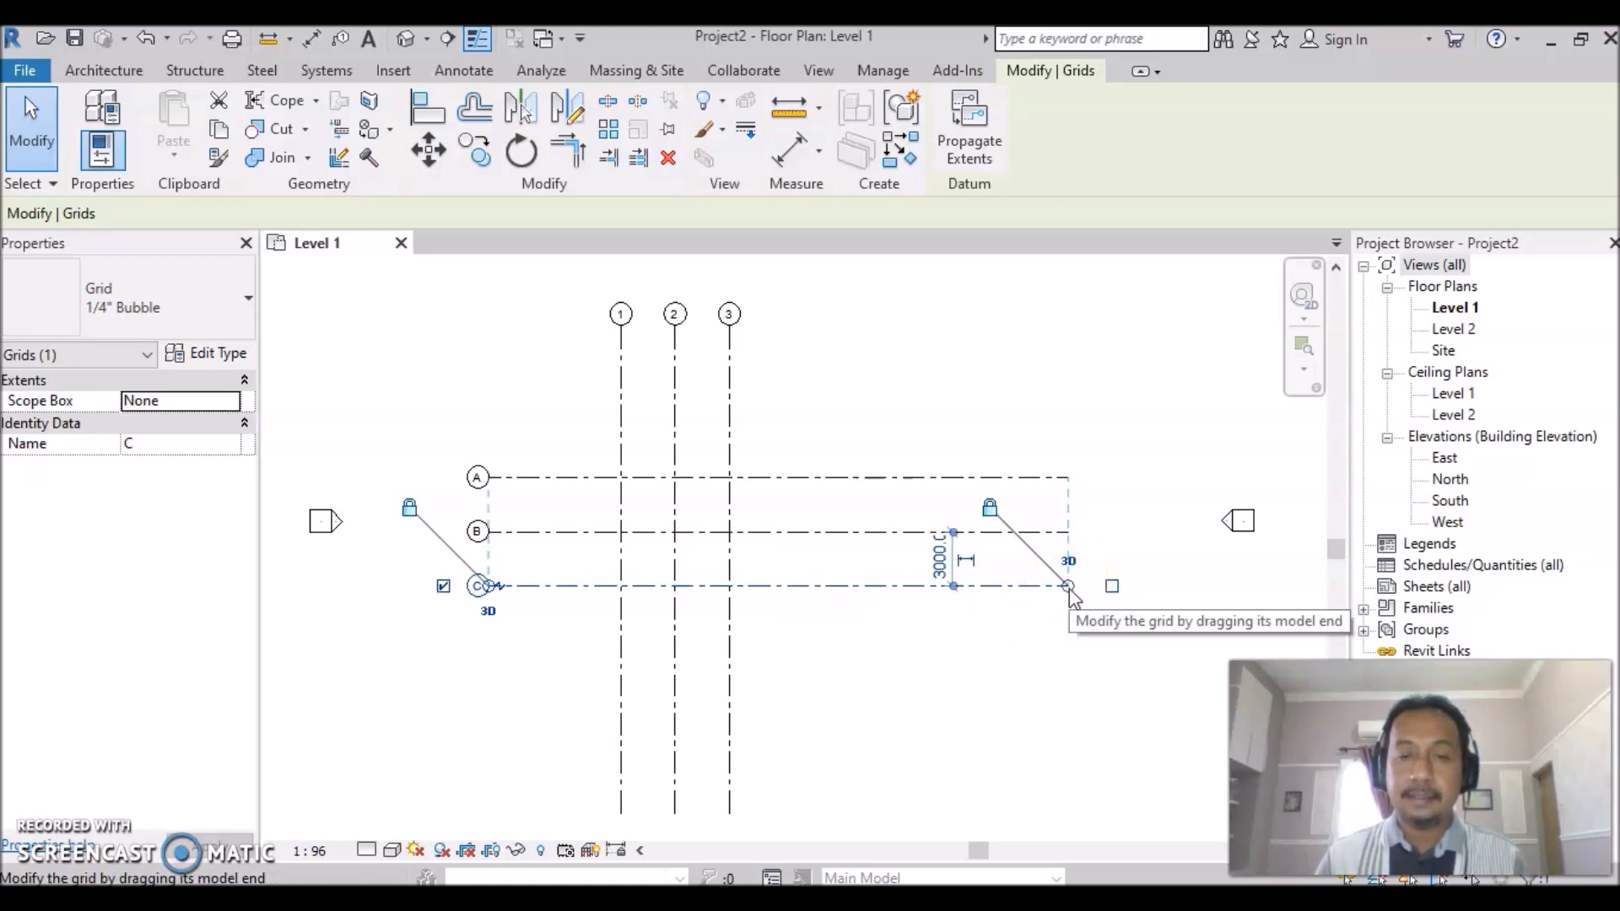
pyautogui.moveTo(1068, 586); pyautogui.dragTo(802, 584)
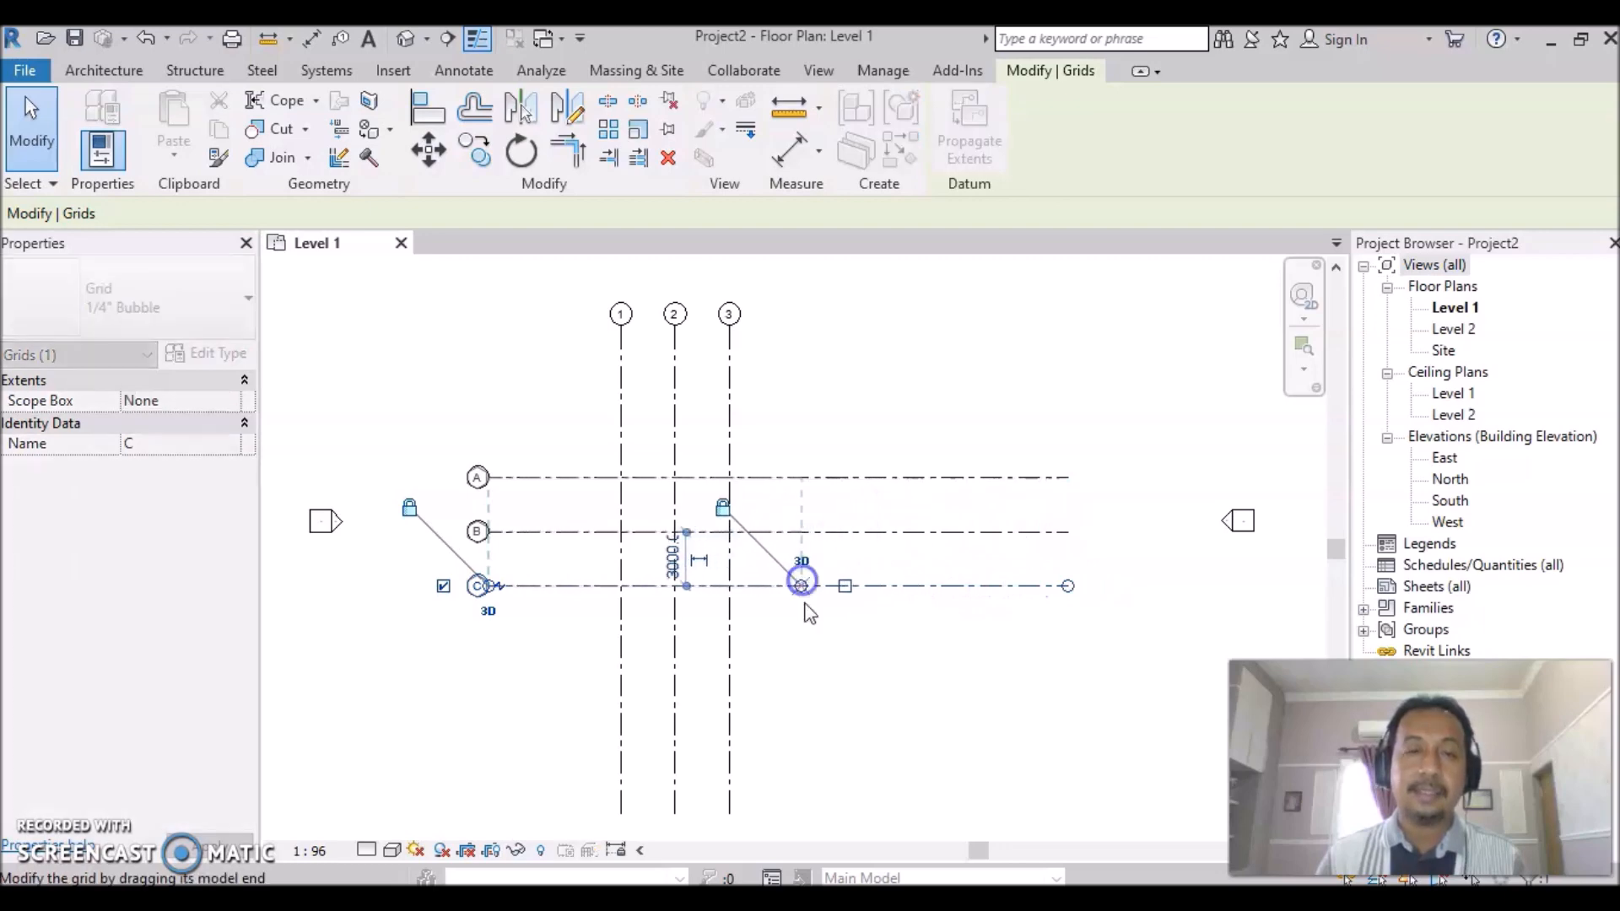
# Shorten the aligned vertical grid lines 1–3 at both ends so they extend only slightly beyond horizontal grid lines A and C.
pyautogui.click(920, 710)
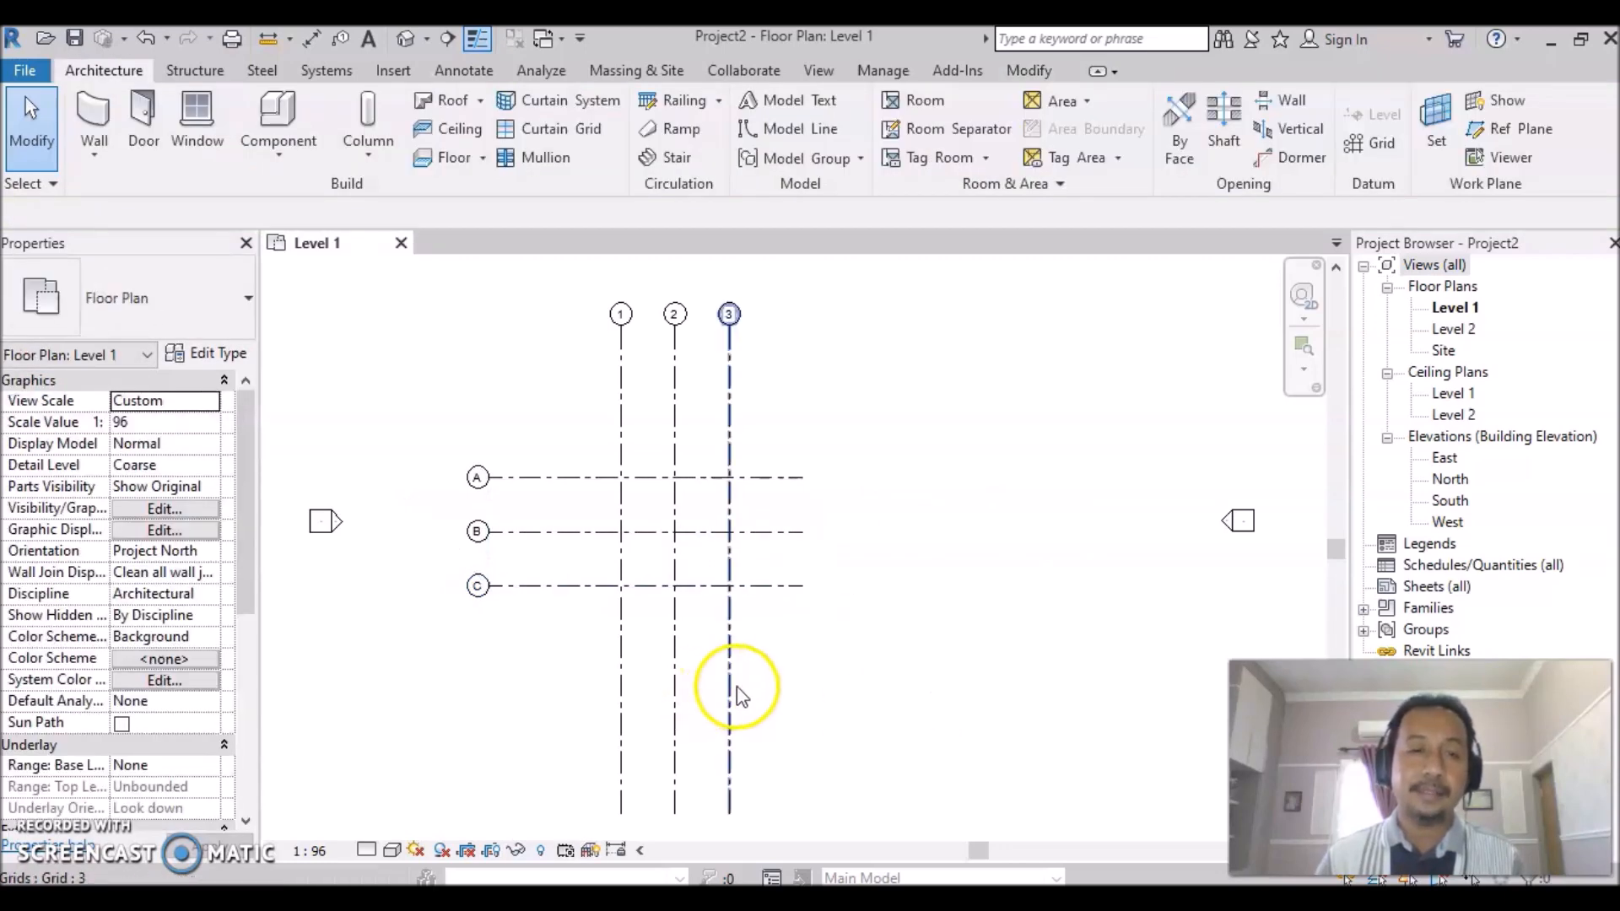
pyautogui.click(730, 687)
pyautogui.moveTo(730, 814); pyautogui.dragTo(763, 675)
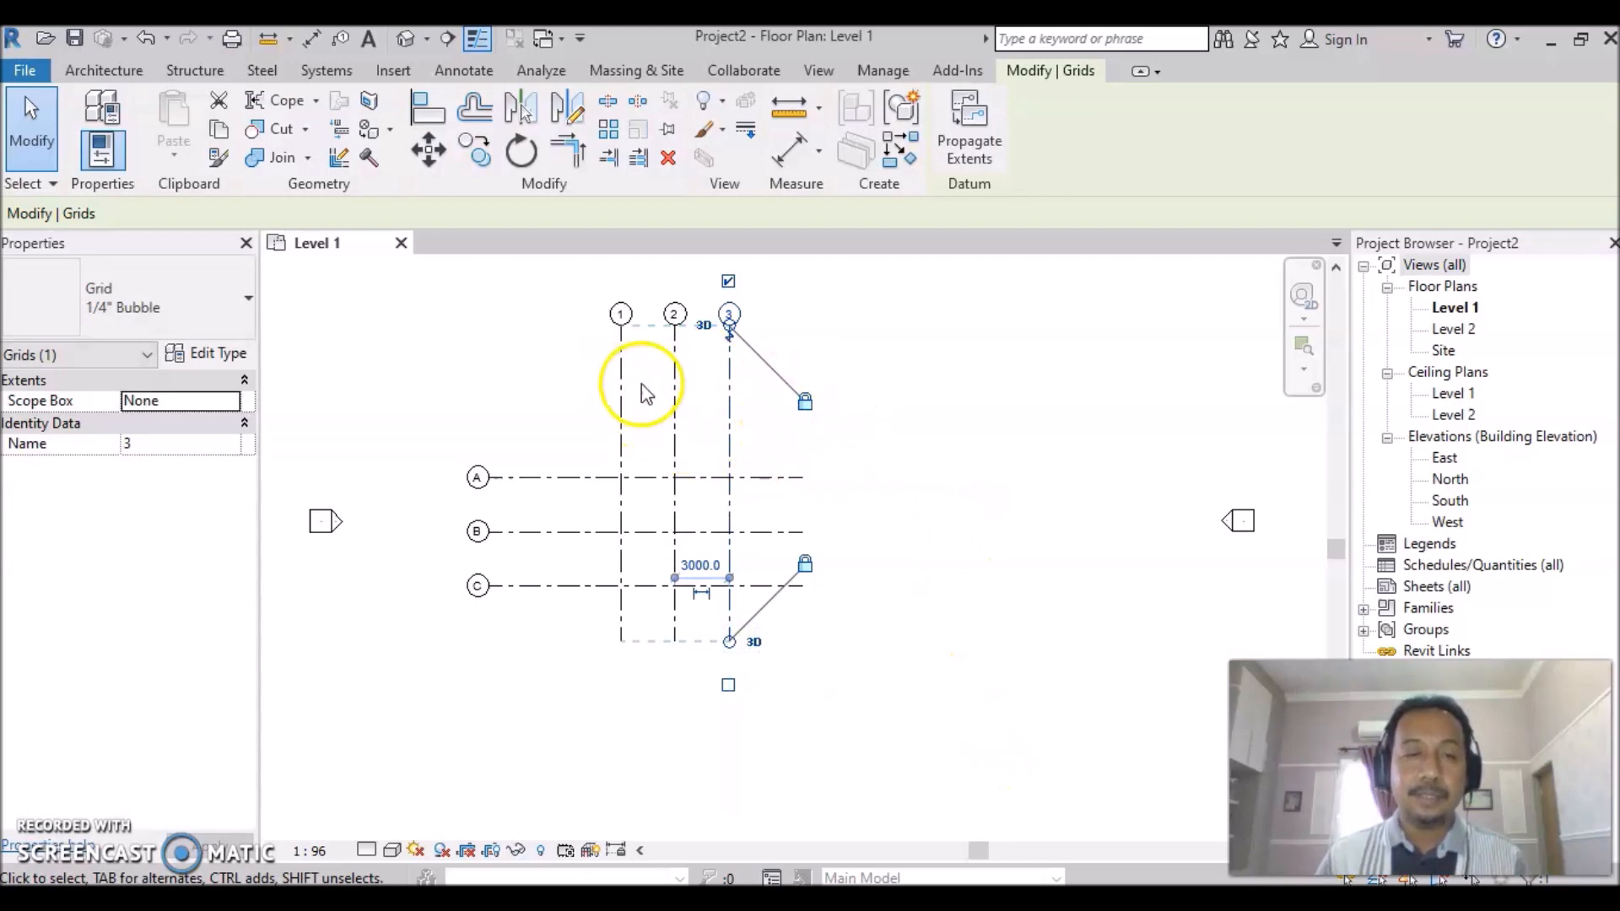
pyautogui.moveTo(731, 327); pyautogui.dragTo(729, 384)
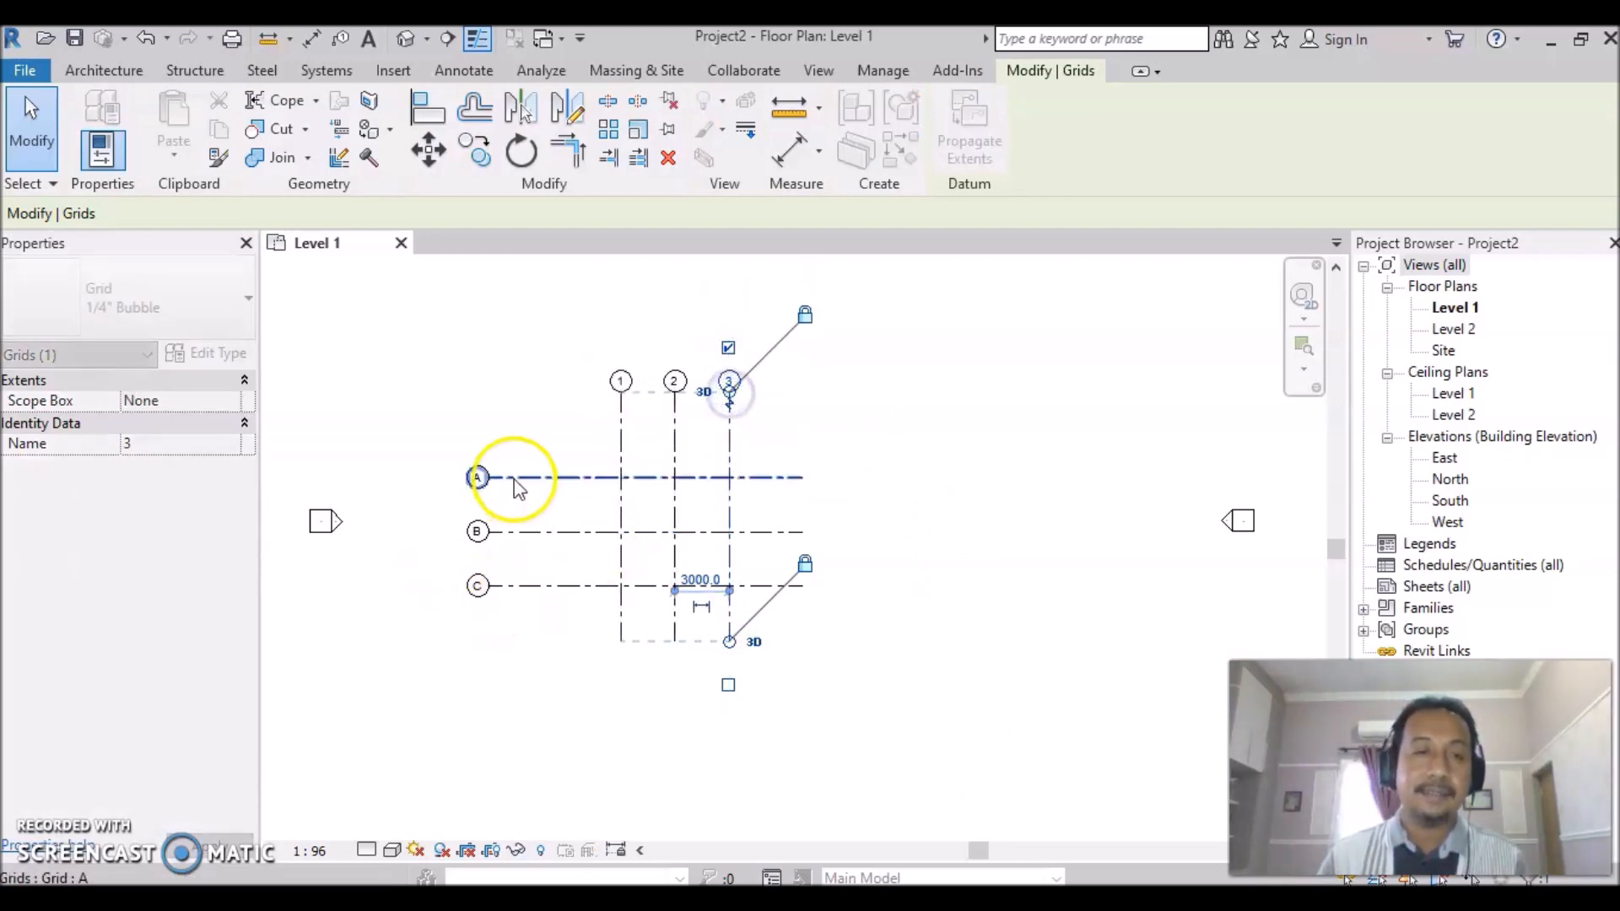
# Shorten the aligned horizontal grid lines A–C at their bubble ends, bringing the bubbles closer to vertical grid line 1.
pyautogui.click(528, 479)
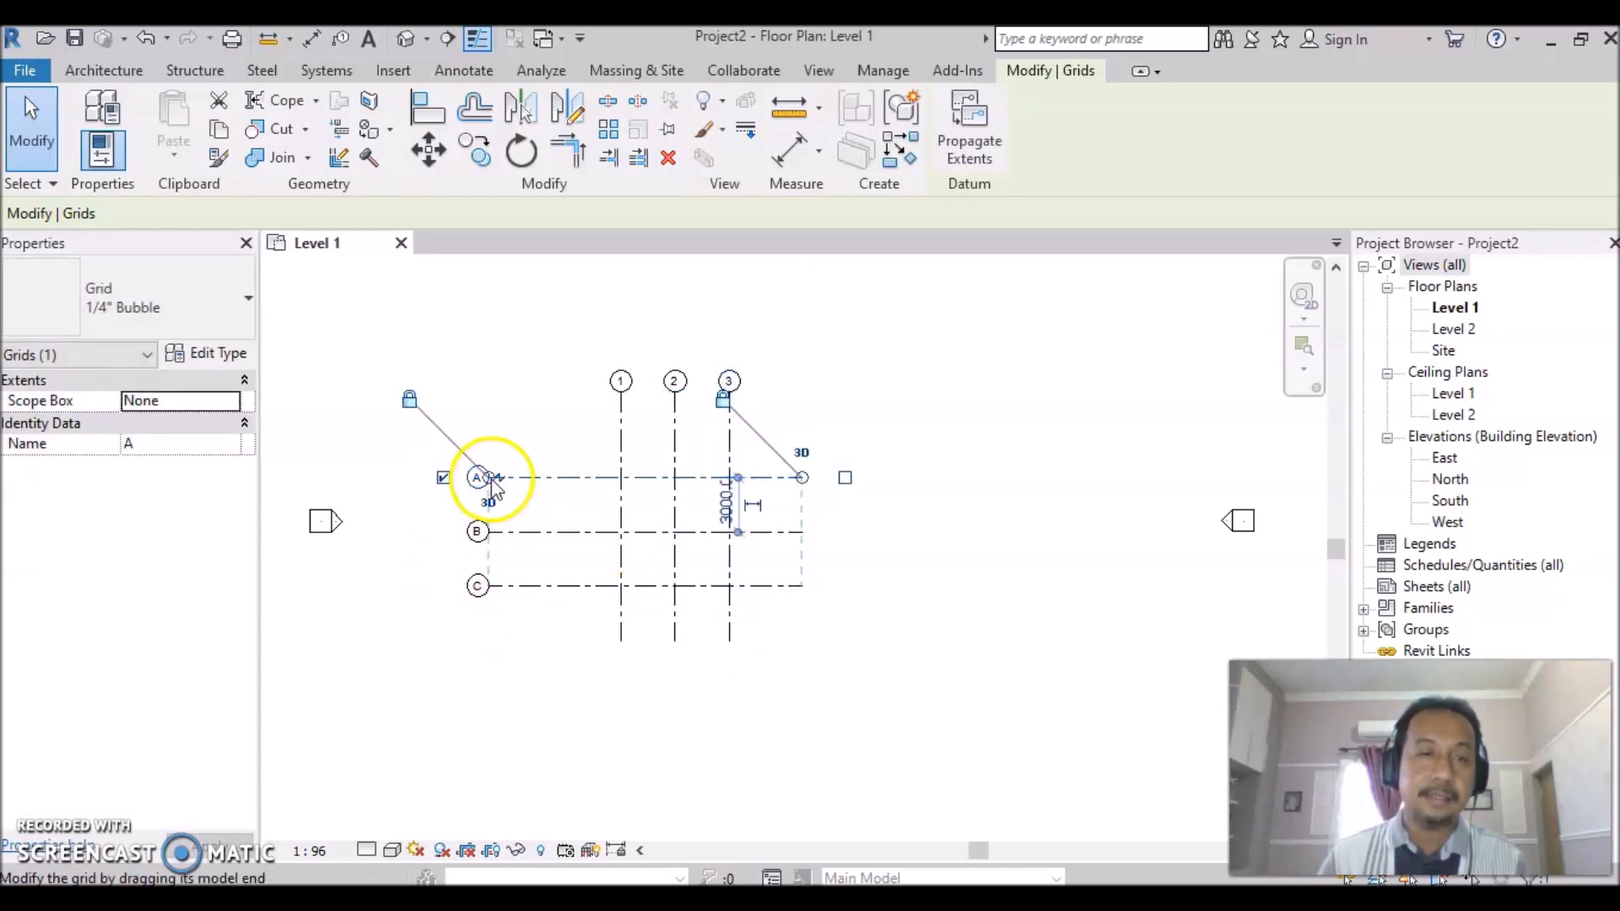
pyautogui.moveTo(491, 477); pyautogui.dragTo(545, 478)
pyautogui.click(960, 639)
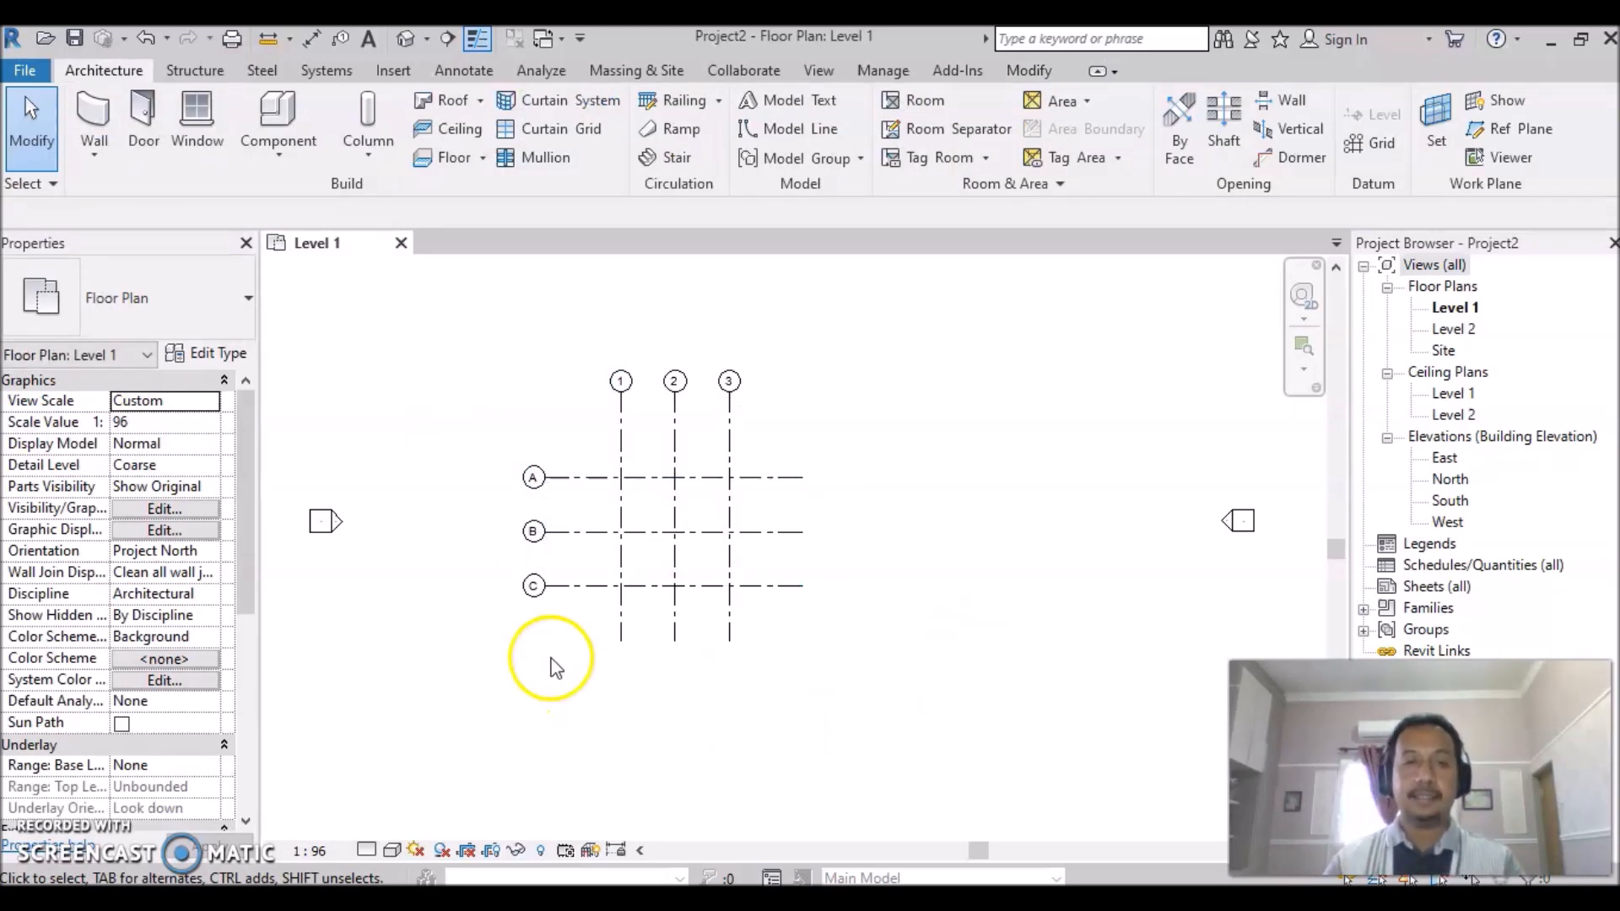
# Select all six grid lines and pin them in place.
pyautogui.scroll(1, 512, 629)
pyautogui.scroll(1, 513, 629)
pyautogui.moveTo(616, 543); pyautogui.dragTo(719, 619, button='middle')
pyautogui.scroll(1, 1018, 709)
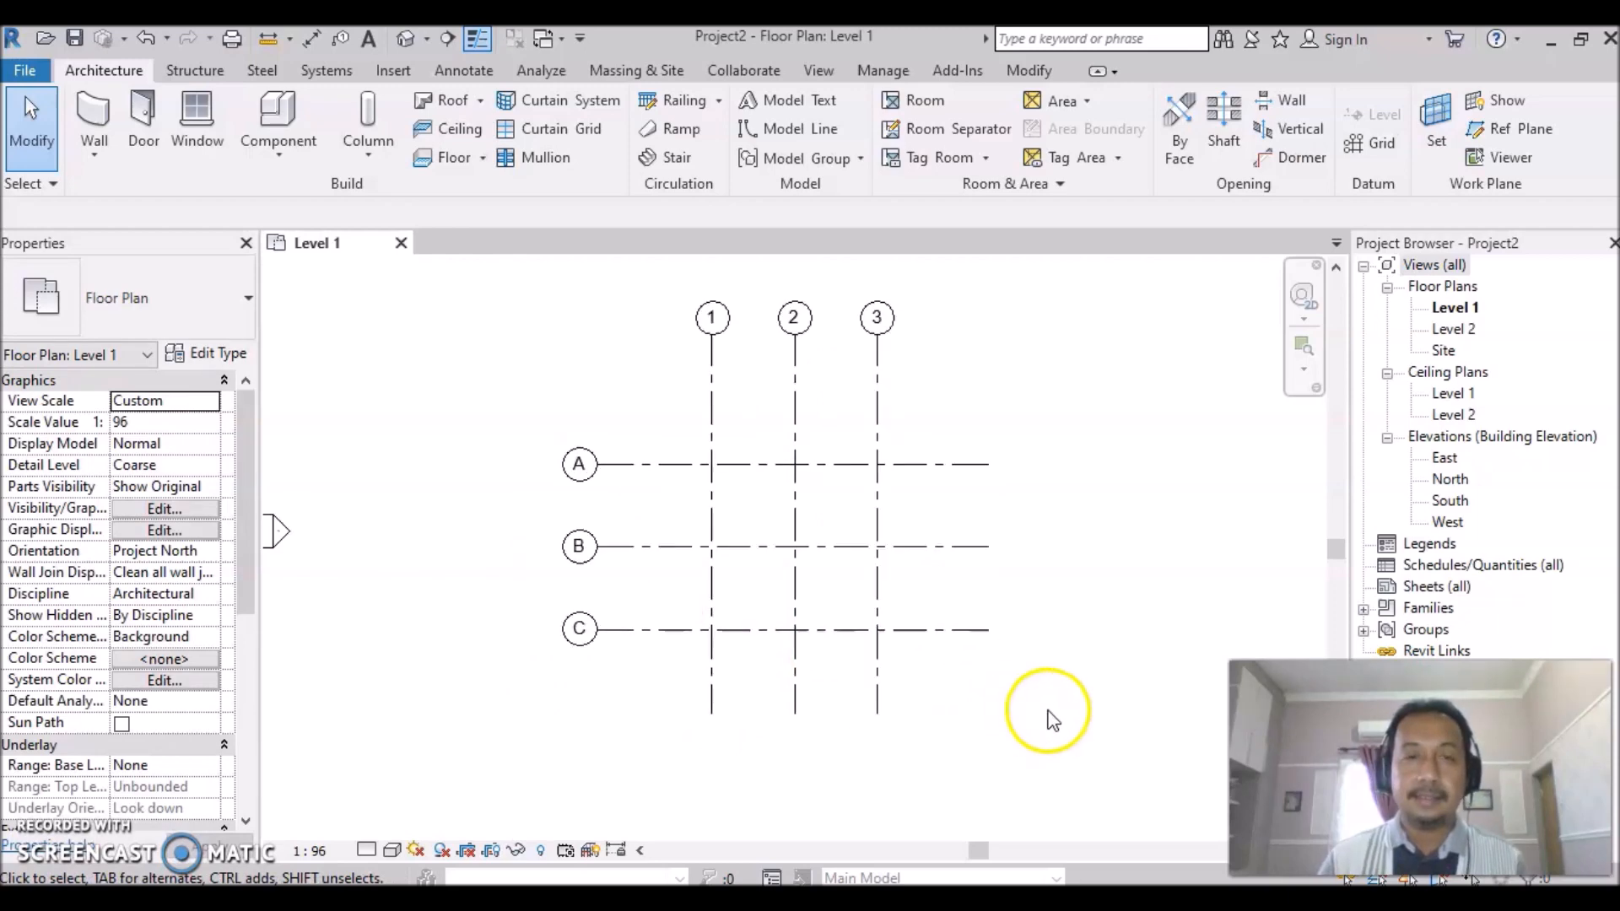
pyautogui.moveTo(1066, 726); pyautogui.dragTo(1063, 731, button='middle')
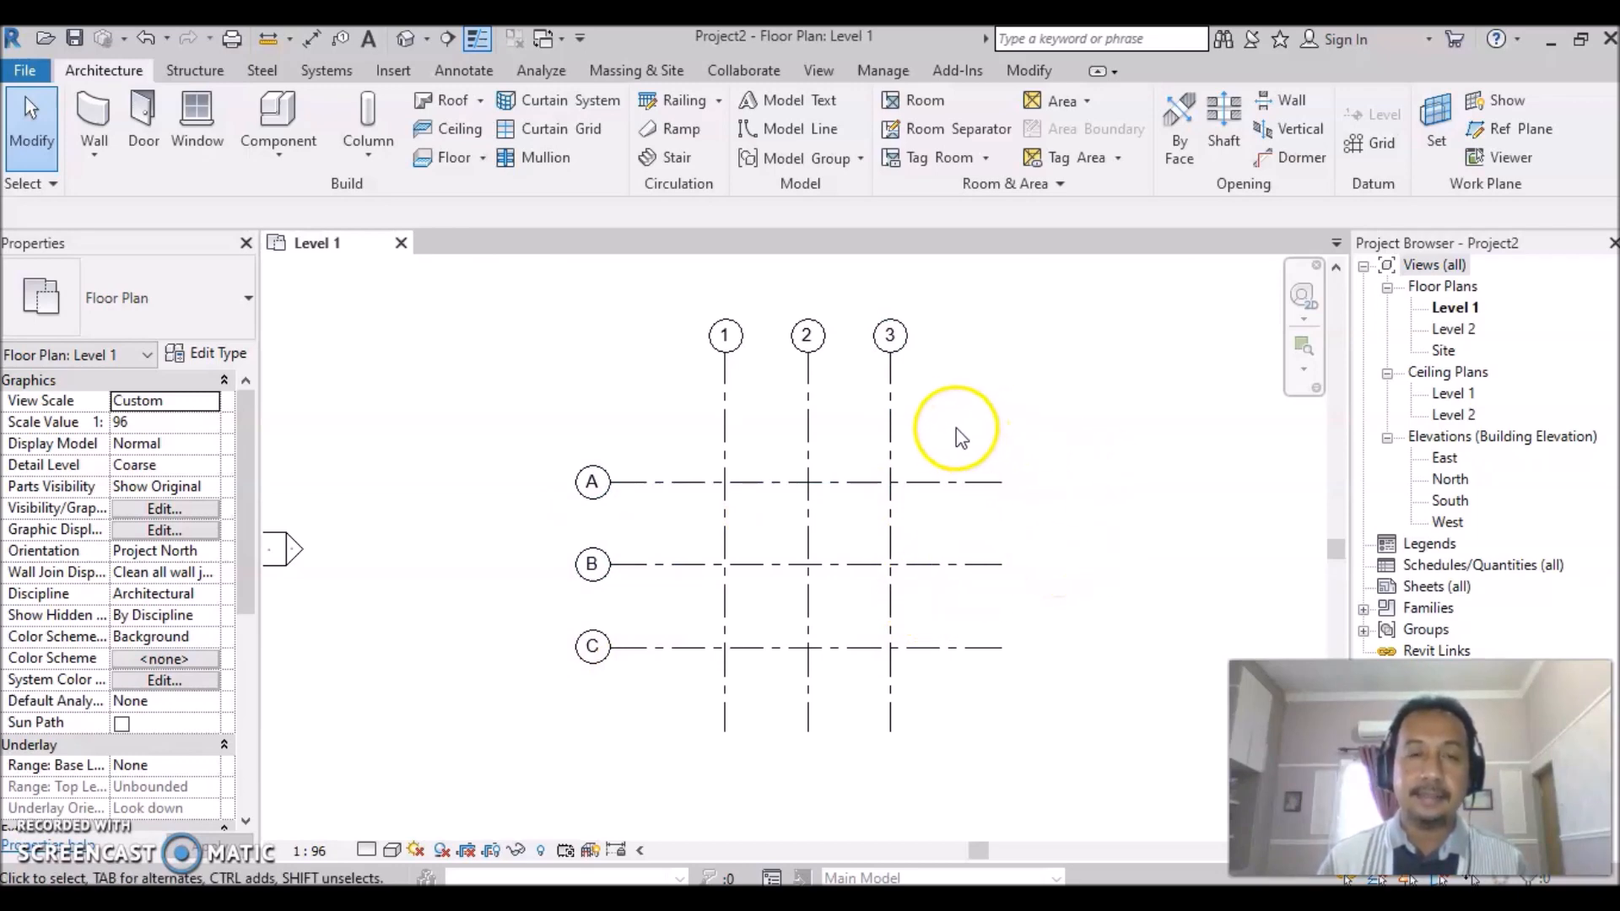
pyautogui.moveTo(960, 434); pyautogui.dragTo(656, 697)
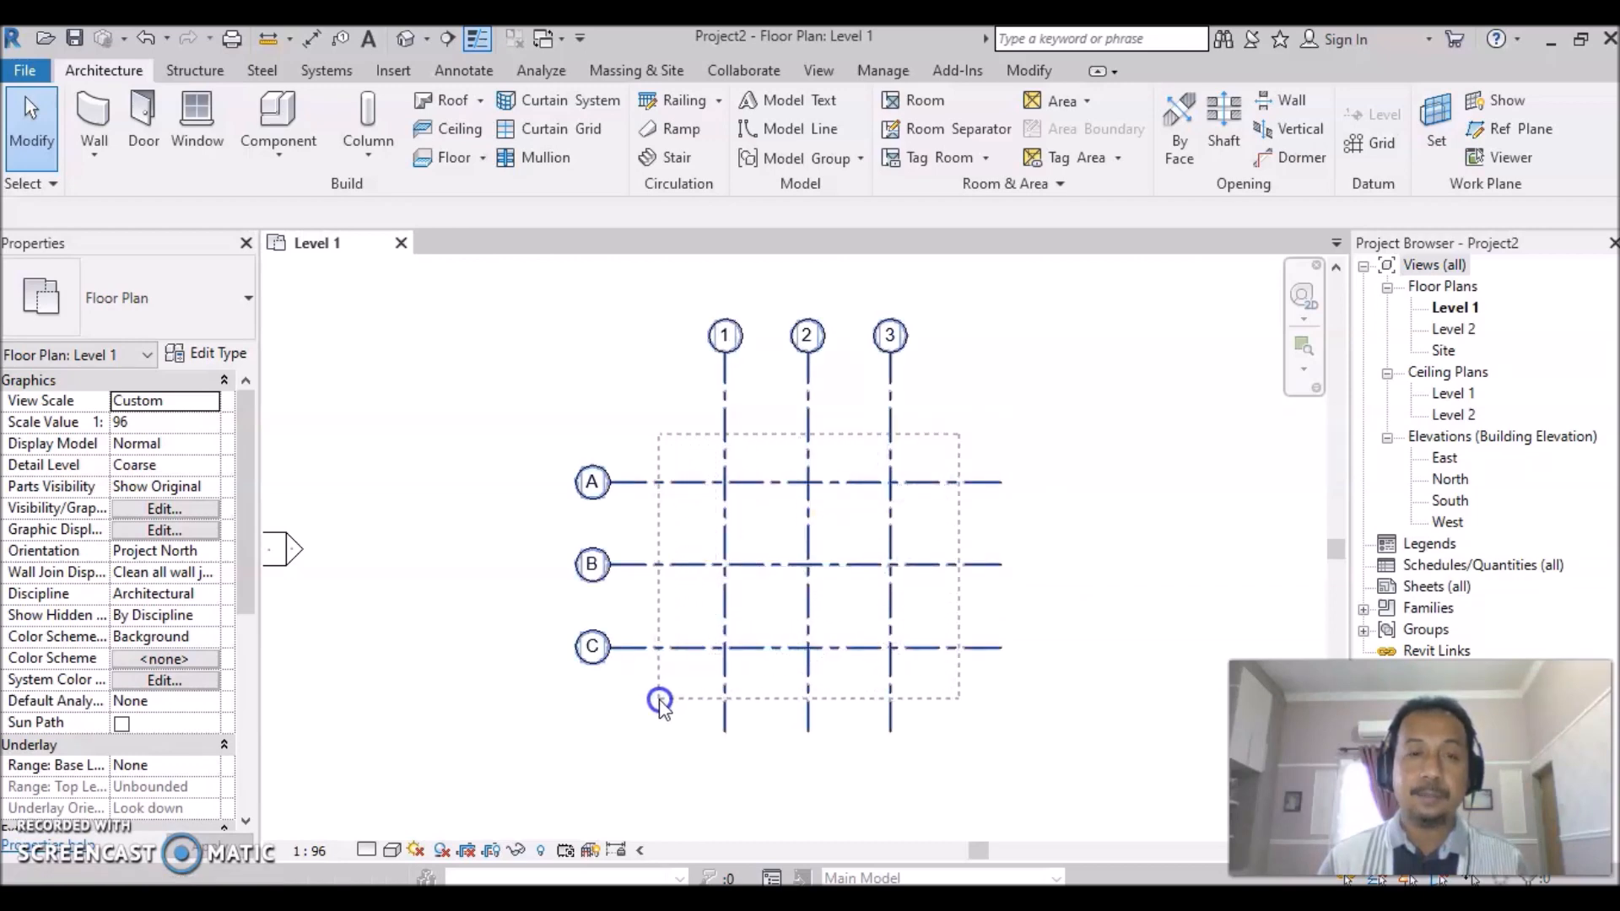
pyautogui.moveTo(660, 699); pyautogui.dragTo(660, 698)
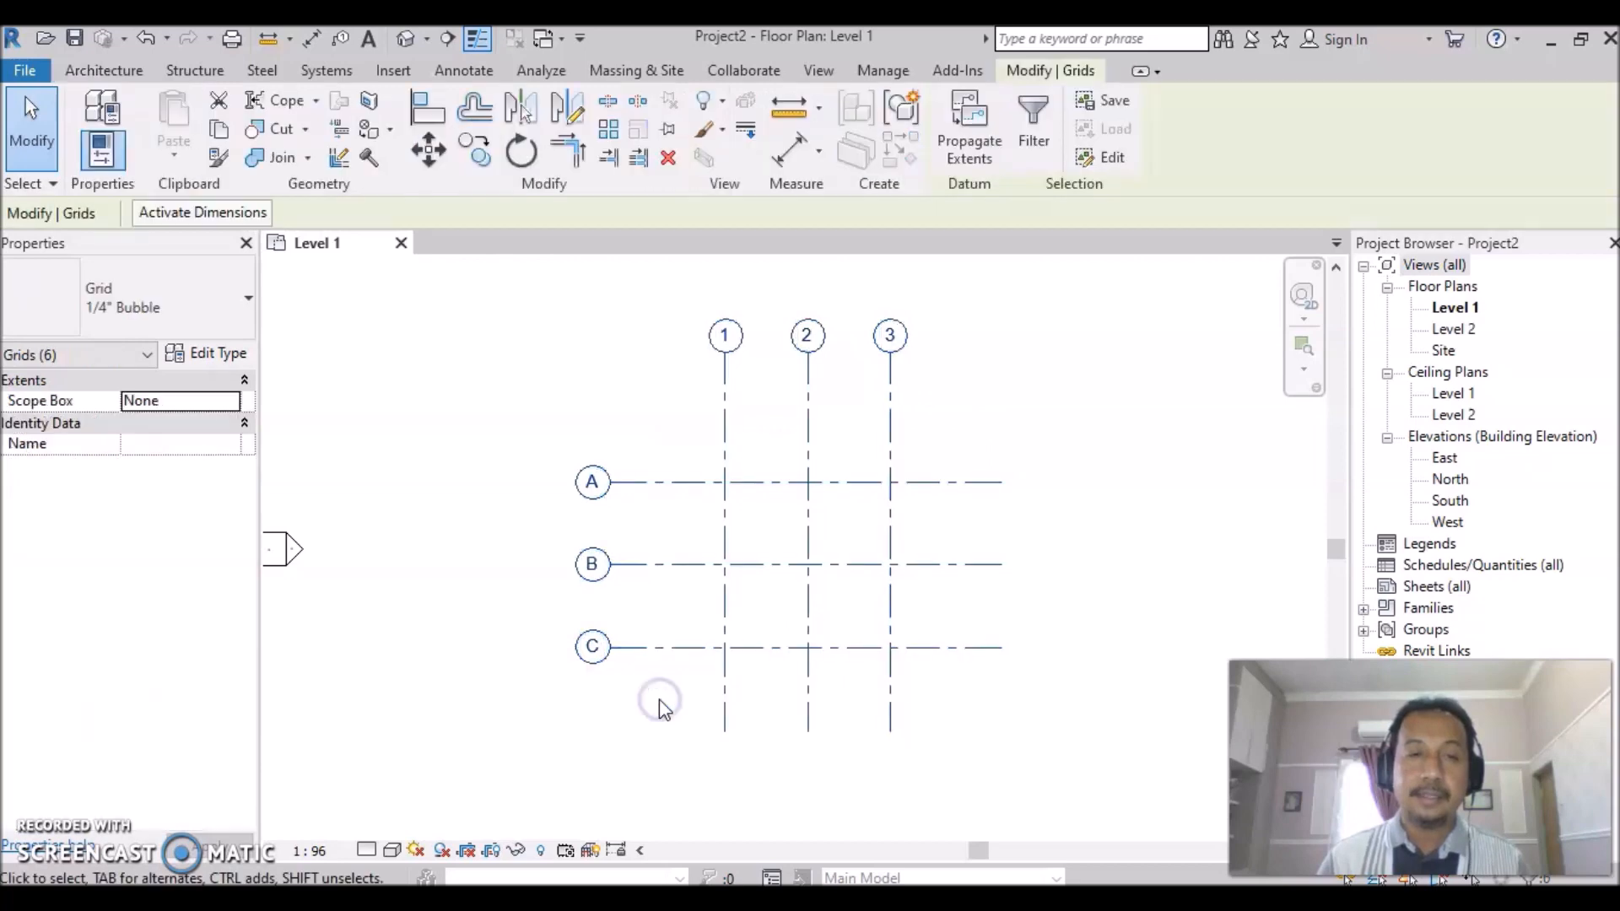
pyautogui.click(668, 131)
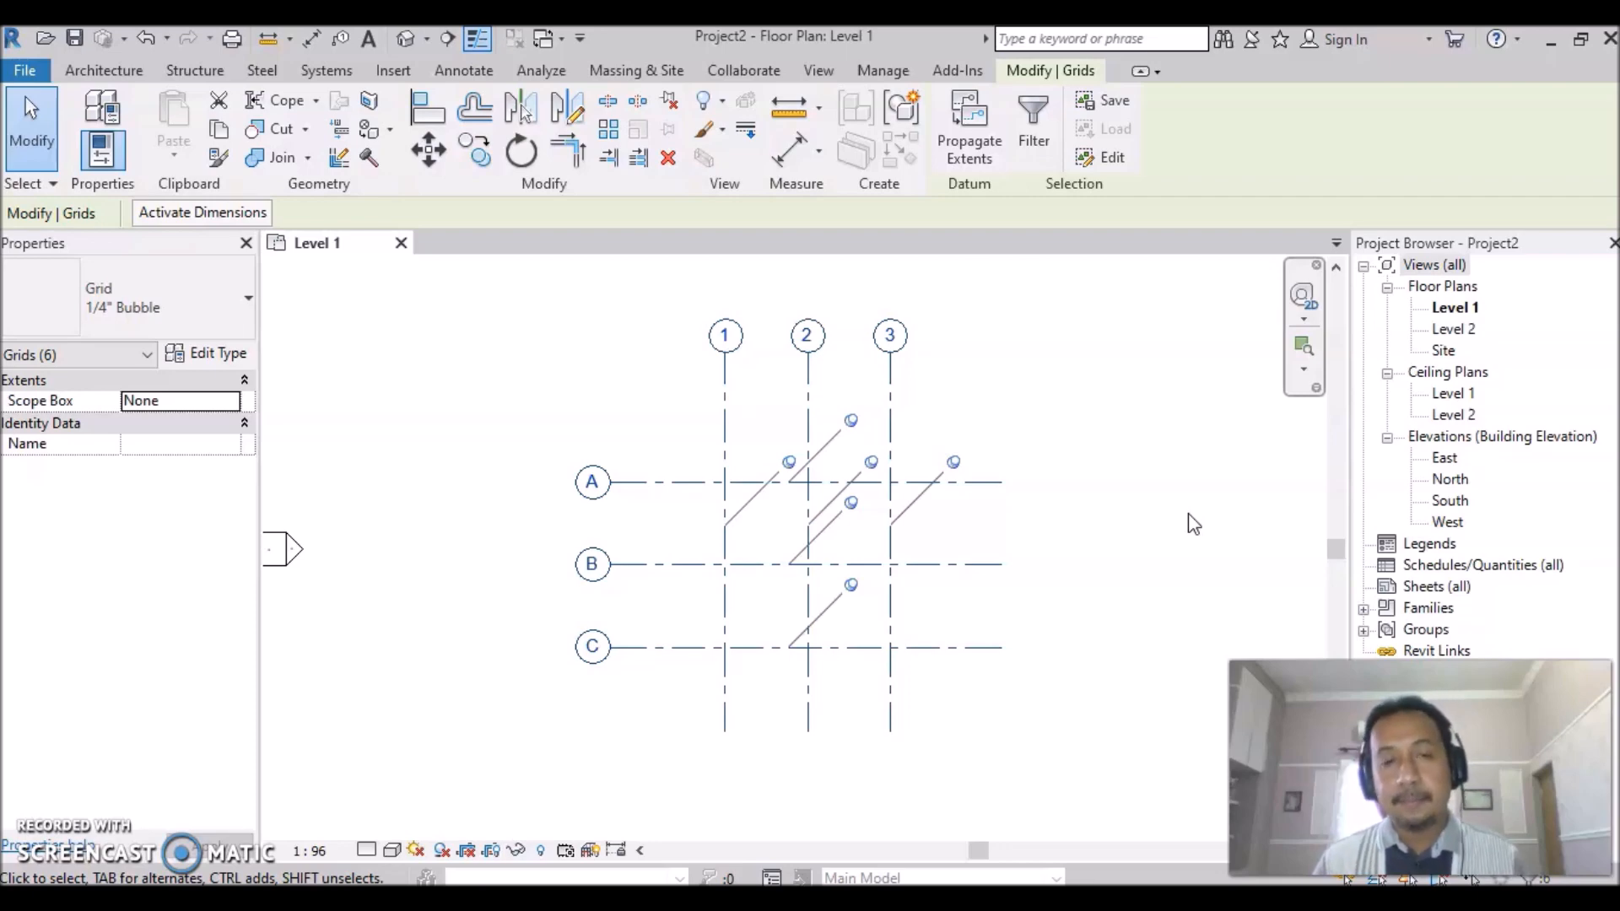
pyautogui.click(1095, 543)
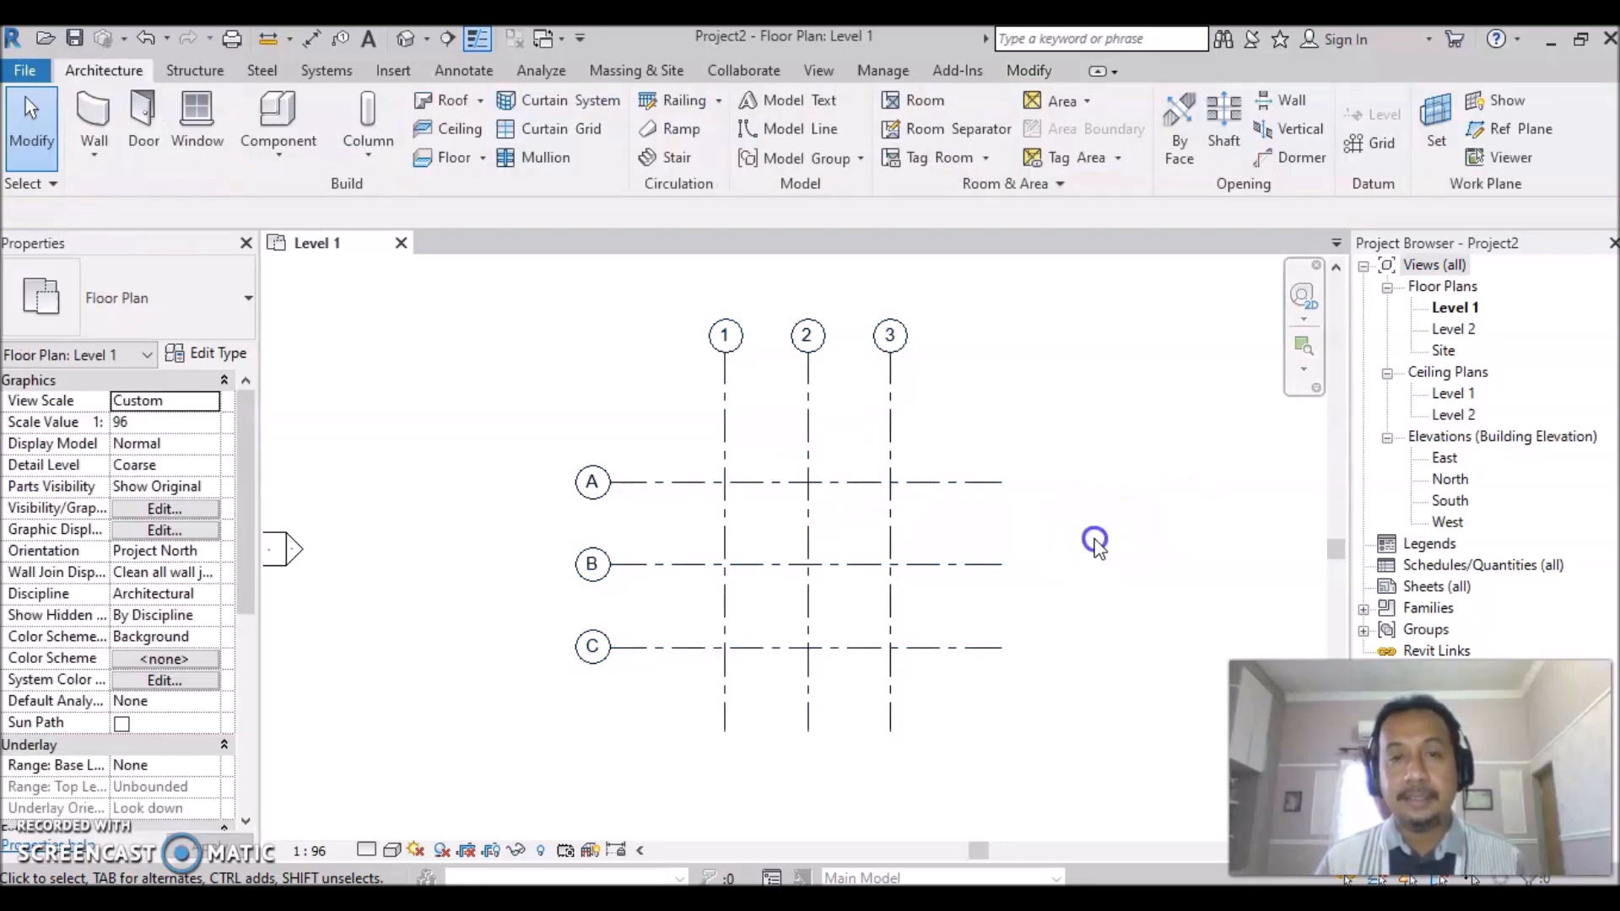
# Try to move the pinned vertical grid line 3 away from its position.
pyautogui.click(890, 549)
pyautogui.moveTo(890, 553); pyautogui.dragTo(936, 518)
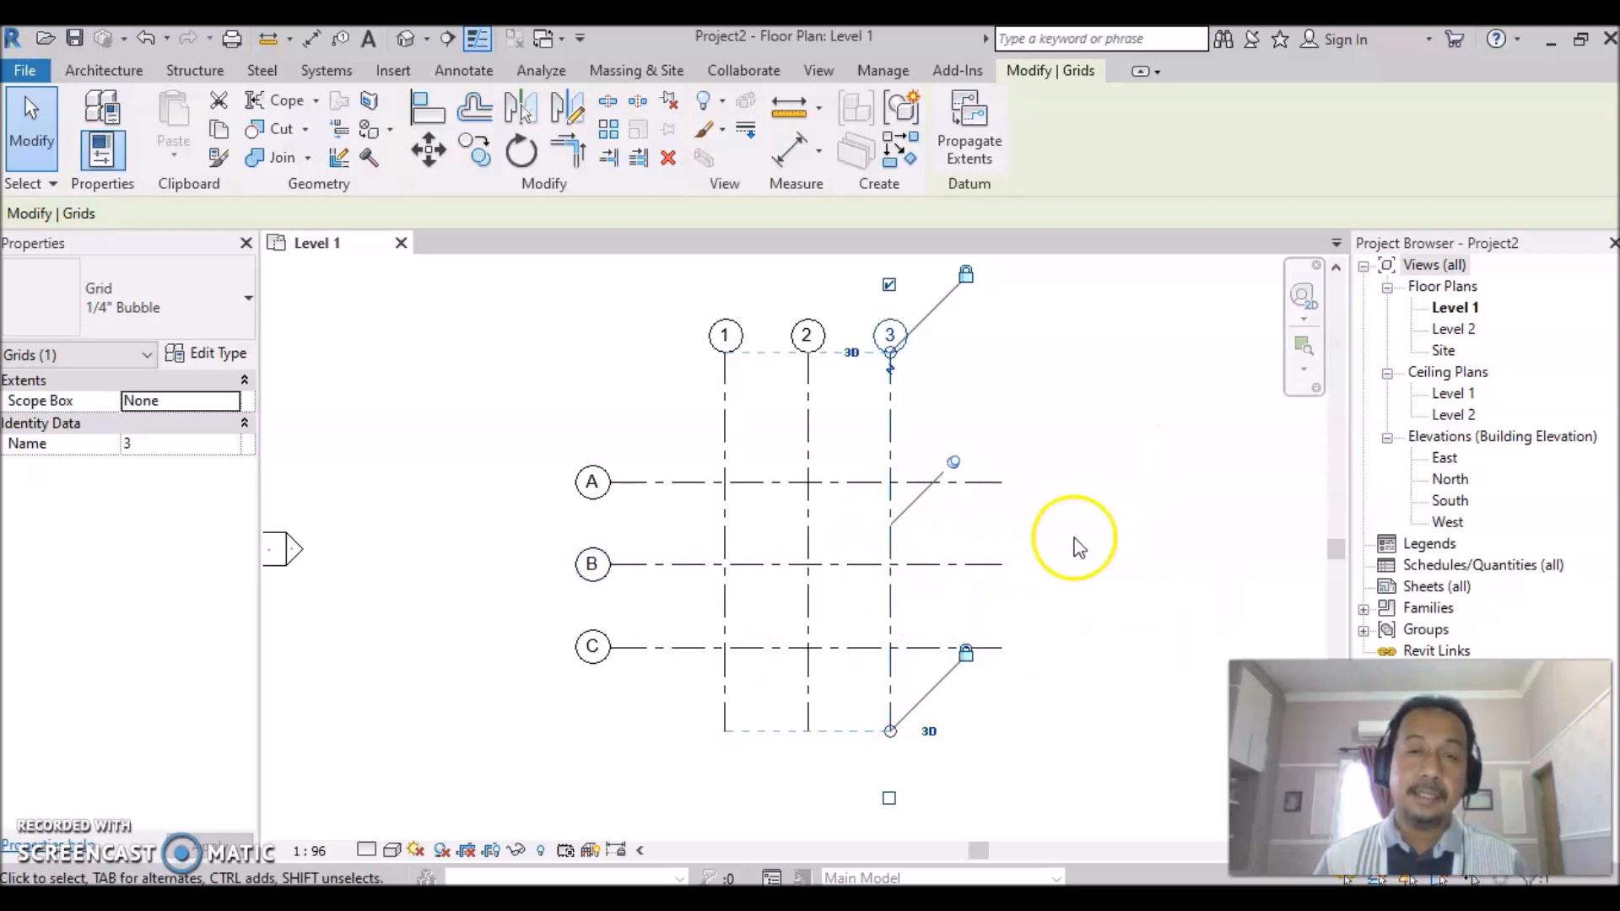
pyautogui.click(1017, 530)
# Select all six grid lines and unpin them.
pyautogui.moveTo(1052, 416); pyautogui.dragTo(662, 706)
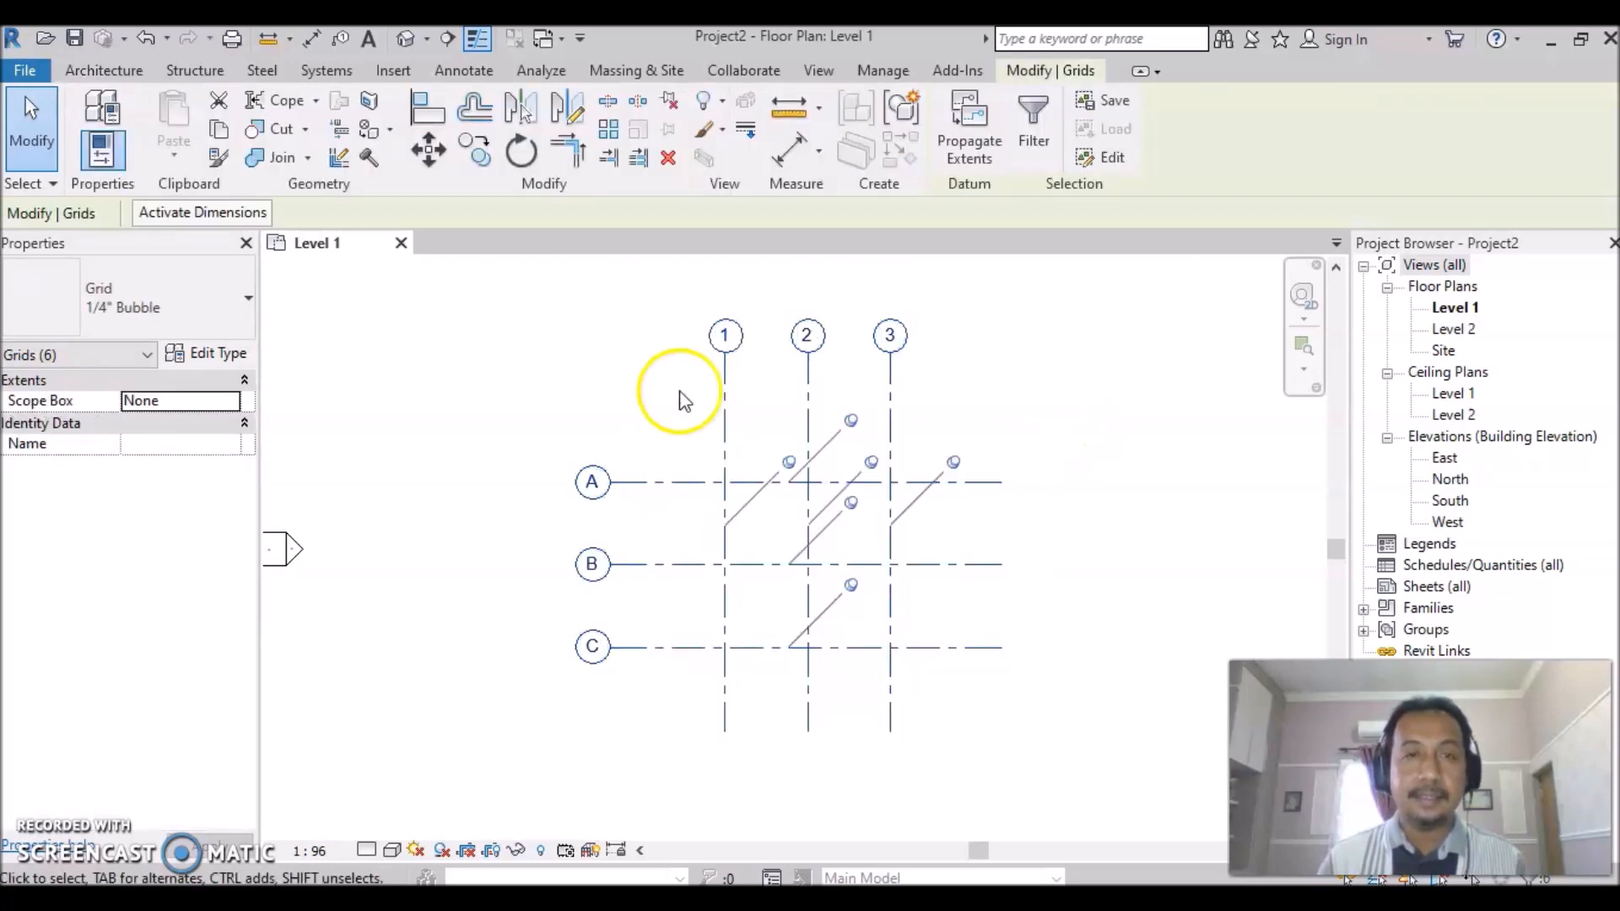
pyautogui.click(671, 103)
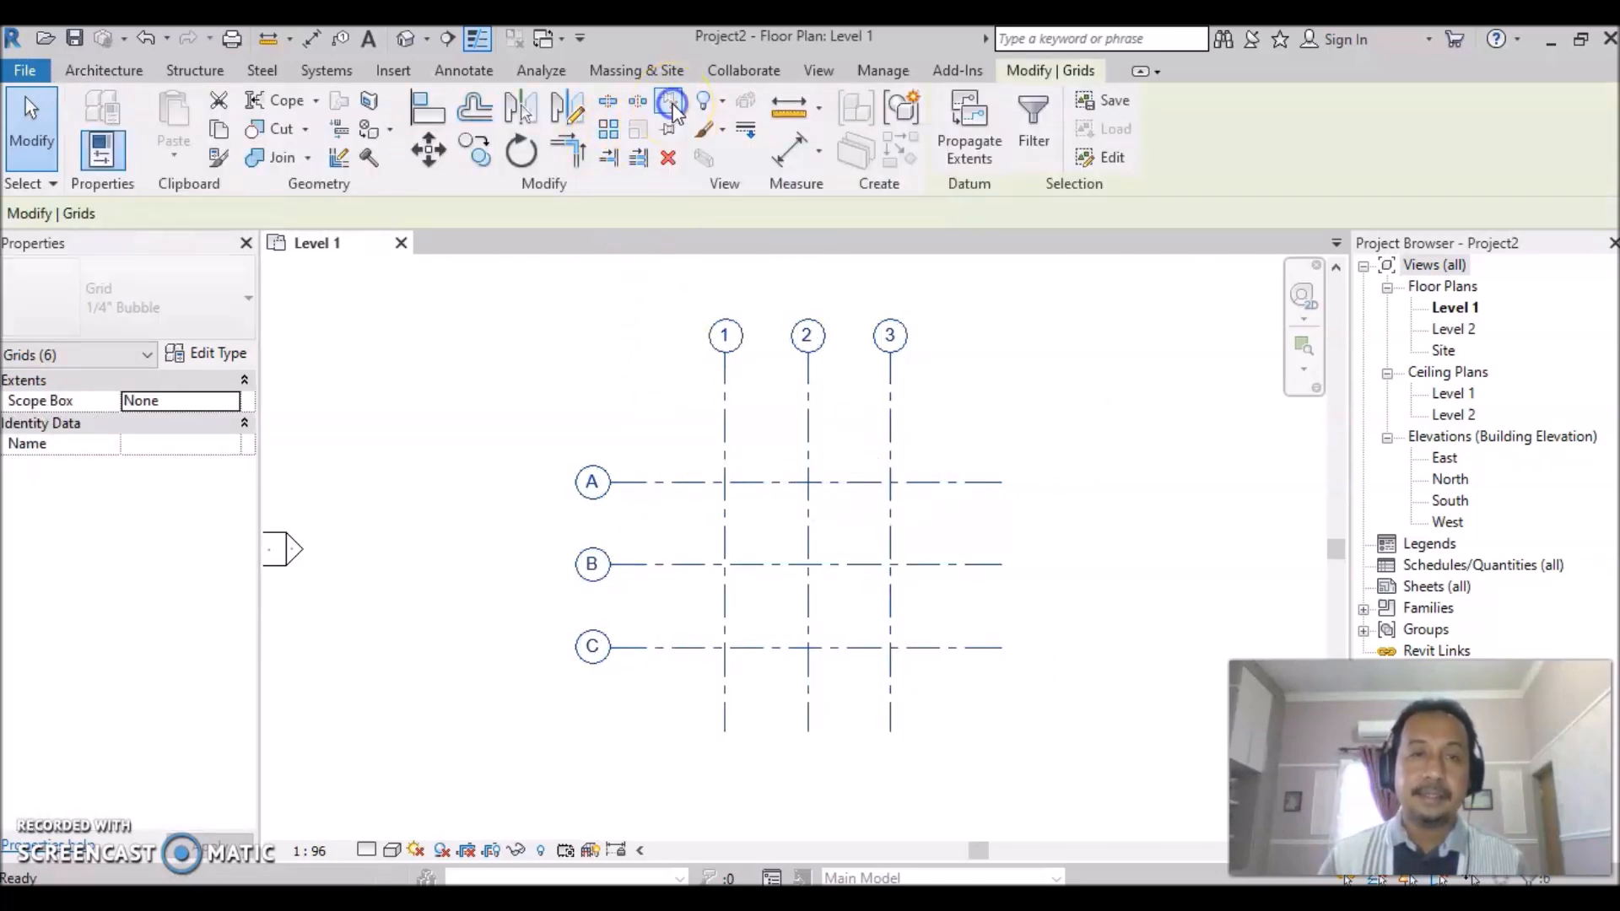
pyautogui.click(985, 511)
# Shorten the aligned horizontal grid lines A–C very slightly at their bubble-free ends beyond grid line 3.
pyautogui.click(962, 483)
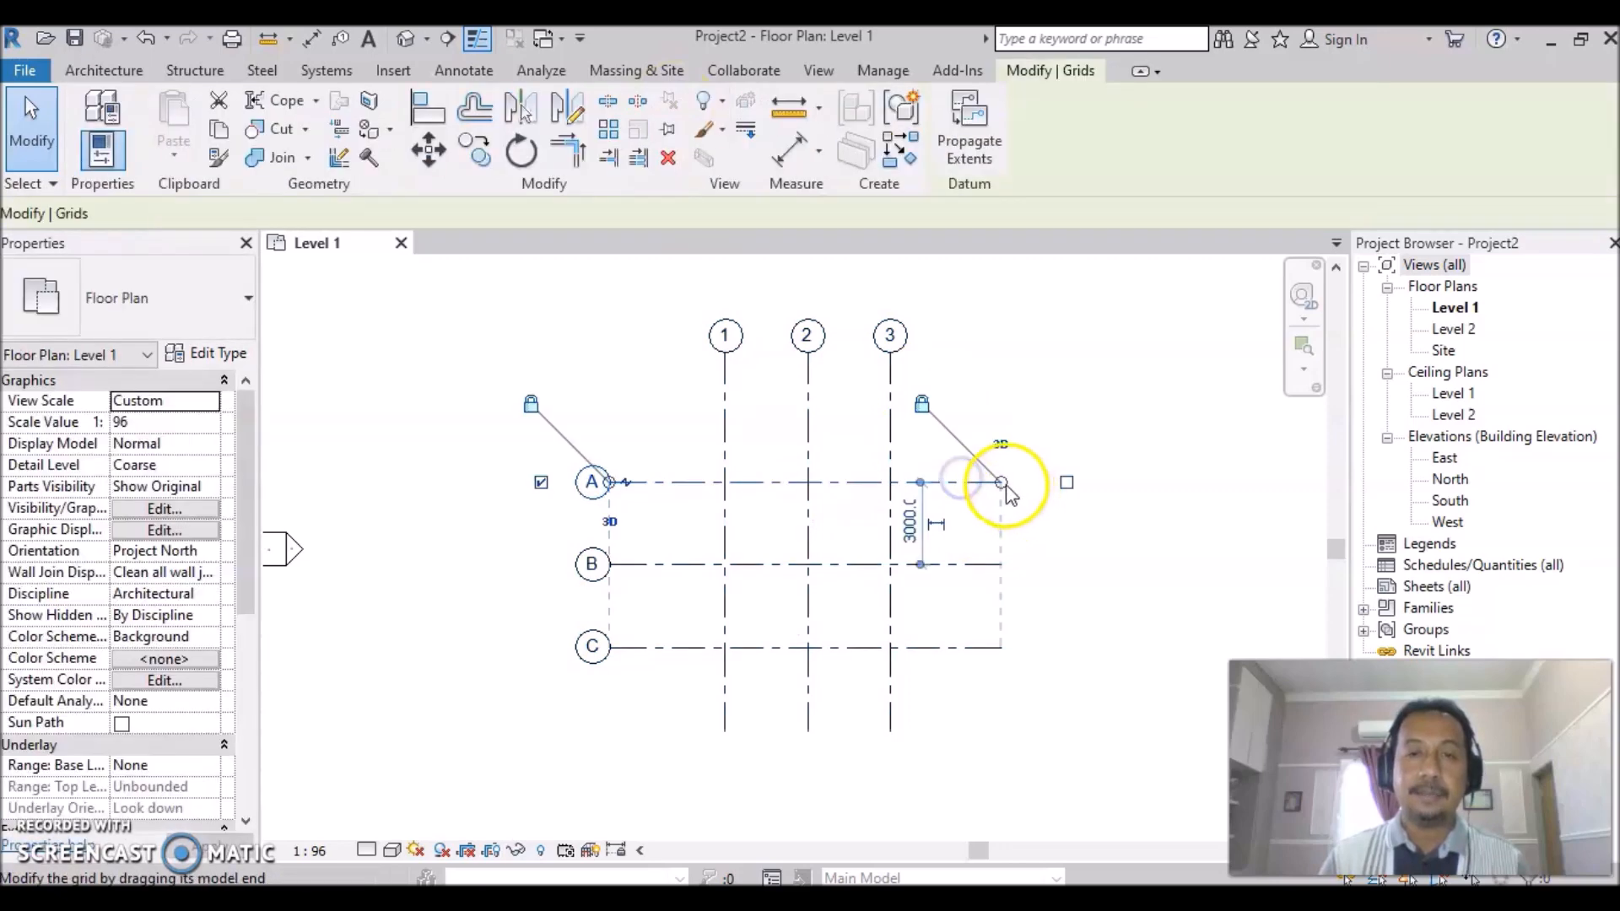
pyautogui.moveTo(1003, 486)
pyautogui.mouseDown()
pyautogui.moveTo(1056, 482)
pyautogui.moveTo(995, 481)
pyautogui.mouseUp()
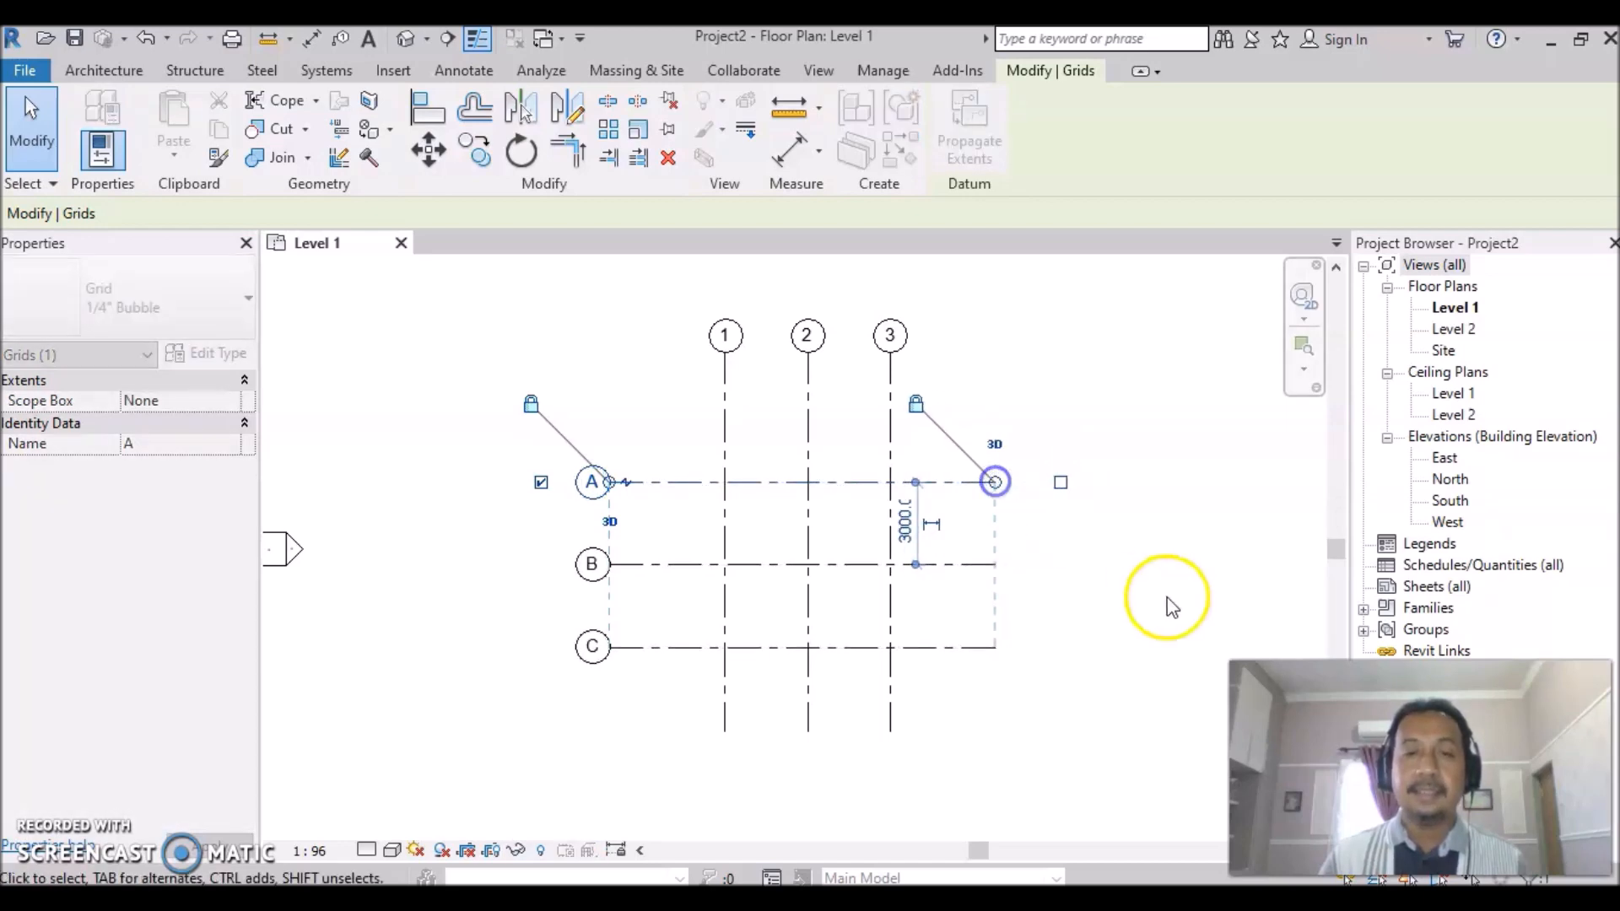
pyautogui.click(1150, 604)
pyautogui.click(1041, 594)
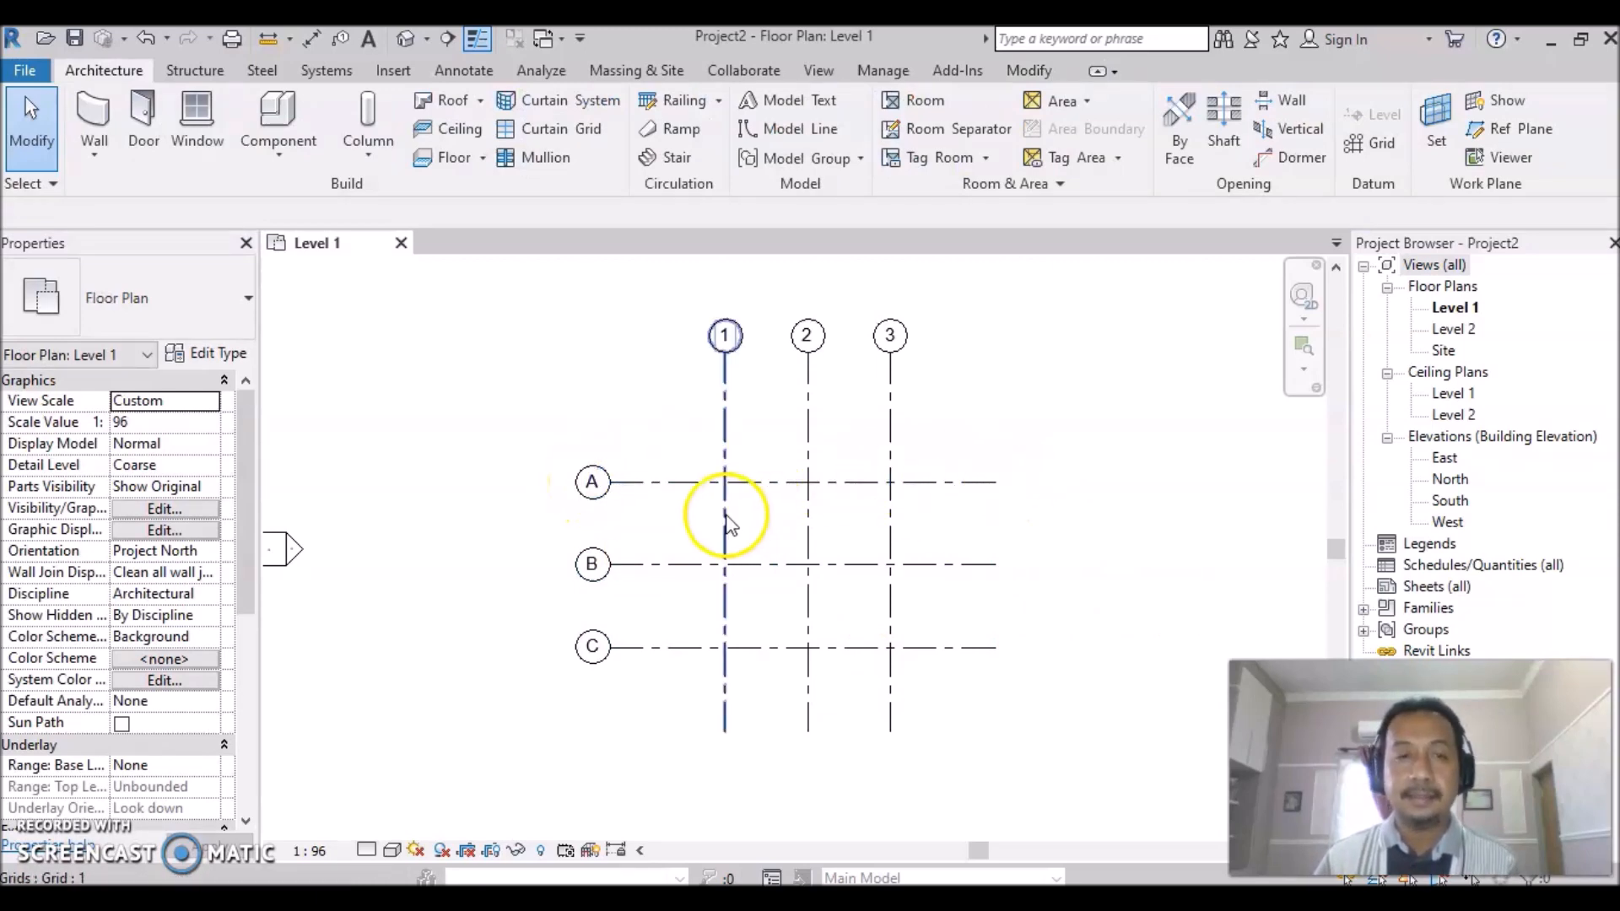
# Hide grid line A's bubble beside grid line 1 and show it at the opposite end beyond grid line 3.
pyautogui.click(676, 486)
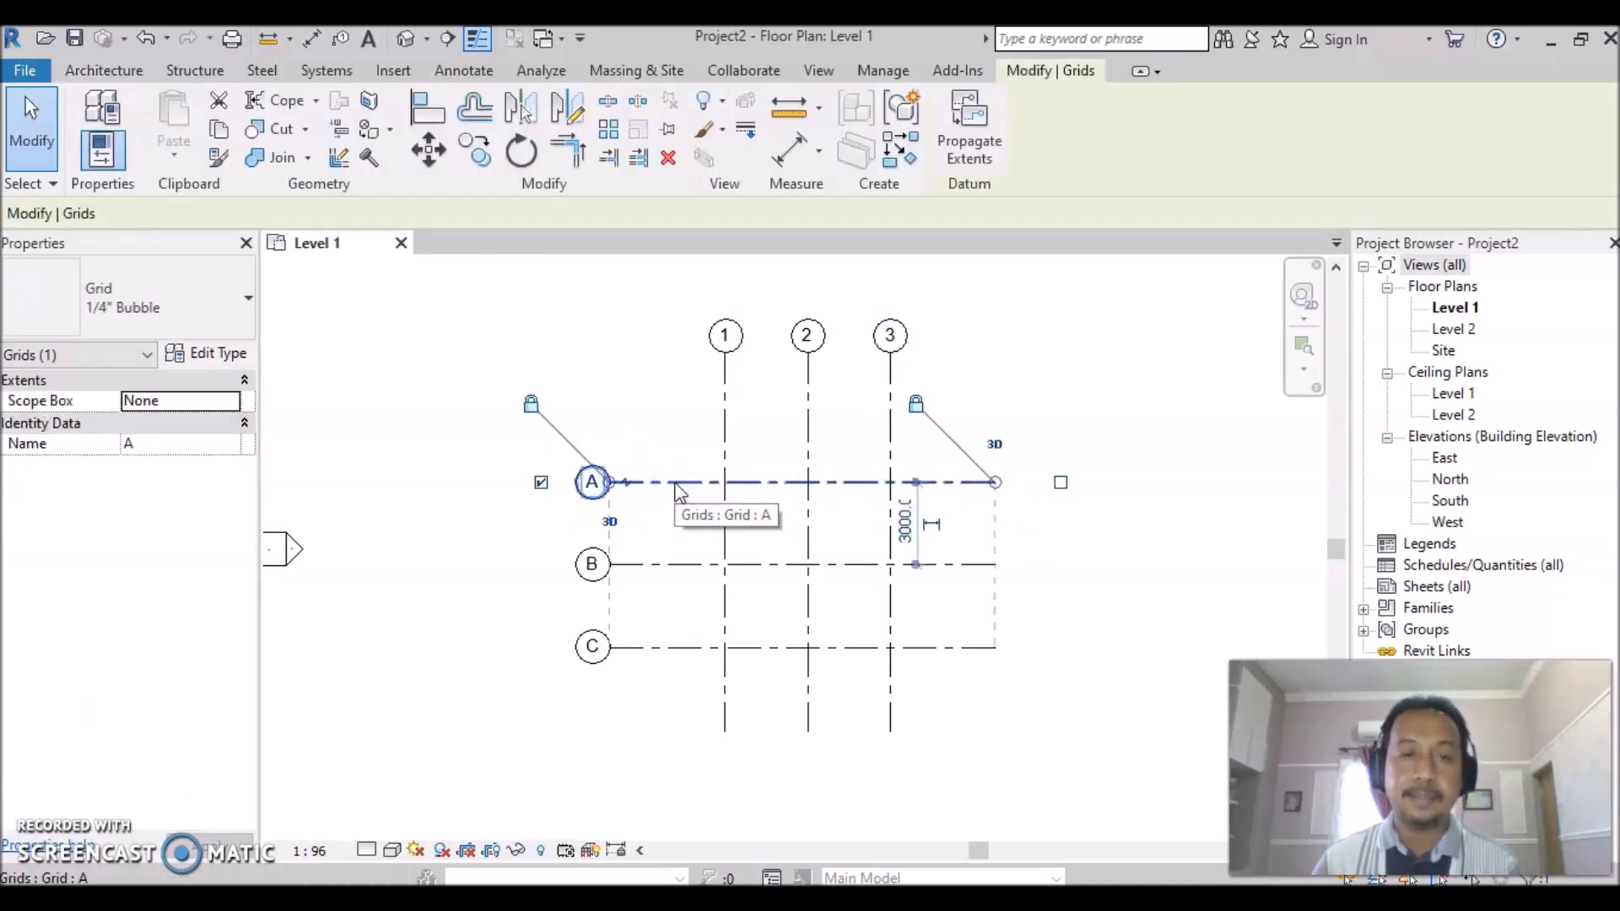
pyautogui.click(541, 484)
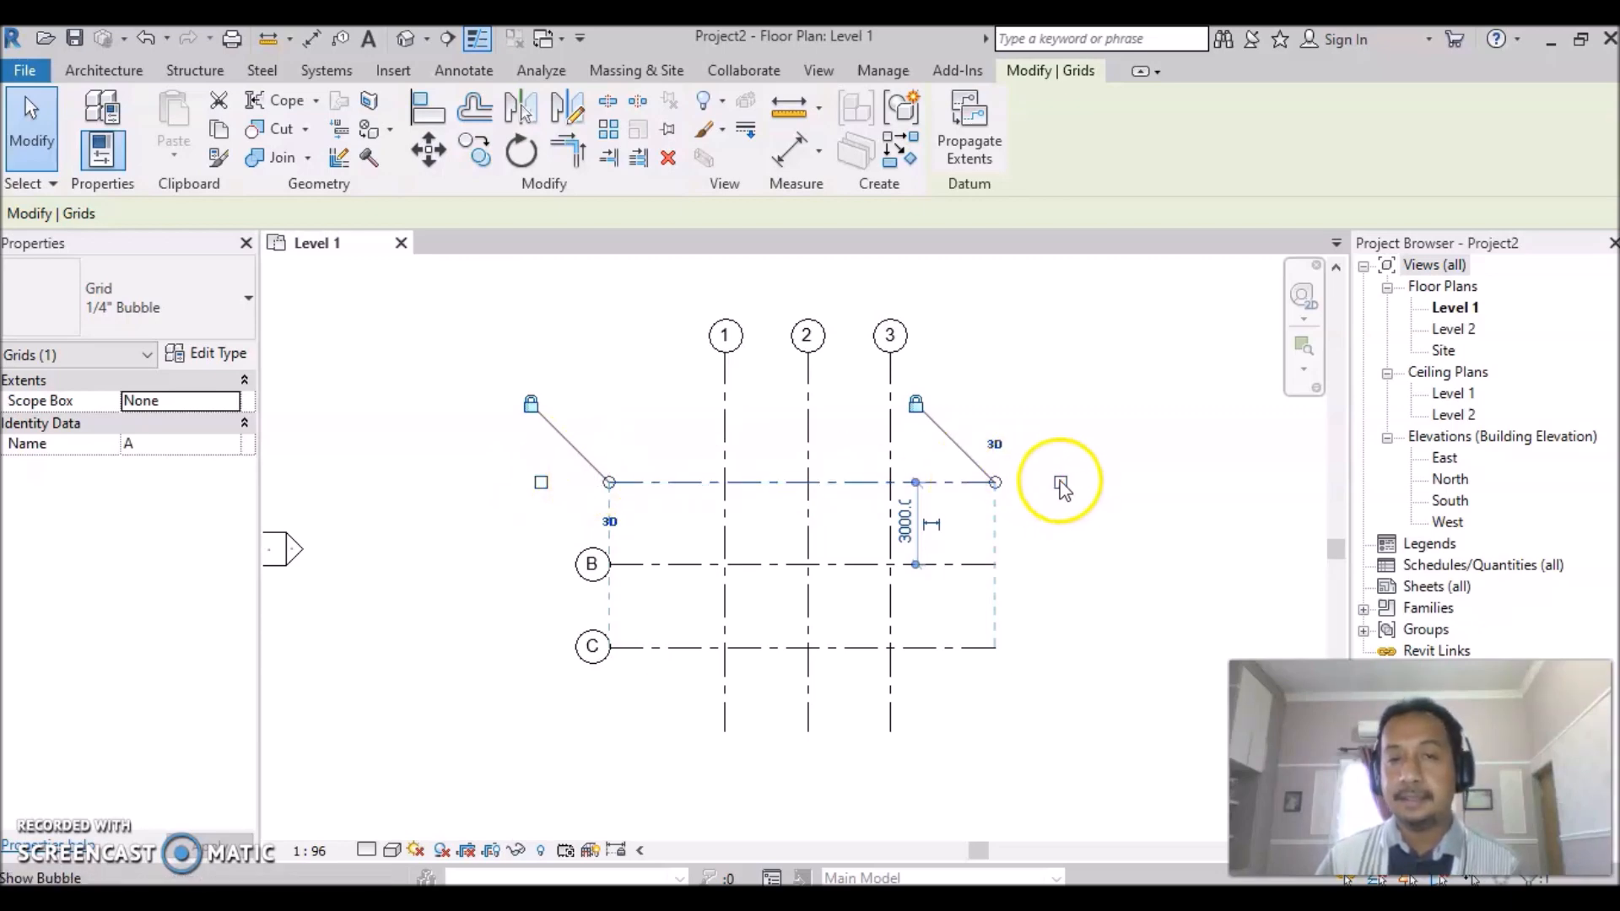
pyautogui.click(1061, 485)
pyautogui.click(1068, 550)
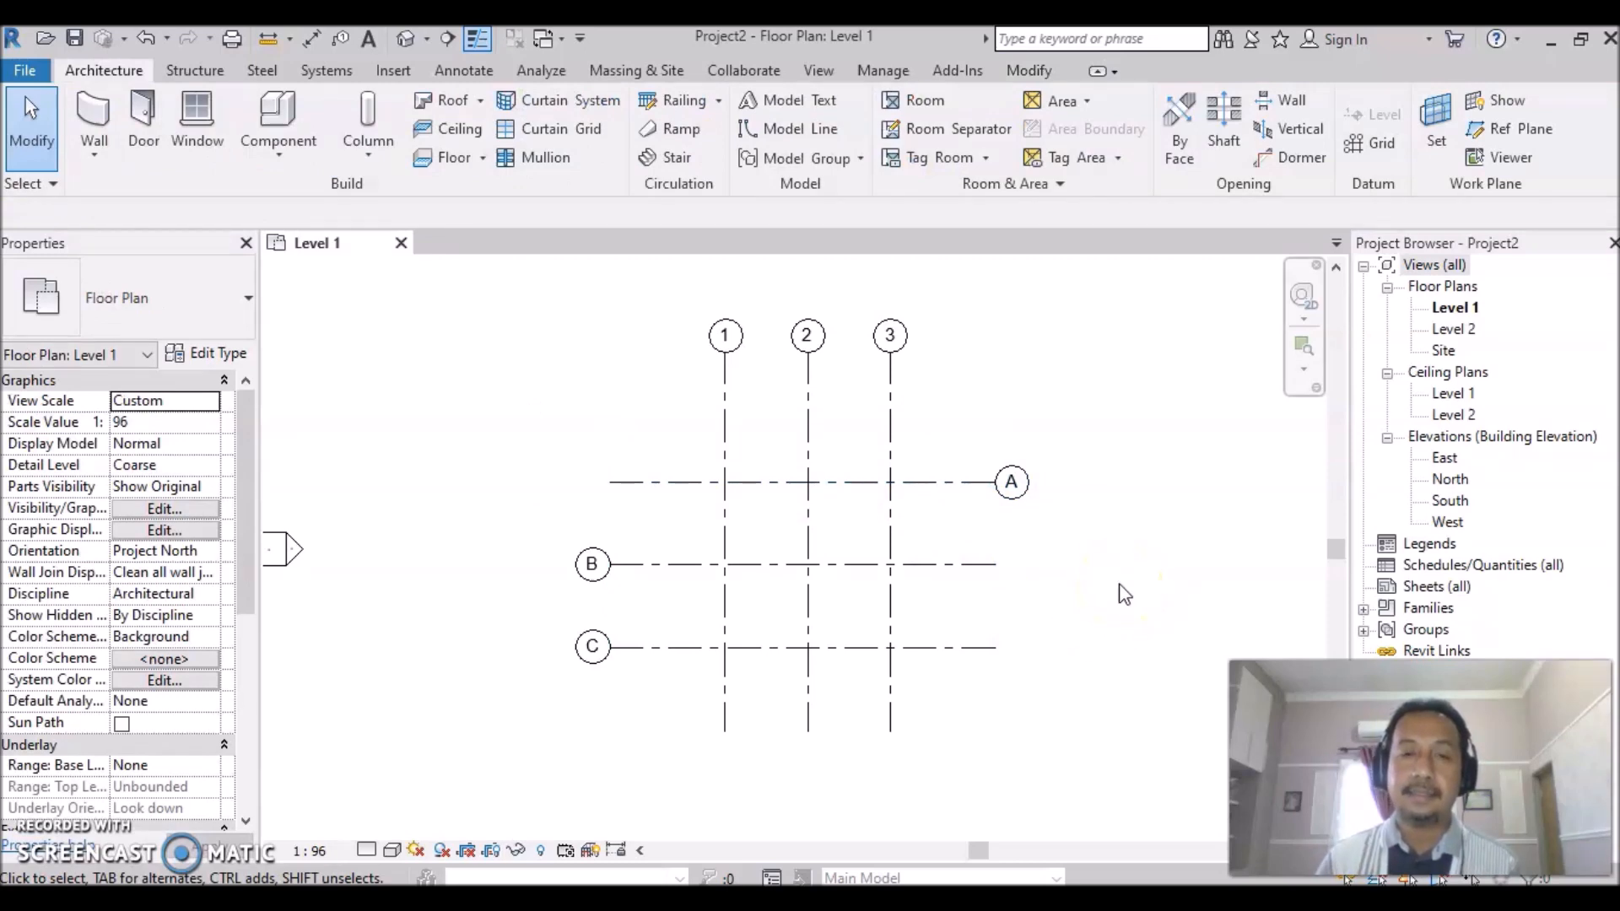
# Restore grid line A's bubble at its original end beside grid line 1 and hide the one beyond grid line 3.
pyautogui.click(946, 482)
pyautogui.click(541, 483)
pyautogui.click(1062, 482)
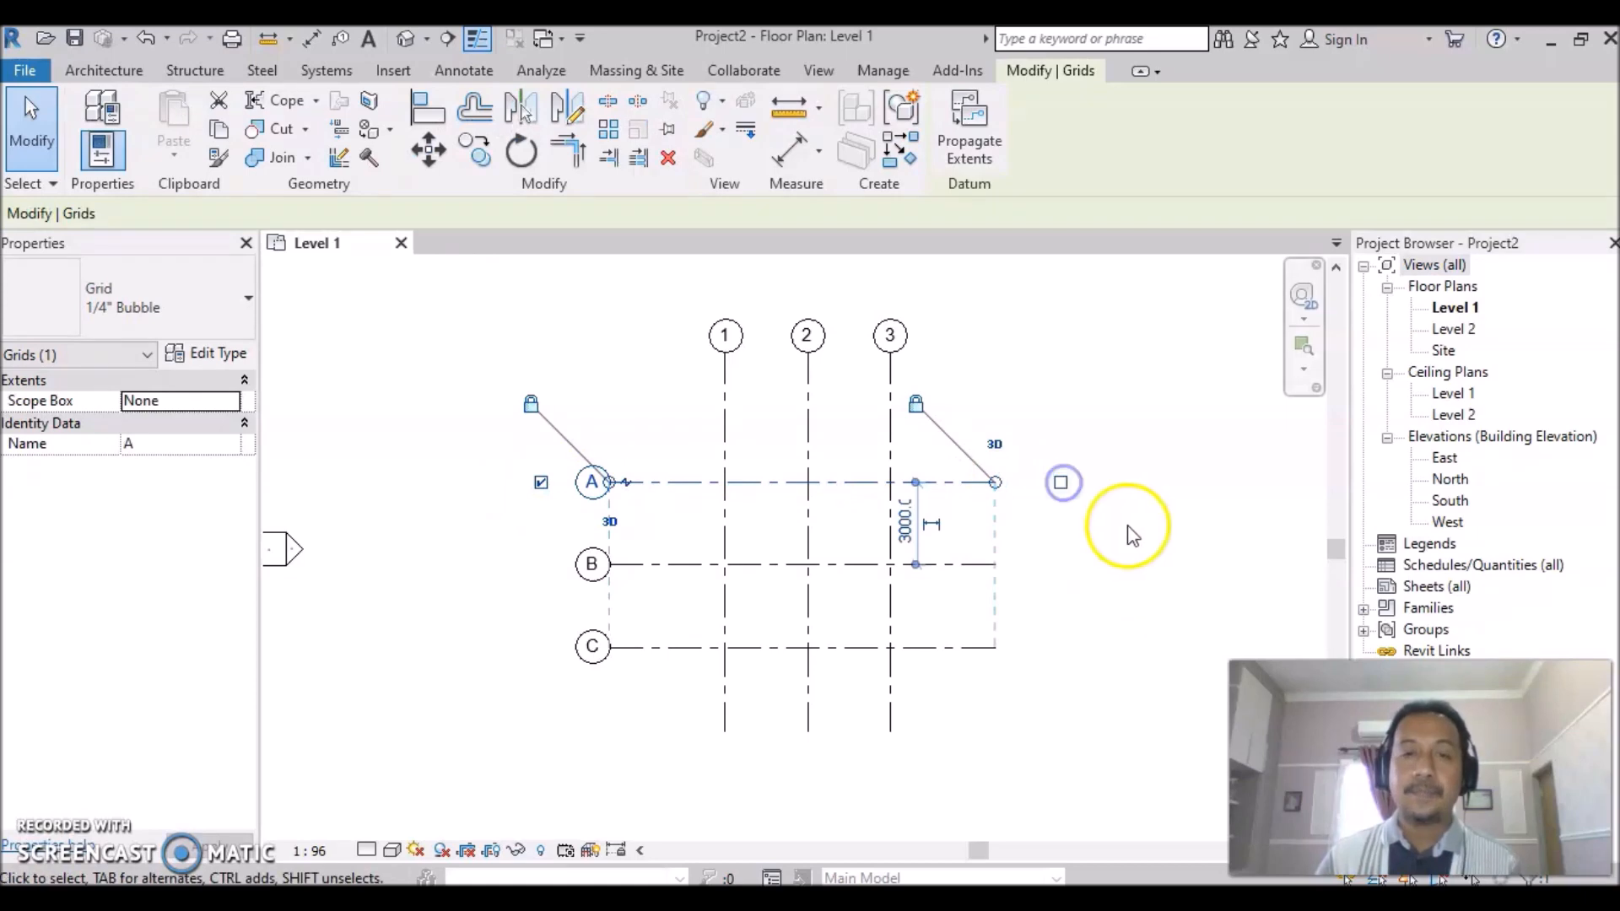
pyautogui.click(1128, 534)
# Pin all six grid lines again to lock their positions.
pyautogui.moveTo(1013, 411); pyautogui.dragTo(669, 689)
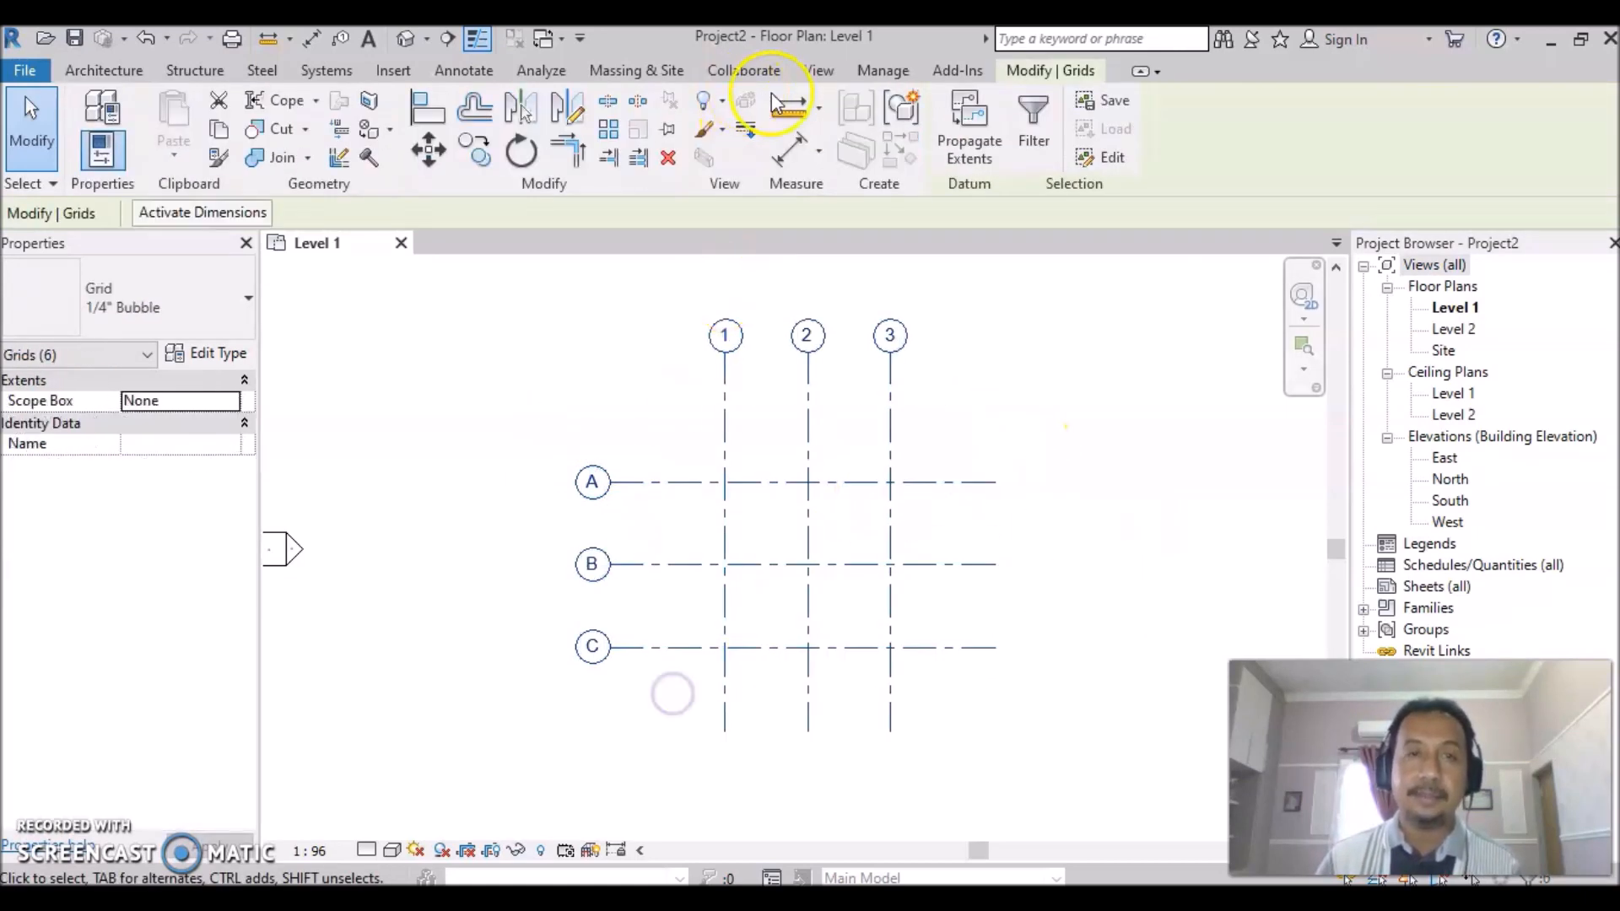
pyautogui.click(669, 131)
pyautogui.click(1097, 578)
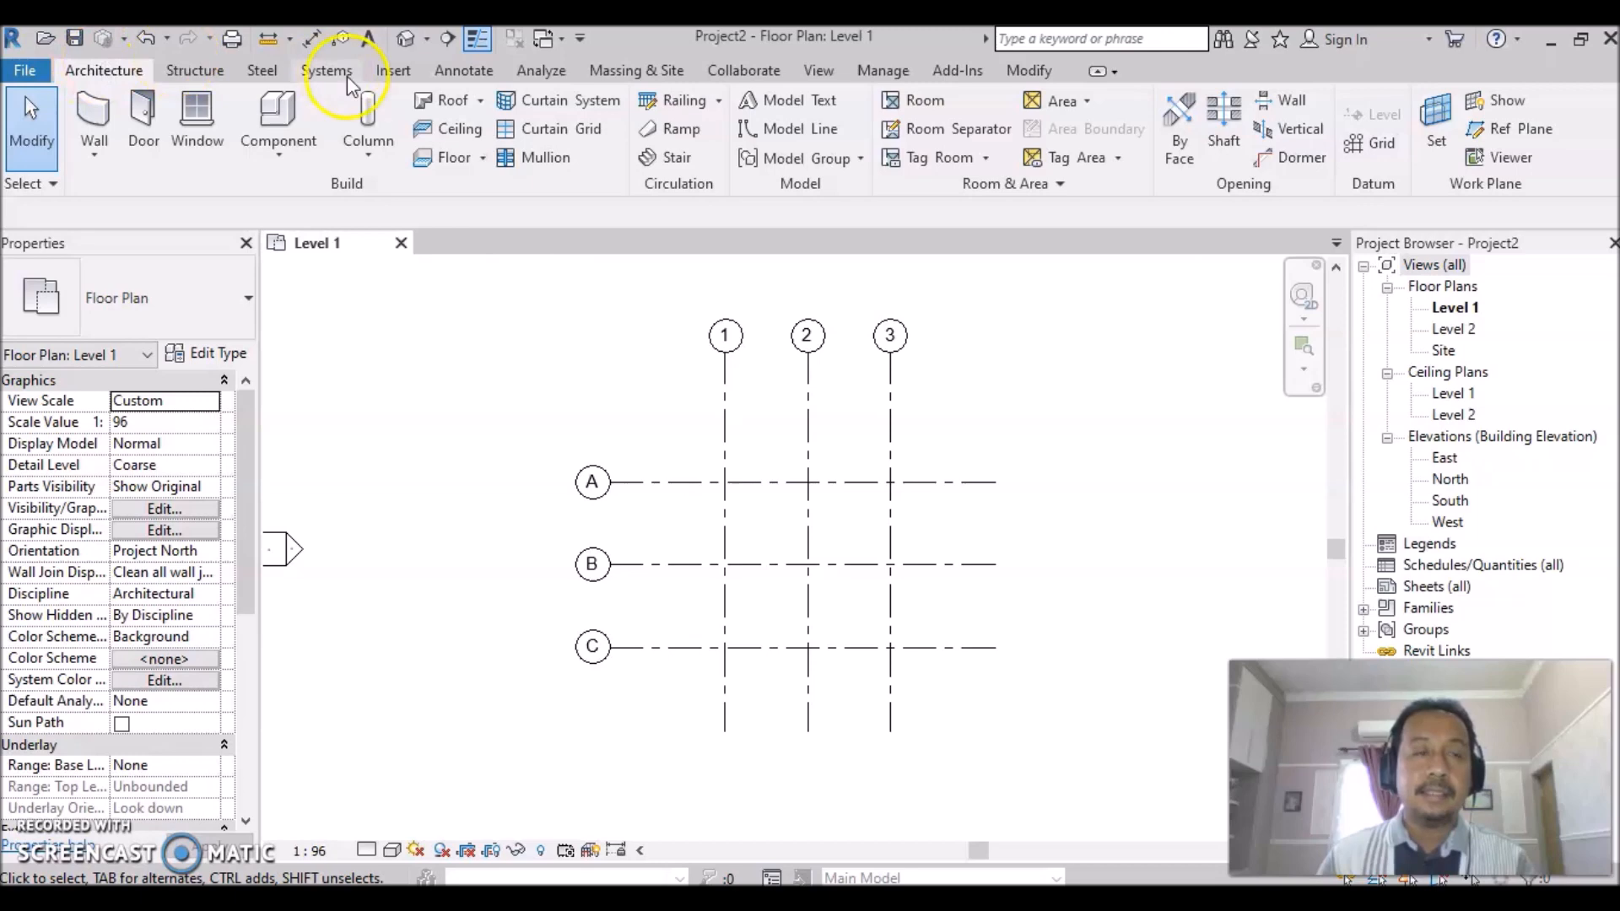
# Add a continuous aligned dimension across vertical grid lines 1, 2 and 3, placed just below their bubbles.
pyautogui.click(488, 73)
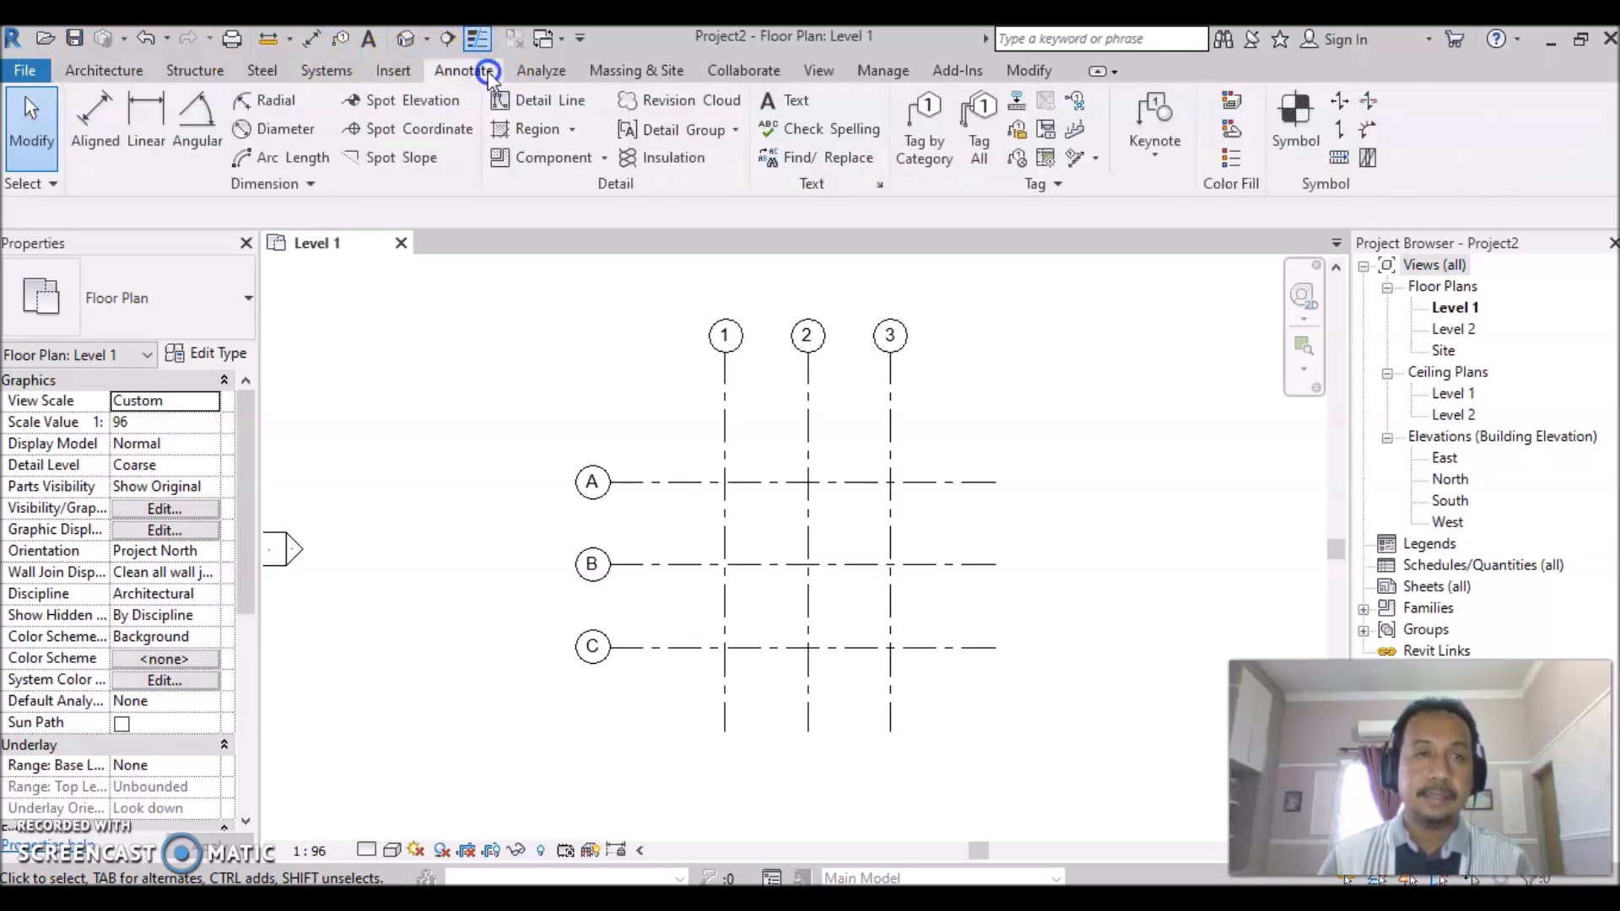
pyautogui.click(88, 127)
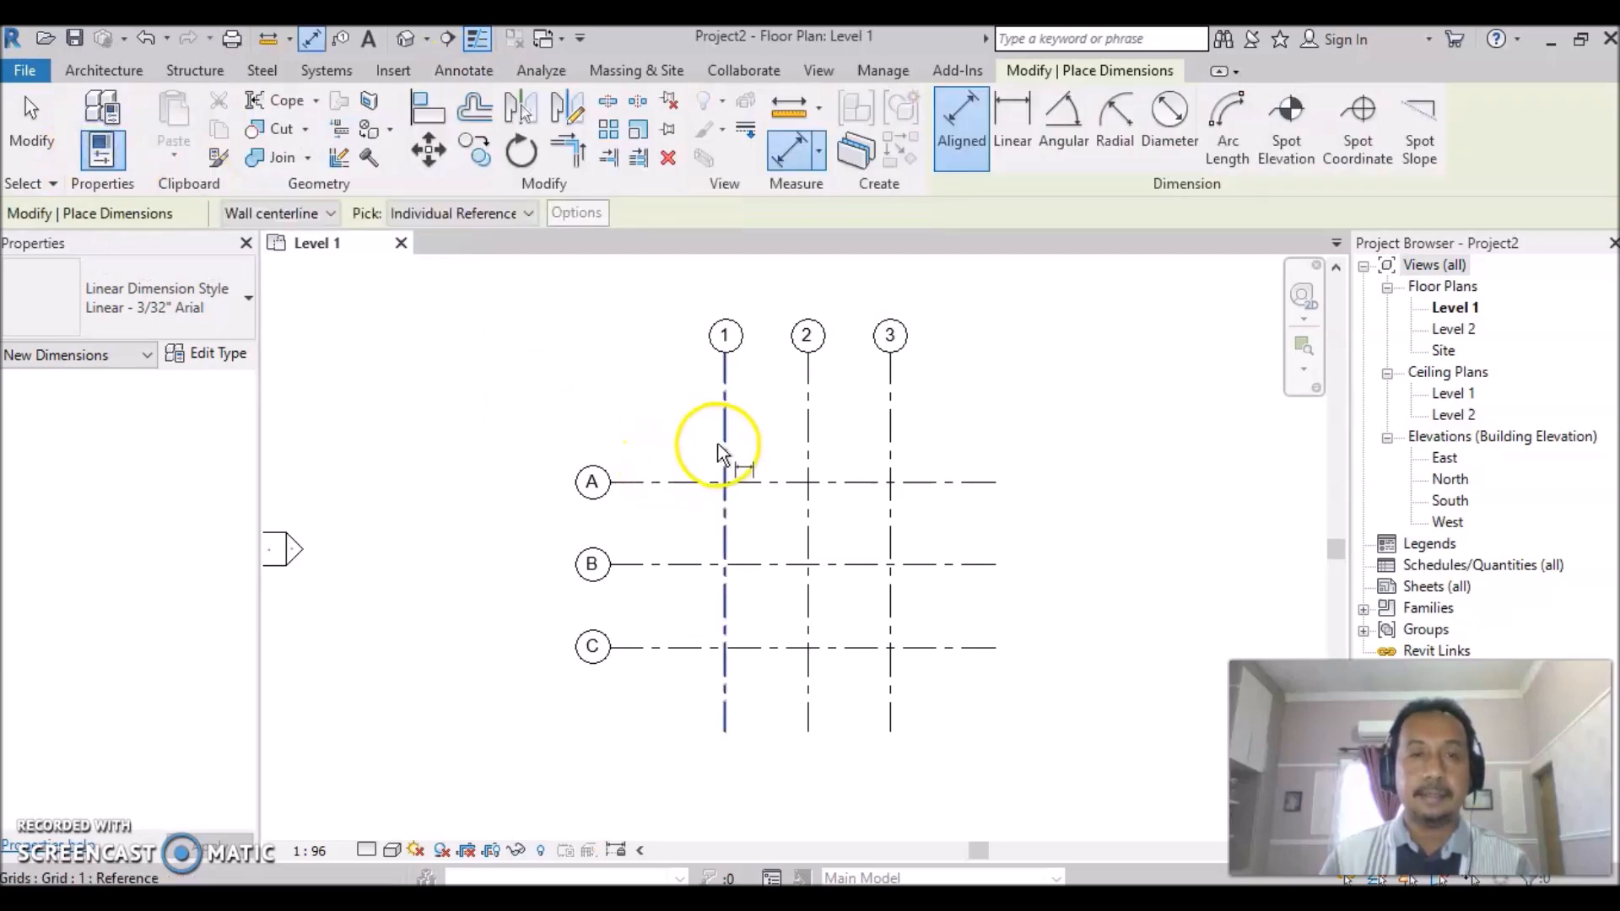
pyautogui.click(723, 444)
pyautogui.click(809, 442)
pyautogui.click(891, 447)
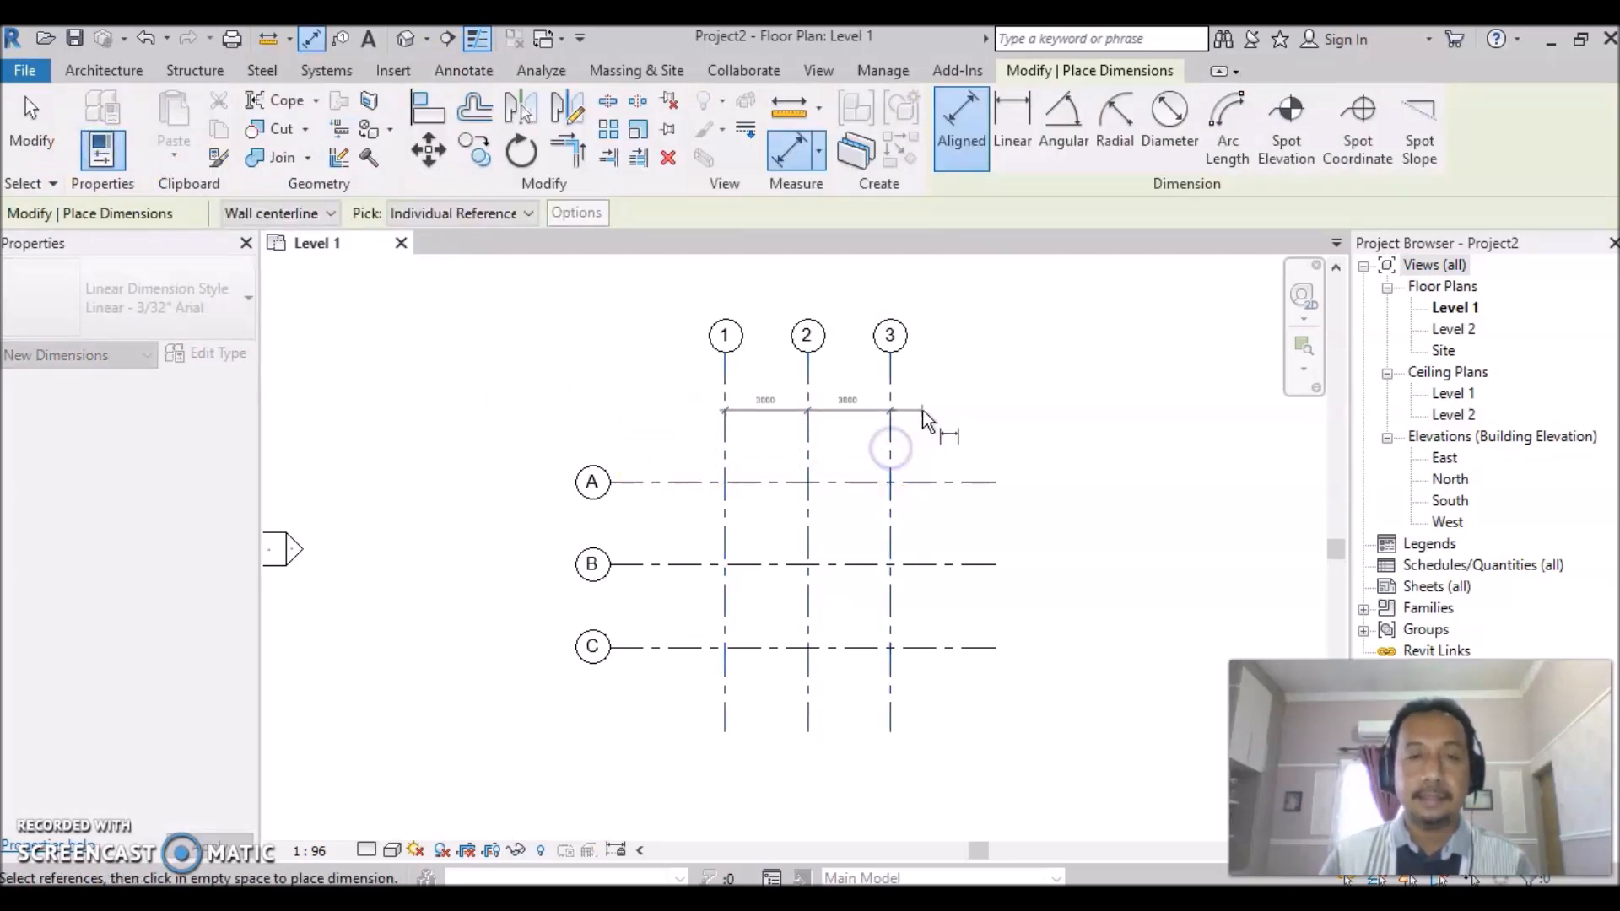
pyautogui.click(927, 382)
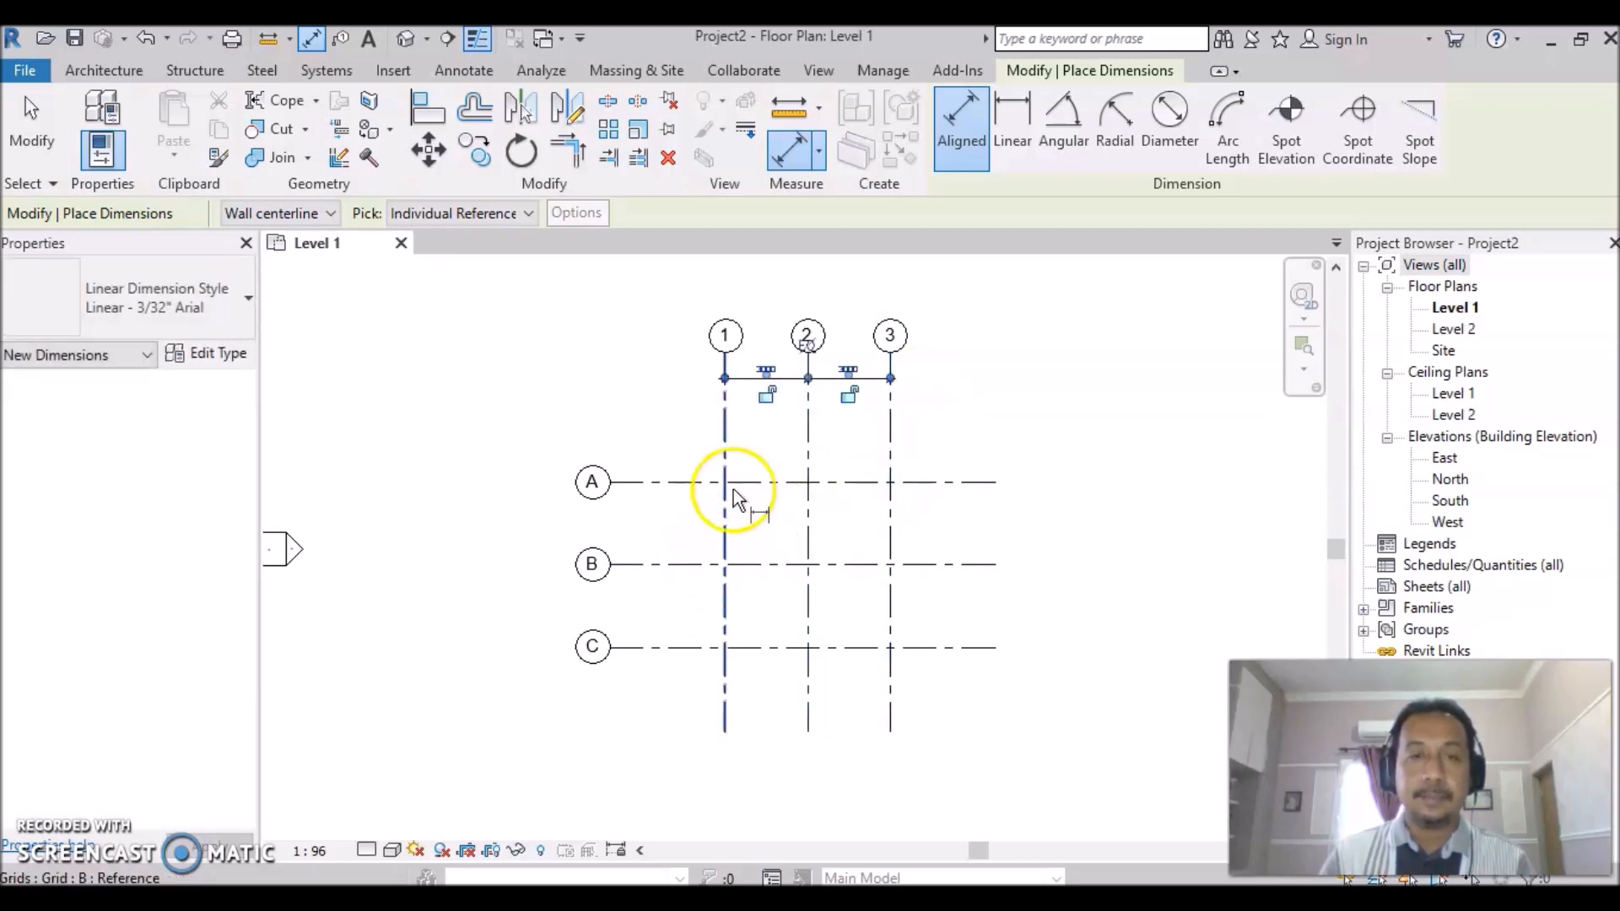
pyautogui.scroll(3, 771, 437)
pyautogui.moveTo(954, 458); pyautogui.dragTo(957, 608, button='middle')
pyautogui.scroll(2, 1028, 503)
pyautogui.moveTo(1092, 520); pyautogui.dragTo(1114, 579, button='middle')
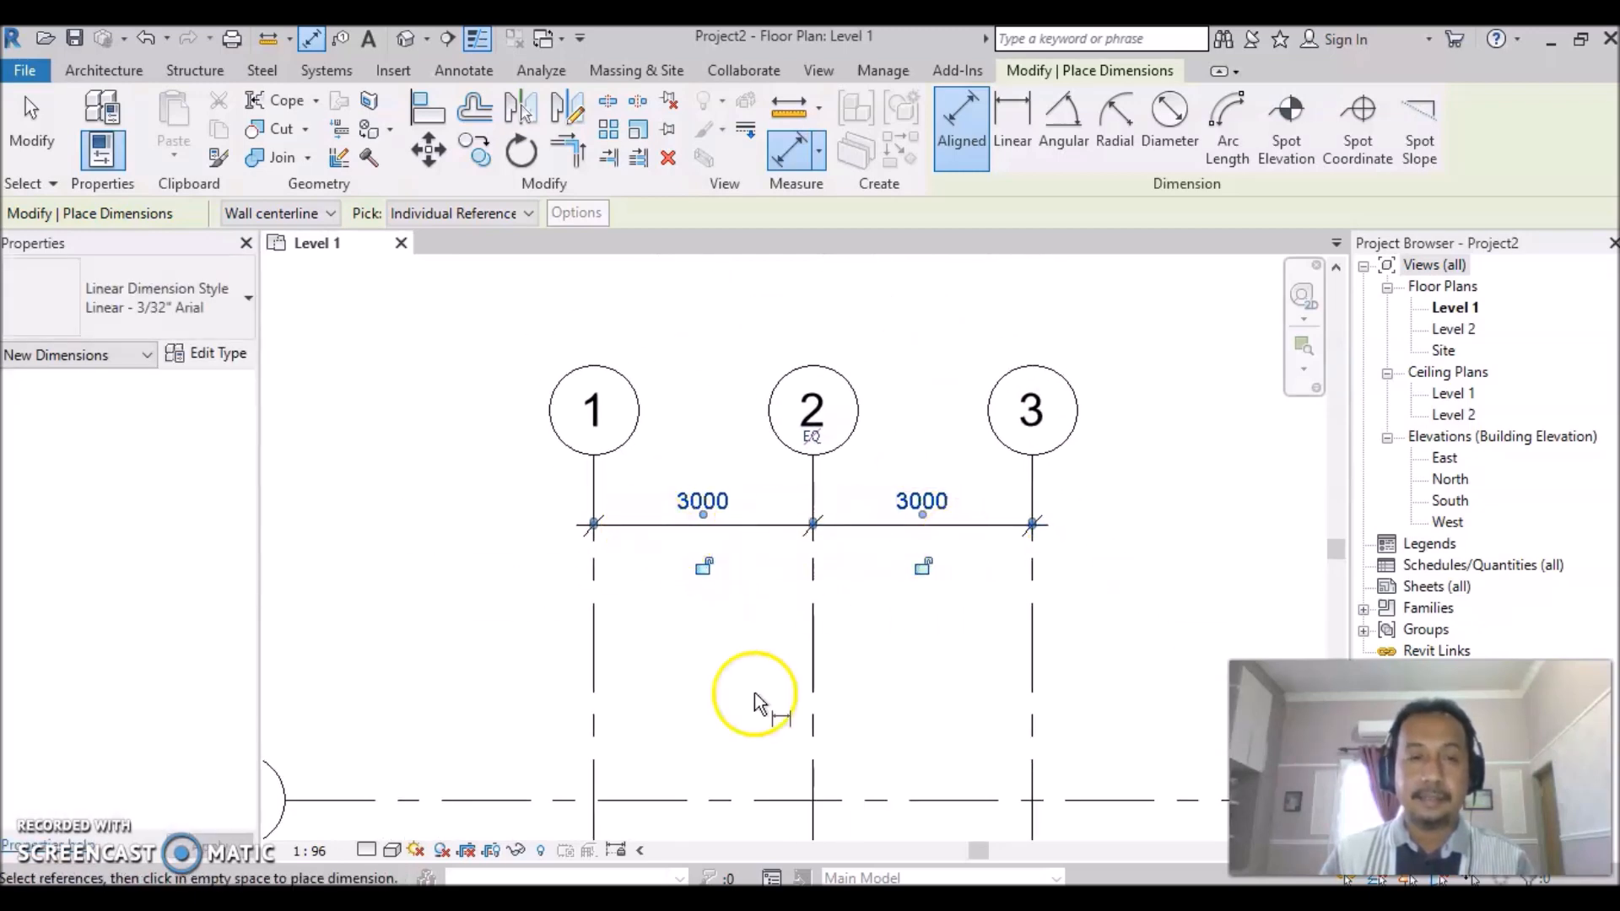
# Add a continuous aligned dimension across horizontal grid lines A, B and C beside their bubbles, and end the dimension command.
pyautogui.scroll(-2, 749, 700)
pyautogui.moveTo(742, 708); pyautogui.dragTo(957, 549, button='middle')
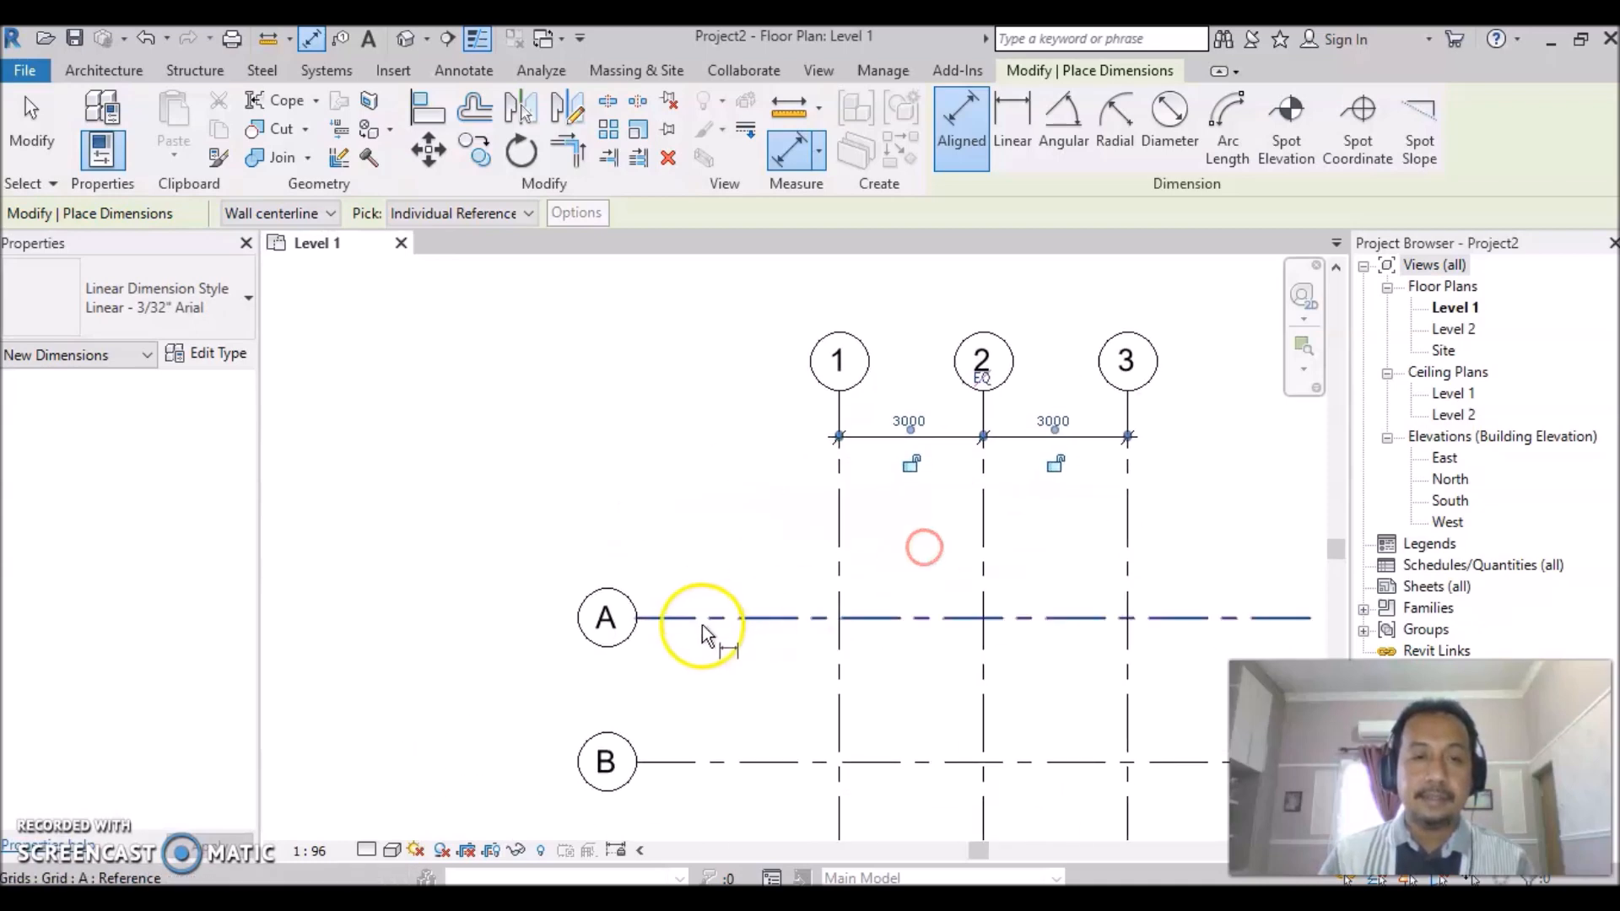
pyautogui.click(663, 618)
pyautogui.click(679, 763)
pyautogui.moveTo(681, 765); pyautogui.dragTo(738, 485, button='middle')
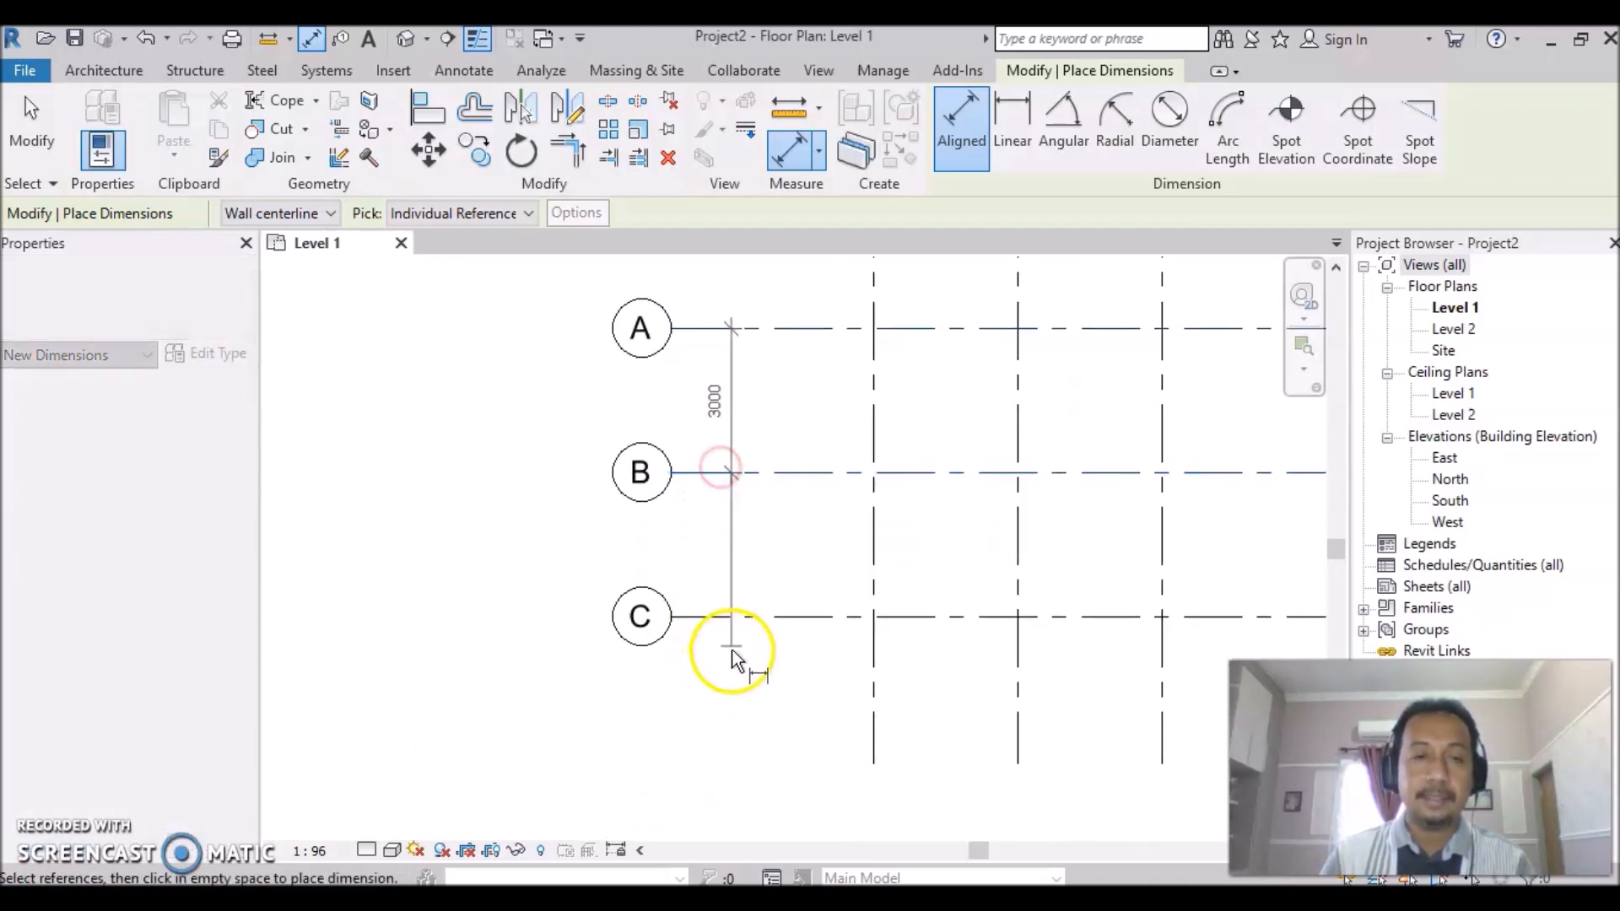
pyautogui.click(725, 618)
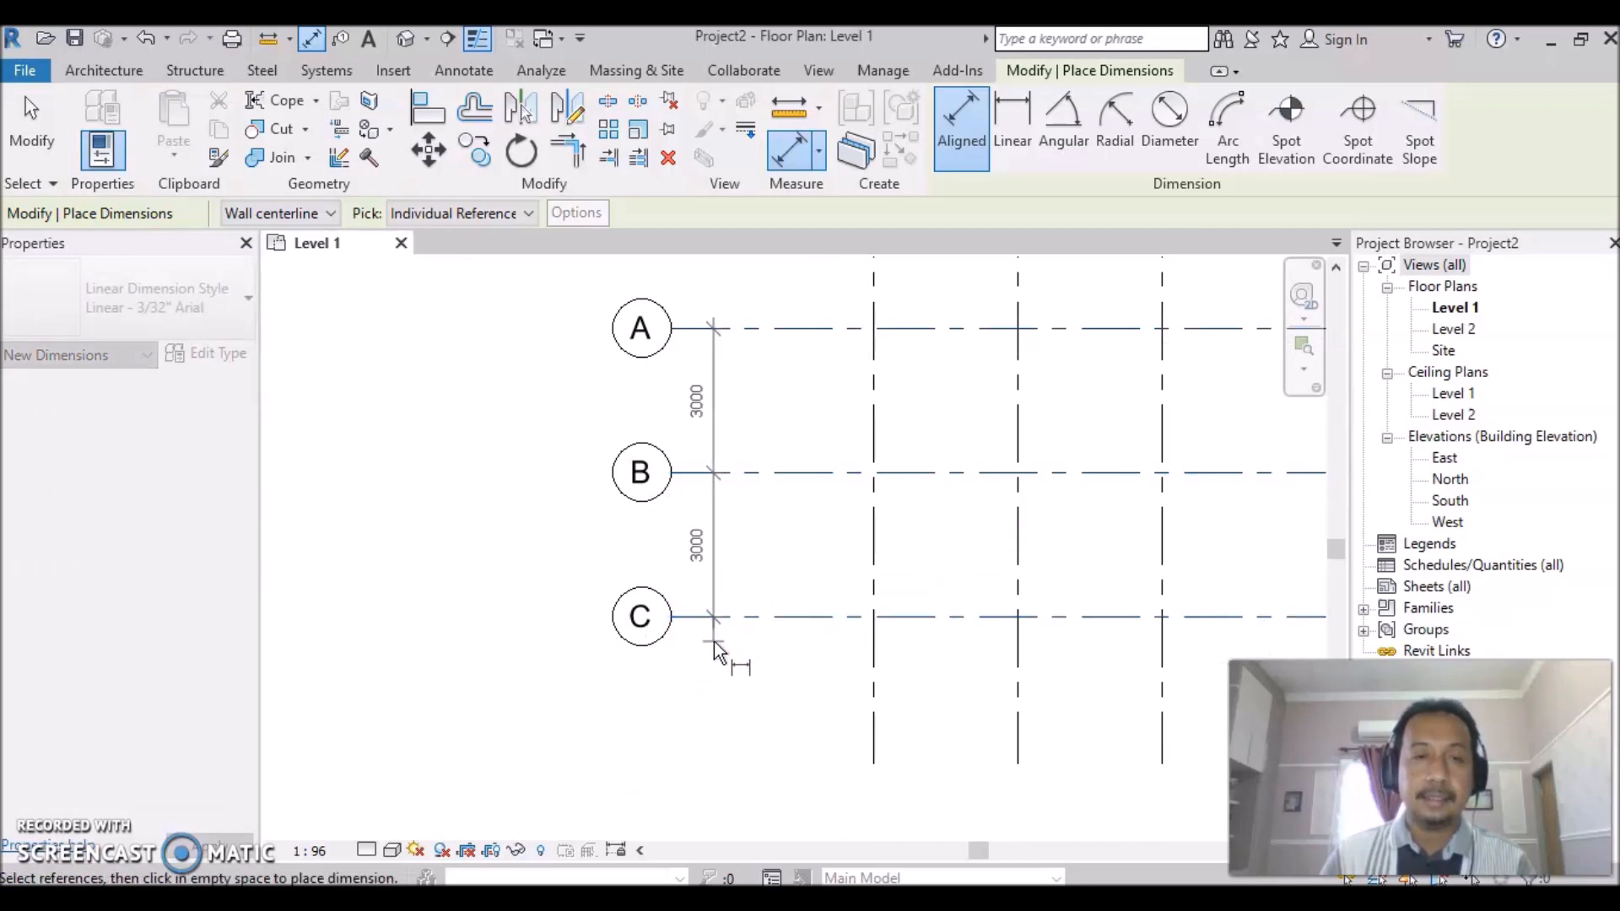
pyautogui.click(714, 645)
pyautogui.click(761, 665)
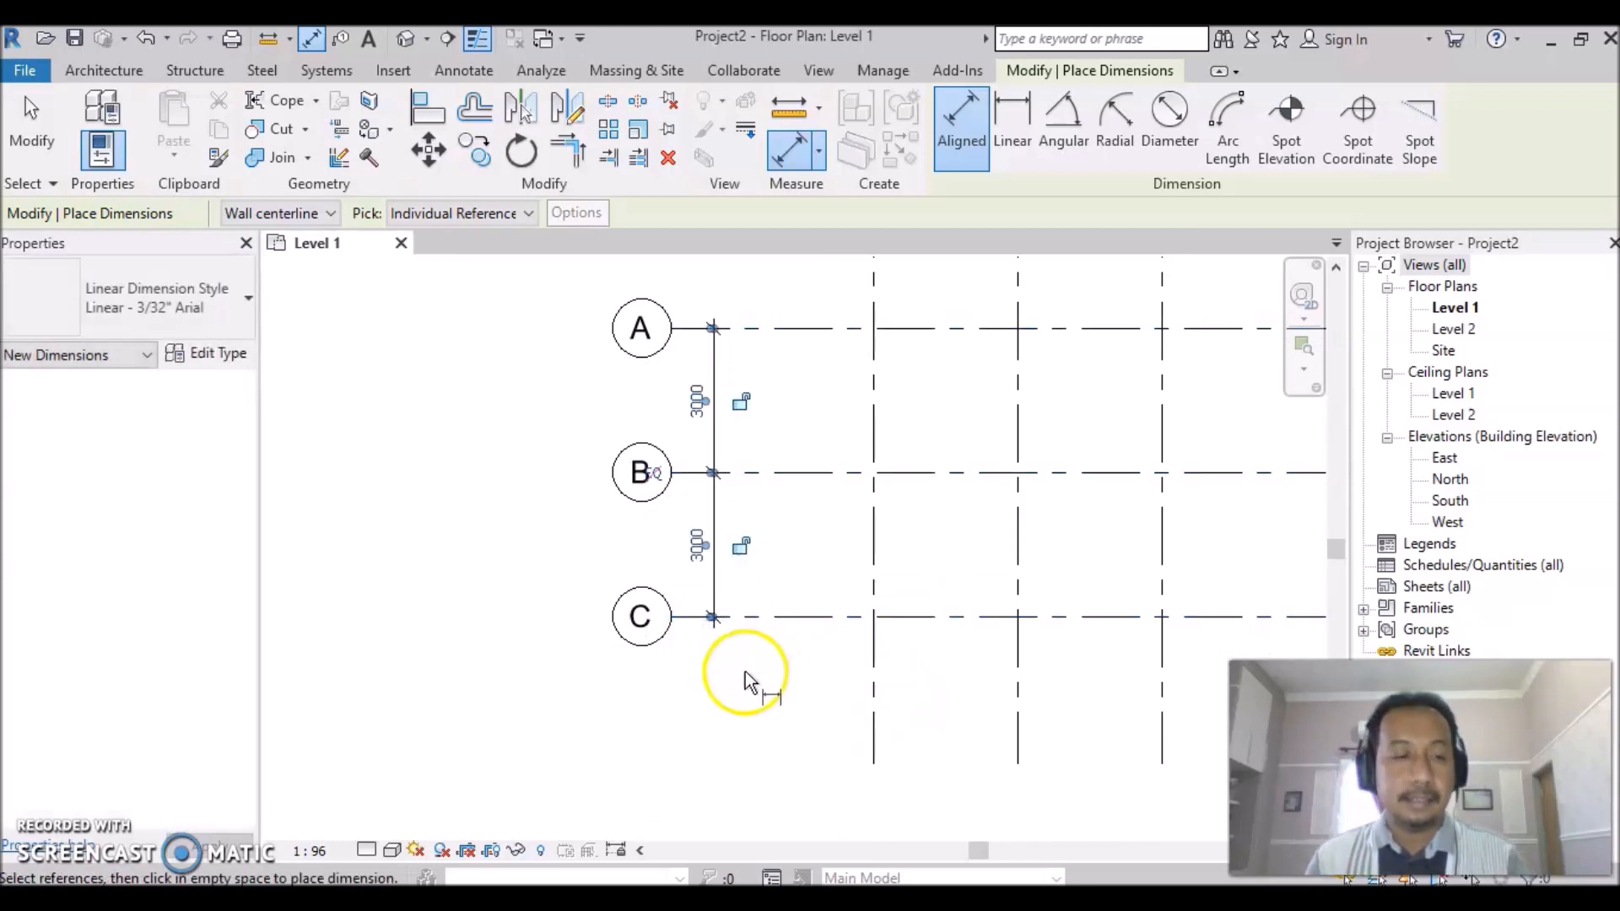
pyautogui.click(729, 674)
pyautogui.scroll(-2, 731, 747)
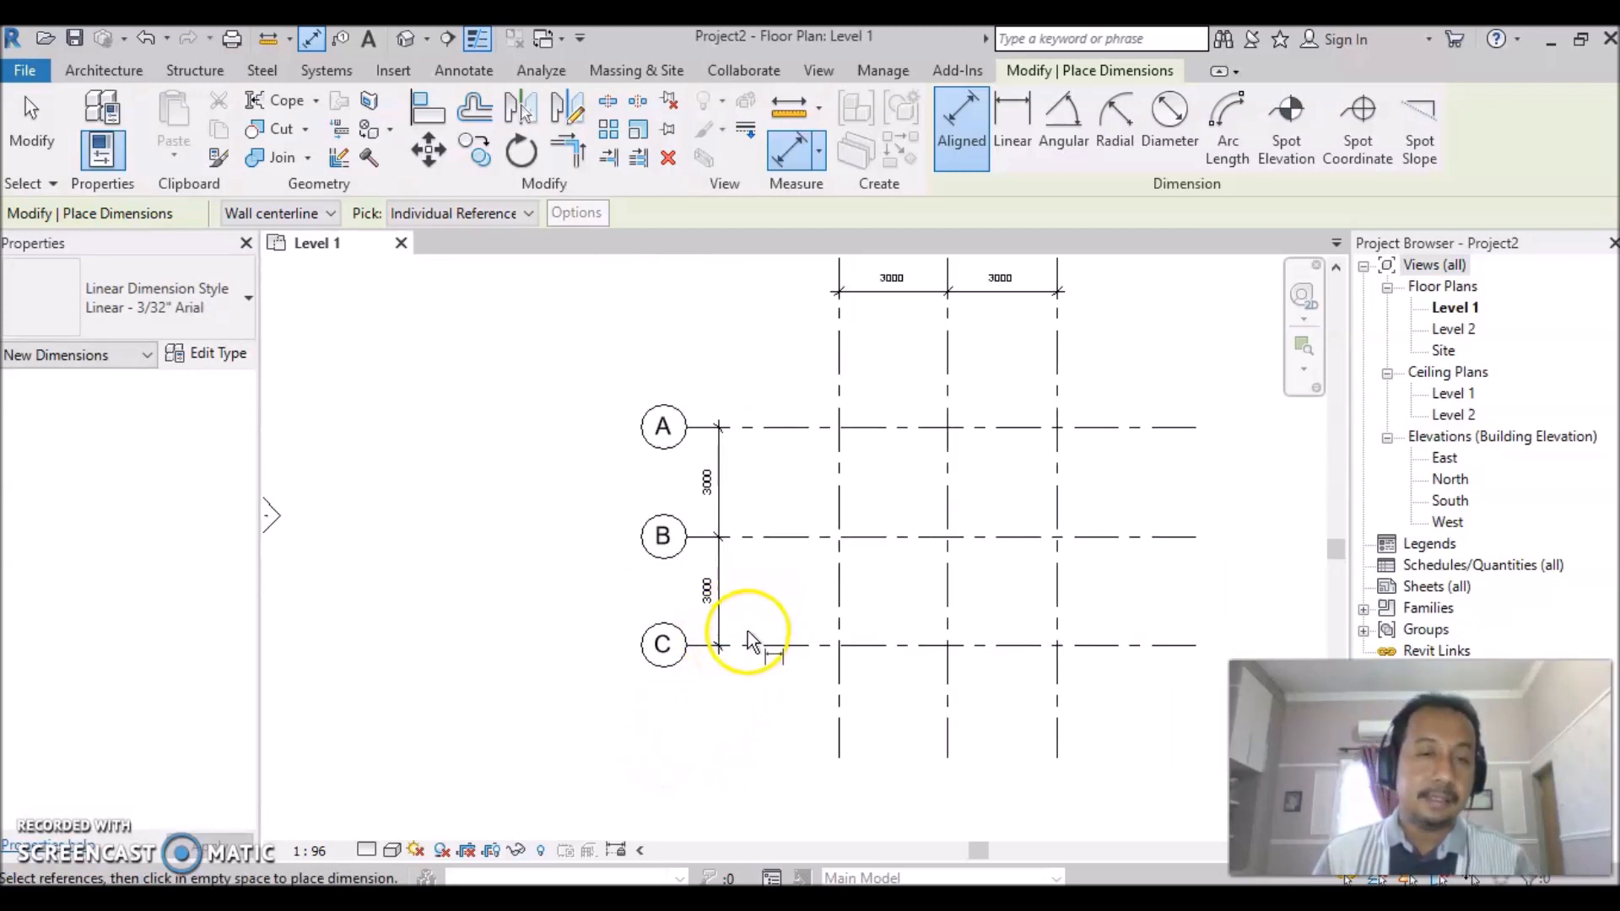
pyautogui.scroll(-1, 1122, 583)
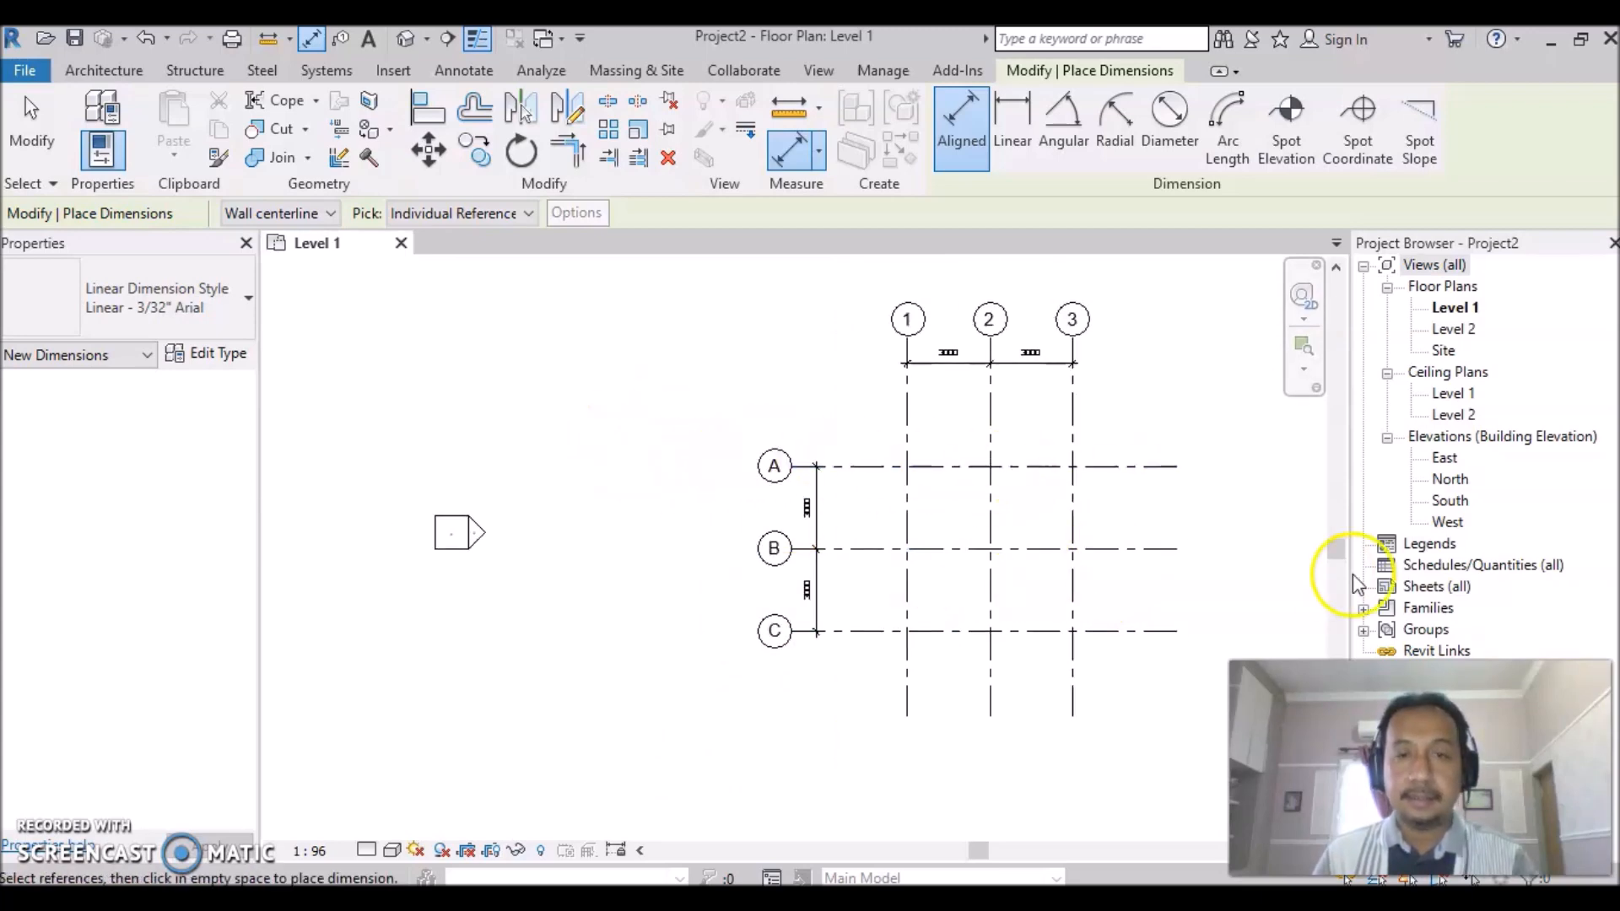
pyautogui.press('Escape')
pyautogui.press('Escape')
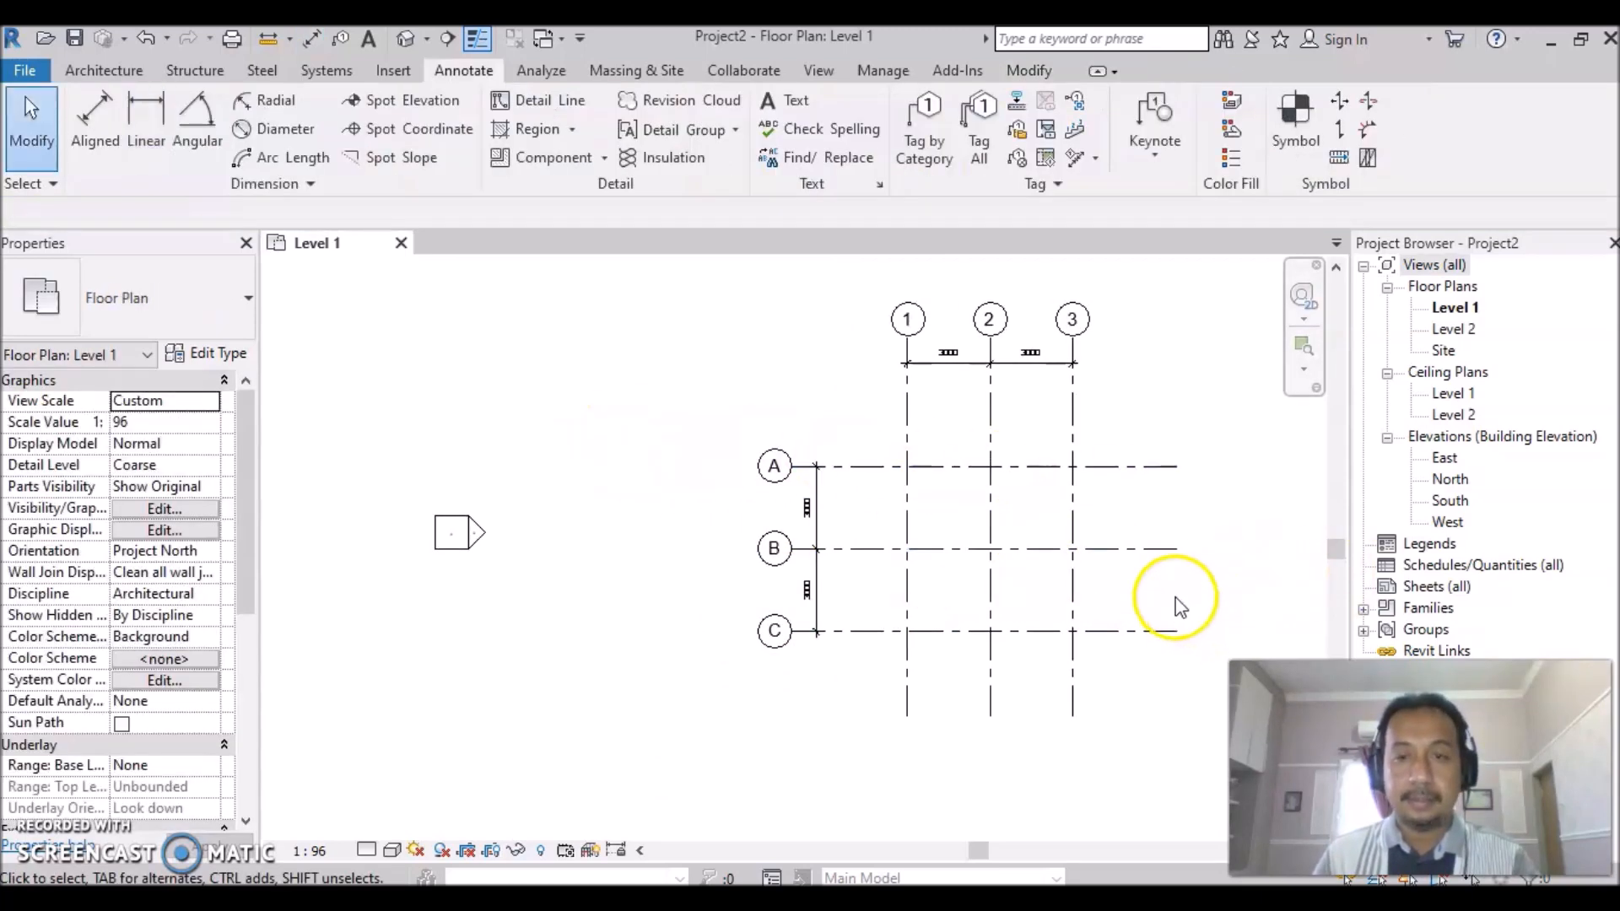
# Save the project under the file name Pejabat Komuniti.
pyautogui.moveTo(1147, 607); pyautogui.dragTo(929, 639, button='middle')
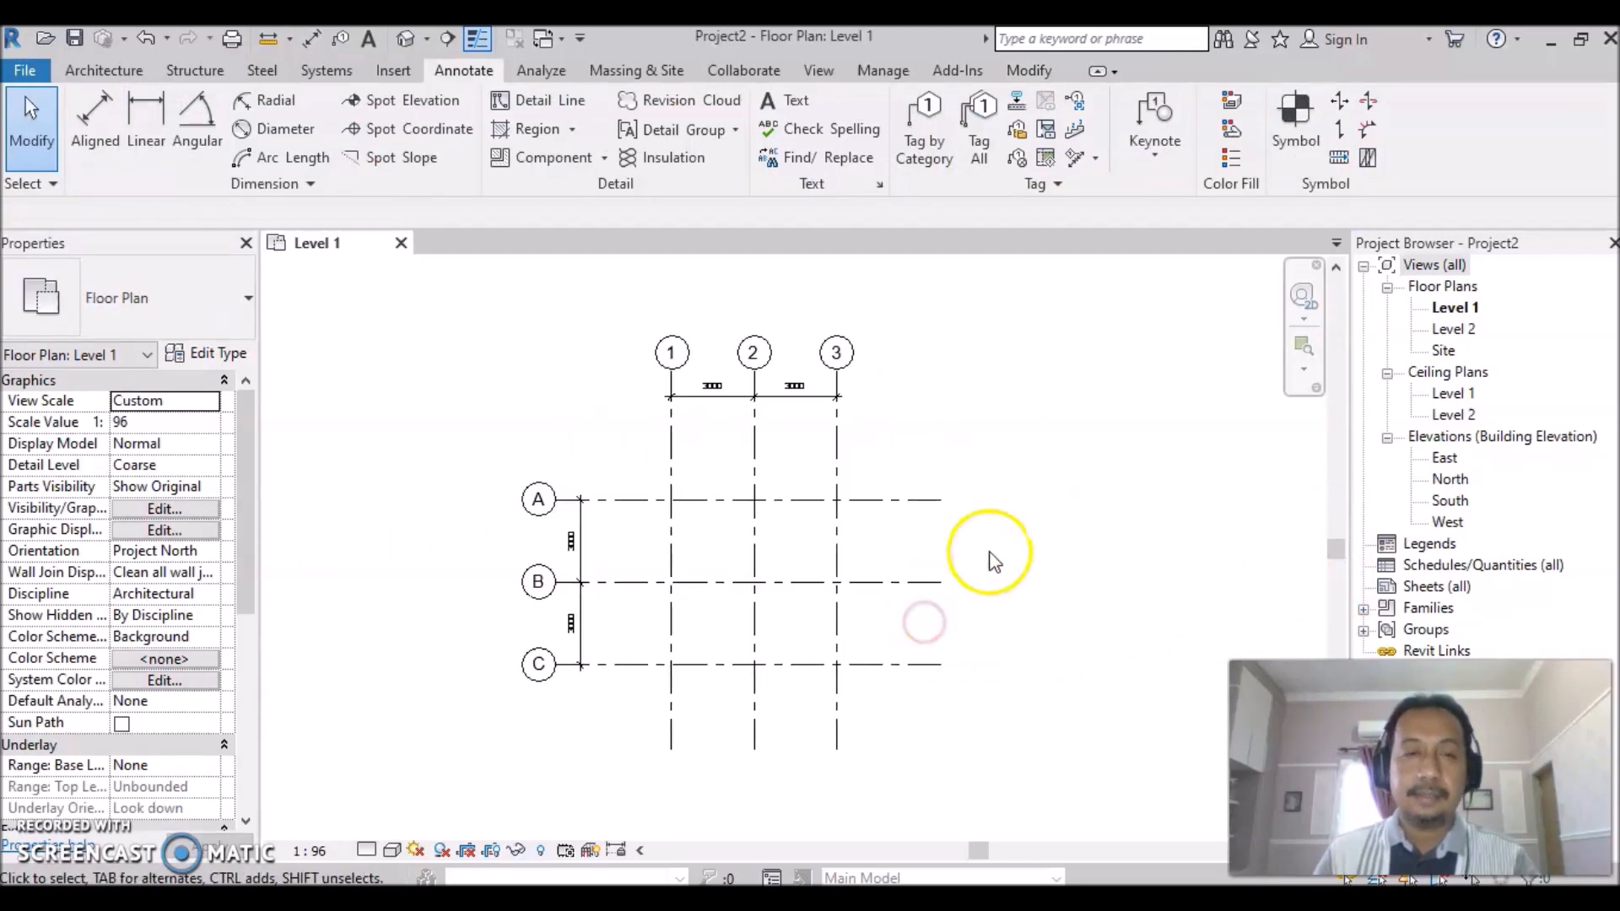
pyautogui.scroll(1, 979, 561)
pyautogui.moveTo(970, 568); pyautogui.dragTo(1045, 571, button='middle')
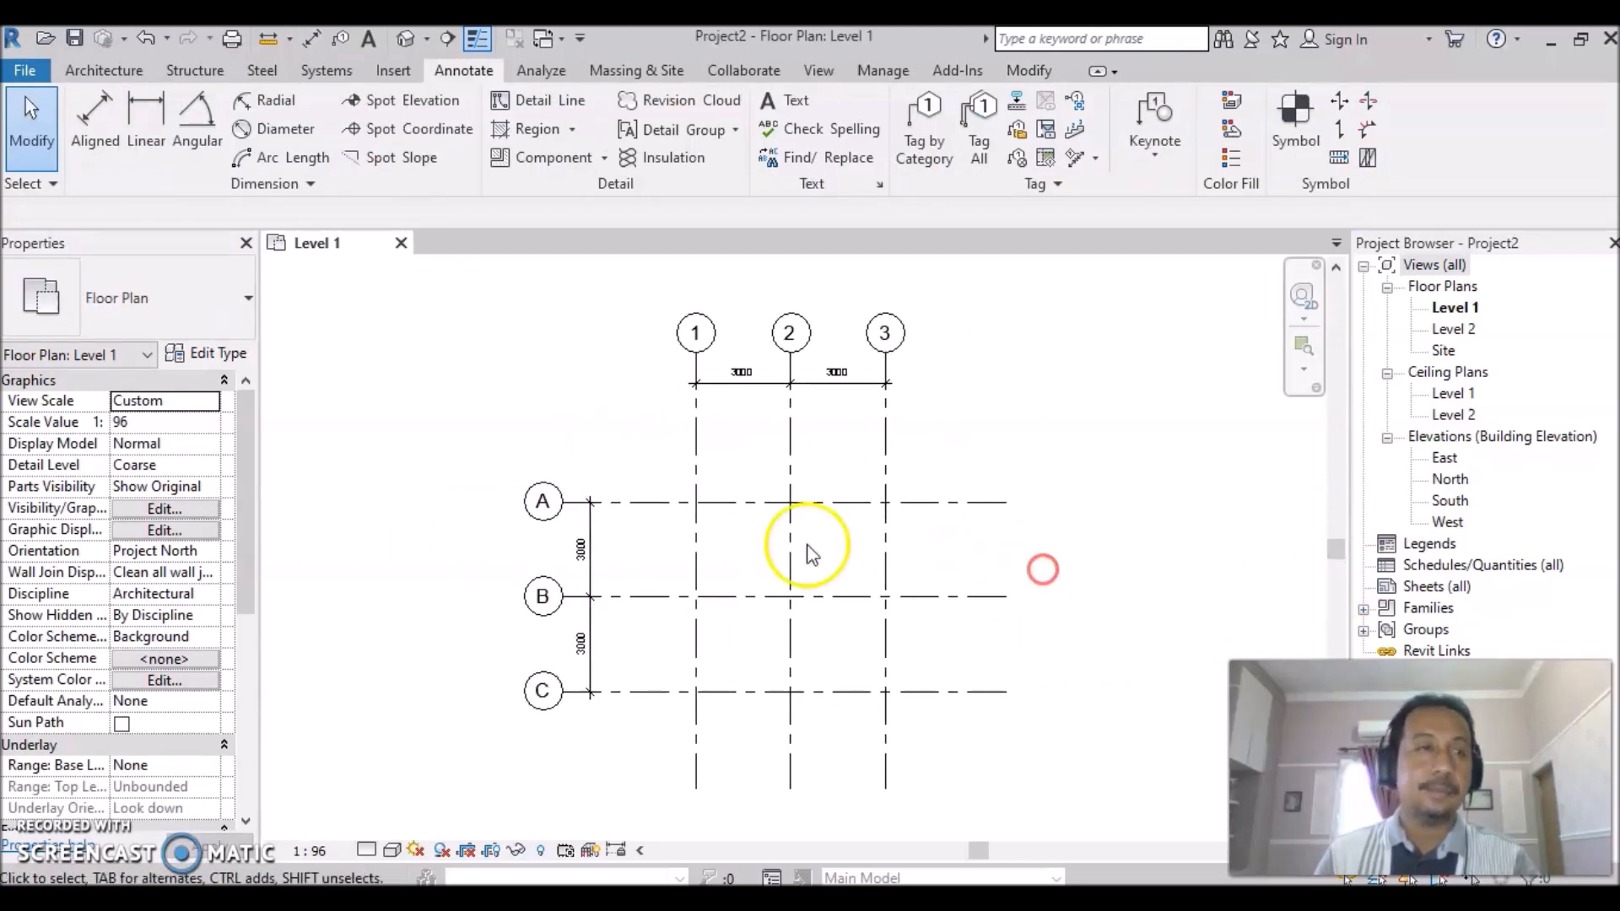
pyautogui.click(74, 40)
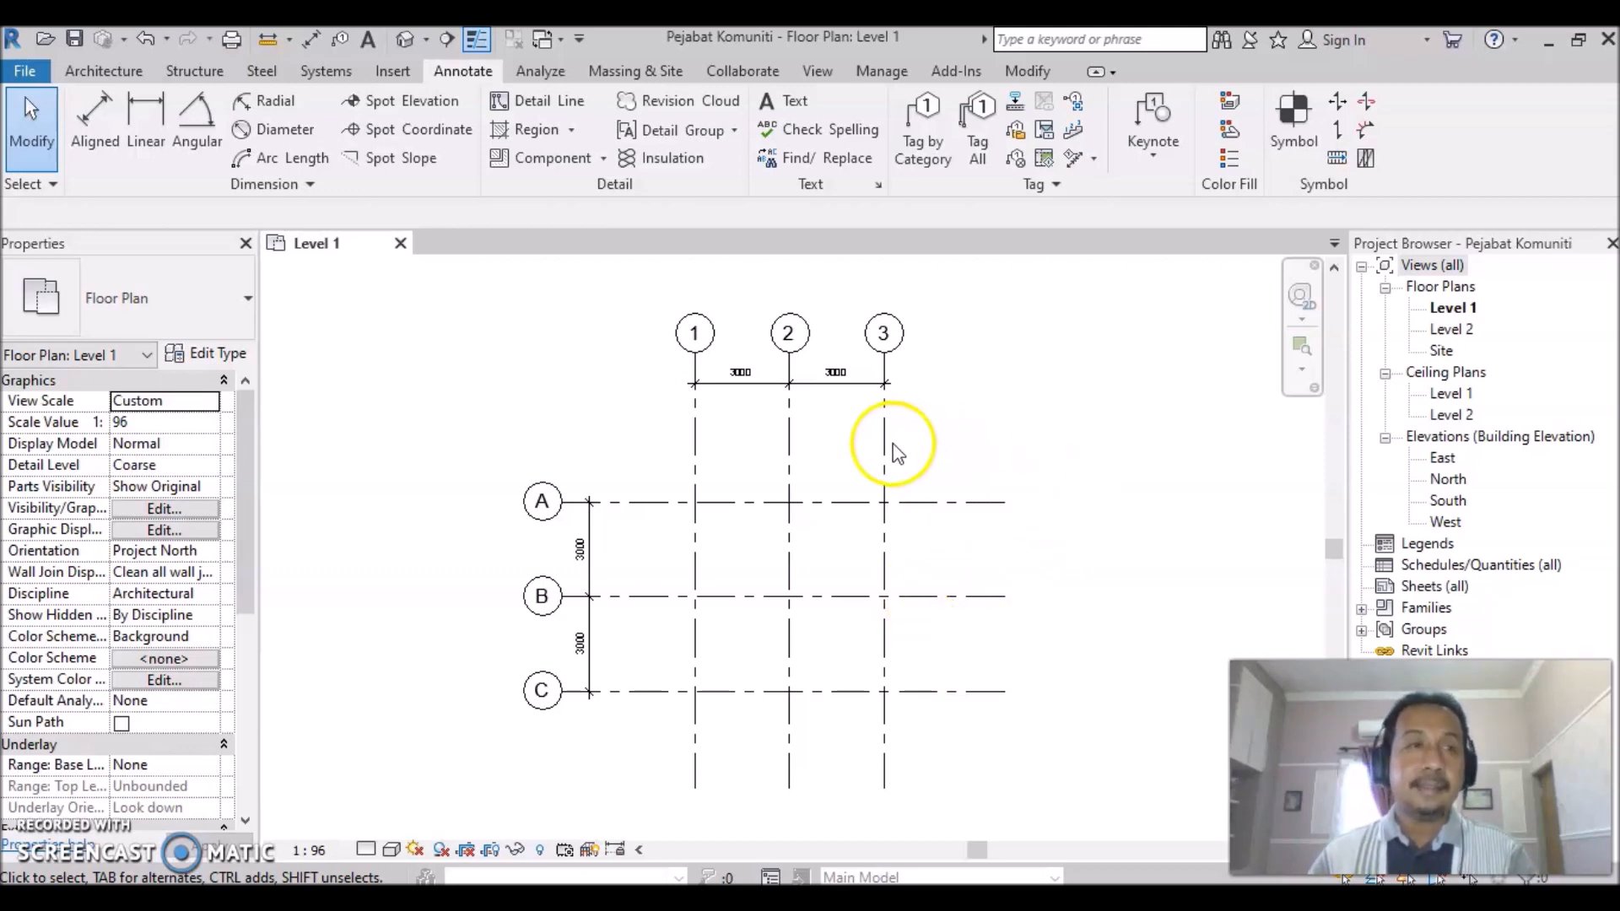
# Add a vertical grid line beyond grid line 3 by picking that line with a 3000 mm offset.
pyautogui.click(88, 74)
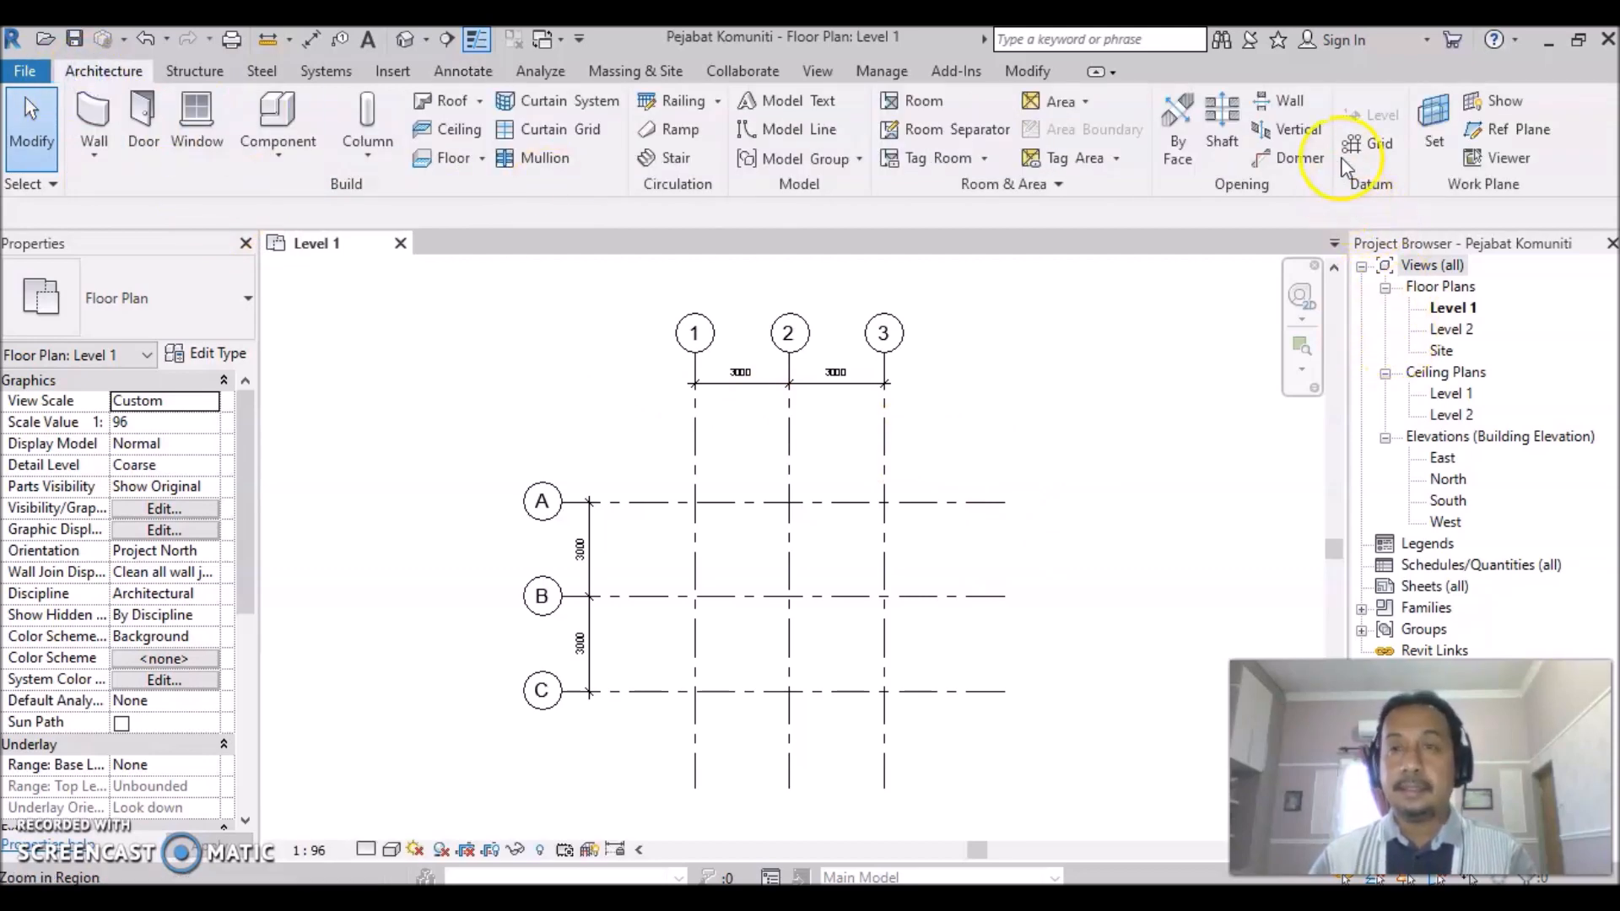
pyautogui.click(1373, 148)
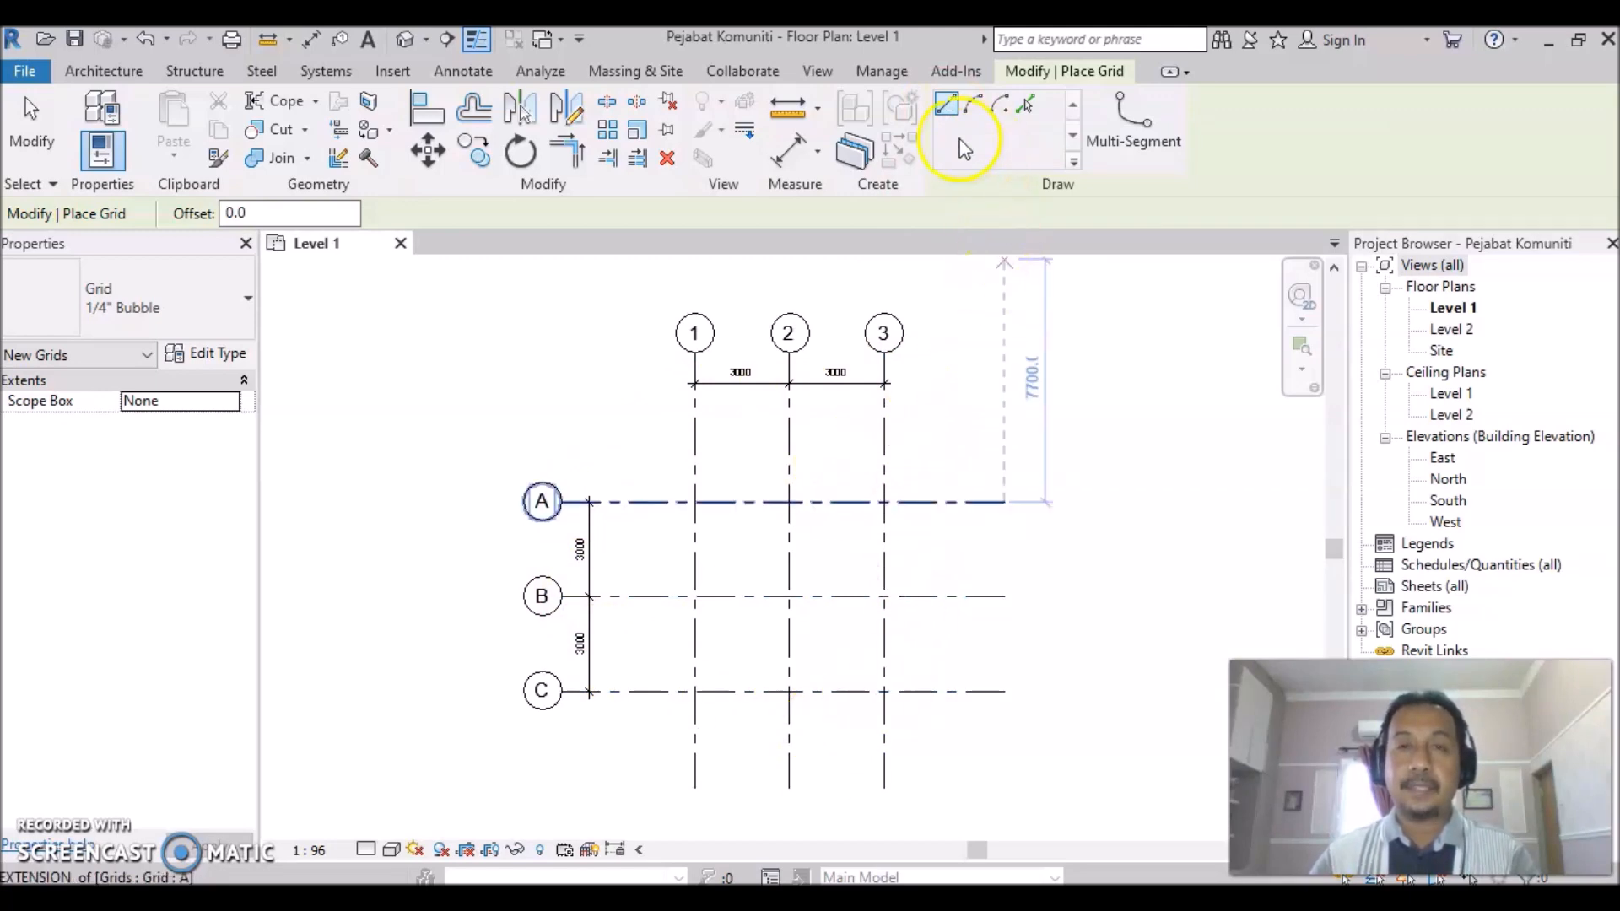
pyautogui.click(1025, 106)
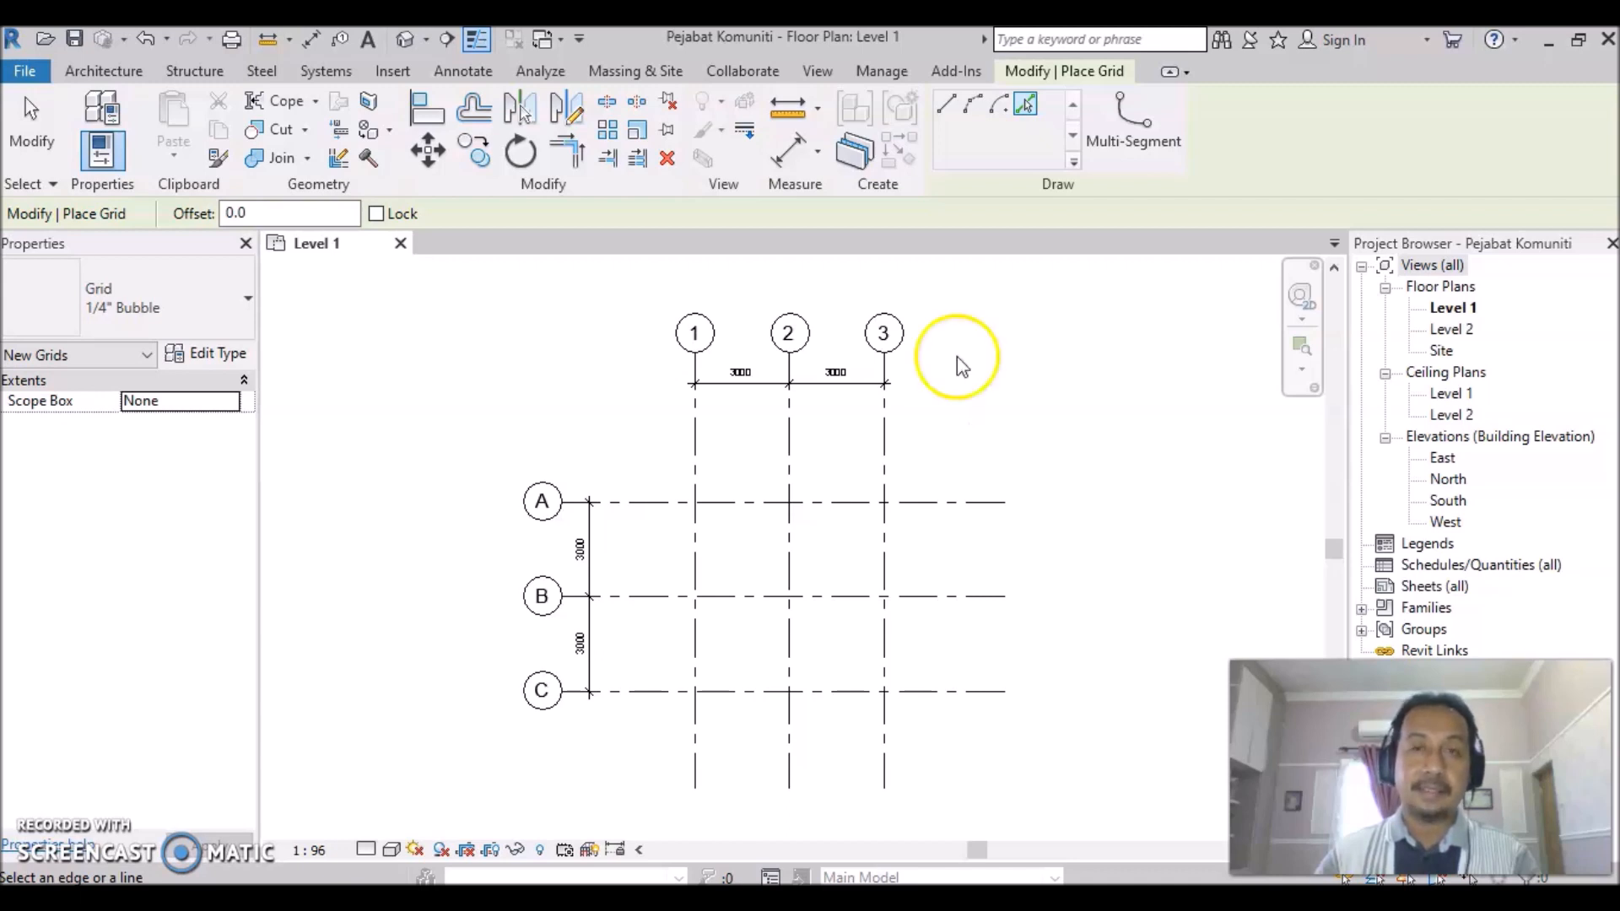
pyautogui.click(264, 214)
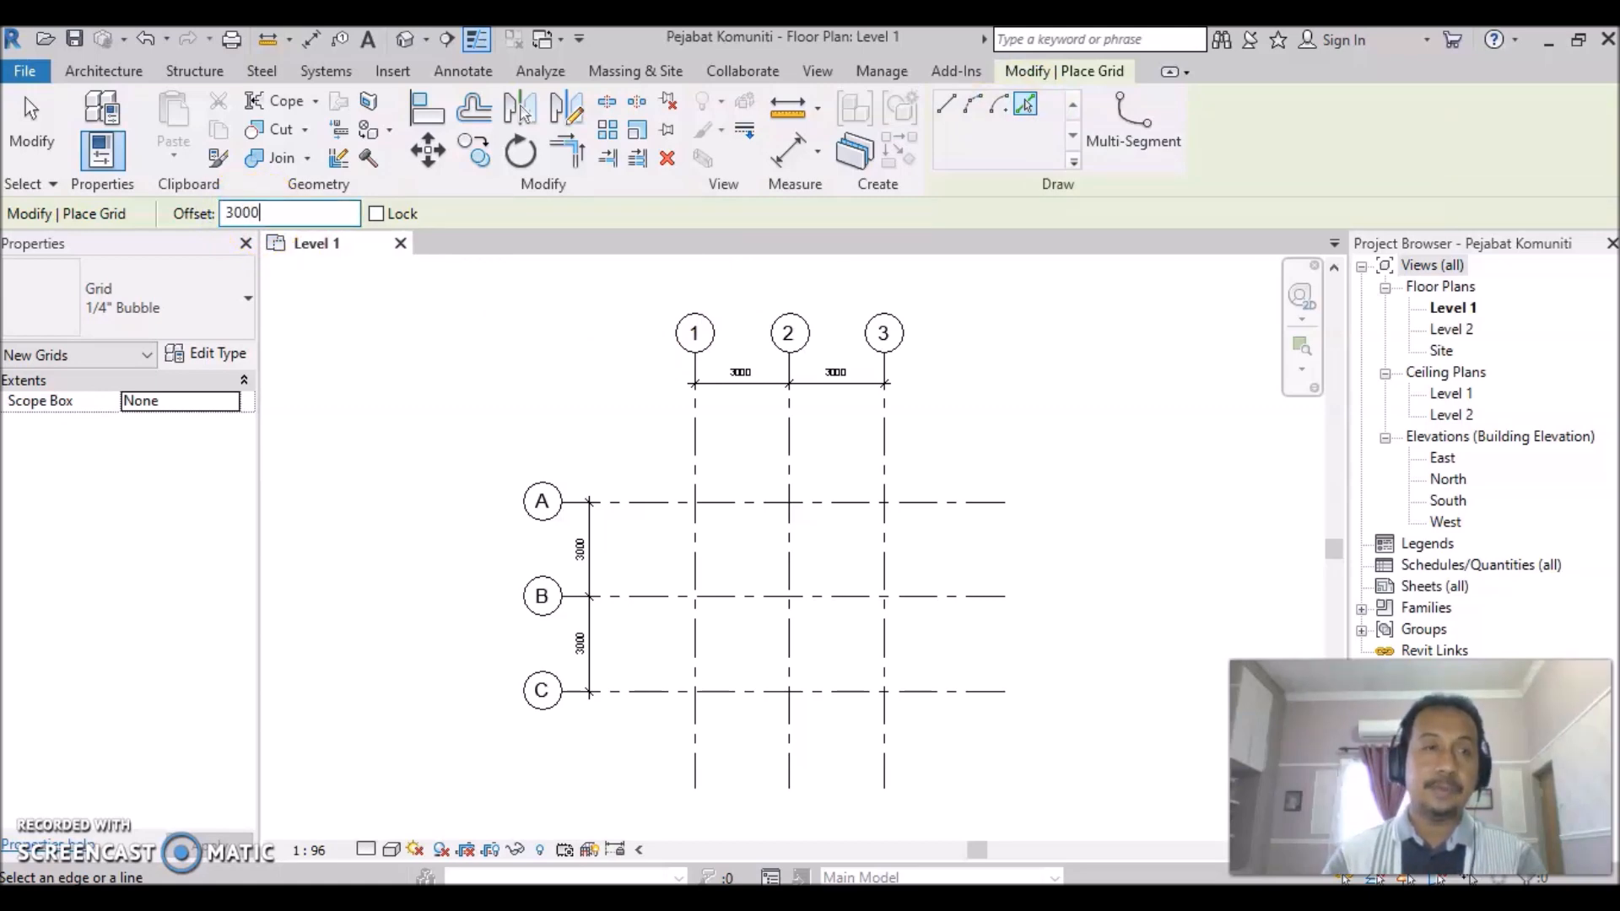
pyautogui.press('Return')
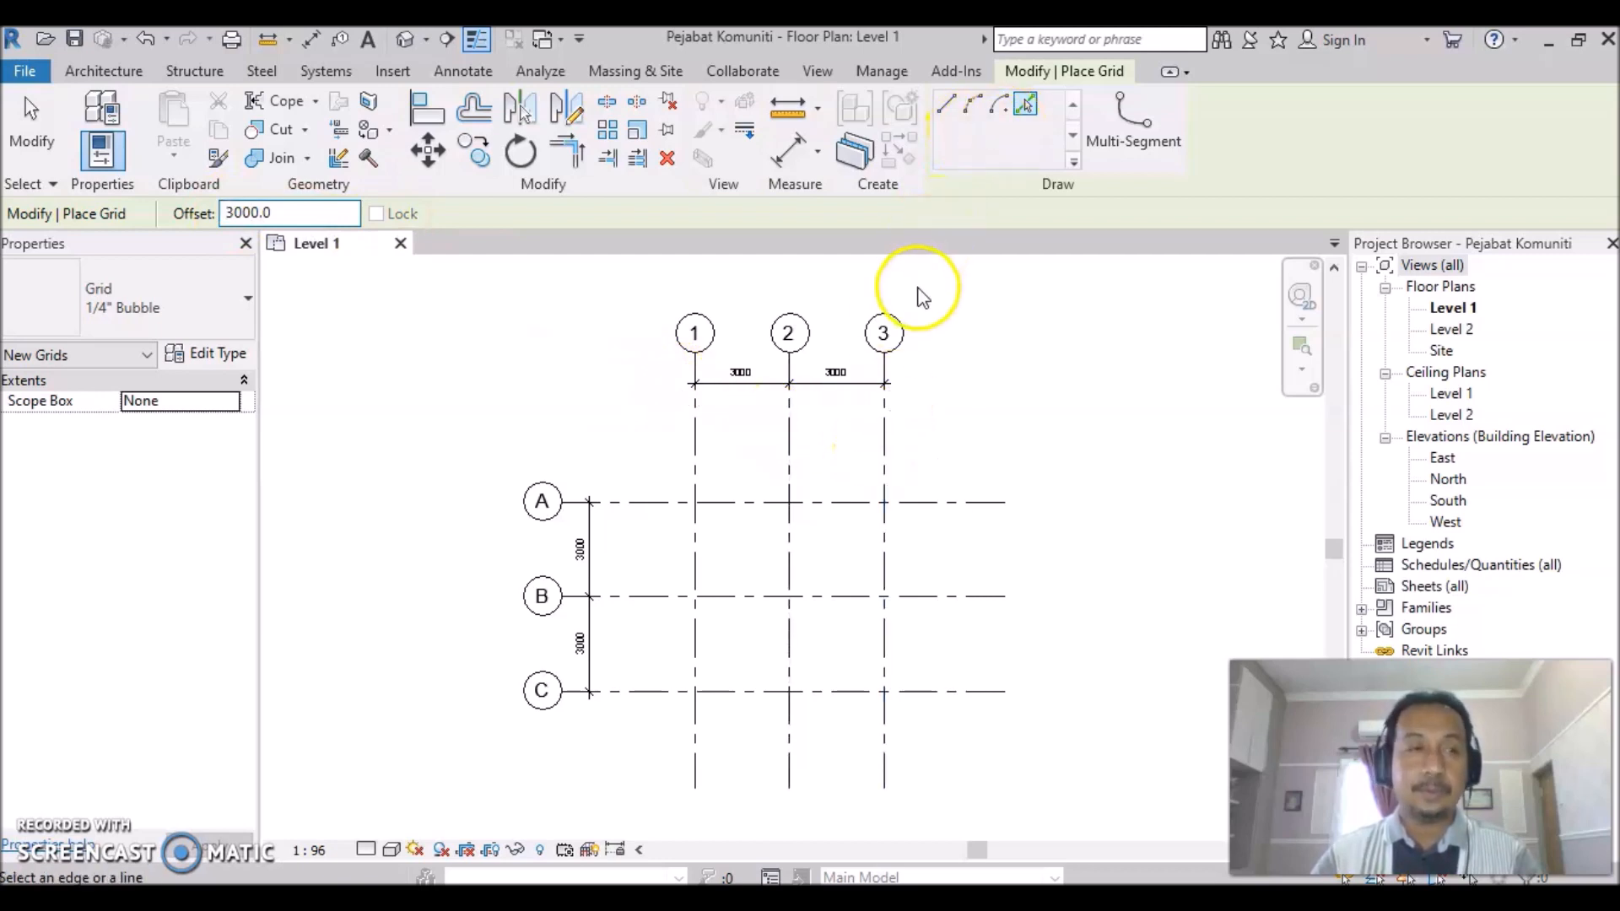
pyautogui.click(886, 456)
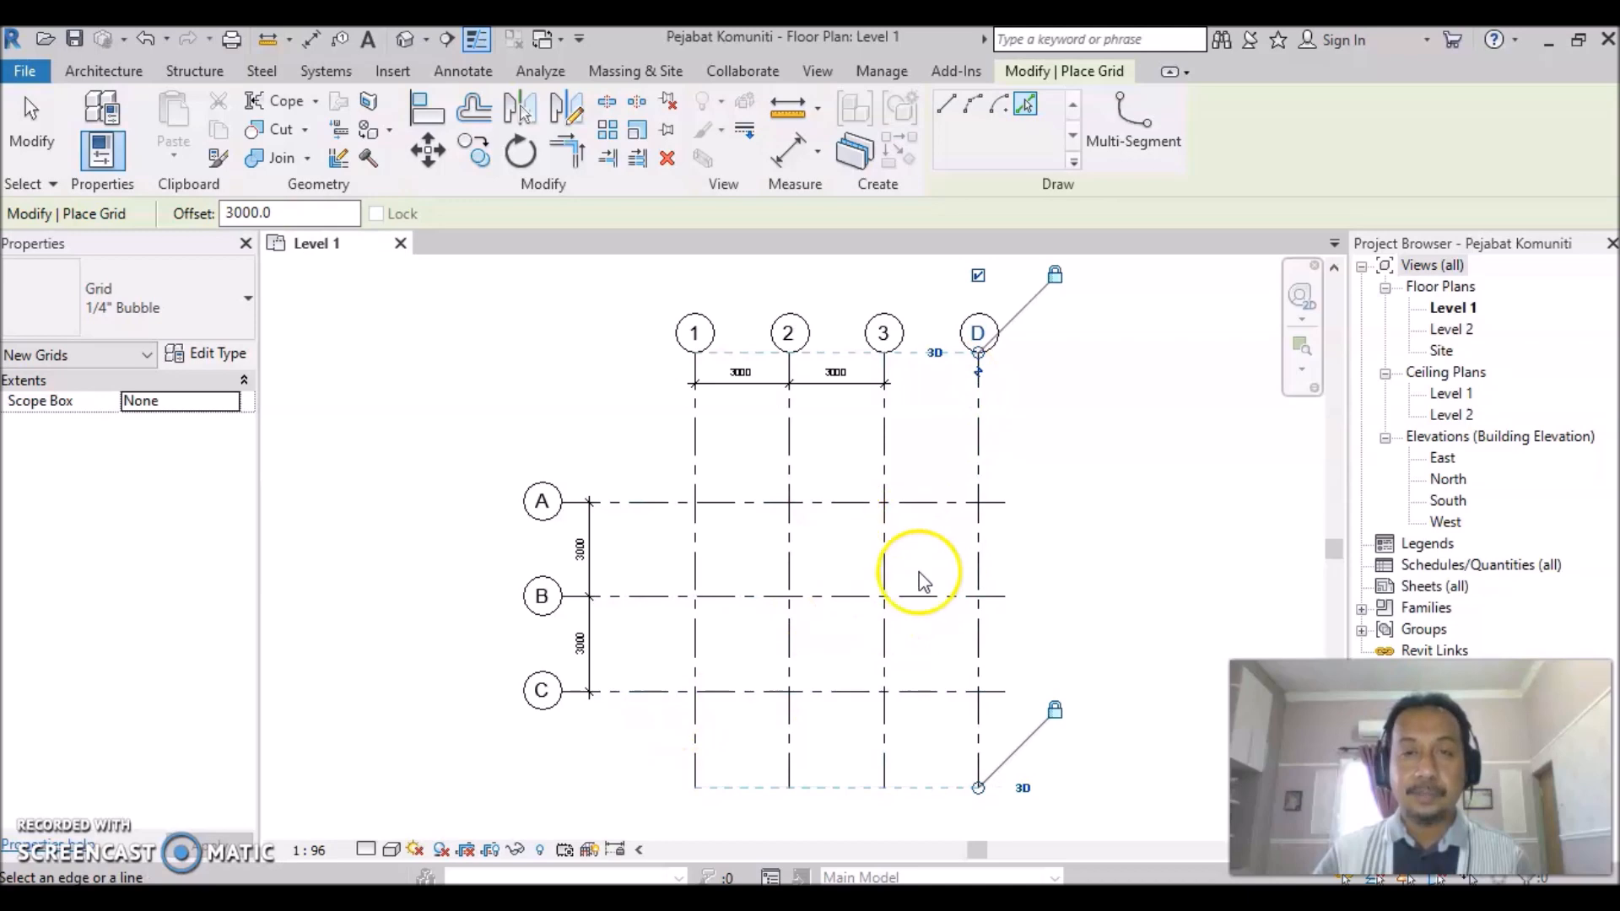
# Add a horizontal grid line below grid line C by picking that line with a 1500 mm offset.
pyautogui.scroll(-1, 1076, 589)
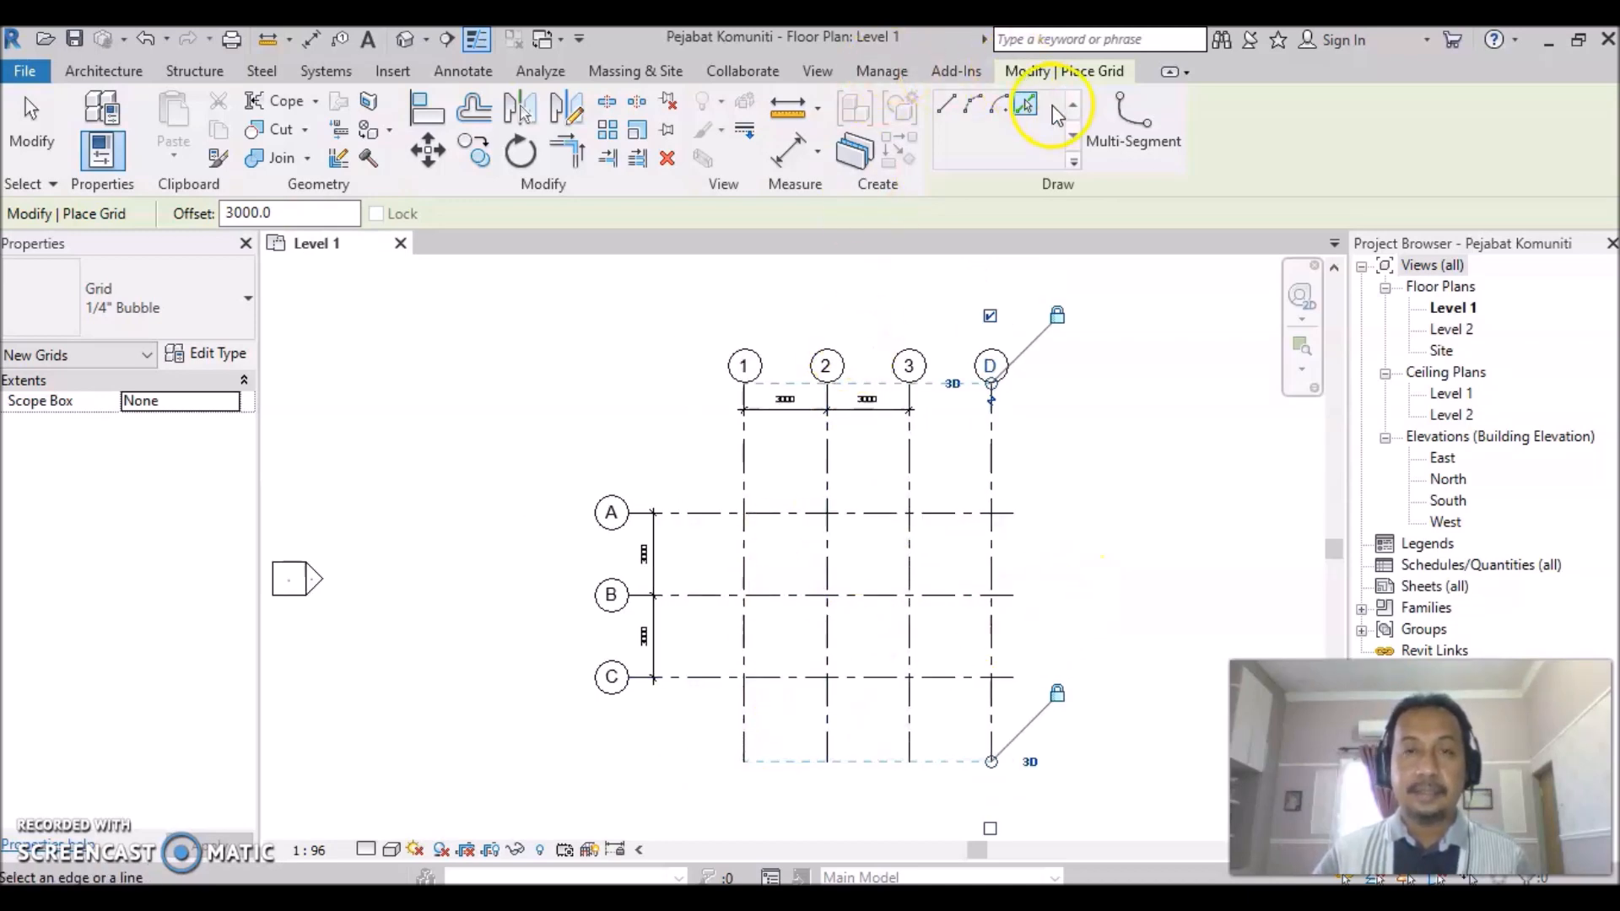
pyautogui.click(290, 216)
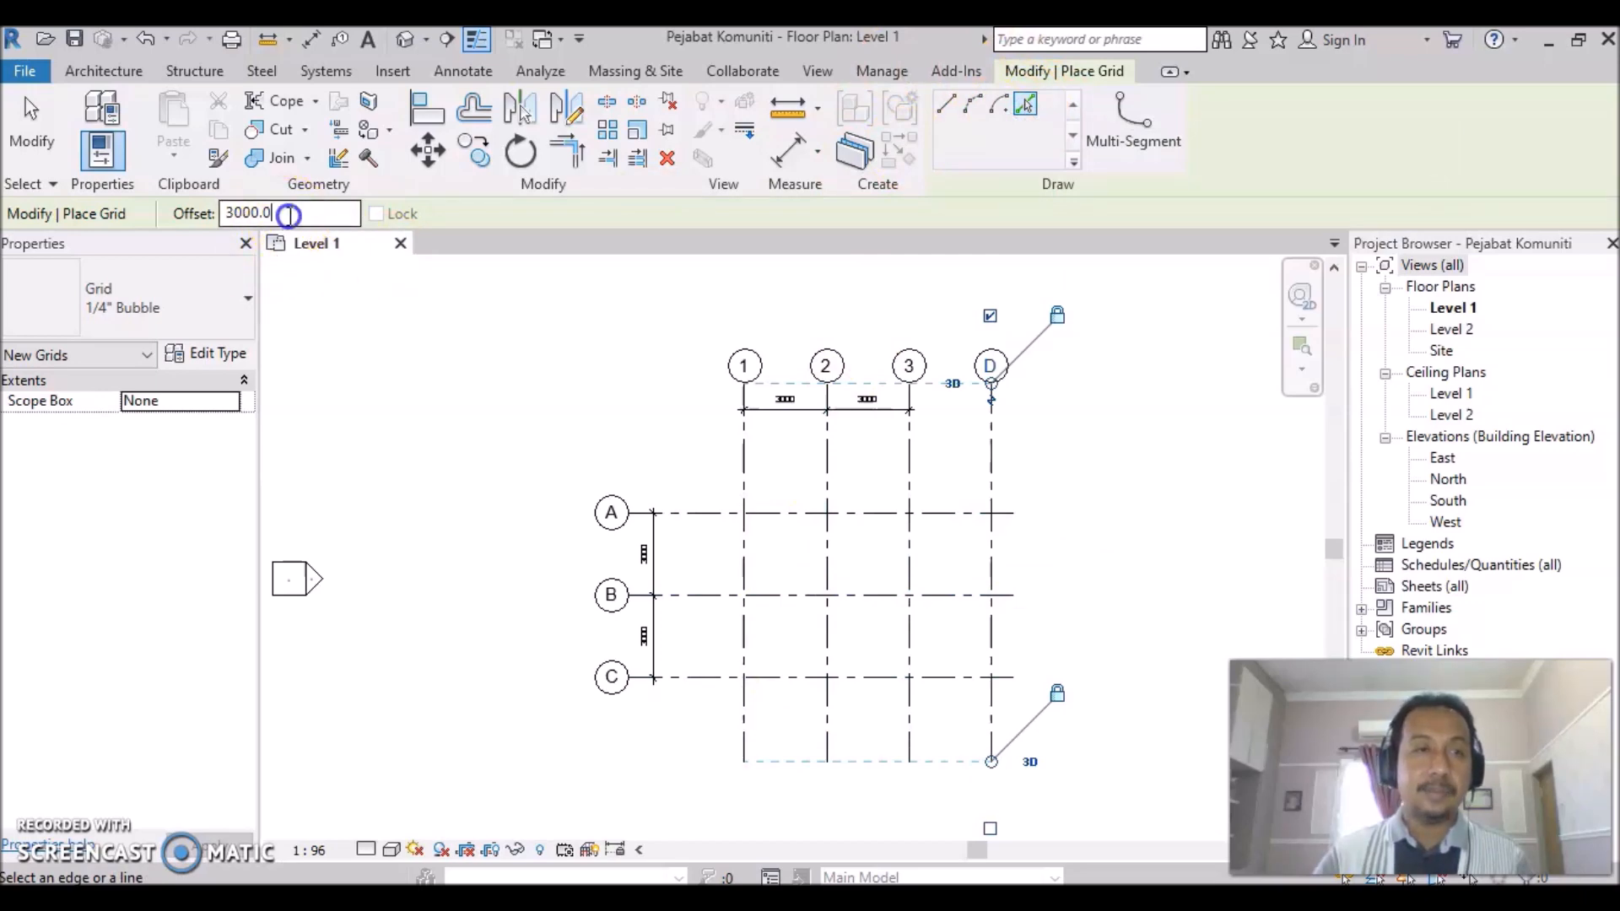
pyautogui.write('15')
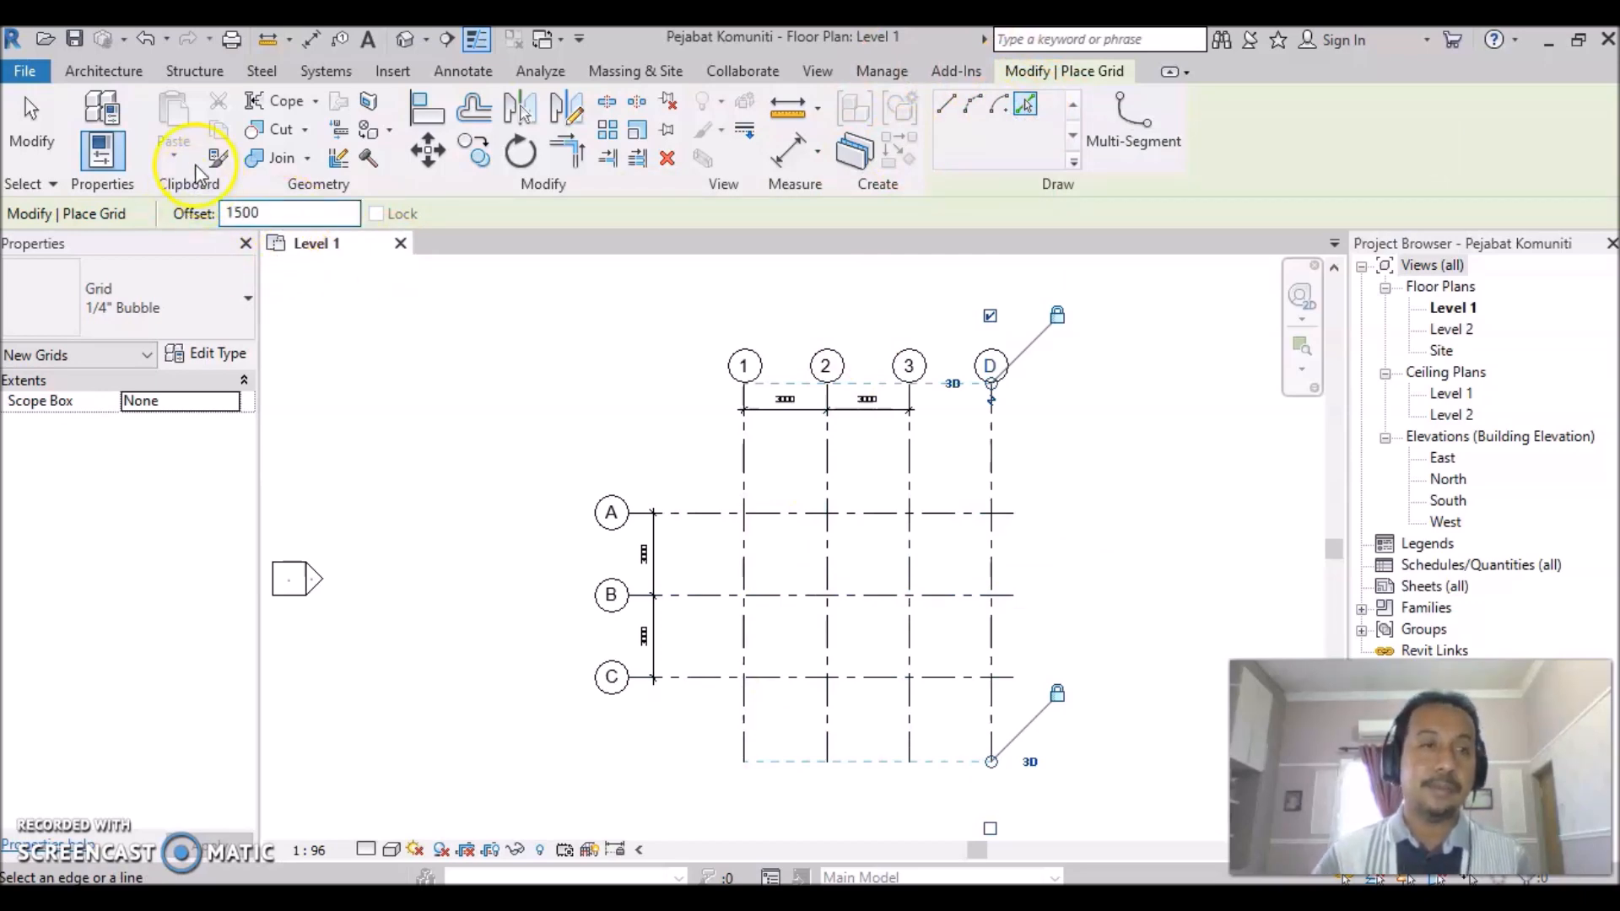
pyautogui.scroll(5, 827, 704)
pyautogui.moveTo(911, 727); pyautogui.dragTo(883, 507, button='middle')
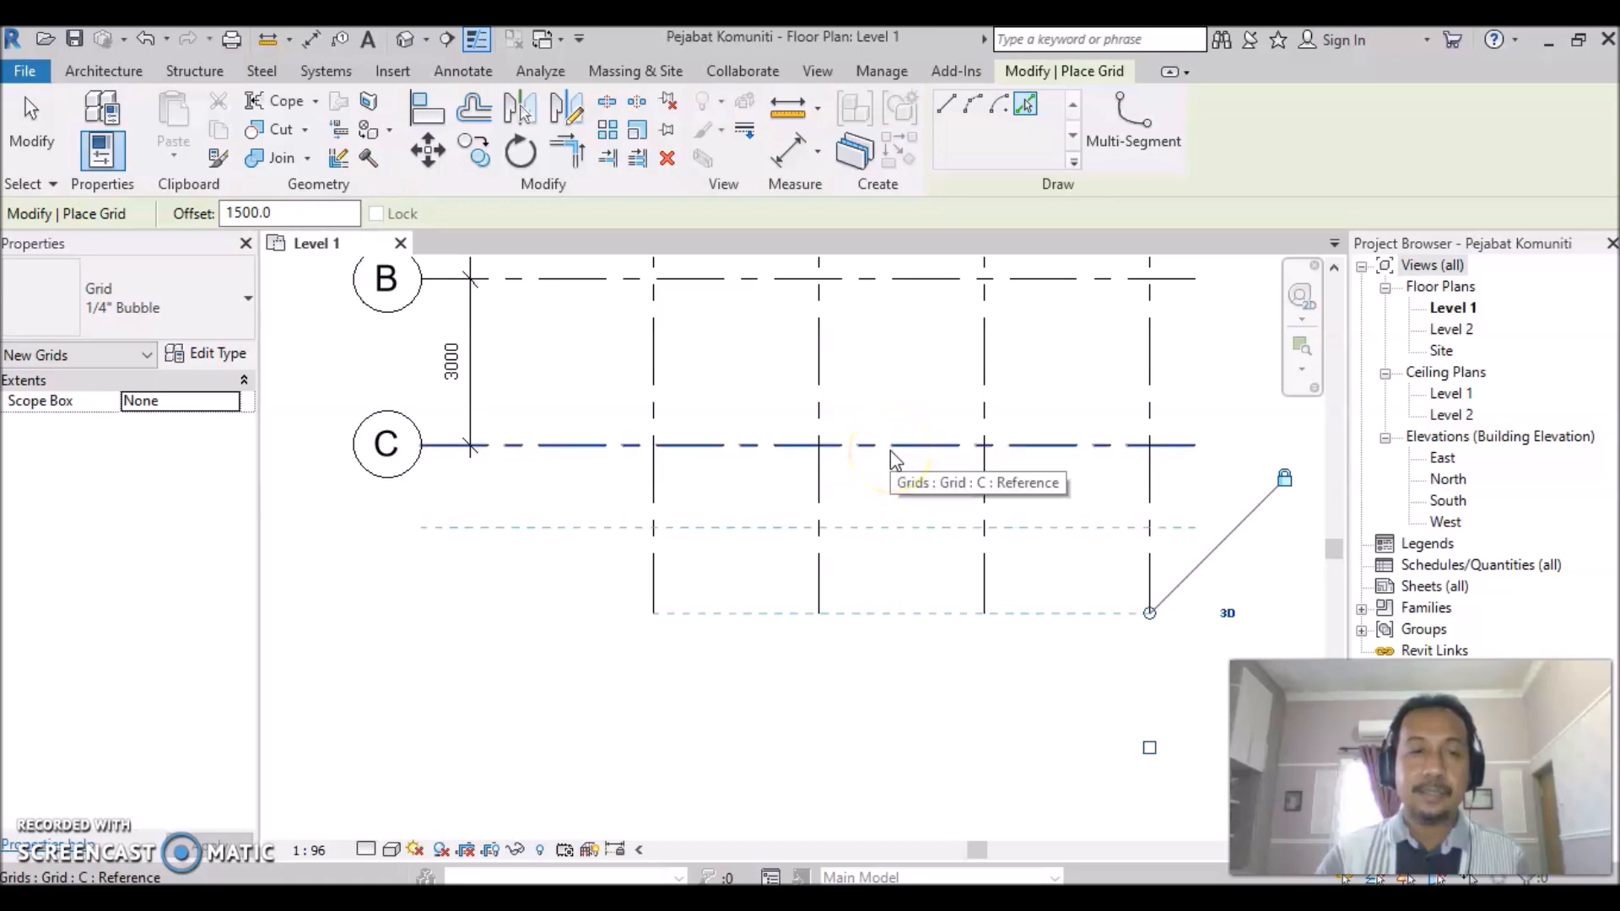
pyautogui.click(891, 451)
pyautogui.scroll(-3, 615, 748)
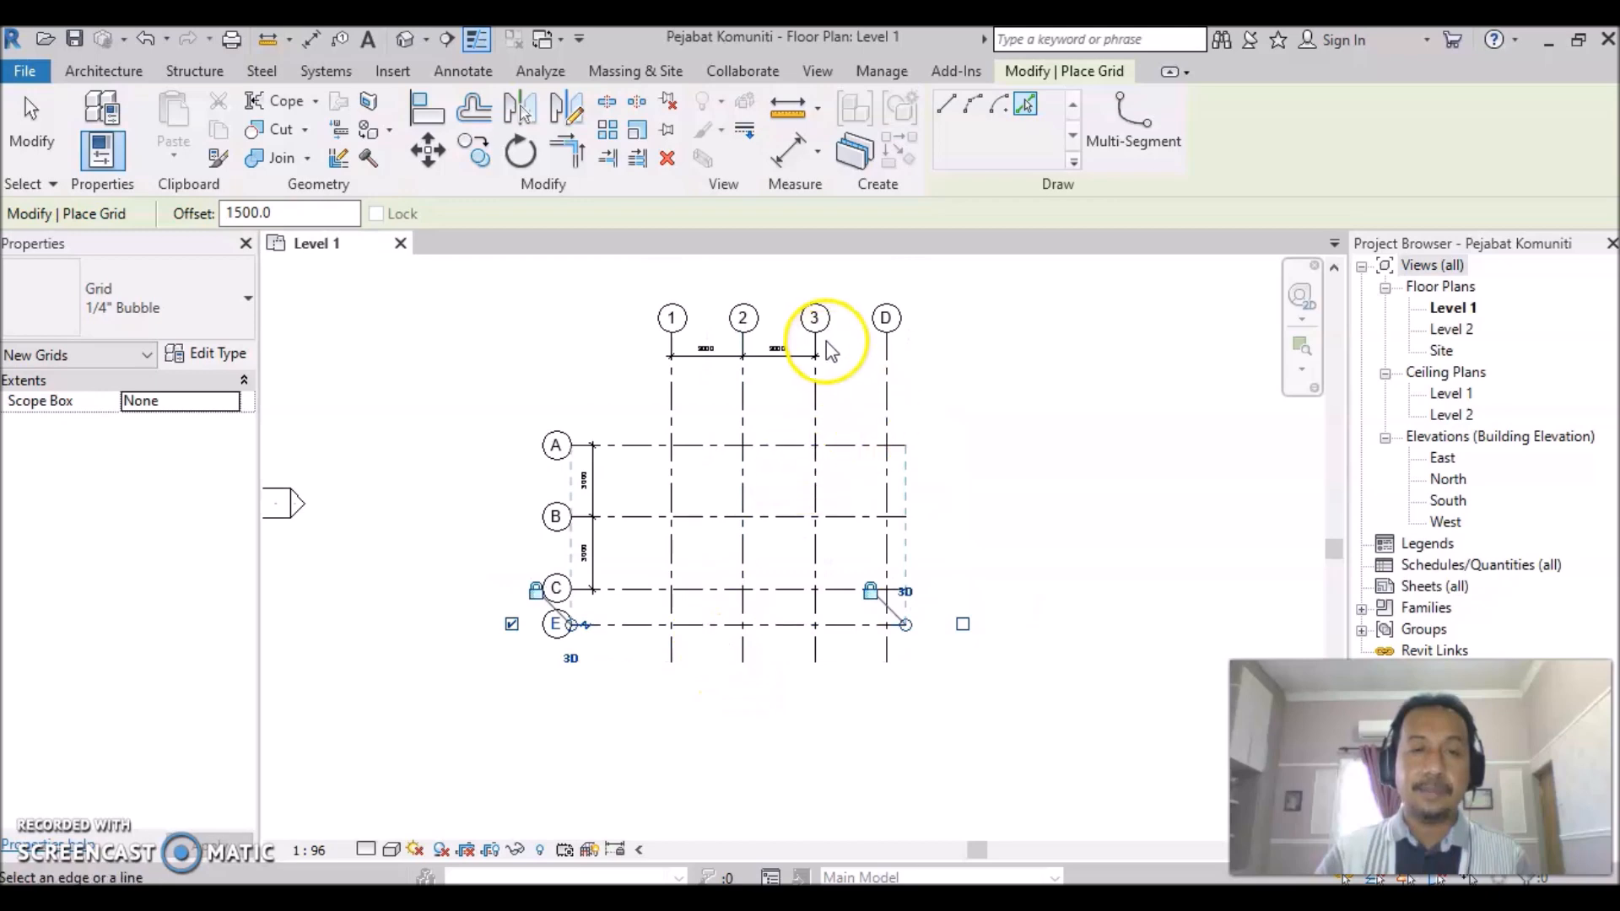
# End the grid command and rename the new vertical grid line beside grid line 3 as 4.
pyautogui.scroll(1, 844, 376)
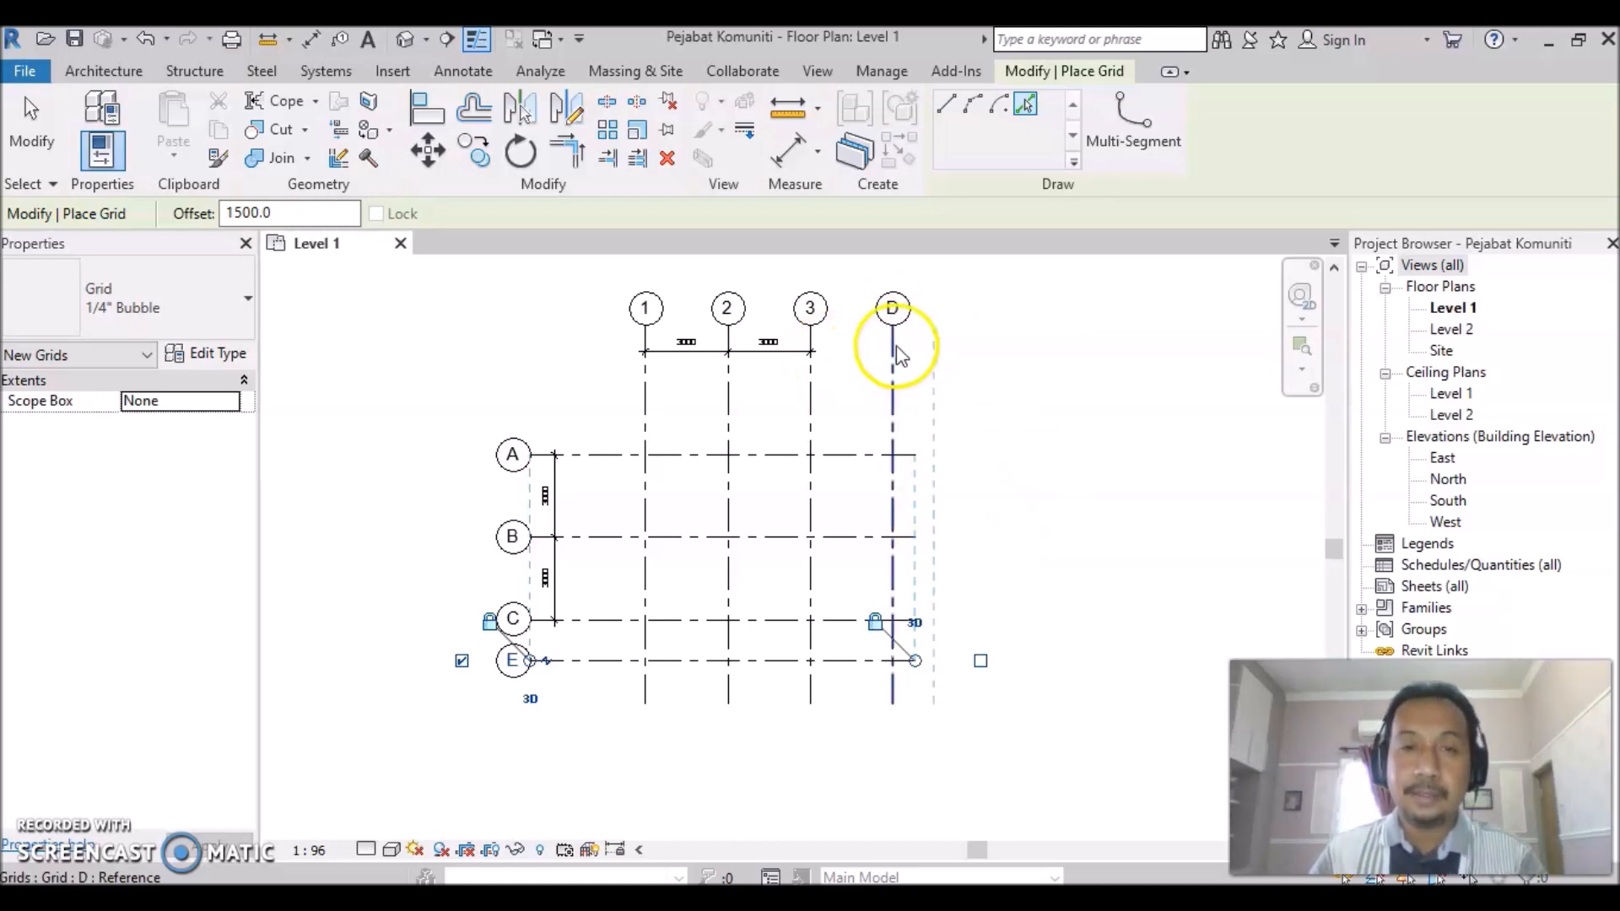
pyautogui.scroll(2, 923, 333)
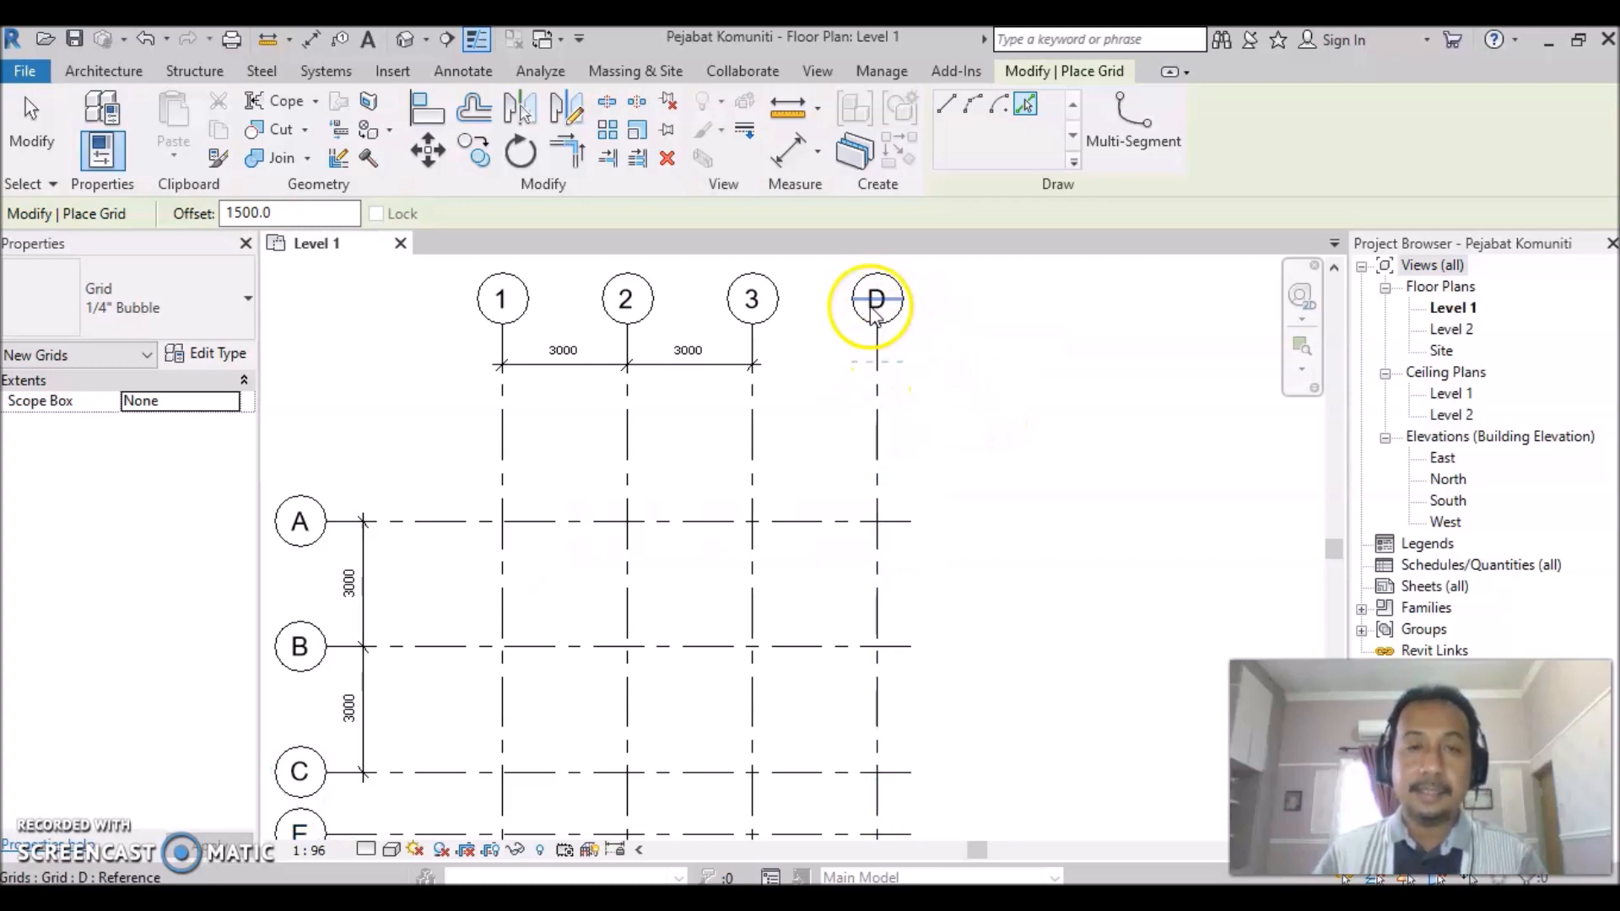
pyautogui.scroll(2, 875, 317)
pyautogui.press('Escape')
pyautogui.press('Escape')
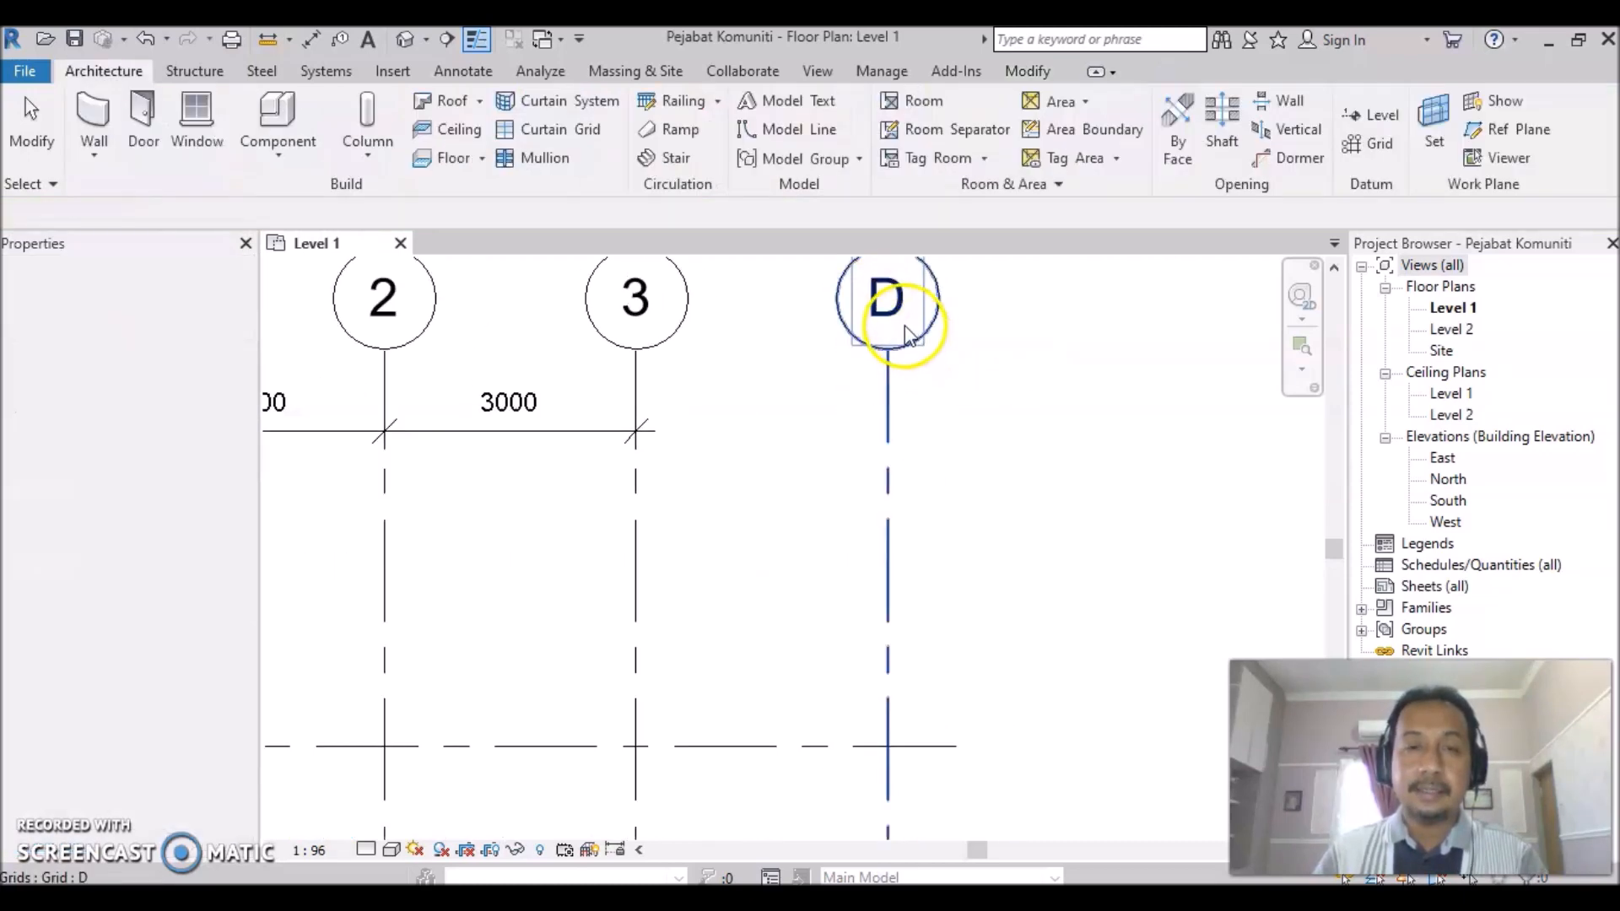
pyautogui.click(890, 319)
pyautogui.click(890, 312)
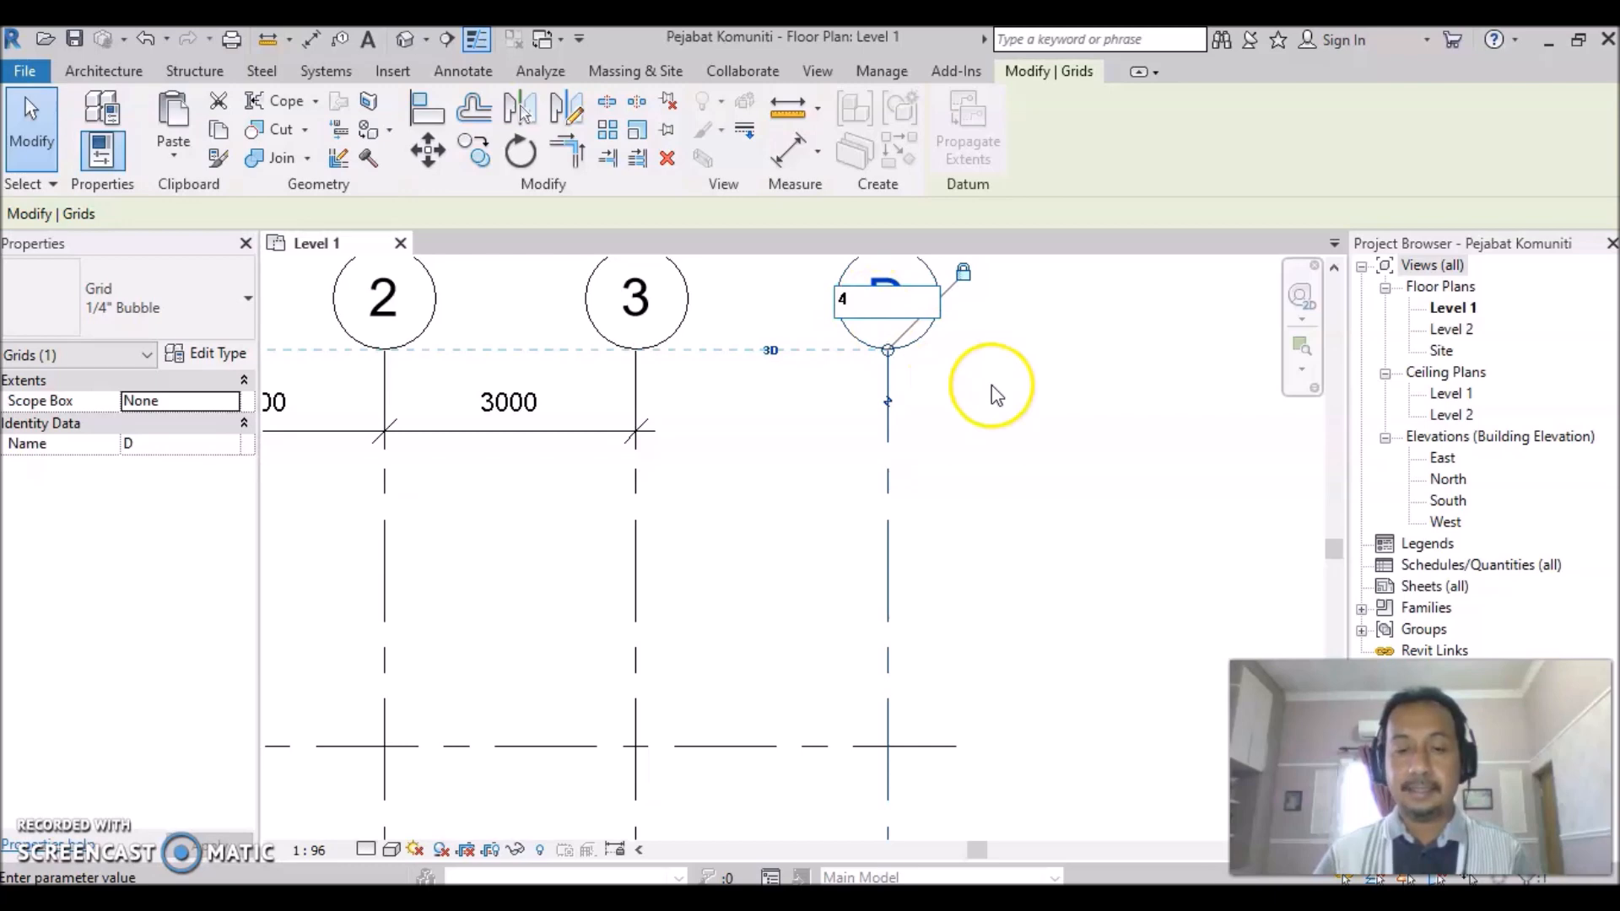
pyautogui.press('Return')
# Rename the new horizontal grid line below grid line C as D and deselect it.
pyautogui.scroll(-3, 1016, 529)
pyautogui.scroll(-2, 650, 721)
pyautogui.moveTo(481, 760); pyautogui.dragTo(712, 351, button='middle')
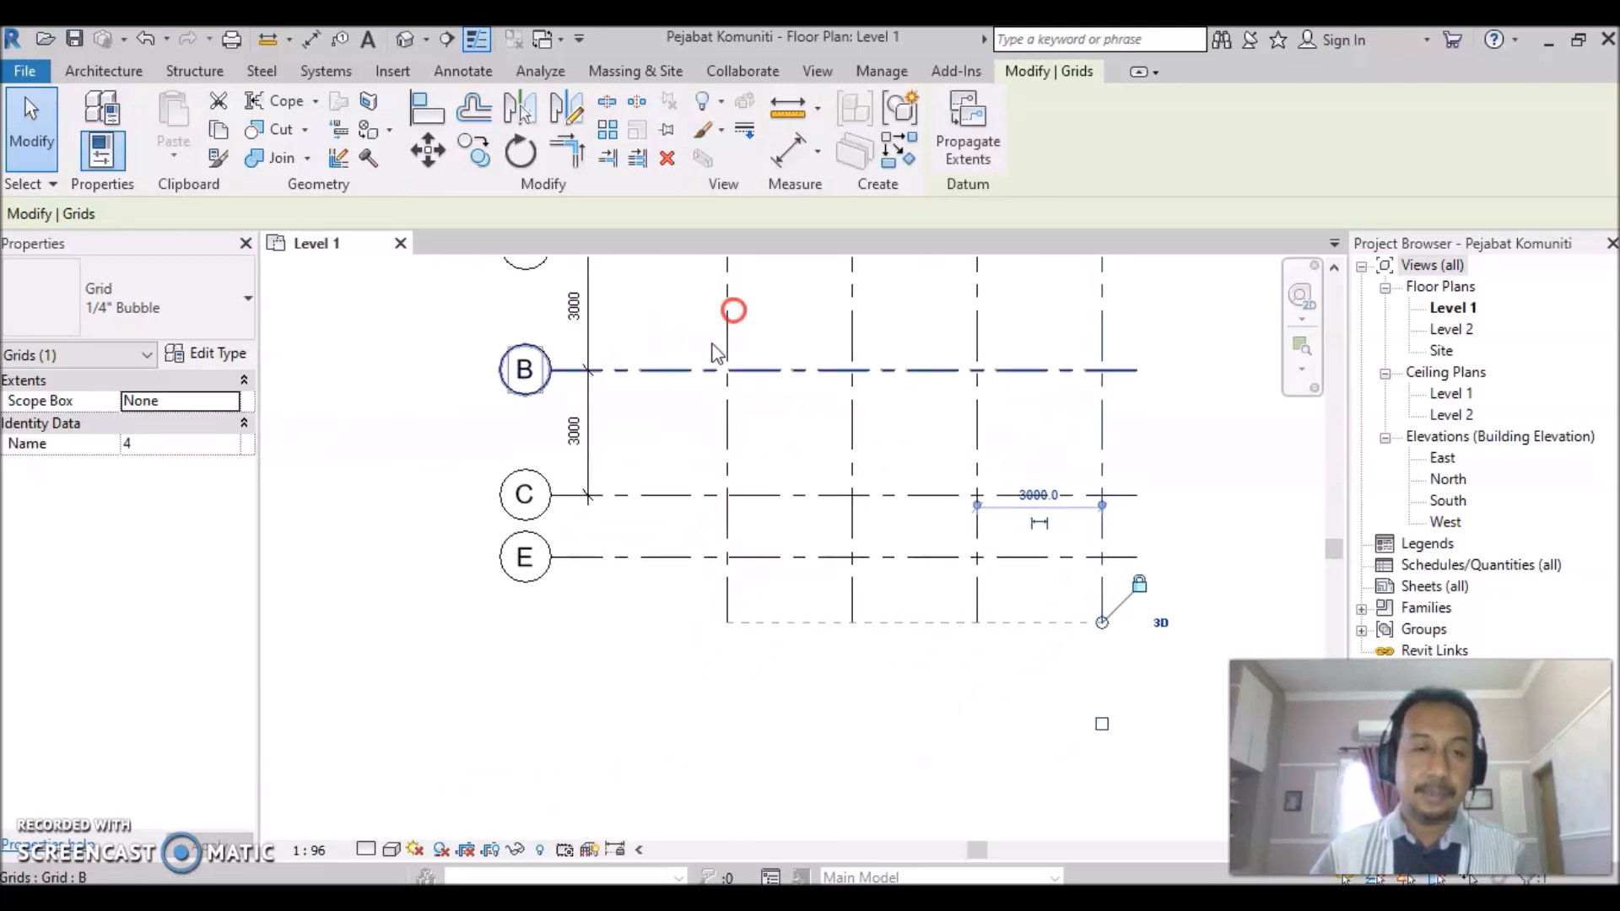
pyautogui.click(528, 562)
pyautogui.click(519, 560)
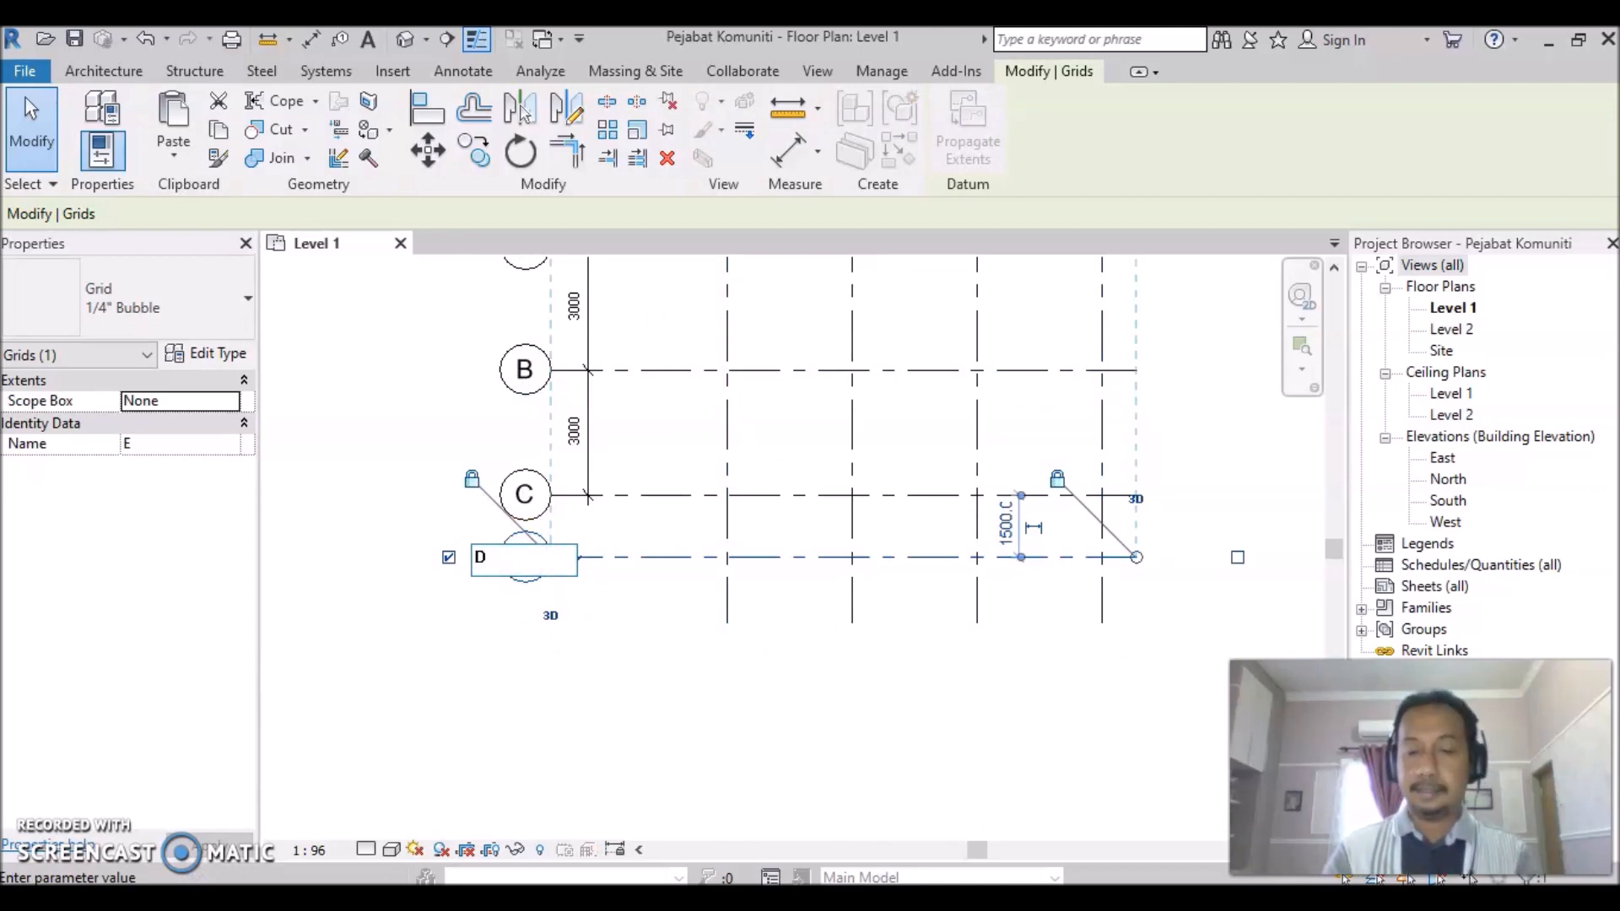
pyautogui.write('D')
pyautogui.press('Return')
pyautogui.click(754, 714)
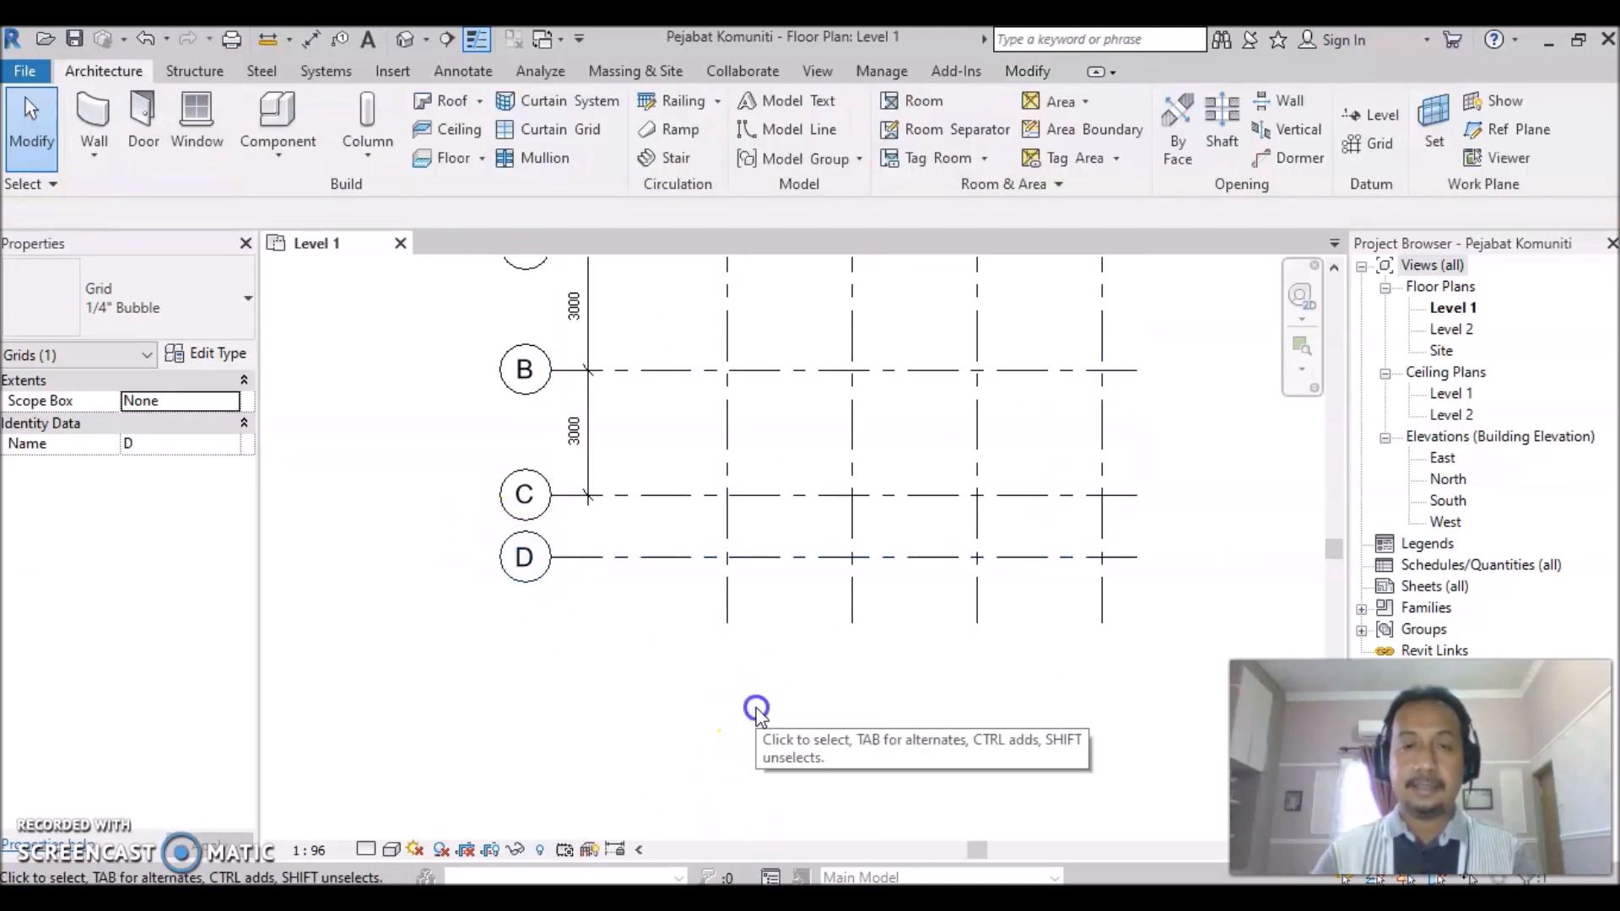
# Review the enlarged grid and check which of its grid lines are pinned.
pyautogui.scroll(-3, 832, 684)
pyautogui.moveTo(964, 346); pyautogui.dragTo(791, 487, button='middle')
pyautogui.scroll(1, 791, 488)
pyautogui.scroll(1, 807, 474)
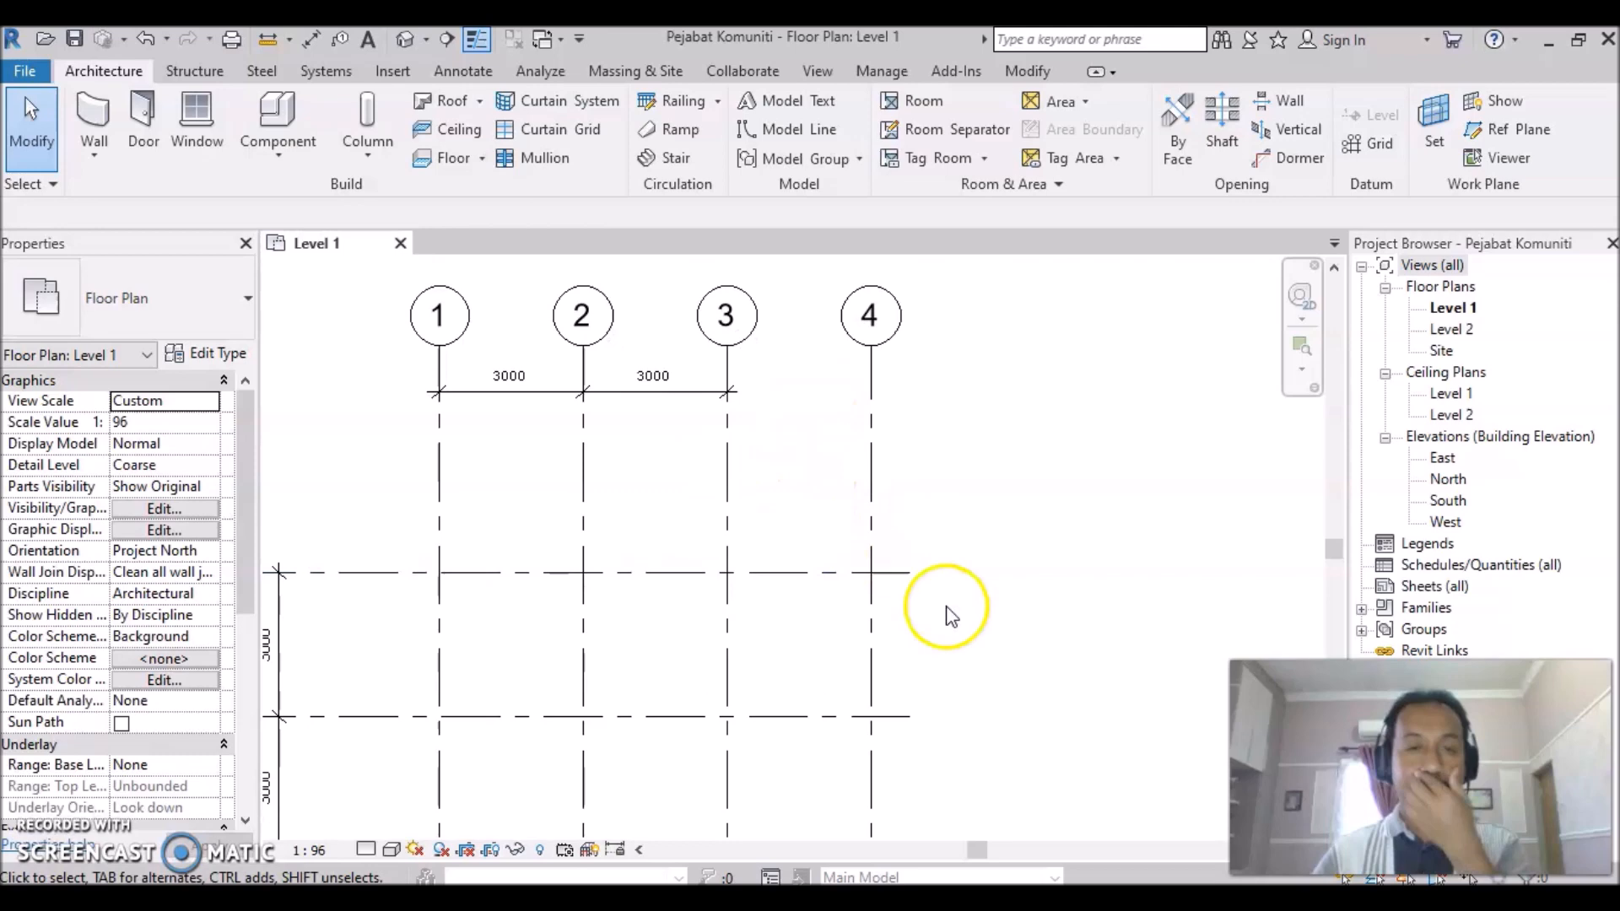
pyautogui.scroll(-1, 776, 641)
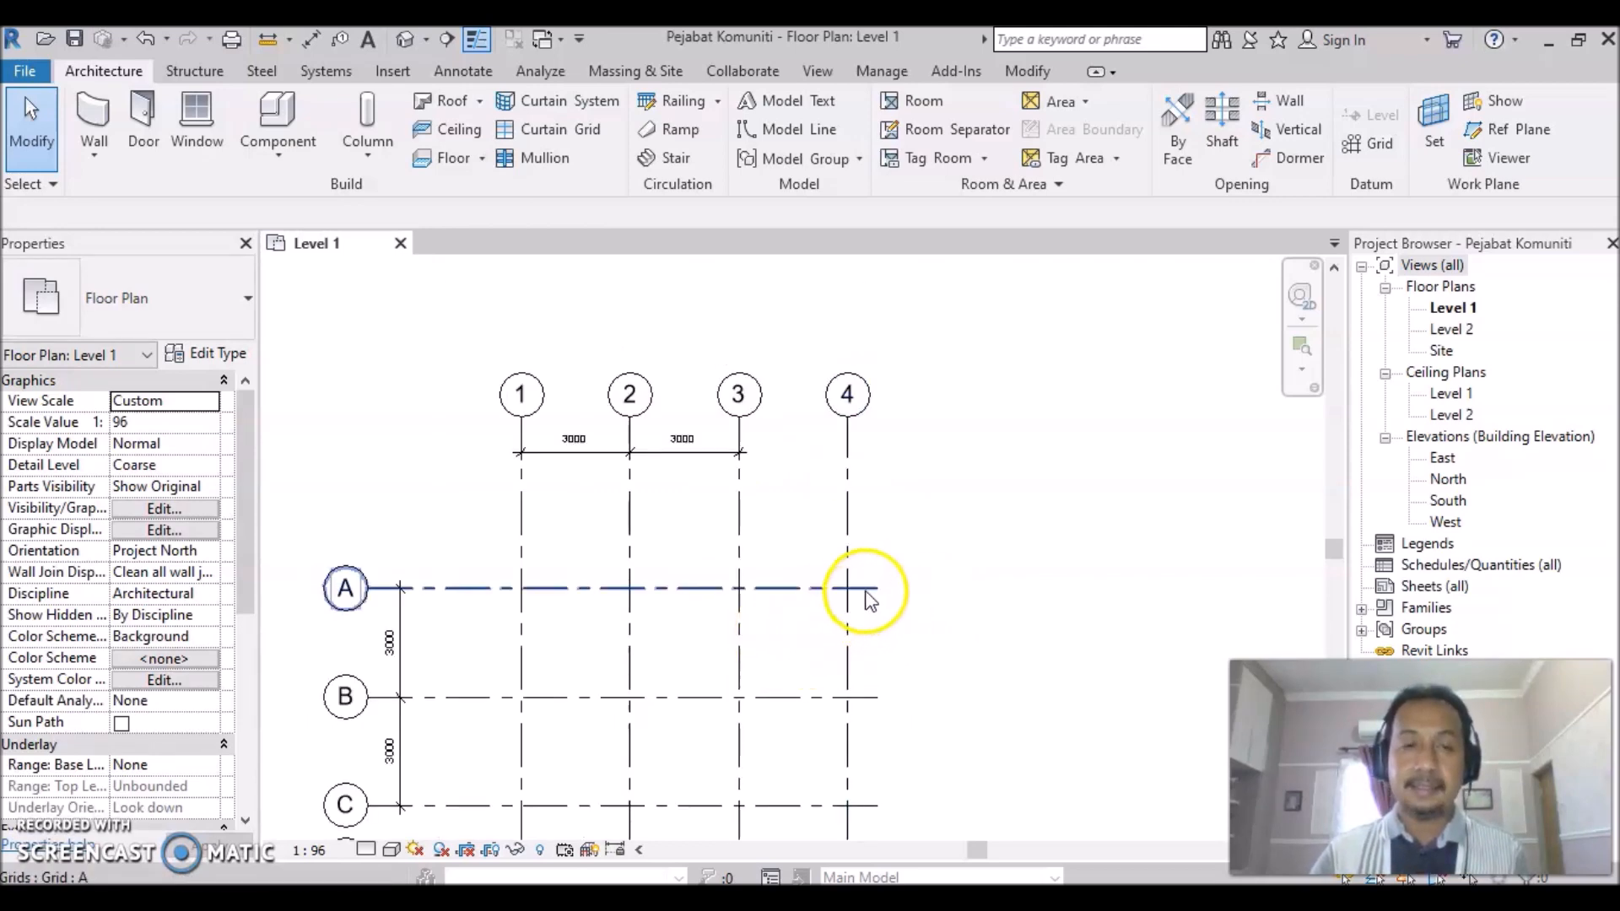
pyautogui.scroll(-2, 781, 636)
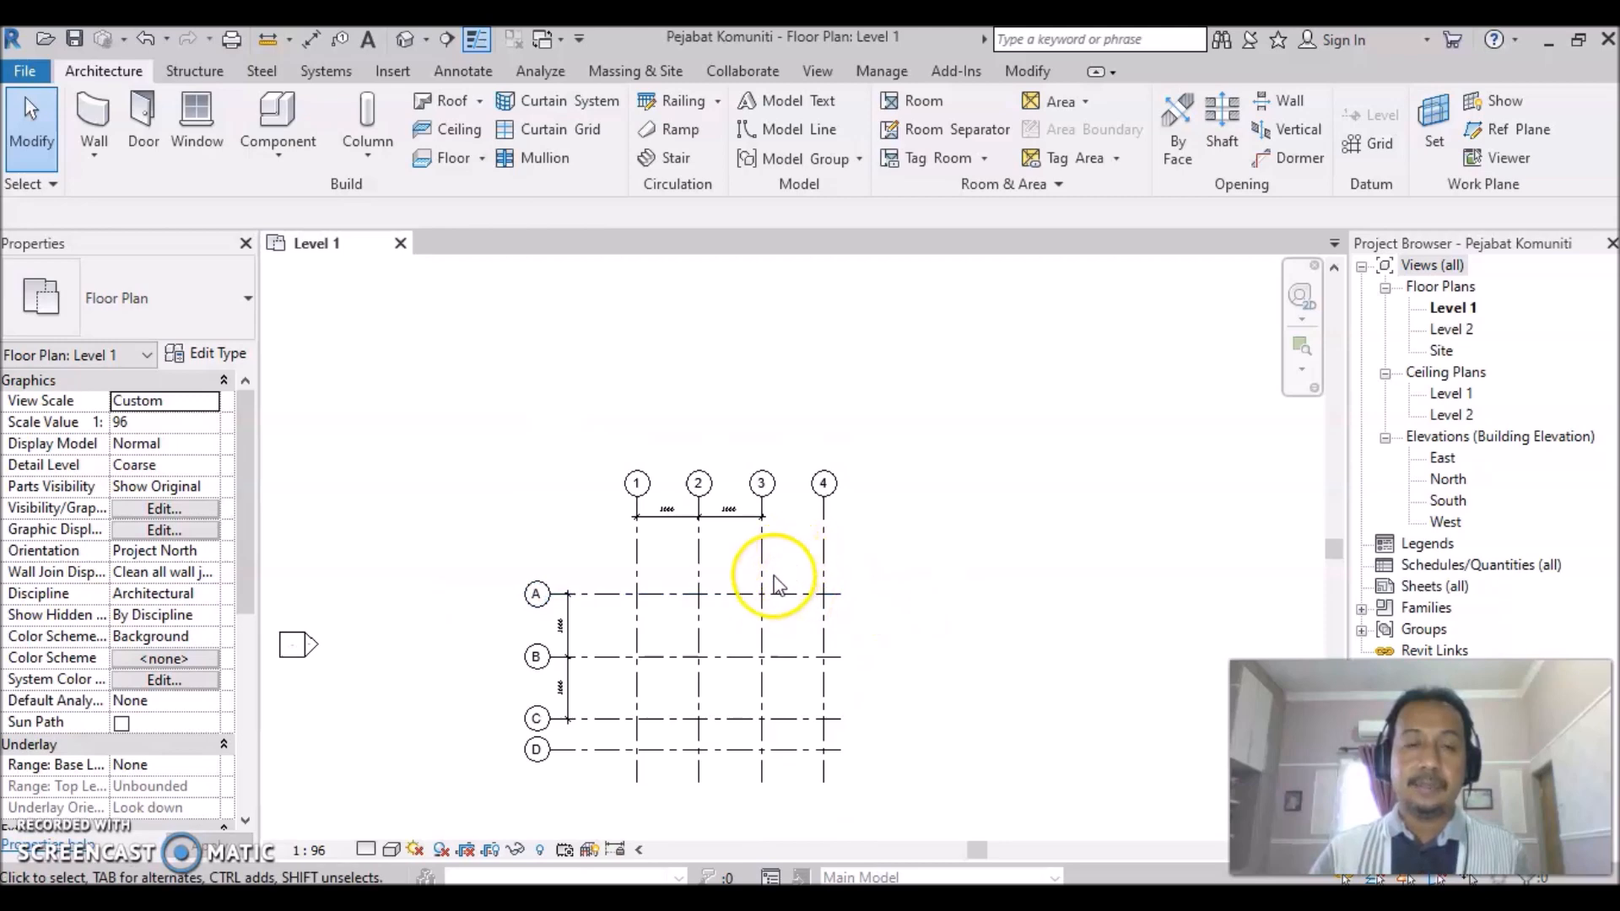
pyautogui.moveTo(786, 628); pyautogui.dragTo(839, 495, button='middle')
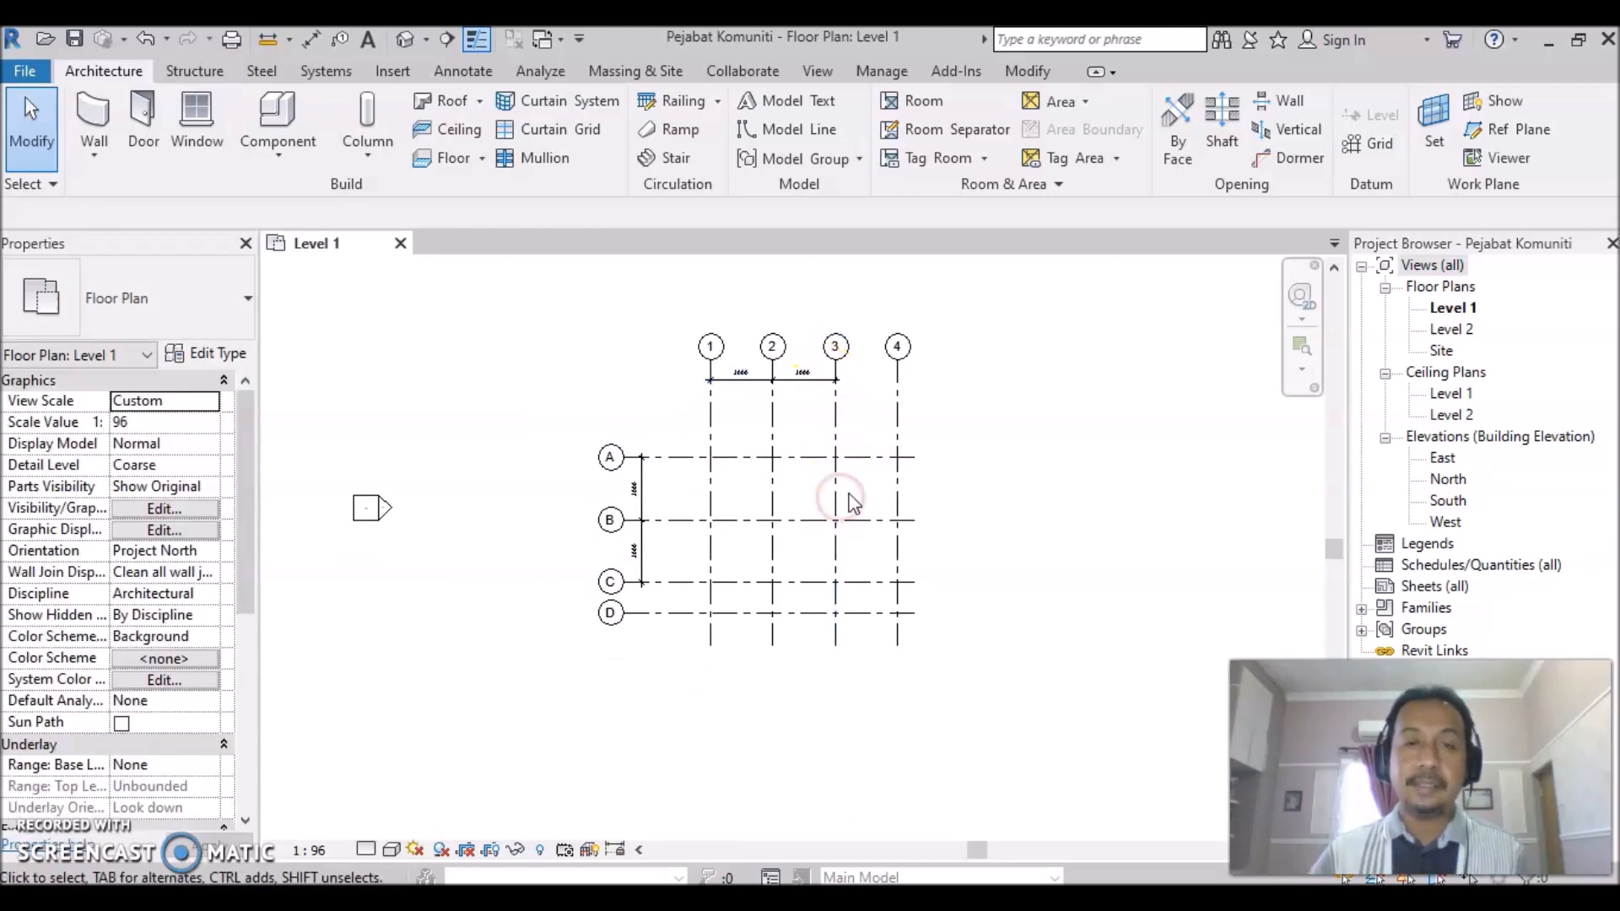
pyautogui.scroll(1, 852, 502)
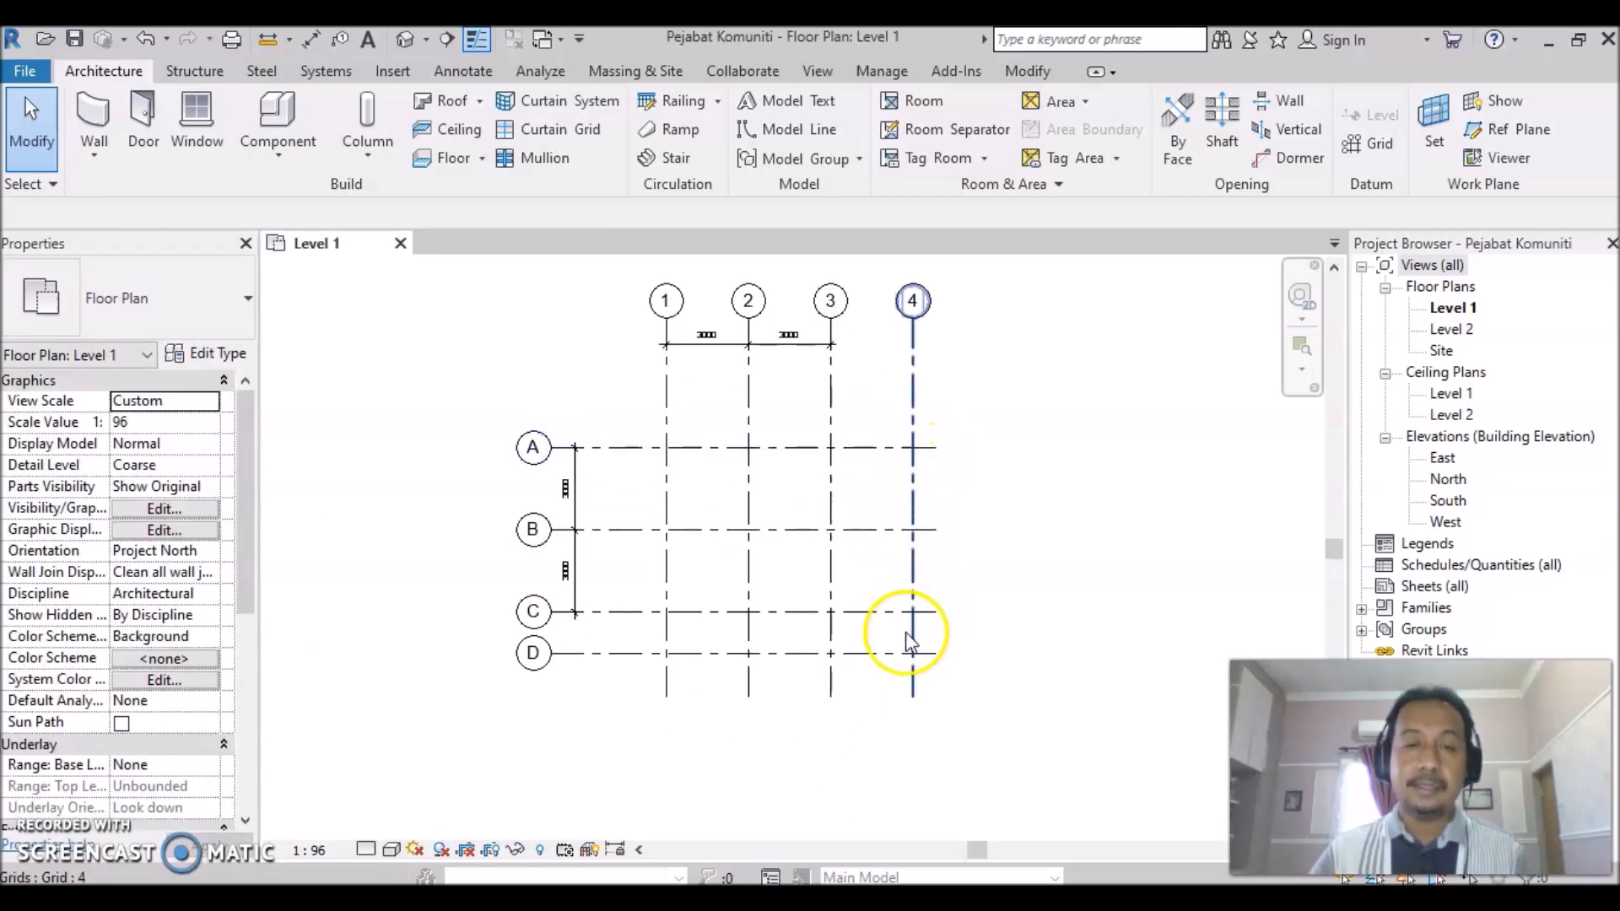
pyautogui.moveTo(864, 412); pyautogui.dragTo(625, 640)
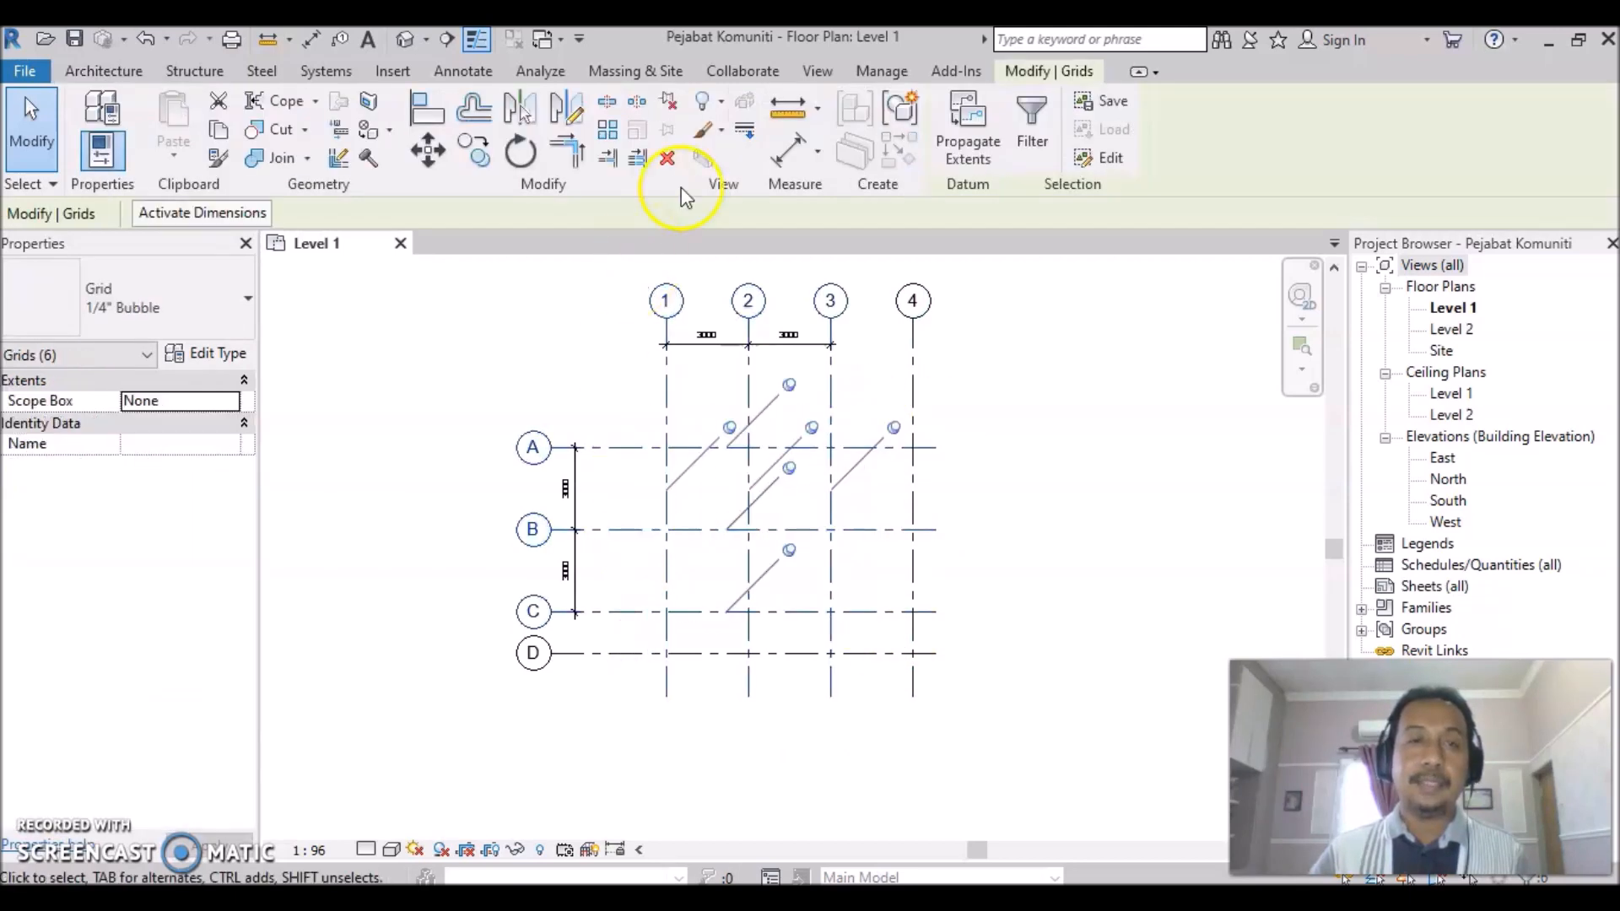
pyautogui.click(1145, 586)
# Extend the bubble-free ends of the horizontal grid lines farther past line 4 and of the vertical ones farther below line D.
pyautogui.click(931, 657)
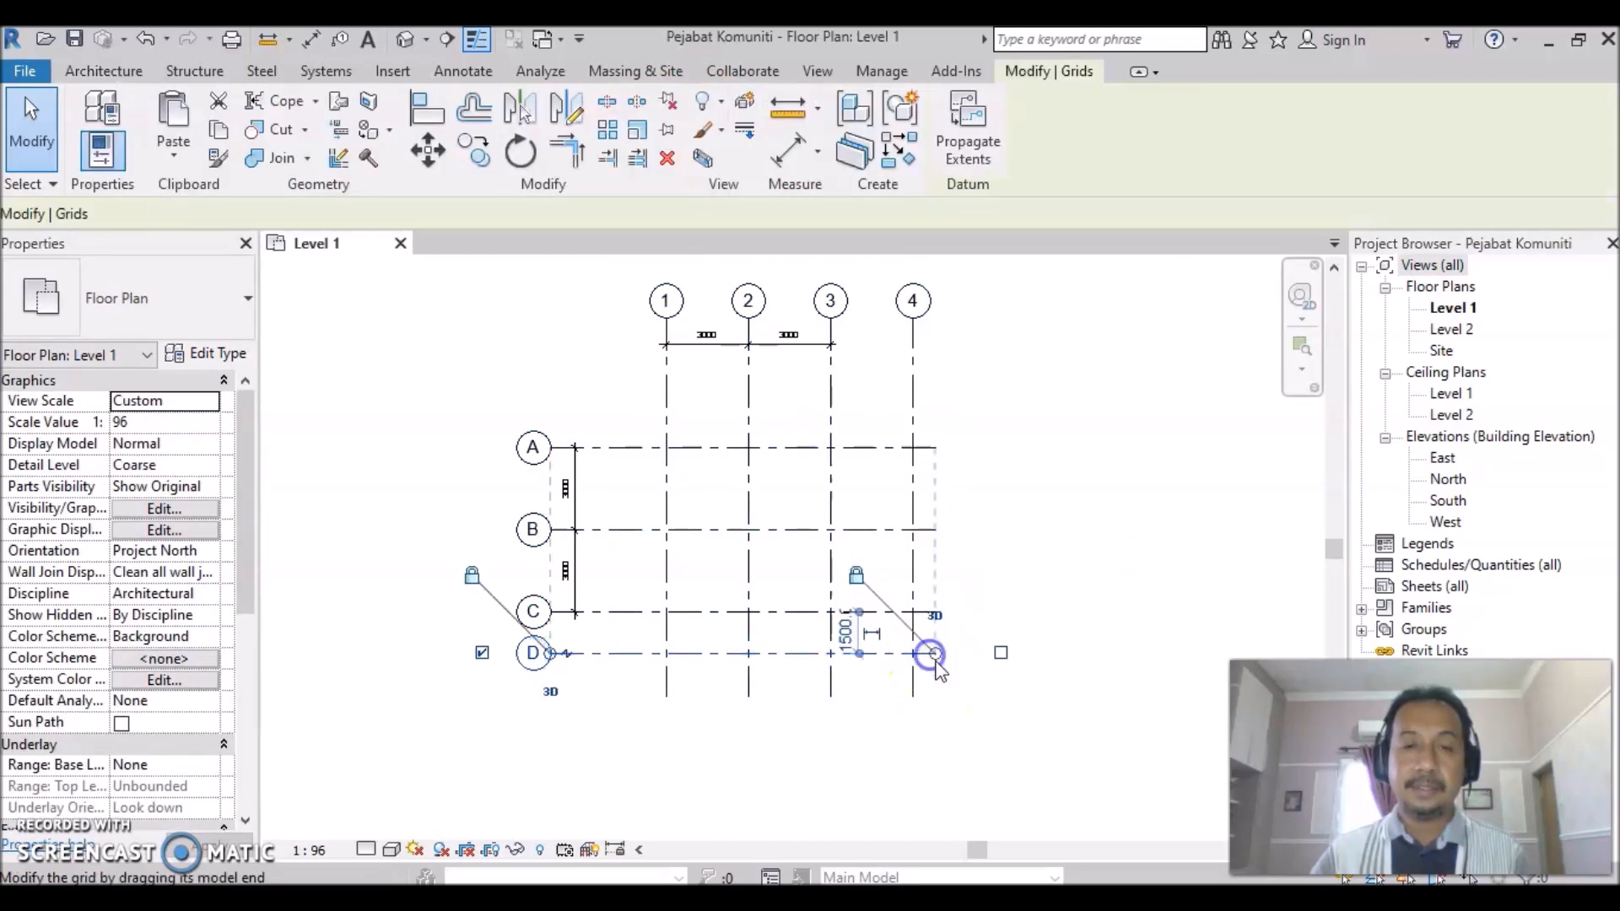
pyautogui.moveTo(935, 653); pyautogui.dragTo(995, 653)
pyautogui.click(911, 687)
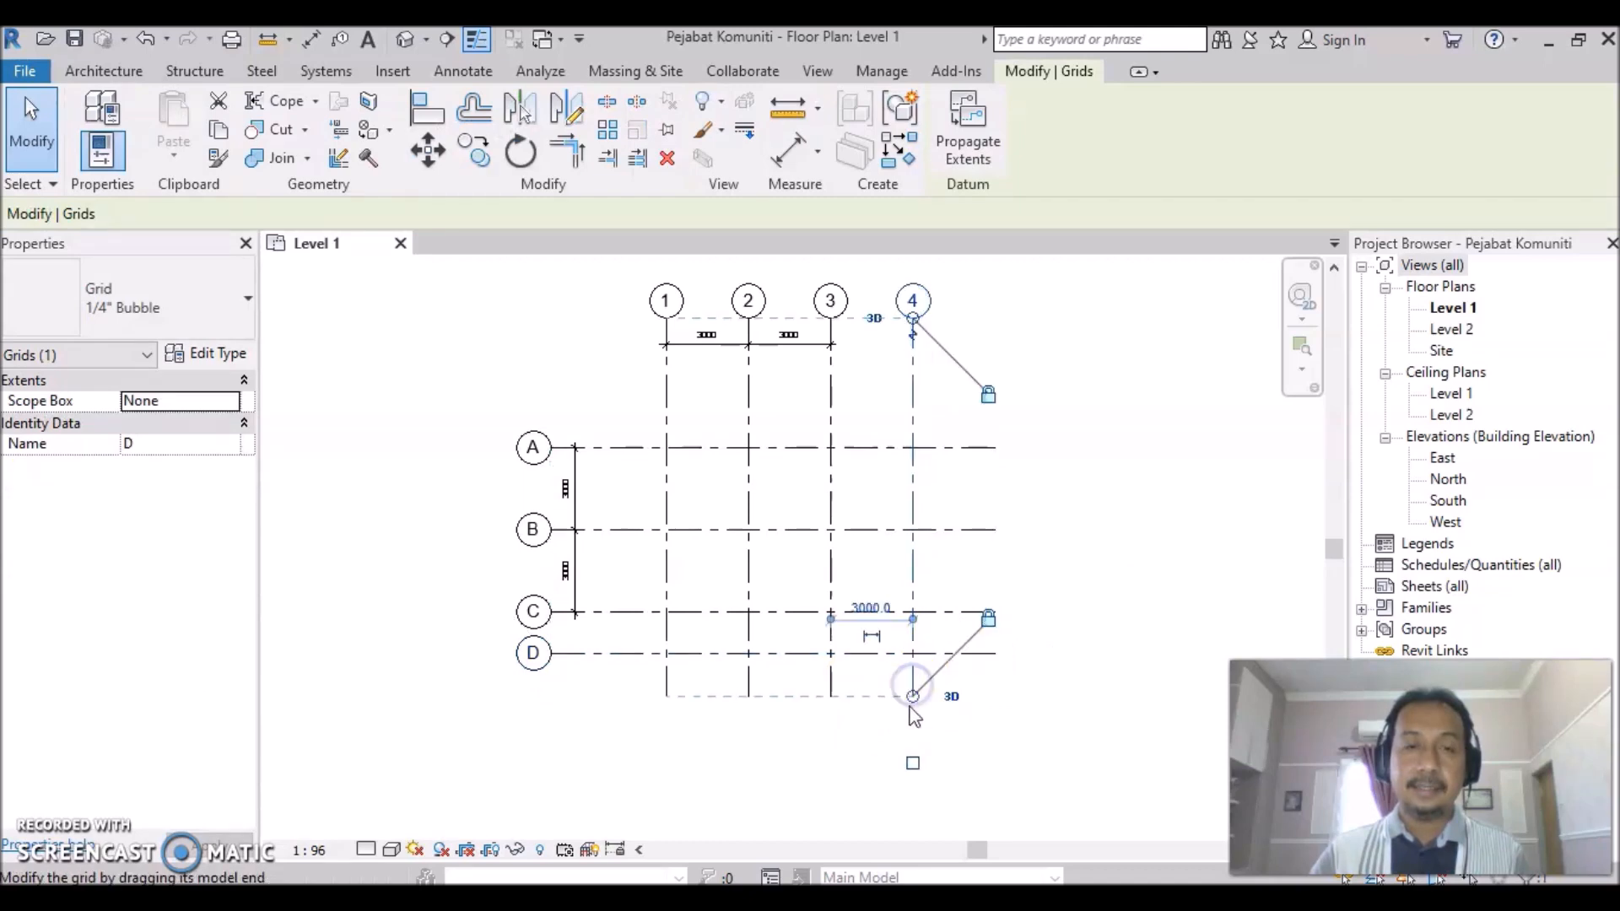
pyautogui.moveTo(914, 698); pyautogui.dragTo(913, 744)
pyautogui.click(1122, 565)
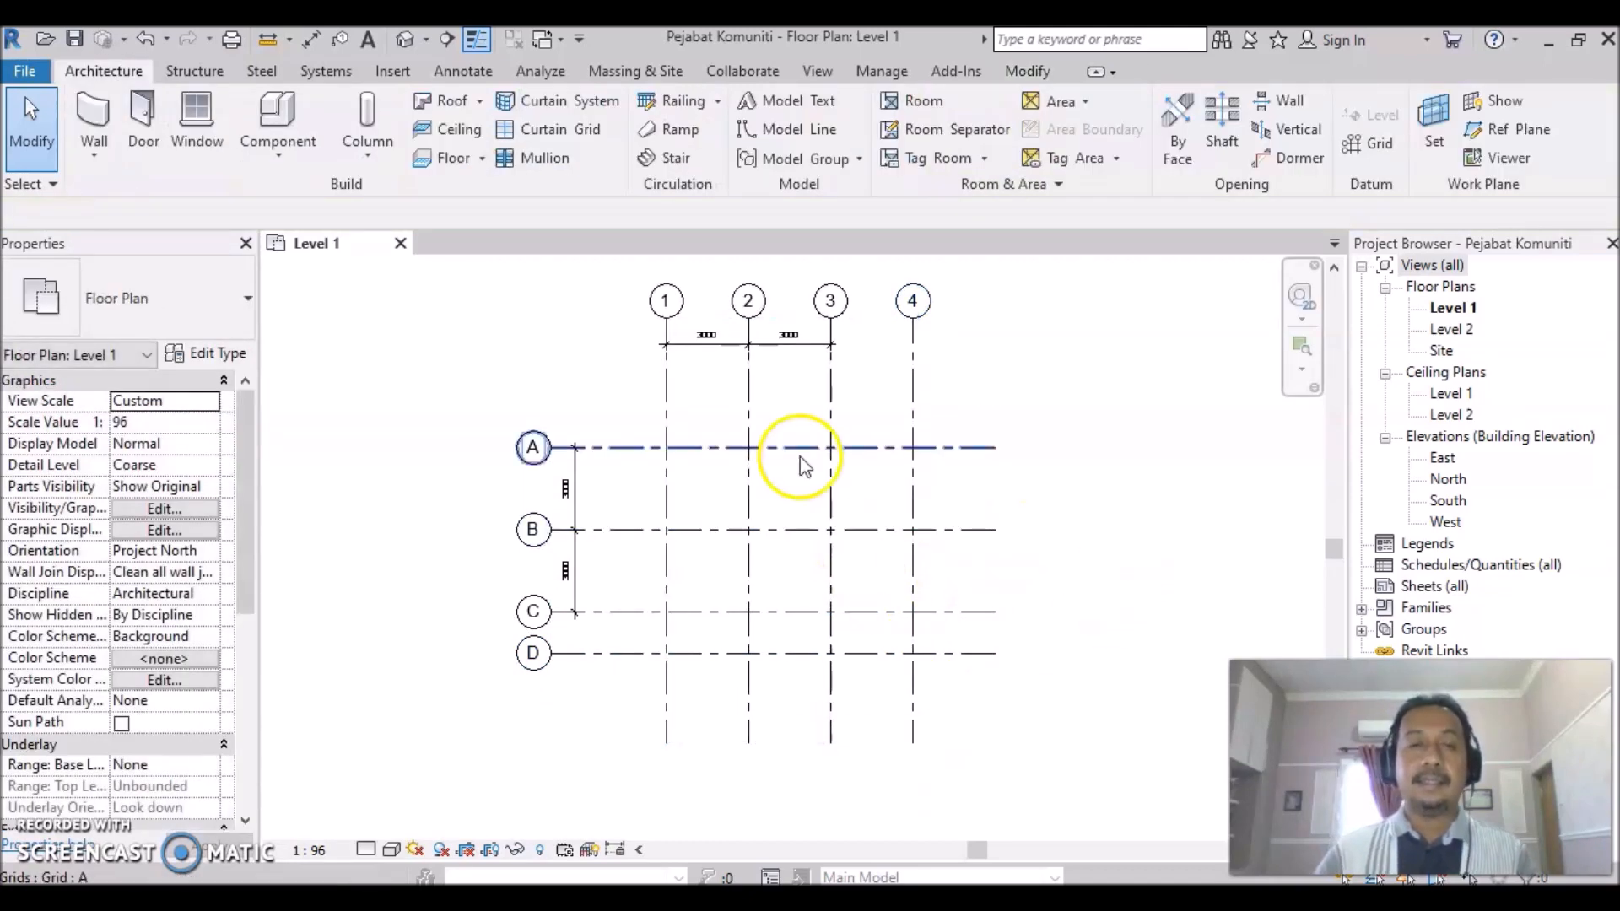
# Pin all eight grid lines, 1–4 and A–D, to lock their positions, and clear the selection.
pyautogui.scroll(2, 823, 371)
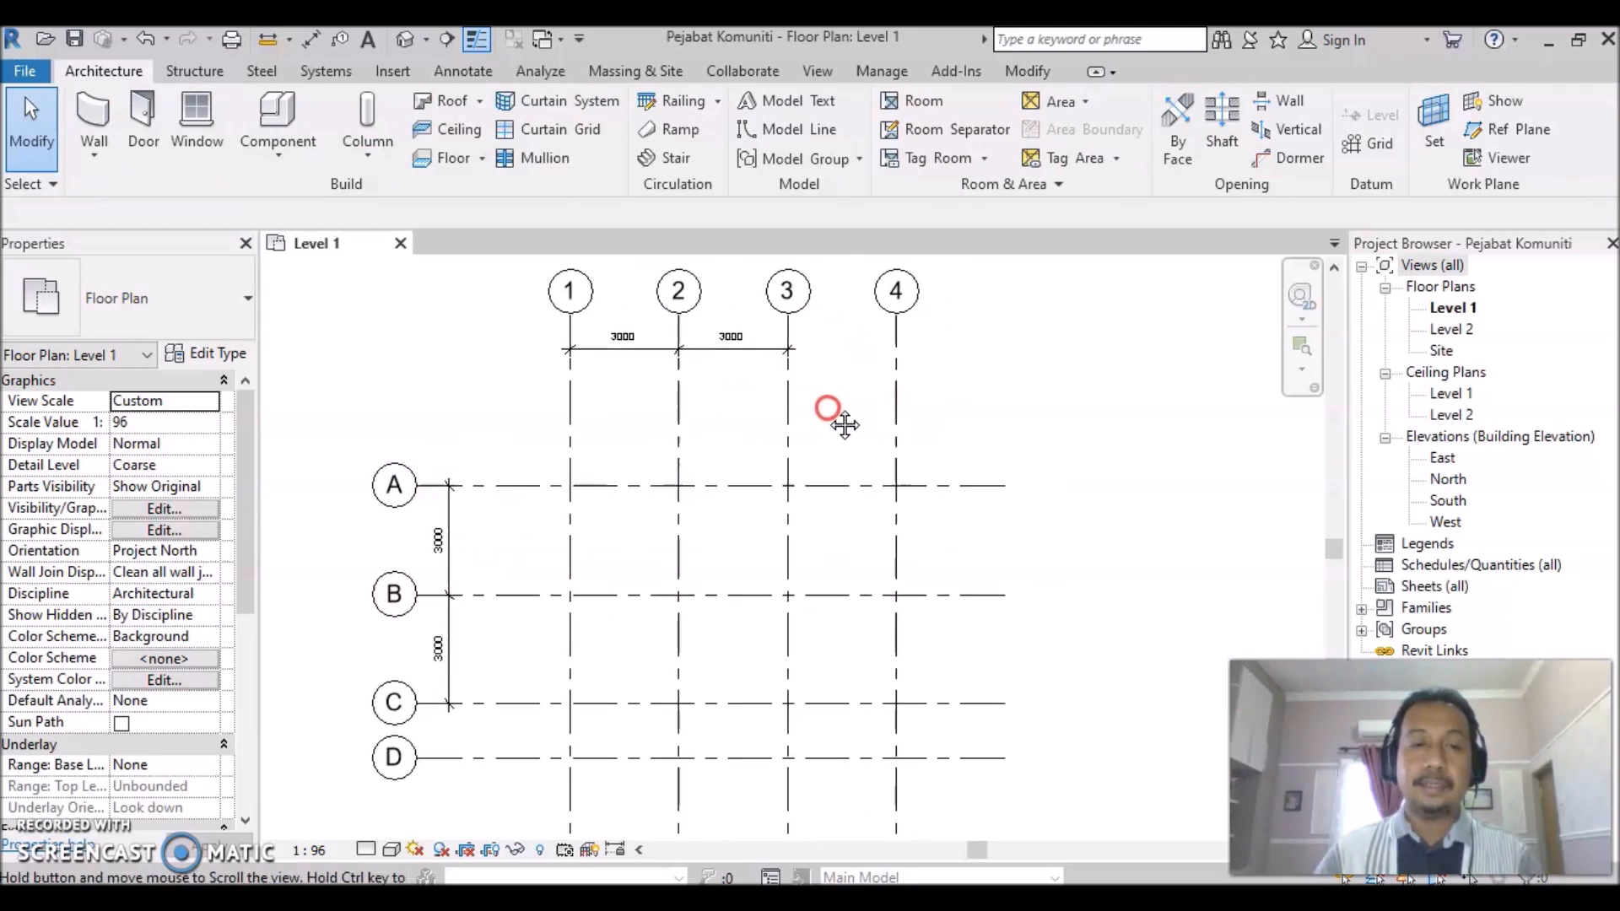
pyautogui.scroll(-1, 793, 567)
pyautogui.moveTo(937, 475); pyautogui.dragTo(560, 763)
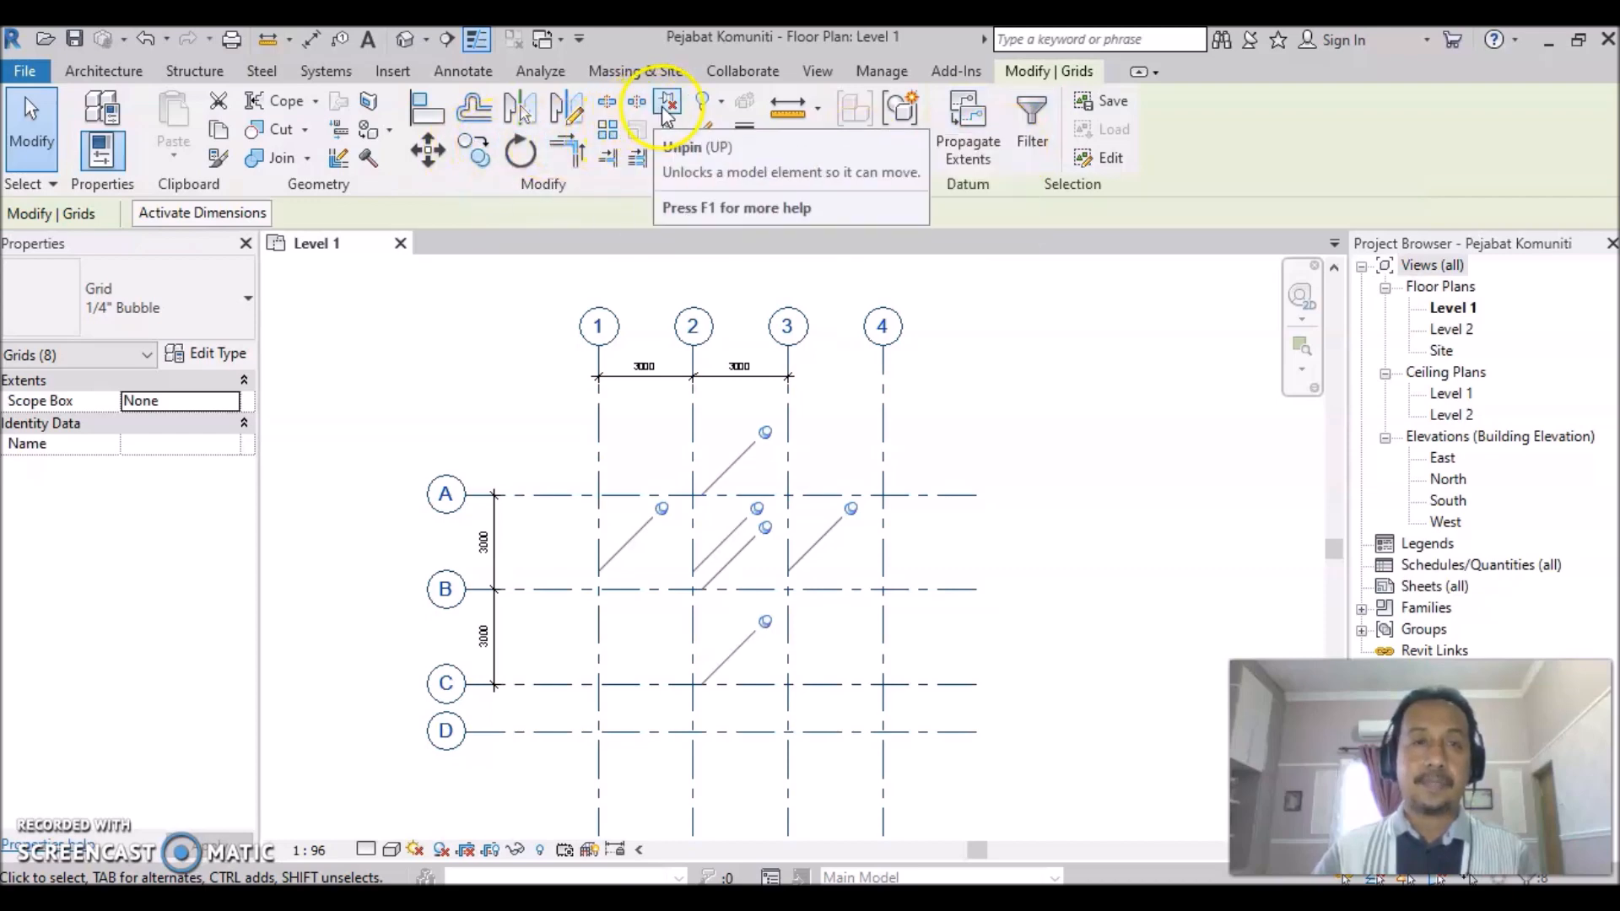
pyautogui.click(666, 131)
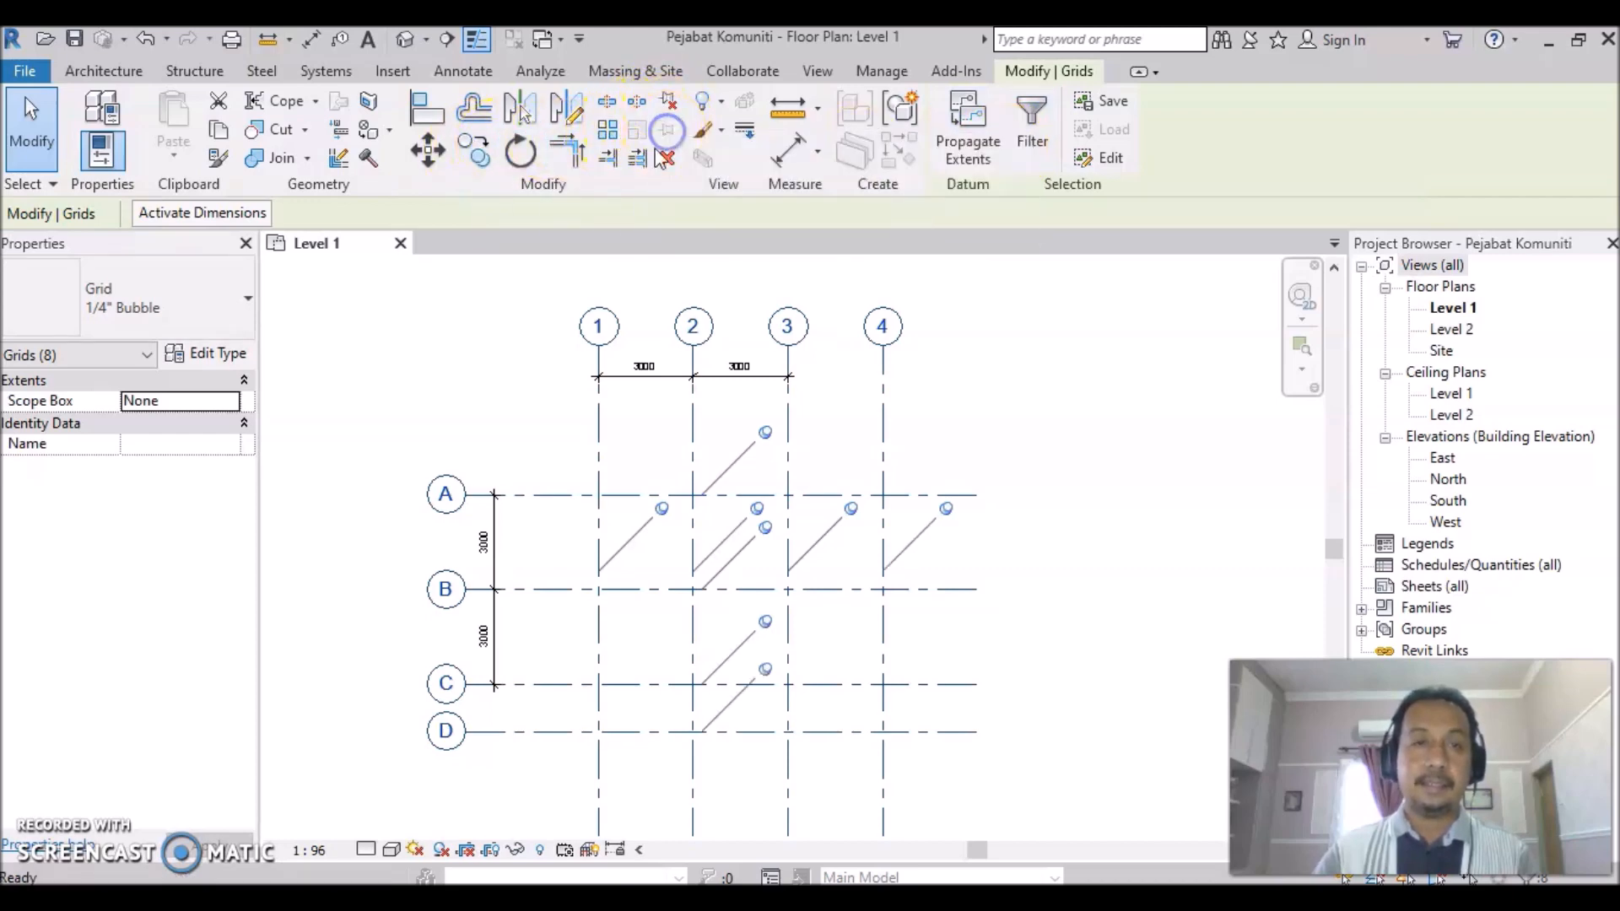
pyautogui.click(930, 691)
pyautogui.scroll(3, 790, 427)
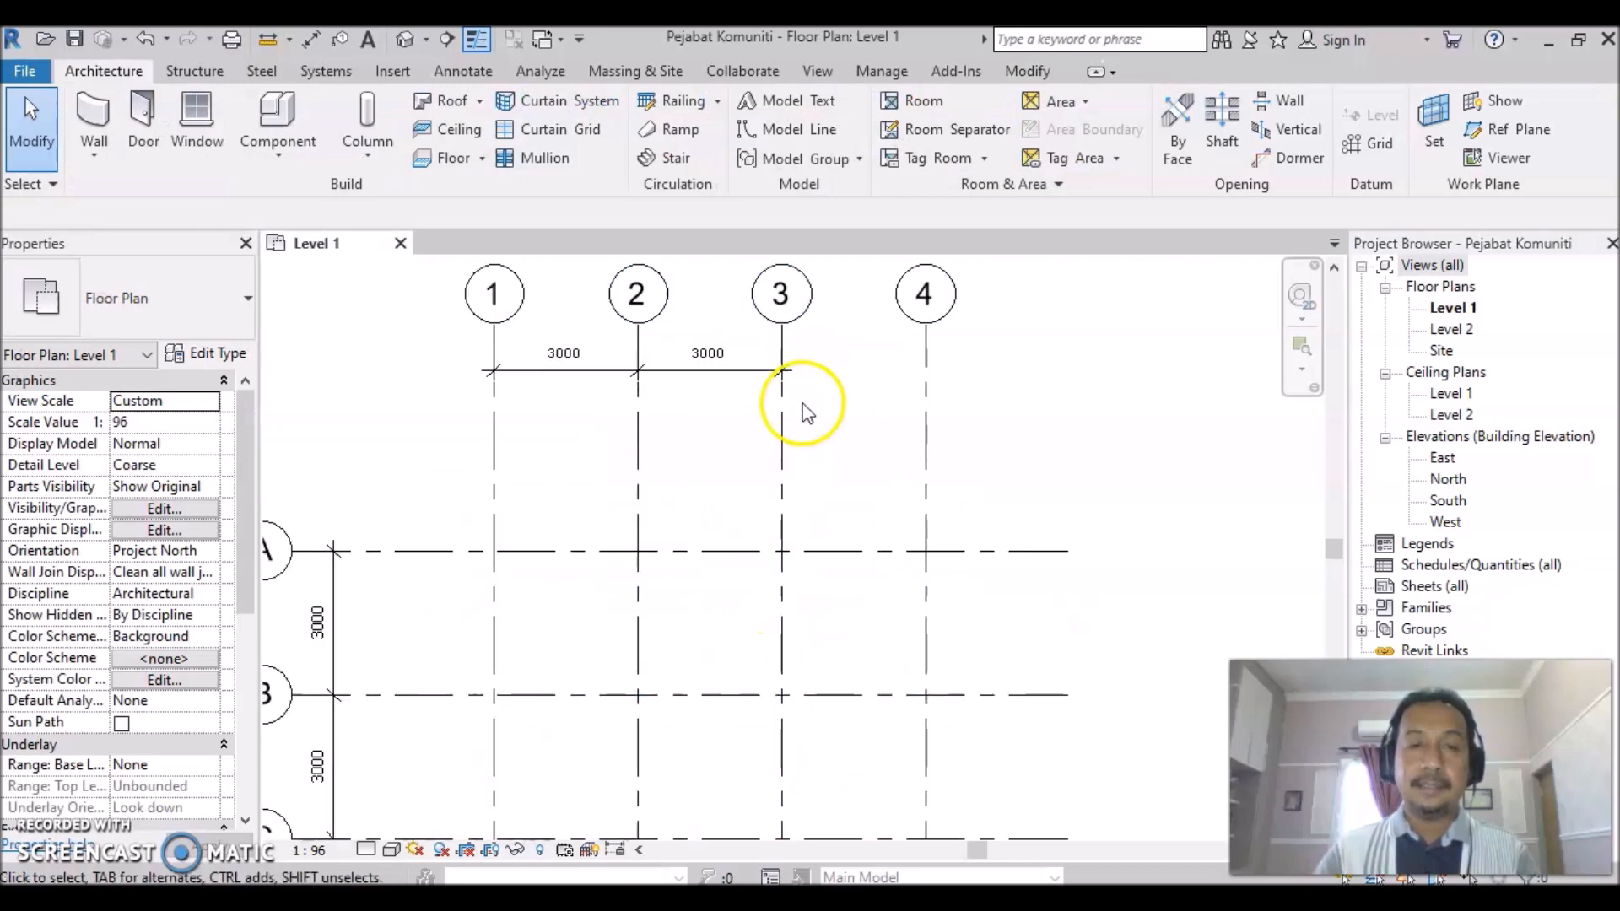
pyautogui.moveTo(817, 426); pyautogui.dragTo(803, 550, button='middle')
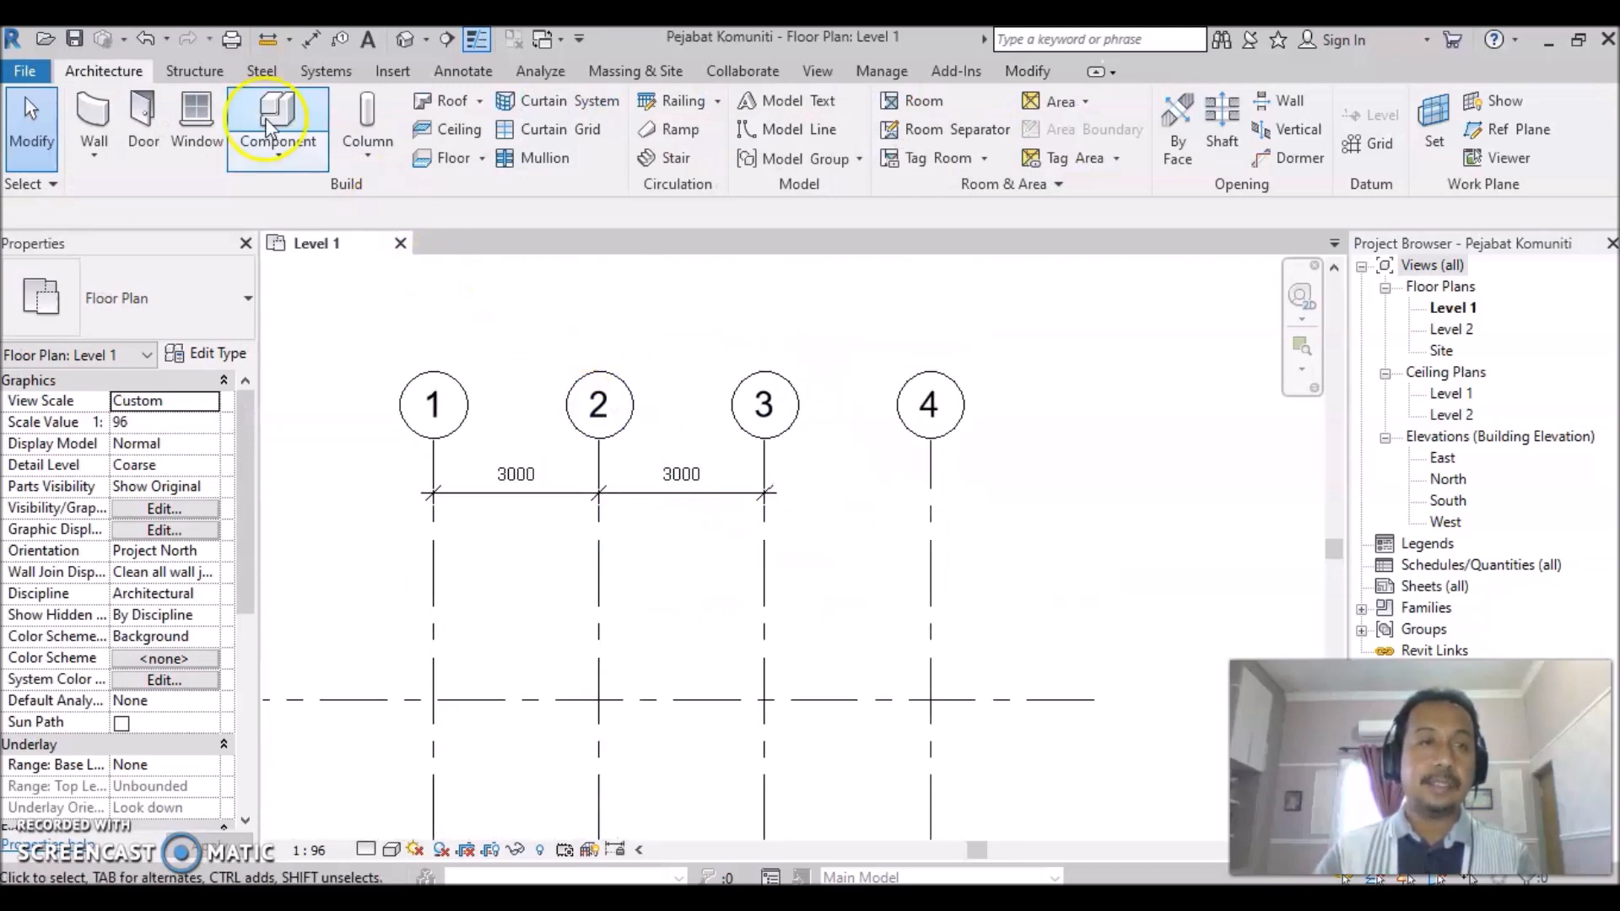
# Add an aligned dimension between grid lines 3 and 4, in line with the existing dimensions below the grid bubbles.
pyautogui.click(449, 73)
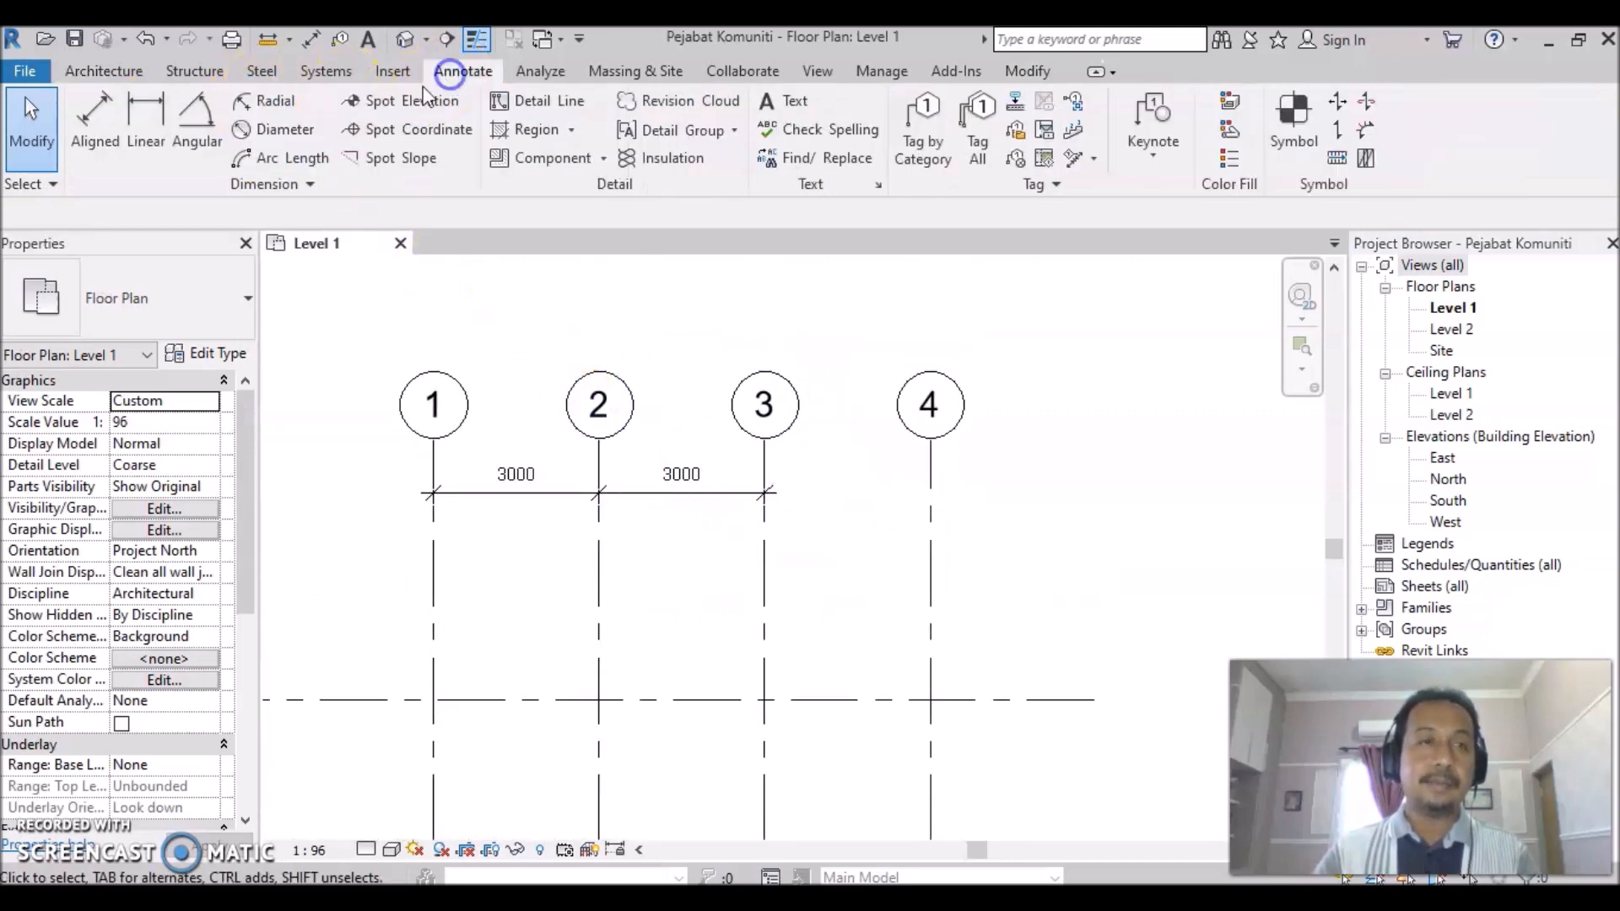
pyautogui.click(93, 139)
pyautogui.click(765, 513)
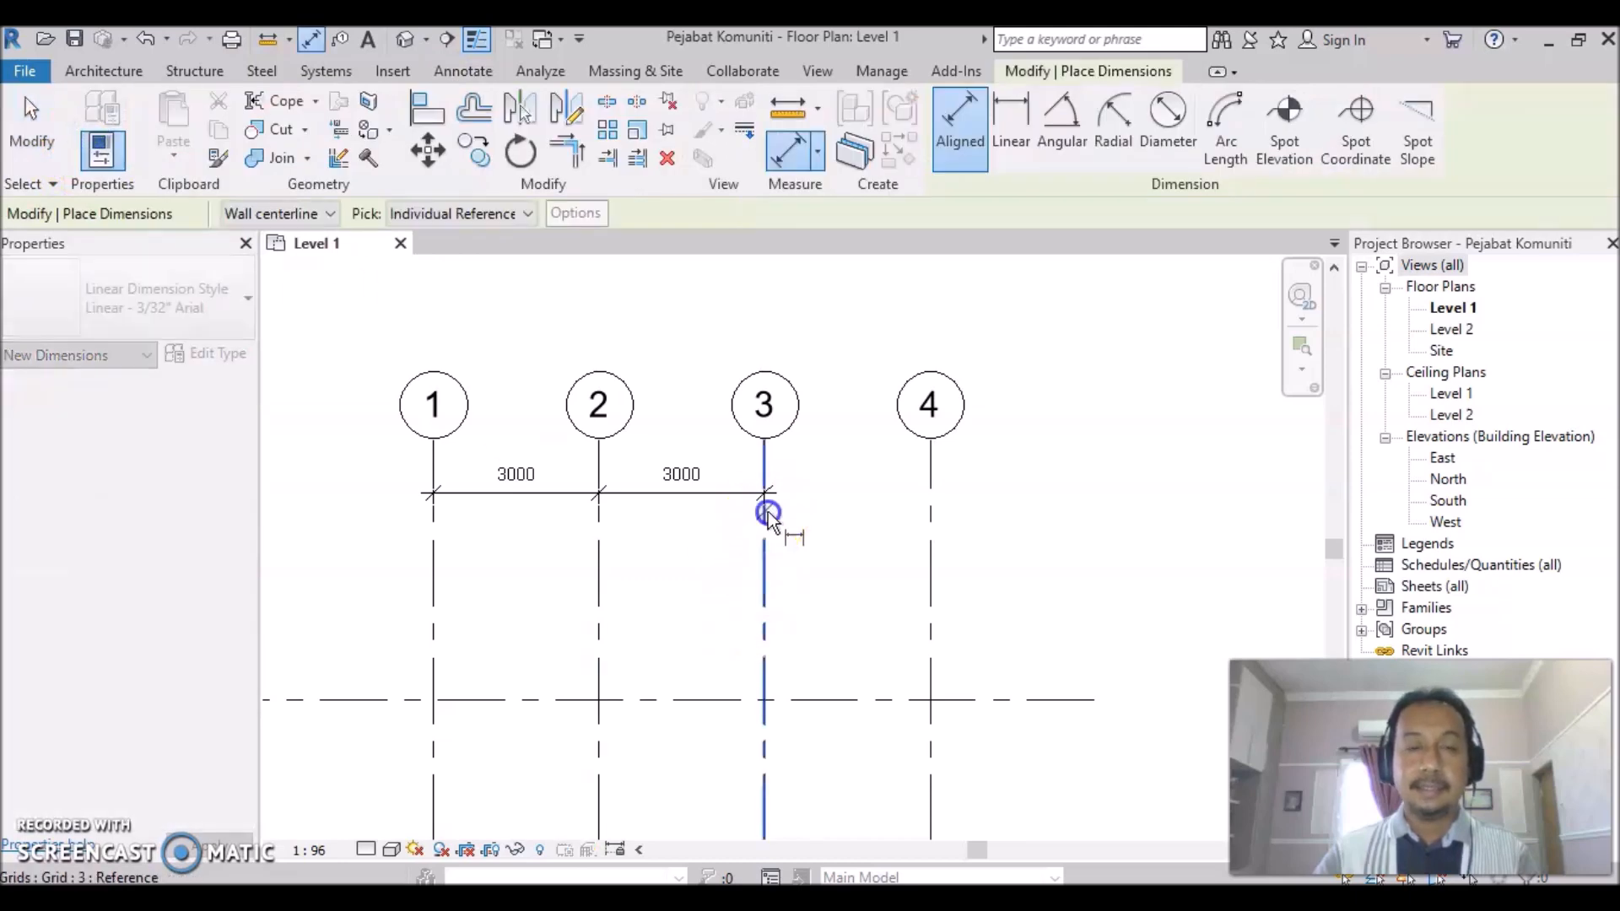
pyautogui.click(933, 525)
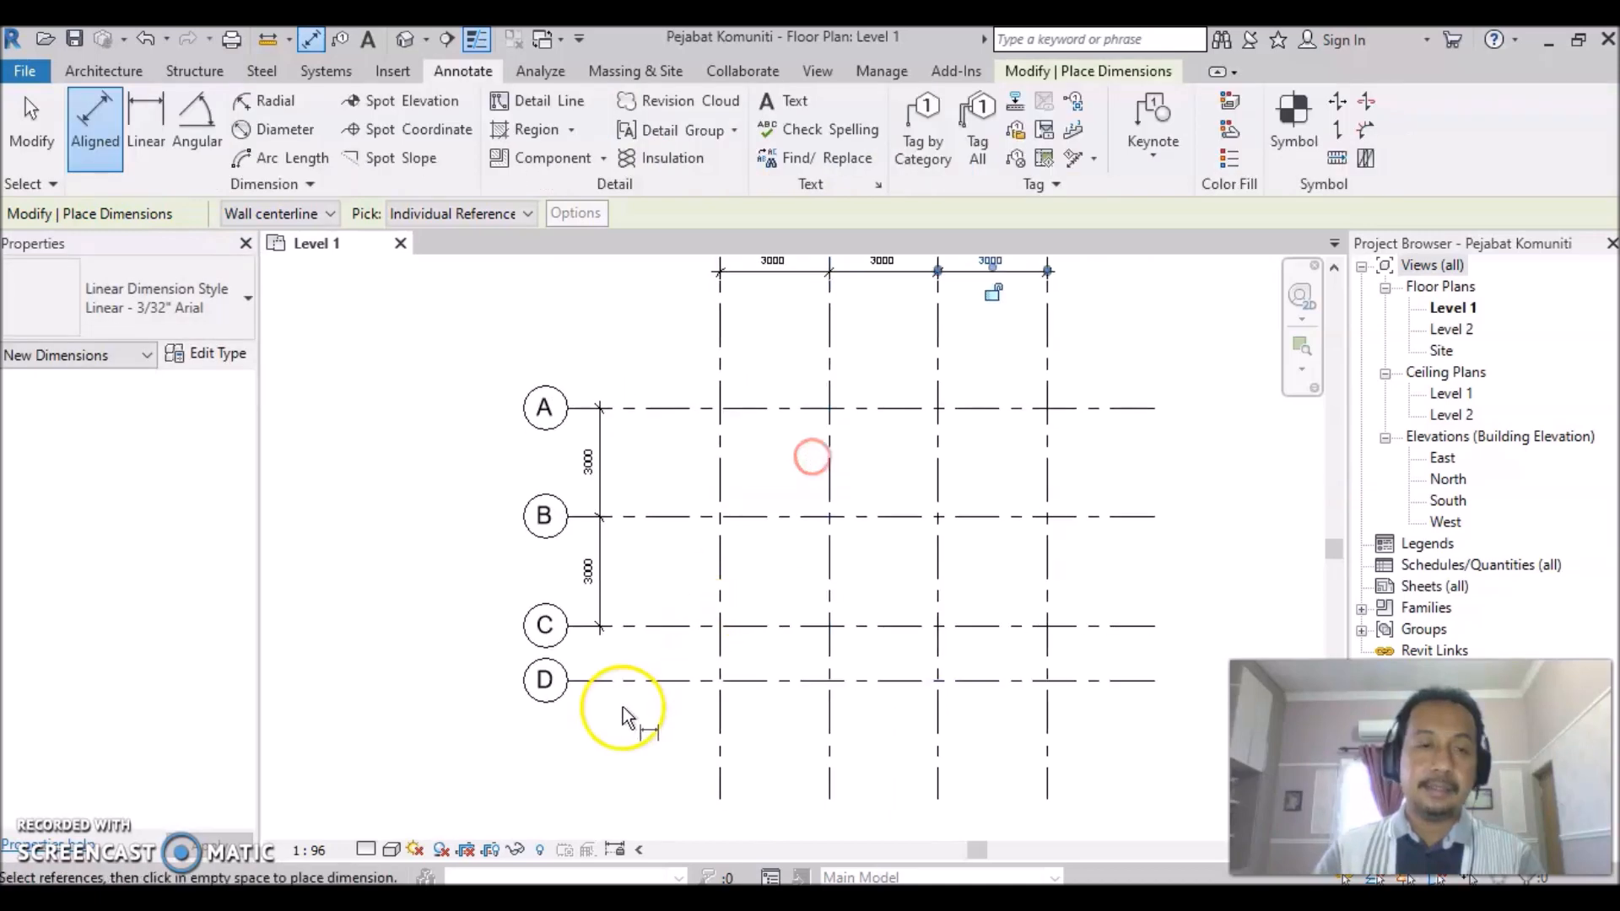
# Try to place an aligned dimension between grid lines C and D beside their bubbles, and undo it.
pyautogui.scroll(4, 582, 687)
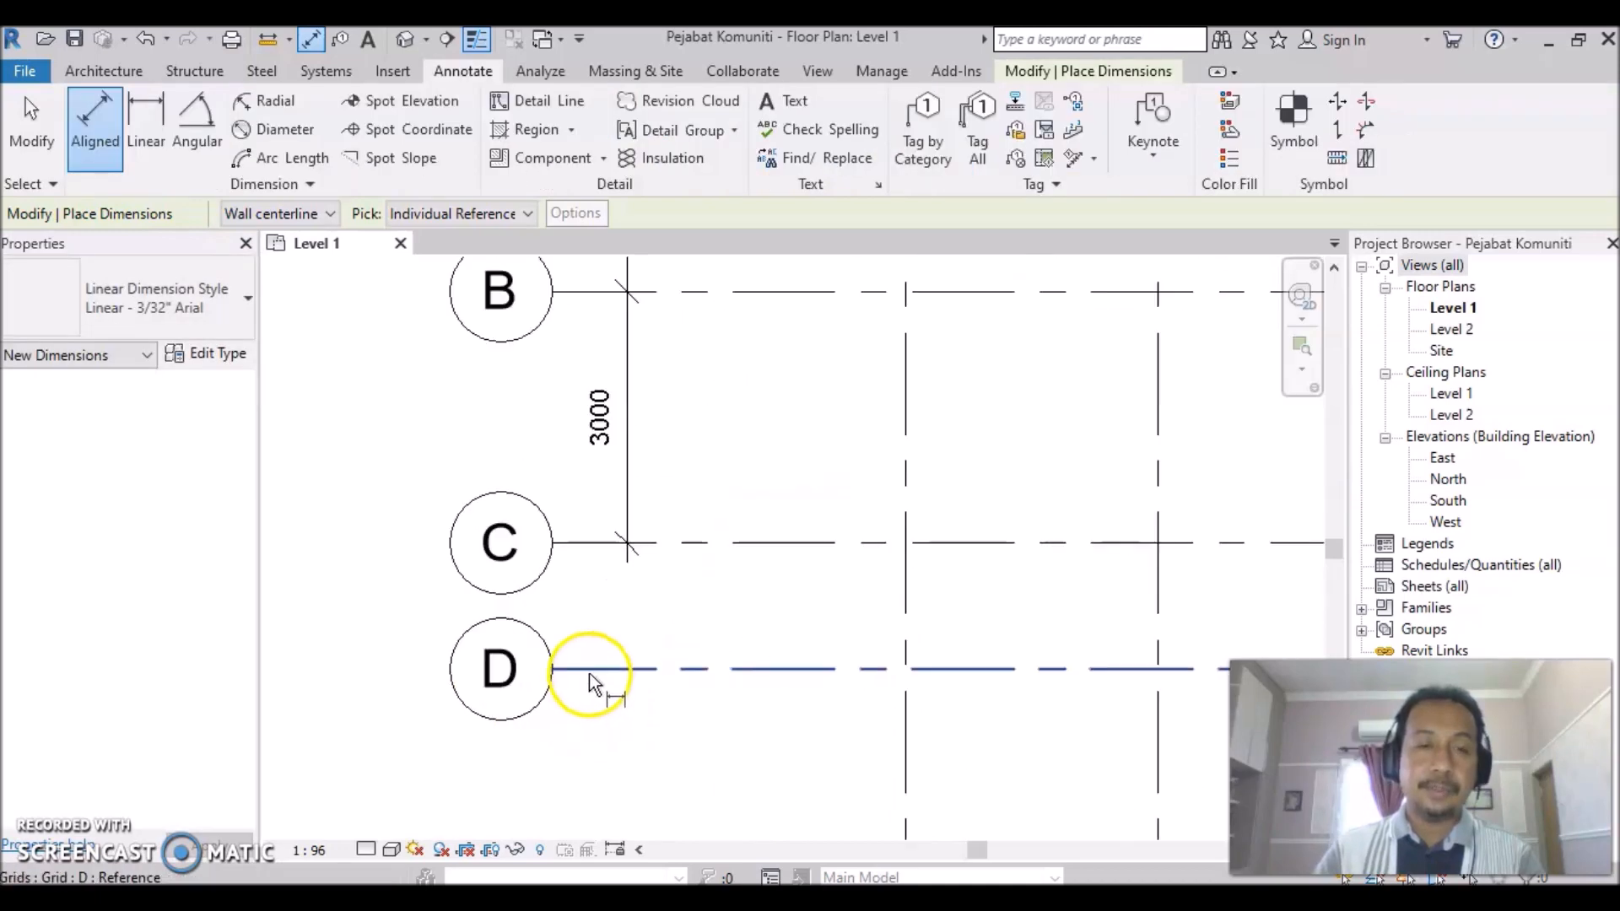
pyautogui.click(742, 541)
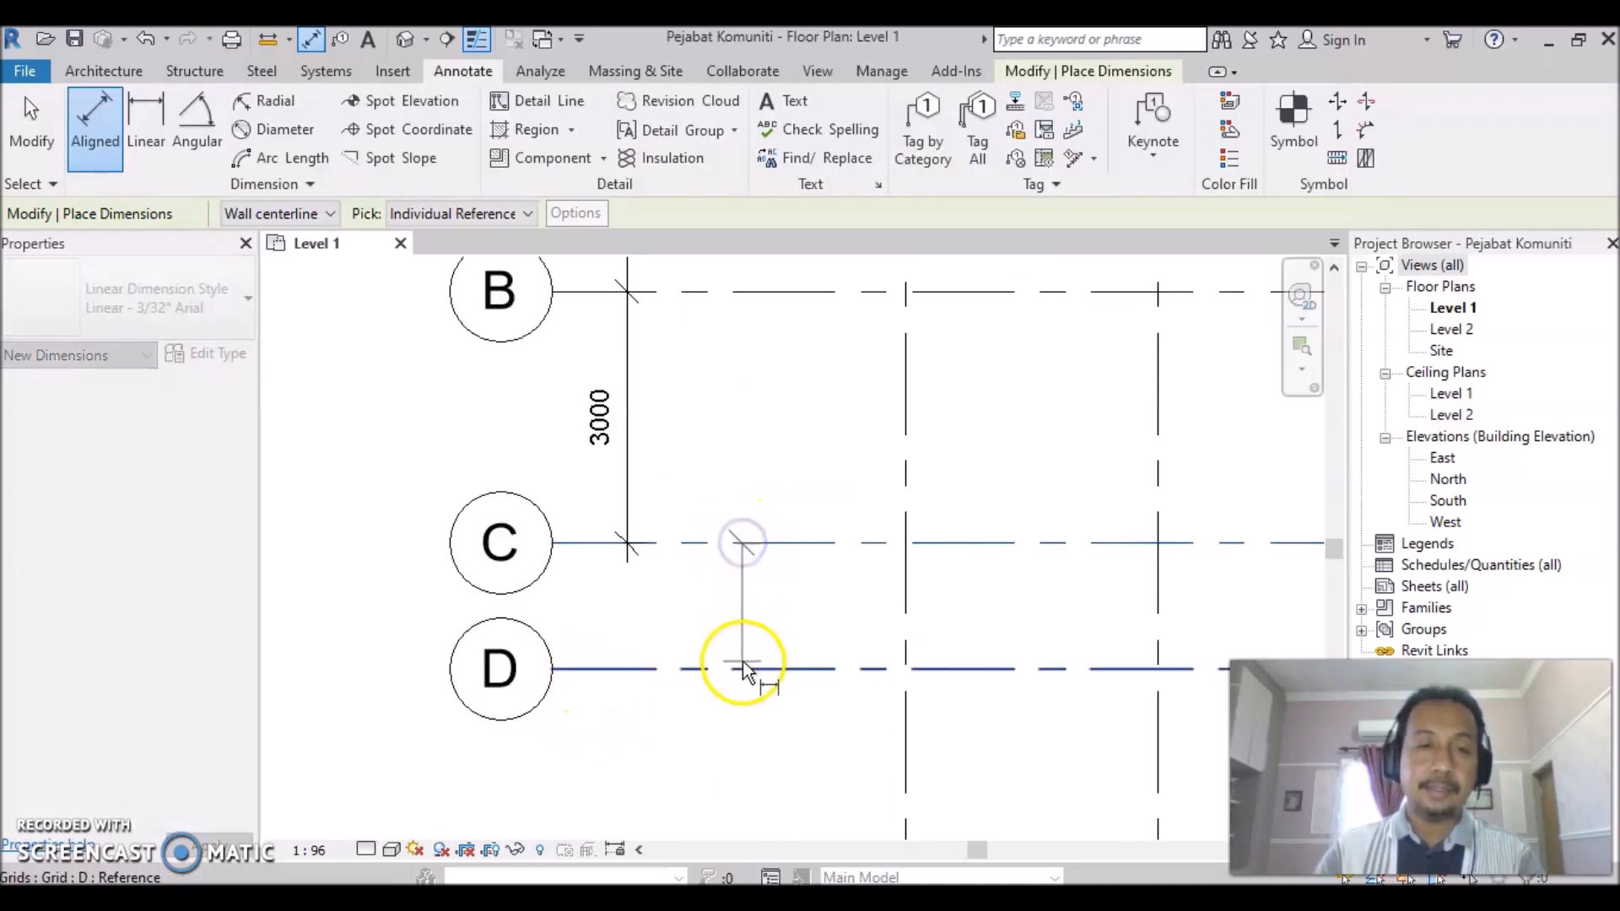
pyautogui.click(743, 669)
pyautogui.click(620, 622)
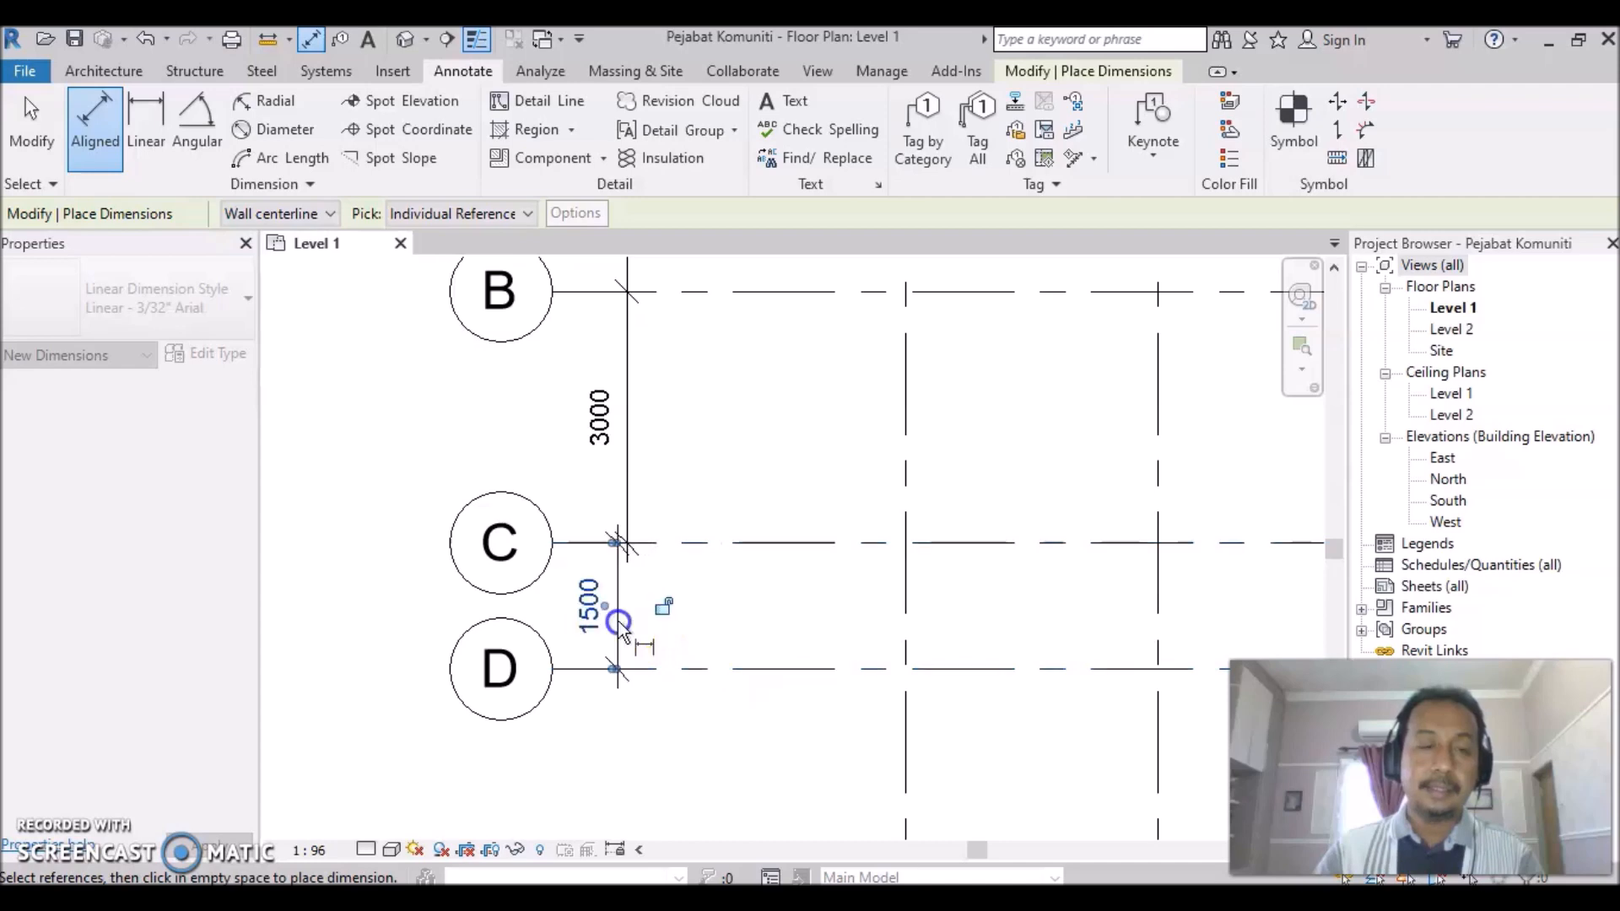
pyautogui.hotkey('ctrl', 'z')
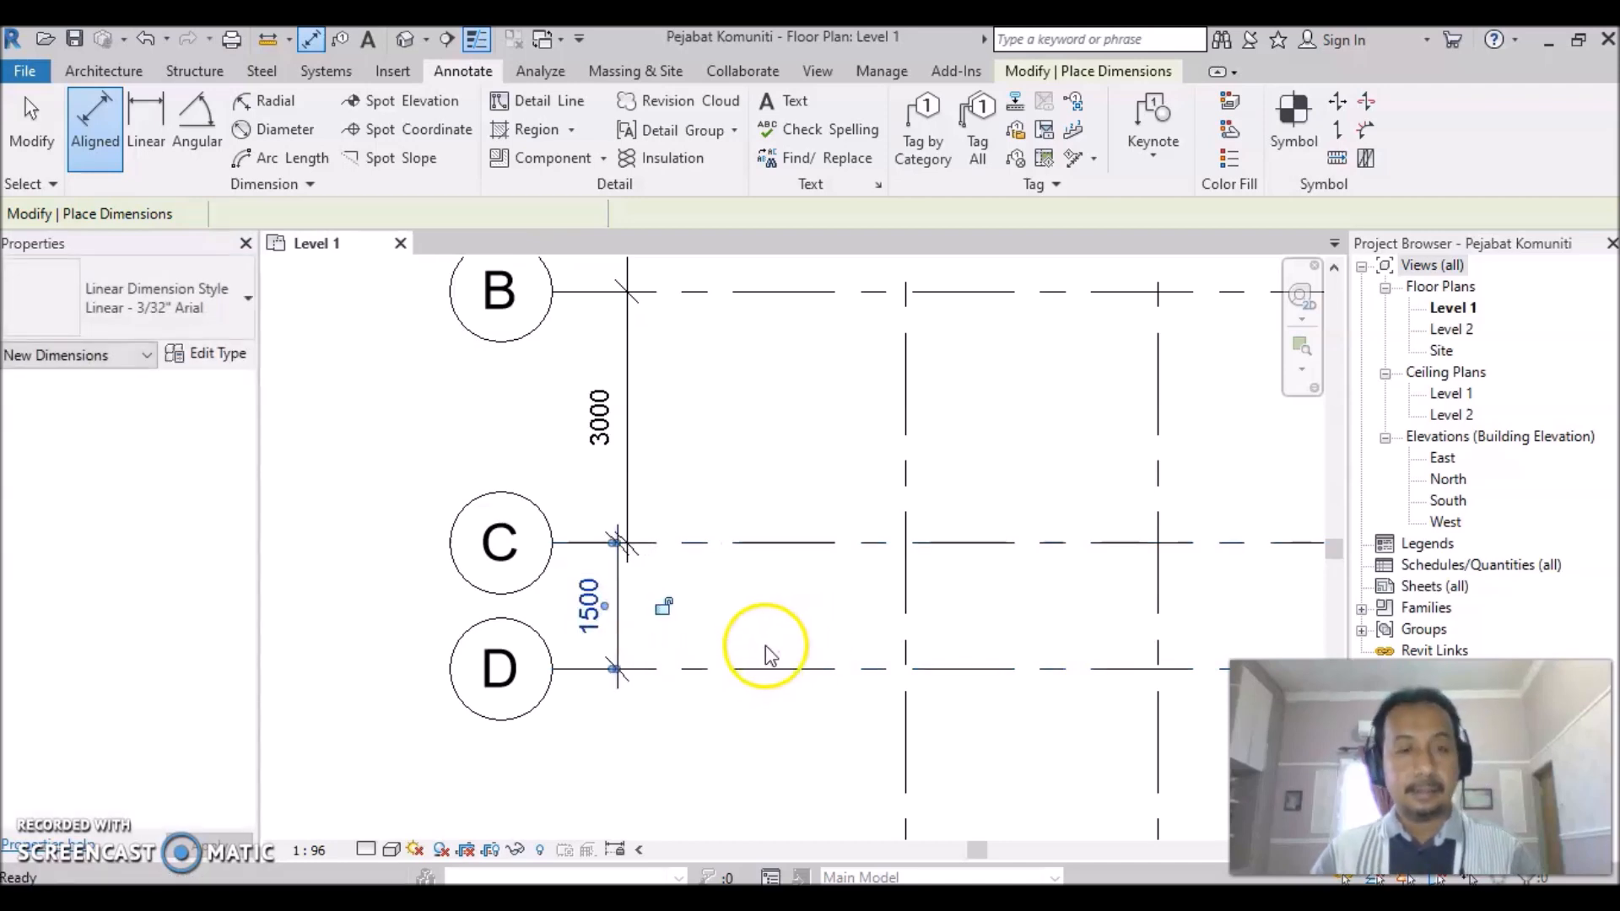
# Add an aligned dimension between grid lines C and D, lined up with the existing dimension string from A to C.
pyautogui.click(770, 545)
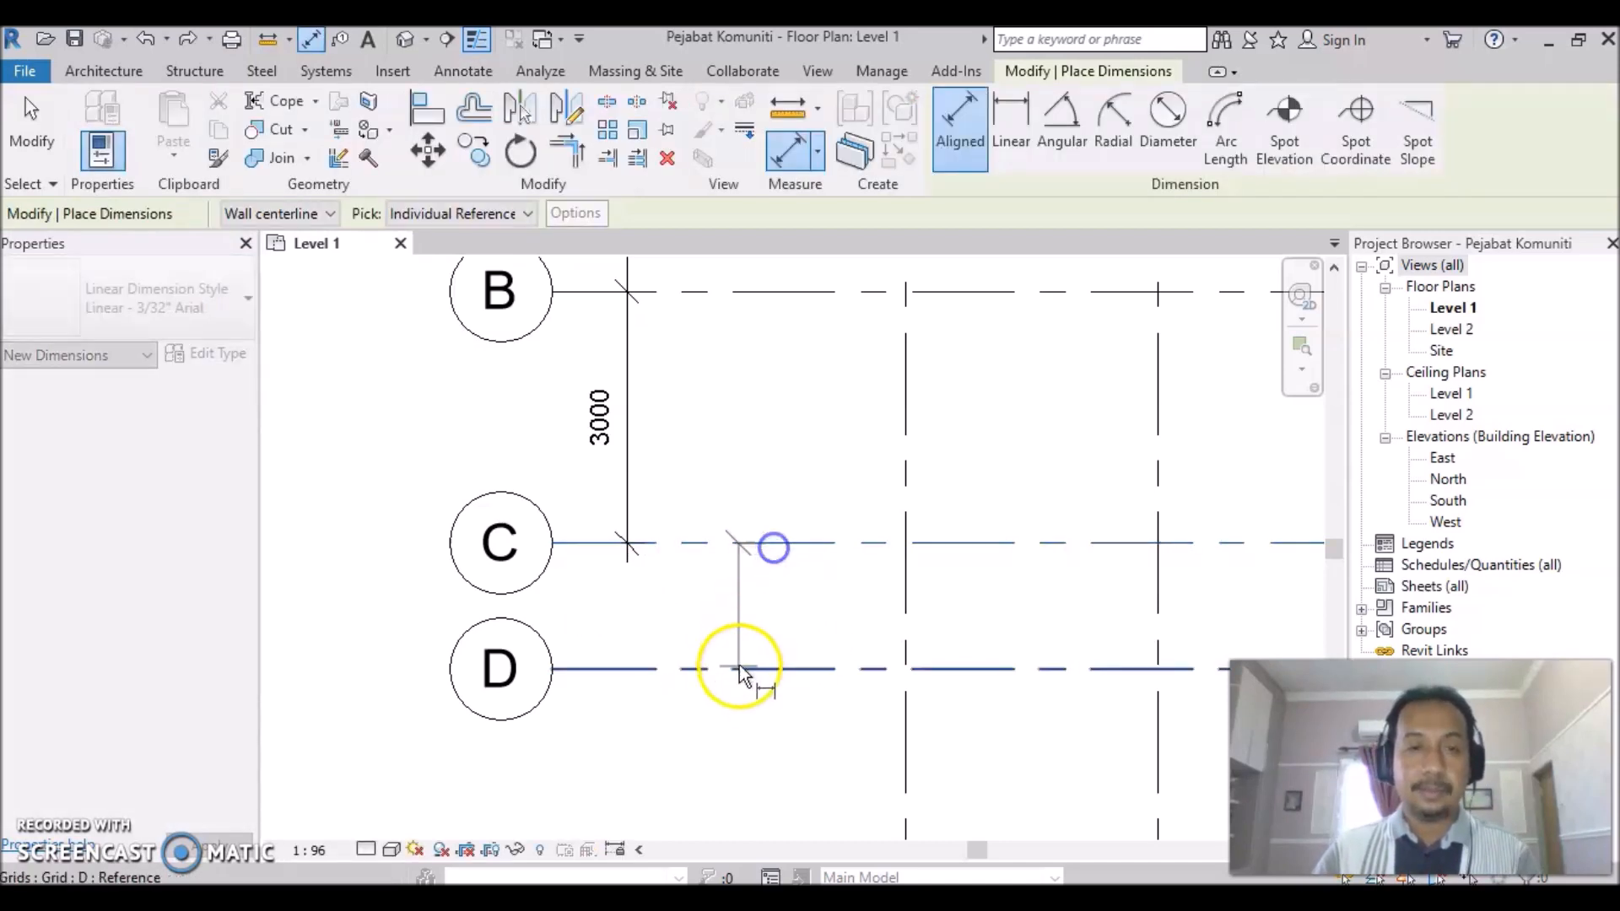
pyautogui.click(760, 668)
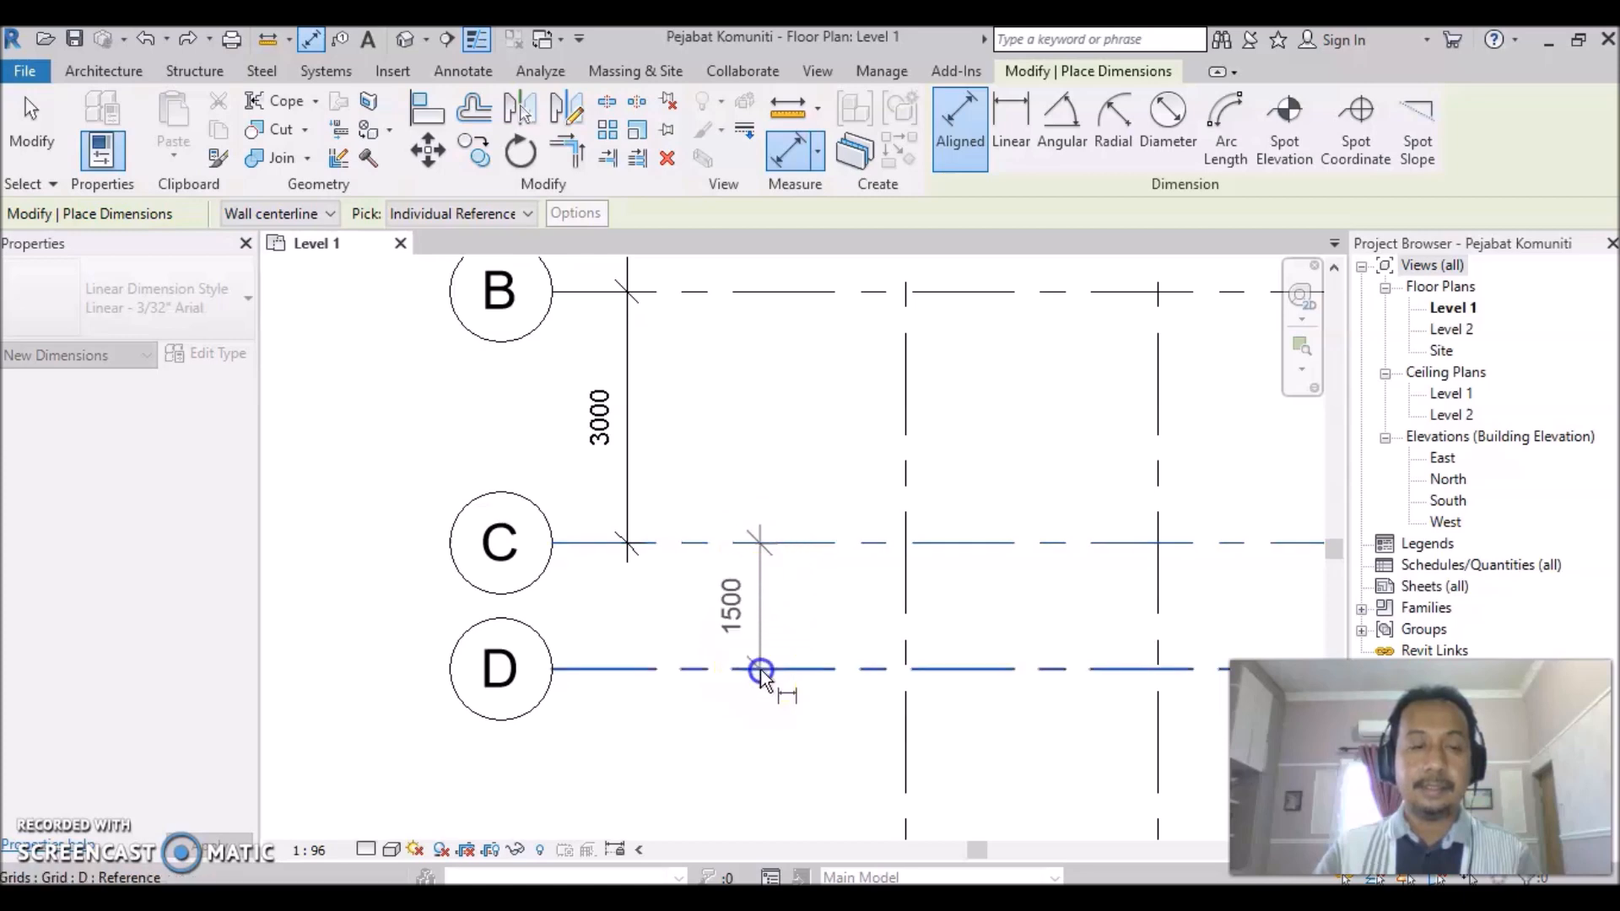
pyautogui.click(646, 604)
pyautogui.click(625, 600)
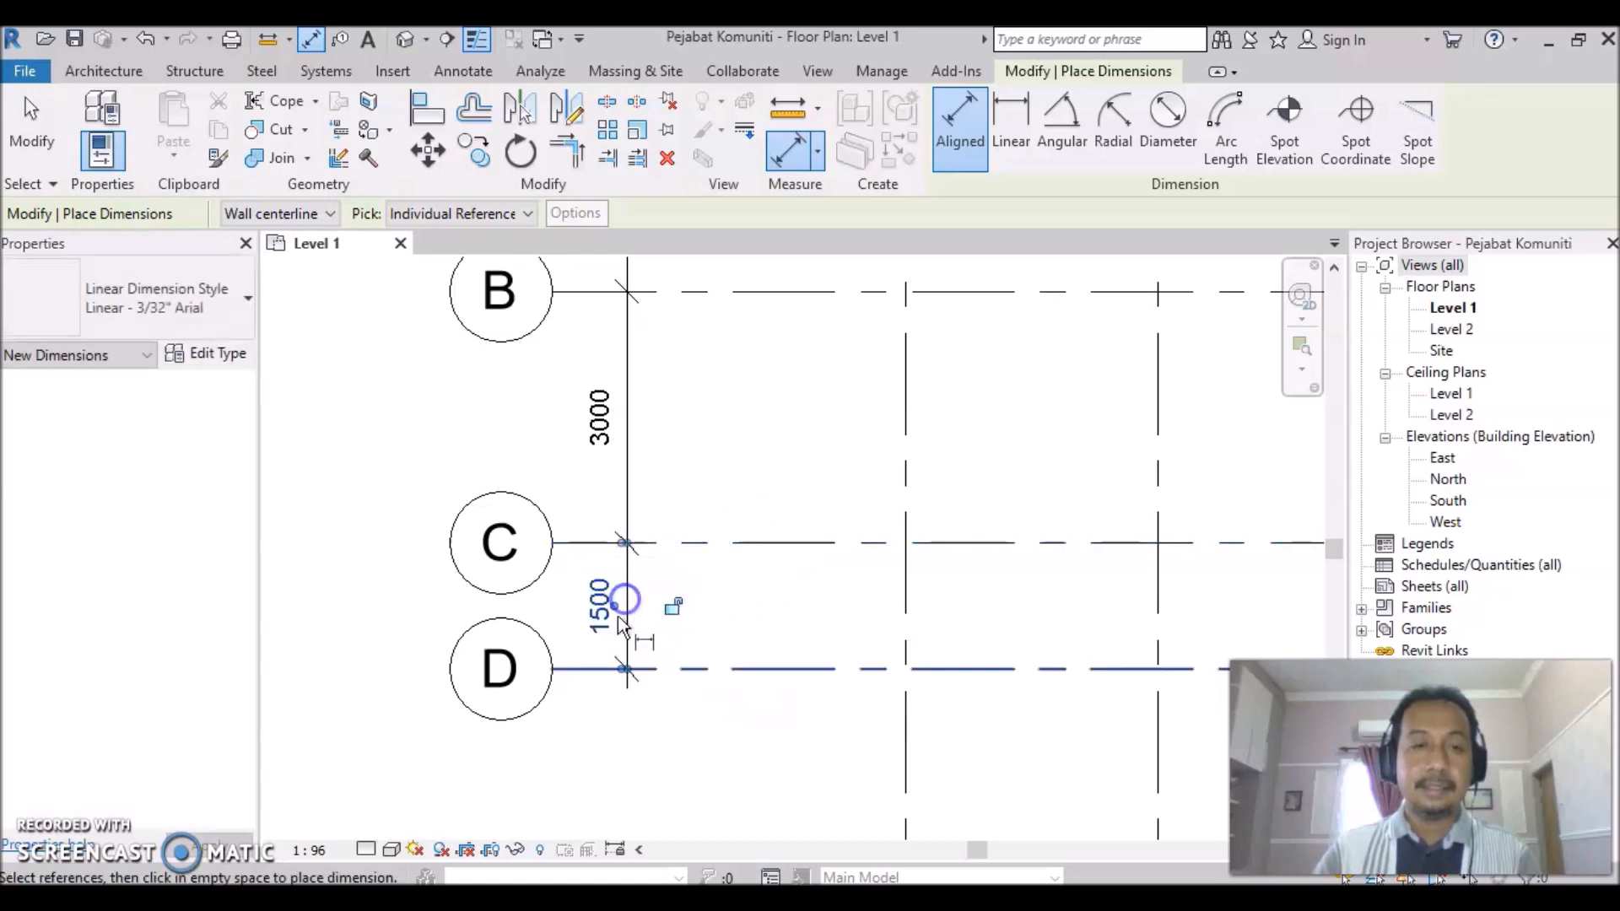
pyautogui.scroll(-3, 722, 671)
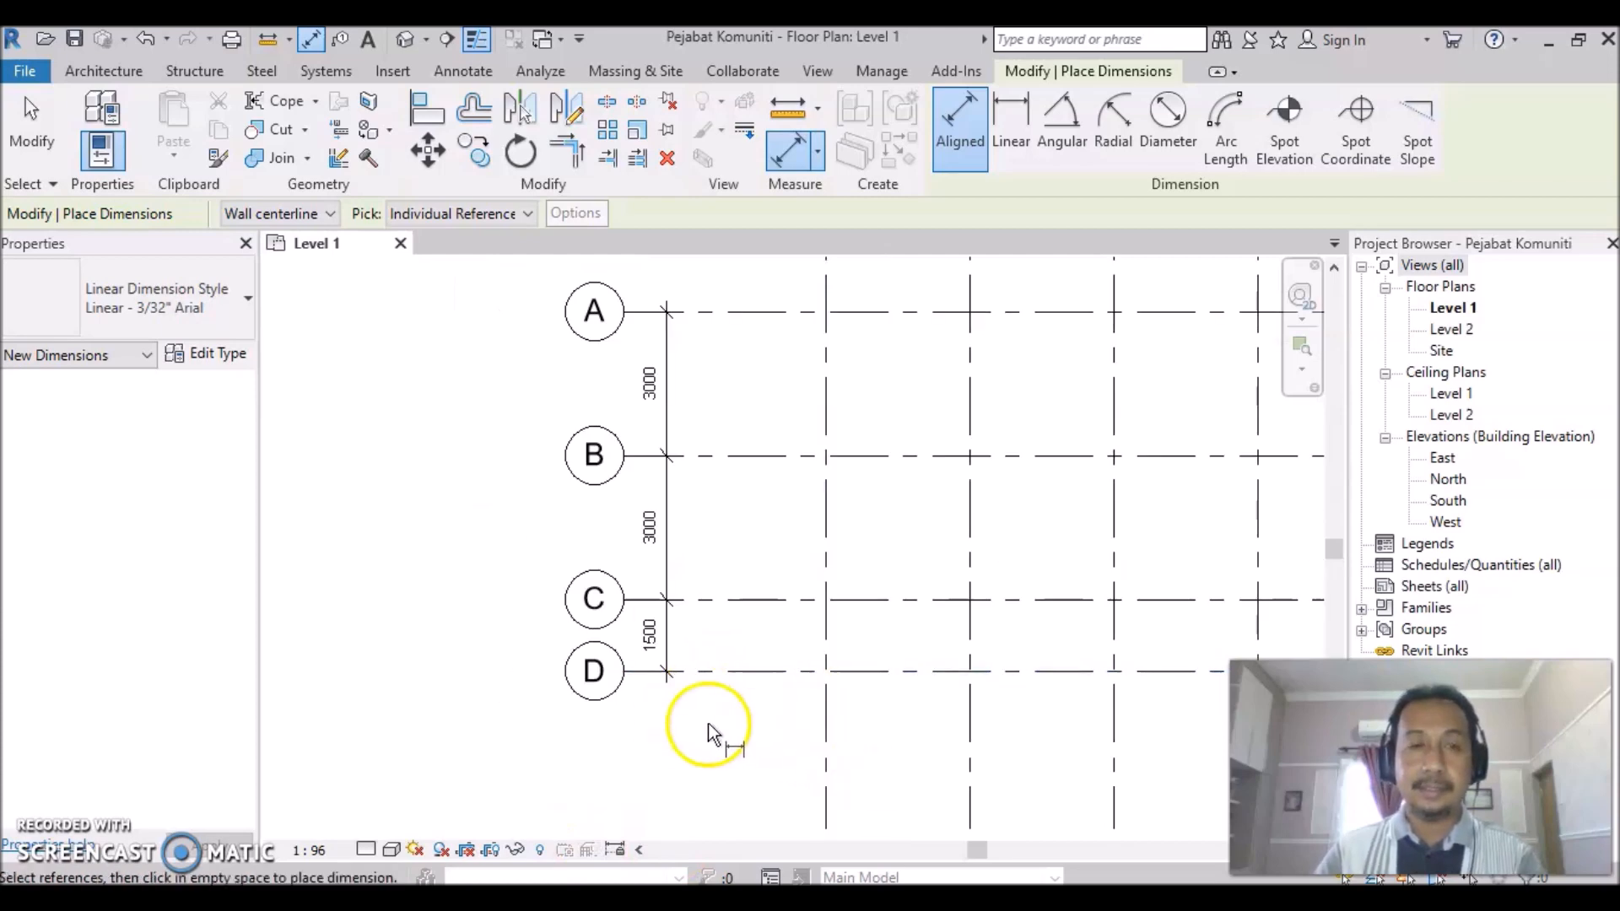
pyautogui.scroll(-2, 866, 606)
pyautogui.moveTo(984, 566); pyautogui.dragTo(786, 643, button='middle')
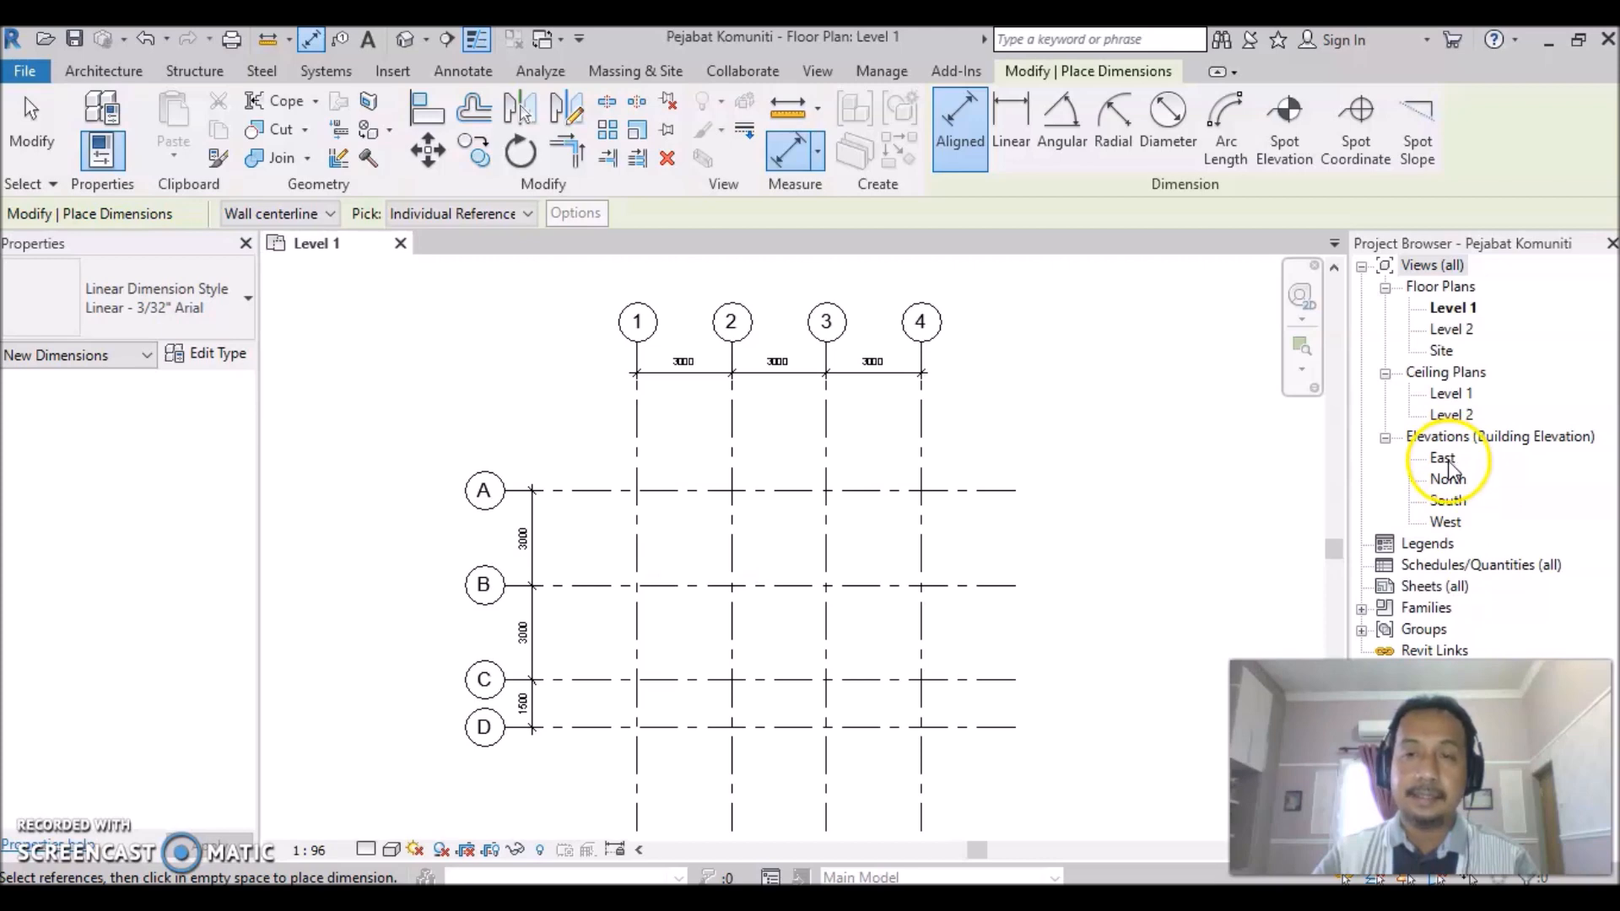
# Open the East building elevation at its level heads.
pyautogui.doubleClick(1445, 459)
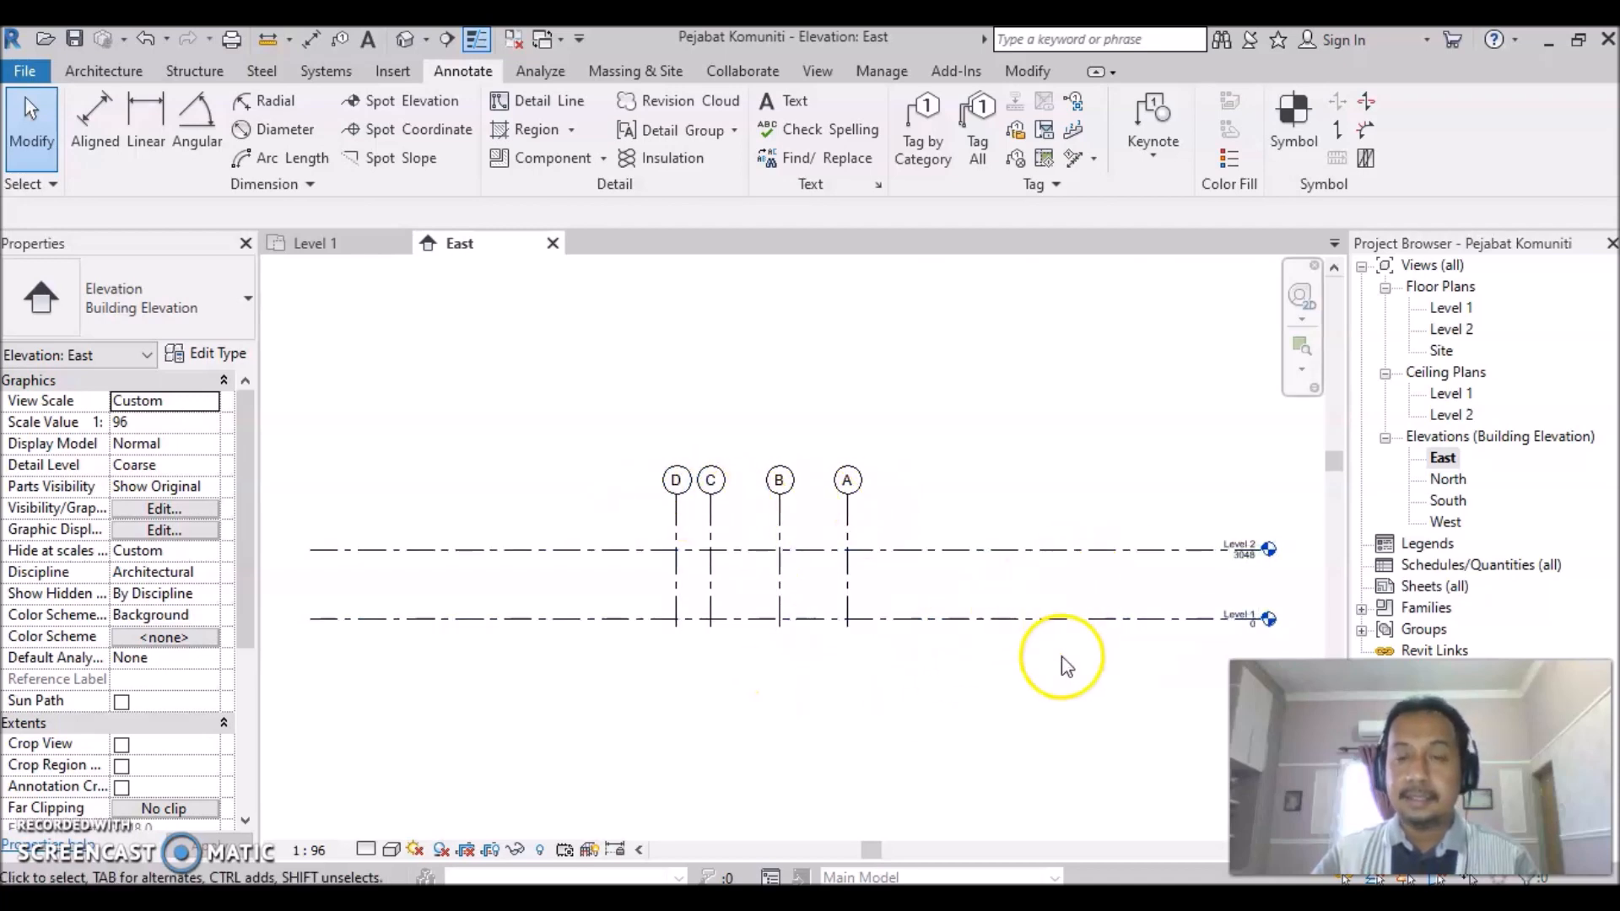
pyautogui.scroll(2, 1036, 668)
pyautogui.moveTo(1023, 680); pyautogui.dragTo(844, 673, button='middle')
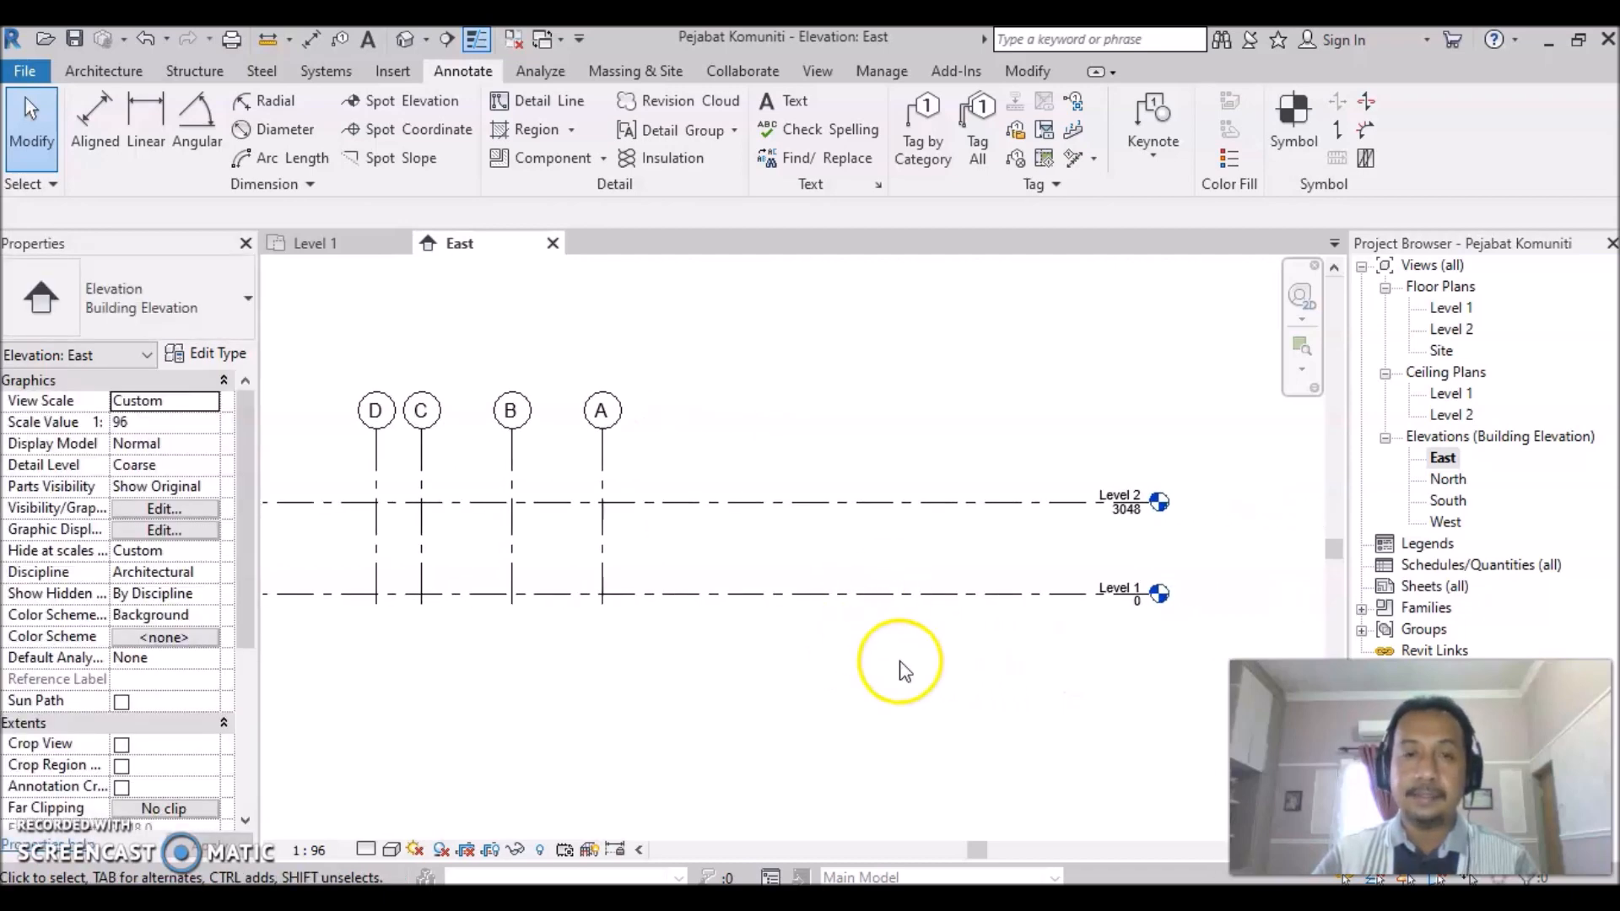
pyautogui.scroll(-1, 897, 662)
pyautogui.click(898, 602)
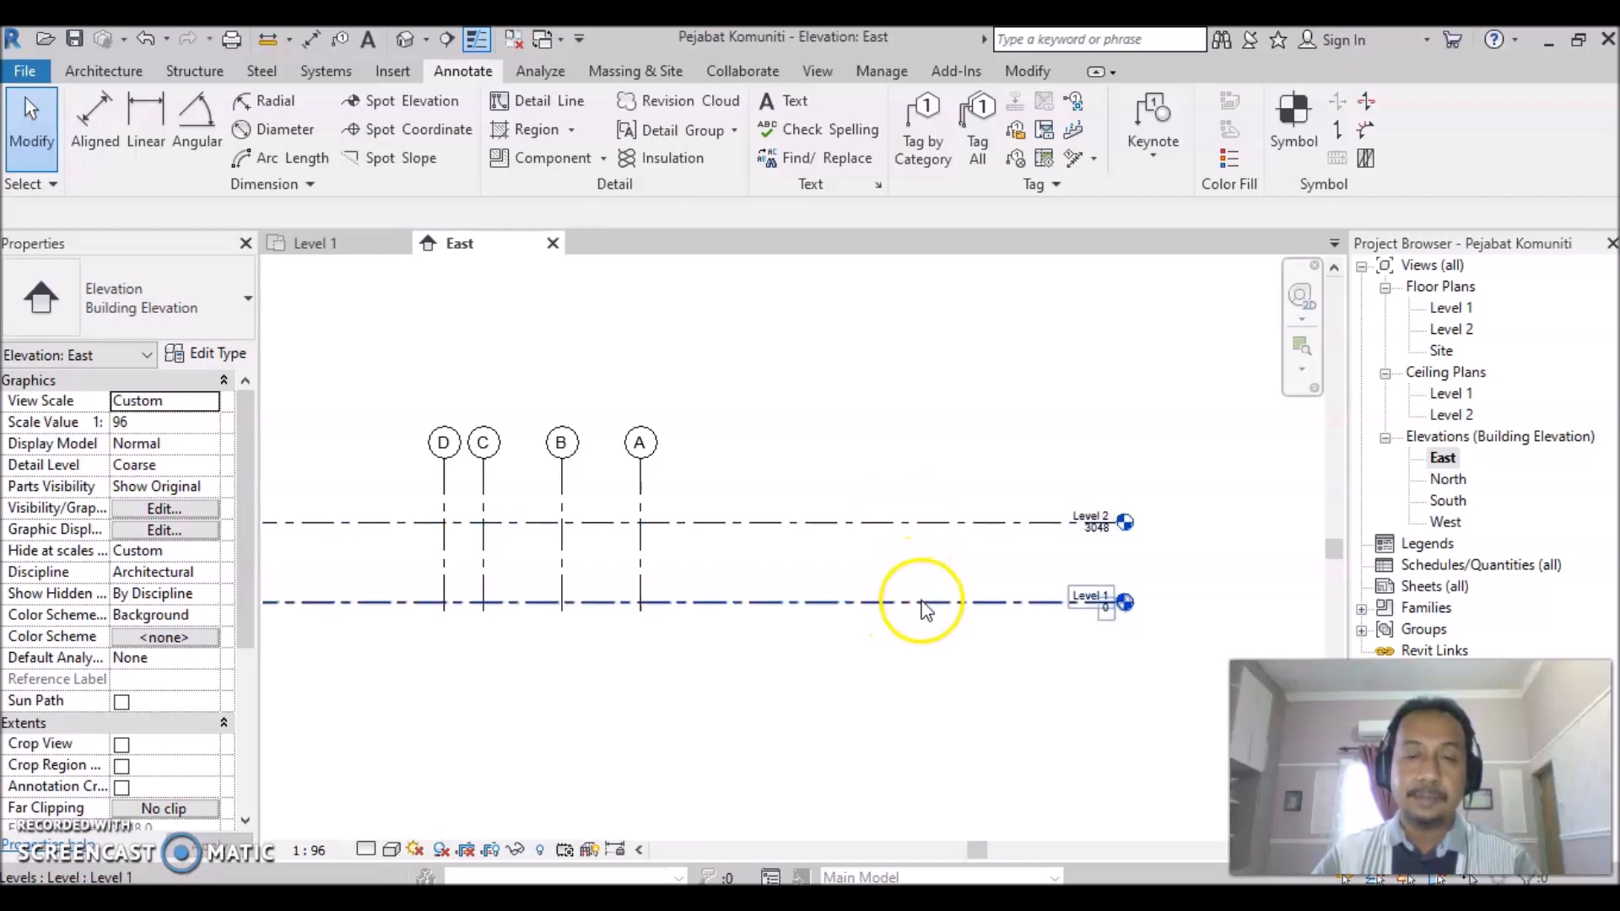
pyautogui.scroll(4, 1118, 631)
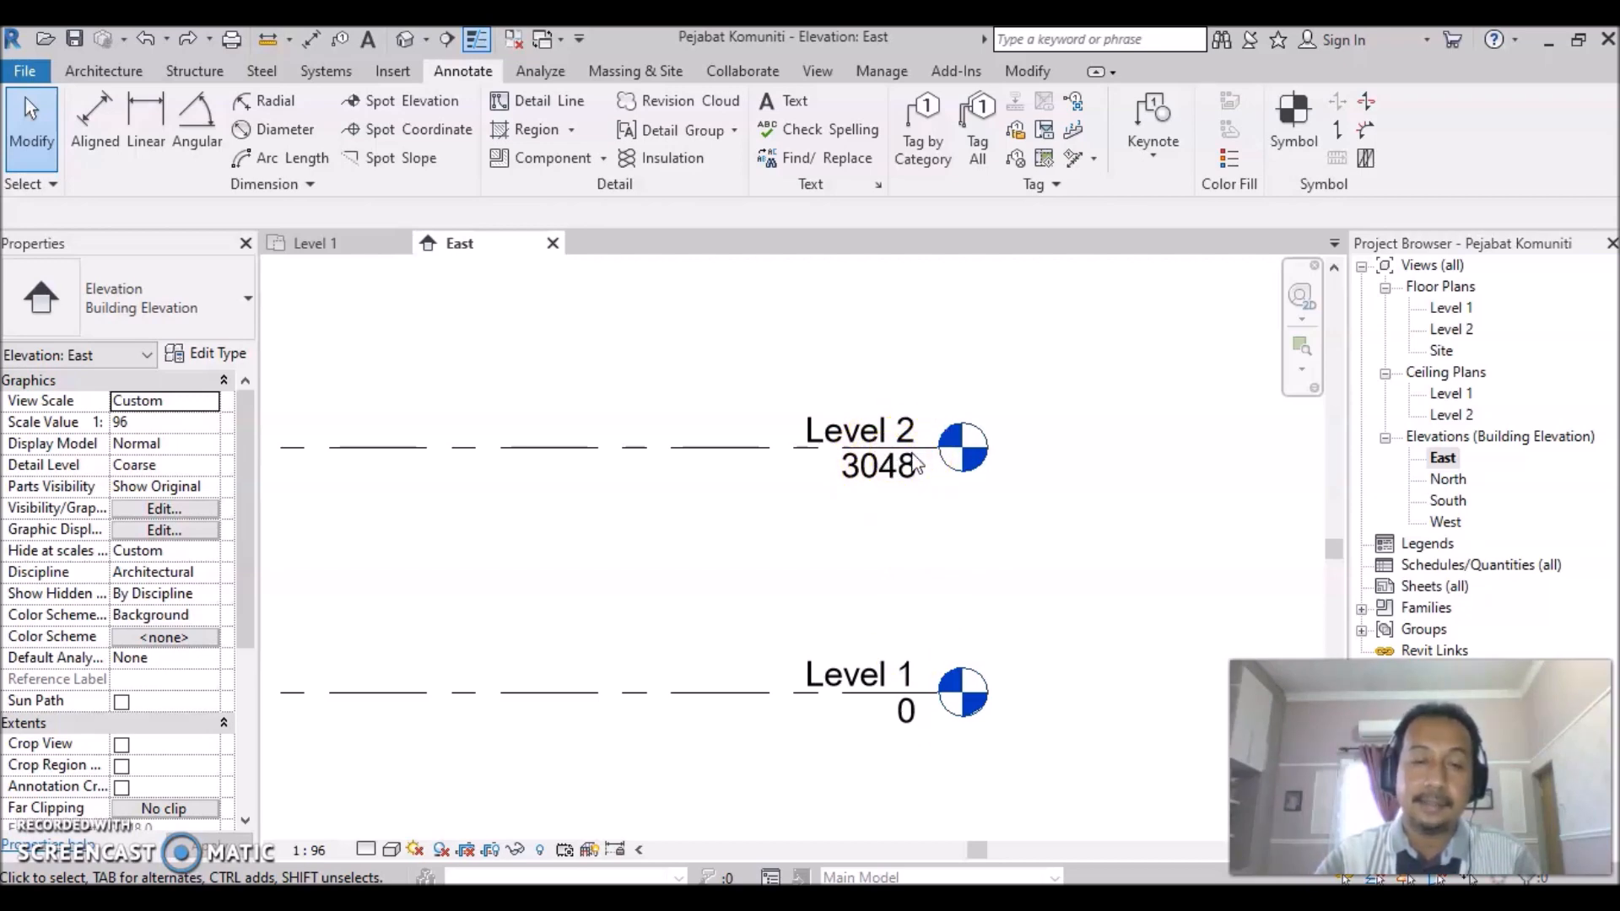
# Rename Level 1 as Ground Level, rename its corresponding views as well, and deselect it.
pyautogui.click(838, 686)
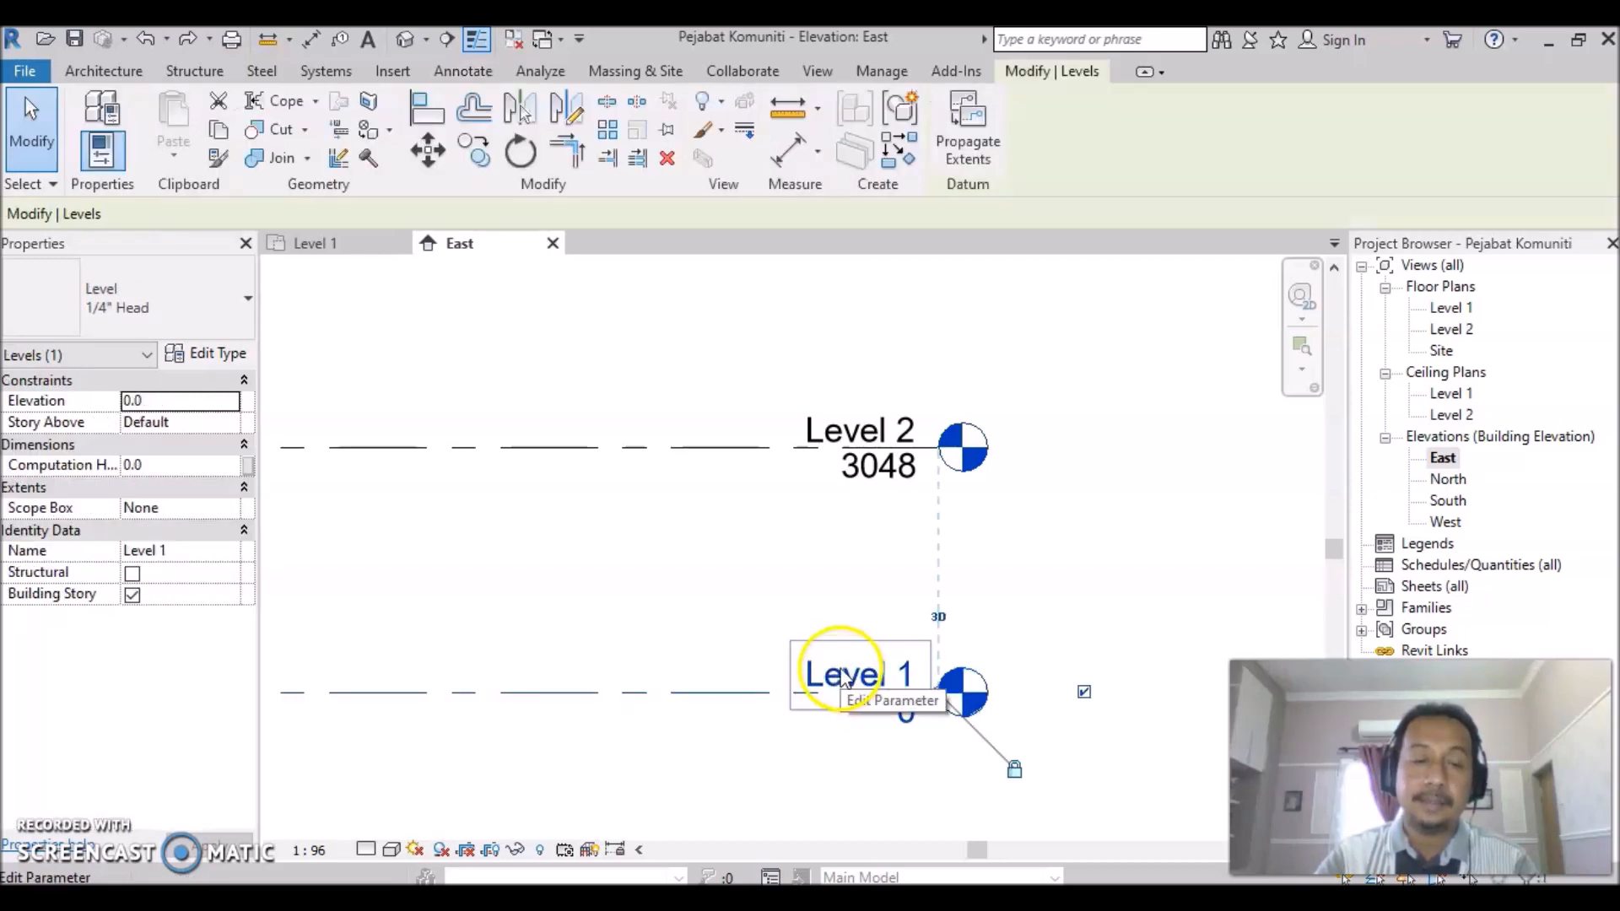
pyautogui.click(841, 685)
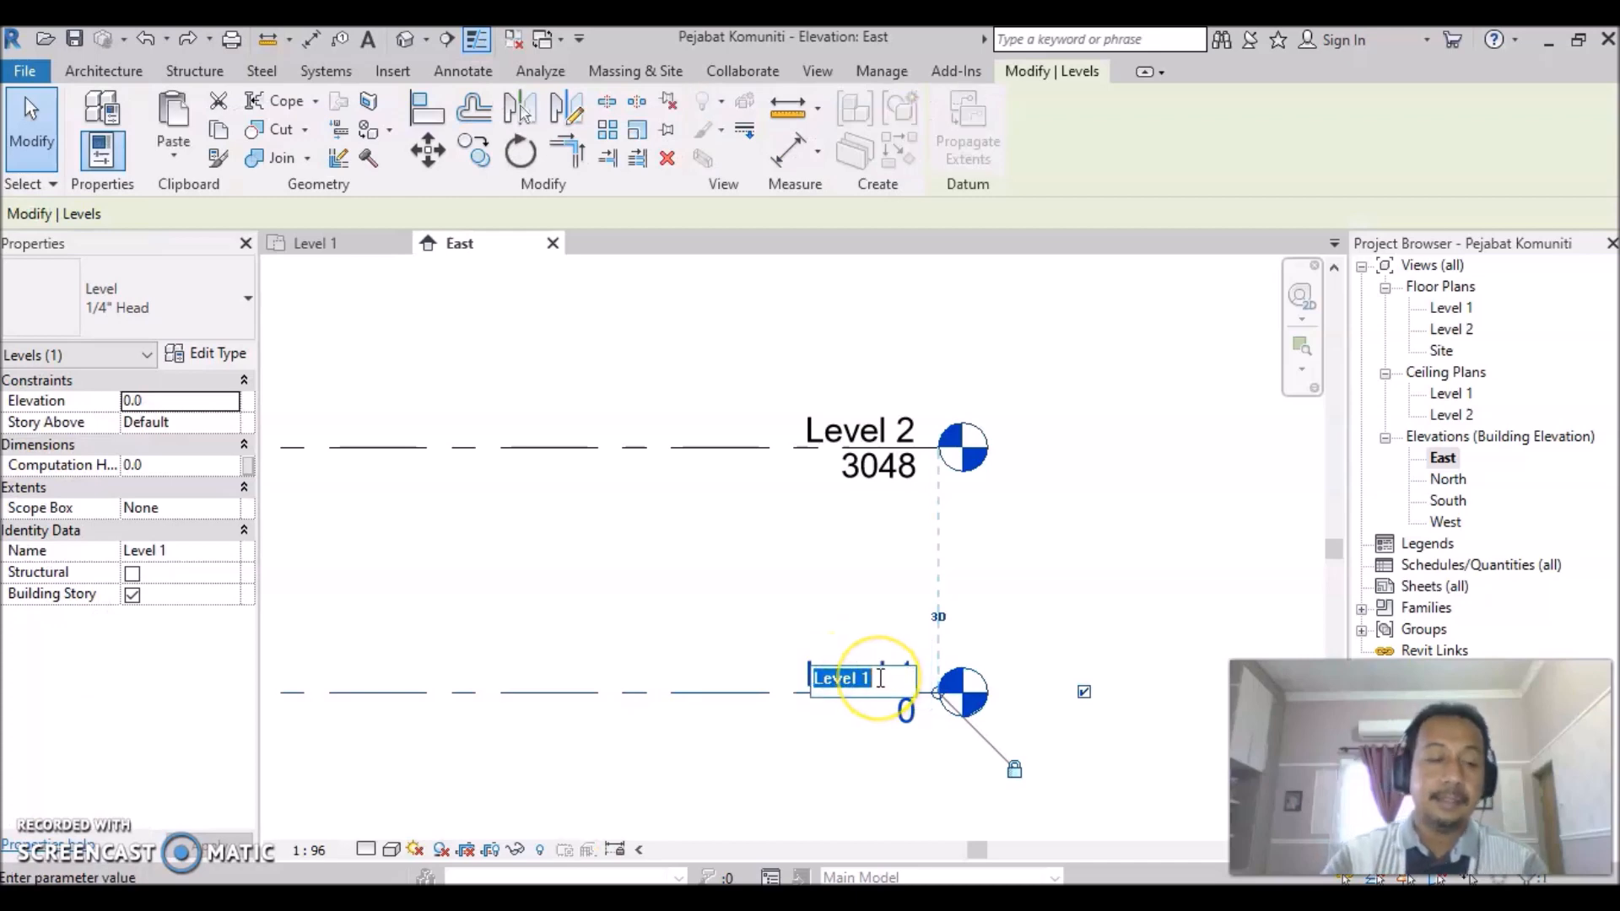
pyautogui.write('Ground')
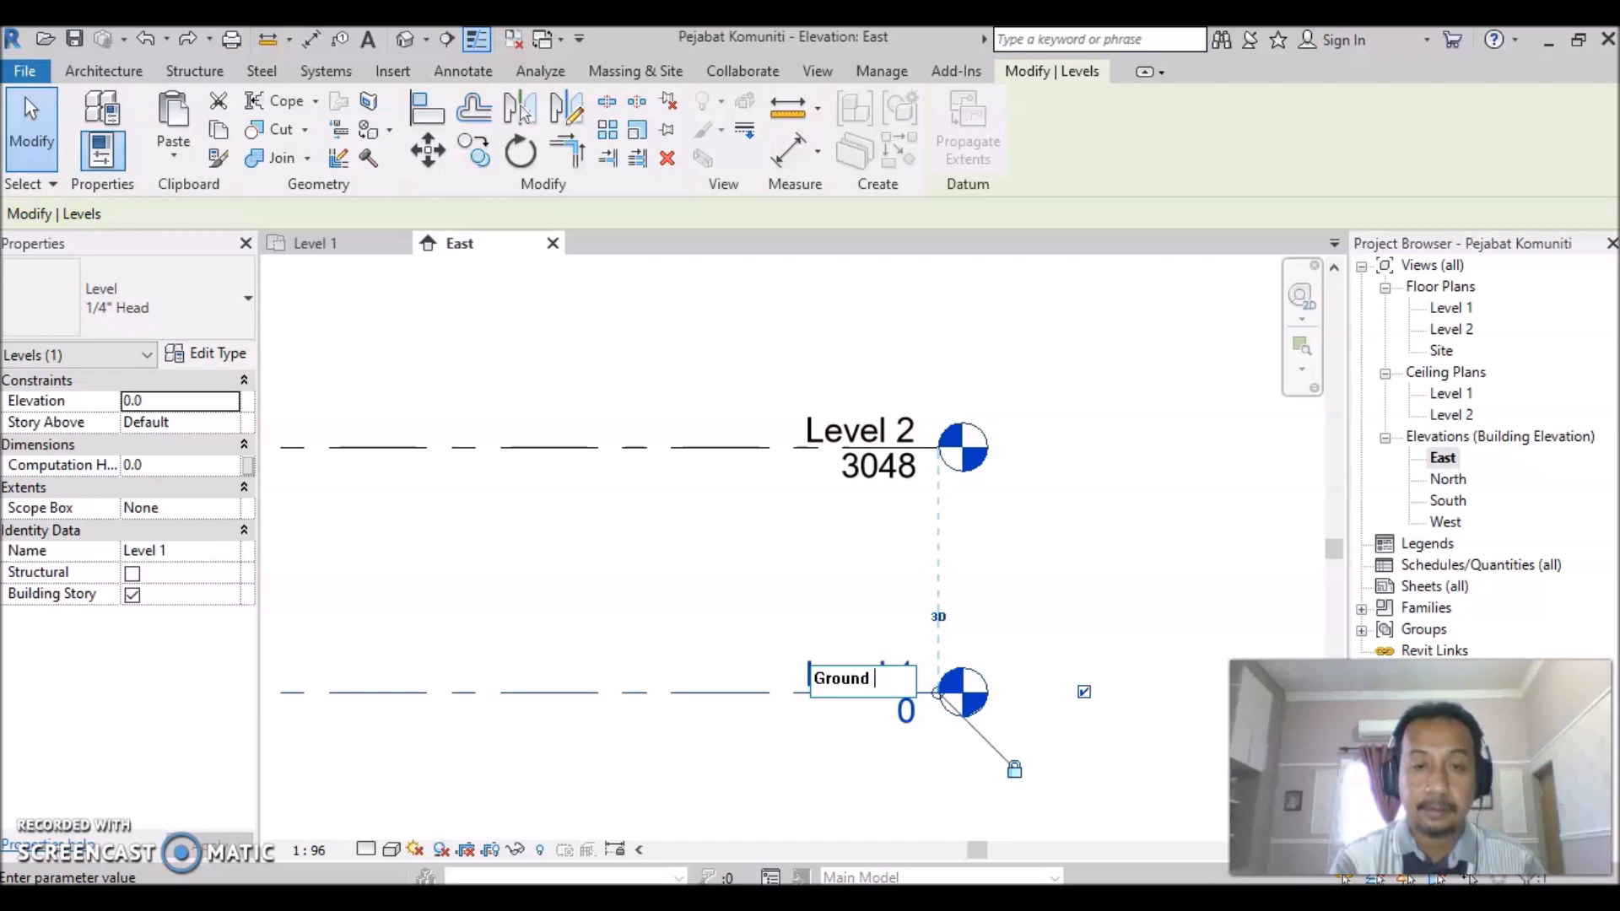
pyautogui.write(' Level')
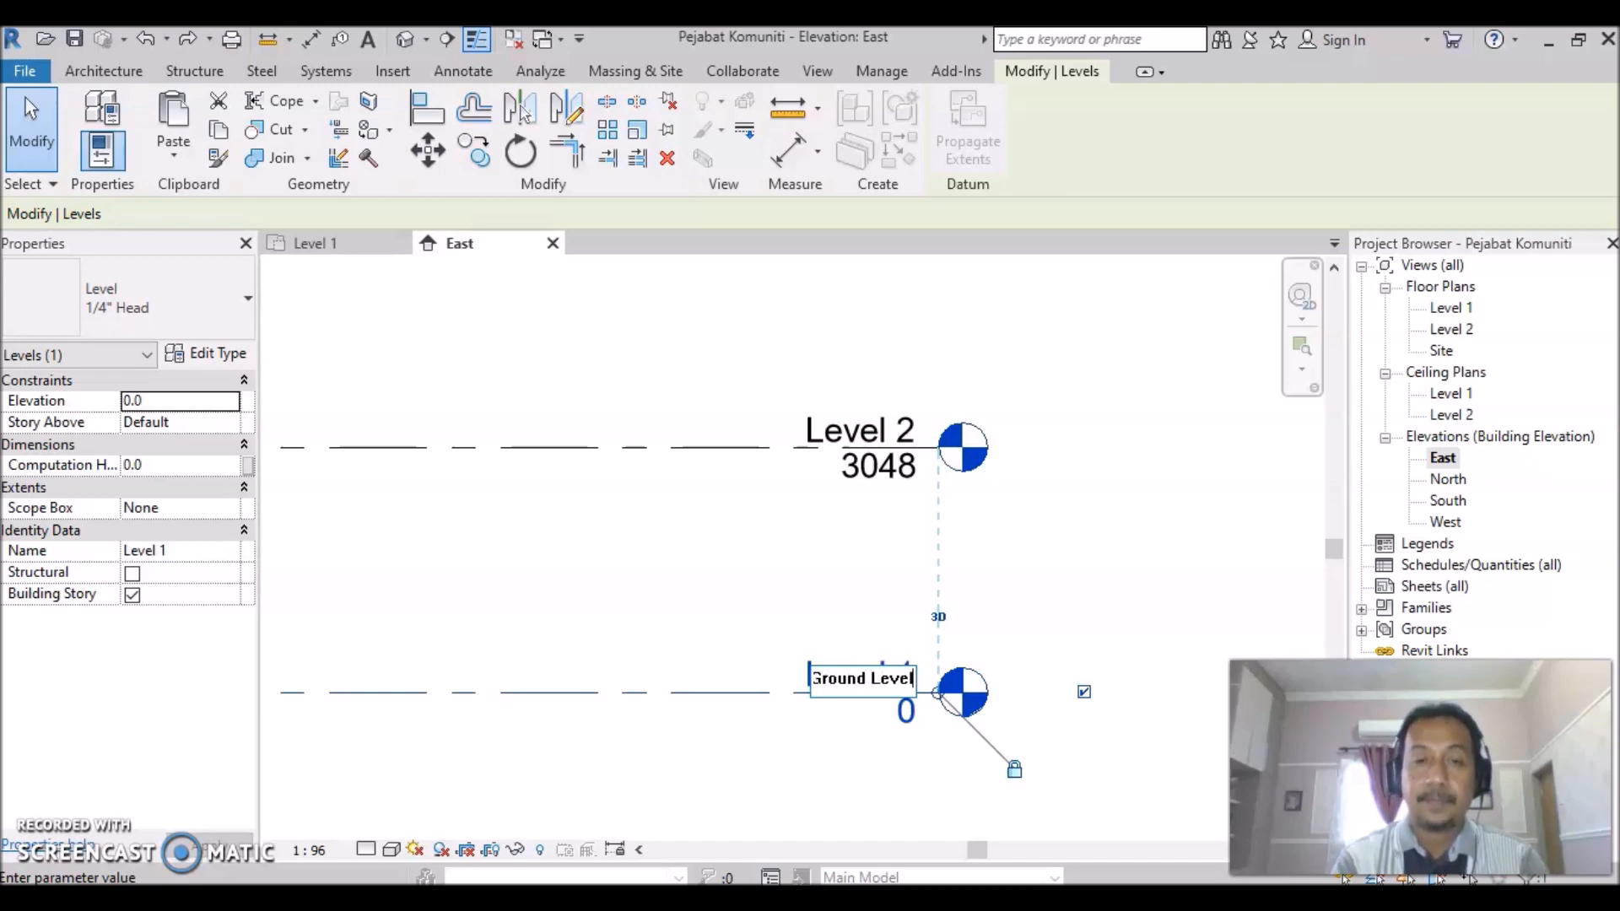
pyautogui.click(790, 778)
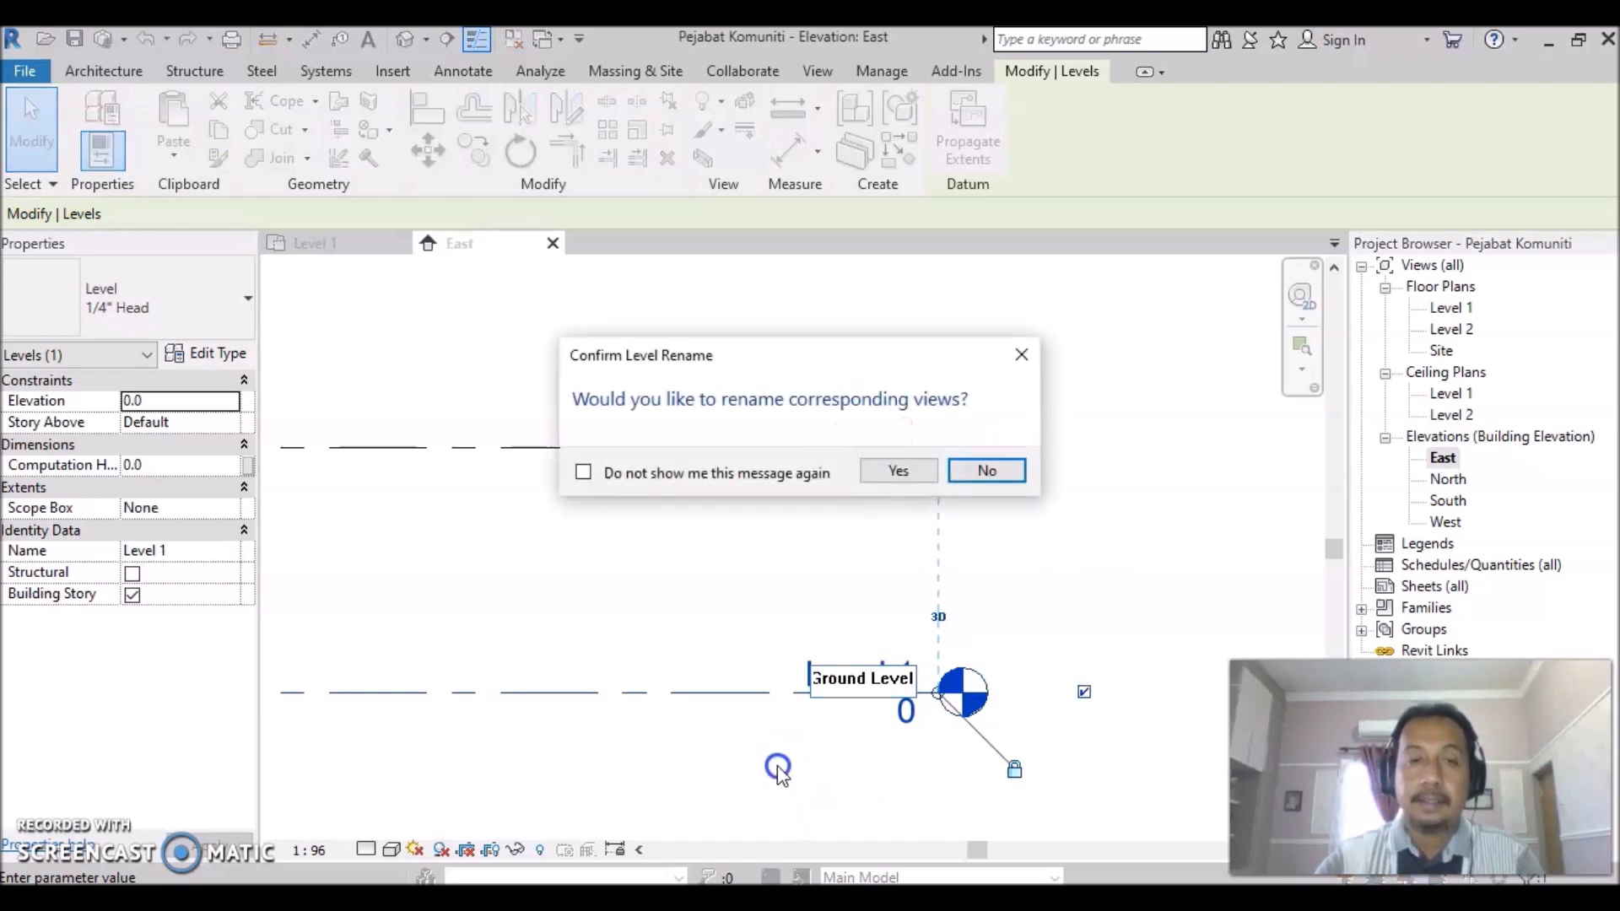
pyautogui.click(896, 469)
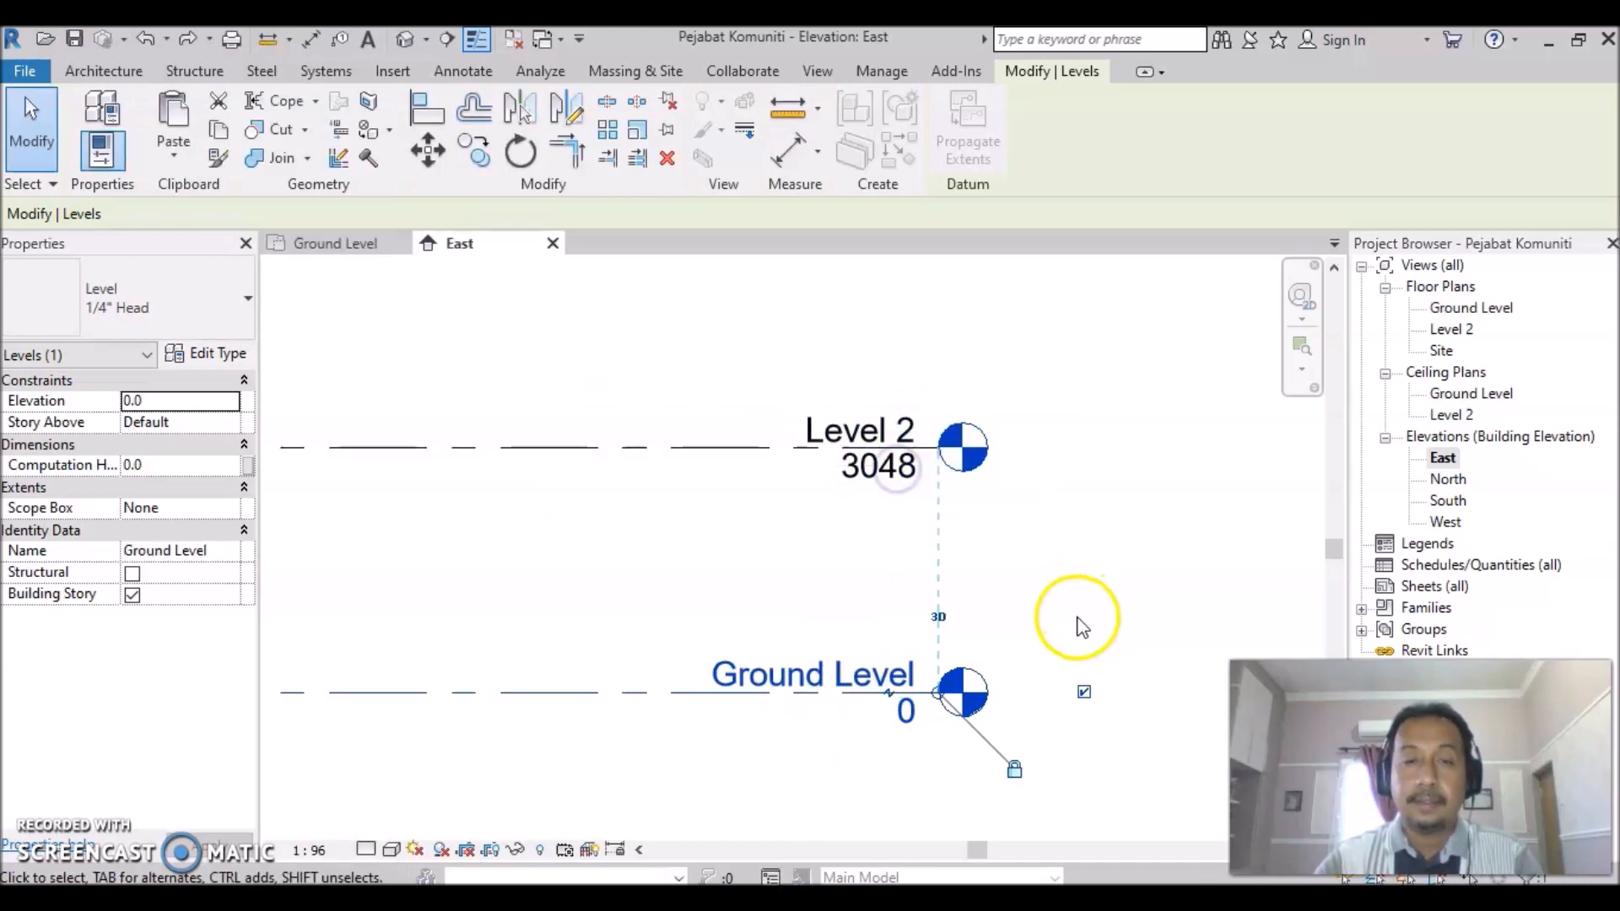
pyautogui.click(1119, 628)
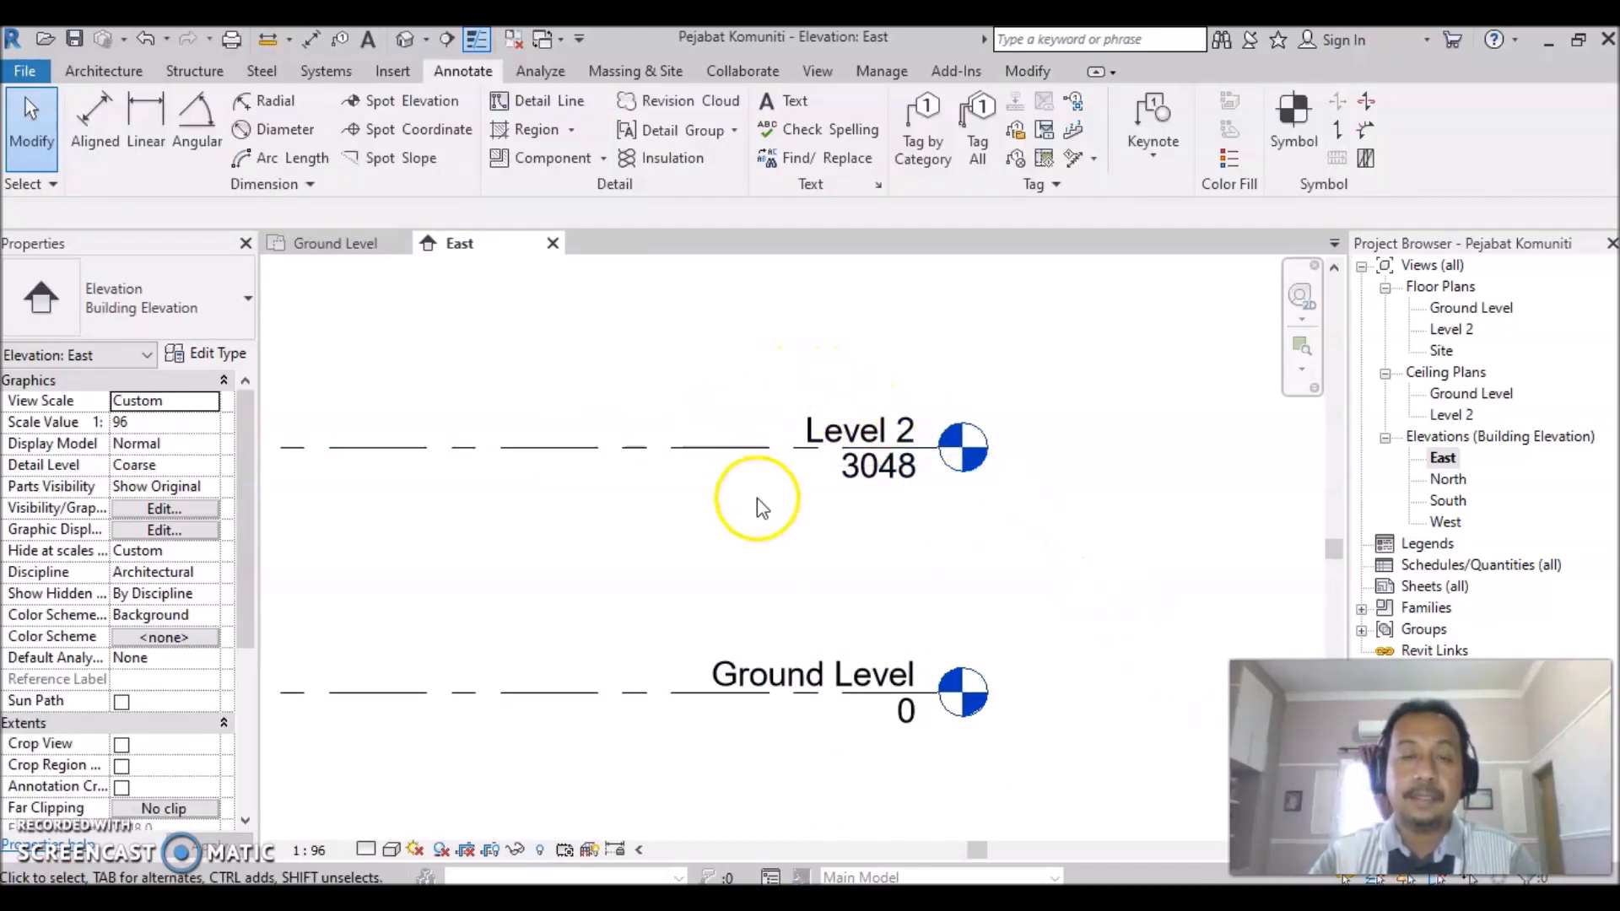
# Rename Level 2 as Roof Beam Level and rename its corresponding views as well.
pyautogui.click(813, 437)
pyautogui.click(813, 437)
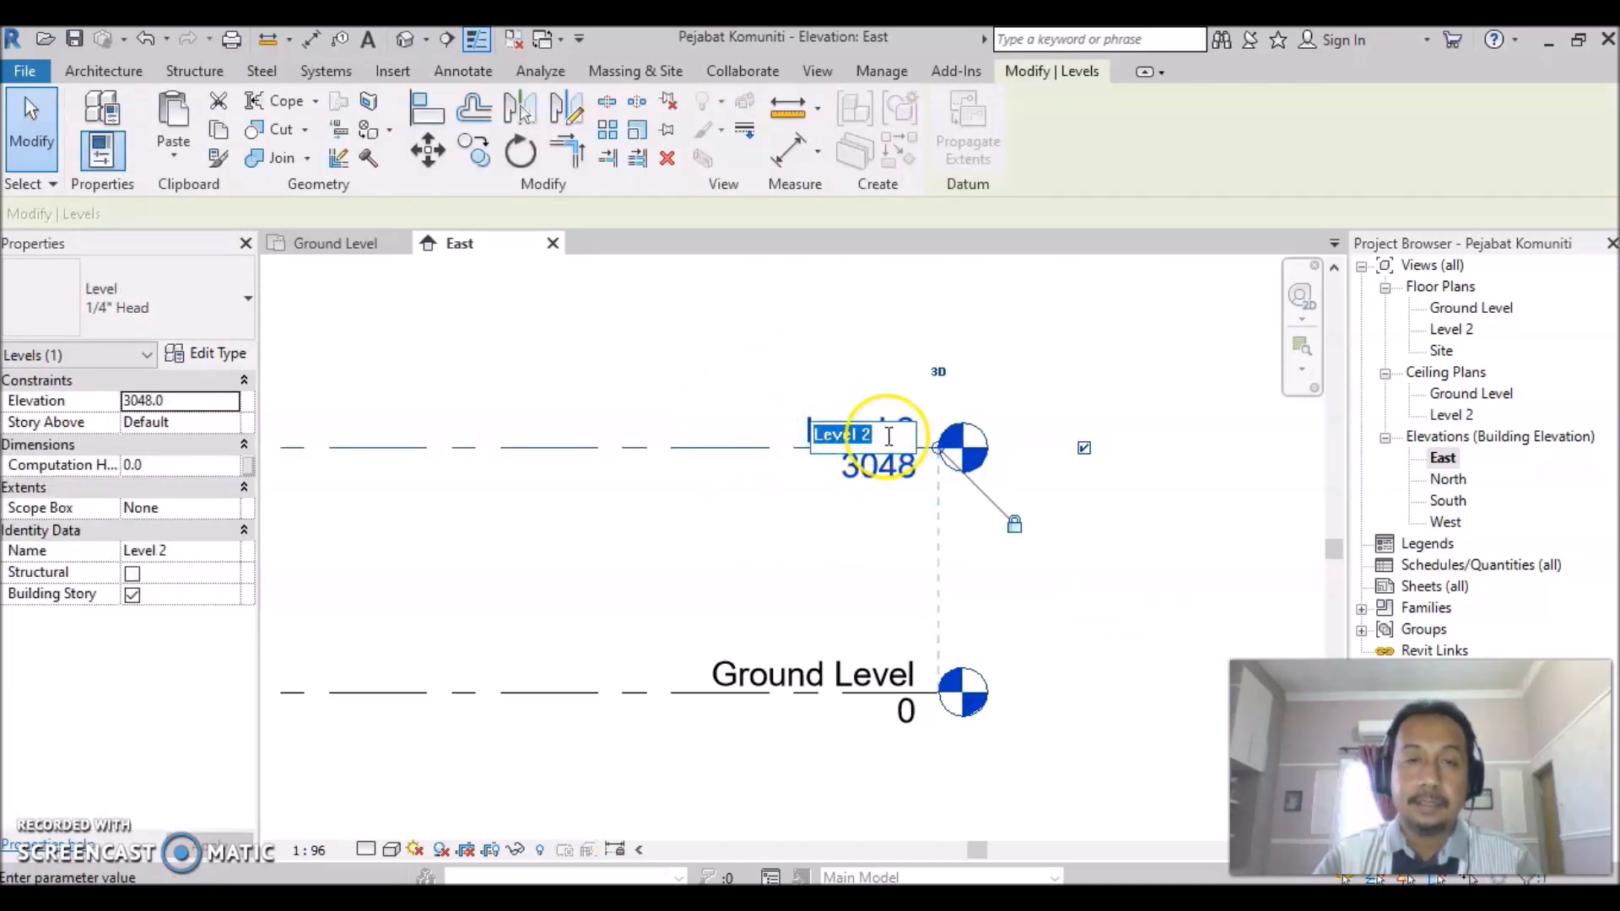
pyautogui.write('Roof Be')
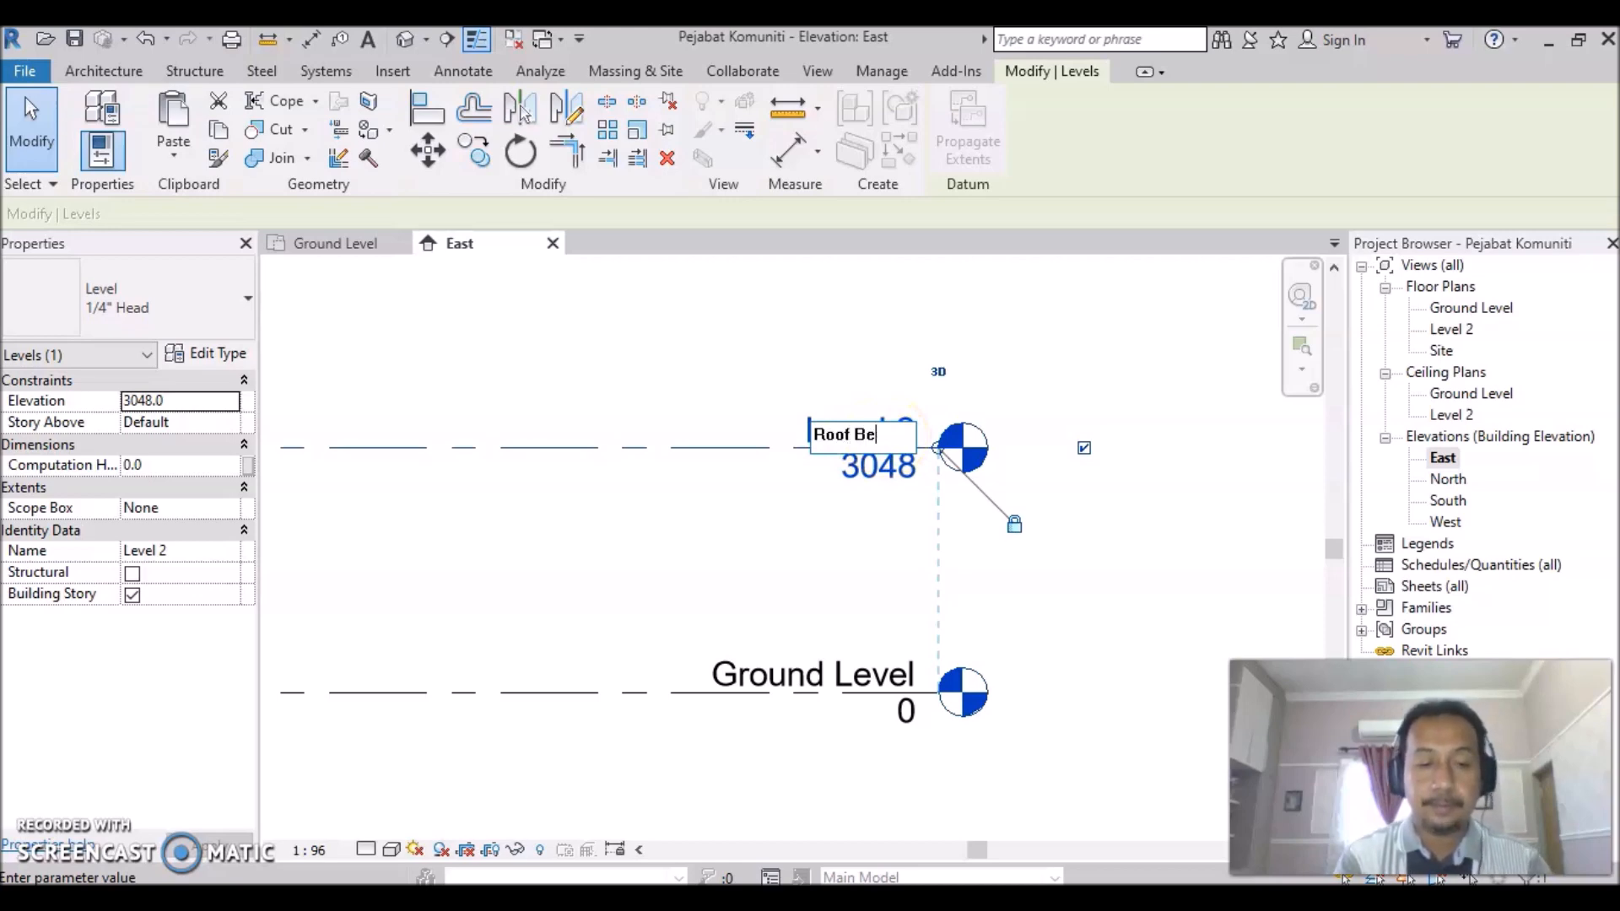
pyautogui.write('am Level')
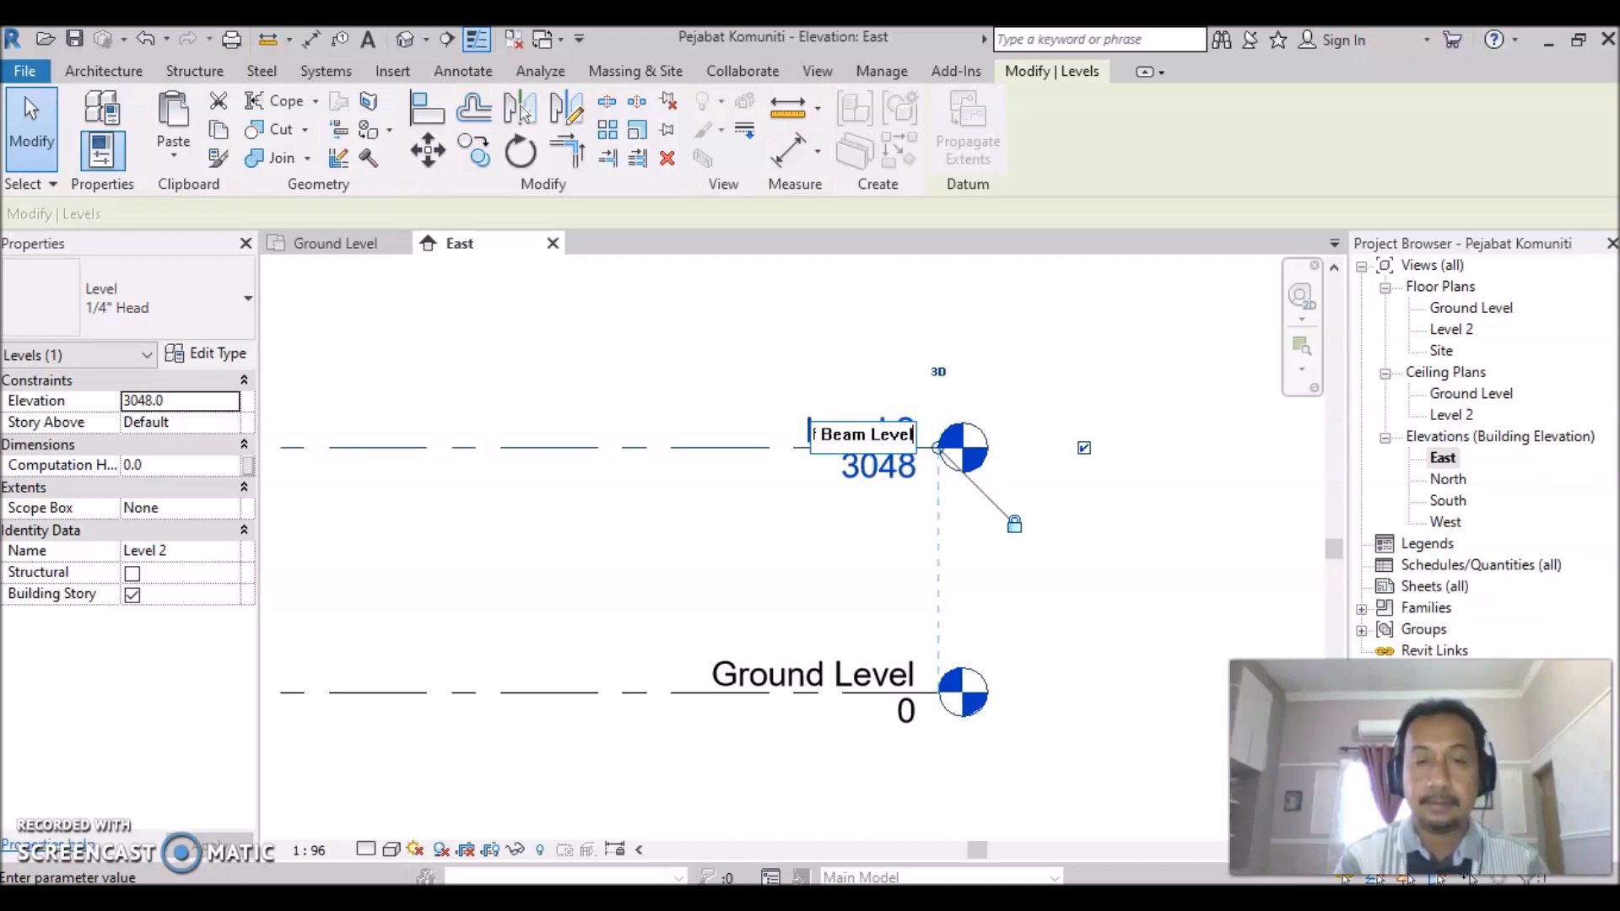
pyautogui.click(1103, 555)
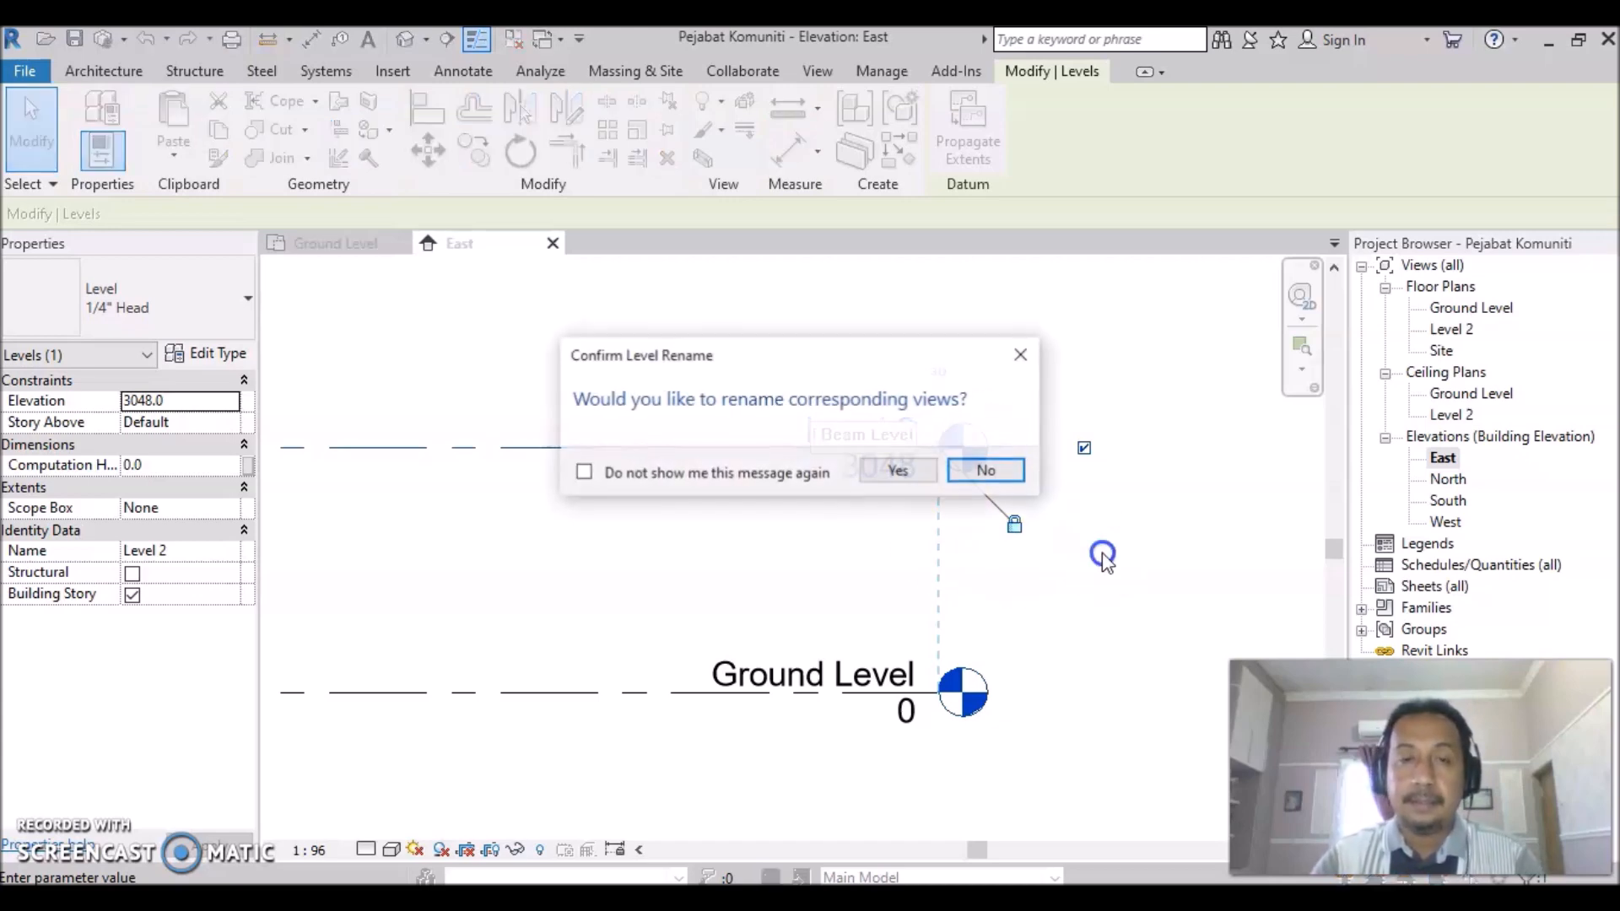
pyautogui.click(899, 470)
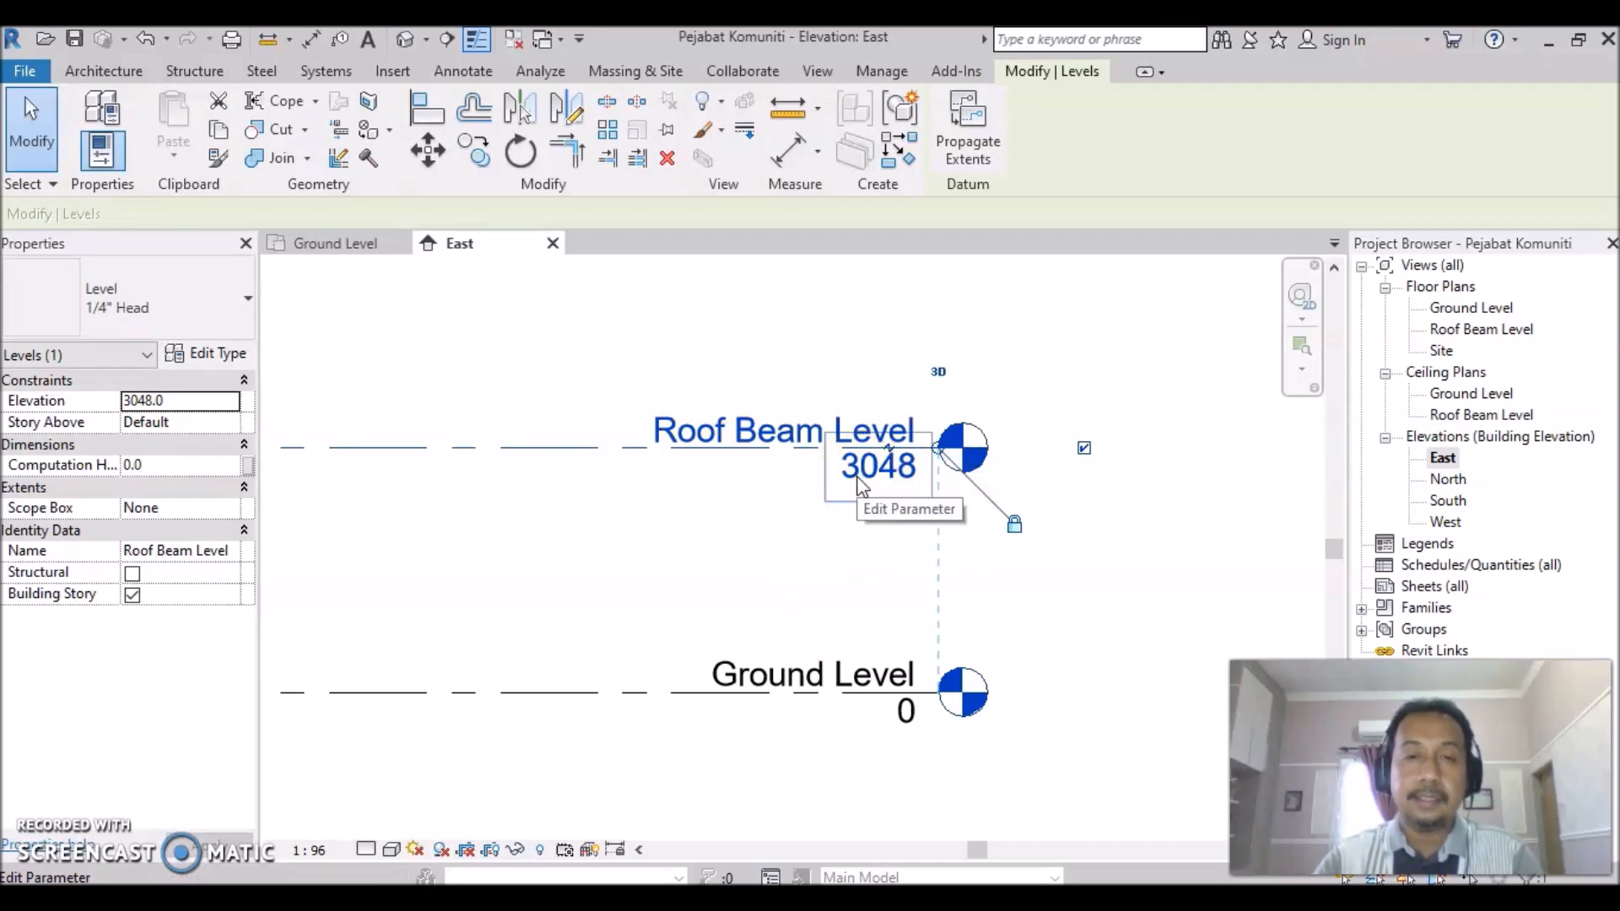
# Set the elevation of Roof Beam Level to 3300 mm and deselect the level.
pyautogui.click(858, 478)
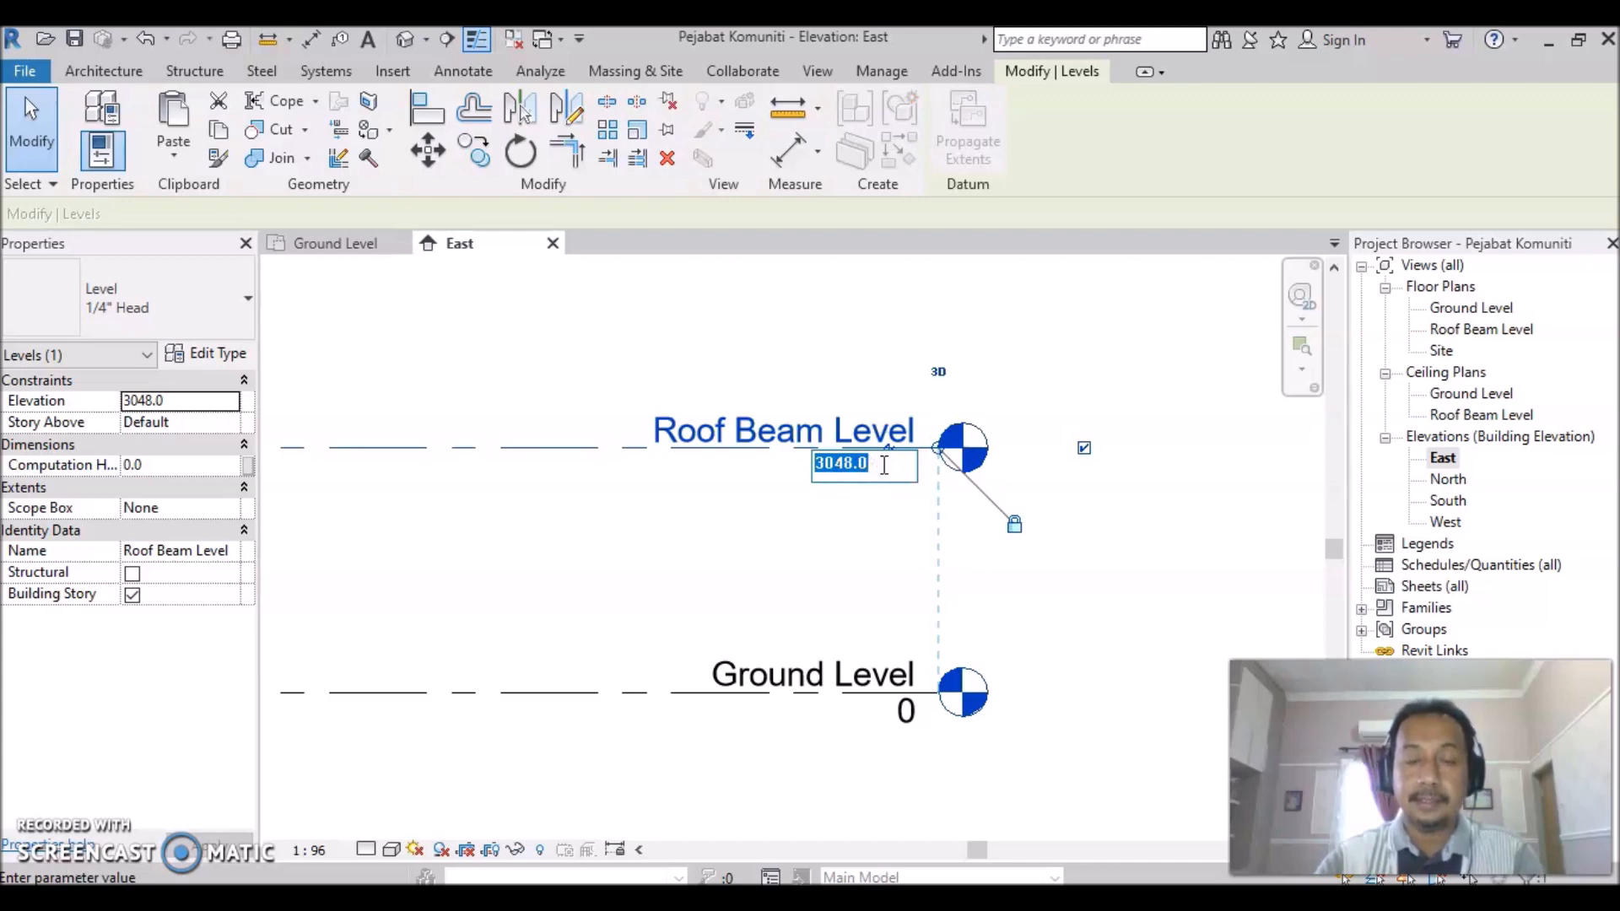
pyautogui.write('3')
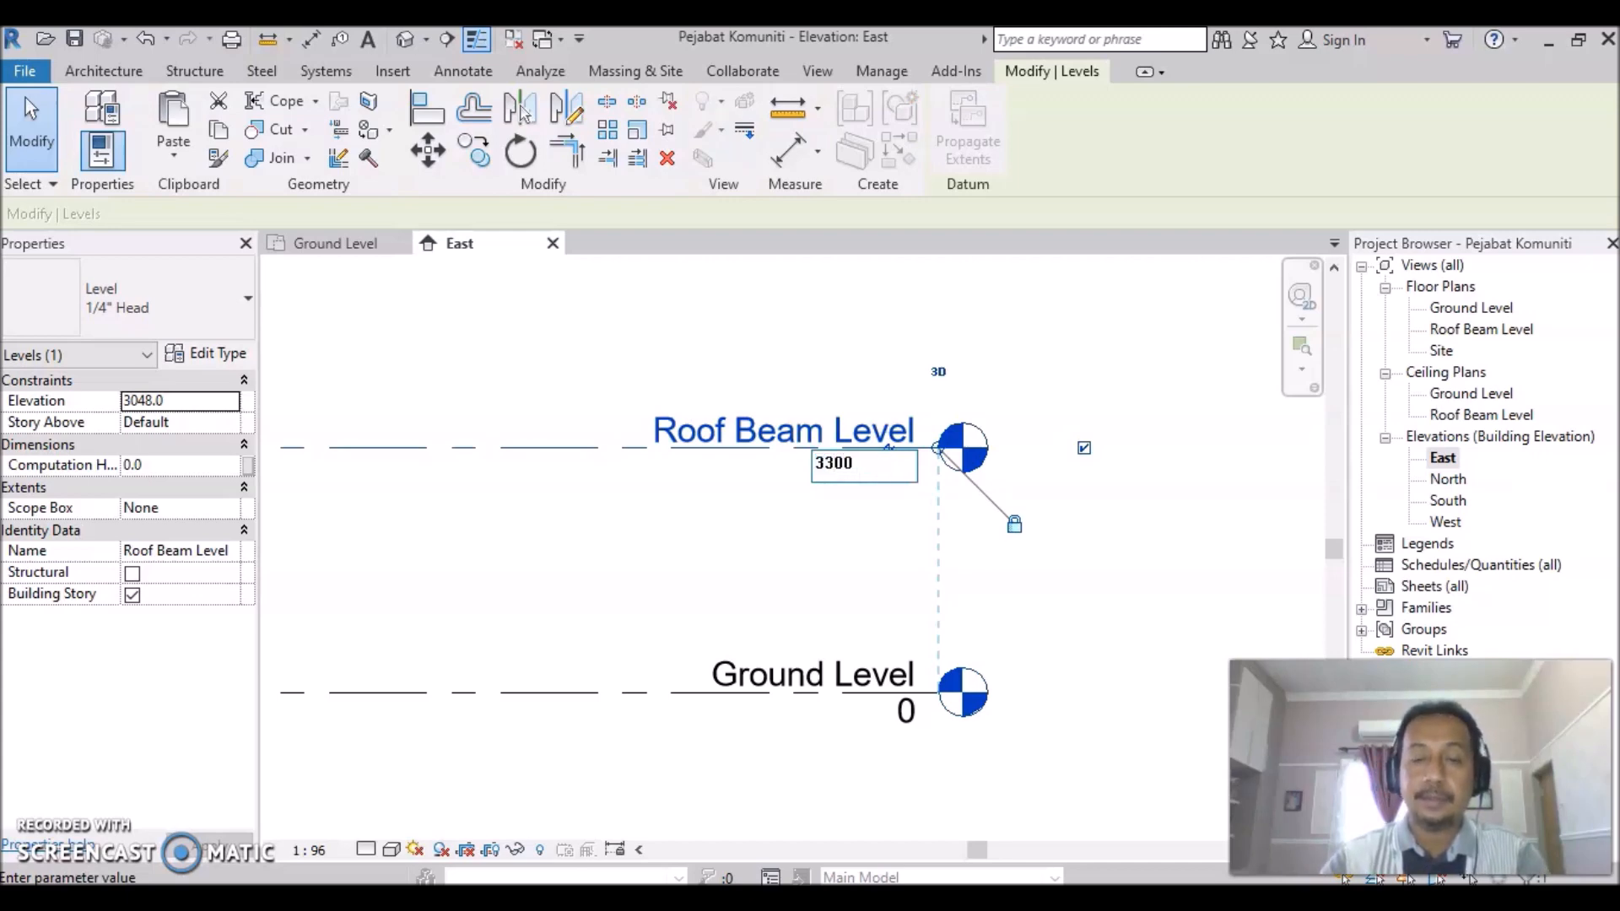
pyautogui.press('Return')
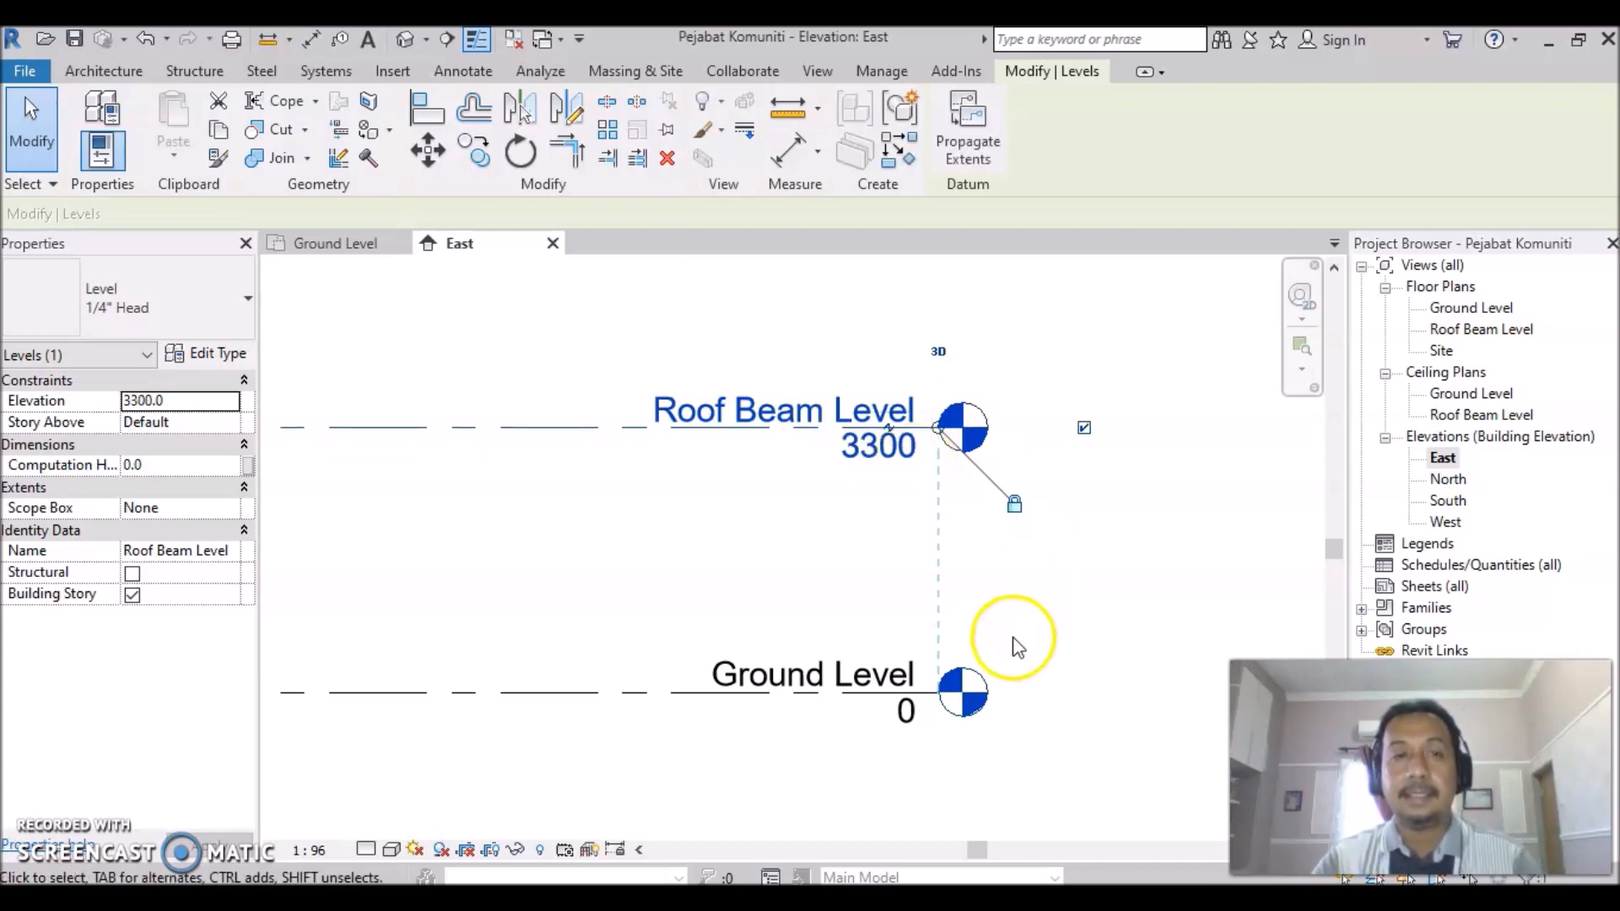
pyautogui.click(981, 766)
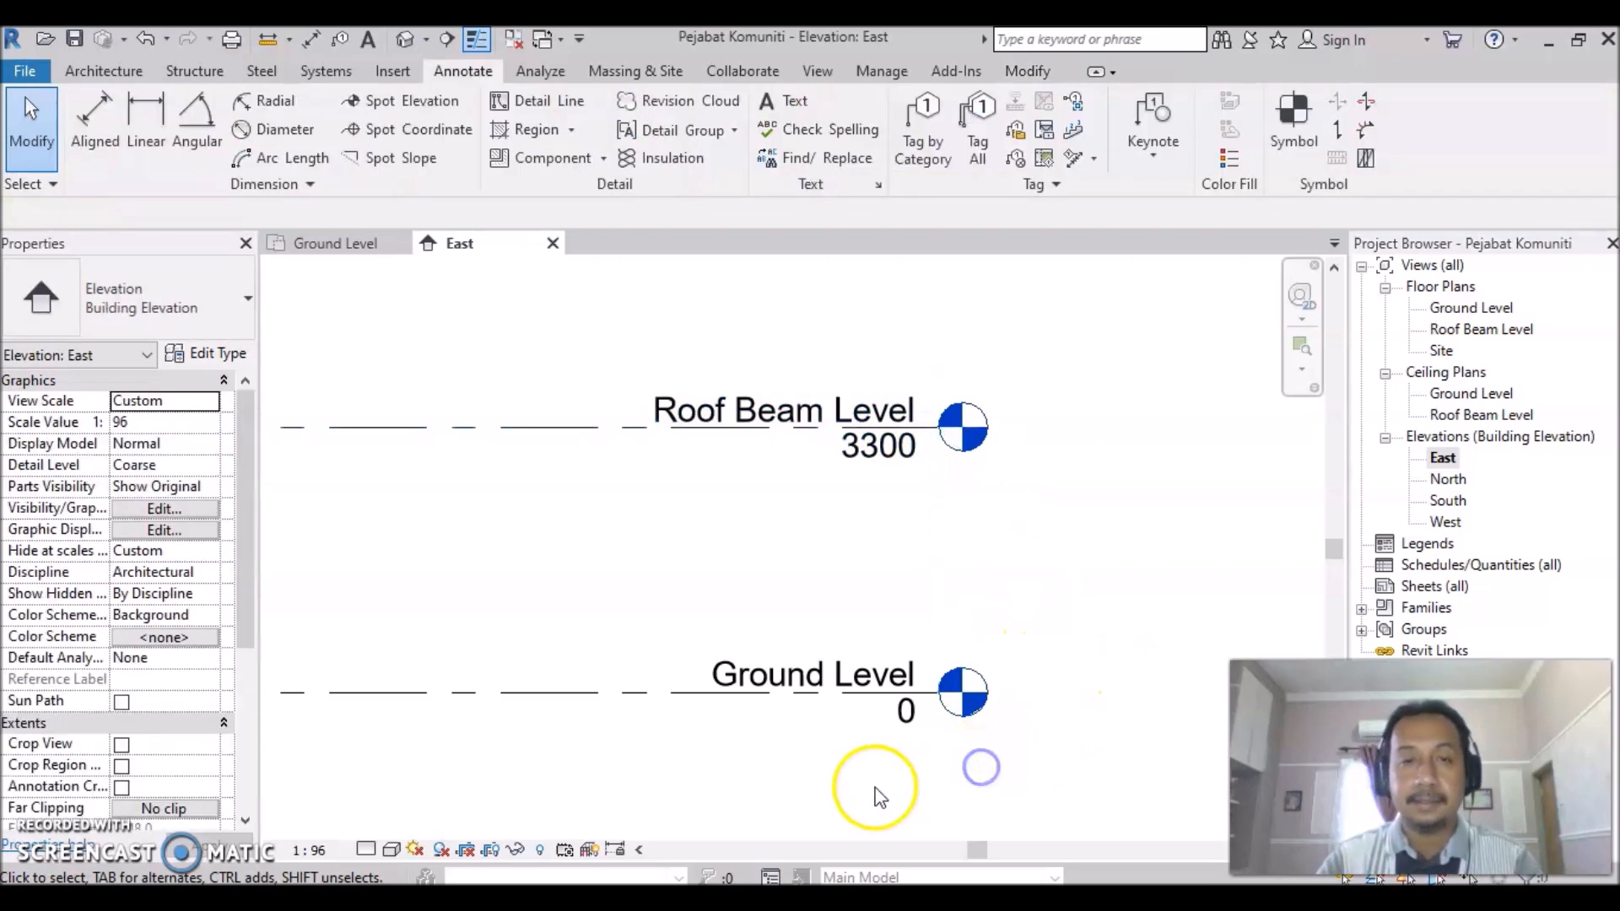
pyautogui.scroll(-4, 671, 726)
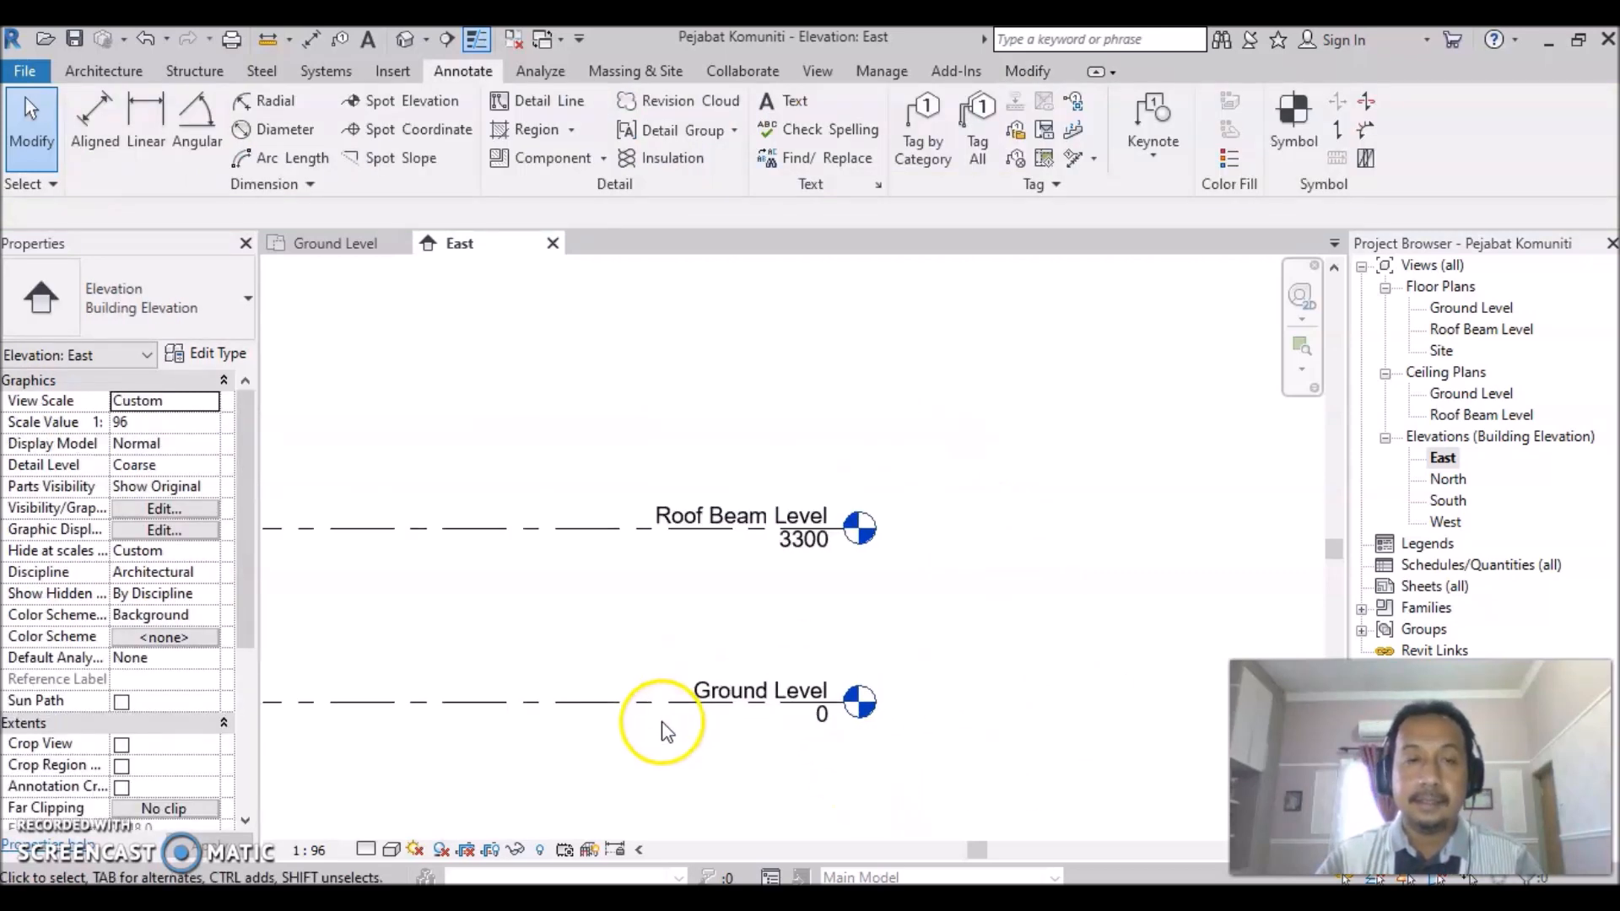
pyautogui.moveTo(510, 637); pyautogui.dragTo(893, 494, button='middle')
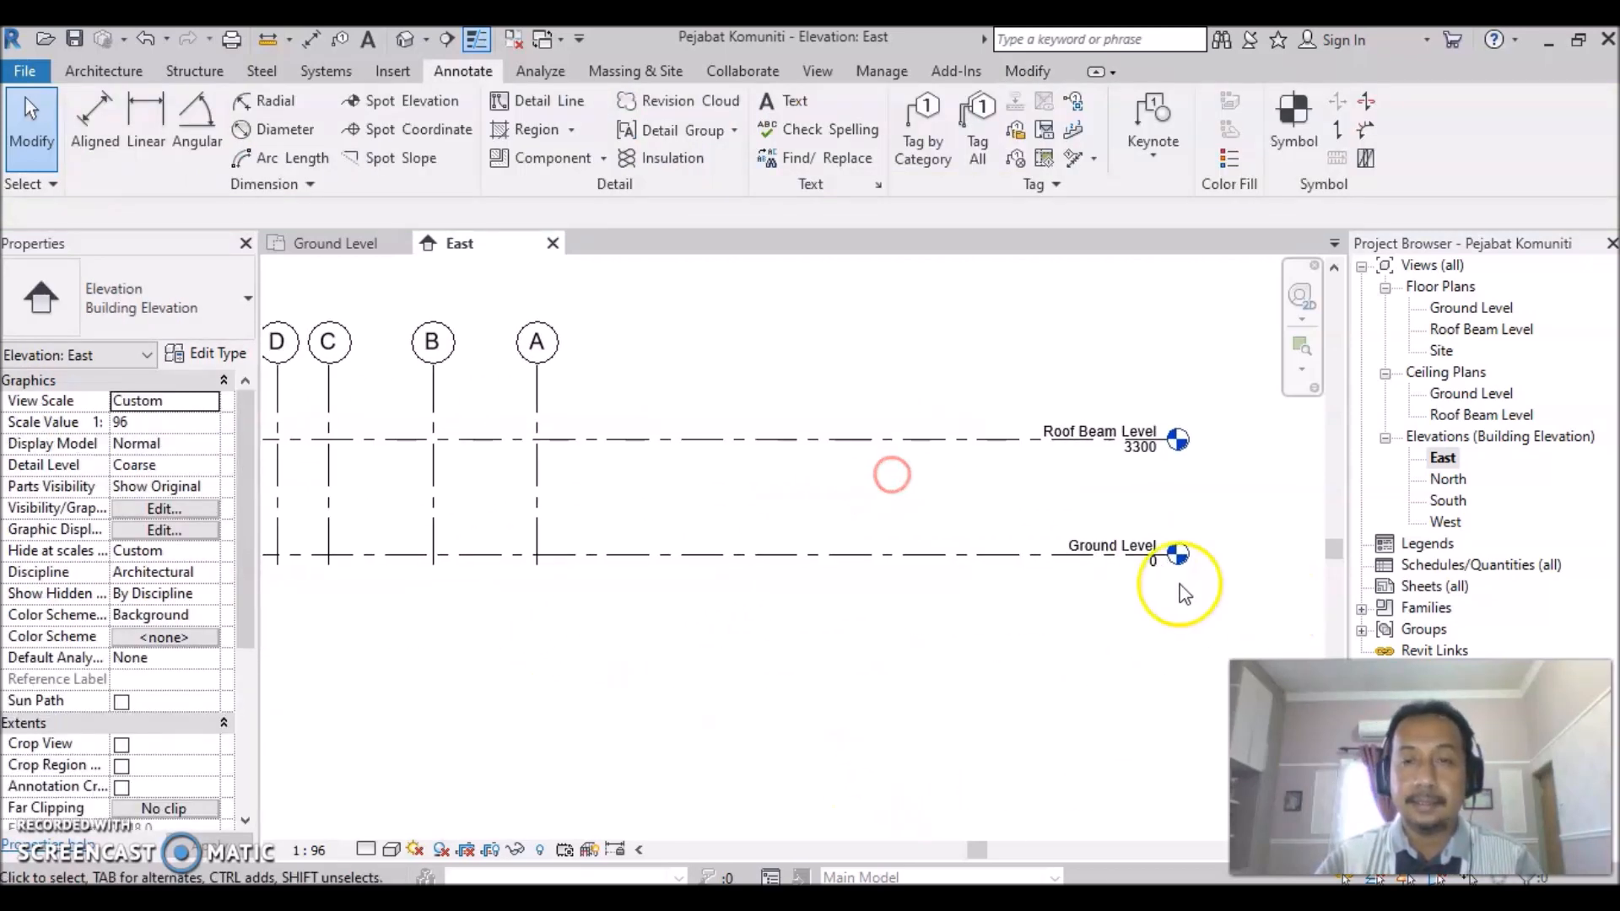
pyautogui.scroll(3, 1074, 578)
pyautogui.scroll(-3, 994, 655)
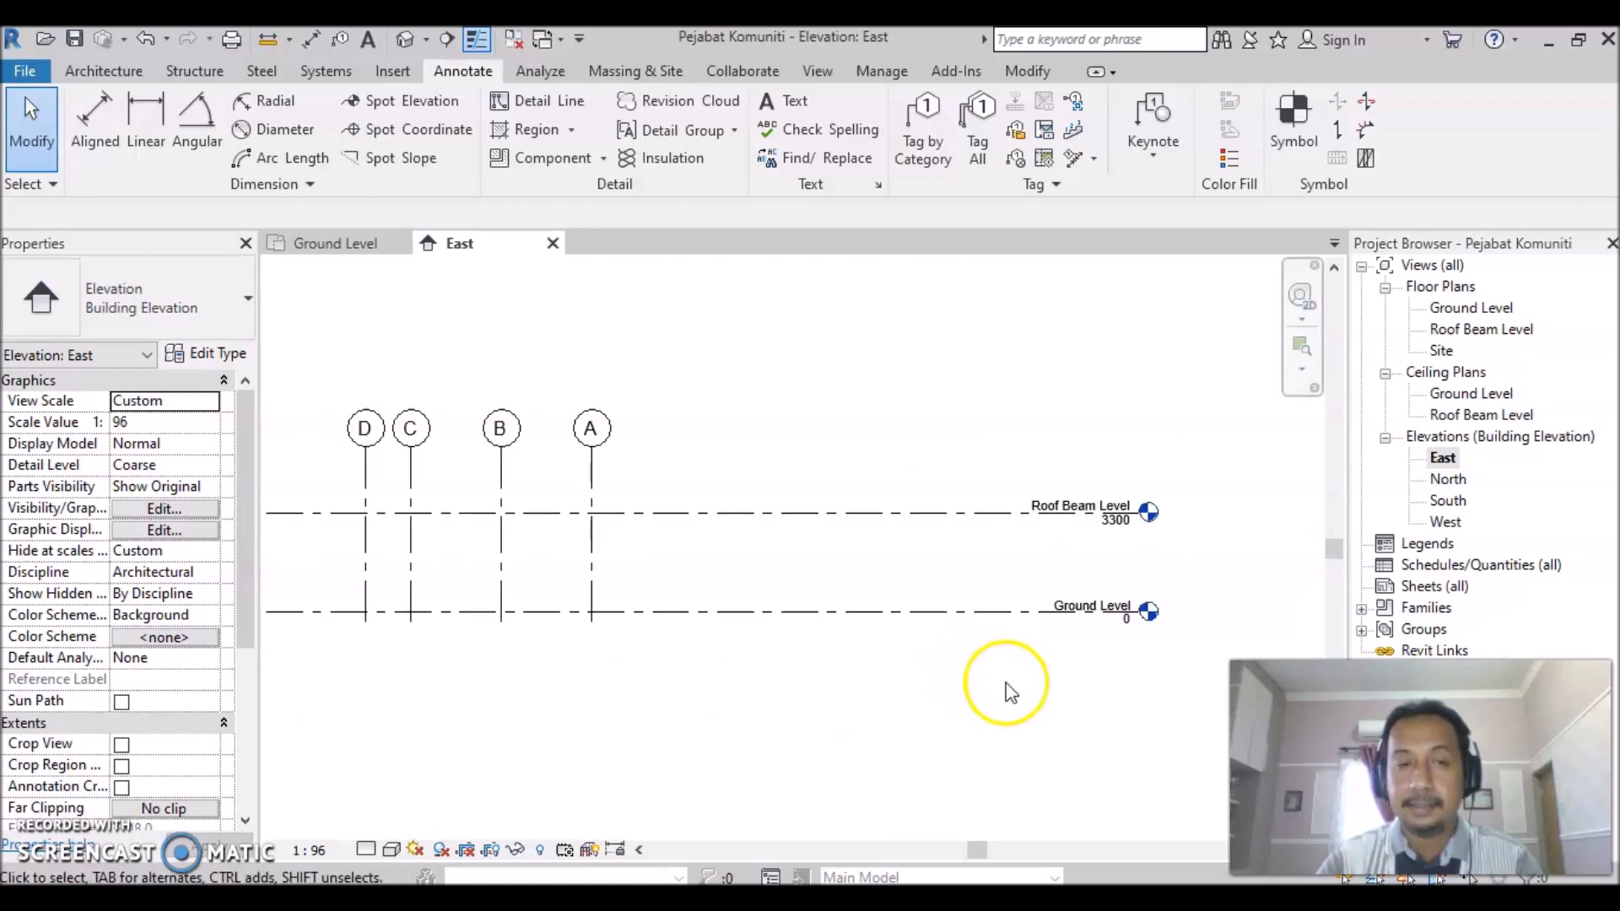
# Shorten both ends of the aligned Ground Level and Roof Beam Level lines so they end closer to grids A–D.
pyautogui.click(1002, 614)
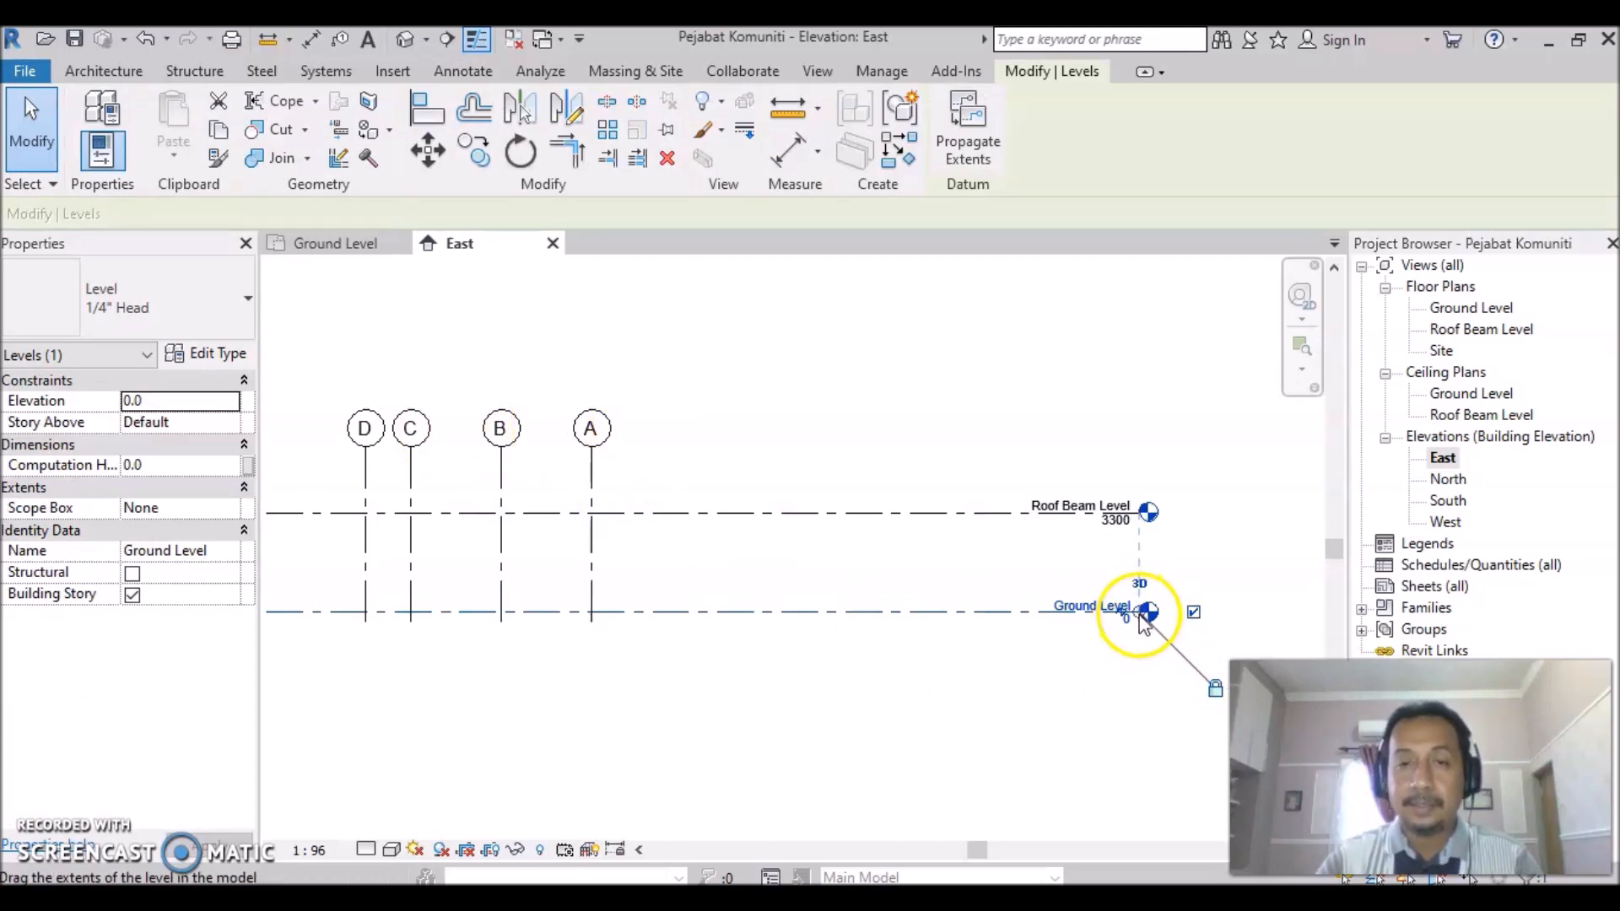
pyautogui.moveTo(1140, 618); pyautogui.dragTo(821, 591)
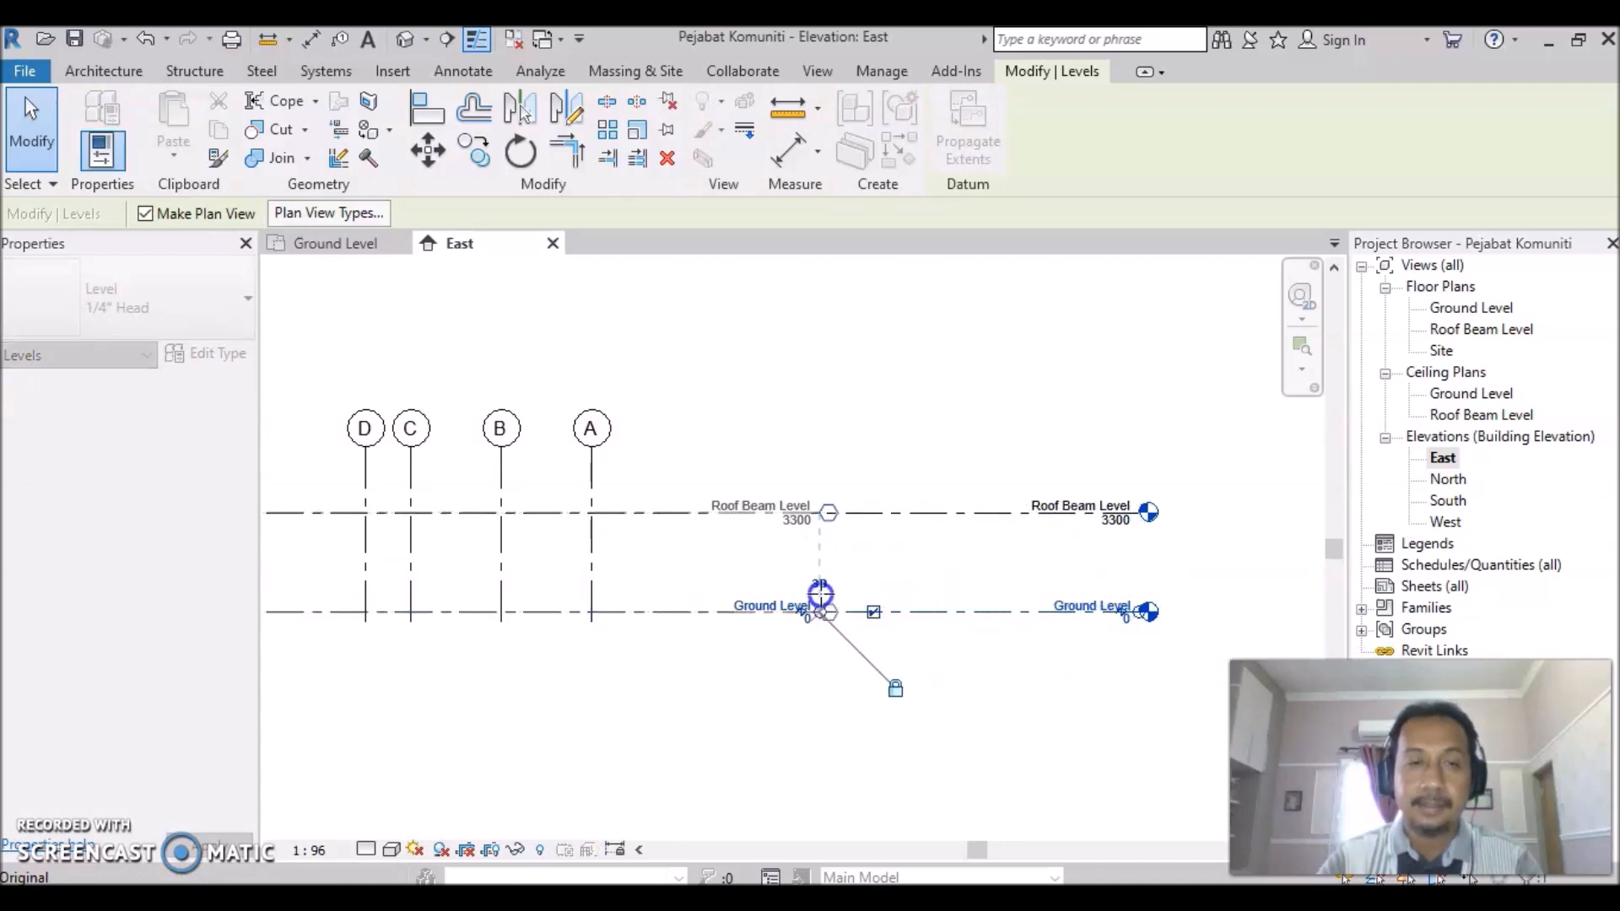
pyautogui.click(752, 697)
pyautogui.scroll(-2, 583, 717)
pyautogui.moveTo(565, 725); pyautogui.dragTo(788, 662, button='middle')
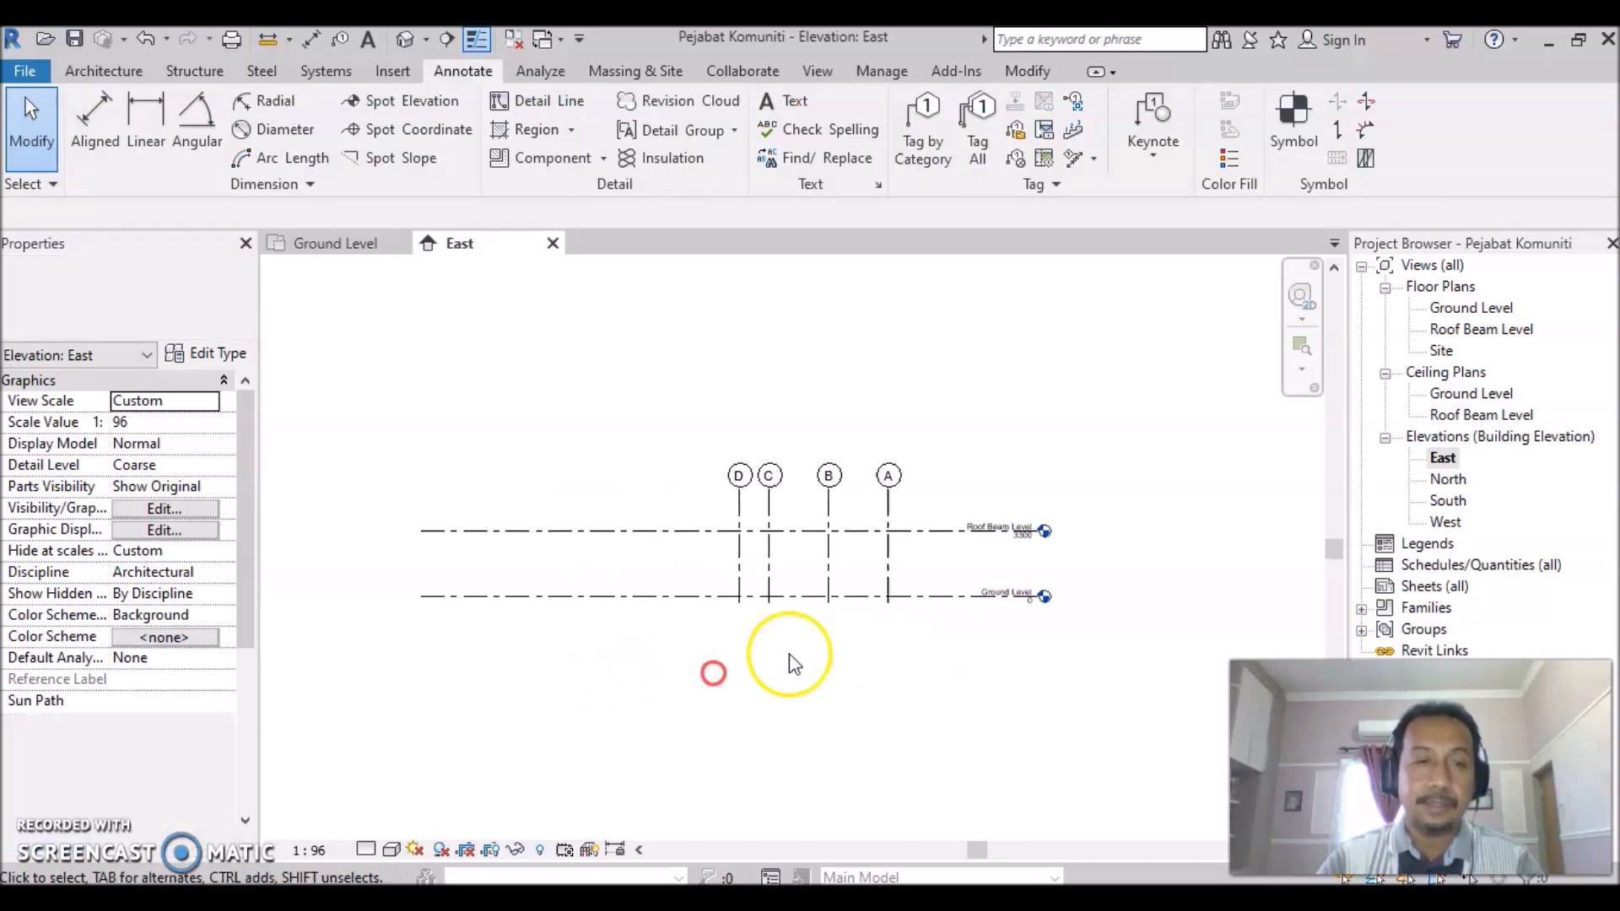
pyautogui.click(481, 597)
pyautogui.moveTo(467, 596); pyautogui.dragTo(633, 605)
pyautogui.click(913, 768)
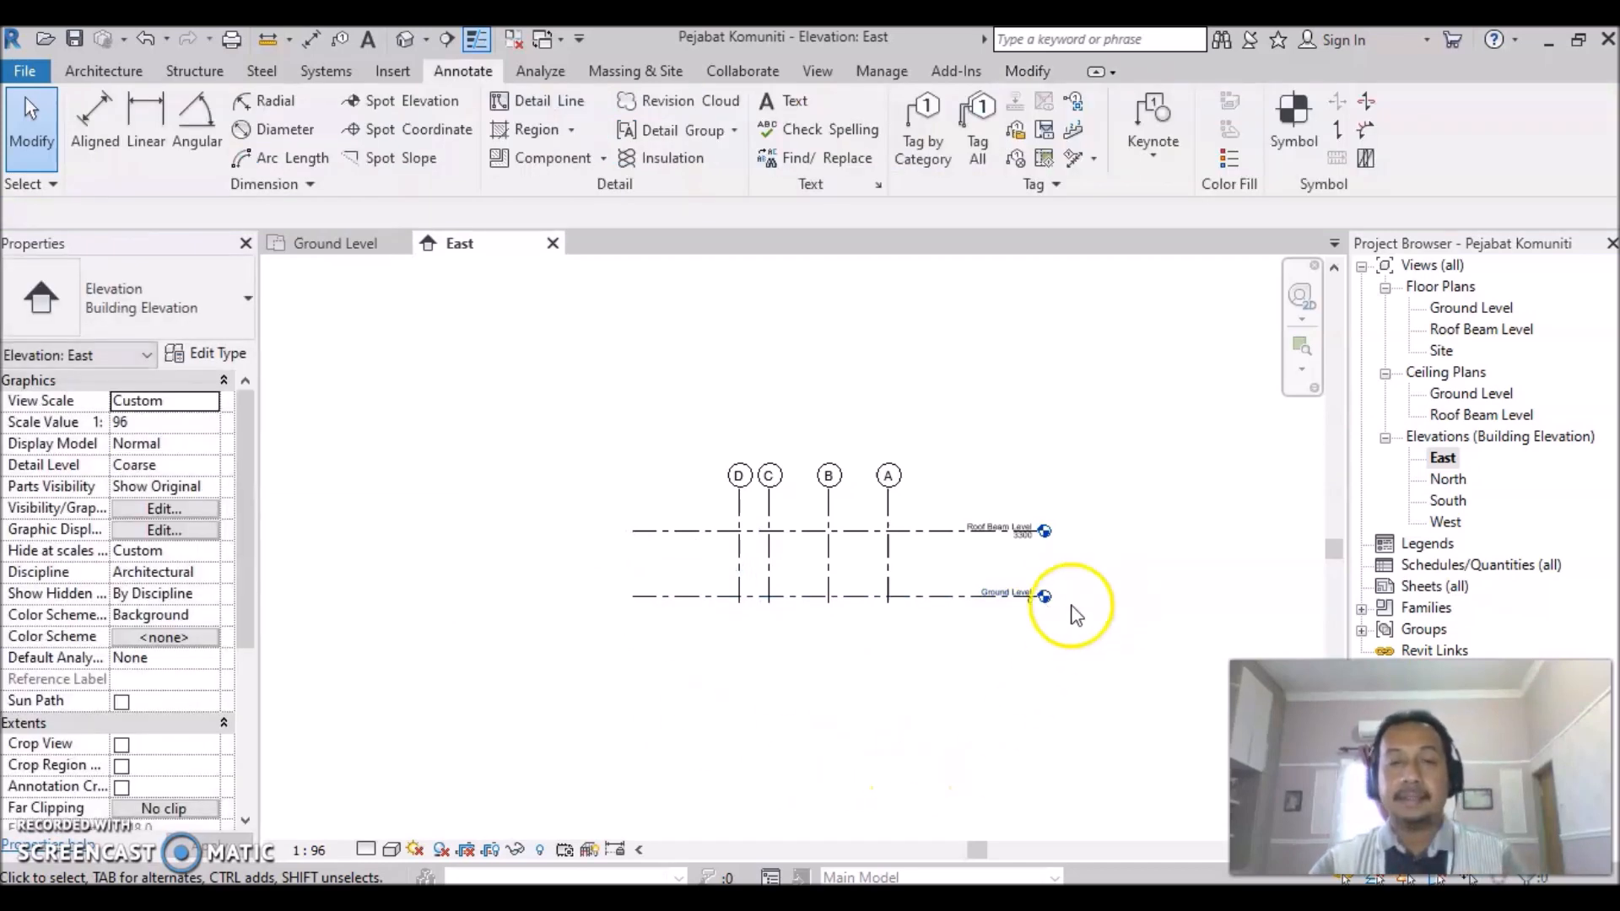
# Draw a new level between Ground Level and Roof Beam Level at 800 mm, aligned with the ends of the existing levels.
pyautogui.scroll(3, 1013, 596)
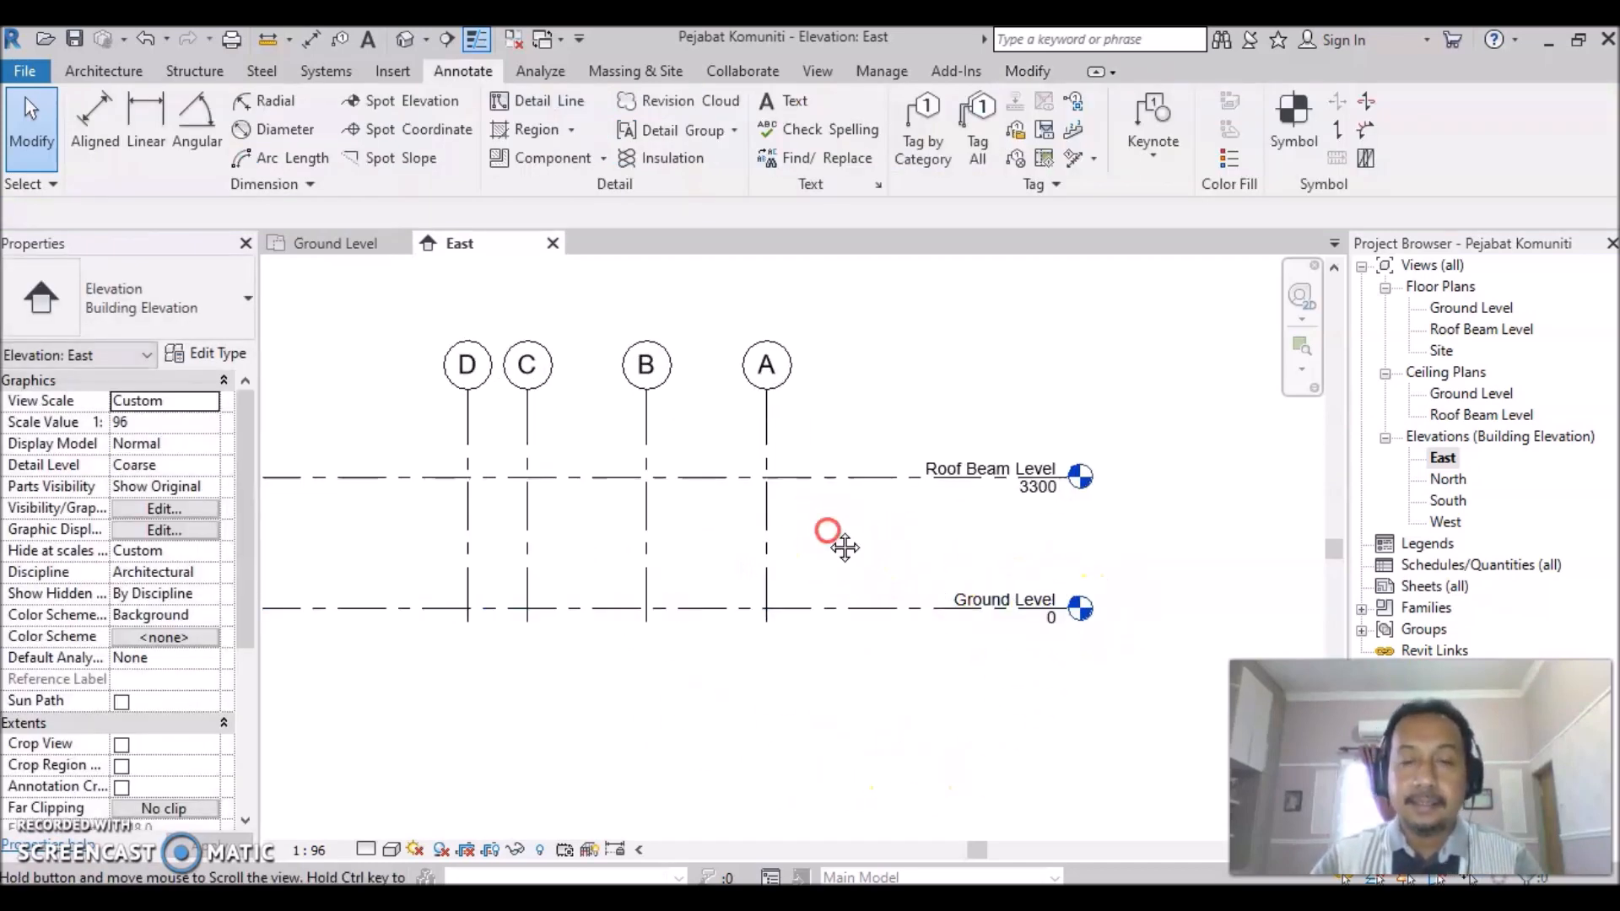
pyautogui.moveTo(829, 531); pyautogui.dragTo(881, 550, button='middle')
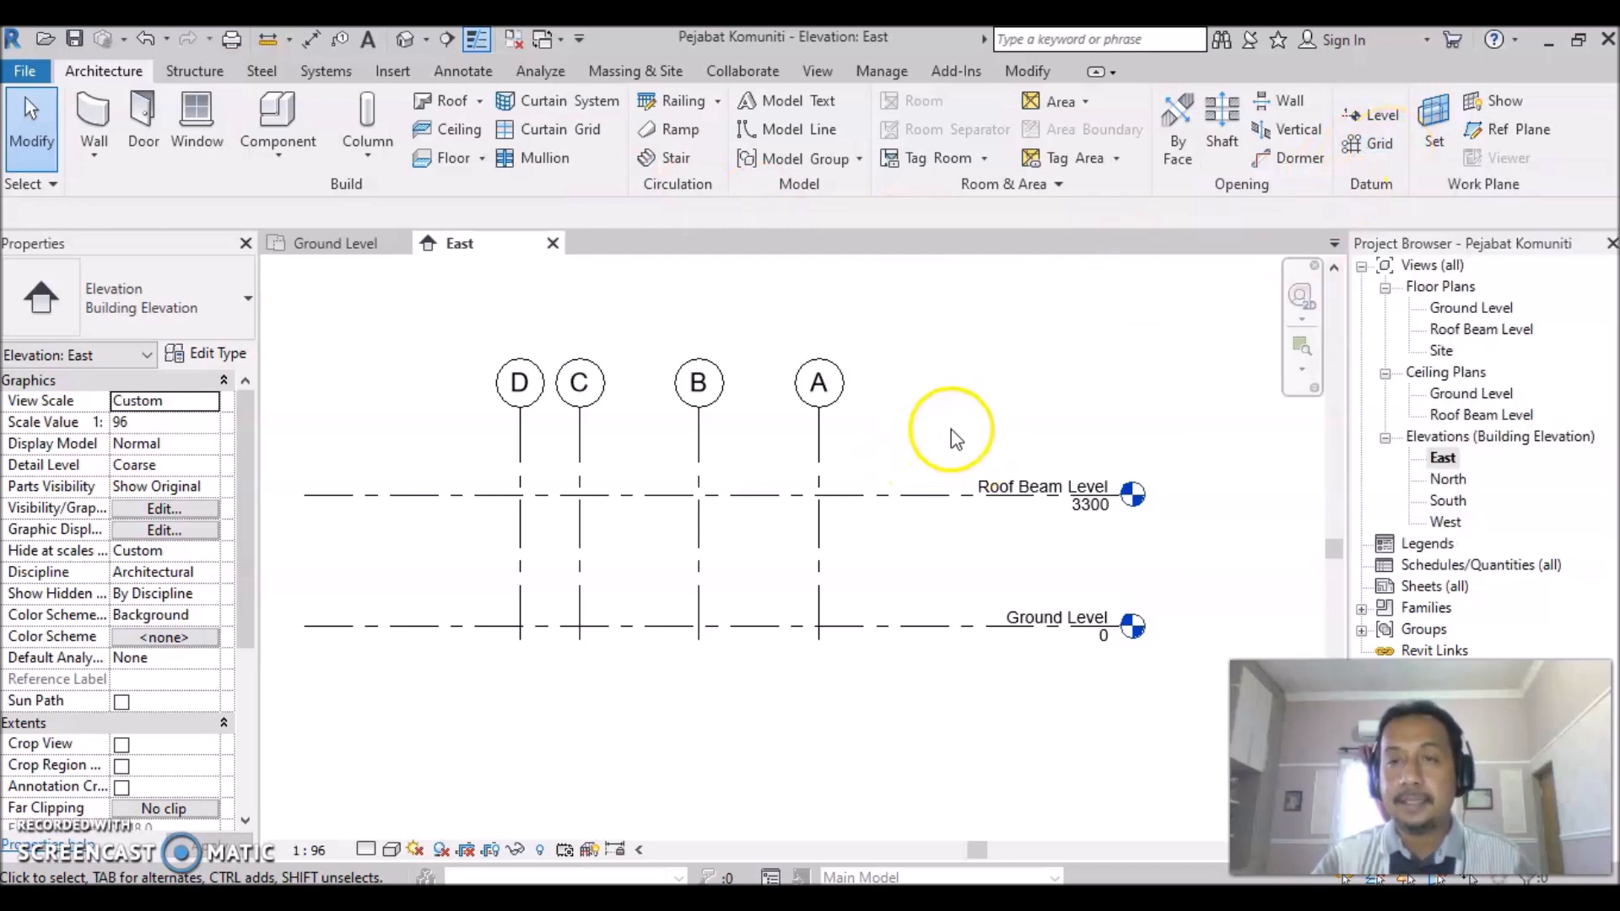
pyautogui.click(1372, 114)
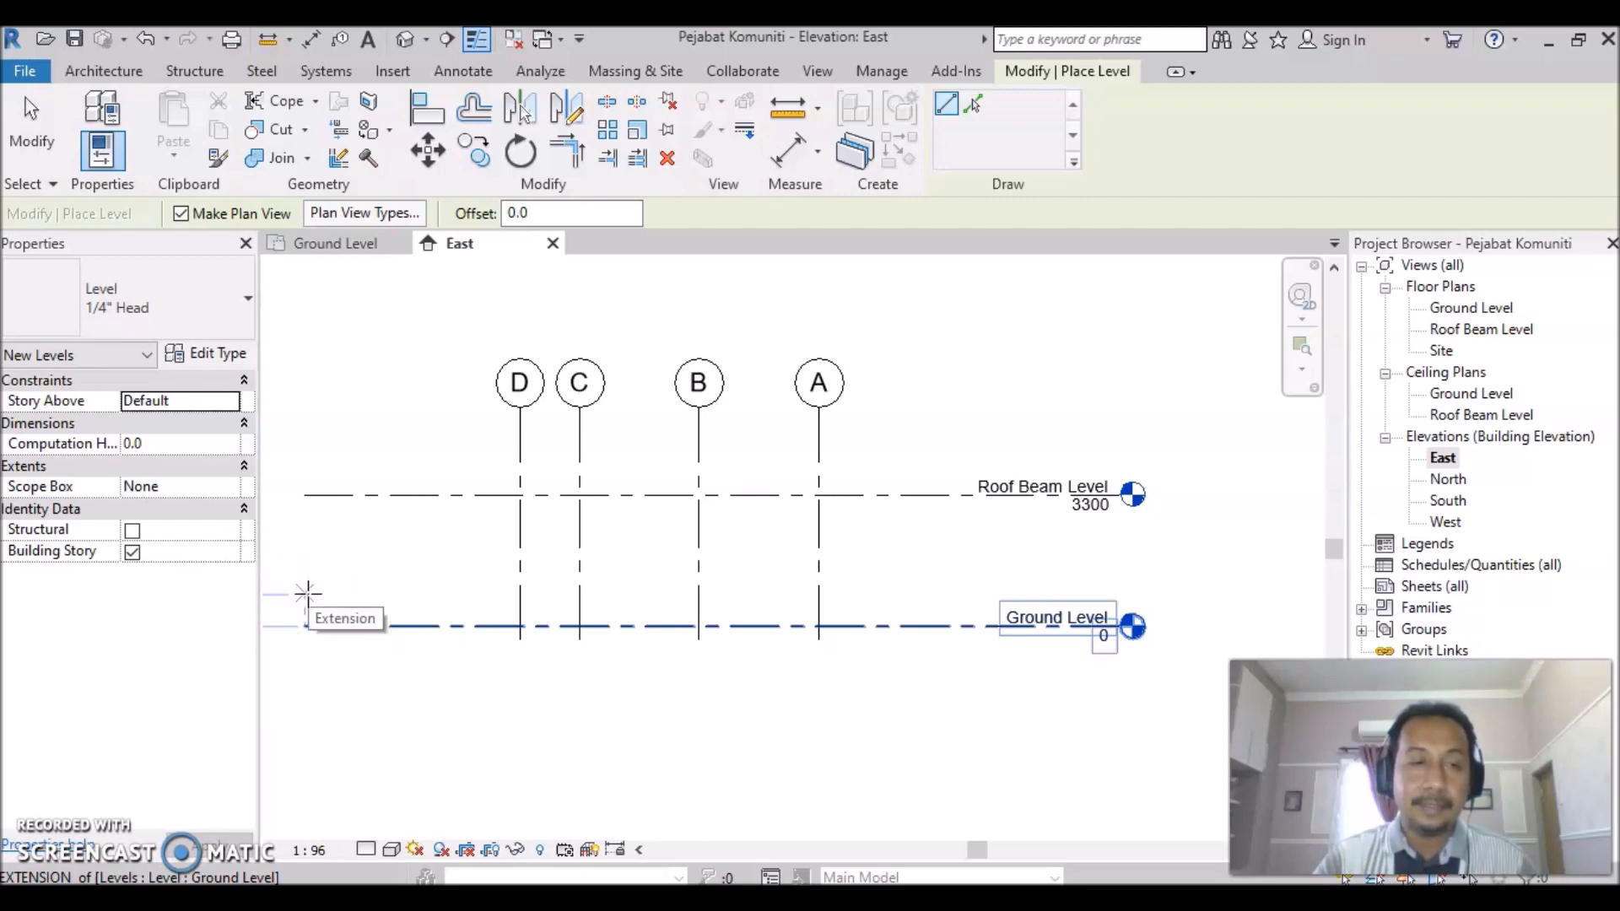
pyautogui.click(307, 593)
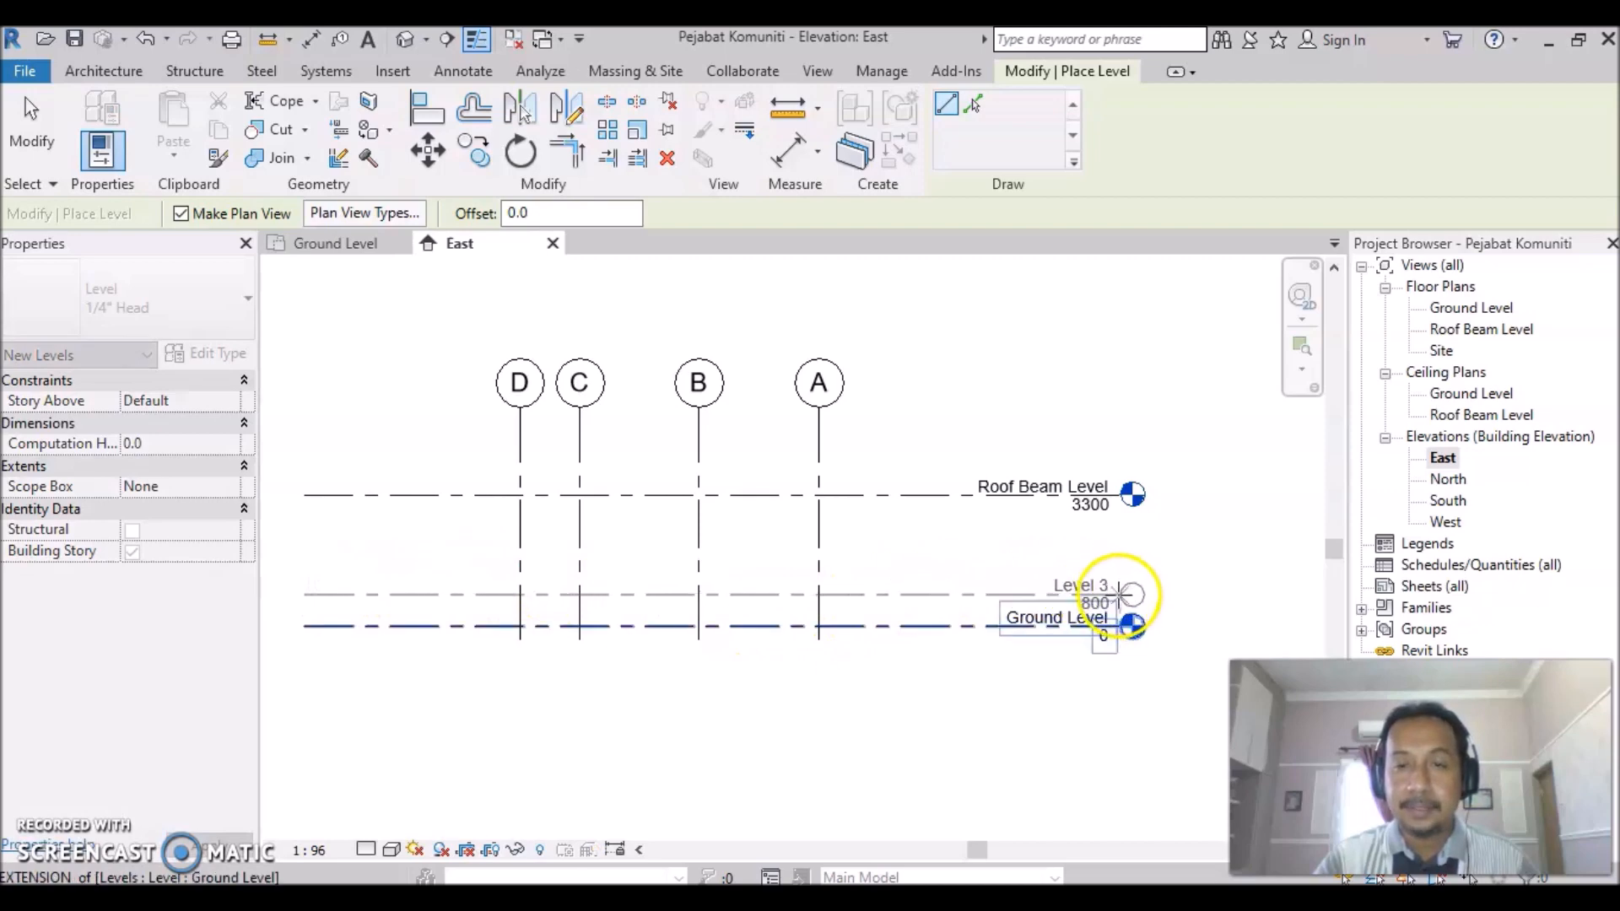
pyautogui.click(1119, 594)
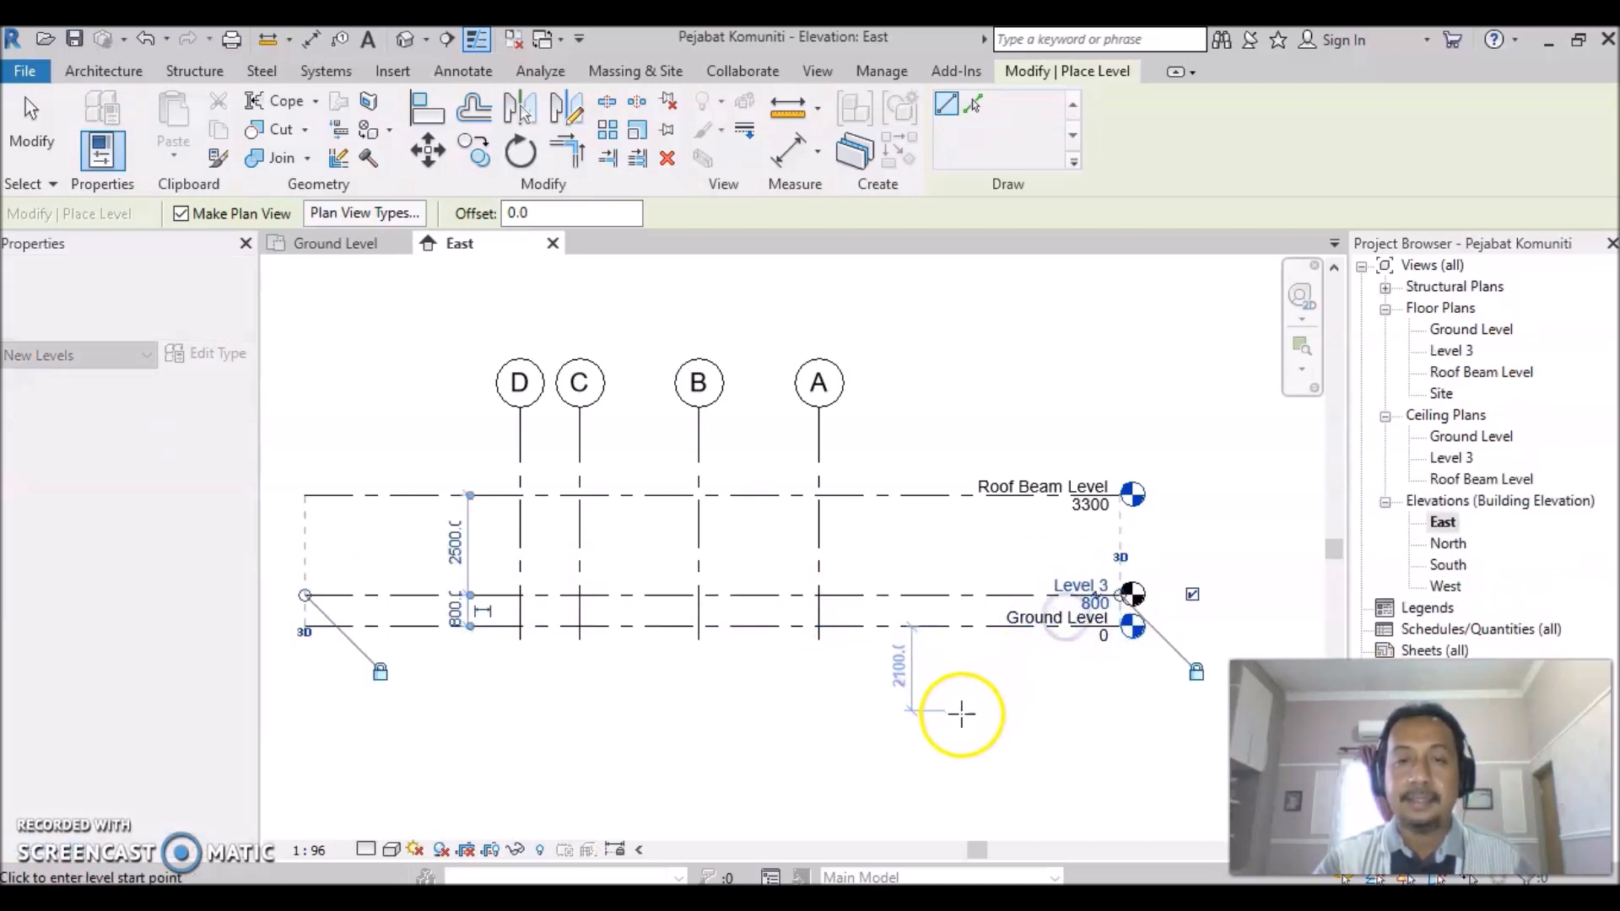
pyautogui.press('Escape')
pyautogui.press('Escape')
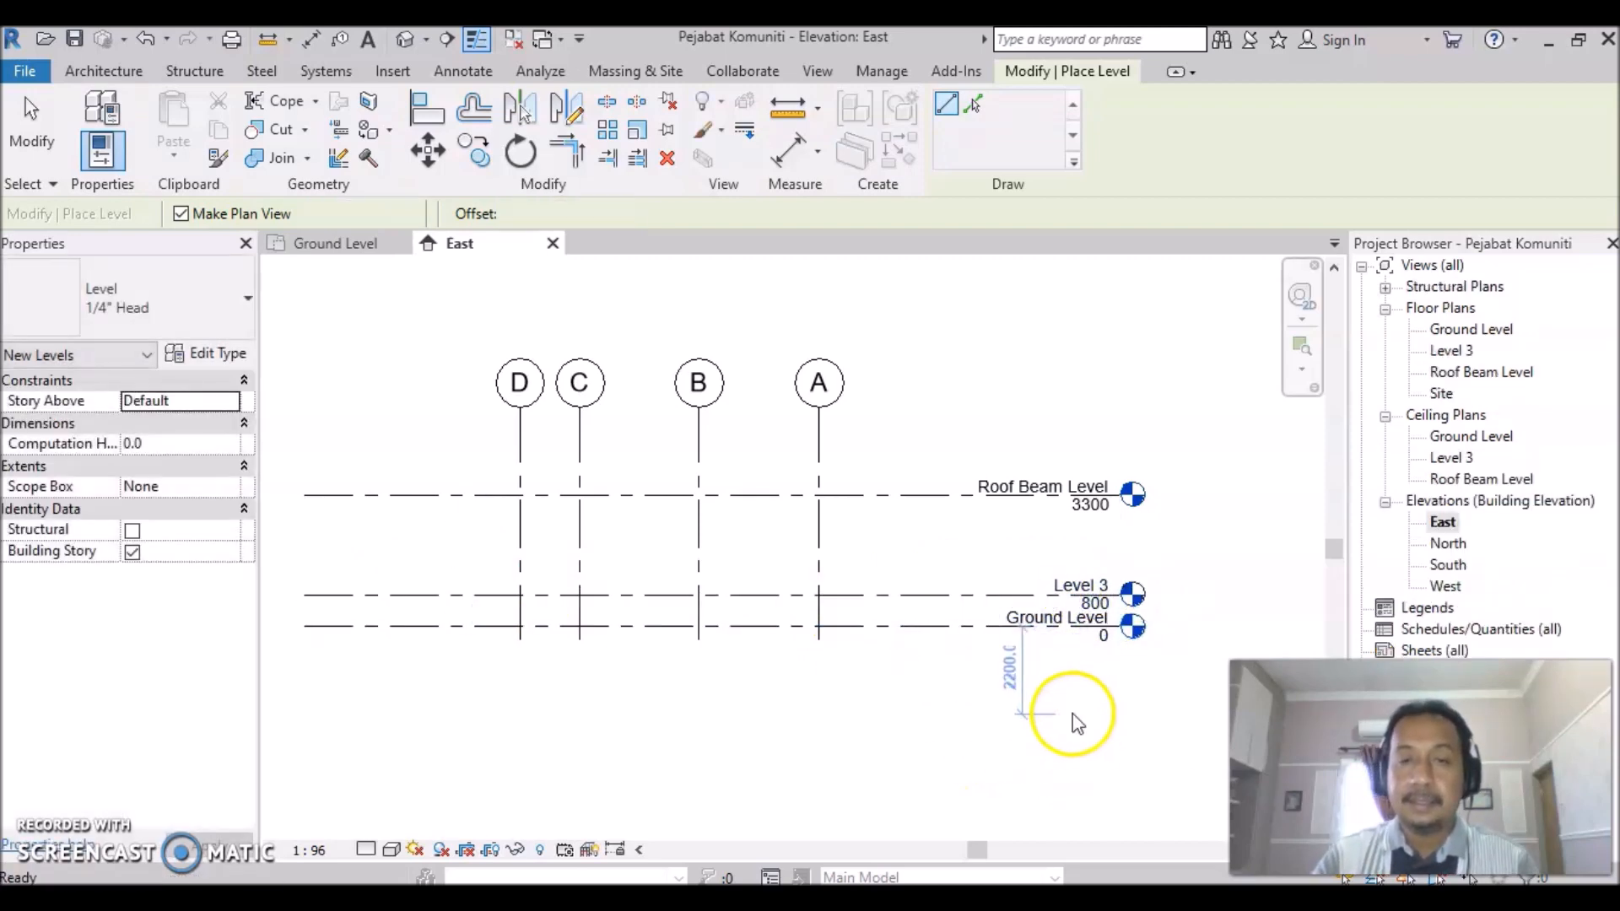
# Rename the new level above Ground Level as GF Level and rename its corresponding views as well.
pyautogui.scroll(1, 1070, 677)
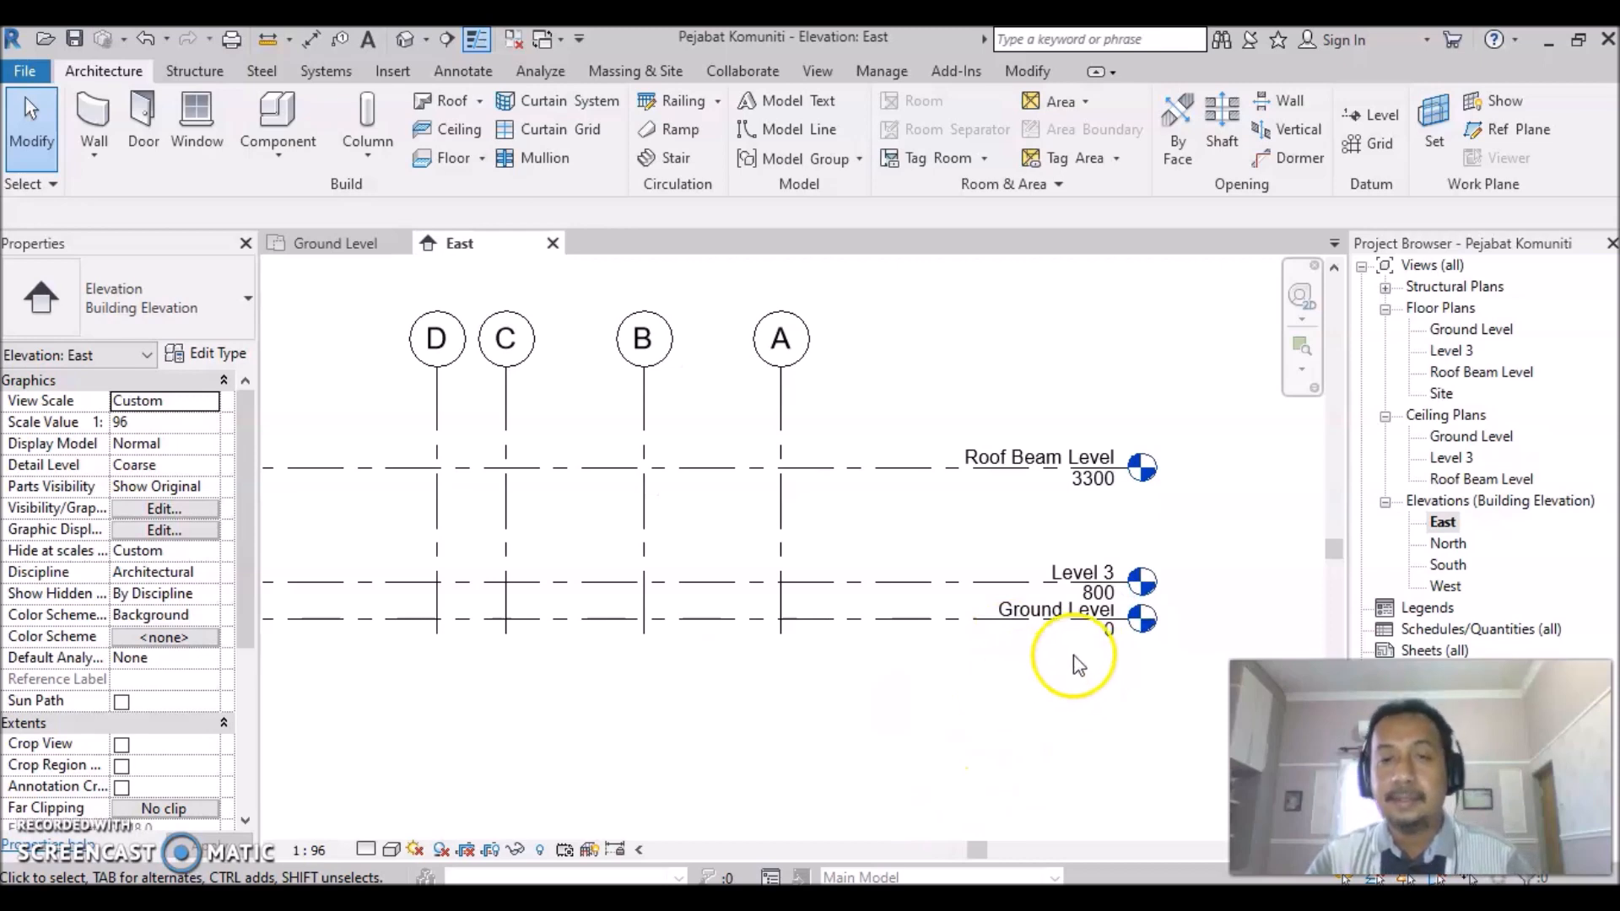
pyautogui.scroll(1, 1047, 683)
pyautogui.moveTo(1045, 702); pyautogui.dragTo(859, 702, button='middle')
pyautogui.scroll(2, 783, 724)
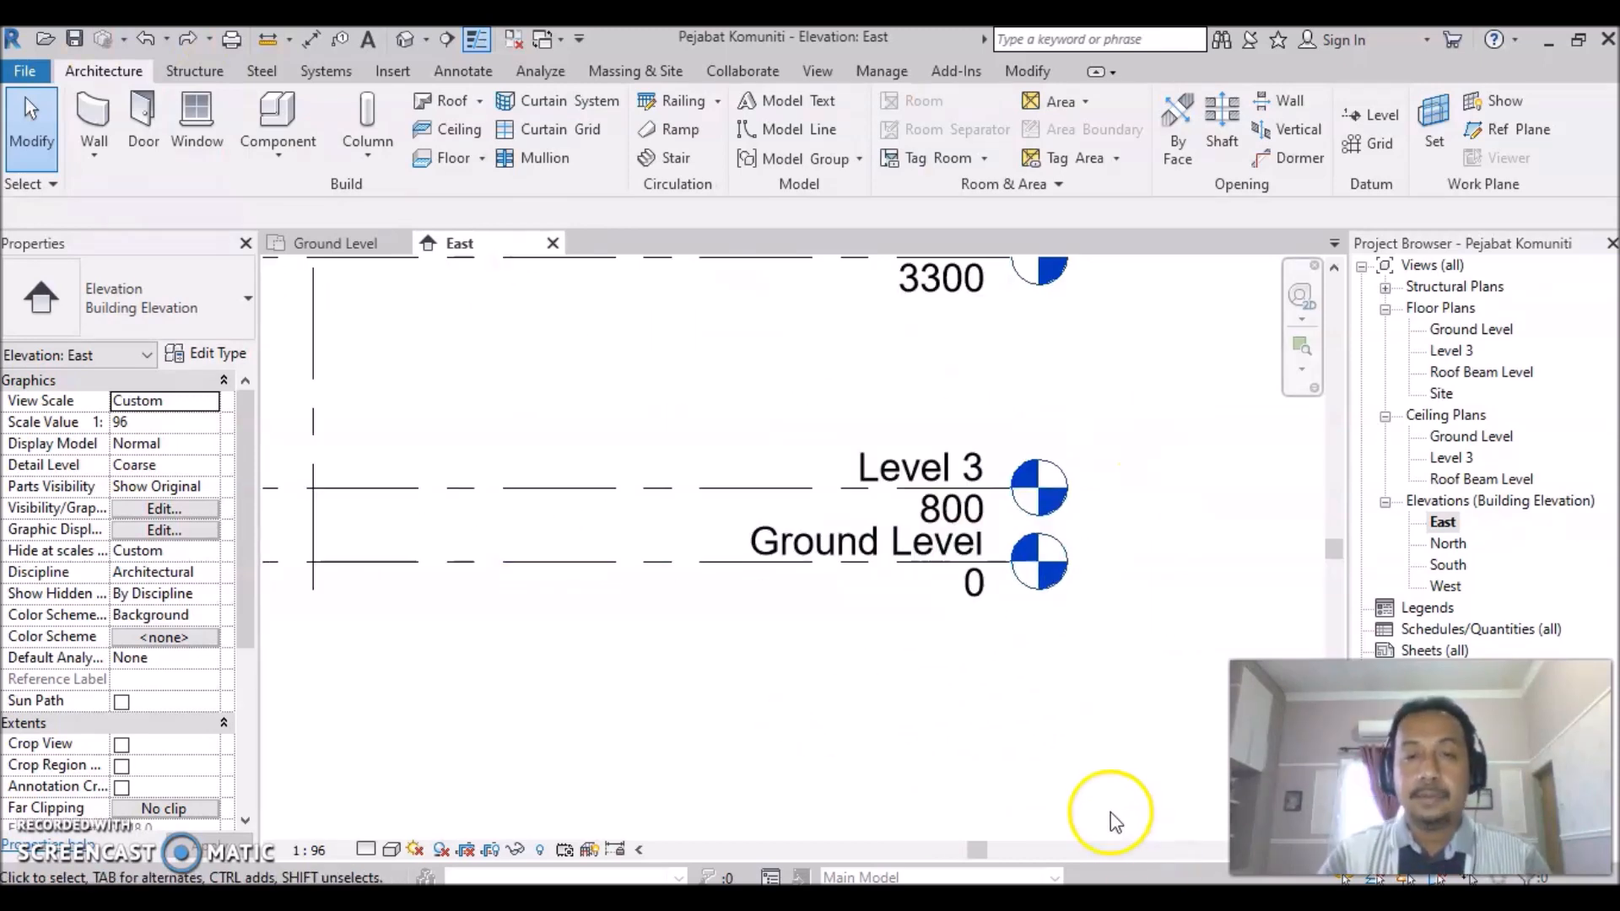
pyautogui.click(874, 468)
pyautogui.click(937, 477)
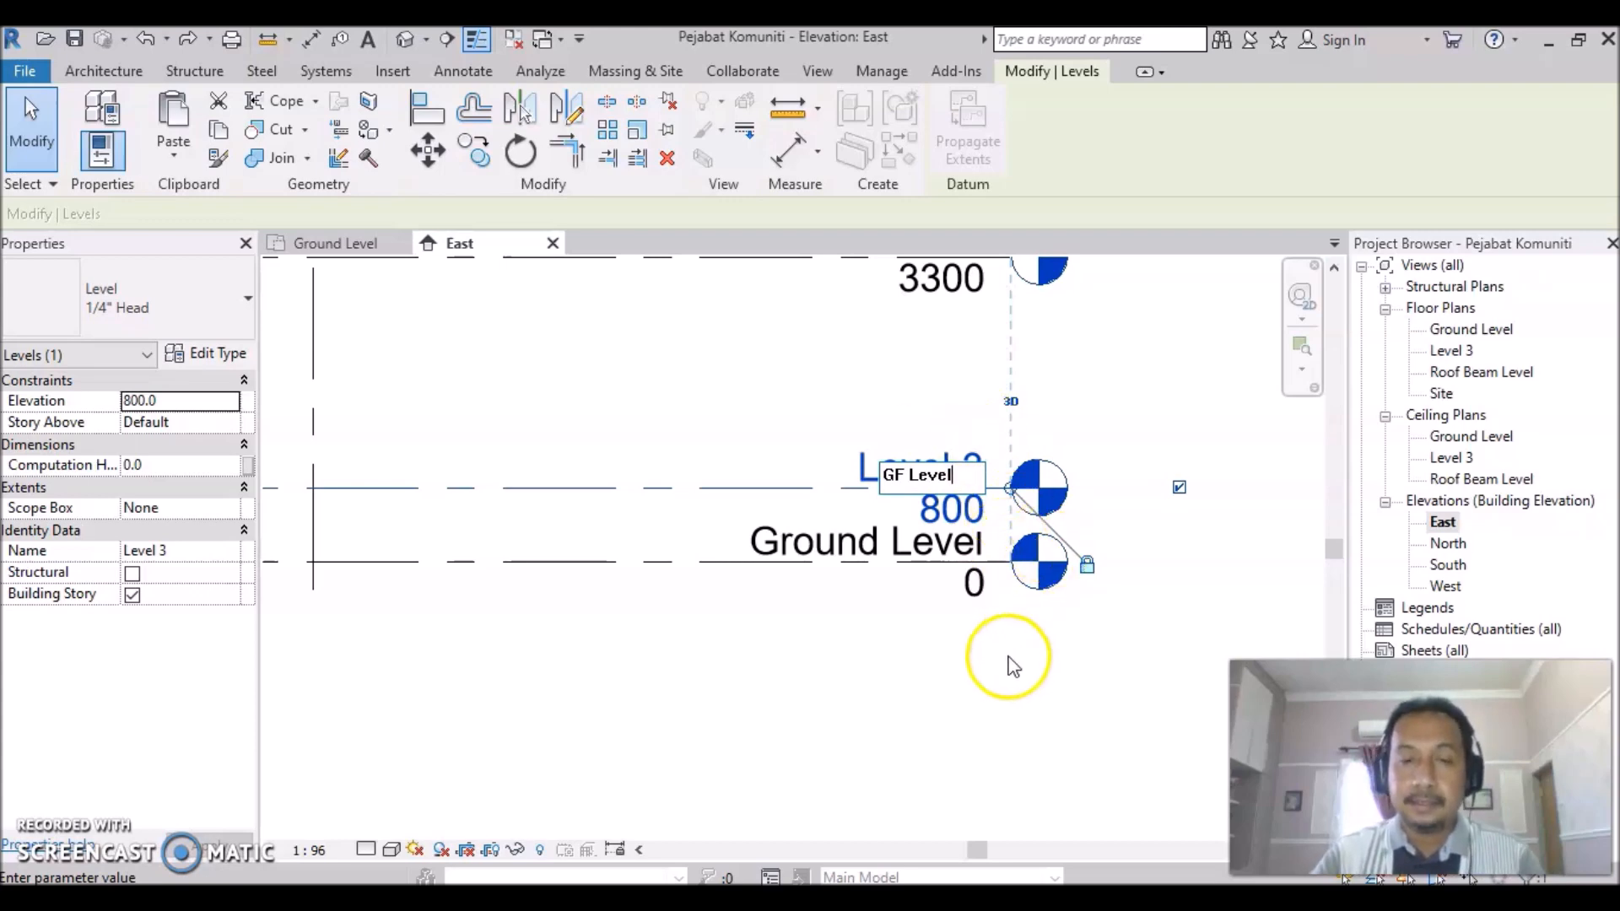
pyautogui.click(948, 633)
# Set the elevation of GF Level to 300 mm and deselect the level.
pyautogui.click(896, 470)
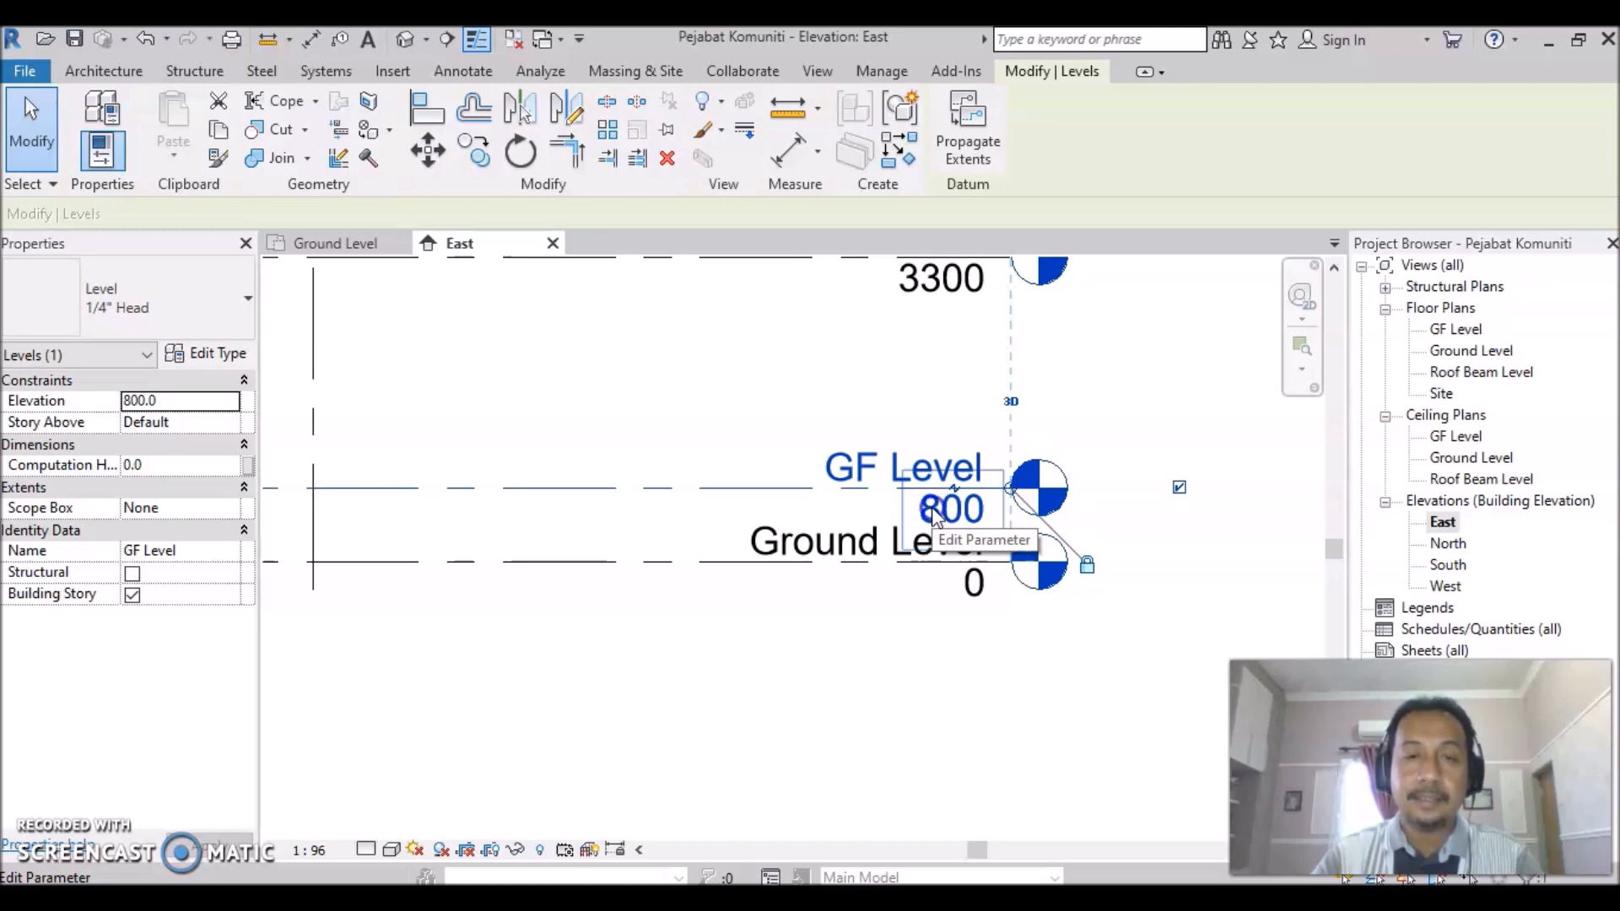
pyautogui.click(935, 513)
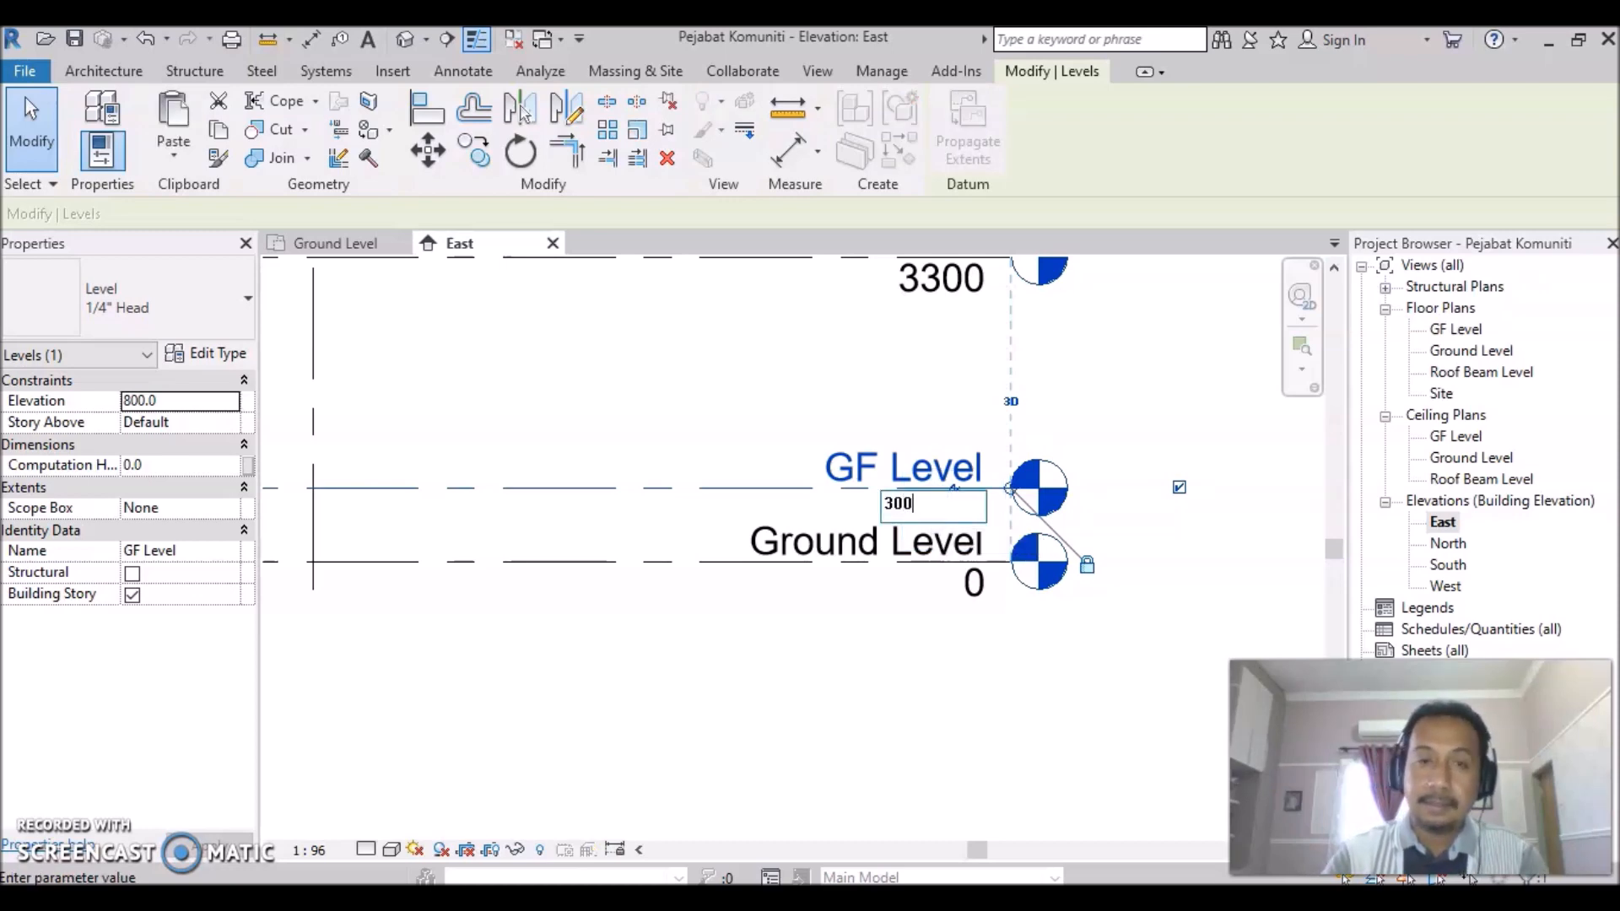
pyautogui.write('300')
pyautogui.press('Return')
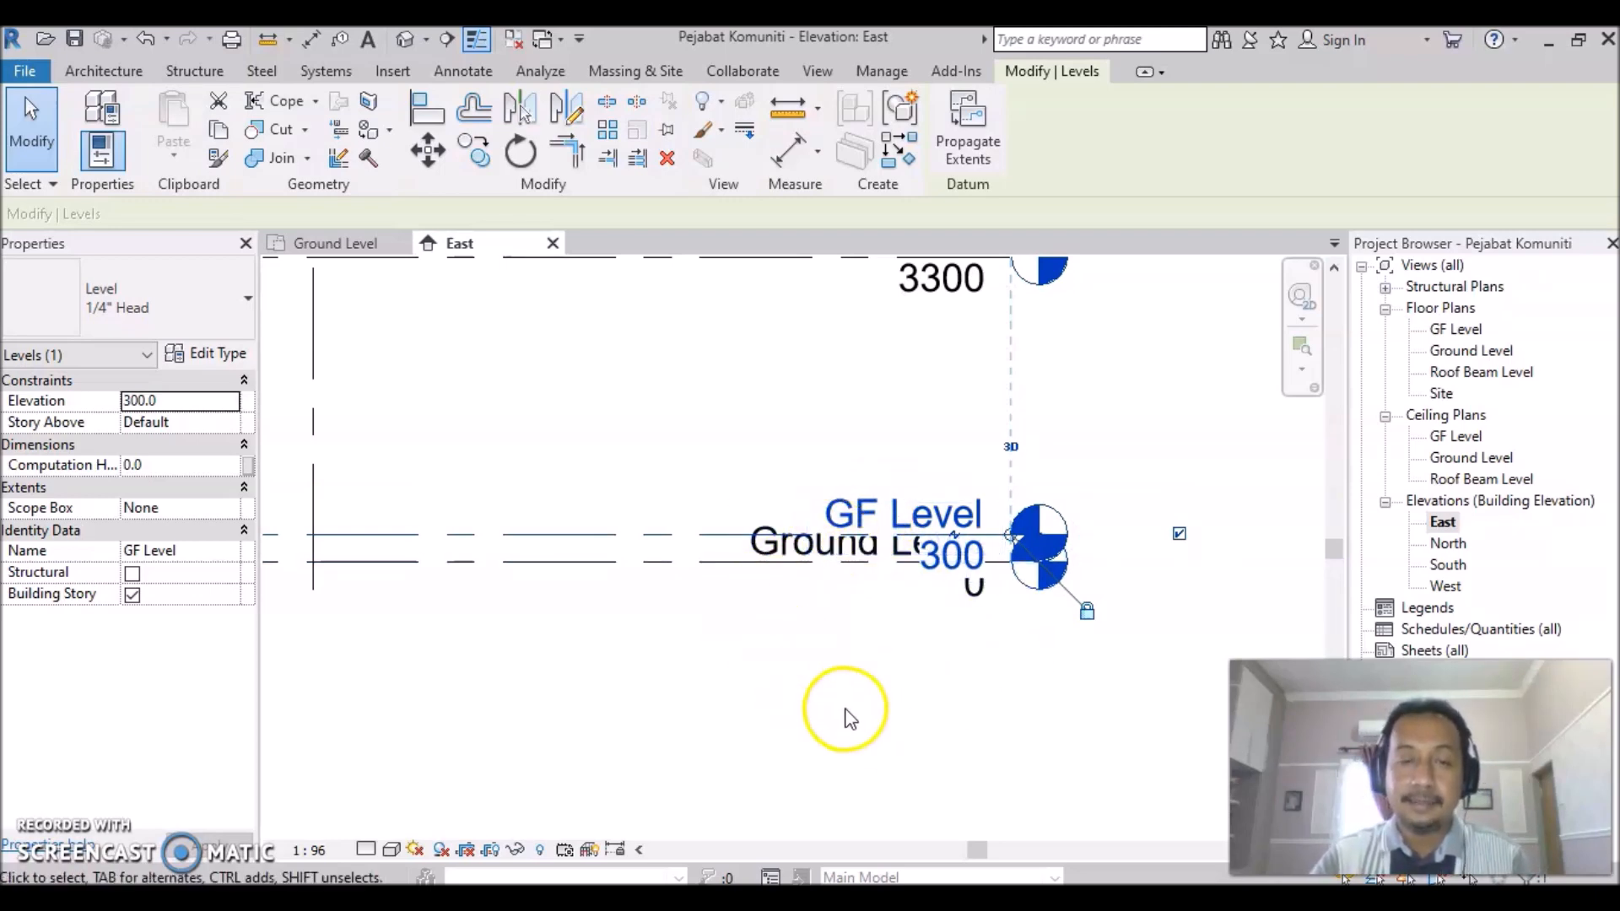
pyautogui.click(943, 749)
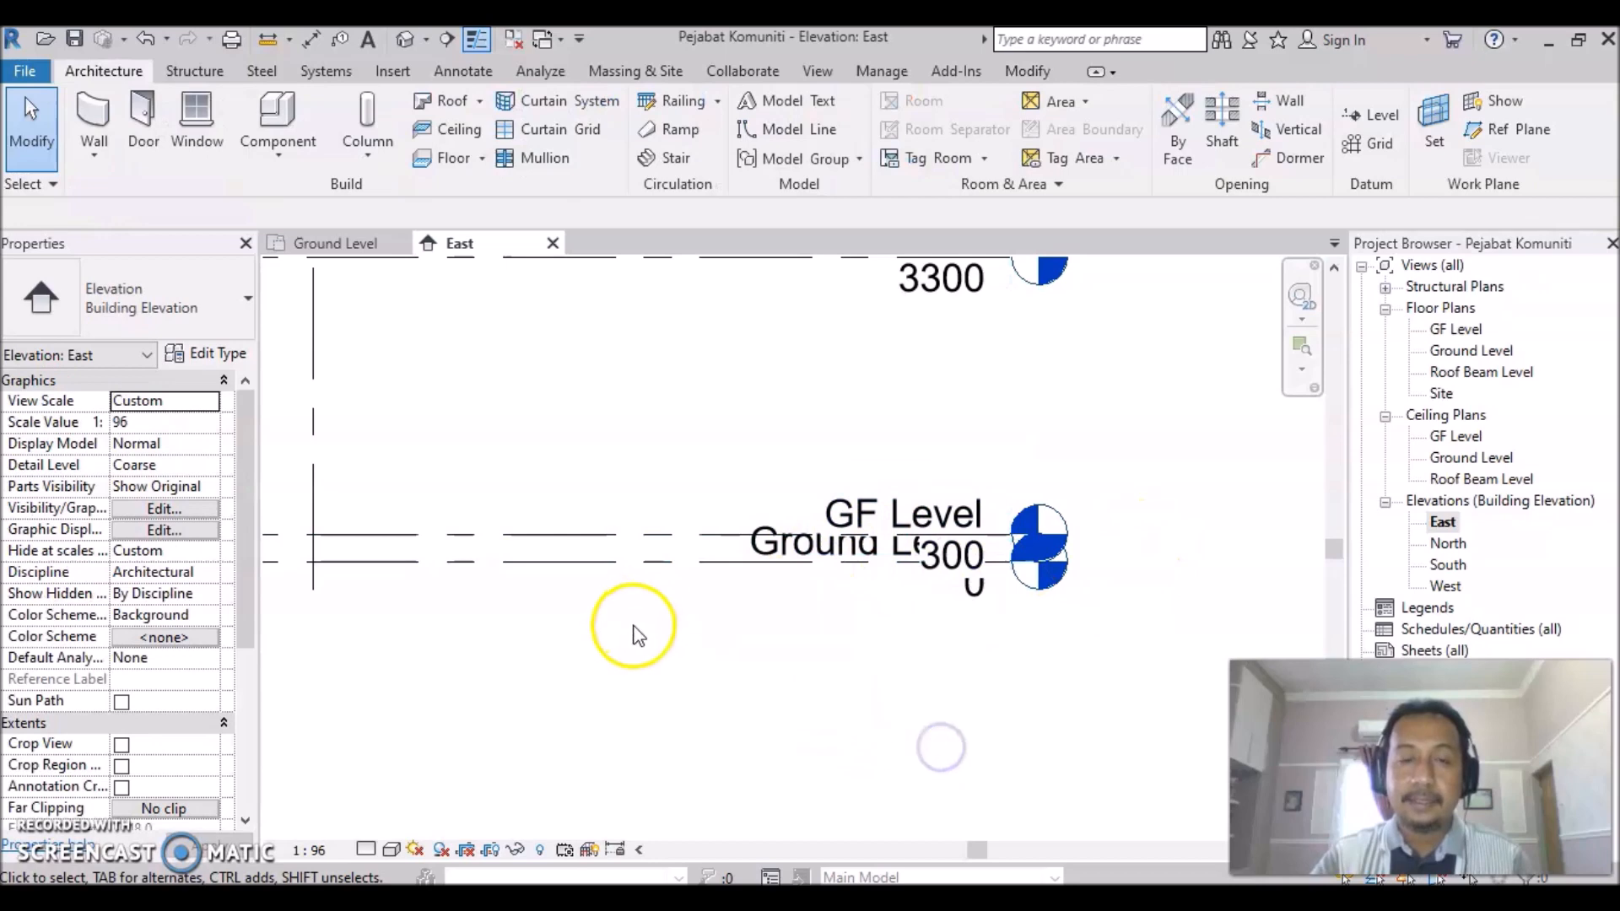
# Add an elbow to the GF Level line, raise its head clear of Ground Level, and shift the bend away from the level text.
pyautogui.scroll(3, 639, 637)
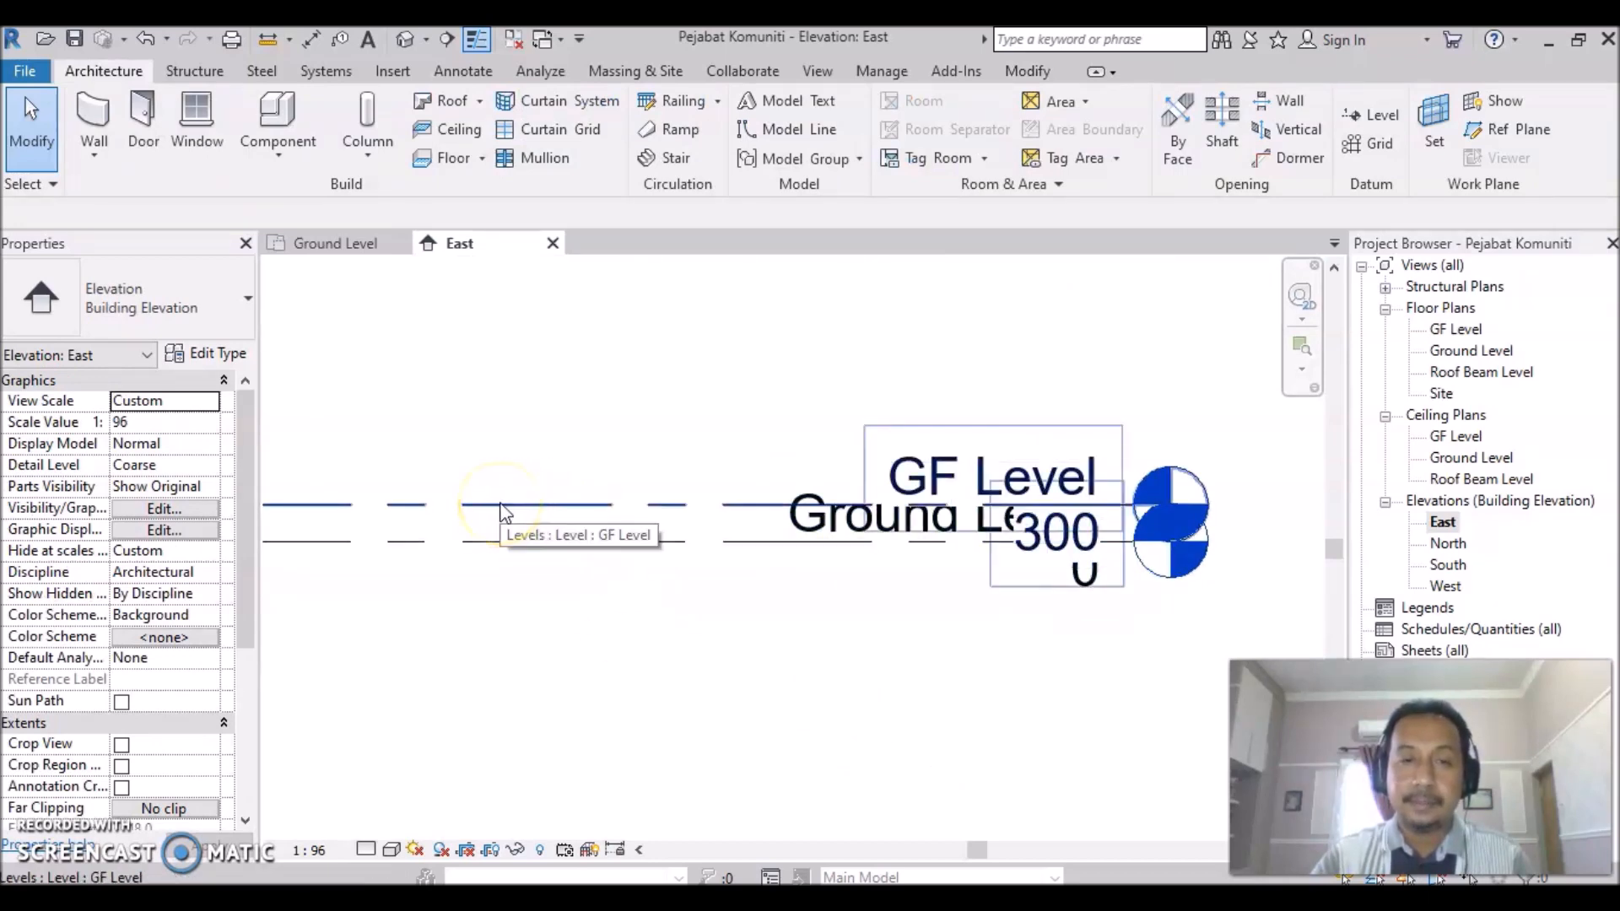
pyautogui.click(500, 507)
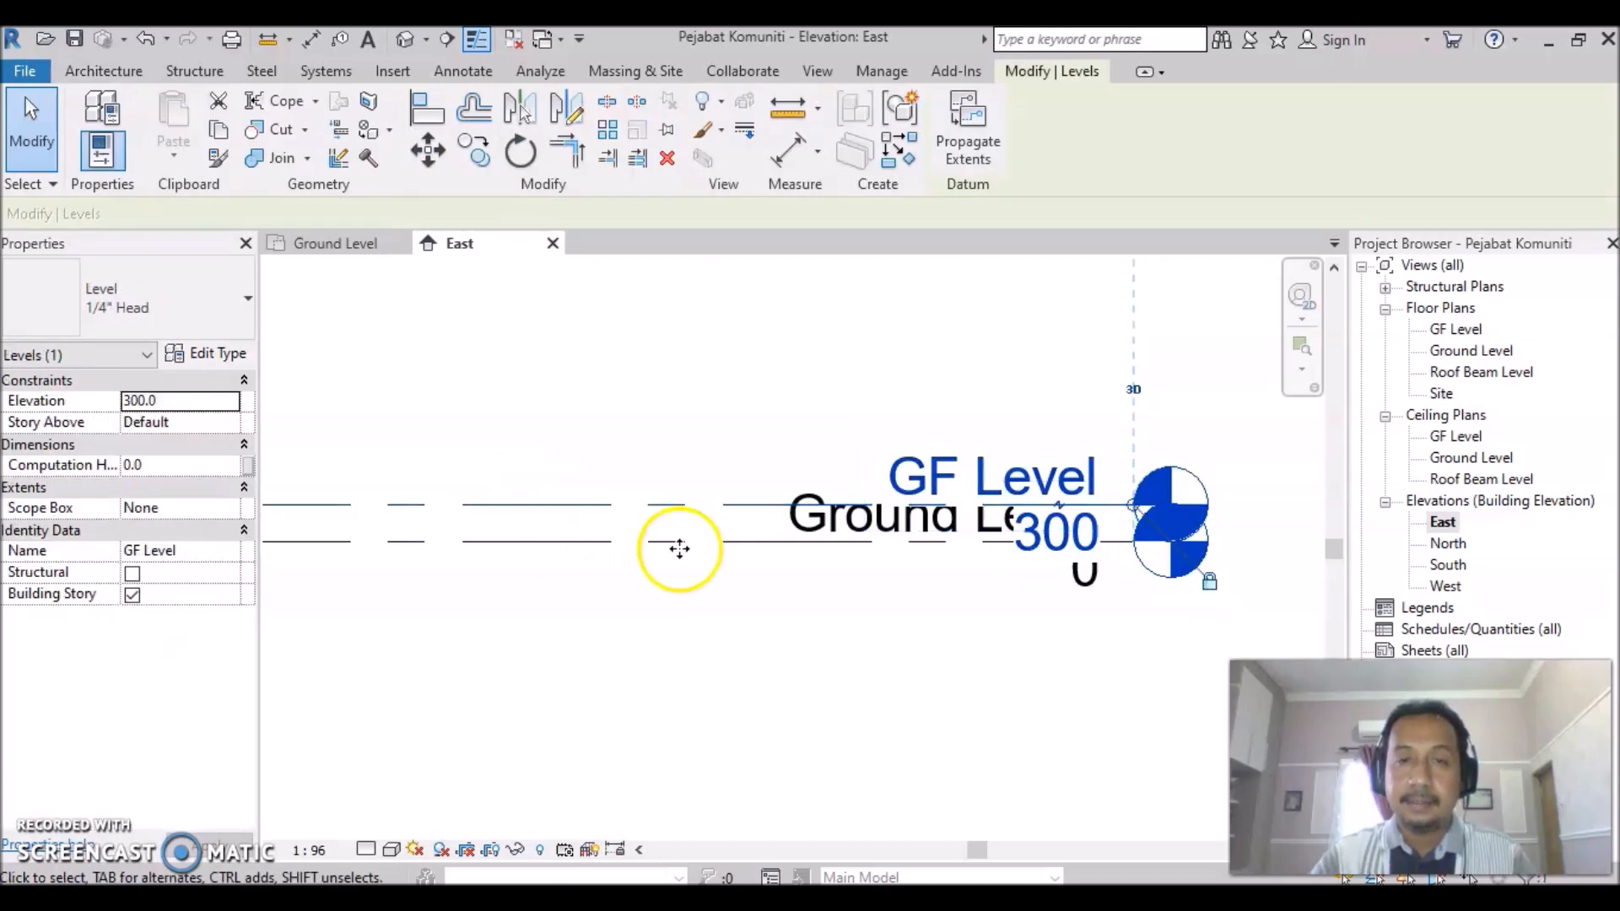
pyautogui.scroll(3, 1114, 641)
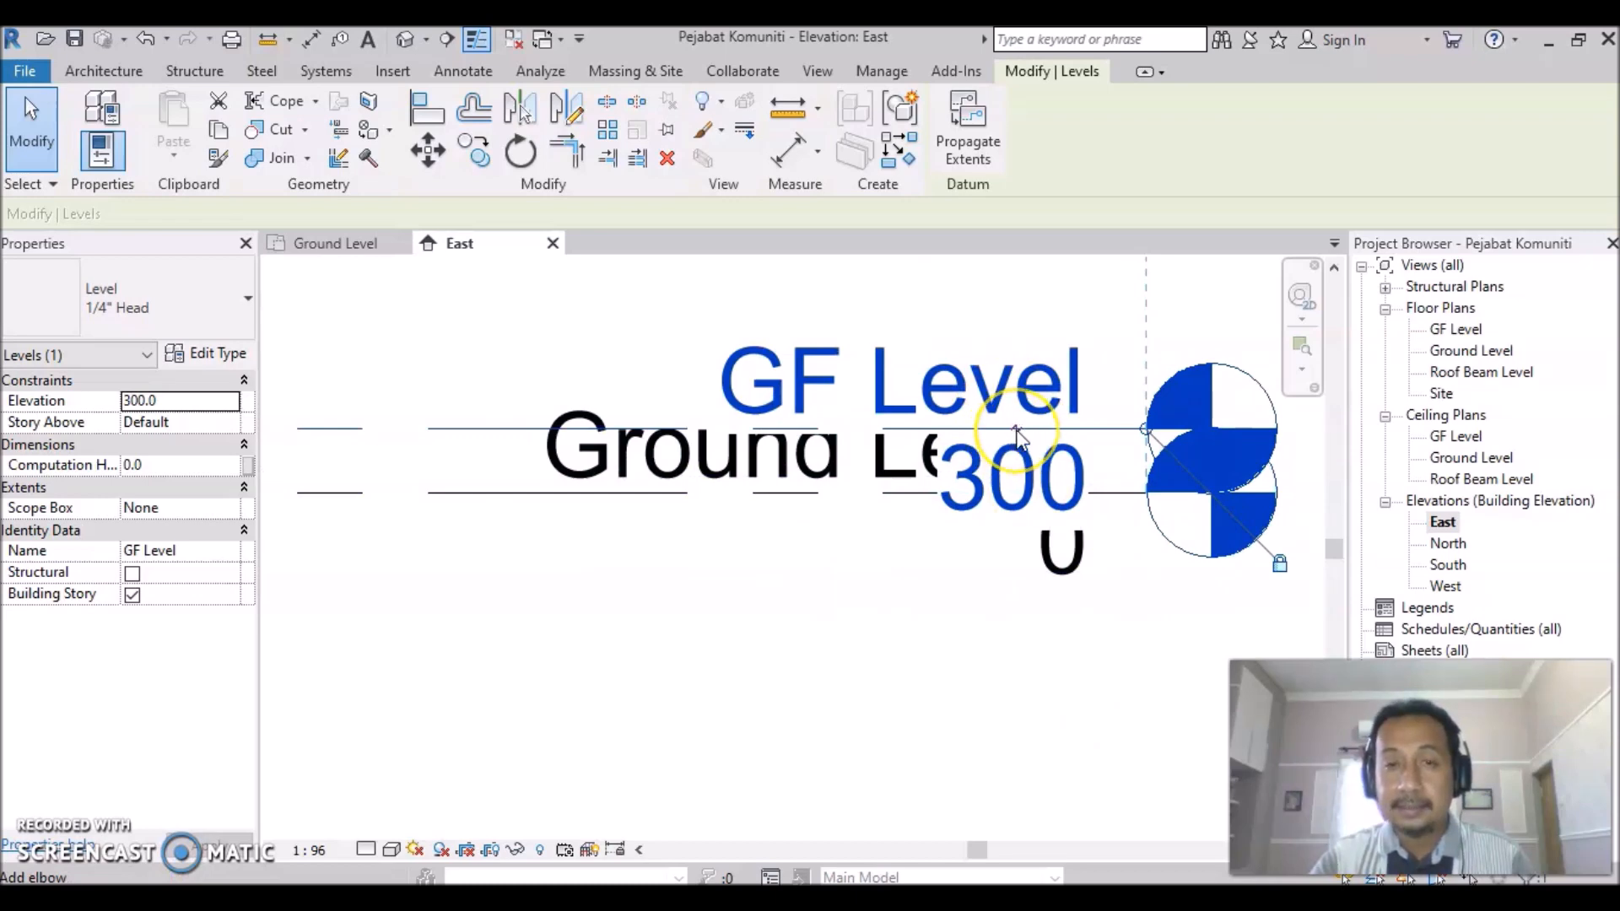
pyautogui.click(1018, 437)
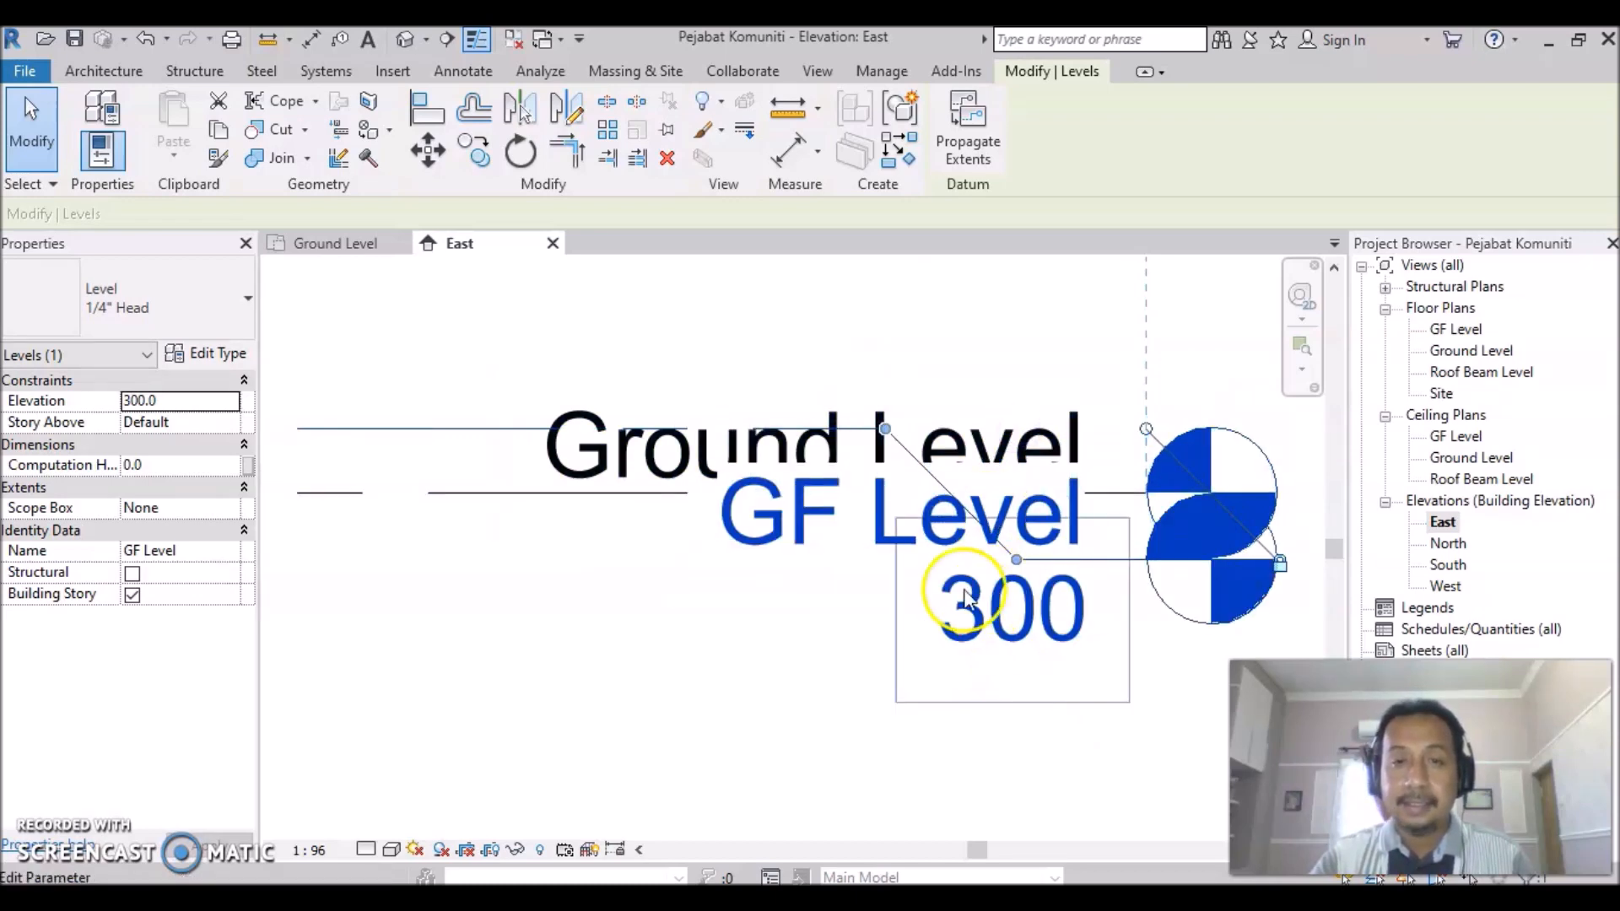
pyautogui.moveTo(1017, 559); pyautogui.dragTo(1016, 306)
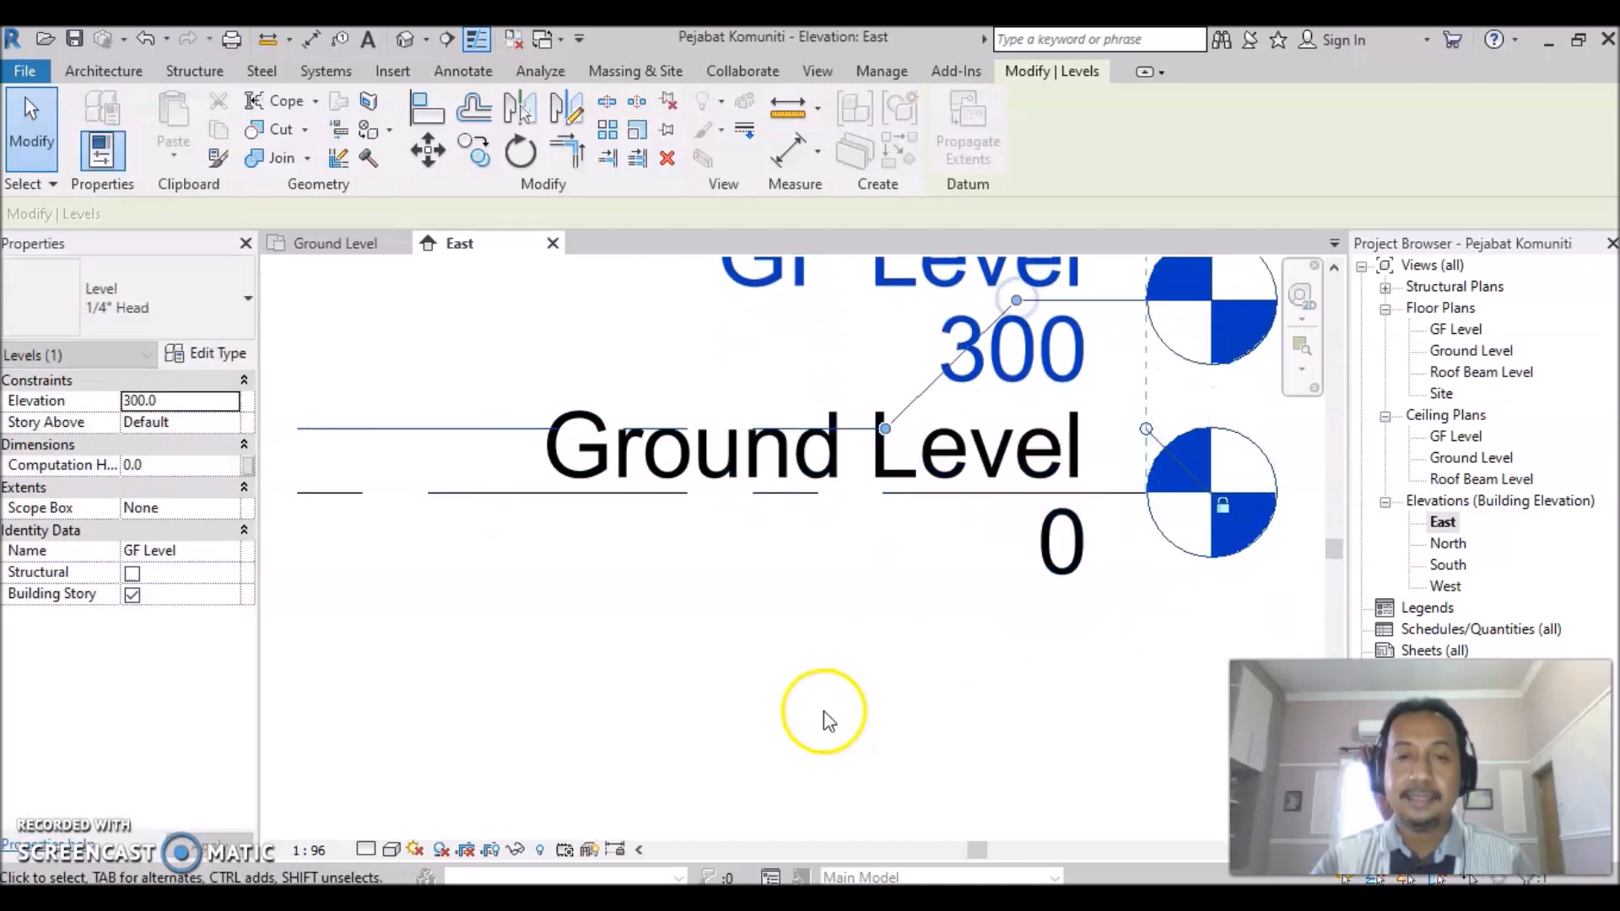
pyautogui.scroll(-3, 759, 692)
pyautogui.moveTo(869, 495); pyautogui.dragTo(474, 466)
pyautogui.moveTo(968, 400); pyautogui.dragTo(578, 363)
pyautogui.click(890, 709)
# Pin Roof Beam Level, GF Level and Ground Level together in the East elevation and deselect them.
pyautogui.scroll(-4, 886, 724)
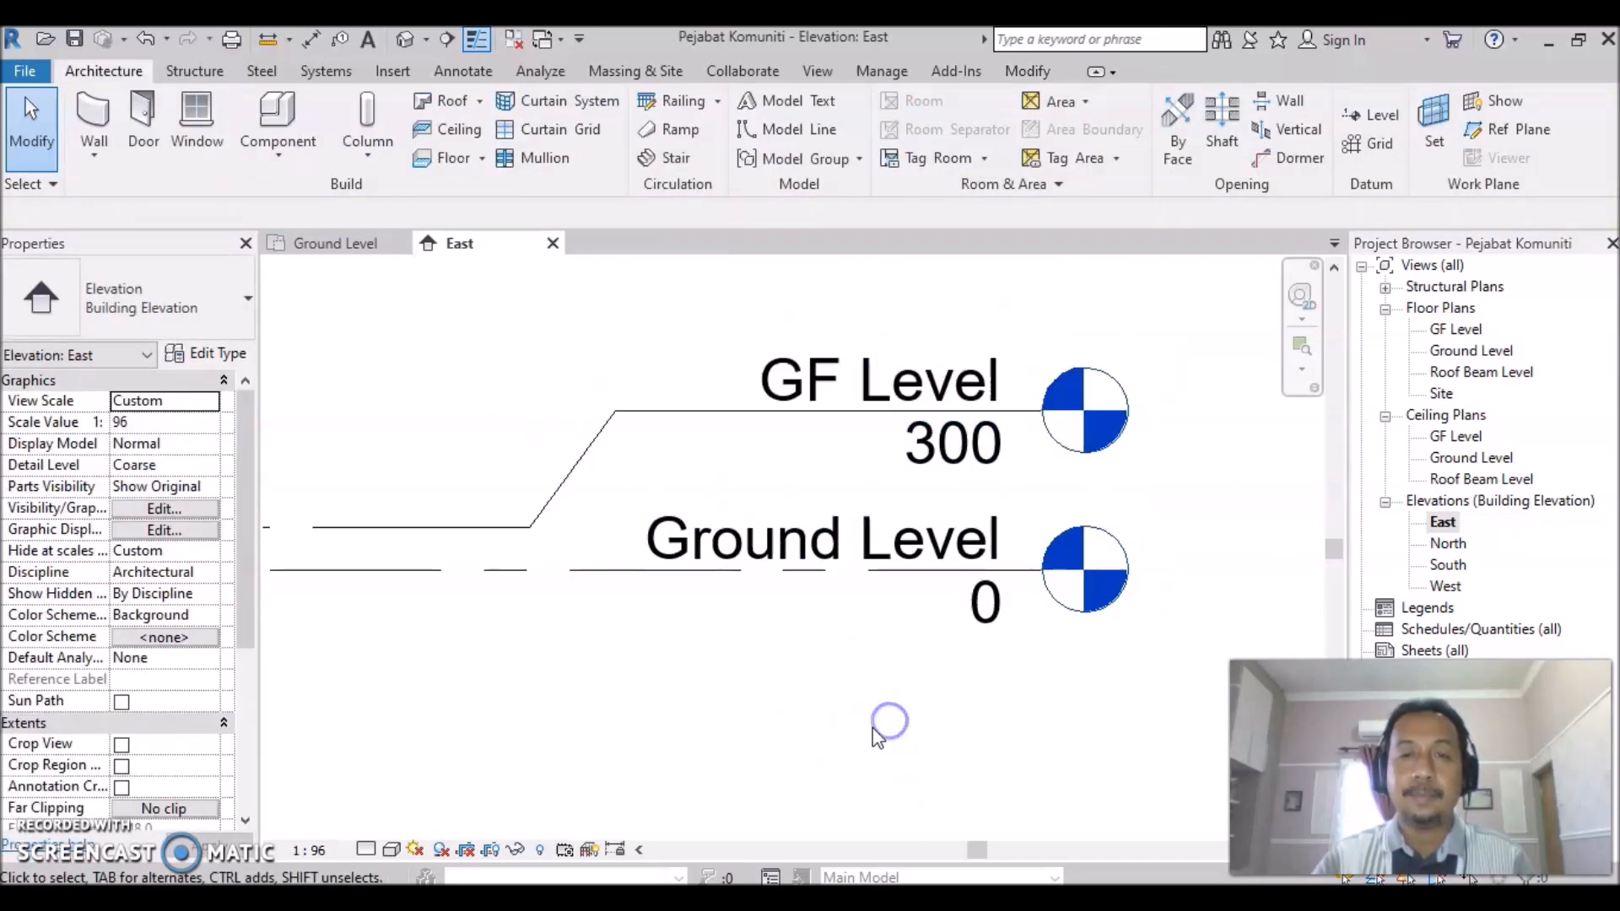
pyautogui.moveTo(728, 784); pyautogui.dragTo(867, 826, button='middle')
pyautogui.scroll(-1, 969, 723)
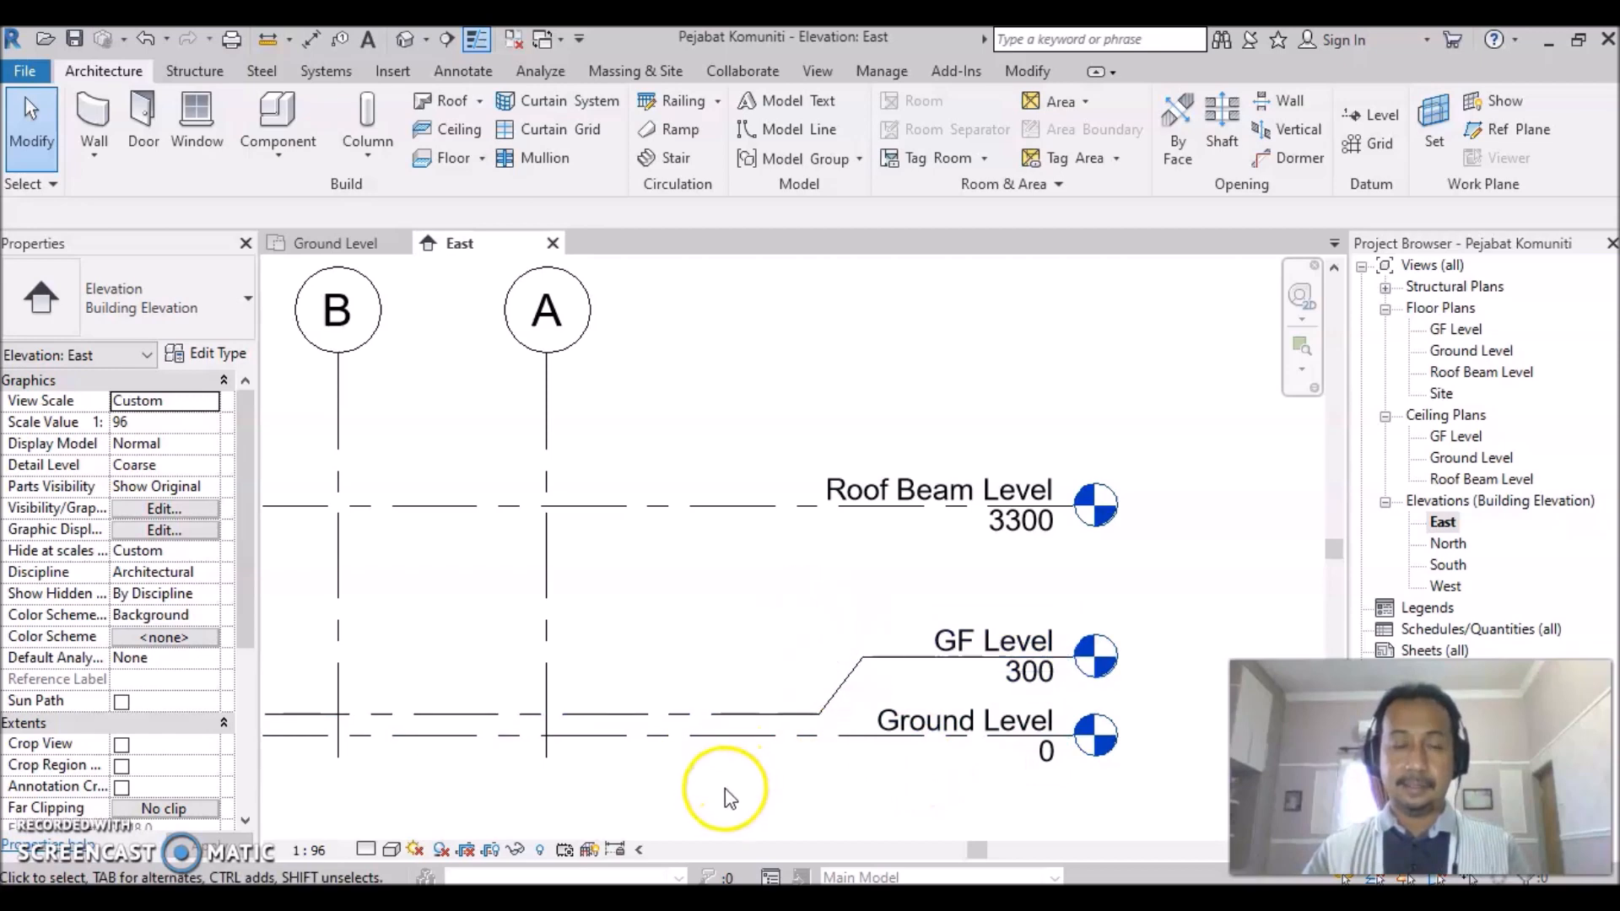
pyautogui.moveTo(777, 457); pyautogui.dragTo(650, 804)
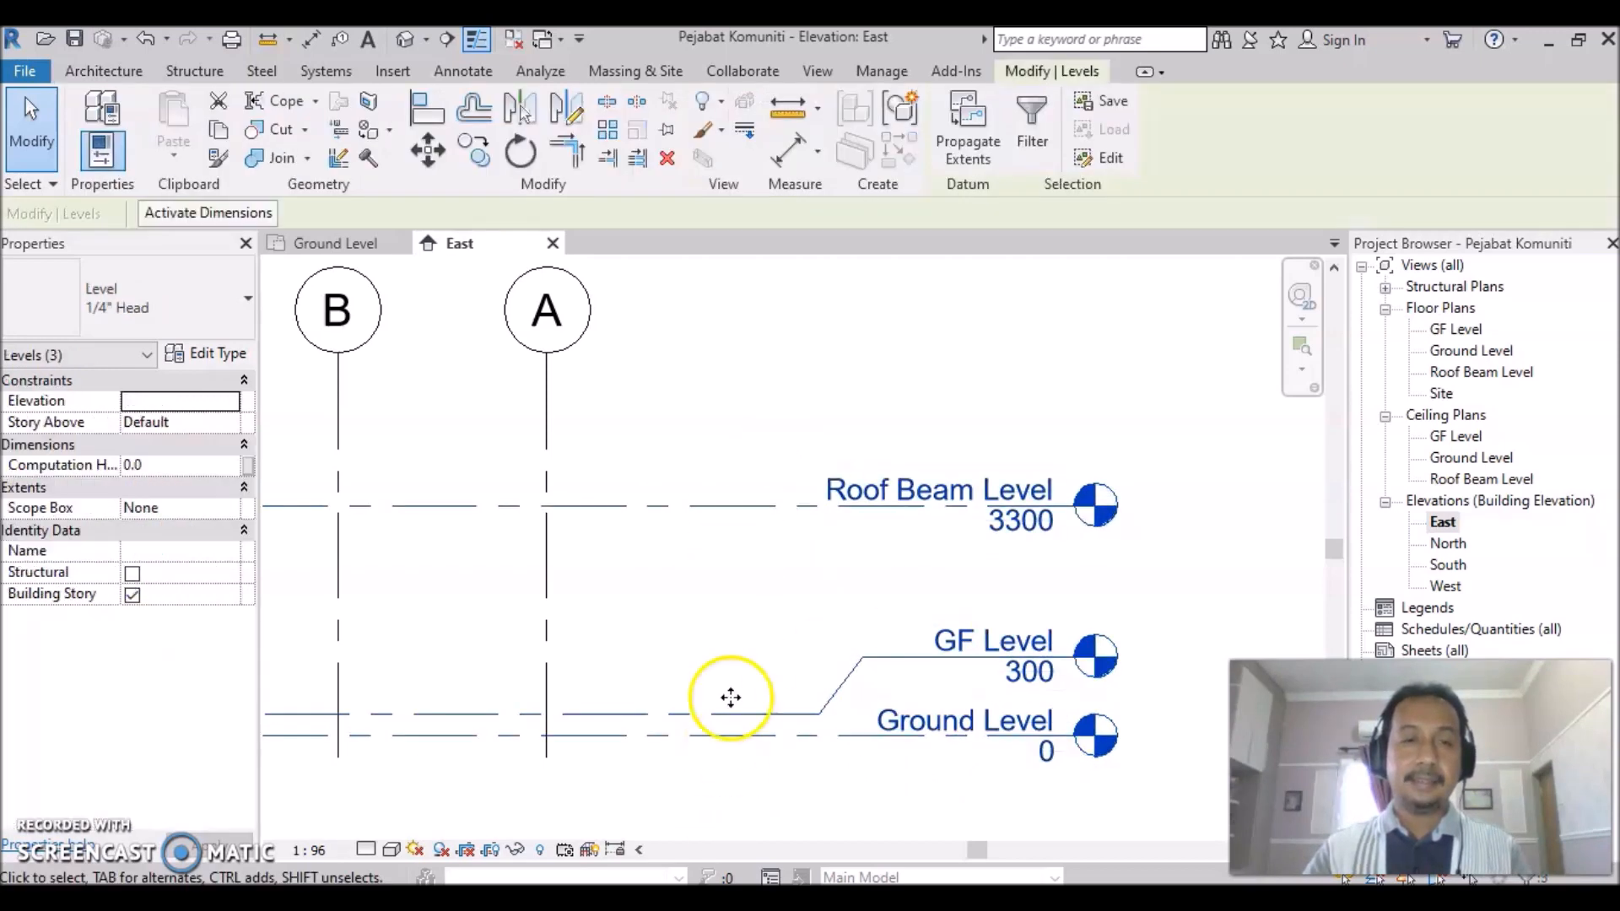
pyautogui.click(669, 131)
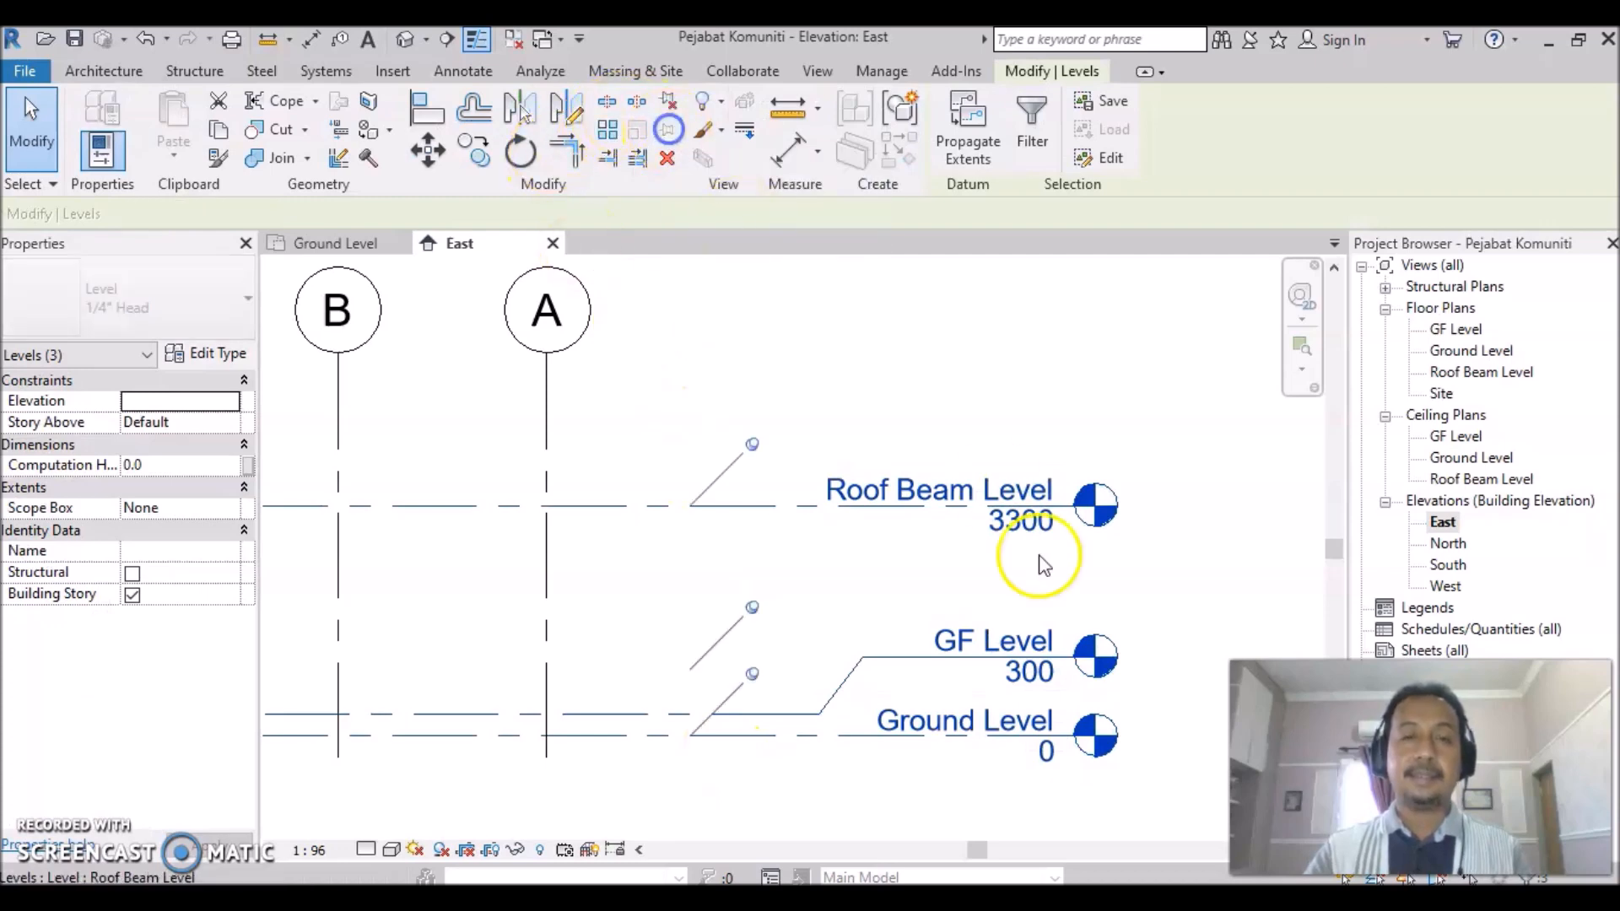
pyautogui.click(1186, 575)
# Review the levels and grids in the East, North, South and West building elevations.
pyautogui.scroll(-5, 803, 688)
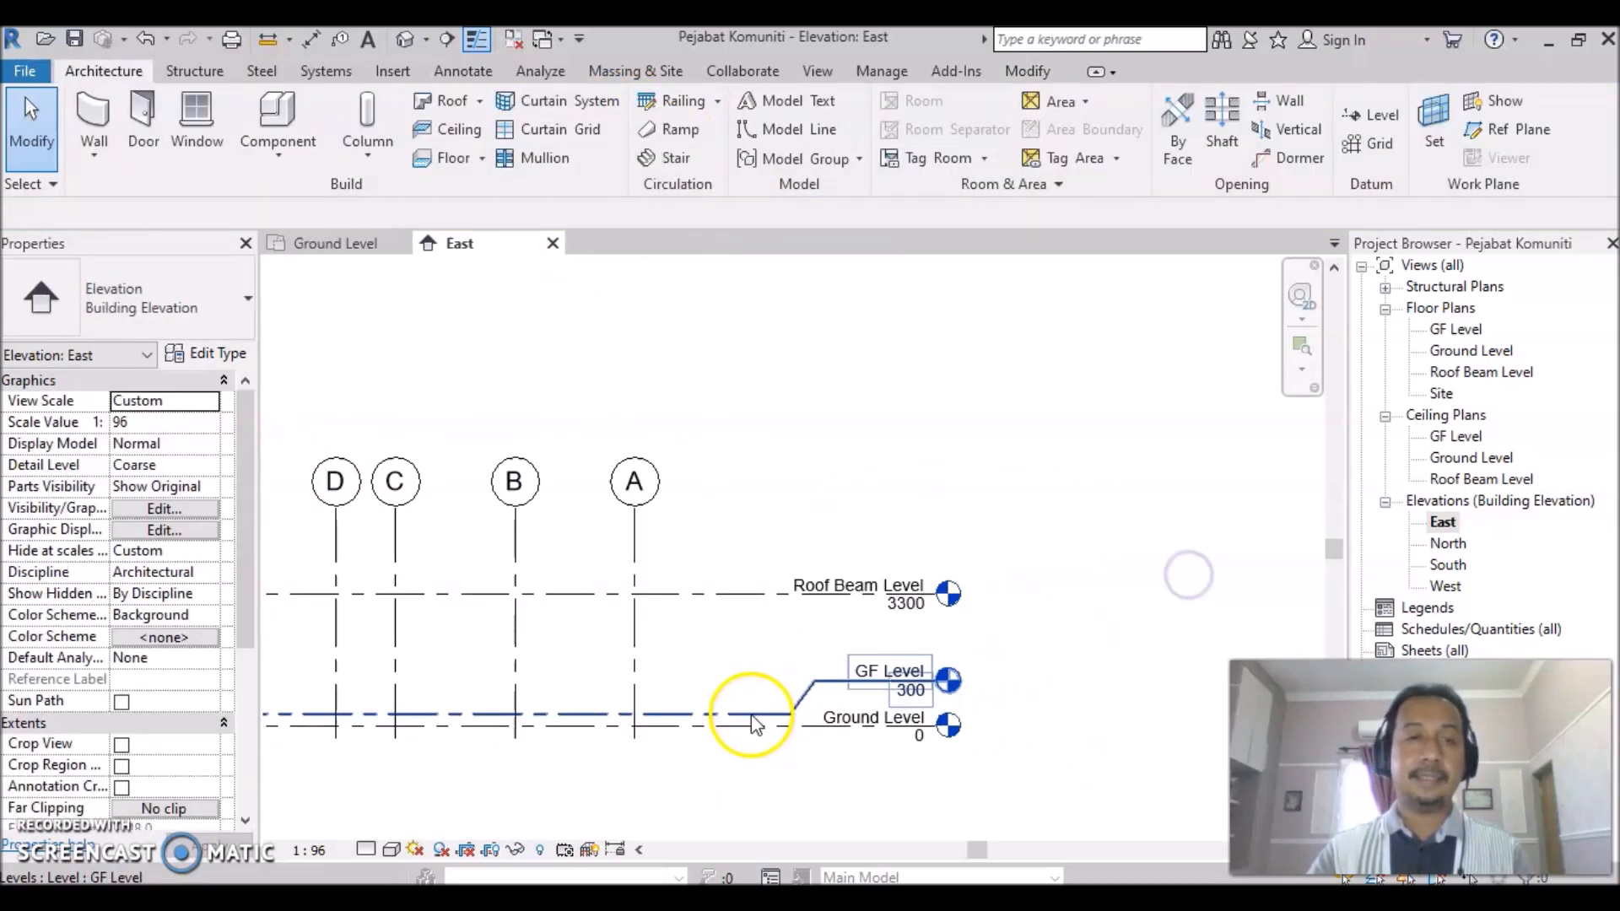
pyautogui.moveTo(590, 761); pyautogui.dragTo(611, 732, button='middle')
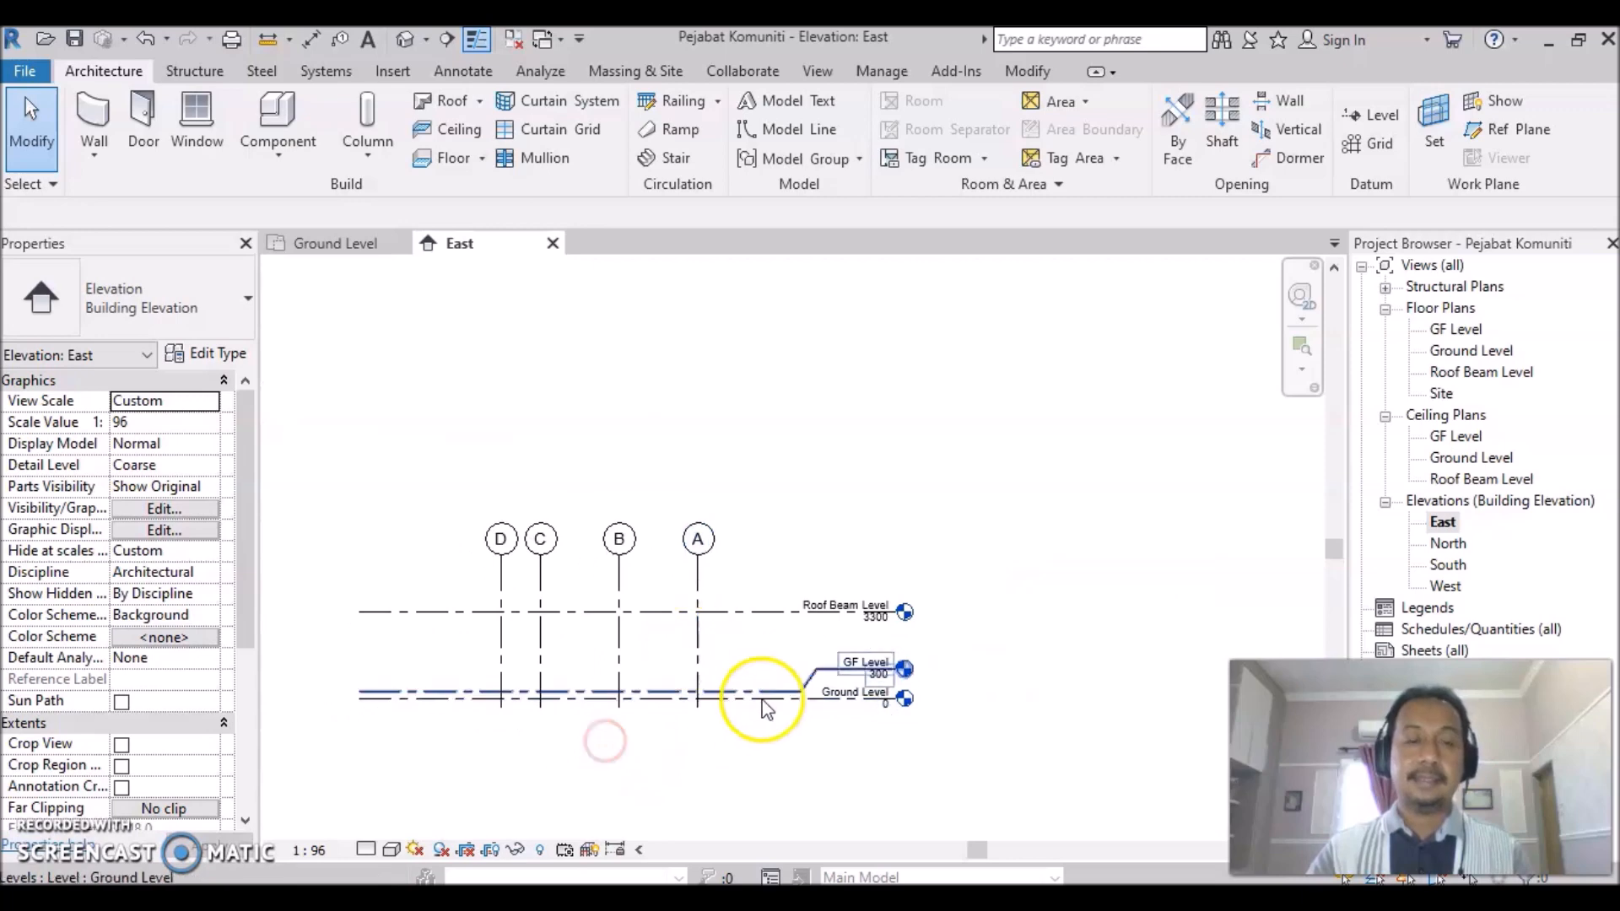
pyautogui.moveTo(773, 632); pyautogui.dragTo(841, 605, button='middle')
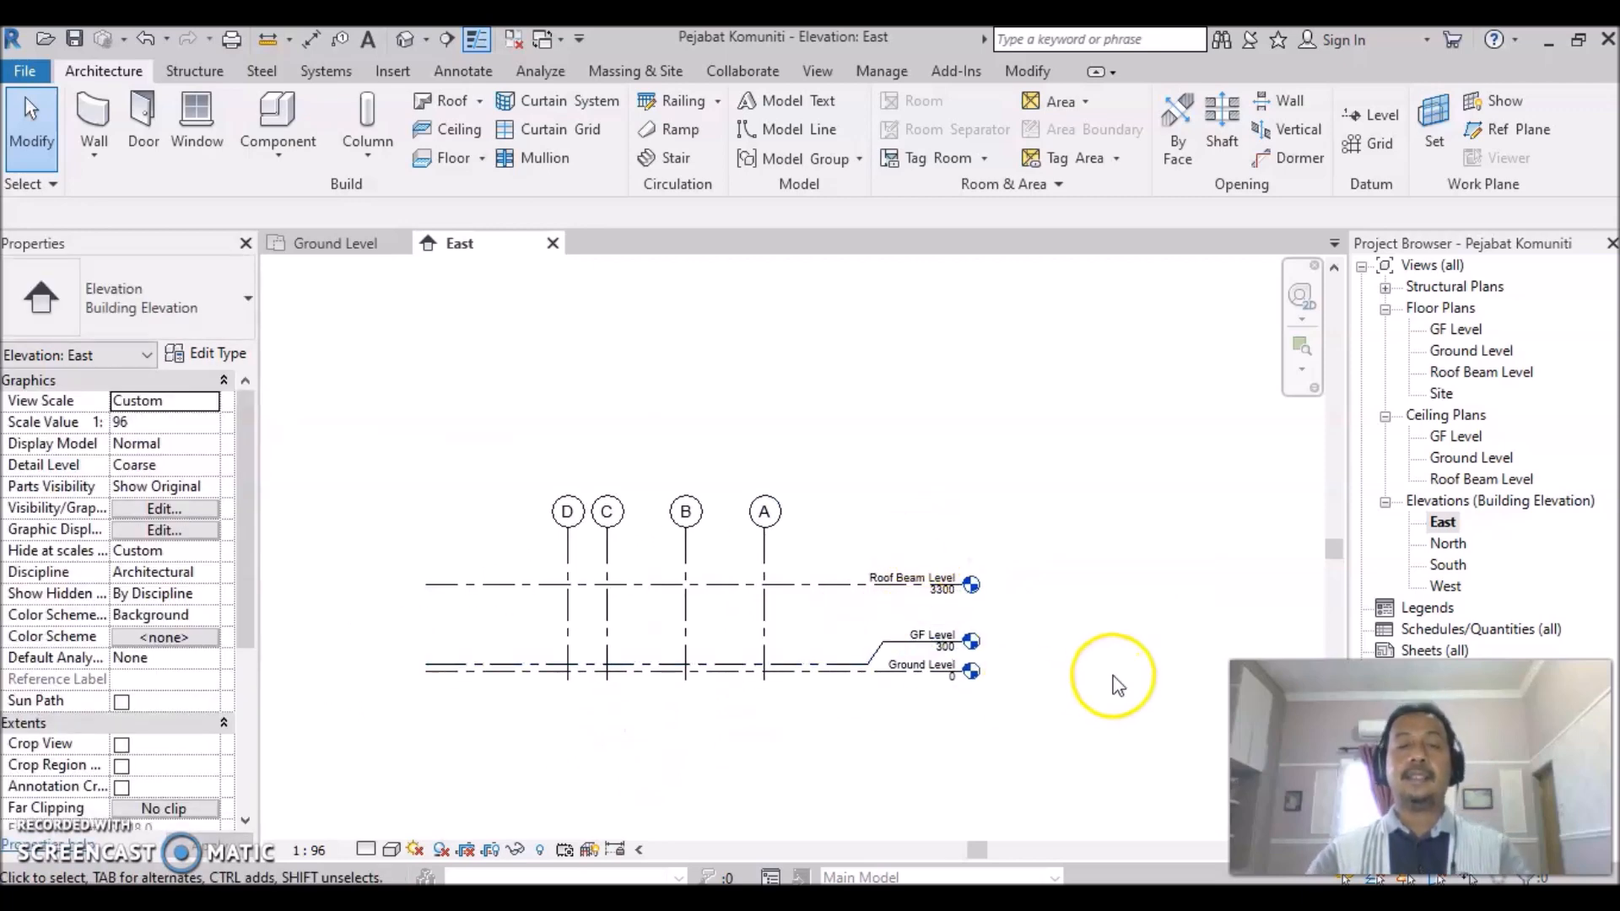
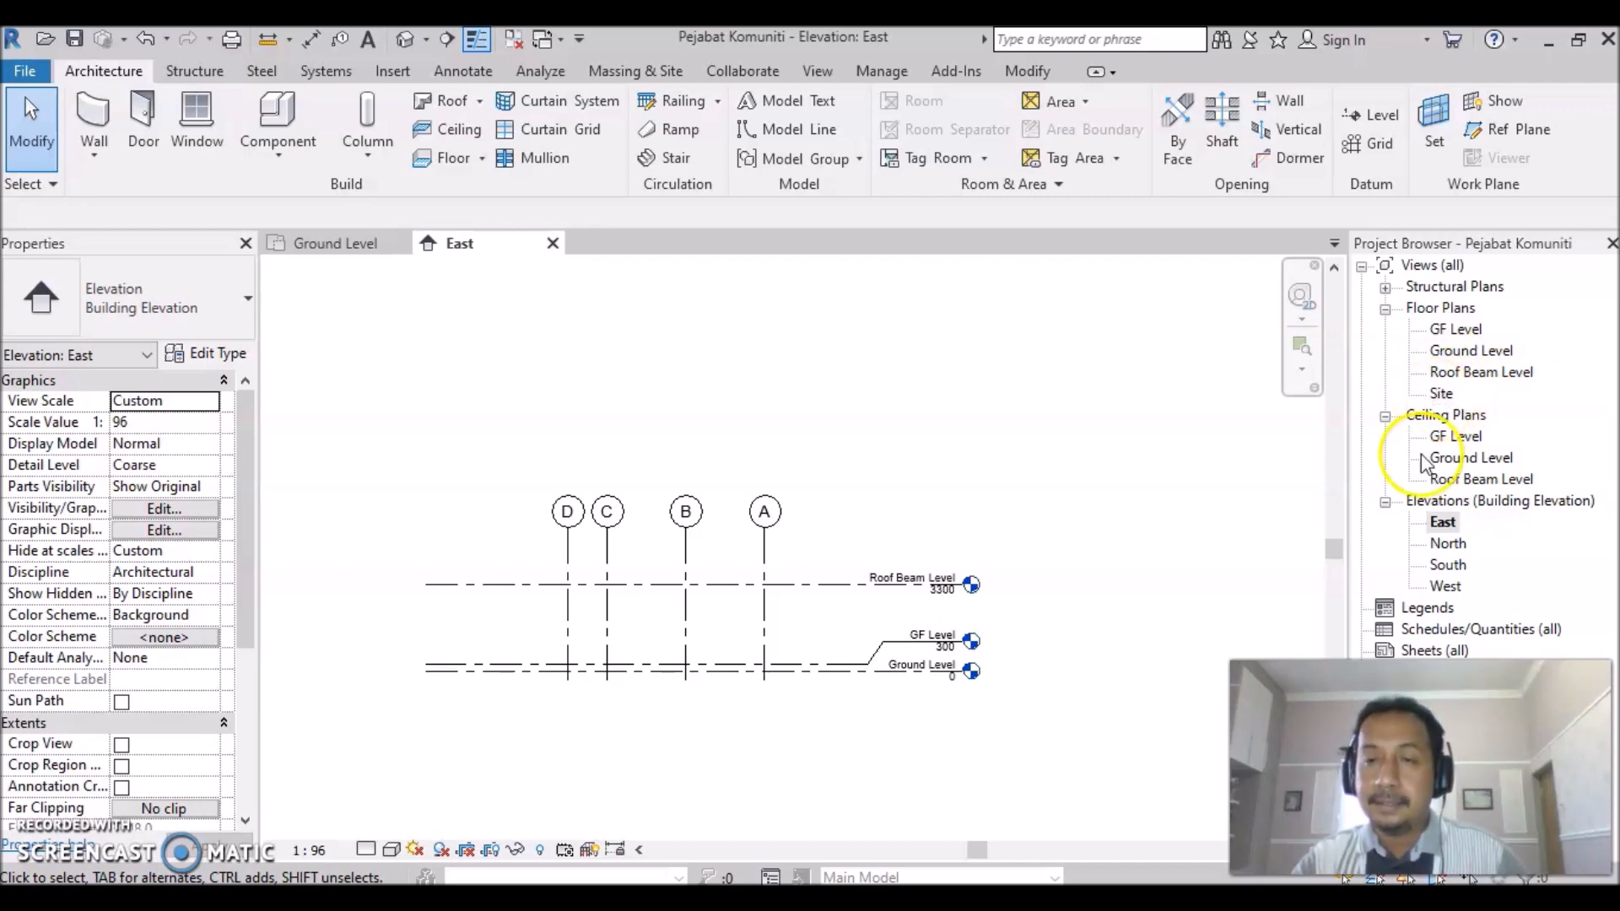
pyautogui.doubleClick(1448, 545)
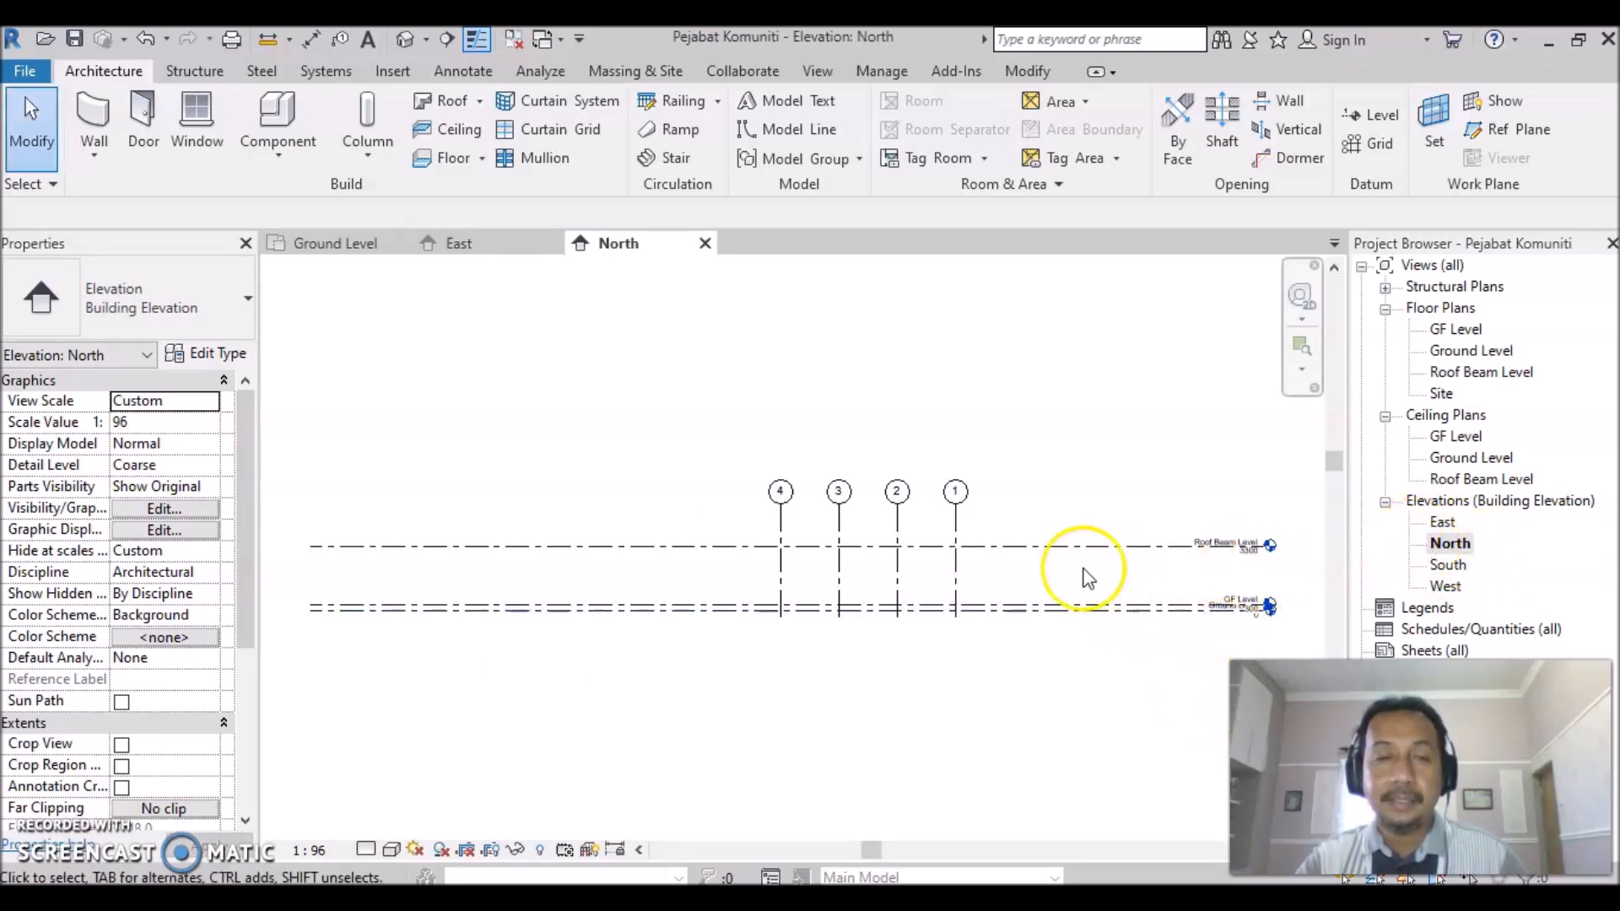
pyautogui.click(1450, 566)
pyautogui.doubleClick(1450, 565)
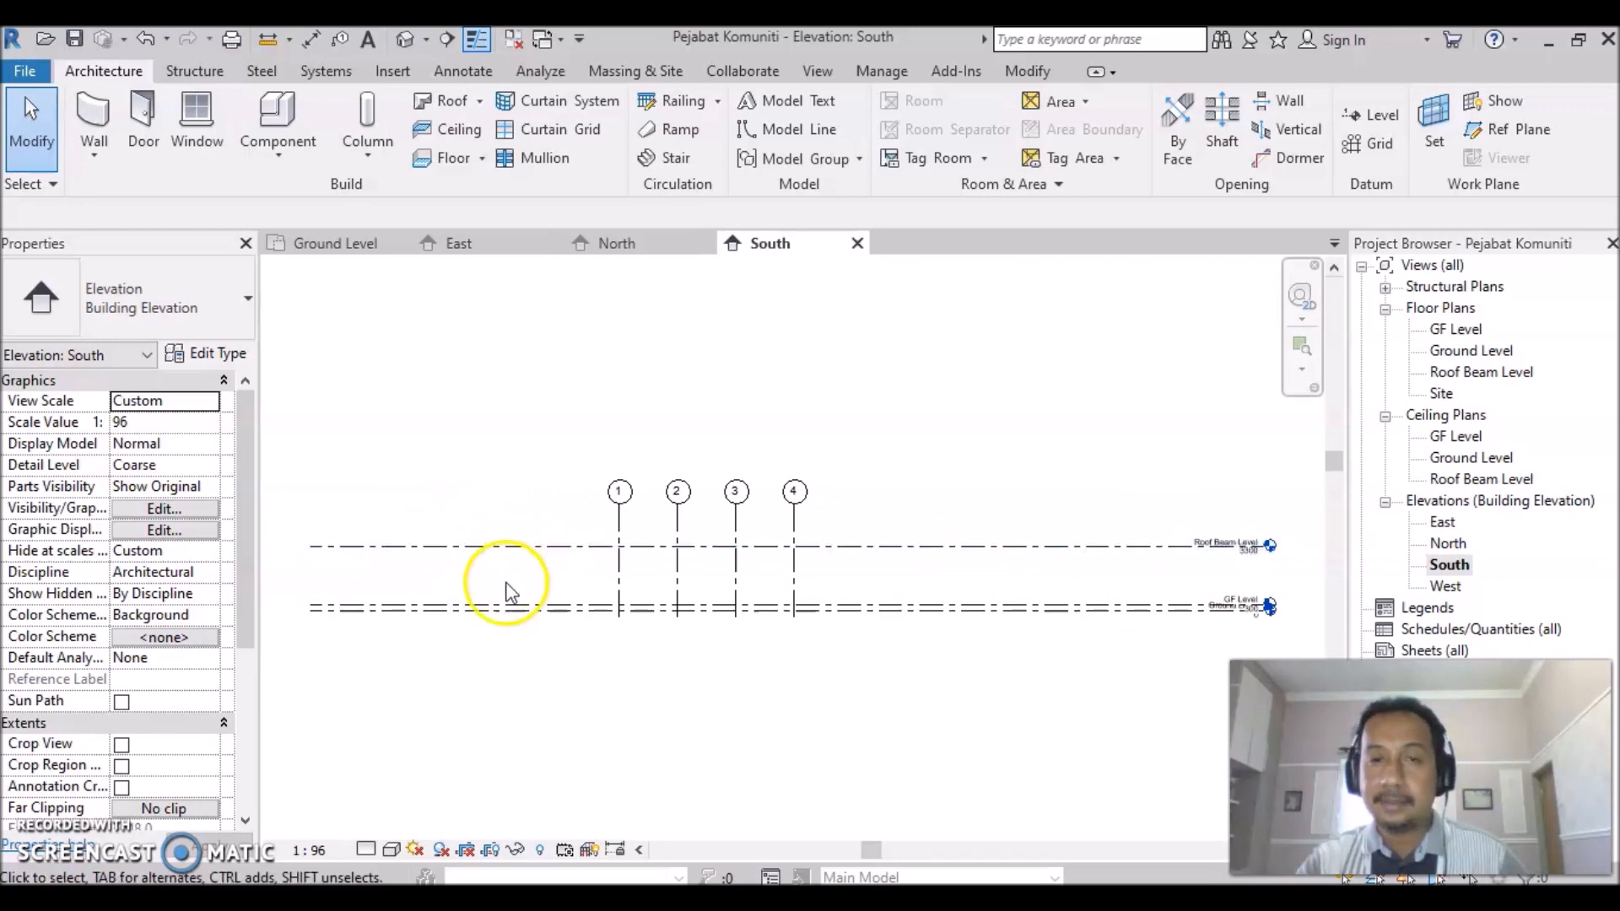
pyautogui.click(380, 547)
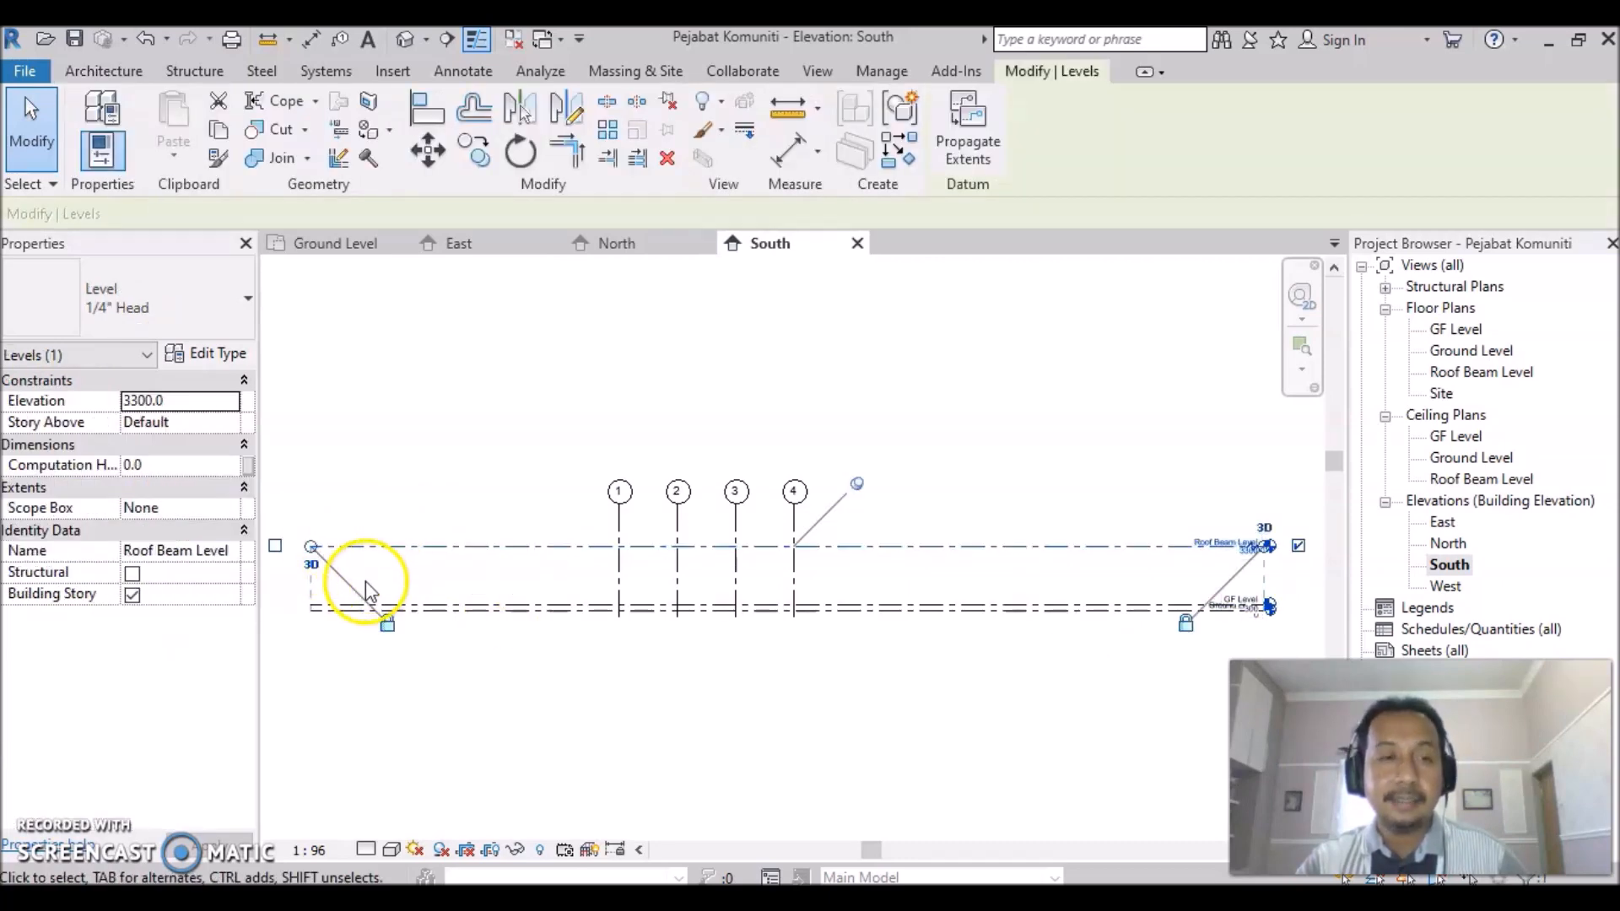
pyautogui.click(402, 578)
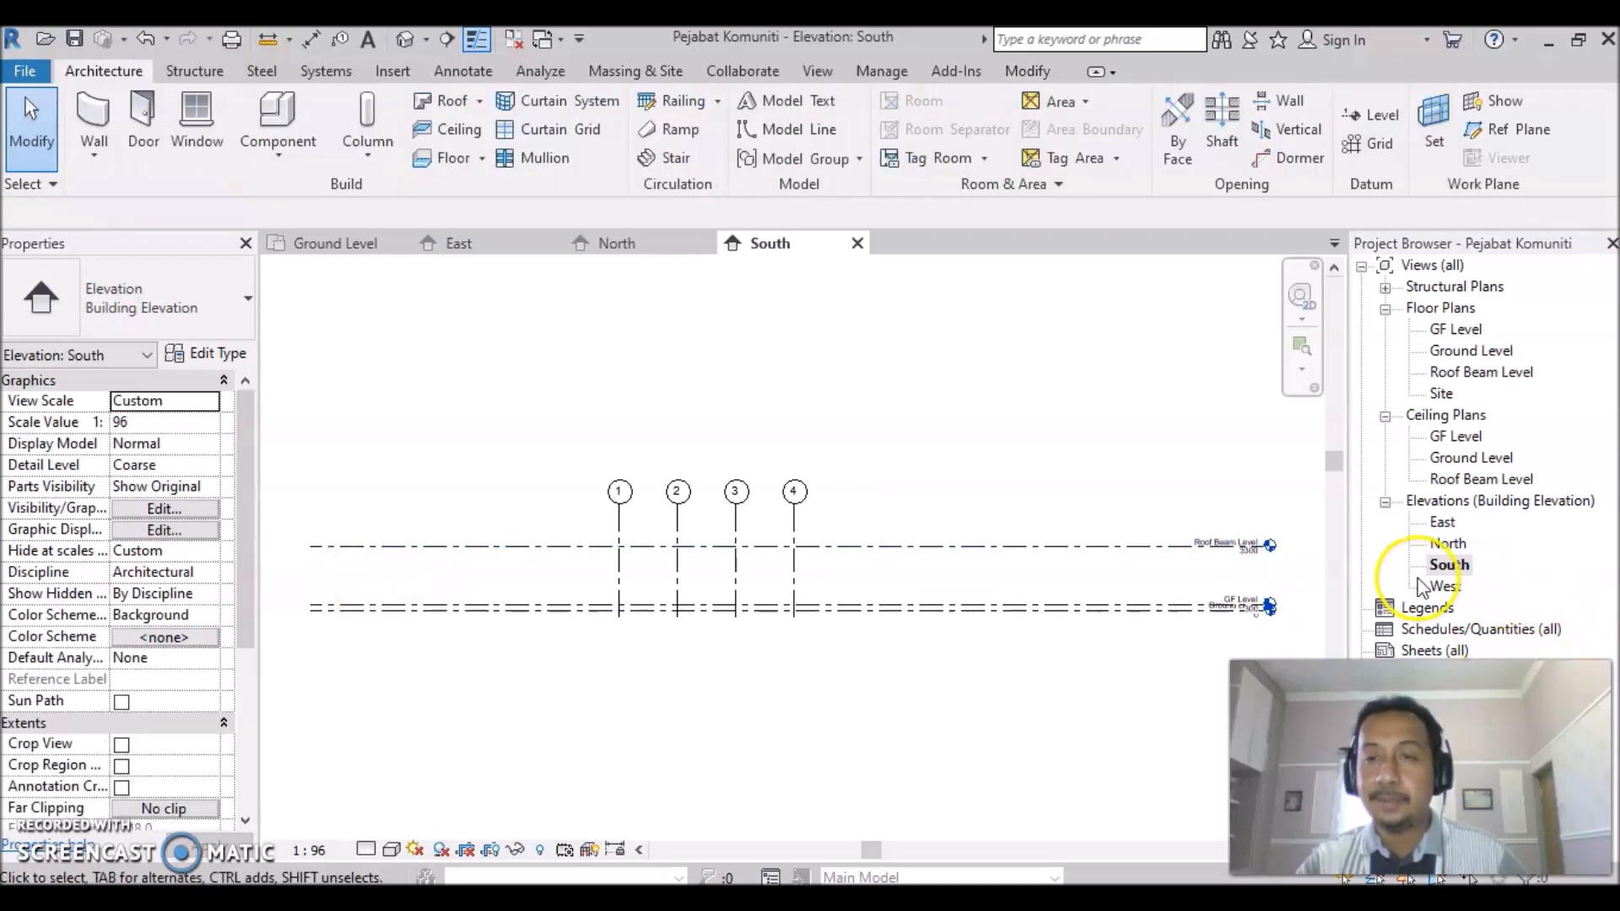
pyautogui.doubleClick(1447, 586)
pyautogui.click(833, 656)
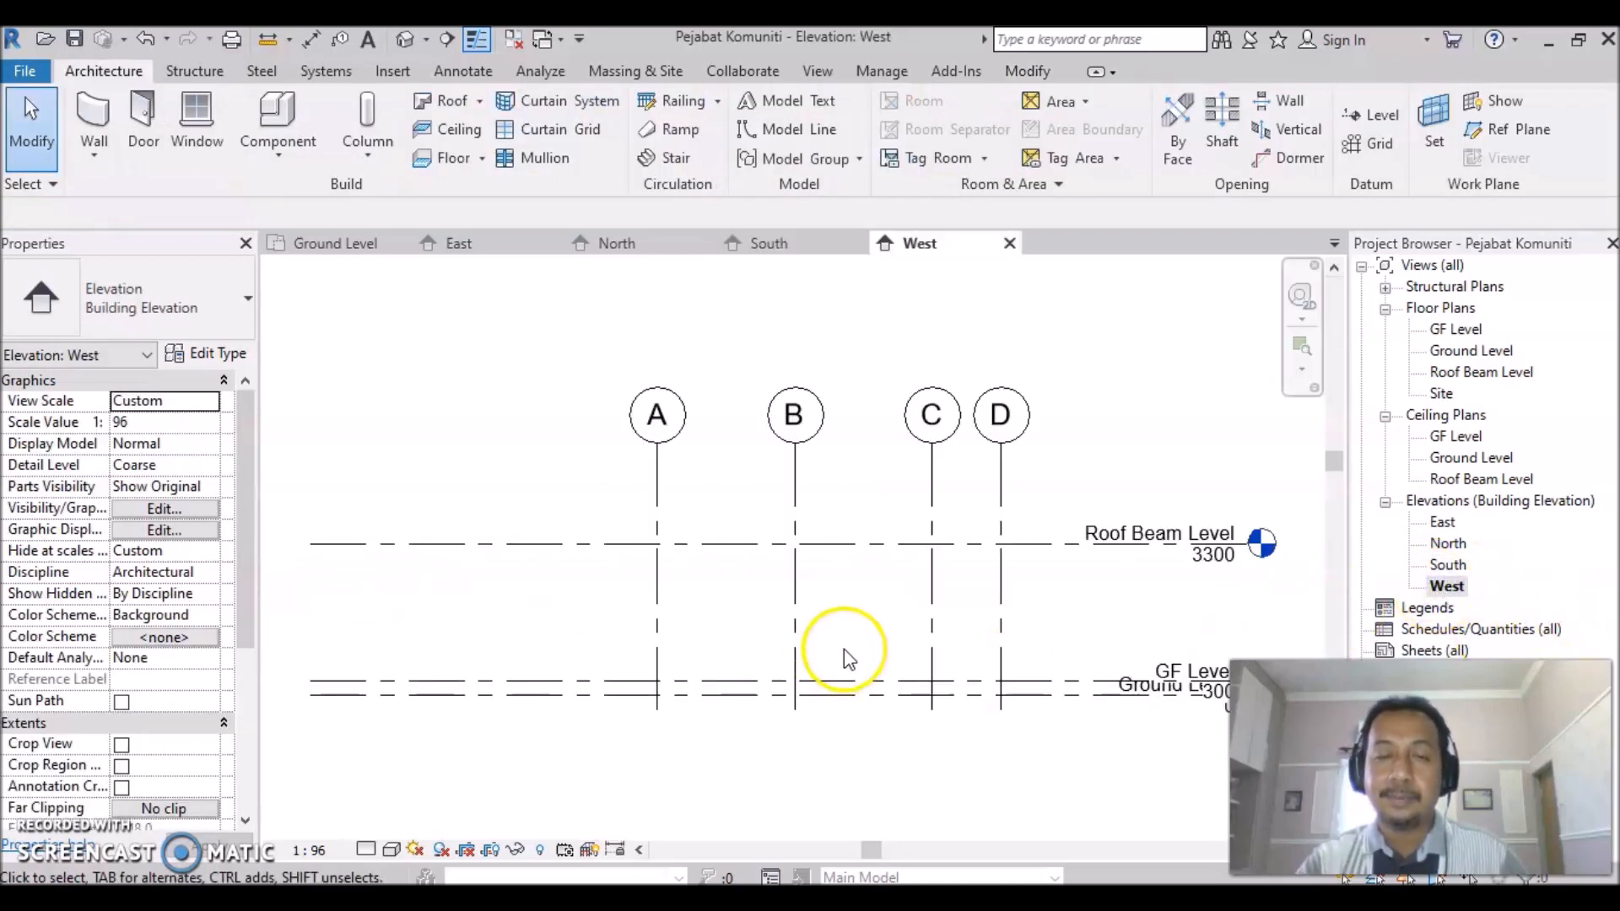
# Review the levels in the East elevation and compare the grids and dimensions across the GF Level, Ground Level and Roof Beam Level plans.
pyautogui.scroll(-2, 857, 622)
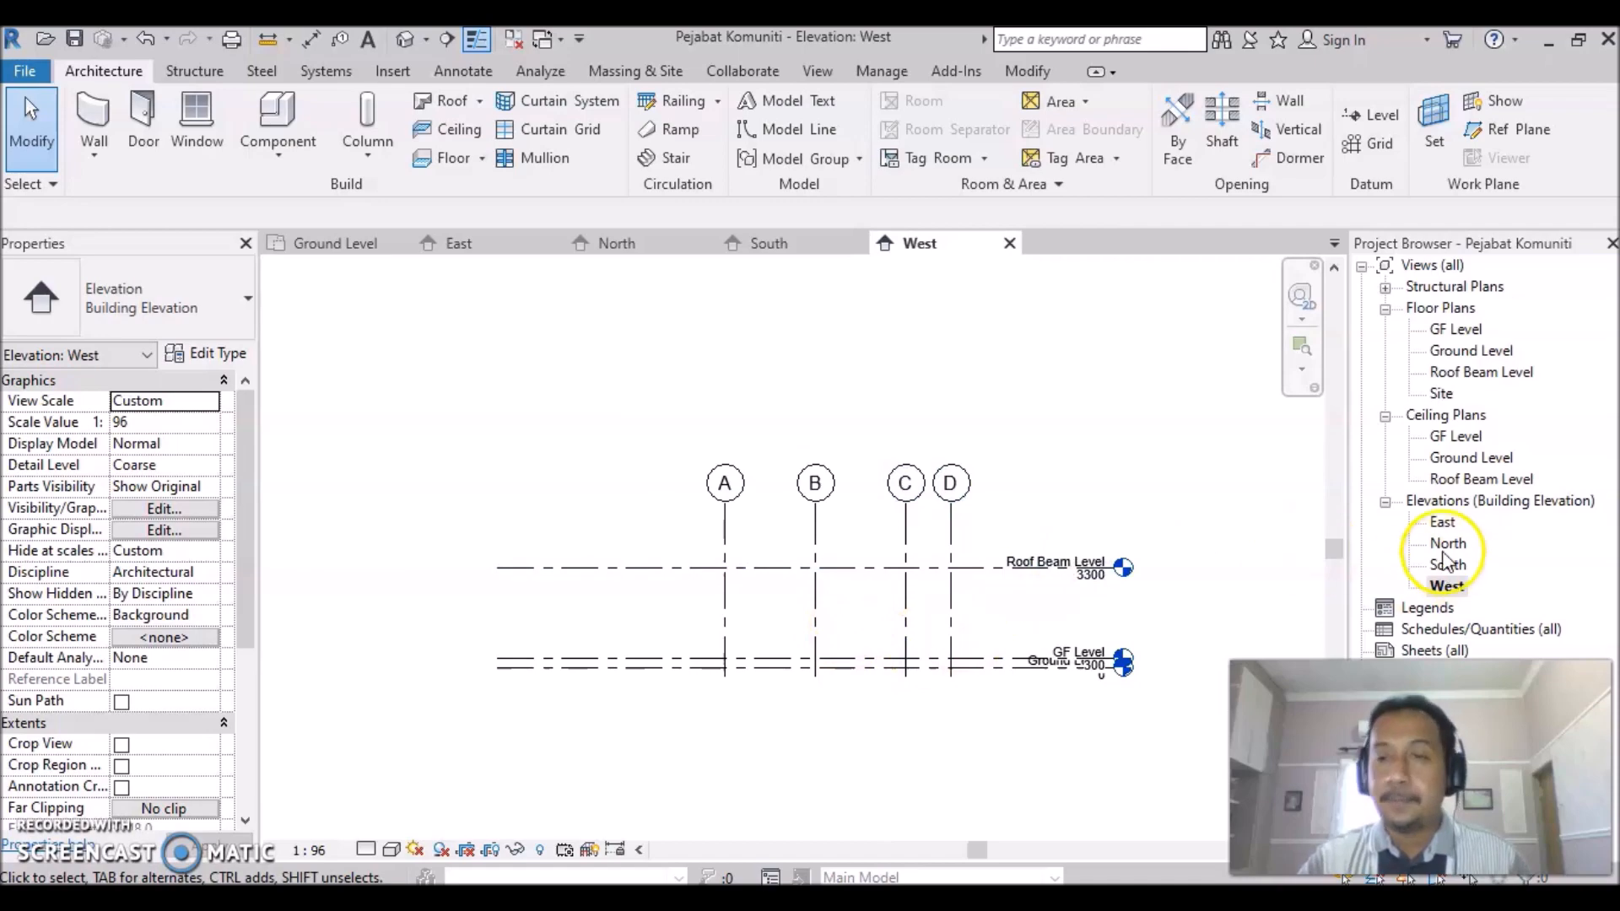
pyautogui.doubleClick(1443, 524)
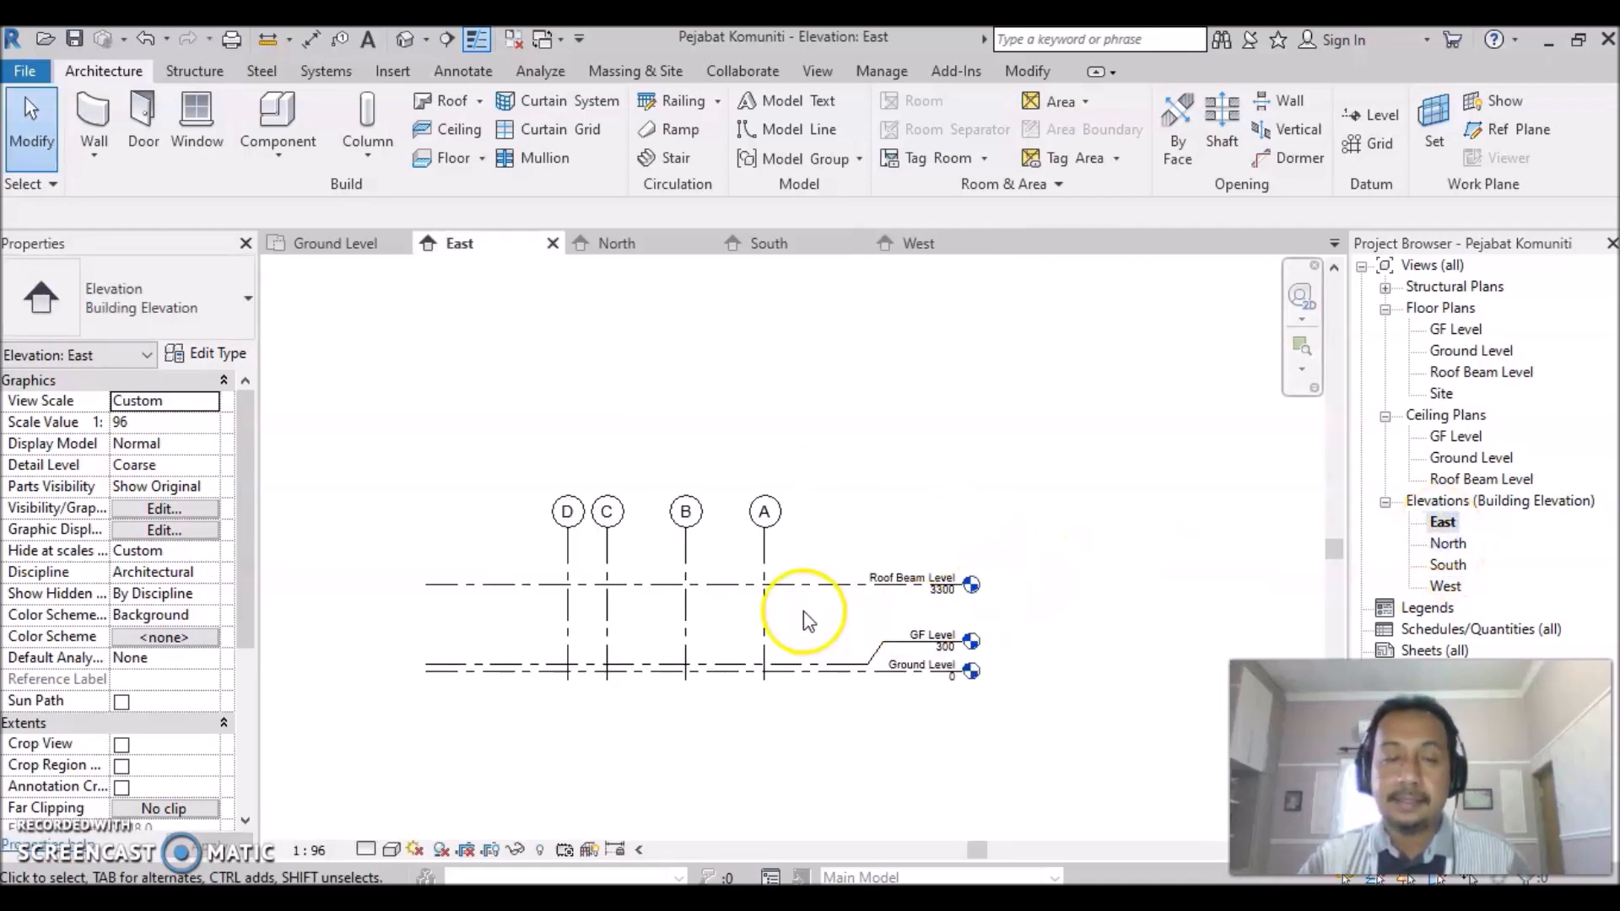
pyautogui.click(803, 609)
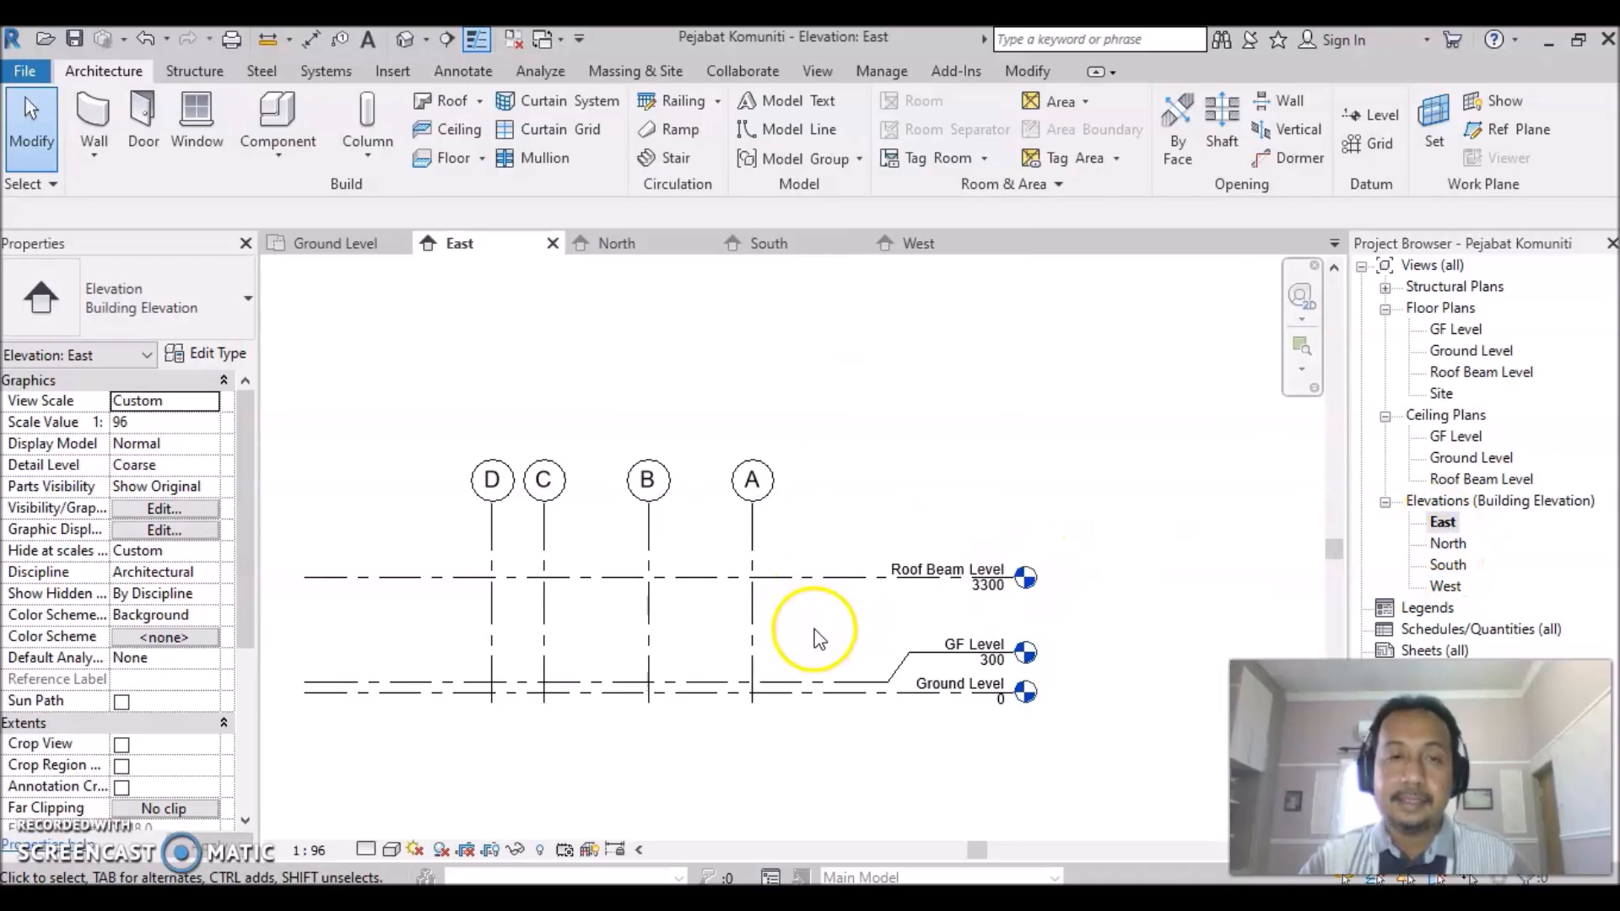
pyautogui.moveTo(1006, 633); pyautogui.dragTo(922, 561, button='middle')
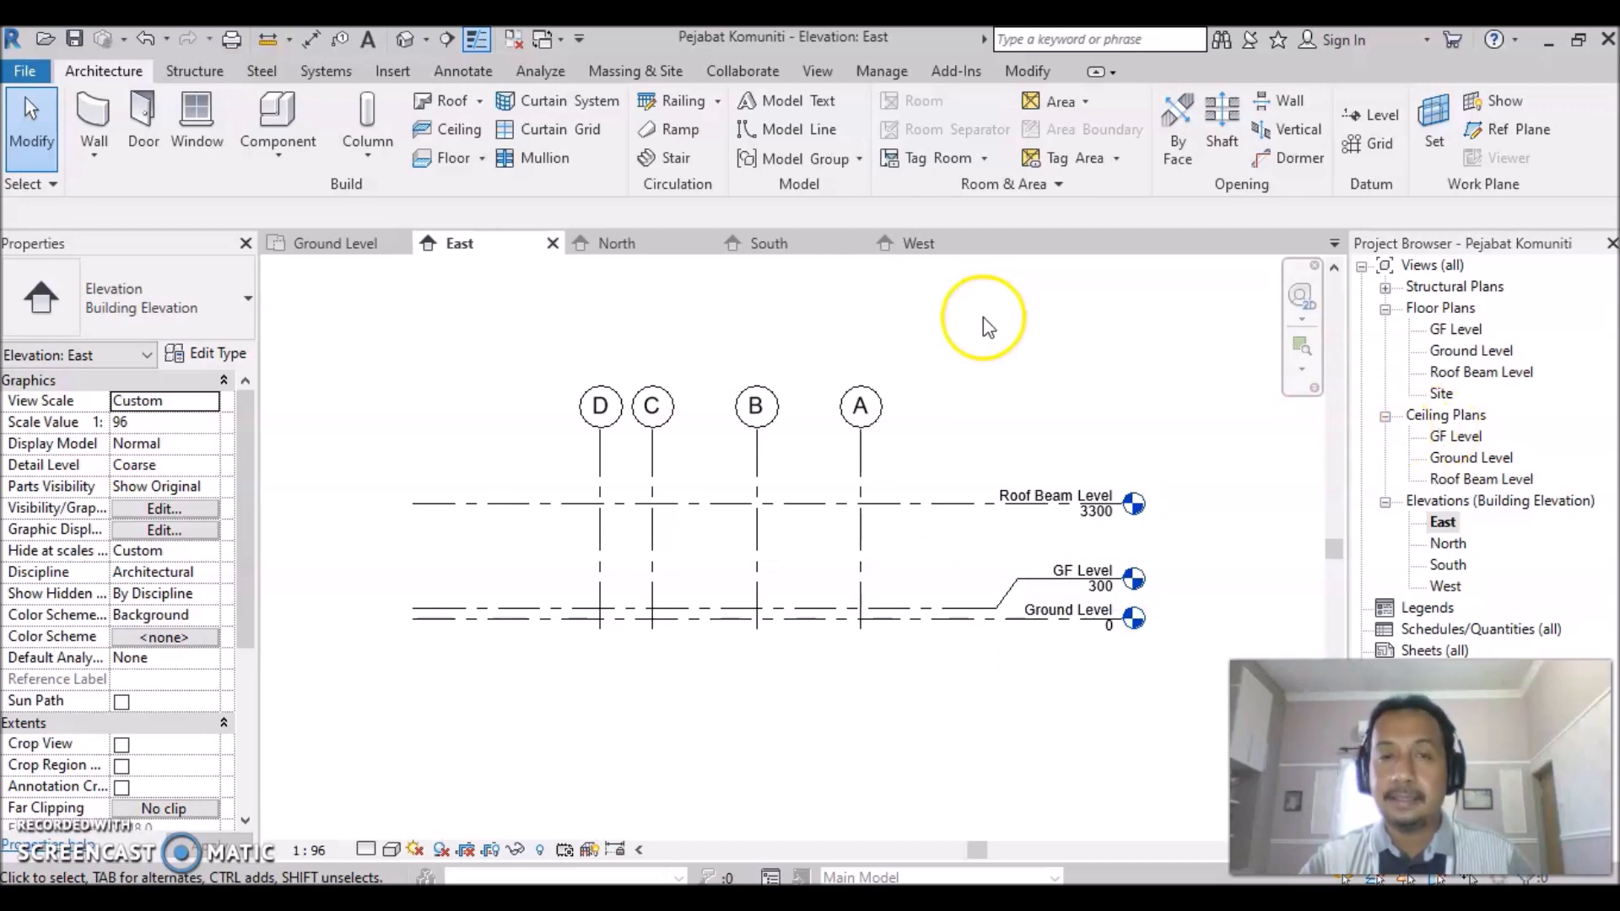
pyautogui.doubleClick(1464, 333)
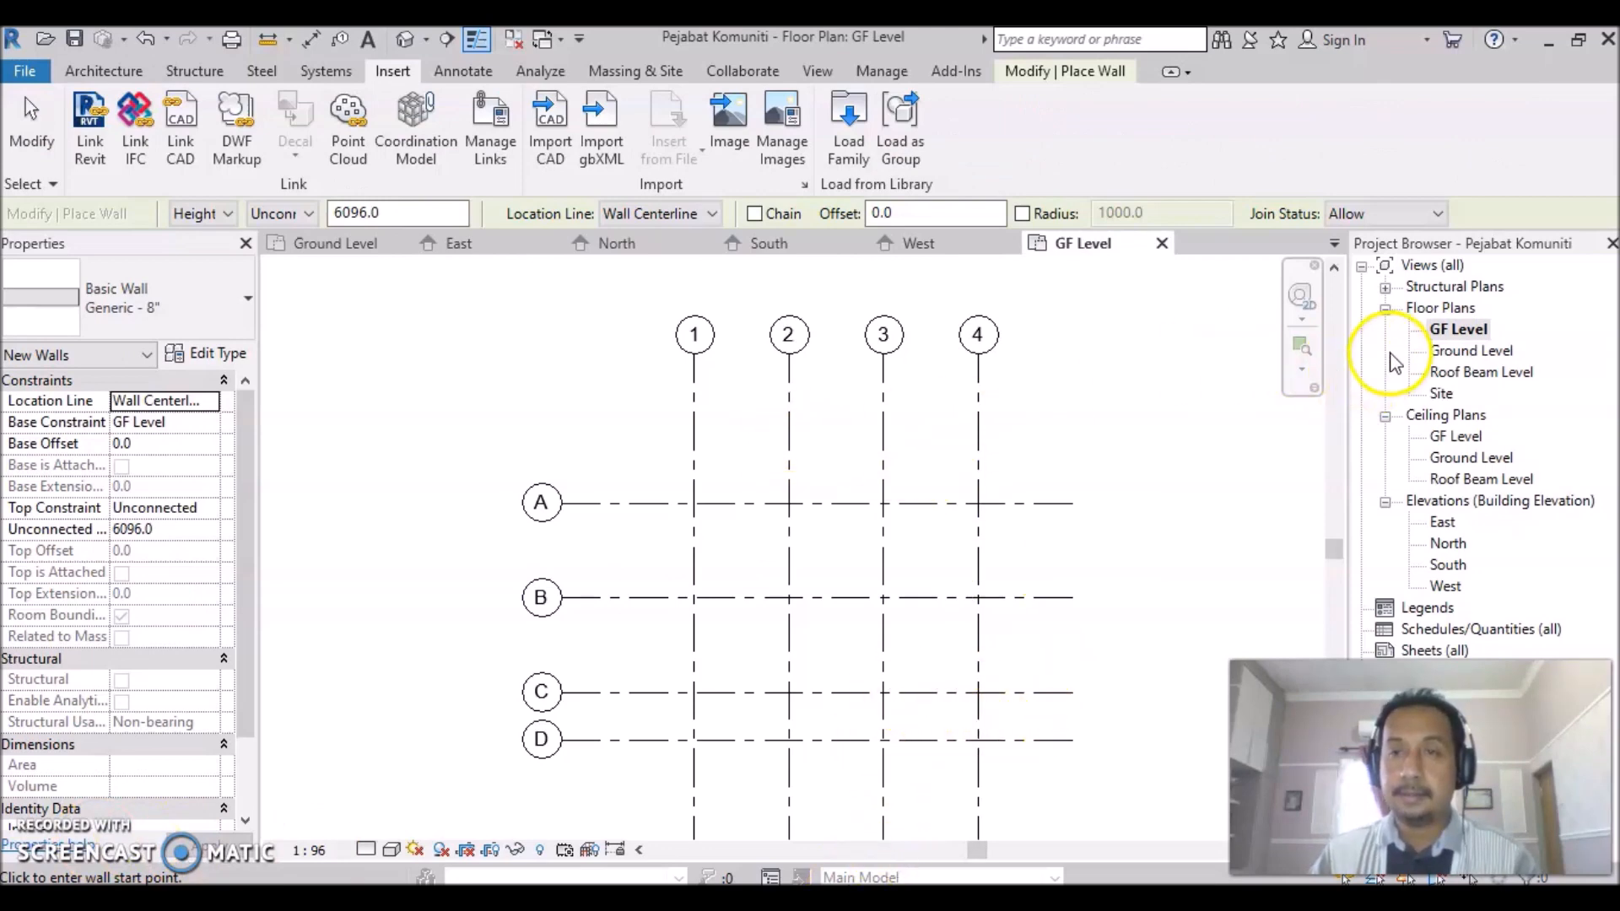
pyautogui.doubleClick(1460, 353)
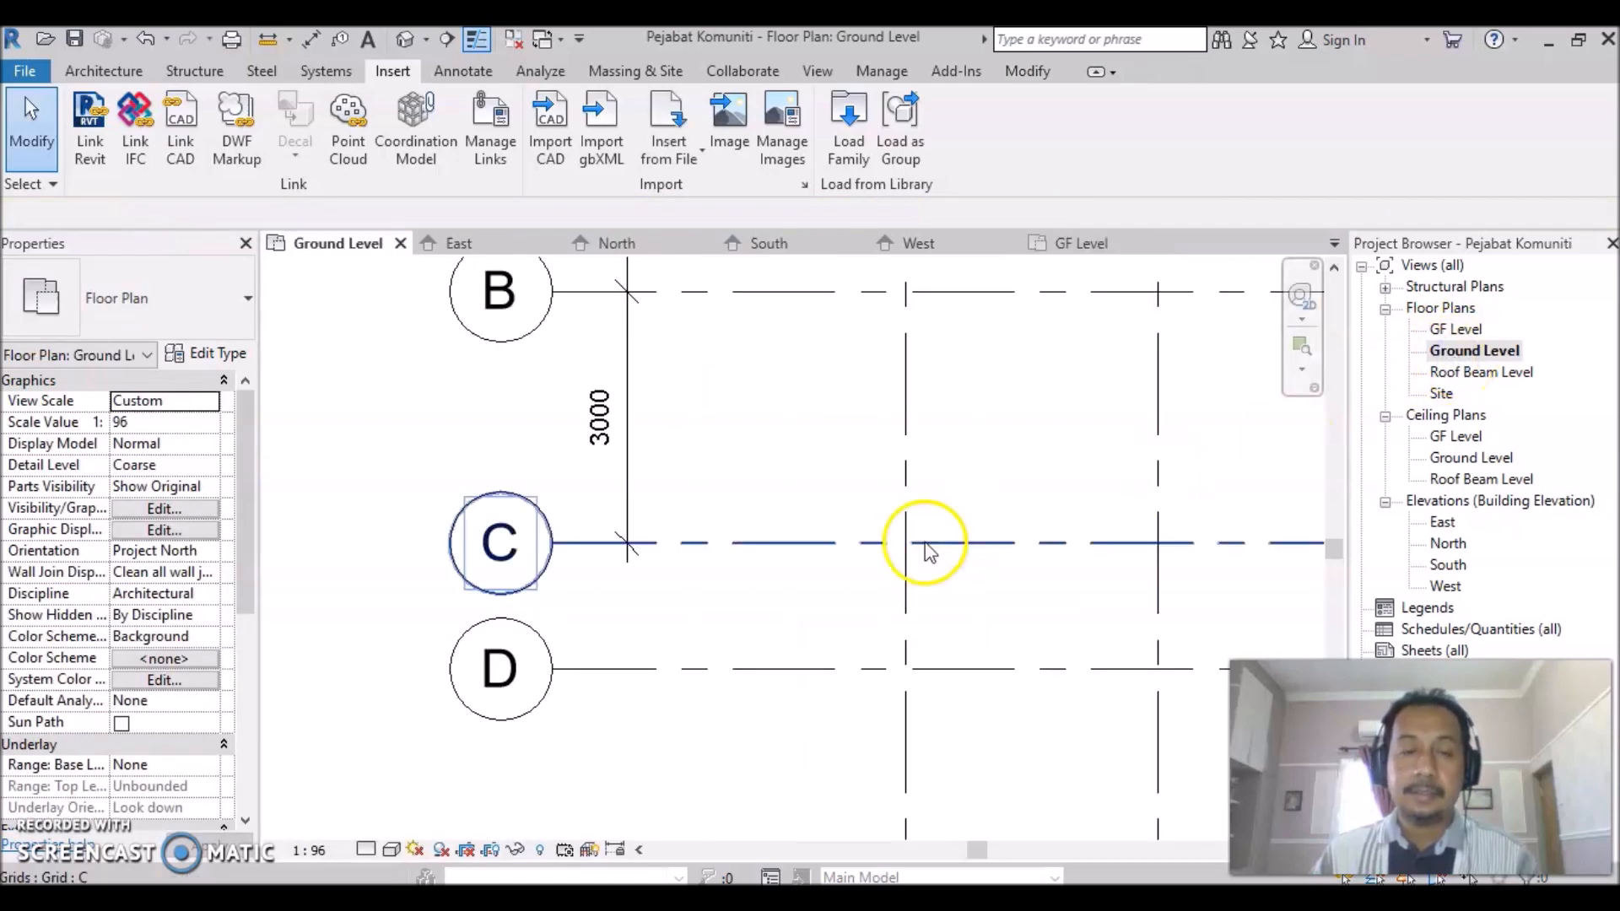
pyautogui.scroll(-3, 916, 563)
pyautogui.scroll(-1, 1034, 496)
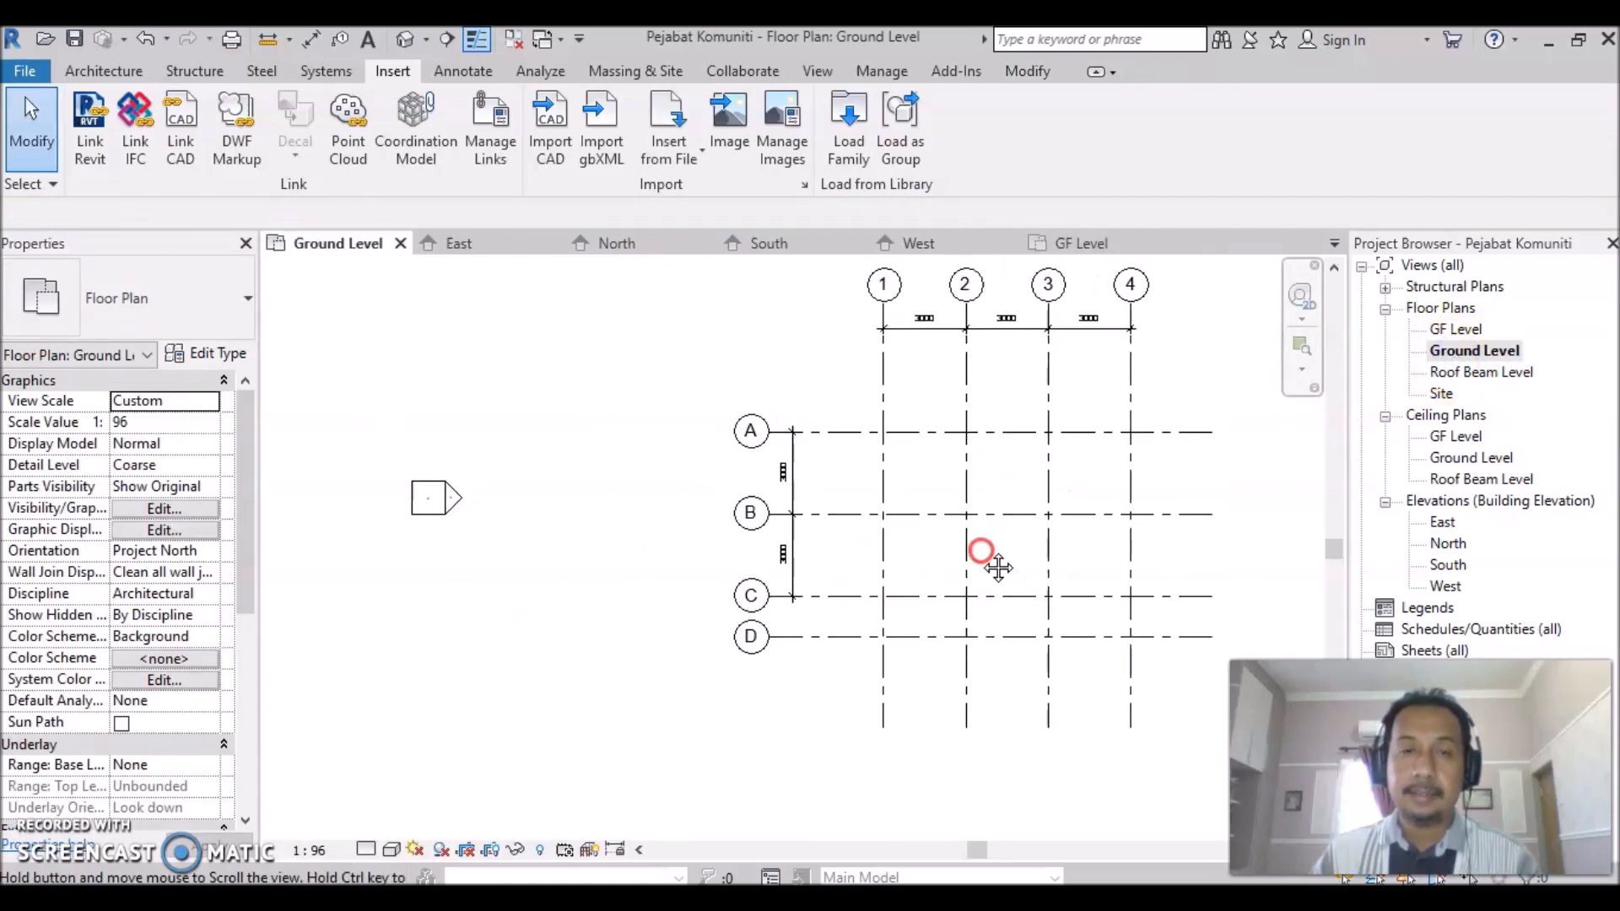
pyautogui.moveTo(998, 549); pyautogui.dragTo(798, 624, button='middle')
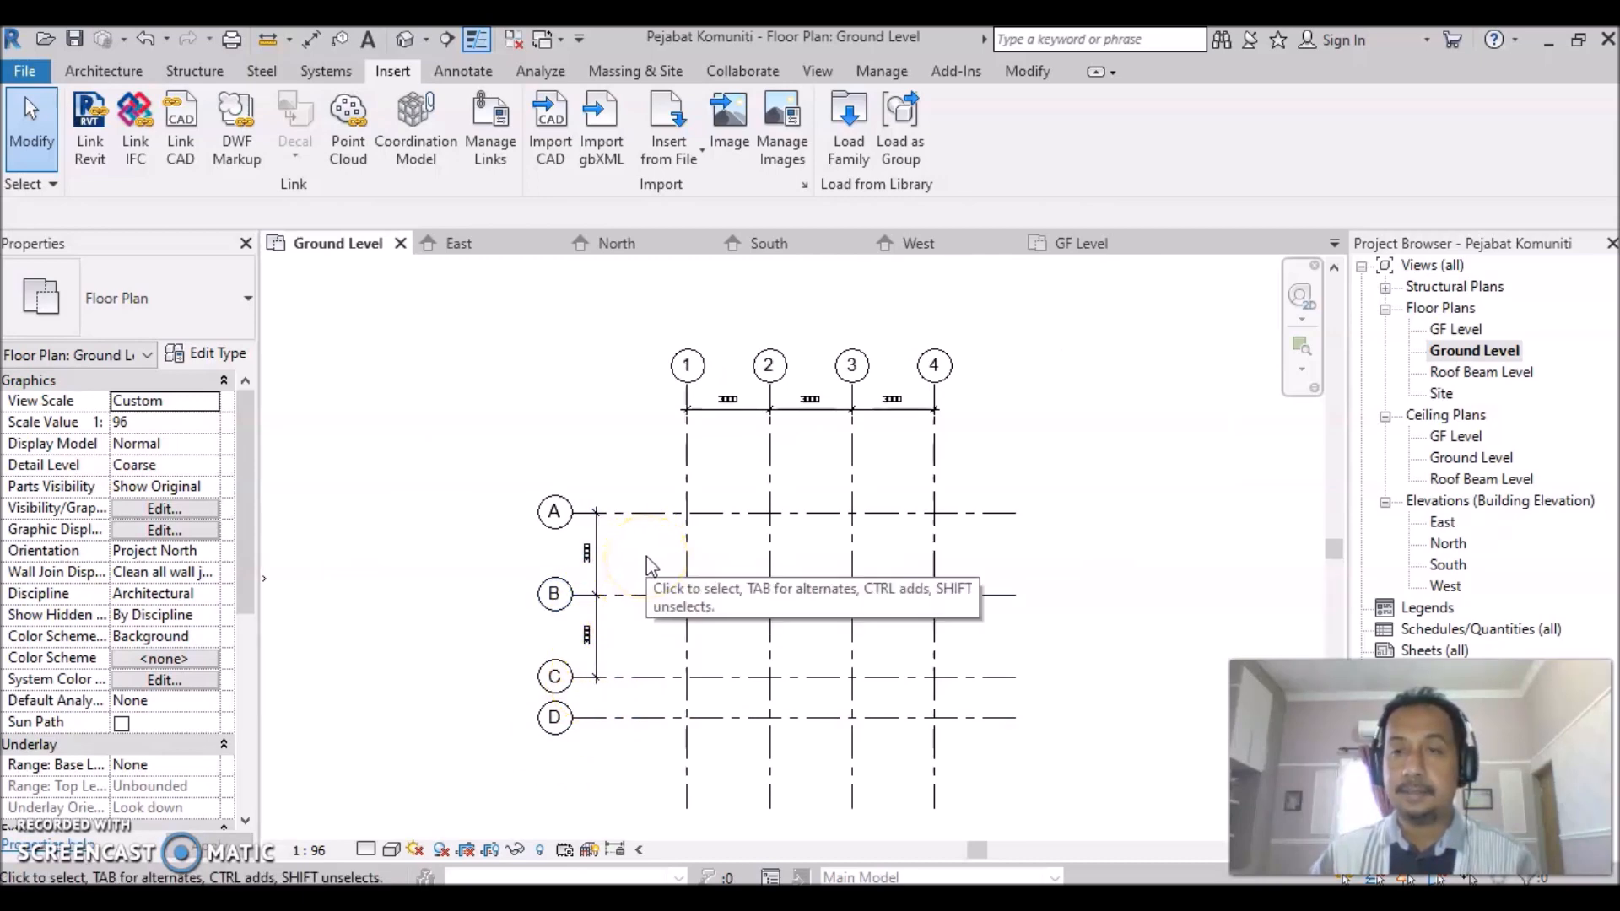
pyautogui.doubleClick(1456, 479)
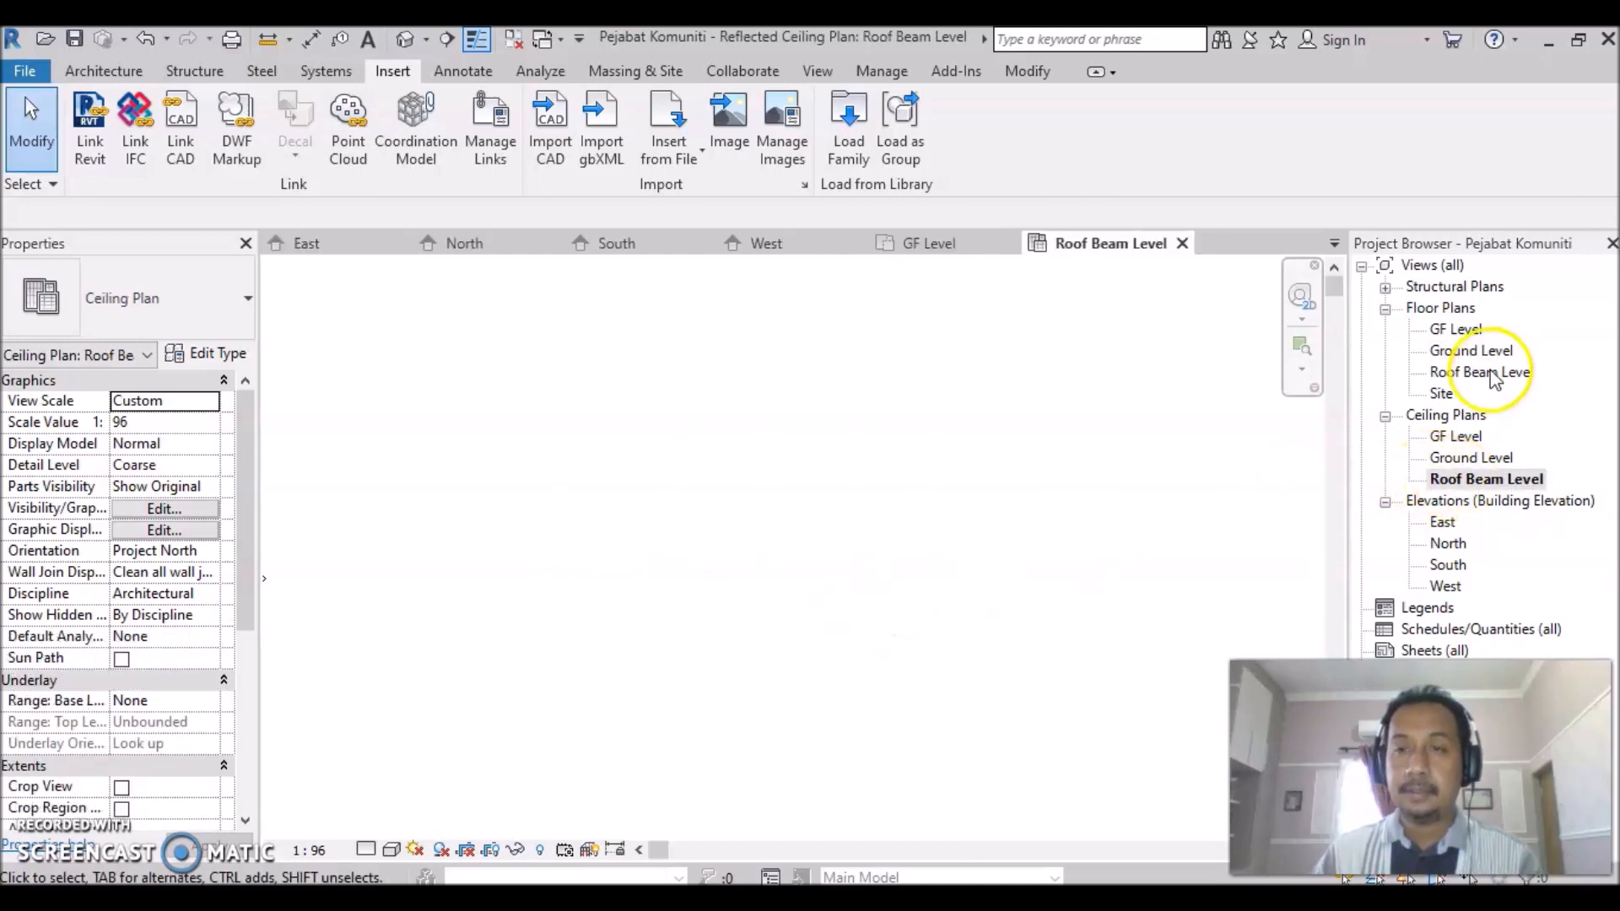
pyautogui.doubleClick(1448, 373)
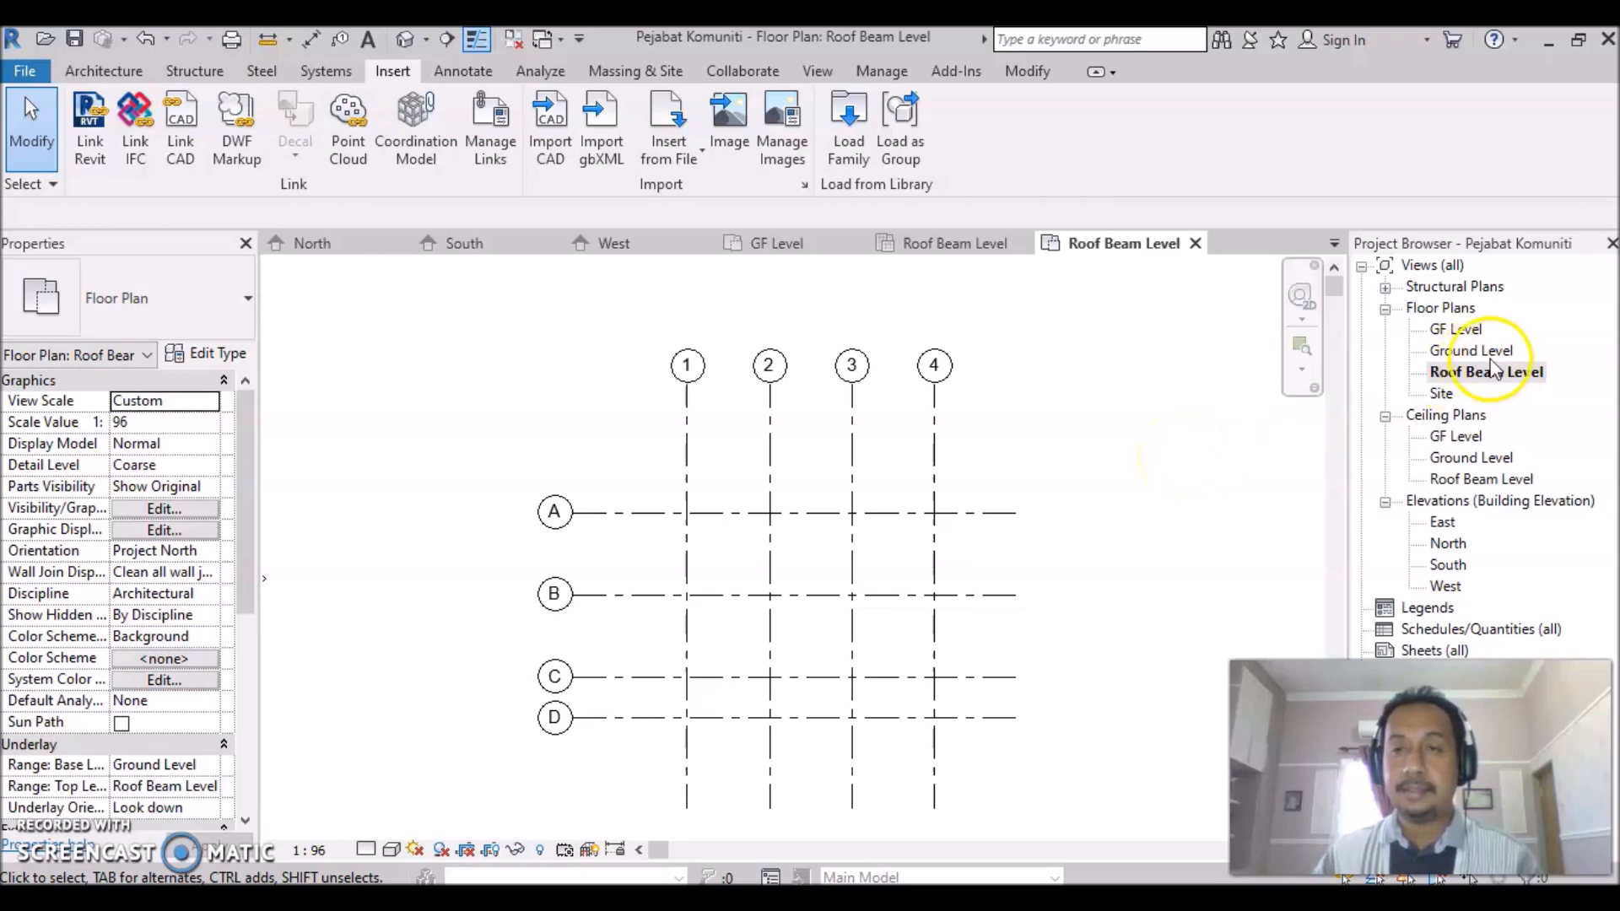
# In the Ground Level floor plan, add an aligned dimension between grids C and D, in line with the existing A–C dimension string.
pyautogui.doubleClick(1452, 349)
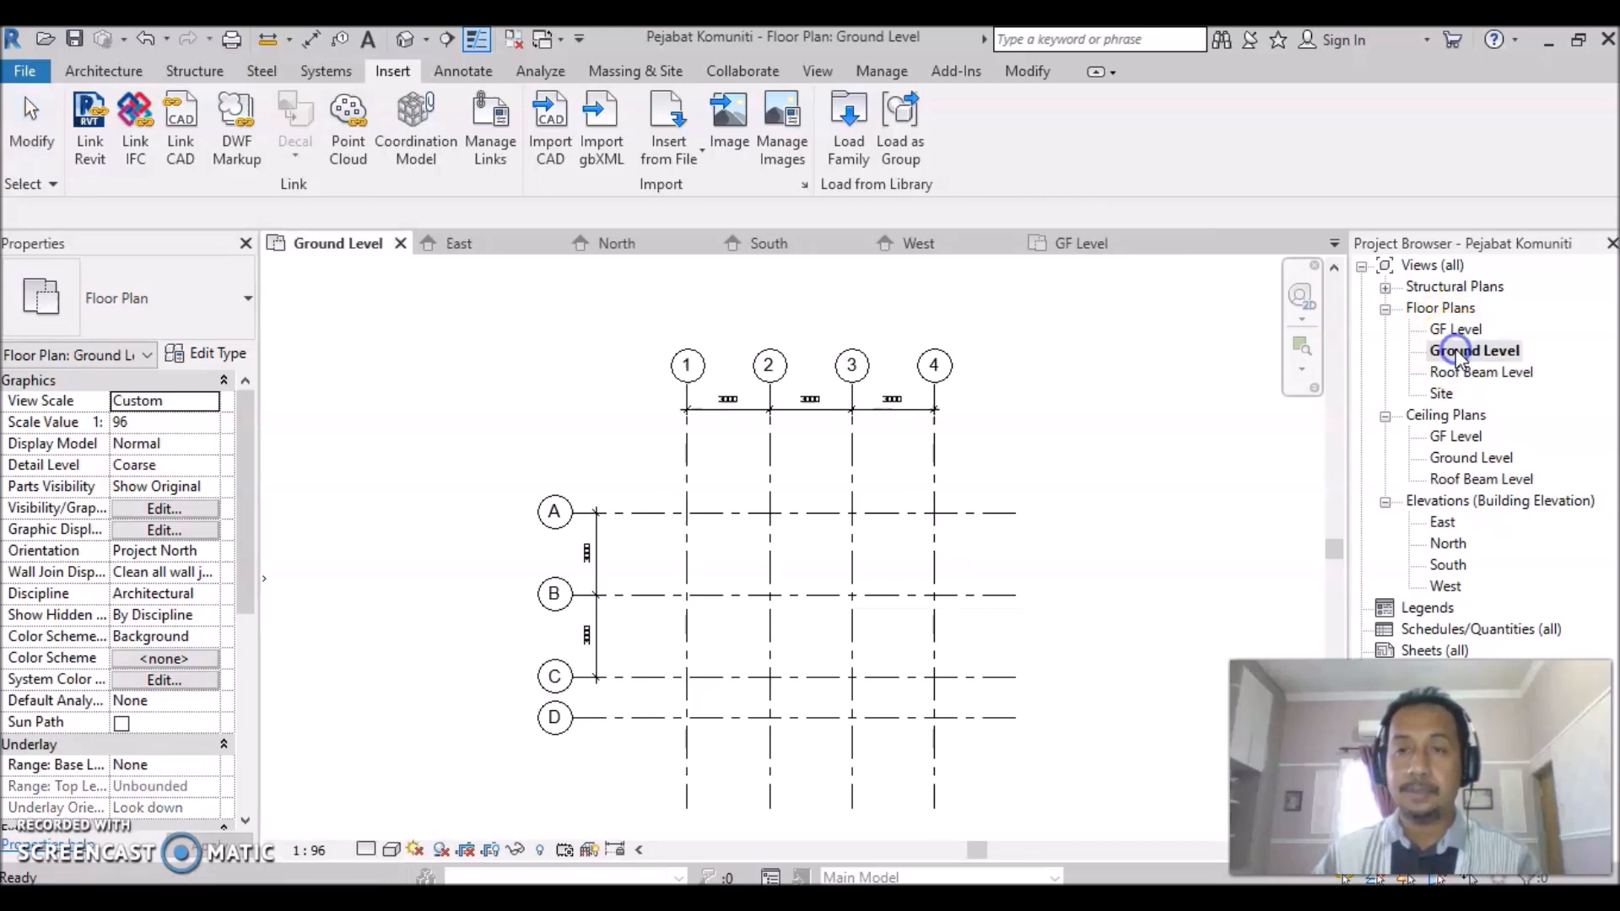
pyautogui.scroll(5, 588, 802)
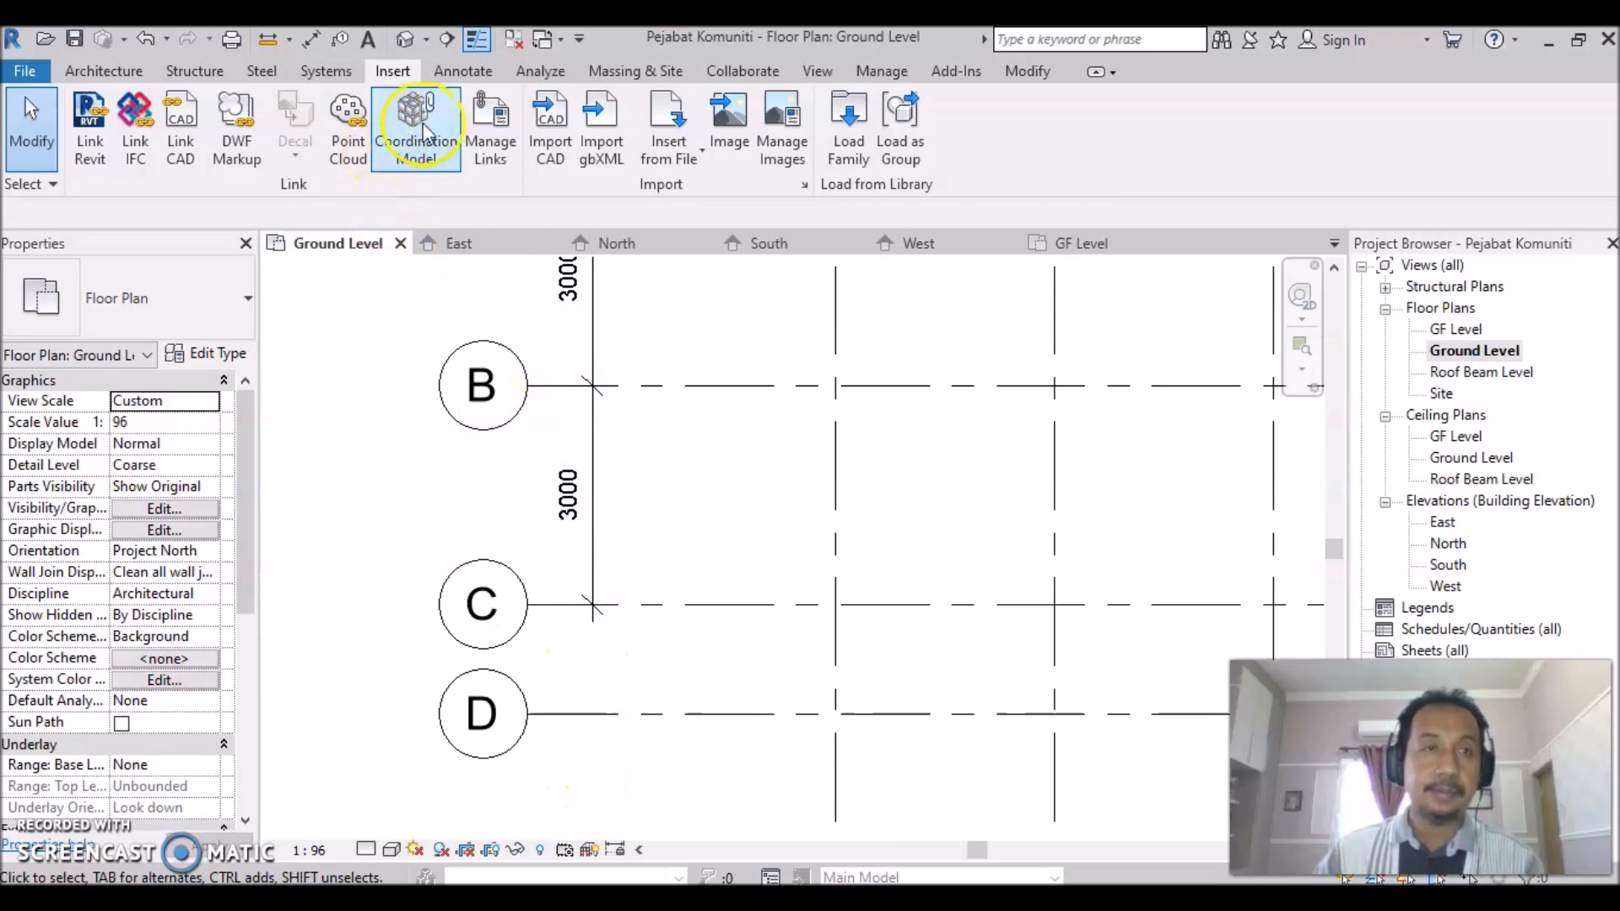
pyautogui.click(470, 74)
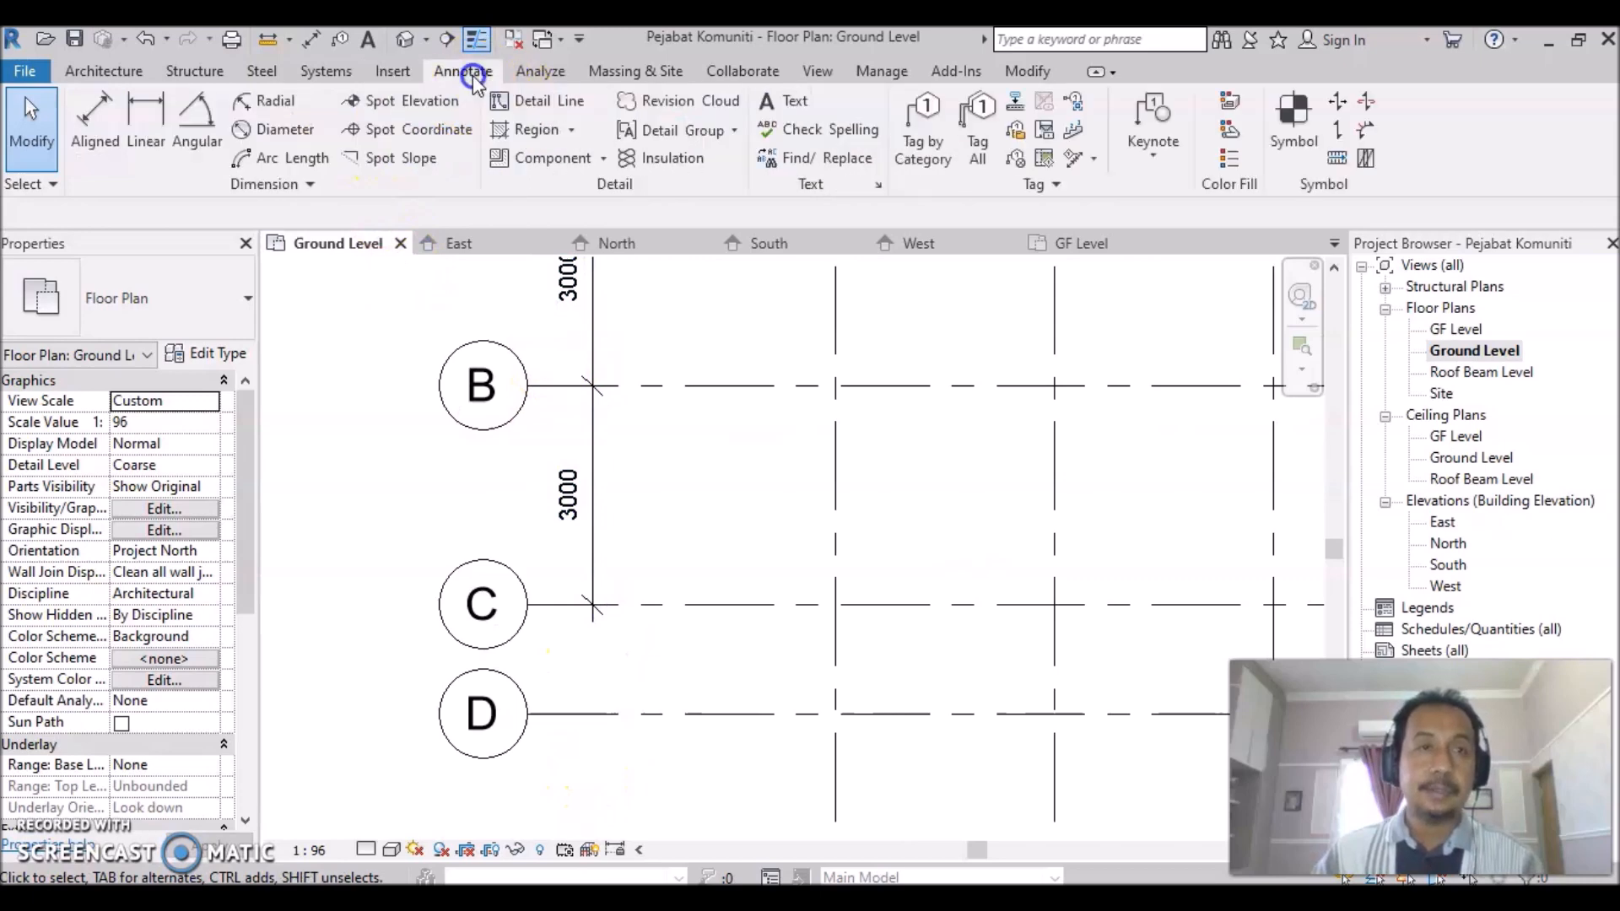
pyautogui.click(95, 123)
pyautogui.click(692, 604)
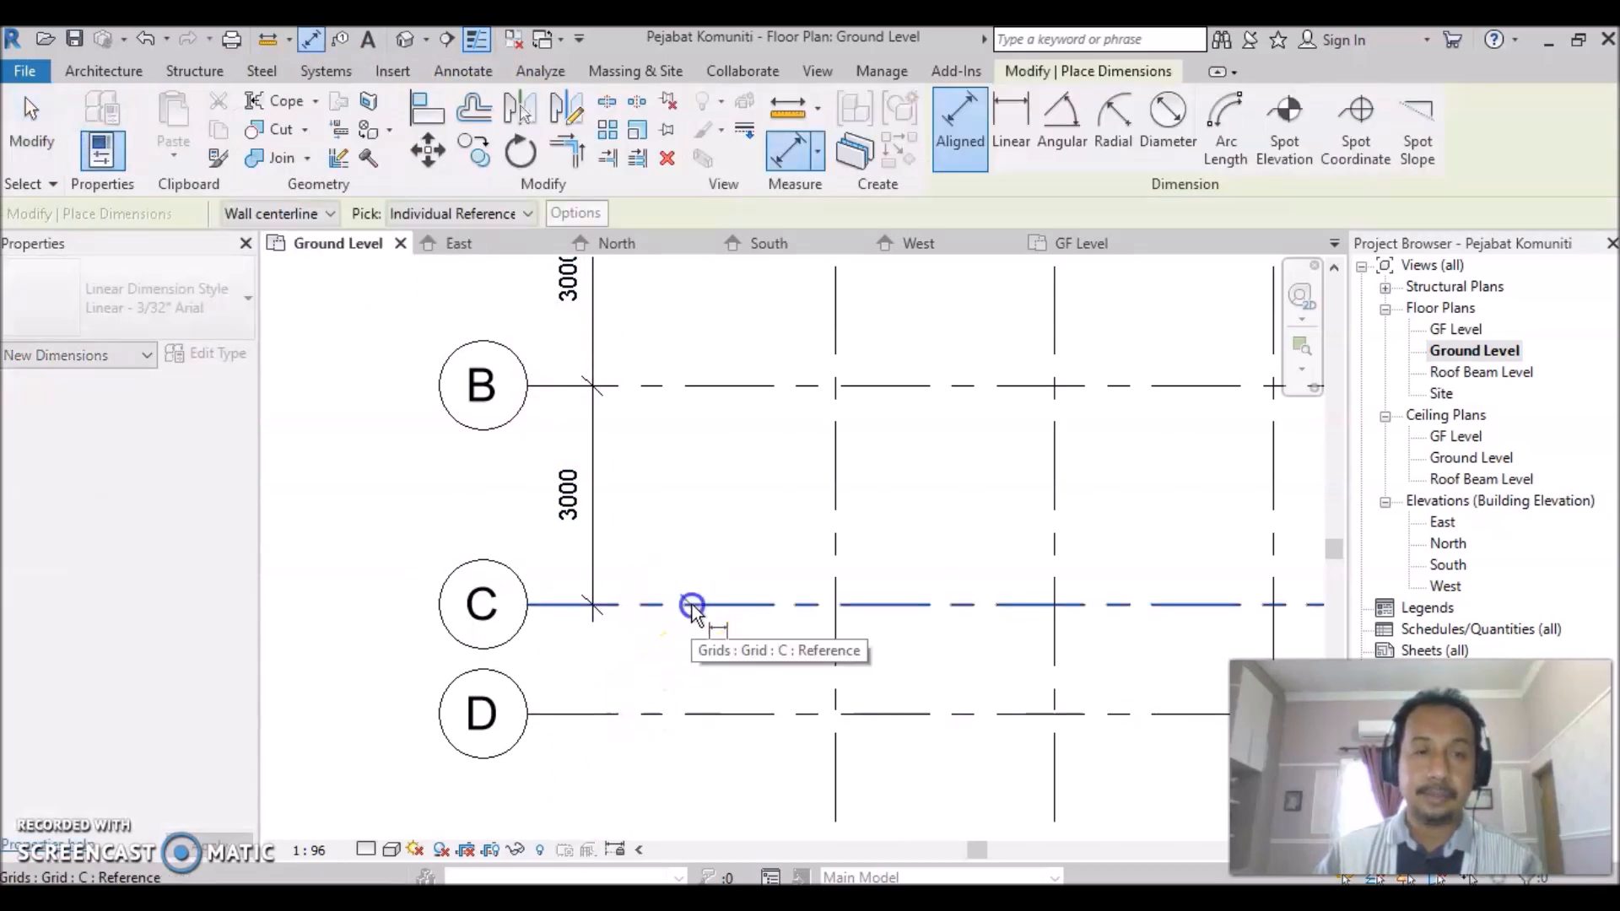
pyautogui.click(697, 717)
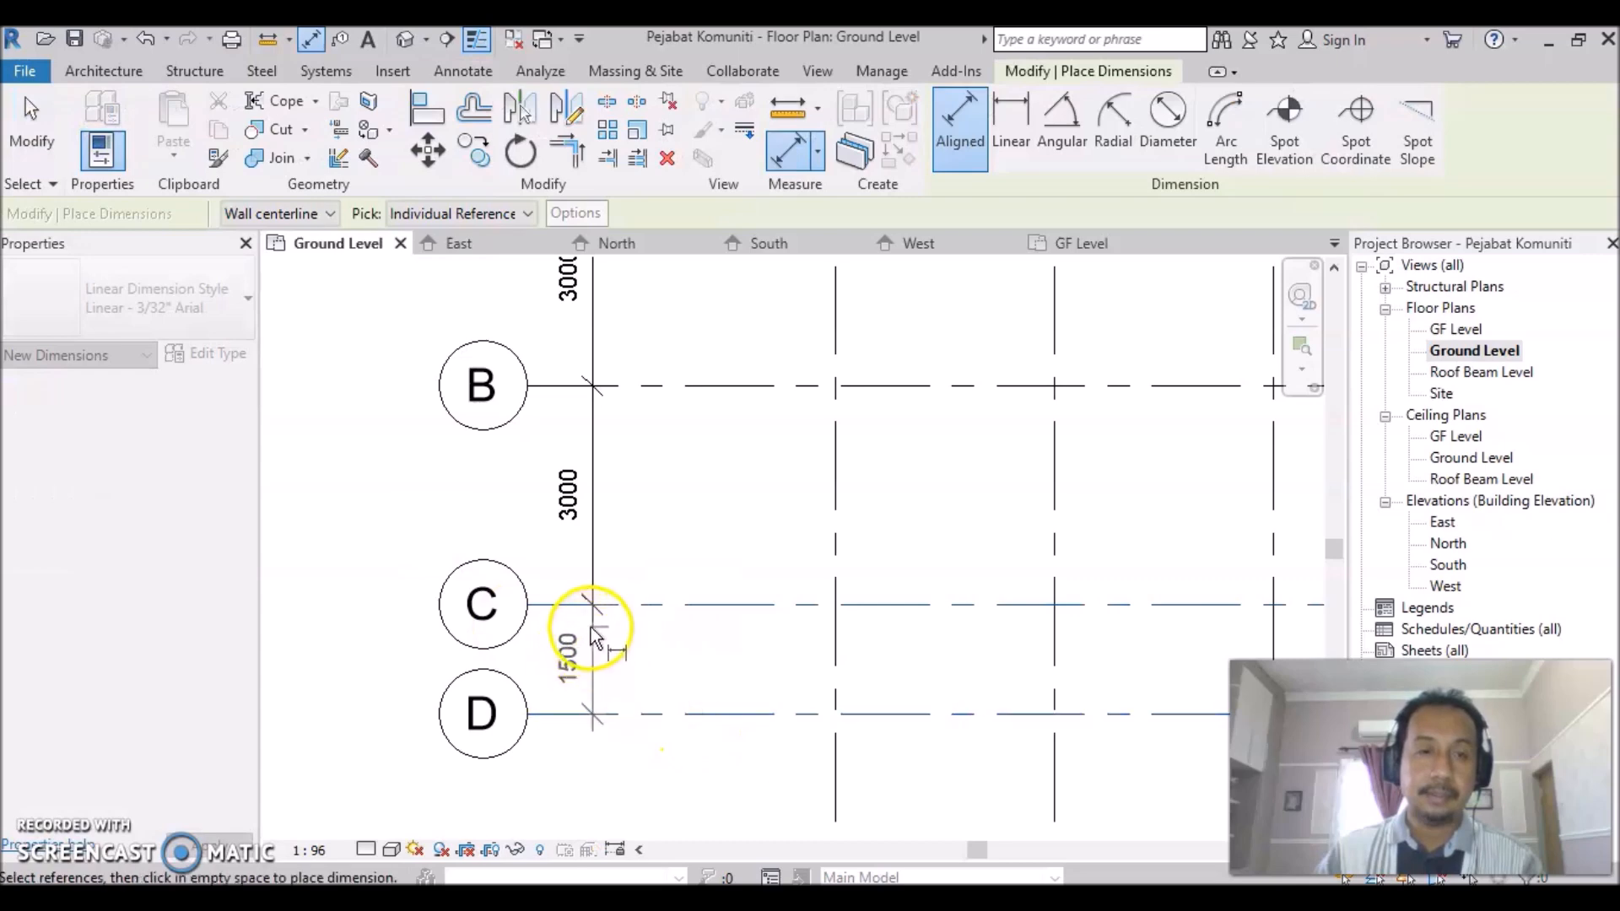
pyautogui.click(593, 629)
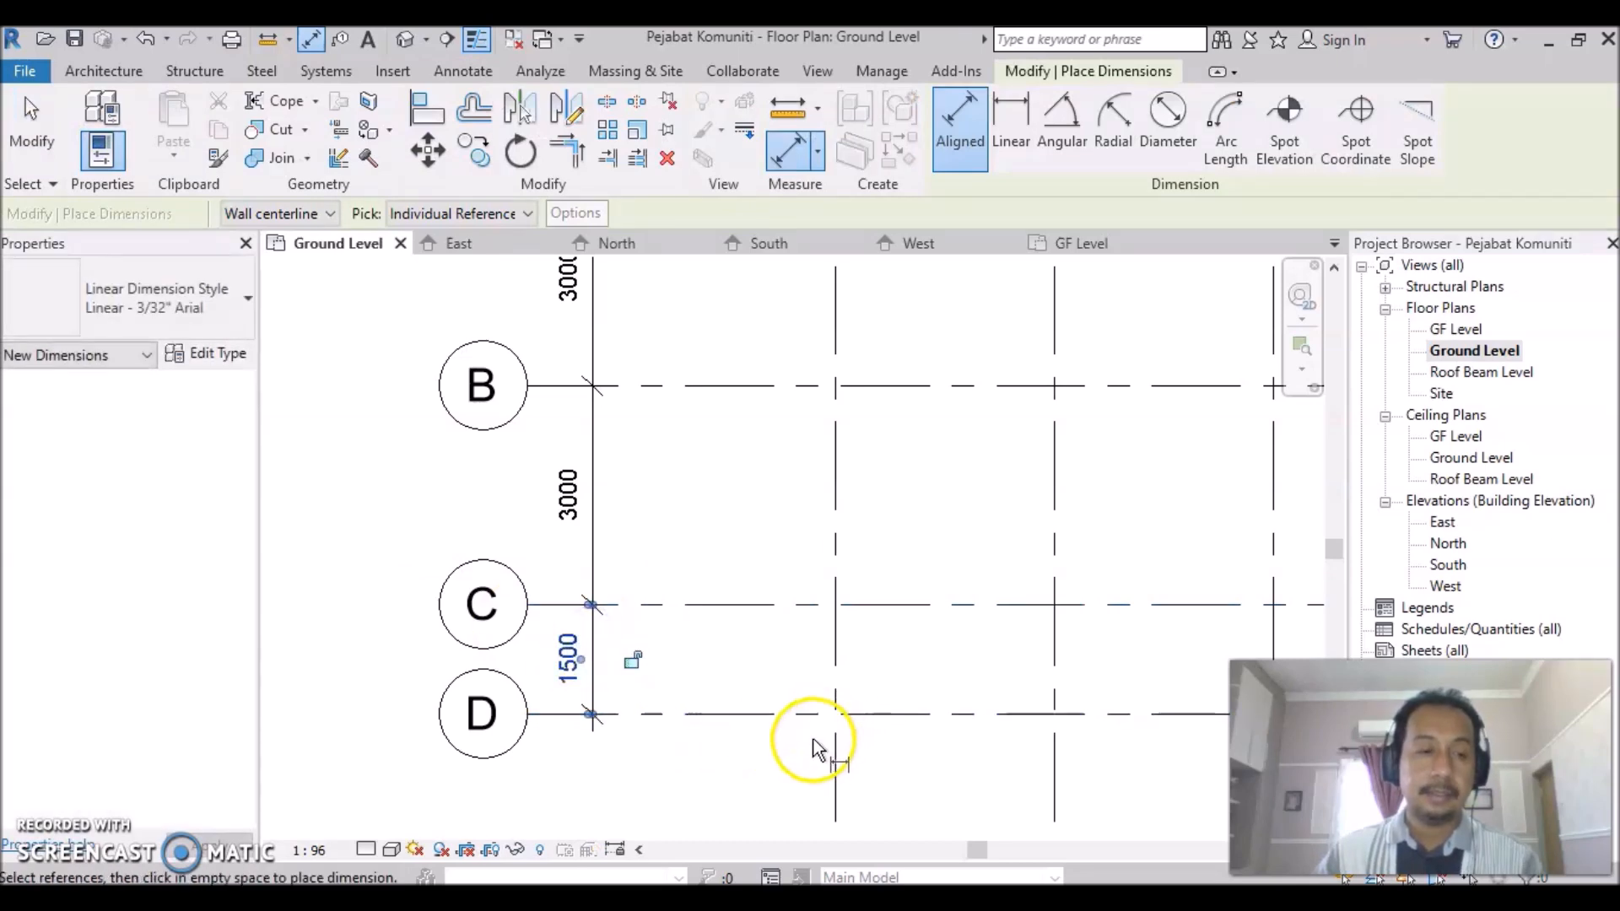
pyautogui.scroll(-2, 737, 756)
pyautogui.scroll(-3, 897, 579)
pyautogui.moveTo(897, 600); pyautogui.dragTo(779, 702, button='middle')
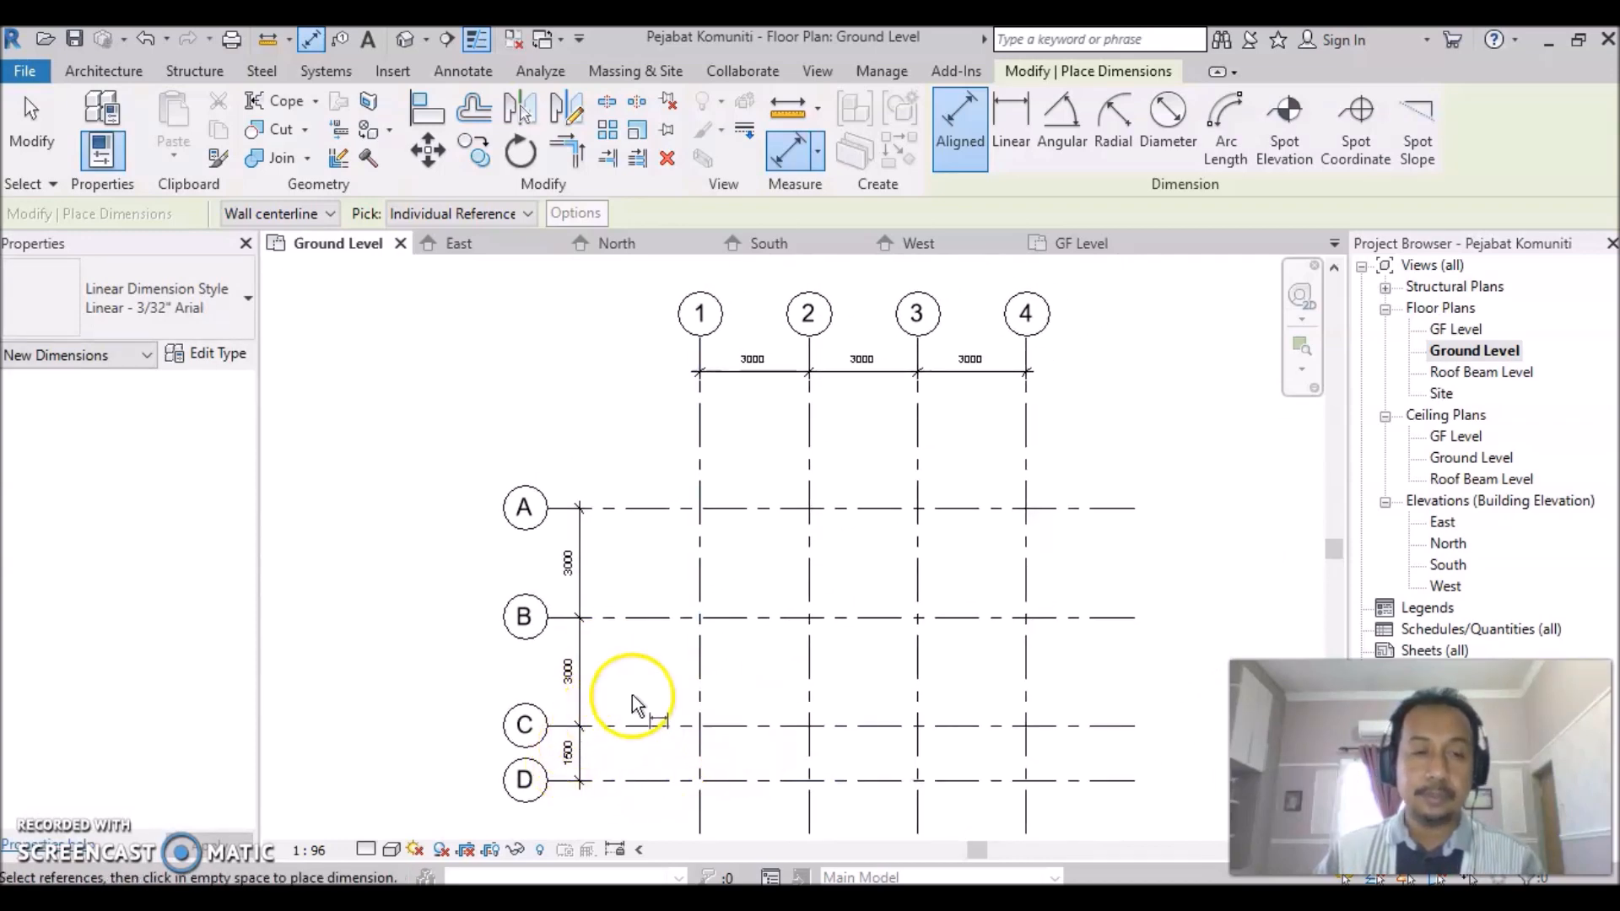
pyautogui.press('Escape')
pyautogui.press('Escape')
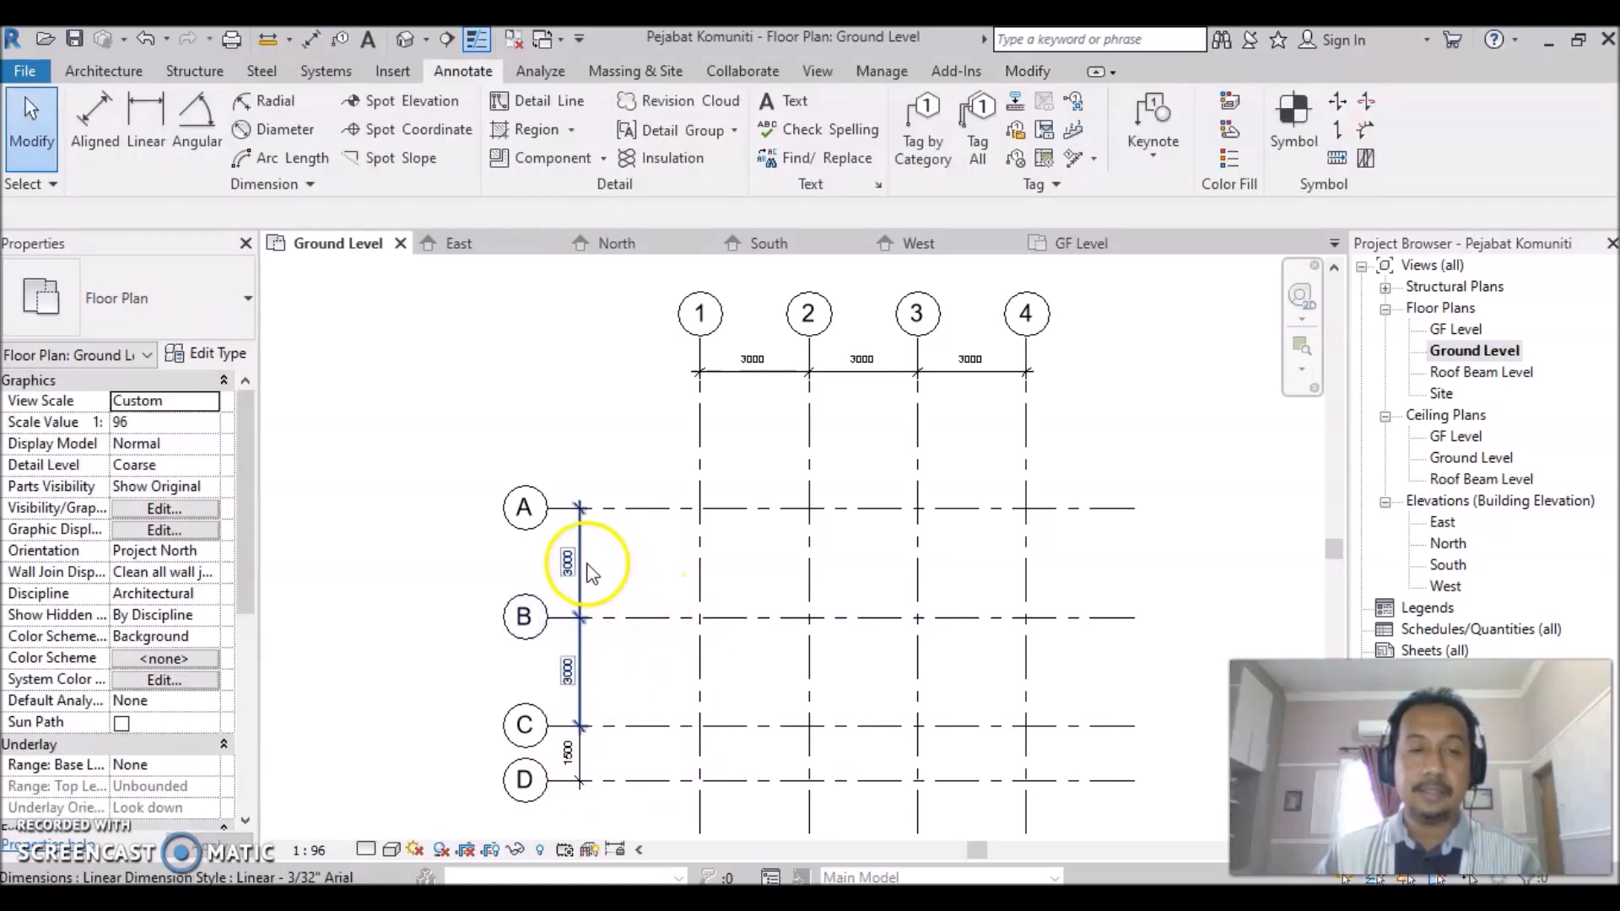
# Select all grid dimensions along grids A–D and 1–4 in the Ground Level plan and copy them to the clipboard.
pyautogui.click(582, 768)
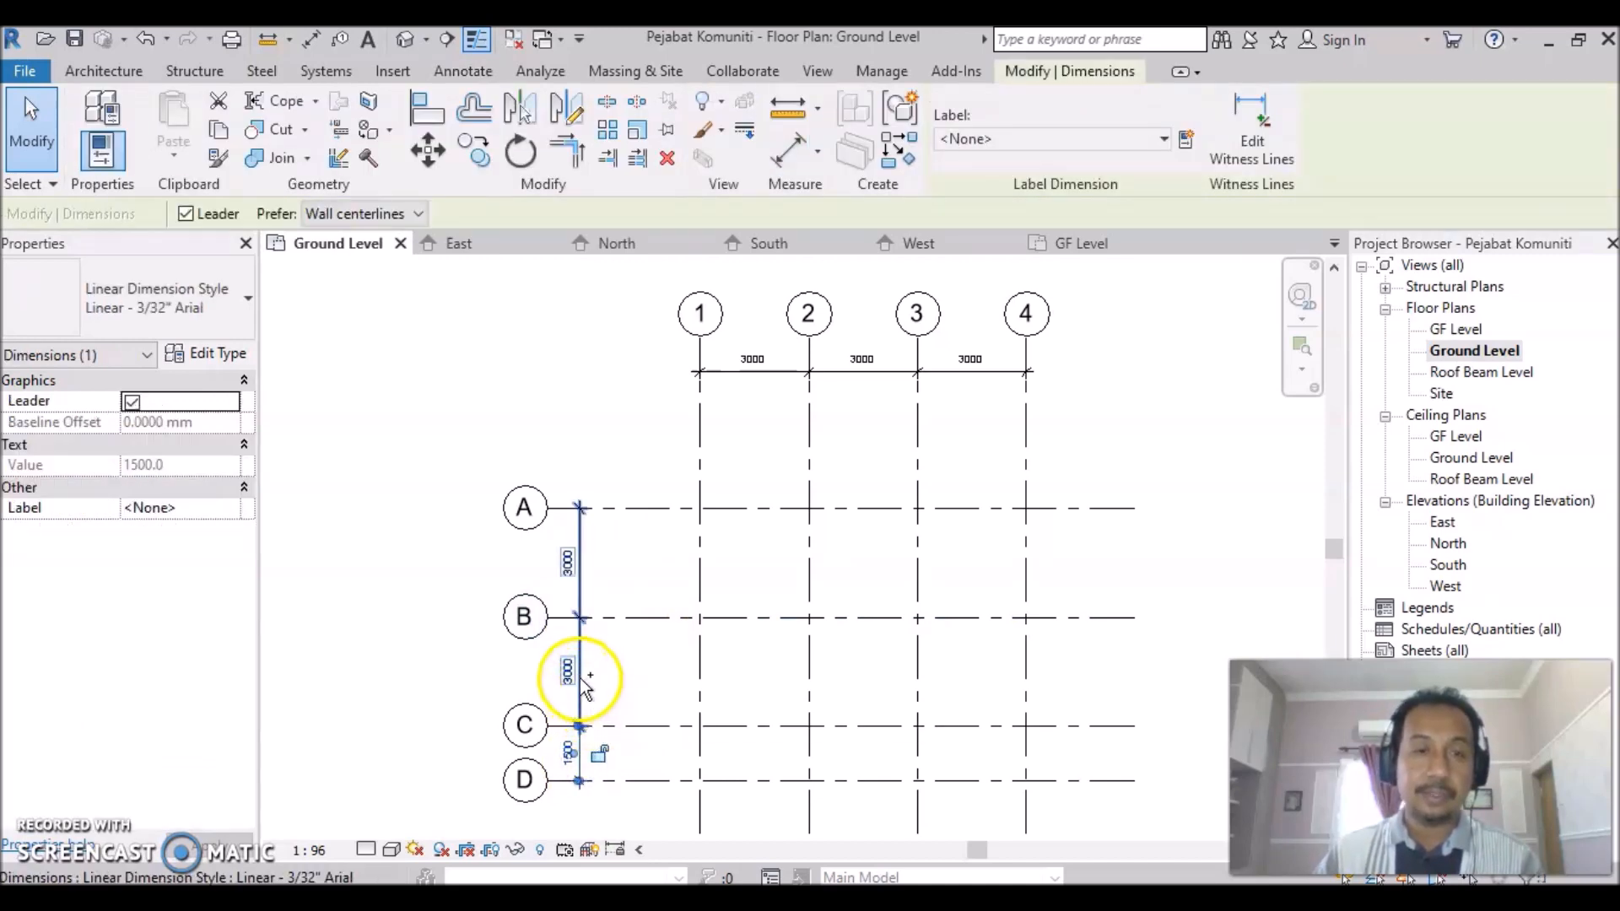
pyautogui.keyDown('ctrl'); pyautogui.click(586, 688); pyautogui.keyUp('ctrl')
pyautogui.keyDown('ctrl'); pyautogui.click(755, 376); pyautogui.keyUp('ctrl')
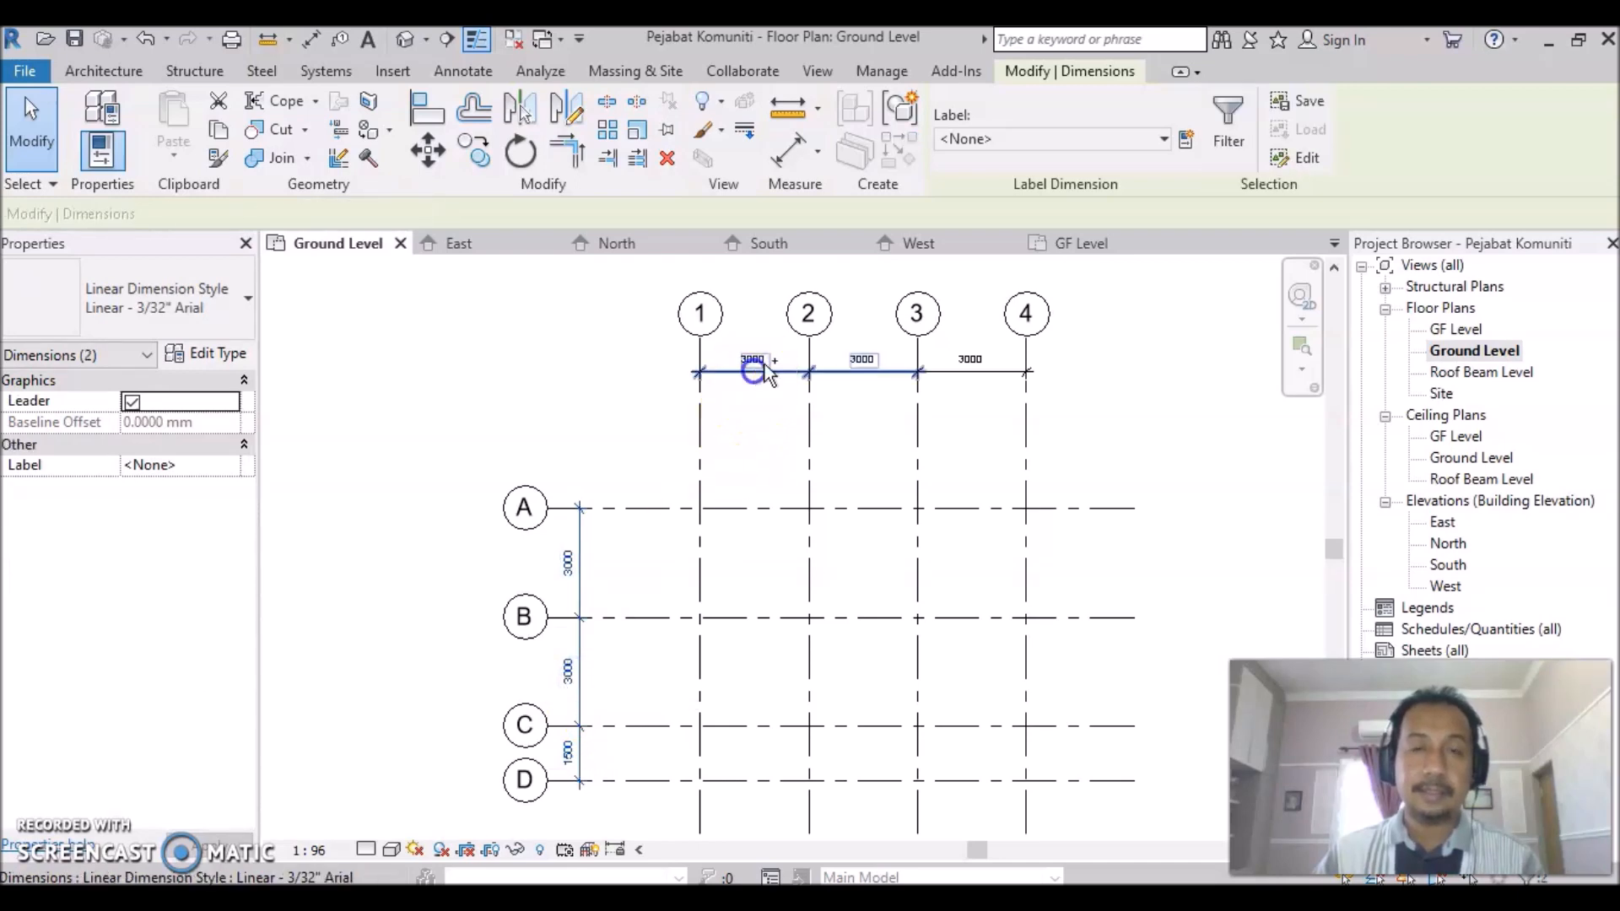
pyautogui.keyDown('ctrl'); pyautogui.click(971, 376); pyautogui.keyUp('ctrl')
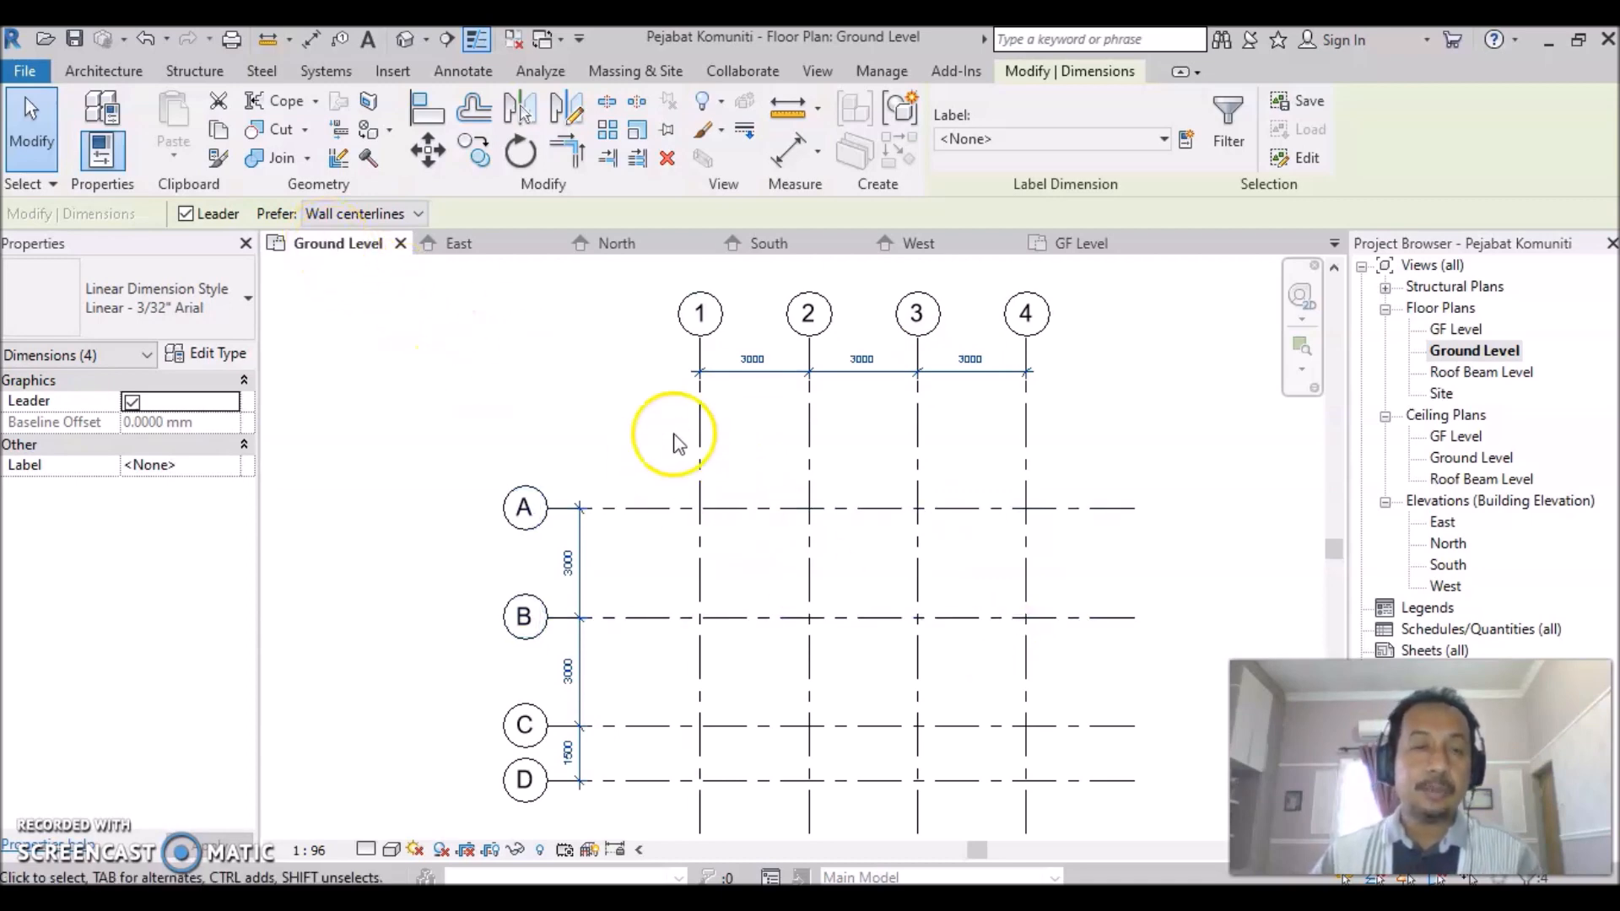
pyautogui.click(222, 138)
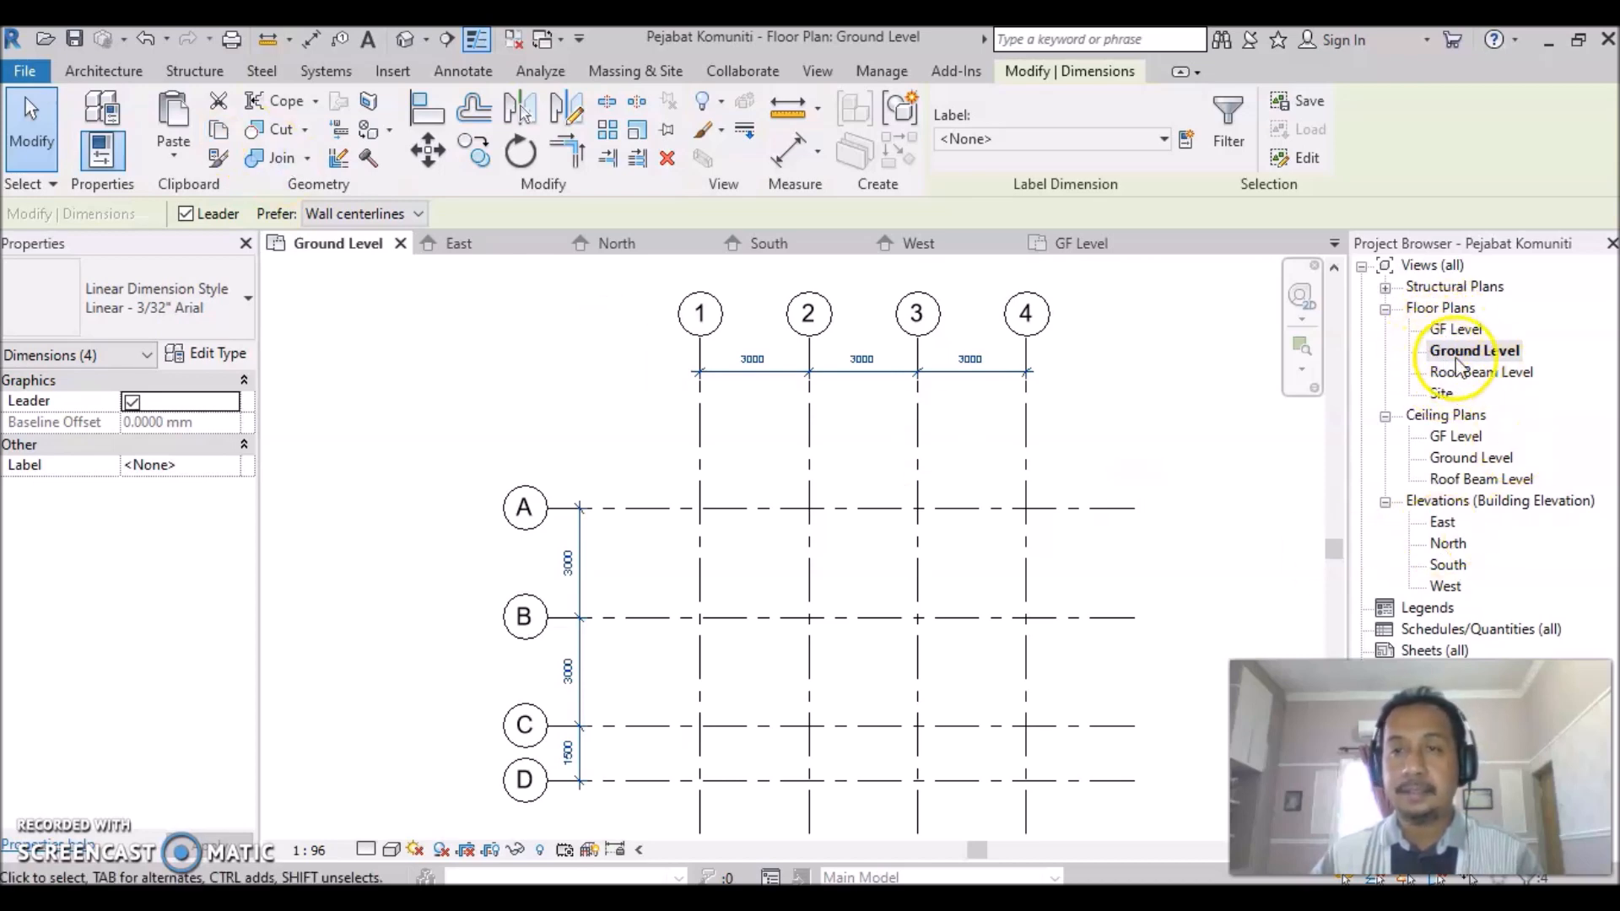
# Paste the copied dimensions aligned to selected views, choosing the GF Level, Ground Level and Roof Beam Level floor plans.
pyautogui.click(176, 157)
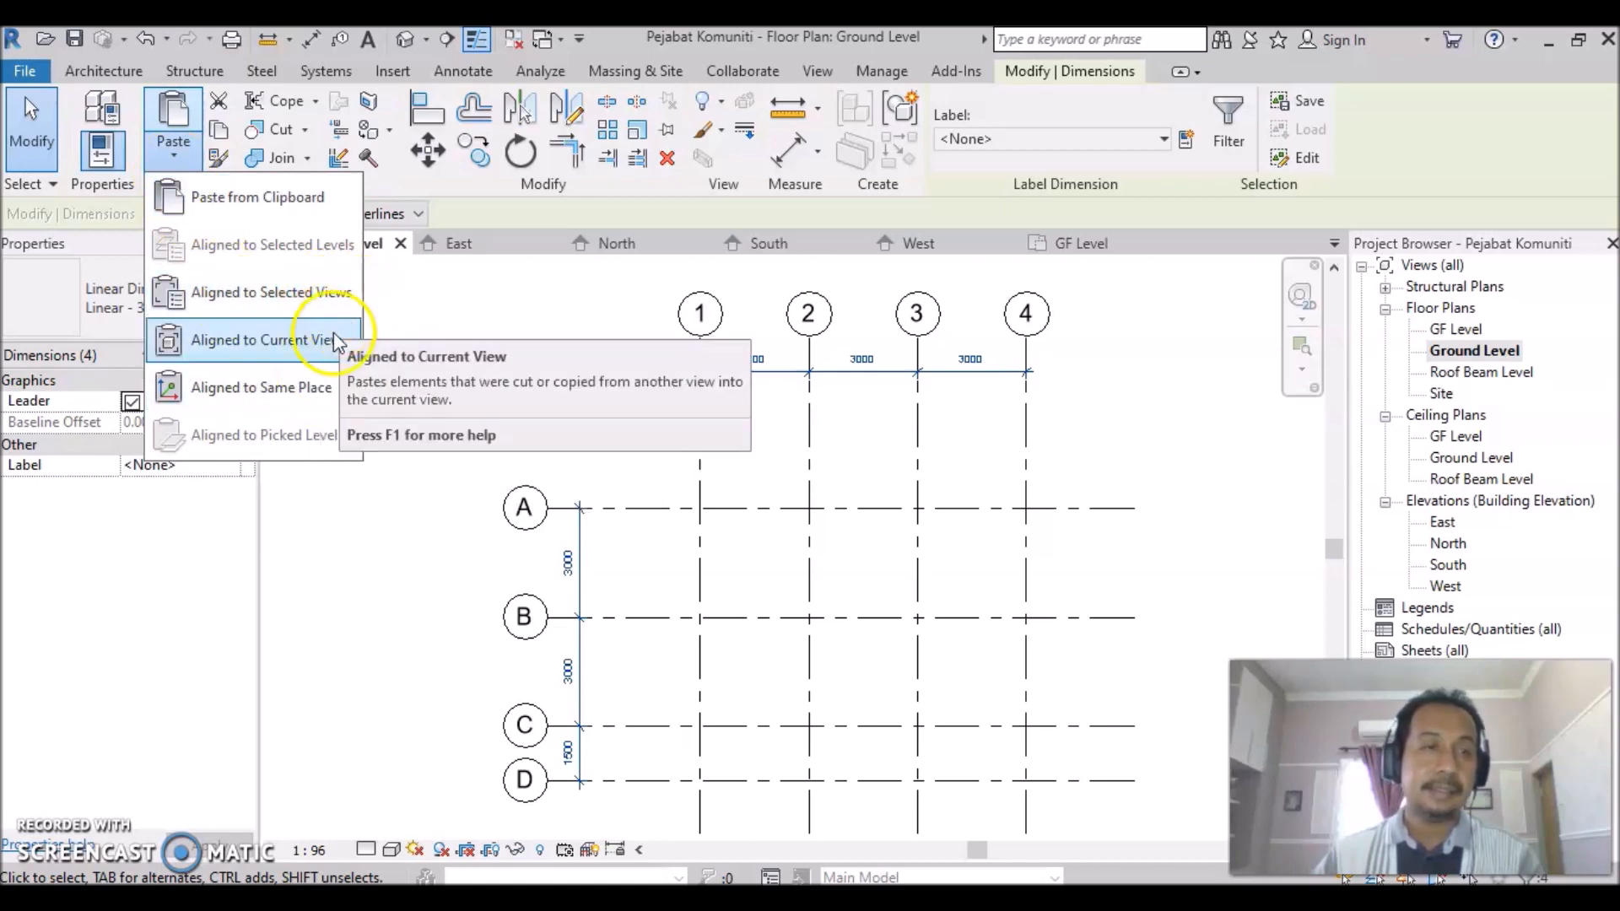
pyautogui.click(305, 295)
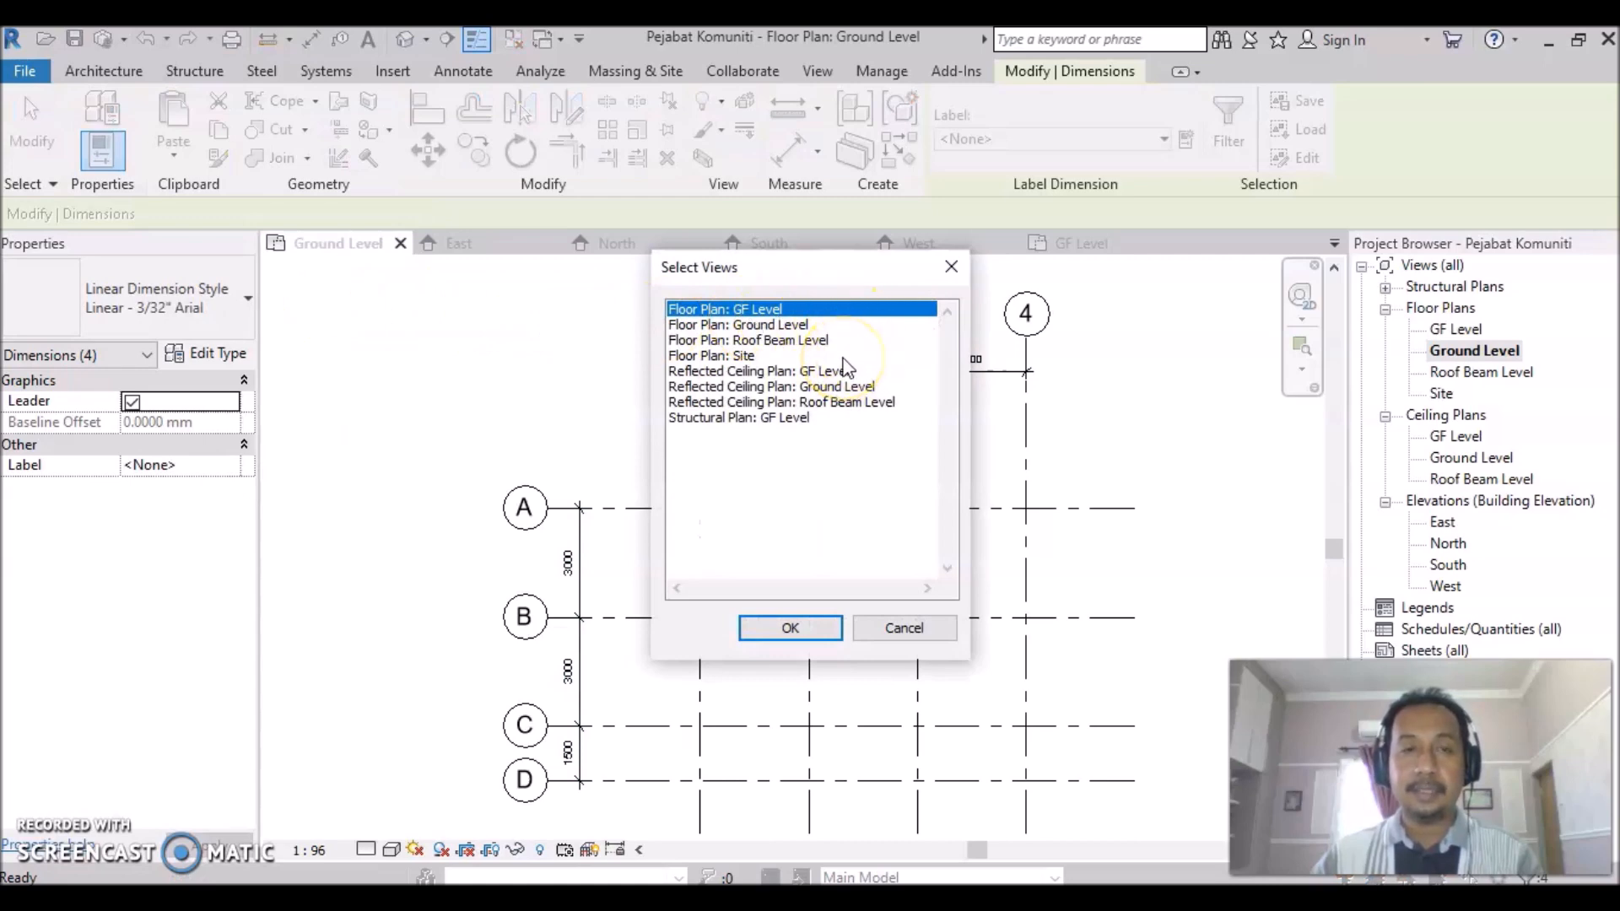
pyautogui.keyDown('ctrl'); pyautogui.click(759, 326); pyautogui.keyUp('ctrl')
pyautogui.keyDown('ctrl'); pyautogui.click(770, 341); pyautogui.keyUp('ctrl')
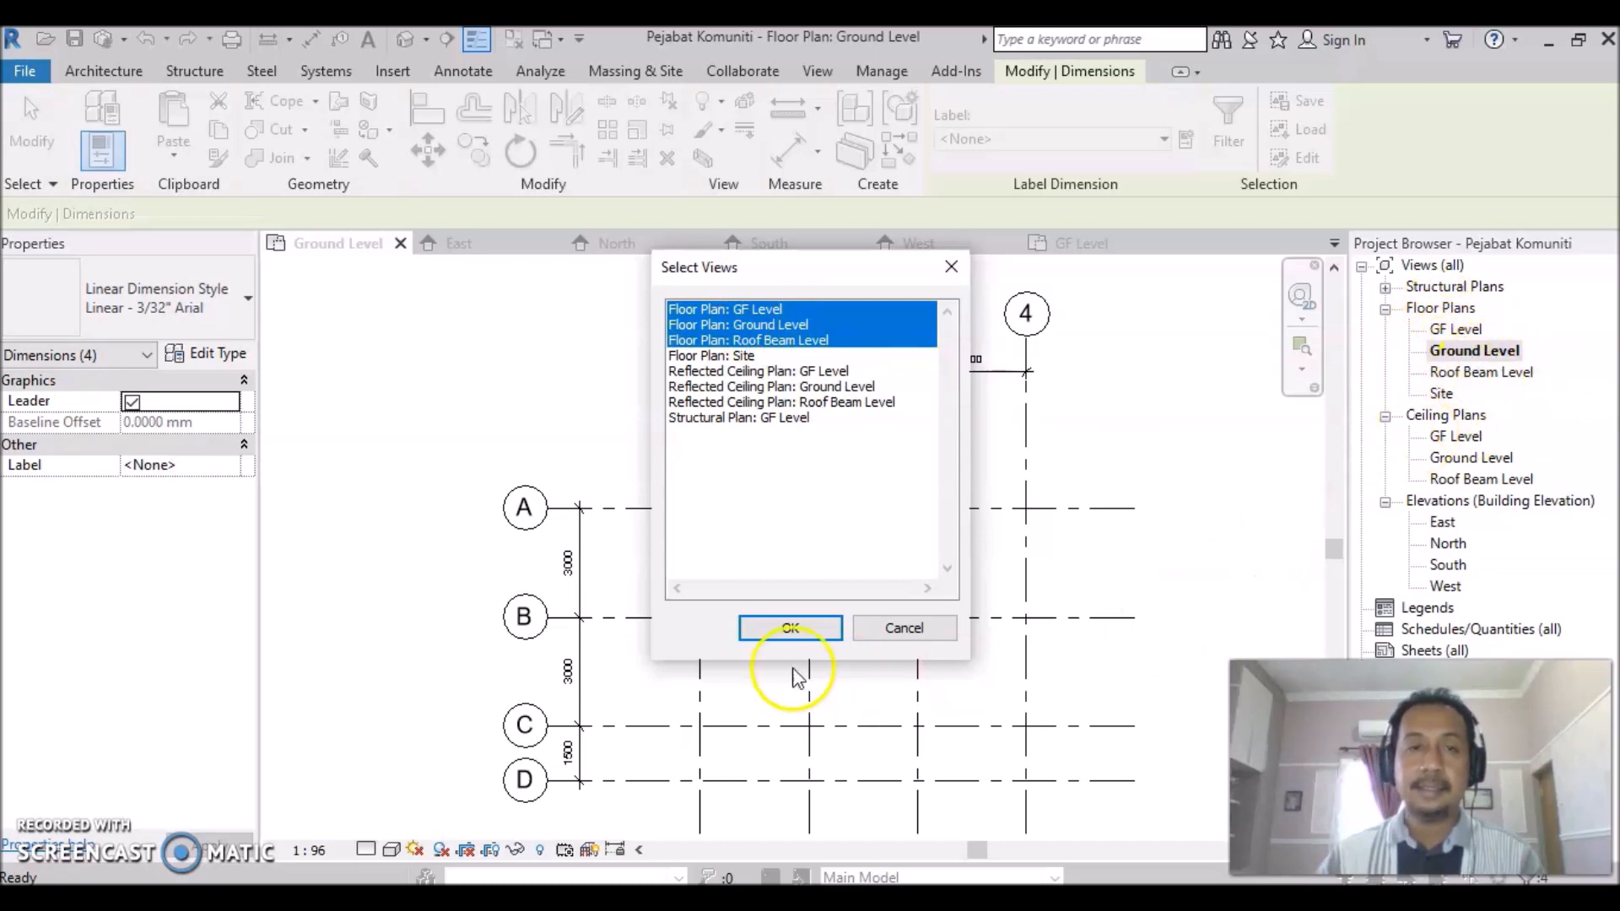
pyautogui.click(777, 629)
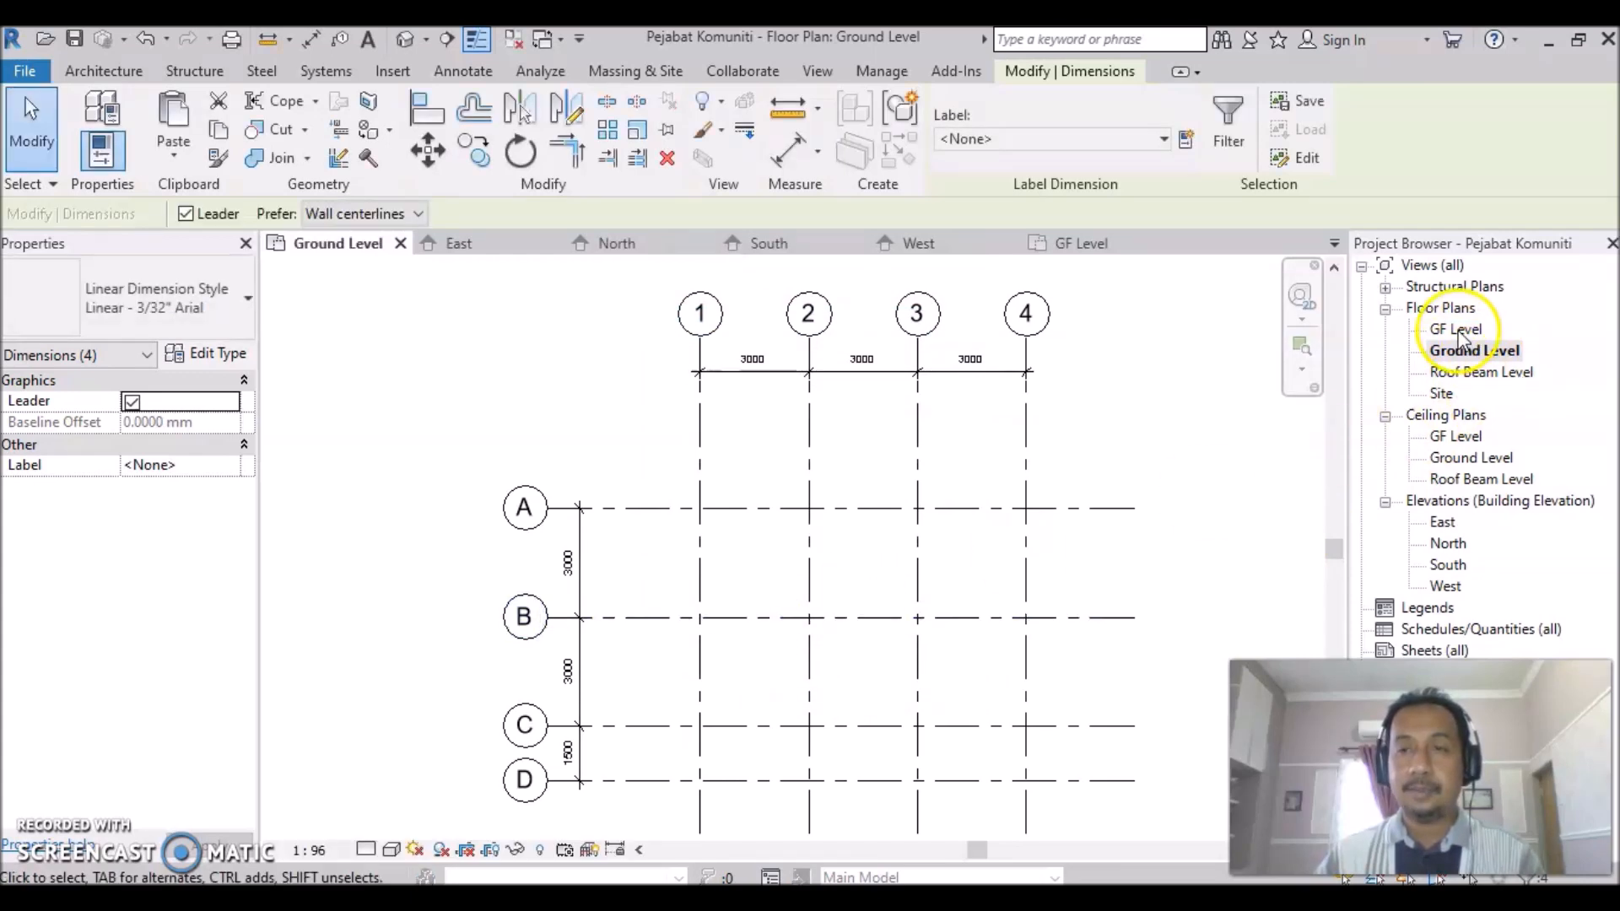
# Check the grids and dimensions in the GF Level and Roof Beam Level floor plans.
pyautogui.doubleClick(1461, 334)
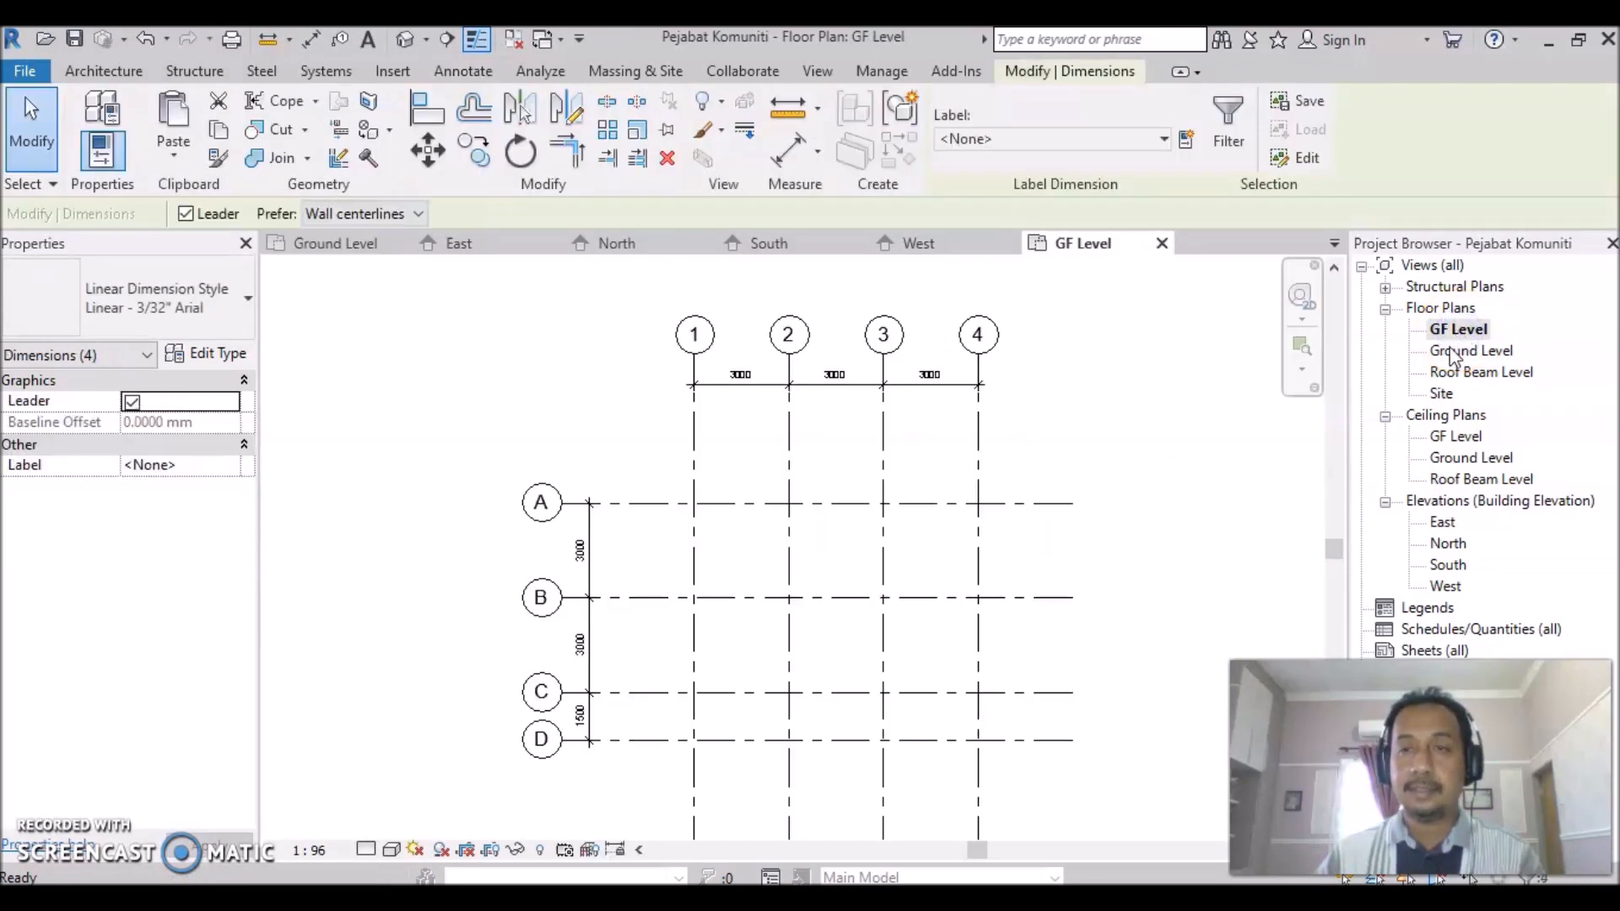
pyautogui.doubleClick(1460, 373)
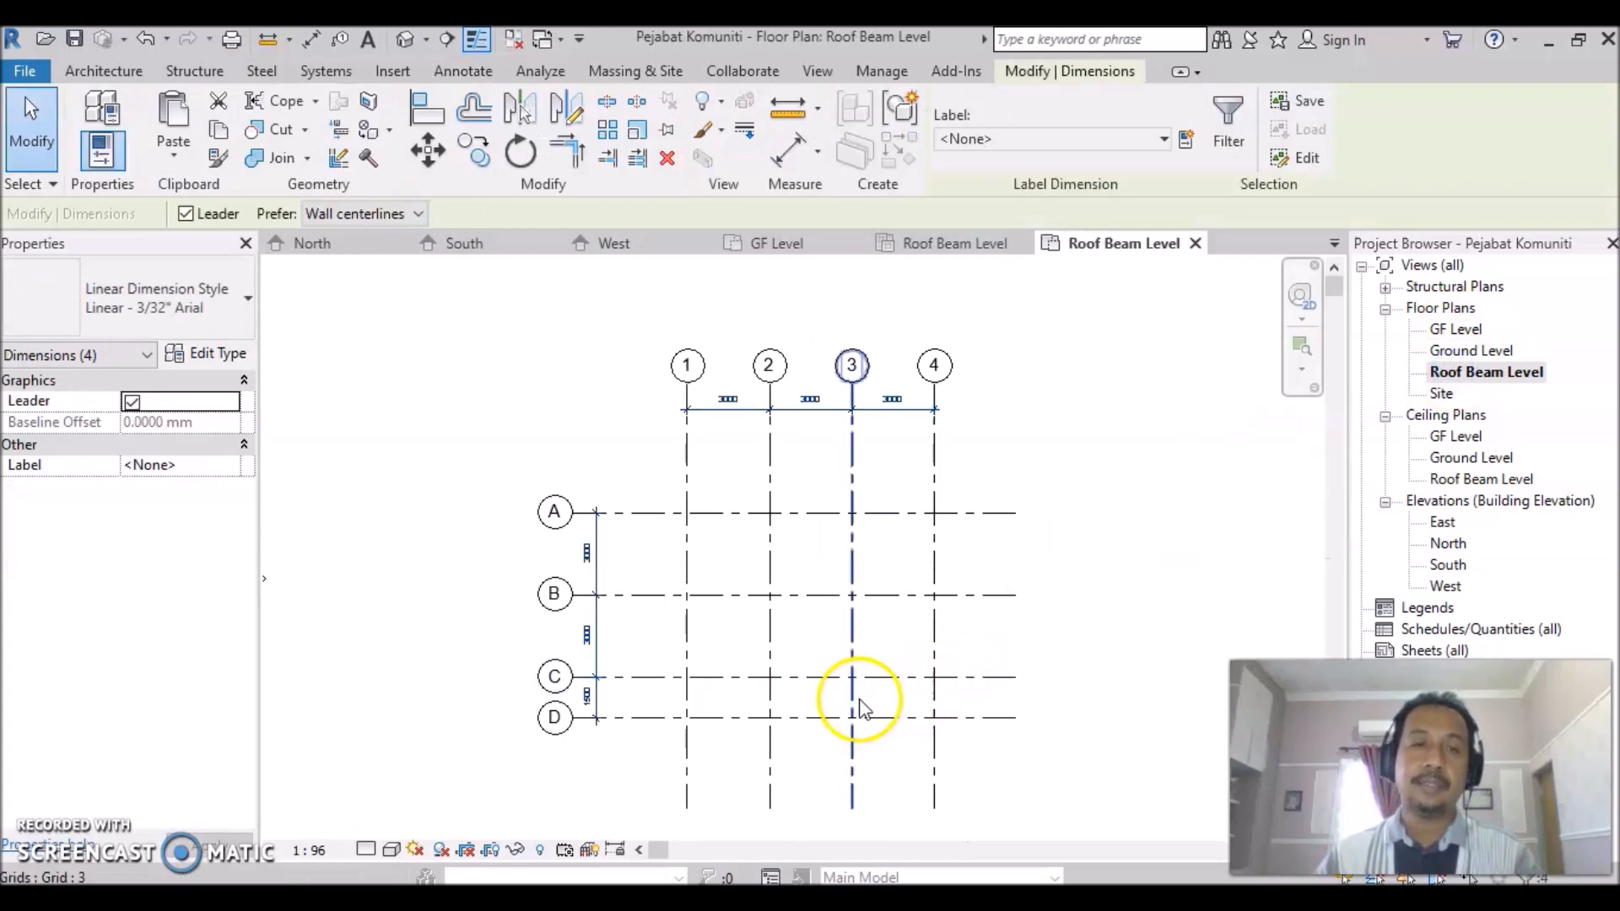
pyautogui.click(1030, 806)
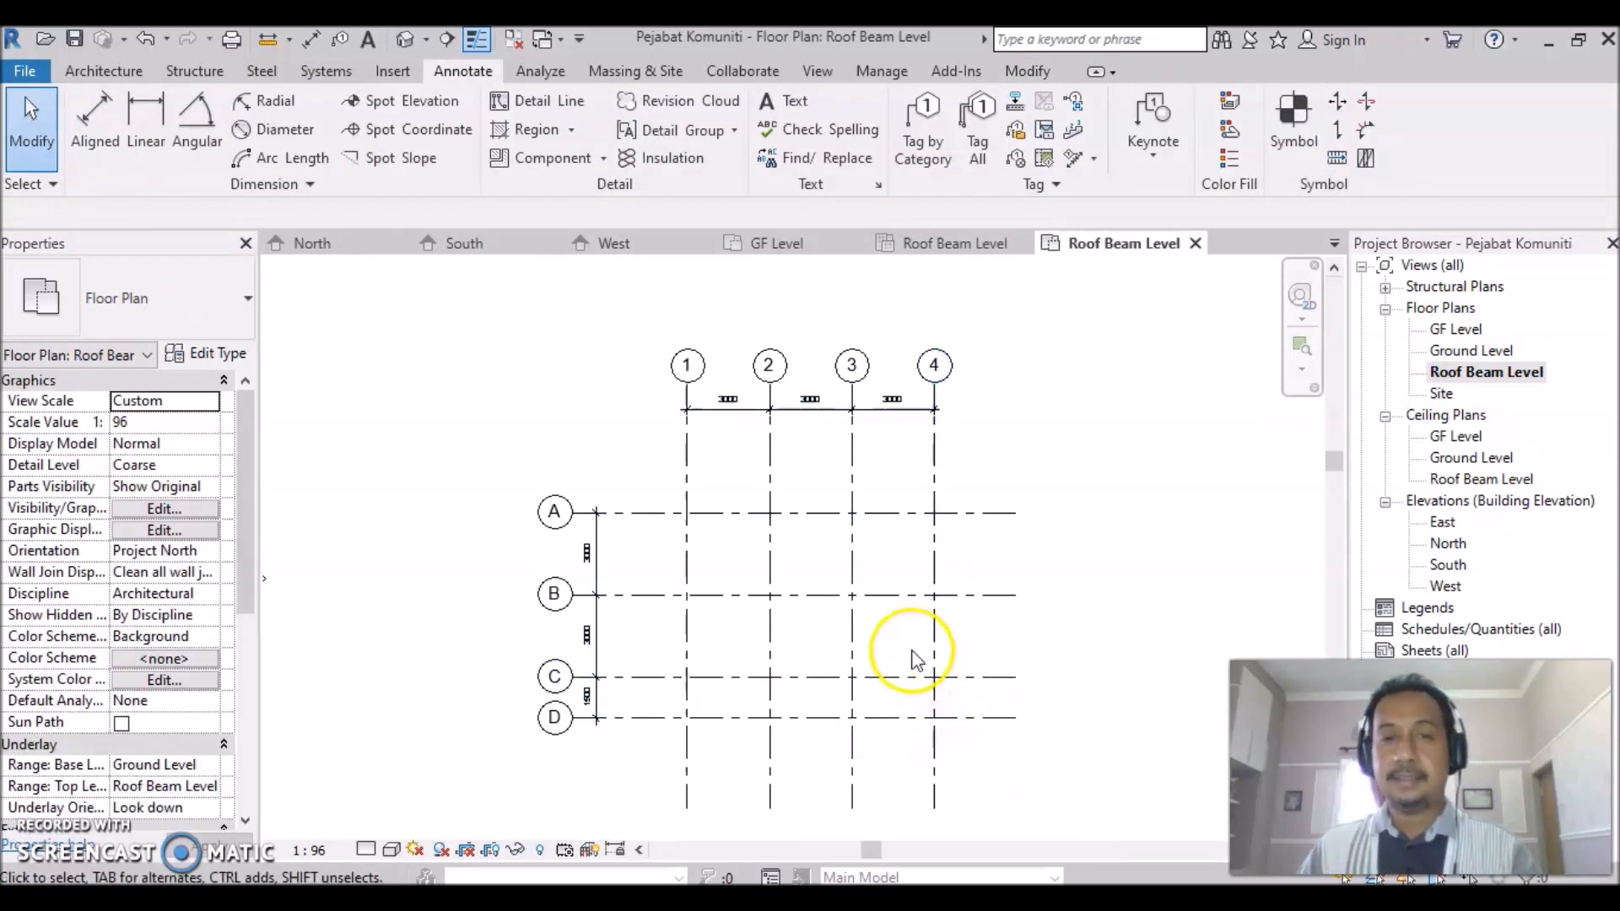
pyautogui.scroll(1, 914, 651)
pyautogui.scroll(-1, 923, 656)
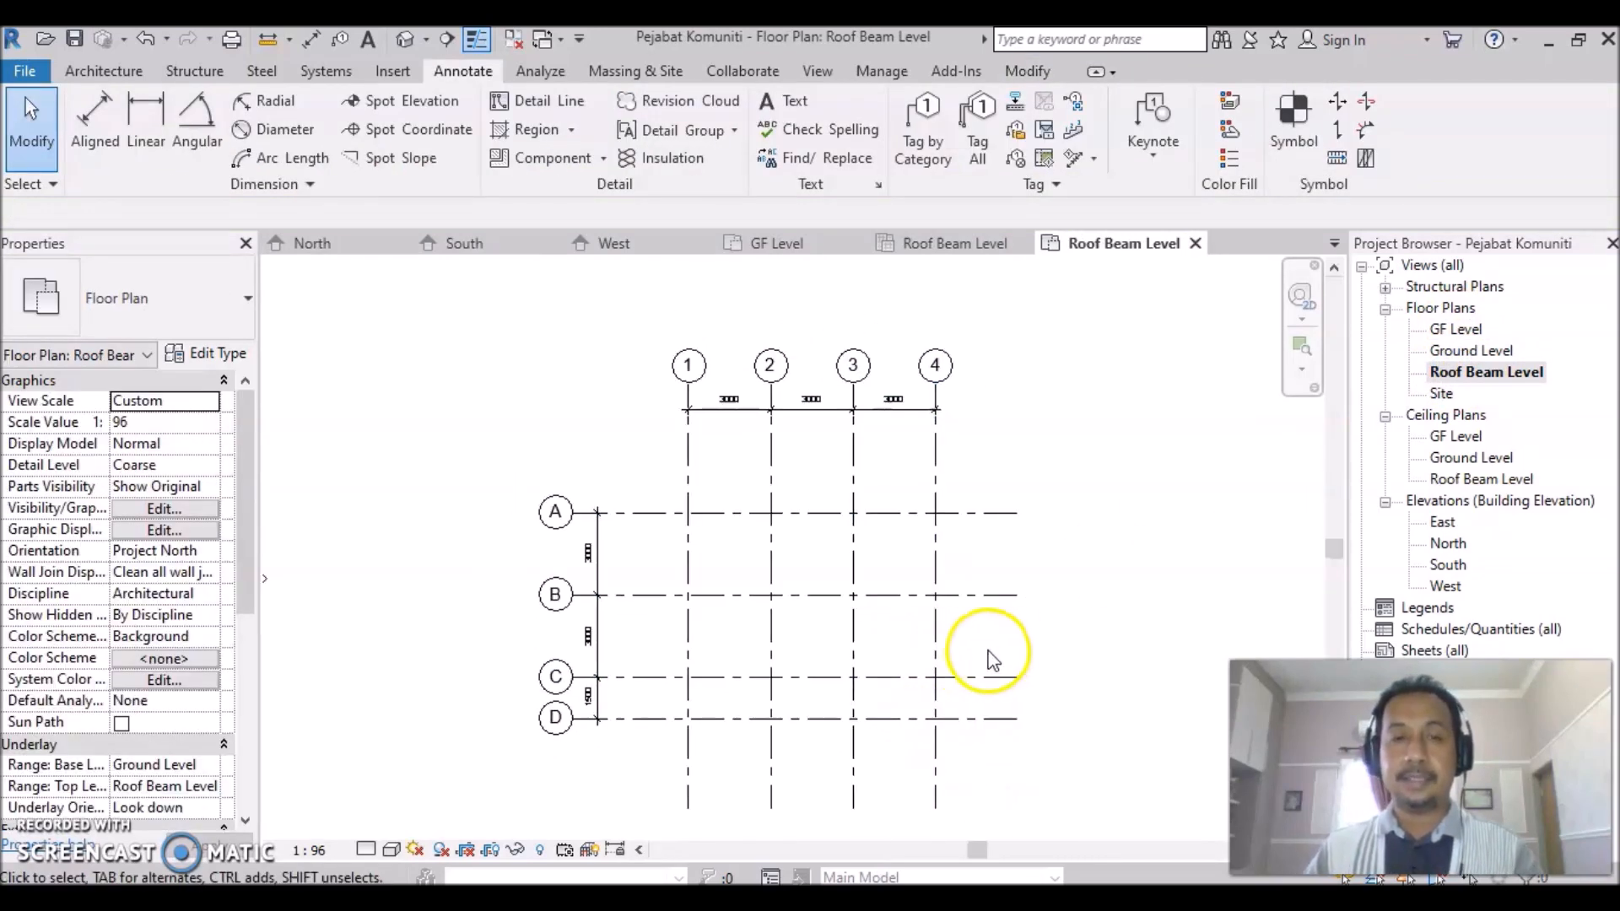
pyautogui.moveTo(992, 651); pyautogui.dragTo(1027, 654, button='middle')
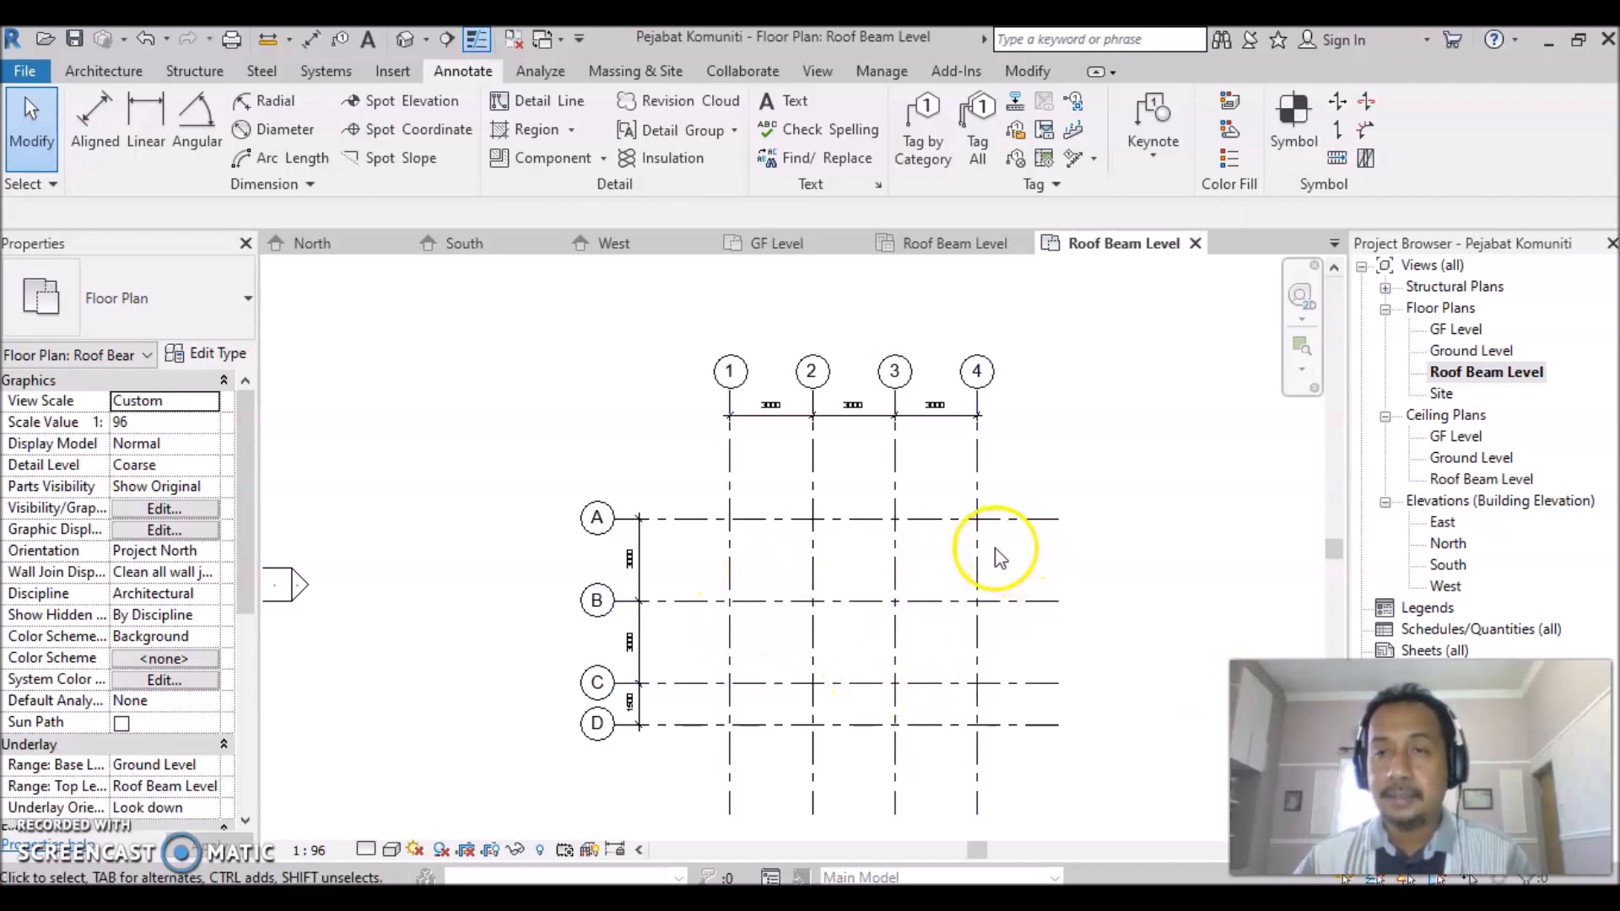
# In the GF Level floor plan, start an architectural wall using the Basic Wall type Generic - 6".
pyautogui.click(1459, 330)
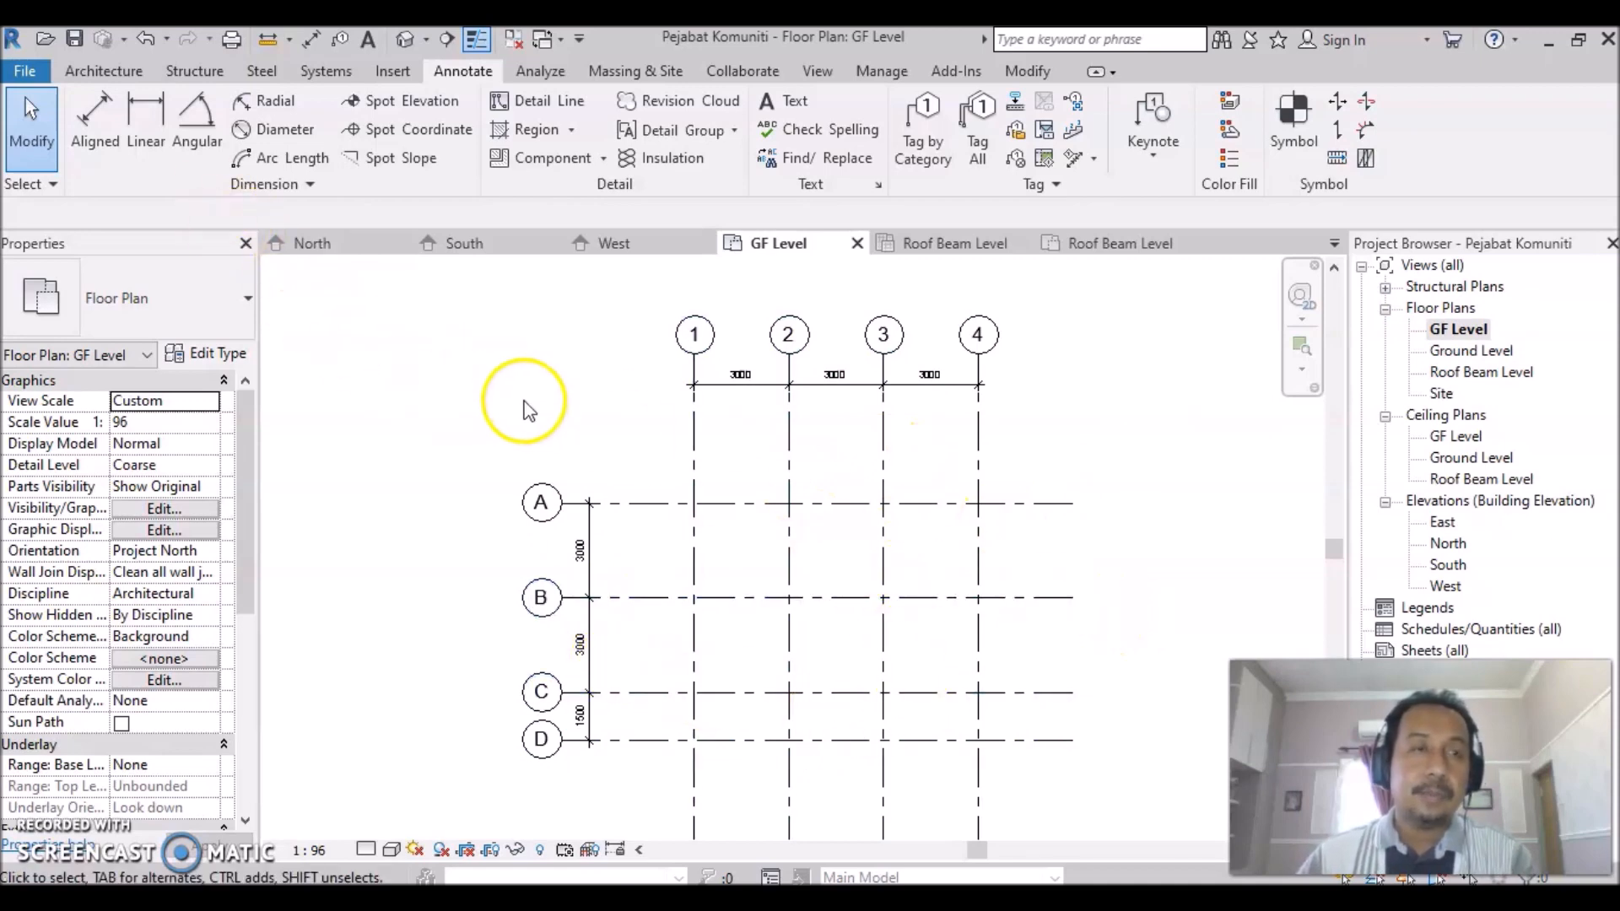
pyautogui.click(93, 75)
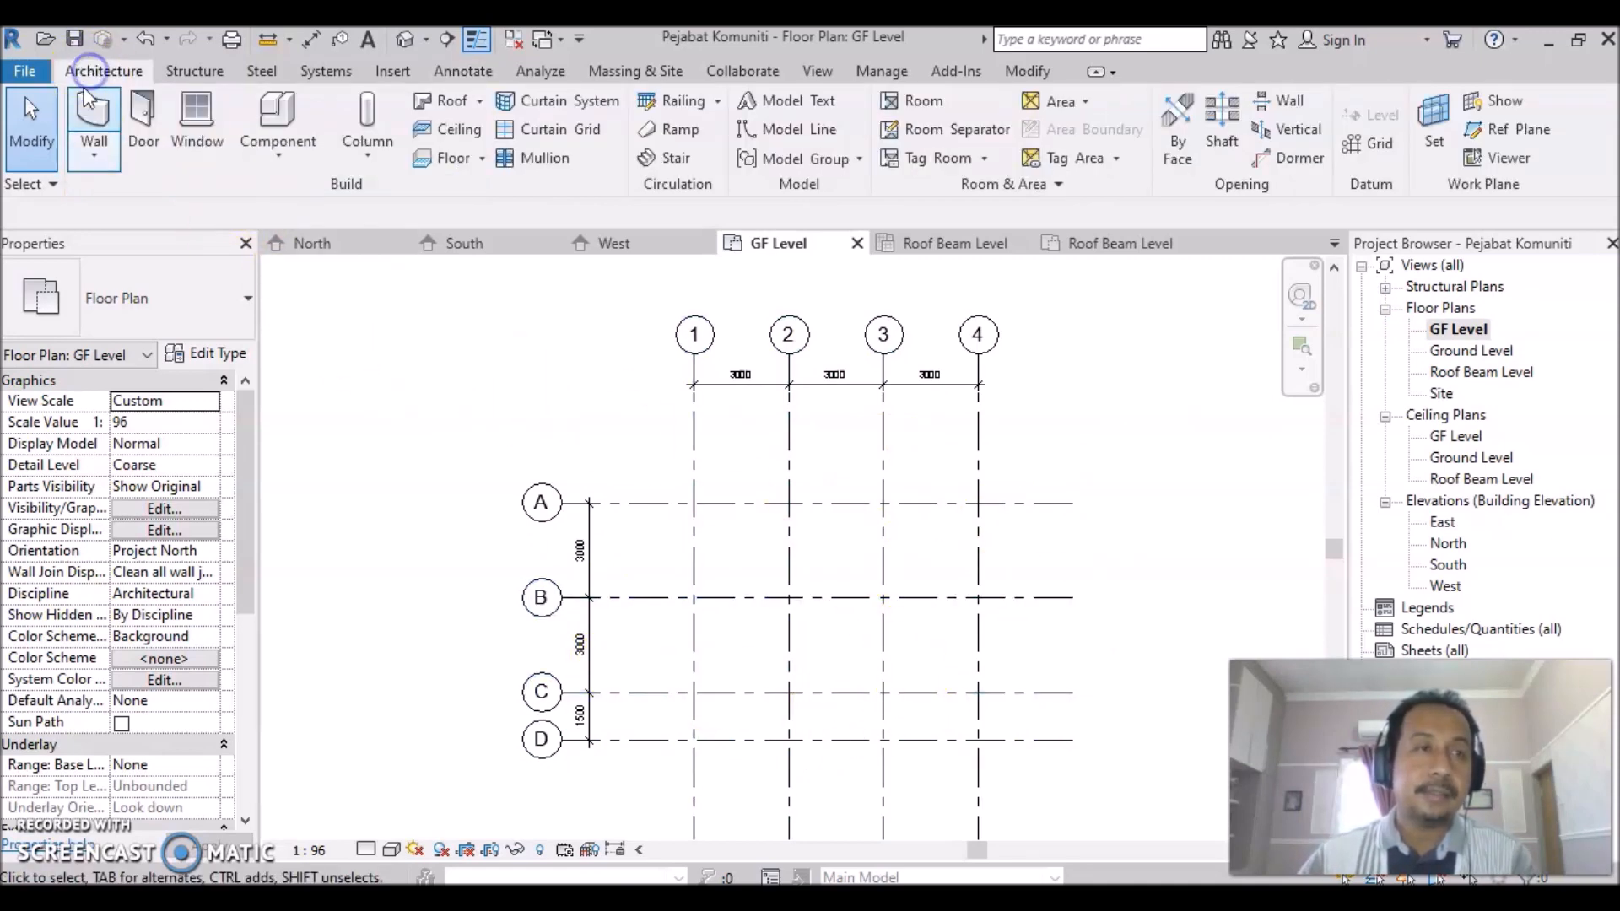
pyautogui.click(96, 152)
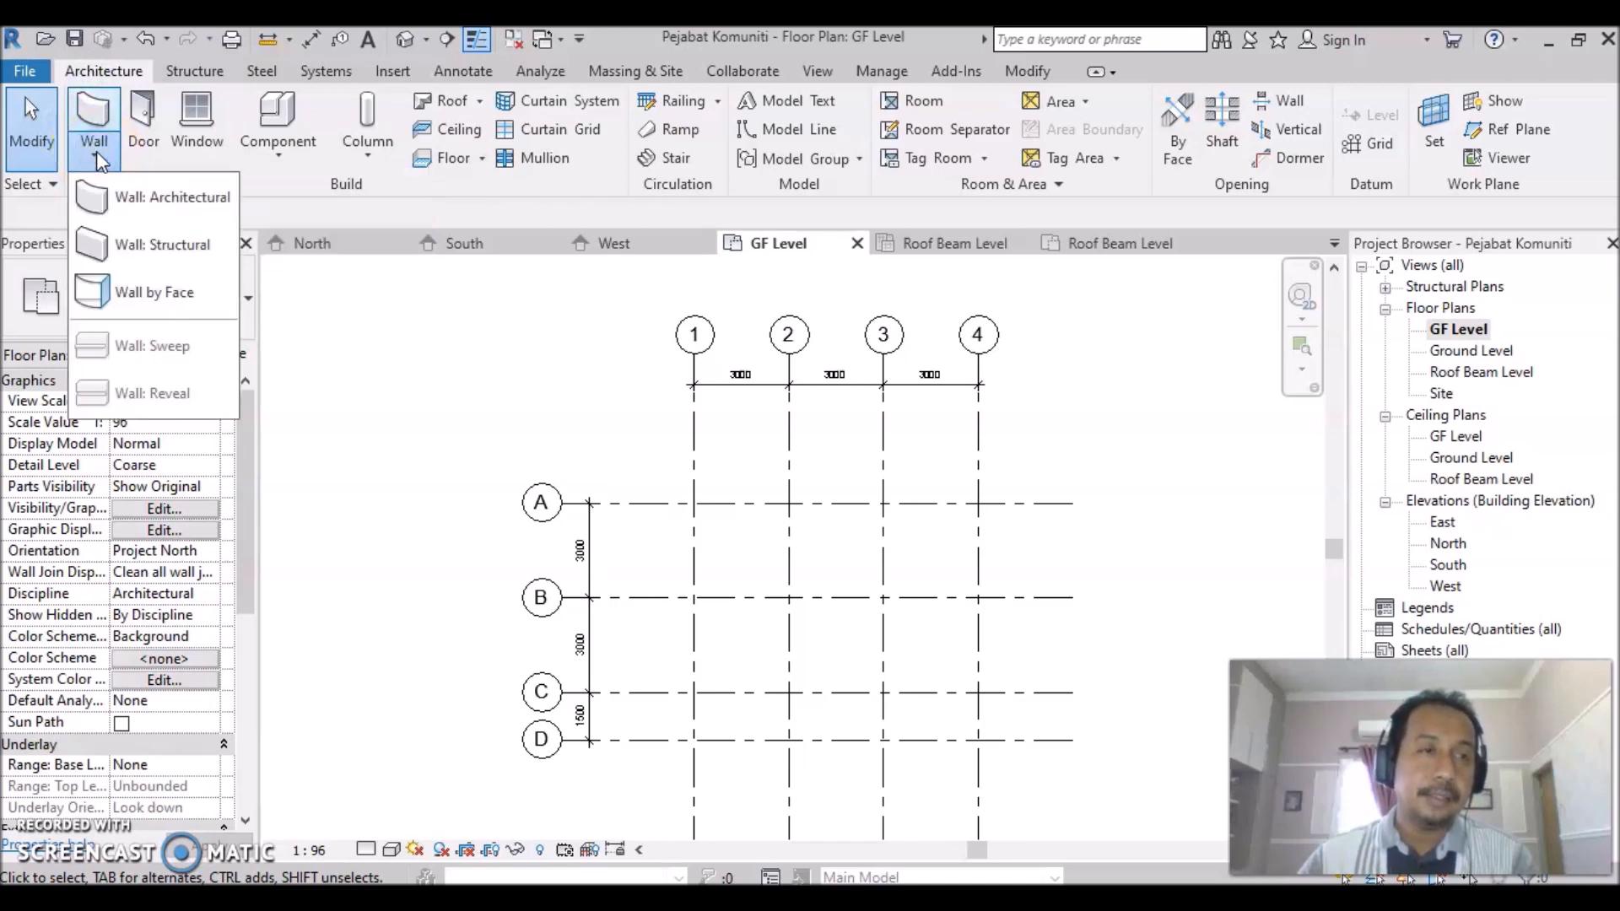
pyautogui.click(142, 200)
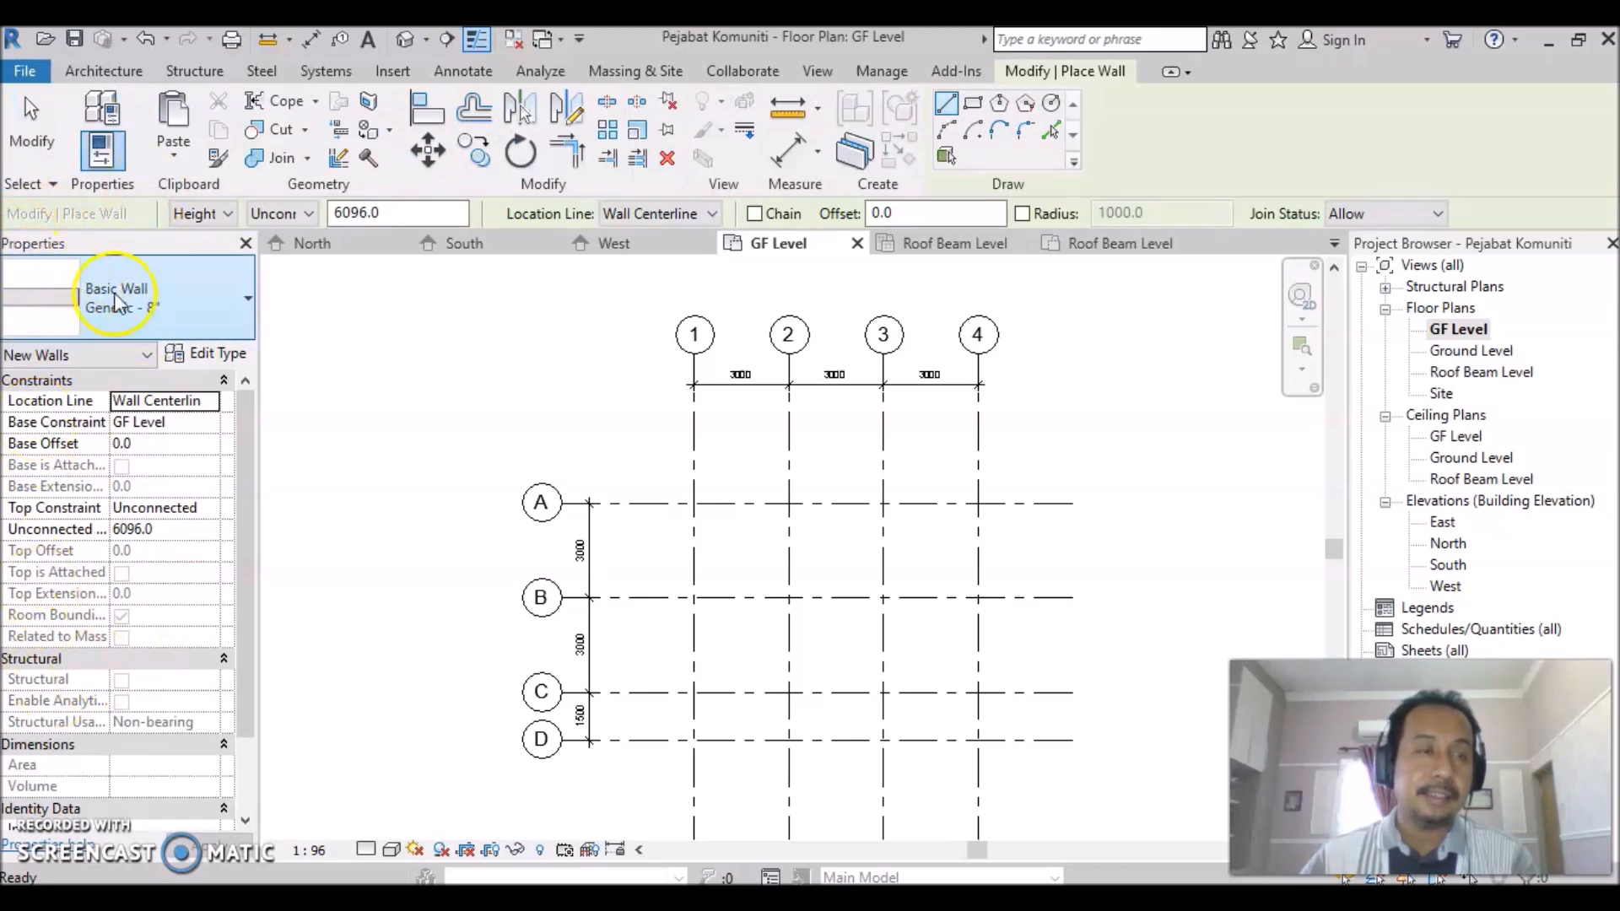
pyautogui.click(248, 303)
pyautogui.moveTo(305, 564); pyautogui.dragTo(323, 614)
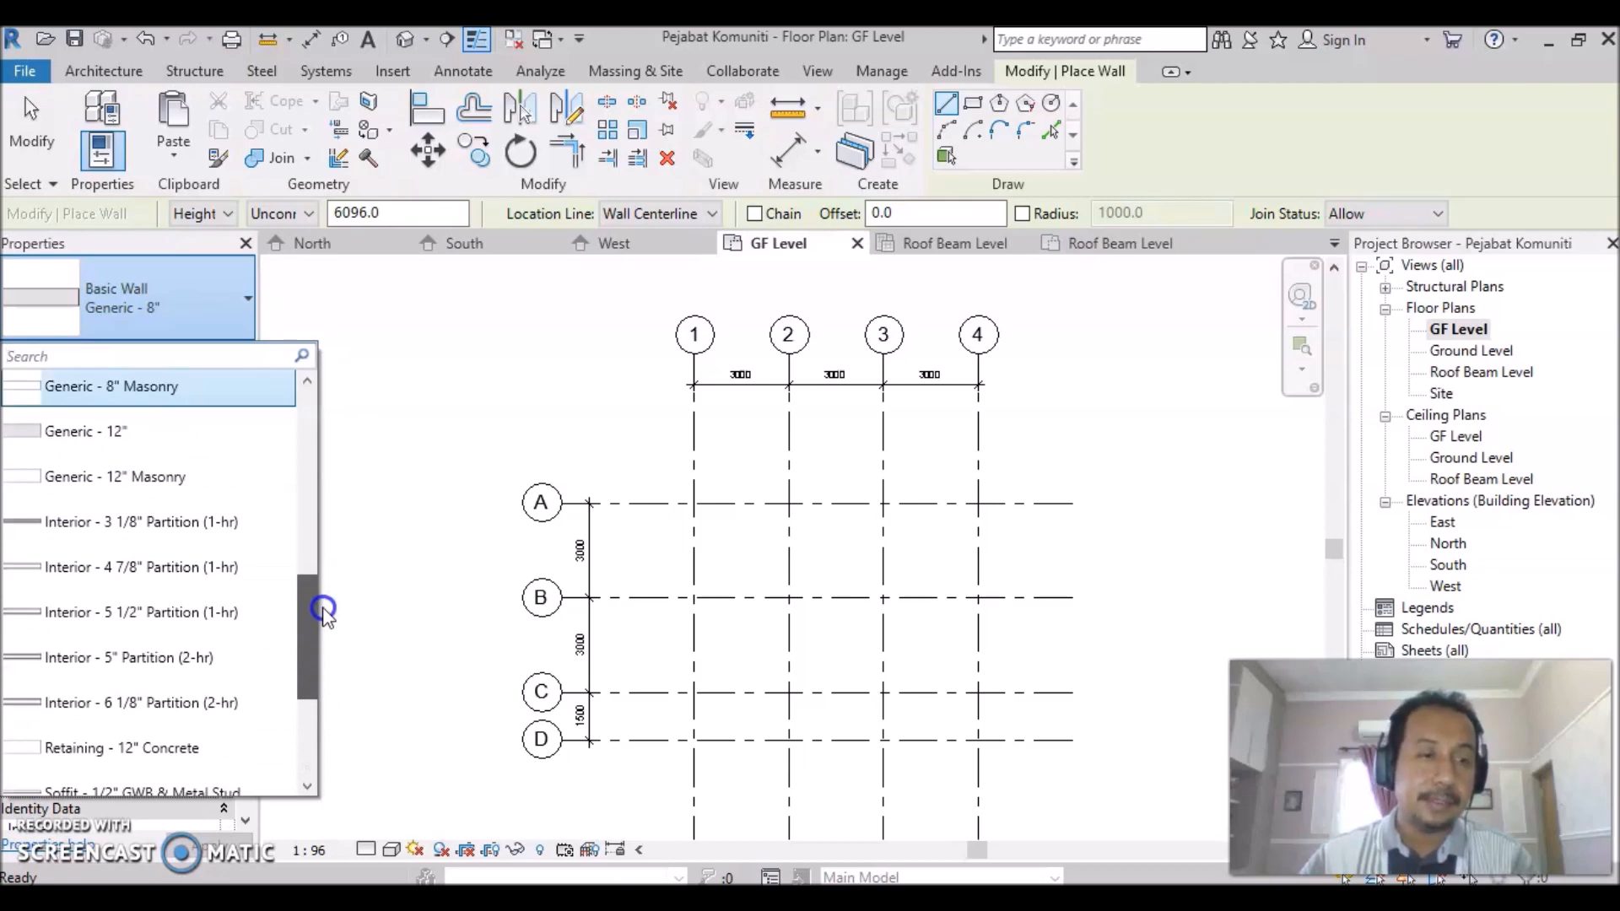
pyautogui.moveTo(324, 615); pyautogui.dragTo(346, 502)
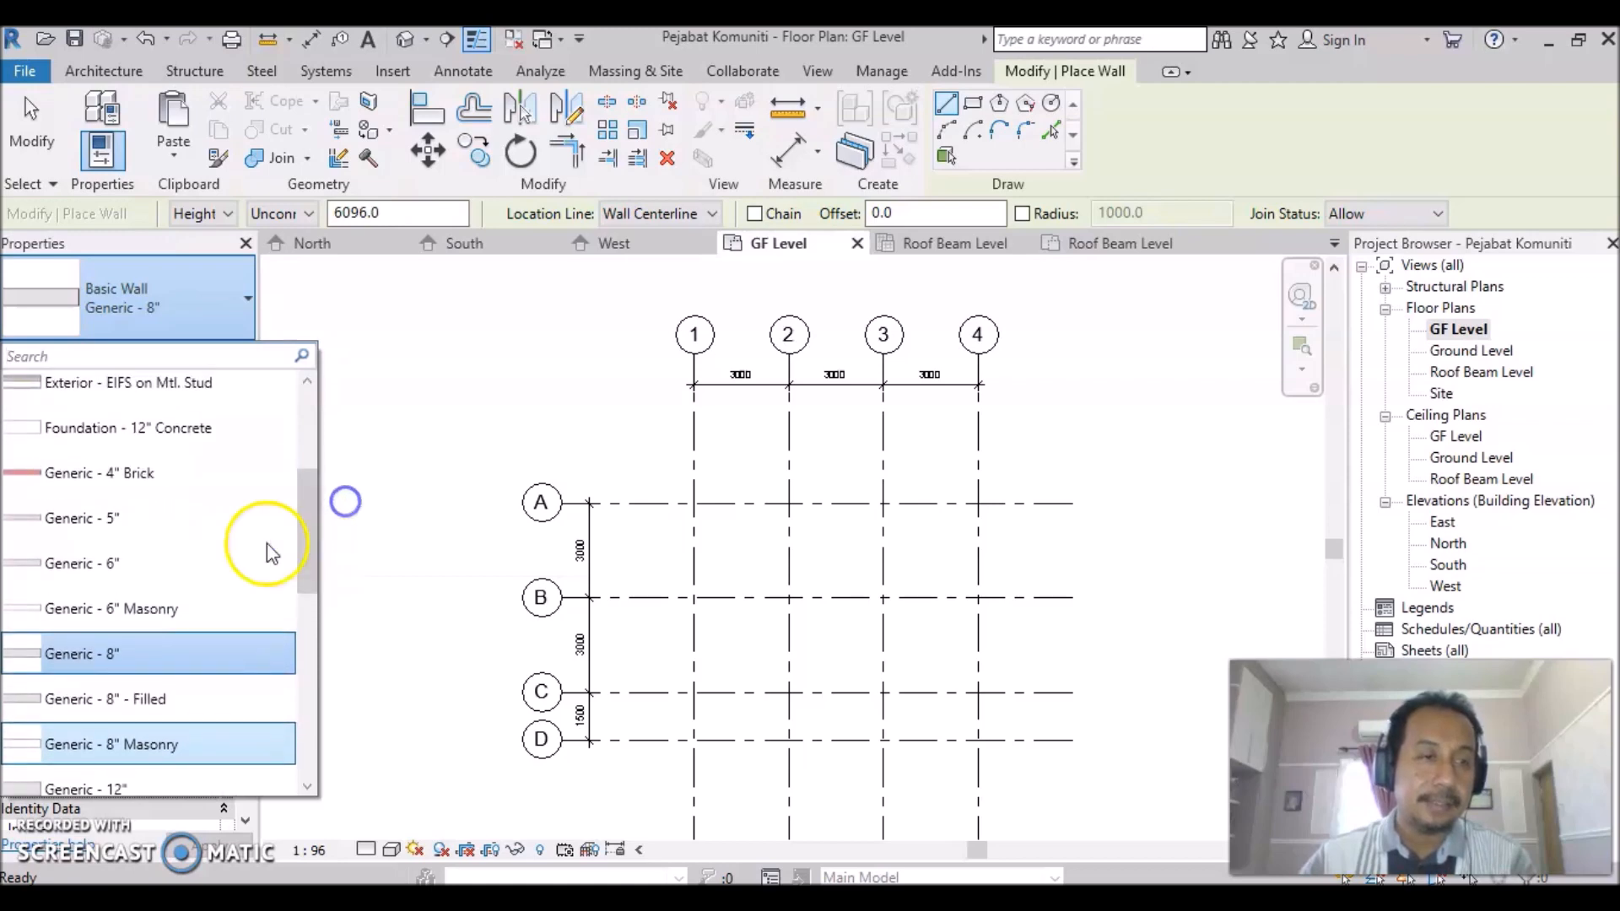
pyautogui.click(125, 564)
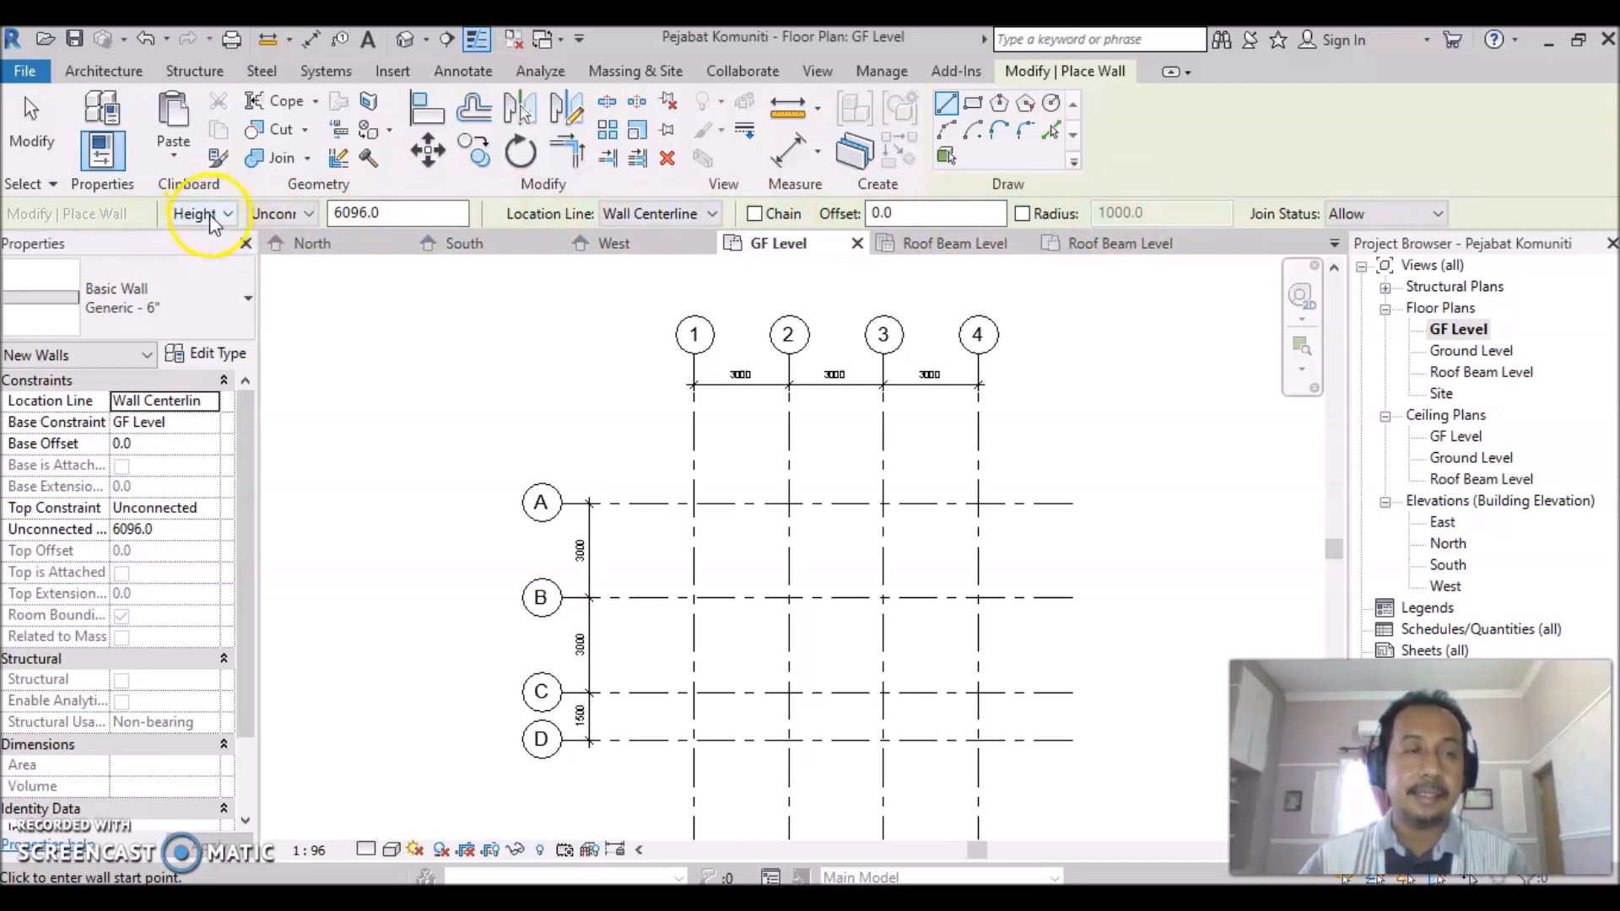
# Set the height of the new walls to reach up to Roof Beam Level.
pyautogui.click(310, 213)
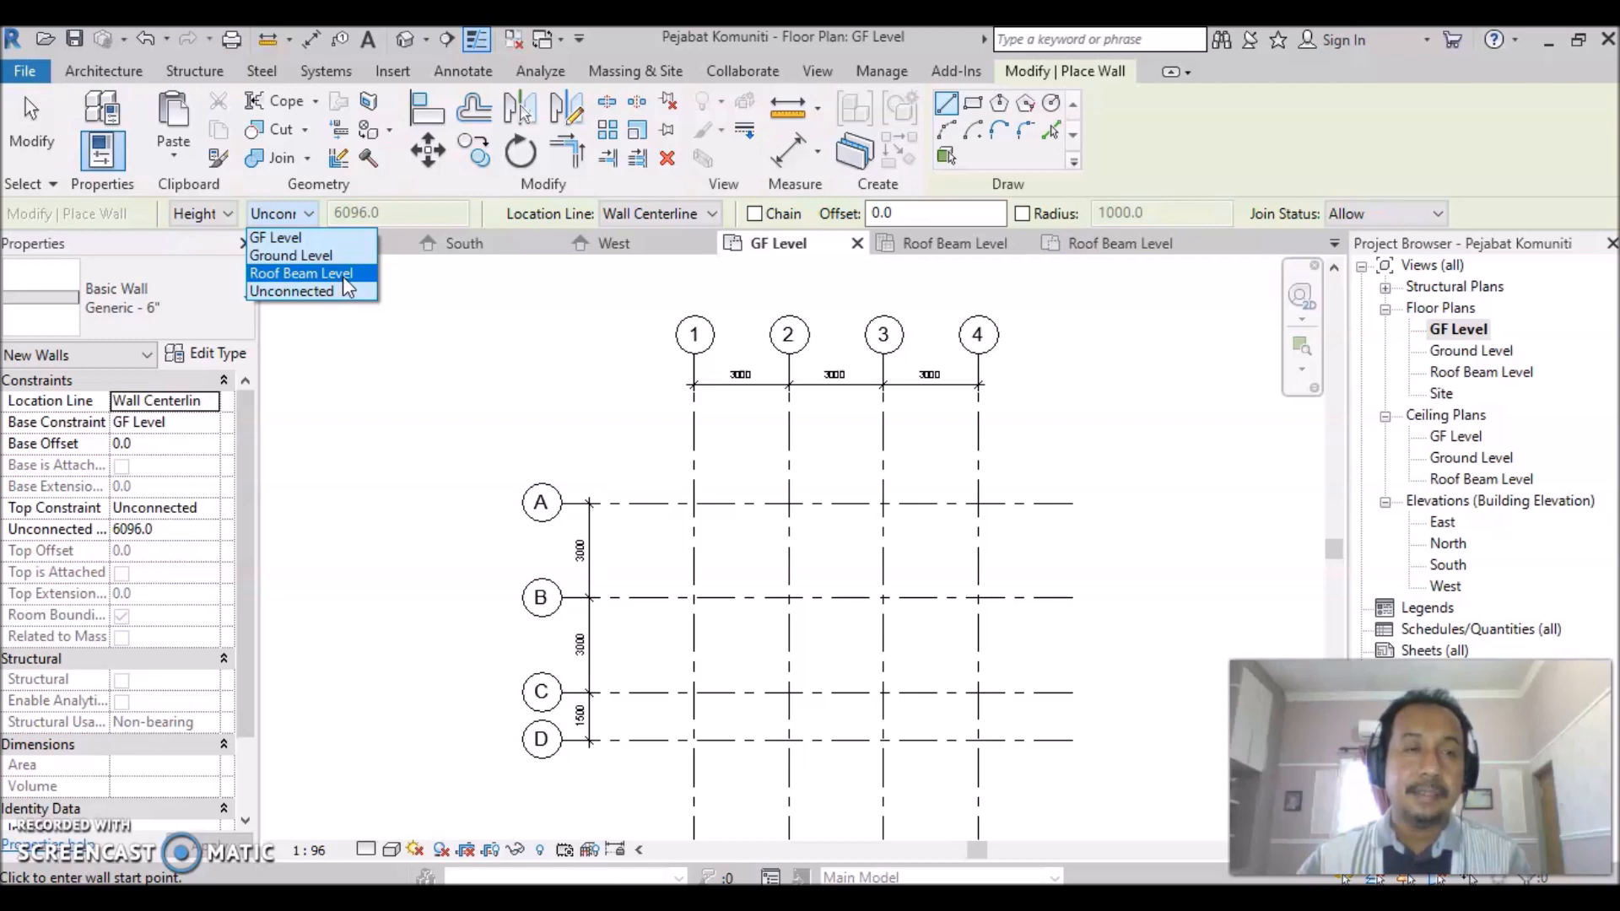
pyautogui.click(343, 274)
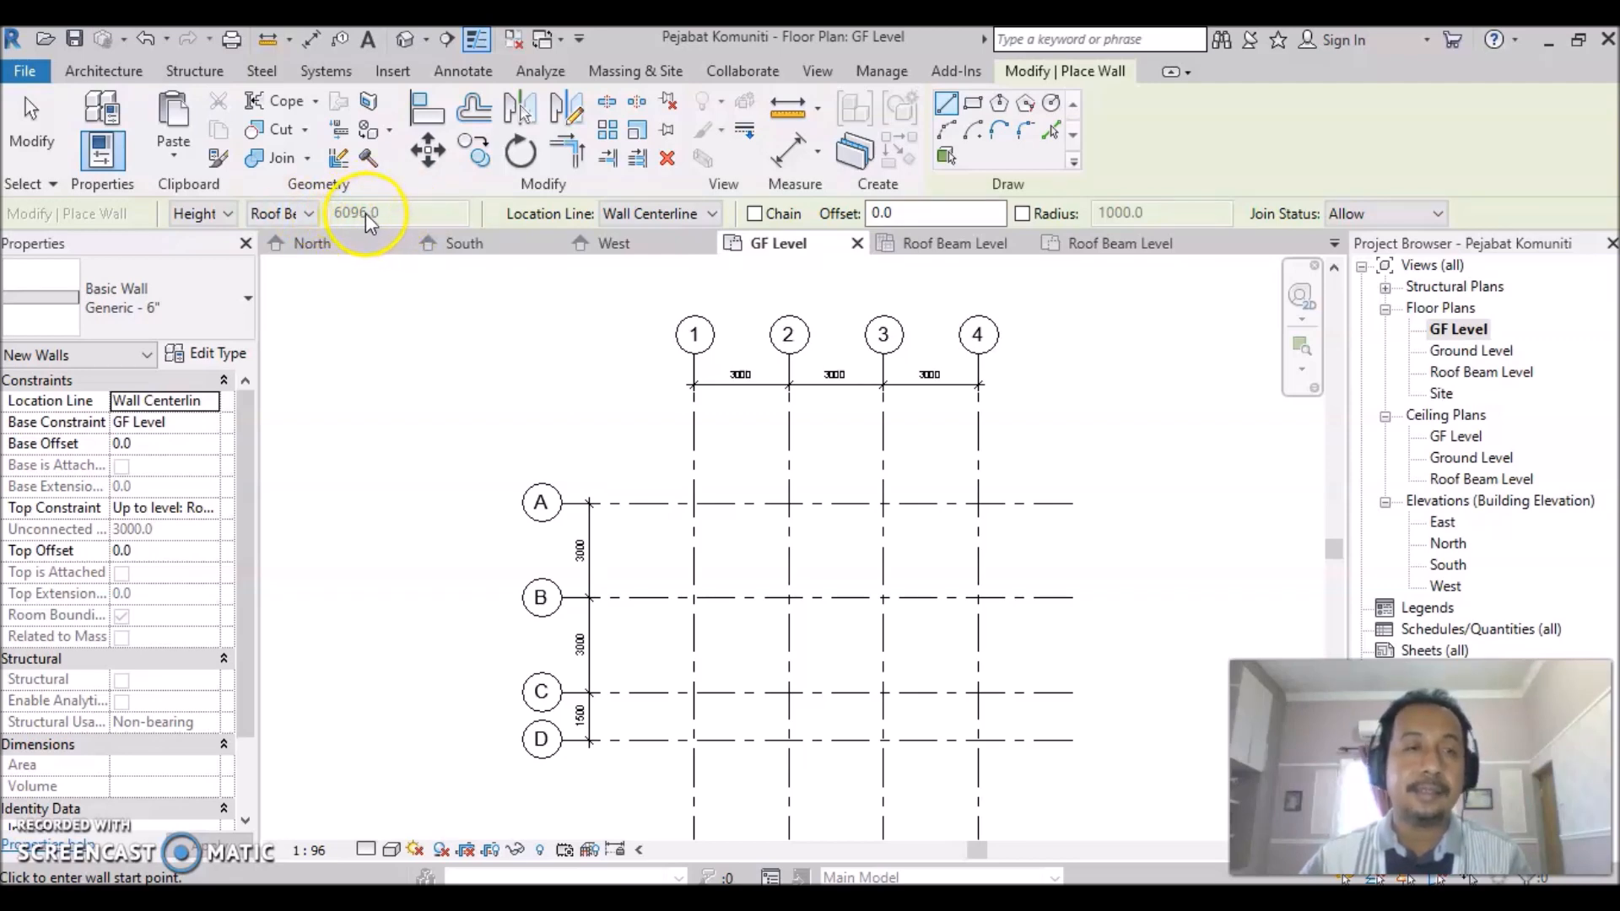
pyautogui.click(307, 213)
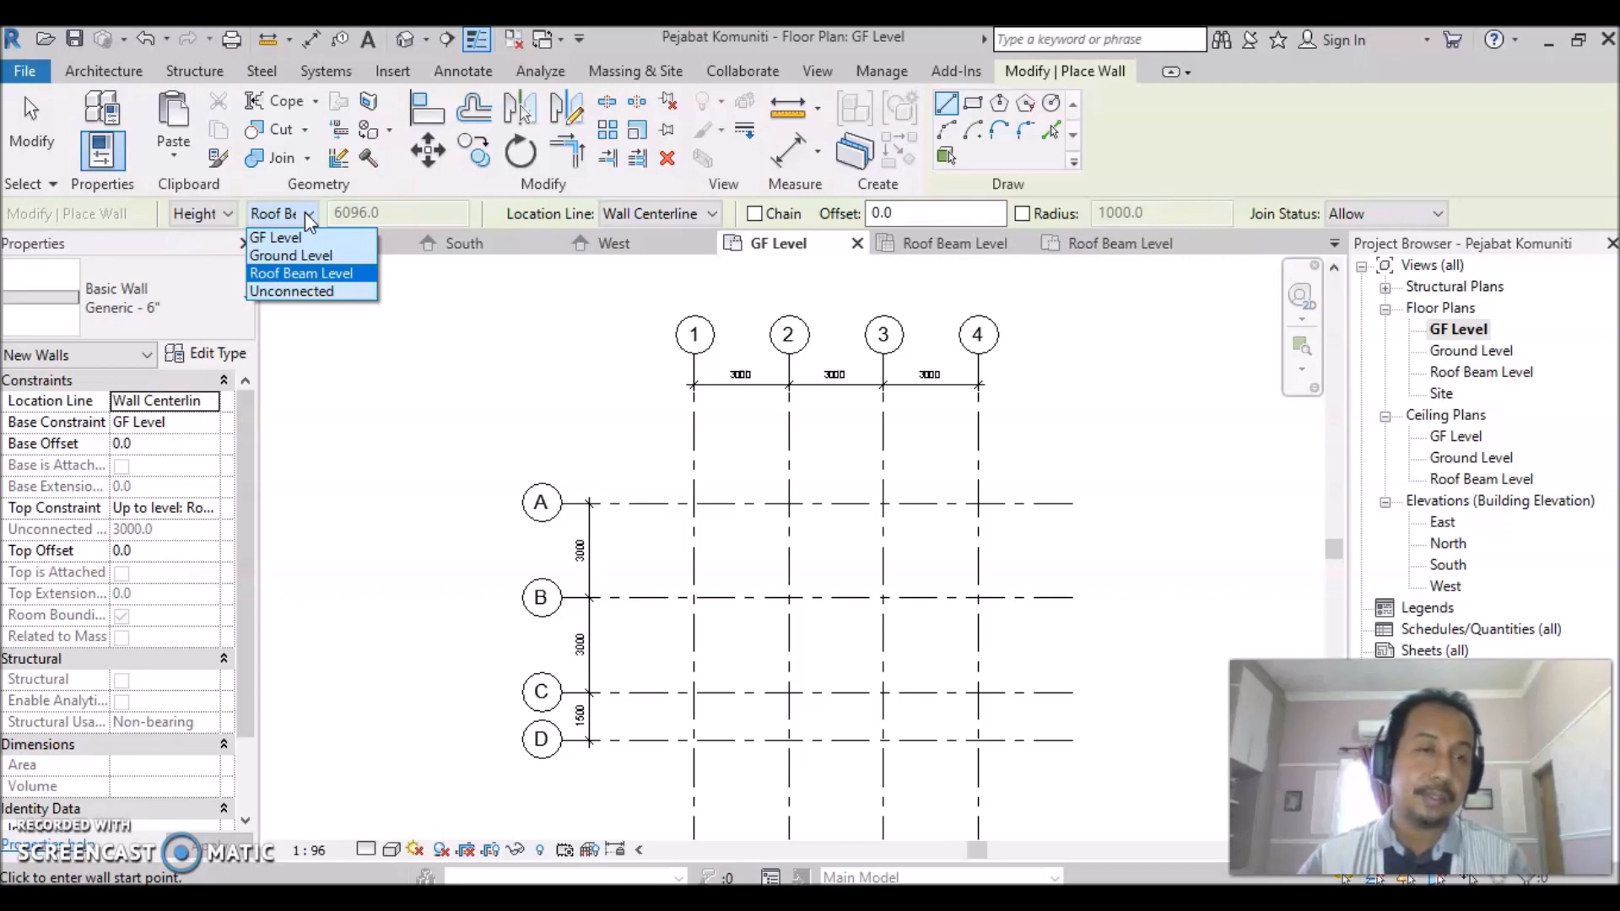
pyautogui.click(295, 292)
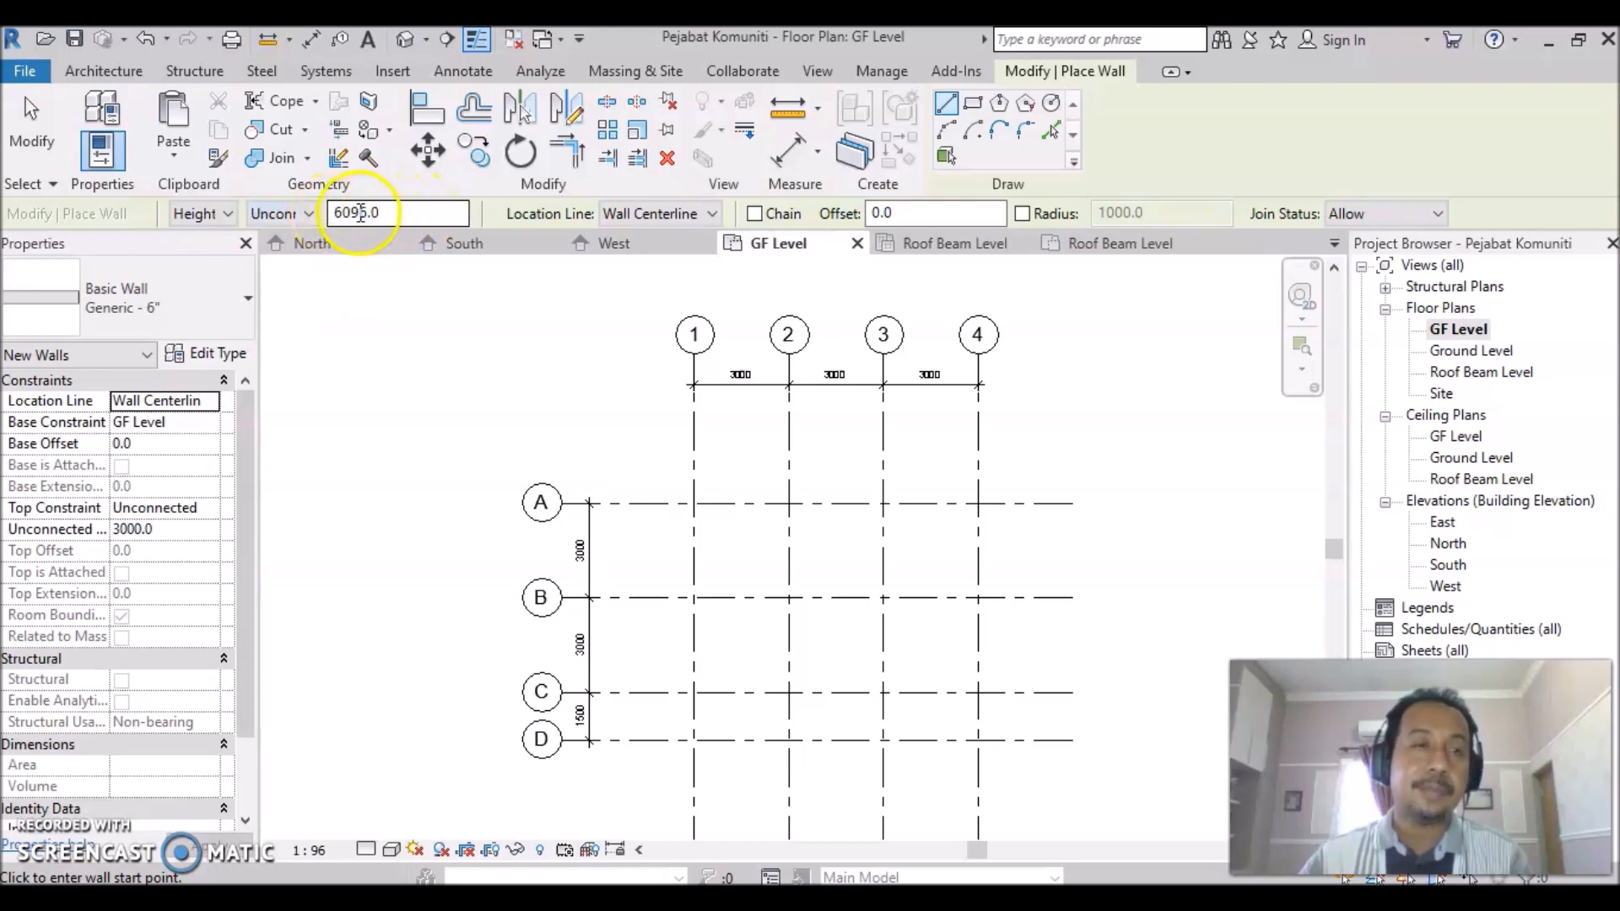
pyautogui.click(309, 214)
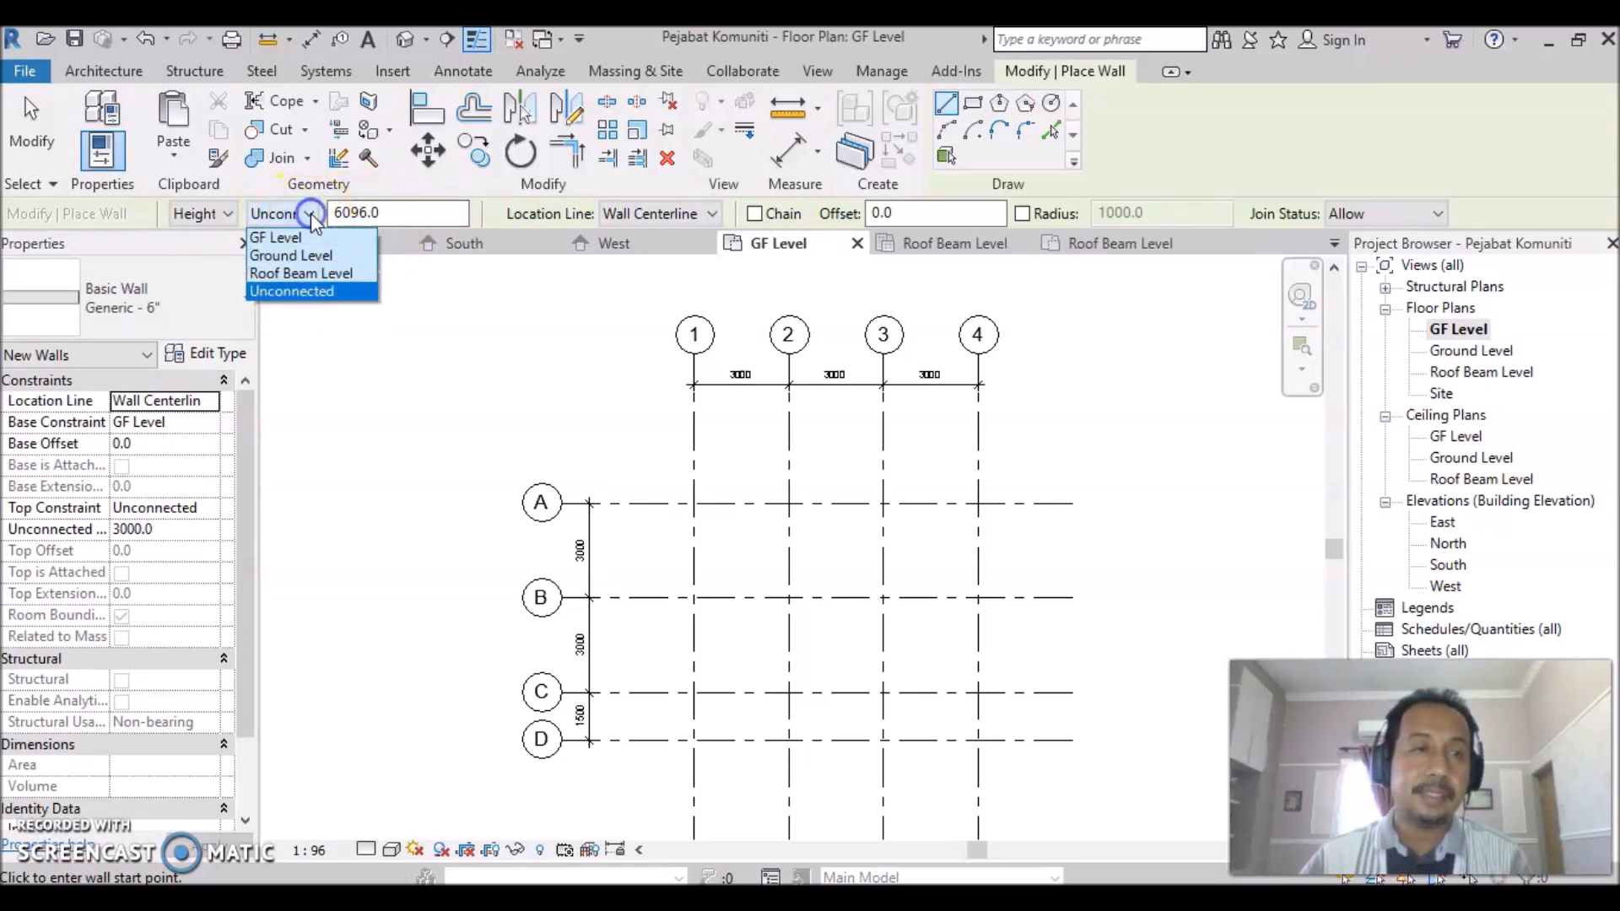
pyautogui.click(281, 274)
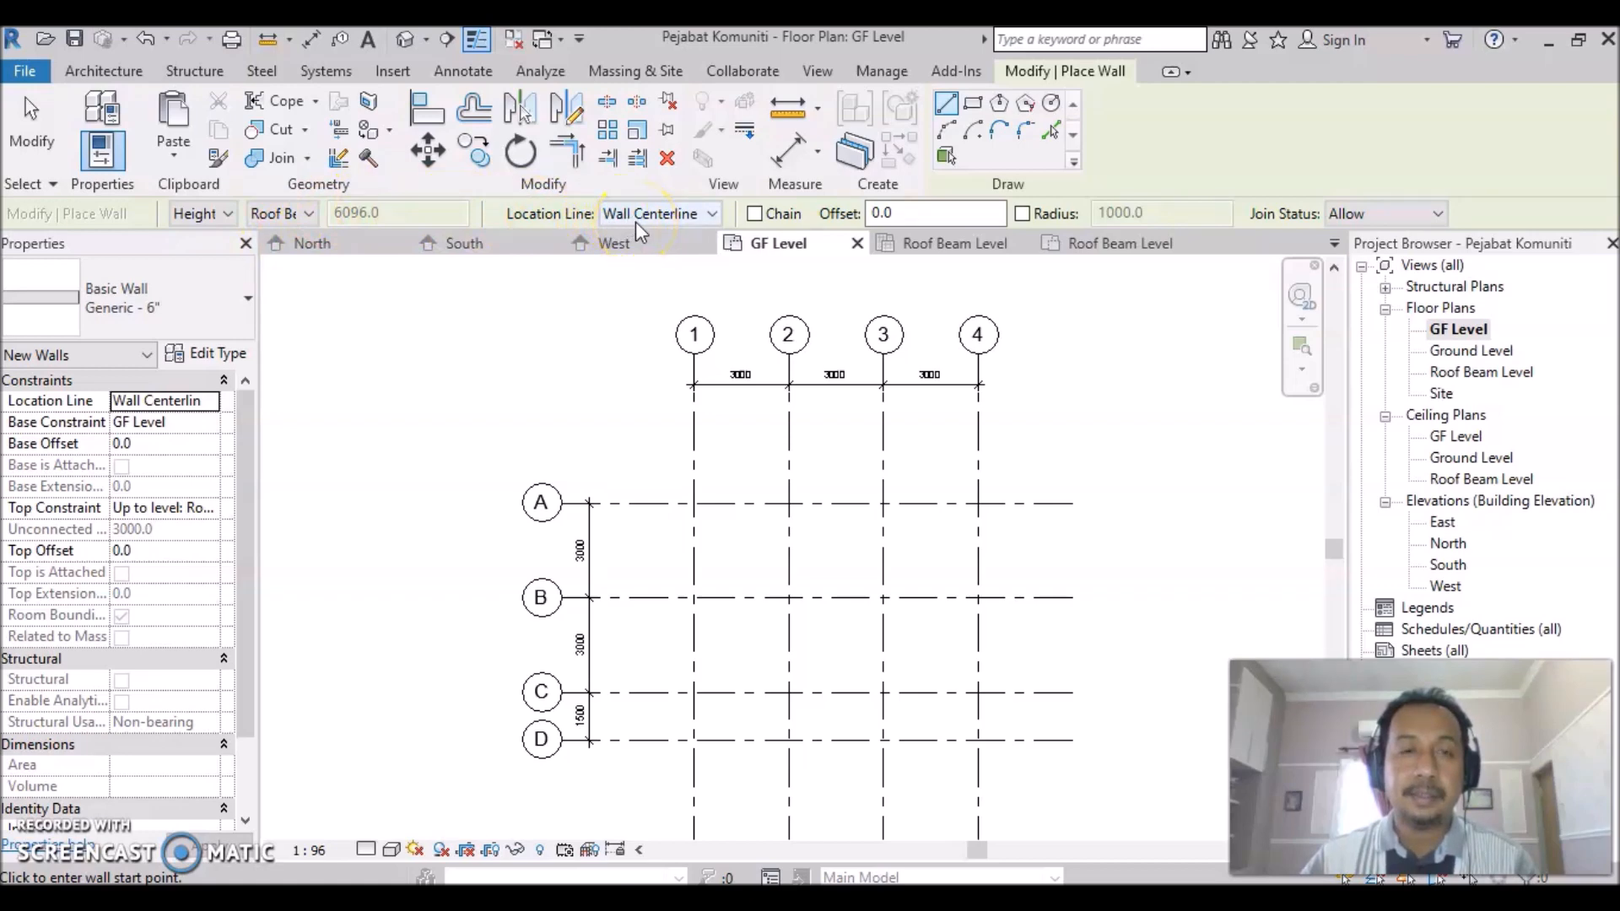
# Draw a closed chain of walls with Chain enabled through grid intersections A1, A4, C4 and C1, ending back at A1.
pyautogui.click(694, 503)
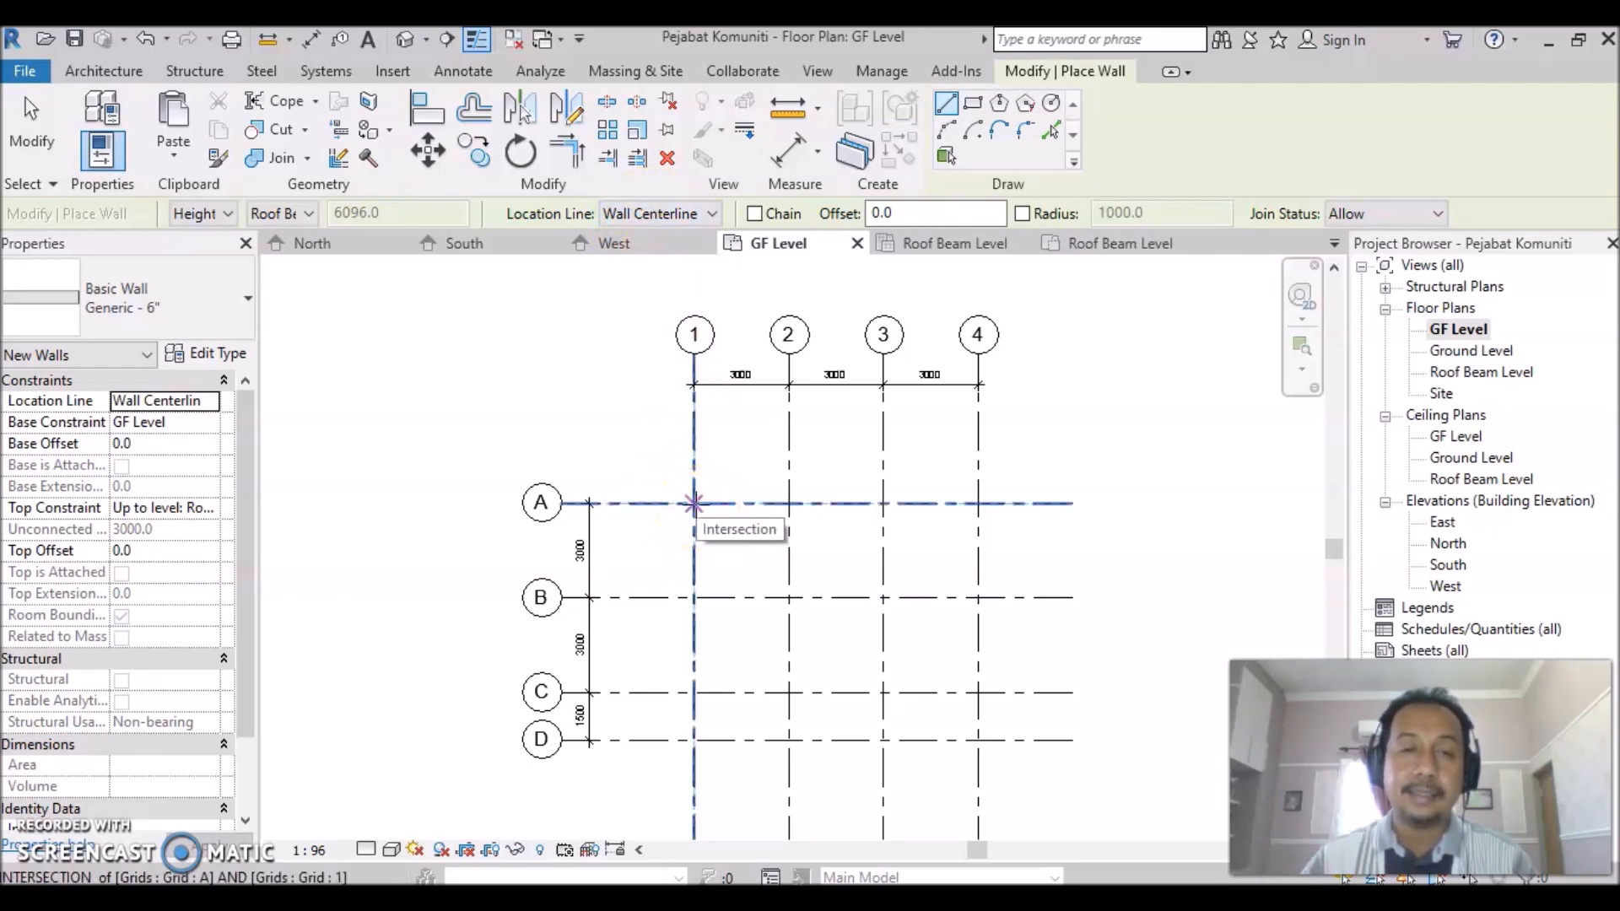
pyautogui.click(693, 514)
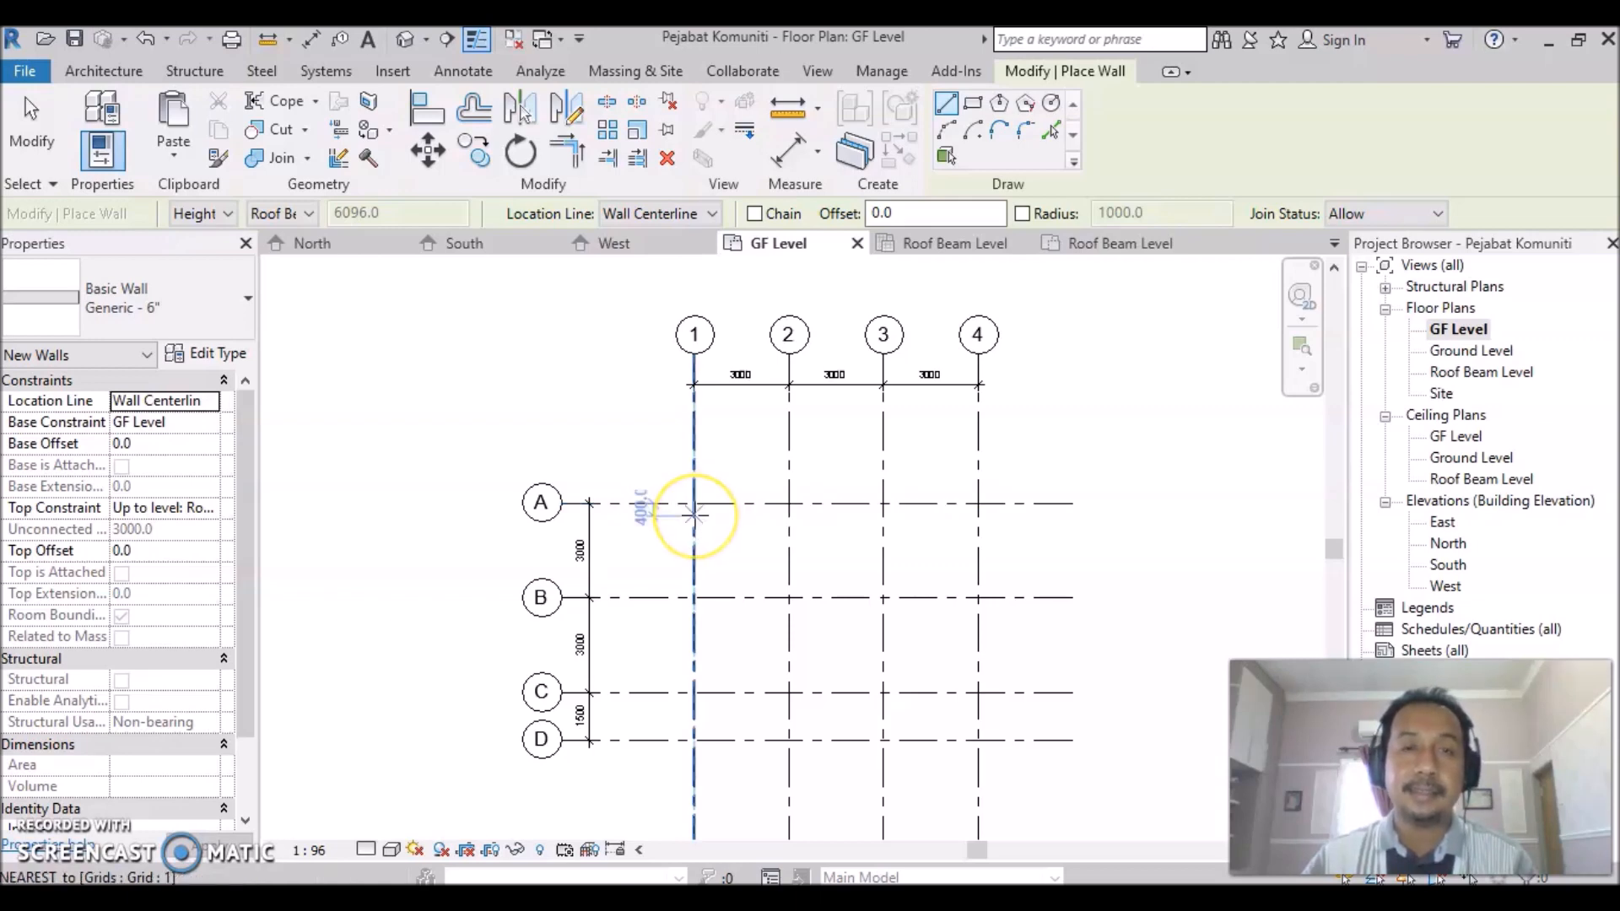
pyautogui.click(754, 214)
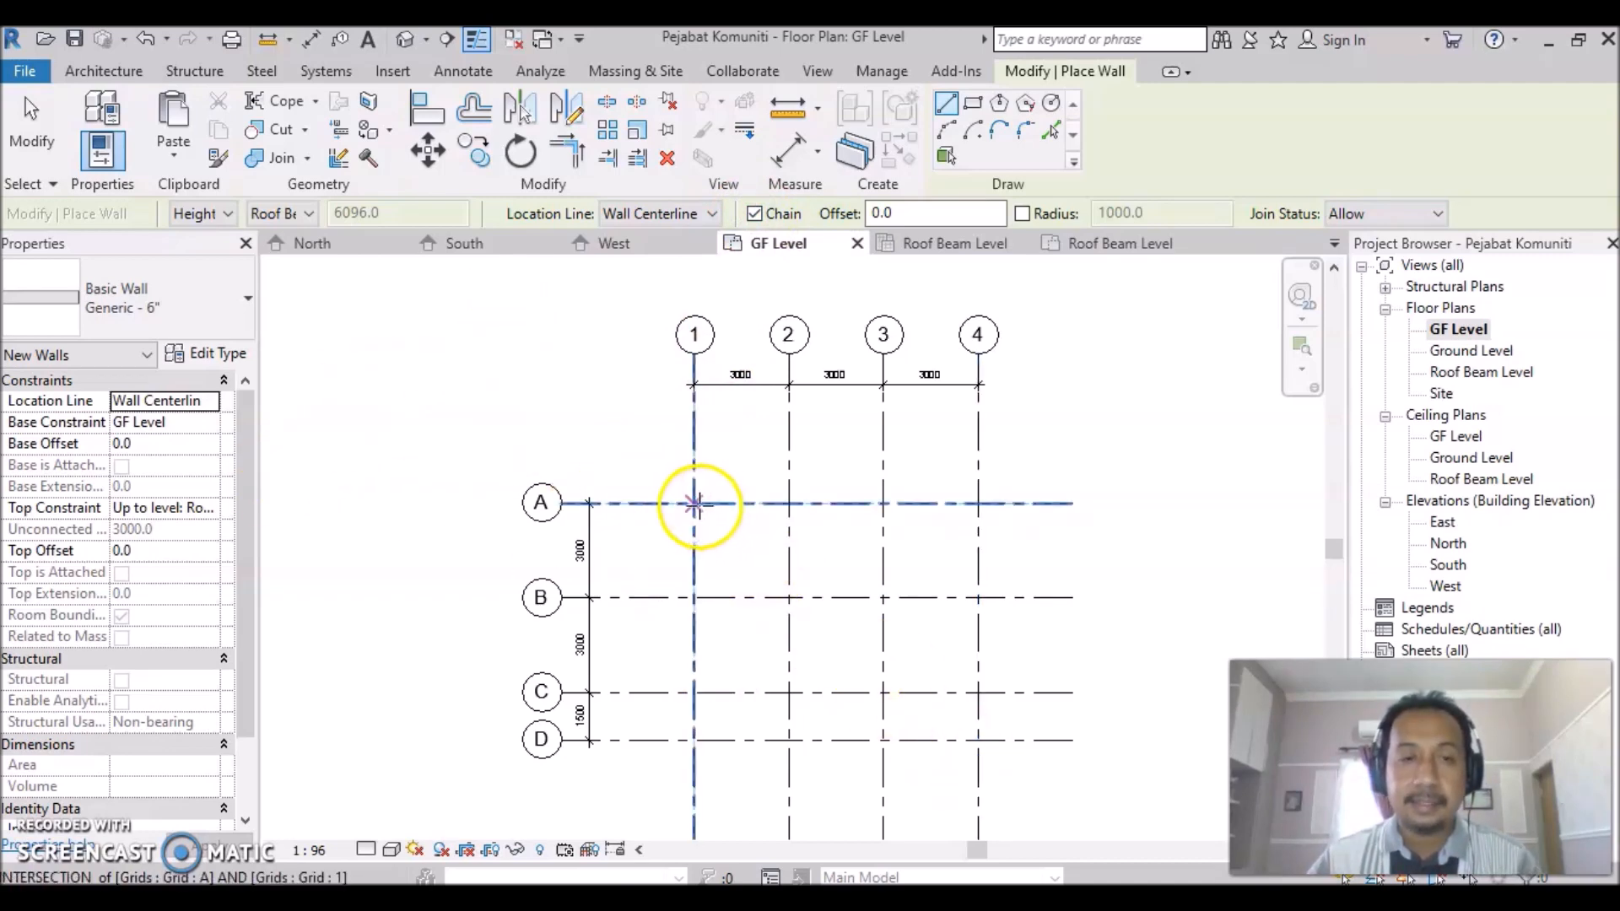
pyautogui.click(693, 504)
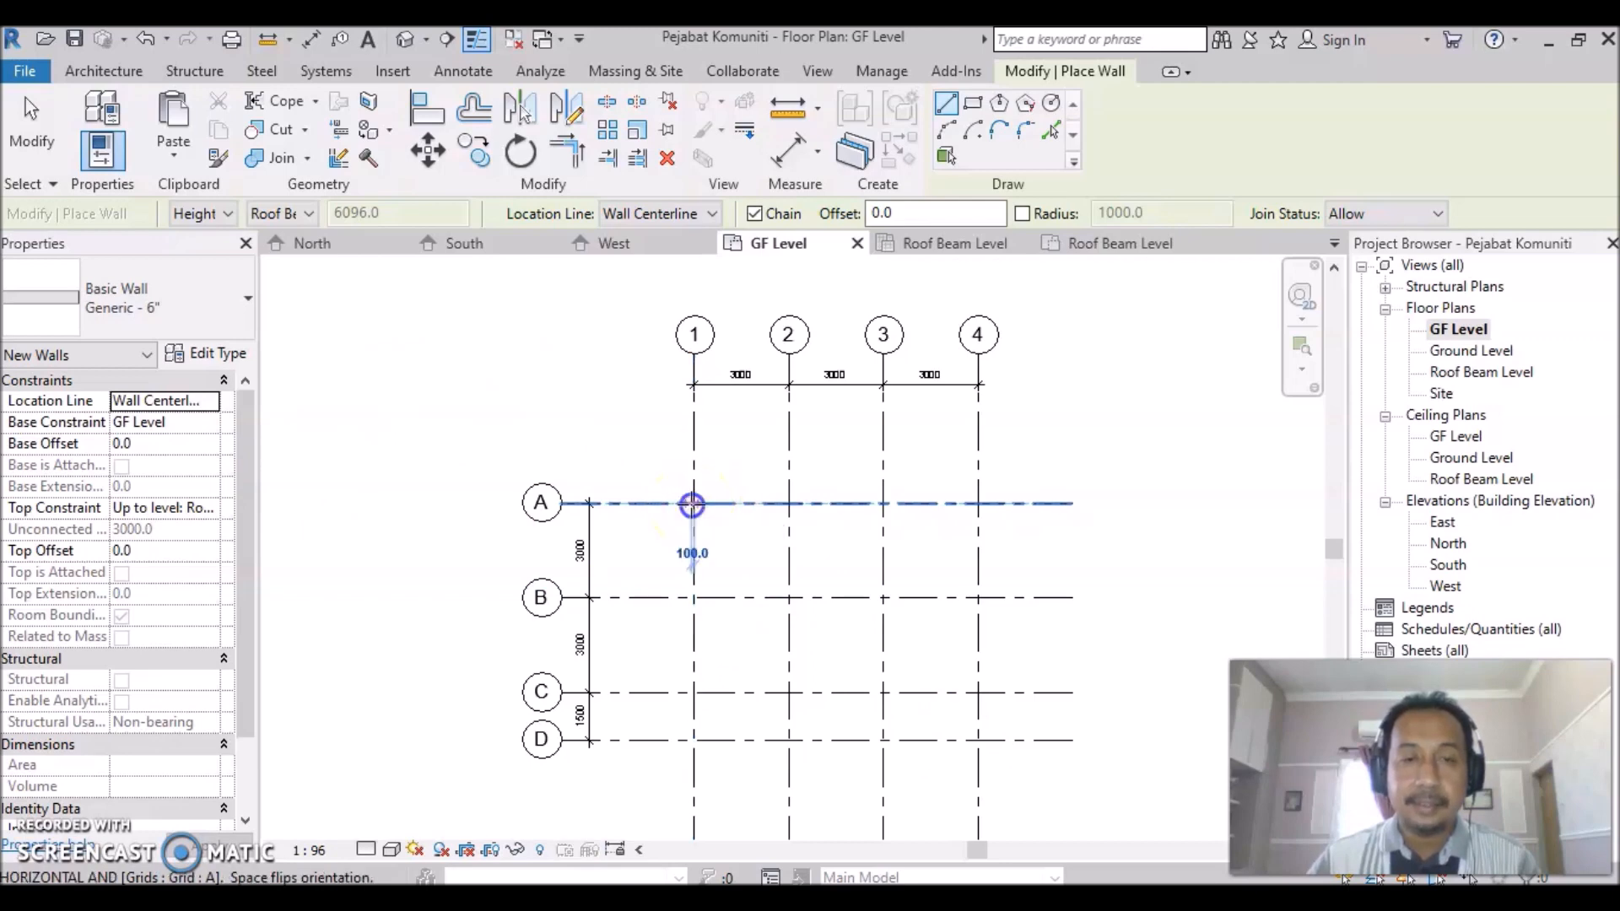
pyautogui.click(979, 504)
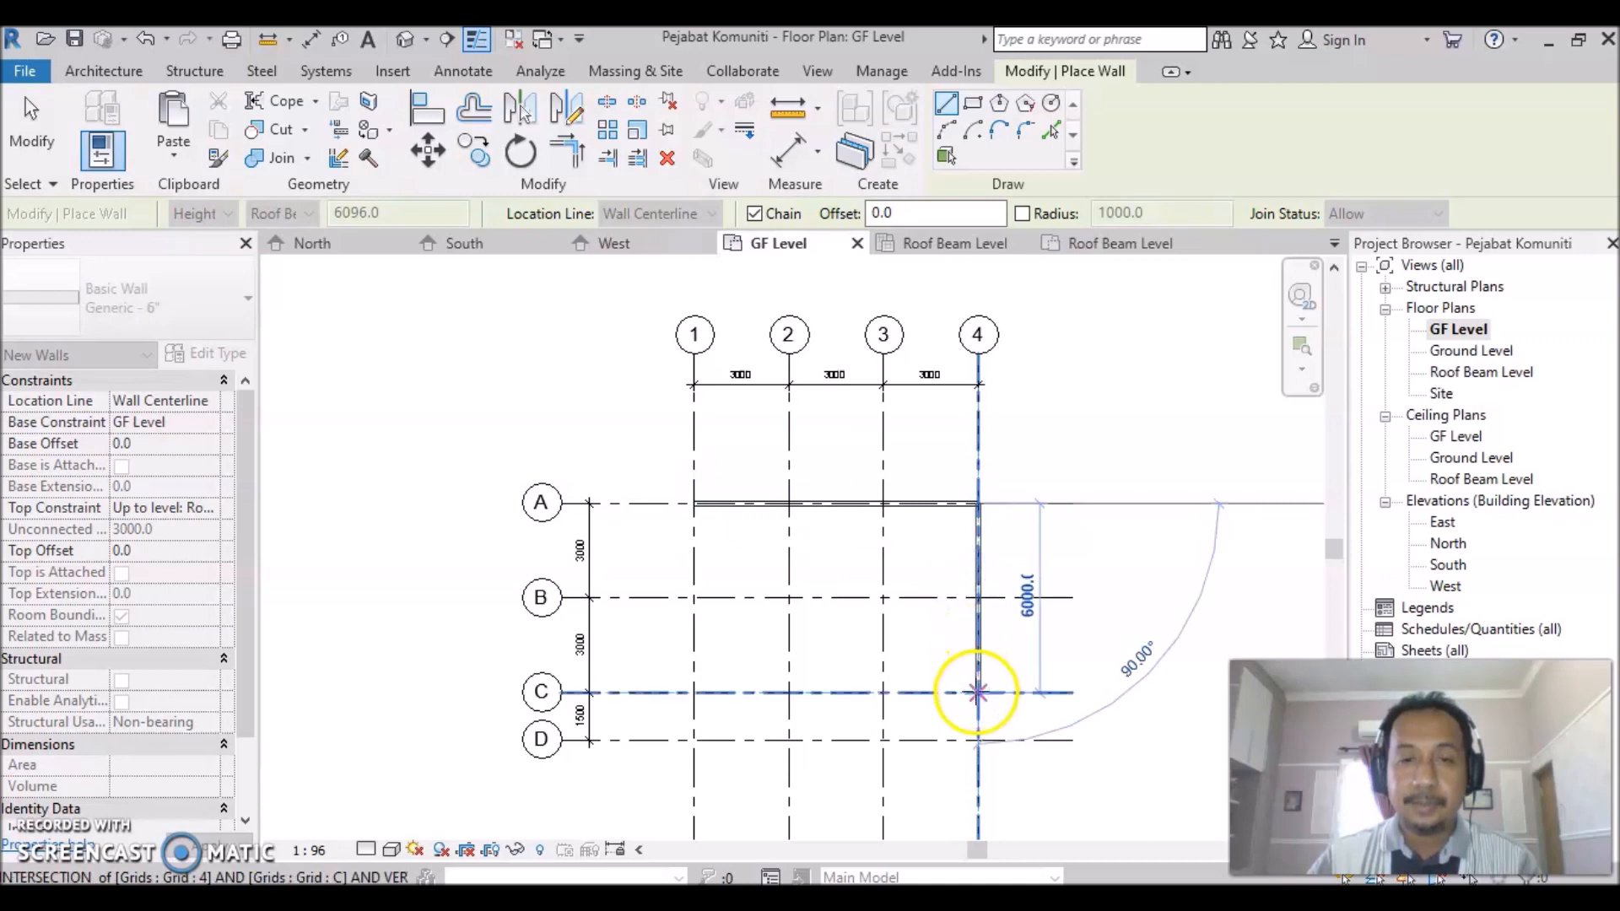
pyautogui.click(978, 692)
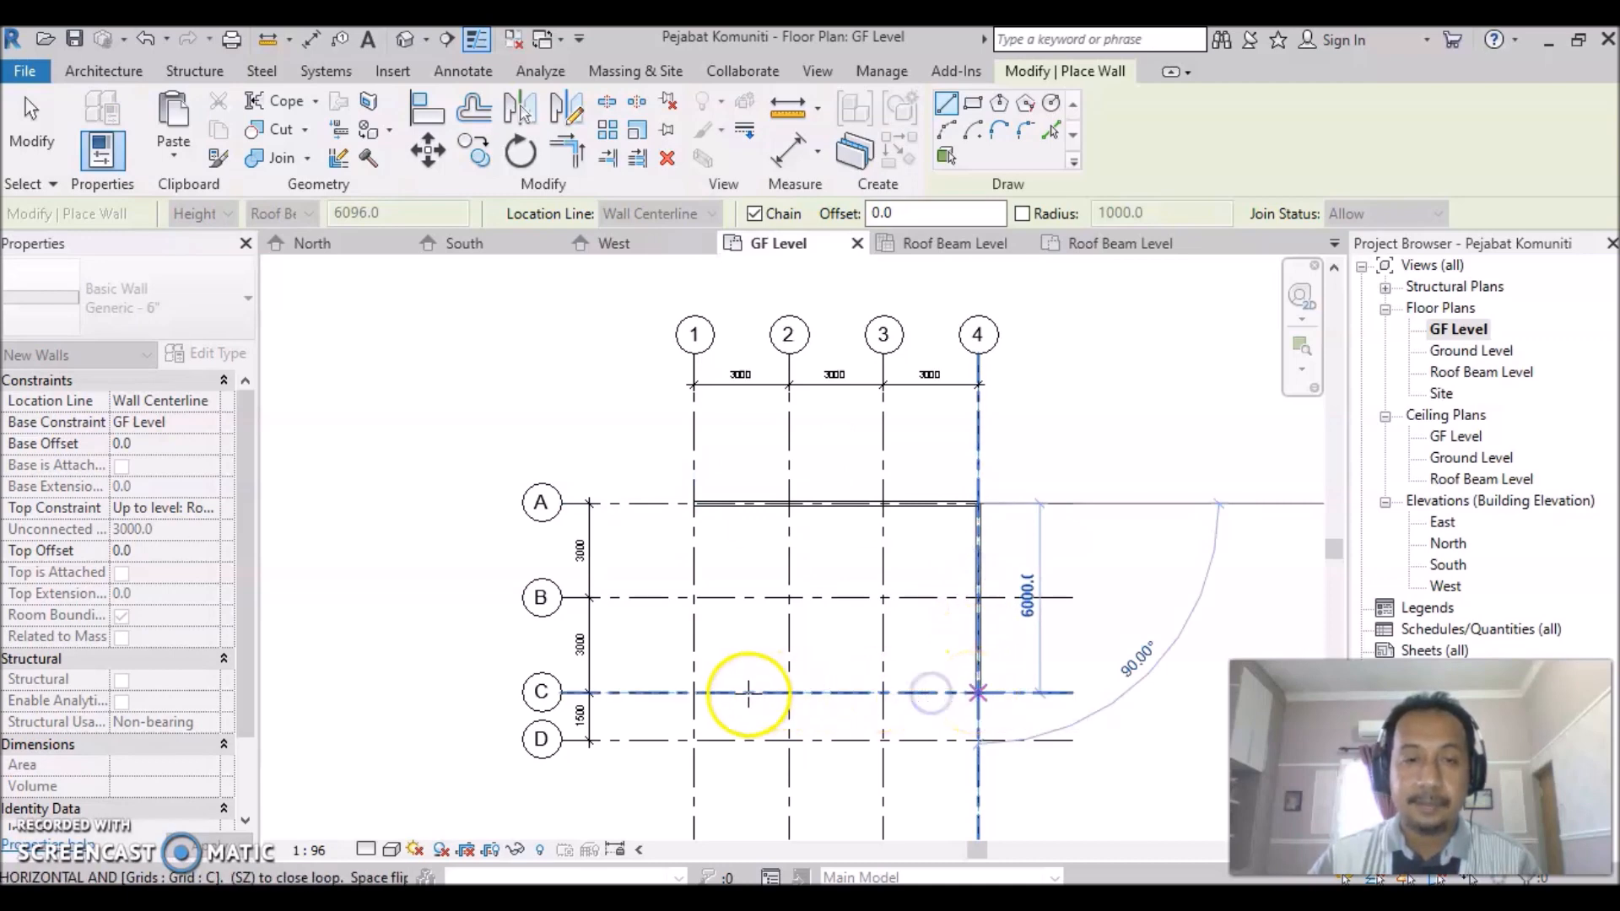
pyautogui.click(694, 692)
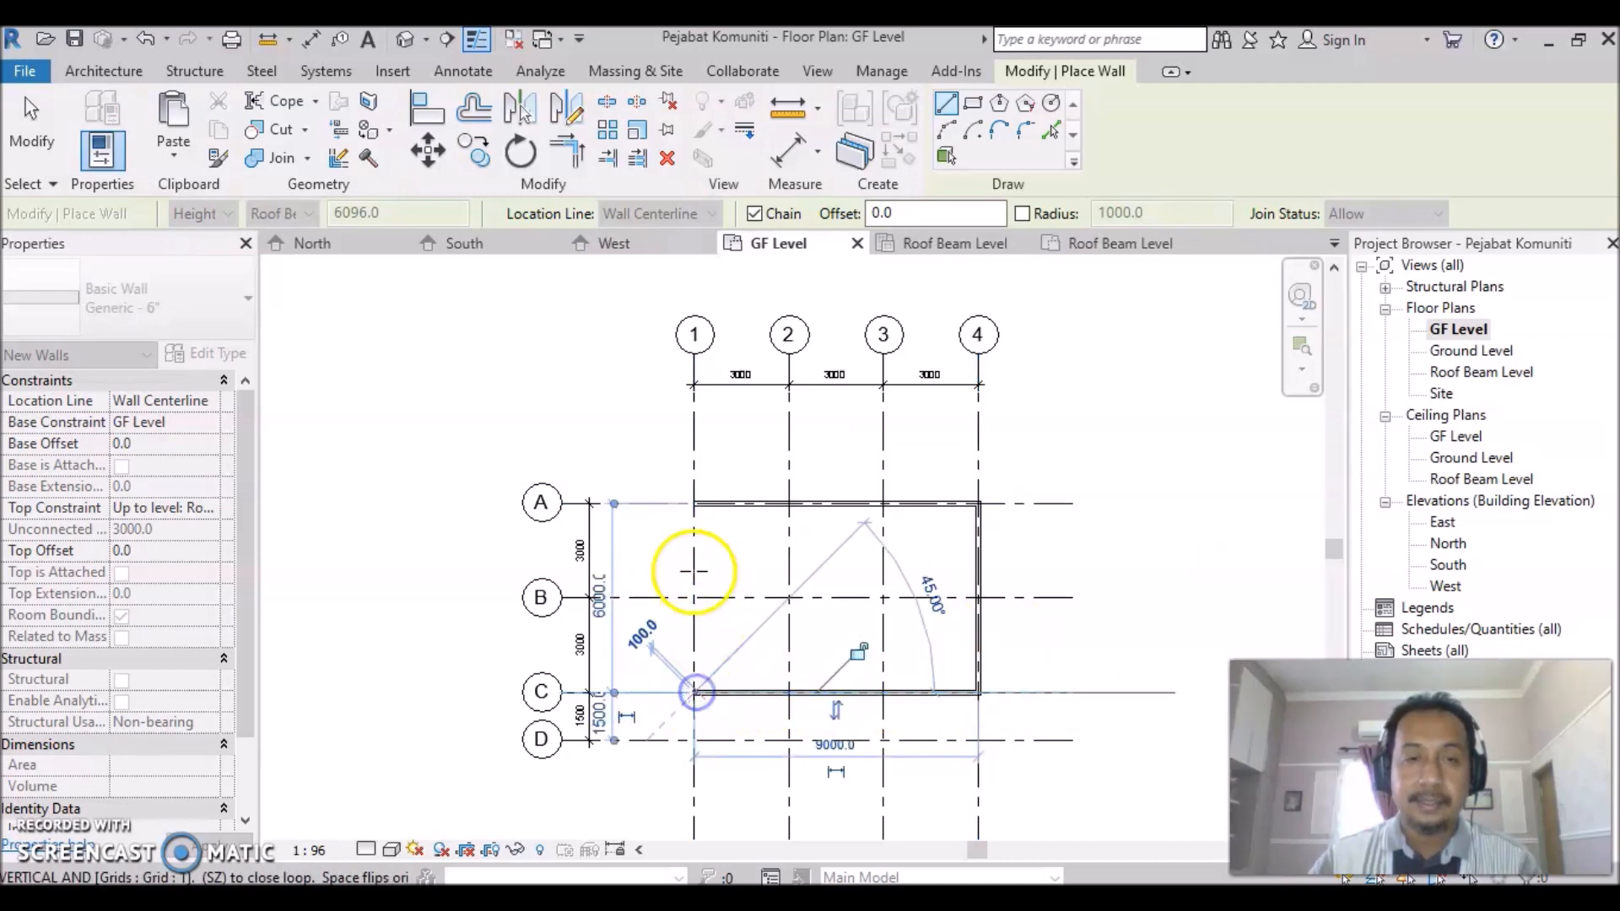
pyautogui.click(694, 504)
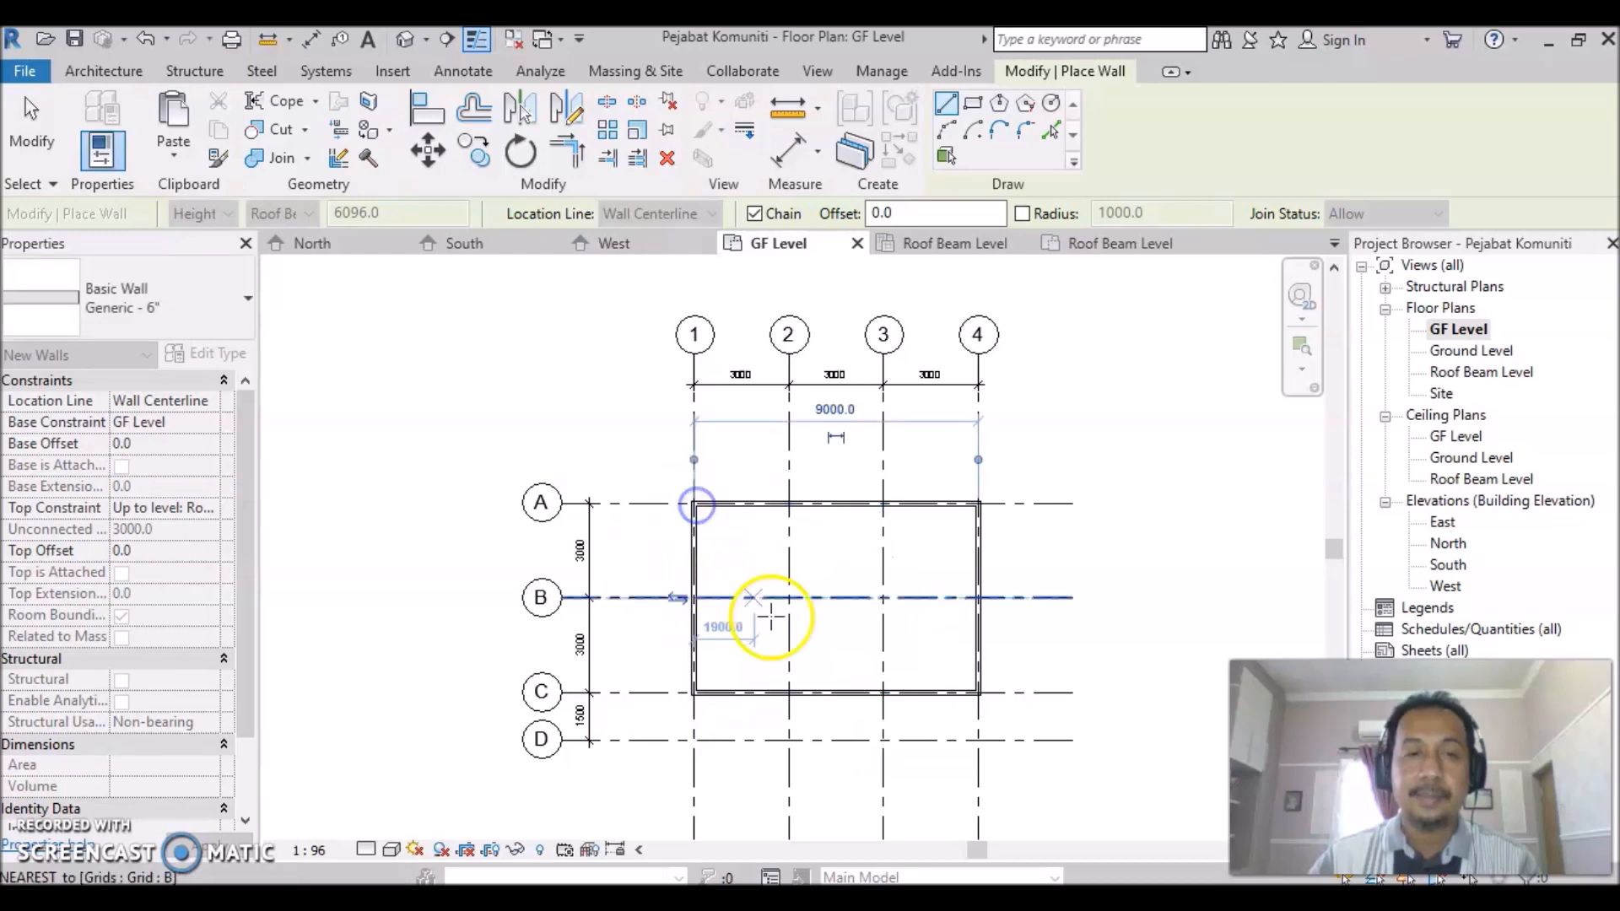
# Inspect the rectangular wall enclosure in plan and in the default 3D view, comparing its height with the levels.
pyautogui.scroll(2, 1050, 621)
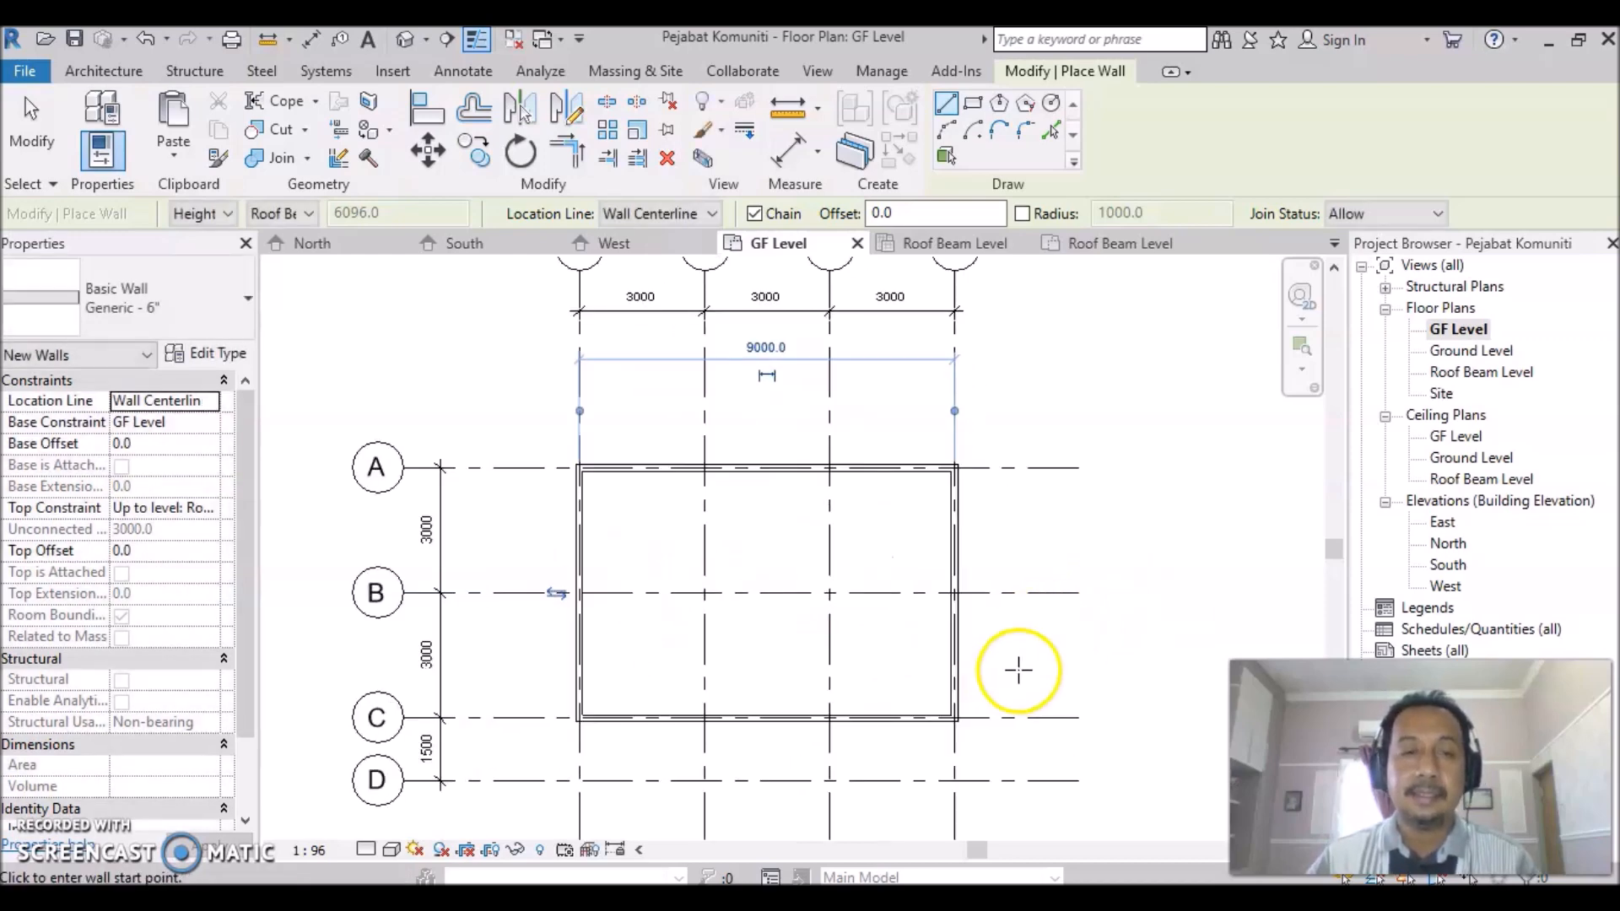
pyautogui.moveTo(1038, 648); pyautogui.dragTo(1075, 611, button='middle')
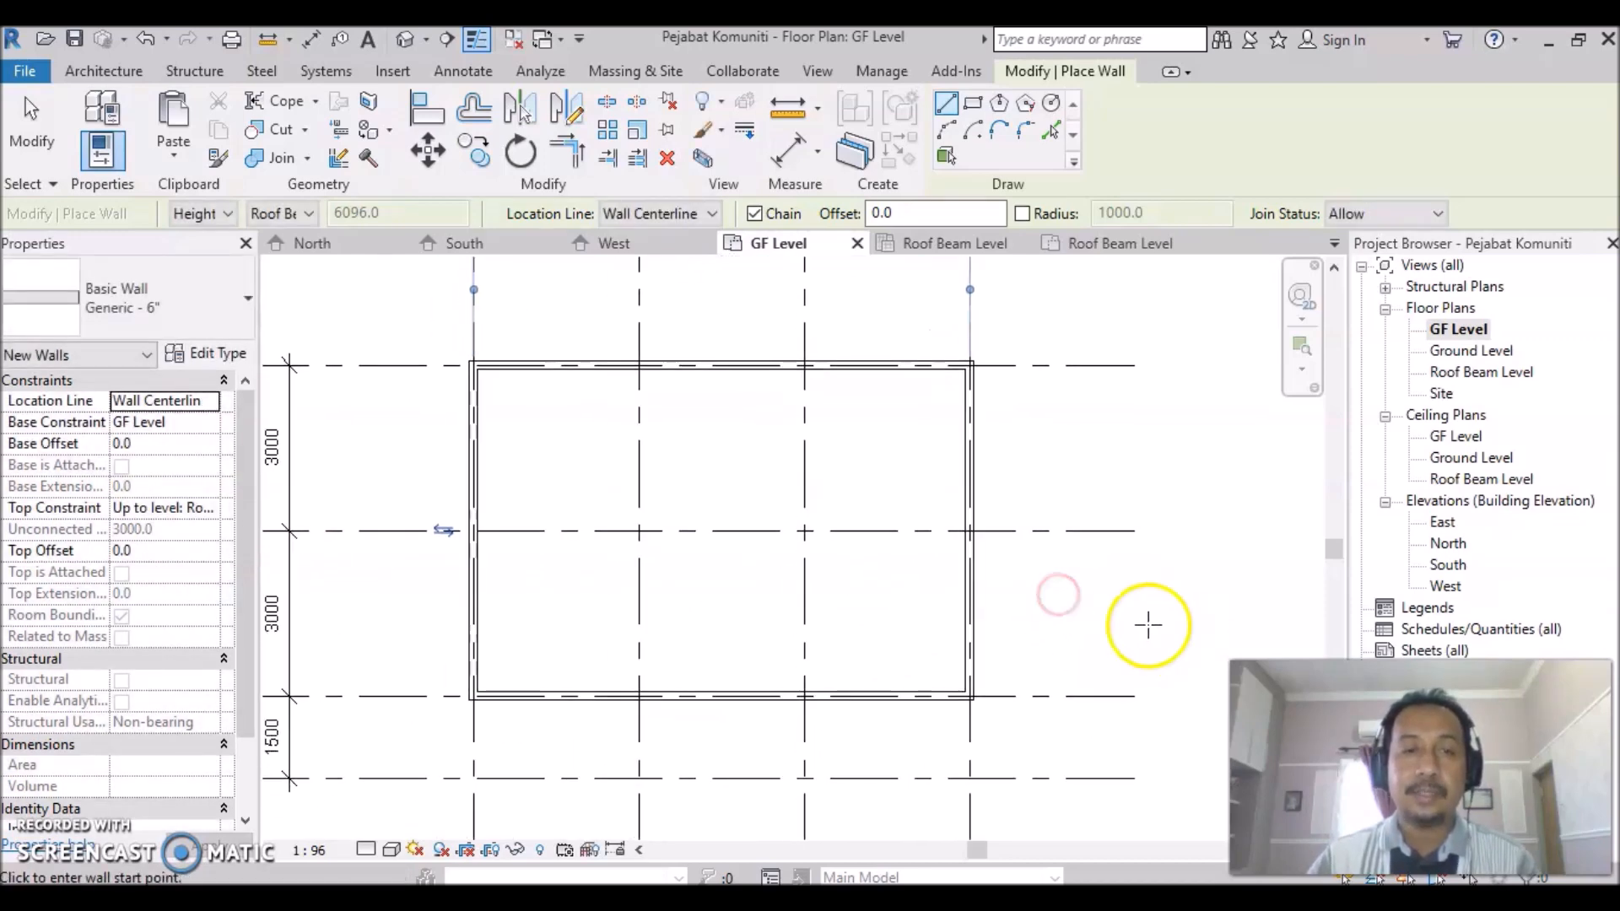
pyautogui.scroll(-2, 900, 600)
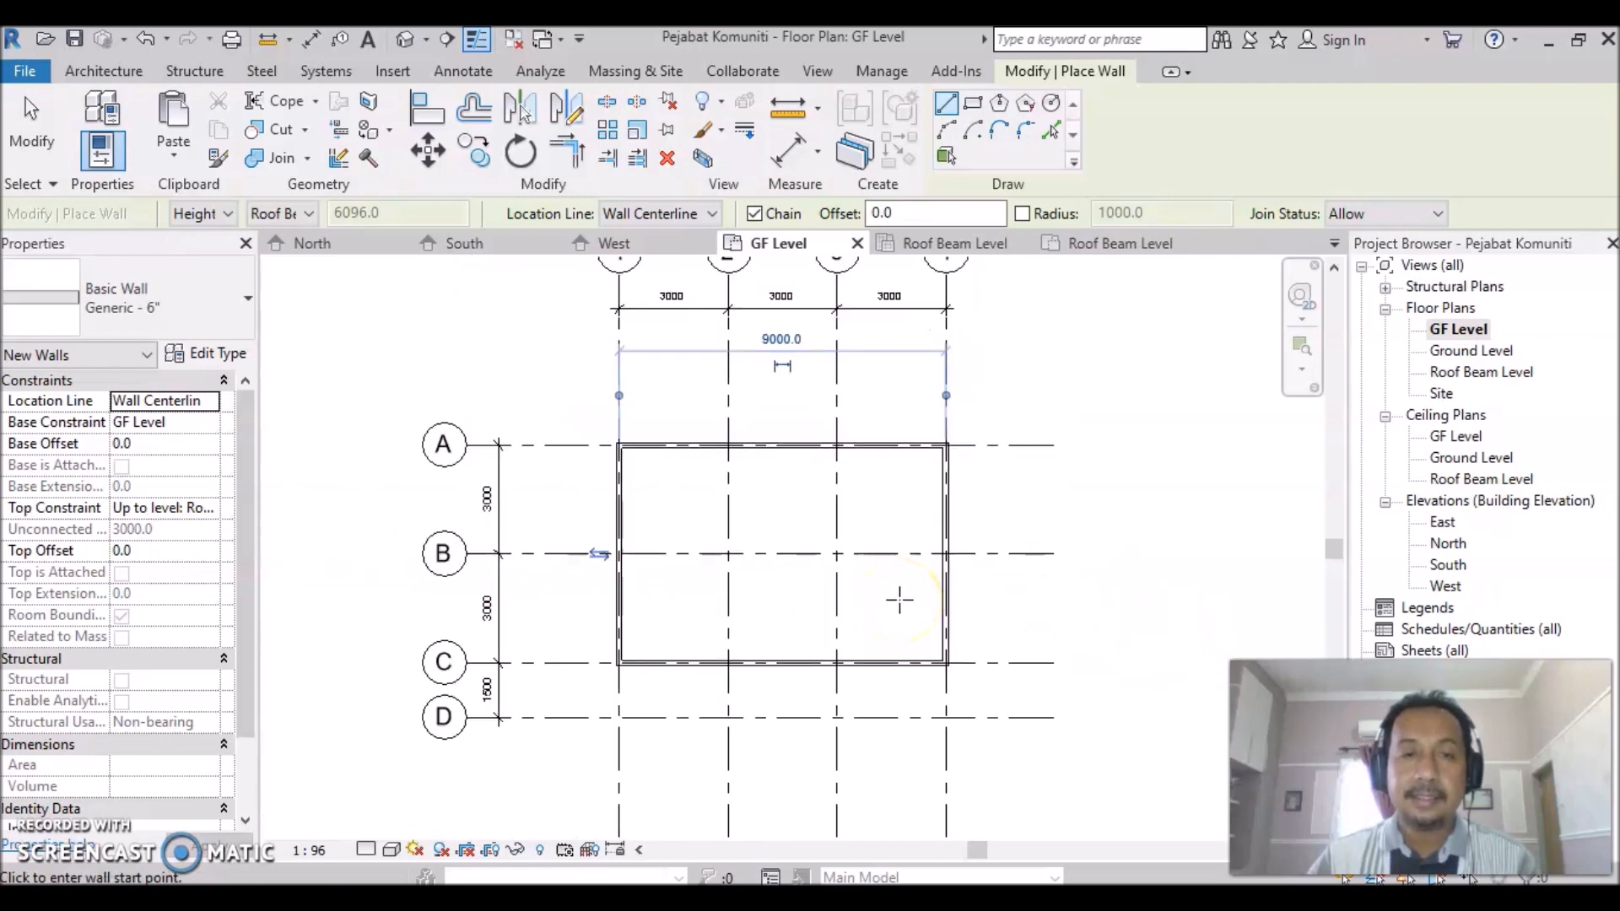
pyautogui.moveTo(1035, 611); pyautogui.dragTo(1030, 651, button='middle')
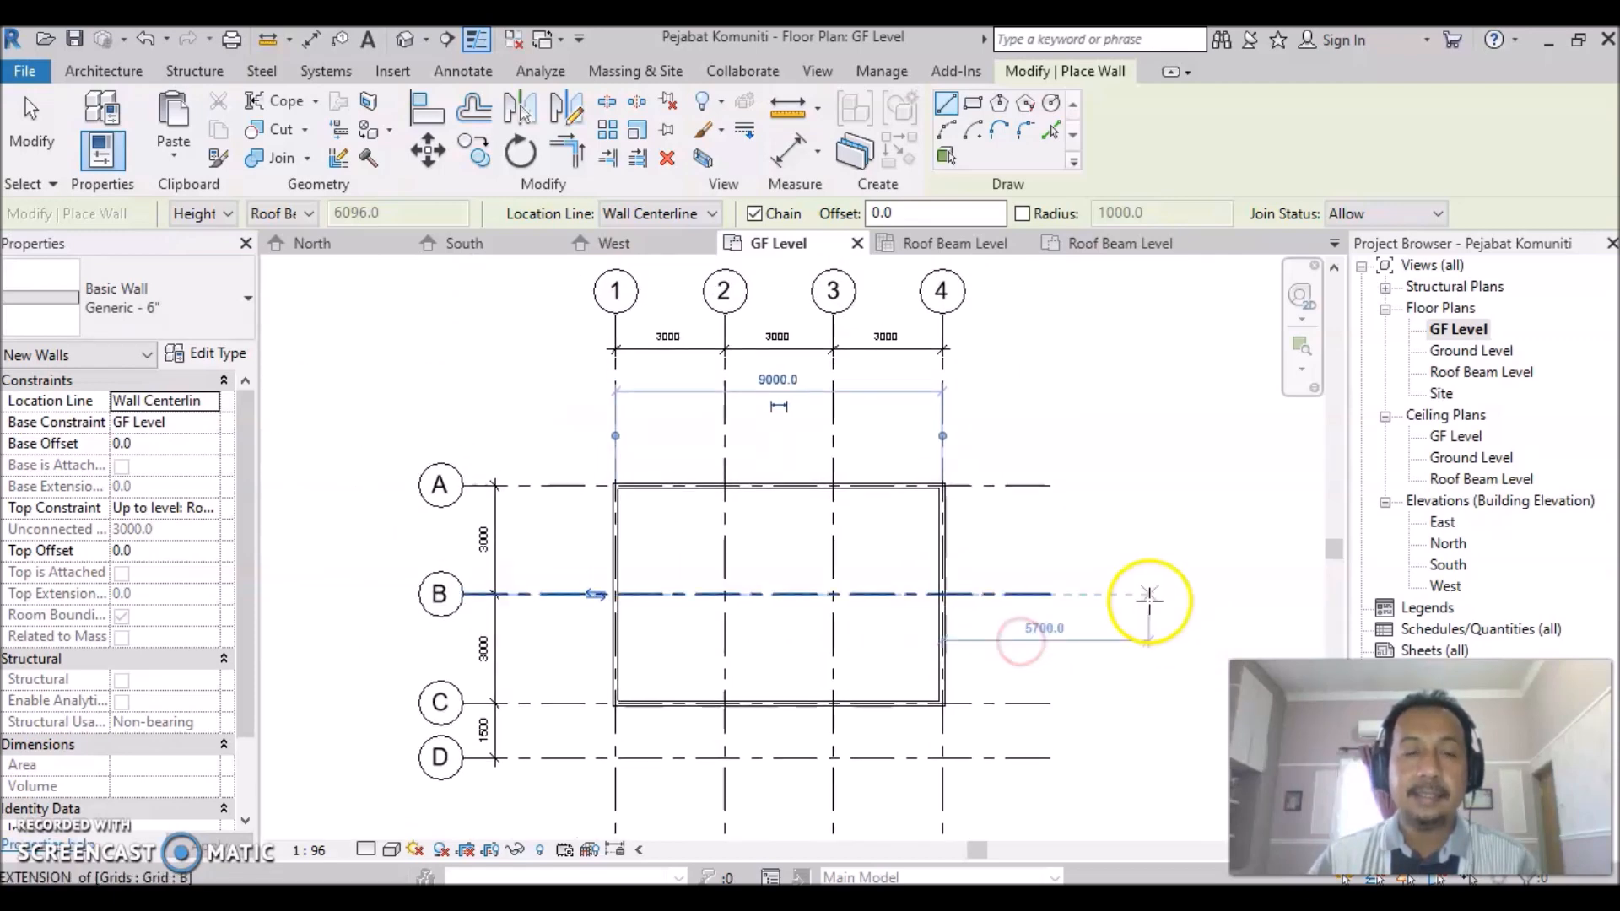
pyautogui.click(404, 40)
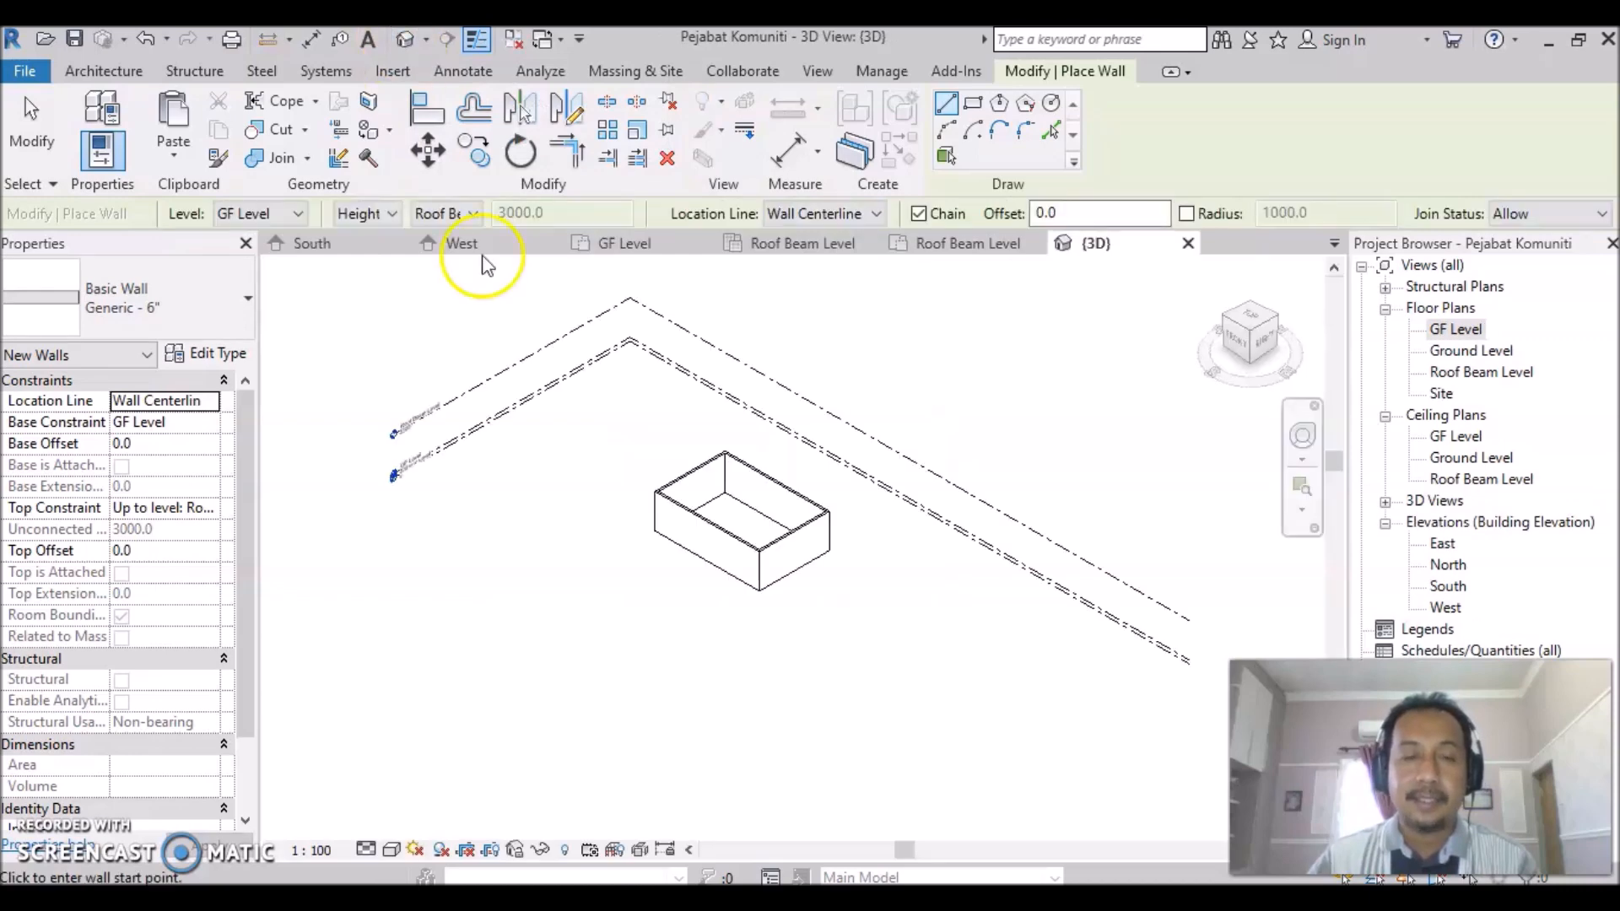
pyautogui.scroll(3, 793, 554)
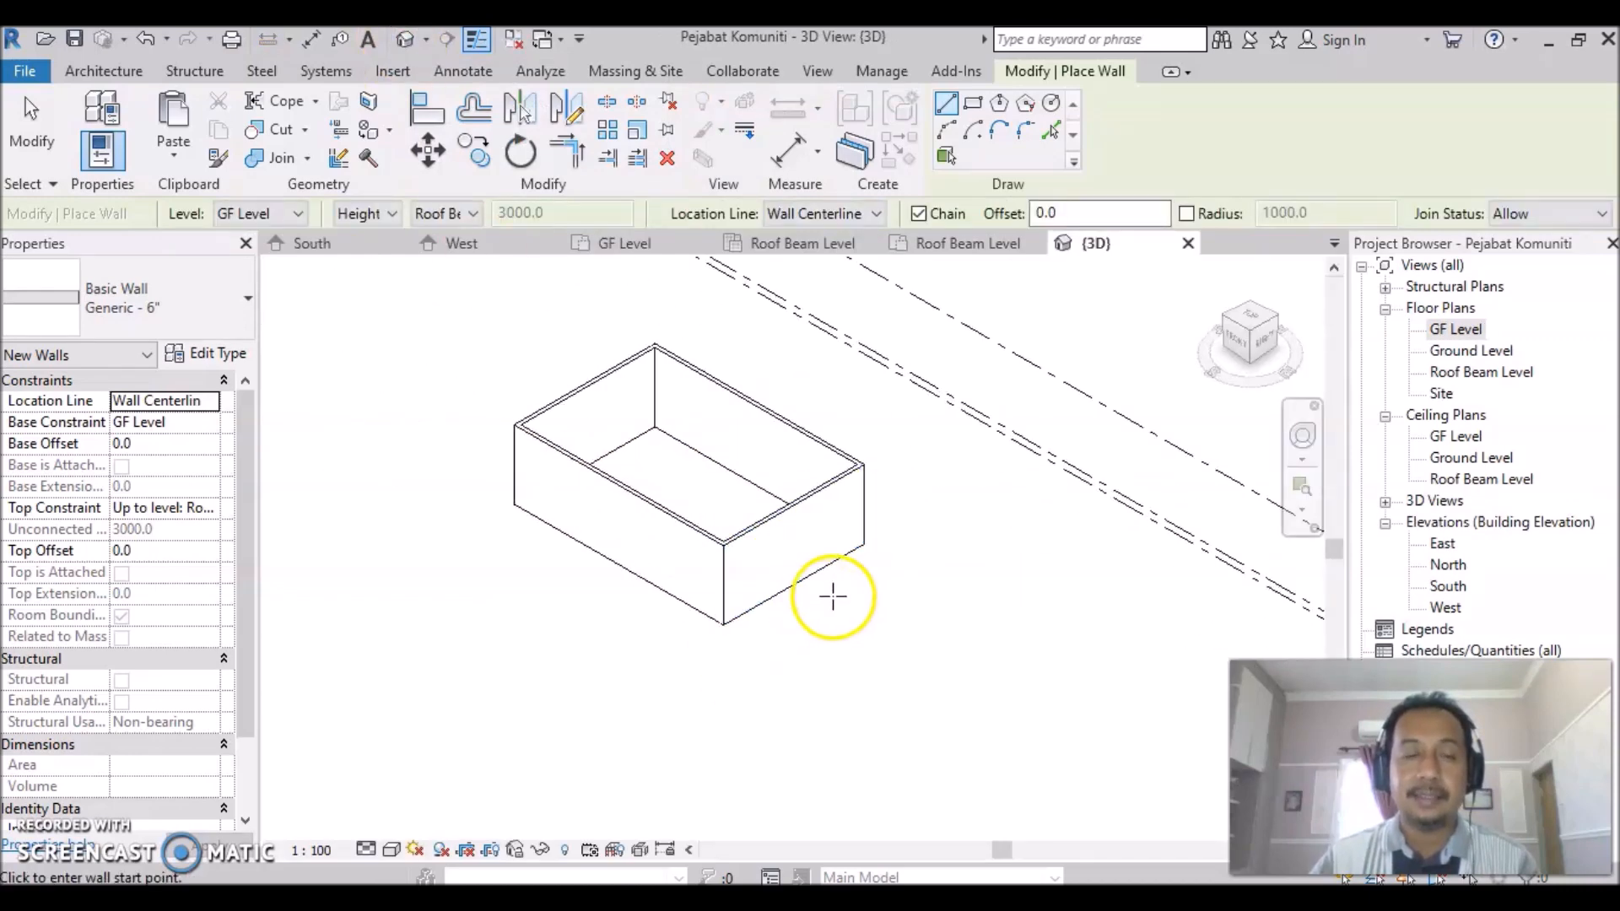
pyautogui.moveTo(887, 670); pyautogui.dragTo(901, 785, button='middle')
pyautogui.scroll(4, 861, 712)
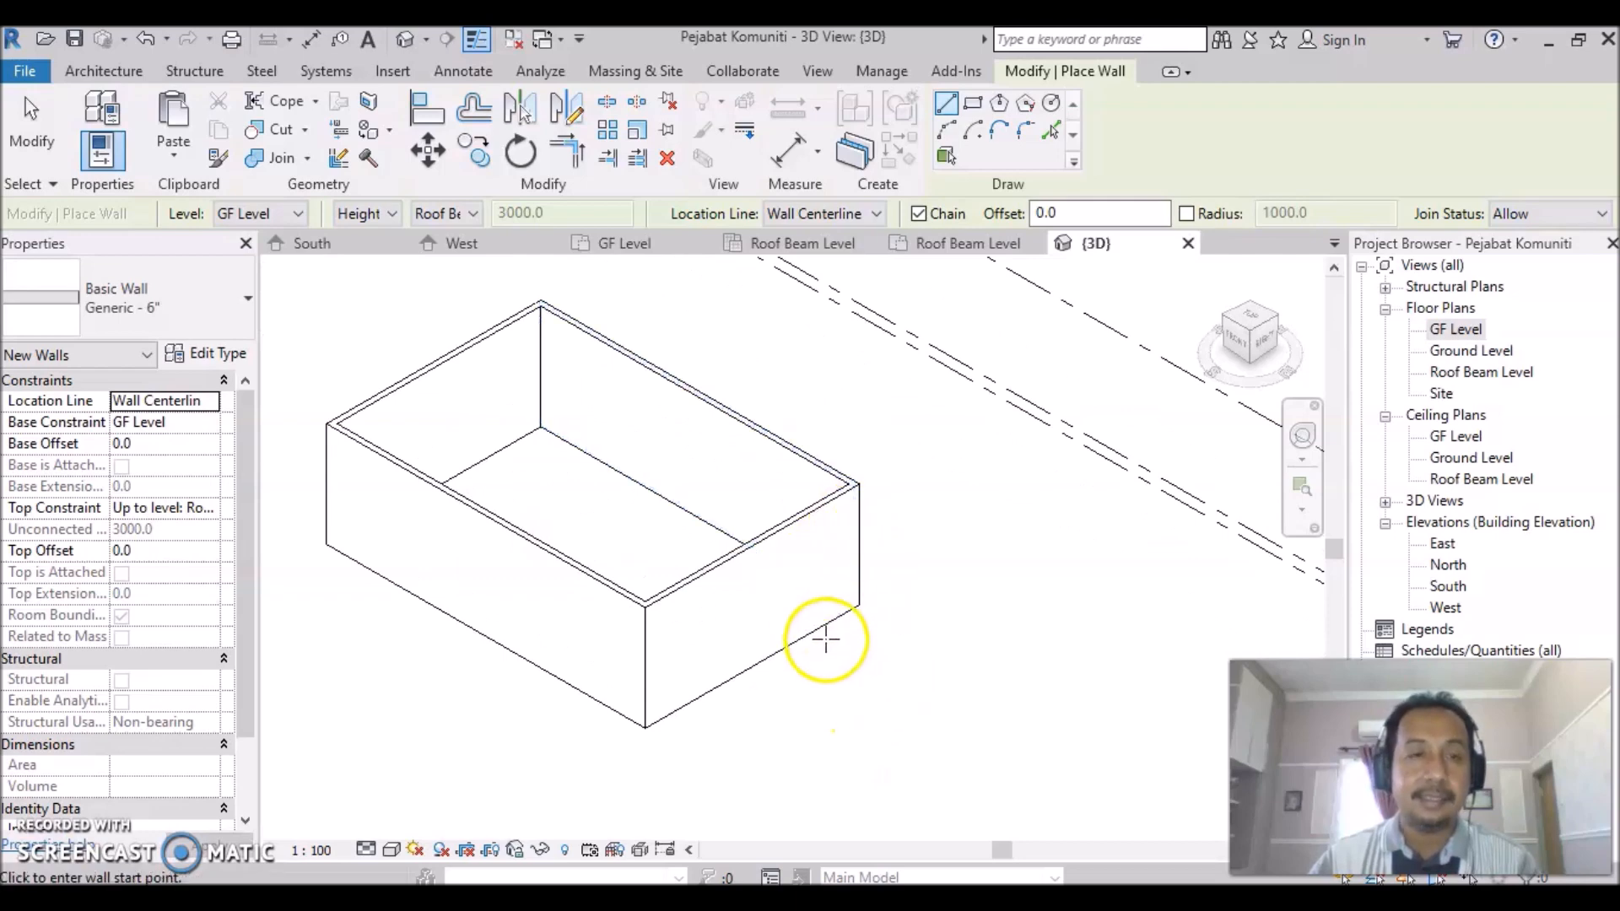
pyautogui.scroll(-3, 472, 354)
pyautogui.moveTo(494, 384)
pyautogui.mouseDown(button='middle')
pyautogui.moveTo(506, 407)
pyautogui.moveTo(825, 542)
pyautogui.mouseUp(button='middle')
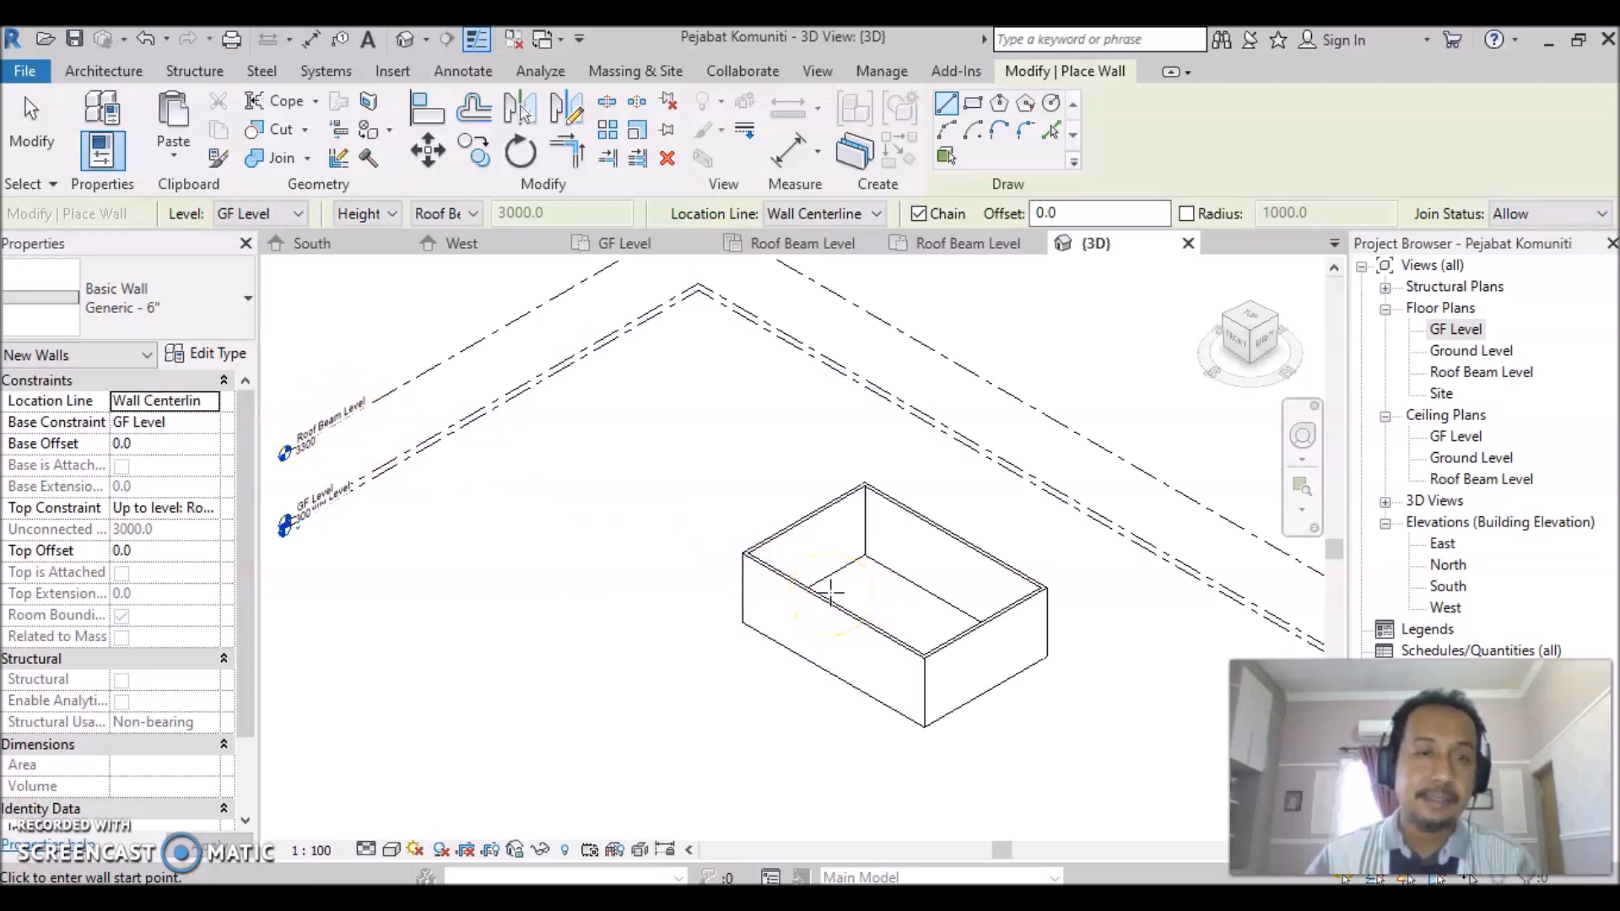
pyautogui.scroll(-1, 712, 549)
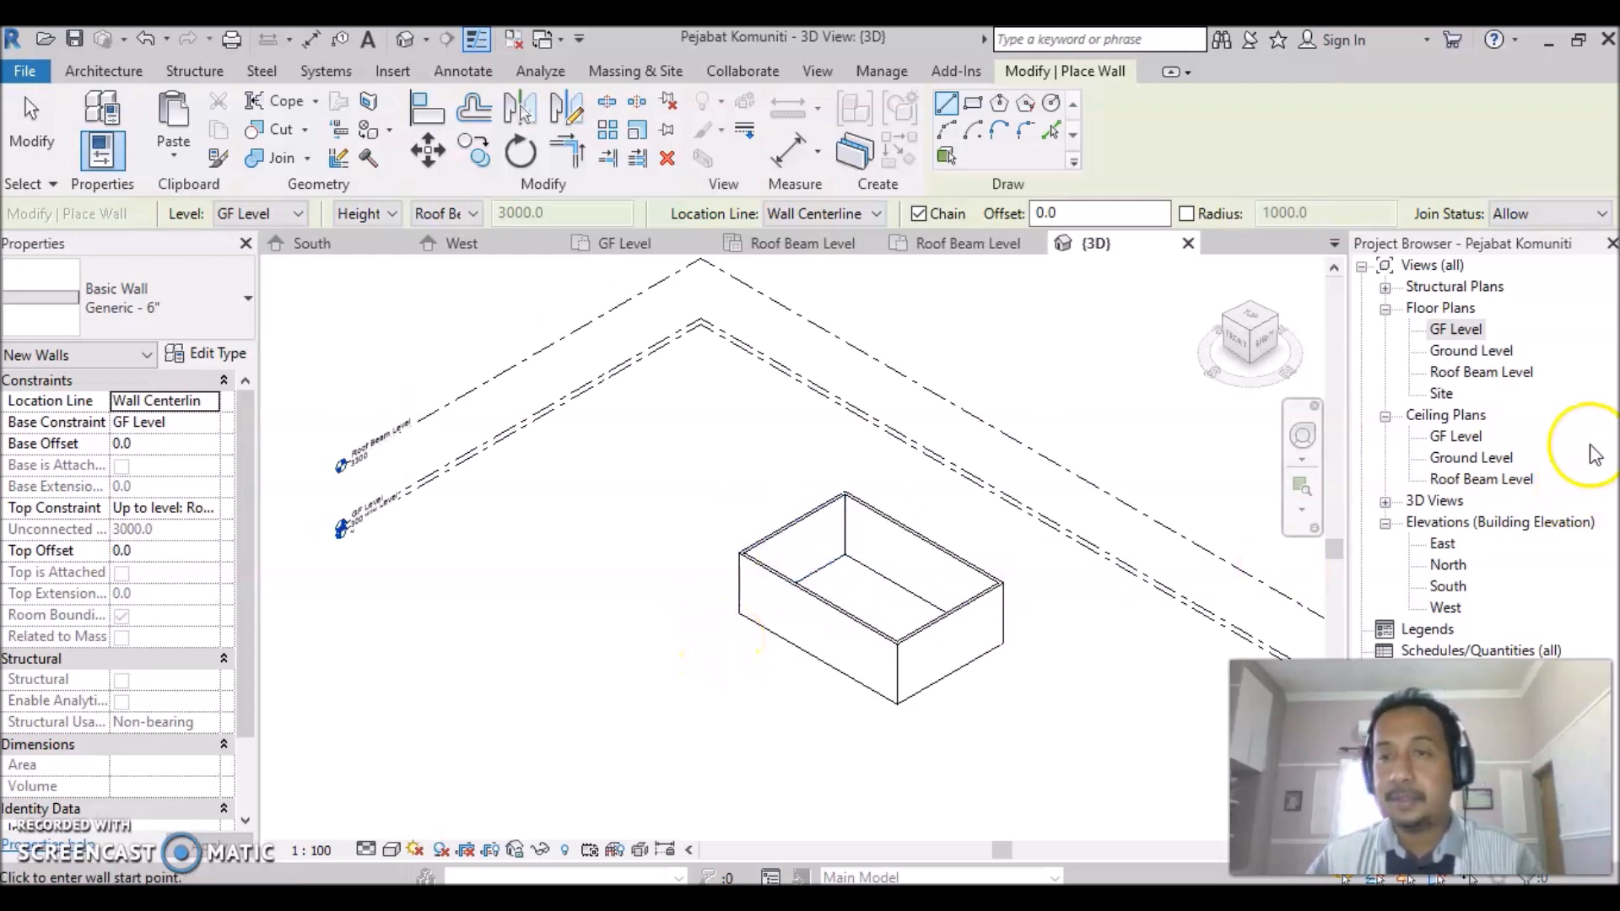
# In the GF Level floor plan, draw chained walls from grid A to grid B about 1800 mm from grid 1, continuing along B to grid 1.
pyautogui.doubleClick(1455, 330)
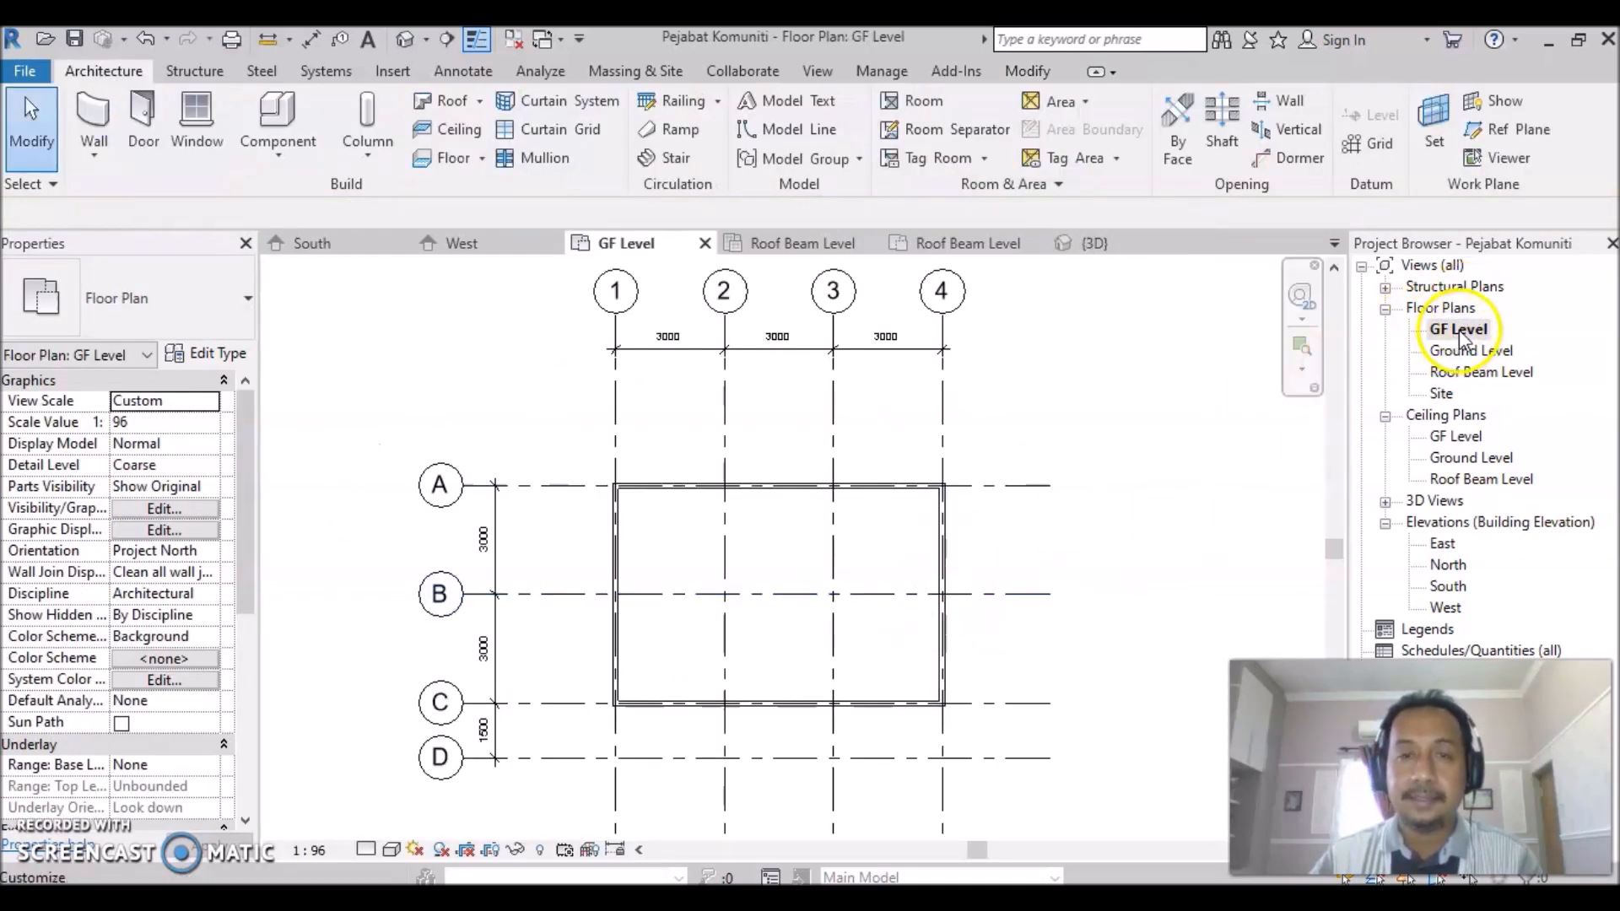
pyautogui.scroll(-1, 806, 656)
pyautogui.moveTo(879, 655); pyautogui.dragTo(909, 594, button='middle')
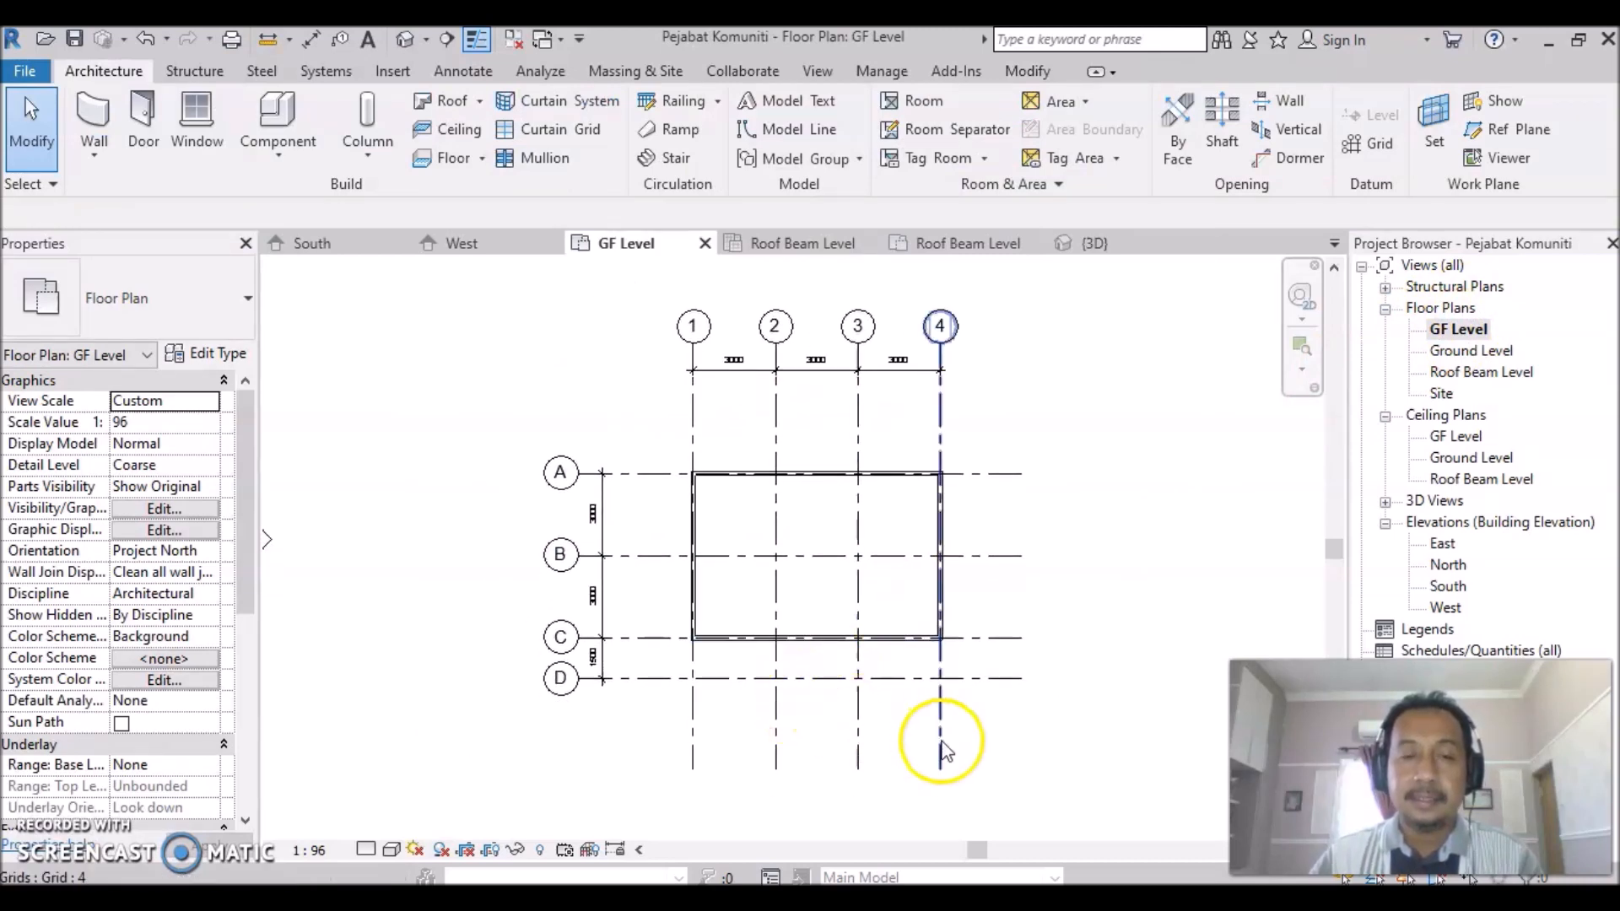
pyautogui.scroll(1, 933, 749)
pyautogui.moveTo(800, 574); pyautogui.dragTo(831, 590, button='middle')
pyautogui.scroll(2, 732, 591)
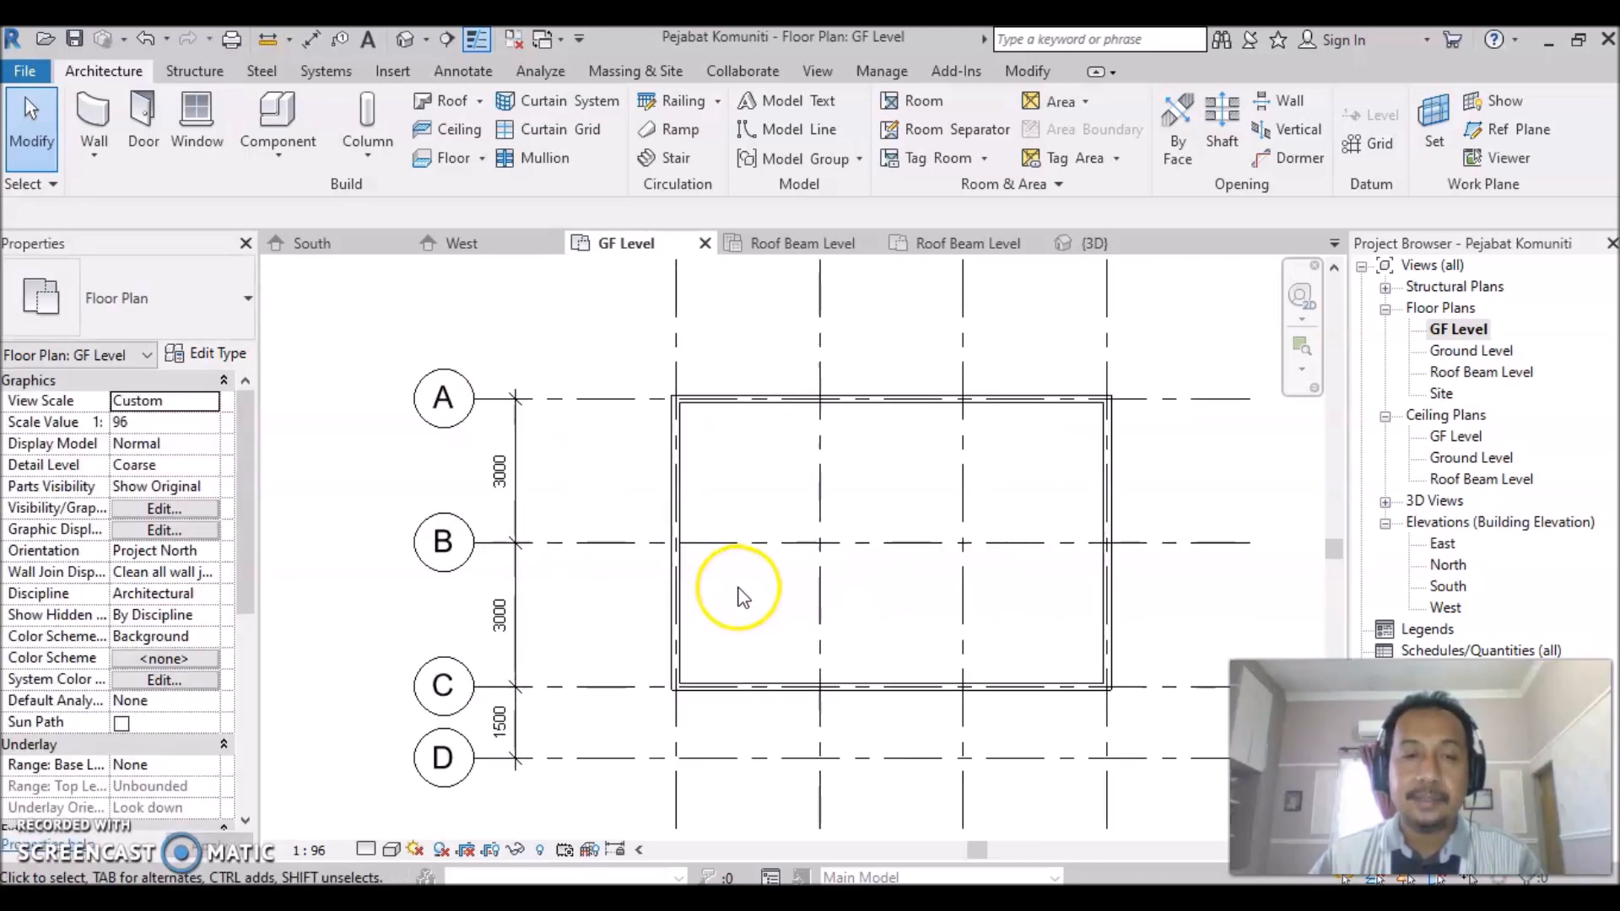
pyautogui.scroll(1, 738, 590)
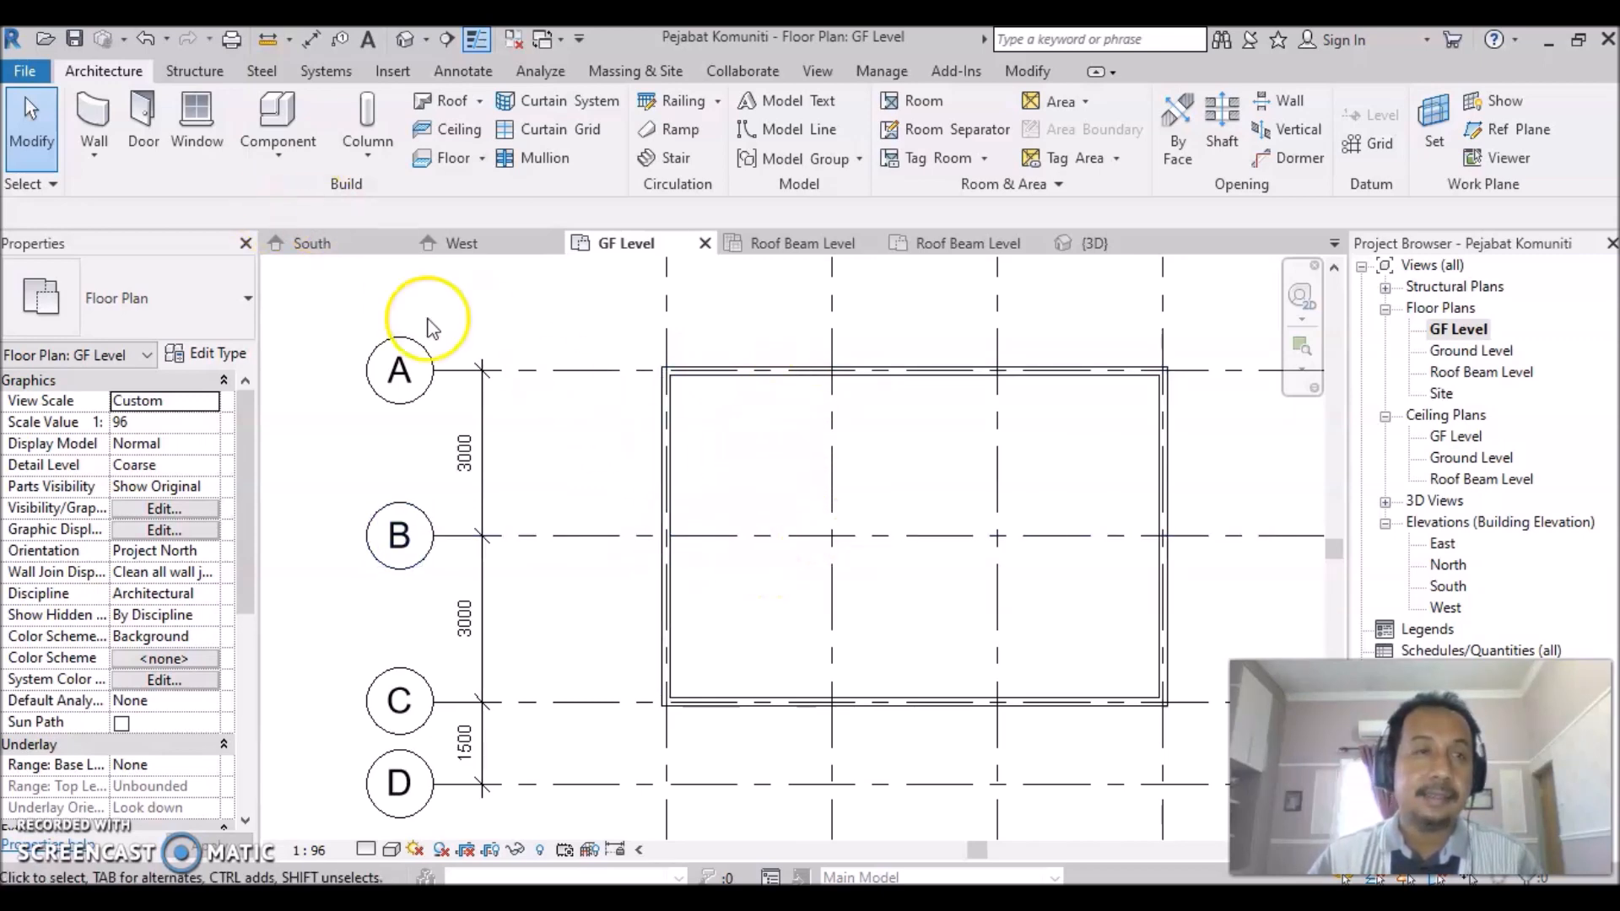
pyautogui.click(91, 123)
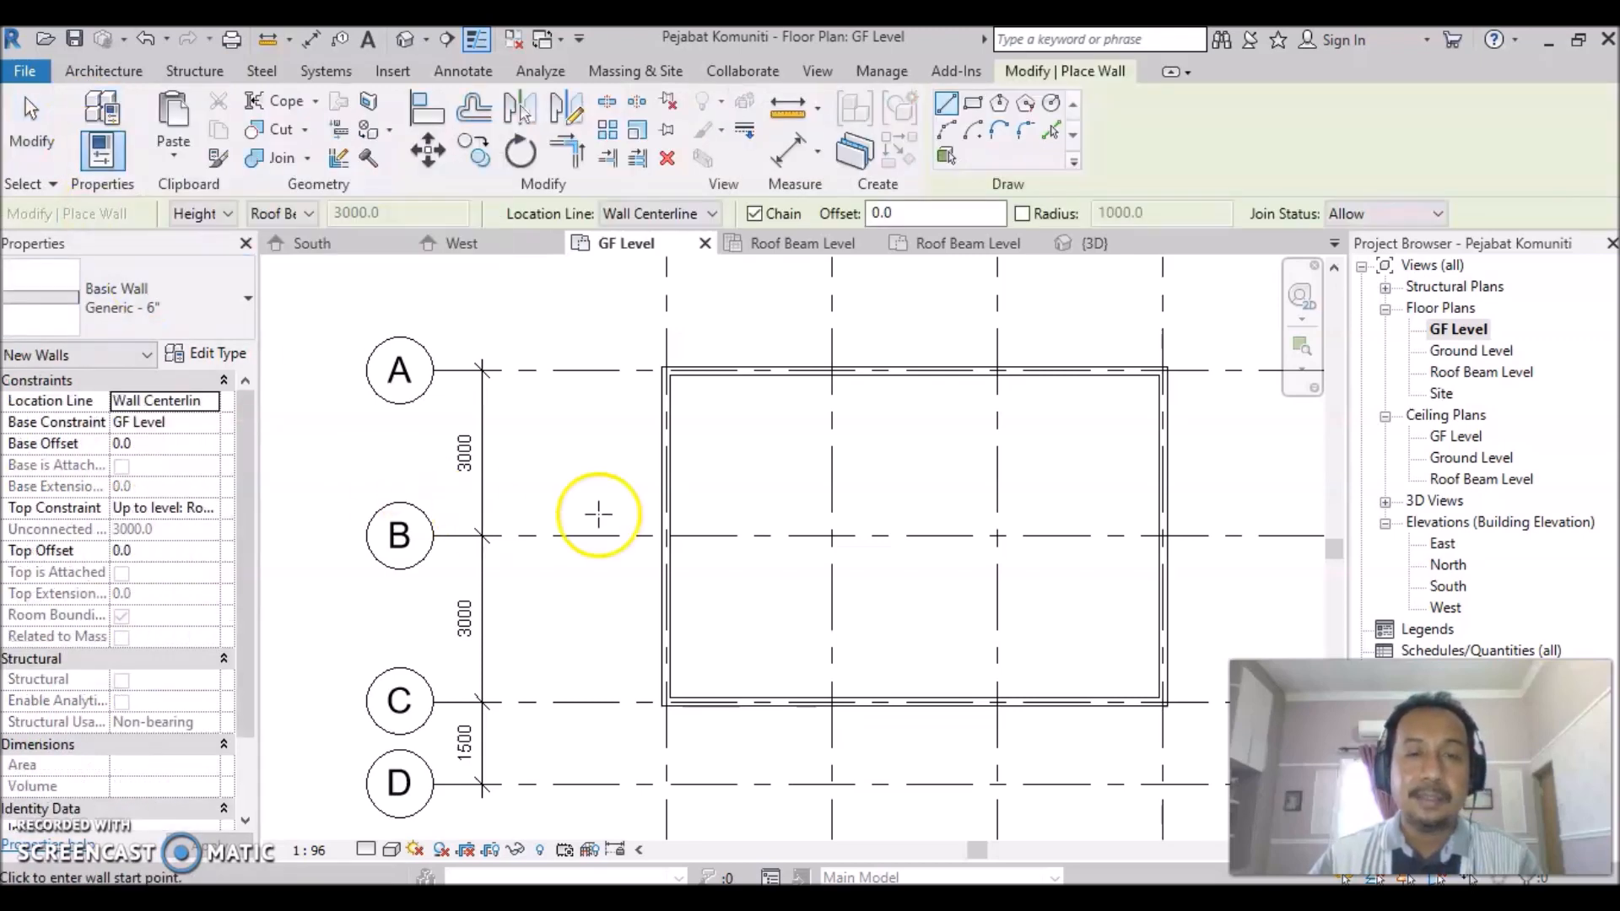
pyautogui.click(766, 370)
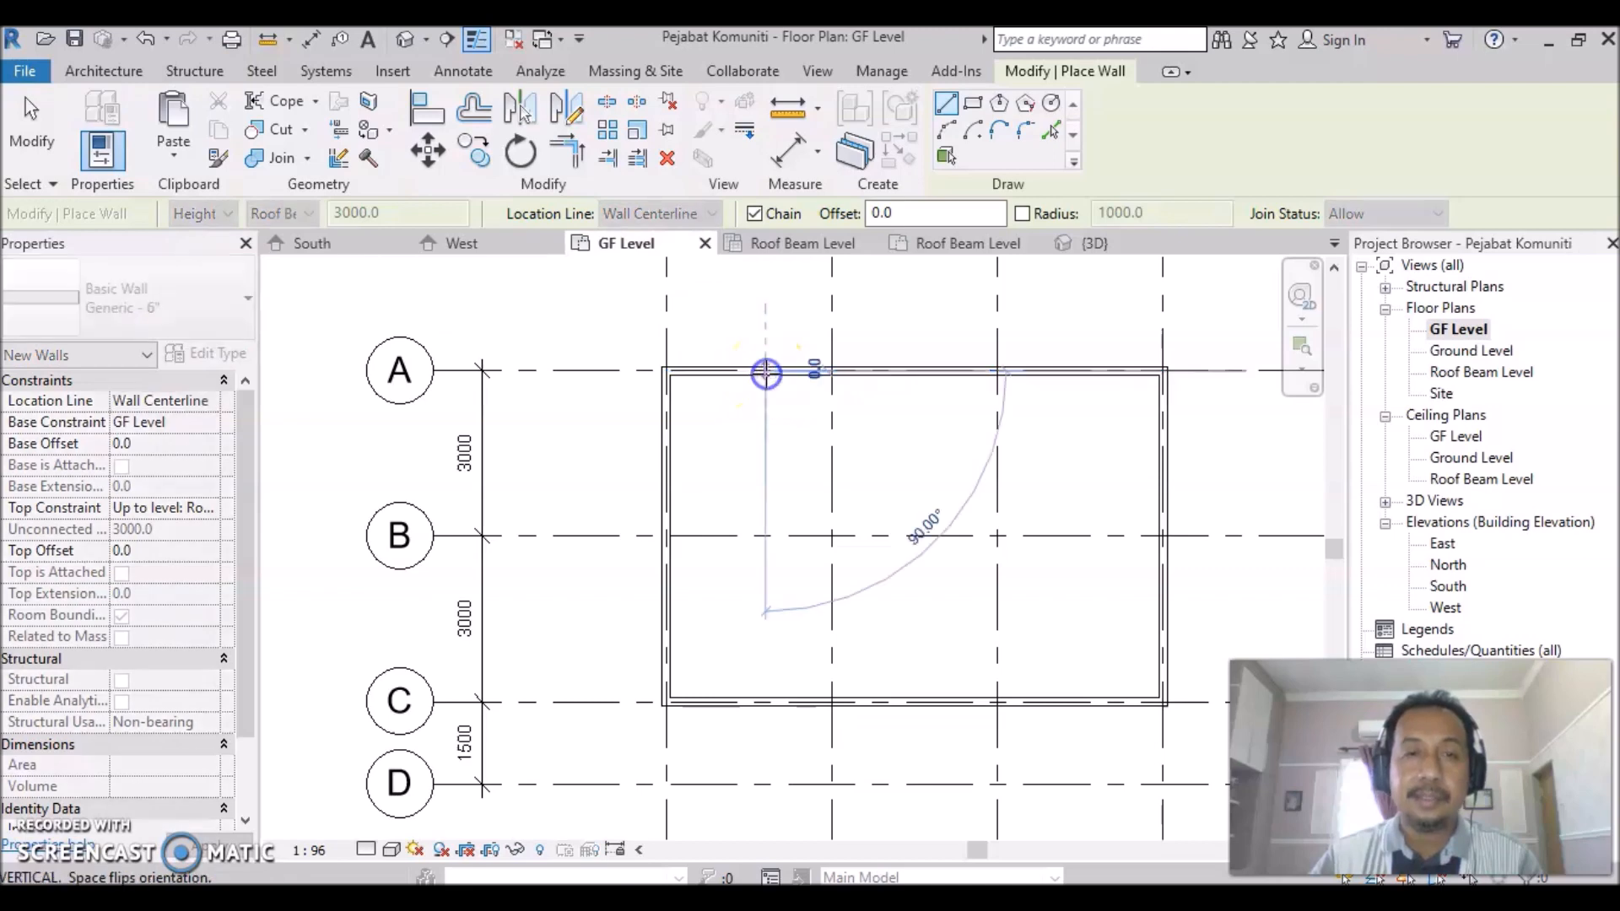
pyautogui.click(766, 535)
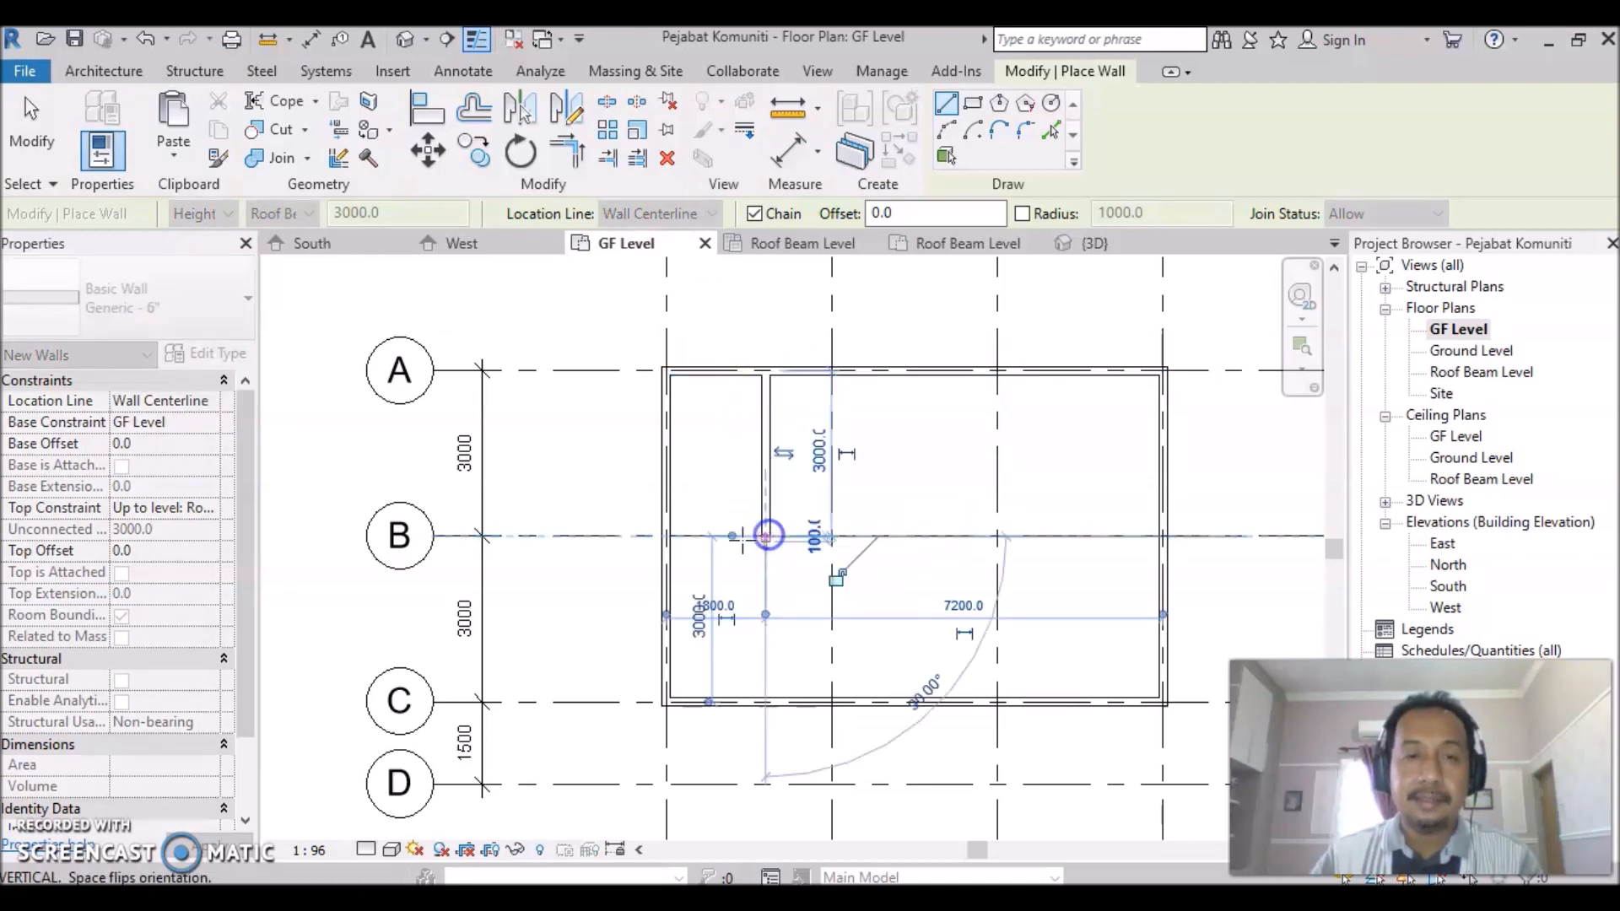
pyautogui.click(666, 535)
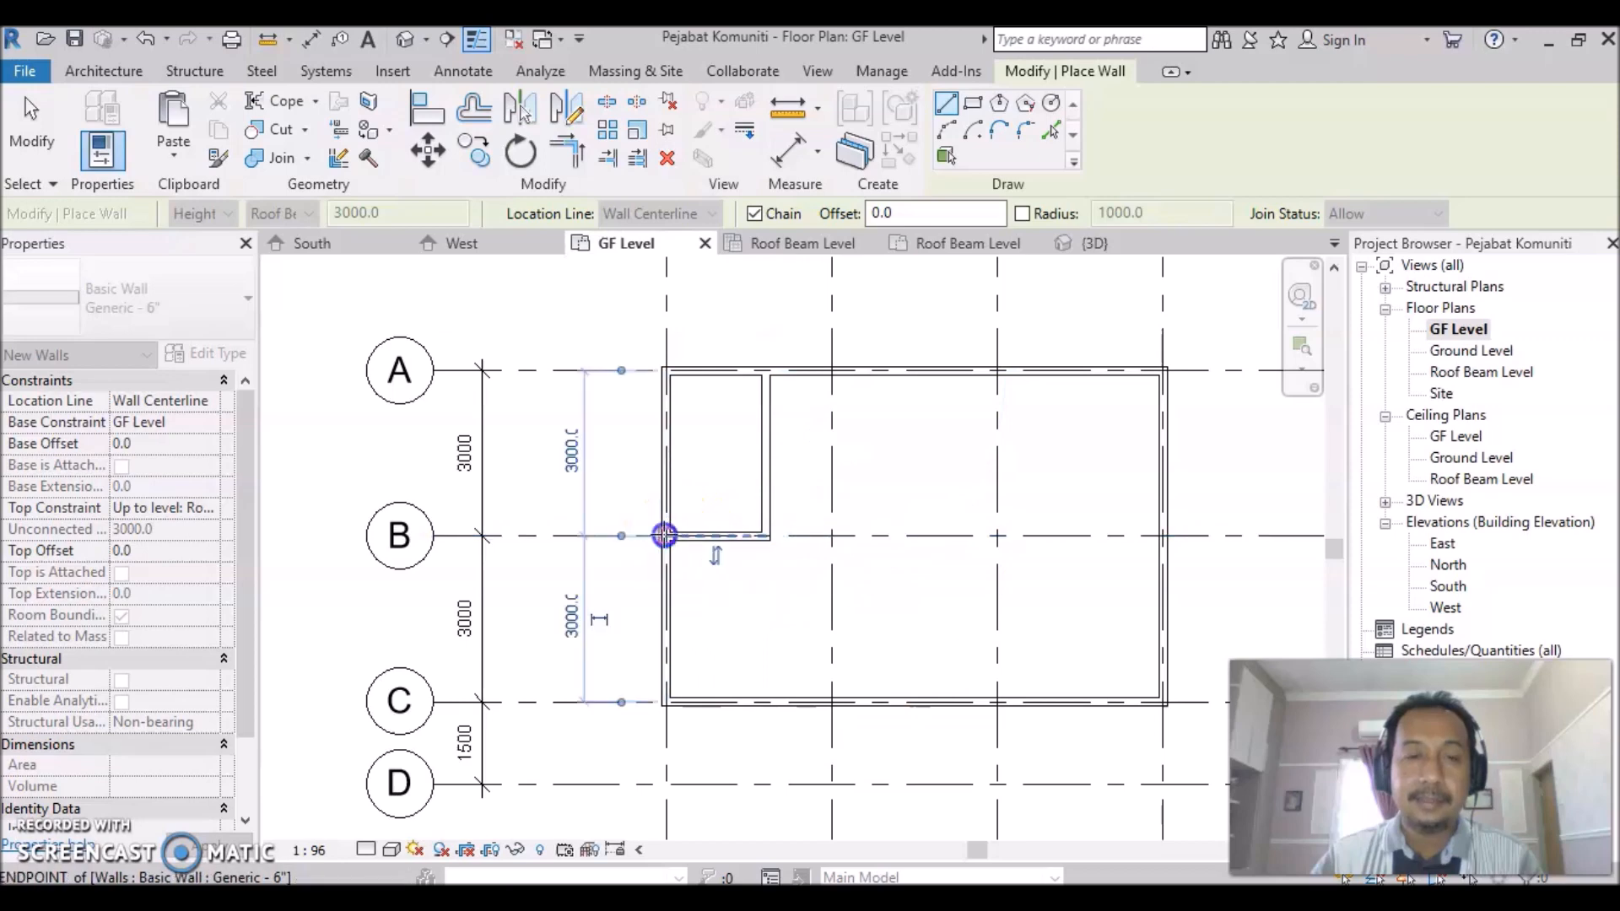
# Draw a horizontal partition across the small enclosure midway between grids A and B, plus a wall along grid 2 from A to B.
pyautogui.click(765, 457)
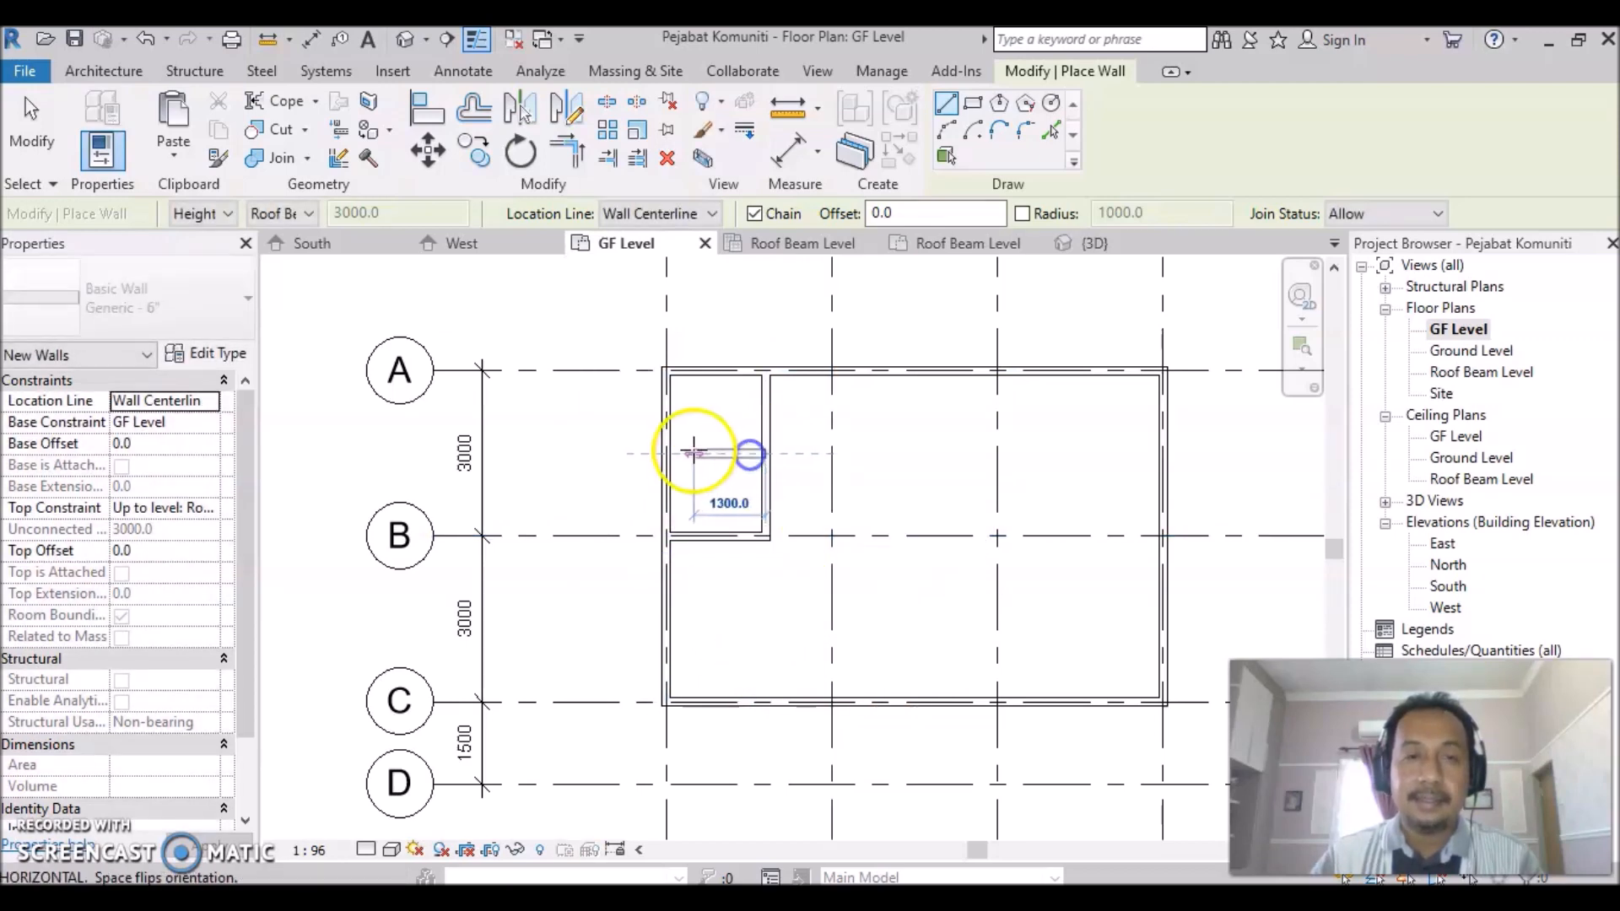
pyautogui.click(666, 453)
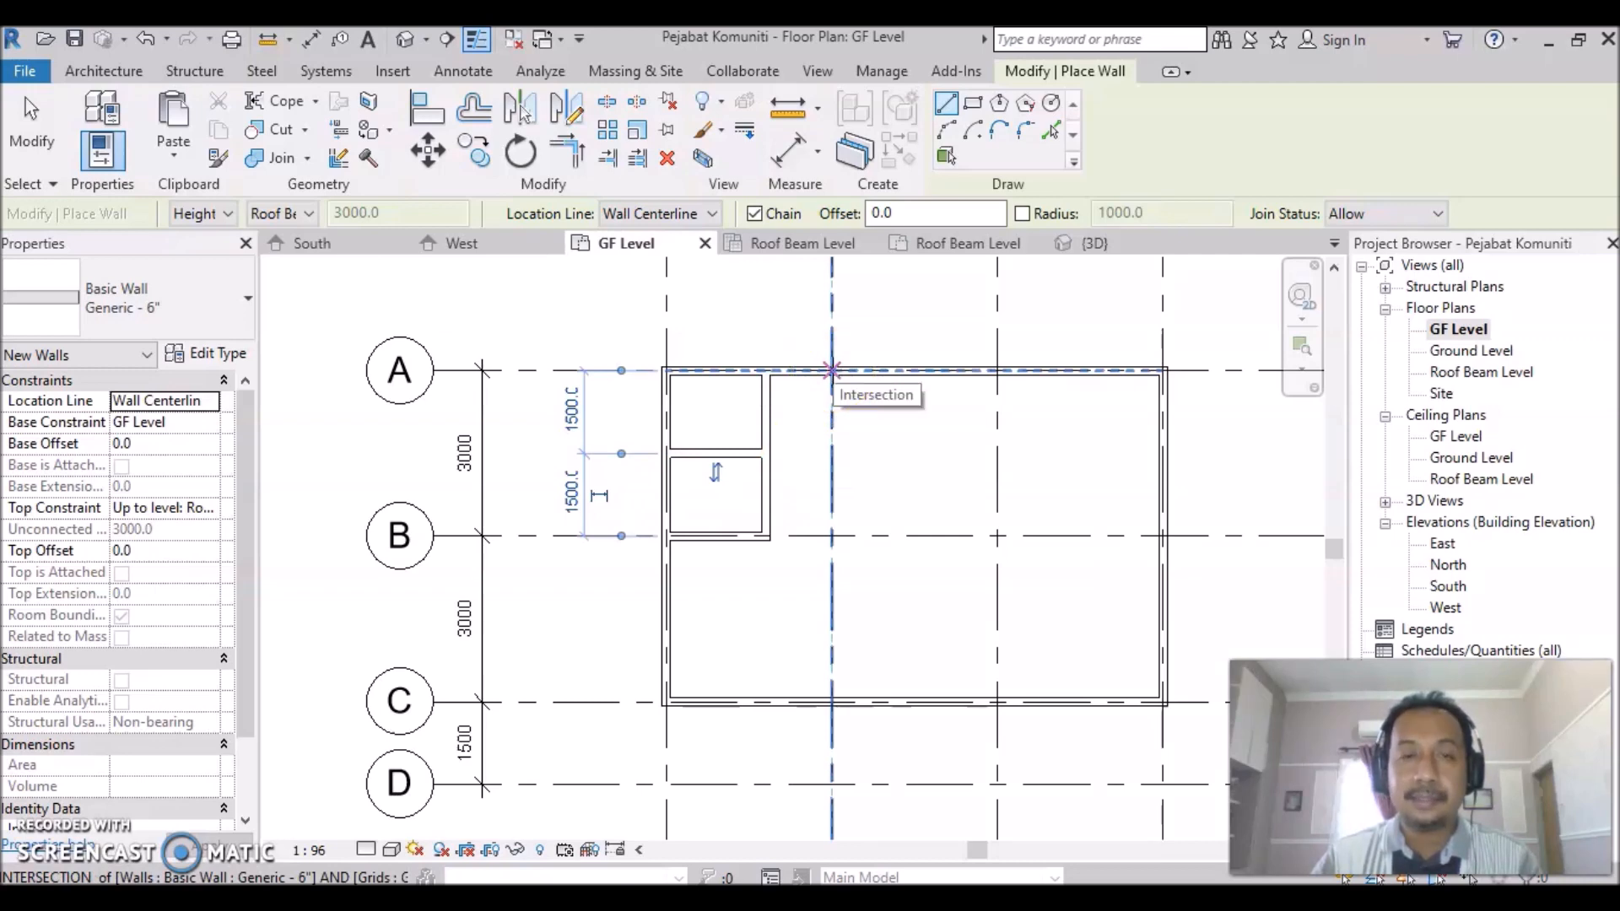
pyautogui.click(831, 369)
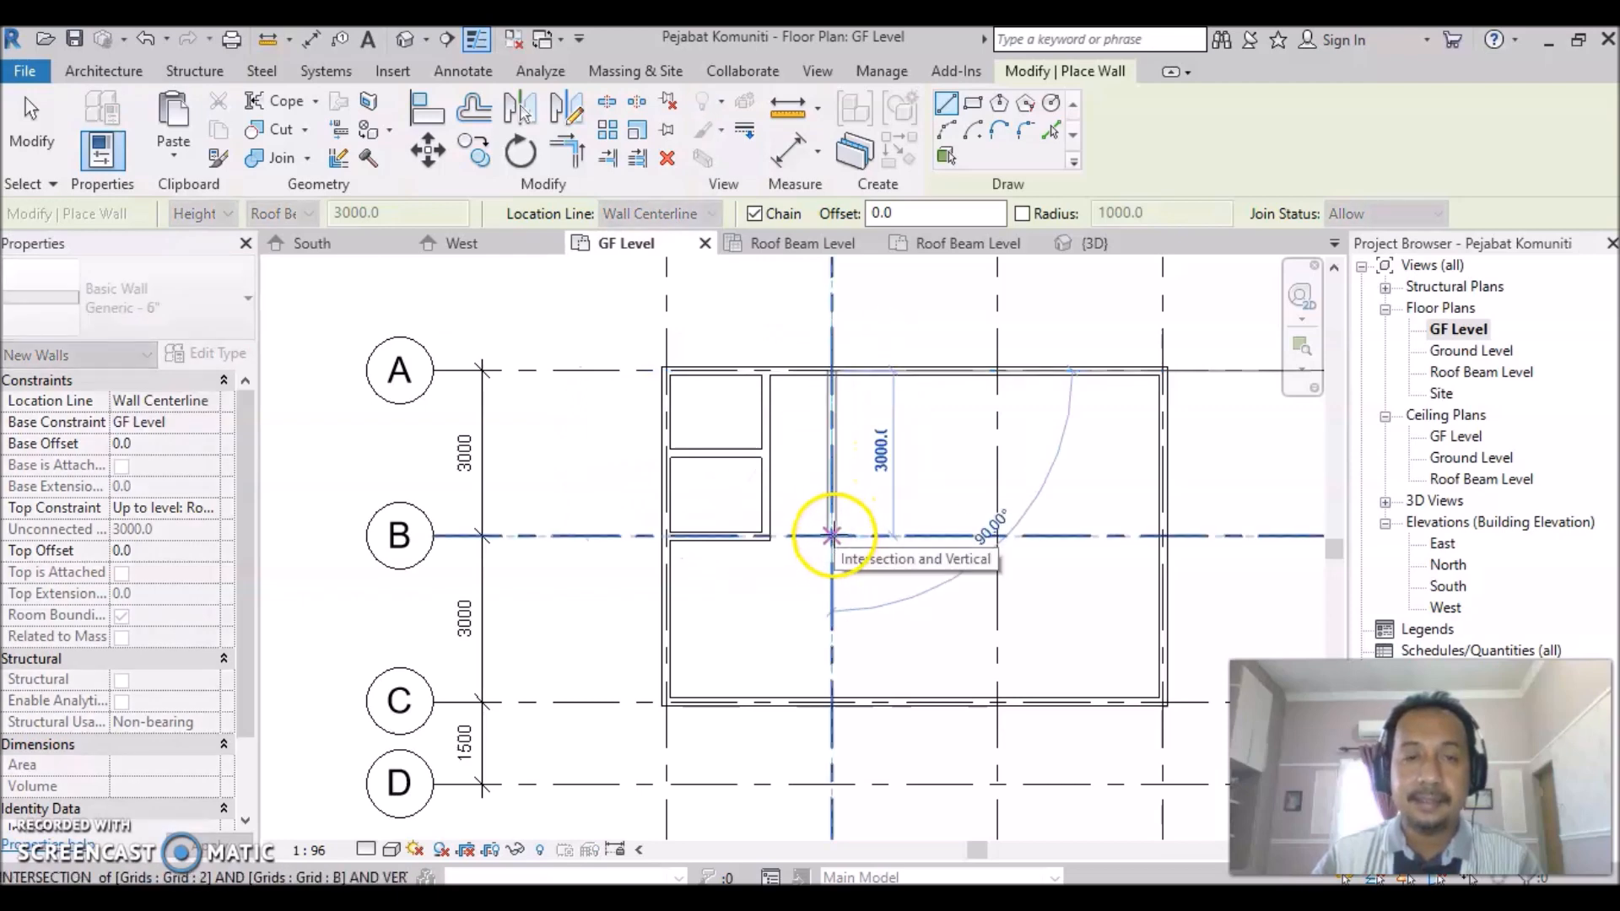
pyautogui.click(832, 537)
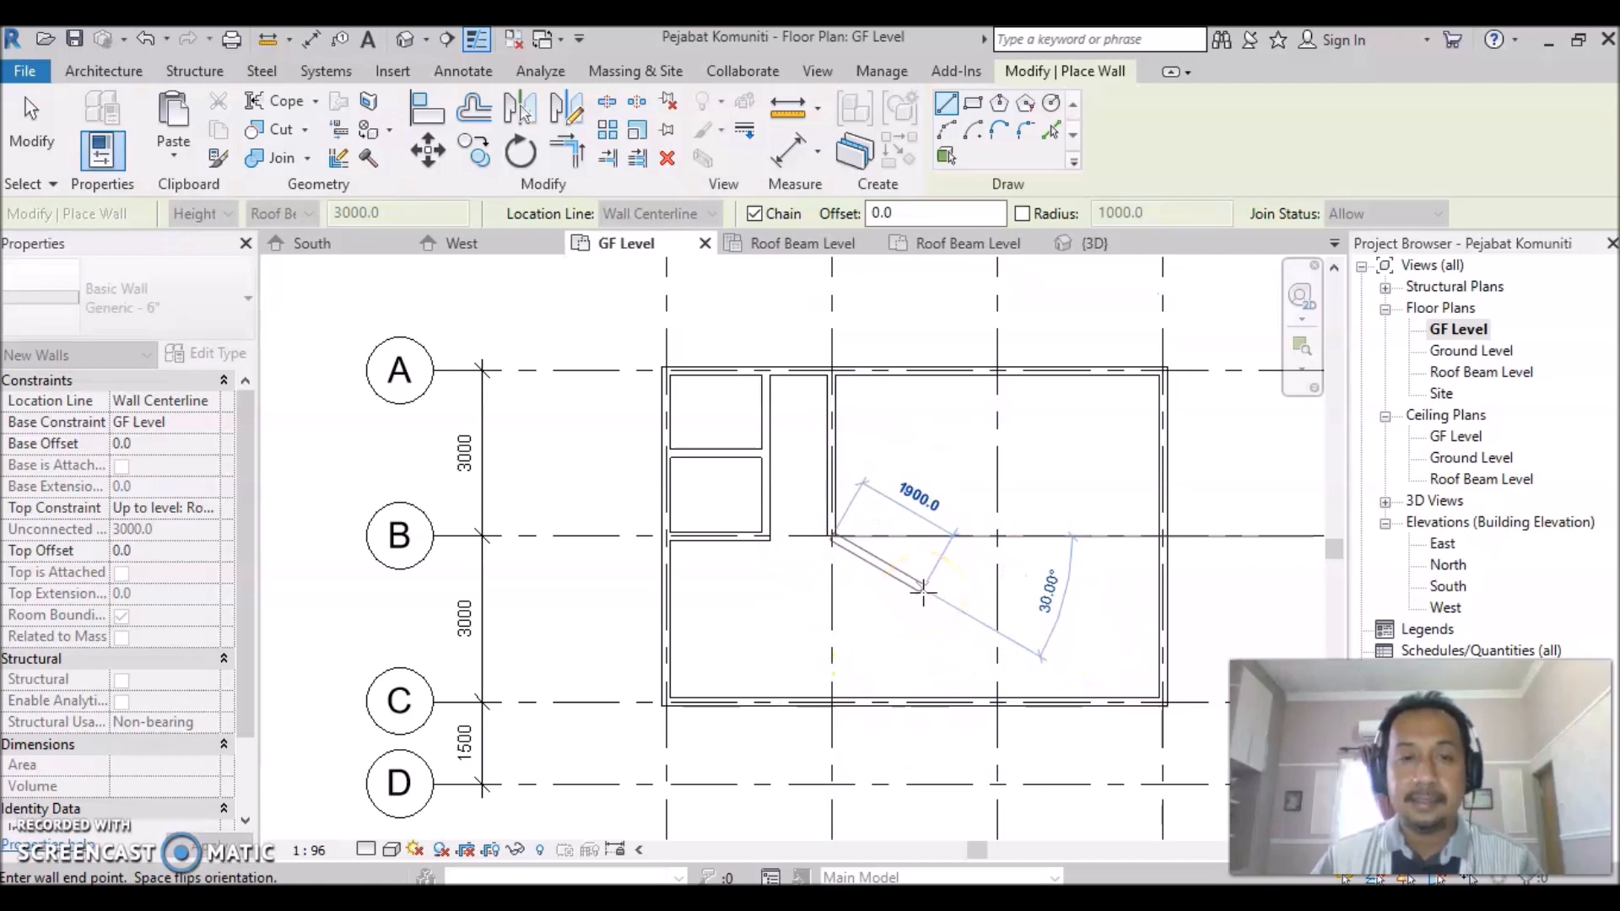
pyautogui.press('Escape')
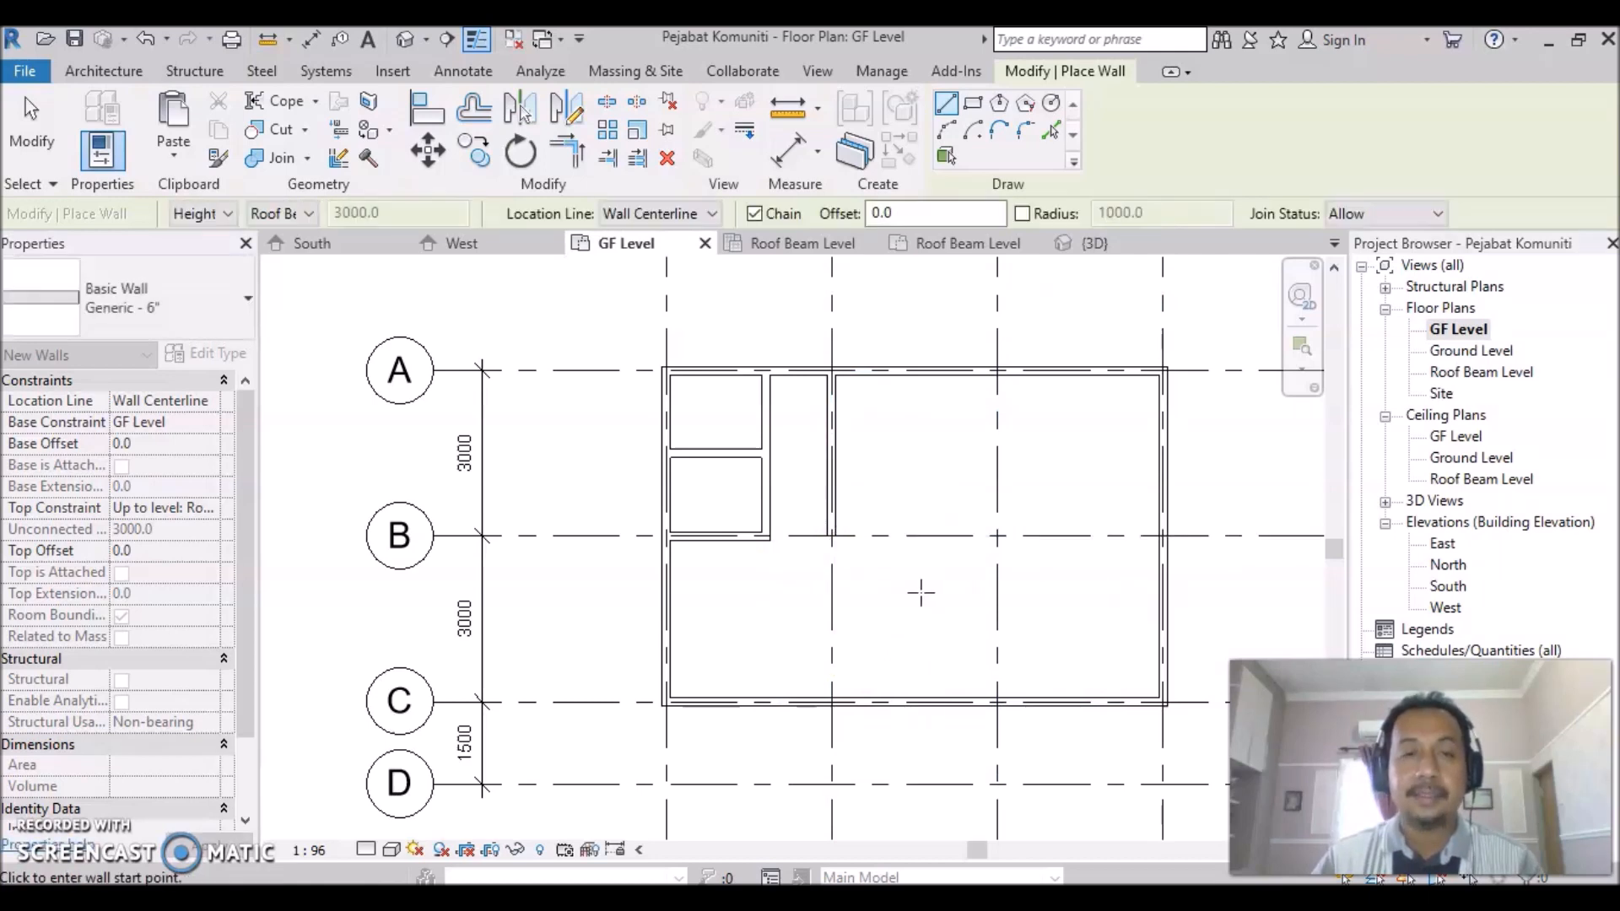
pyautogui.click(772, 632)
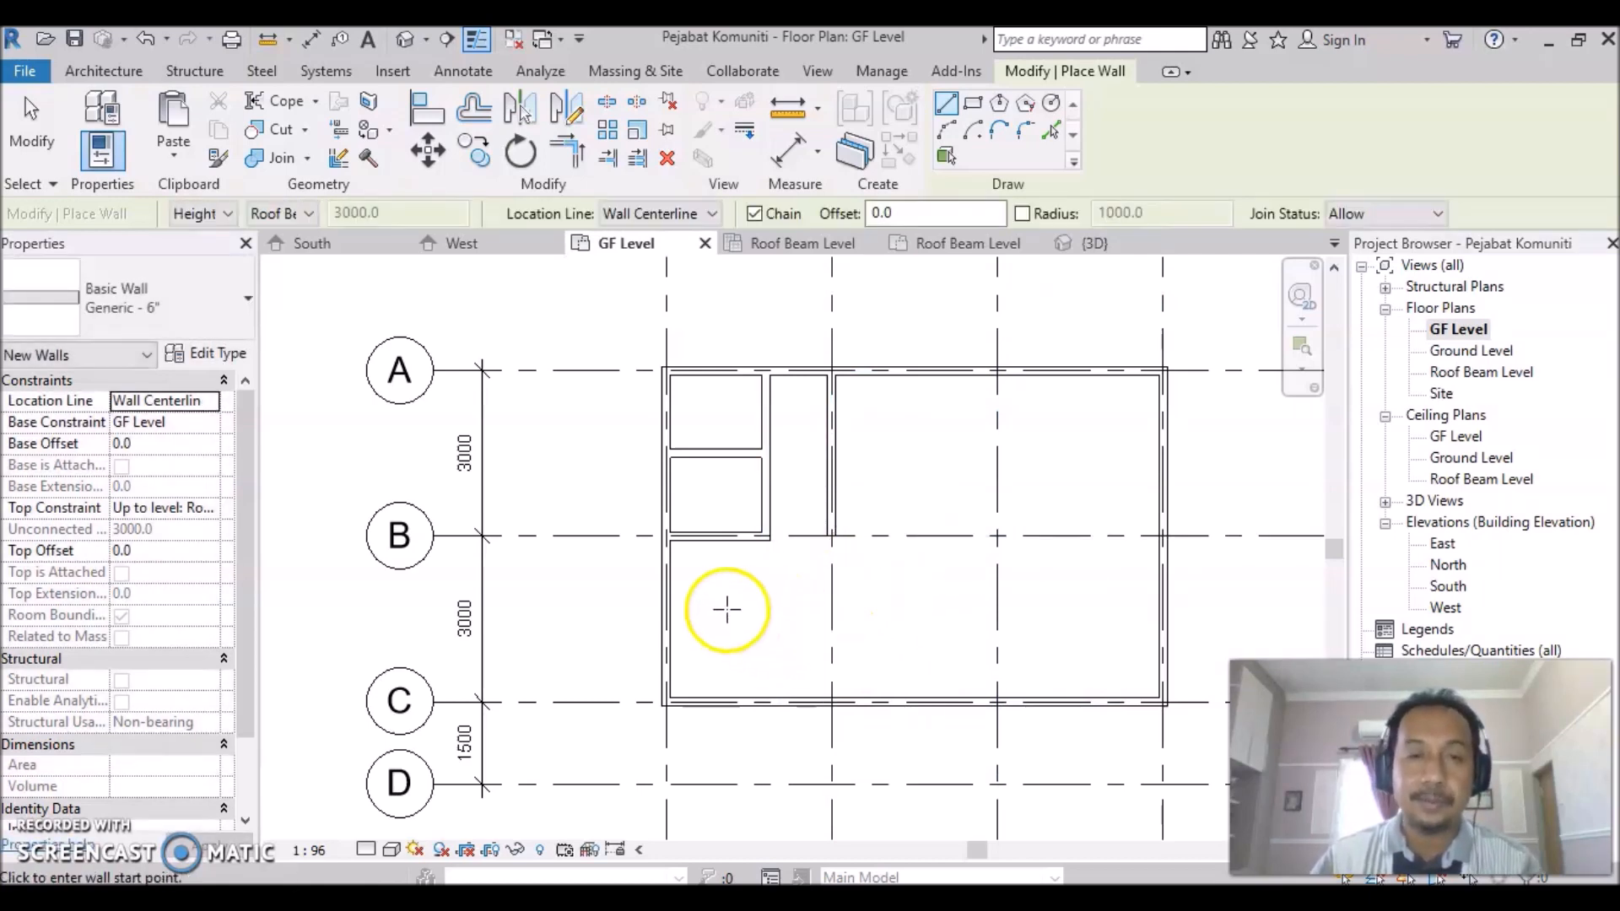
pyautogui.scroll(2, 812, 511)
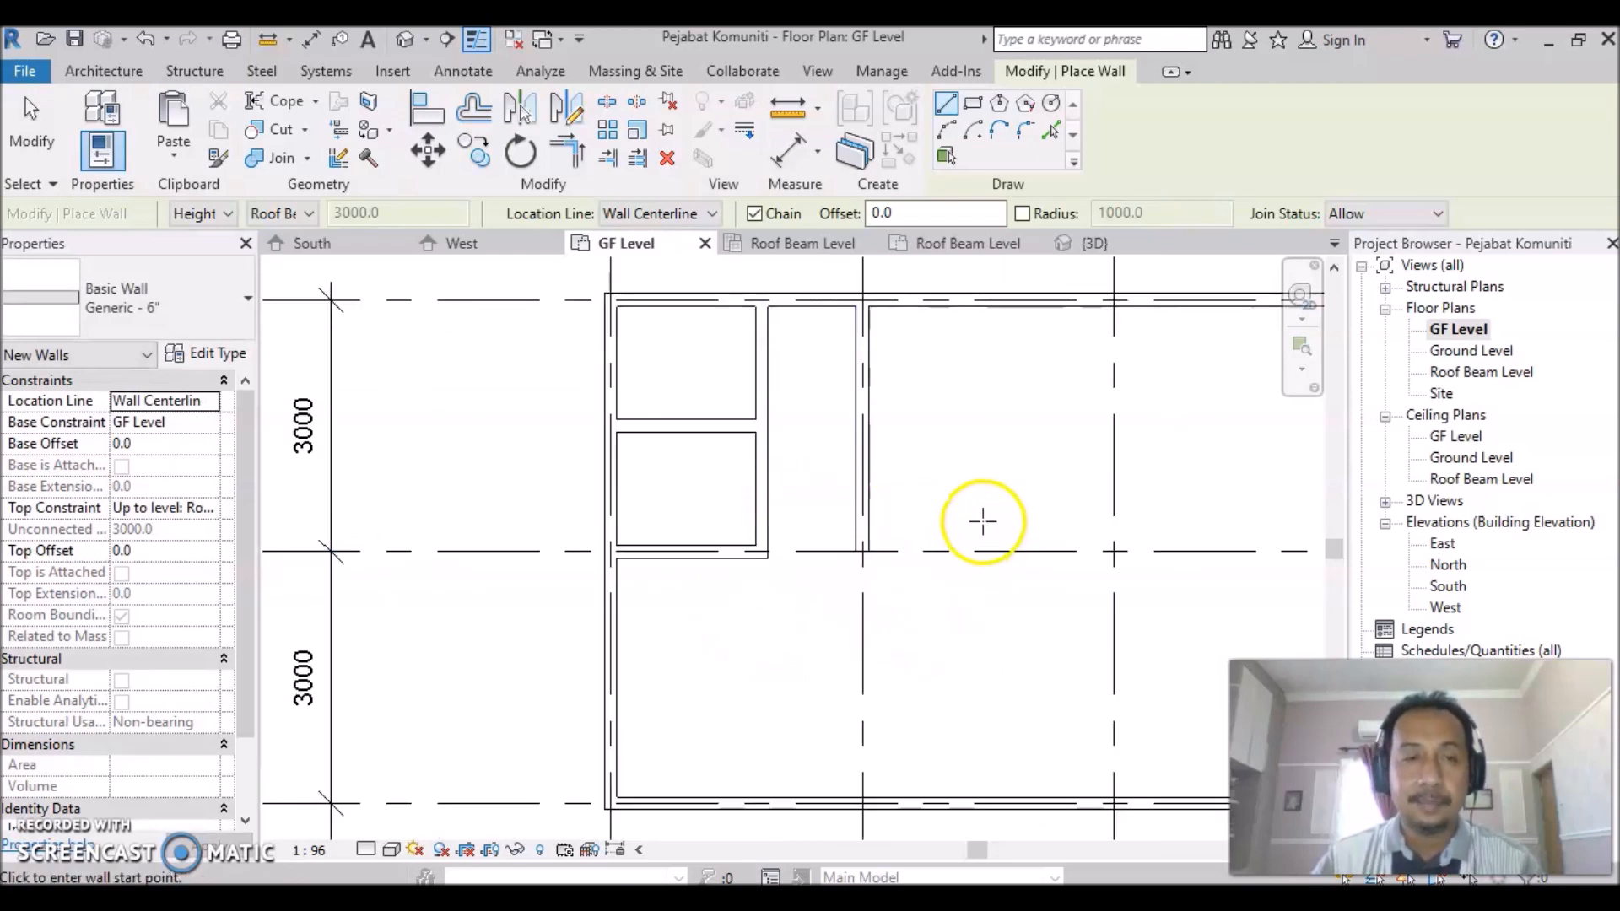
pyautogui.scroll(-2, 952, 470)
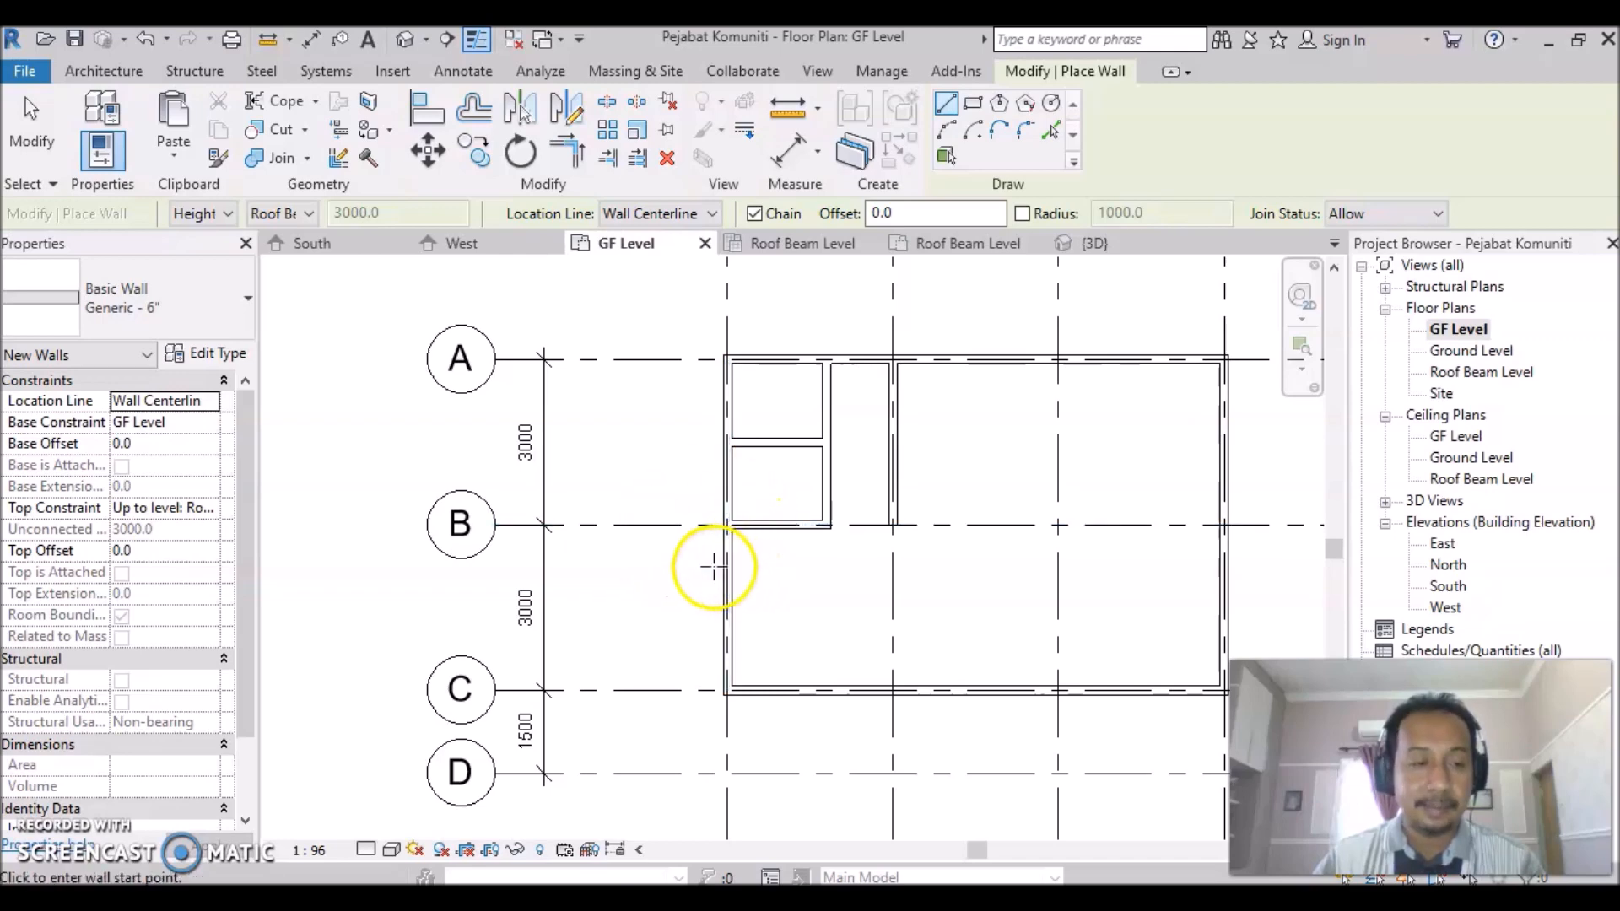
pyautogui.press('Escape')
pyautogui.press('Escape')
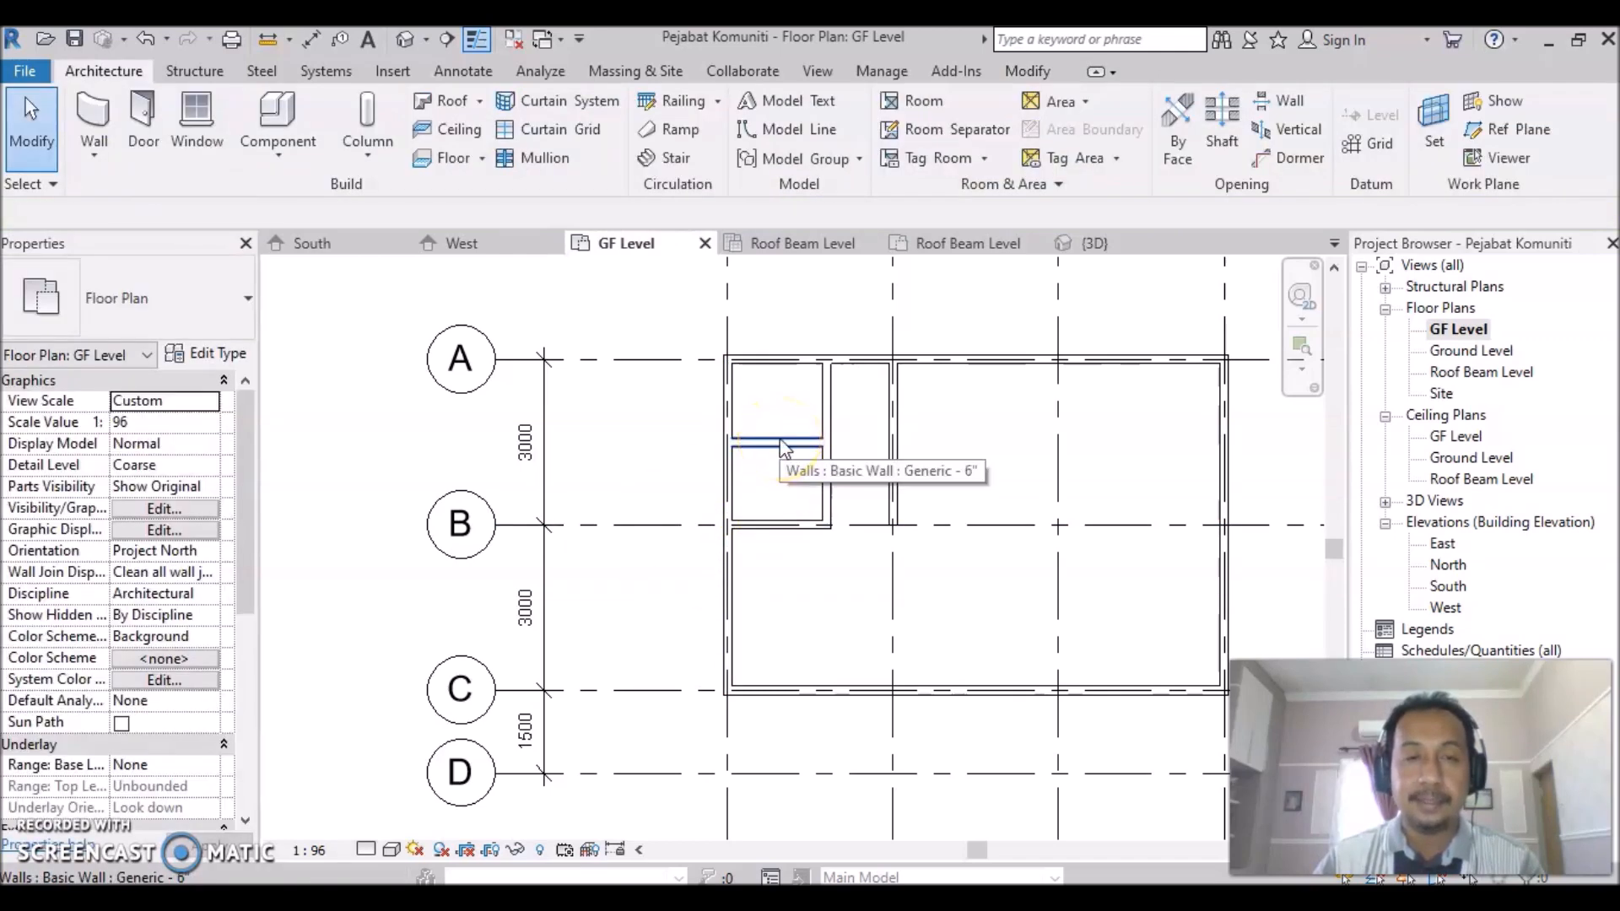
# Set the horizontal partition's distance from grid A to 1200 mm.
pyautogui.click(782, 442)
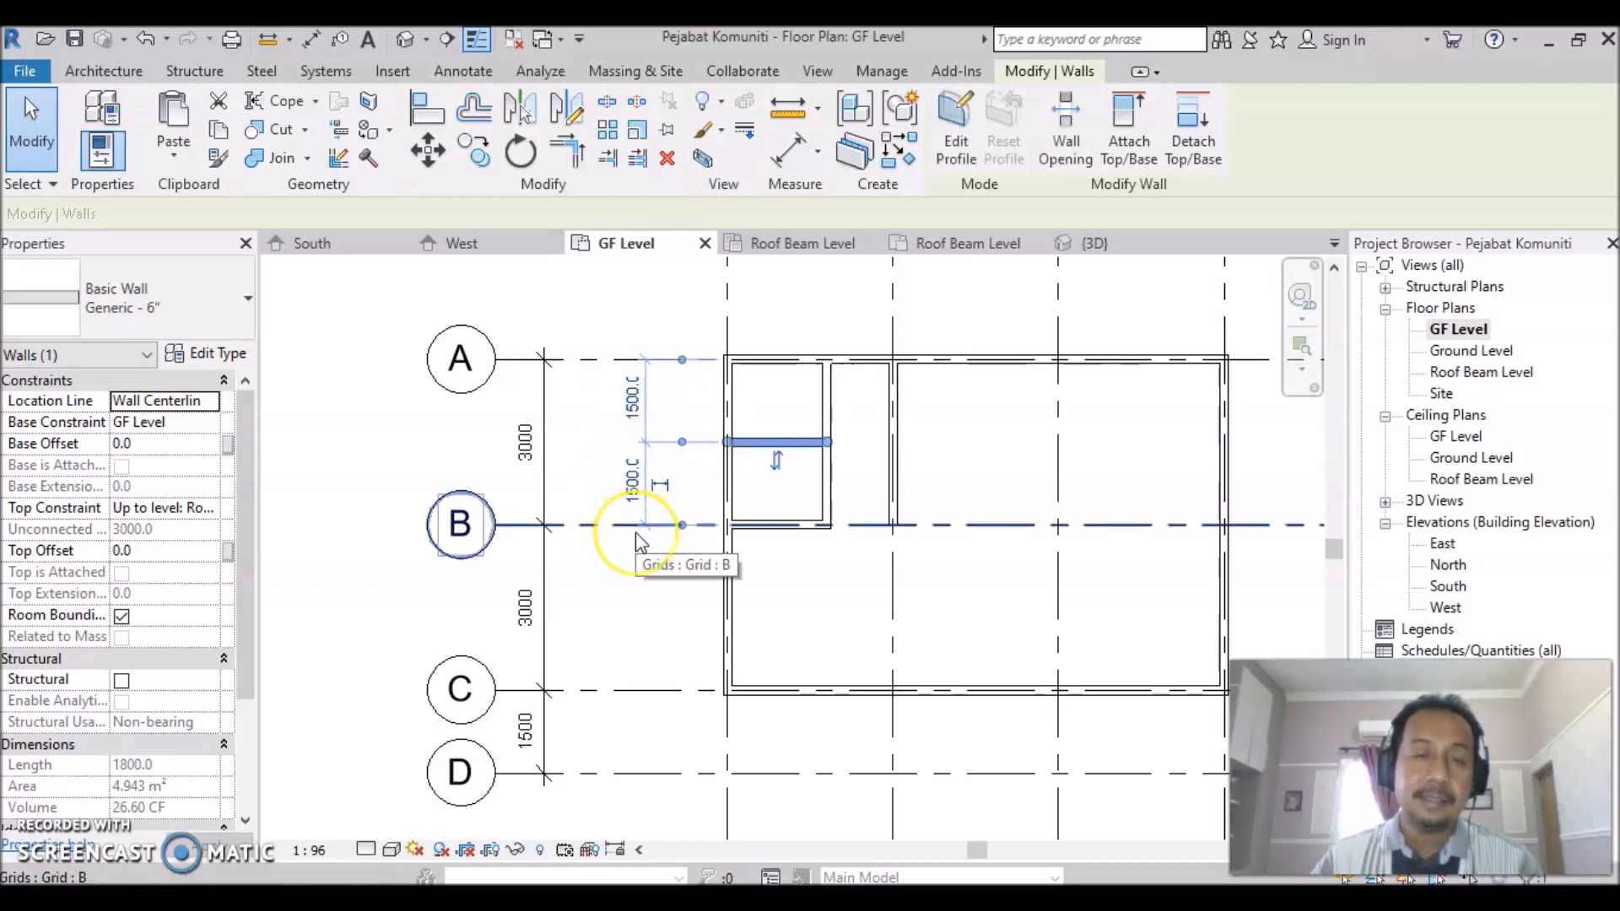
pyautogui.click(632, 397)
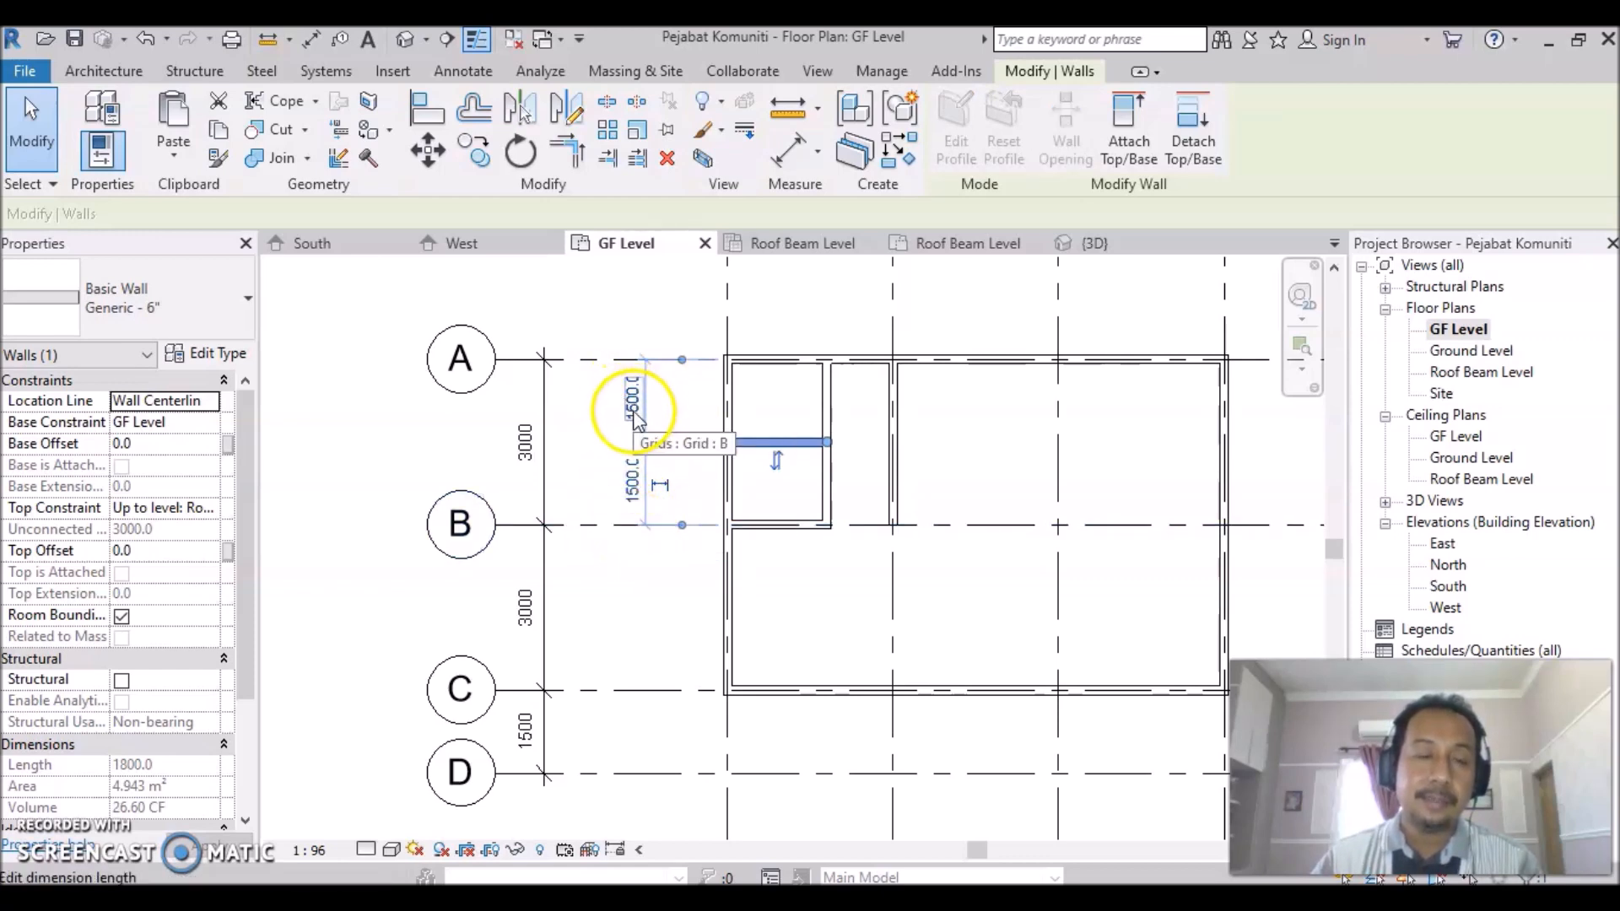
pyautogui.write('1200')
pyautogui.press('Return')
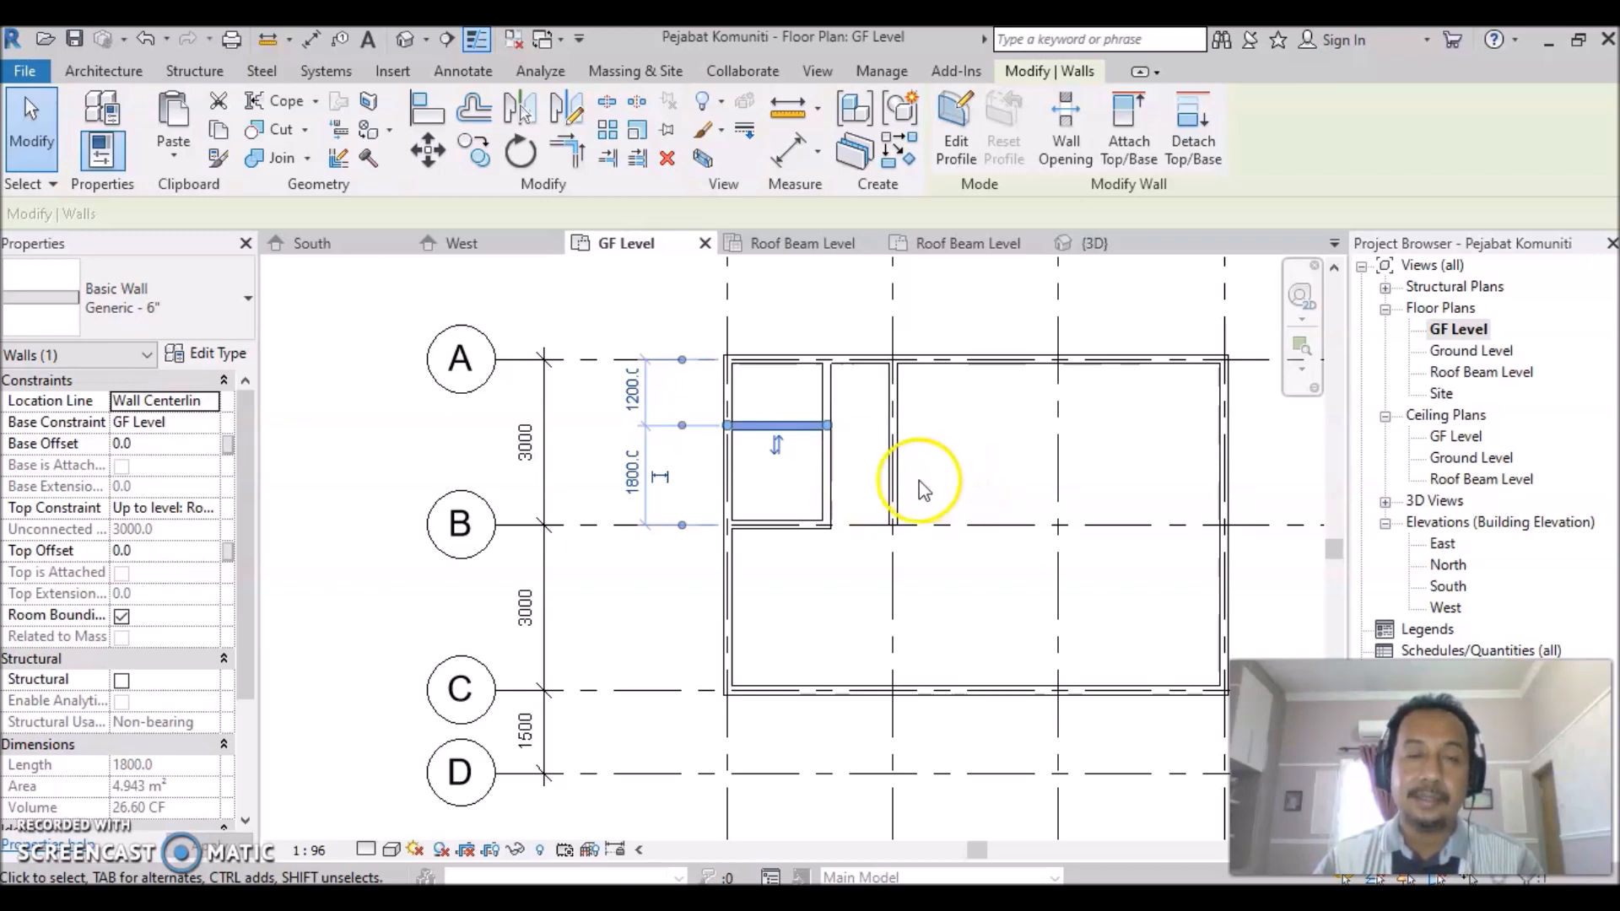
# Extend the free end of the horizontal partition from the short vertical wall to the wall on grid 2.
pyautogui.scroll(1, 823, 448)
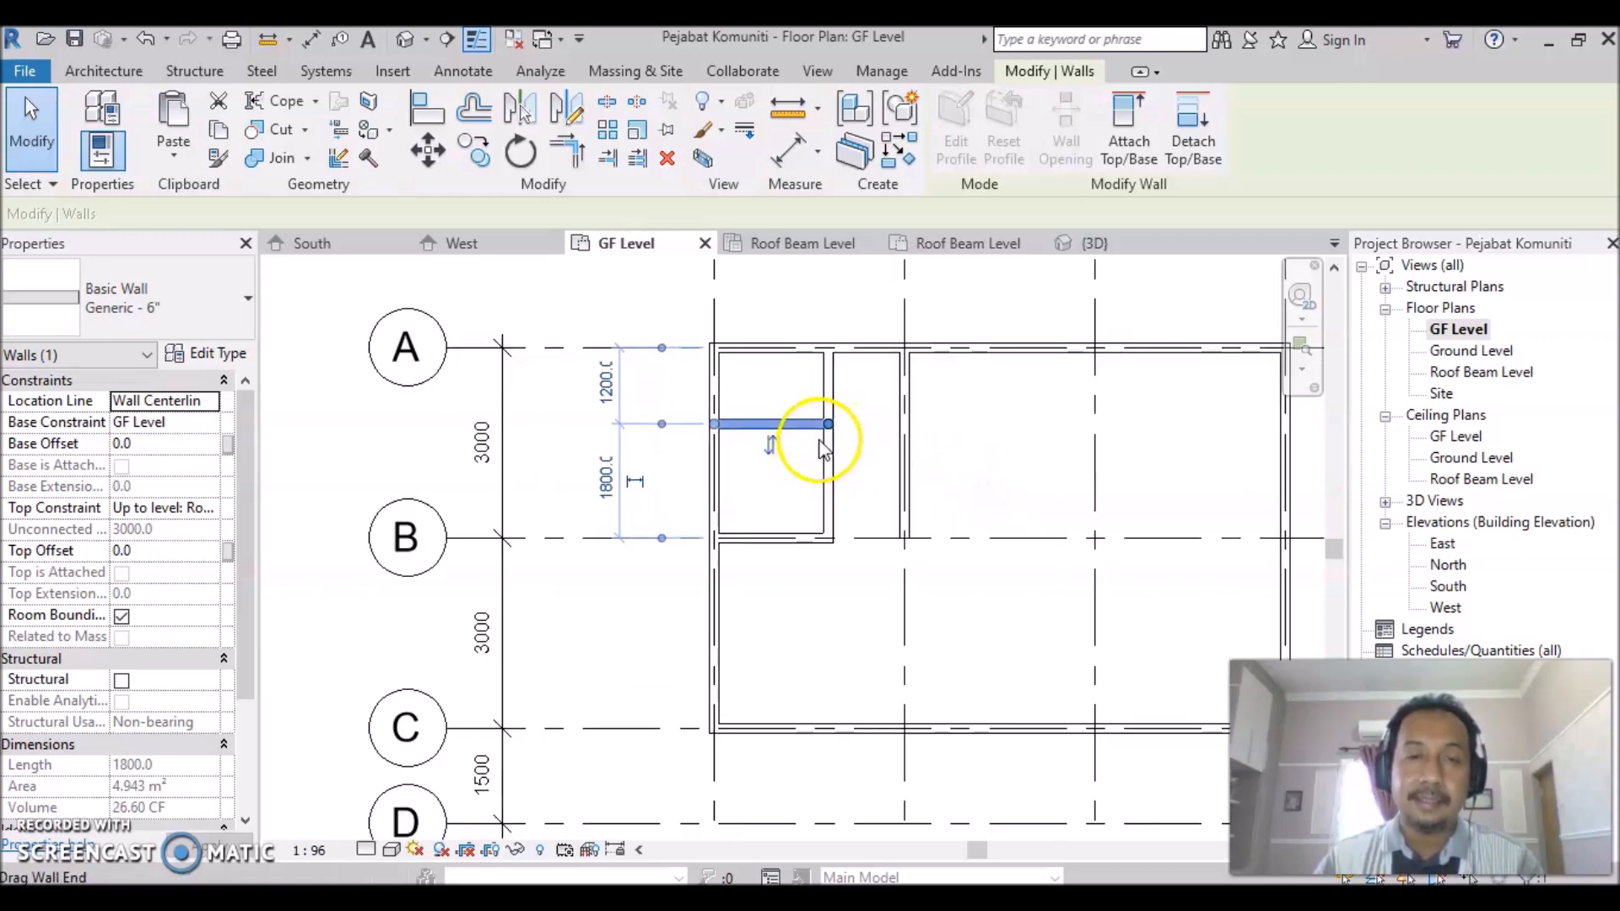
pyautogui.scroll(1, 823, 449)
pyautogui.moveTo(833, 420); pyautogui.dragTo(931, 421)
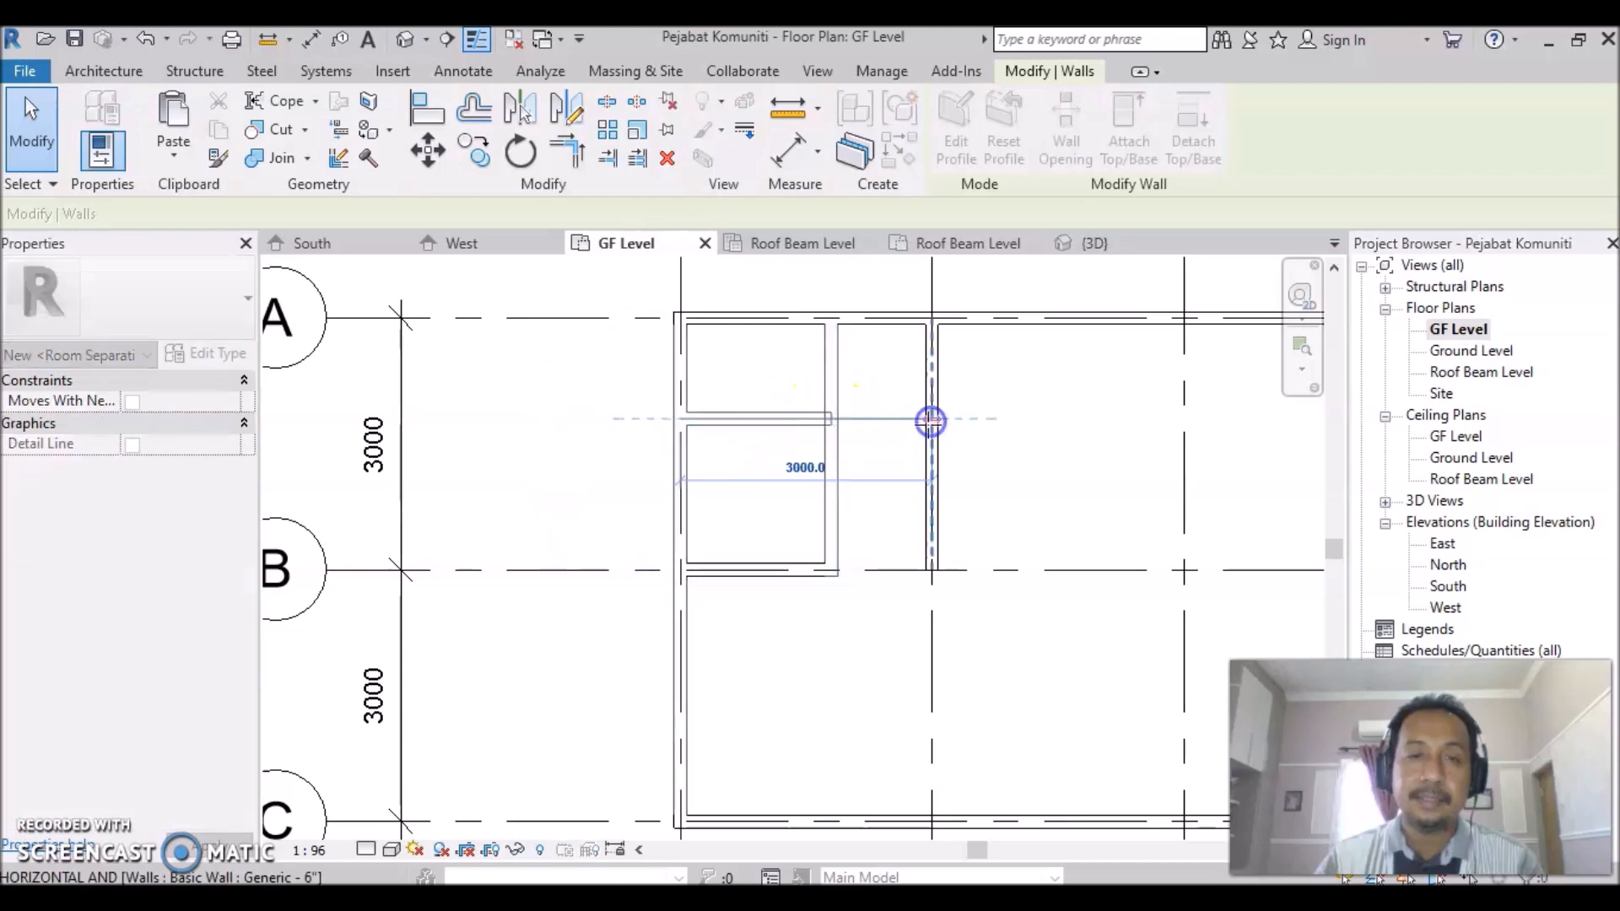
pyautogui.click(1044, 456)
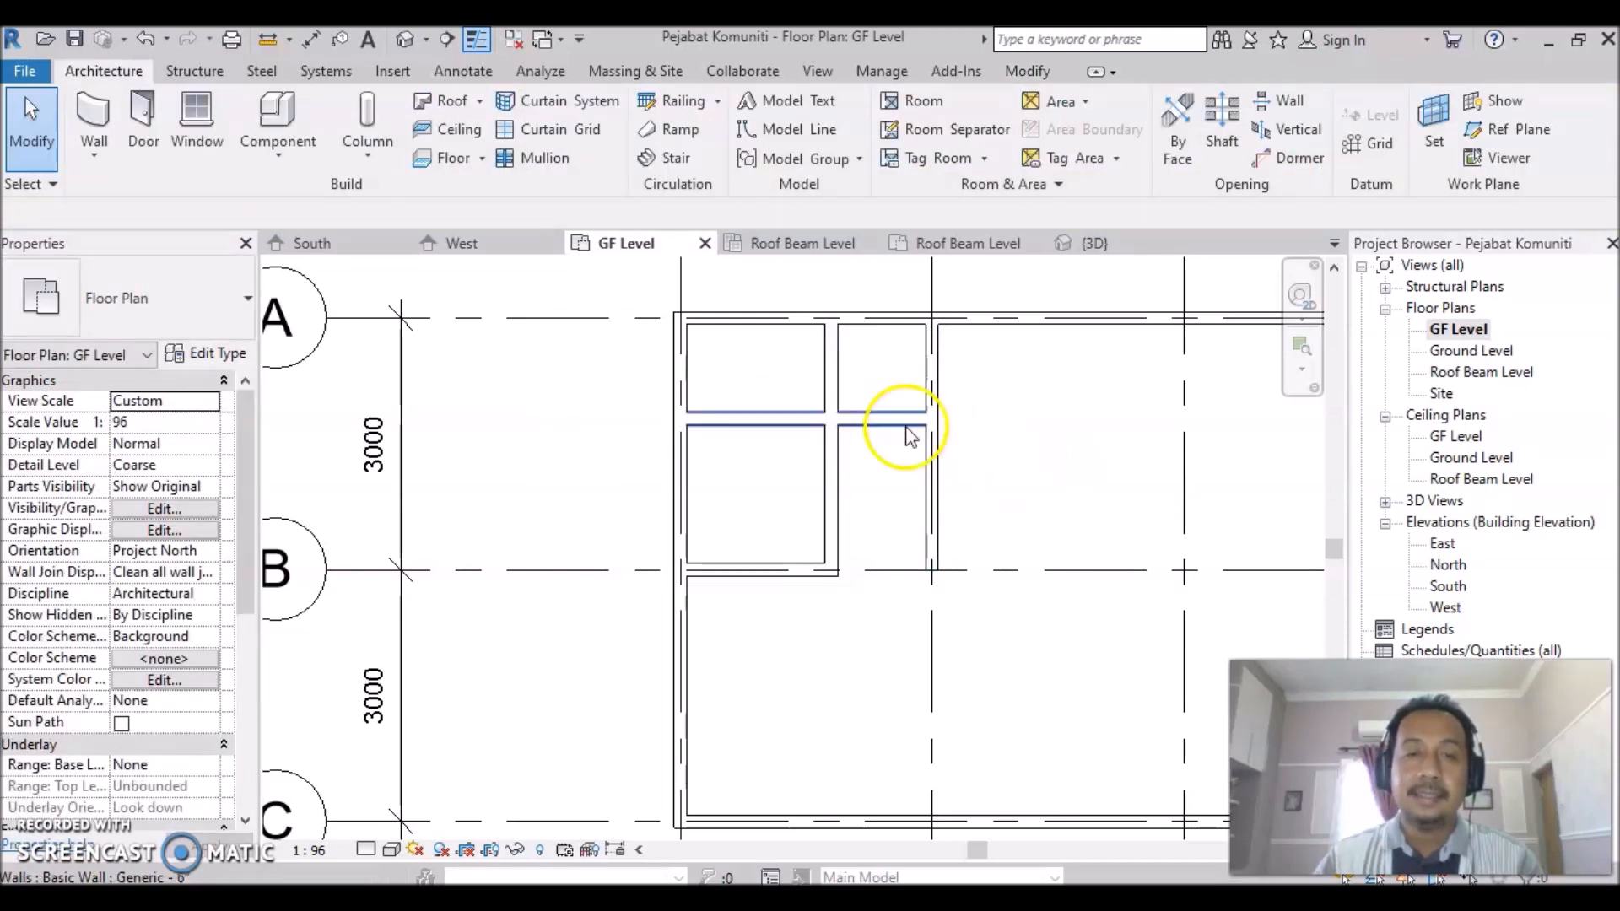
# Shorten the vertical partition between grids 1 and 2 from grid A to the horizontal partition, and check the layout in the default 3D view.
pyautogui.click(832, 350)
pyautogui.moveTo(831, 320); pyautogui.dragTo(832, 423)
pyautogui.click(1077, 488)
pyautogui.scroll(-2, 971, 633)
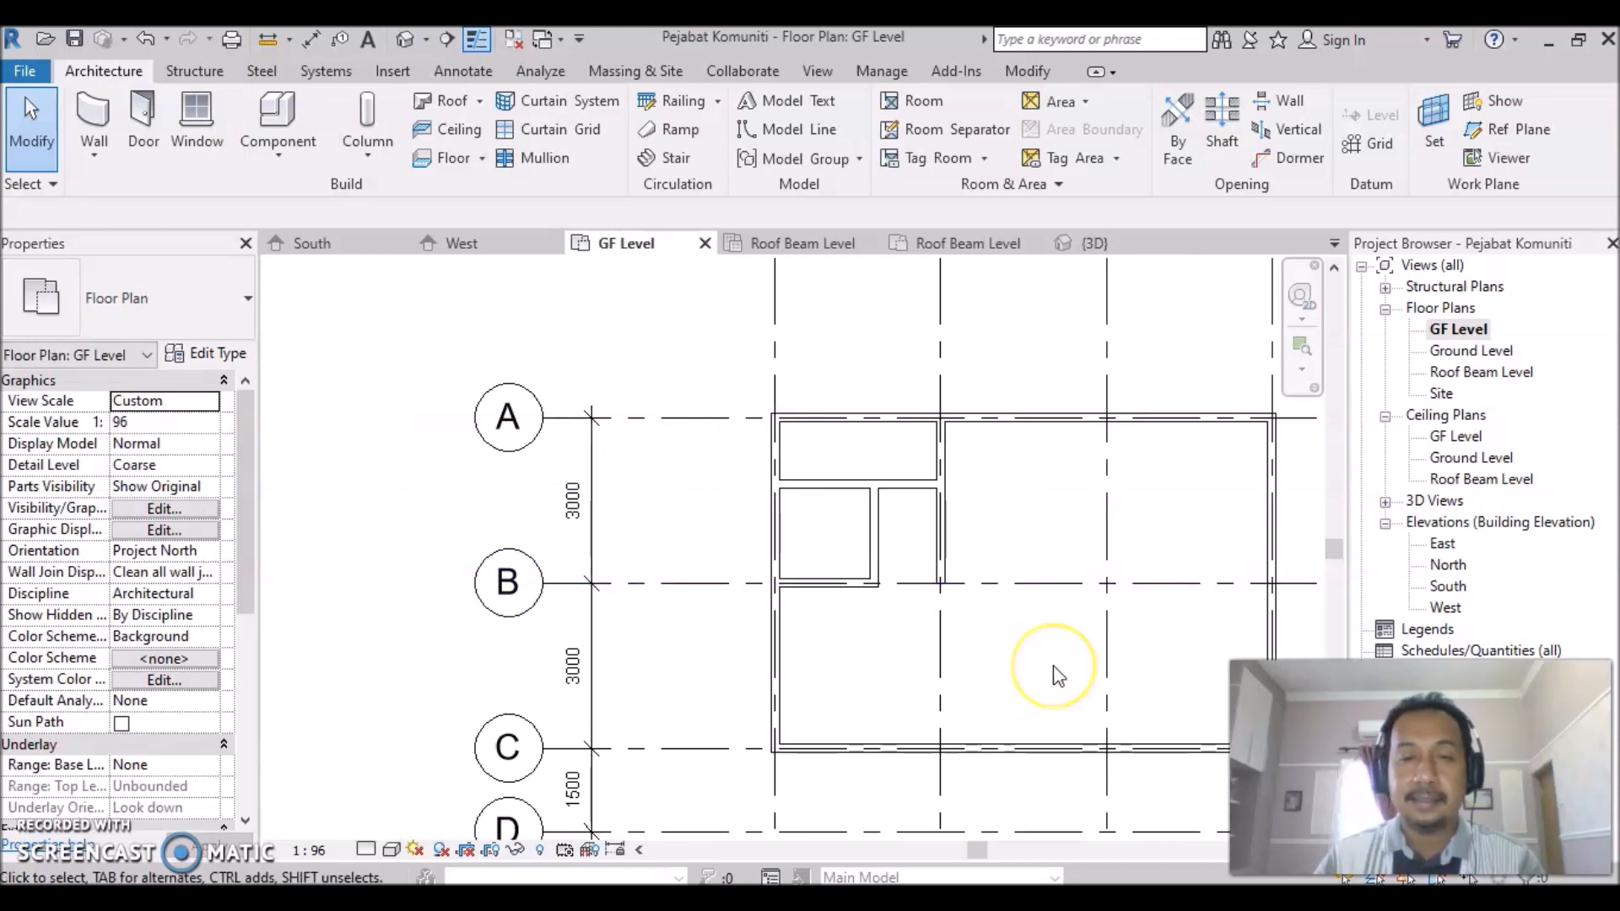
pyautogui.moveTo(1060, 695); pyautogui.dragTo(873, 698, button='middle')
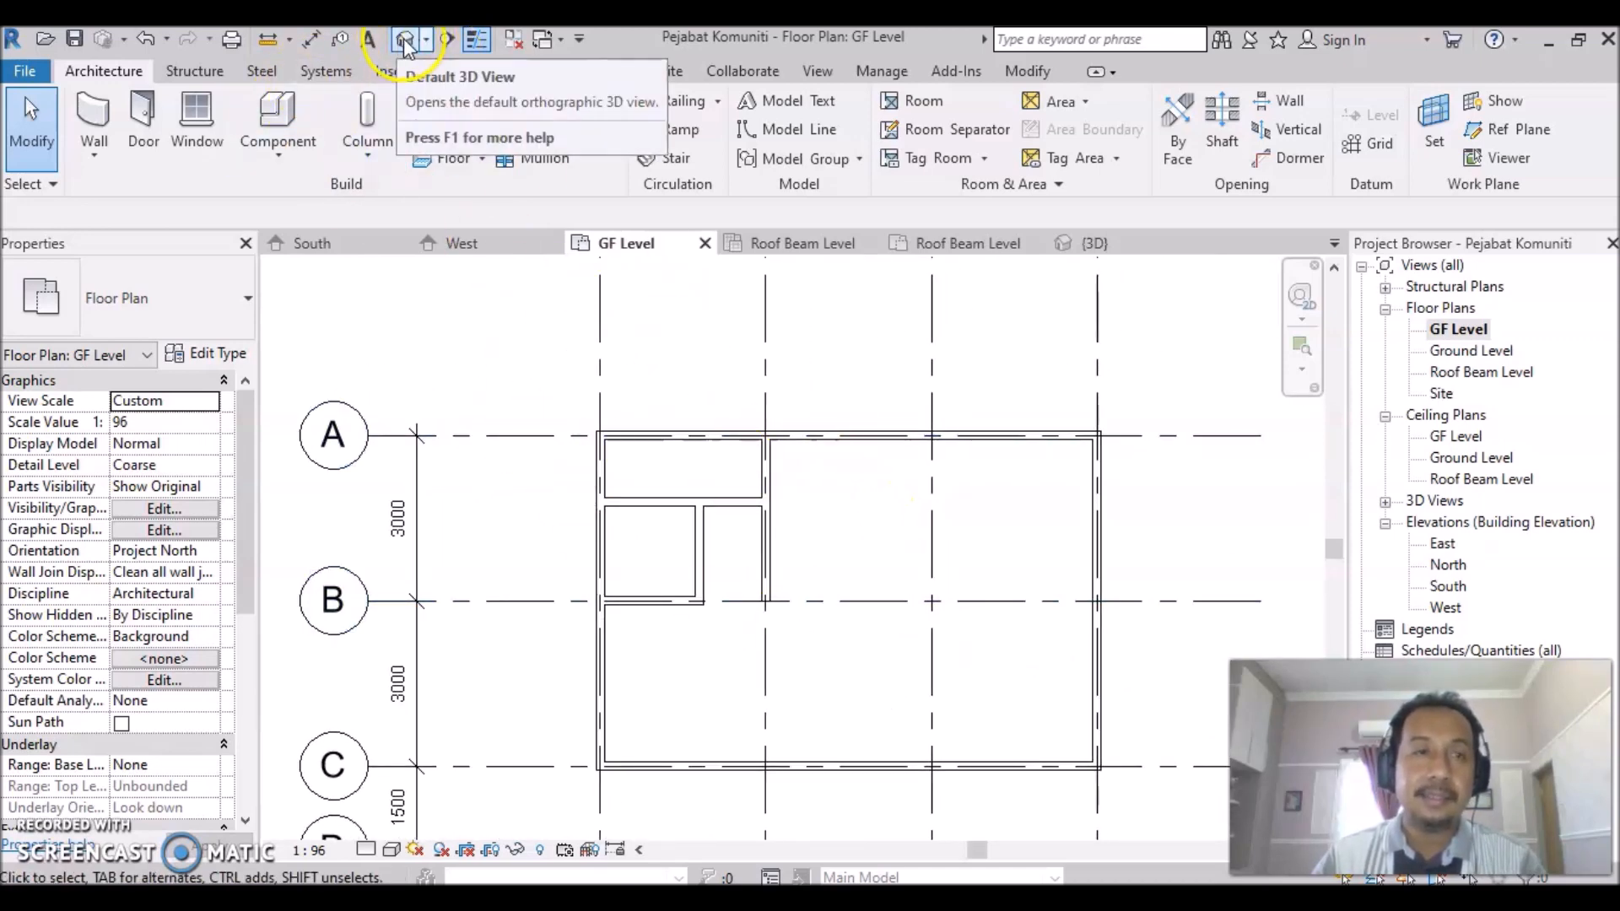
pyautogui.click(416, 39)
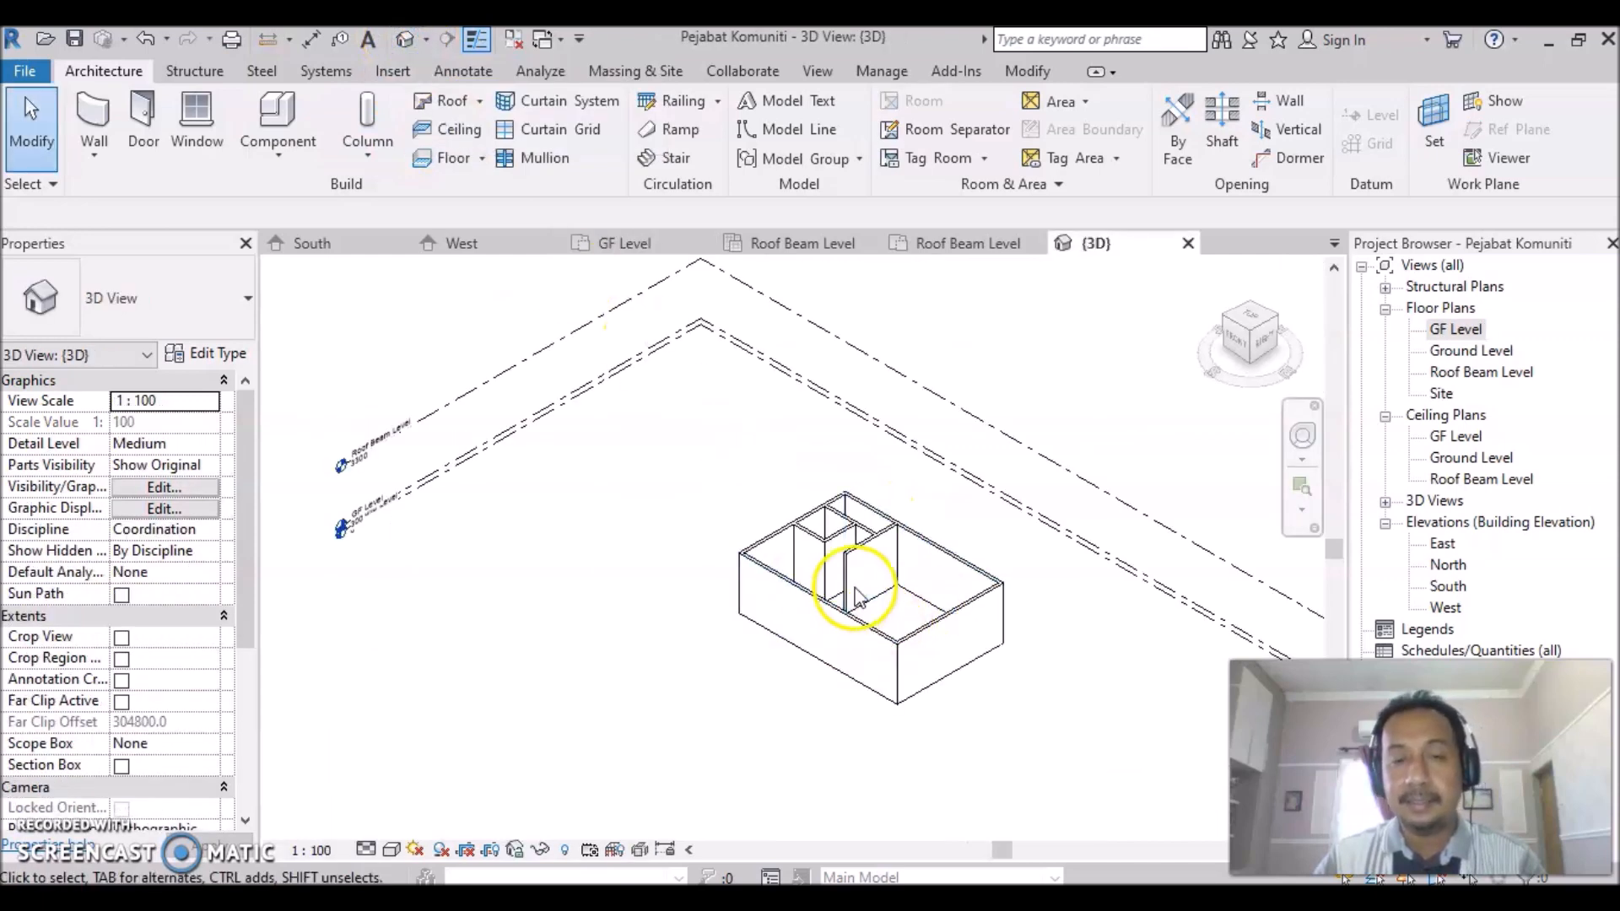
pyautogui.scroll(3, 912, 583)
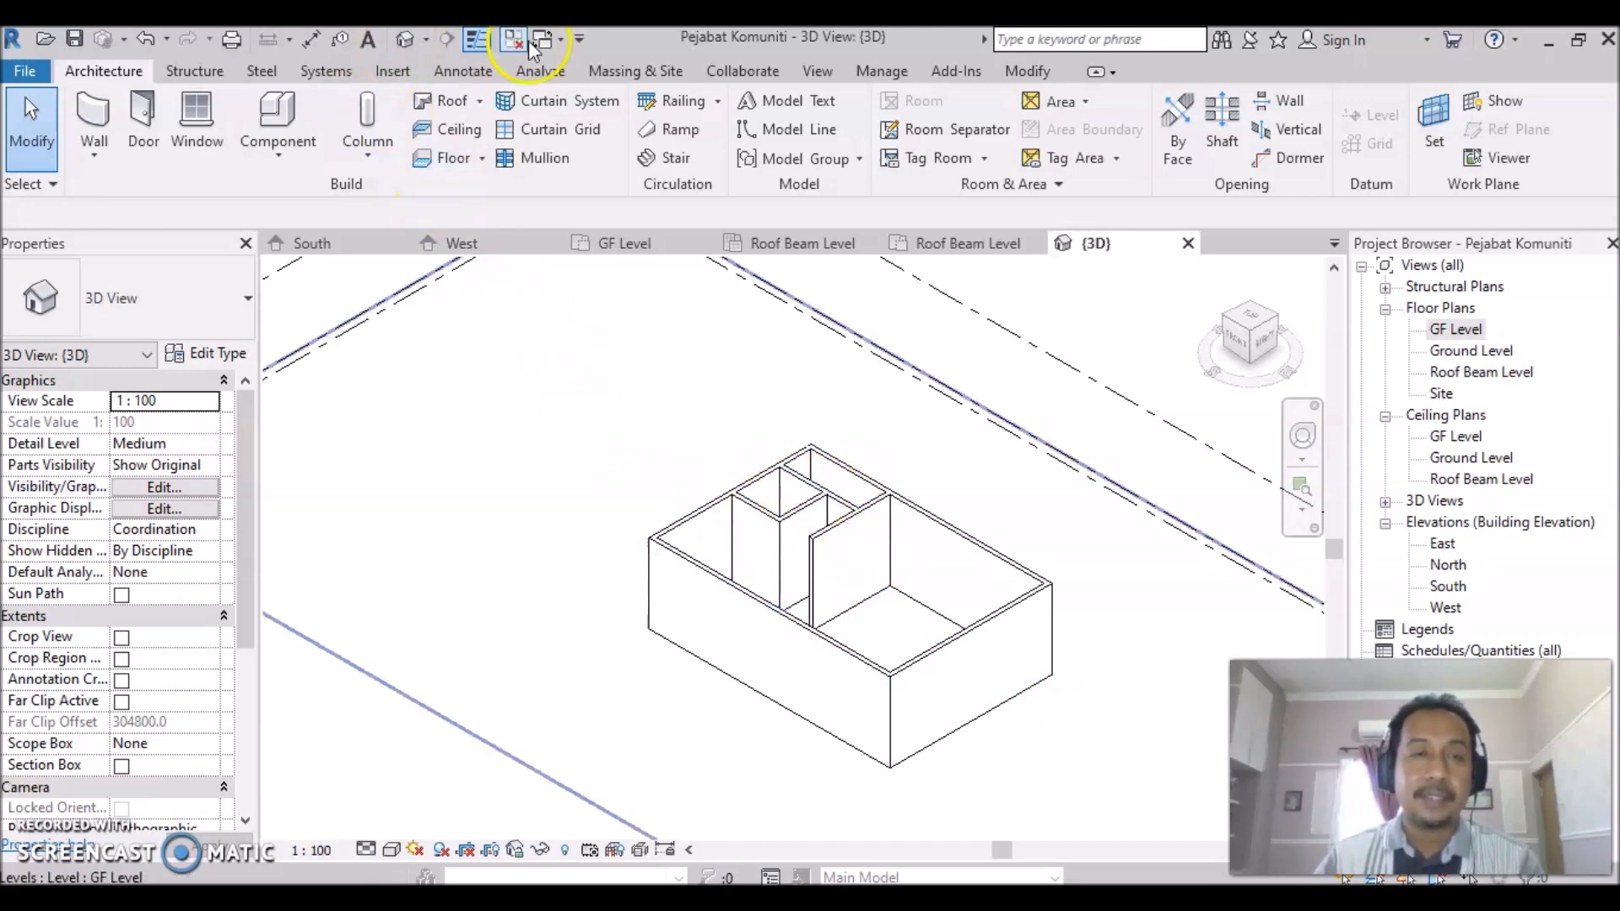
# In the GF Level plan, start an architectural column of type Rectangular Column 18" x 18" with its height reaching Roof Beam Level.
pyautogui.doubleClick(1453, 330)
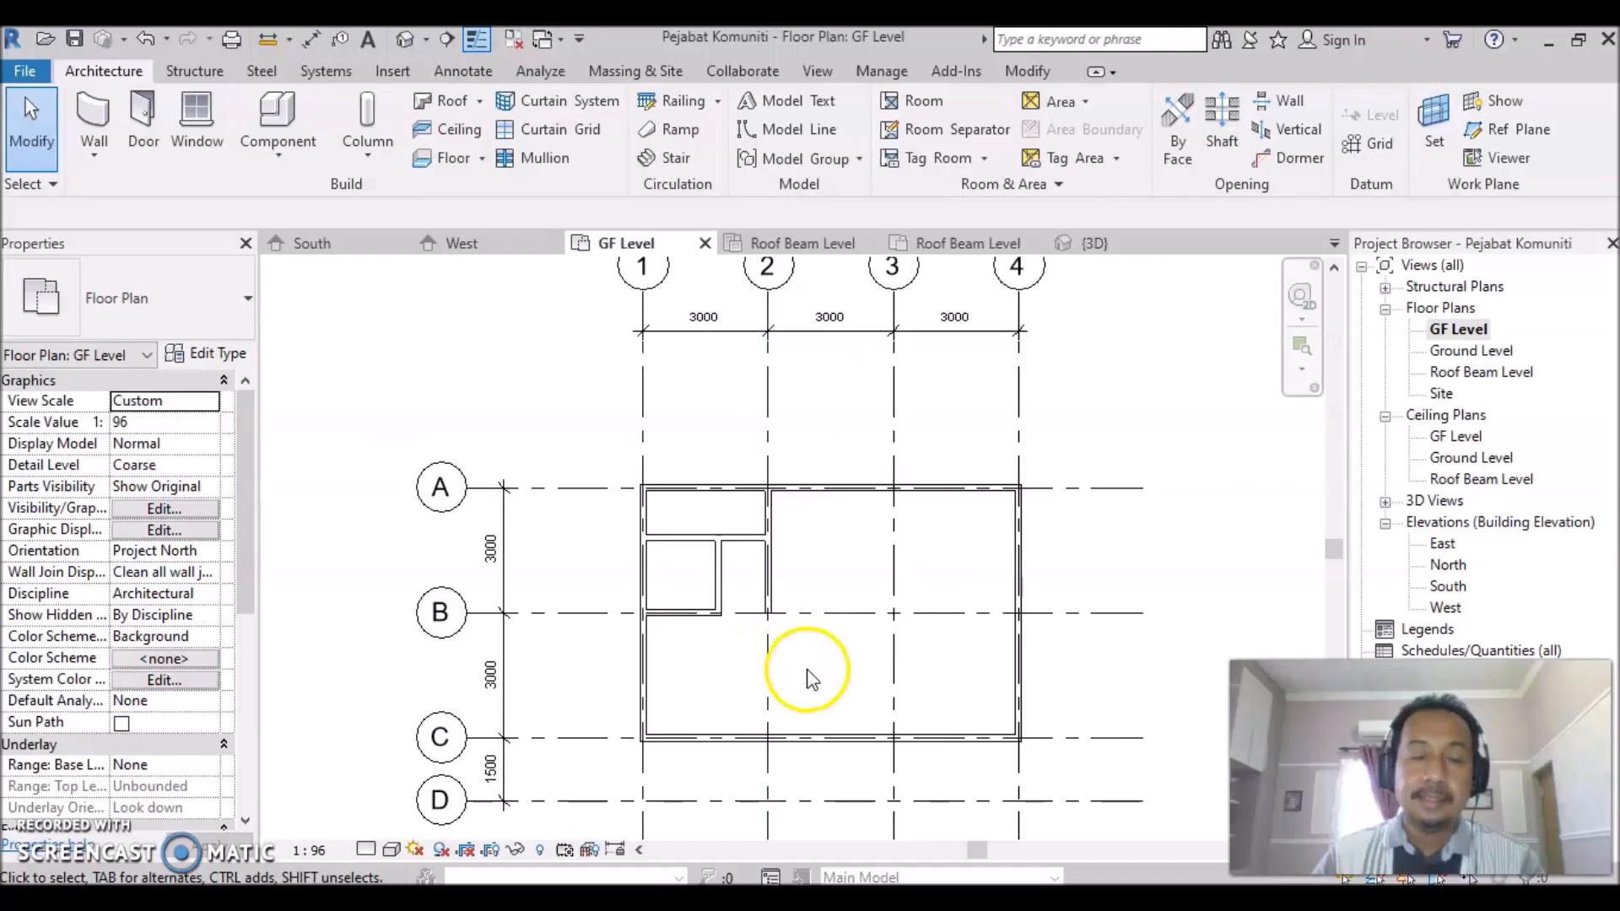
pyautogui.moveTo(793, 660); pyautogui.dragTo(797, 503, button='middle')
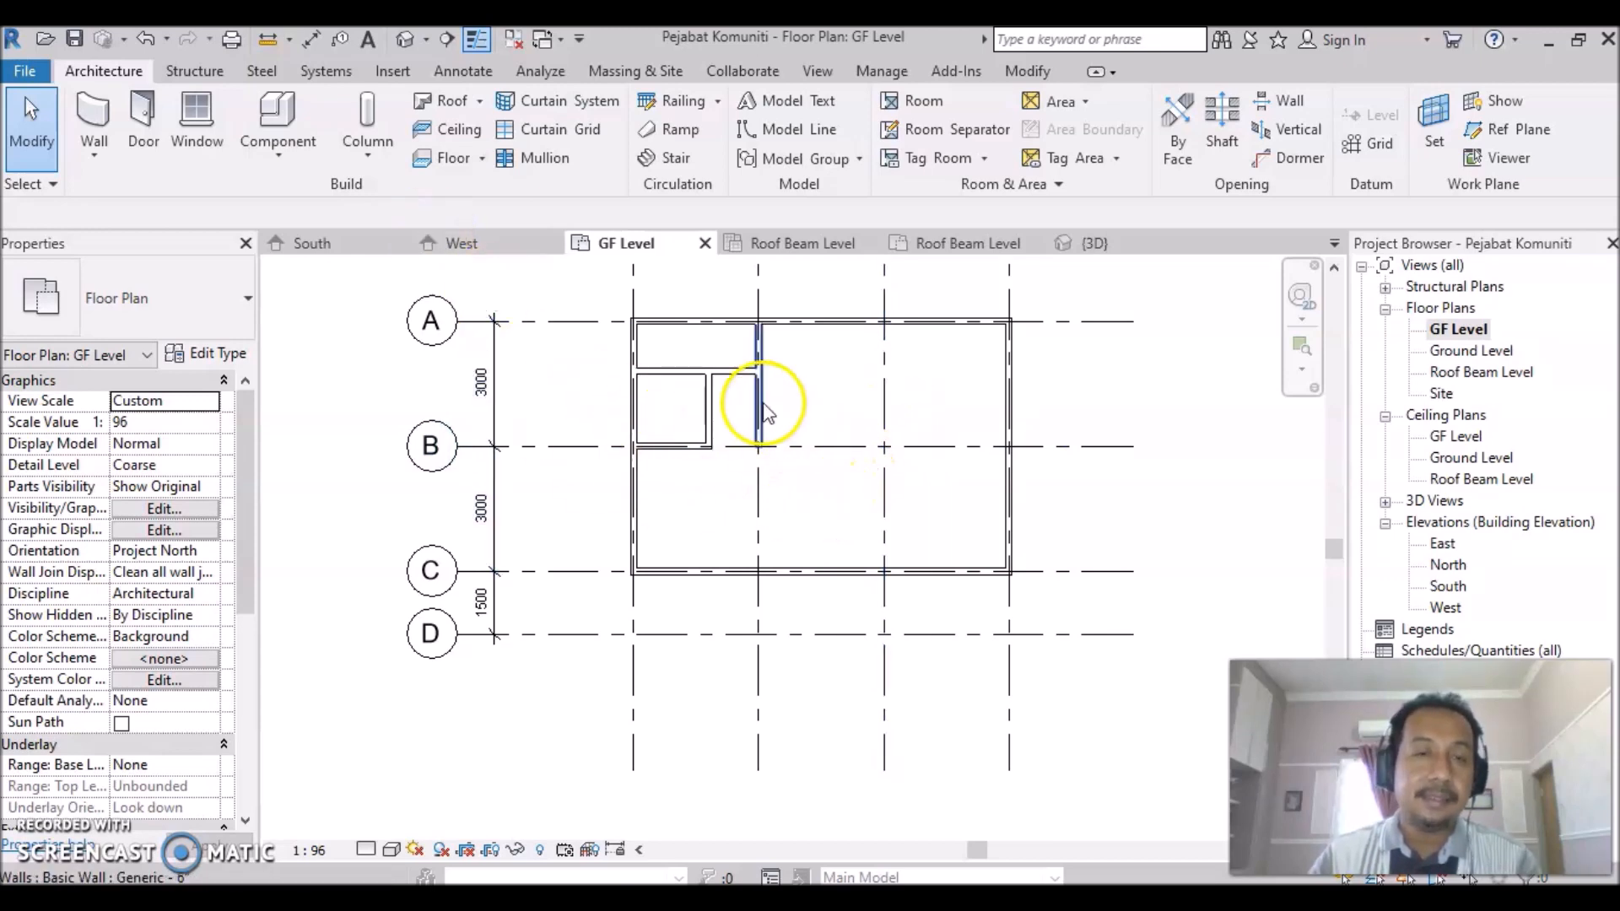
pyautogui.click(368, 152)
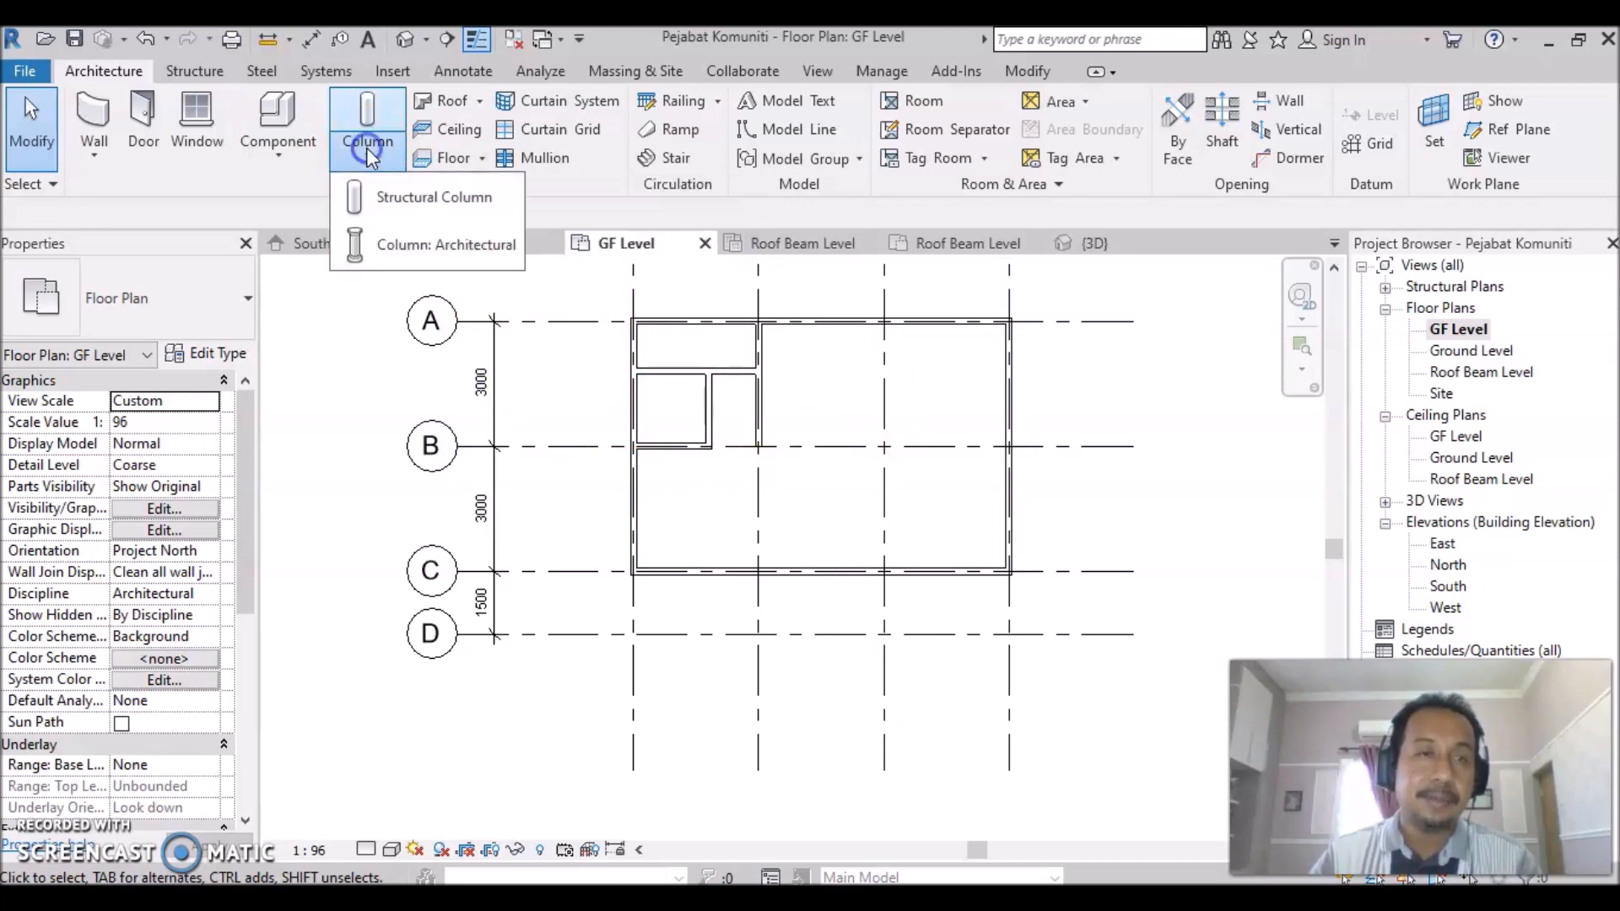
pyautogui.click(414, 254)
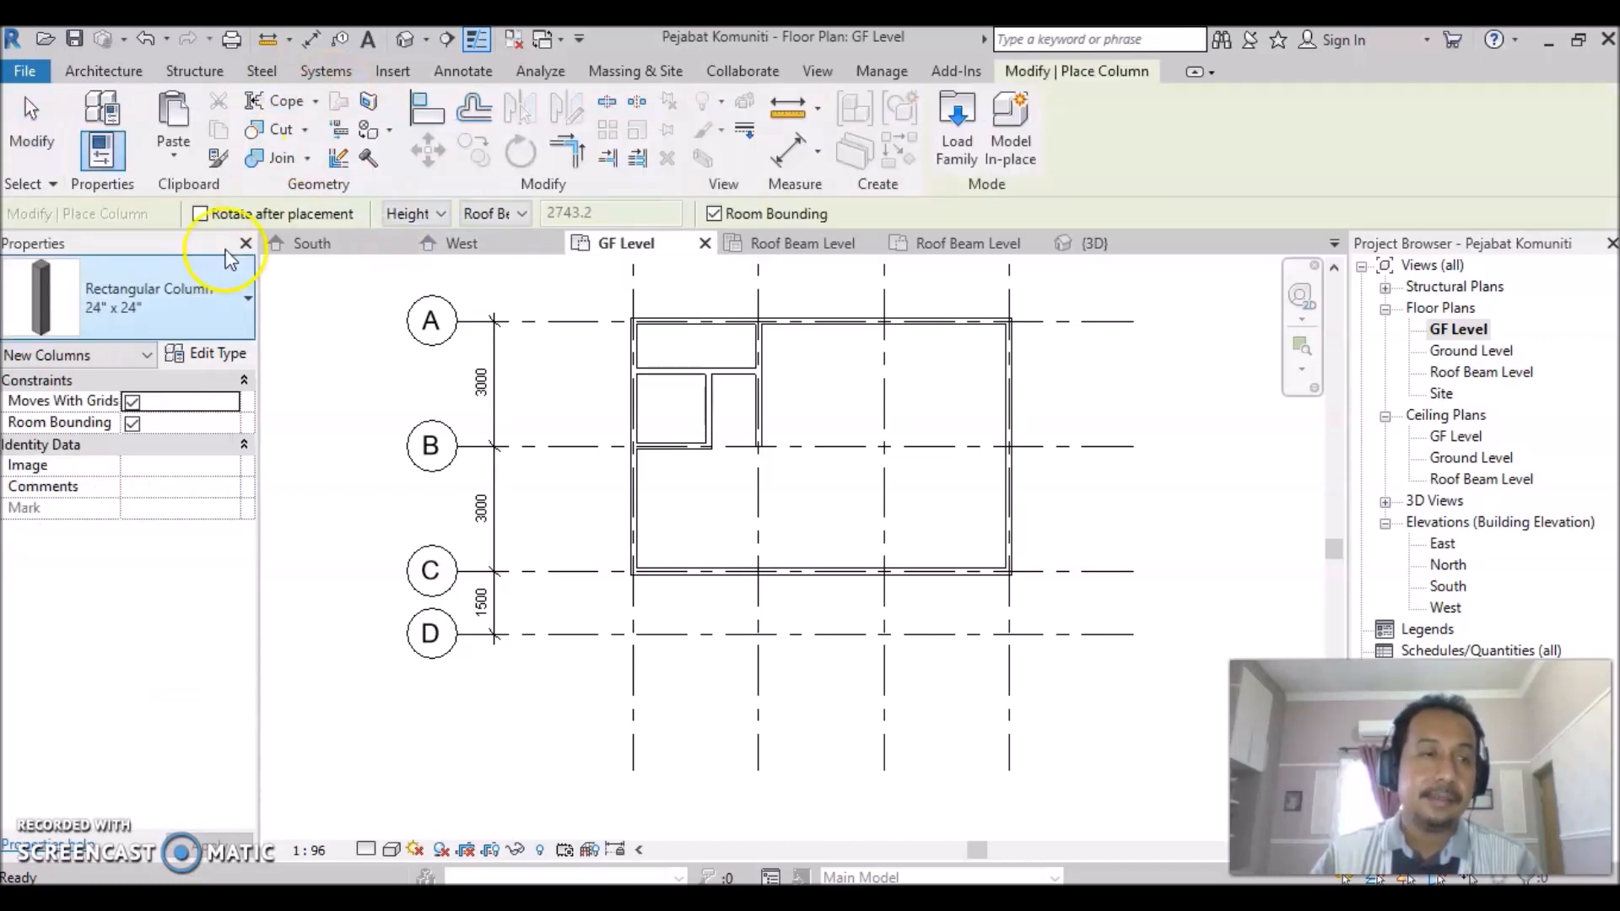
pyautogui.click(249, 304)
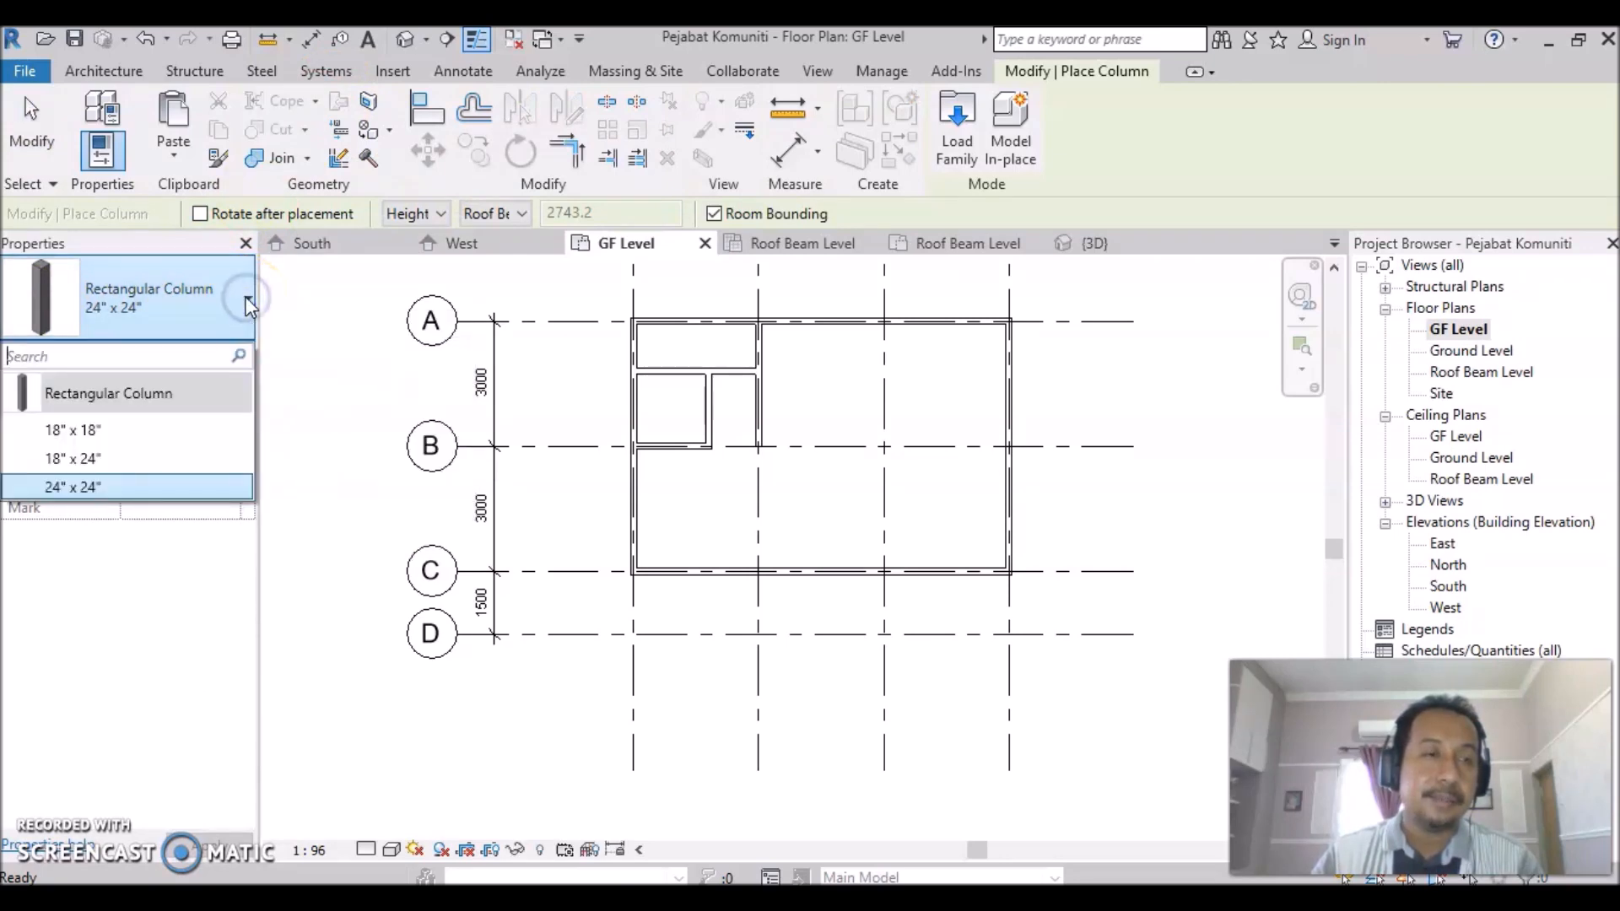
pyautogui.click(121, 432)
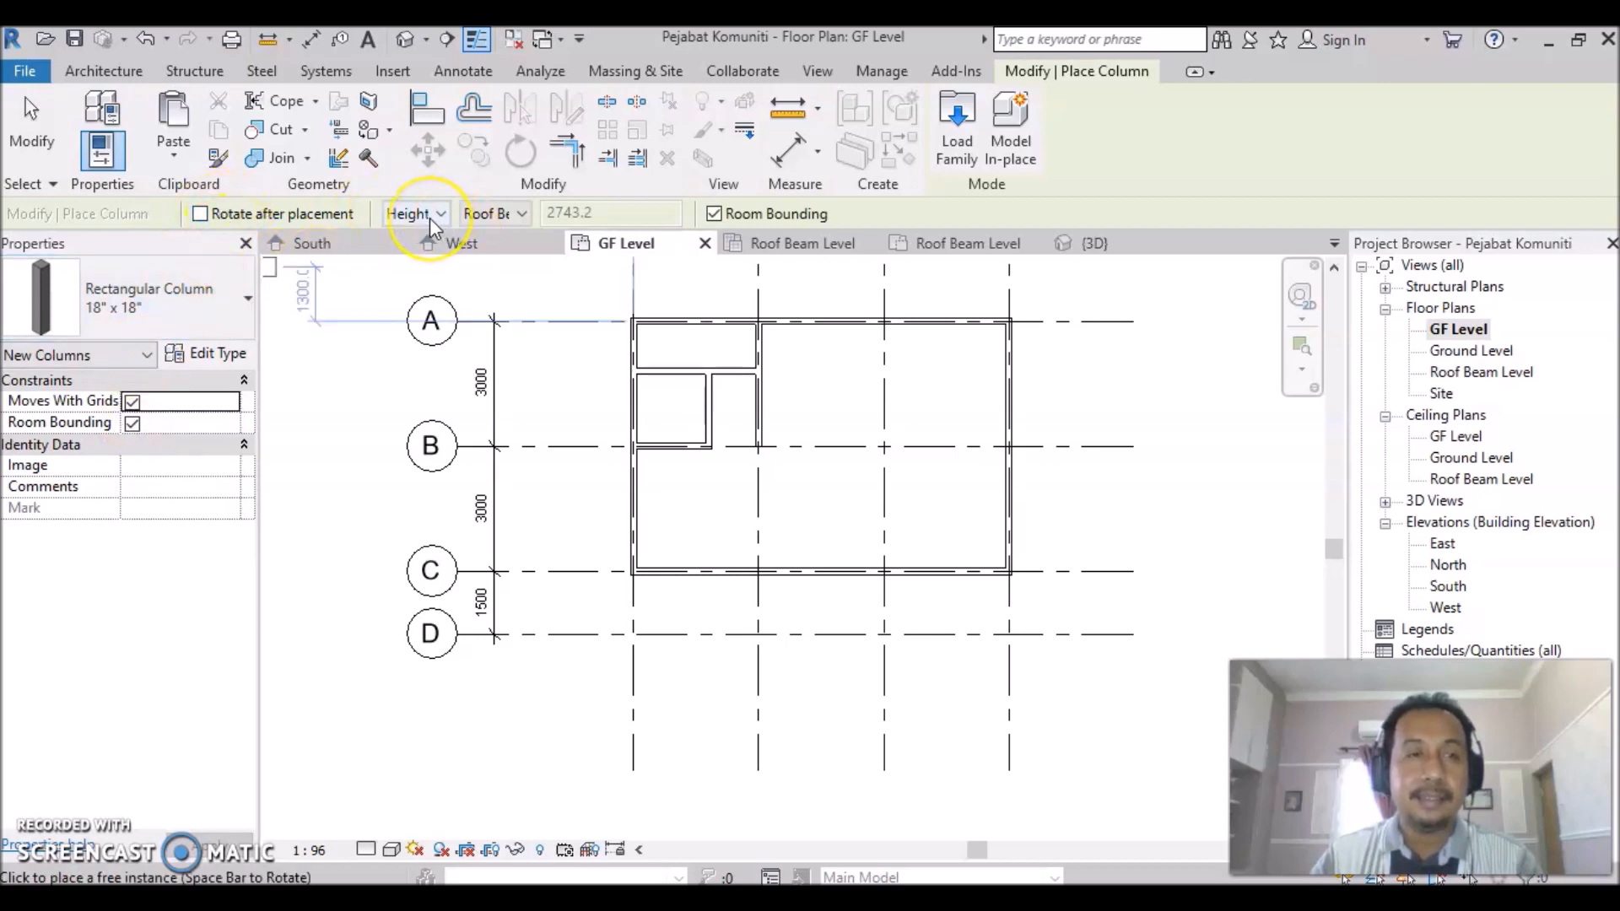
pyautogui.click(523, 214)
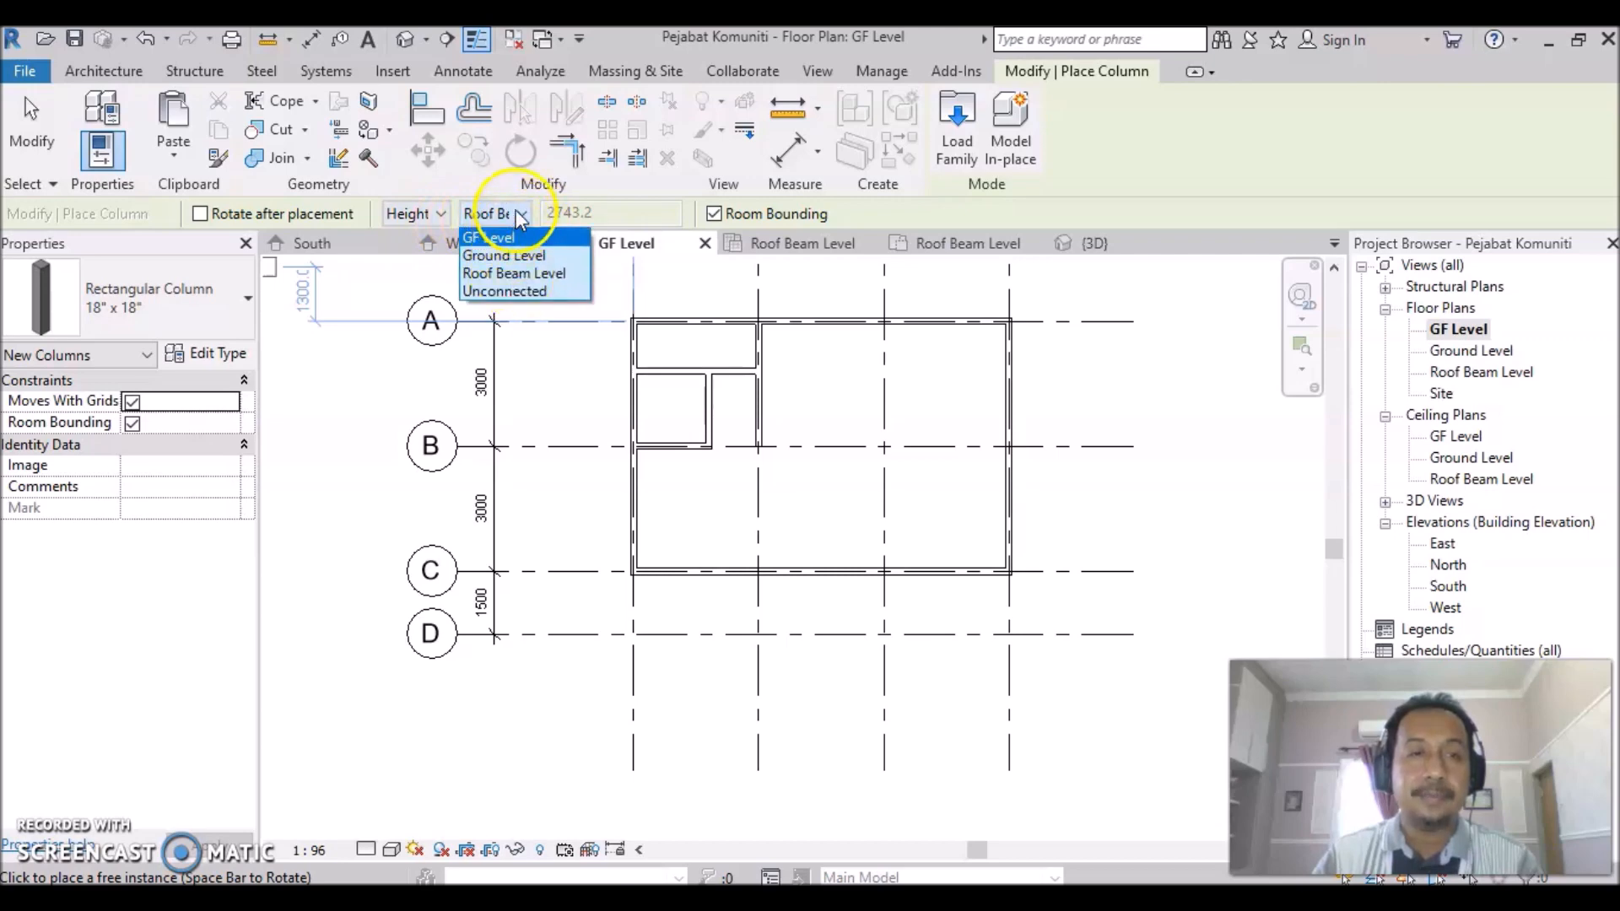
pyautogui.click(514, 273)
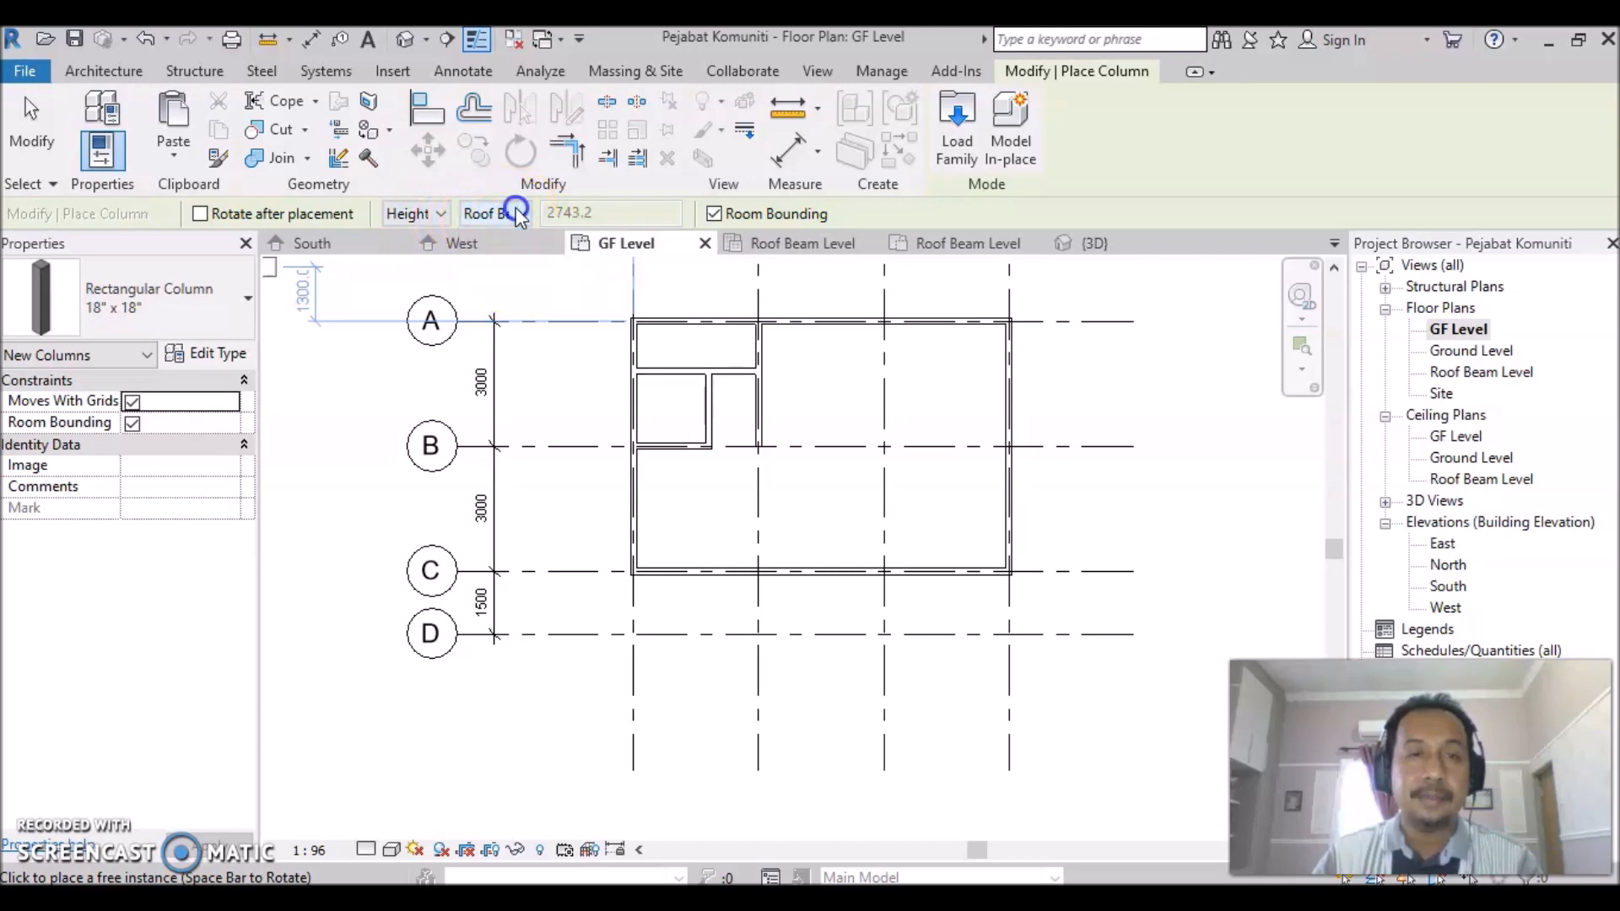
# Place the column at the intersection of grids B and 3, and check it in the default 3D view.
pyautogui.click(883, 446)
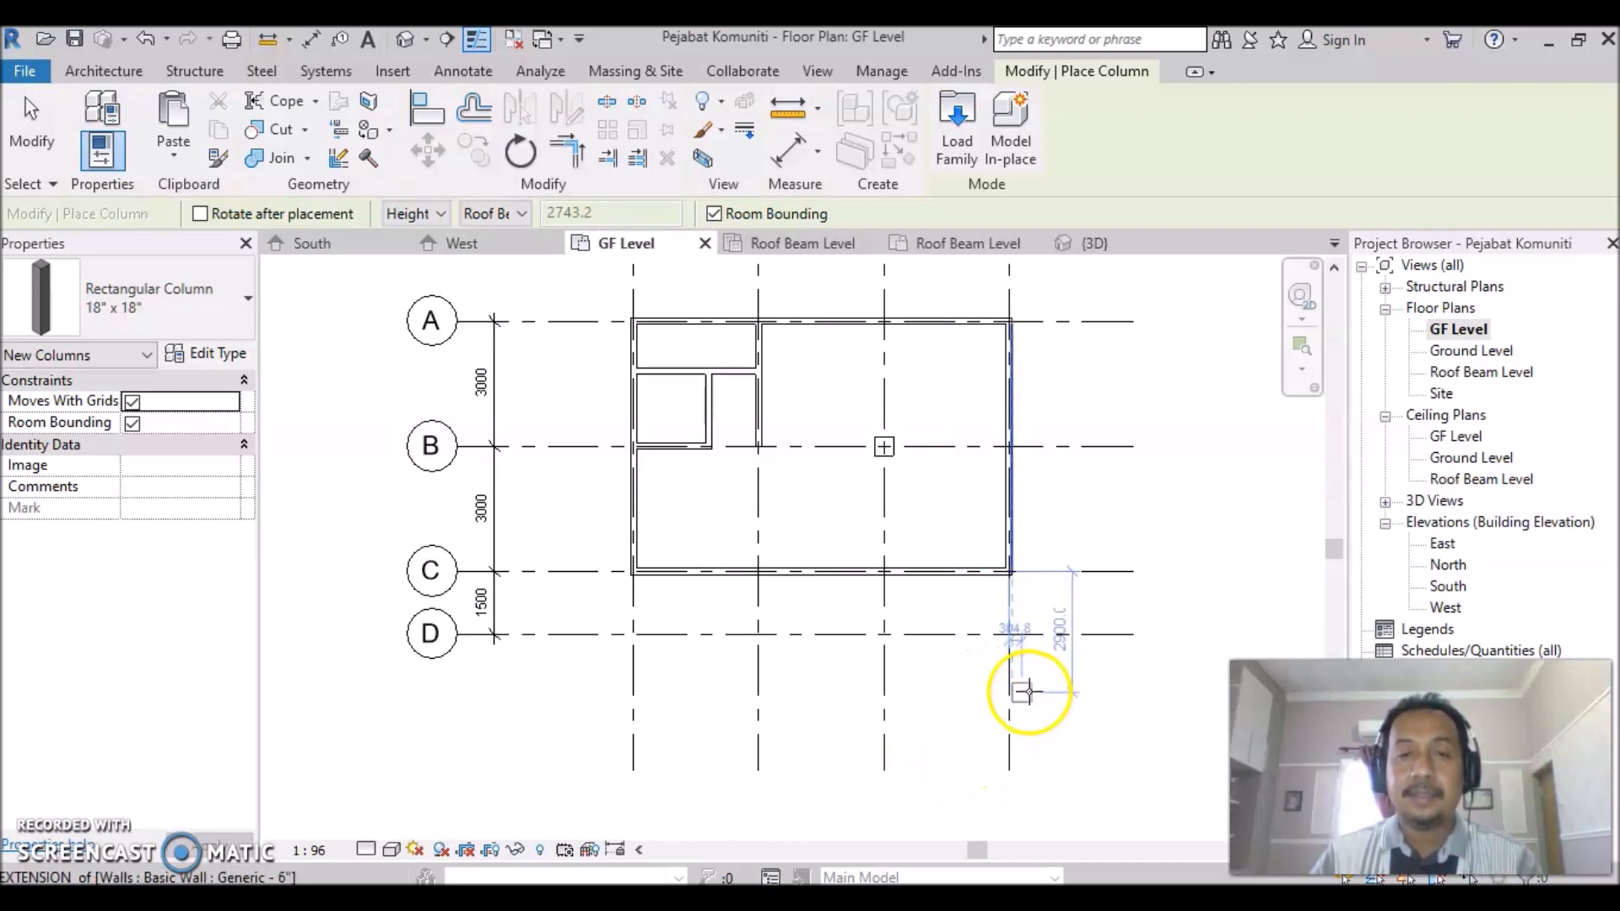
pyautogui.press('Escape')
pyautogui.press('Escape')
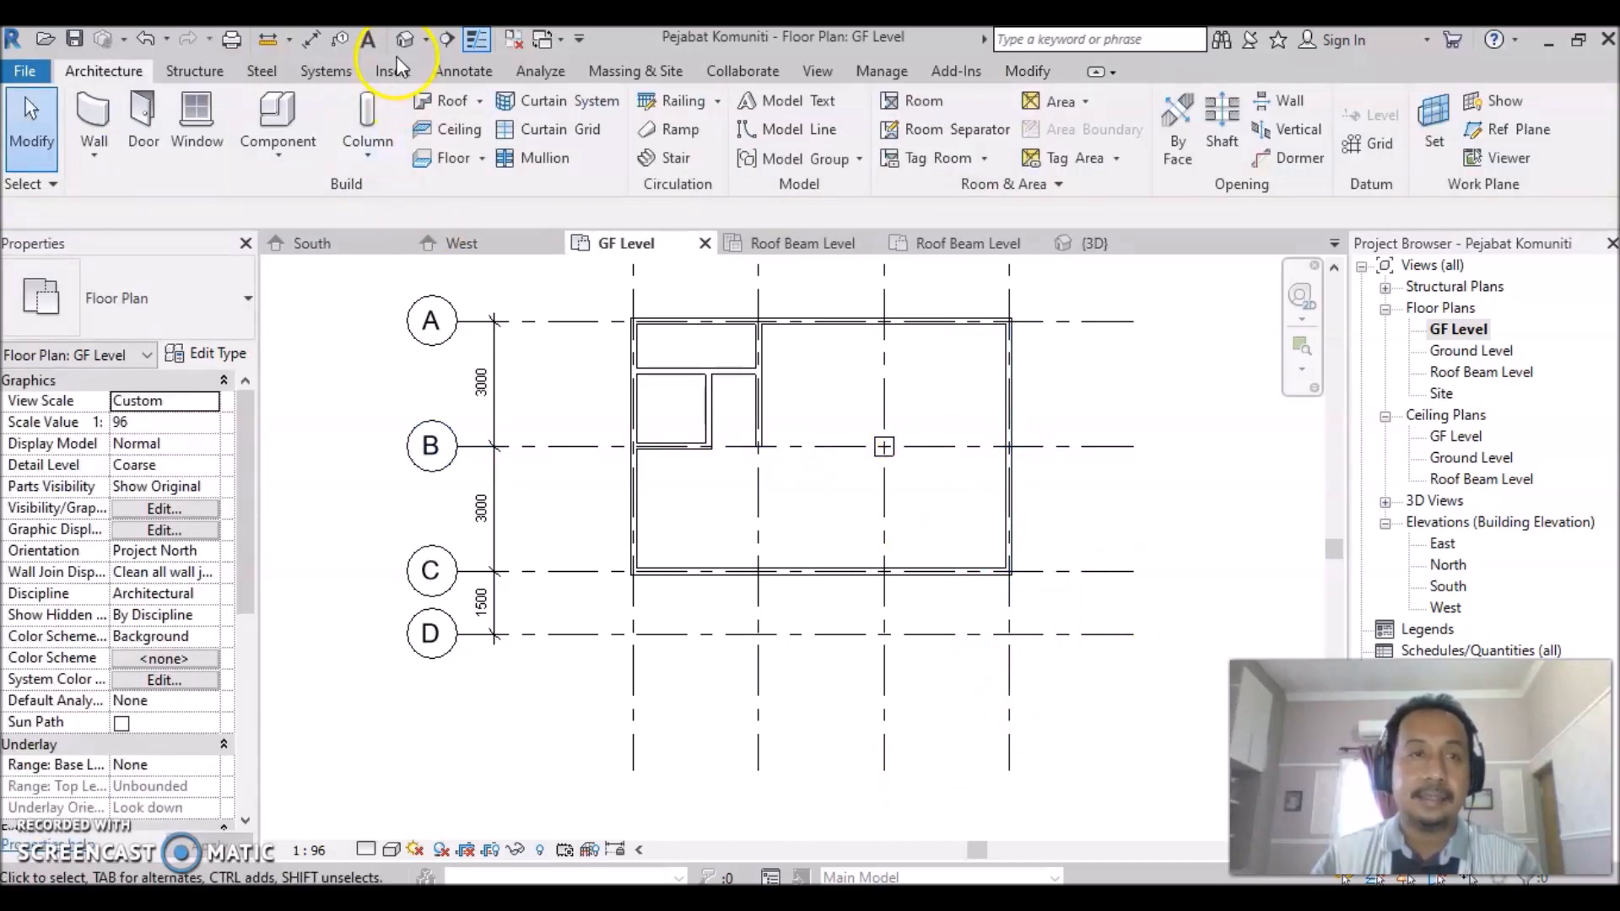
pyautogui.click(407, 38)
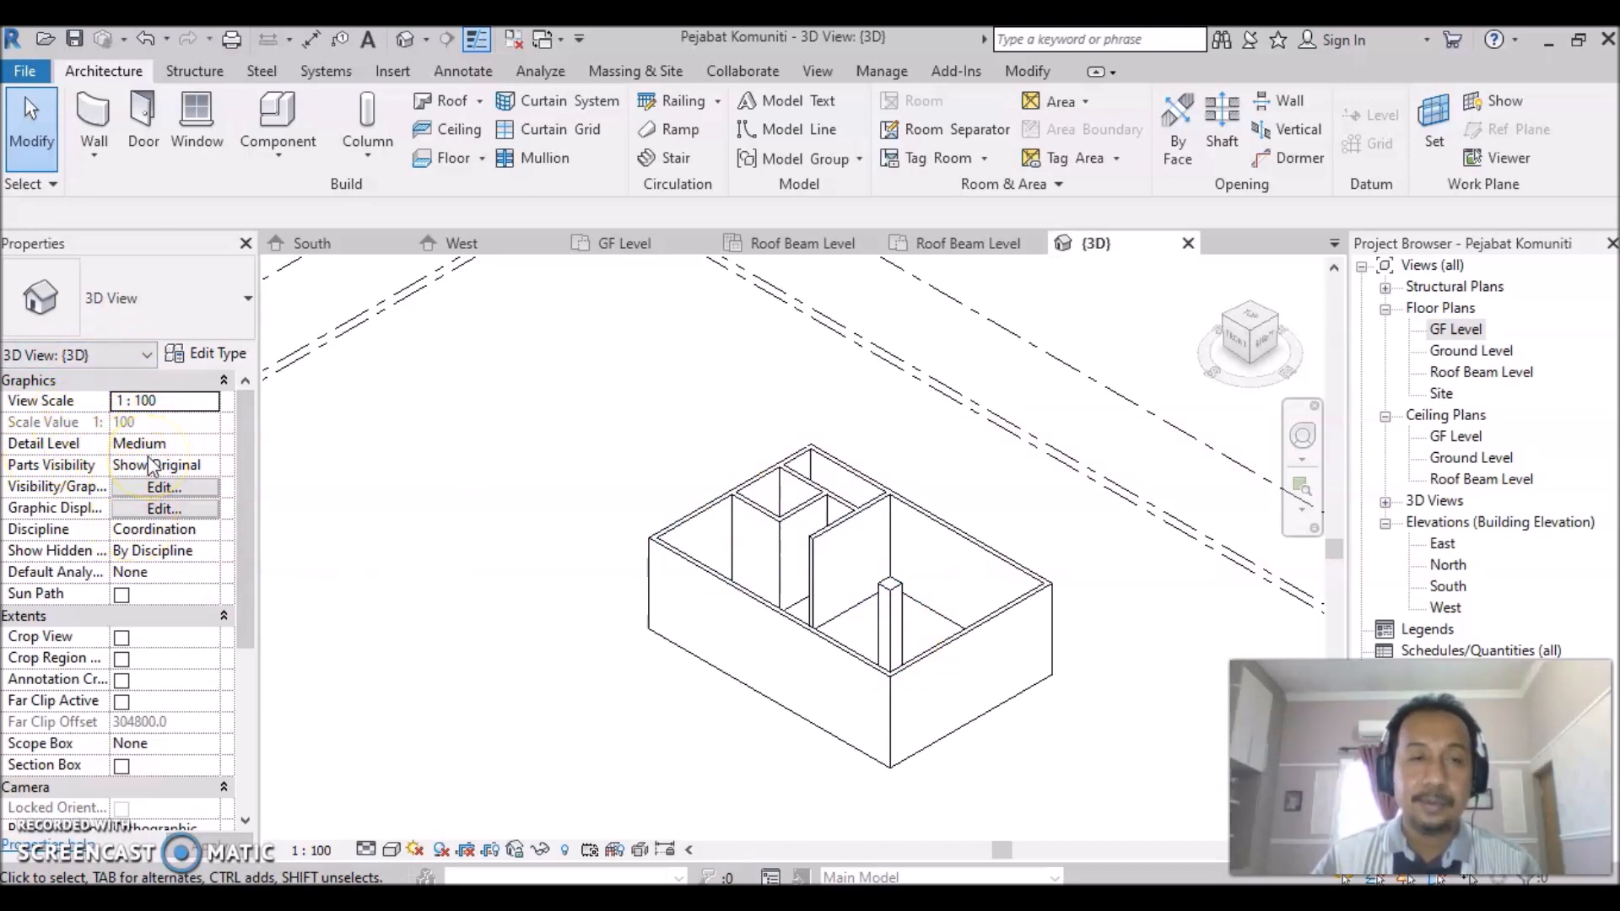
pyautogui.click(527, 604)
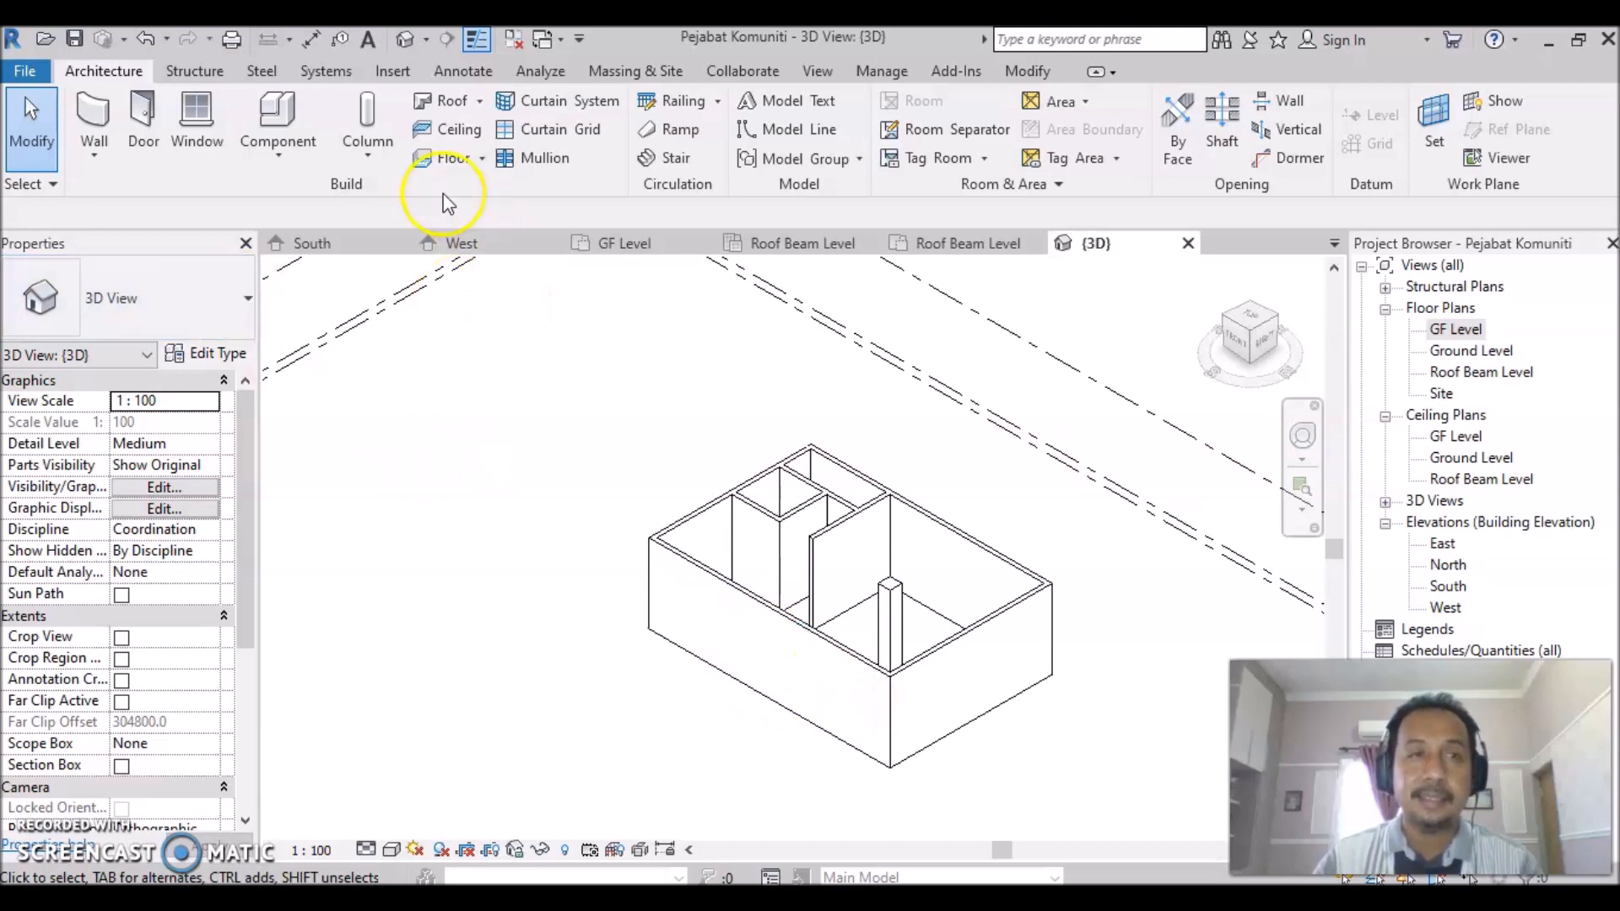
# In the Ground Level plan, start an architectural column of type Rectangular Column 18" x 18" with its height reaching Roof Beam Level.
pyautogui.doubleClick(1456, 330)
pyautogui.click(885, 449)
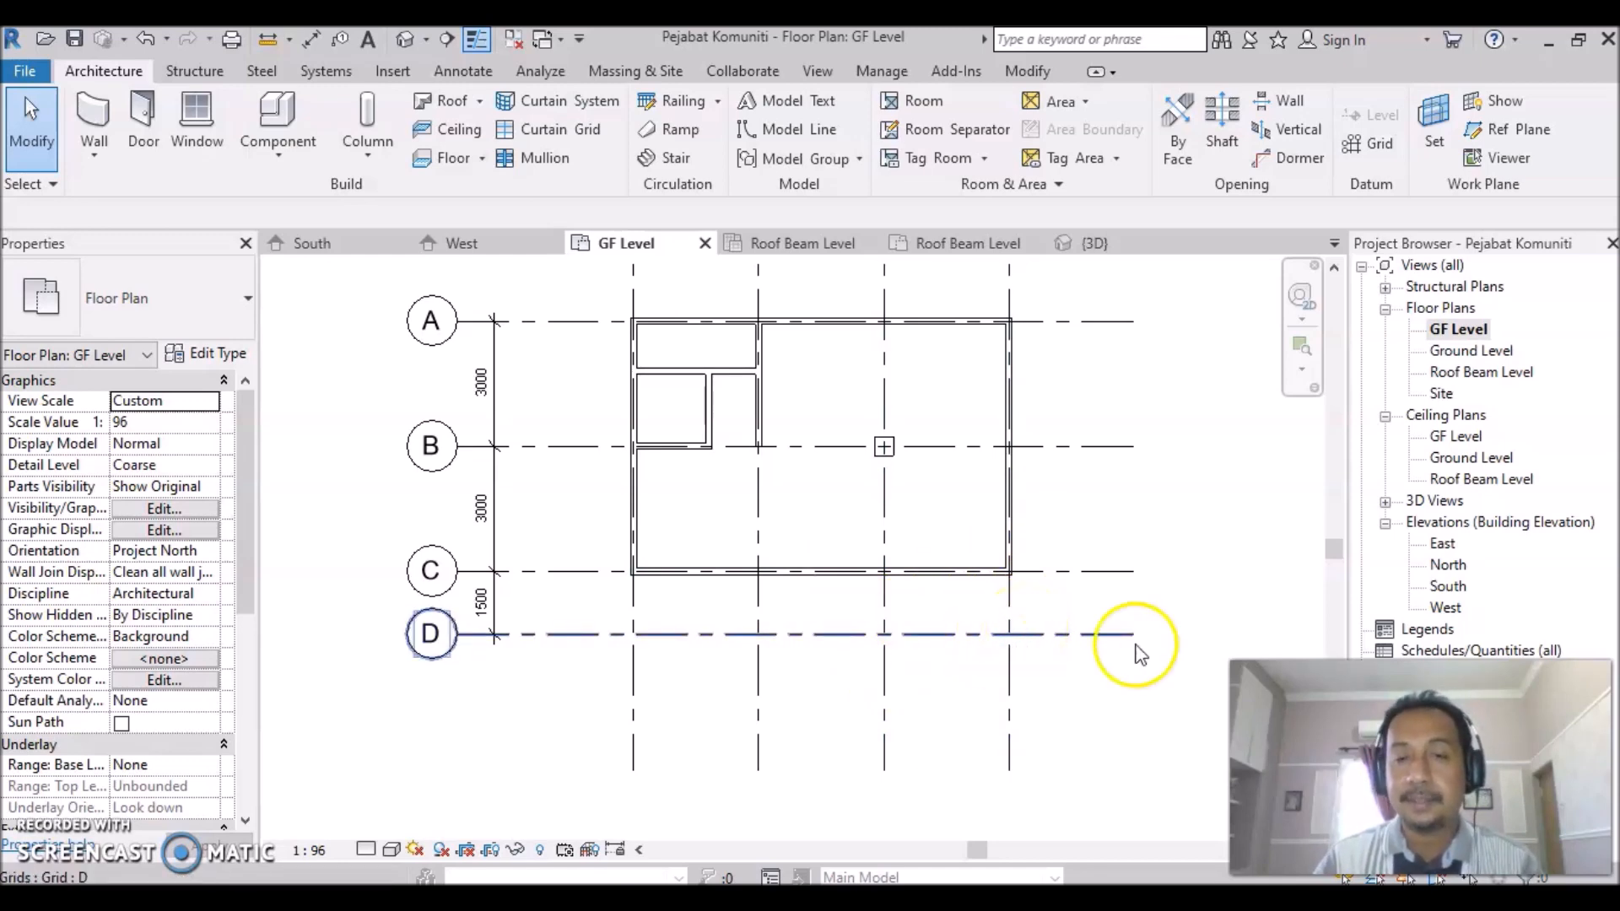
pyautogui.doubleClick(1473, 353)
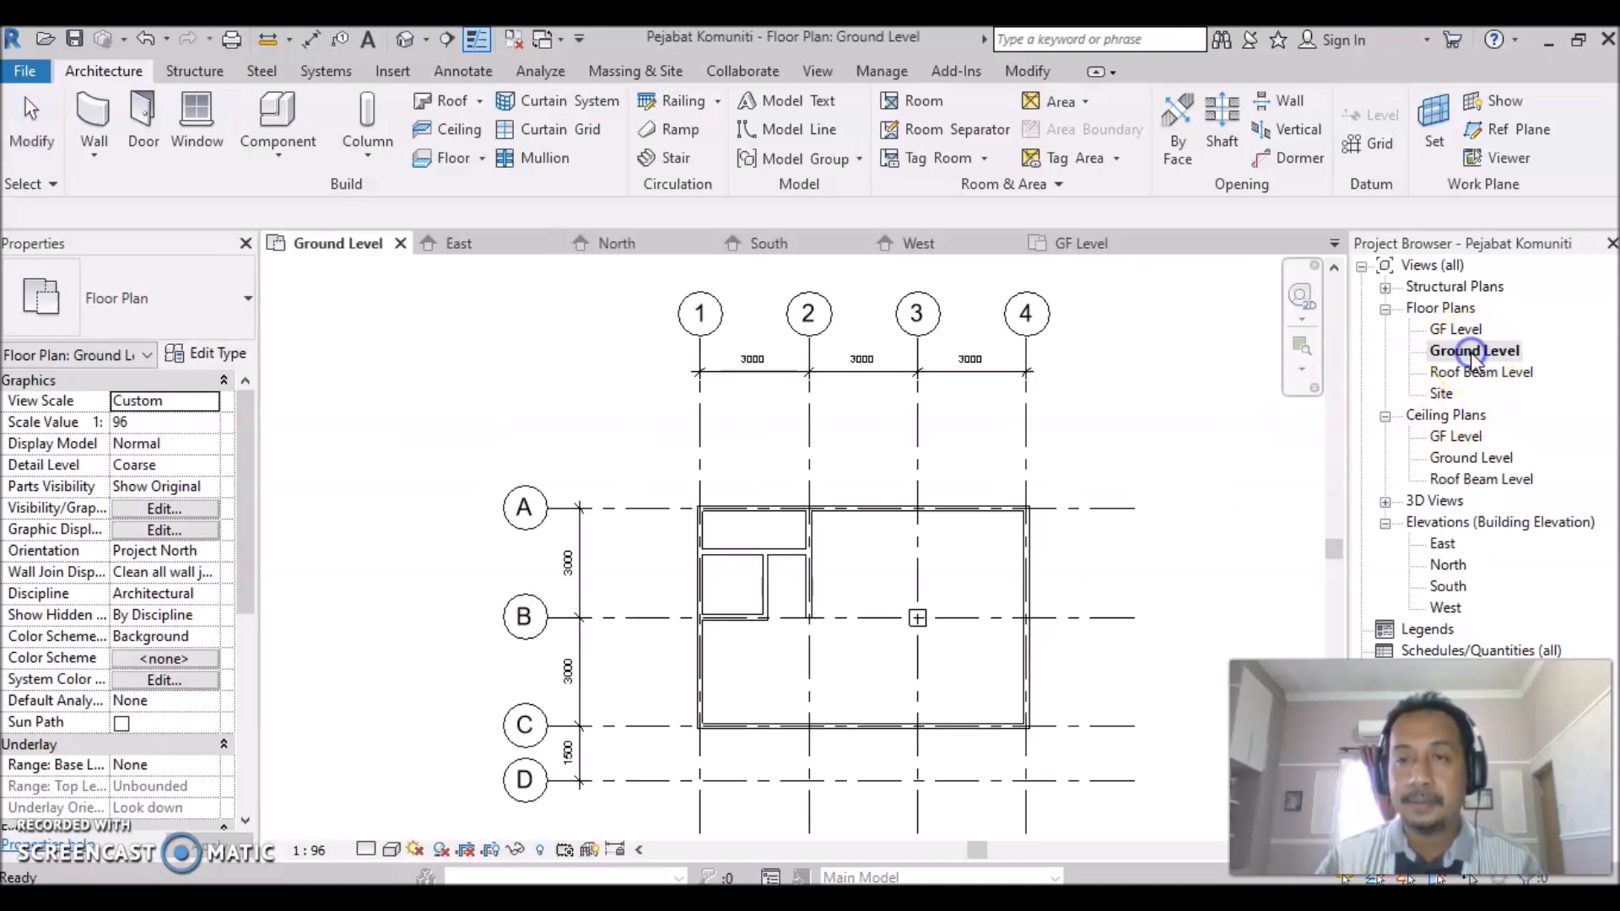
pyautogui.moveTo(962, 663); pyautogui.dragTo(823, 473, button='middle')
pyautogui.scroll(2, 802, 589)
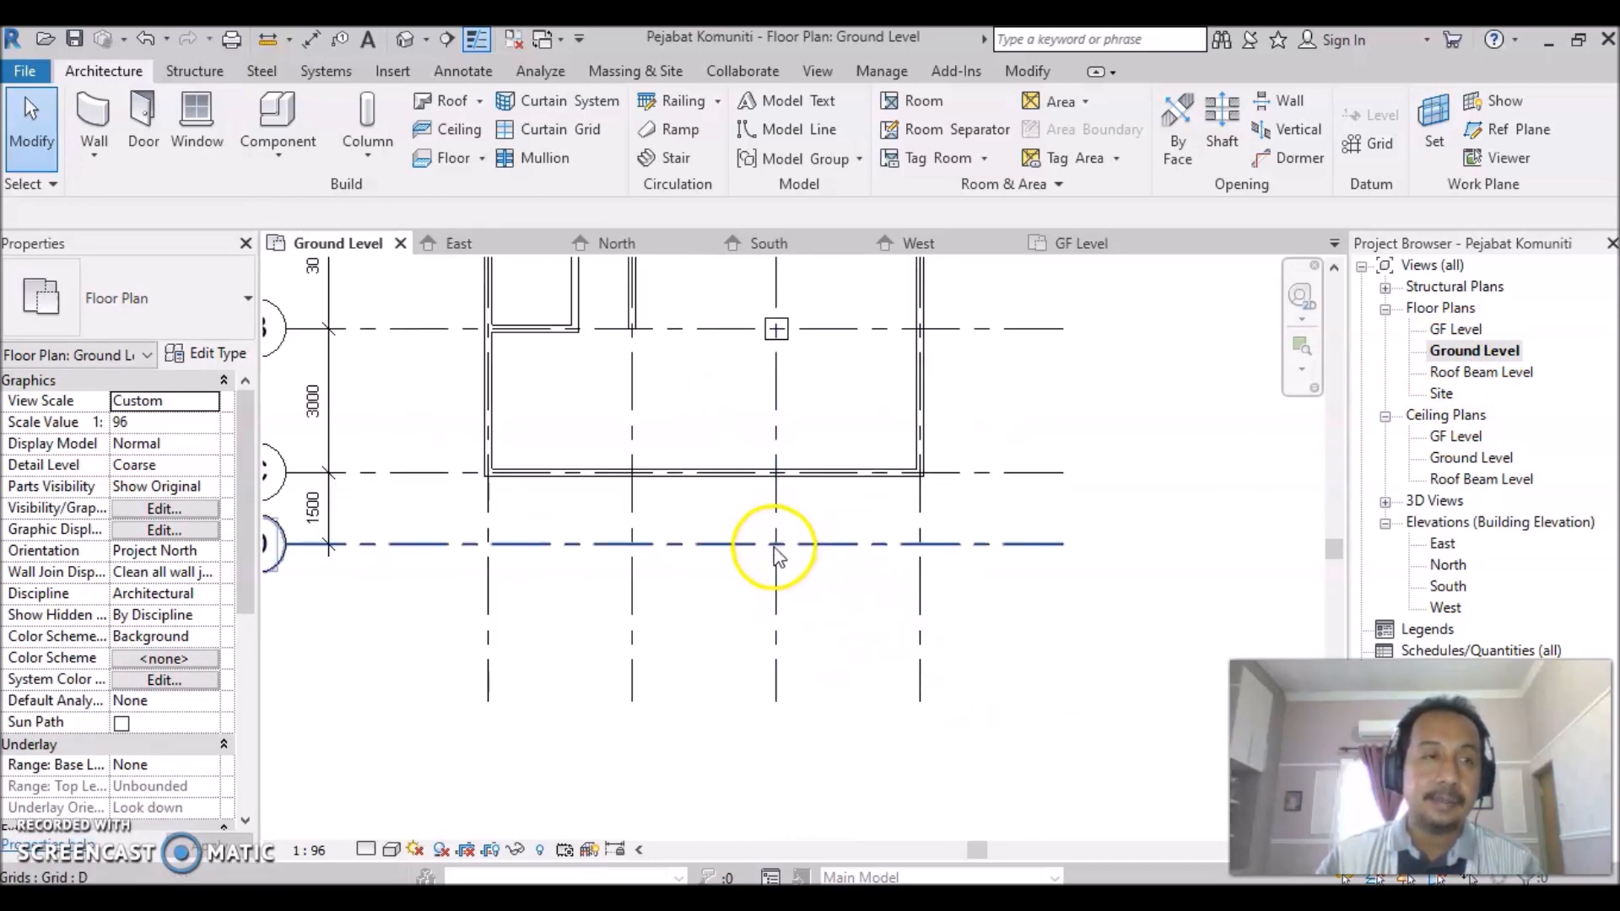
pyautogui.scroll(-1, 803, 644)
pyautogui.moveTo(831, 648); pyautogui.dragTo(866, 666, button='middle')
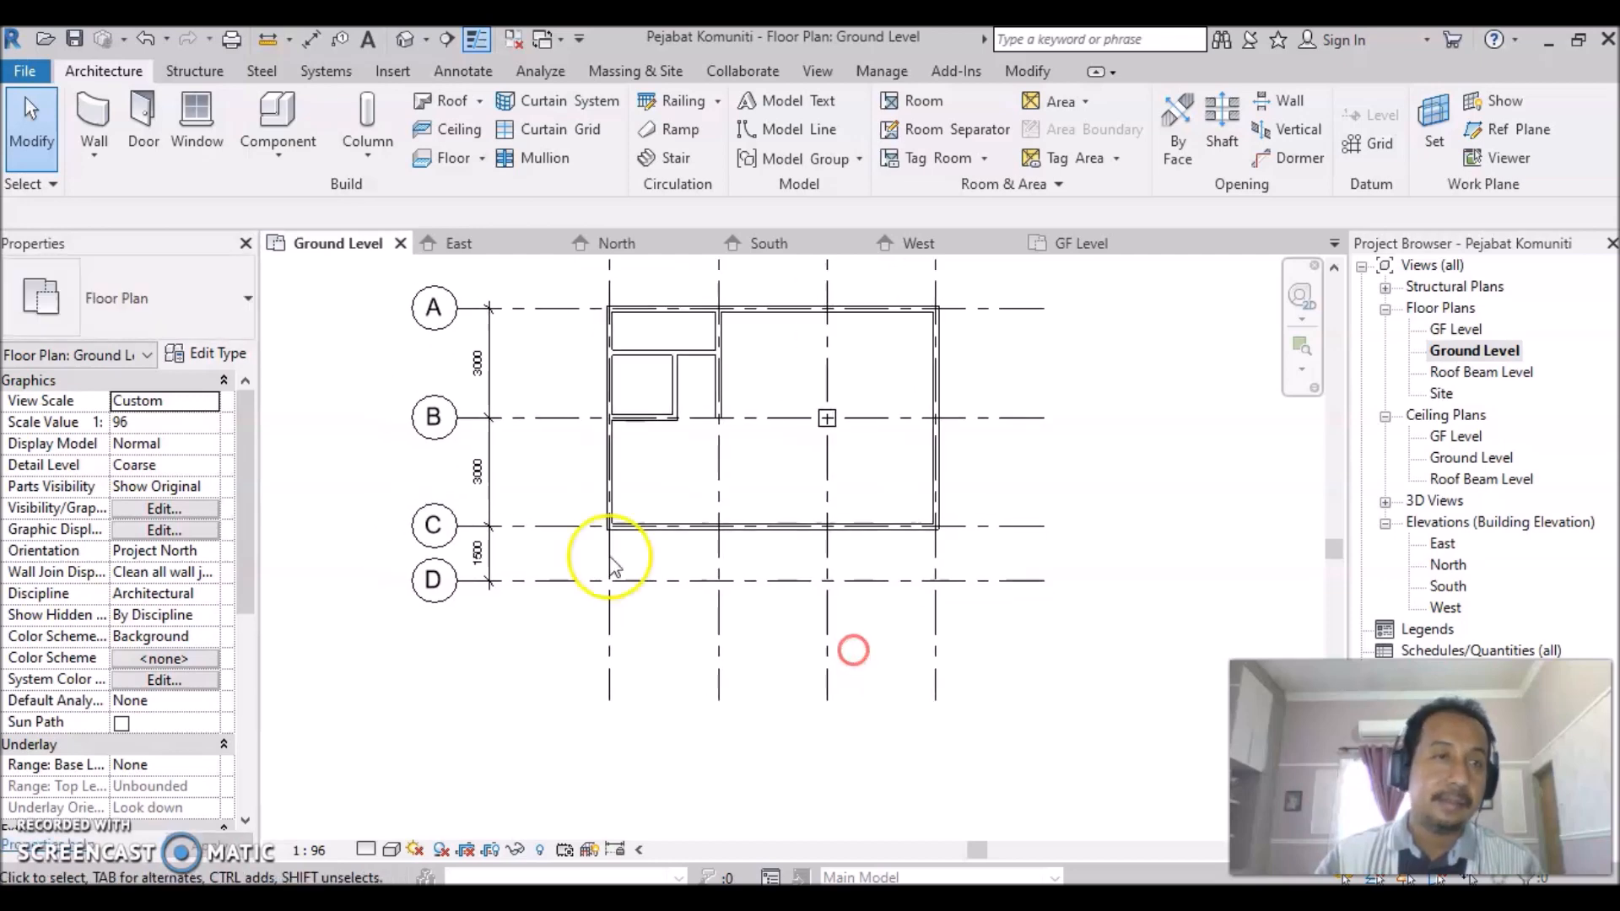
pyautogui.click(351, 155)
pyautogui.click(412, 247)
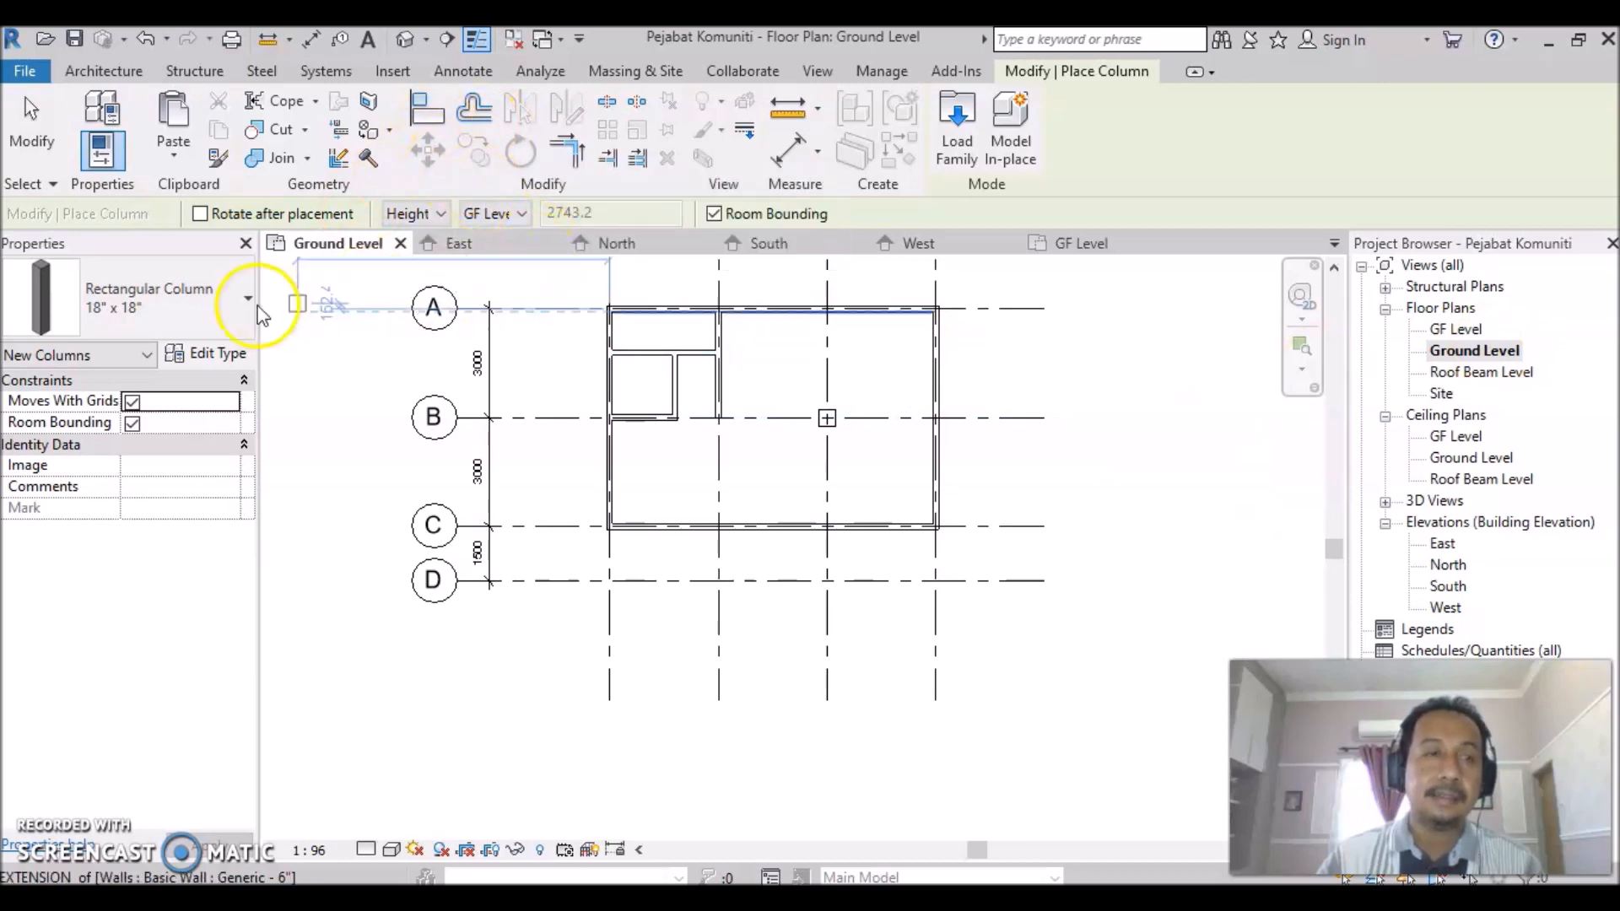
pyautogui.click(523, 213)
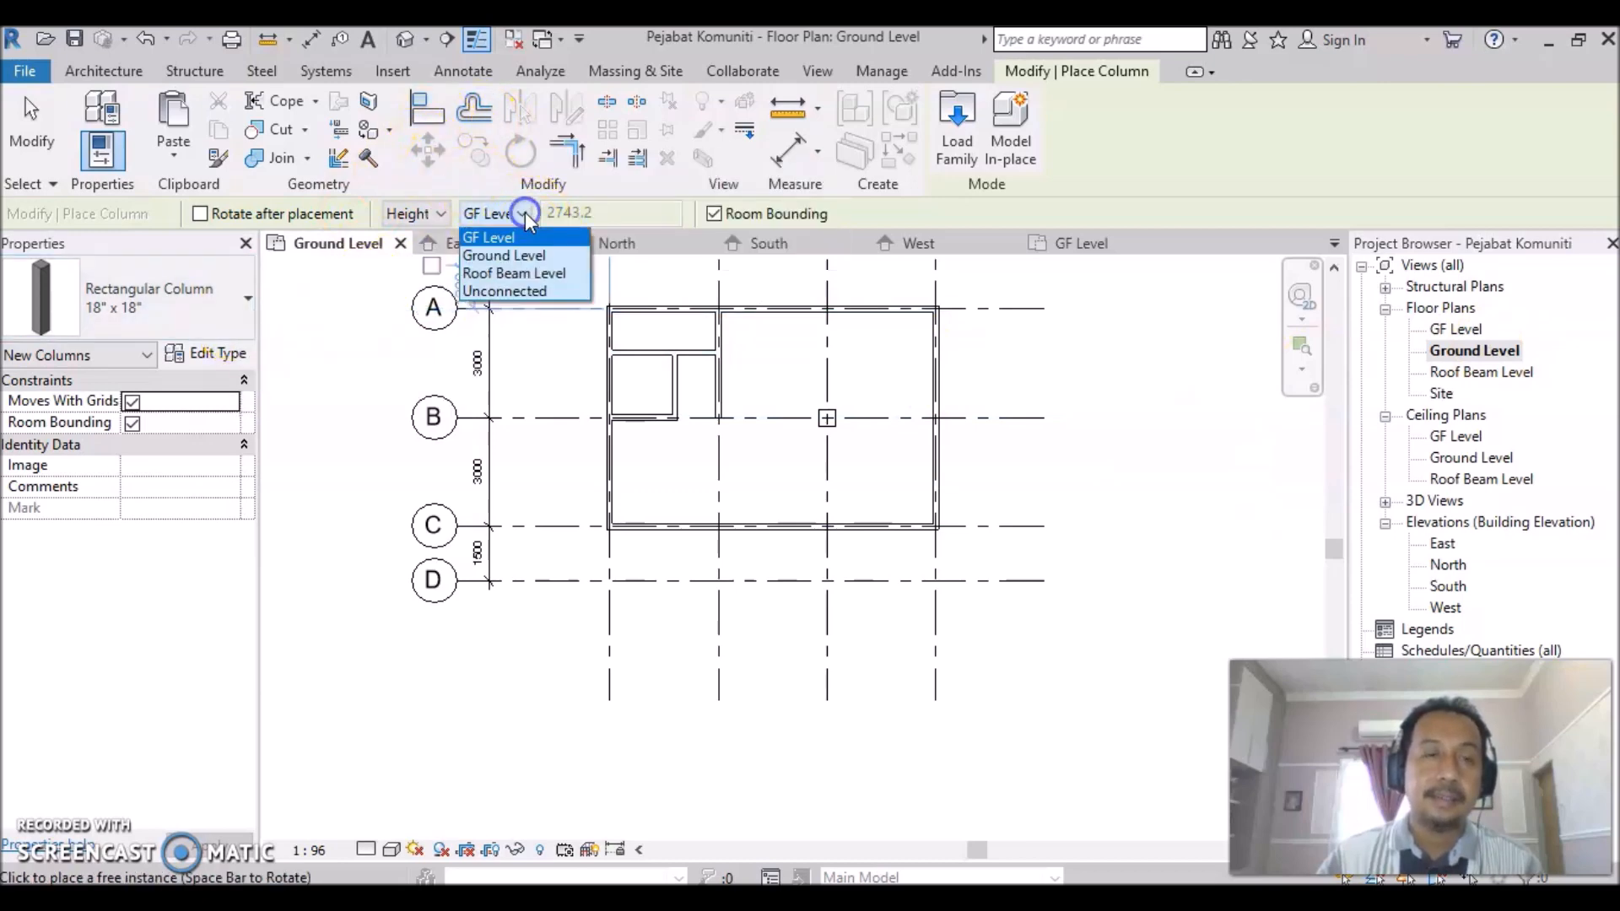
pyautogui.click(520, 274)
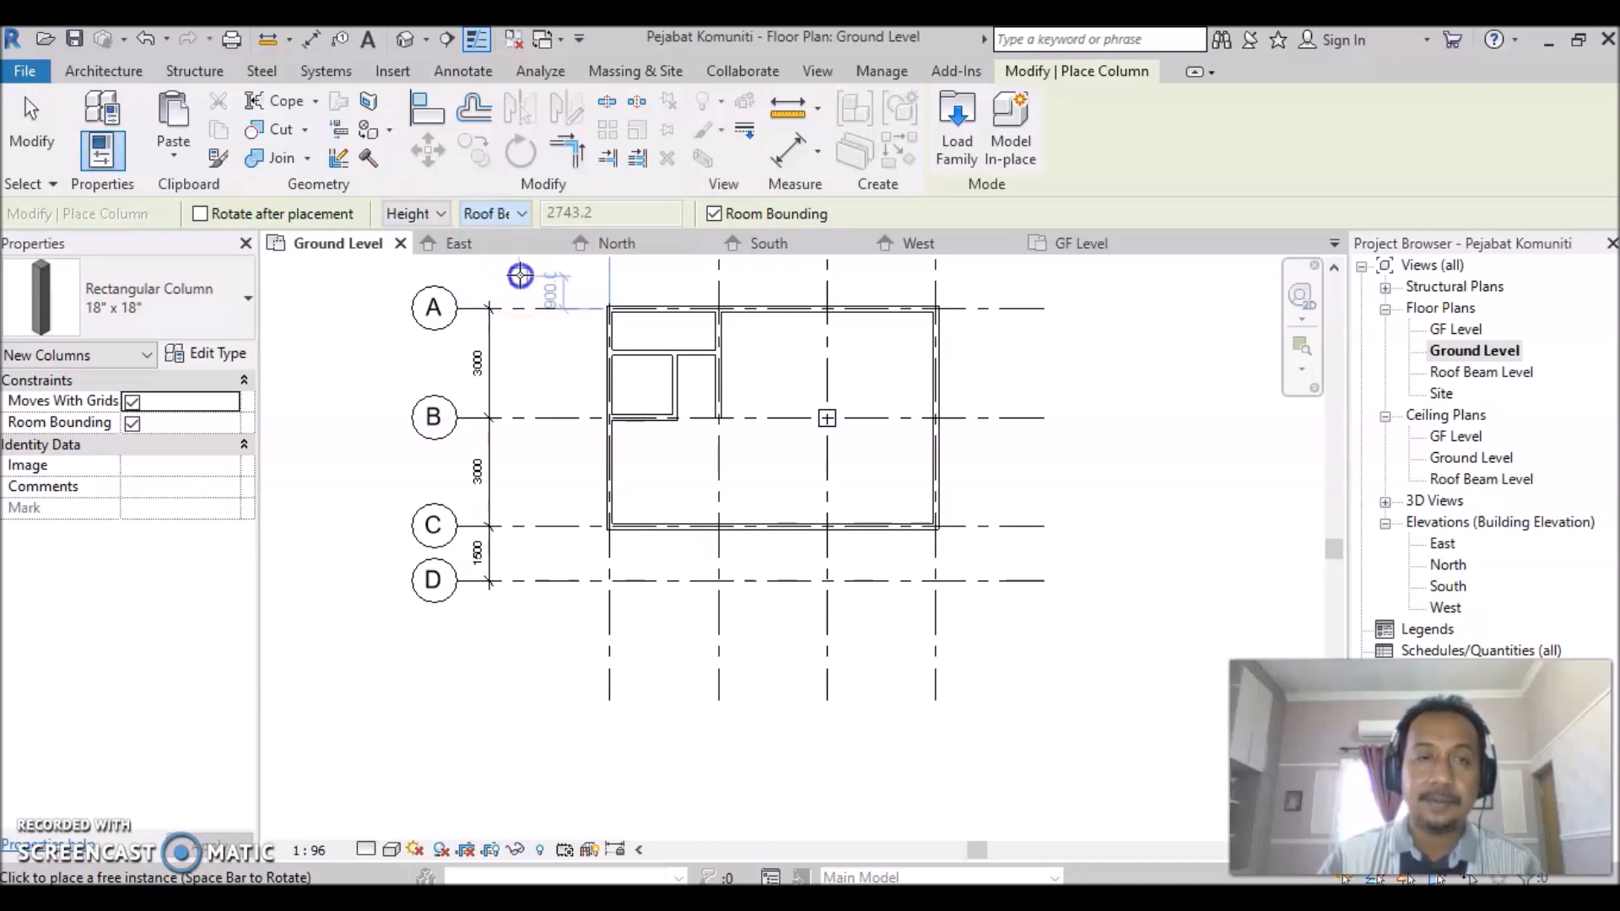
# Place columns where grid D crosses grids 3 and 4, and check them in the default 3D view.
pyautogui.click(827, 581)
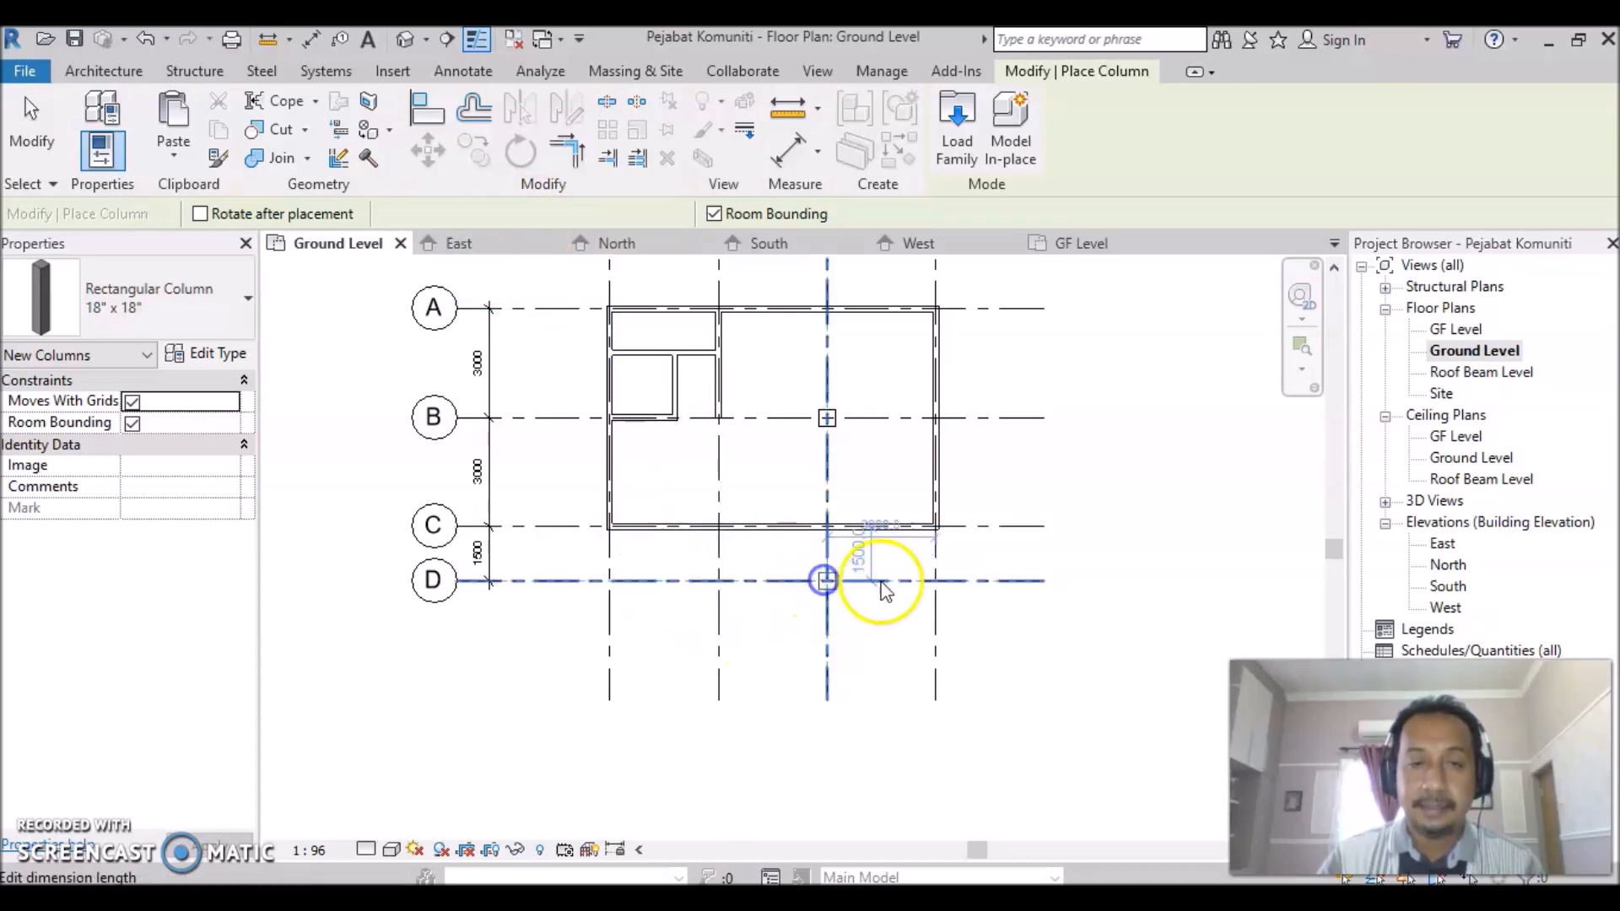
pyautogui.click(935, 581)
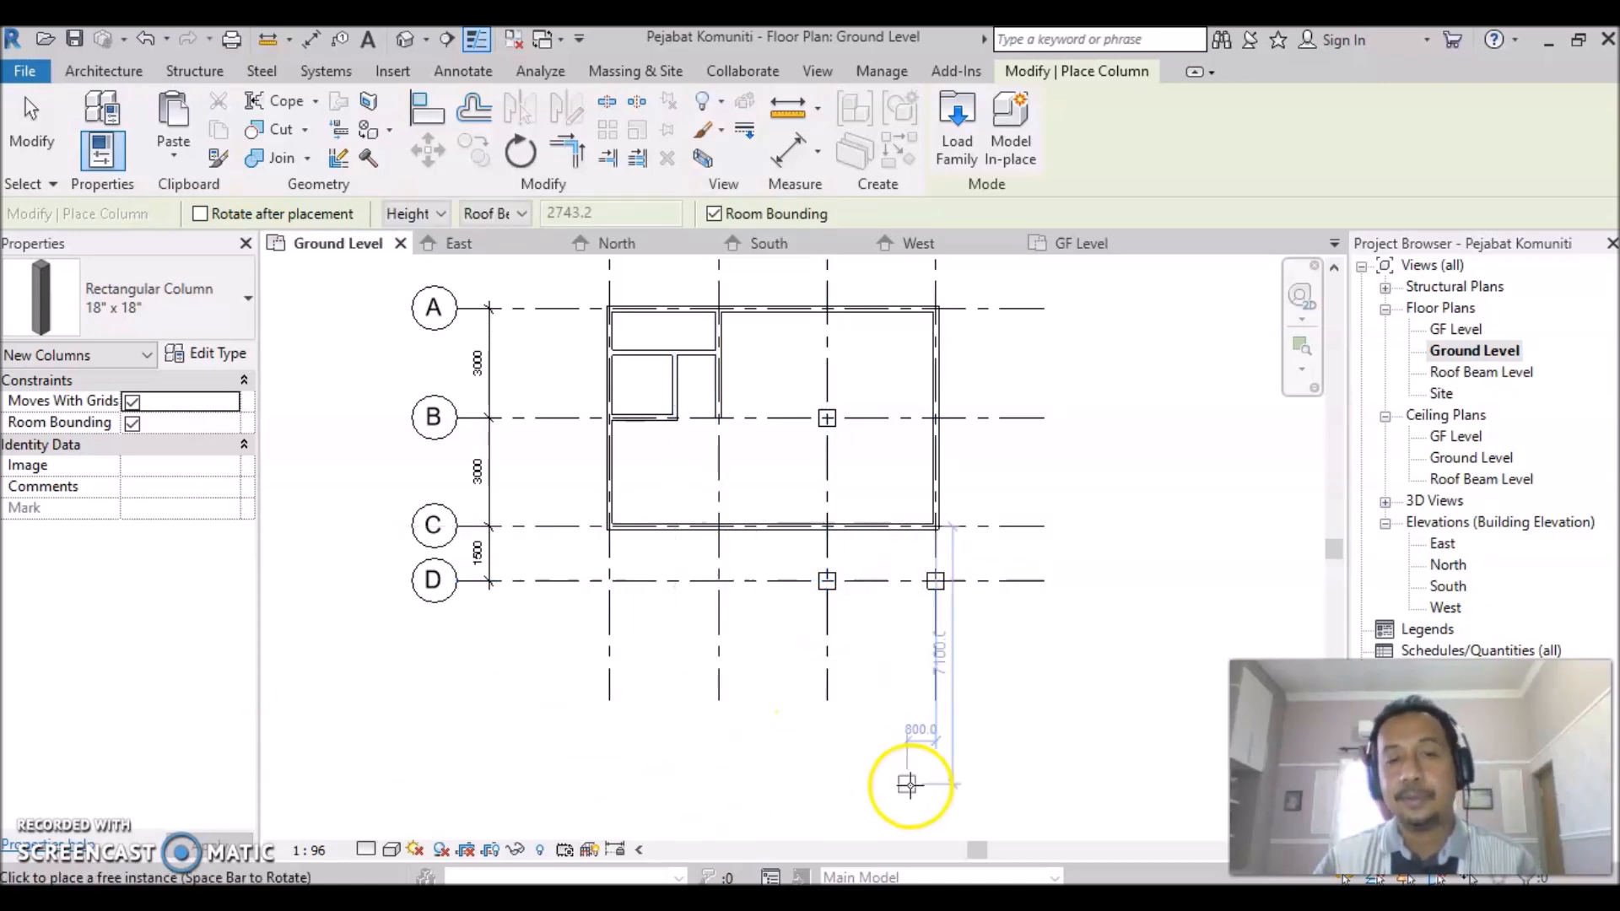
pyautogui.press('Escape')
pyautogui.press('Escape')
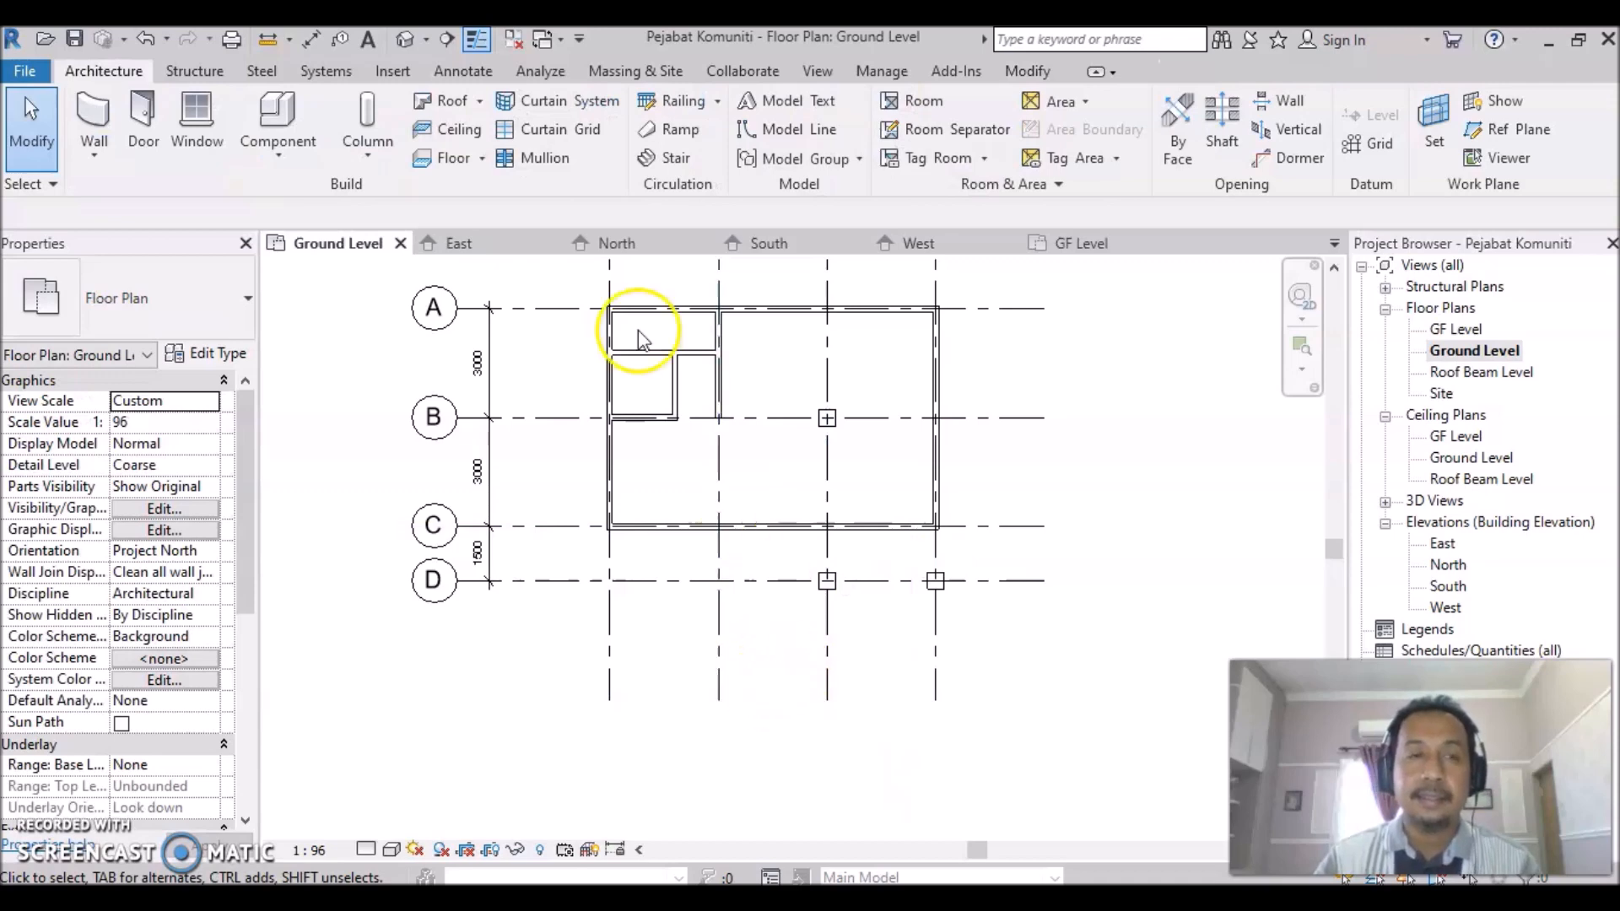
pyautogui.click(403, 40)
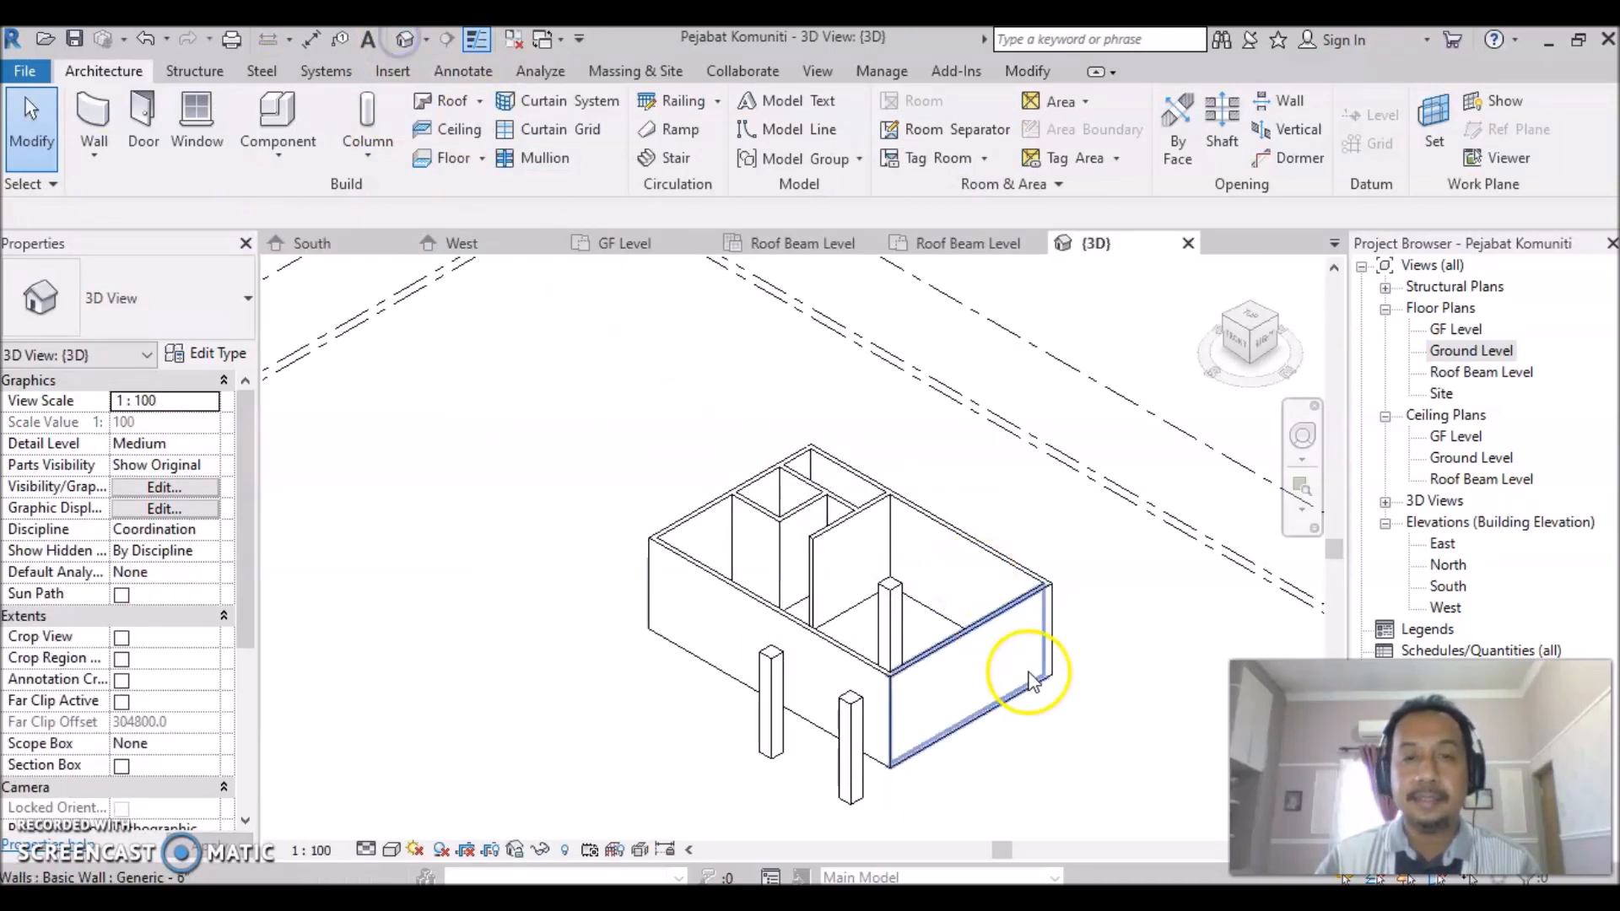
pyautogui.scroll(-2, 986, 760)
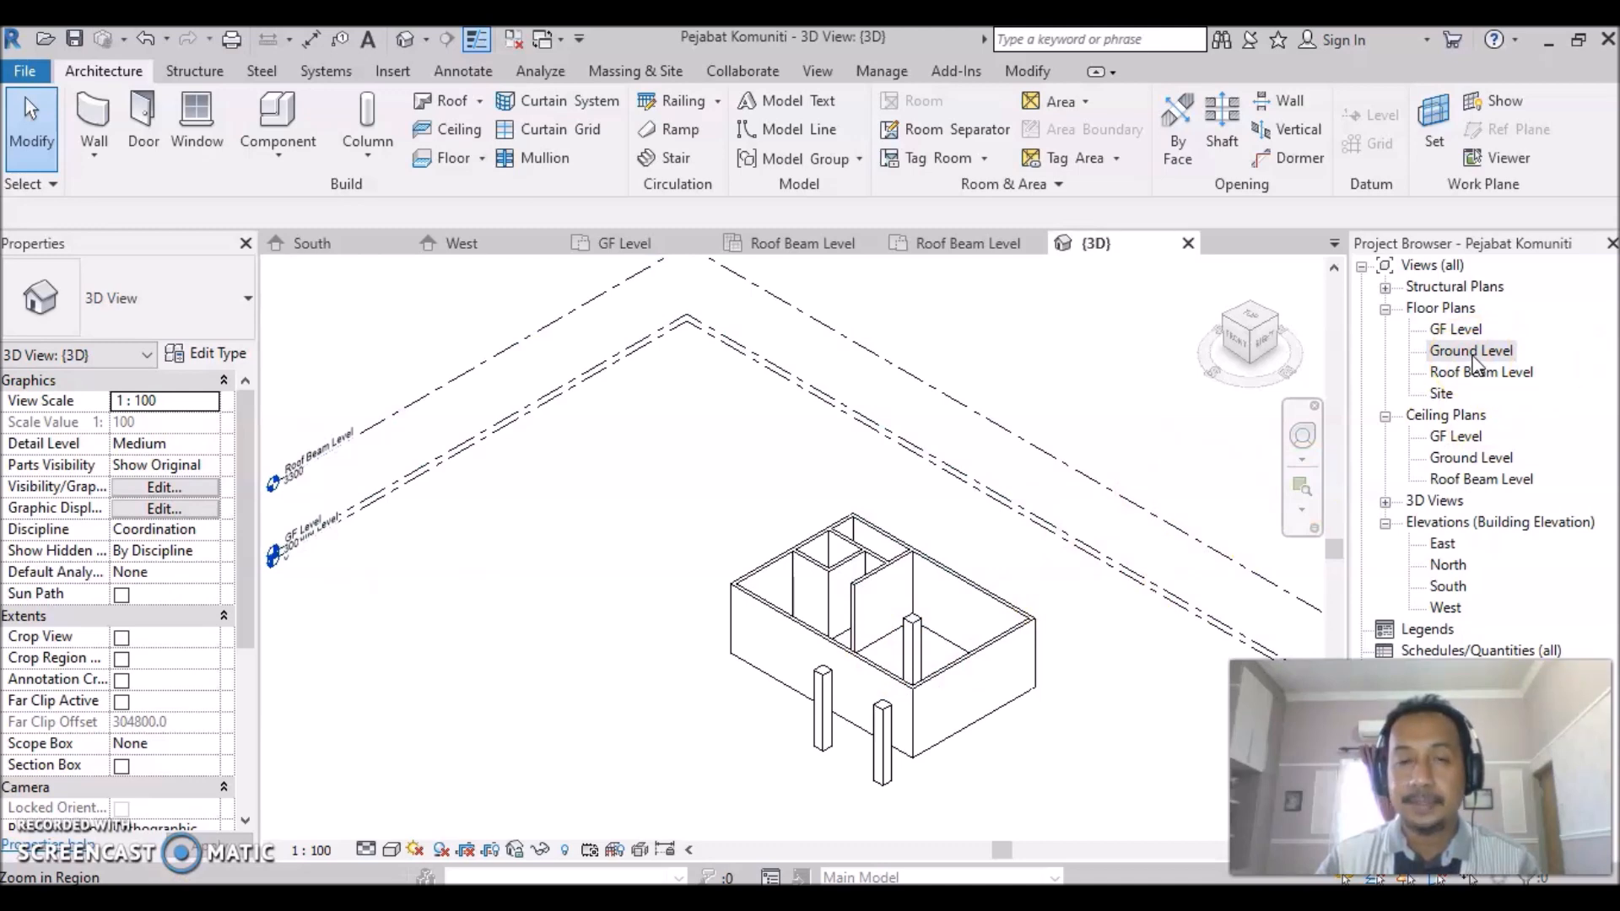
# In the GF Level plan, start an architectural floor and create its boundary by picking the inner faces of the four perimeter walls.
pyautogui.click(1453, 333)
pyautogui.doubleClick(1453, 332)
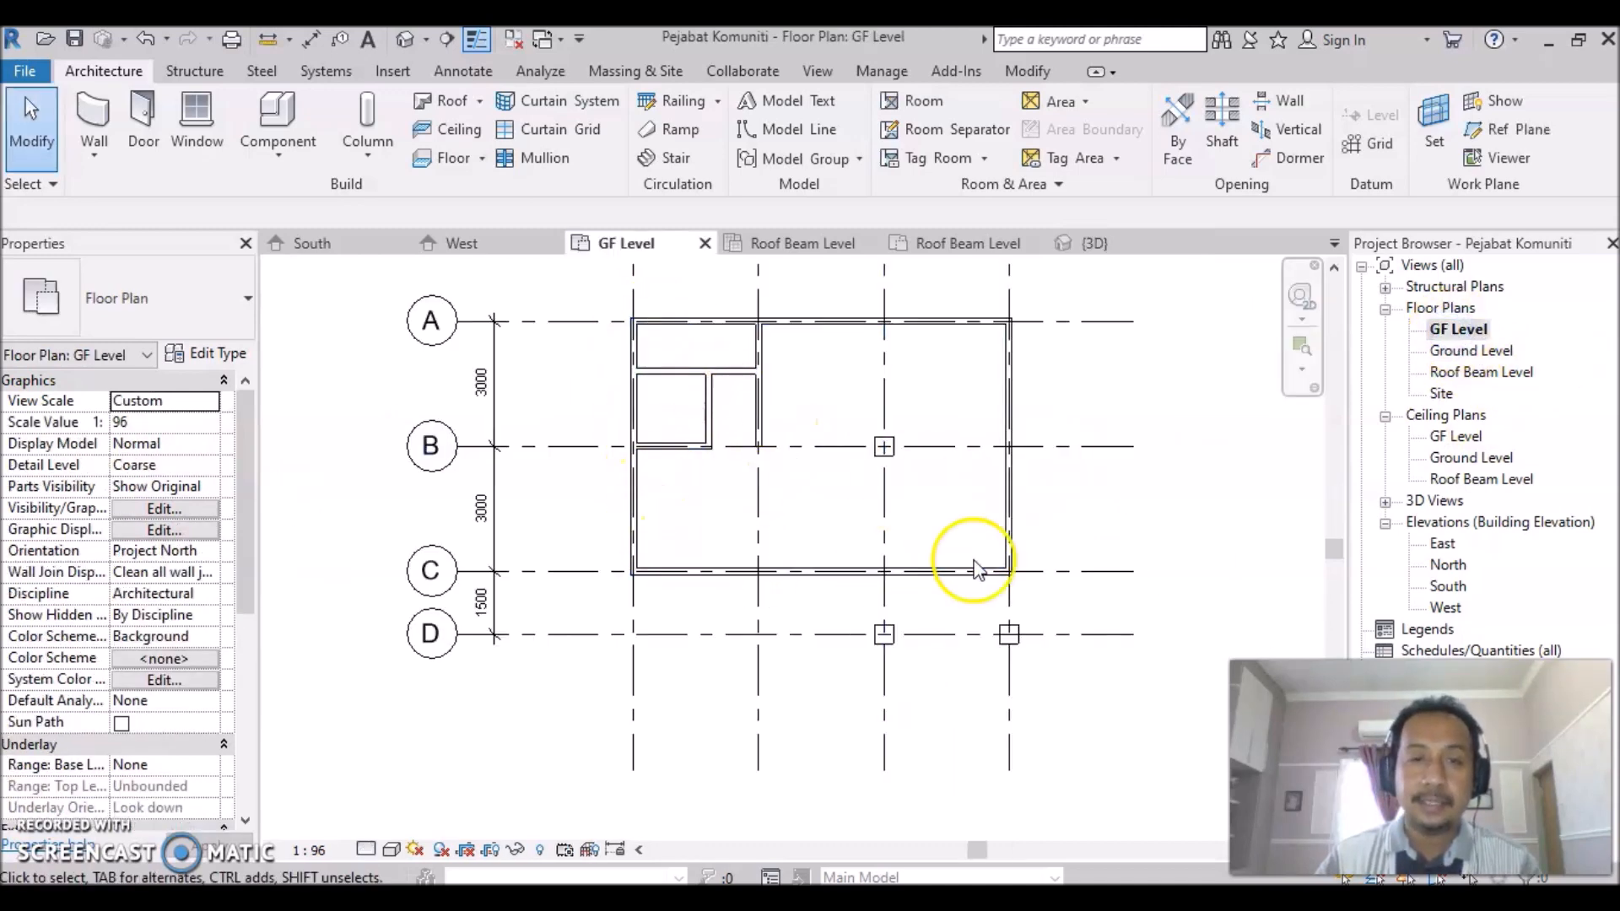
pyautogui.scroll(1, 1068, 501)
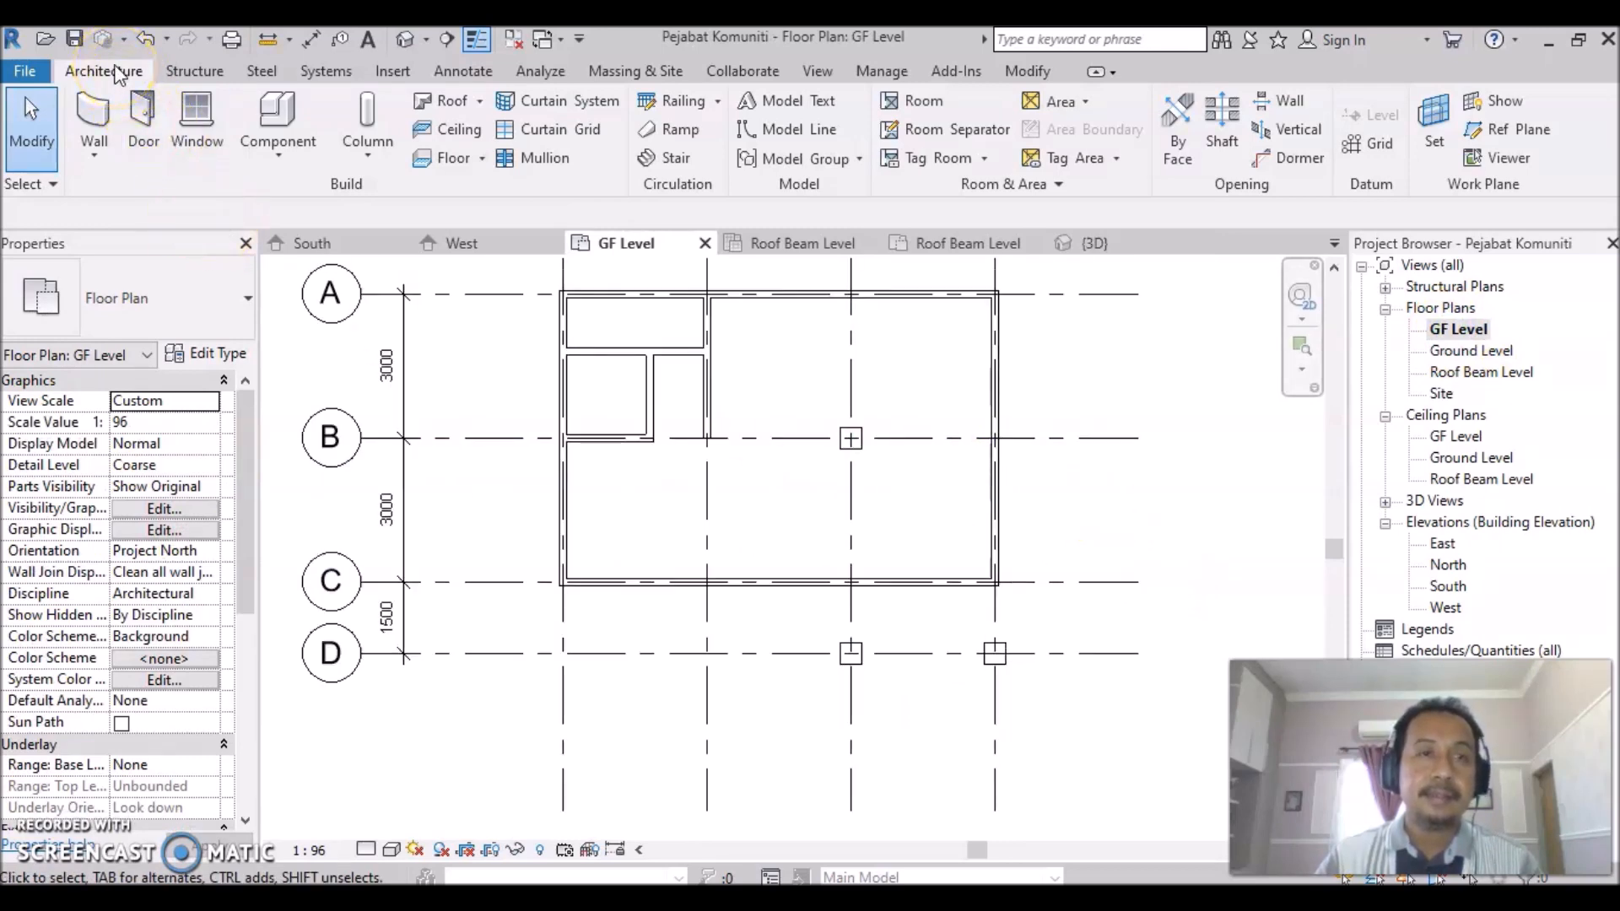
pyautogui.click(483, 159)
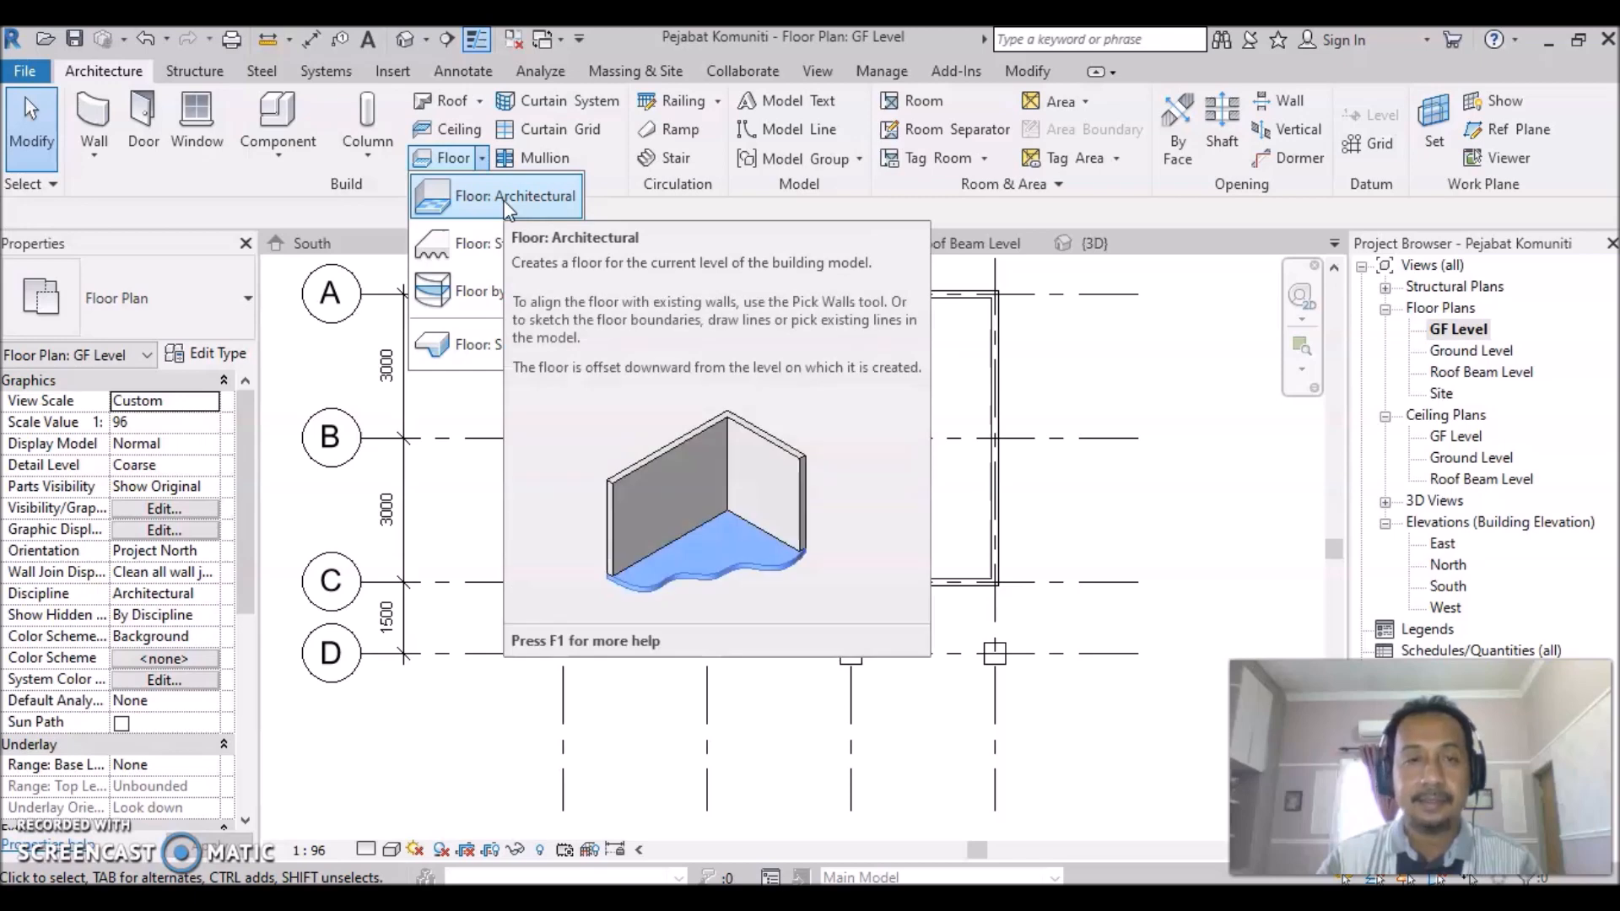
pyautogui.click(506, 202)
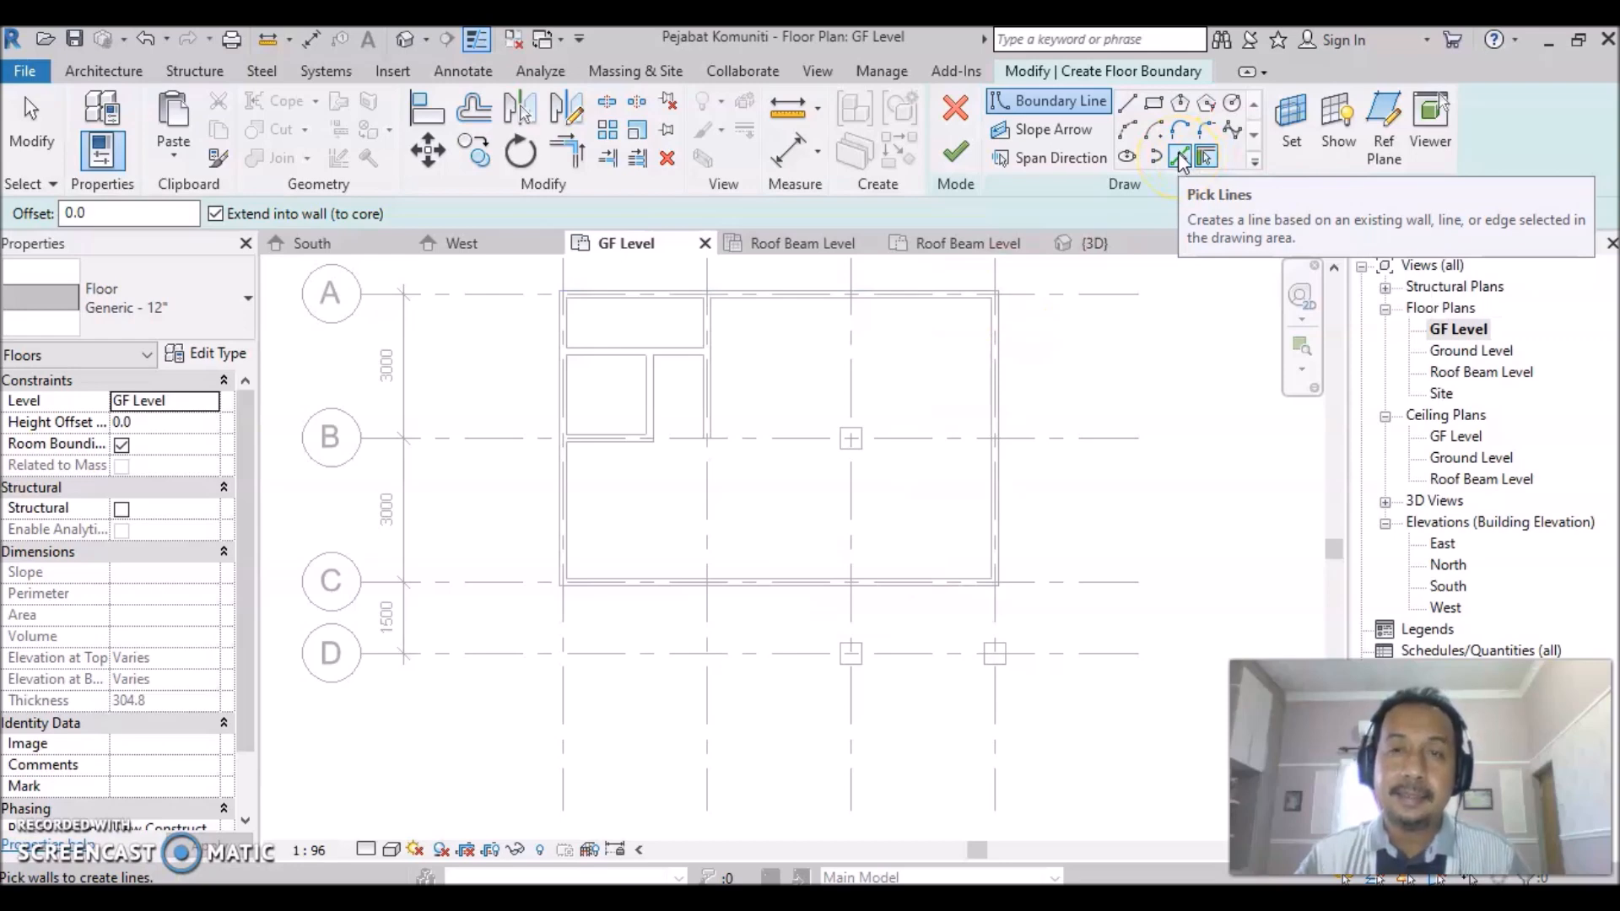
pyautogui.click(1179, 155)
pyautogui.click(624, 310)
pyautogui.click(573, 395)
pyautogui.click(777, 577)
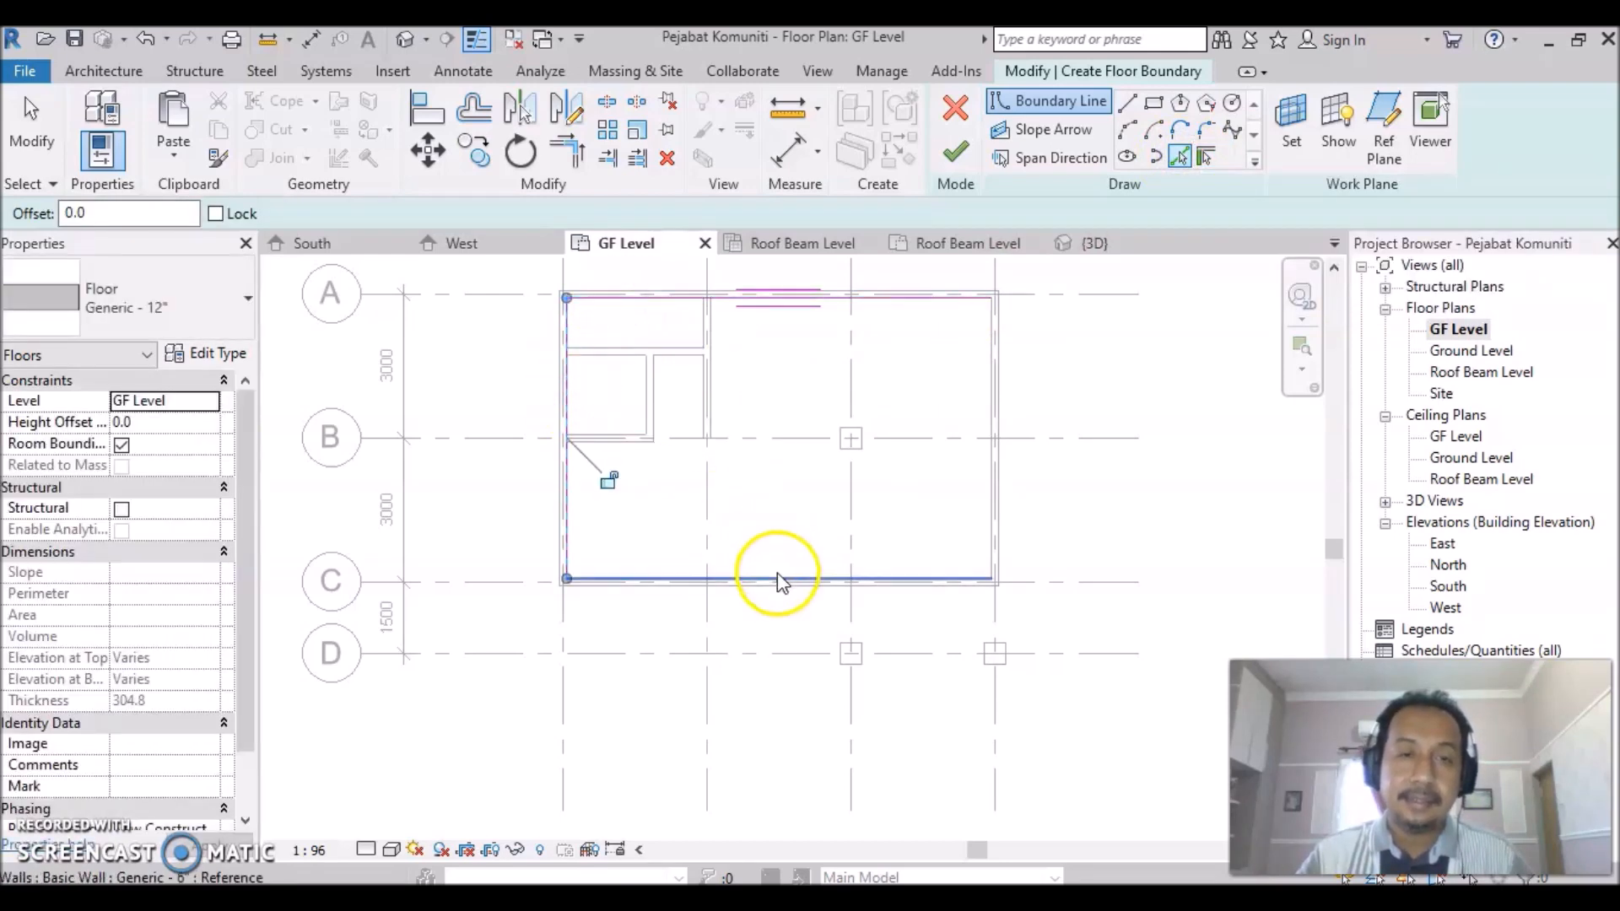
pyautogui.click(991, 478)
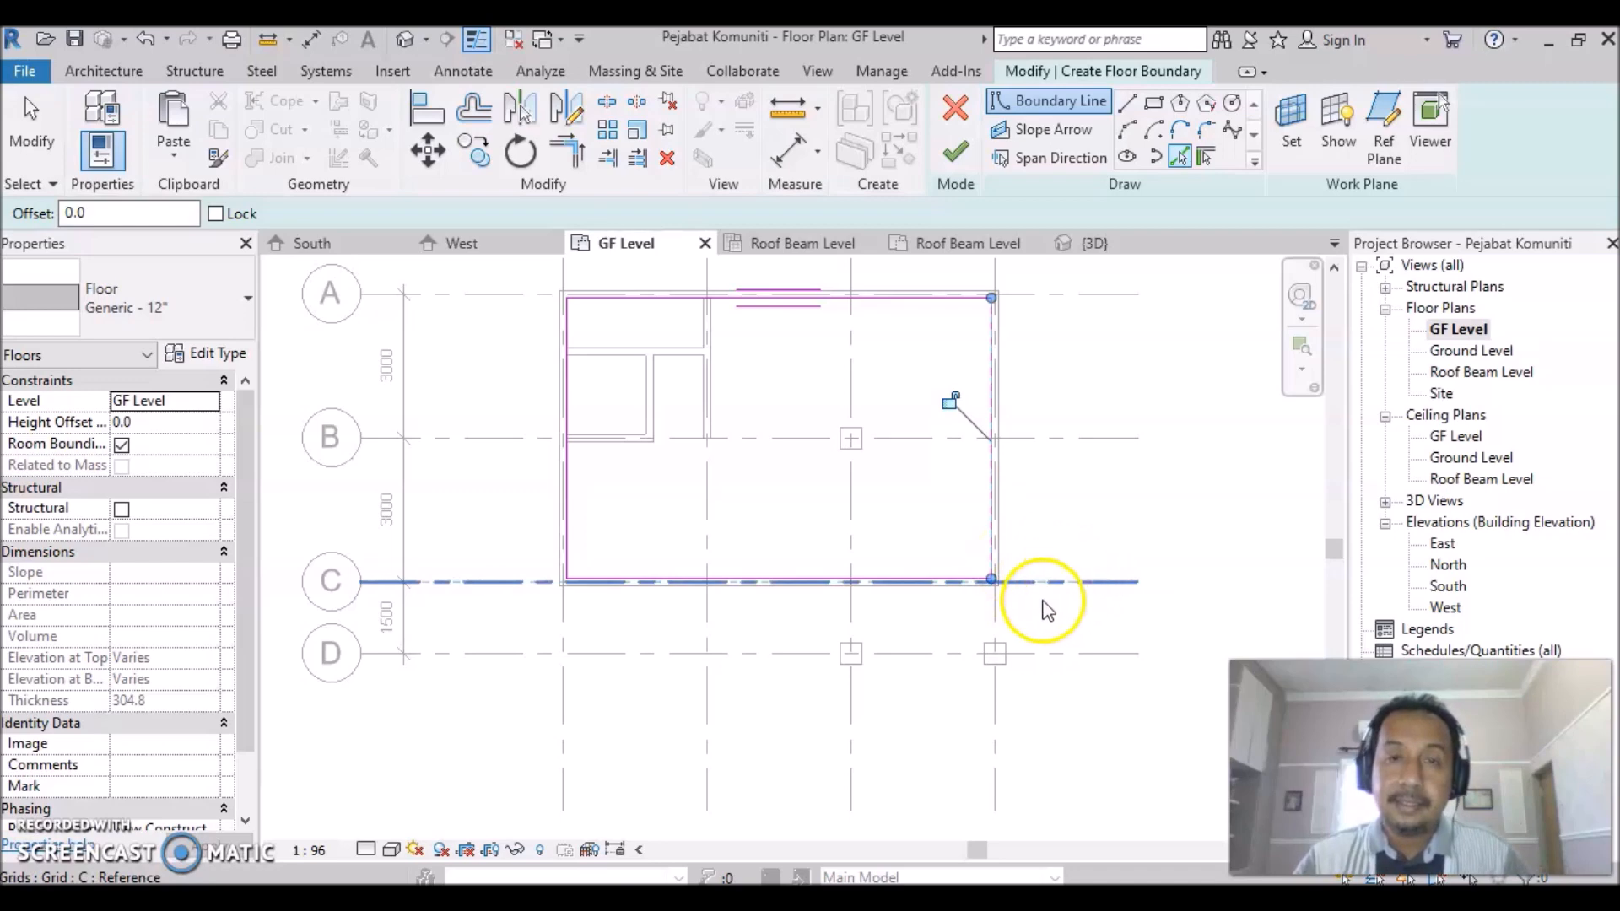
# Examine the corners of the floor boundary to check whether its lines meet cleanly.
pyautogui.scroll(4, 966, 317)
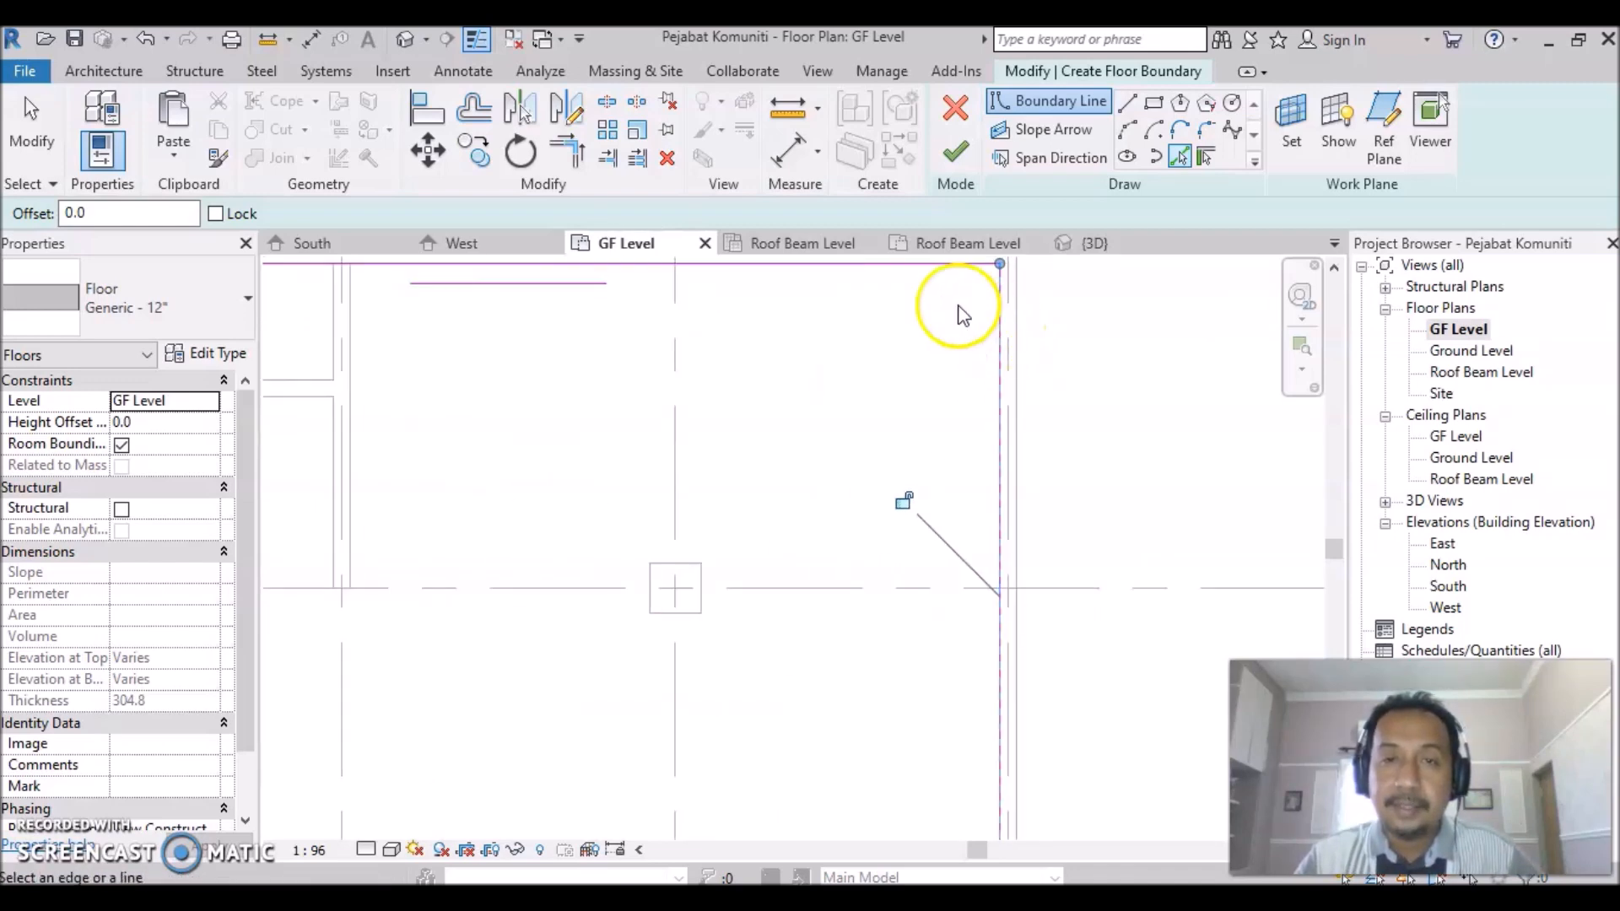
pyautogui.moveTo(945, 314)
pyautogui.mouseDown(button='middle')
pyautogui.moveTo(958, 351)
pyautogui.moveTo(944, 427)
pyautogui.mouseUp(button='middle')
pyautogui.scroll(4, 948, 423)
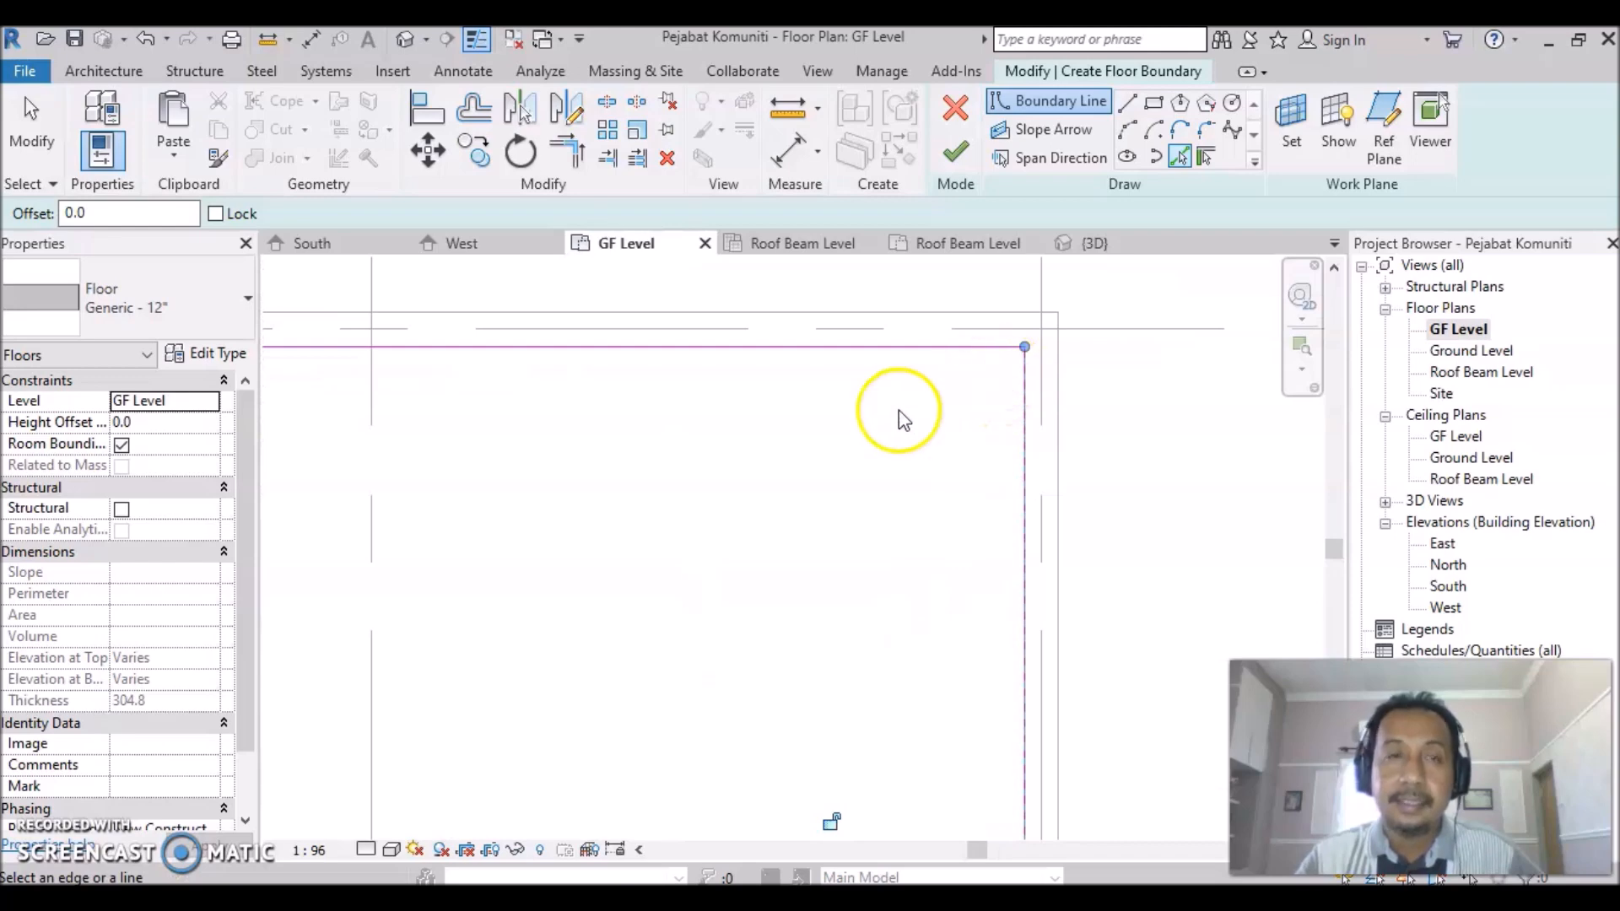
pyautogui.click(567, 158)
pyautogui.click(920, 346)
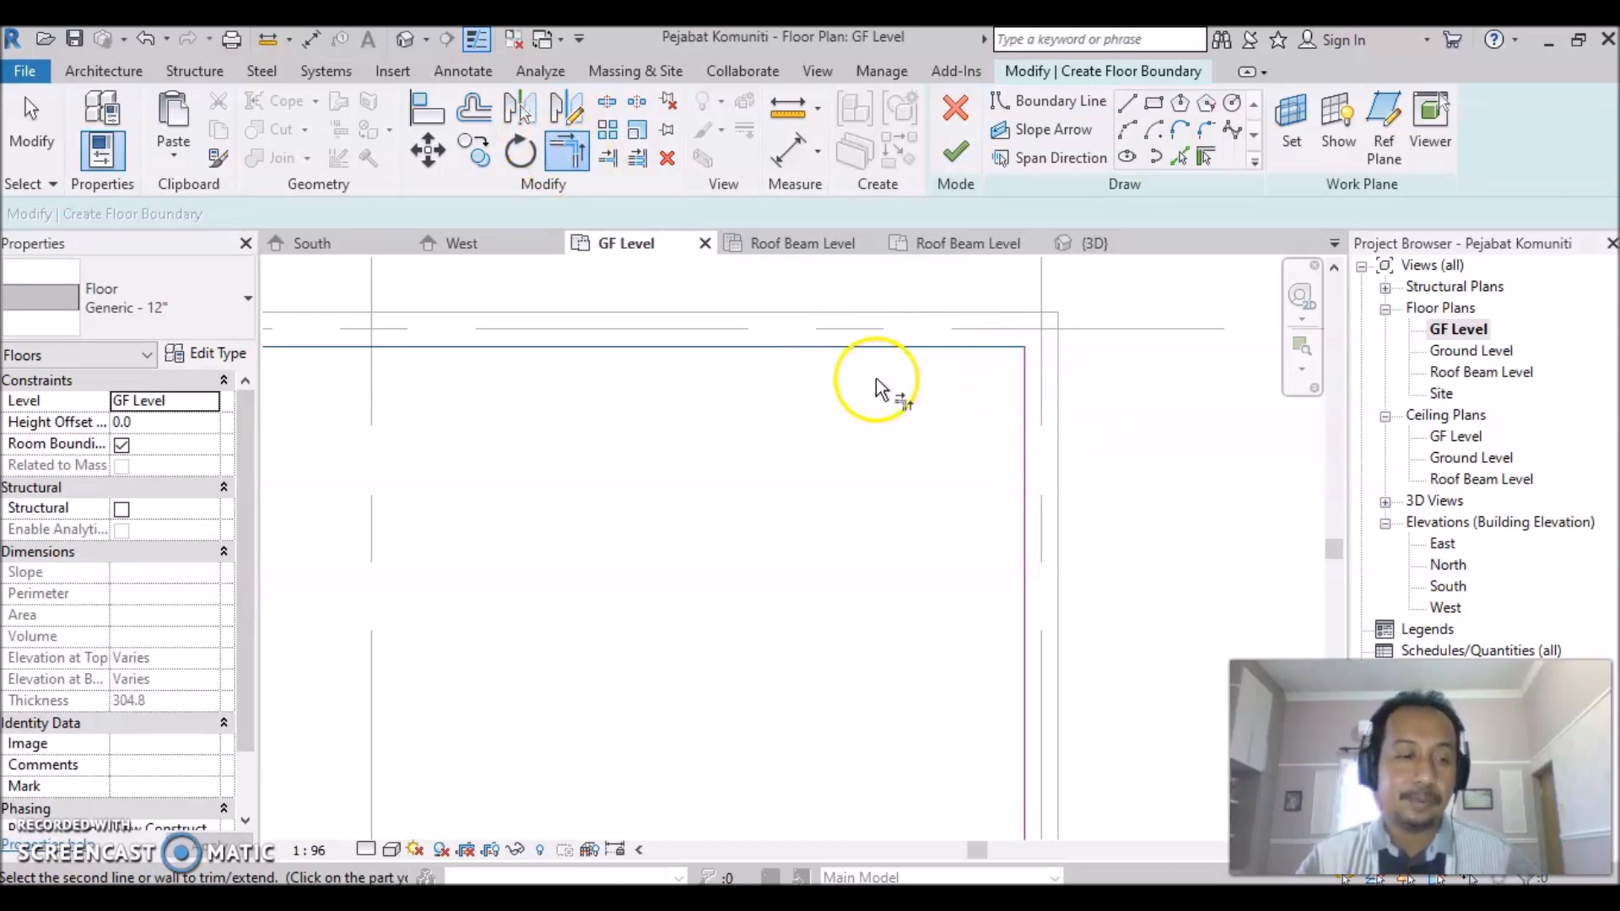
pyautogui.press('Escape')
pyautogui.press('Escape')
pyautogui.scroll(-1, 896, 447)
pyautogui.scroll(-3, 896, 448)
pyautogui.moveTo(669, 553); pyautogui.dragTo(850, 431, button='middle')
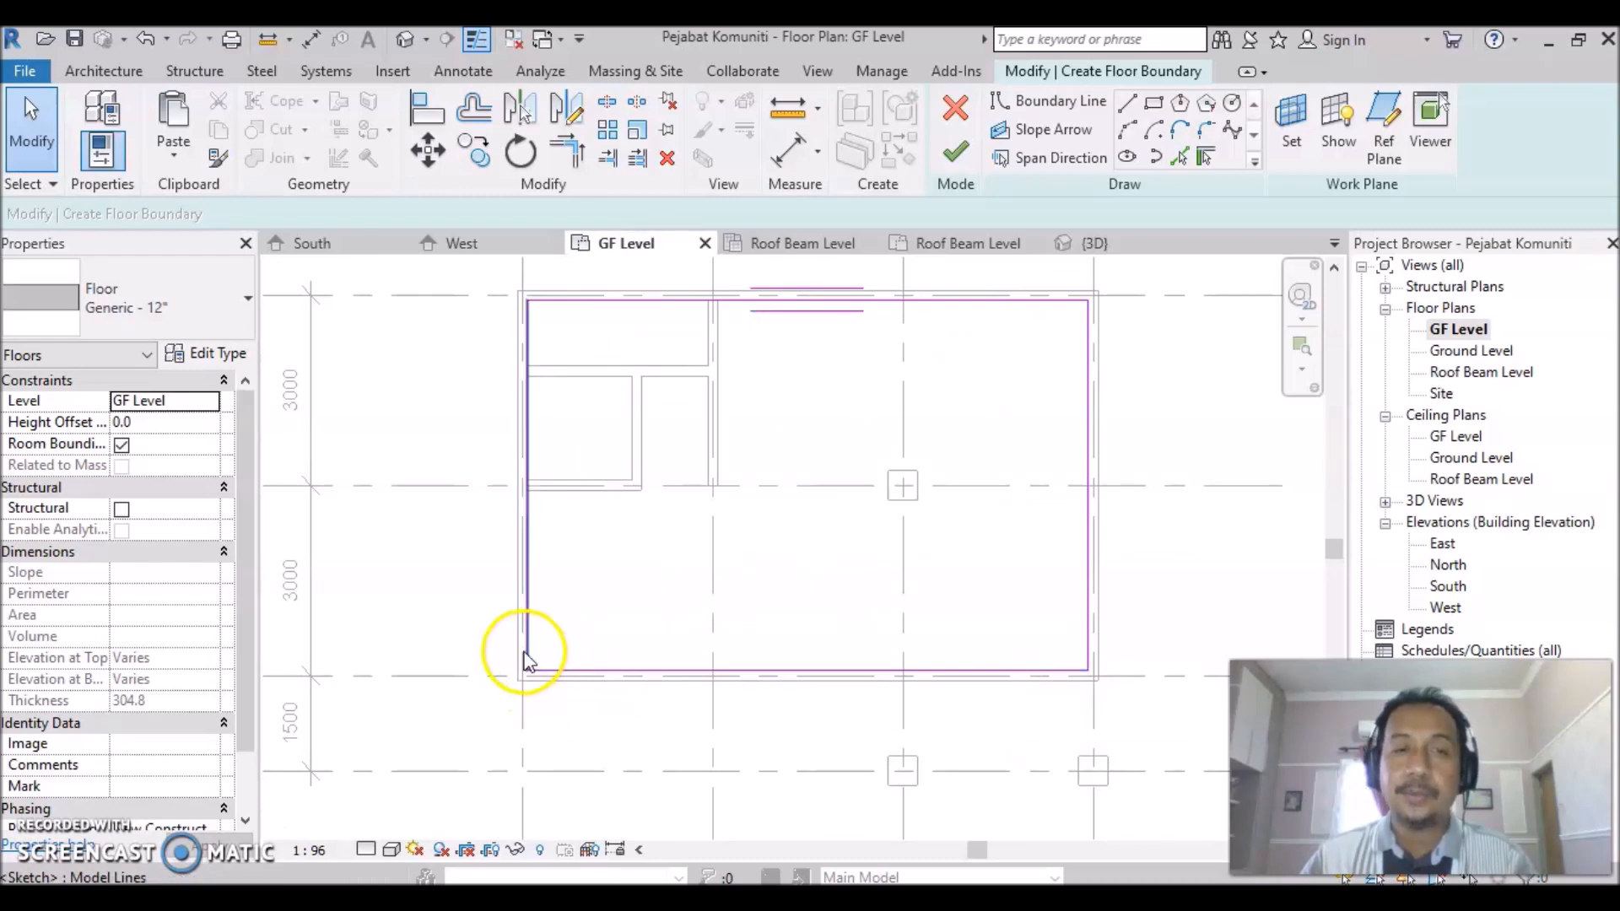
pyautogui.moveTo(803, 554); pyautogui.dragTo(740, 646, button='middle')
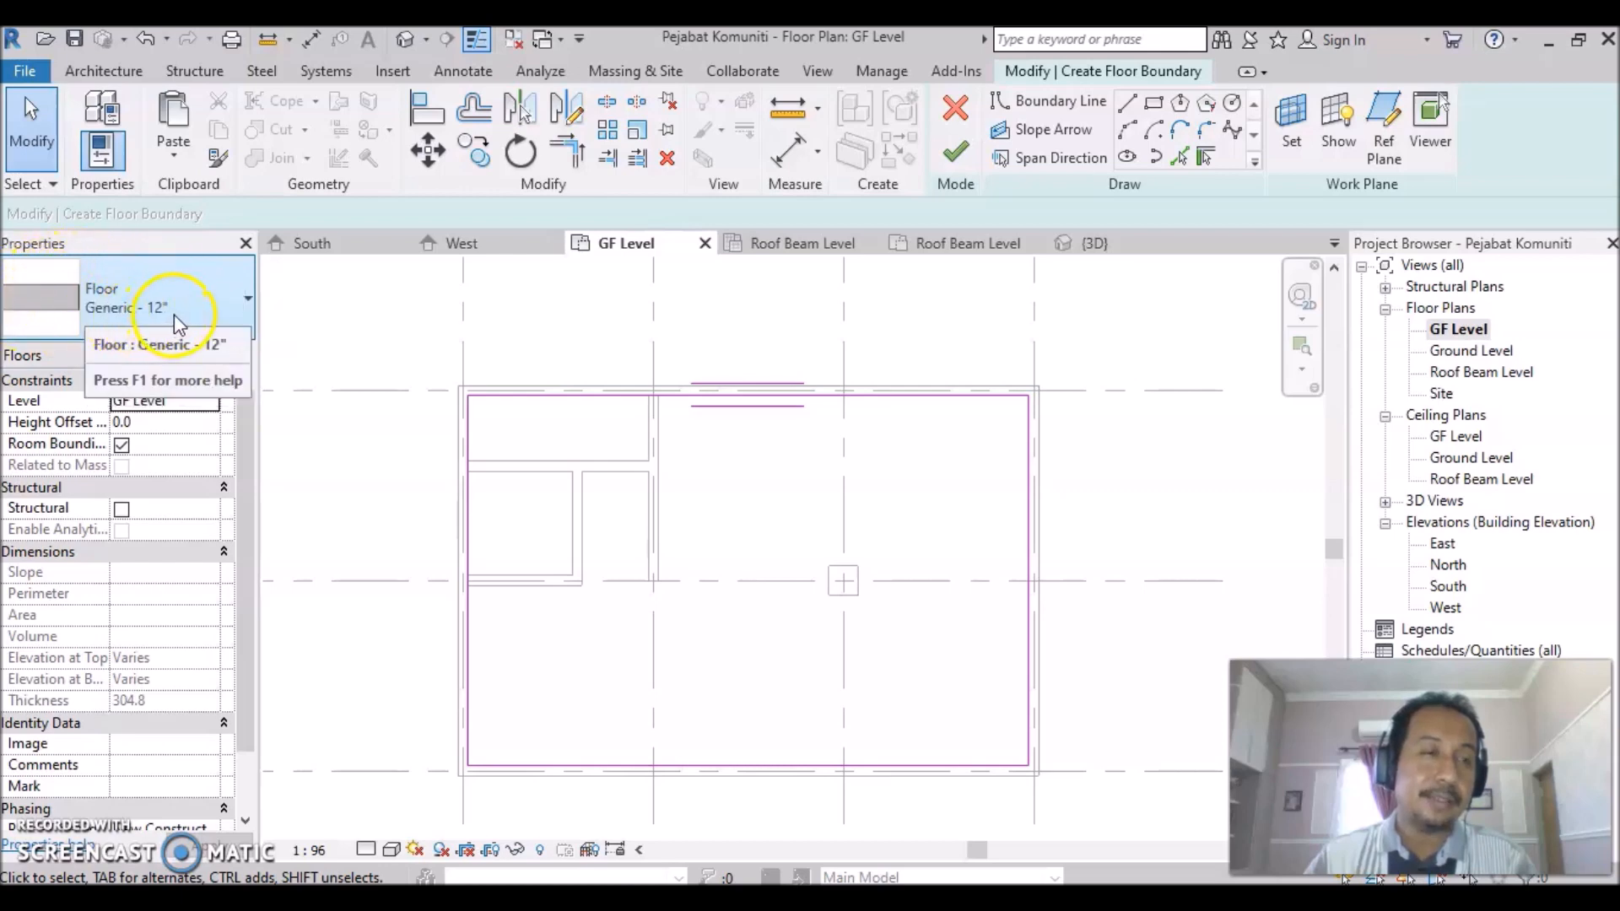
# Compare the available floor types and choose Generic - 12" for the floor.
pyautogui.click(244, 300)
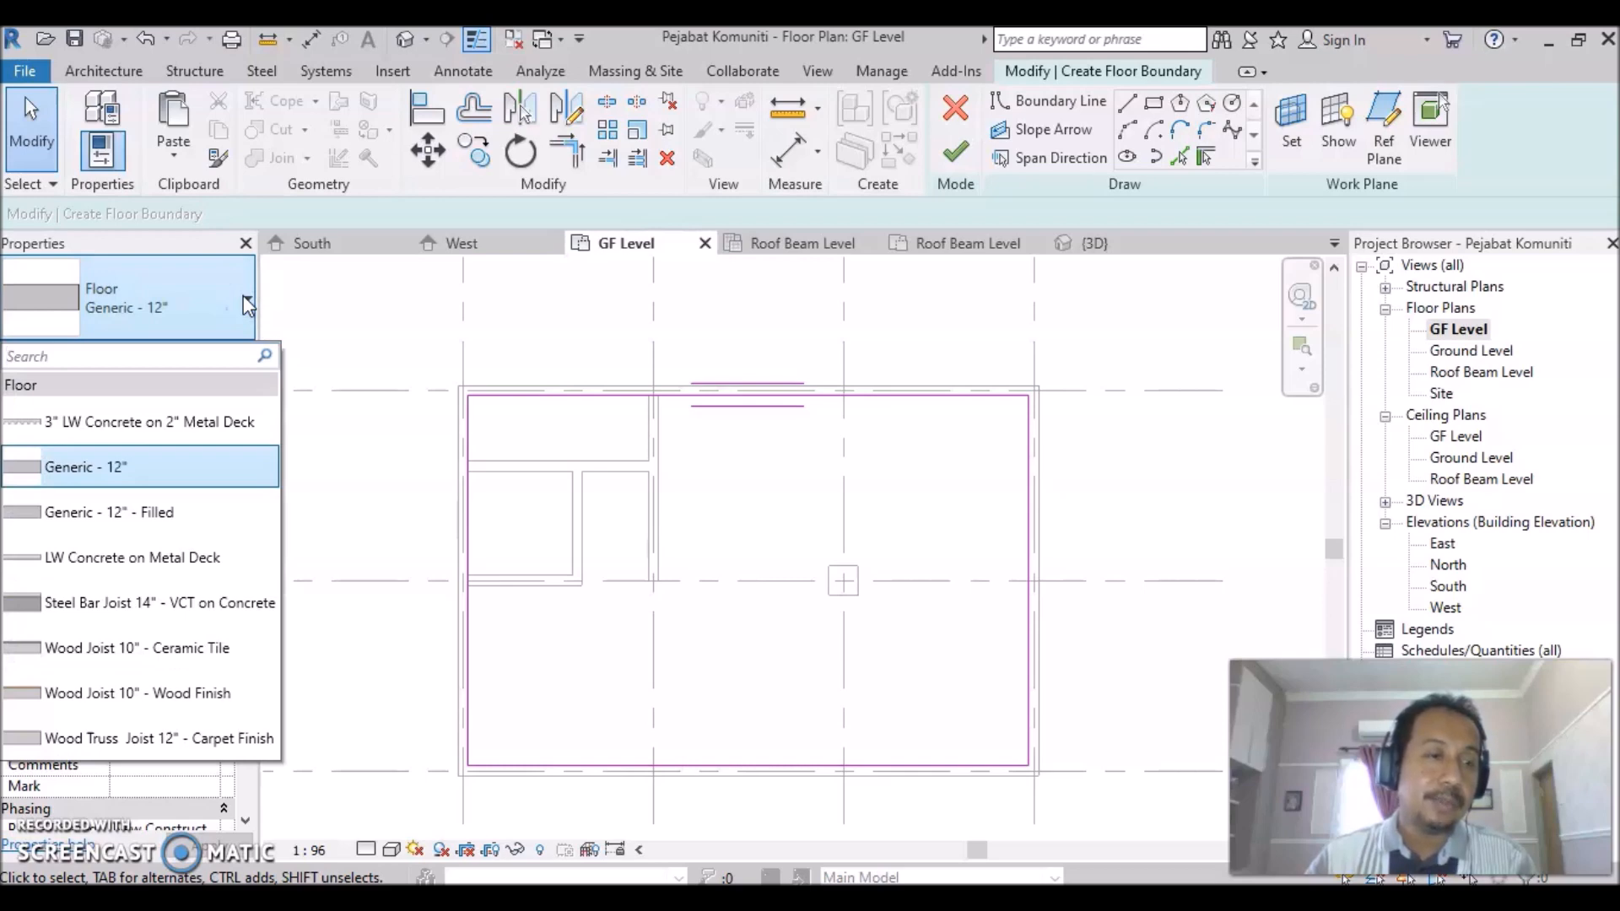
pyautogui.click(180, 579)
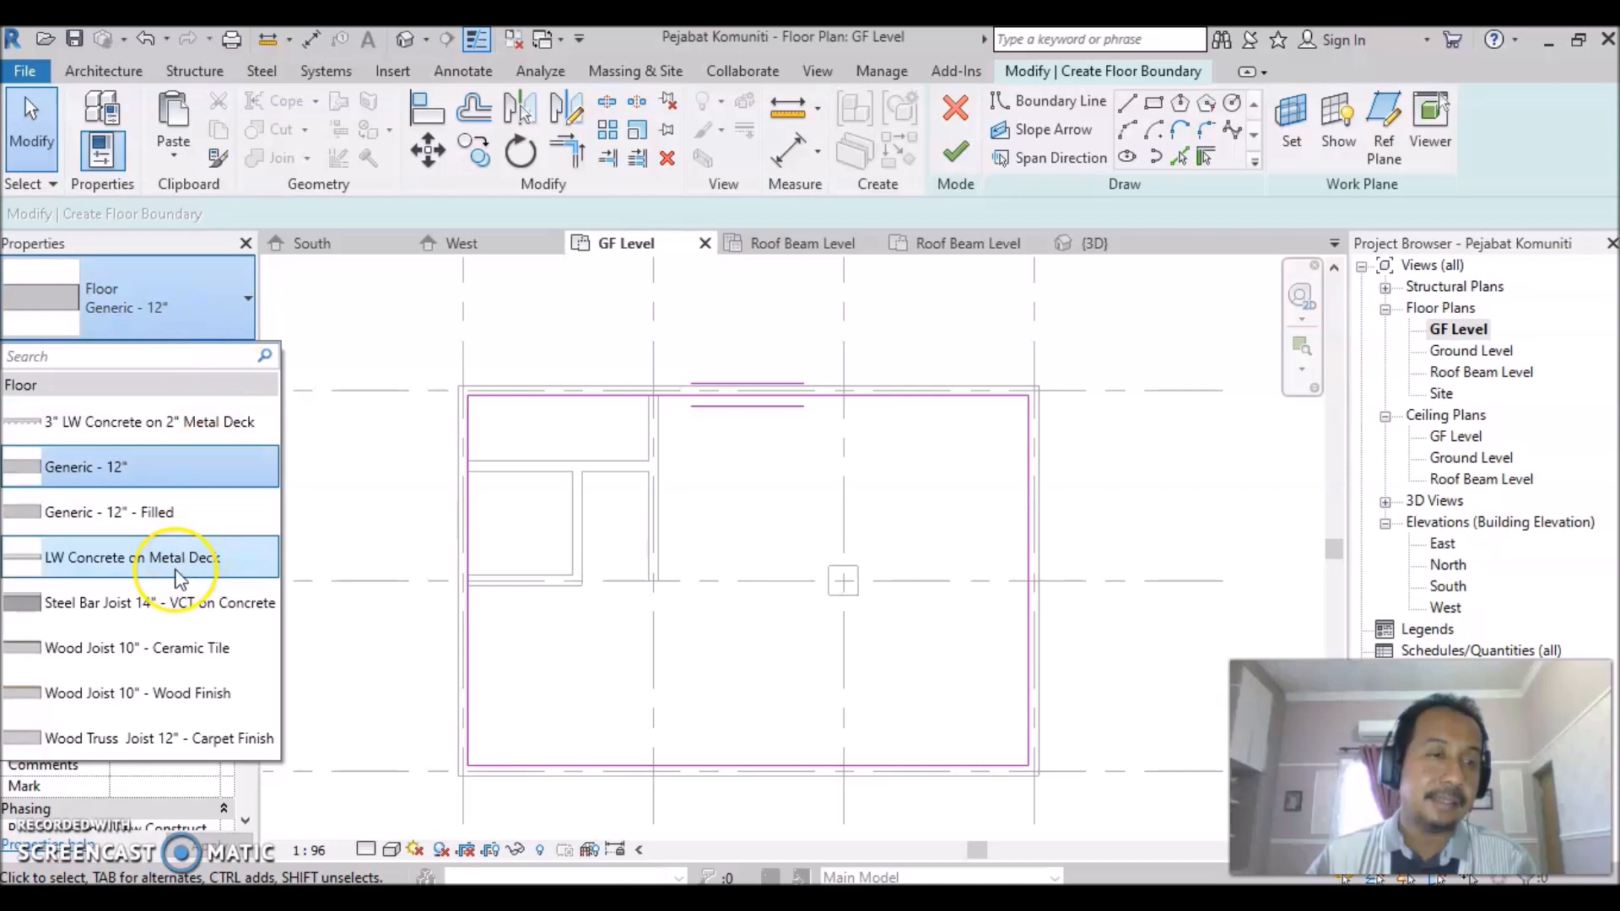
pyautogui.click(145, 478)
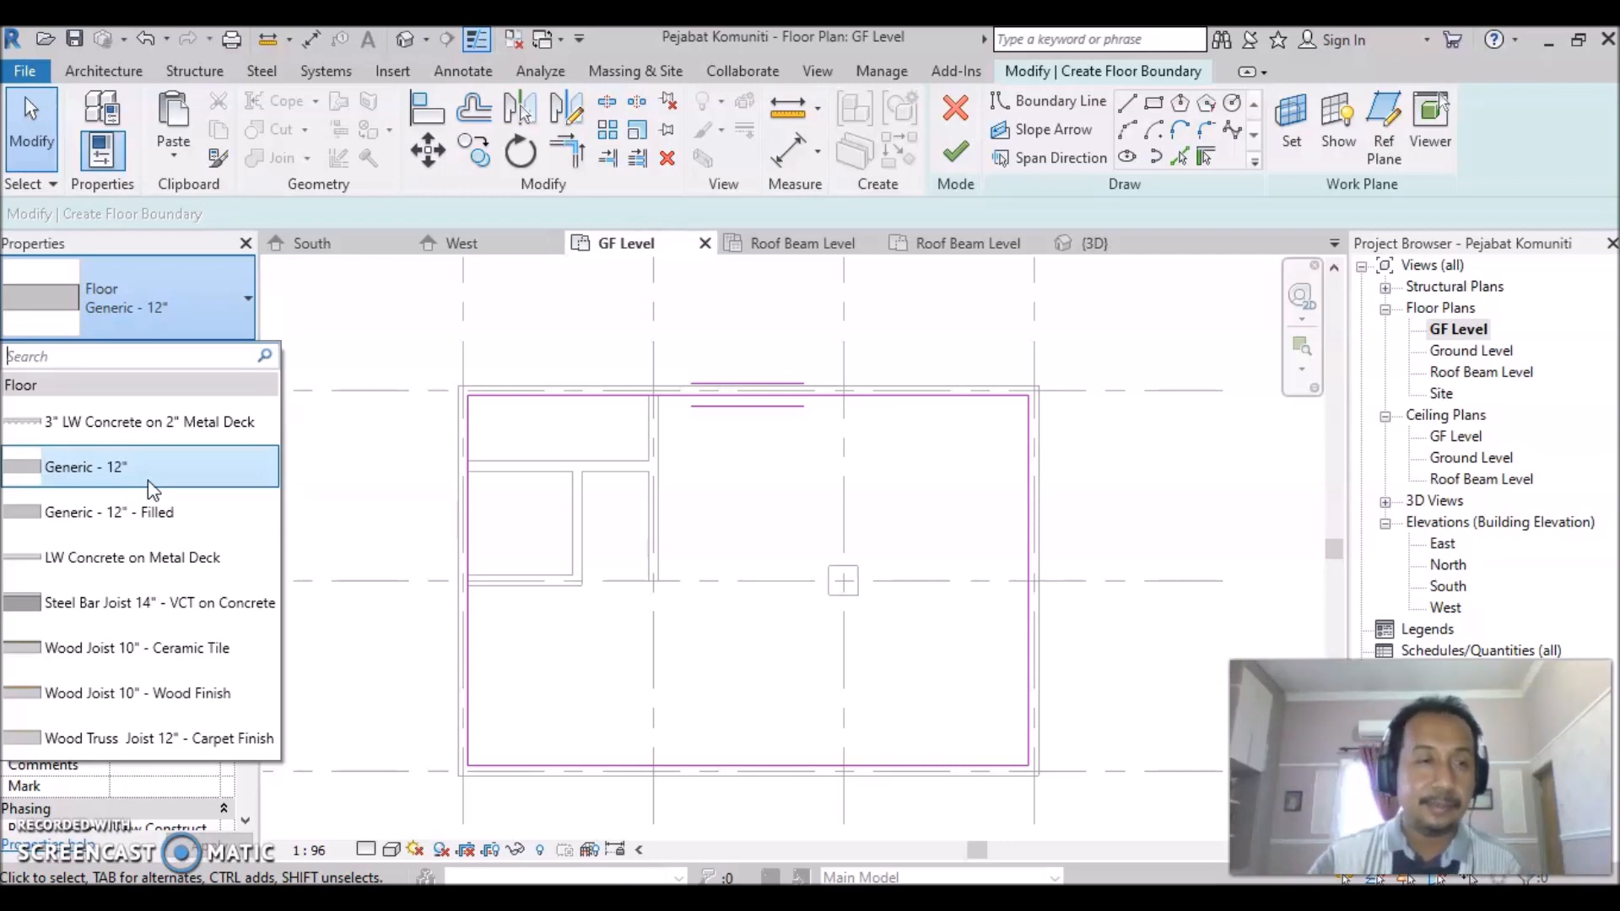
pyautogui.click(145, 471)
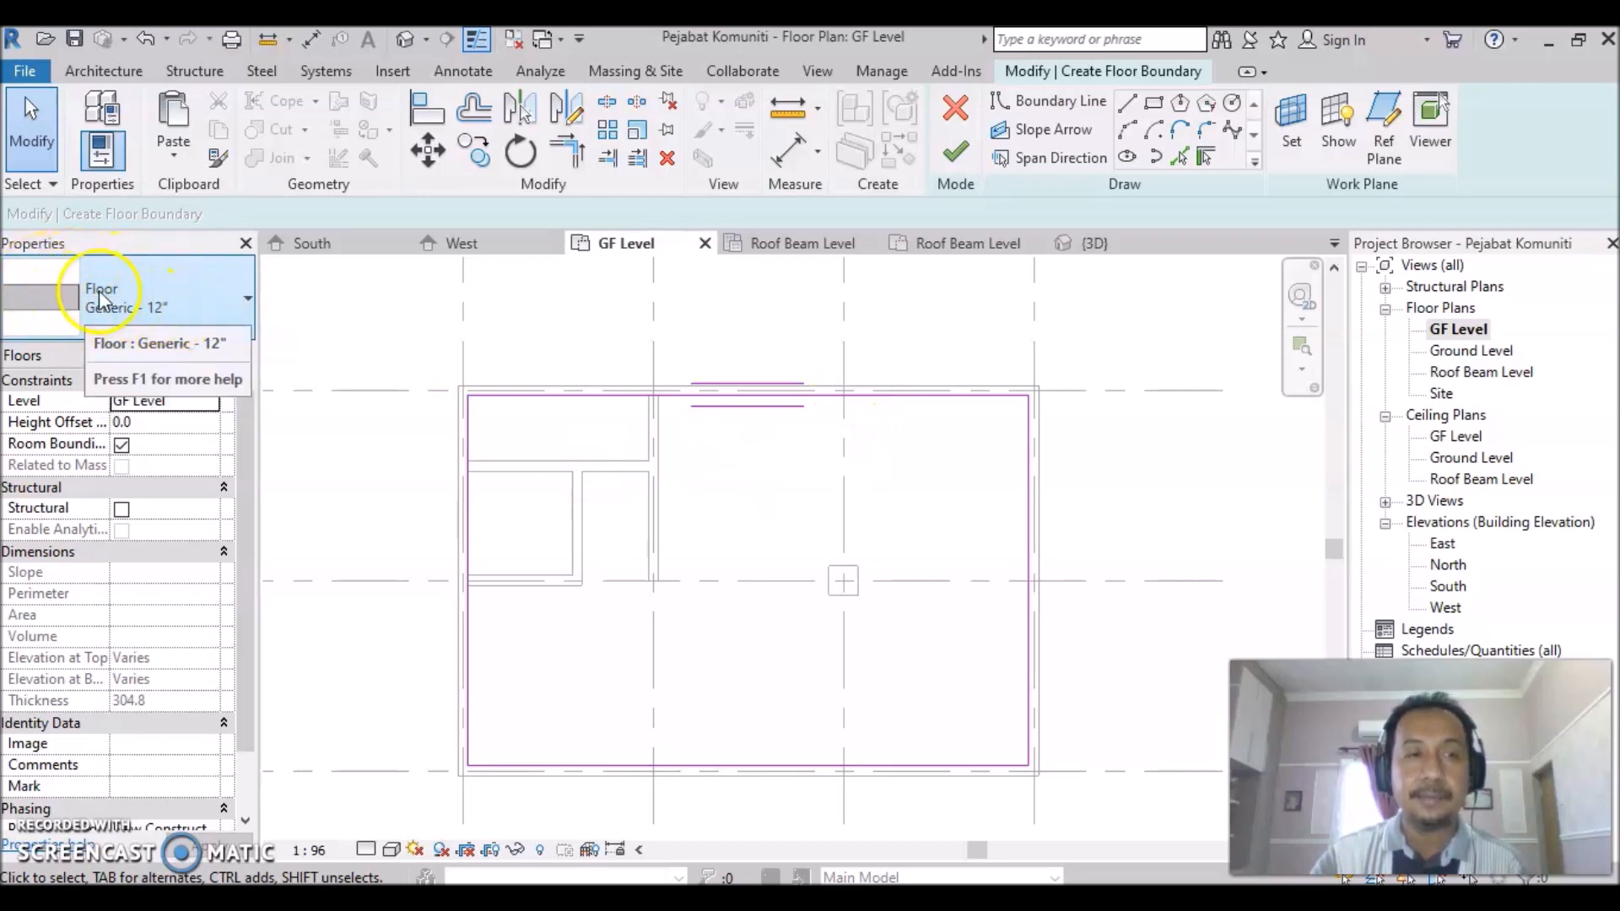
# Finish the floor boundary and inspect the floor from a higher angle in the default 3D view.
pyautogui.click(966, 160)
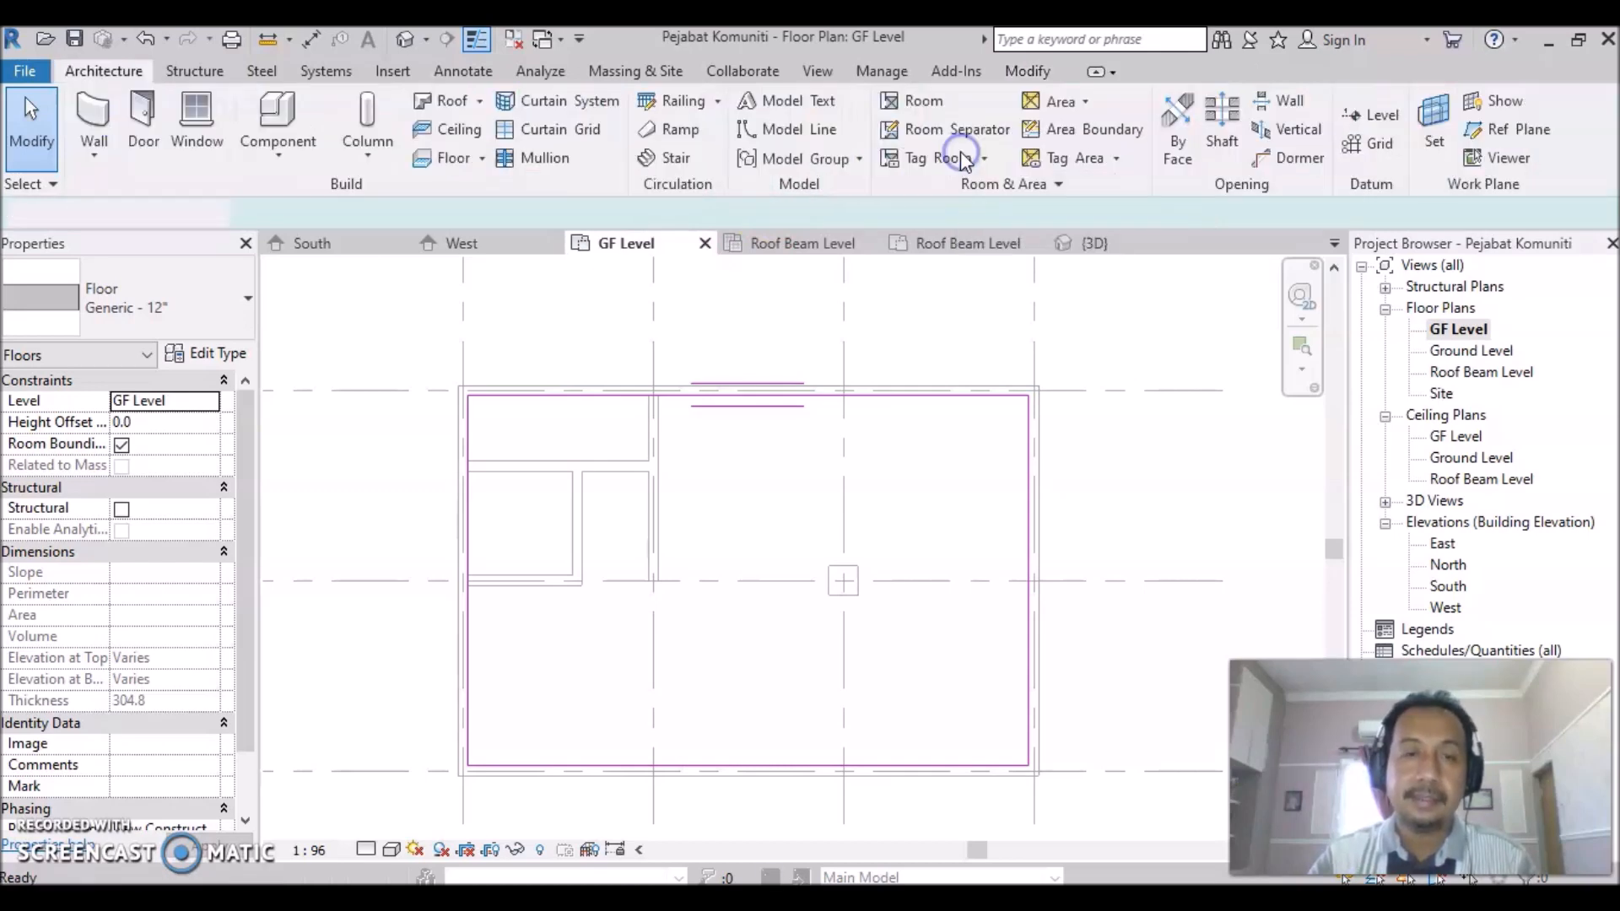
pyautogui.click(852, 604)
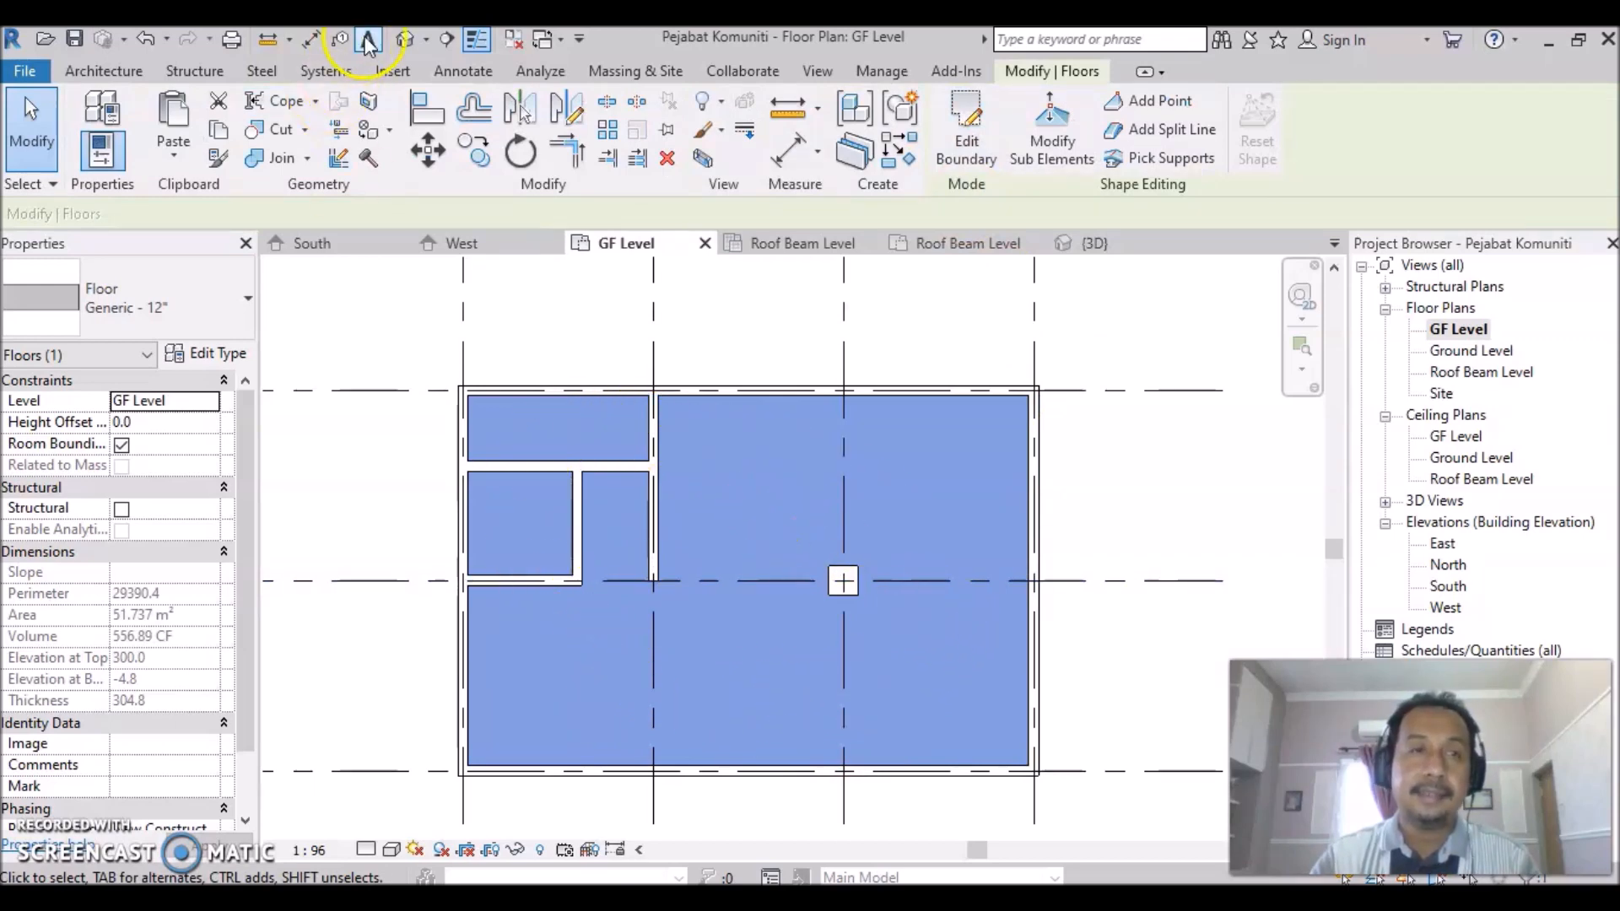
pyautogui.click(405, 39)
pyautogui.click(637, 370)
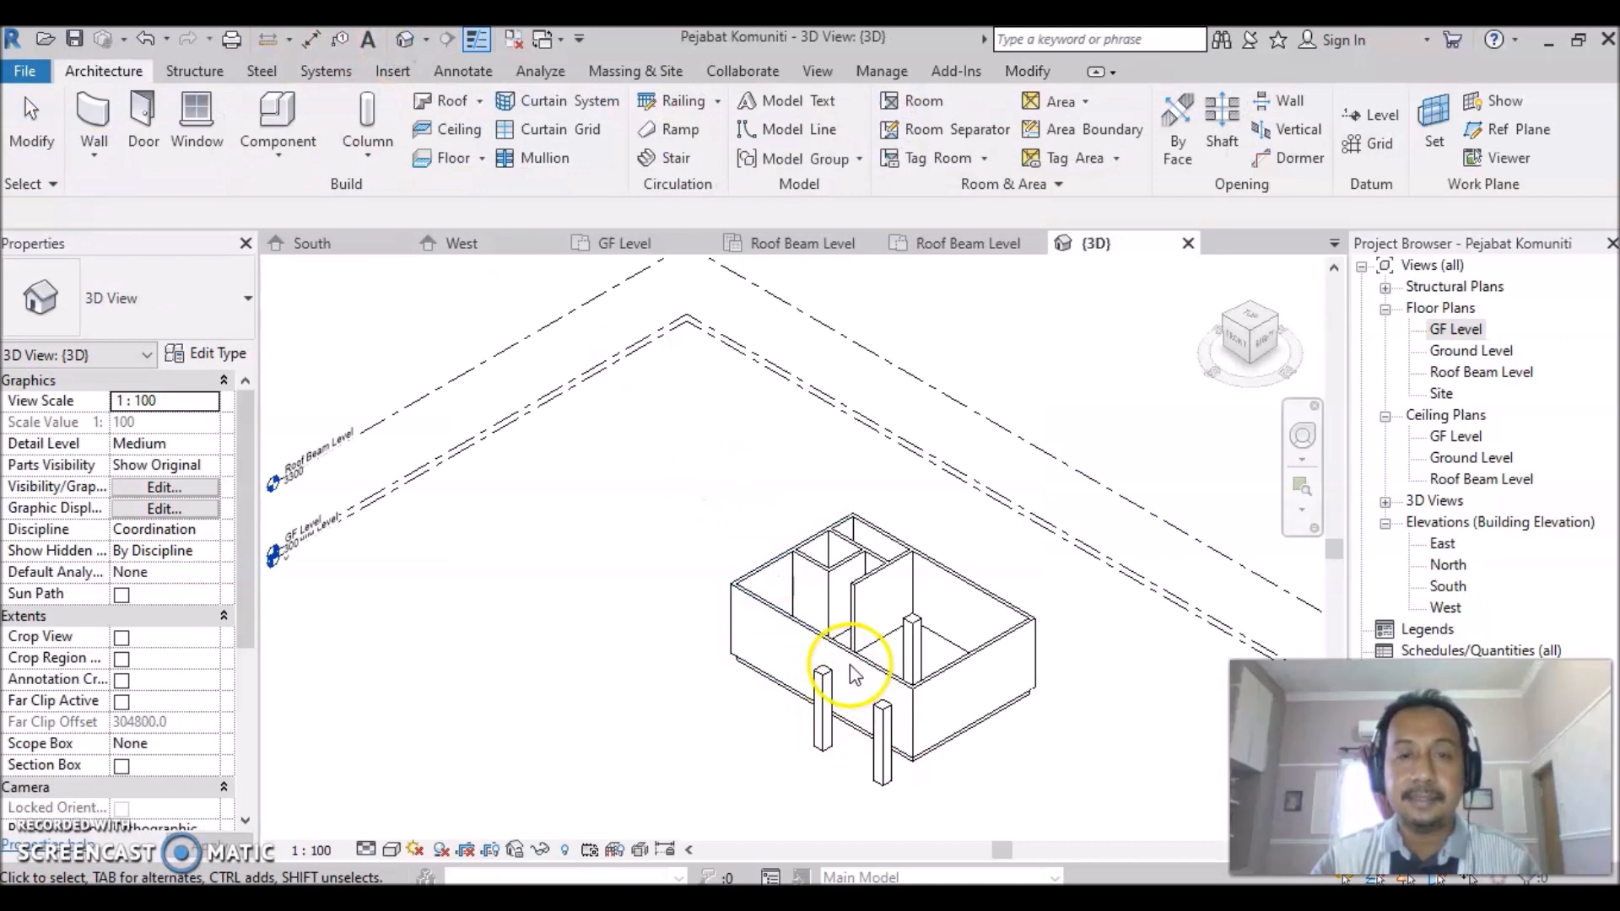
pyautogui.keyDown('shift'); pyautogui.moveTo(850, 662); pyautogui.dragTo(929, 641, button='middle'); pyautogui.keyUp('shift')
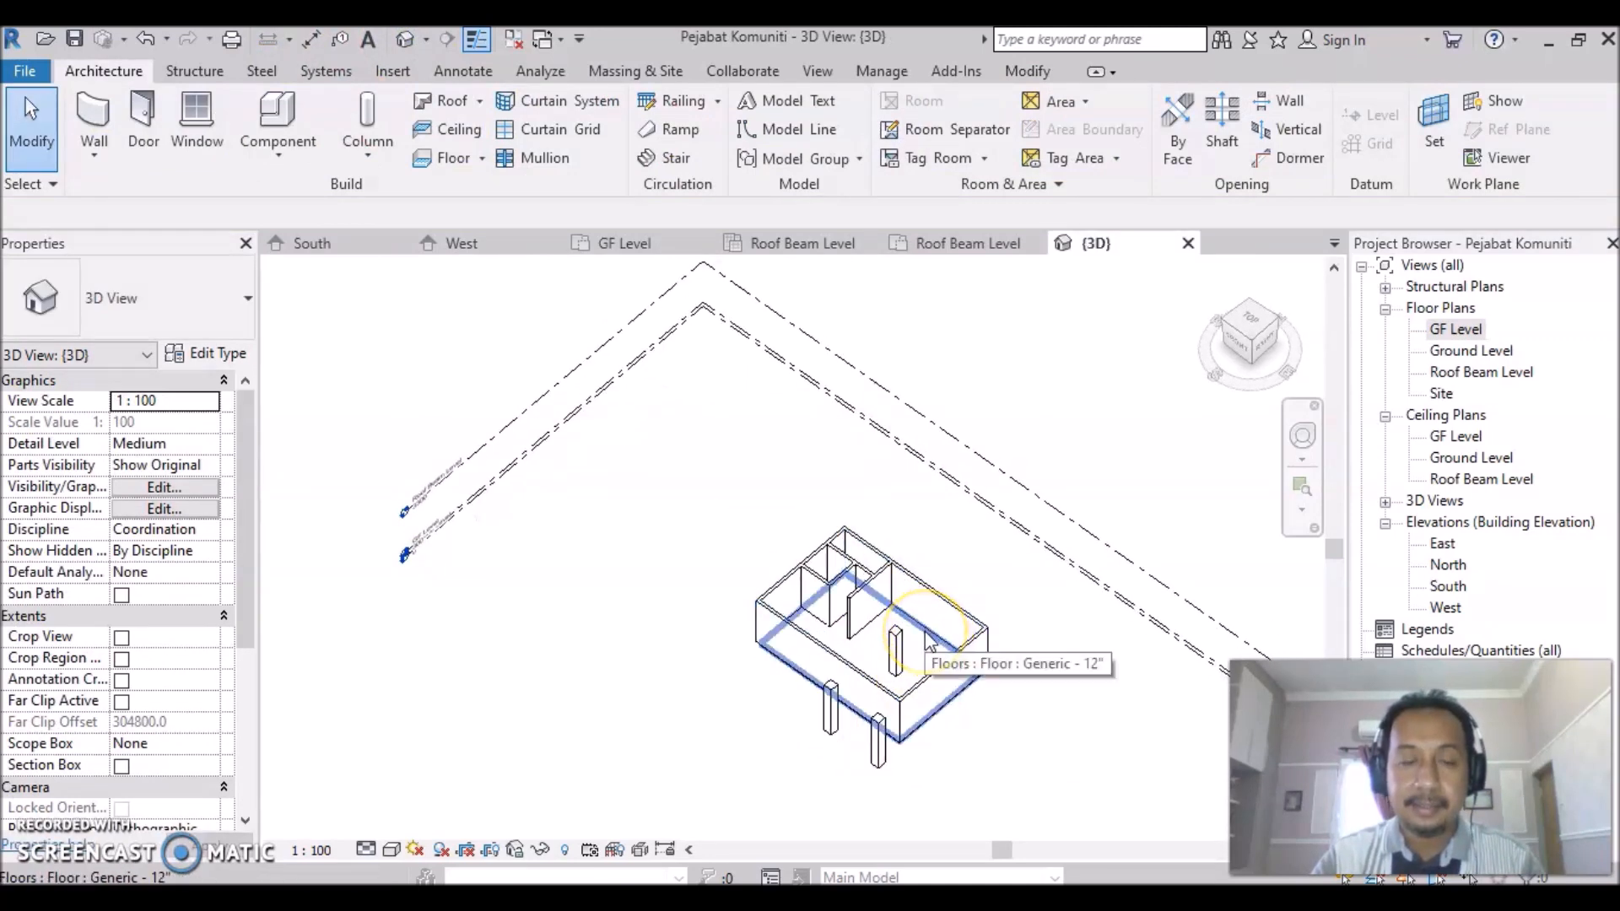
# Select the GF Level floor in the 3D view and inspect its extent around the columns from a more frontal angle.
pyautogui.click(928, 644)
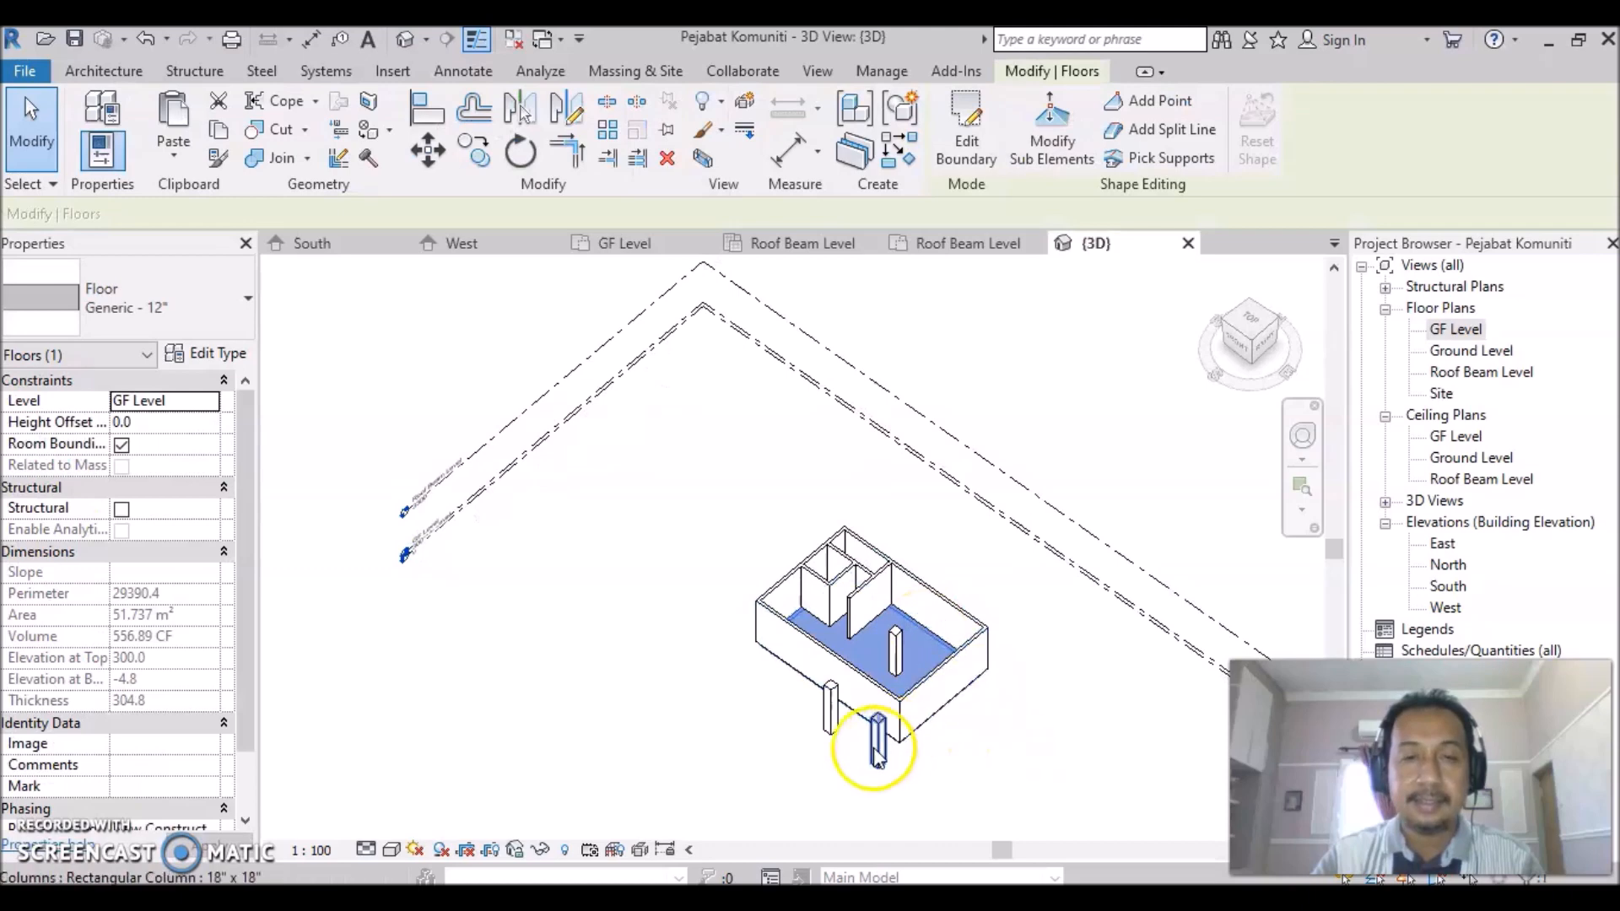
pyautogui.keyDown('shift'); pyautogui.moveTo(802, 748); pyautogui.dragTo(864, 716, button='middle'); pyautogui.keyUp('shift')
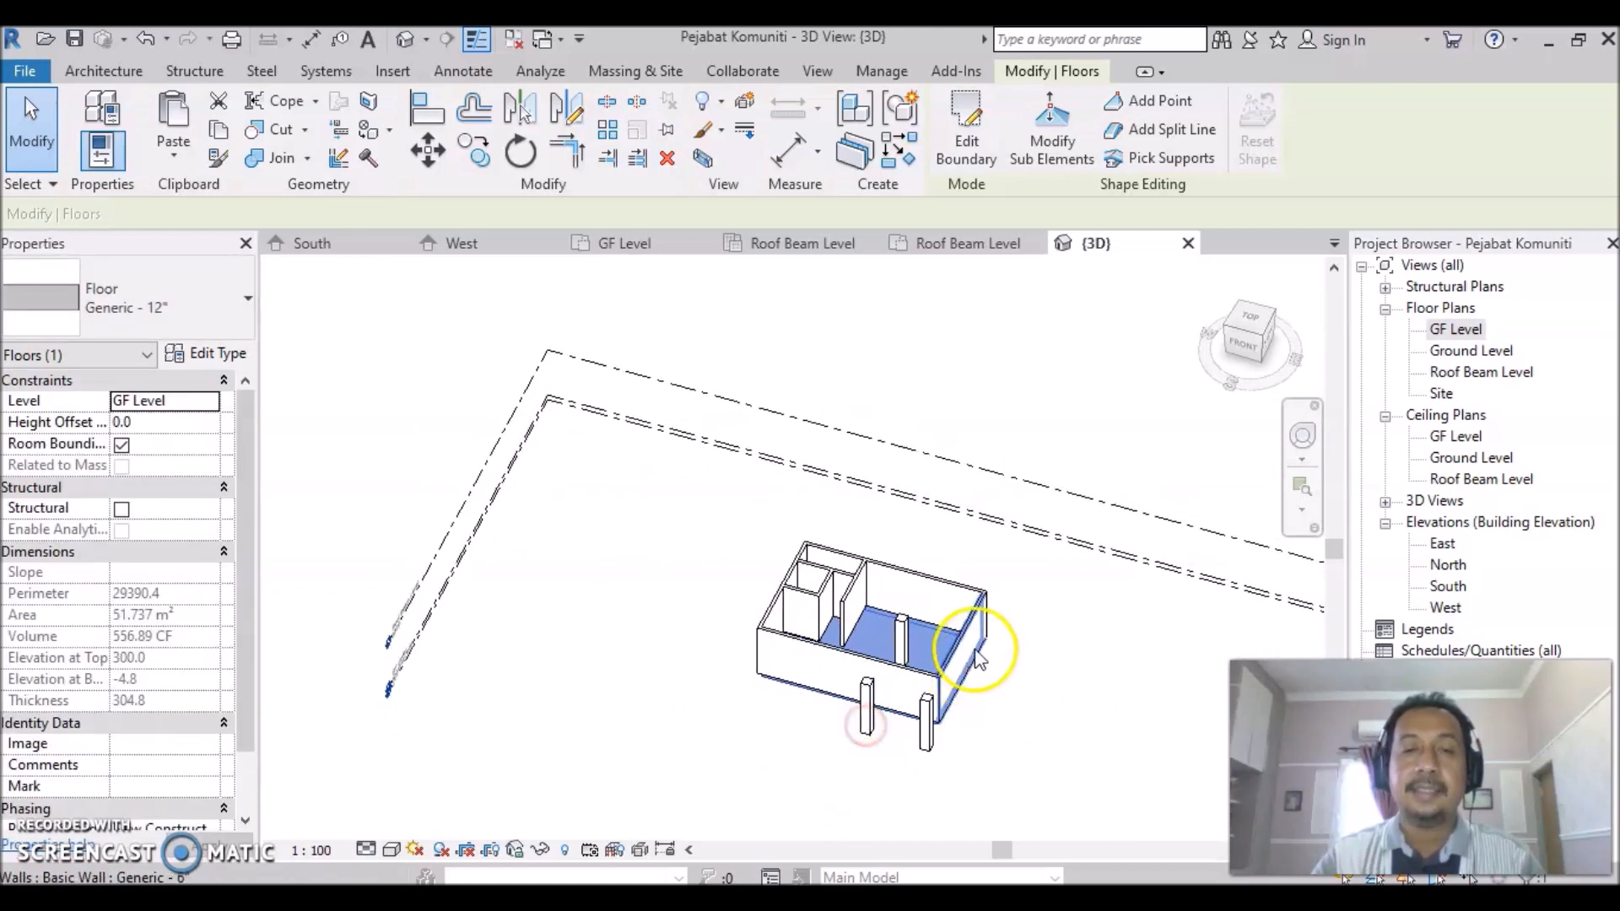
pyautogui.click(1015, 676)
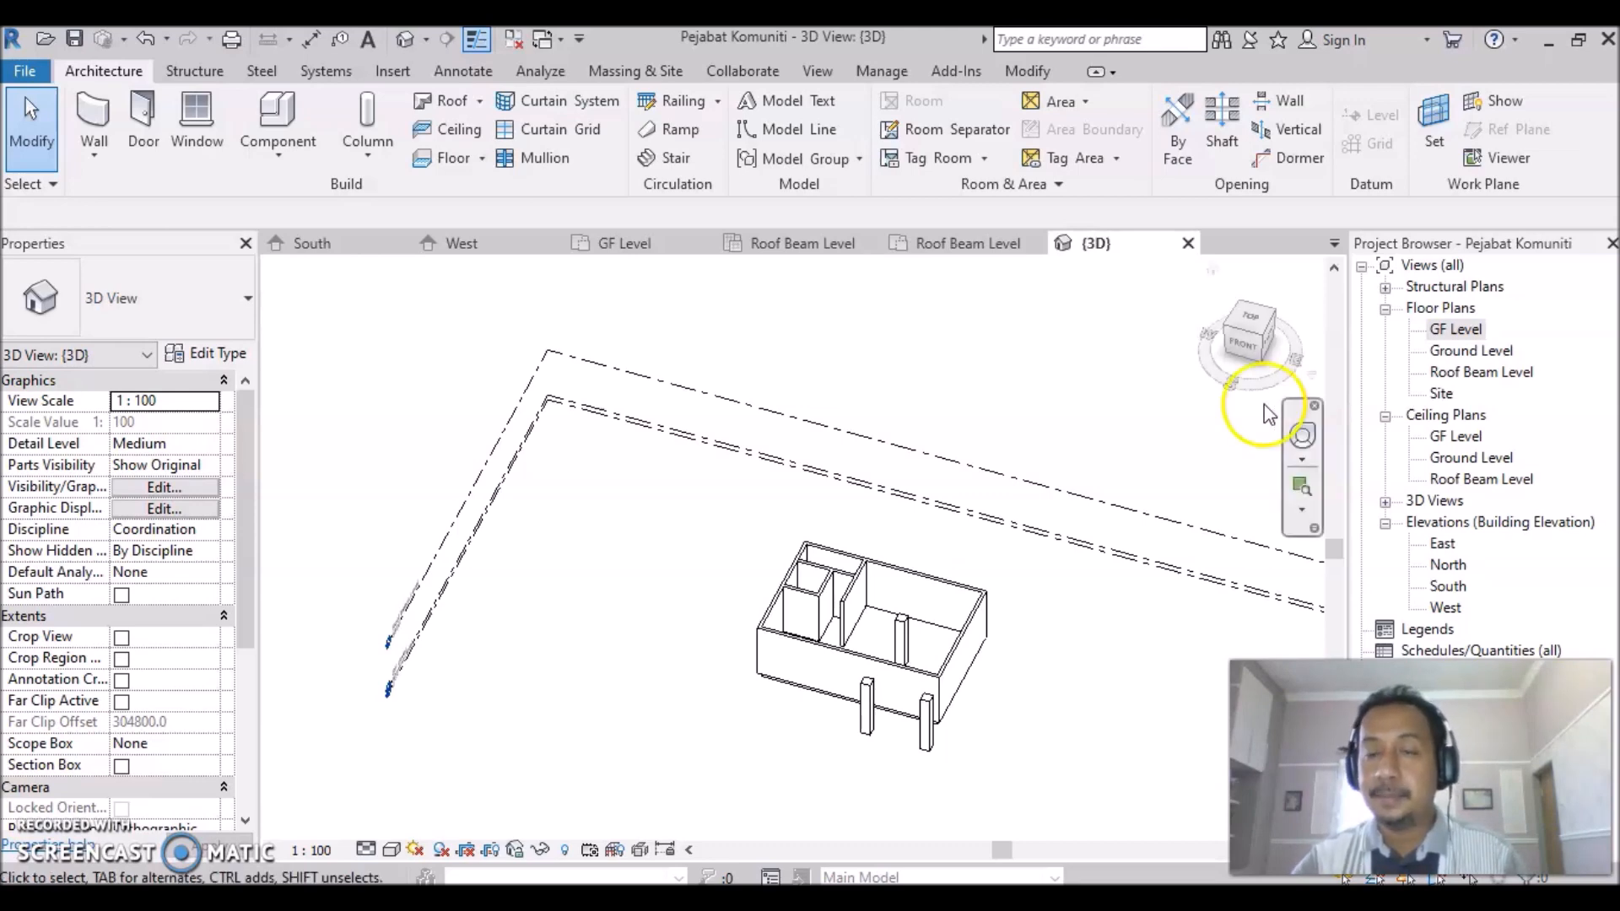
# In the Ground Level plan, start an architectural floor using Generic - 12", with its boundary created from picked lines at an offset.
pyautogui.doubleClick(1453, 352)
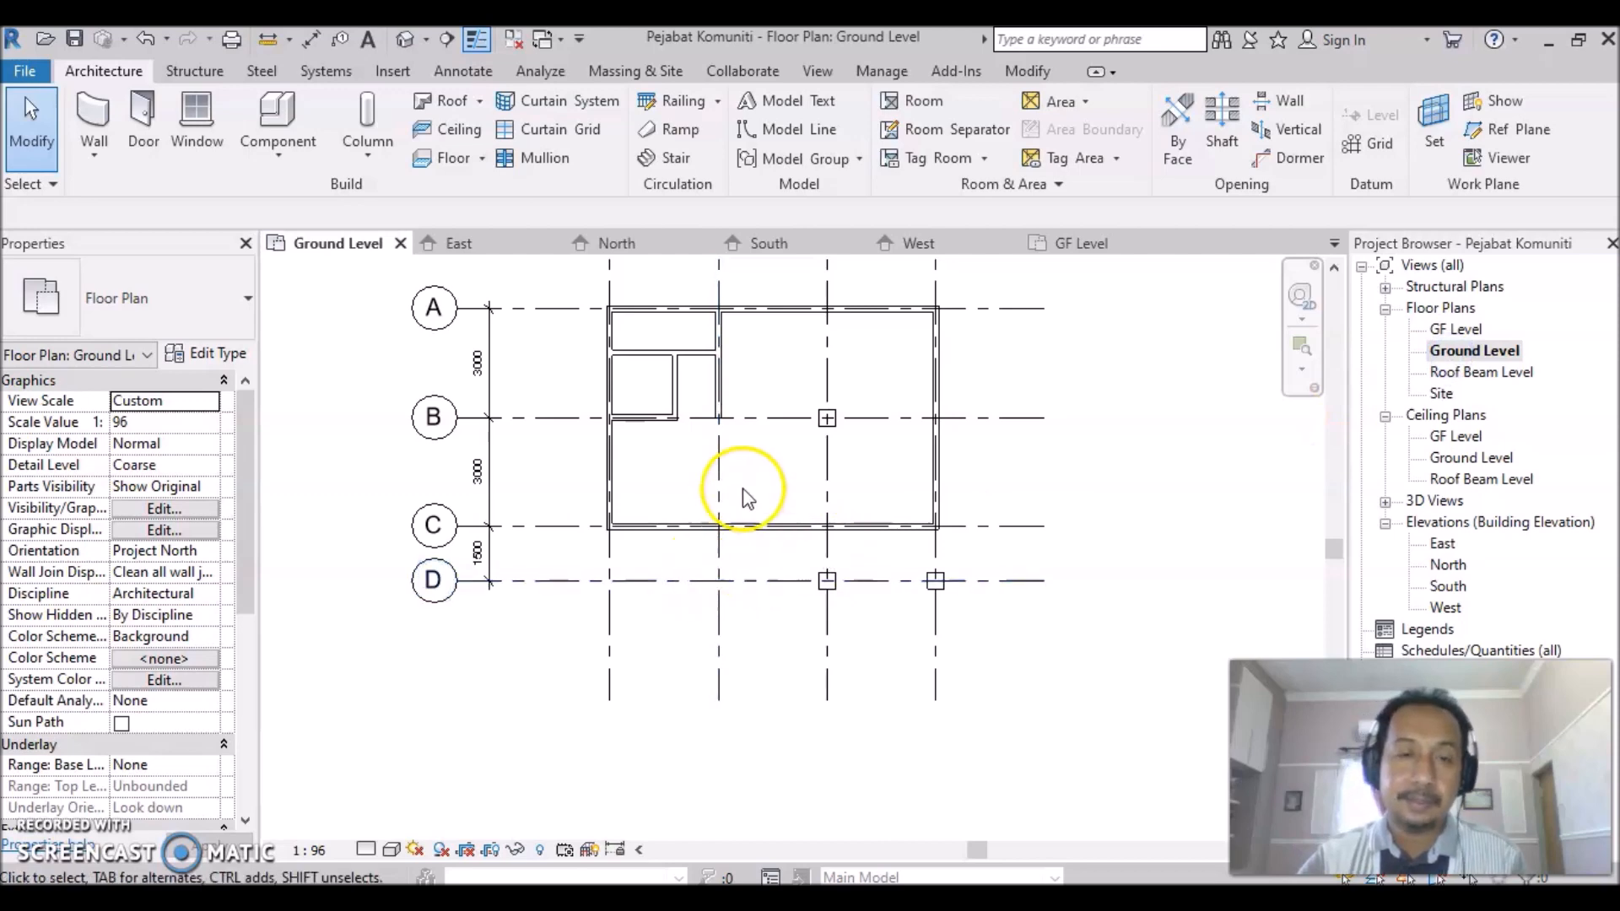
pyautogui.scroll(2, 748, 477)
pyautogui.moveTo(748, 478); pyautogui.dragTo(759, 658, button='middle')
pyautogui.moveTo(796, 523); pyautogui.dragTo(848, 555, button='middle')
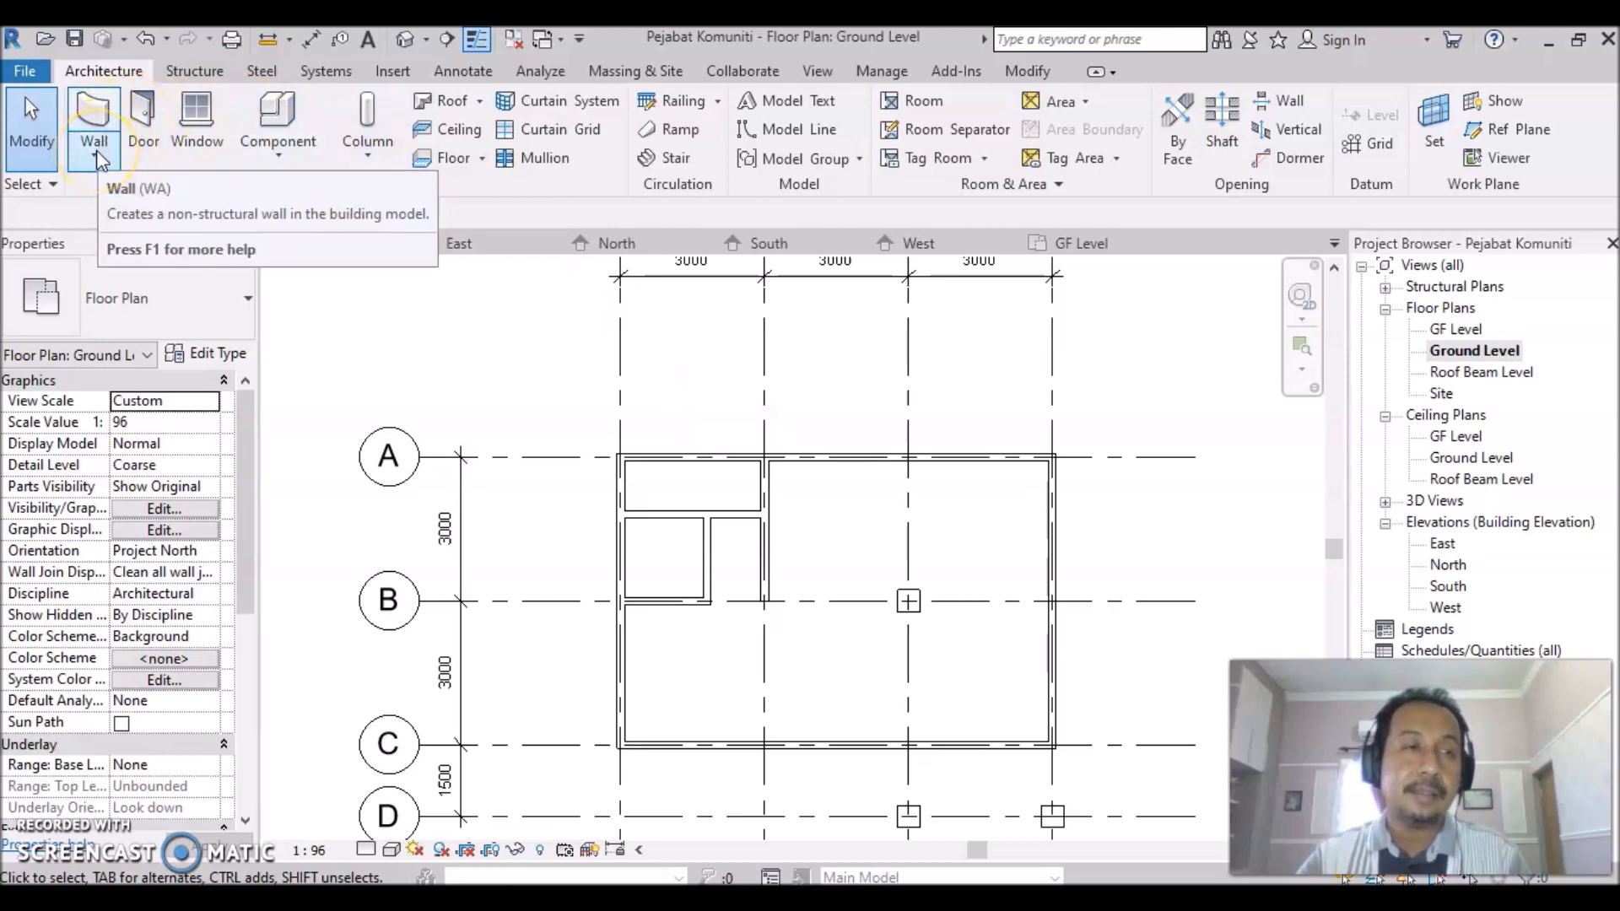
pyautogui.click(481, 158)
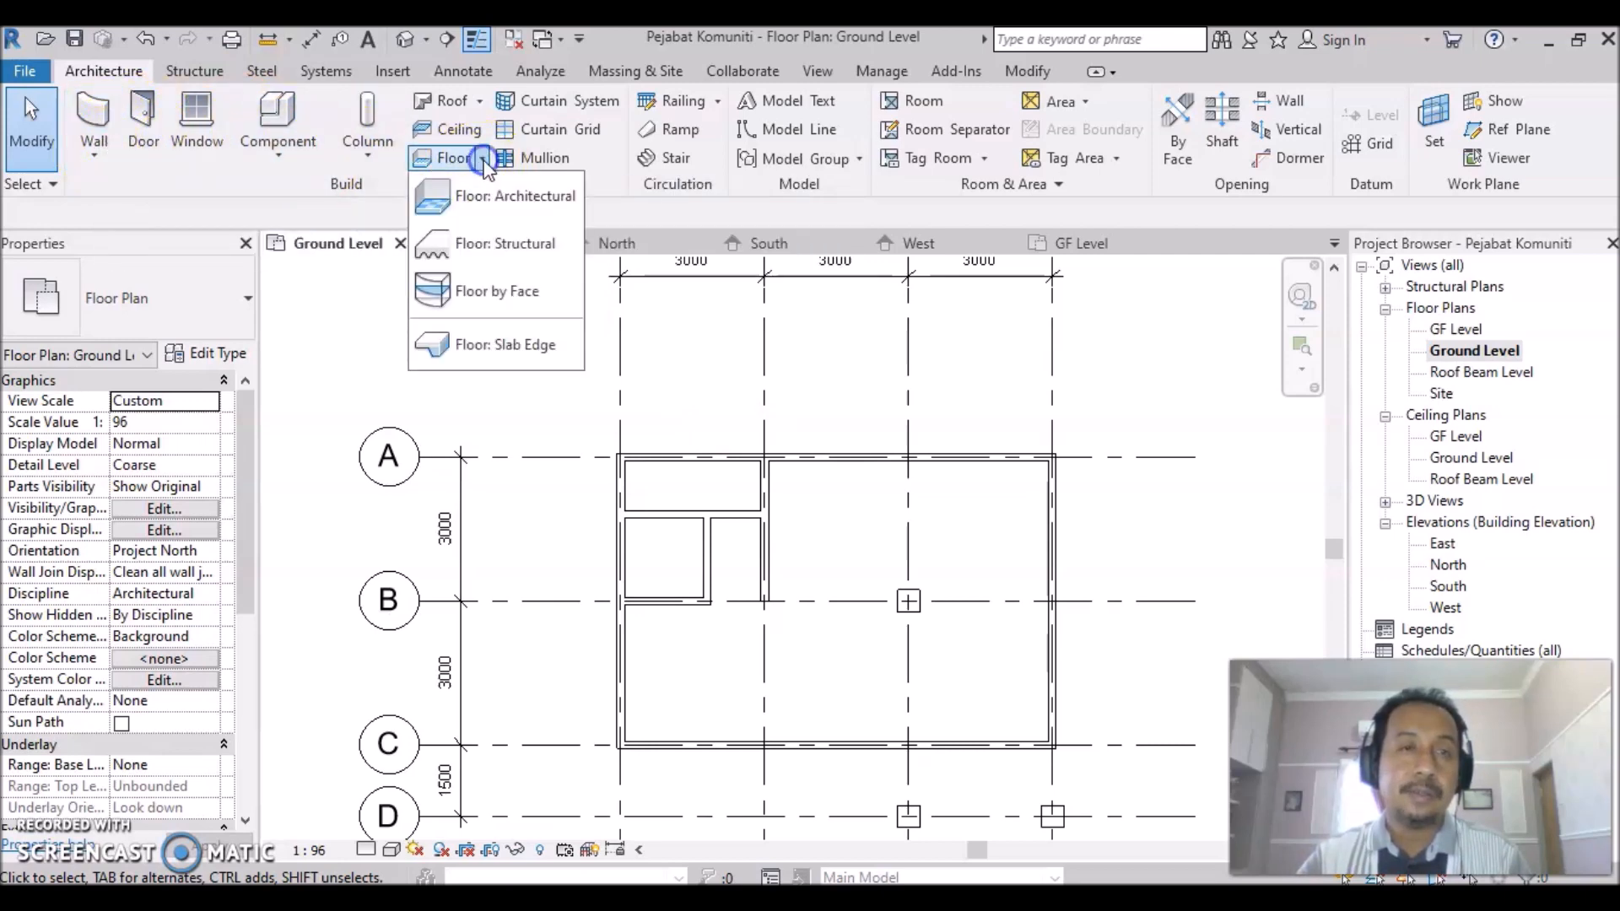
pyautogui.click(488, 201)
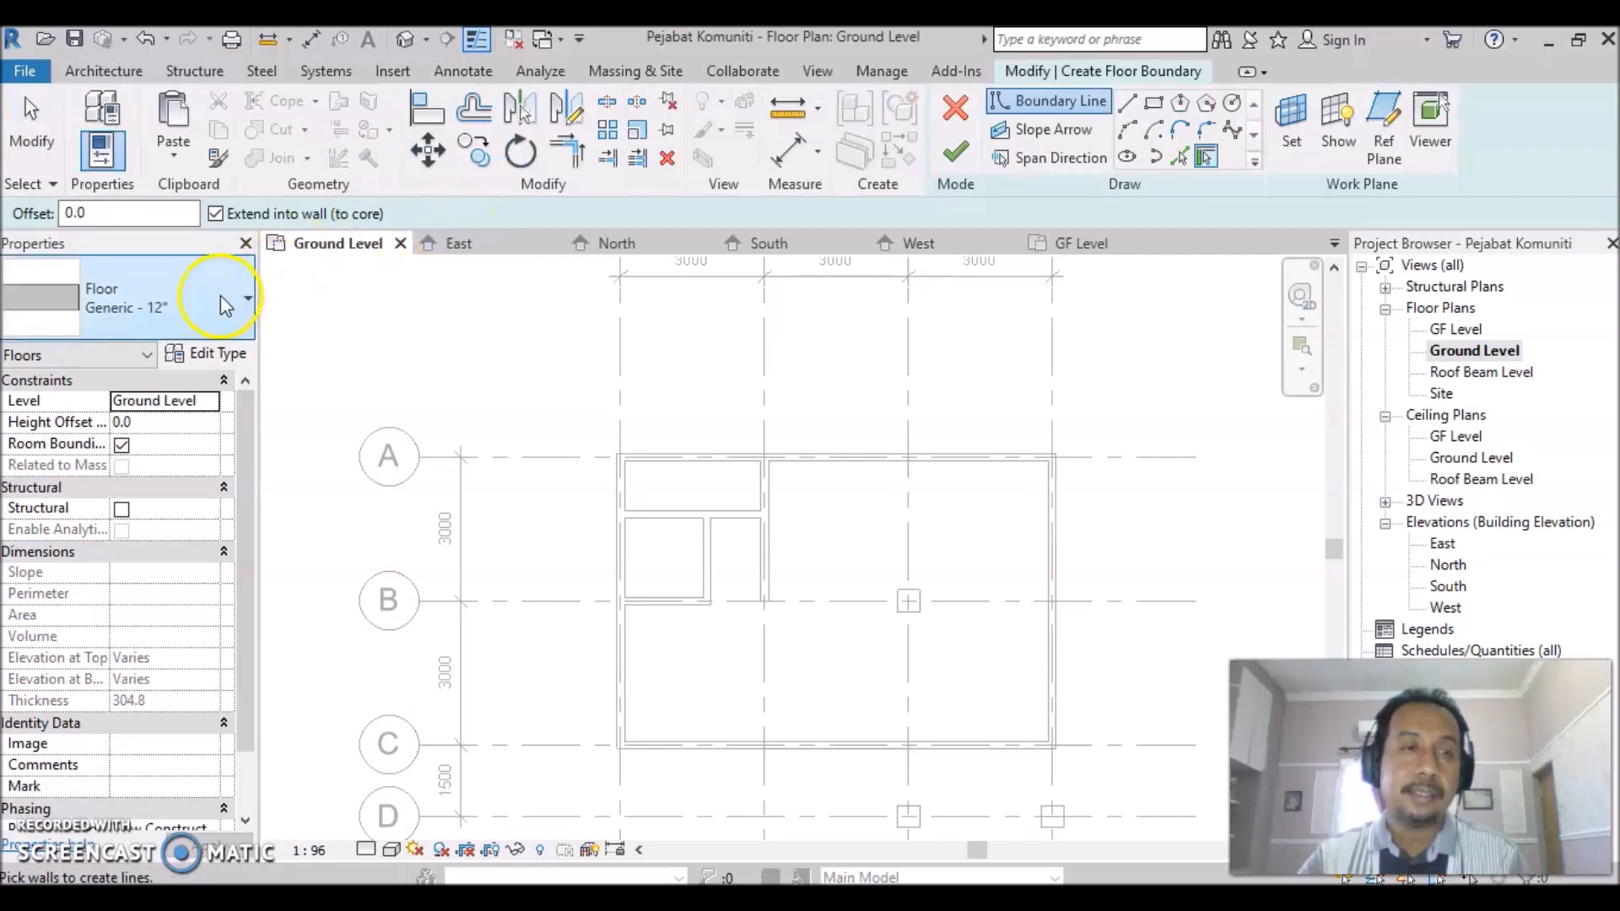
pyautogui.click(1180, 157)
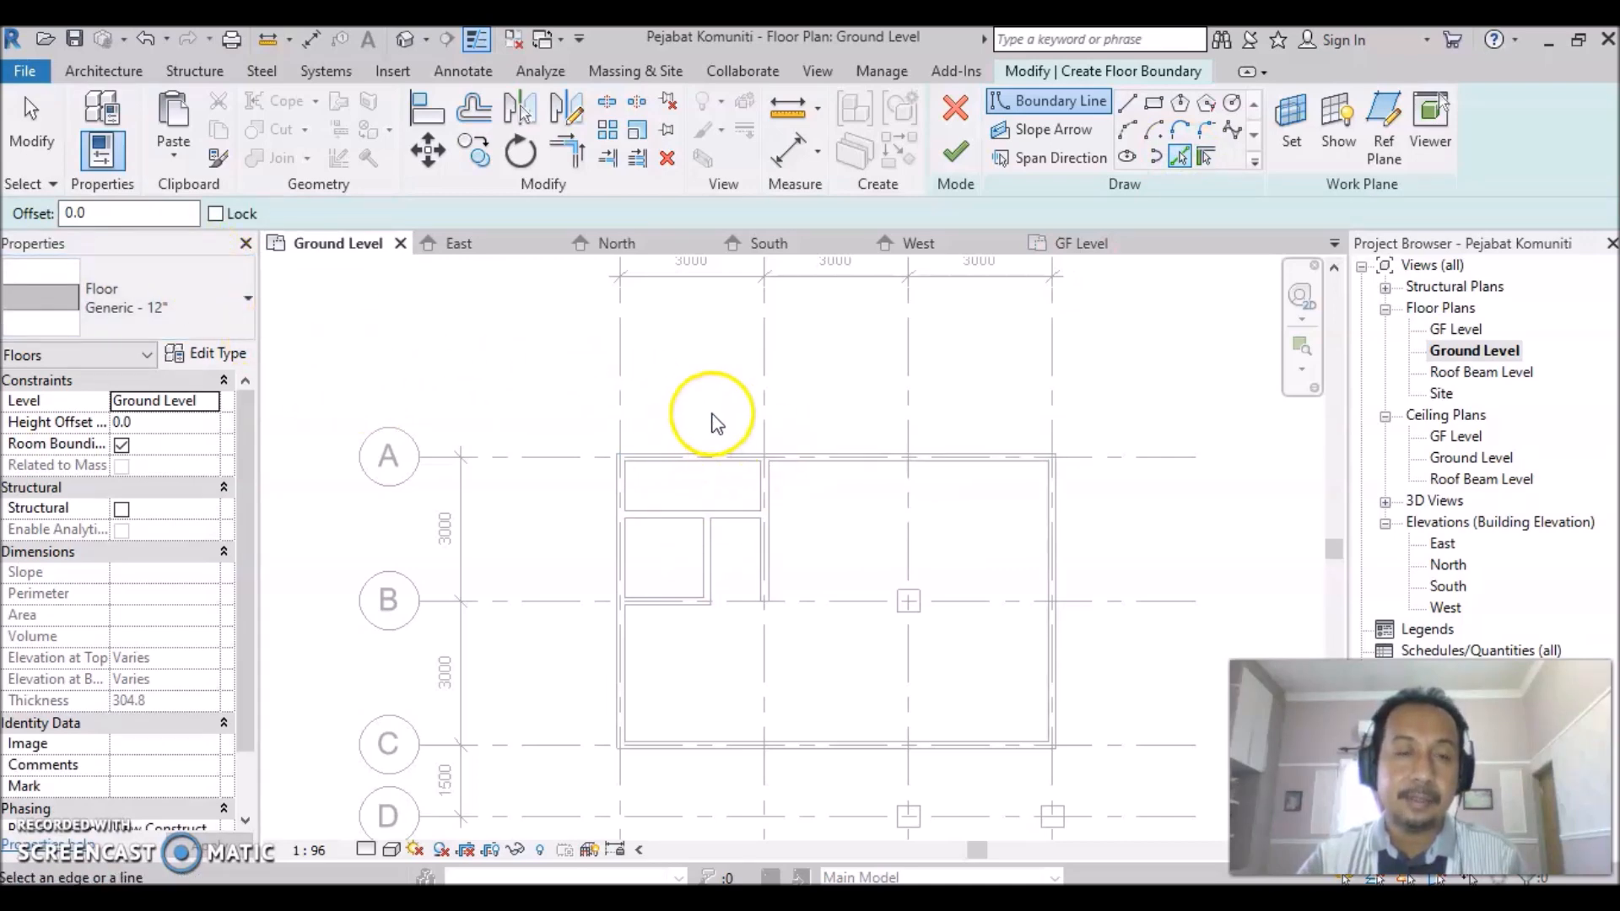
pyautogui.doubleClick(62, 212)
pyautogui.write('9')
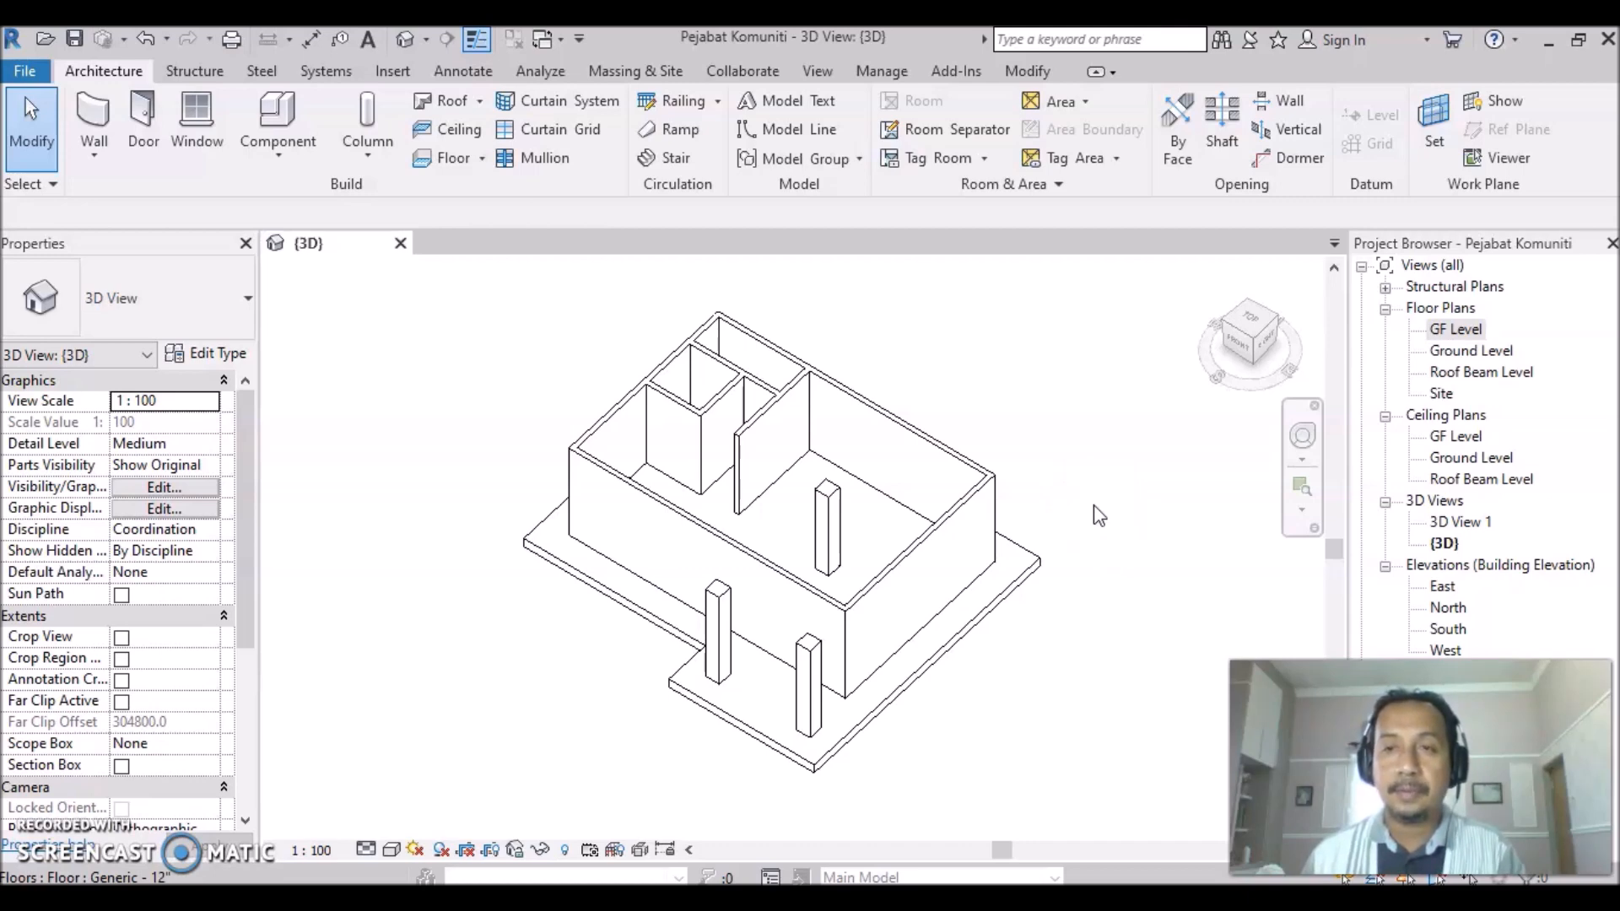
# Display the GF Level floor plan in the Hidden Line visual style.
pyautogui.doubleClick(1452, 333)
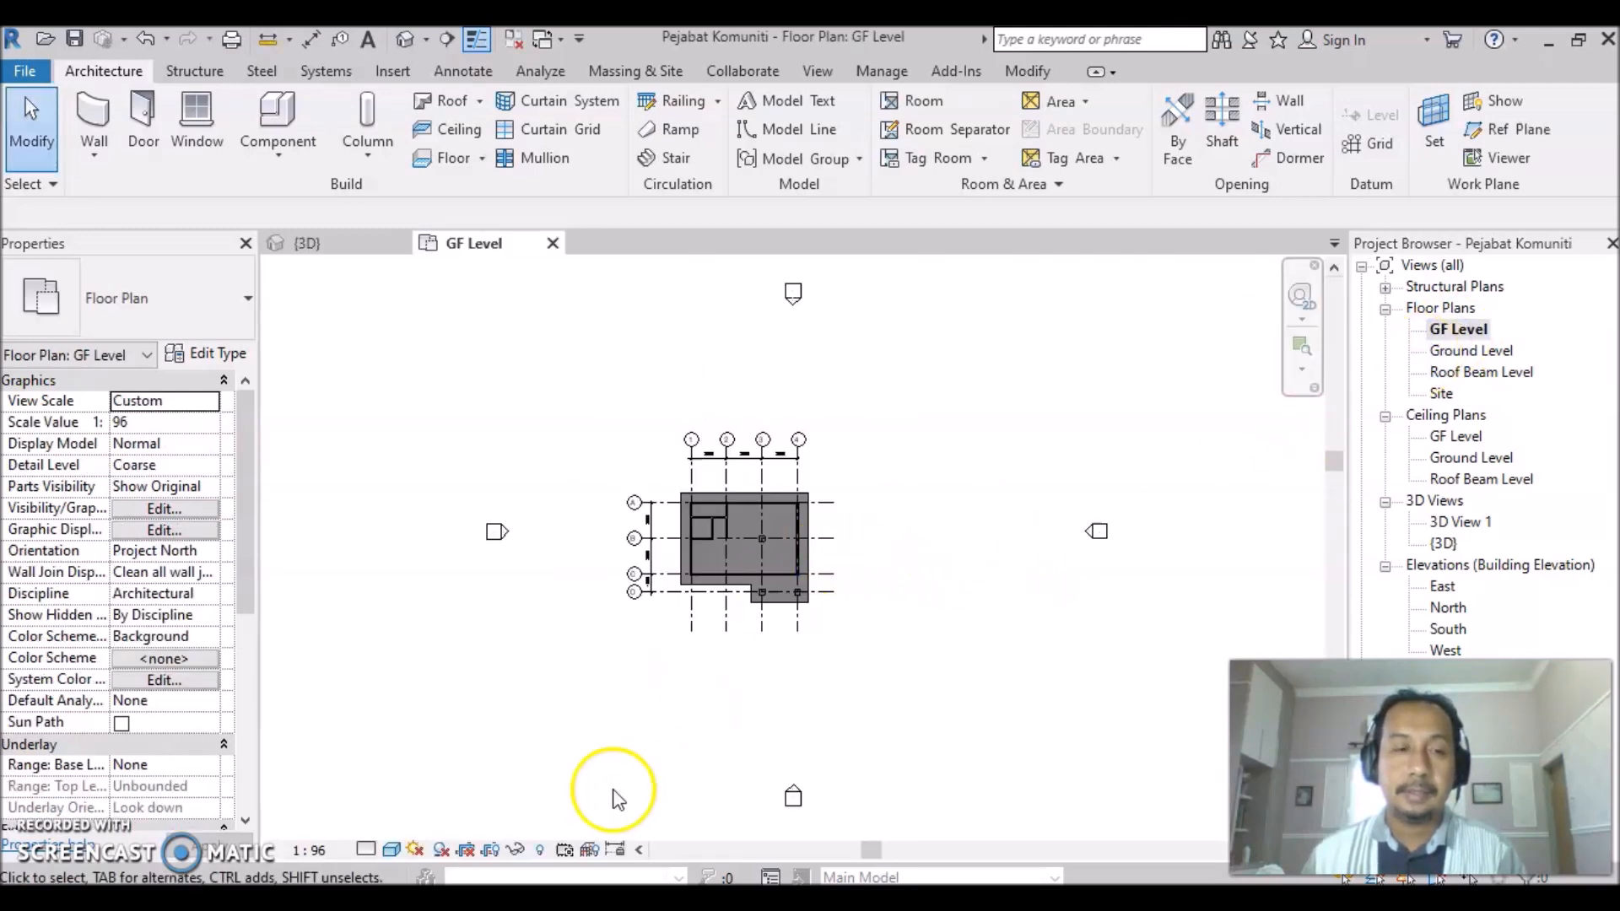
pyautogui.click(392, 850)
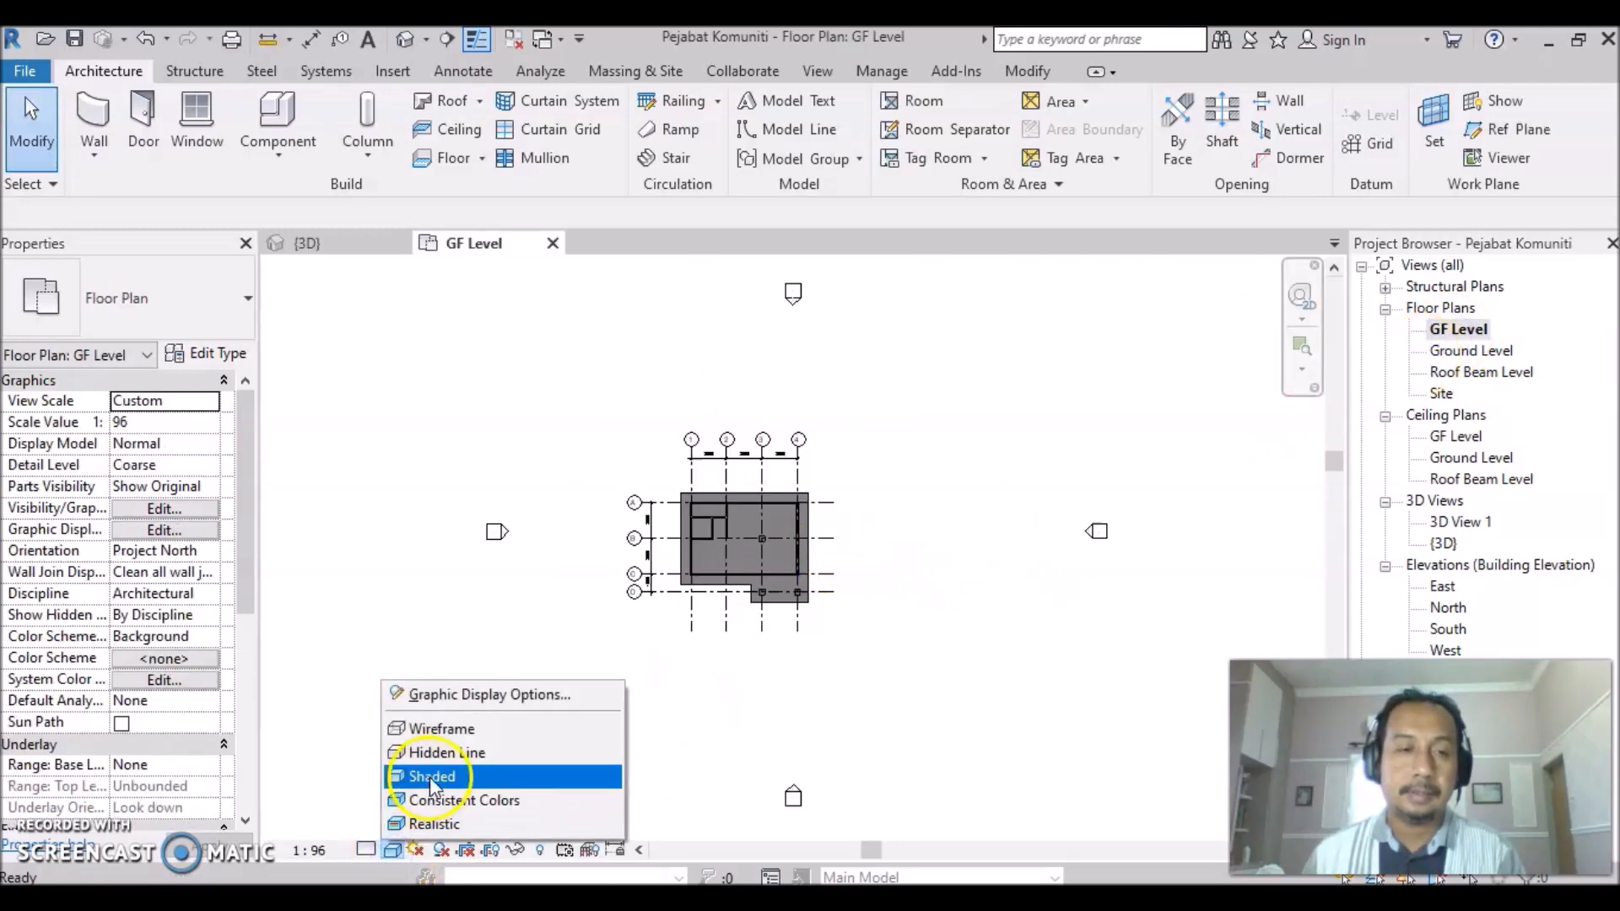
pyautogui.click(429, 778)
pyautogui.click(393, 851)
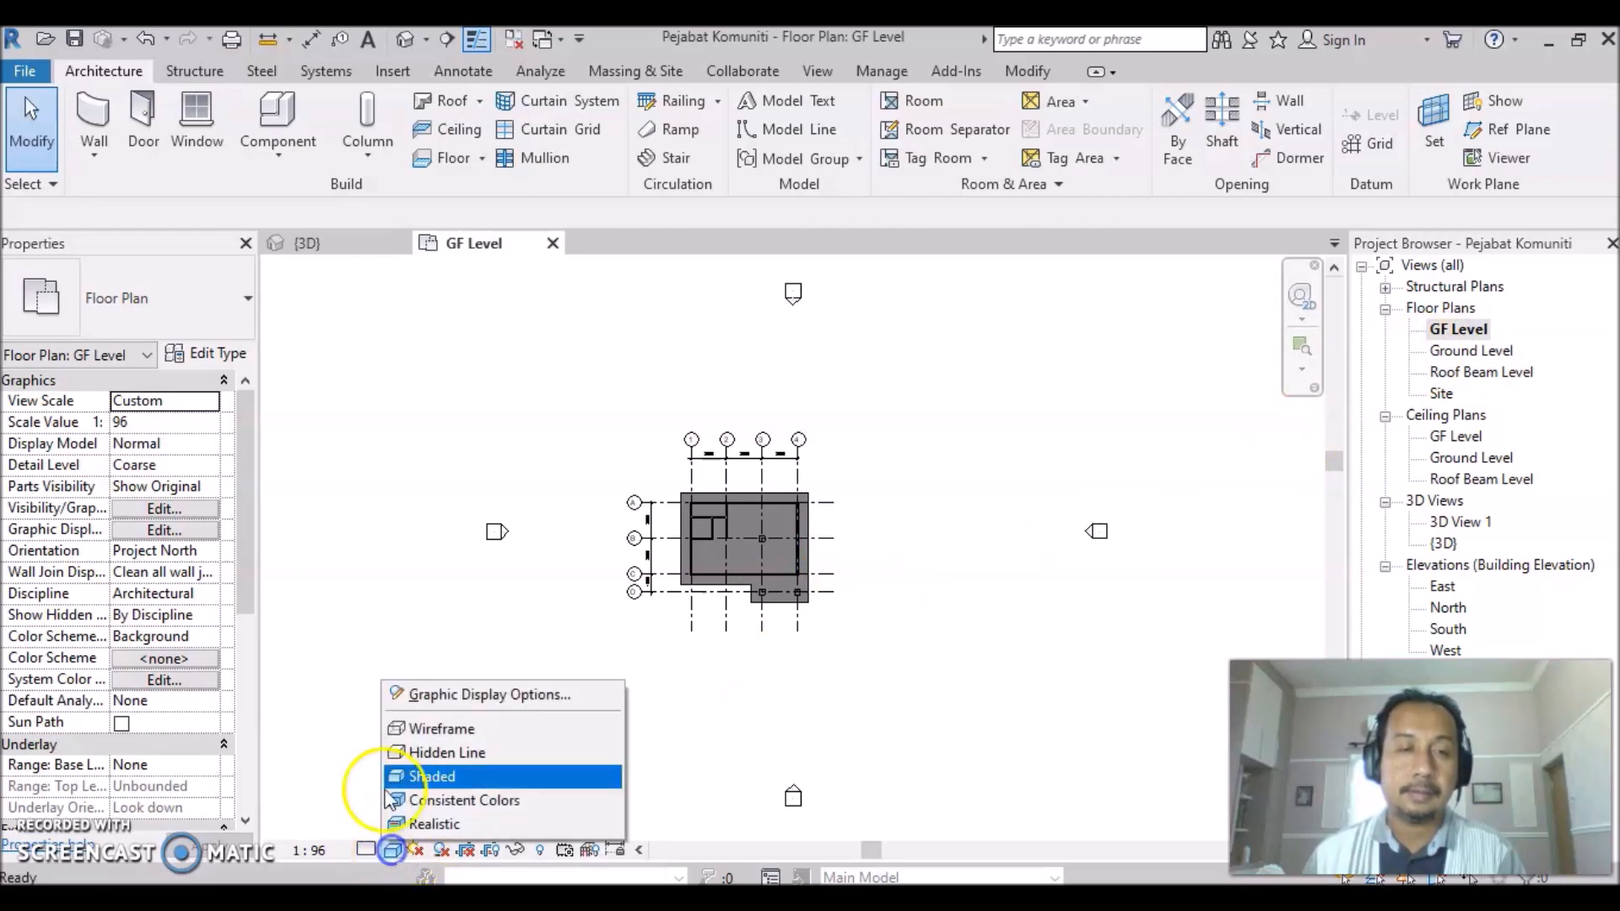
pyautogui.click(437, 753)
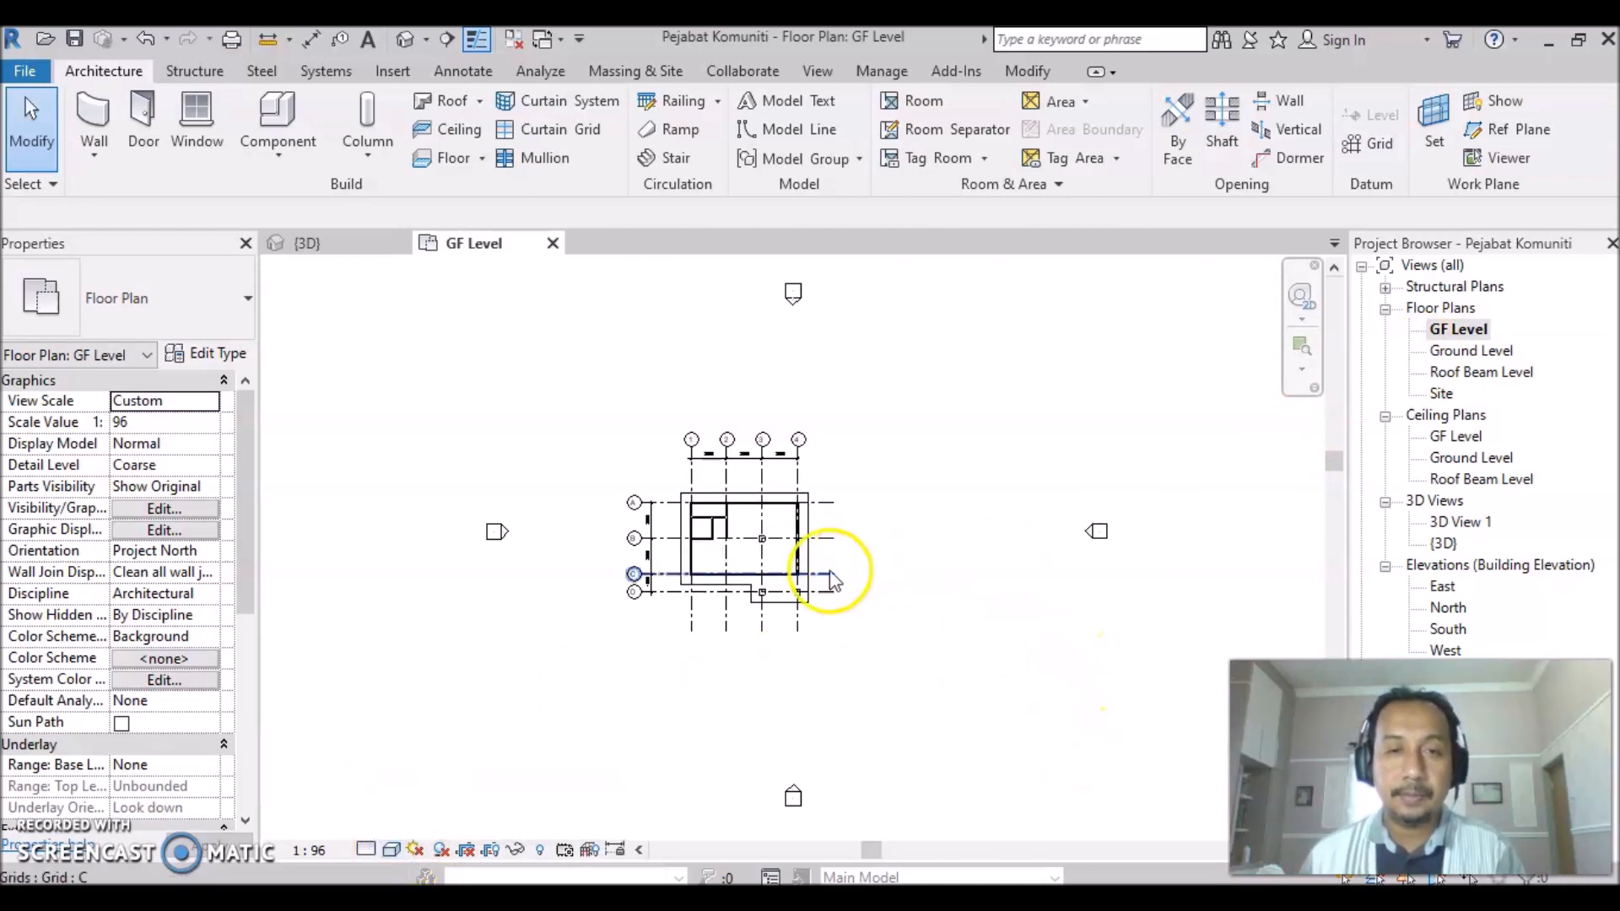
# Start placing doors in the GF Level plan using the Single-Flush 30" x 84" type.
pyautogui.scroll(5, 851, 564)
pyautogui.moveTo(818, 535); pyautogui.dragTo(1088, 648, button='middle')
pyautogui.scroll(2, 1038, 557)
pyautogui.scroll(-2, 1166, 586)
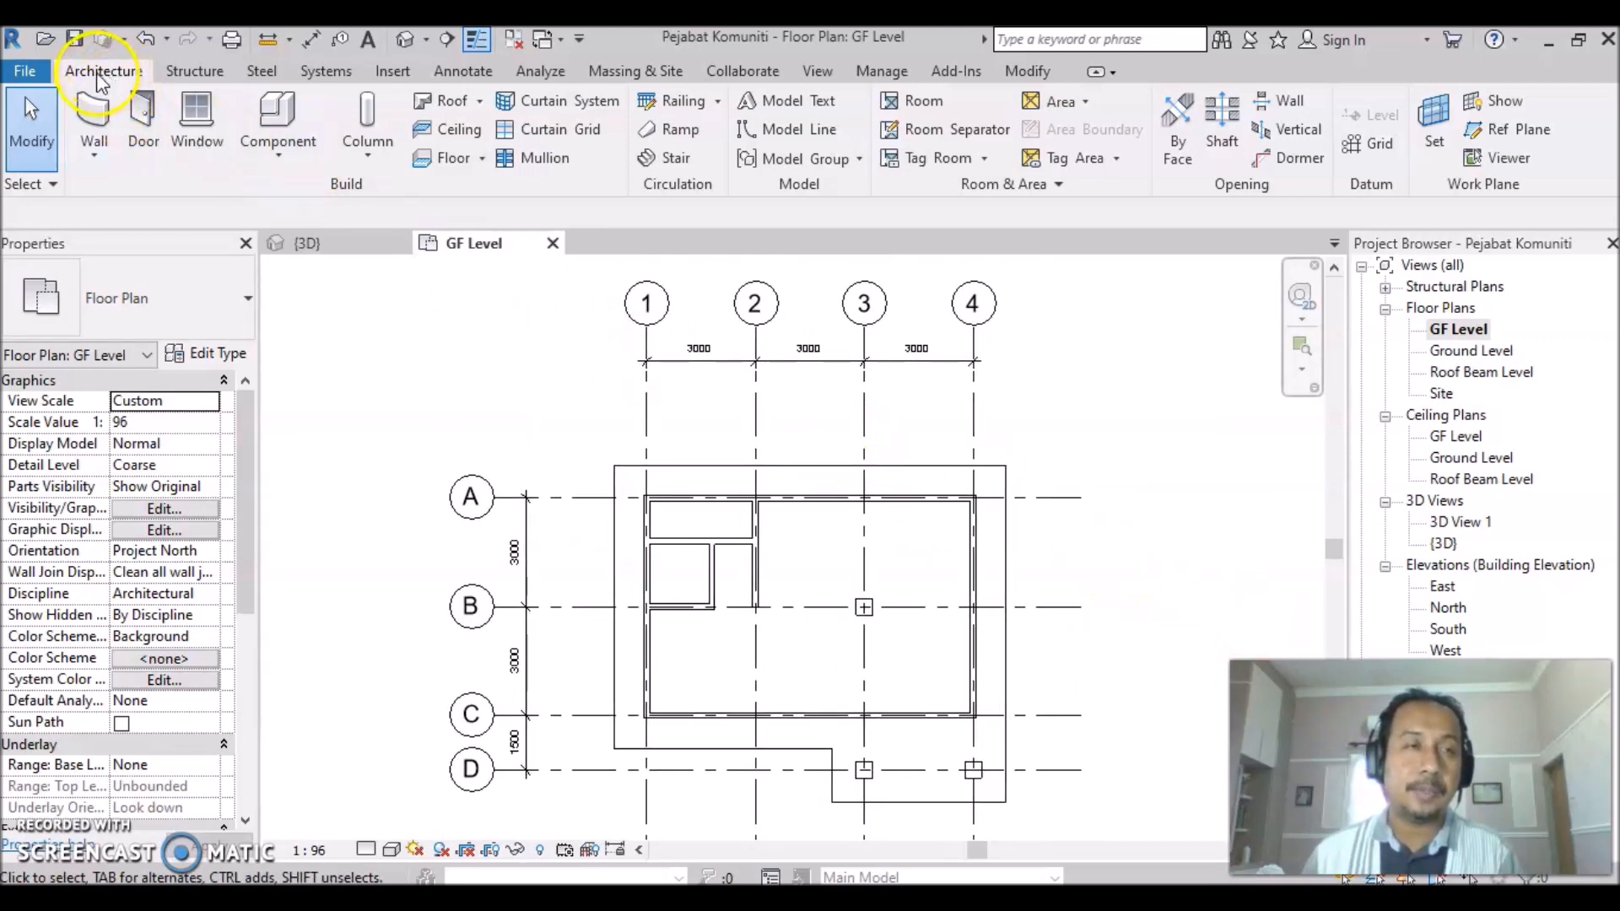
pyautogui.click(141, 139)
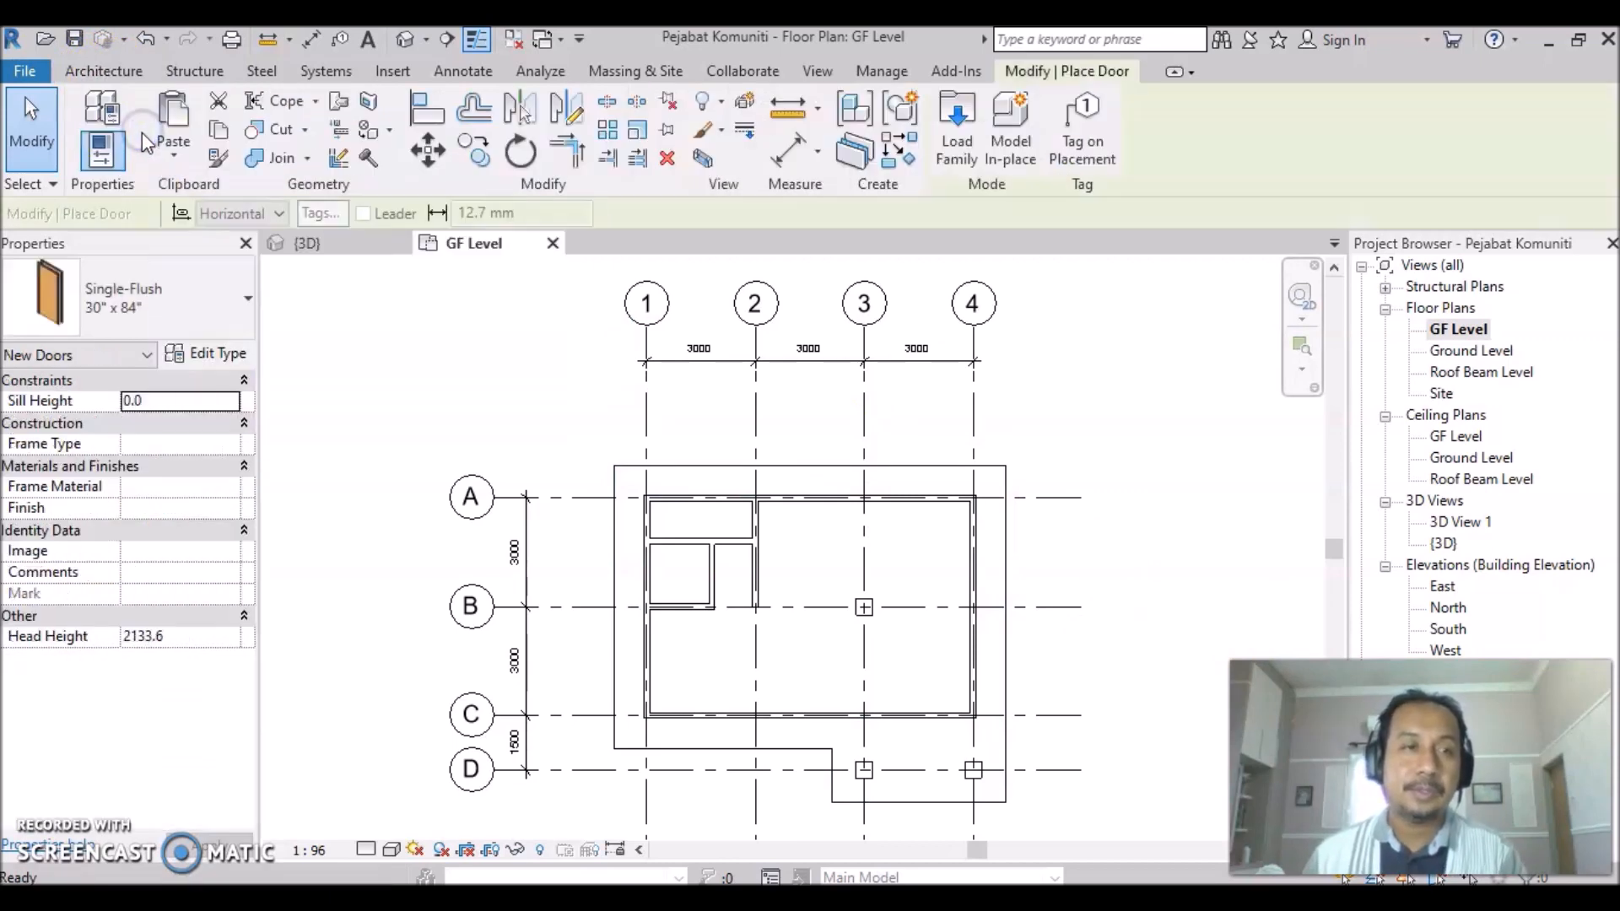
pyautogui.click(190, 303)
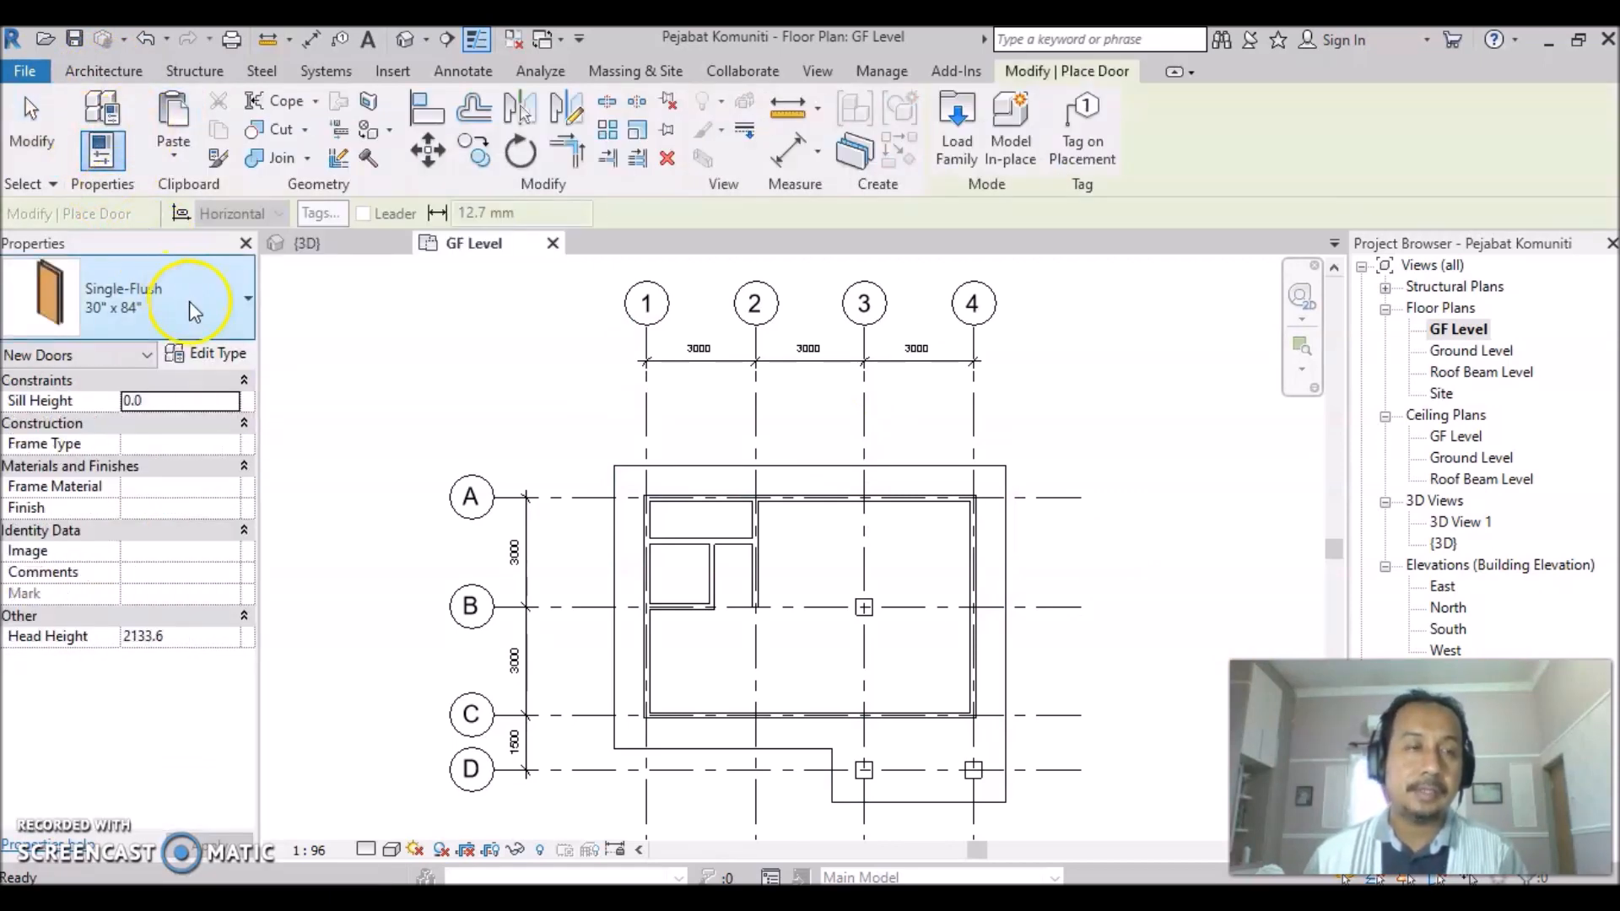
pyautogui.click(246, 298)
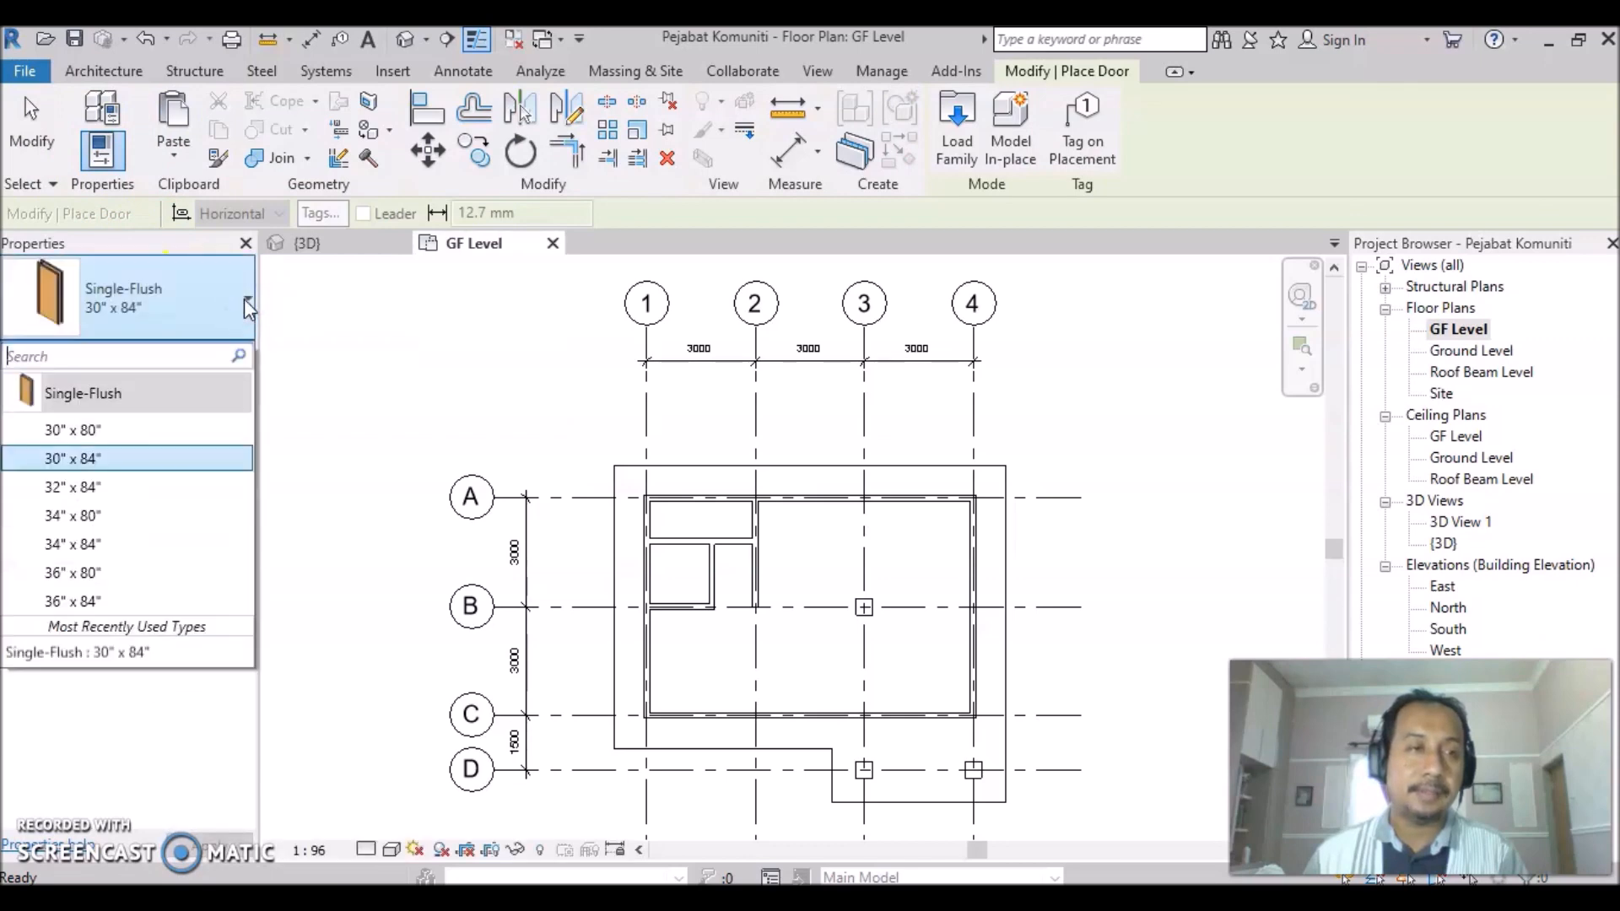
pyautogui.click(179, 467)
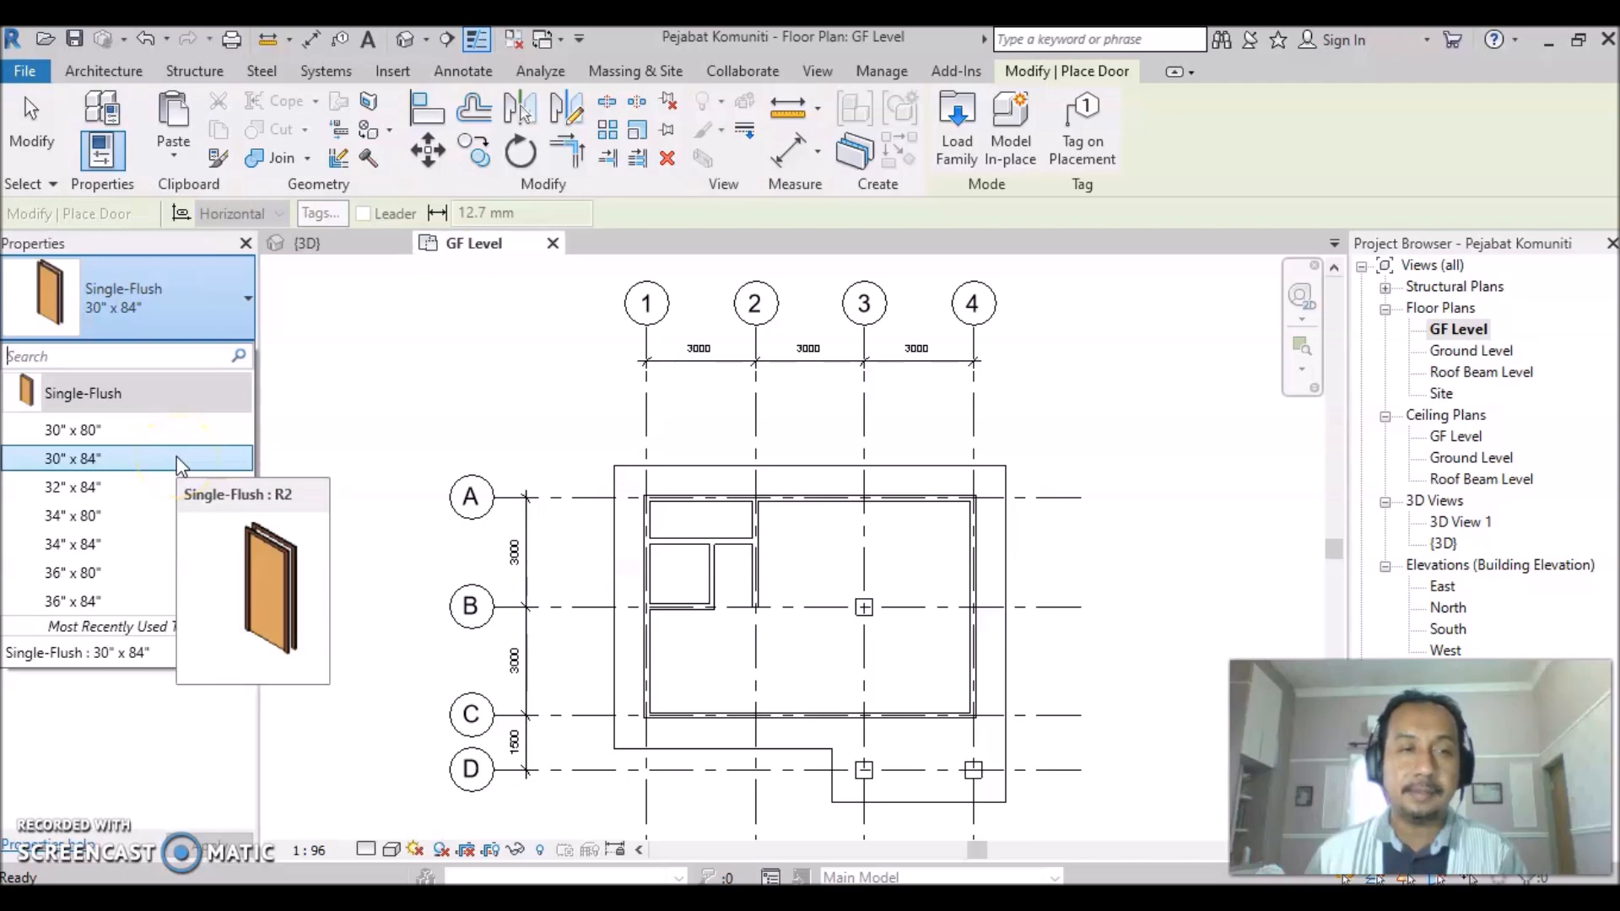
pyautogui.click(176, 458)
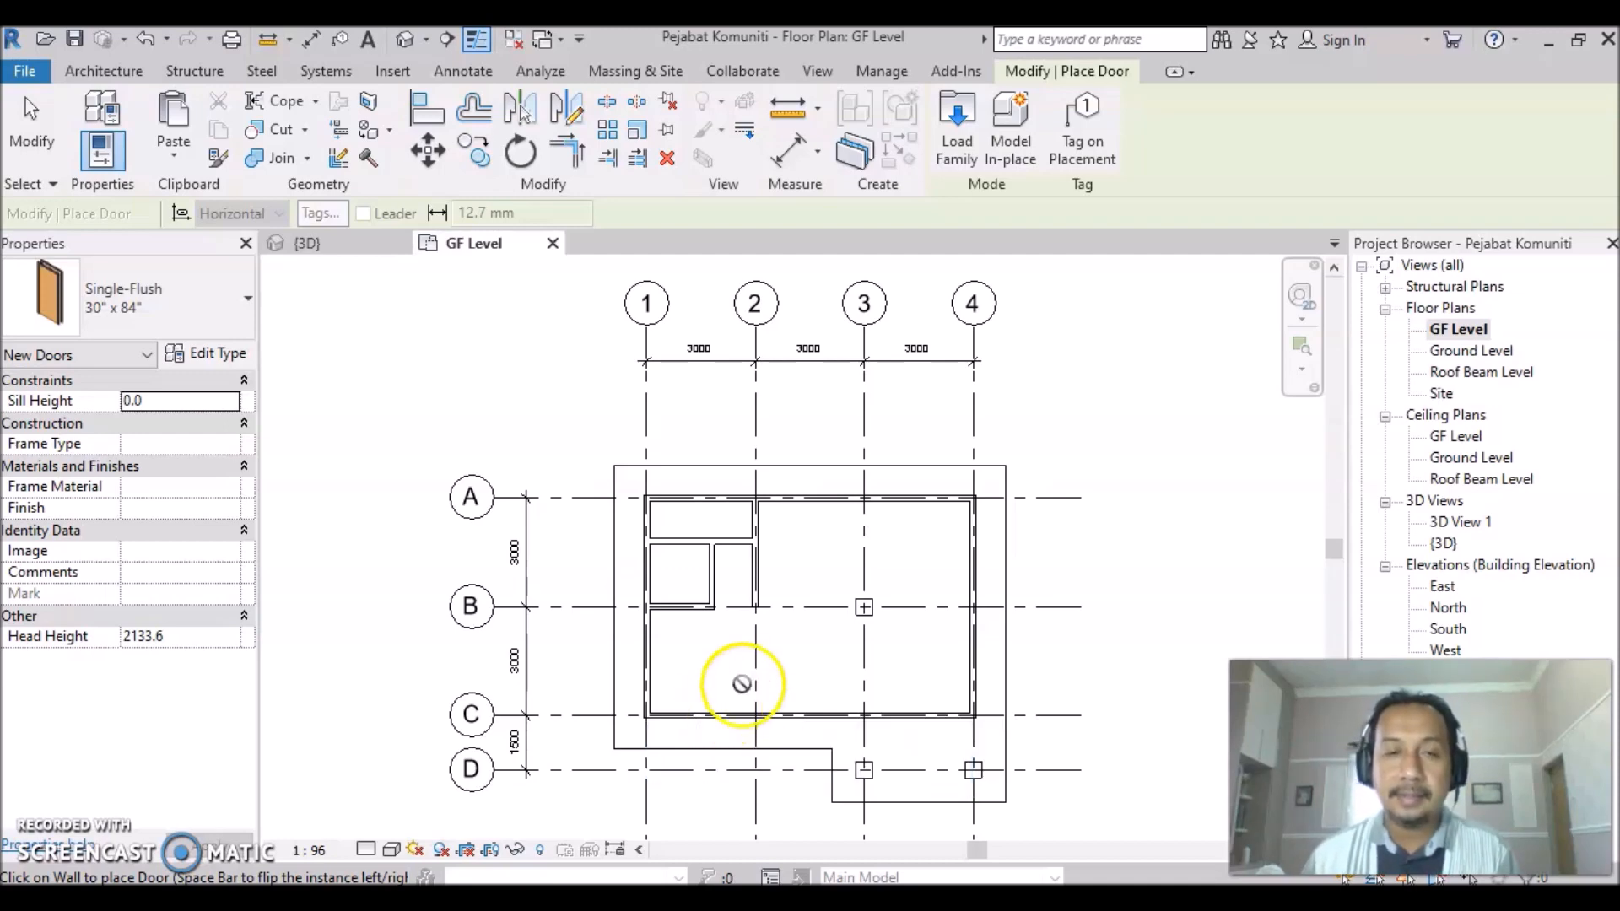
# Place doors in the grid C wall between grids 3 and 4, the grid A wall beside grid 2, and two small-room partitions, checking them in 3D.
pyautogui.click(862, 643)
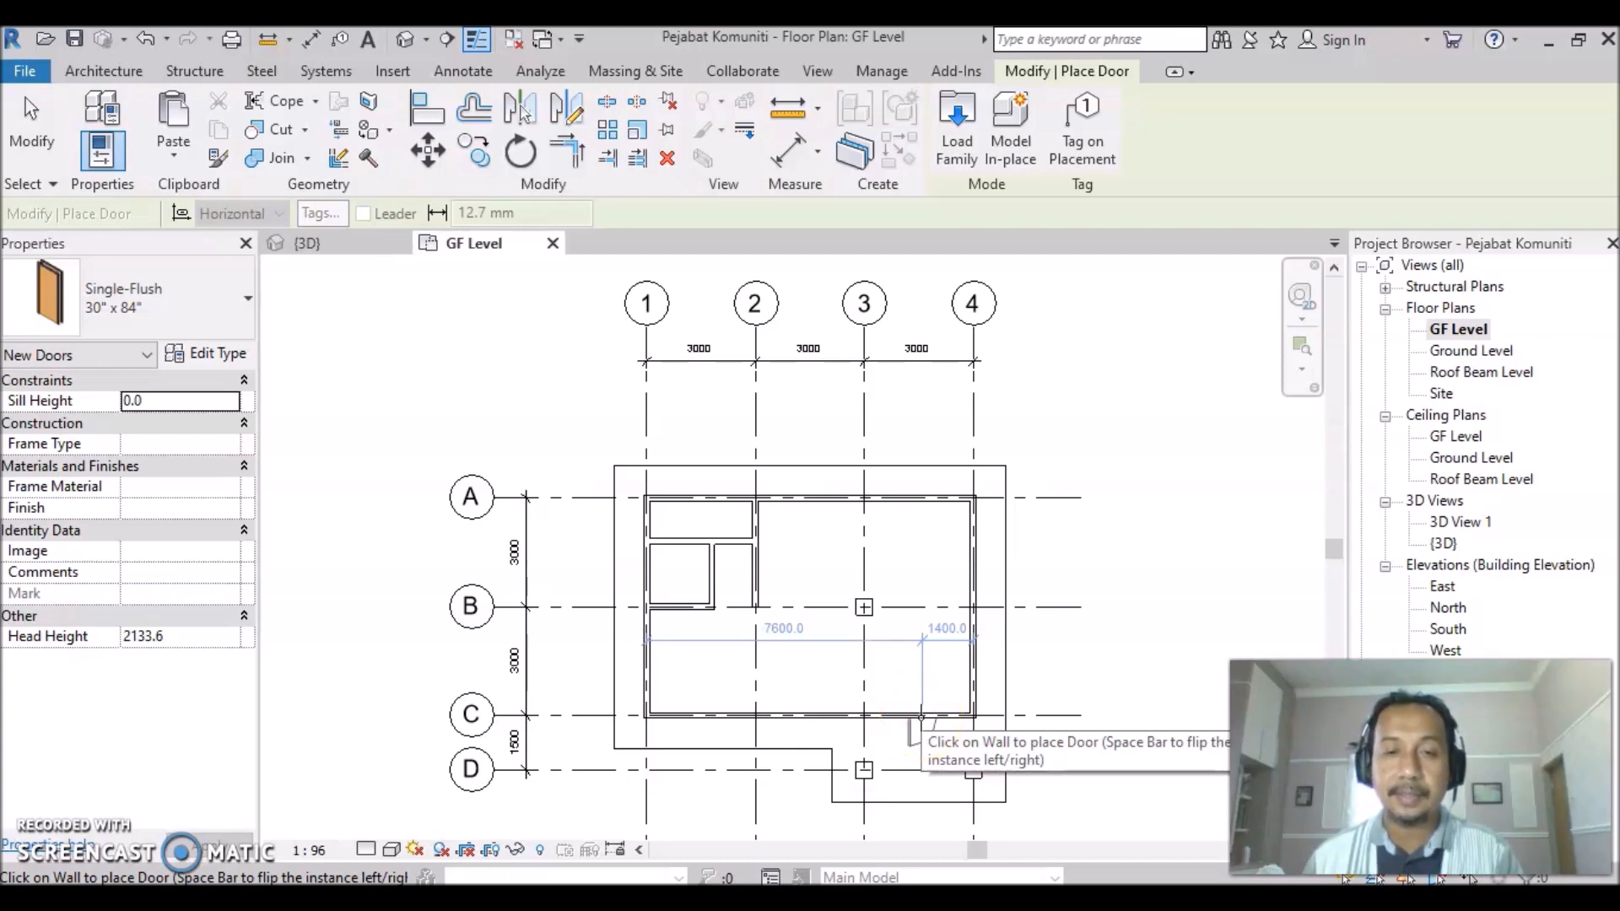
pyautogui.click(921, 719)
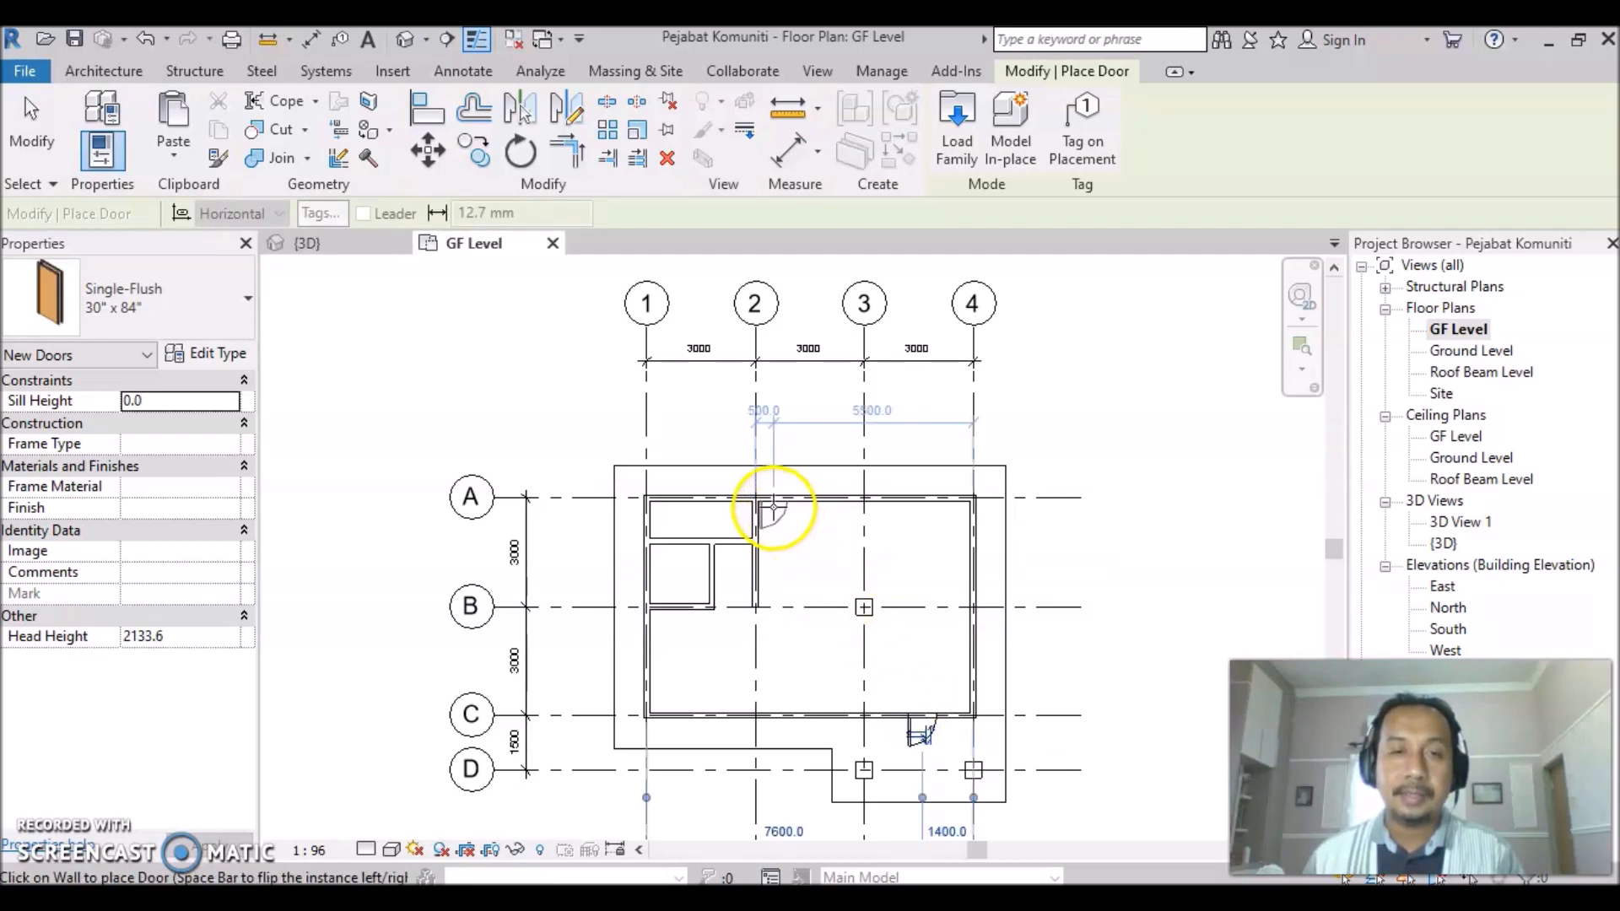
pyautogui.click(778, 505)
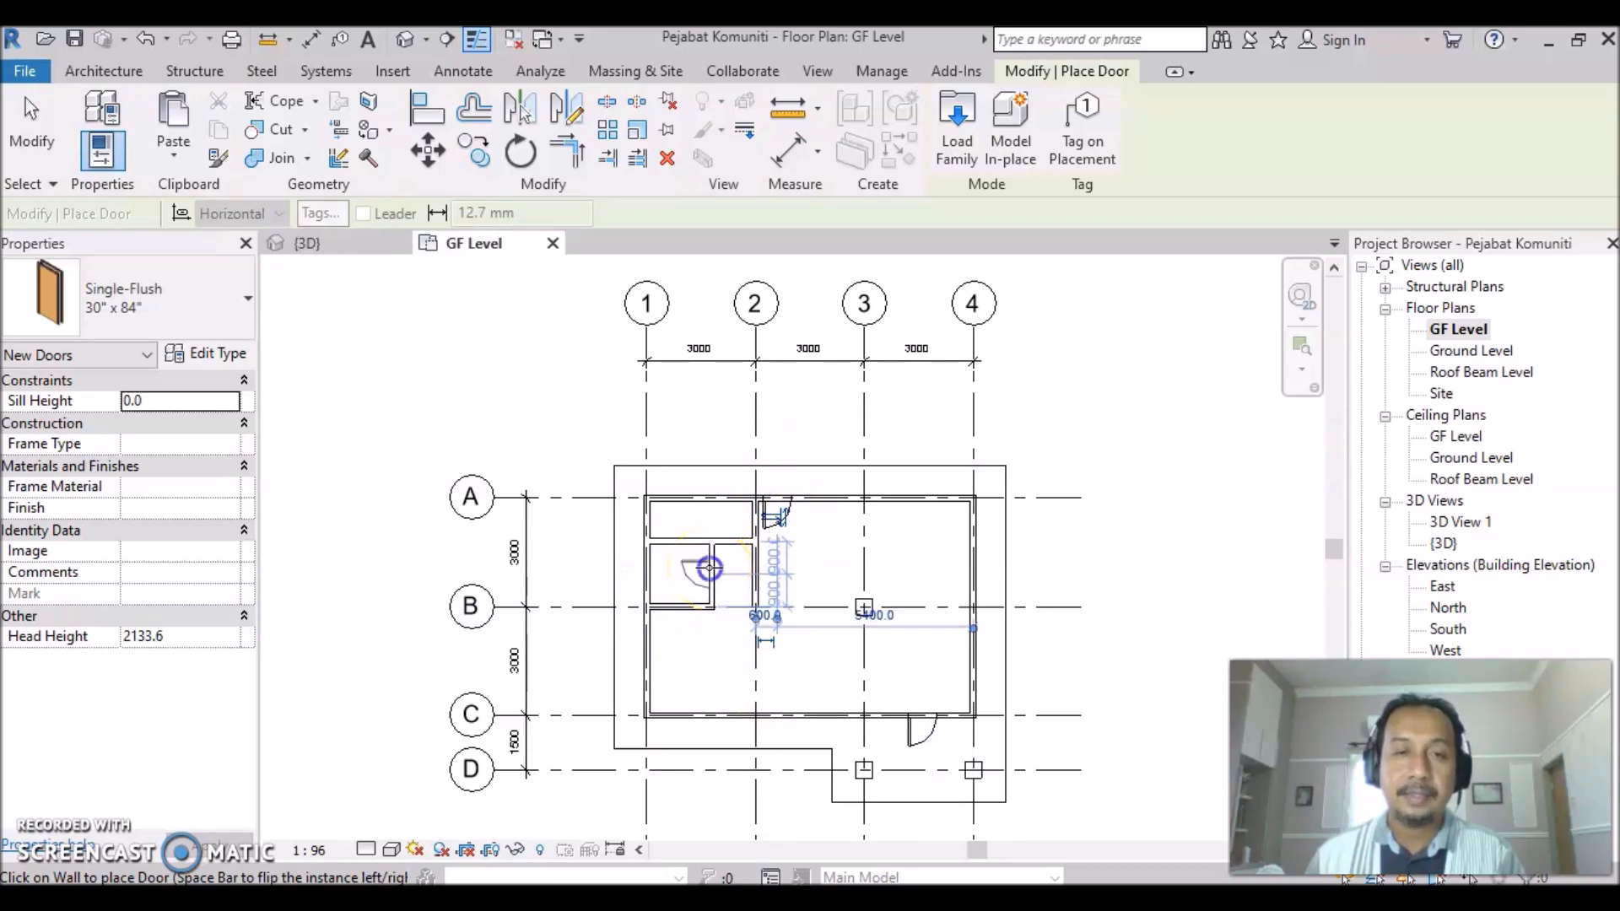
pyautogui.click(707, 569)
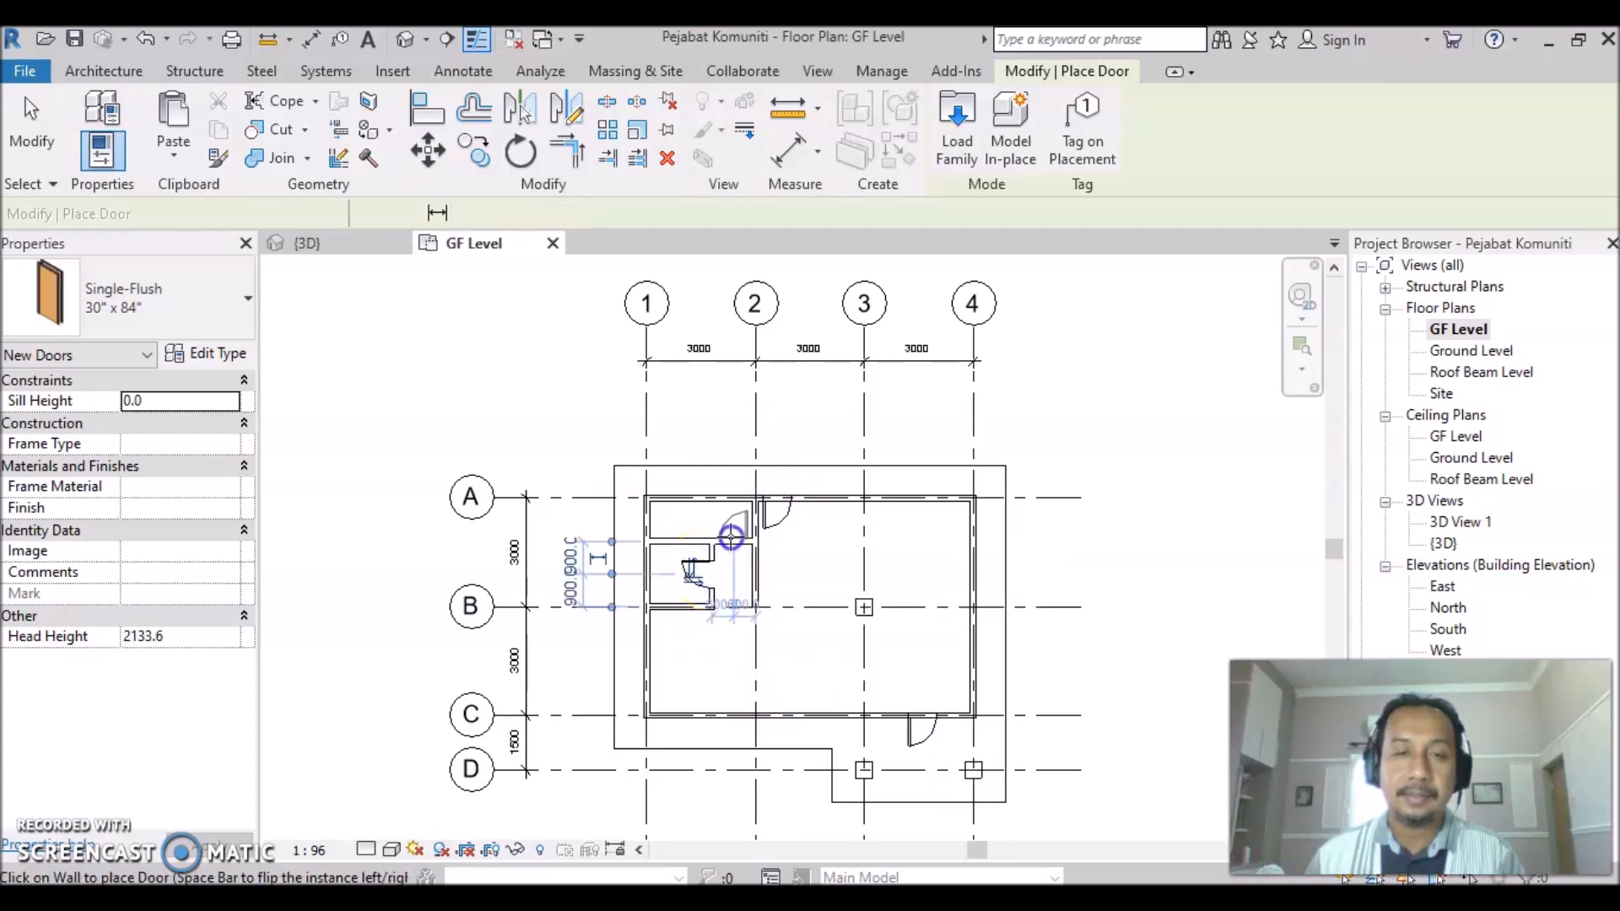
pyautogui.click(724, 540)
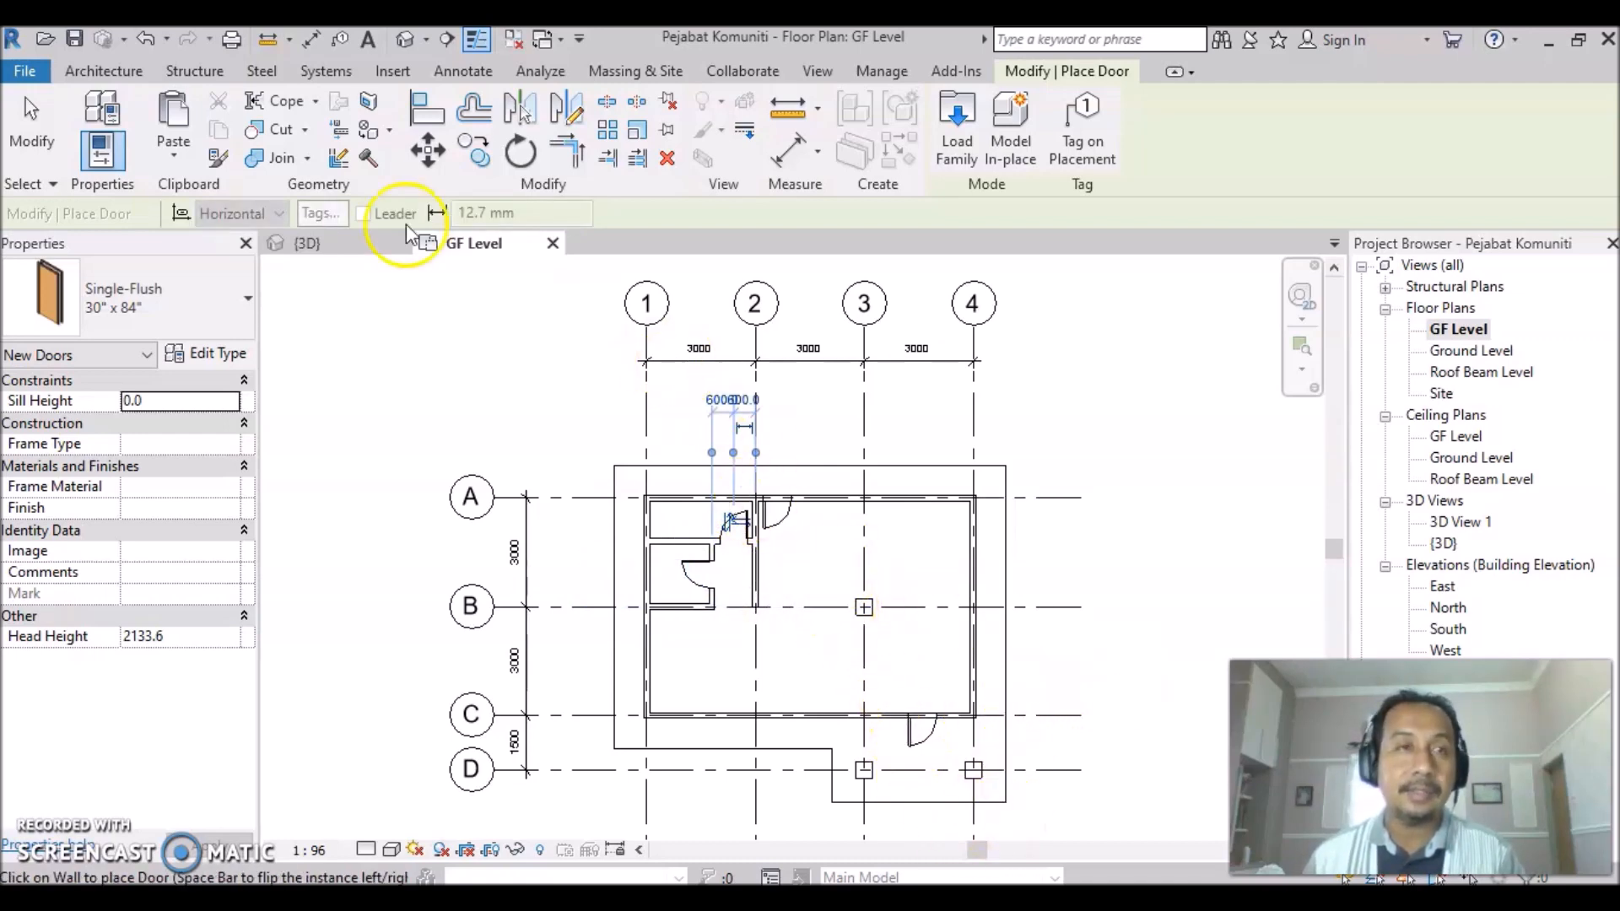
pyautogui.click(406, 44)
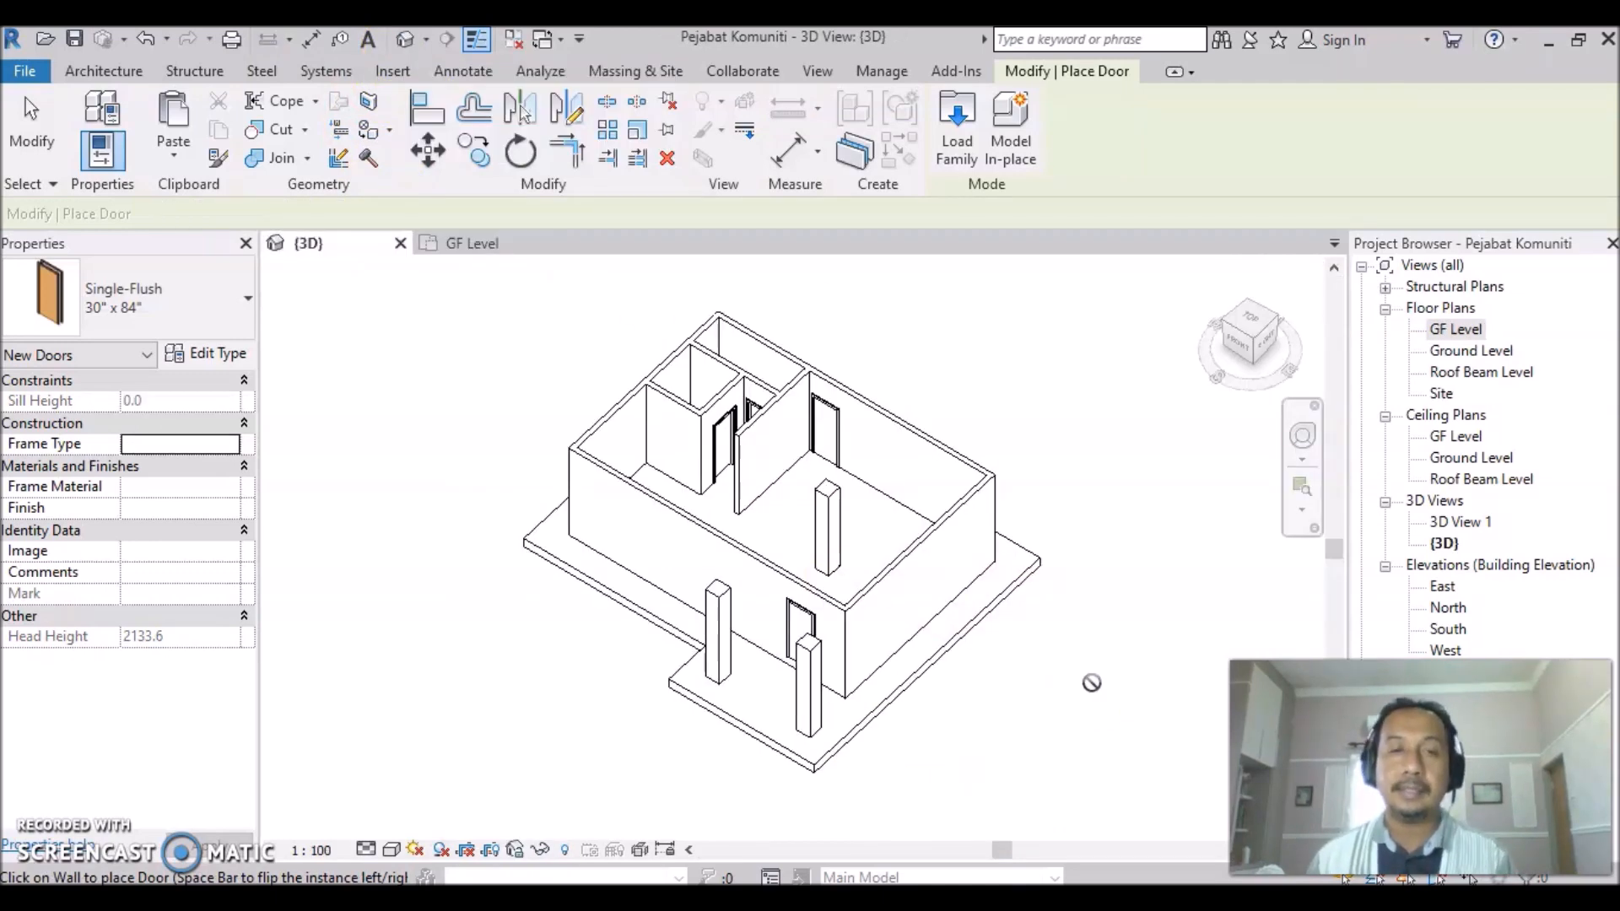
pyautogui.click(992, 711)
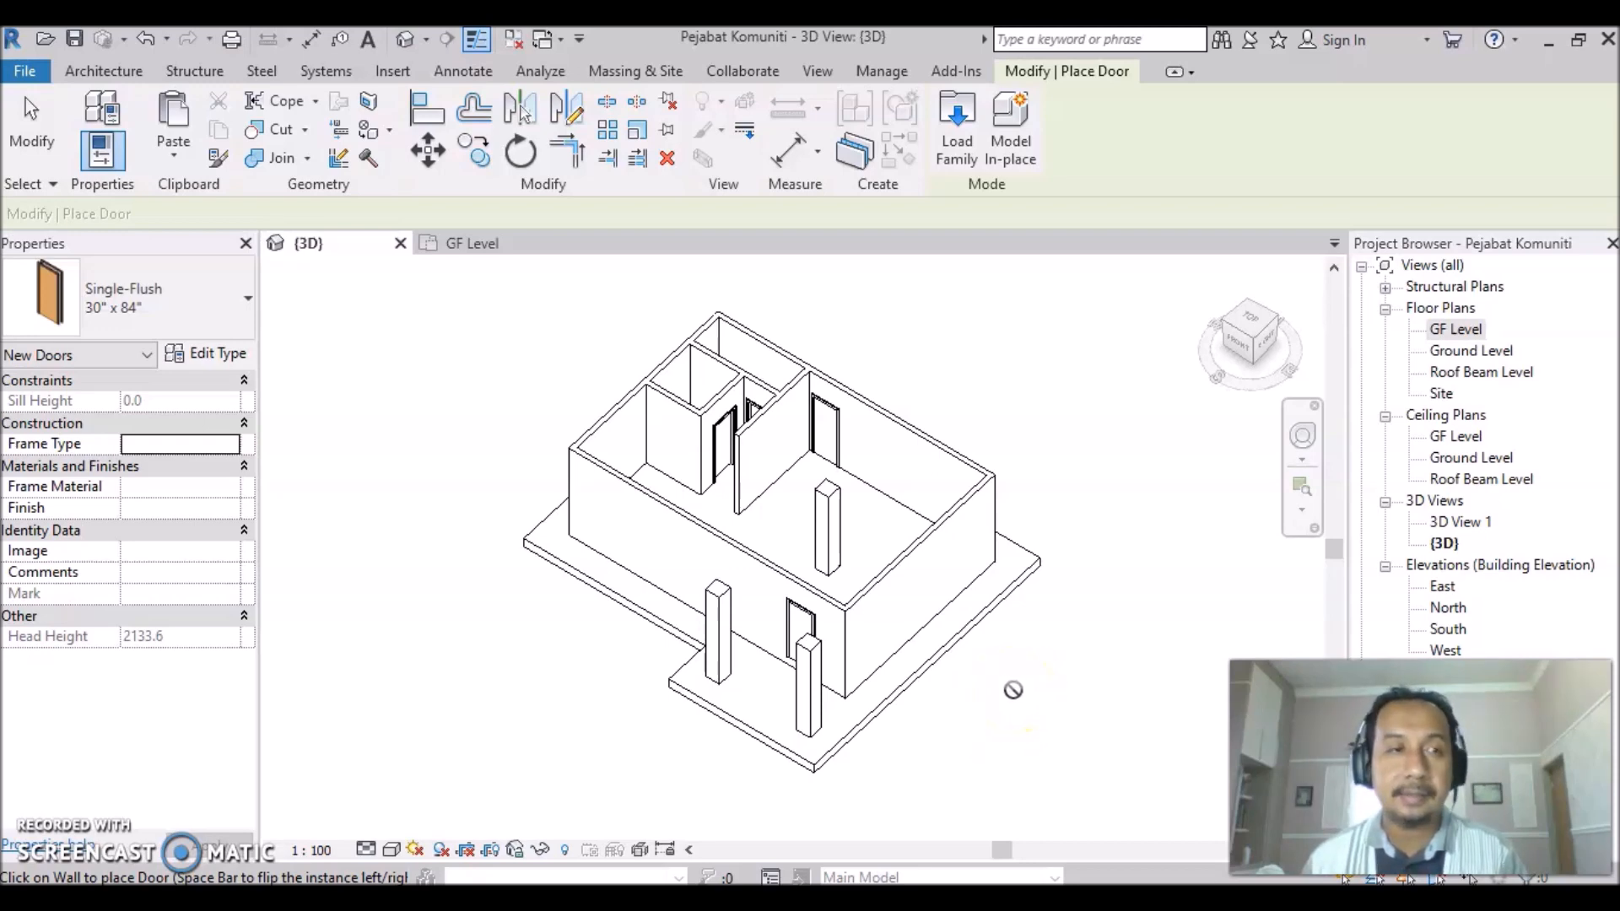
# Start placing windows in the GF Level floor plan using the Window-Casement-Double 48" x 60" type.
pyautogui.doubleClick(1453, 331)
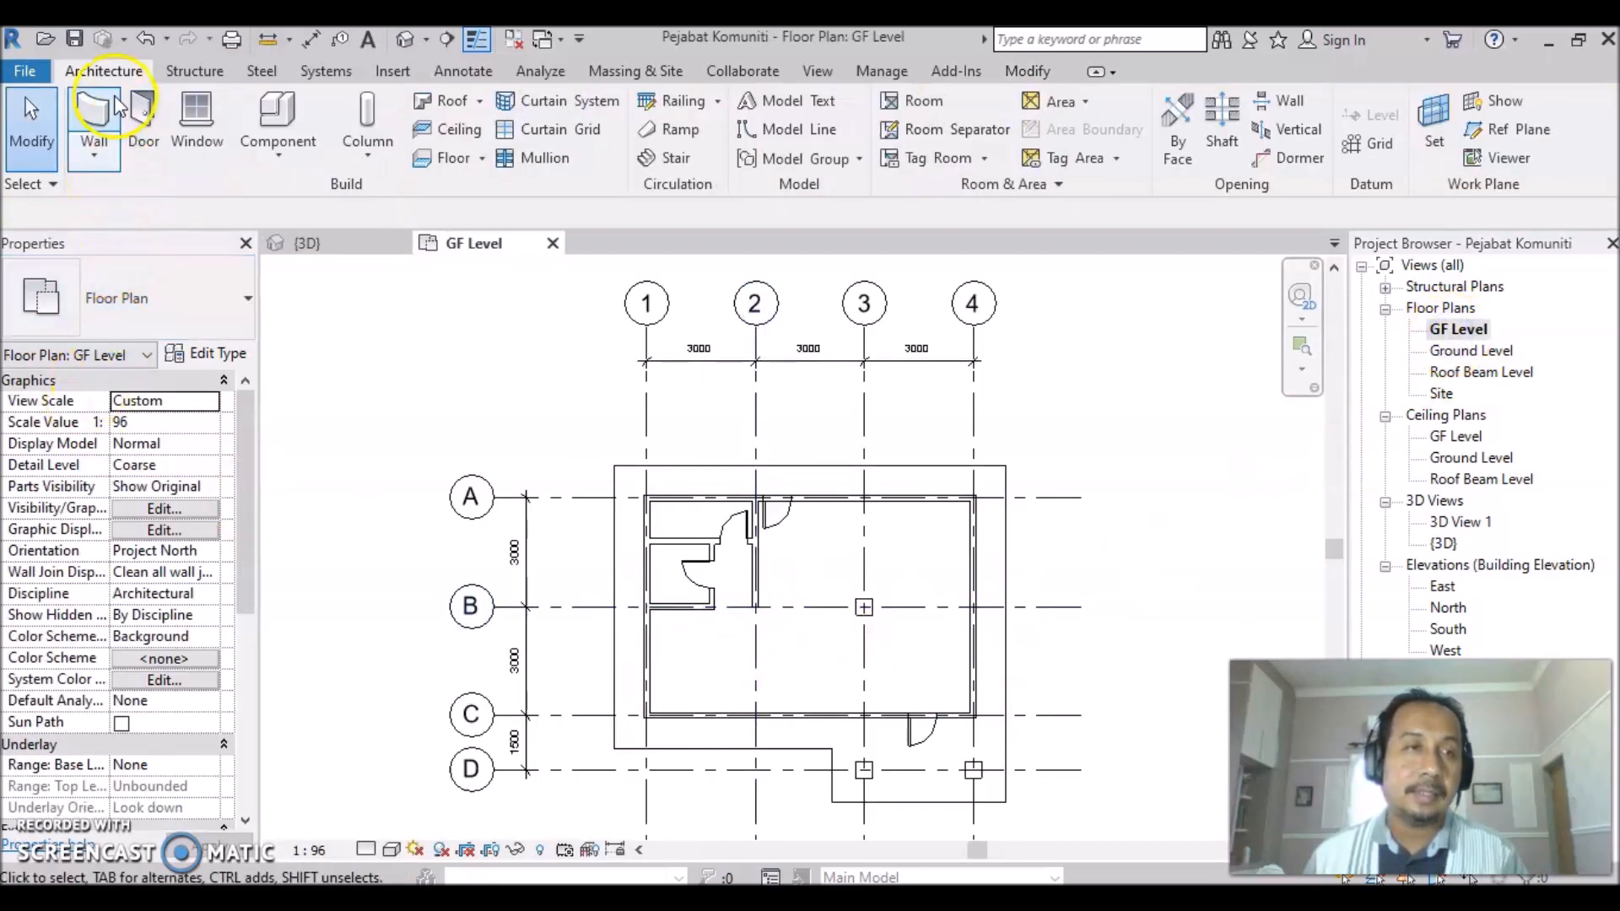
pyautogui.click(200, 142)
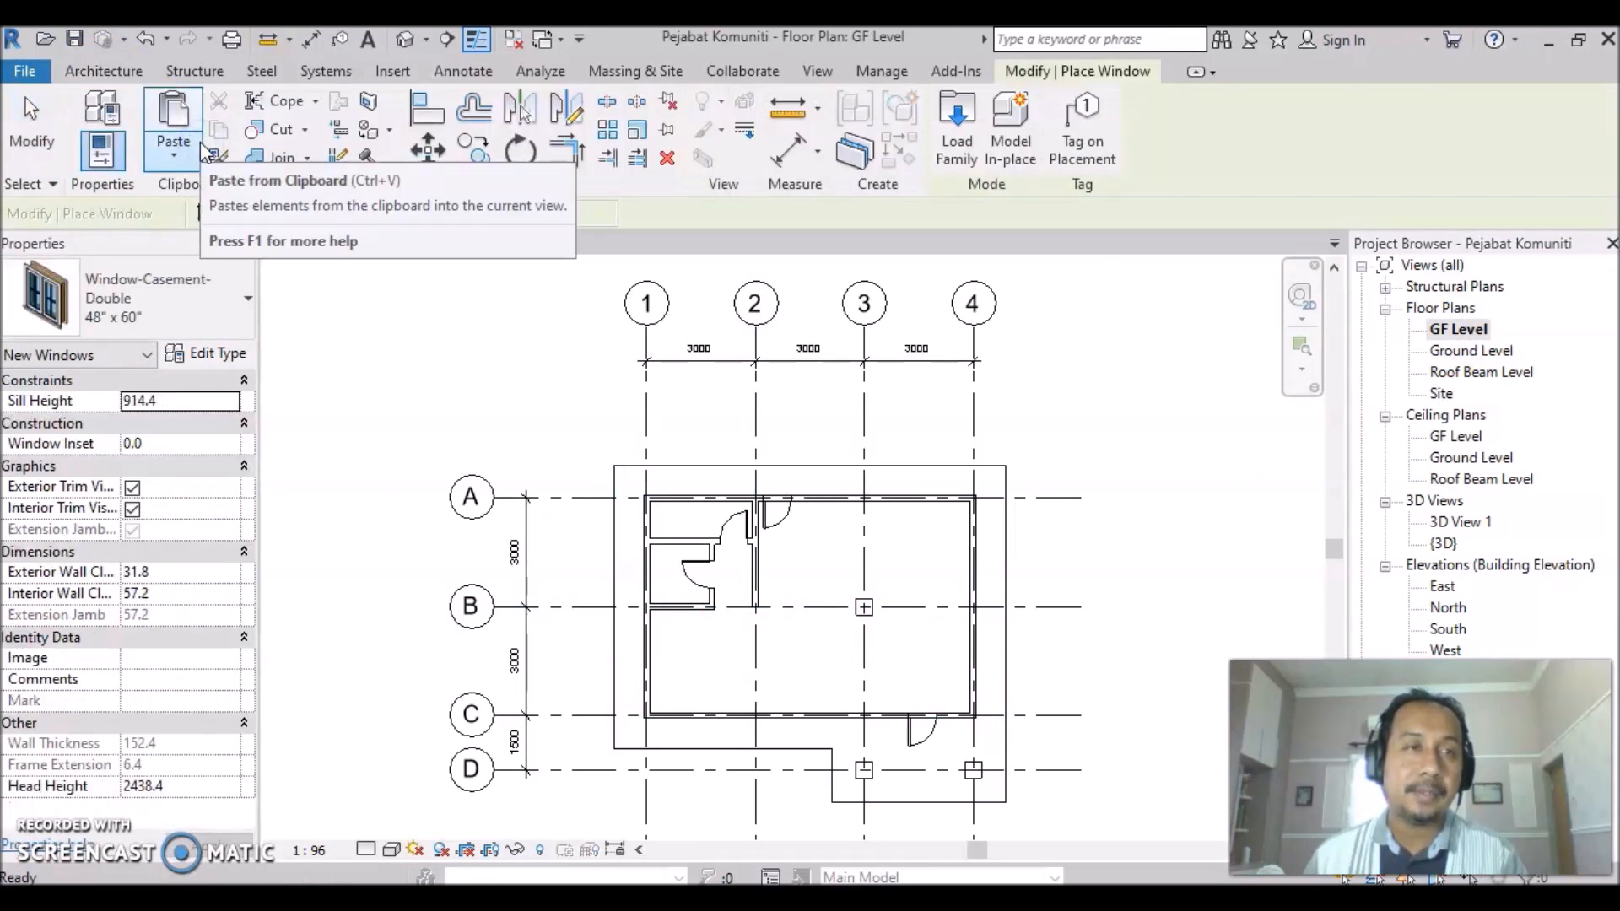
pyautogui.click(246, 294)
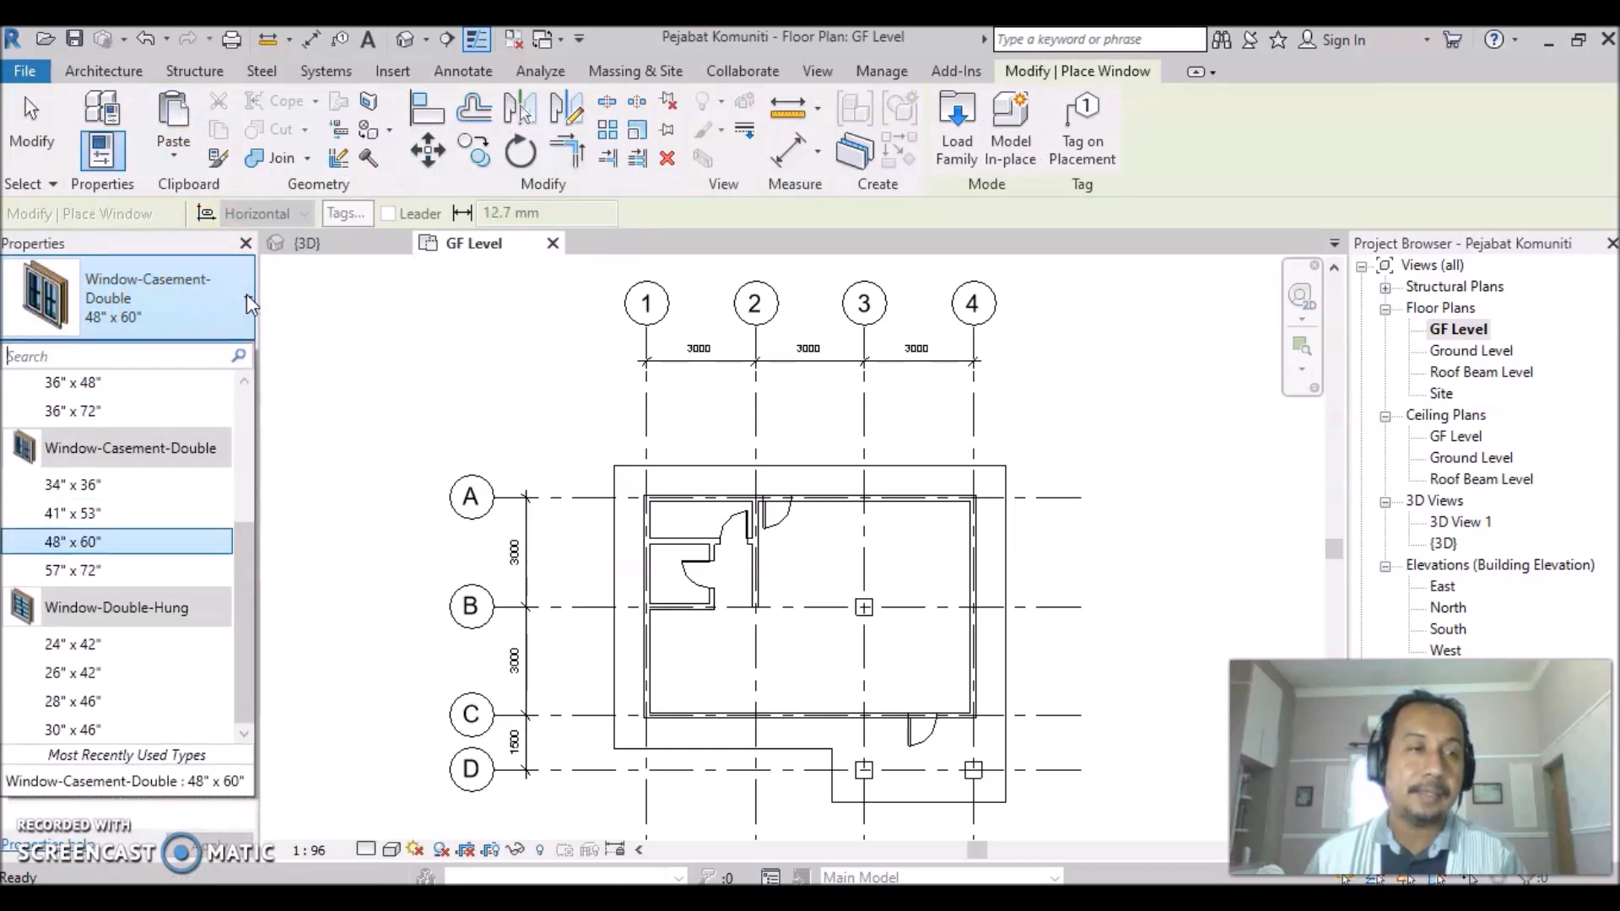
pyautogui.moveTo(125, 548)
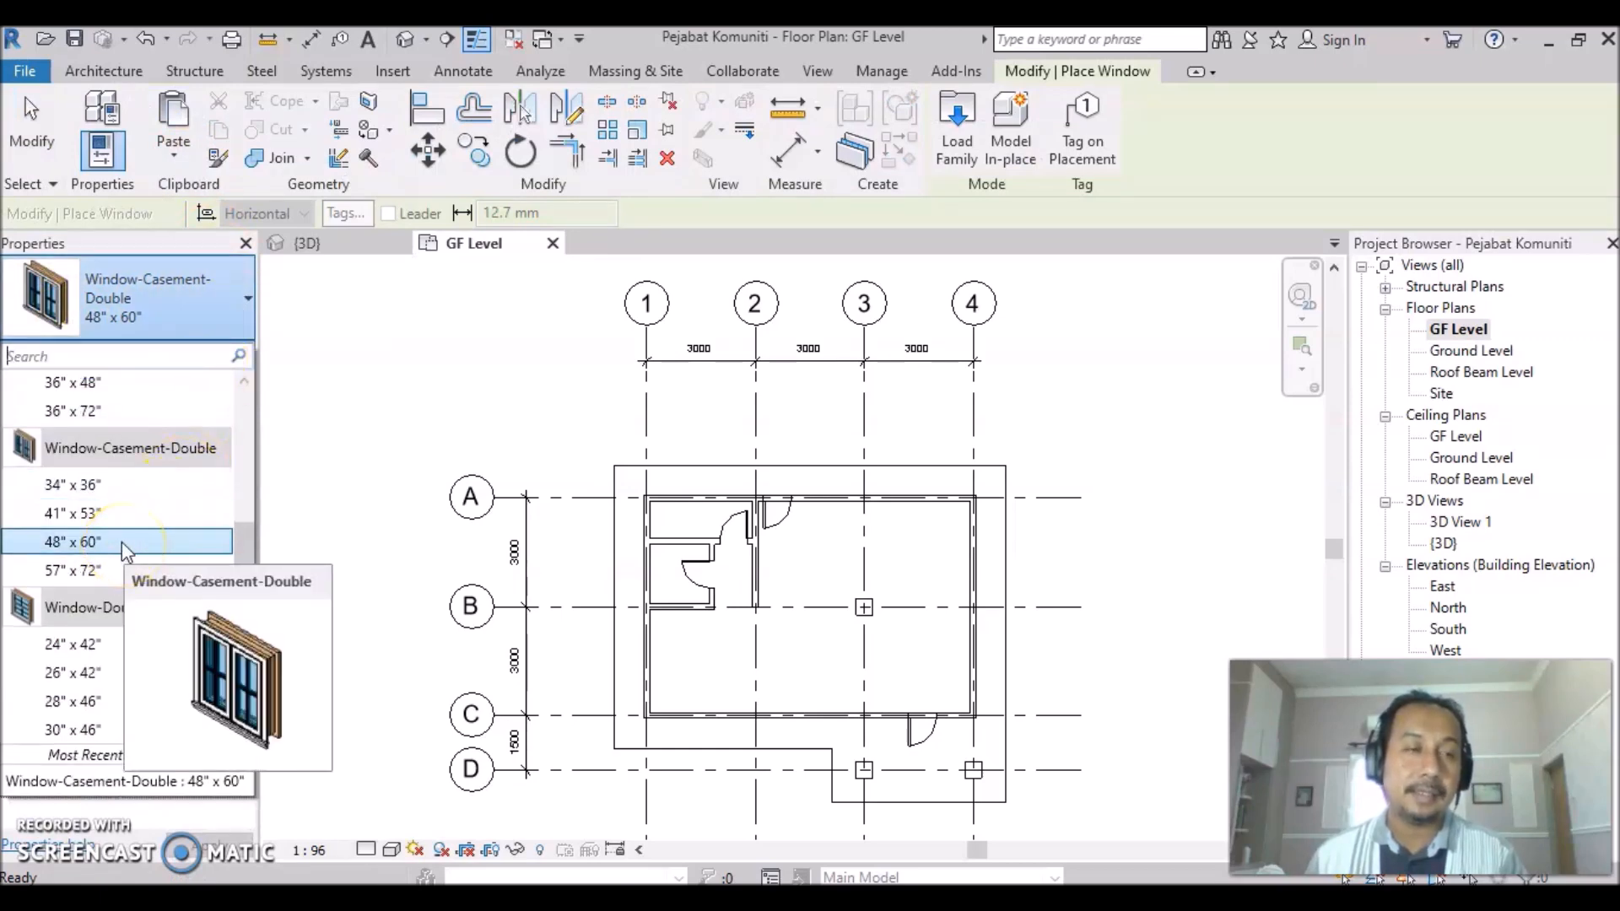
pyautogui.click(122, 542)
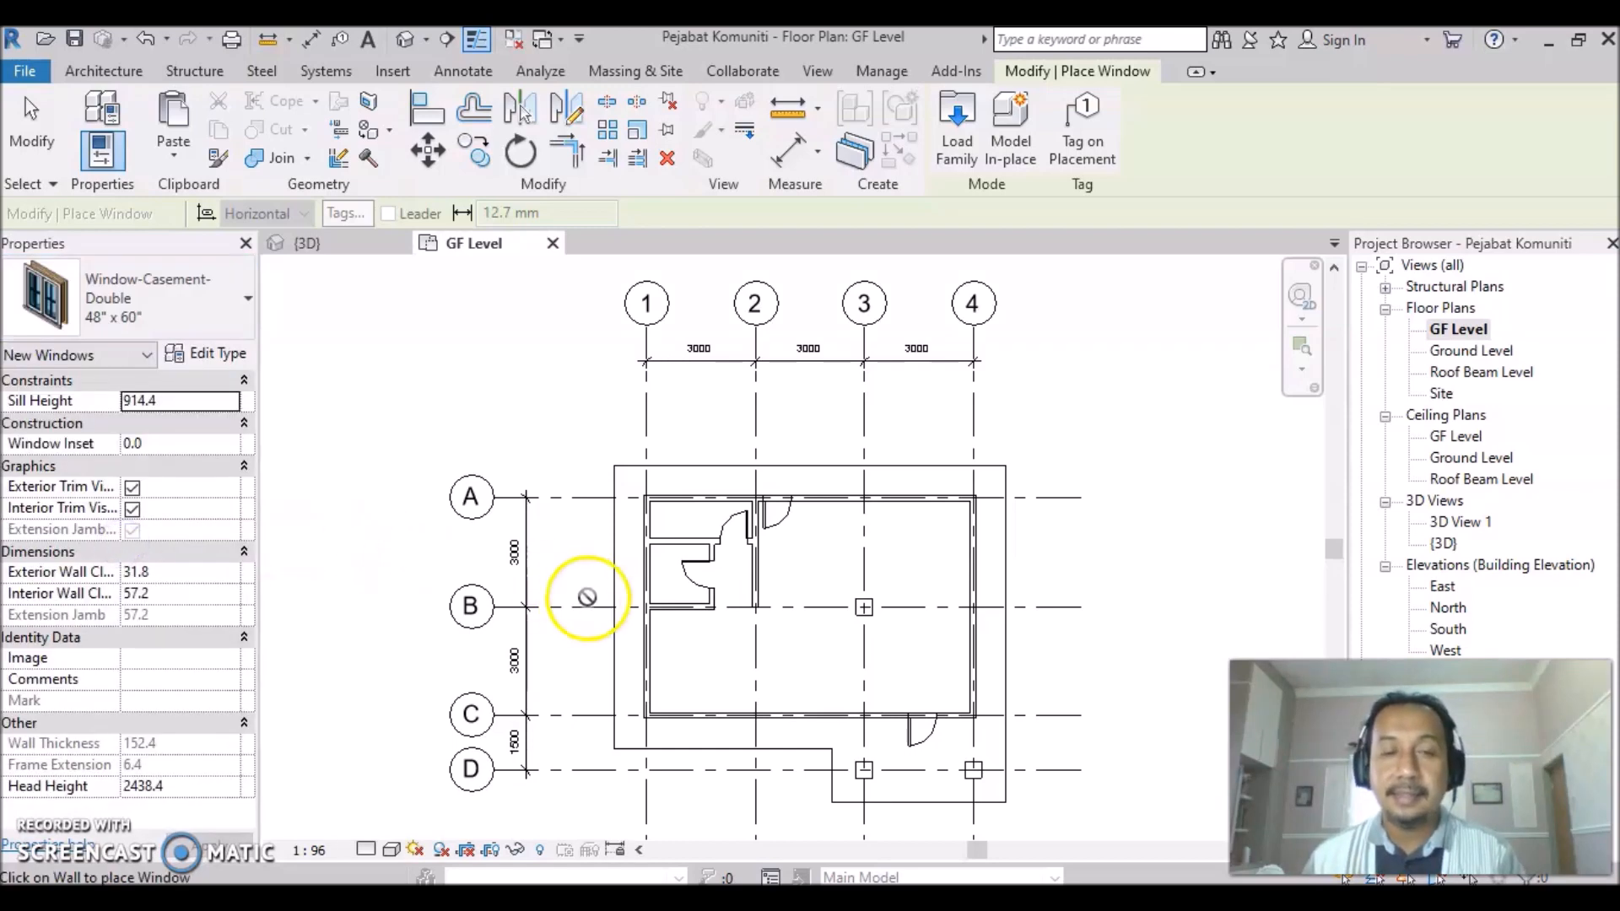
# Place windows in the grid C wall about 4500 and 1500 mm from grid 1, and in the grid 4 wall about 1500 mm from C and 1600 mm from A.
pyautogui.click(810, 719)
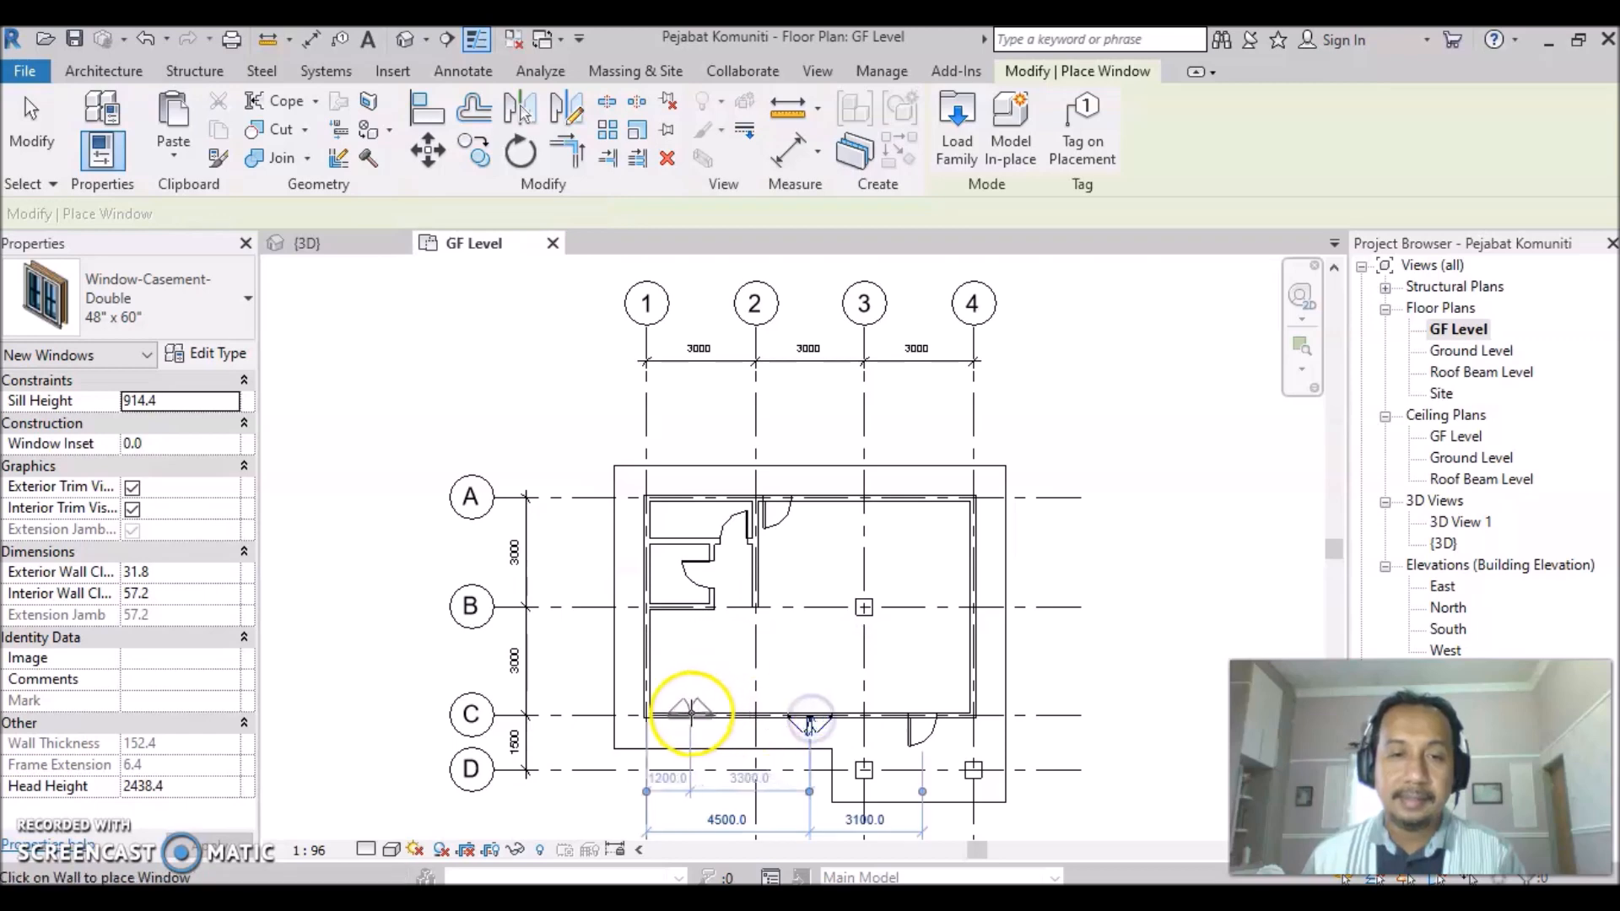
pyautogui.click(702, 719)
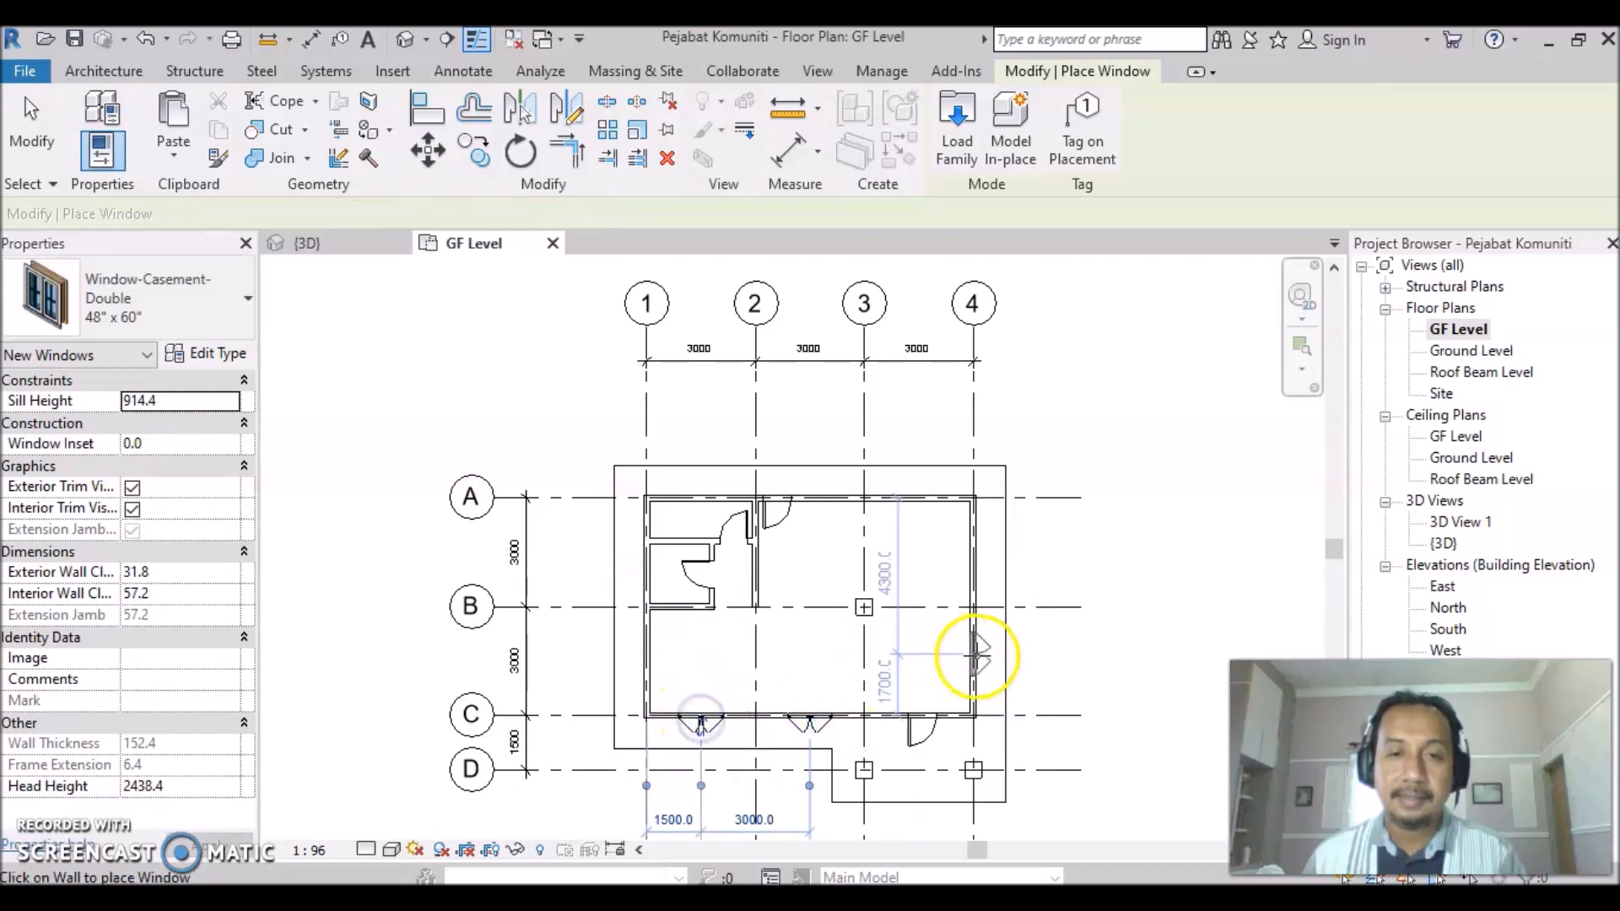
pyautogui.click(977, 663)
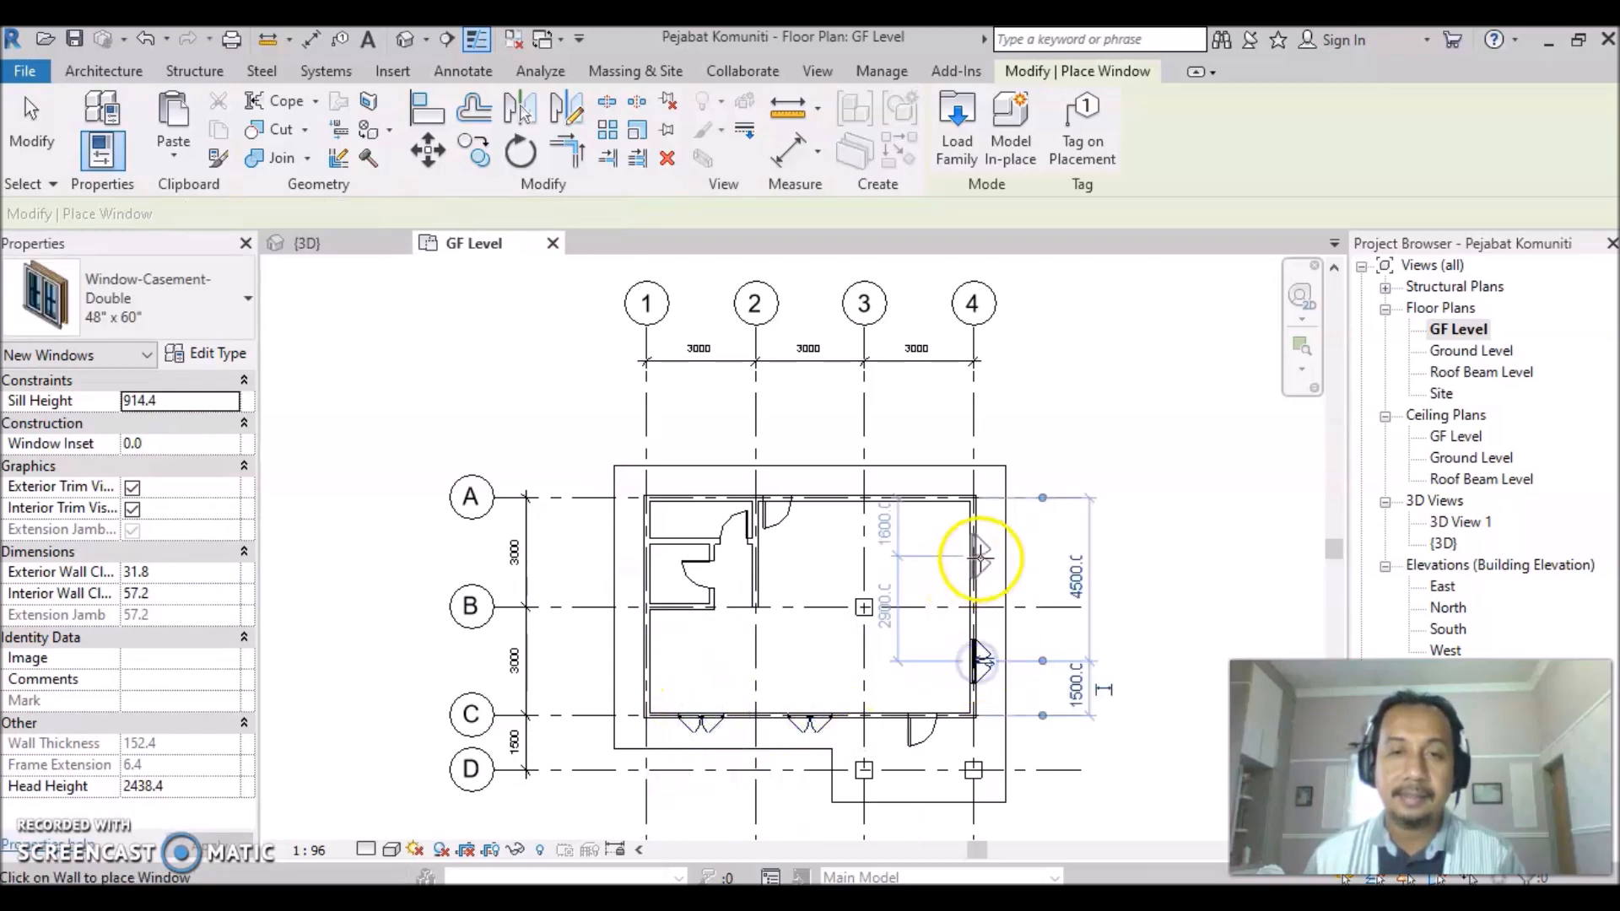
pyautogui.click(977, 556)
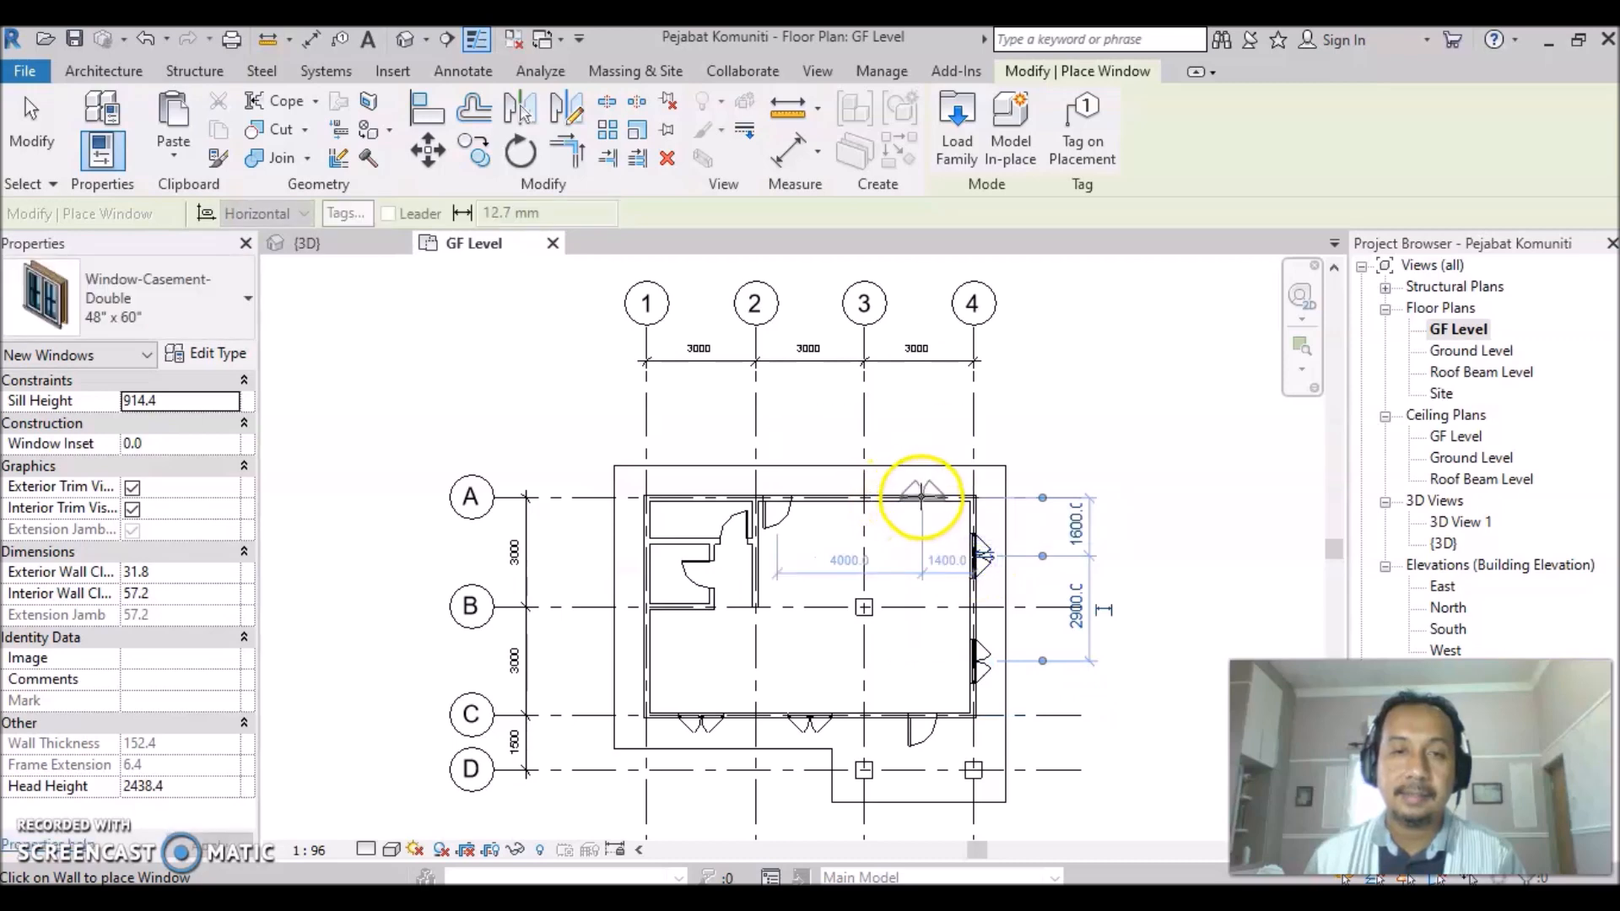
# Place two windows in the grid A wall between grids 2 and 4 and one in the grid 1 wall midway between B and C, checking them in 3D.
pyautogui.click(922, 497)
pyautogui.click(832, 495)
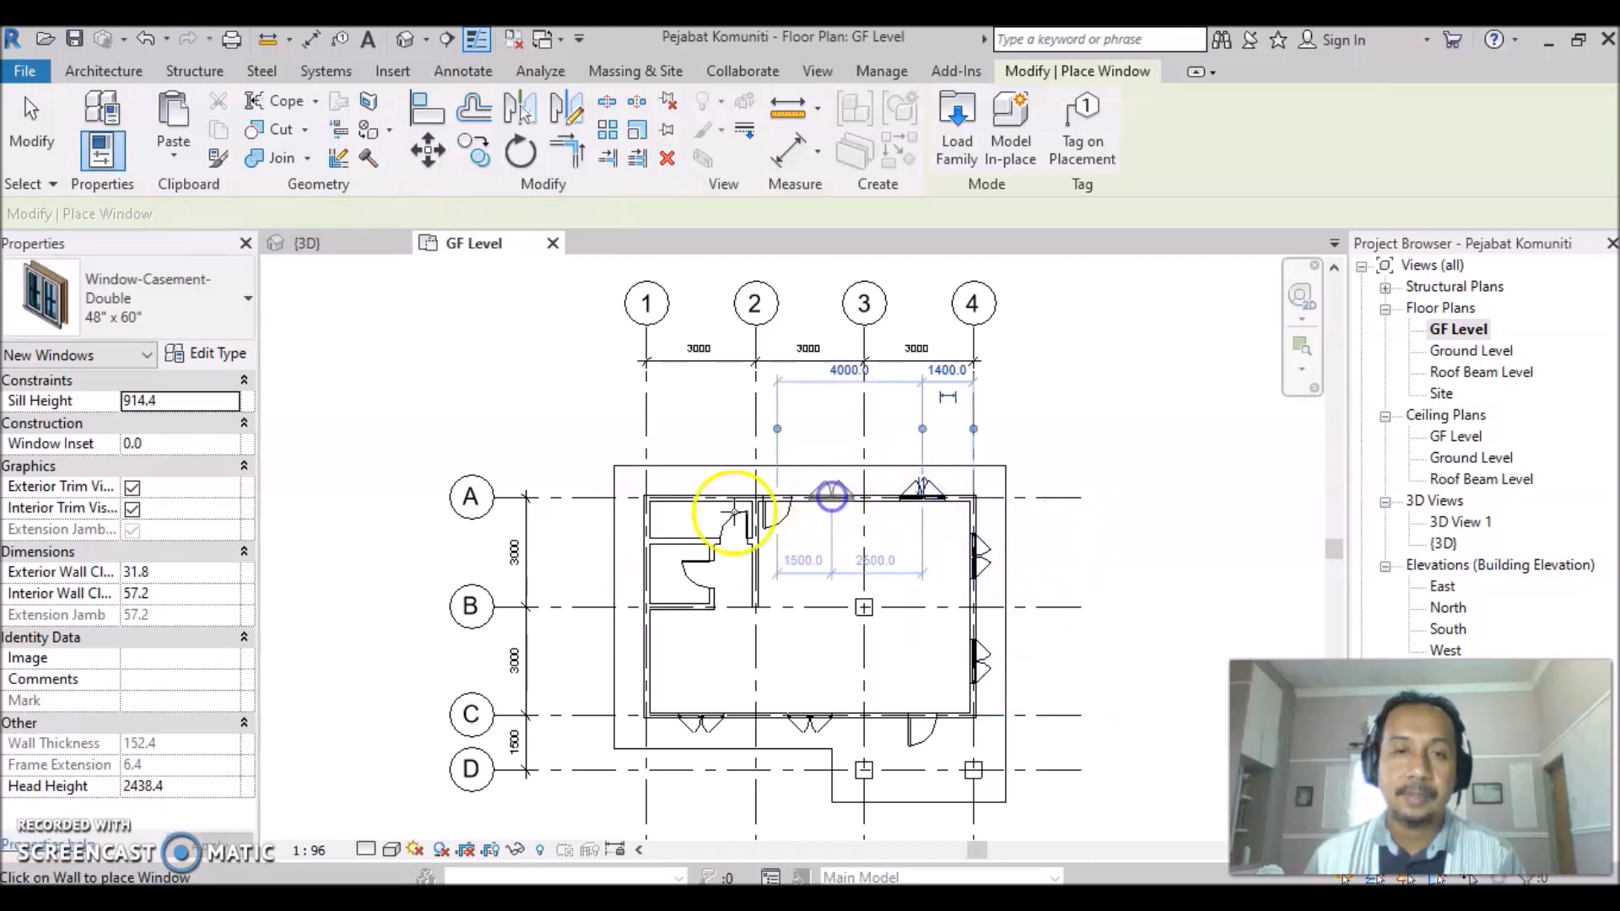
pyautogui.click(639, 665)
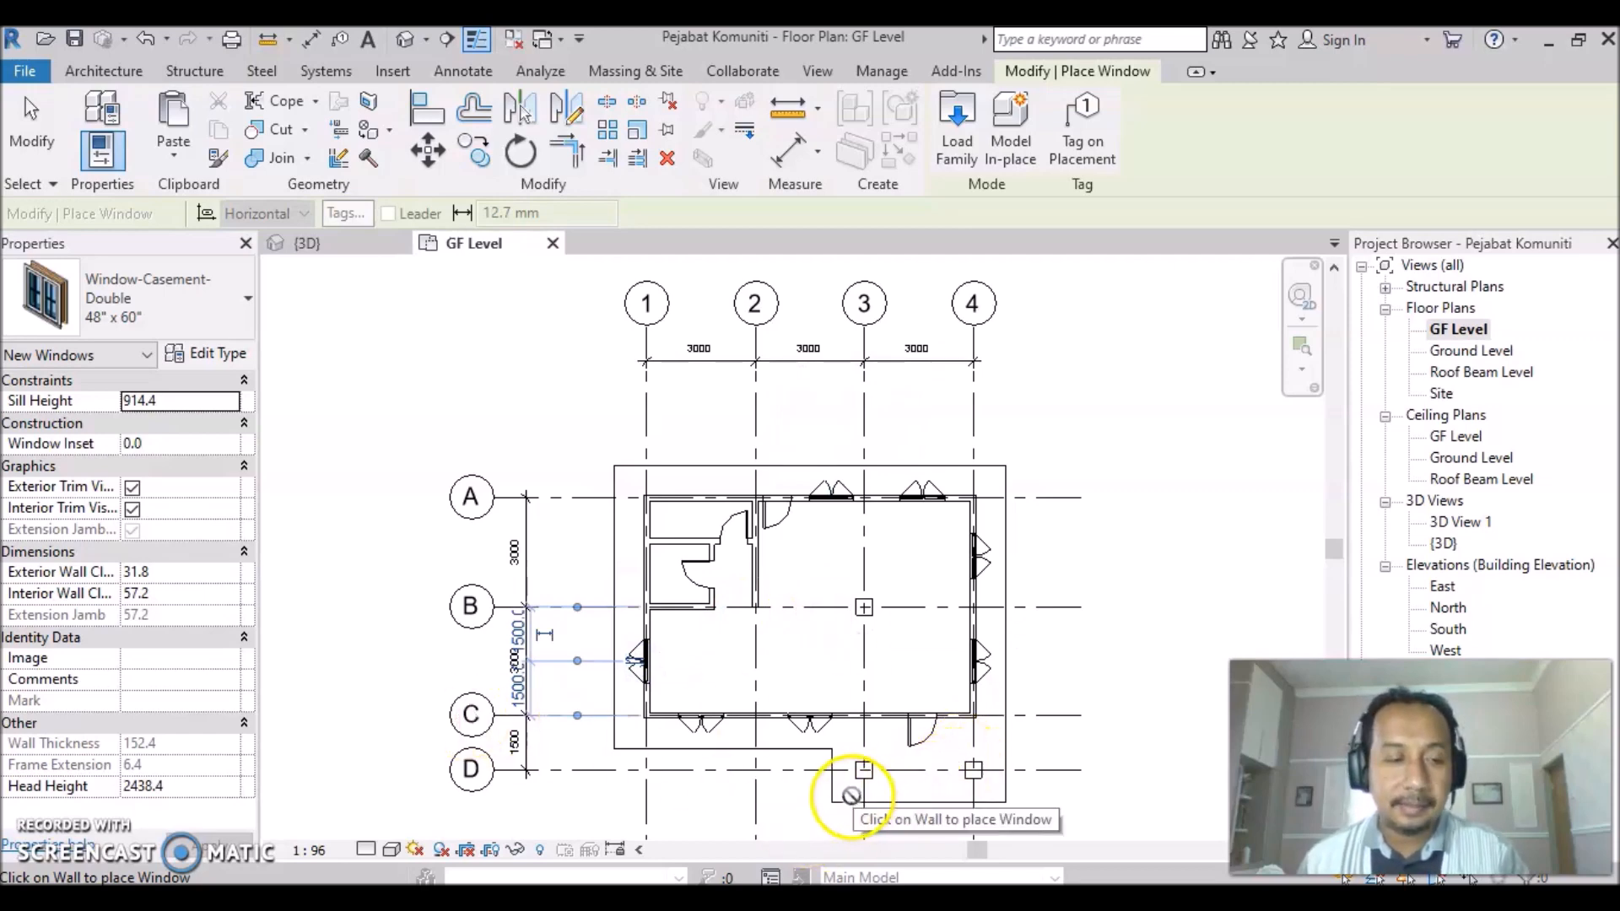
pyautogui.click(977, 678)
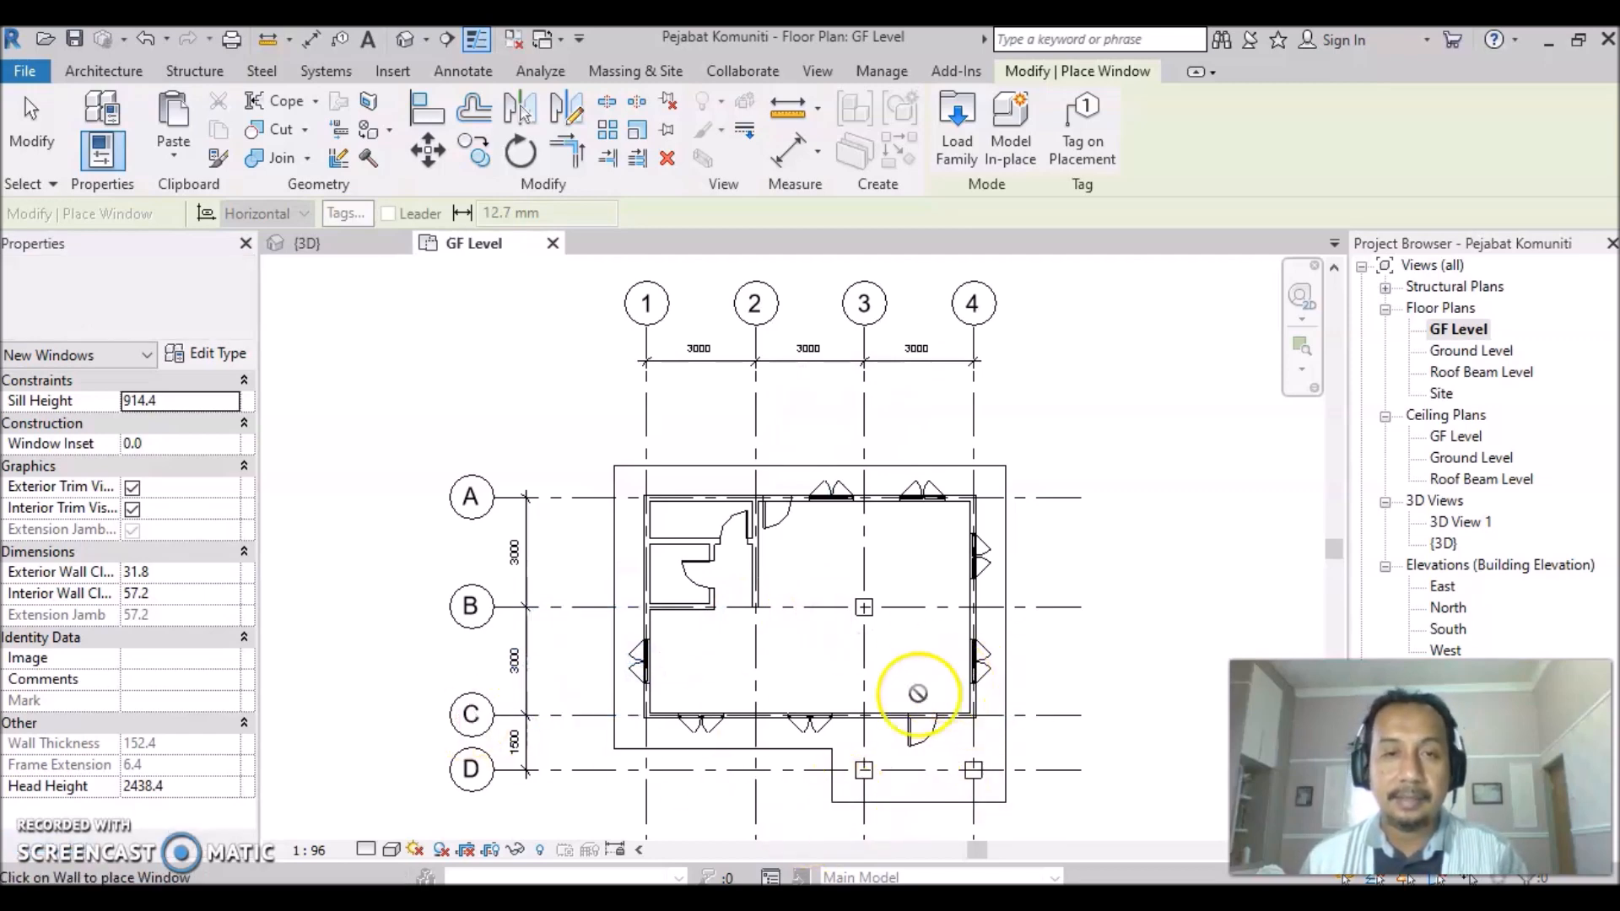
pyautogui.press('Escape')
pyautogui.press('Escape')
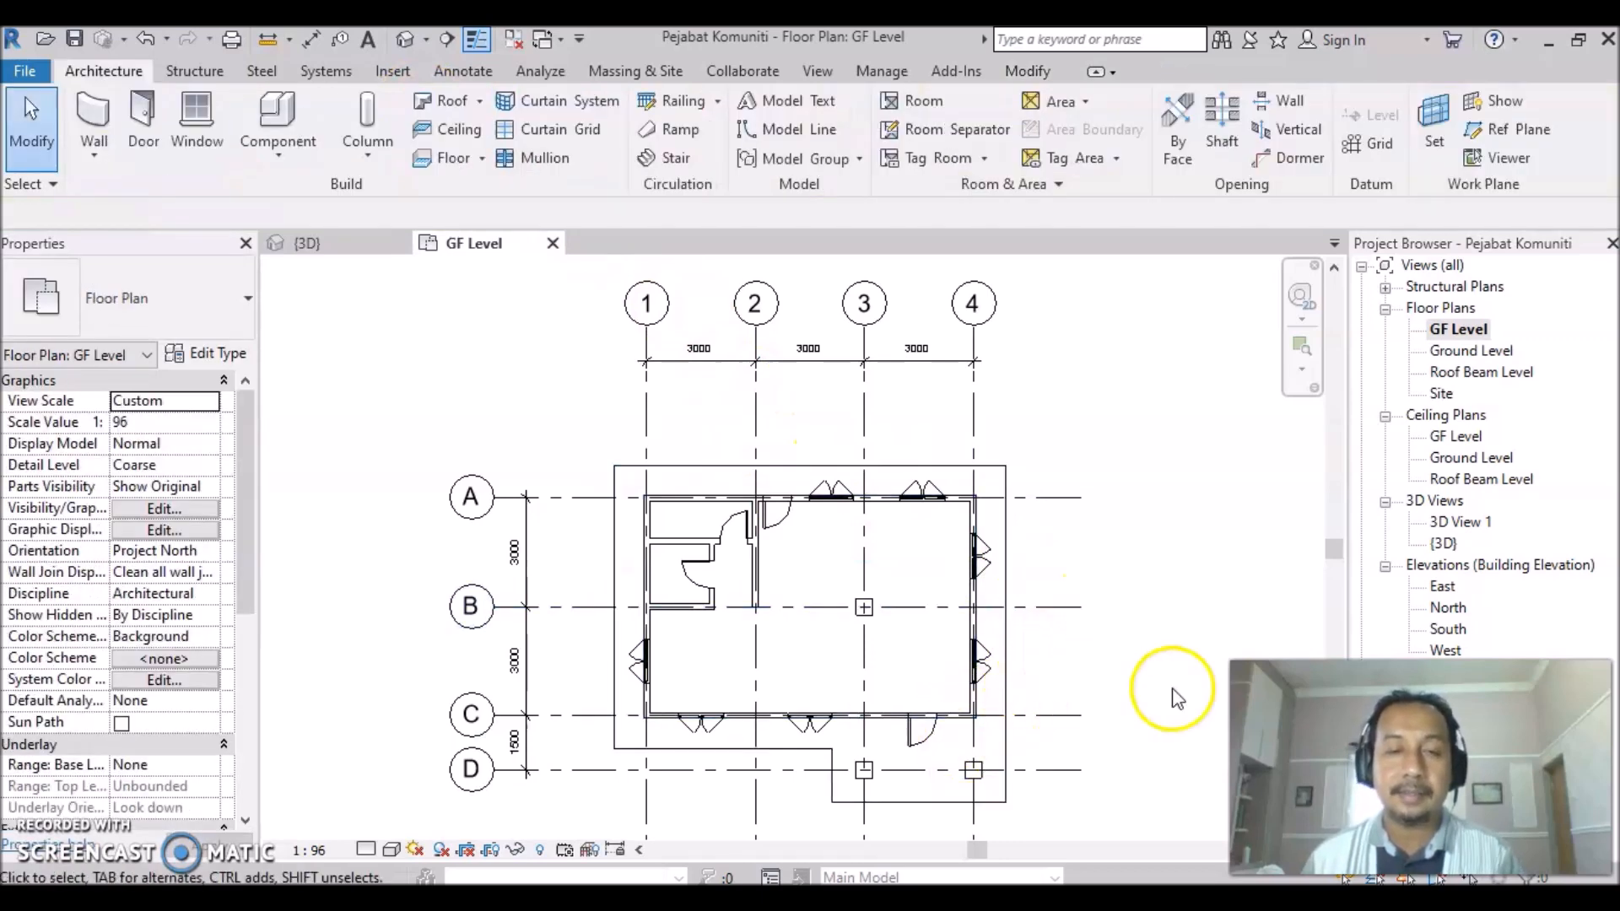
pyautogui.click(406, 42)
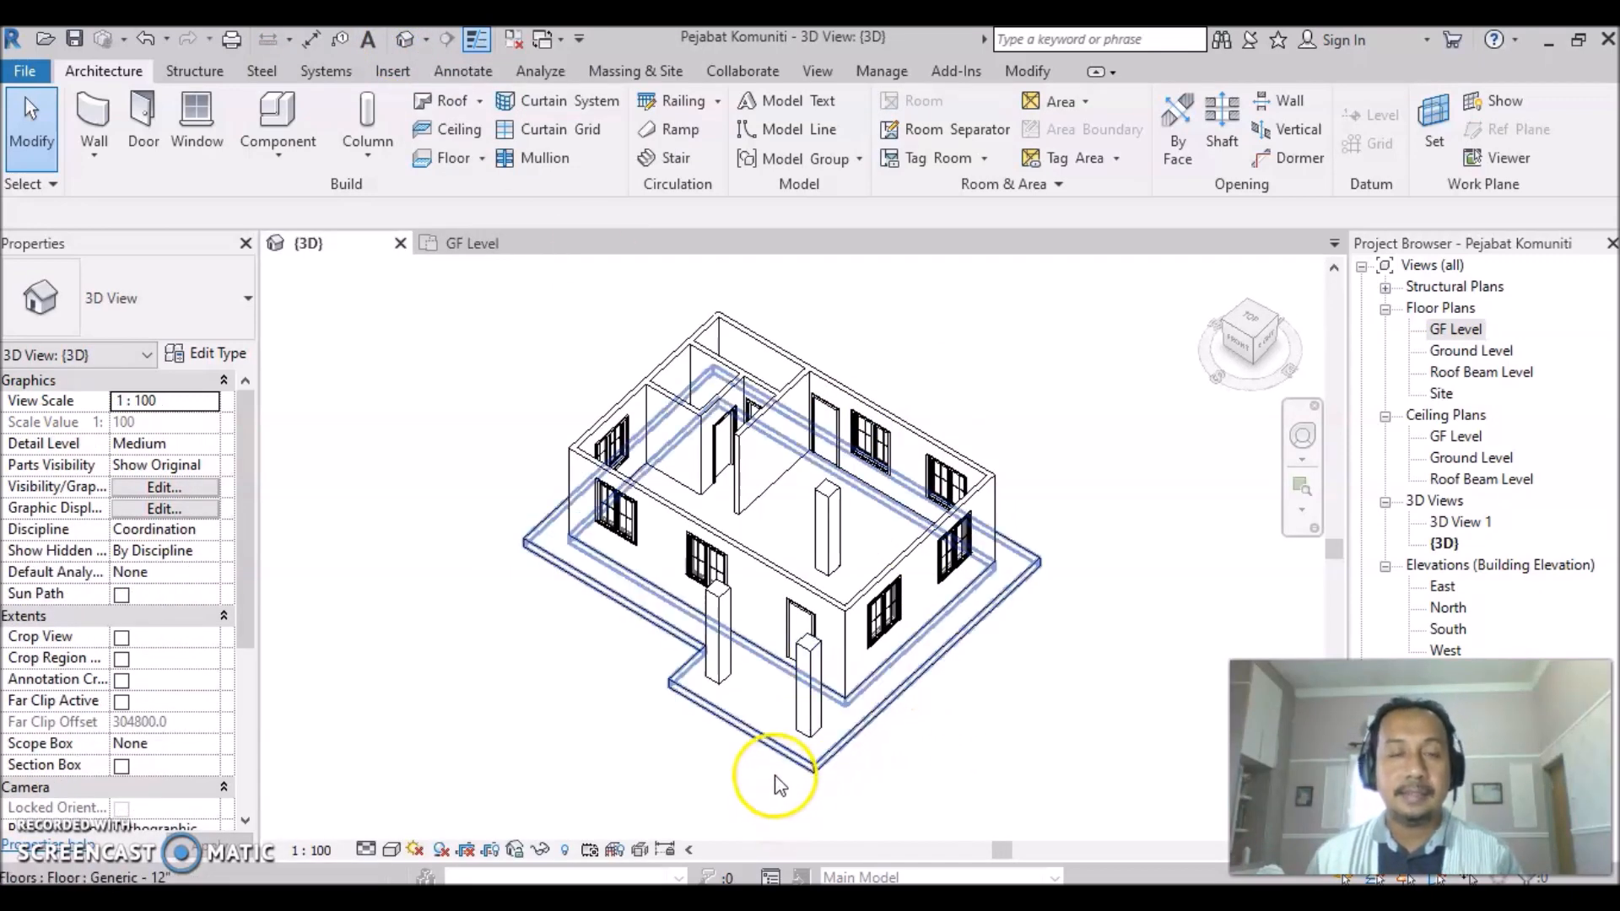
# In the GF Level plan, flip the hand and facing of the grid C wall door so it opens into the building, hinged on the grid 4 side.
pyautogui.click(1456, 330)
pyautogui.doubleClick(1456, 330)
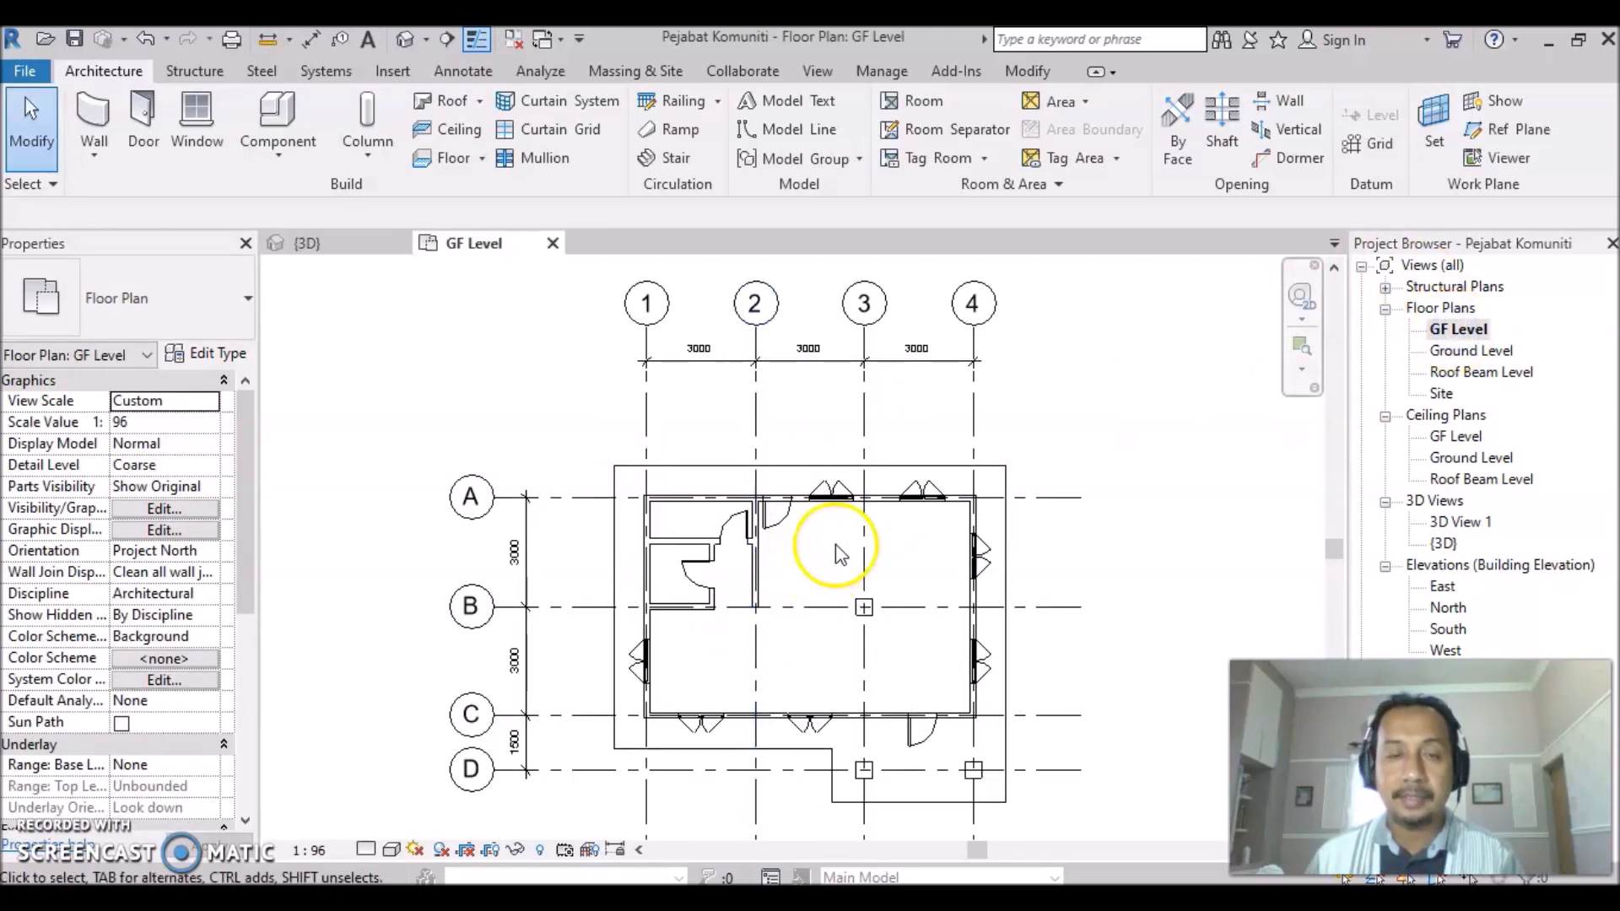
pyautogui.scroll(2, 896, 742)
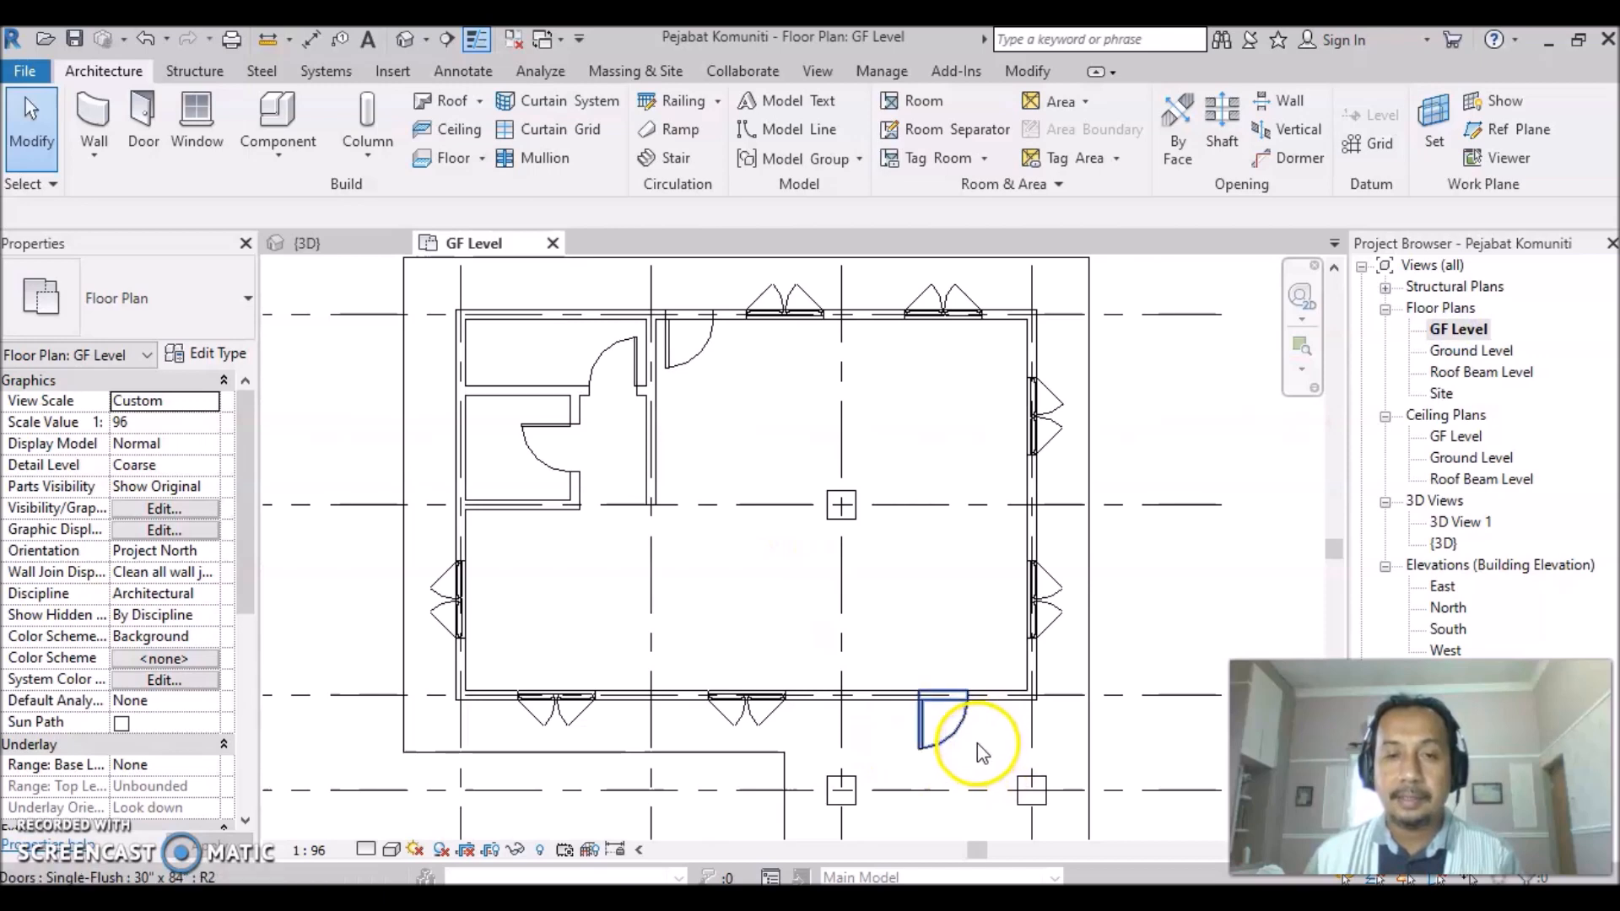
pyautogui.scroll(2, 977, 743)
pyautogui.scroll(2, 988, 742)
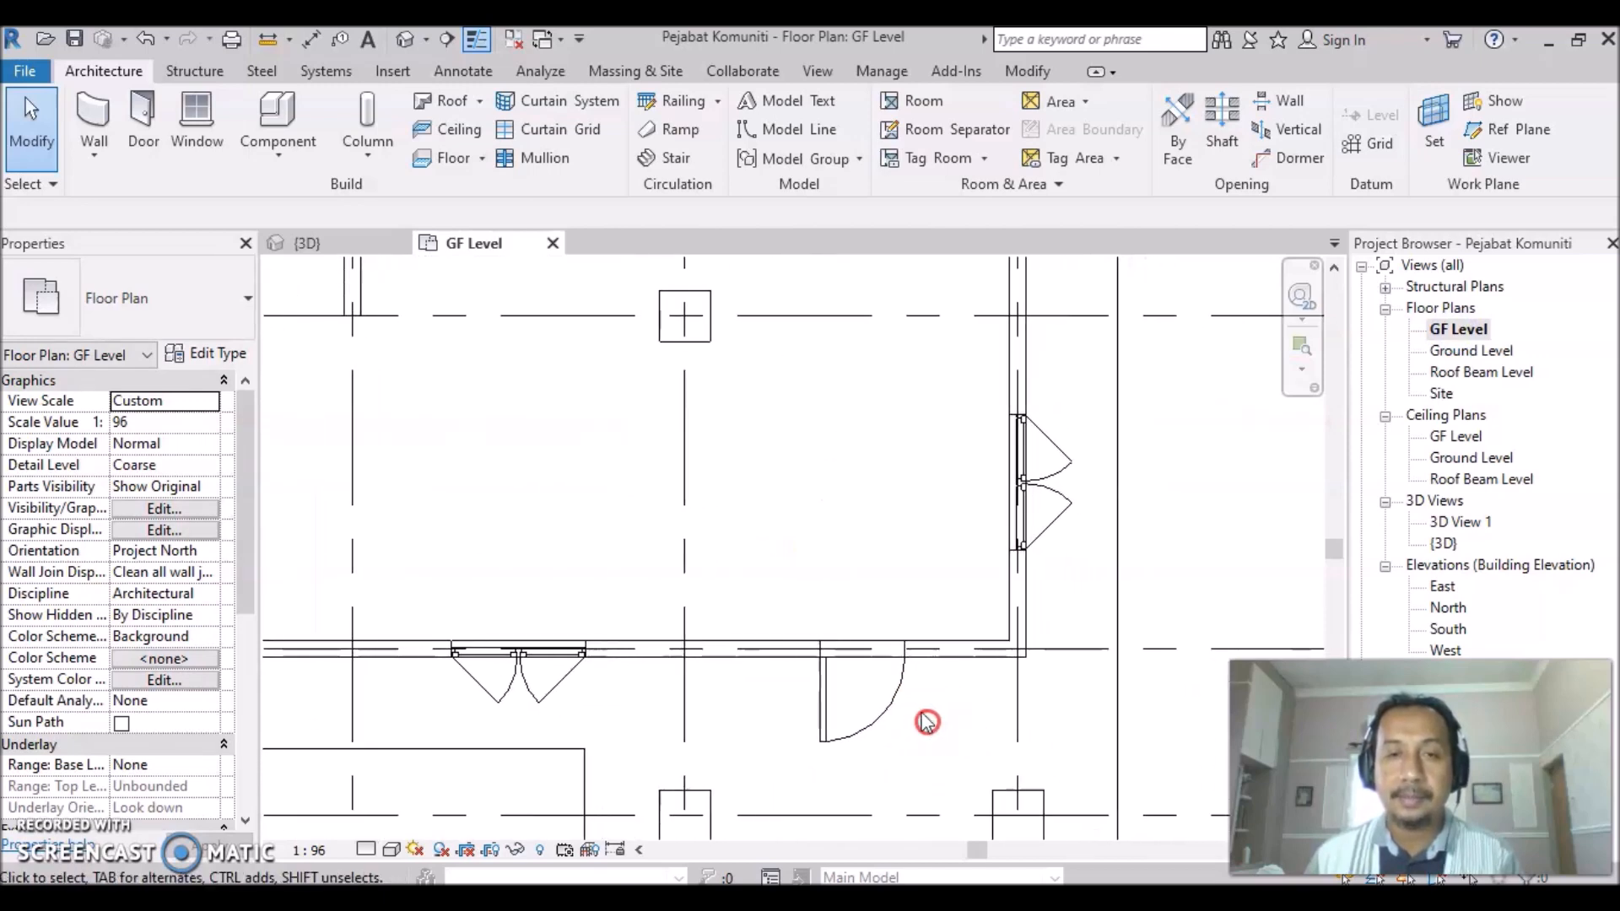
pyautogui.click(869, 716)
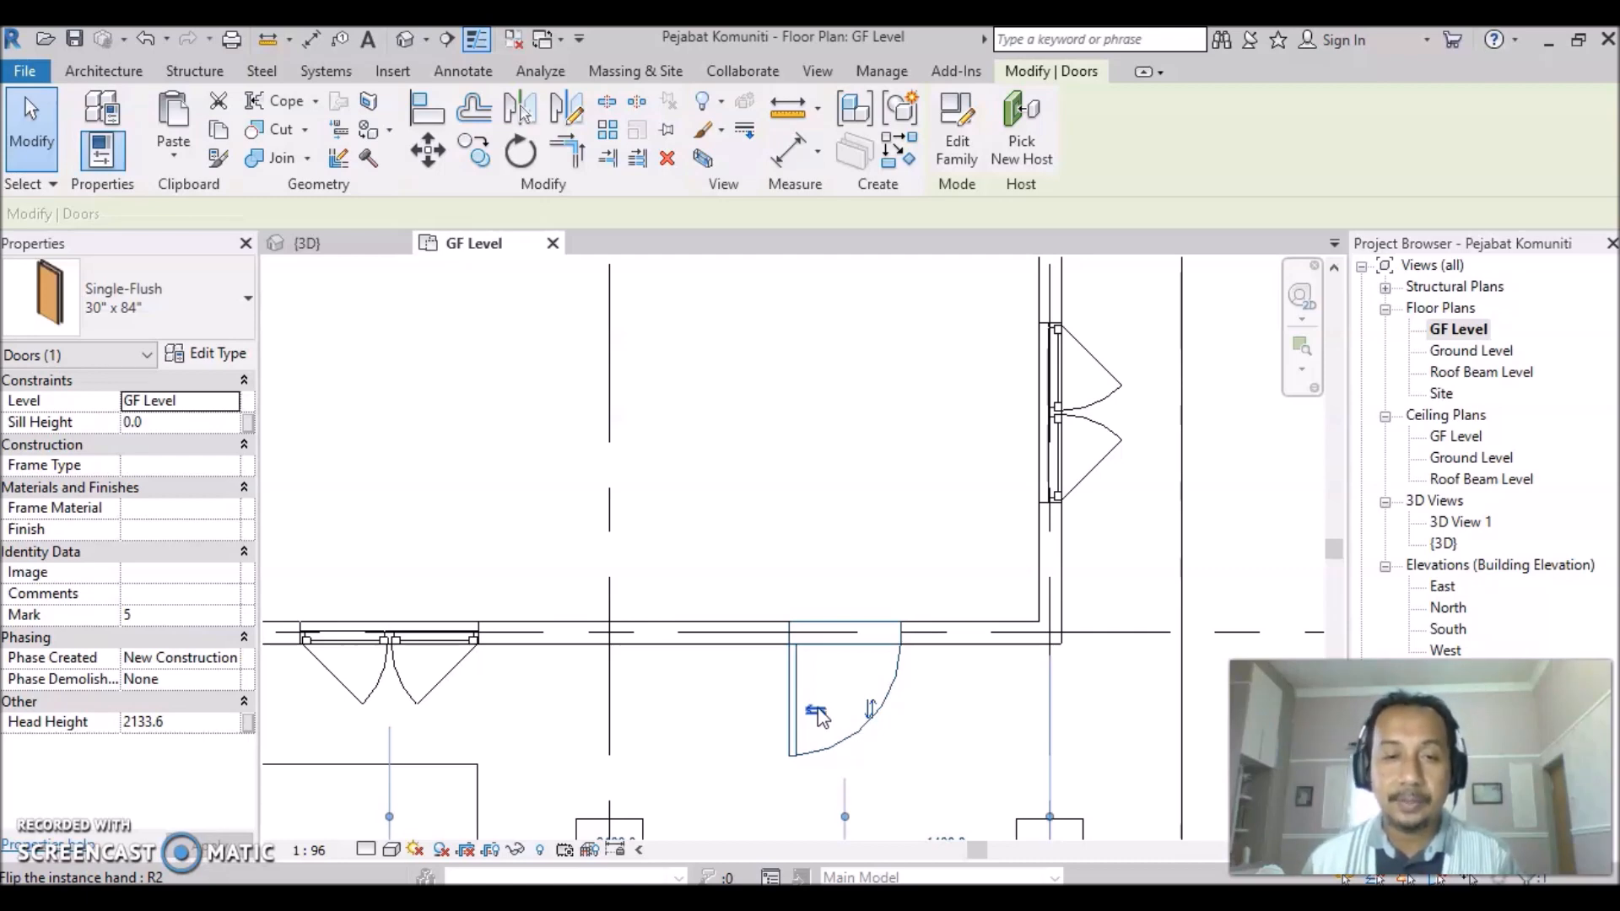
pyautogui.click(817, 717)
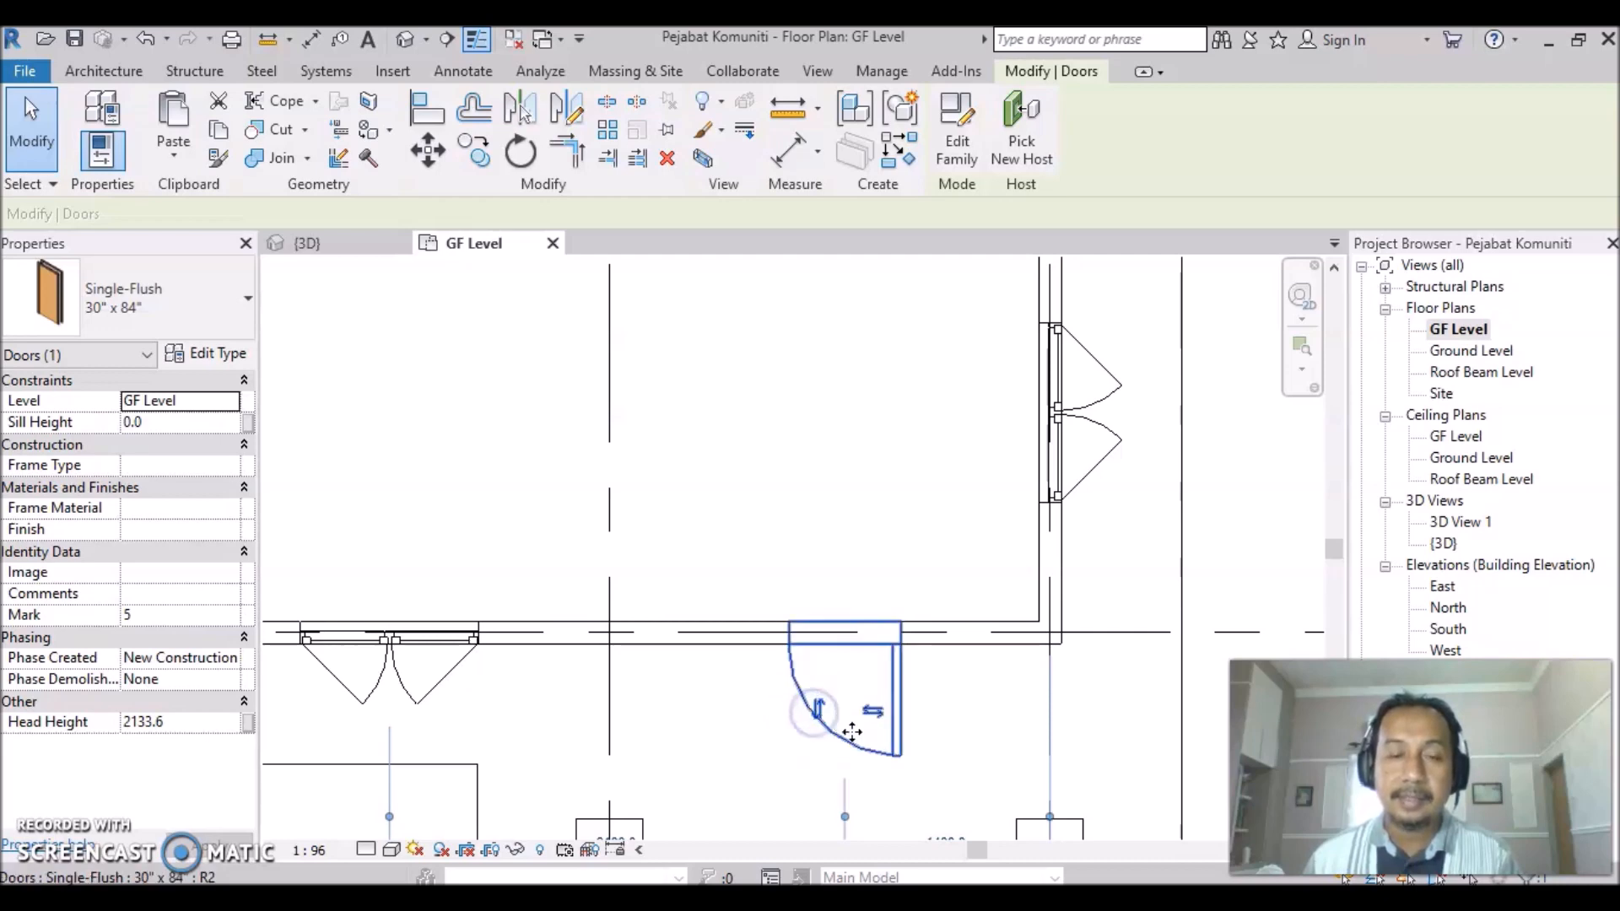
pyautogui.click(817, 709)
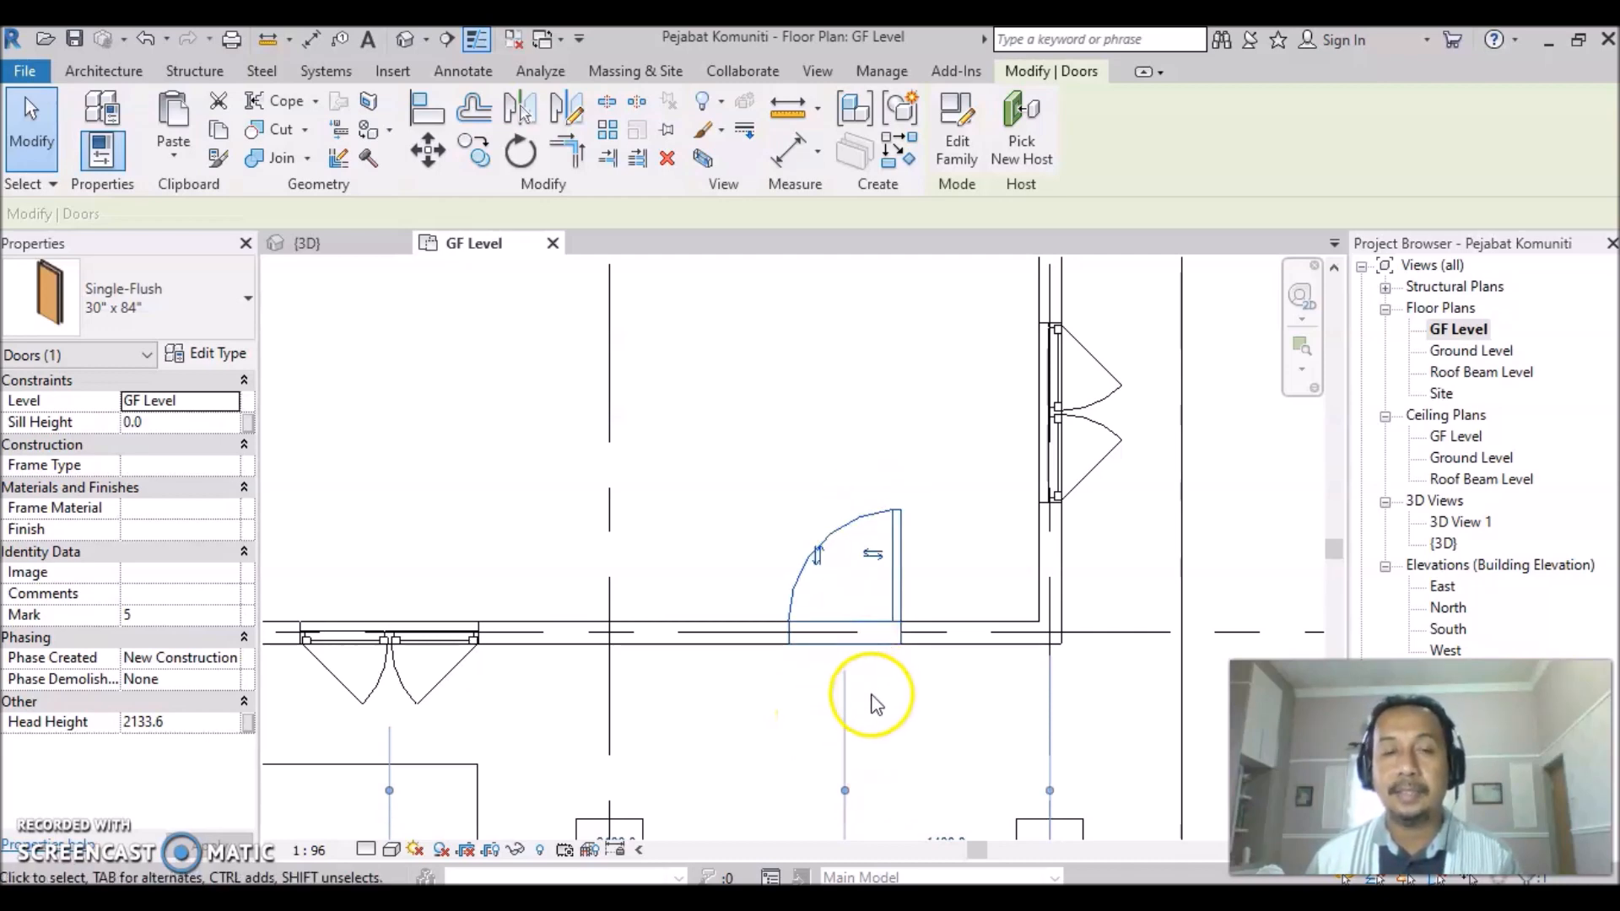
# Flip the facing of the grid 4 wall window between grids B and C inward and back outward.
pyautogui.scroll(-1, 957, 554)
pyautogui.scroll(-2, 942, 465)
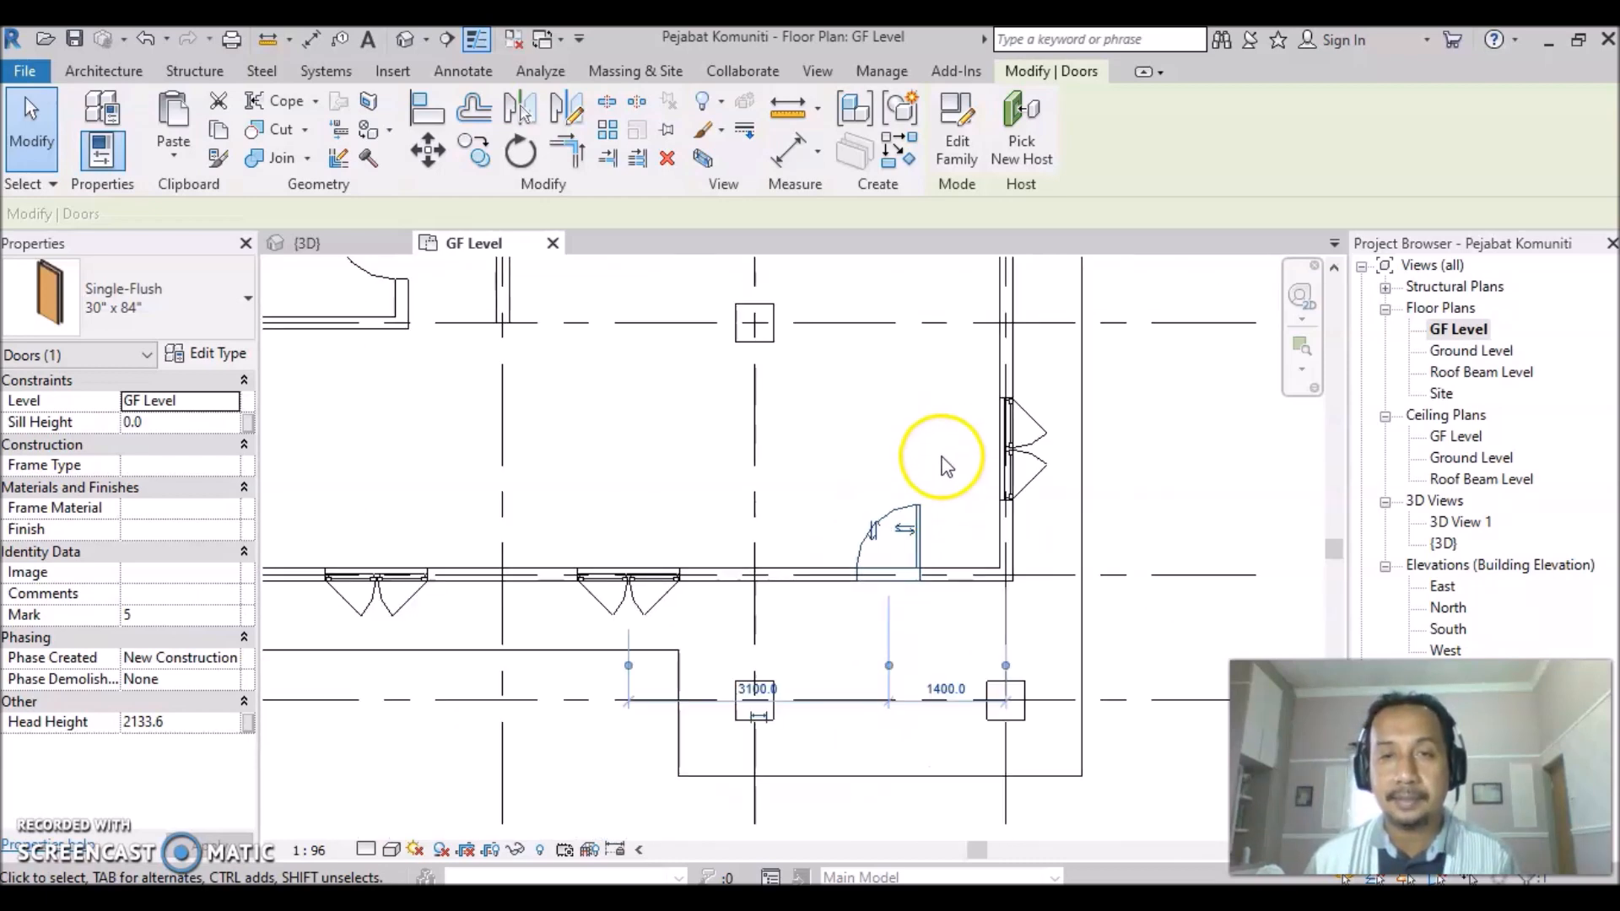
pyautogui.moveTo(951, 463); pyautogui.dragTo(872, 544, button='middle')
pyautogui.click(967, 537)
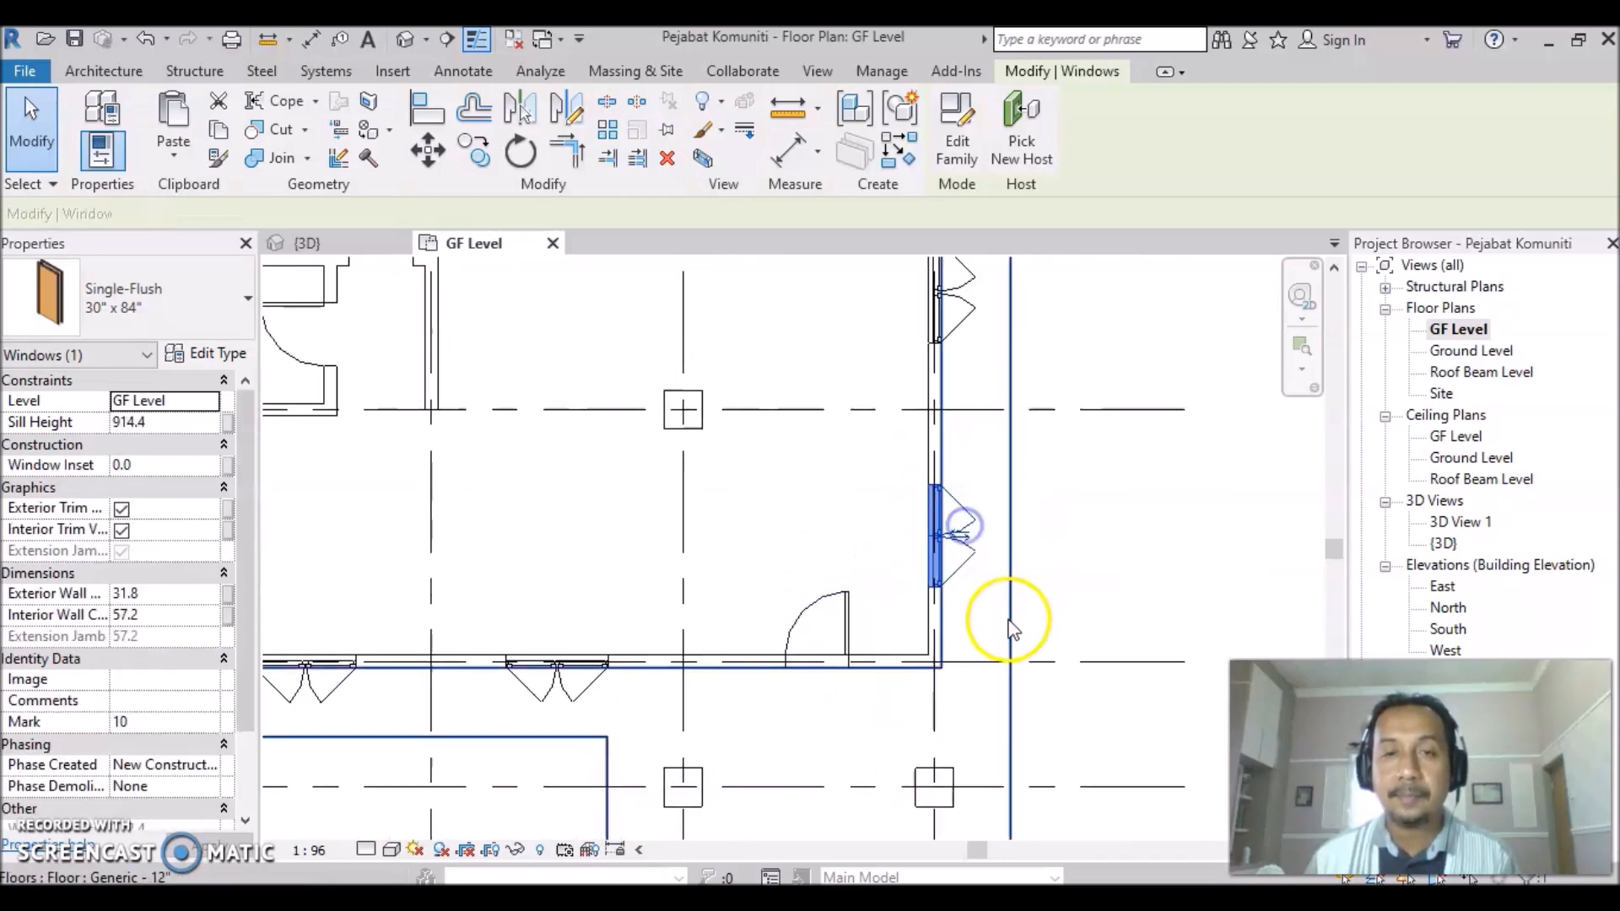
pyautogui.click(963, 535)
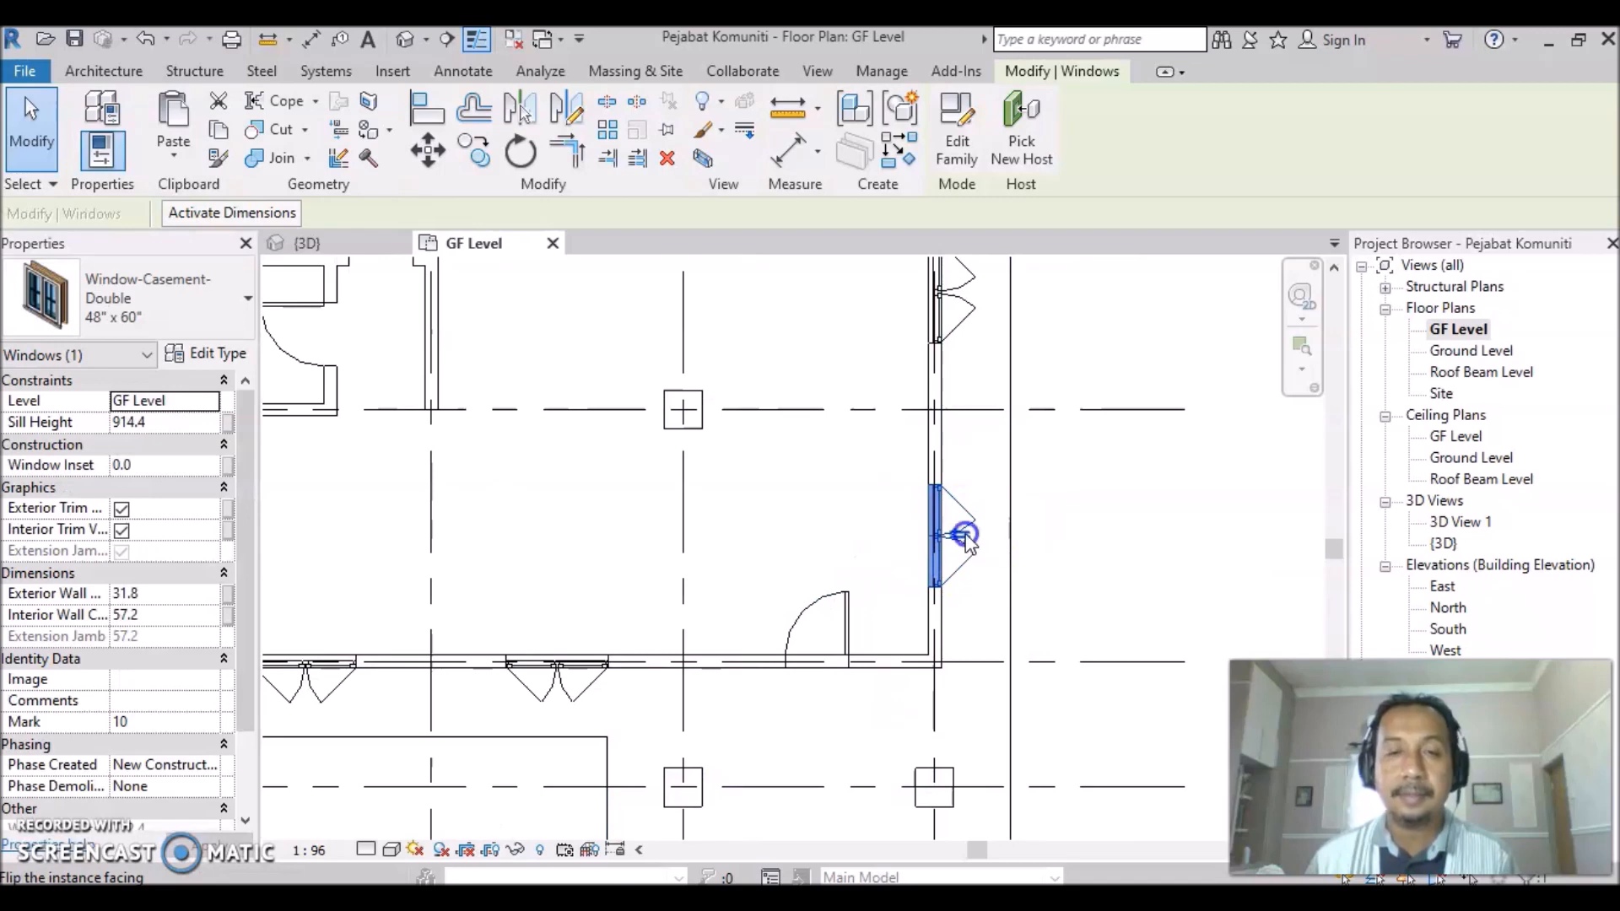
pyautogui.click(963, 536)
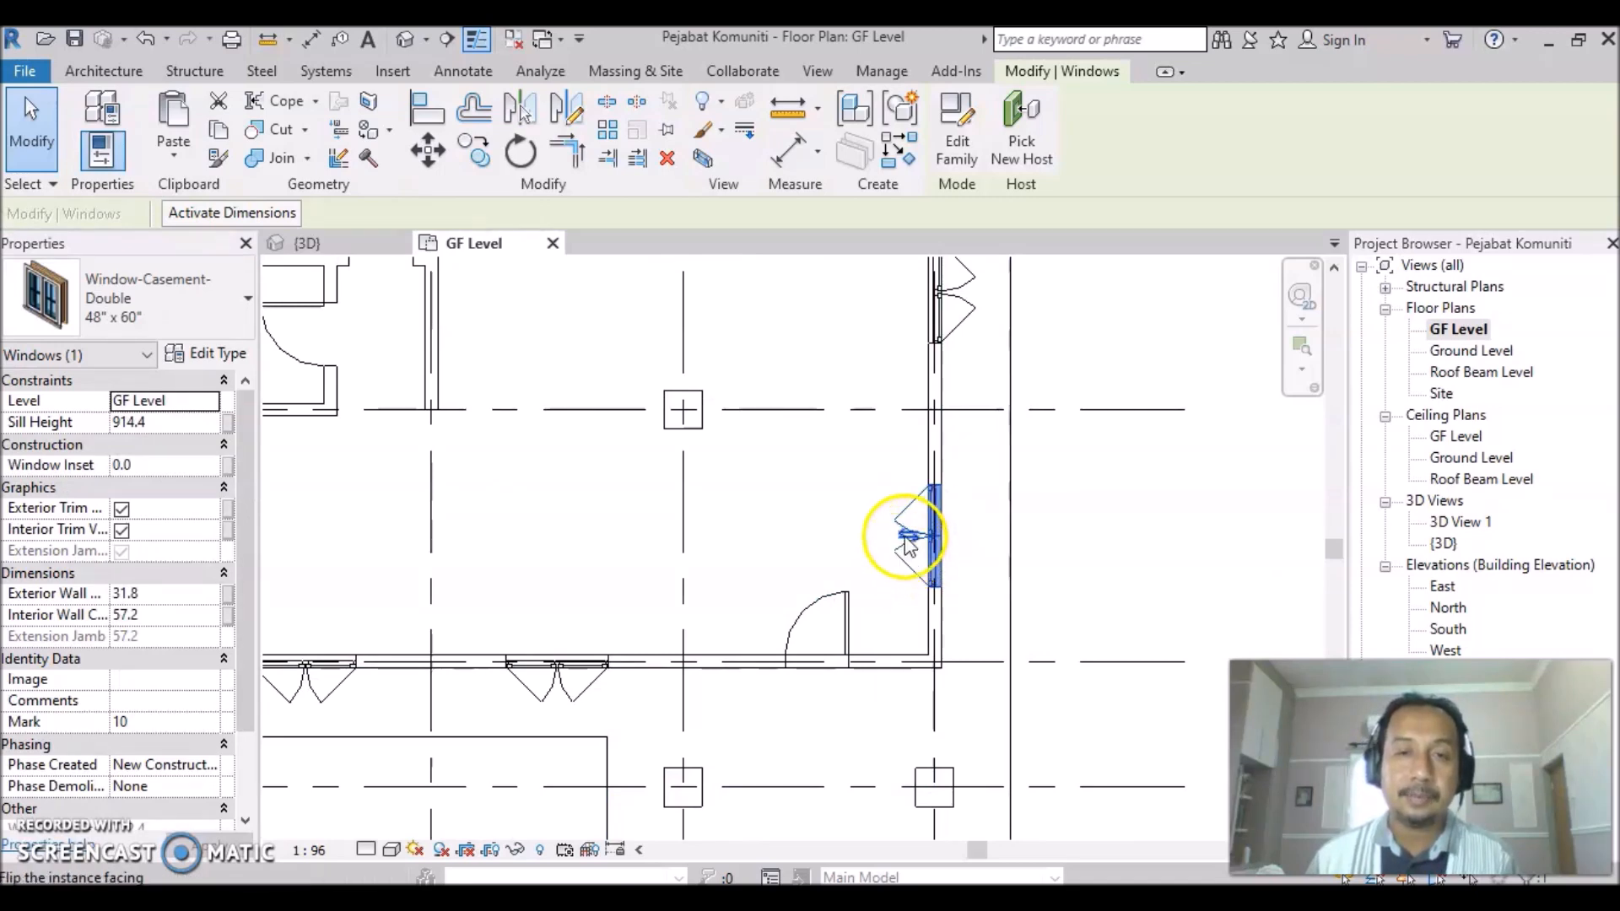
pyautogui.click(908, 537)
# Move the small-room door just above grid B along its partition towards grid A, to about 600 mm from the neighbouring partition.
pyautogui.middleClick(810, 483)
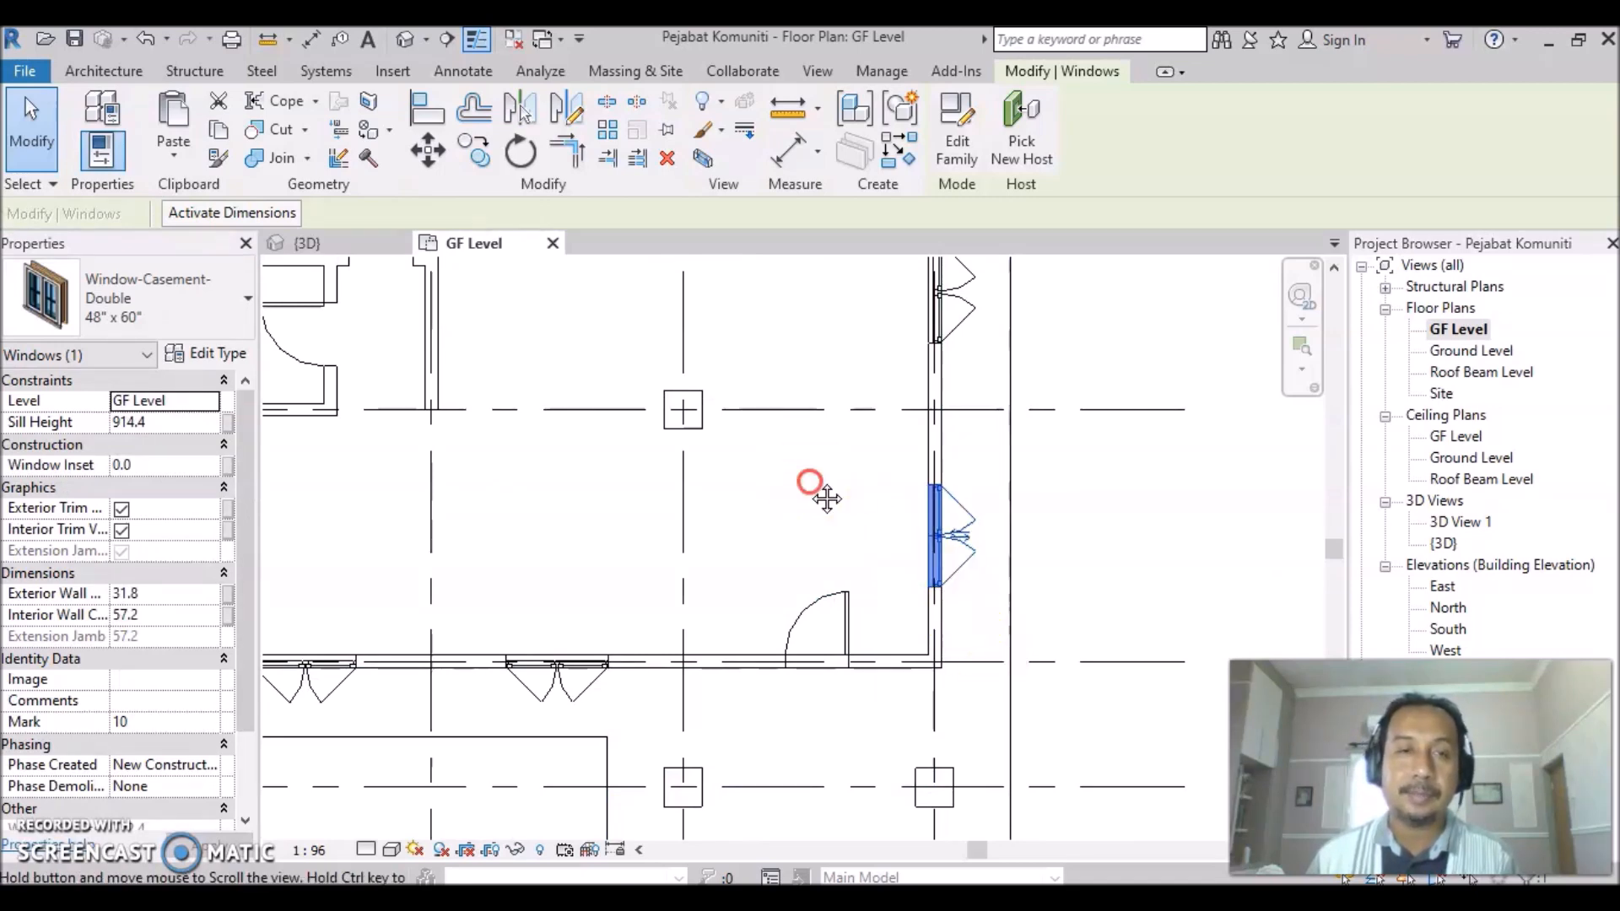
pyautogui.scroll(-3, 819, 494)
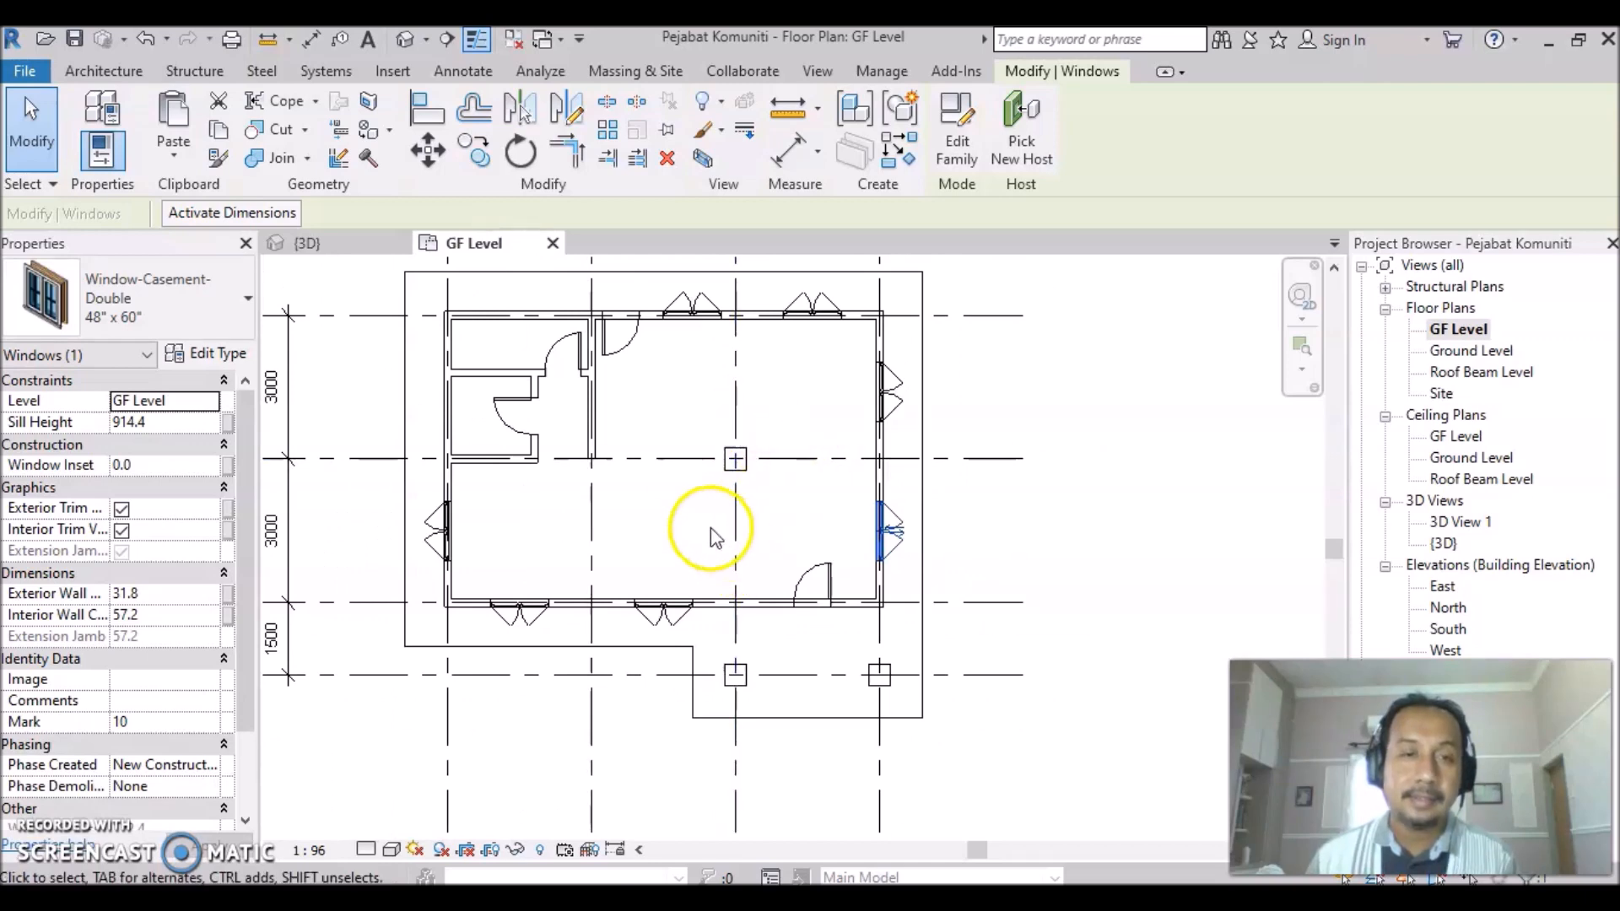
pyautogui.moveTo(711, 529); pyautogui.dragTo(811, 506, button='middle')
pyautogui.moveTo(609, 518); pyautogui.dragTo(652, 634, button='middle')
pyautogui.scroll(4, 651, 634)
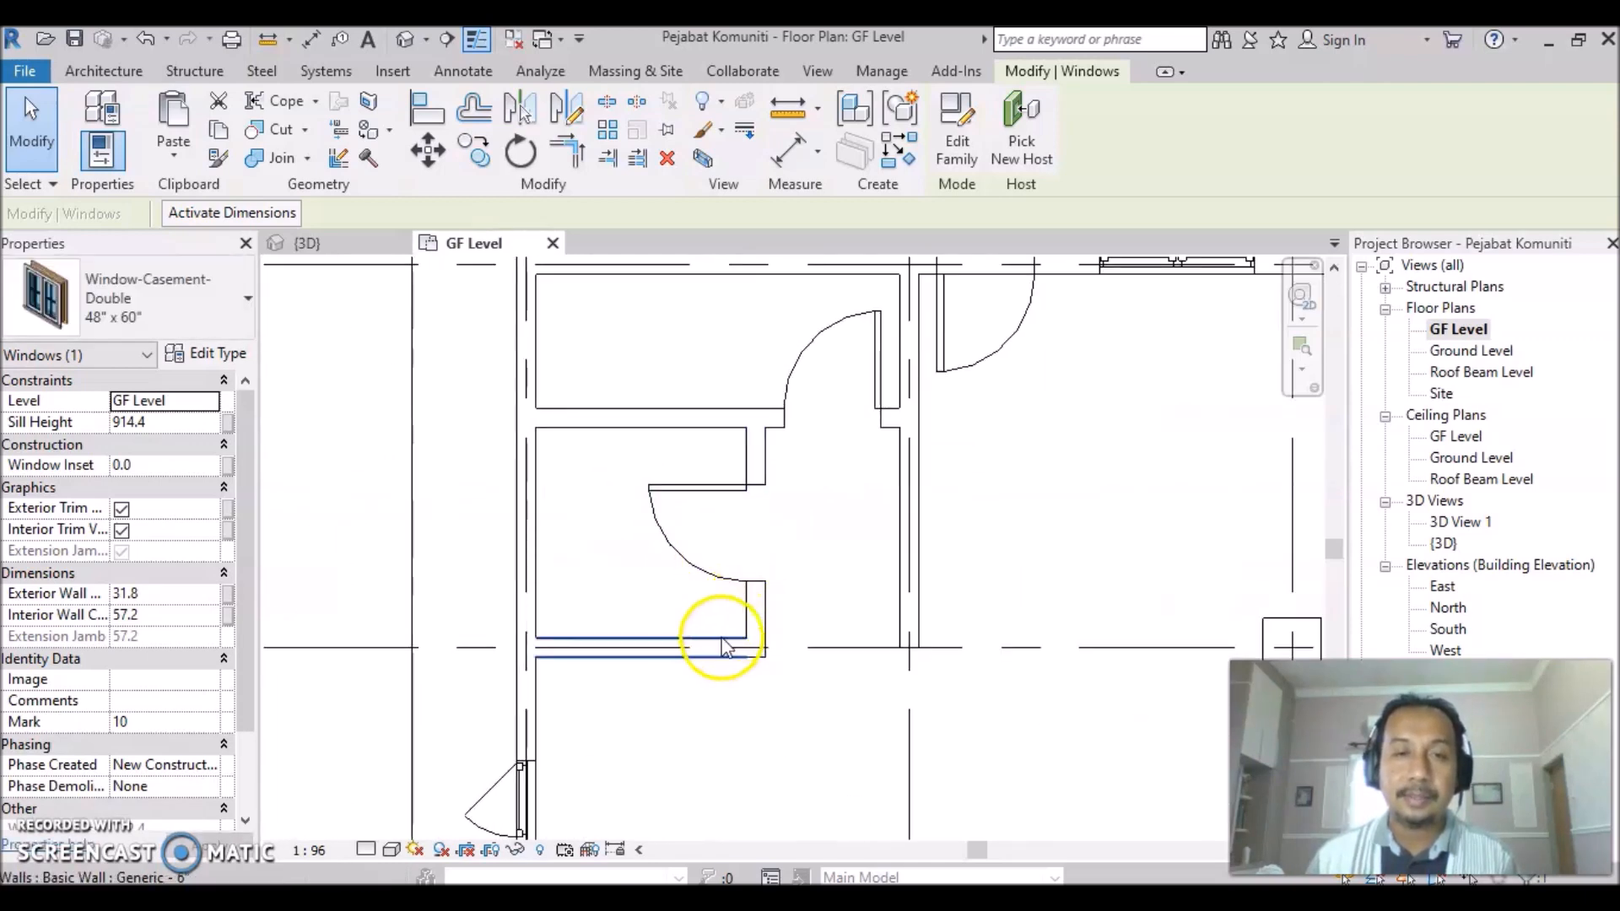
pyautogui.click(708, 505)
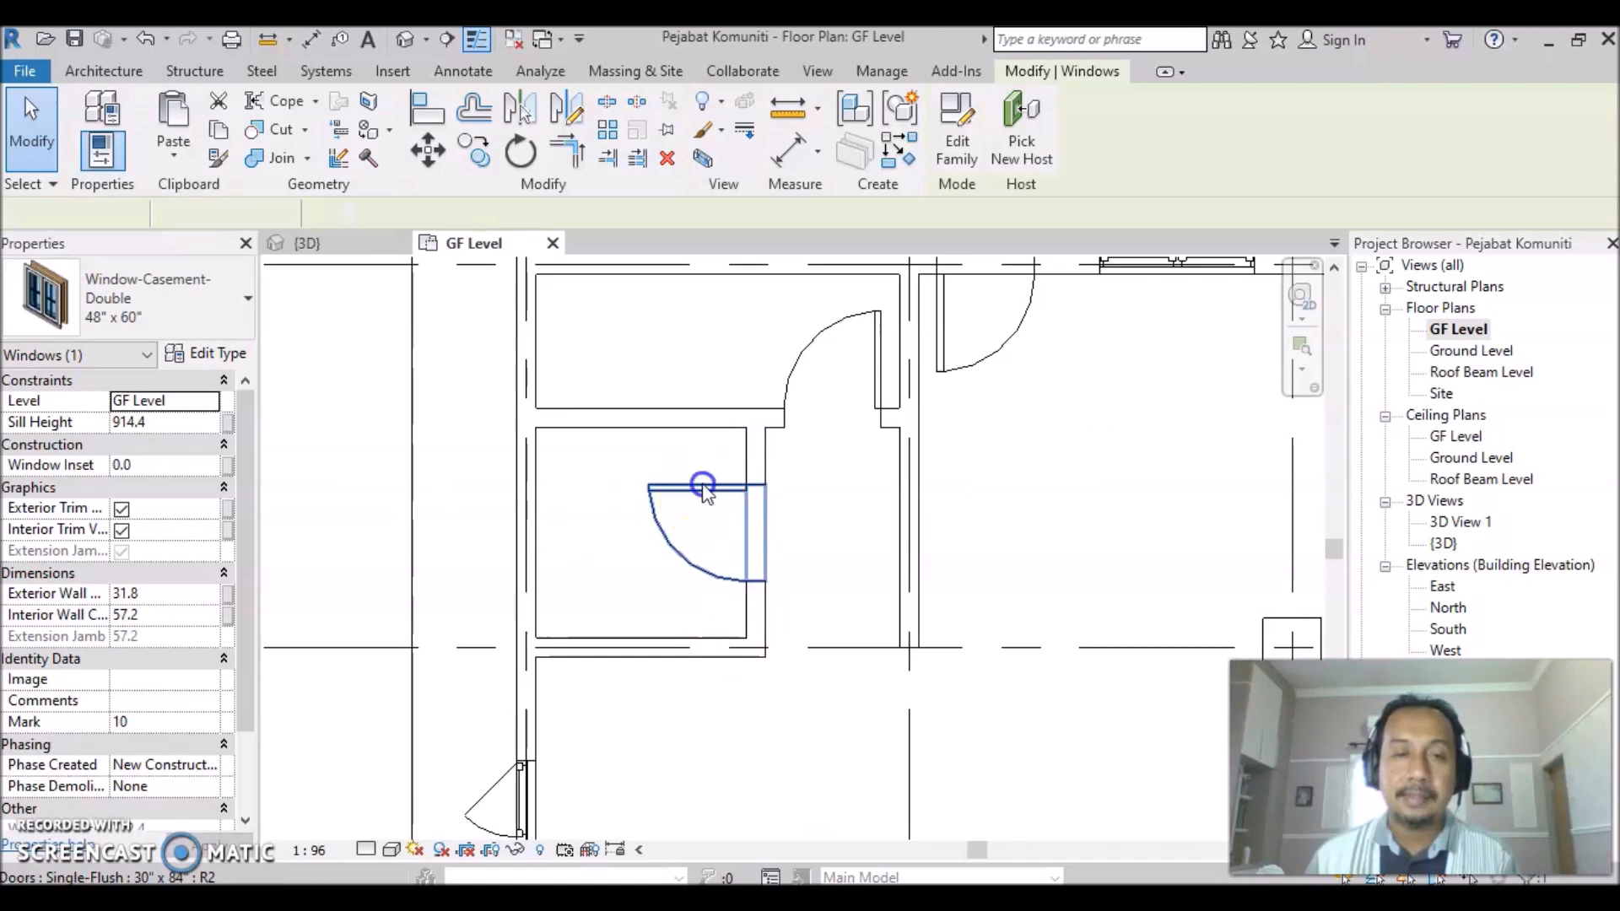
pyautogui.moveTo(726, 491); pyautogui.dragTo(723, 448)
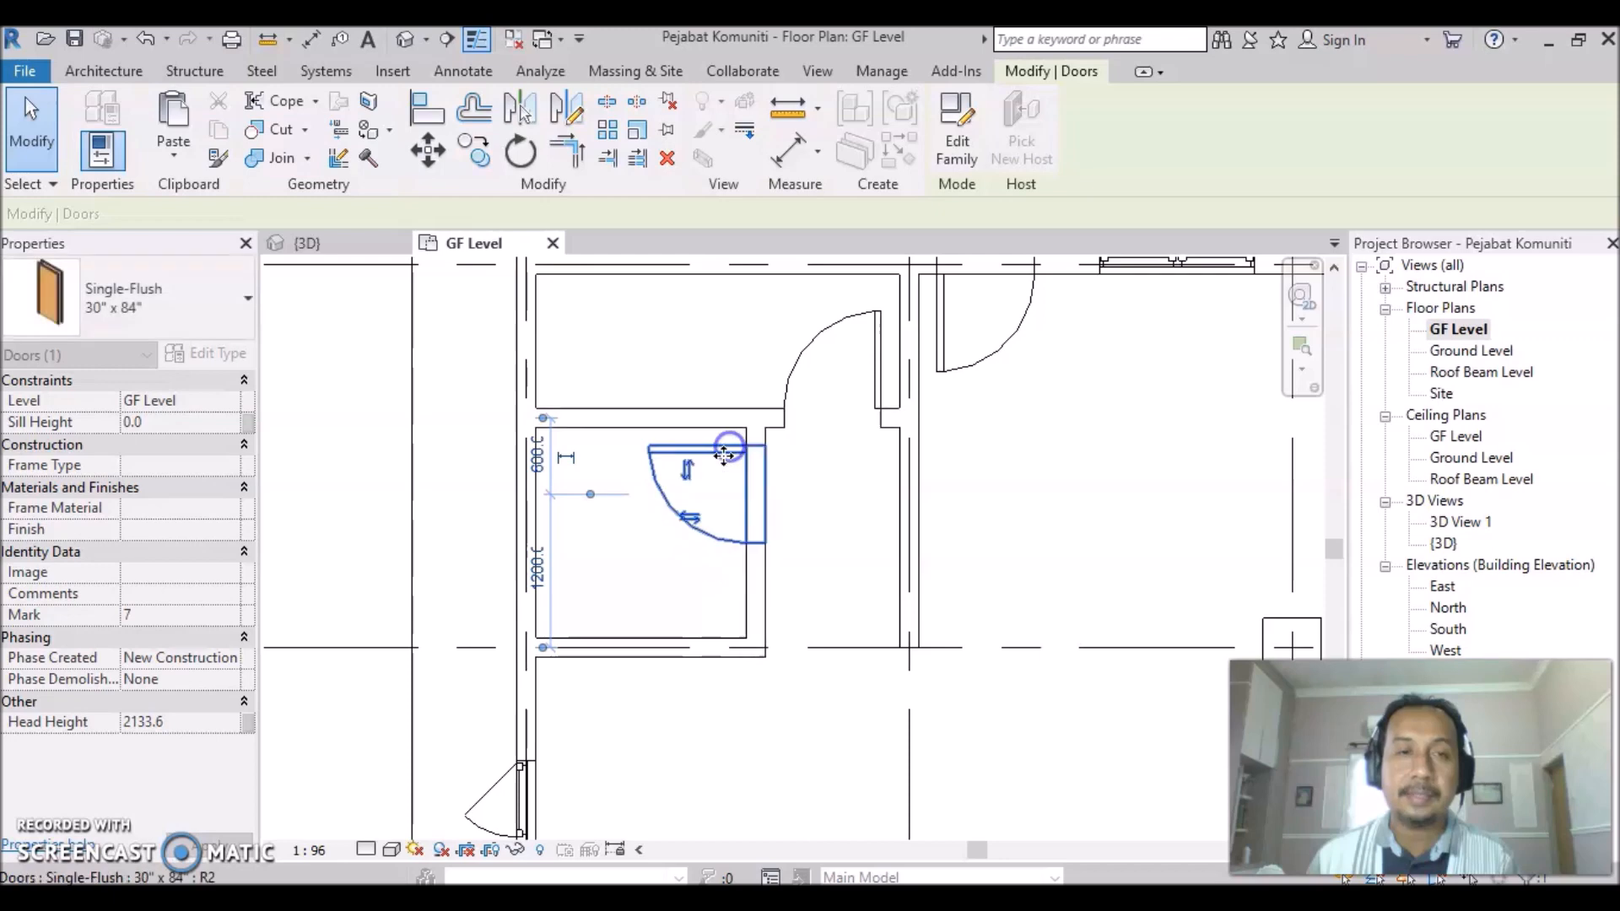
pyautogui.click(855, 533)
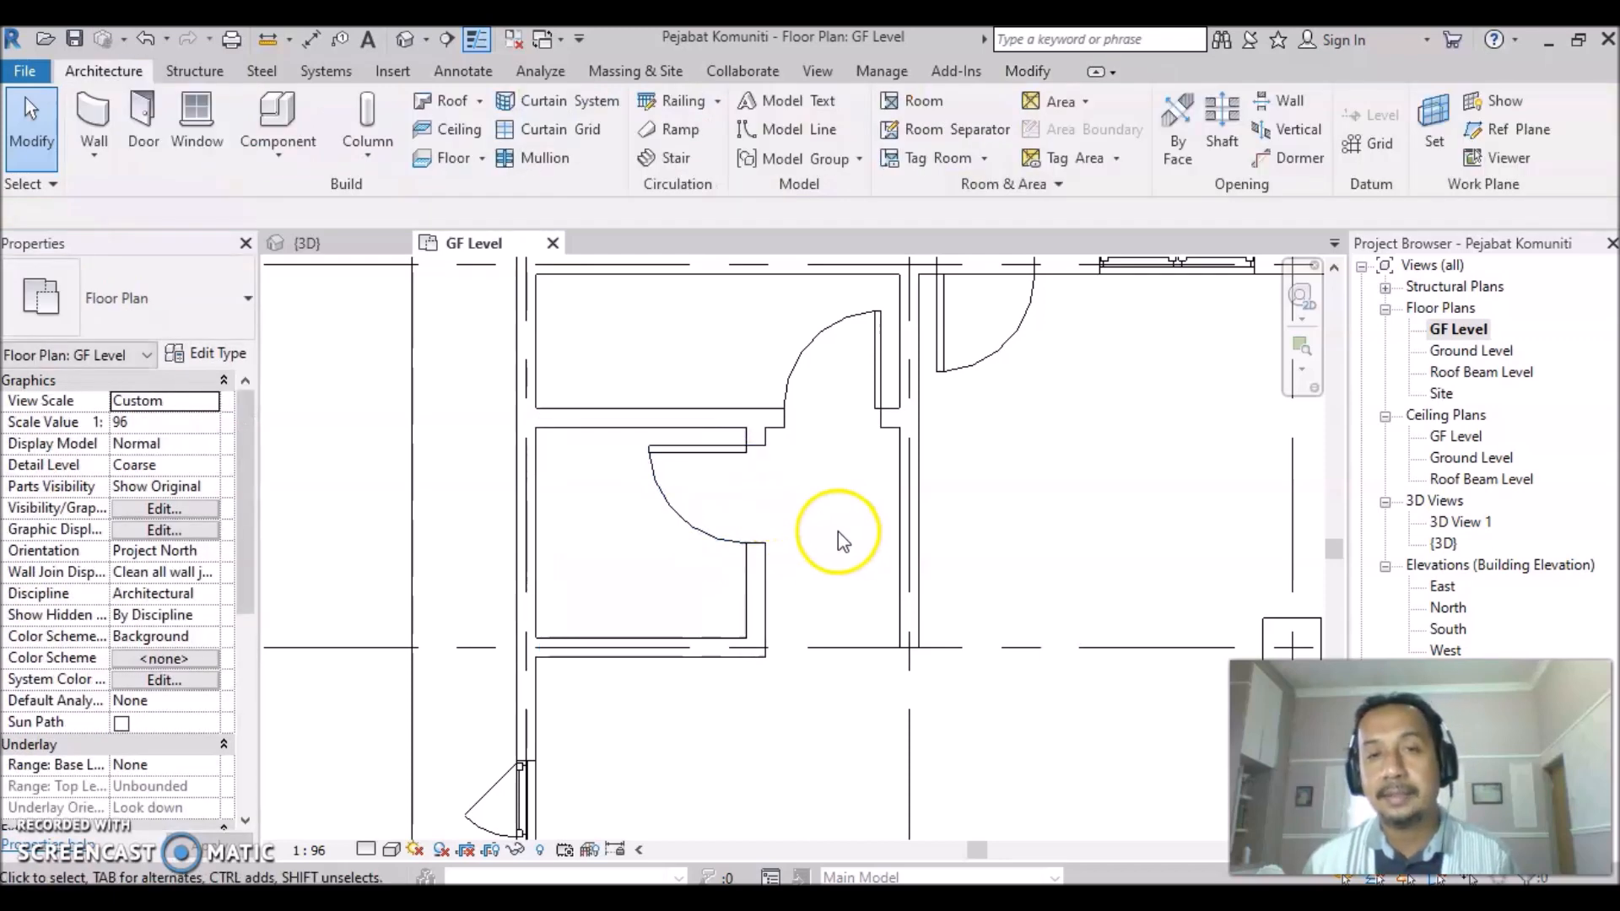
# Review the door and window layout in the GF Level plan and examine the walls and floor edges in the 3D view.
pyautogui.scroll(-3, 1173, 532)
pyautogui.moveTo(1103, 670); pyautogui.dragTo(725, 652, button='middle')
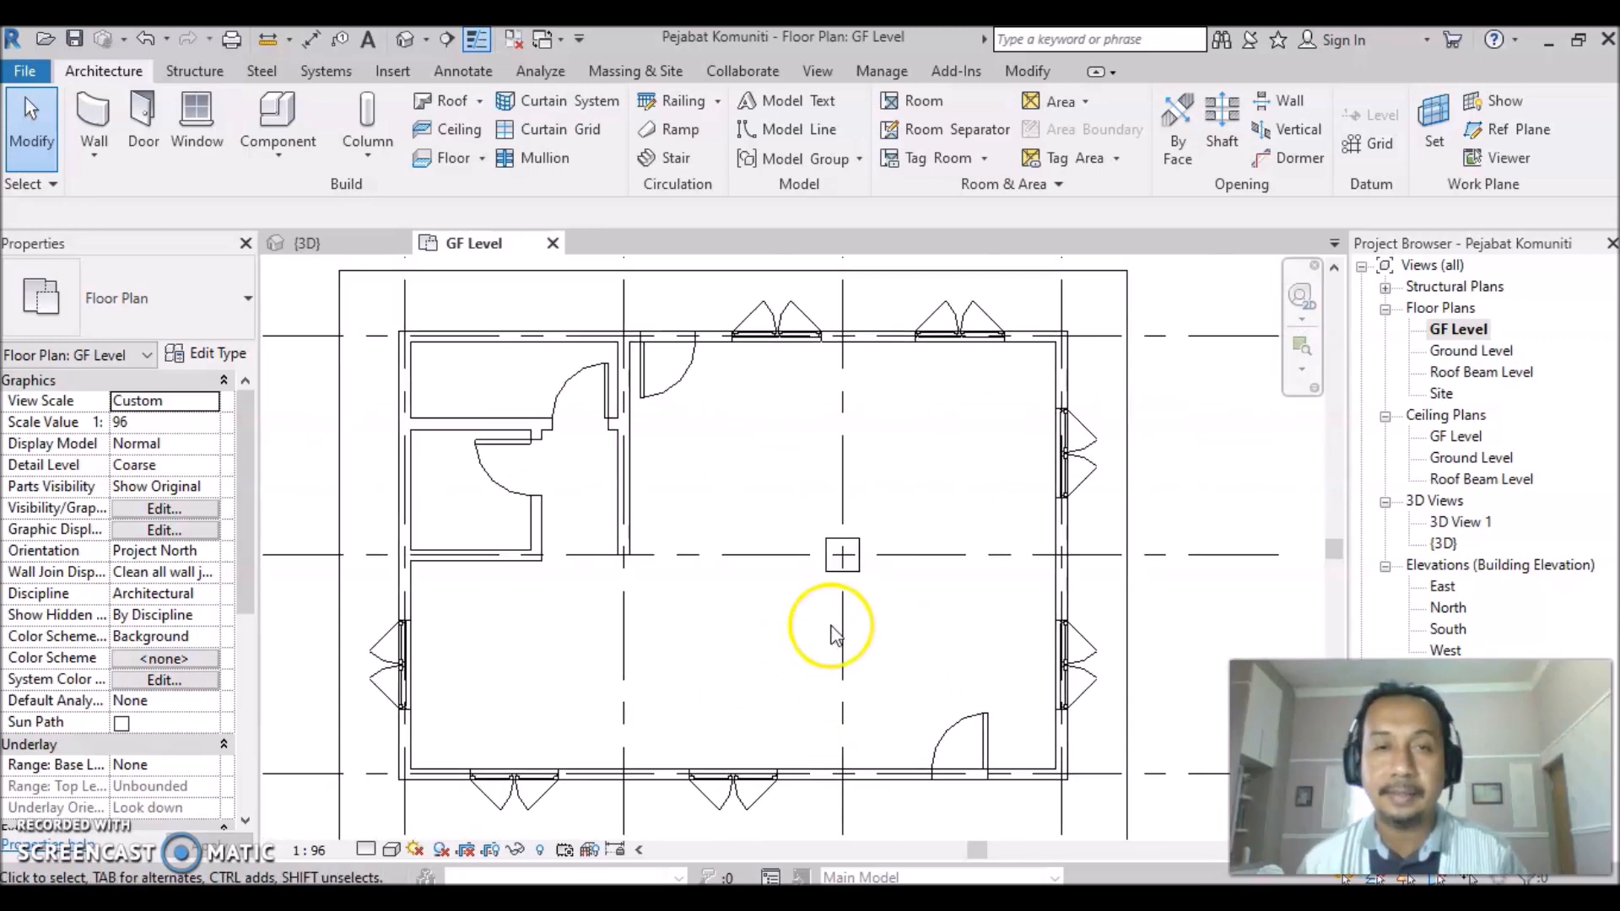
pyautogui.scroll(-2, 901, 643)
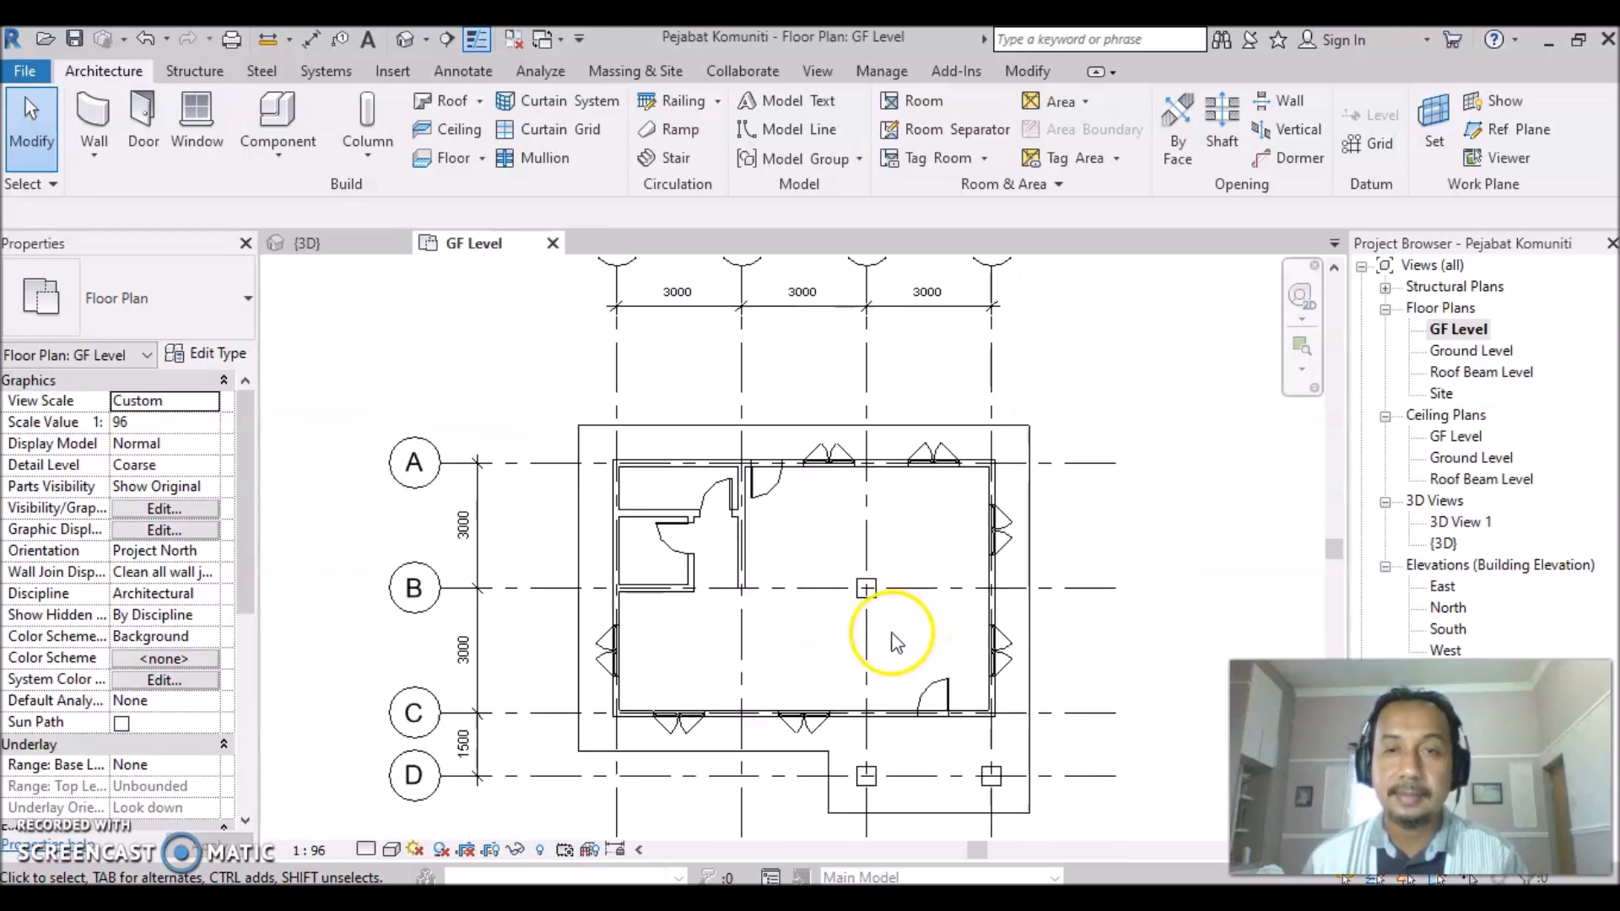
pyautogui.click(405, 39)
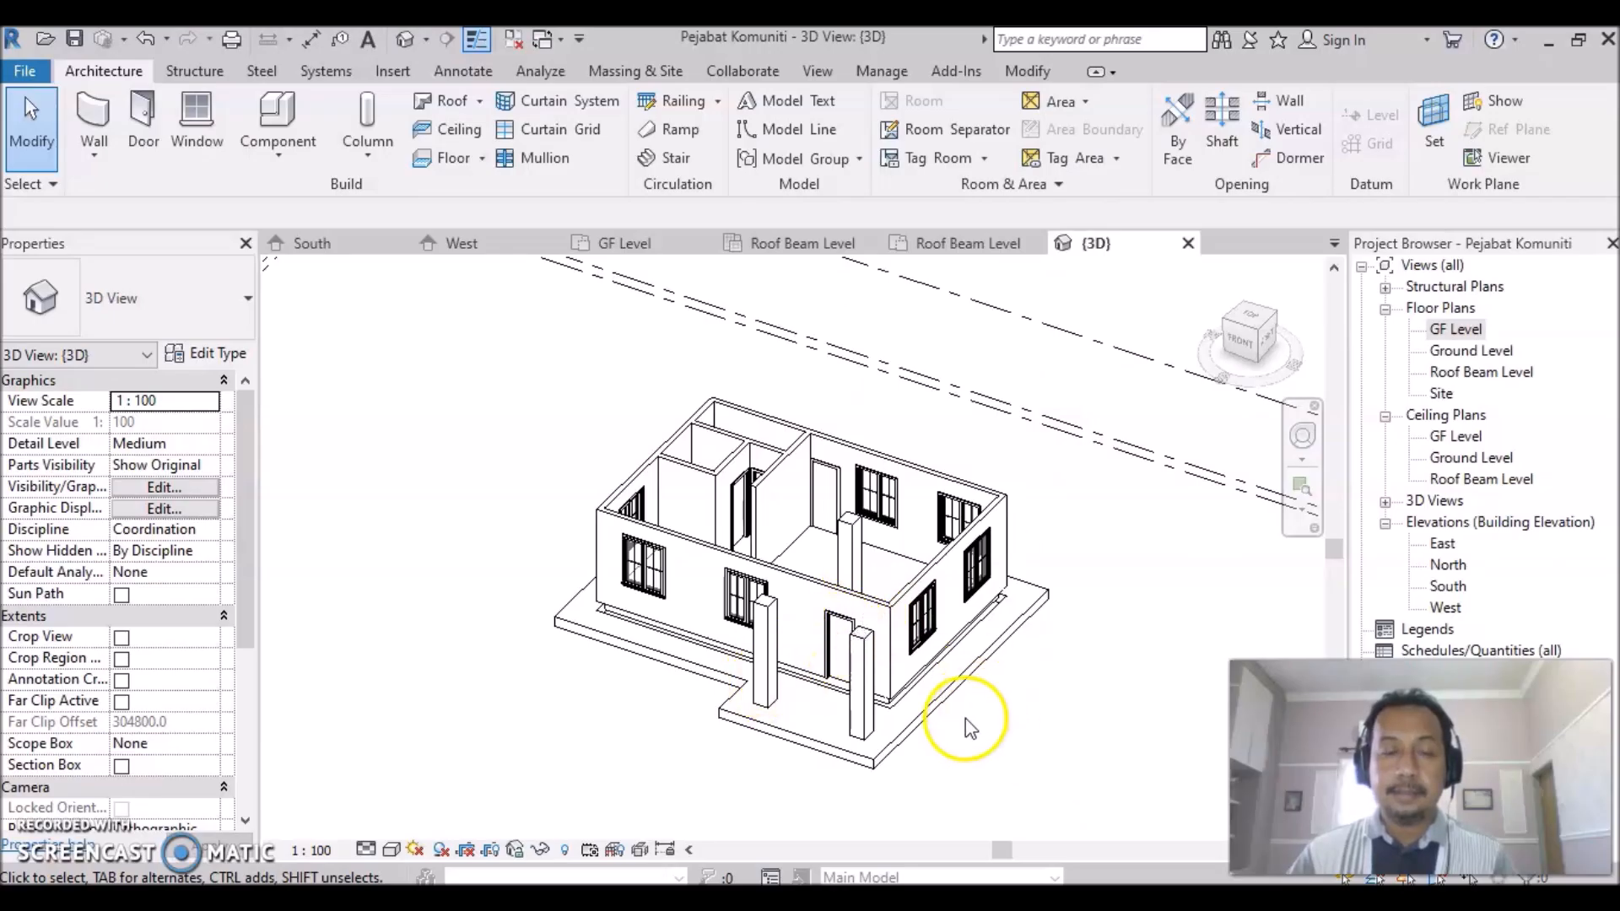
pyautogui.scroll(2, 988, 697)
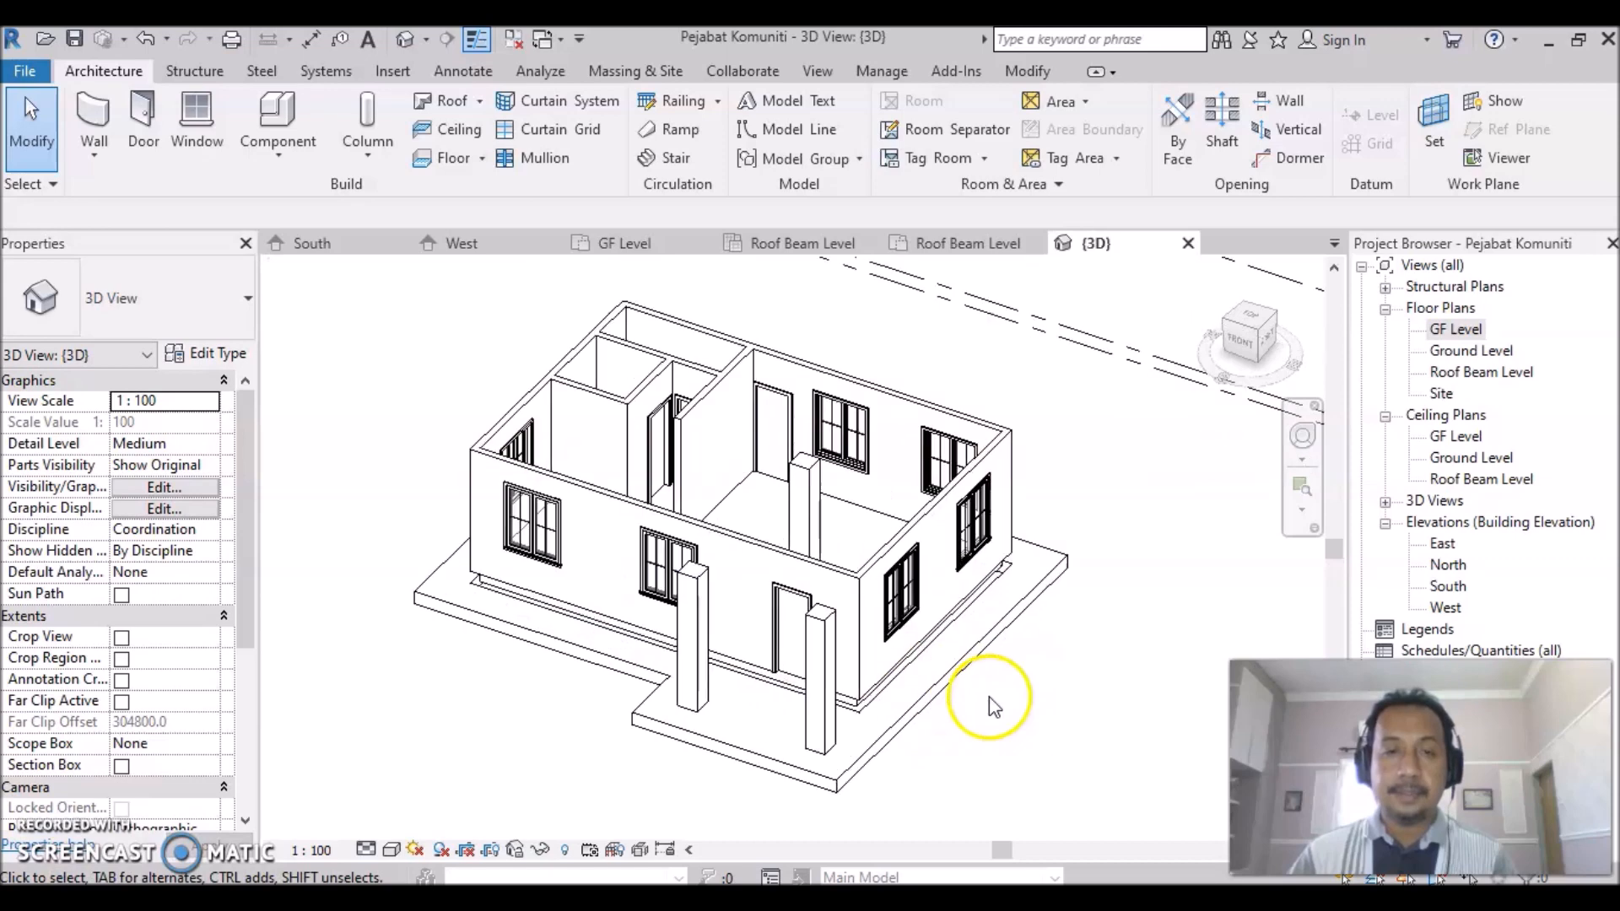
pyautogui.scroll(2, 994, 705)
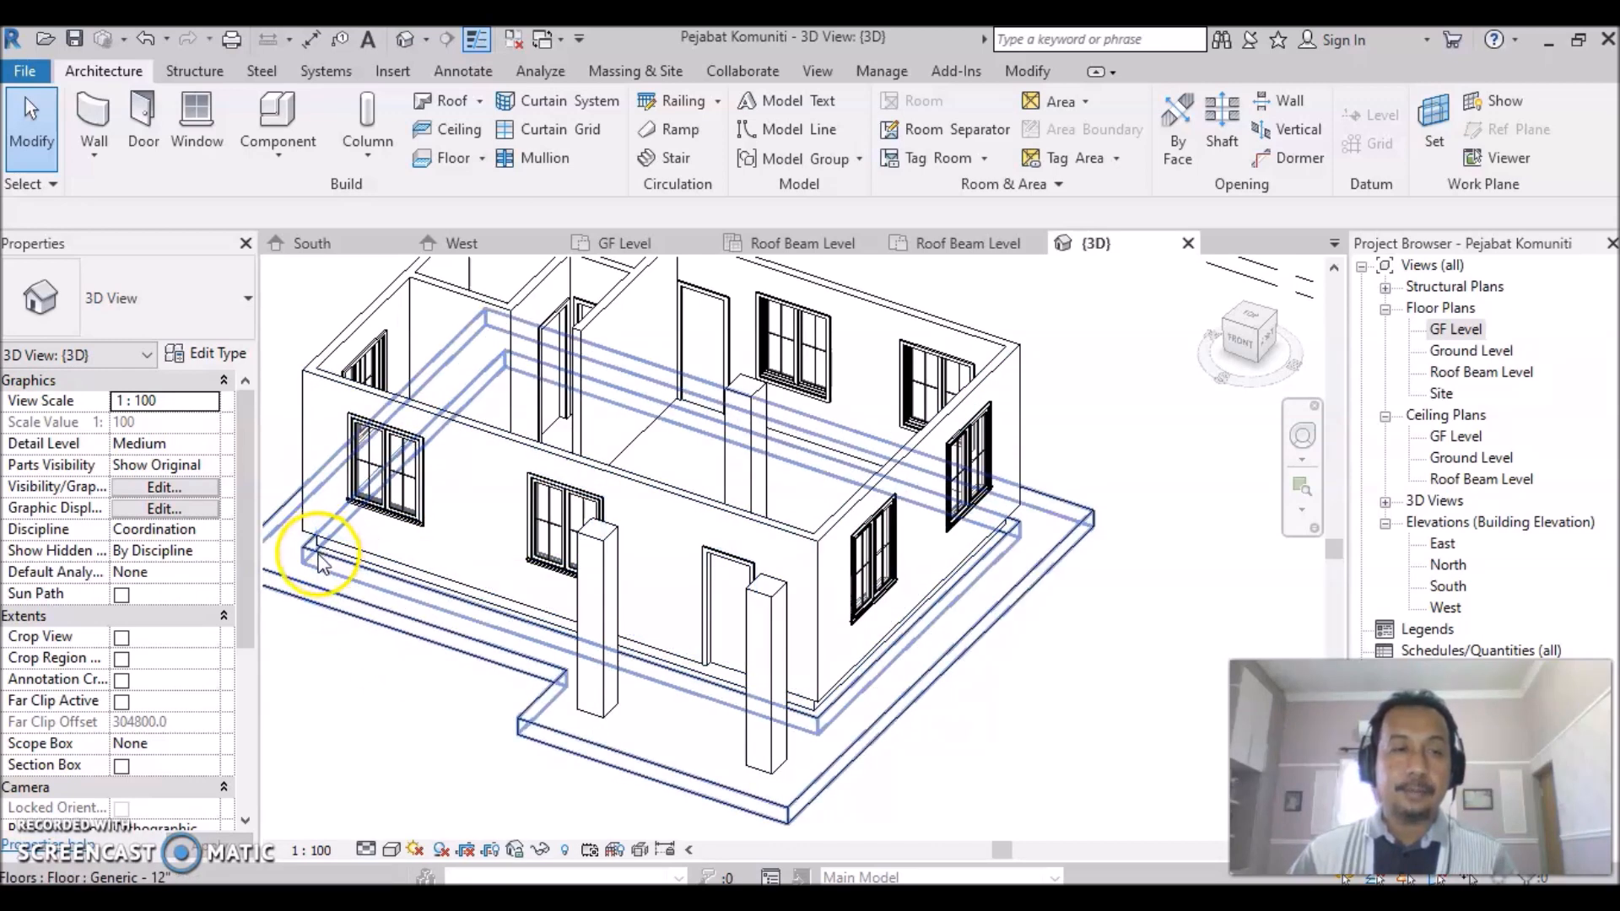
# In the 3D view, set the base offset of the grid C exterior wall to -300 so it extends down to the lower floor slab.
pyautogui.scroll(-2, 996, 758)
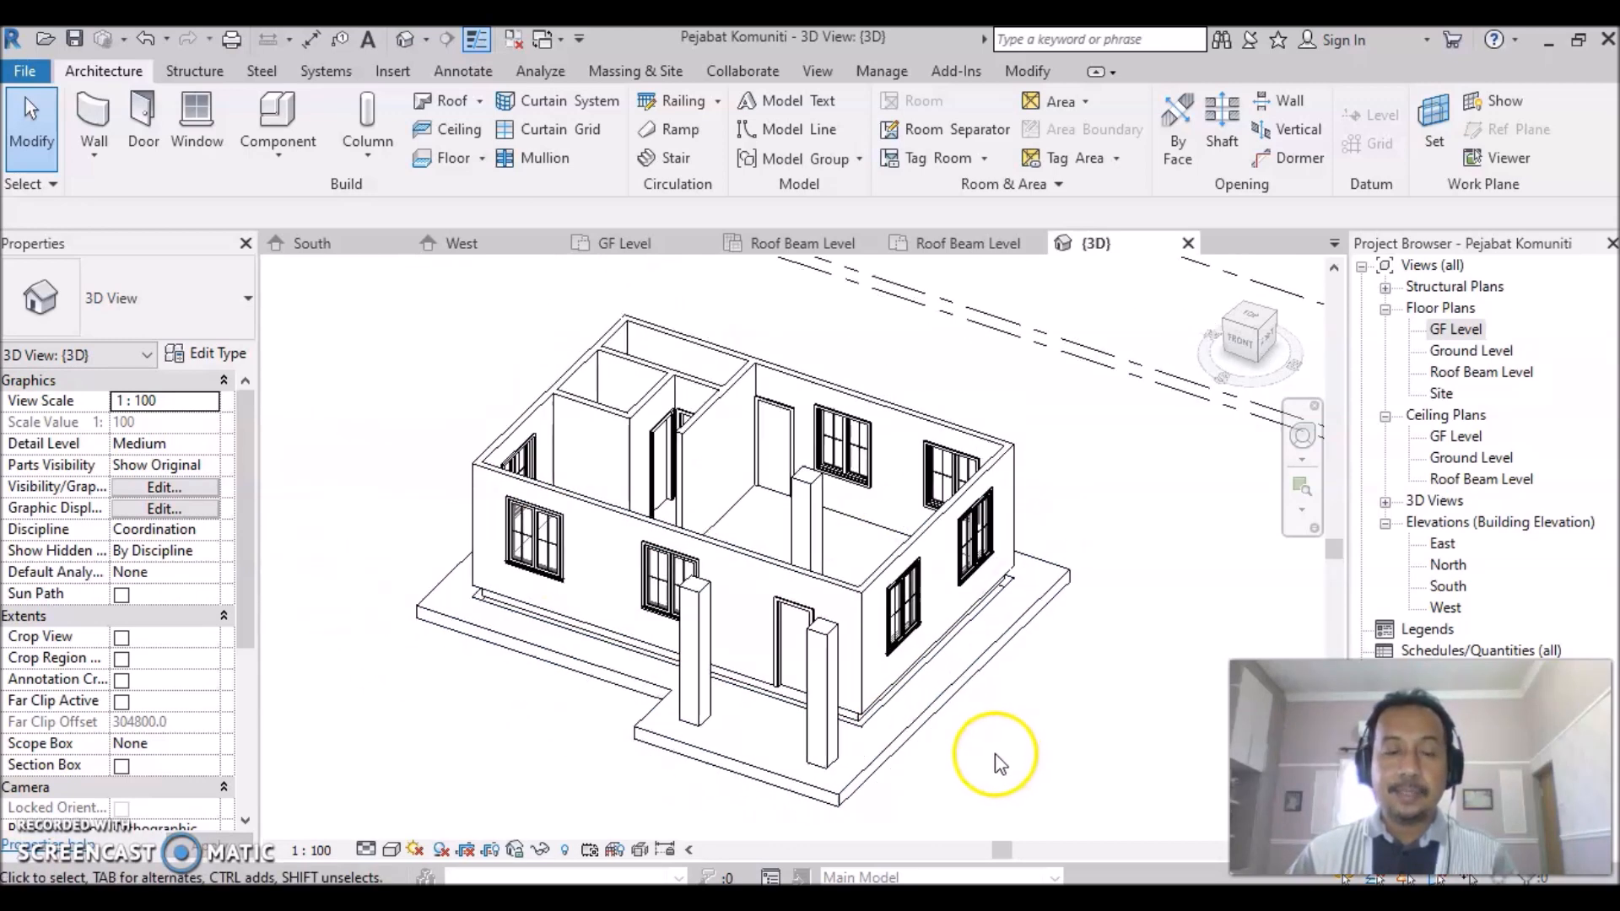
pyautogui.moveTo(977, 733); pyautogui.dragTo(1058, 715, button='middle')
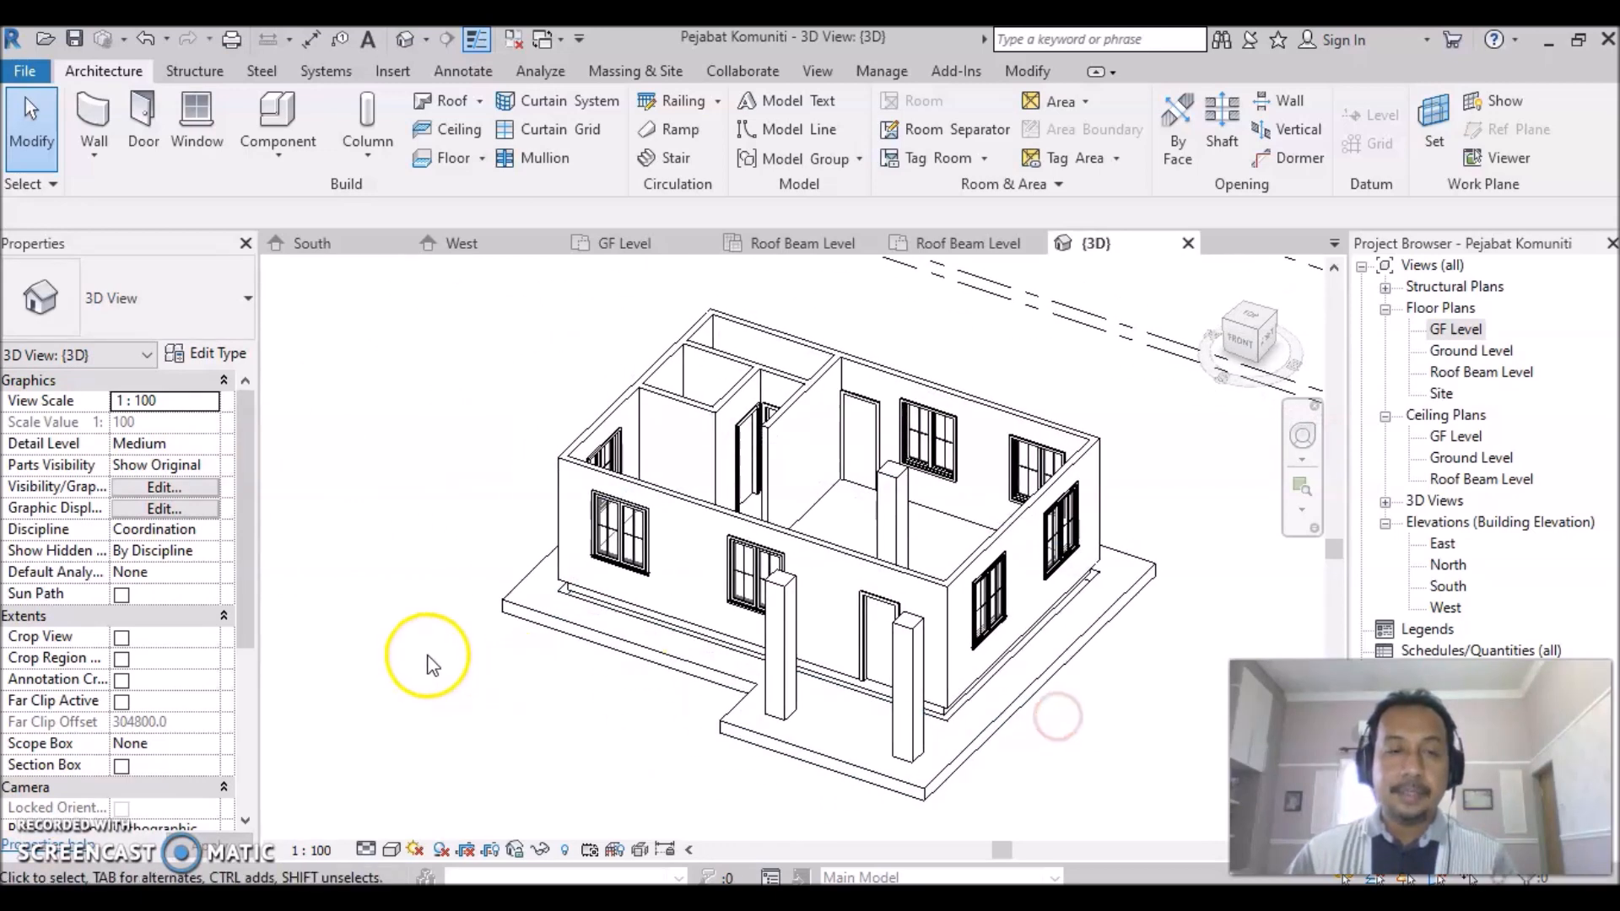
pyautogui.click(561, 496)
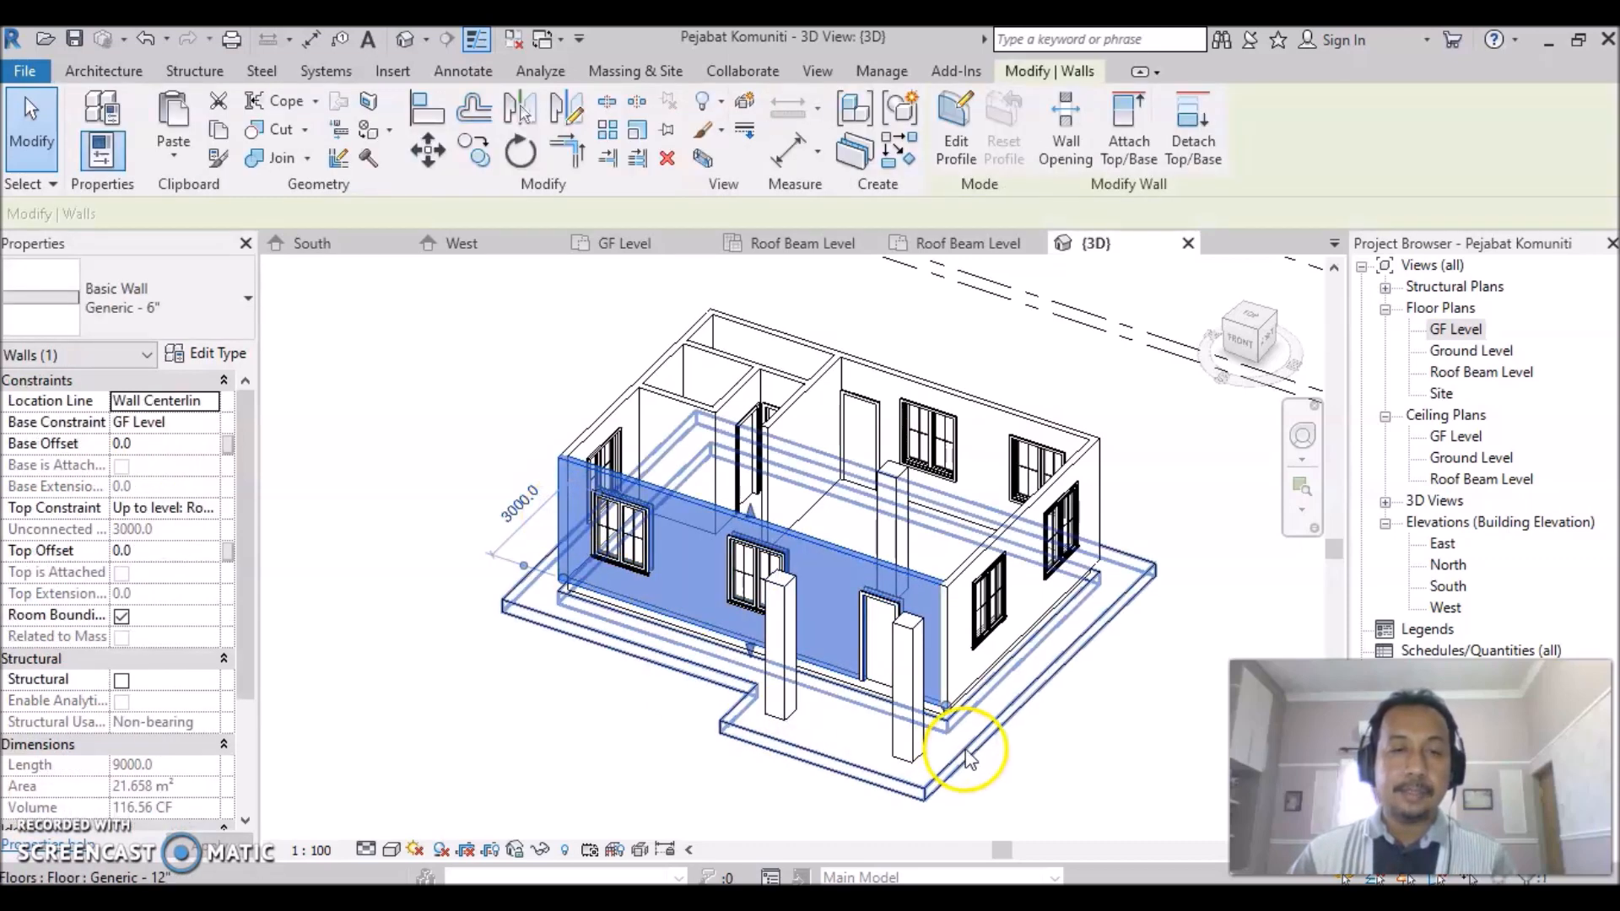
pyautogui.click(598, 606)
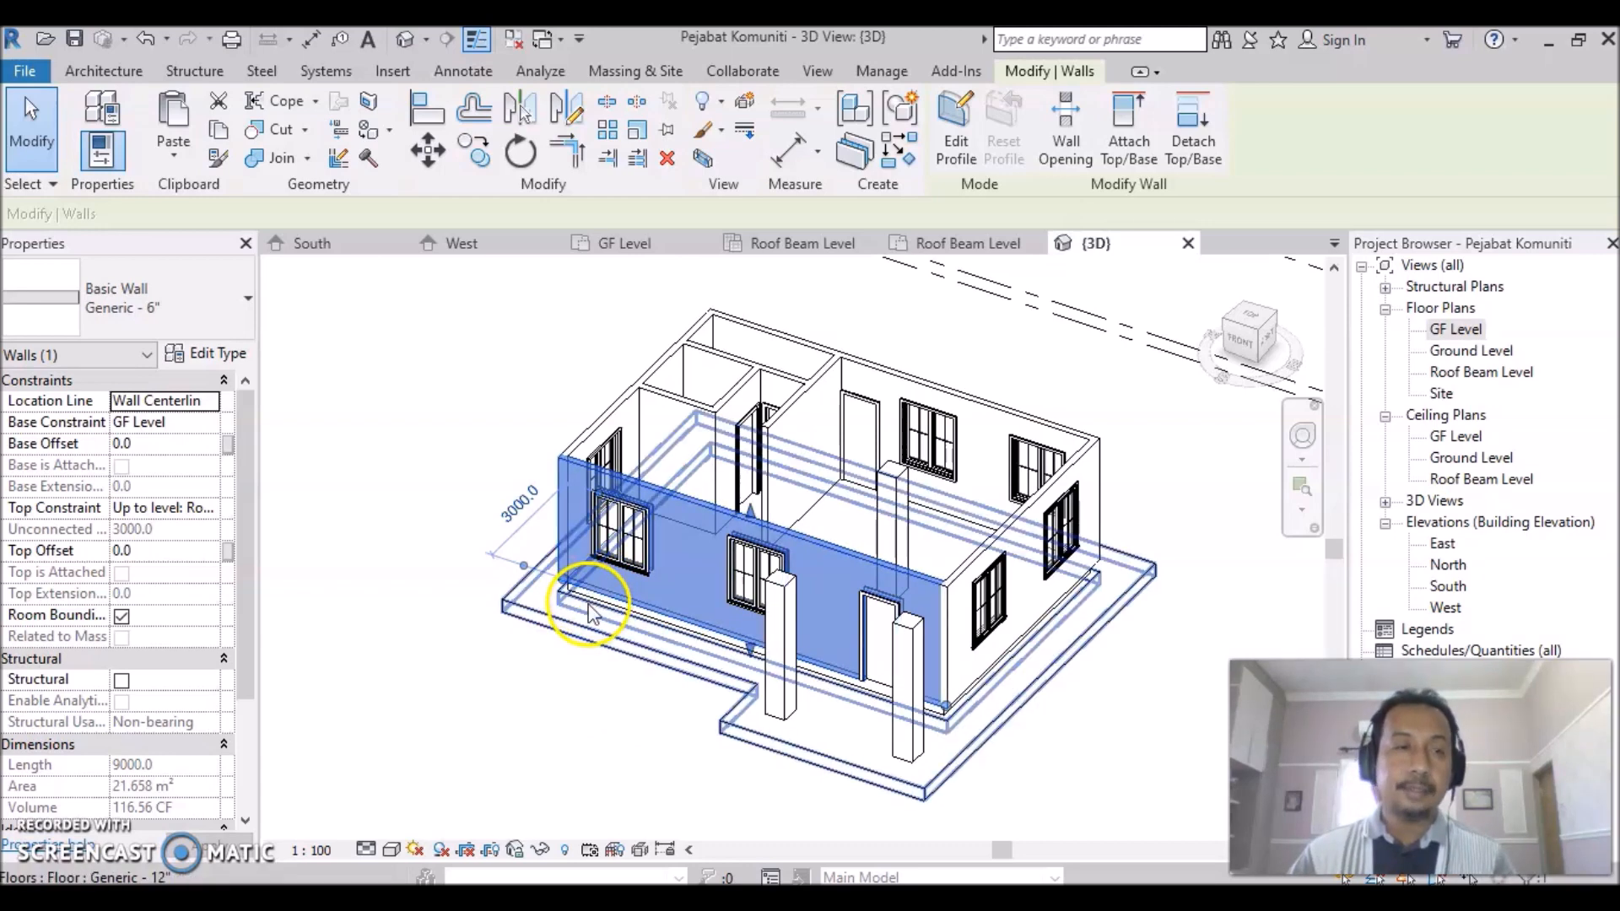
pyautogui.click(704, 490)
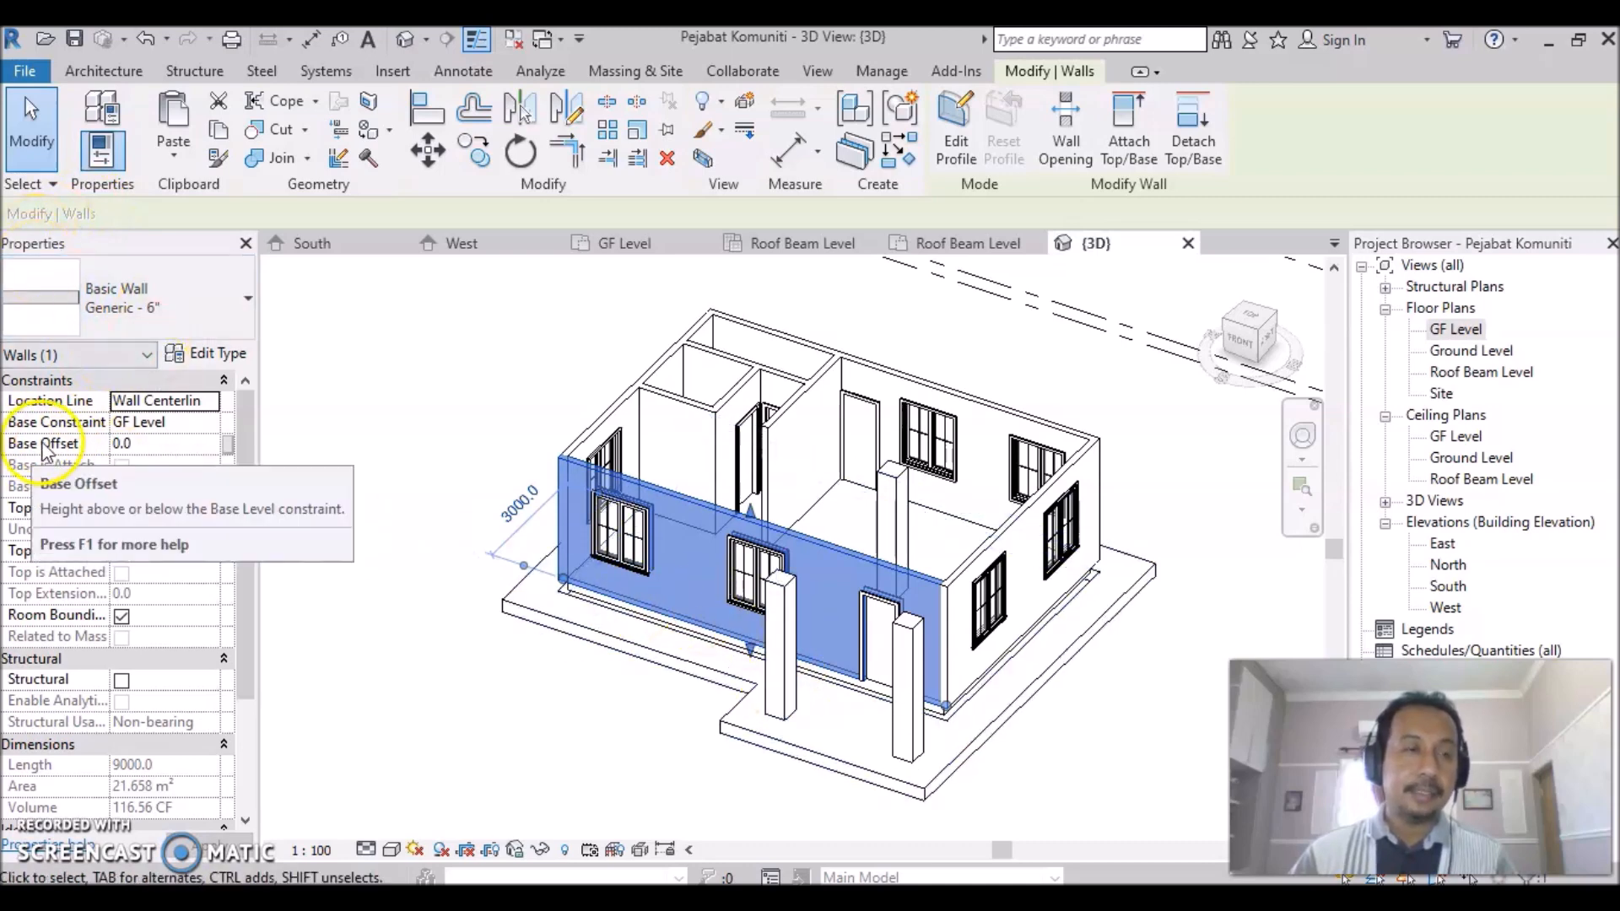
pyautogui.click(147, 445)
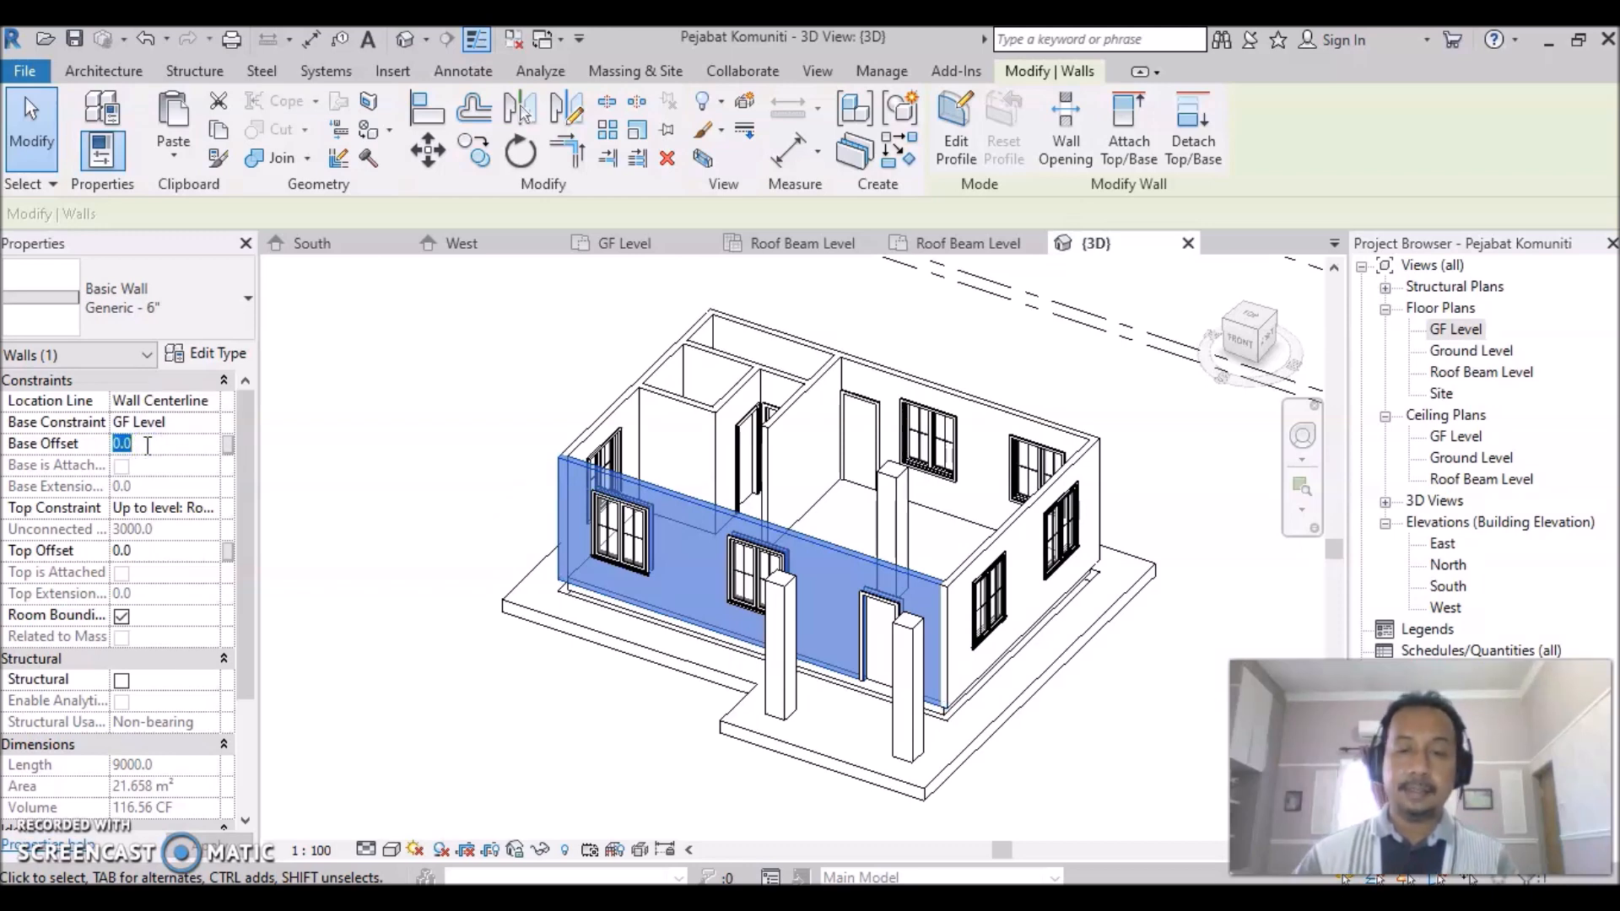
pyautogui.write('-3')
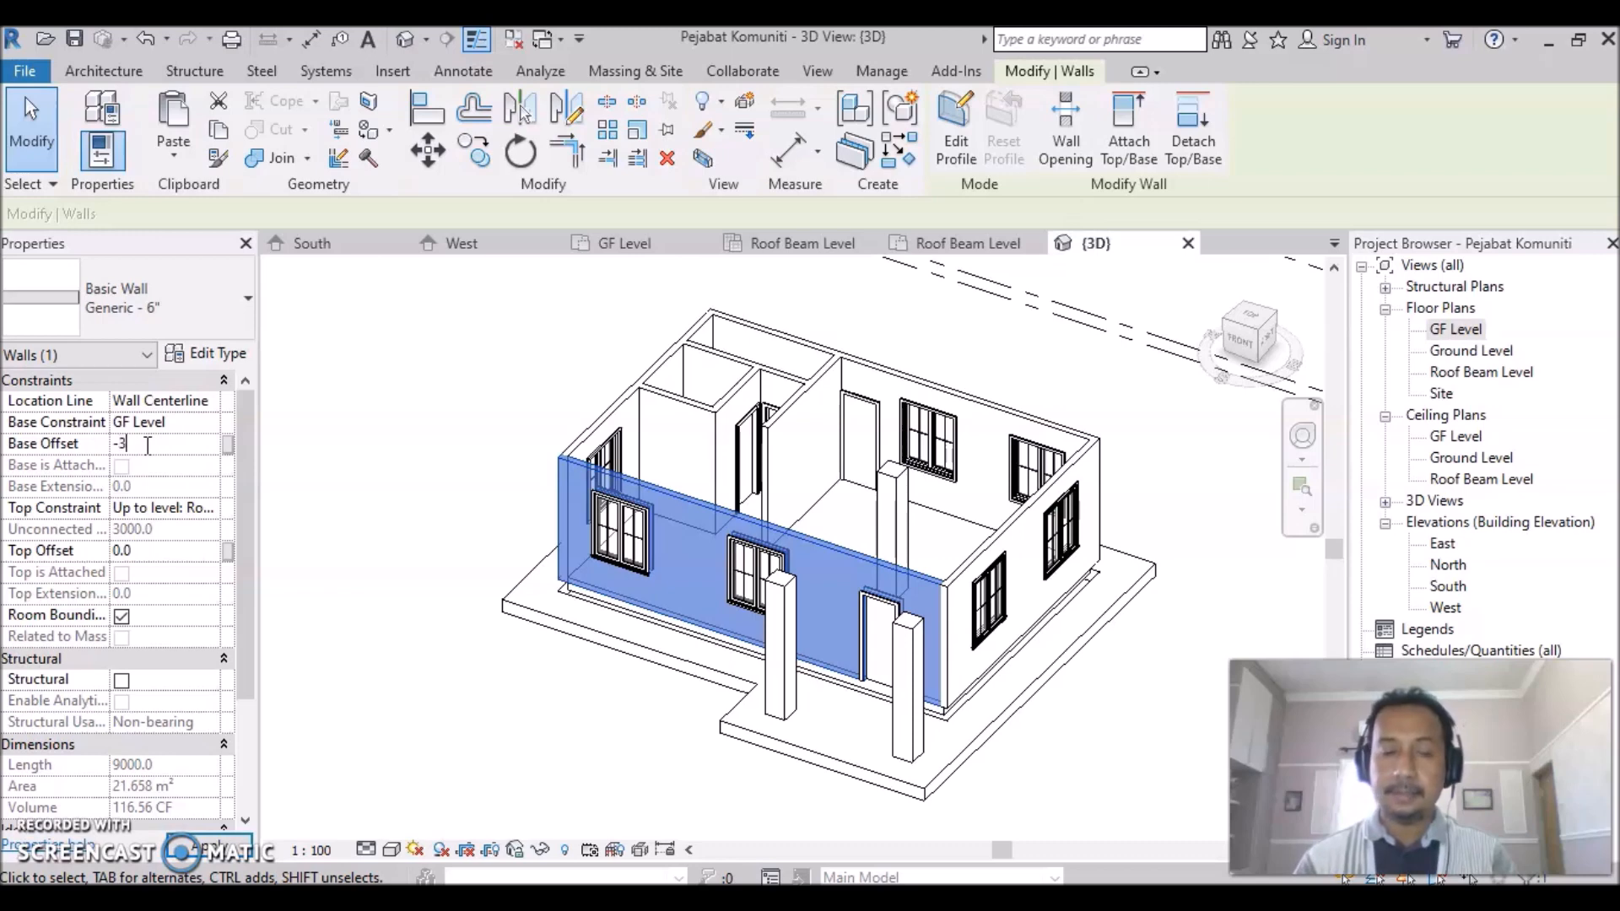
pyautogui.press('Return')
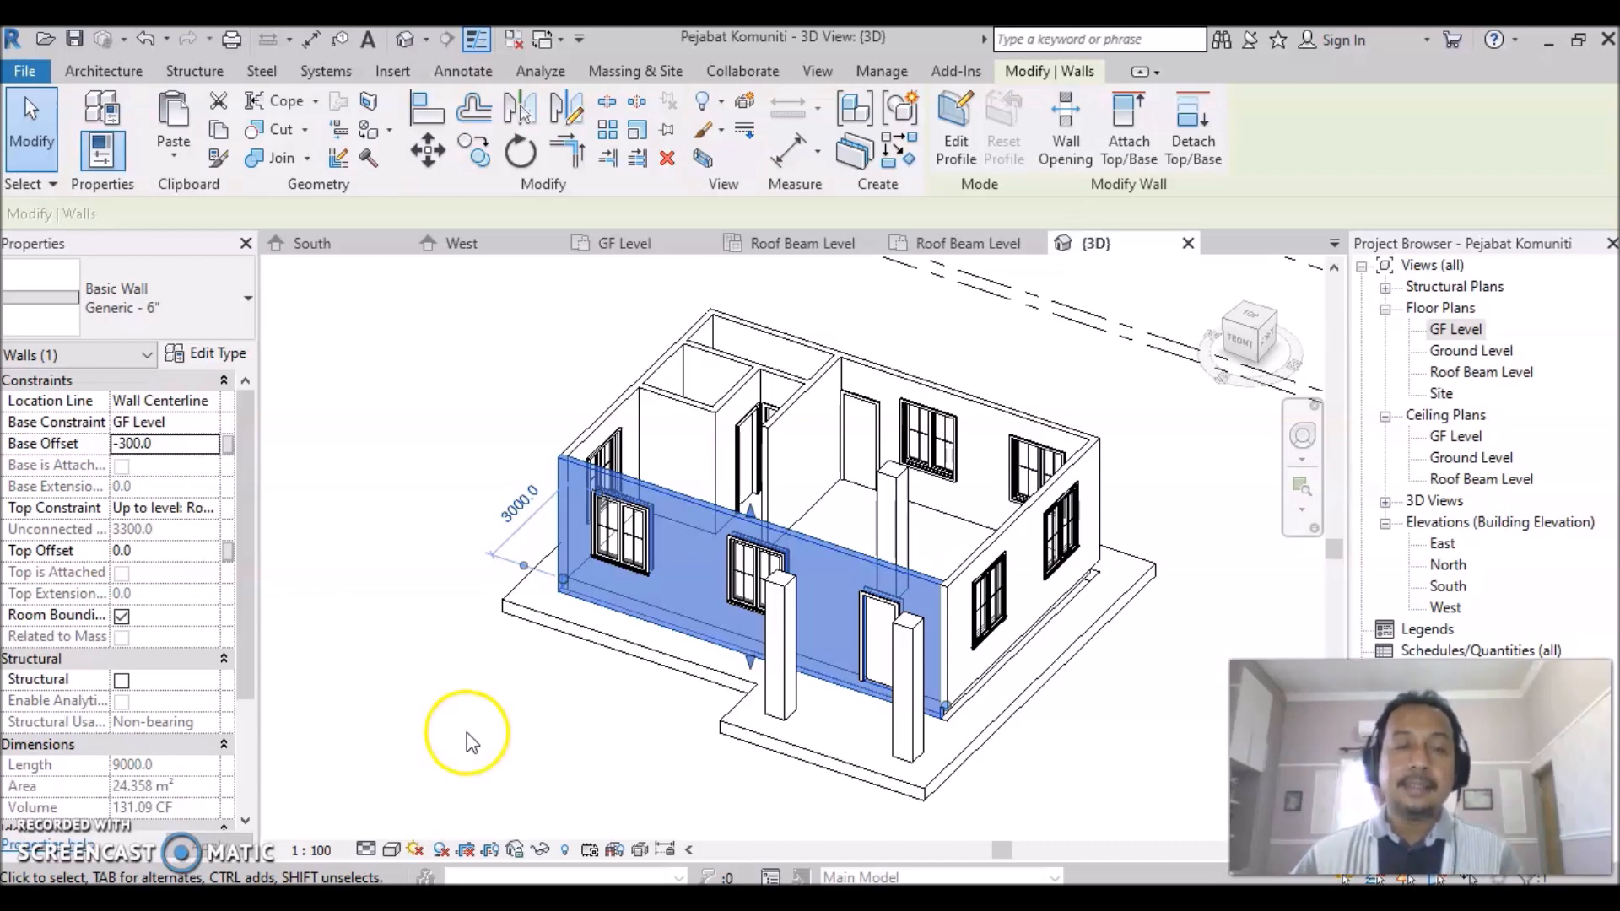
pyautogui.click(1032, 775)
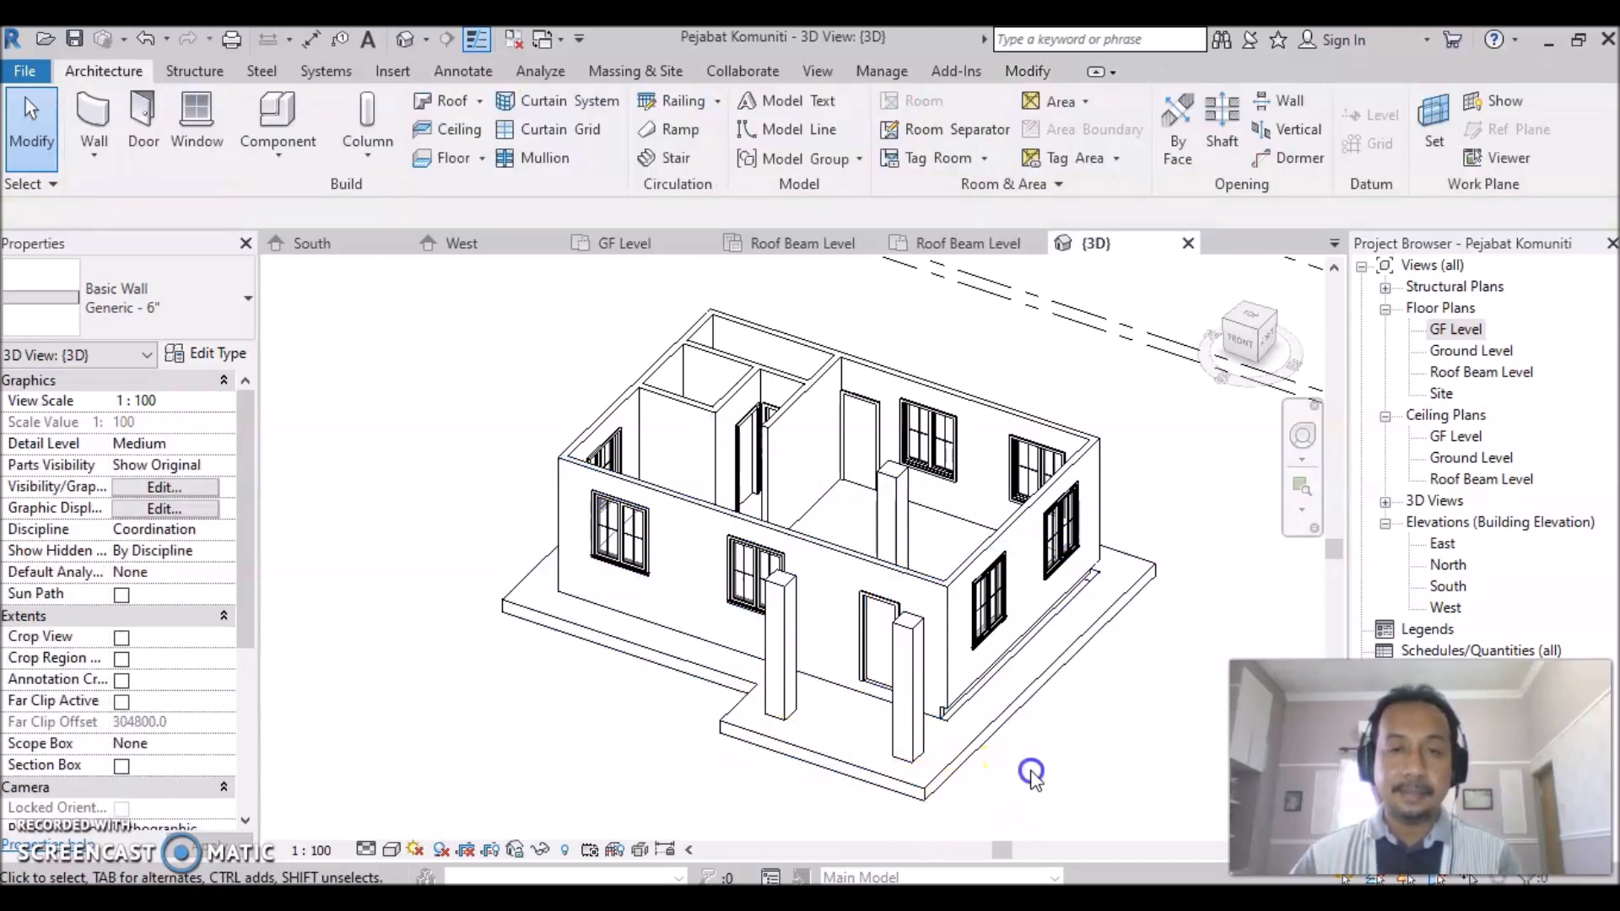
# Set the base offset of the other three exterior walls, along grids 4, A and 1, to -300 together.
pyautogui.click(996, 545)
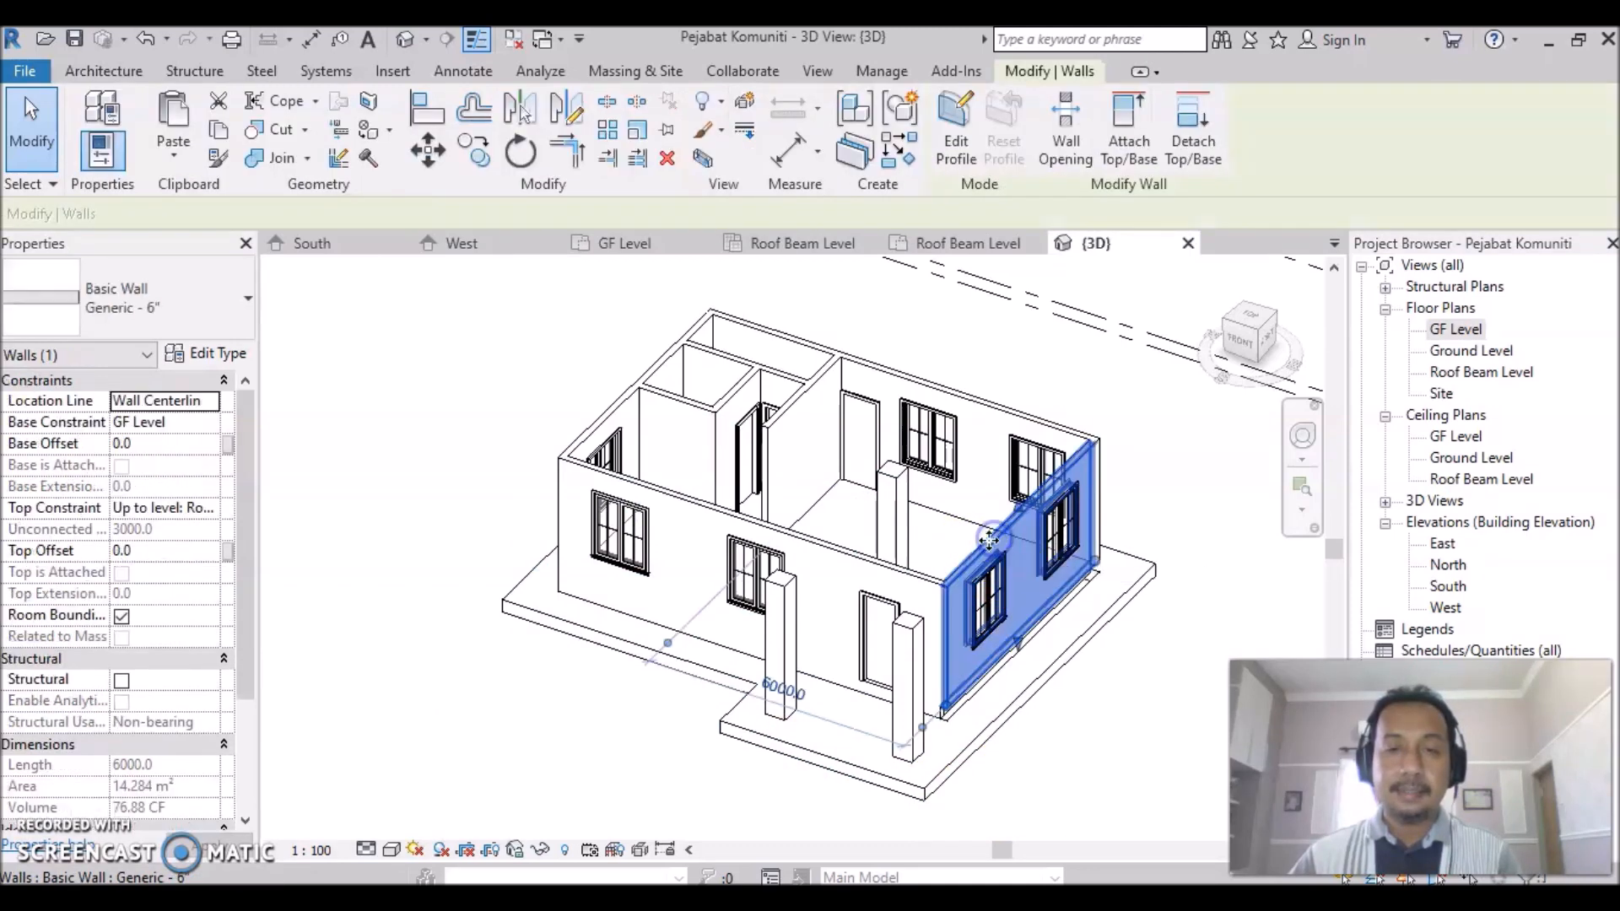
pyautogui.keyDown('ctrl'); pyautogui.click(987, 425); pyautogui.keyUp('ctrl')
pyautogui.keyDown('ctrl'); pyautogui.click(685, 363); pyautogui.keyUp('ctrl')
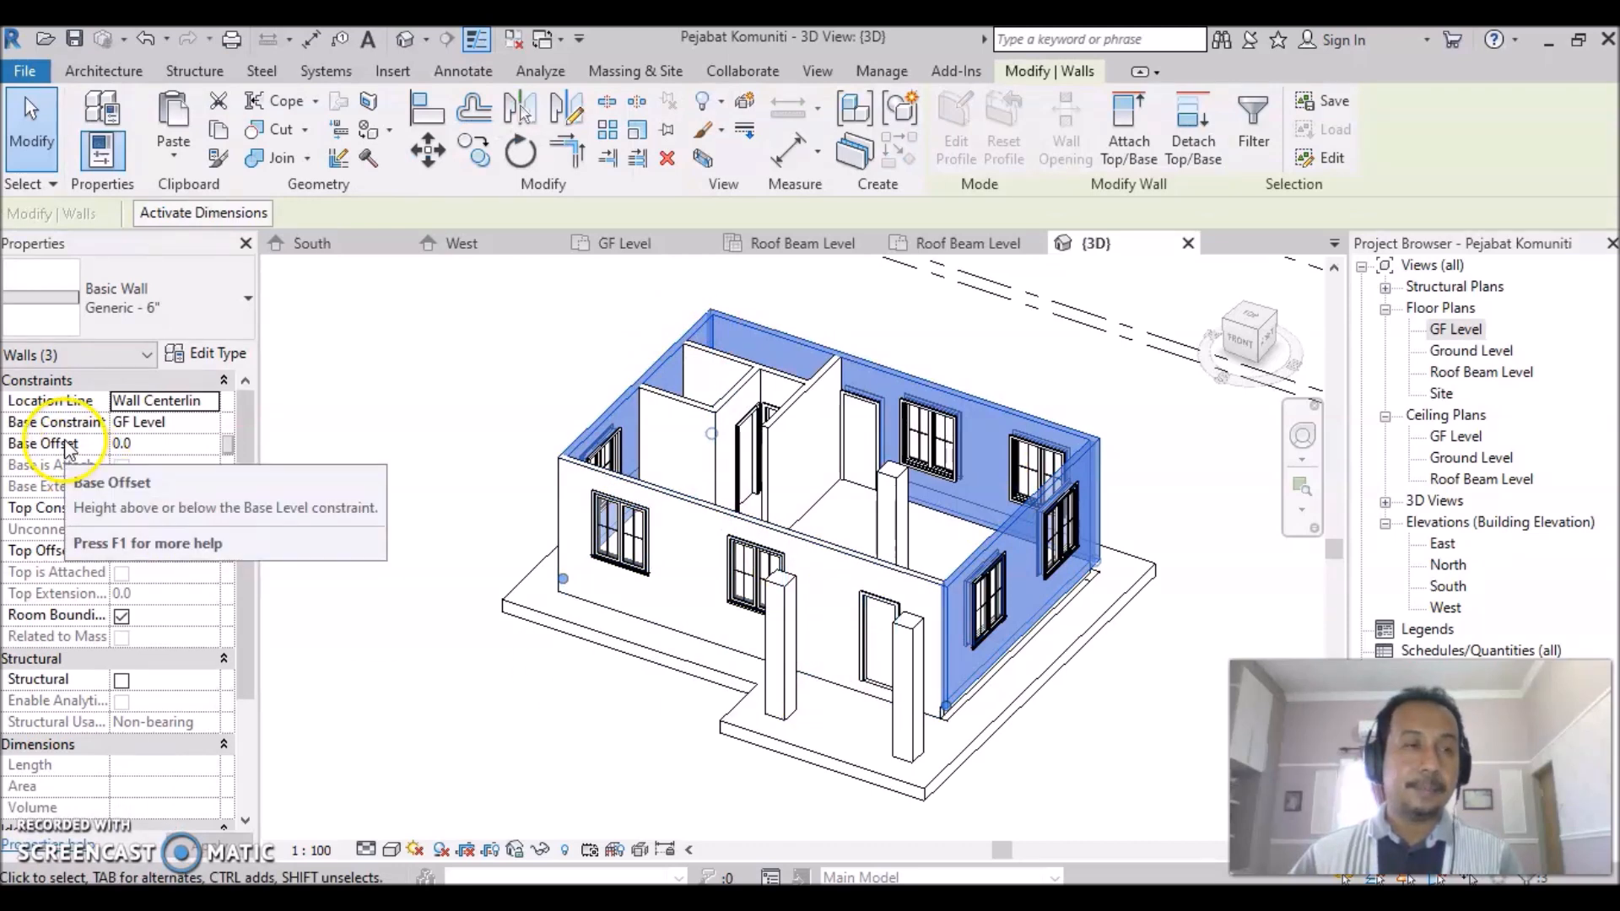
pyautogui.click(168, 443)
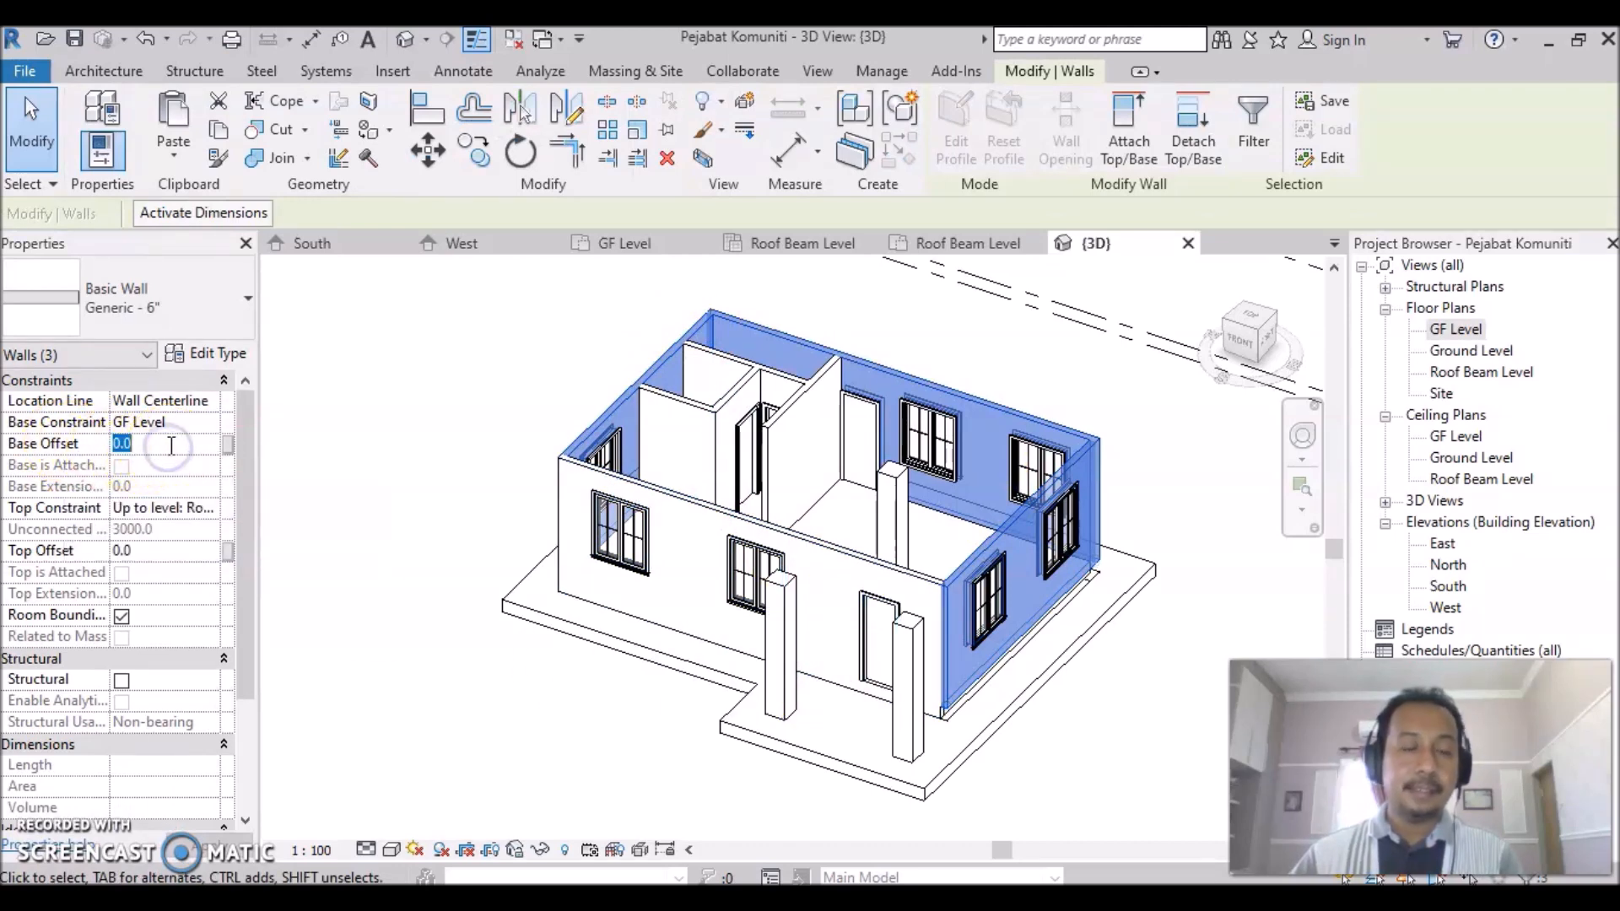
pyautogui.write('-30')
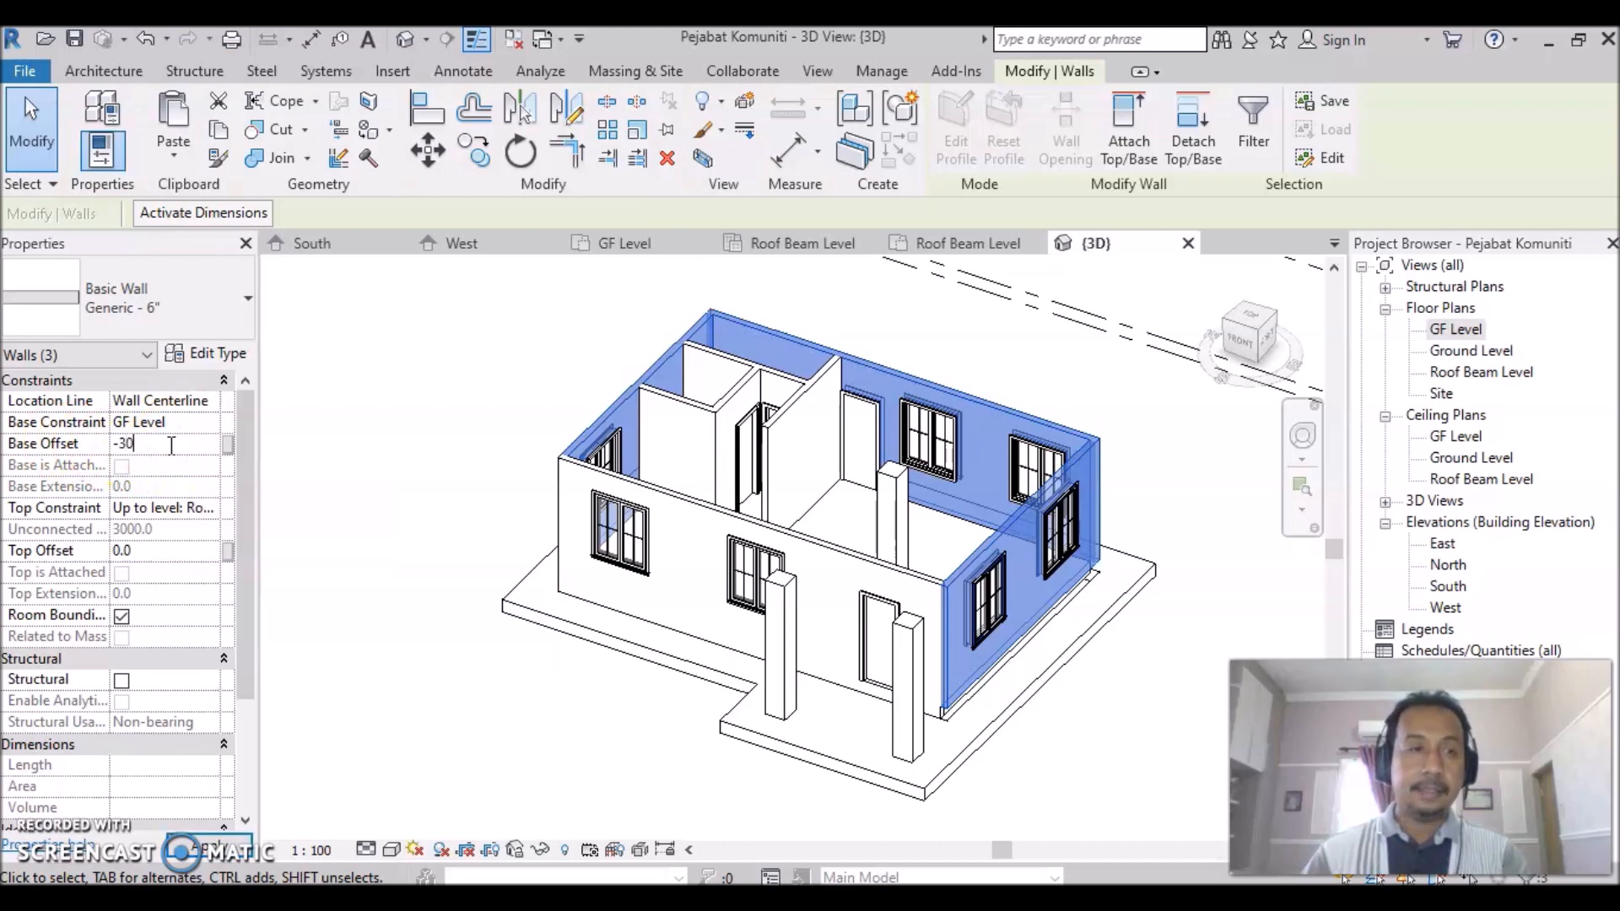
pyautogui.click(564, 764)
pyautogui.click(1087, 701)
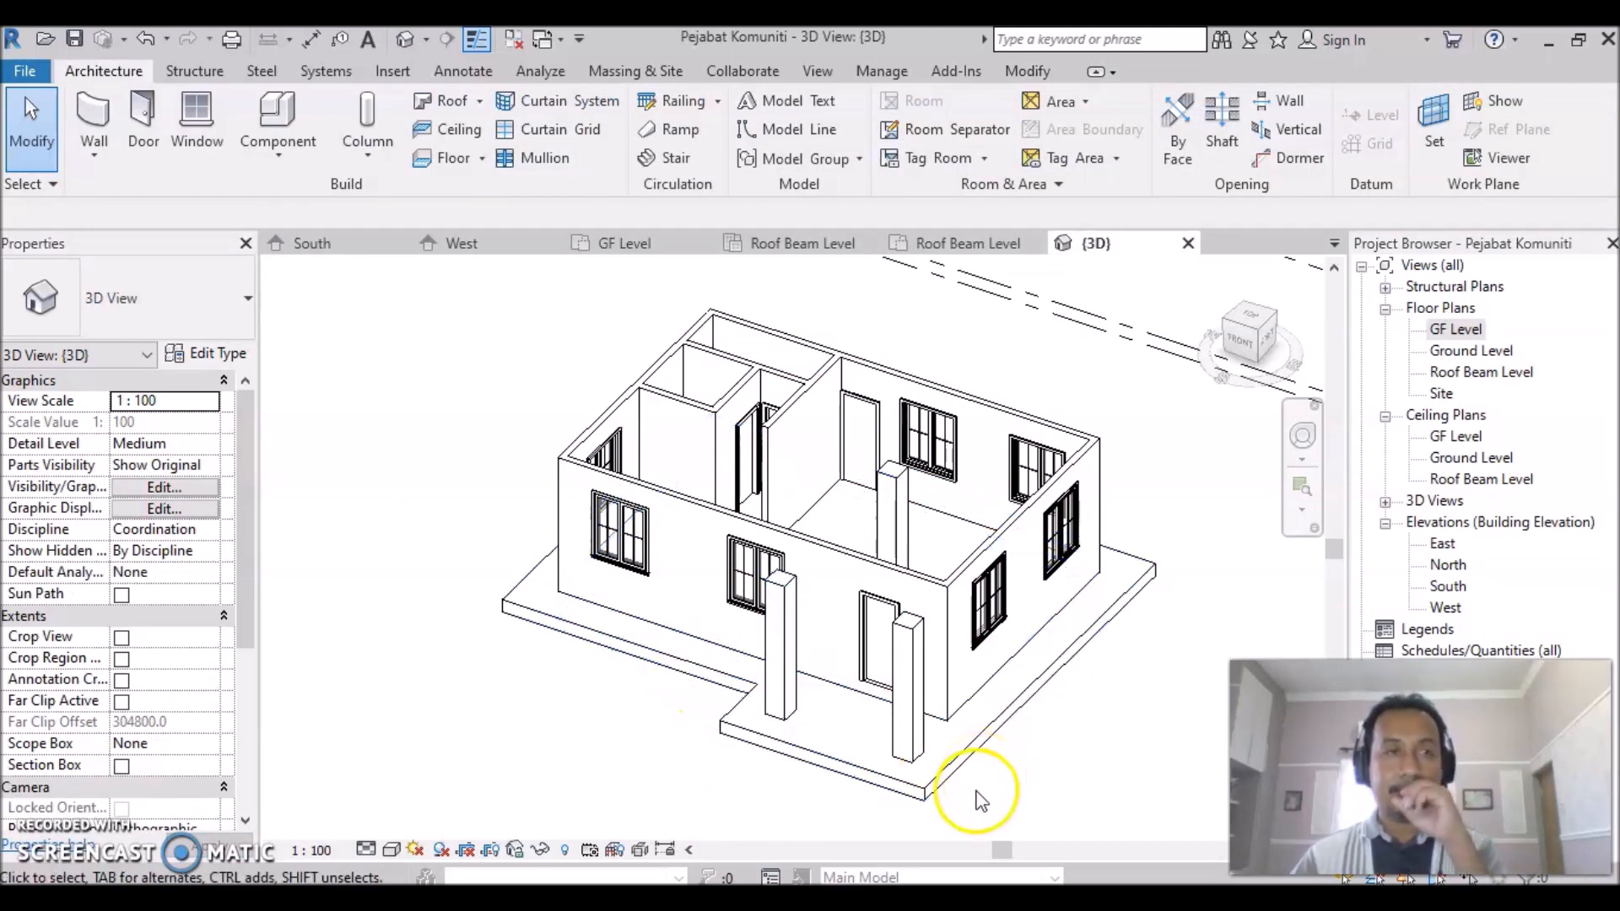
pyautogui.click(780, 758)
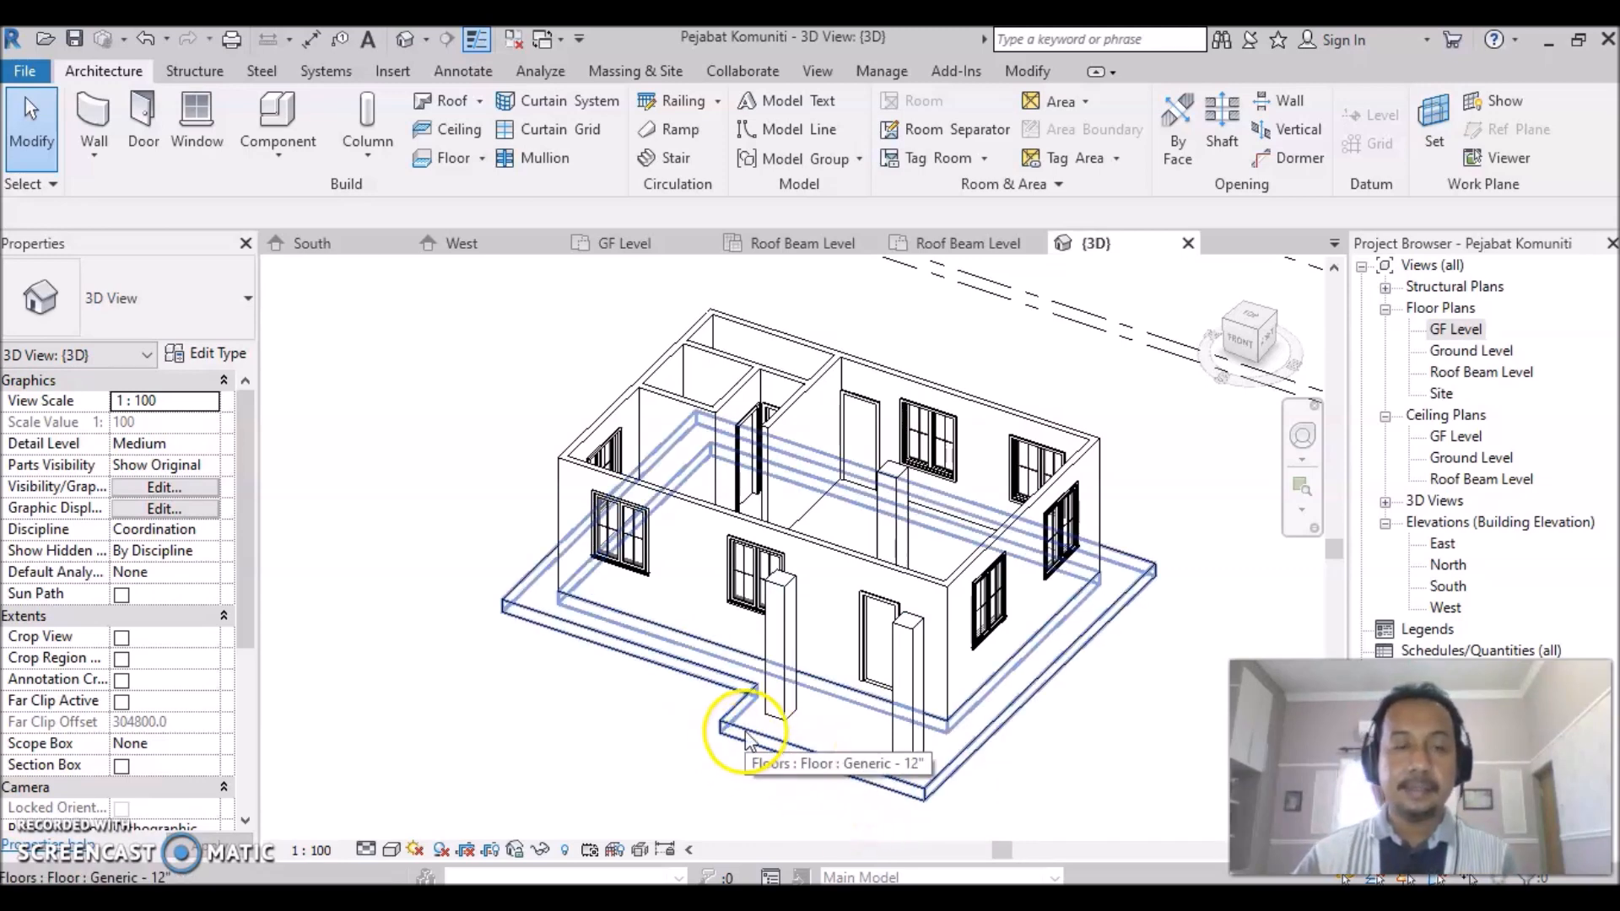
pyautogui.click(886, 754)
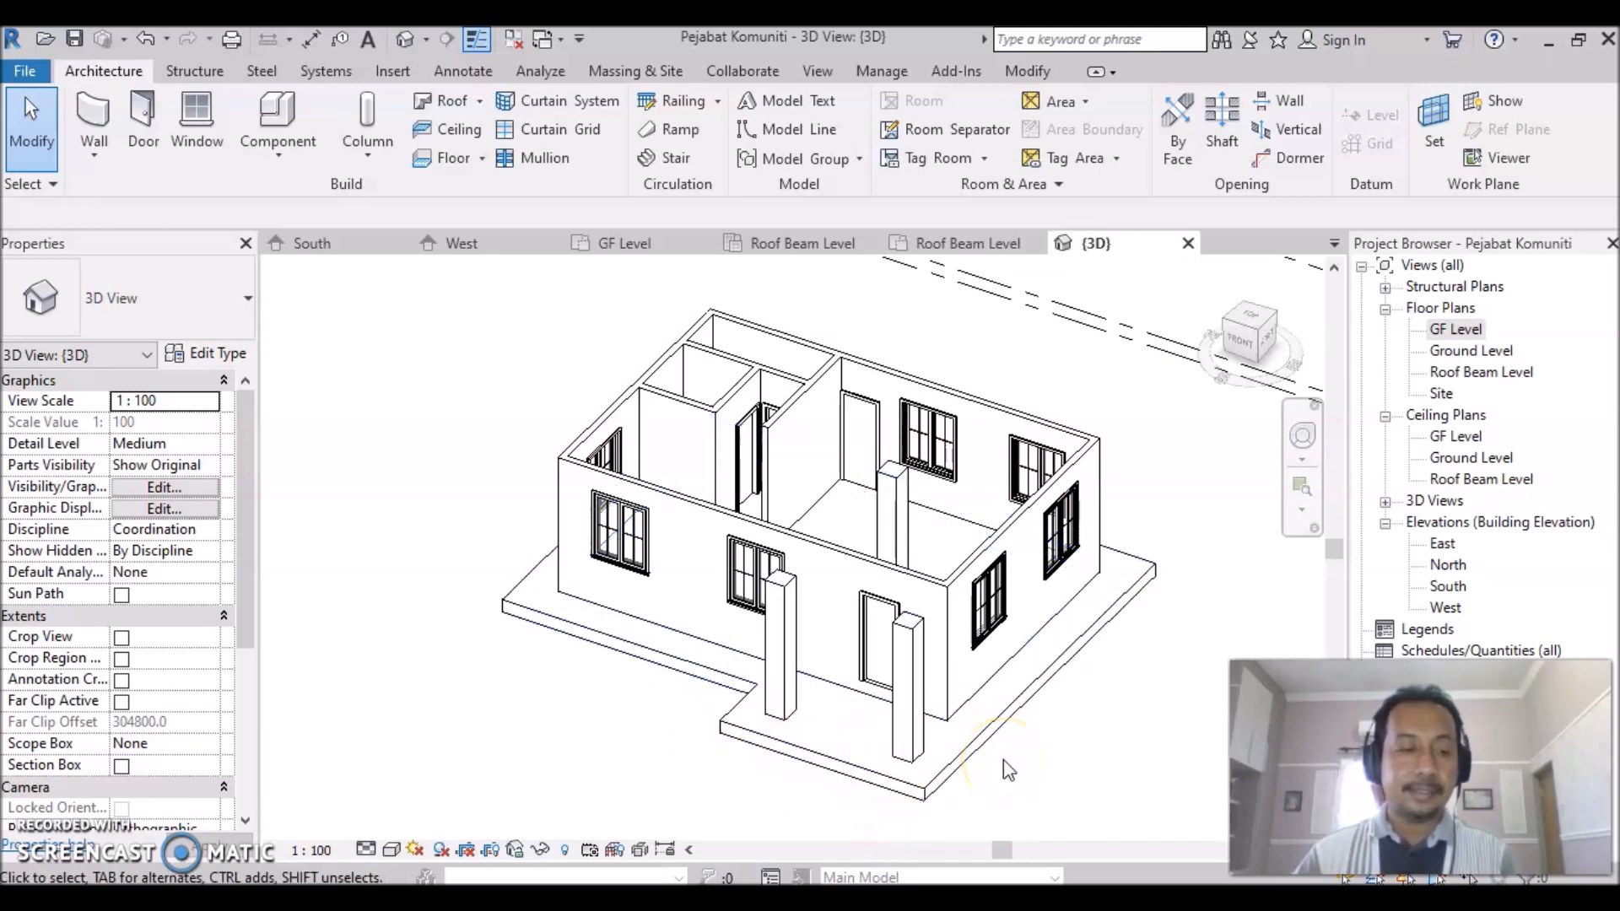
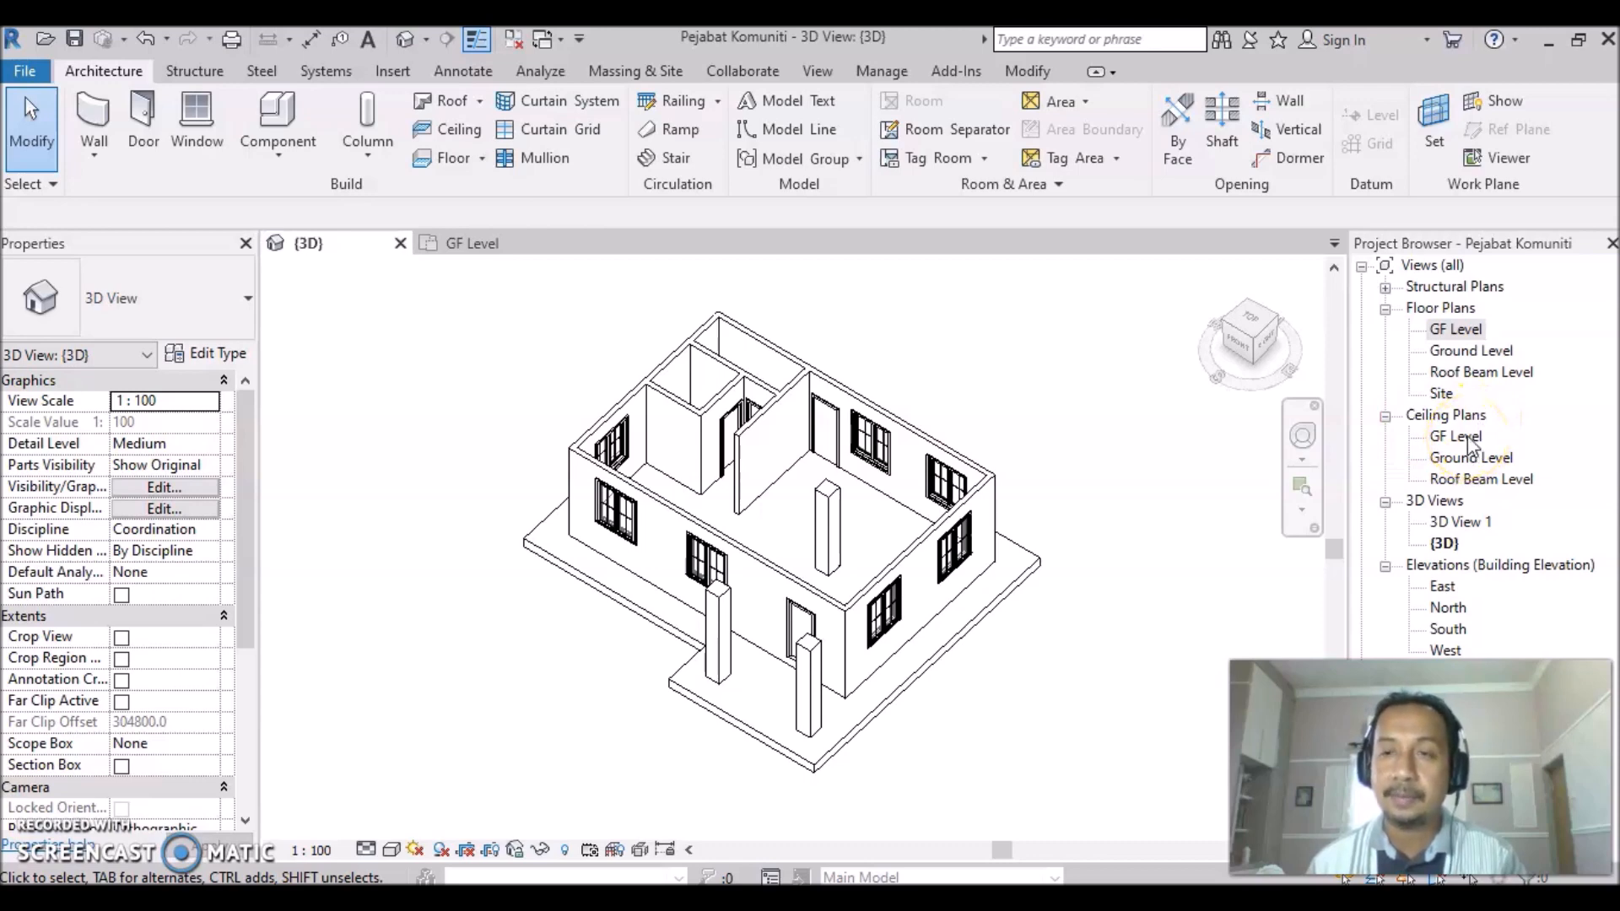
# In the GF Level reflected ceiling plan, start a sketched ceiling of type Compound Ceiling 2' x 4' ACT System.
pyautogui.doubleClick(1469, 439)
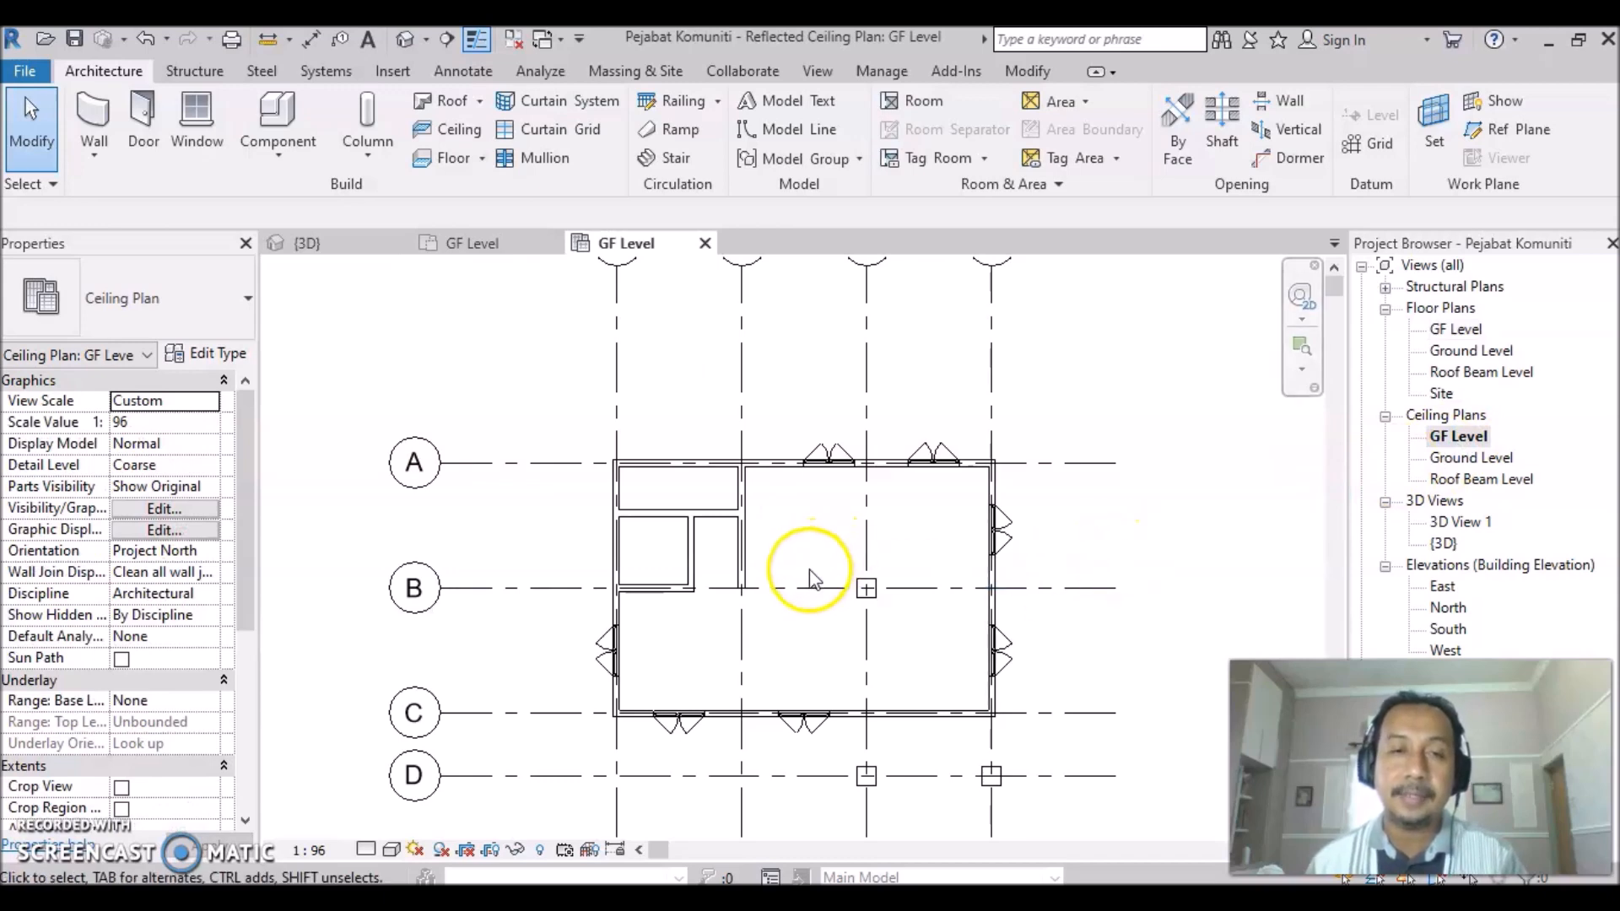
pyautogui.scroll(-2, 808, 572)
pyautogui.scroll(2, 845, 534)
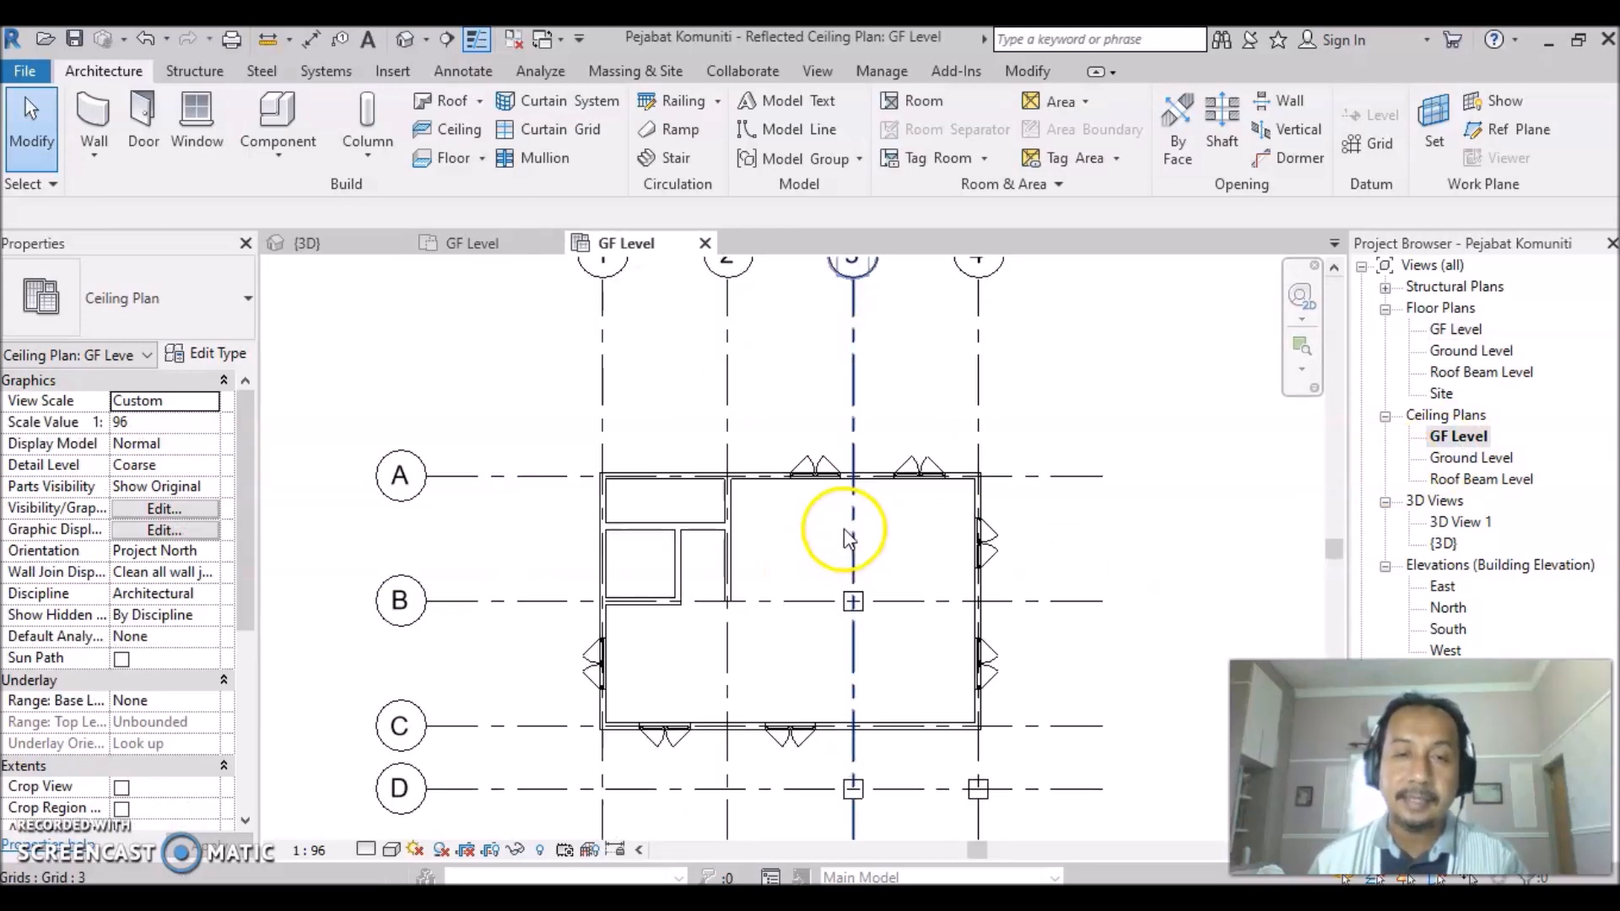
pyautogui.scroll(1, 827, 554)
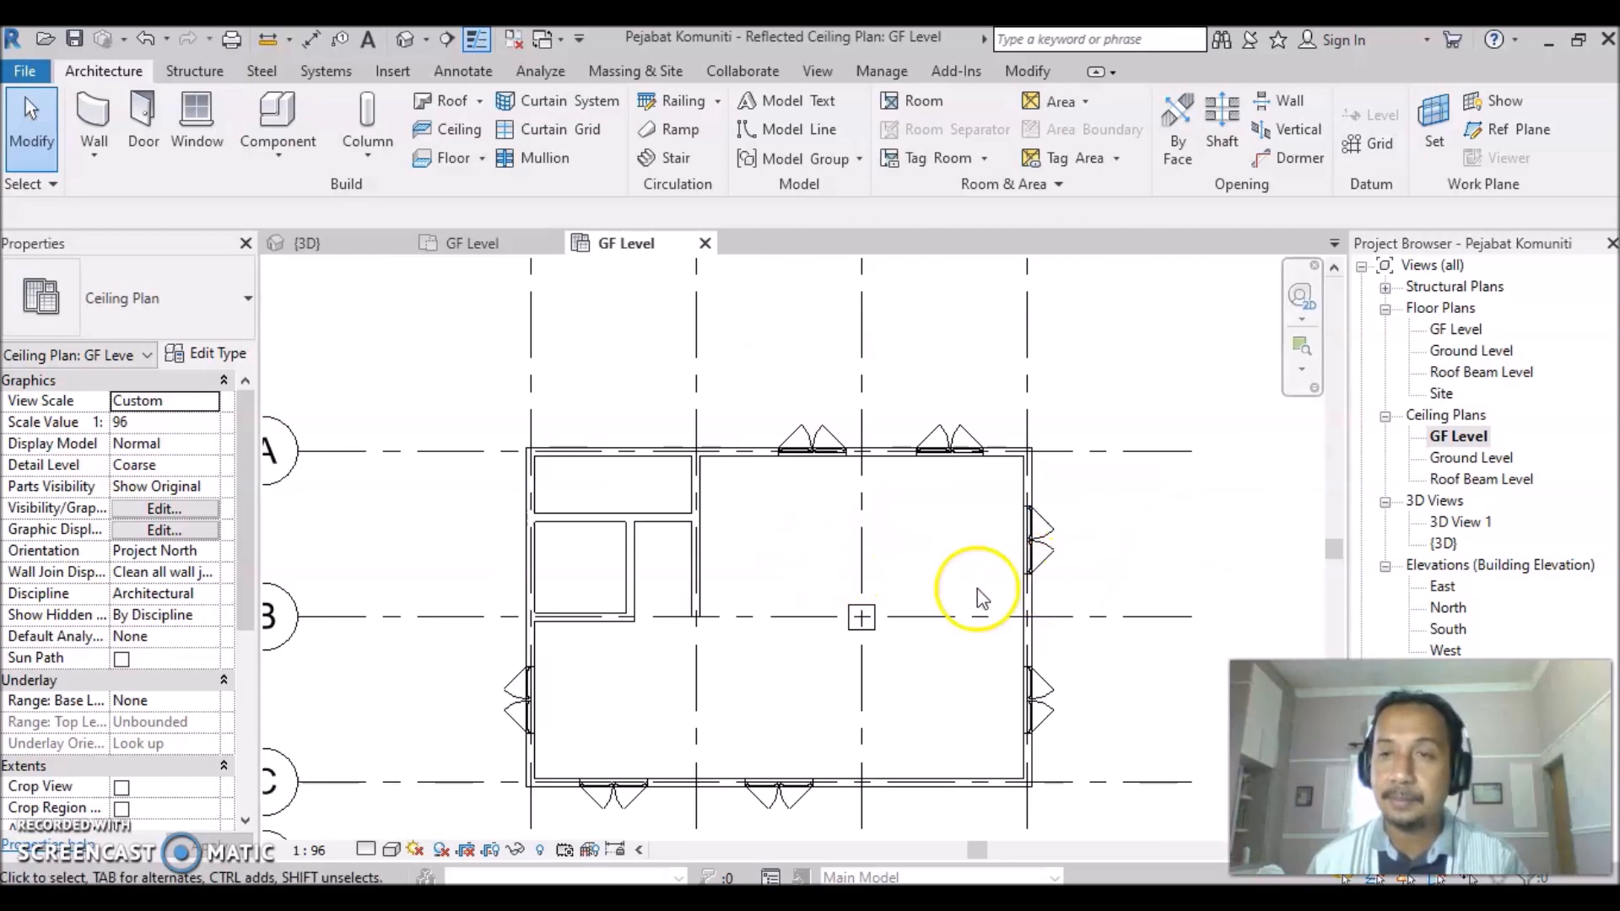
pyautogui.scroll(-1, 777, 665)
pyautogui.moveTo(778, 665); pyautogui.dragTo(771, 632, button='middle')
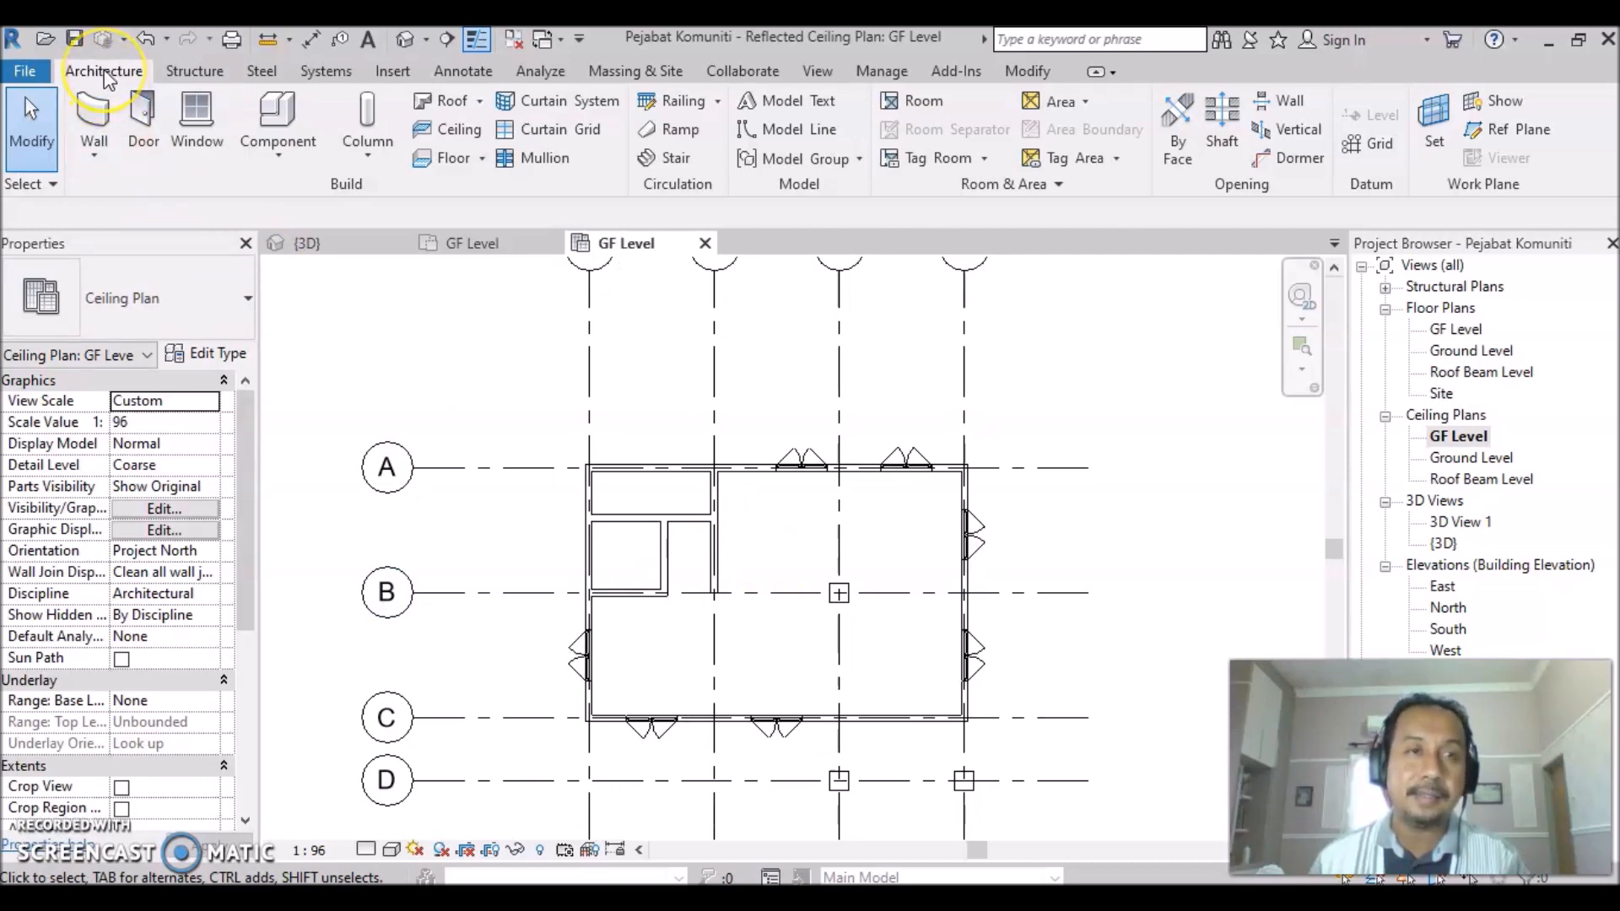
pyautogui.click(457, 135)
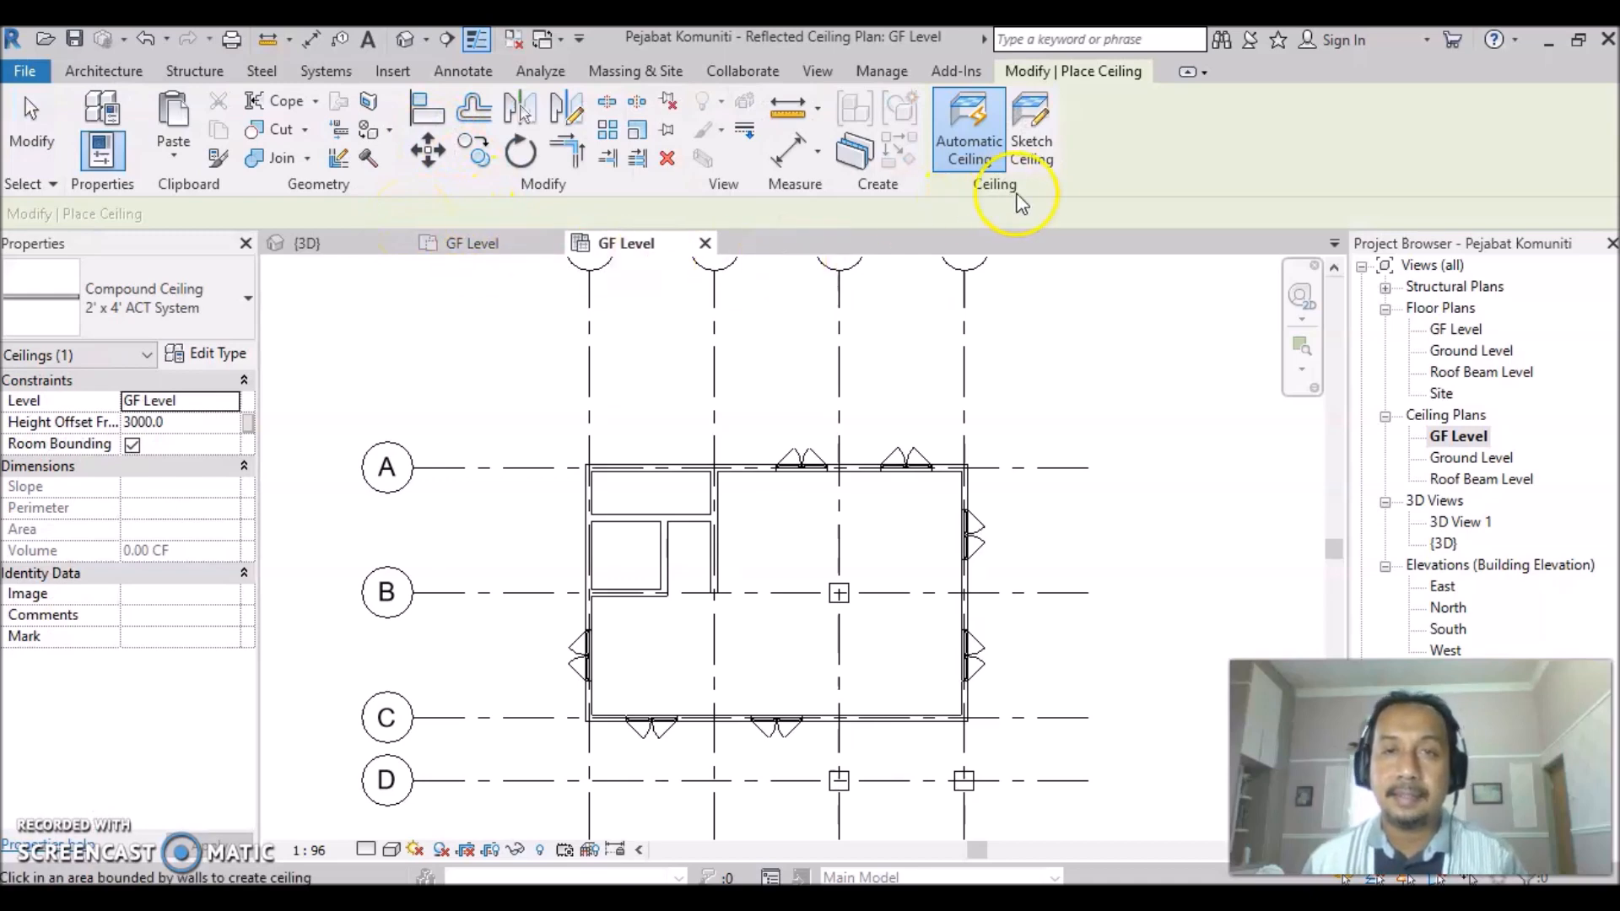
pyautogui.click(1030, 148)
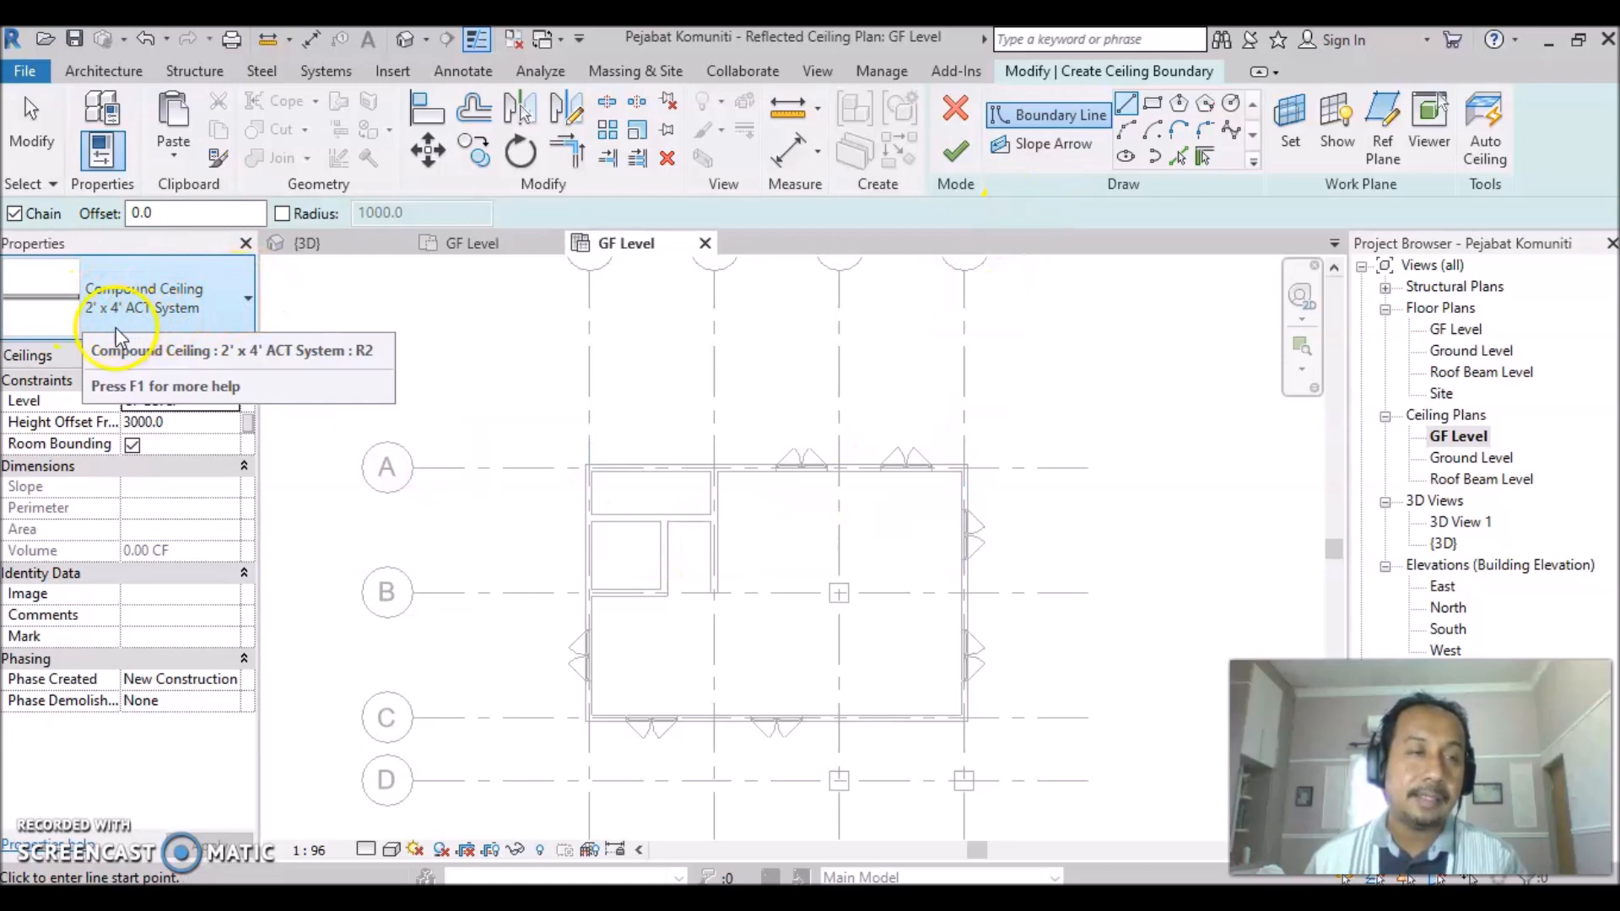
pyautogui.click(245, 299)
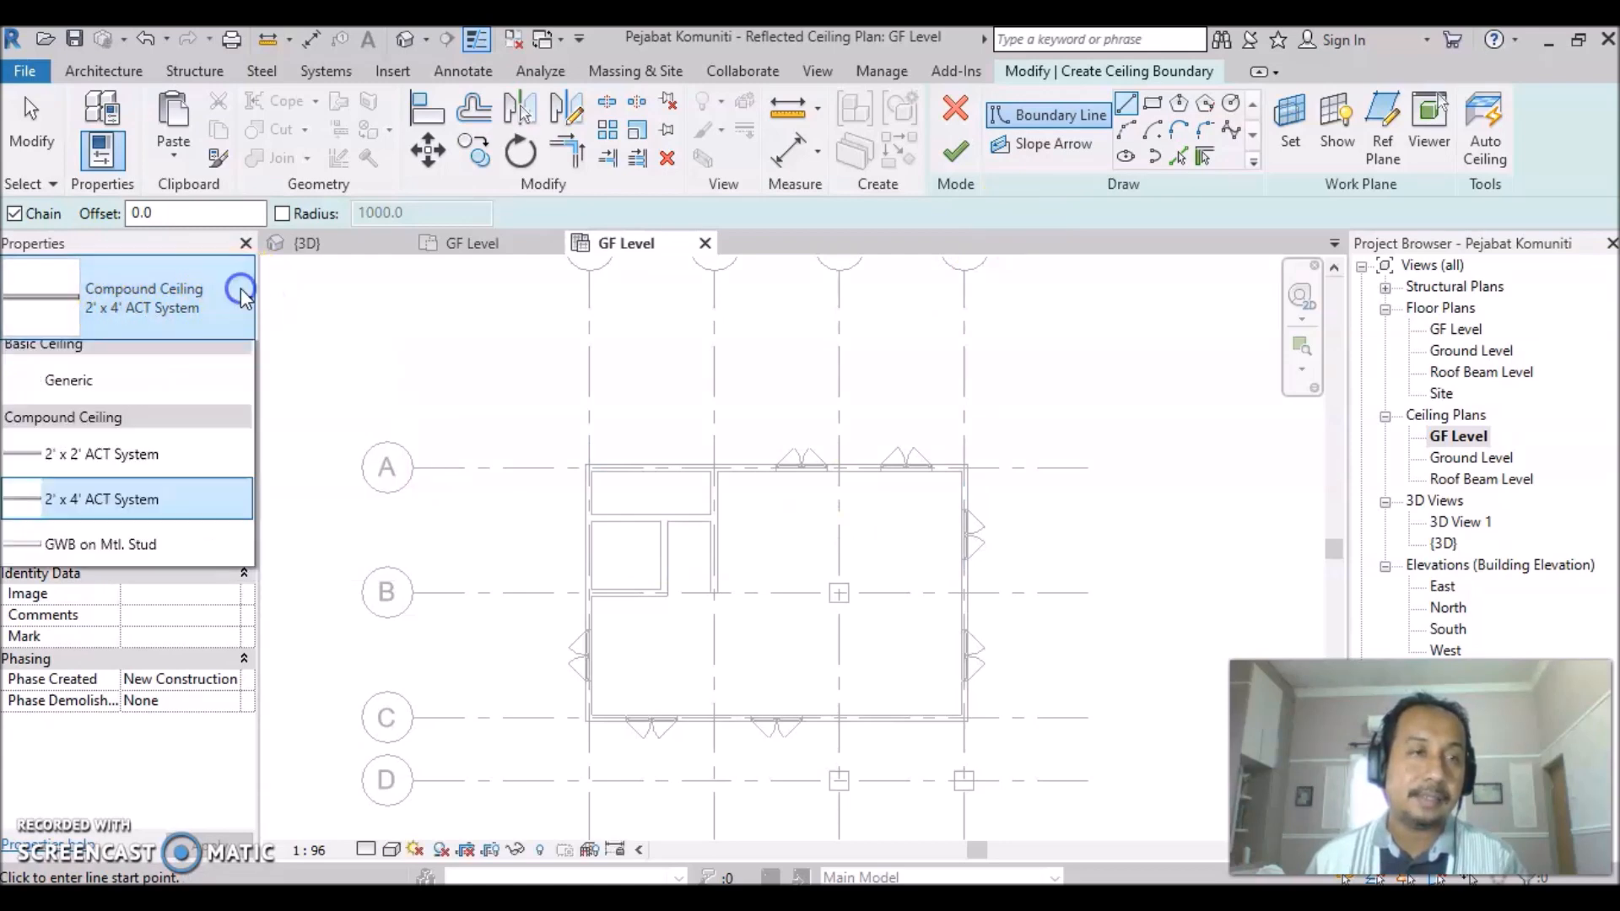
pyautogui.click(124, 547)
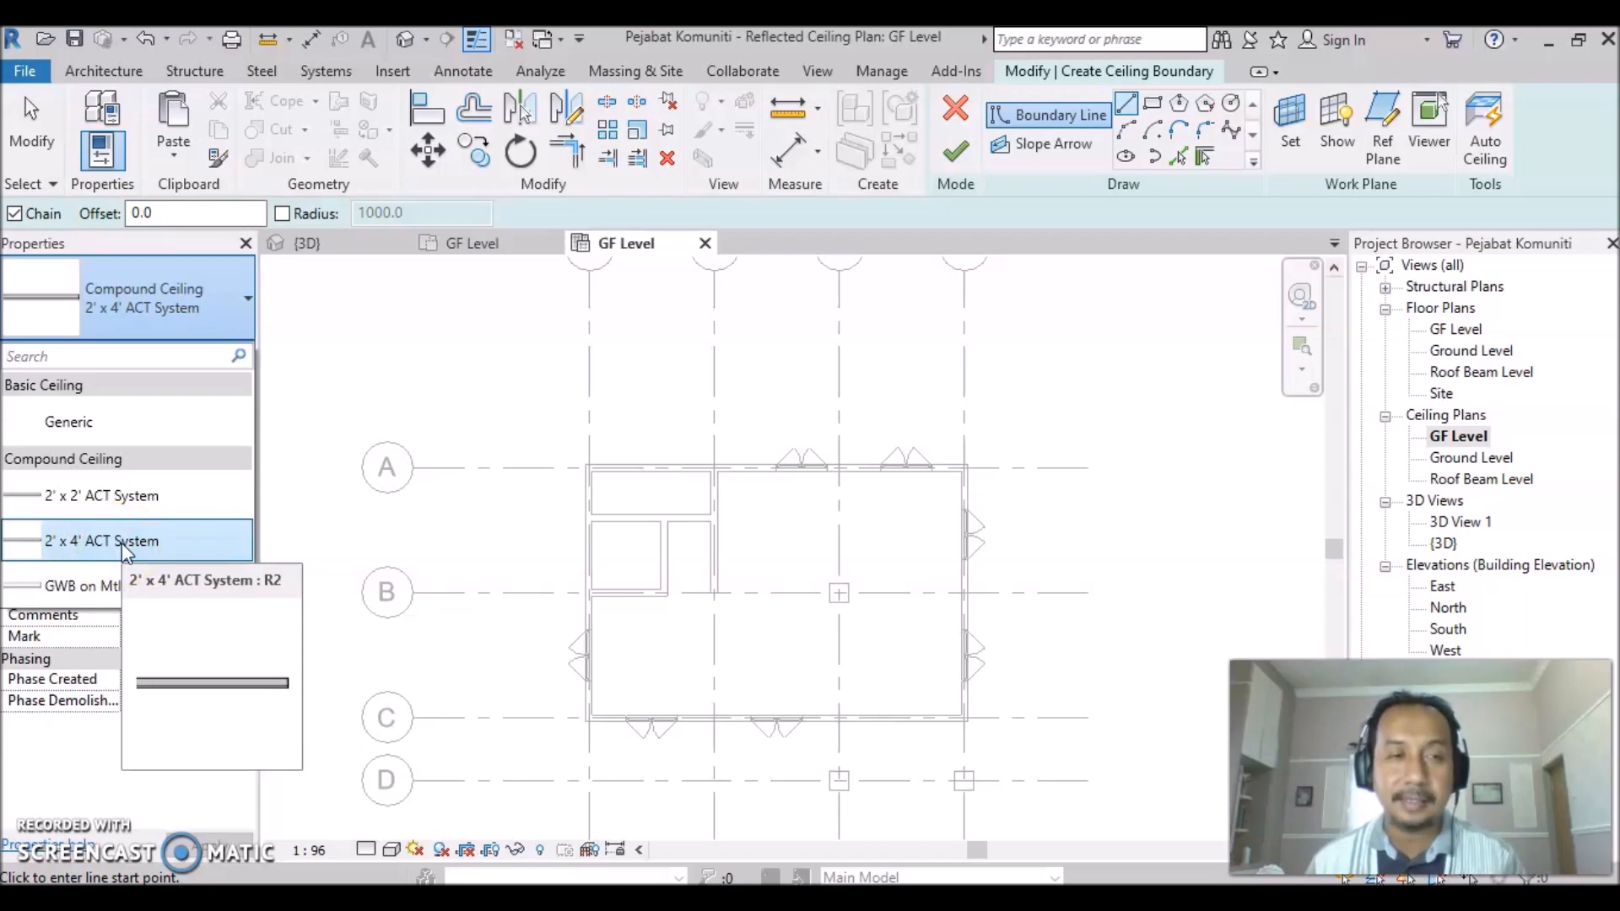
pyautogui.click(121, 544)
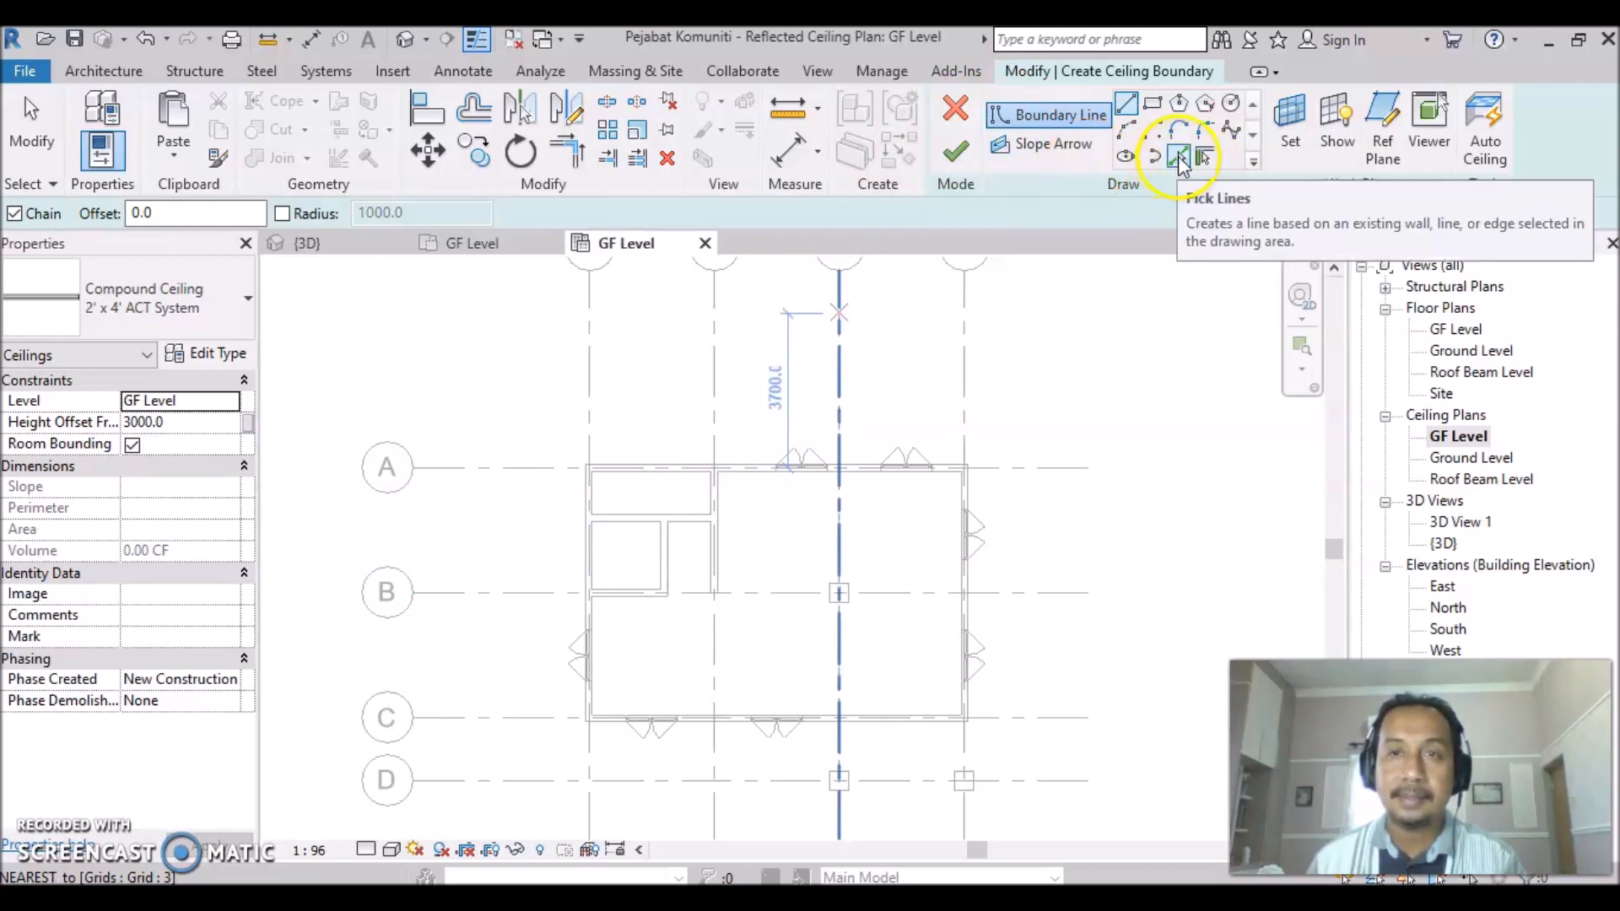
# Set the ceiling's height offset to 2800, trace its boundary along the inner faces of the four exterior walls using Pick Lines, and finish the sketch.
pyautogui.click(1179, 161)
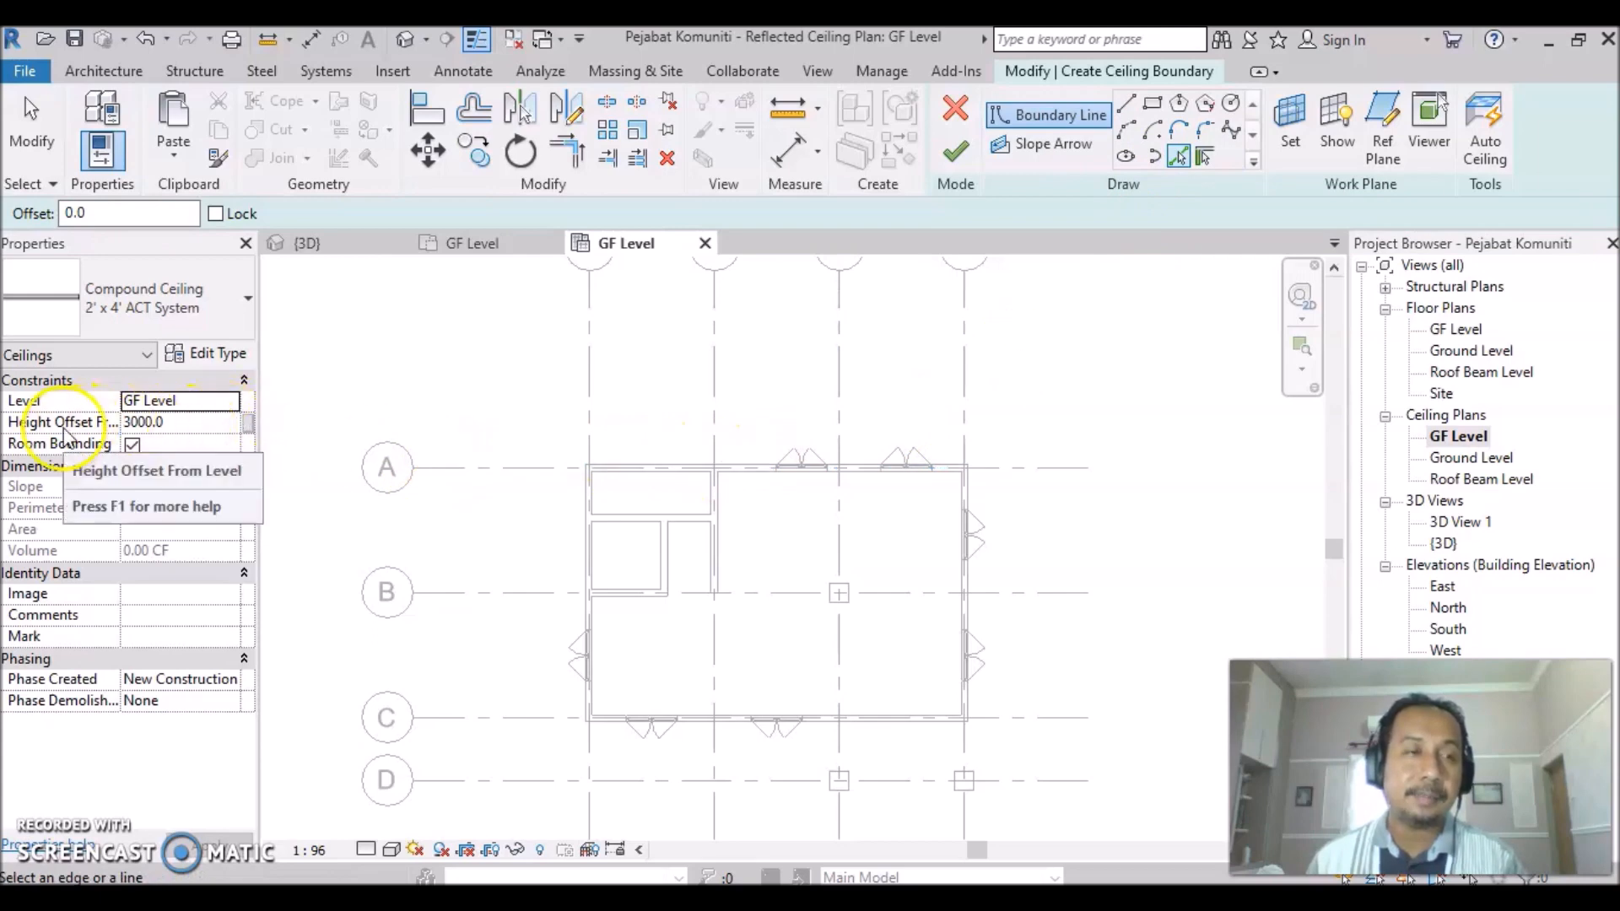
pyautogui.doubleClick(187, 421)
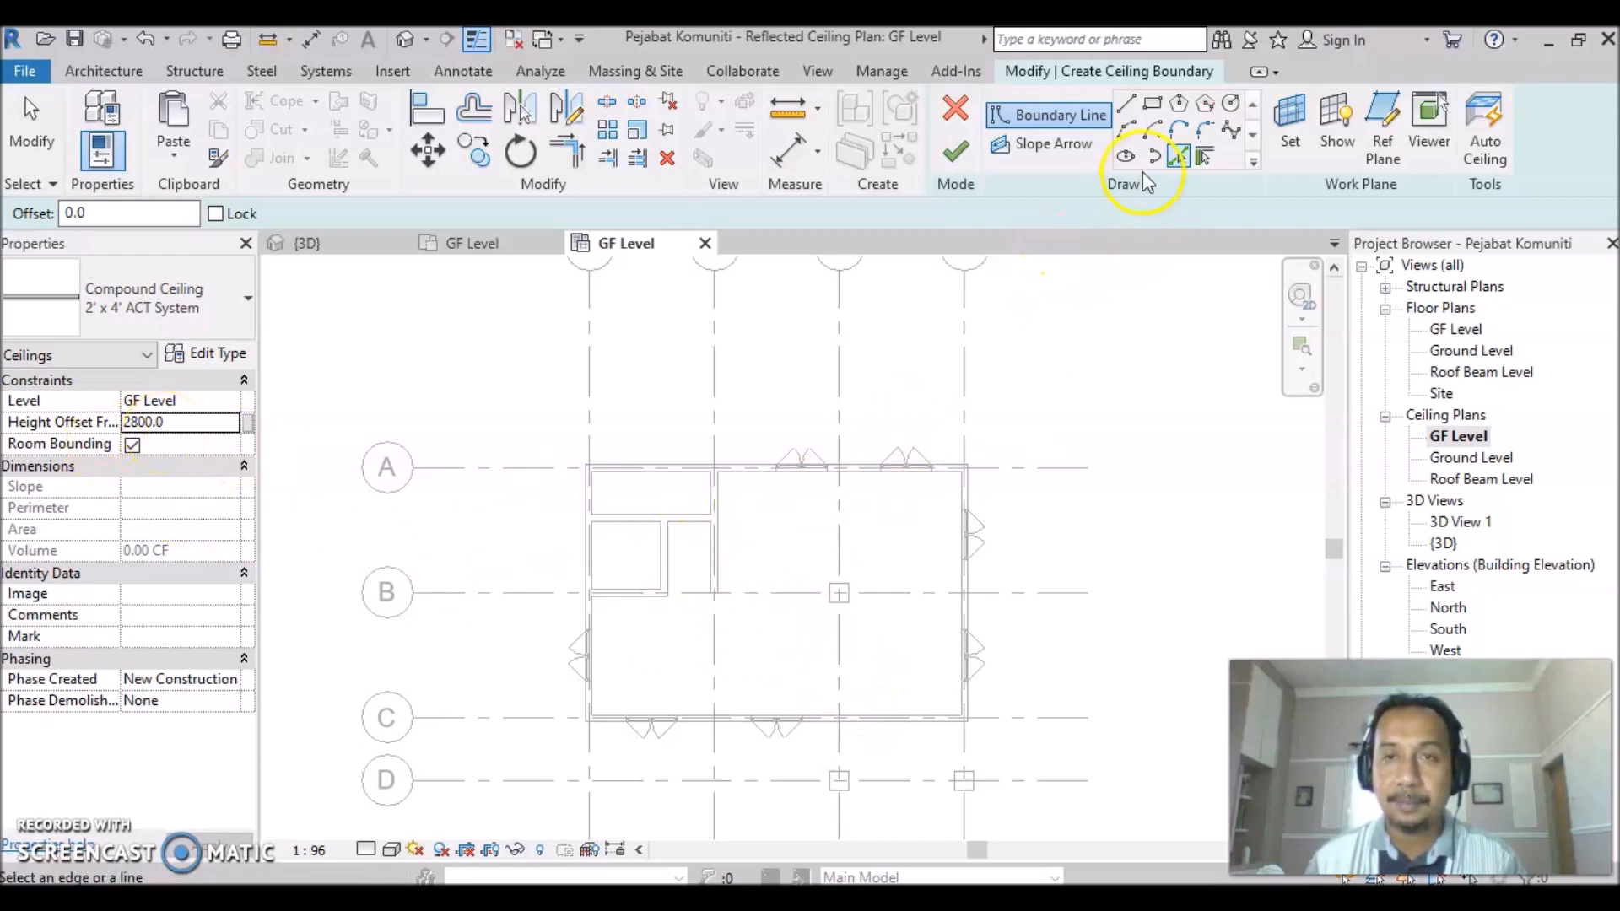
pyautogui.click(743, 483)
pyautogui.scroll(3, 903, 601)
pyautogui.click(1026, 619)
pyautogui.moveTo(852, 688); pyautogui.dragTo(952, 466, button='middle')
pyautogui.click(951, 628)
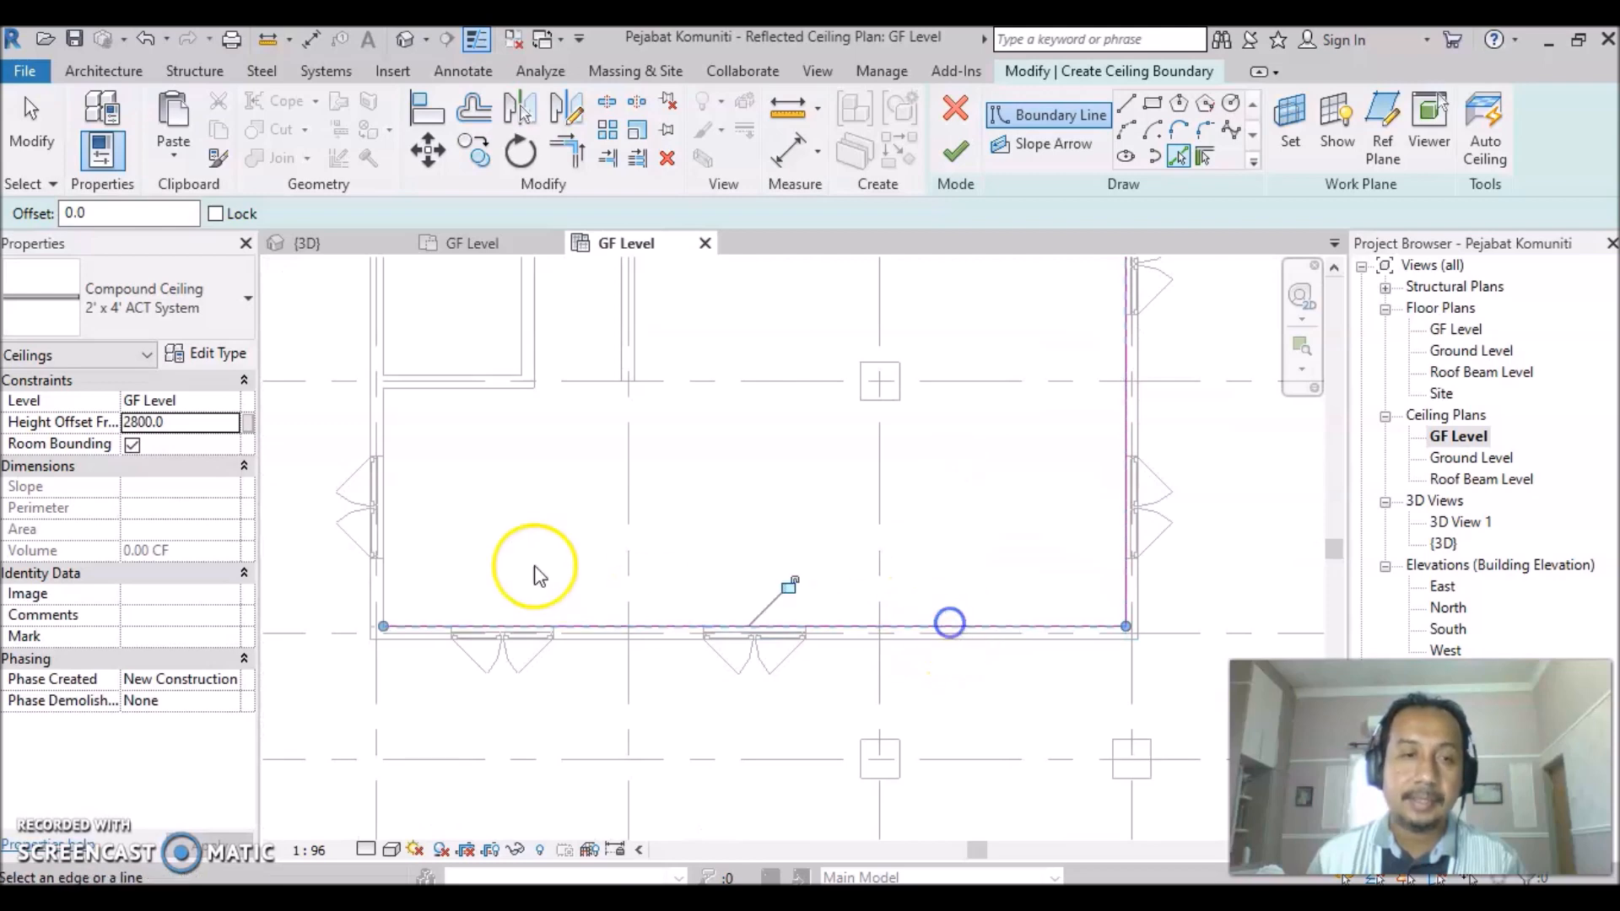
pyautogui.click(385, 535)
pyautogui.scroll(-2, 595, 530)
pyautogui.scroll(-1, 687, 377)
pyautogui.moveTo(687, 376); pyautogui.dragTo(698, 502, button='middle')
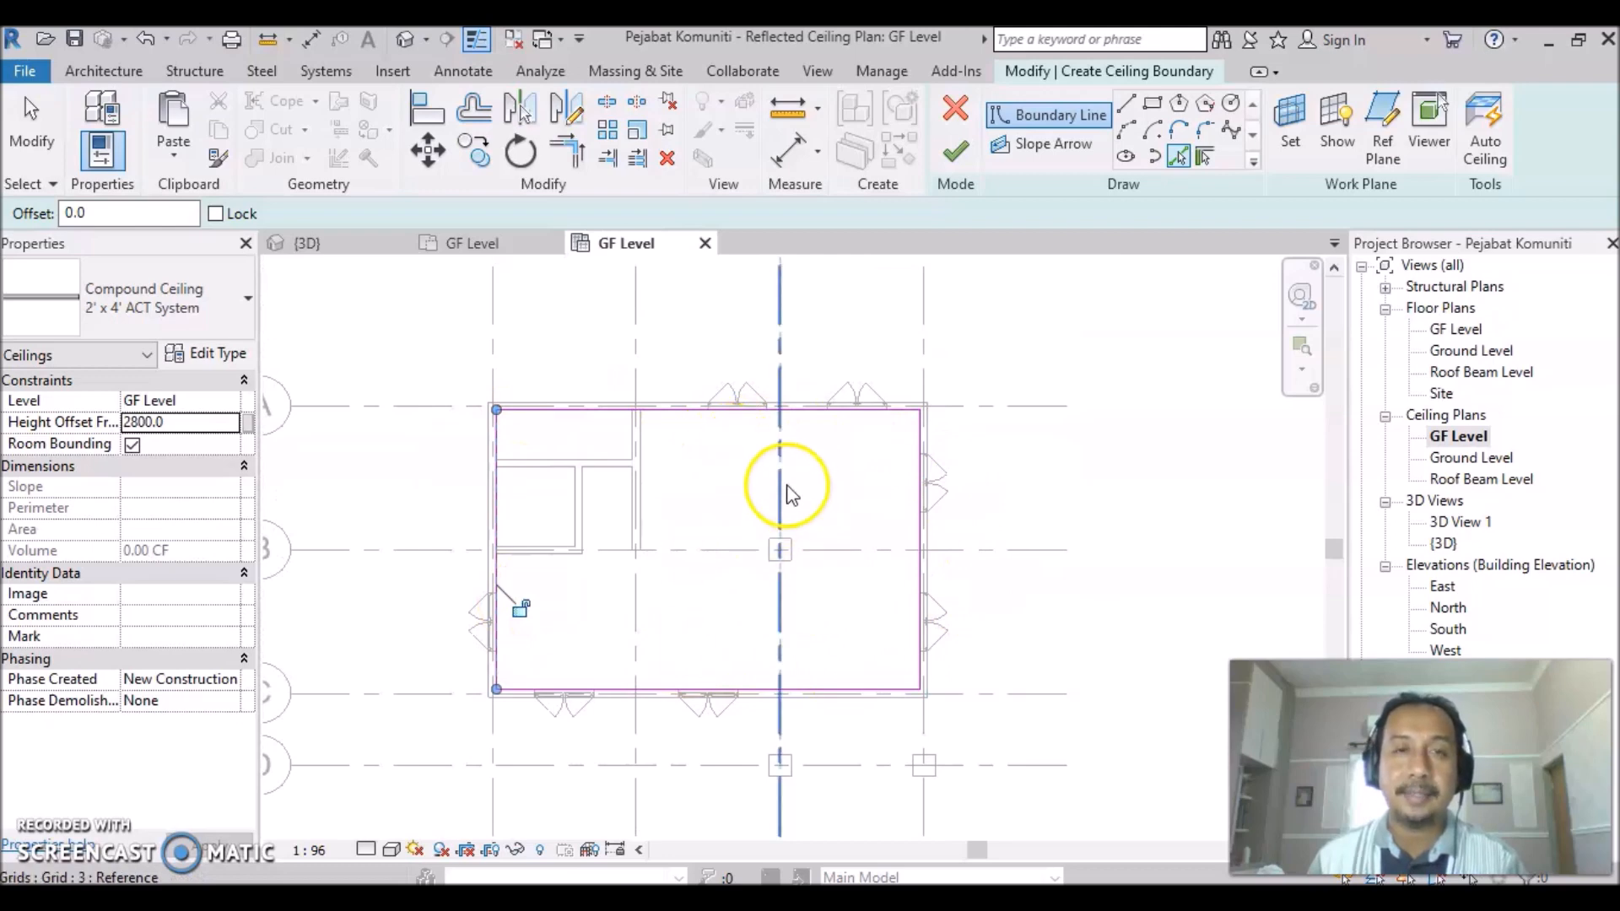
pyautogui.click(956, 156)
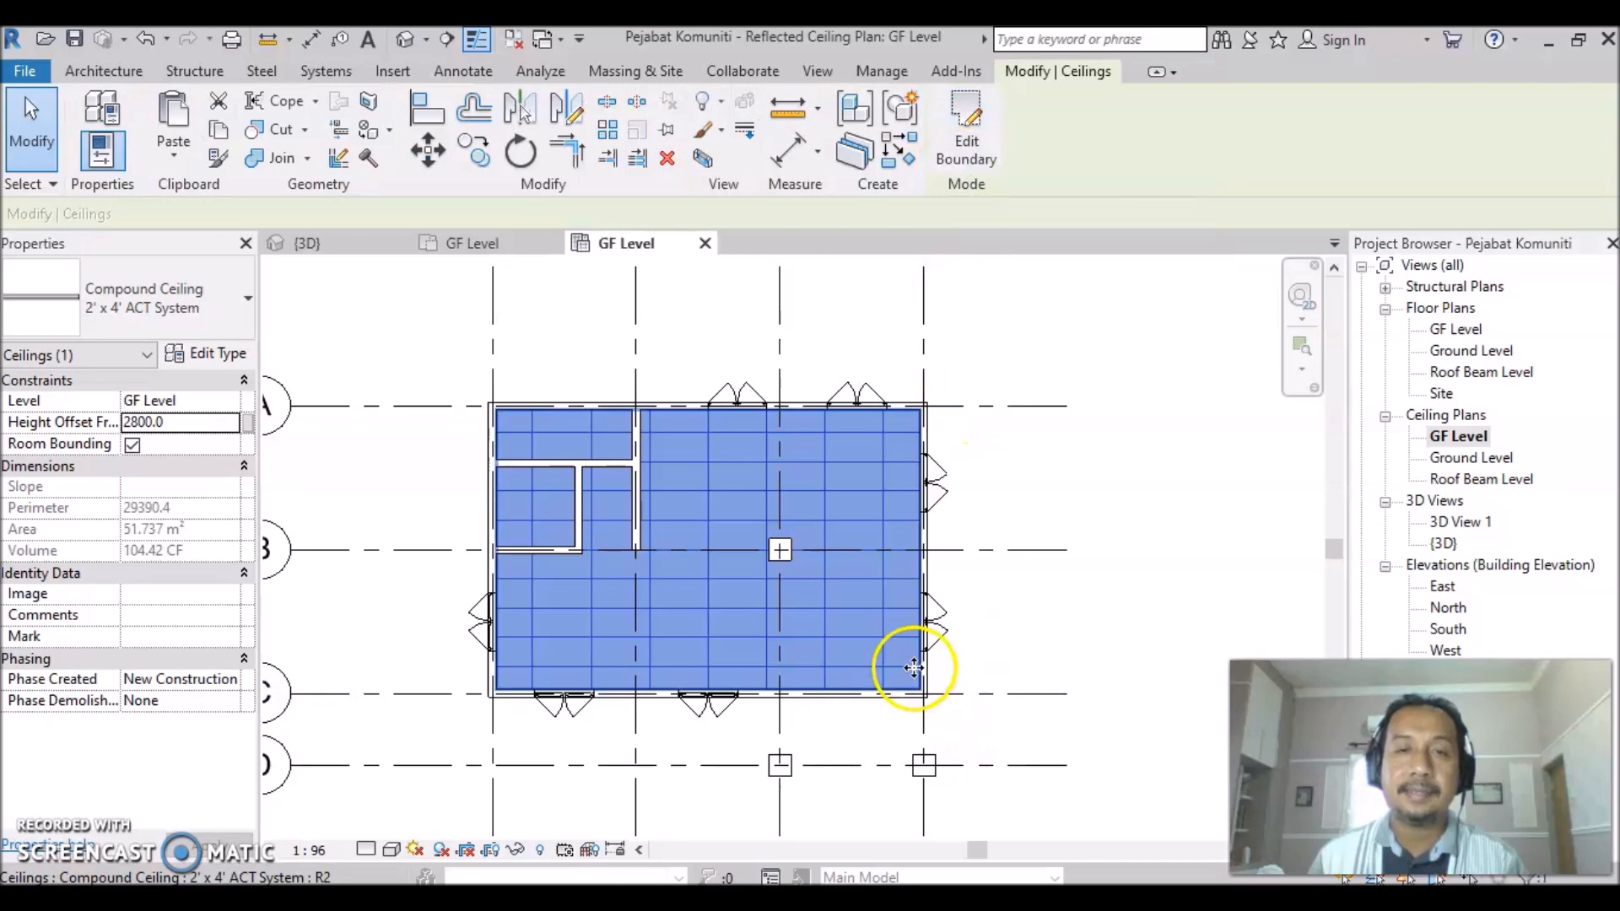
# Examine the new ceiling in the 3D view and select it.
pyautogui.scroll(-1, 1021, 688)
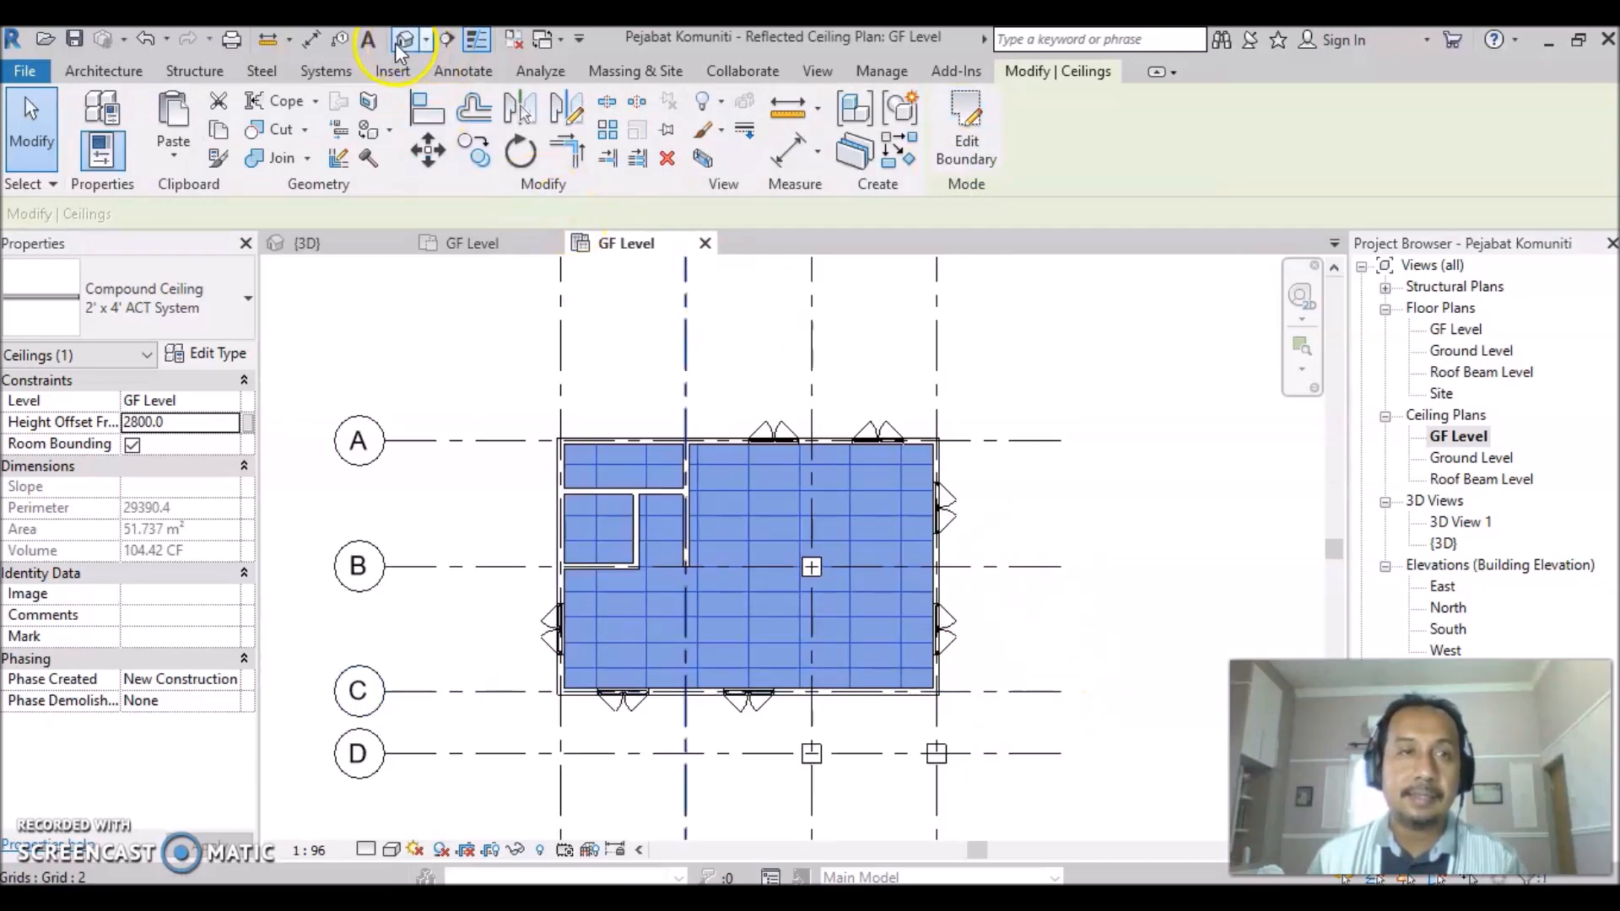
pyautogui.click(405, 40)
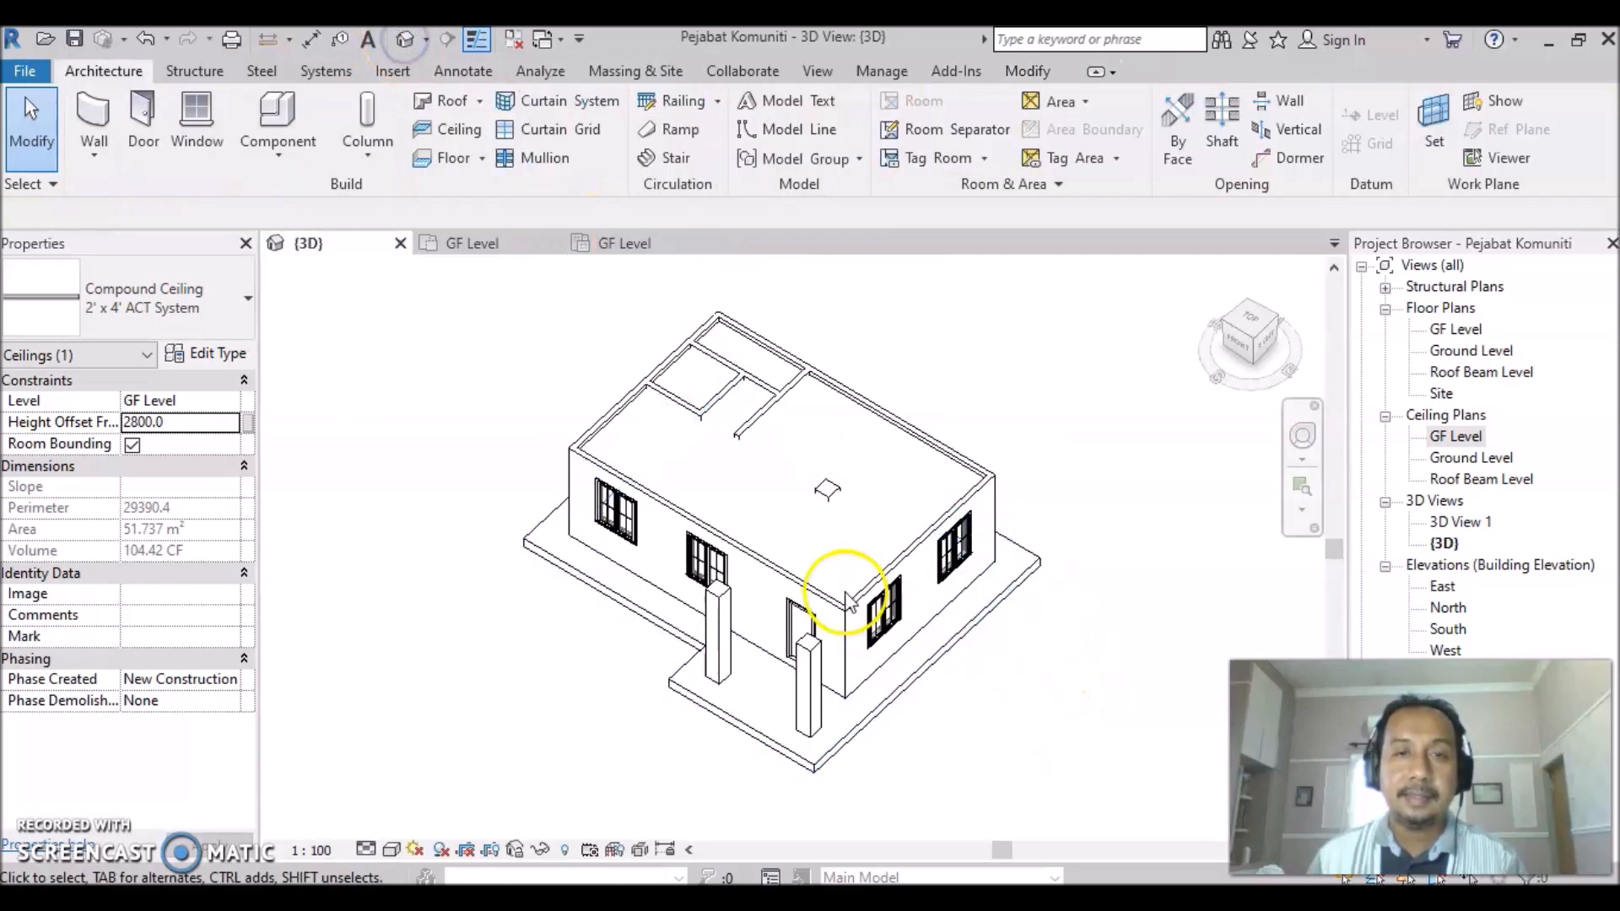
pyautogui.click(934, 453)
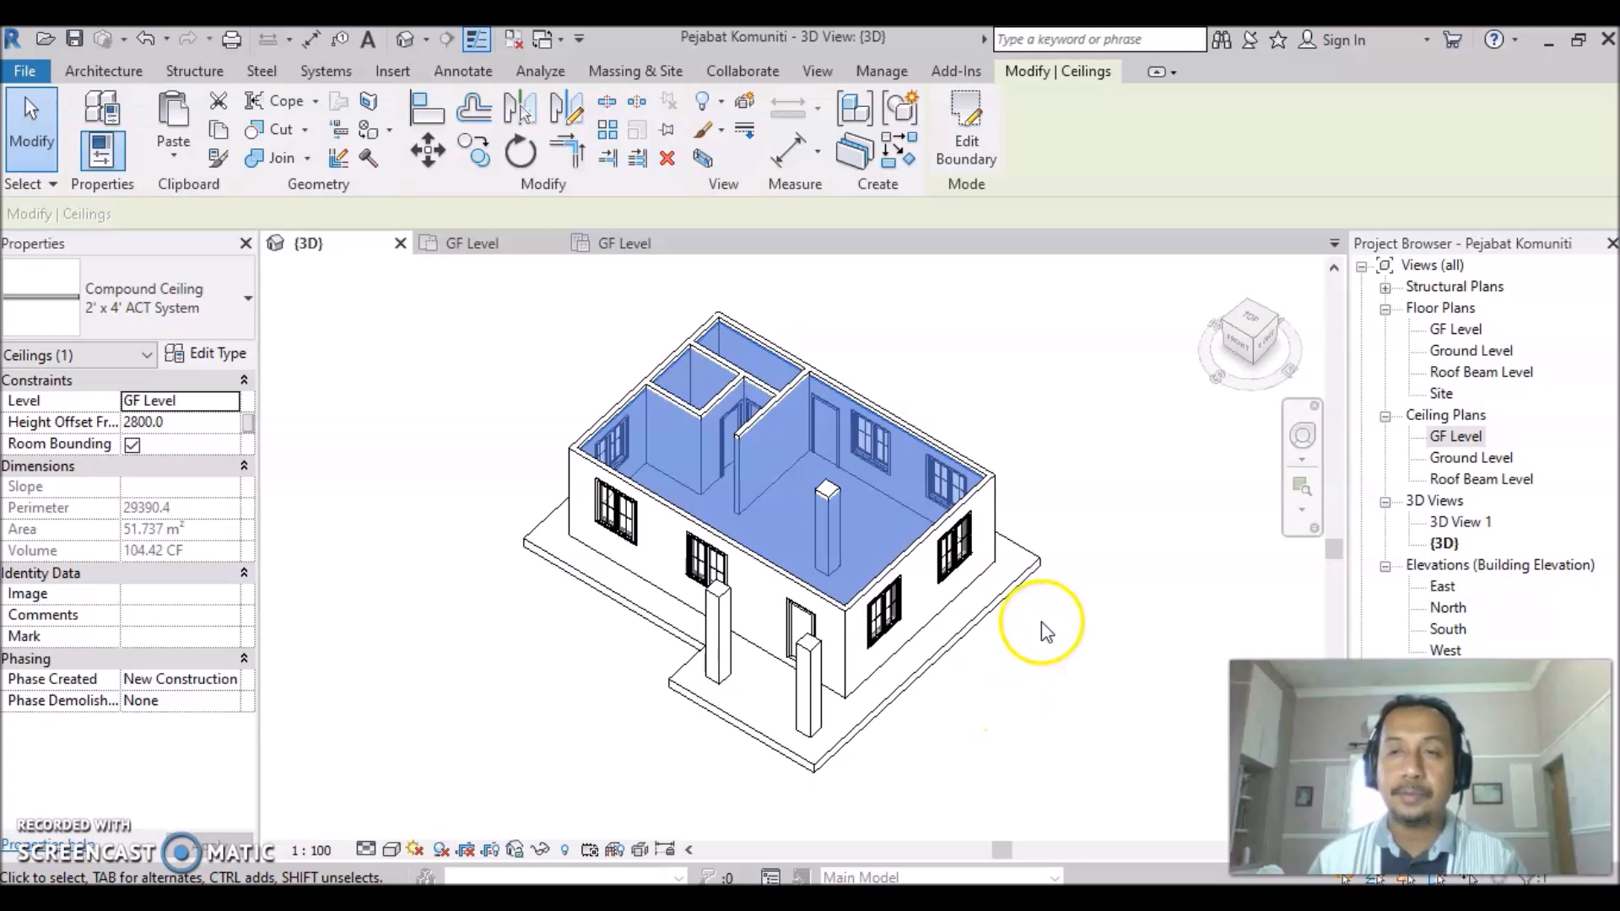
# In the Roof Beam Level floor plan, start a roof by footprint.
pyautogui.doubleClick(1486, 374)
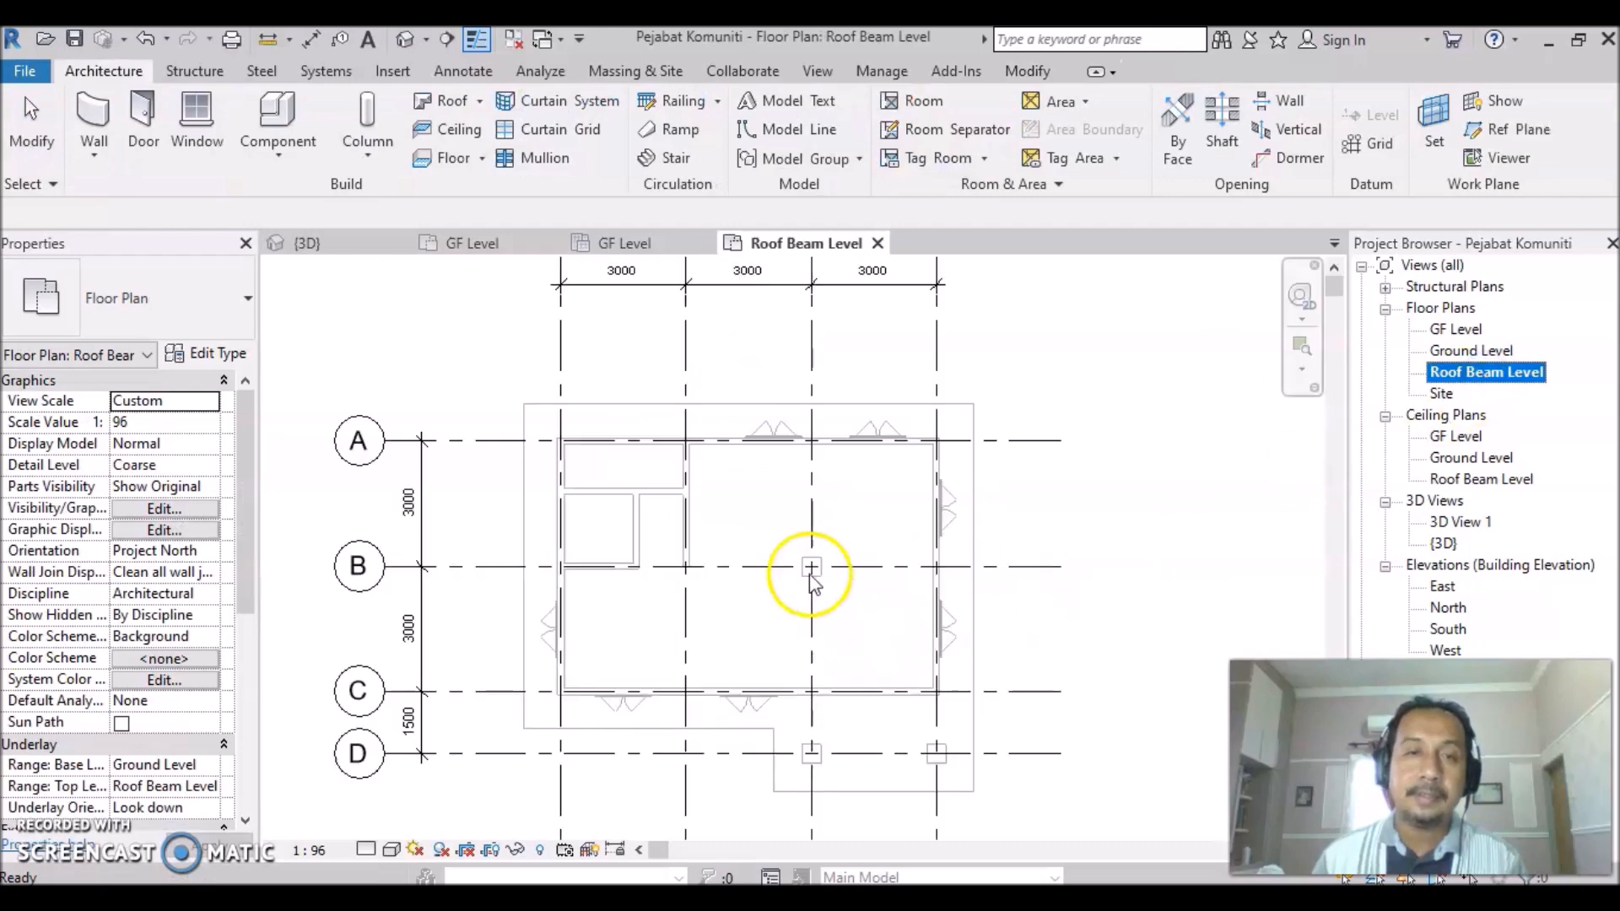
pyautogui.scroll(-2, 817, 599)
pyautogui.click(860, 525)
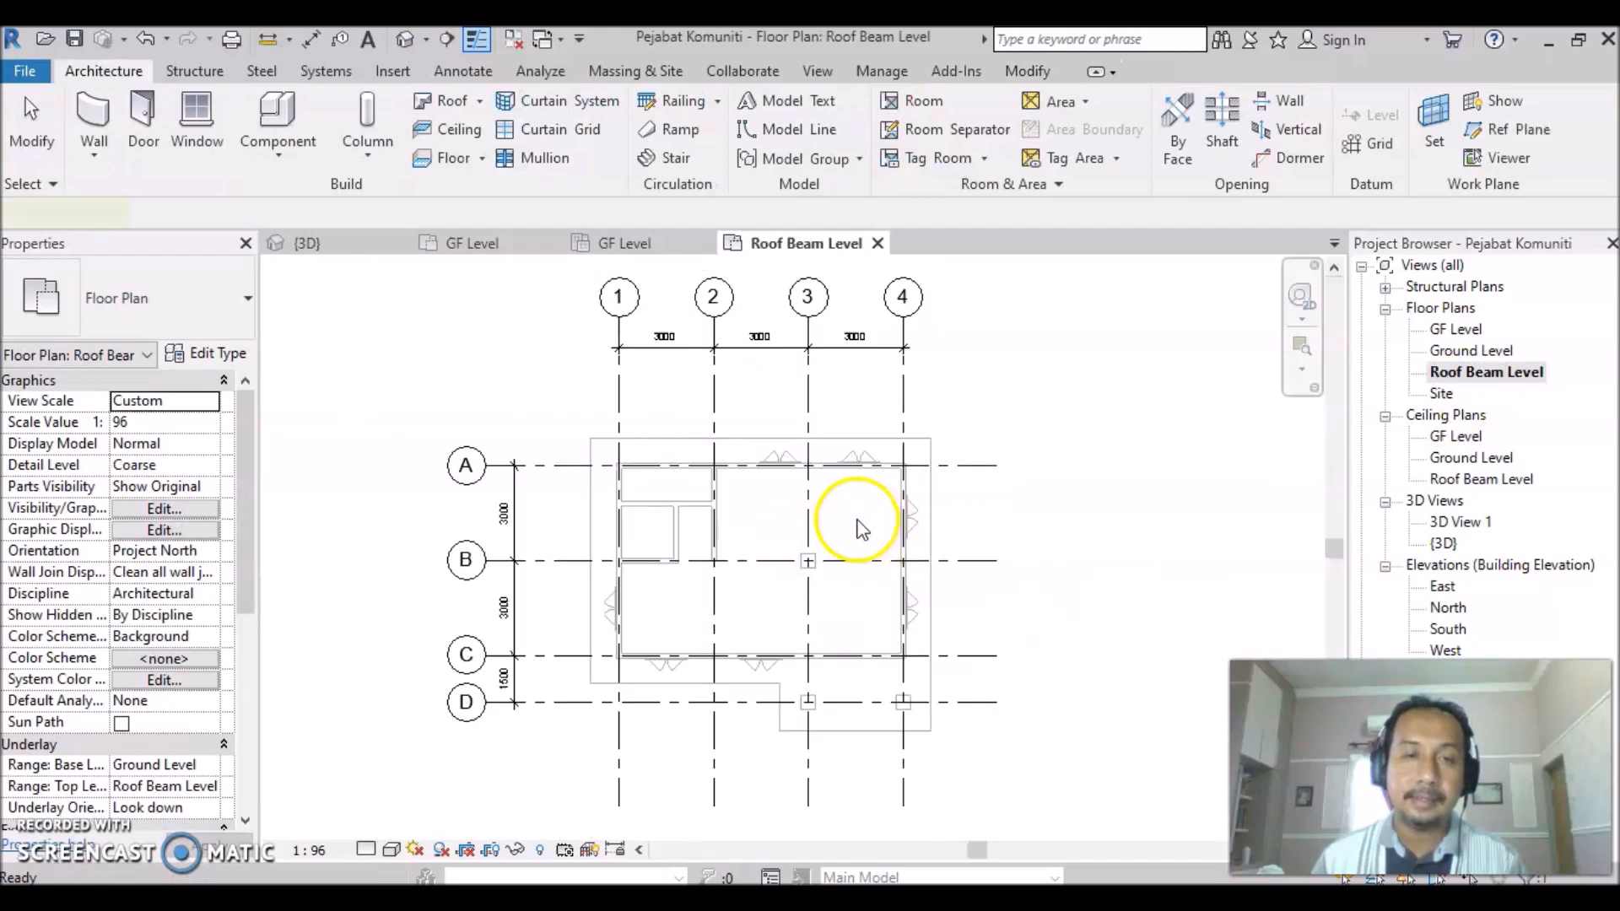
pyautogui.click(1023, 520)
pyautogui.scroll(1, 1006, 524)
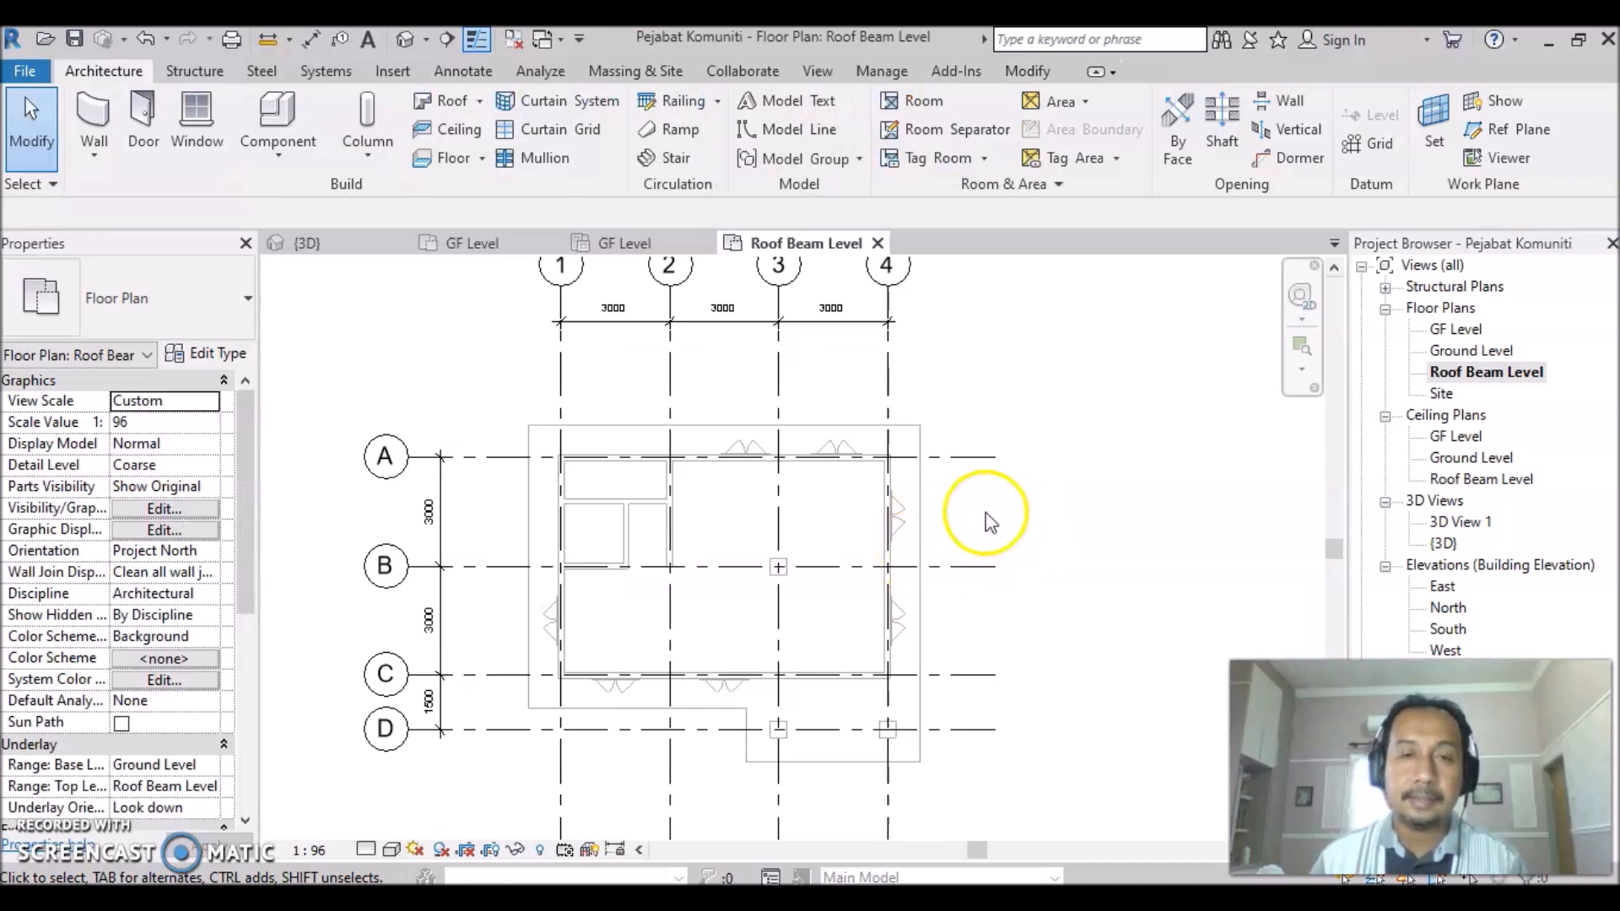
pyautogui.moveTo(1087, 611); pyautogui.dragTo(1139, 568, button='middle')
pyautogui.scroll(1, 1128, 561)
pyautogui.click(1082, 559)
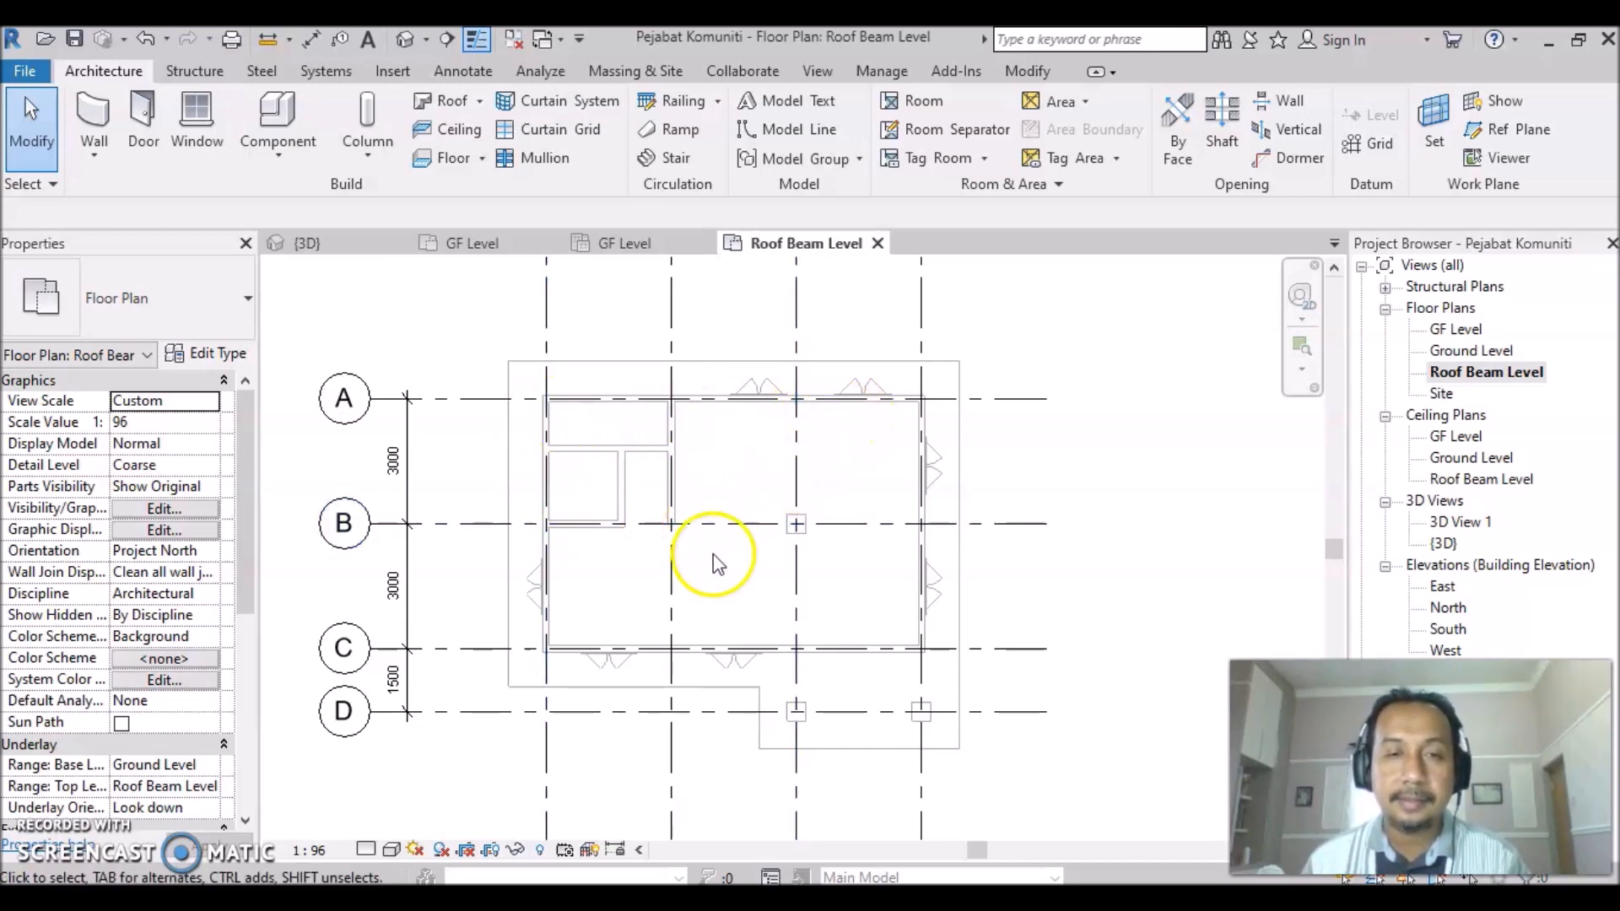
pyautogui.click(740, 597)
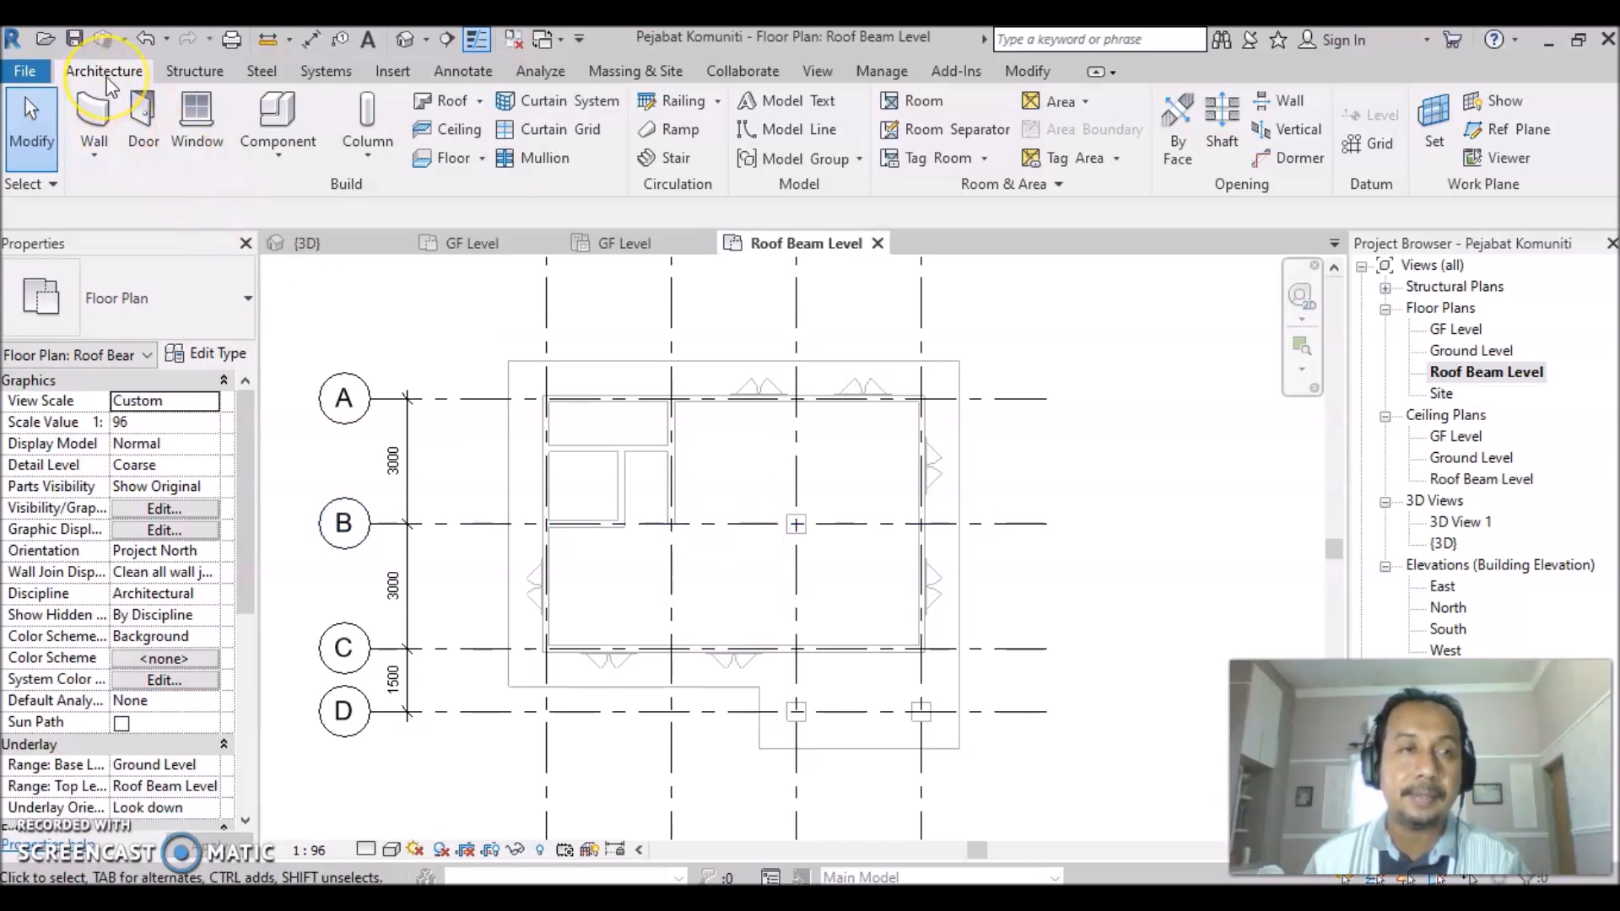
pyautogui.click(480, 102)
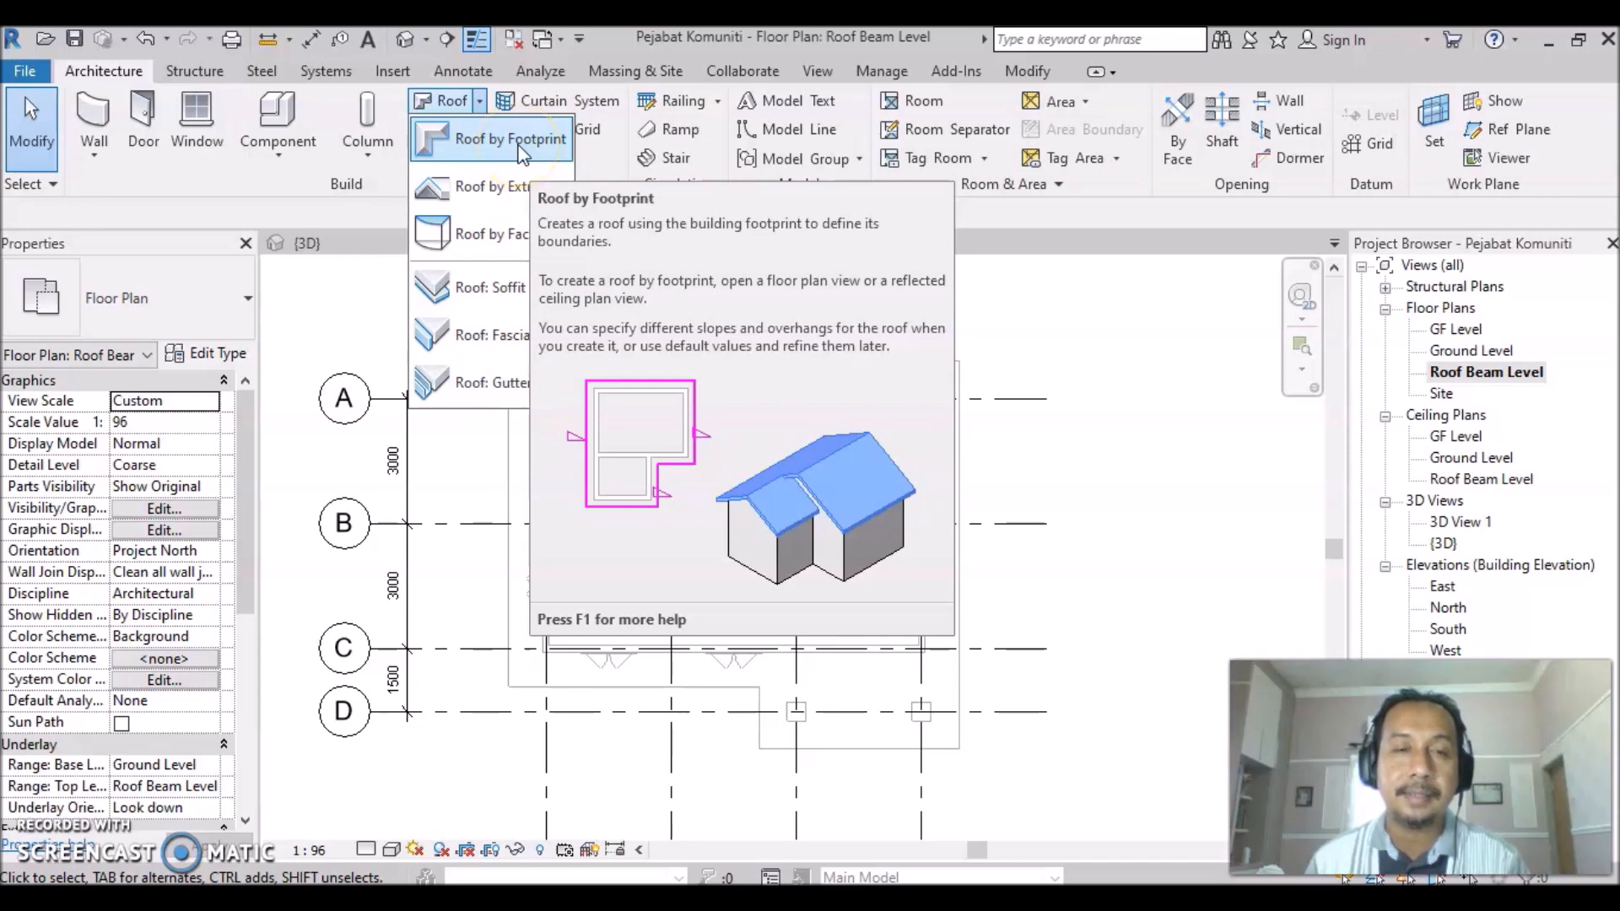
pyautogui.click(521, 152)
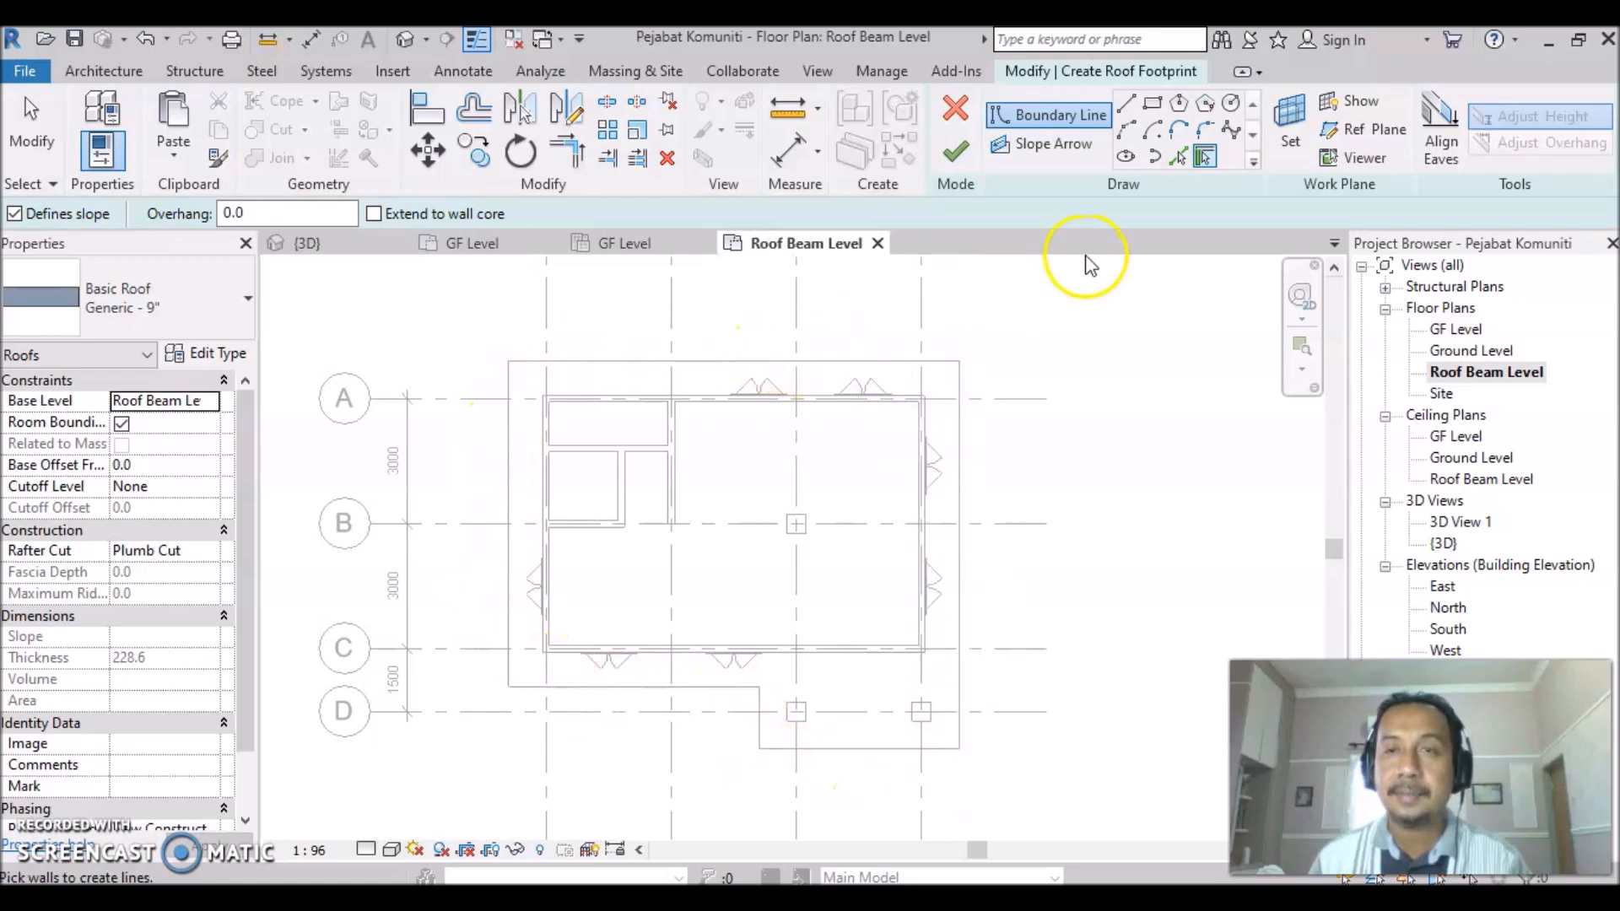
# Trace the roof footprint along all six outer edges of the floor slab using Pick Lines, with every edge defining slope.
pyautogui.click(1180, 160)
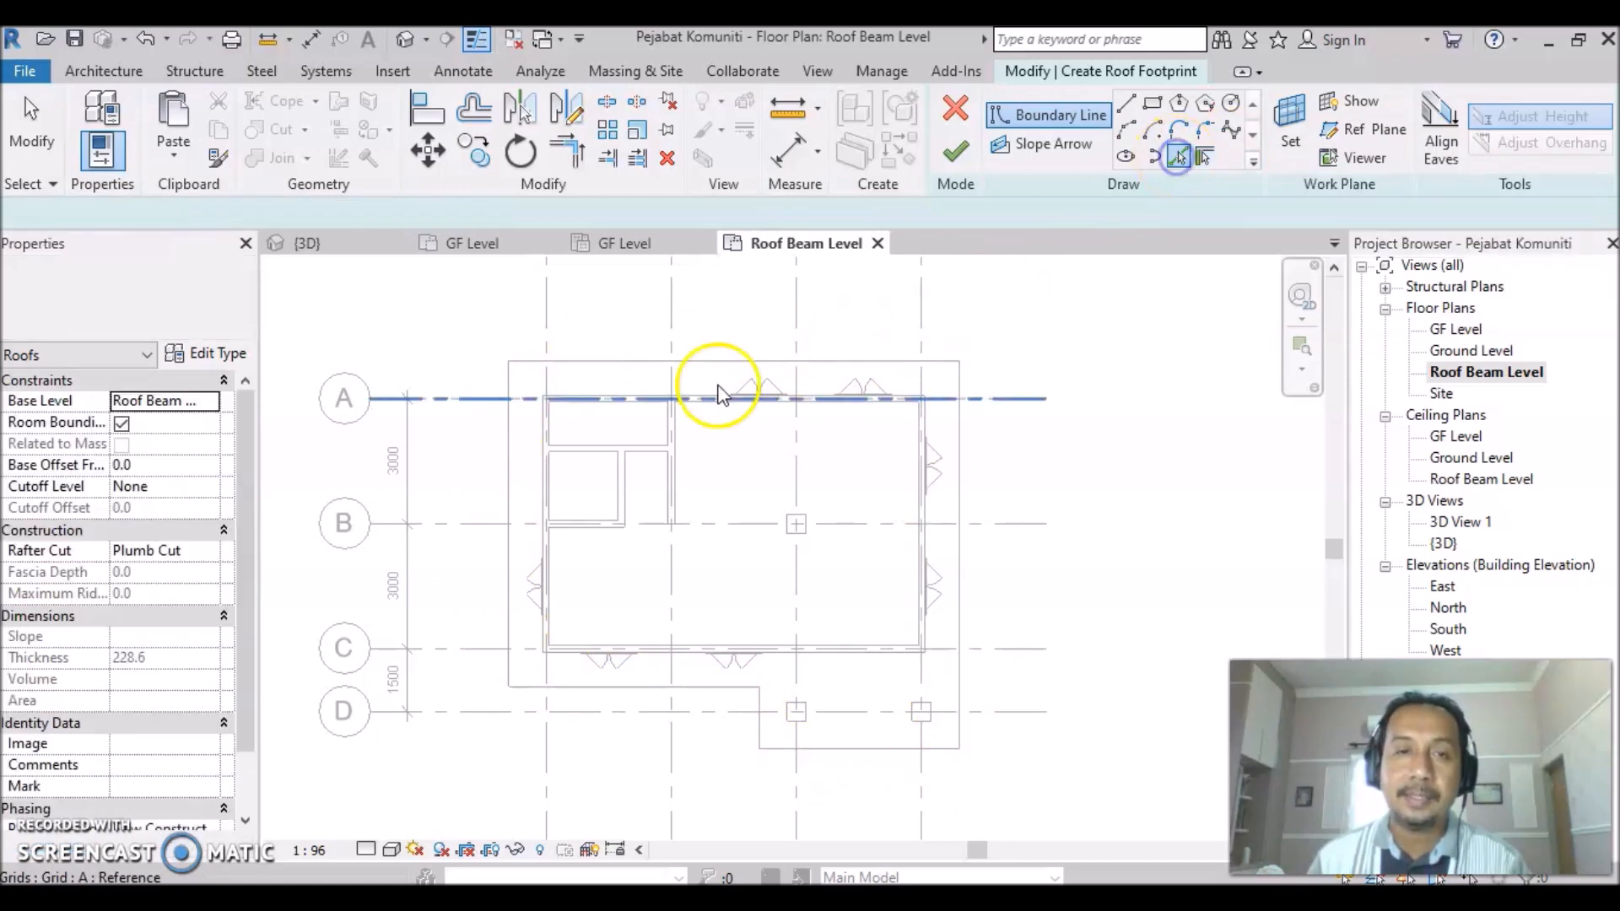
pyautogui.click(695, 362)
pyautogui.click(506, 441)
pyautogui.click(655, 687)
pyautogui.click(760, 723)
pyautogui.click(823, 749)
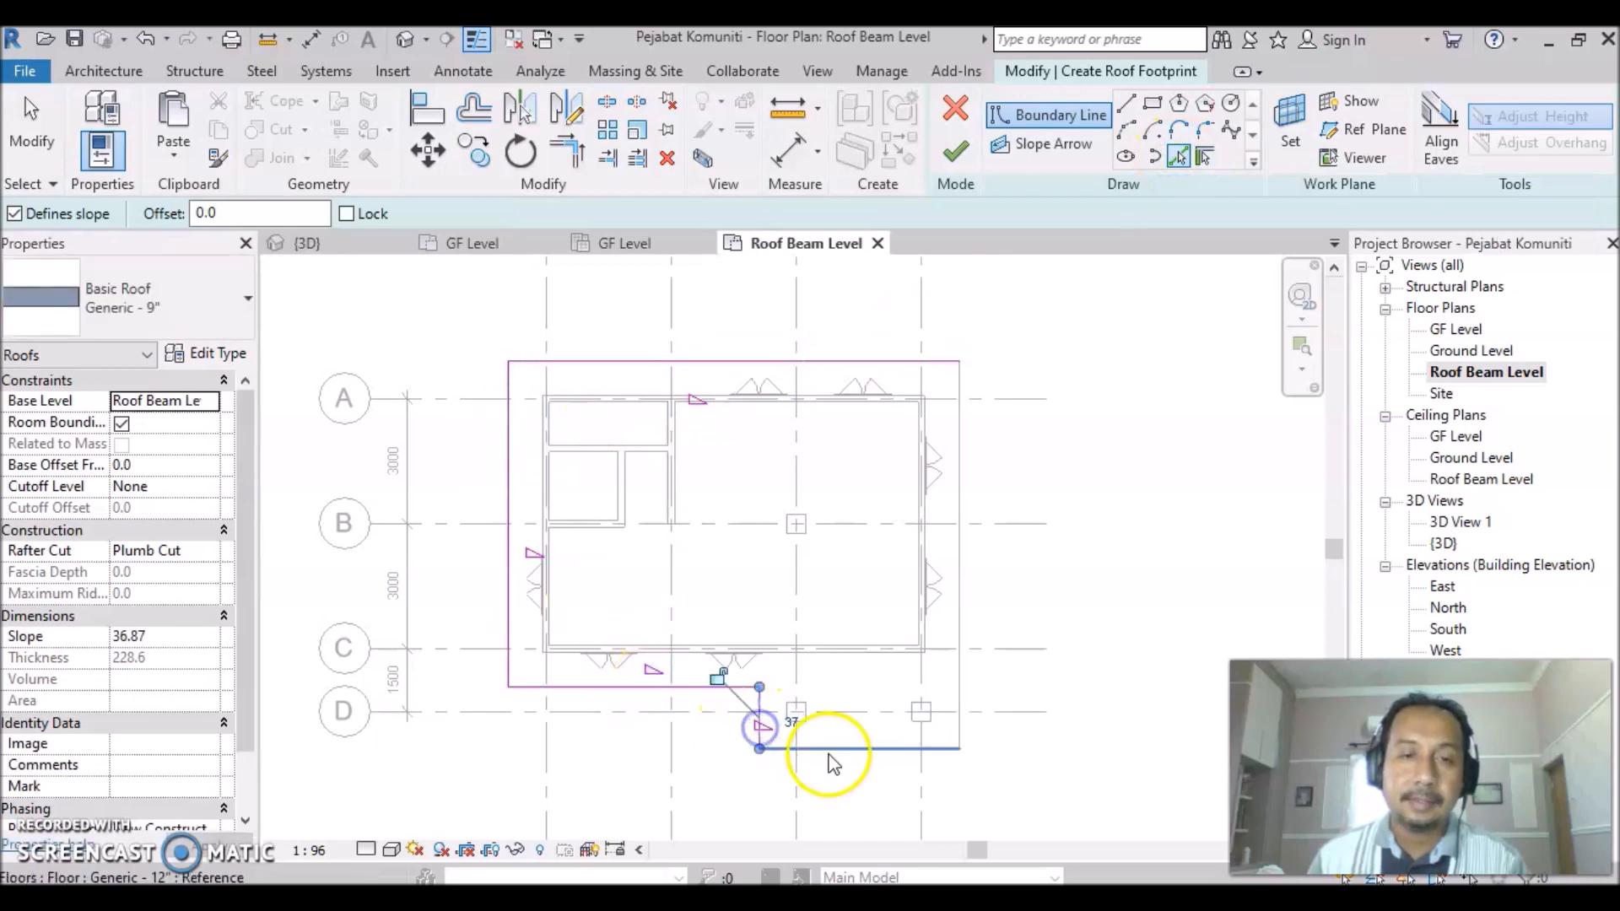
pyautogui.click(962, 680)
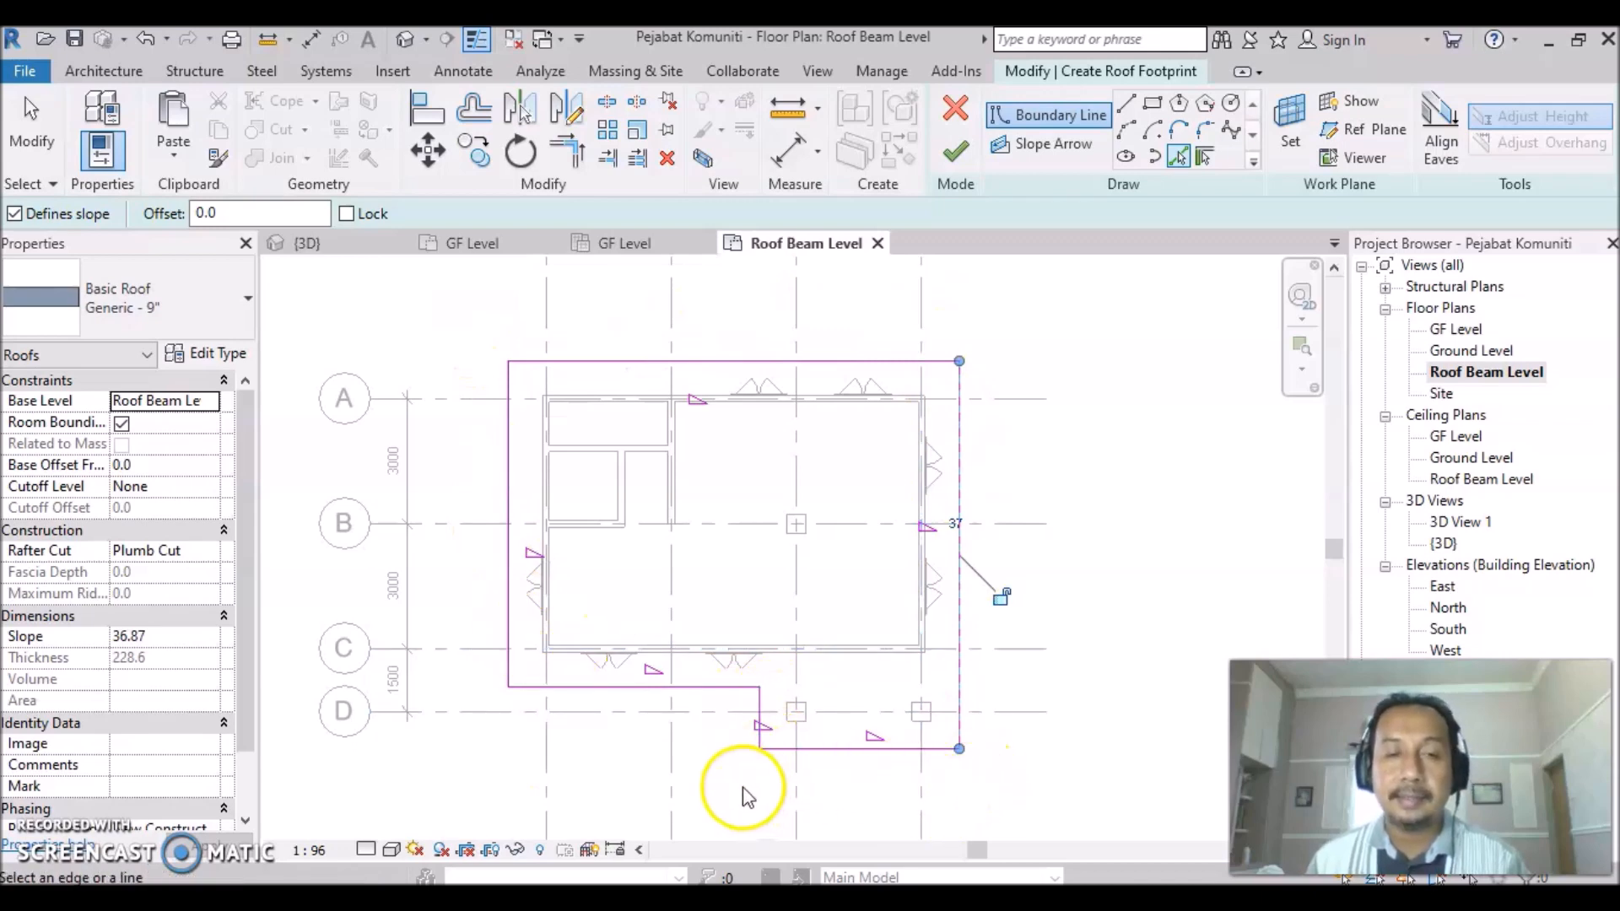
pyautogui.click(654, 695)
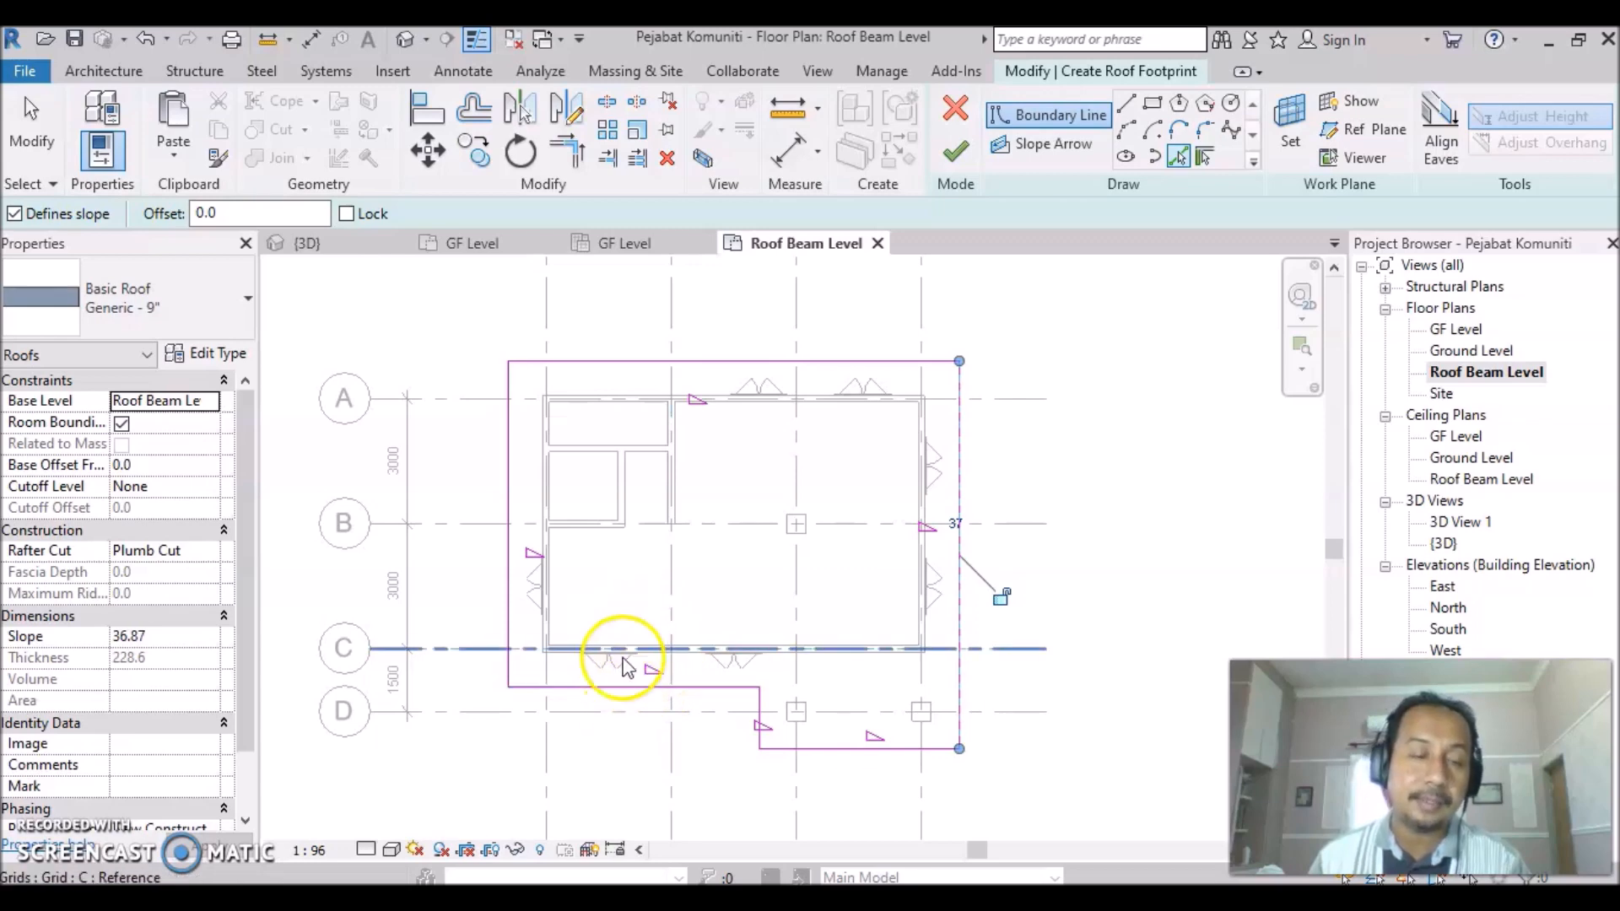
pyautogui.click(511, 494)
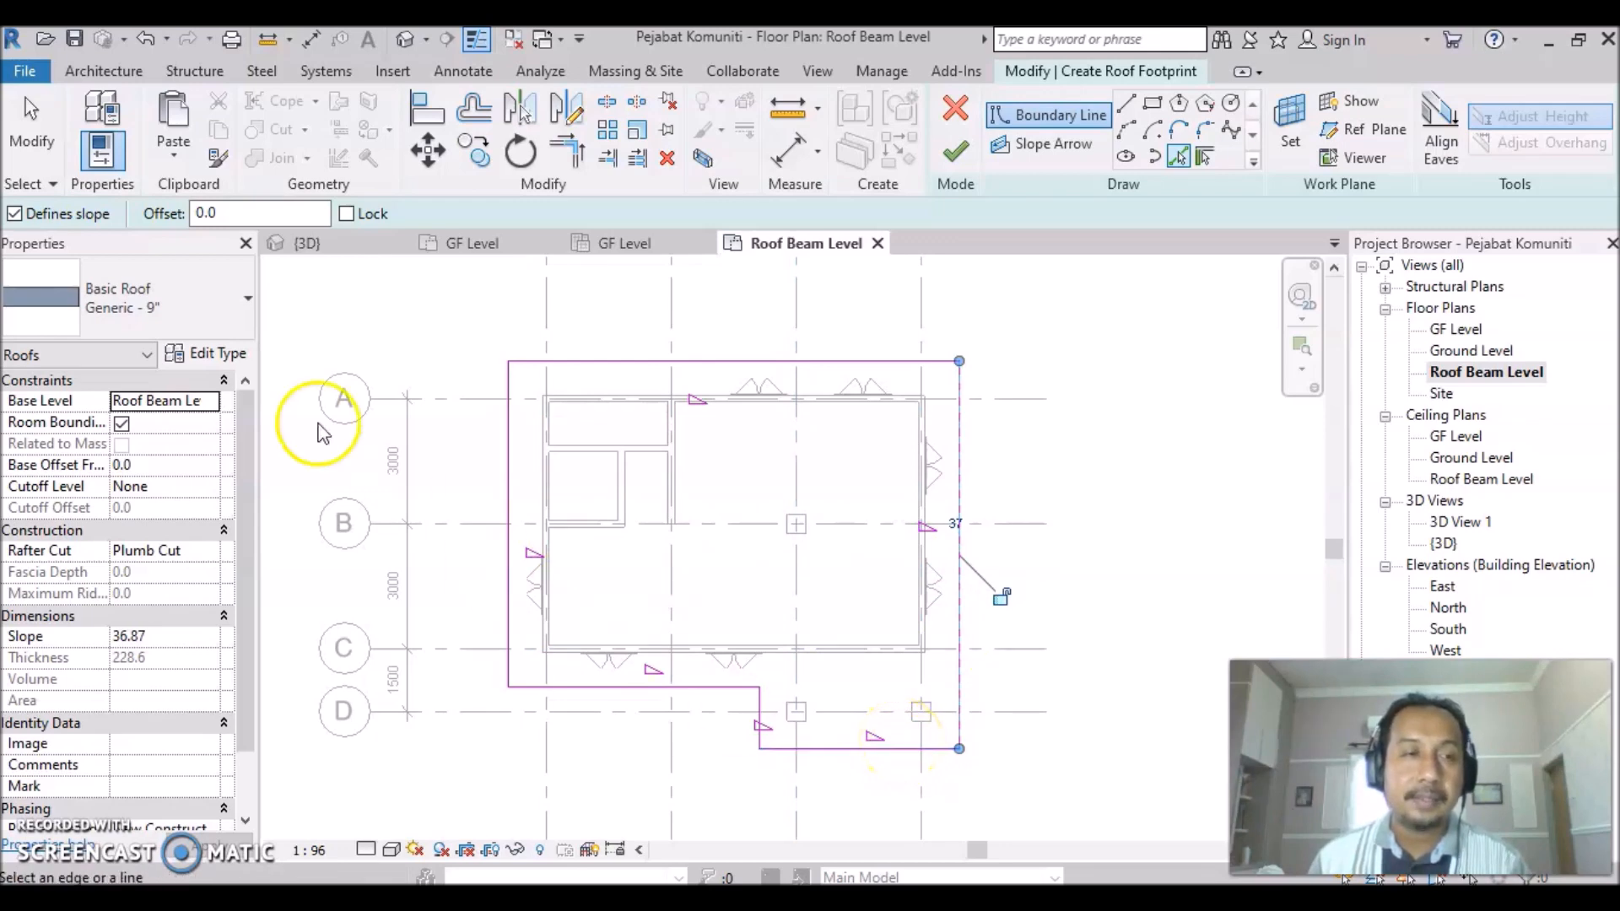
# Keep the roof type Basic Roof Generic - 9" and finish the footprint sketch.
pyautogui.click(246, 304)
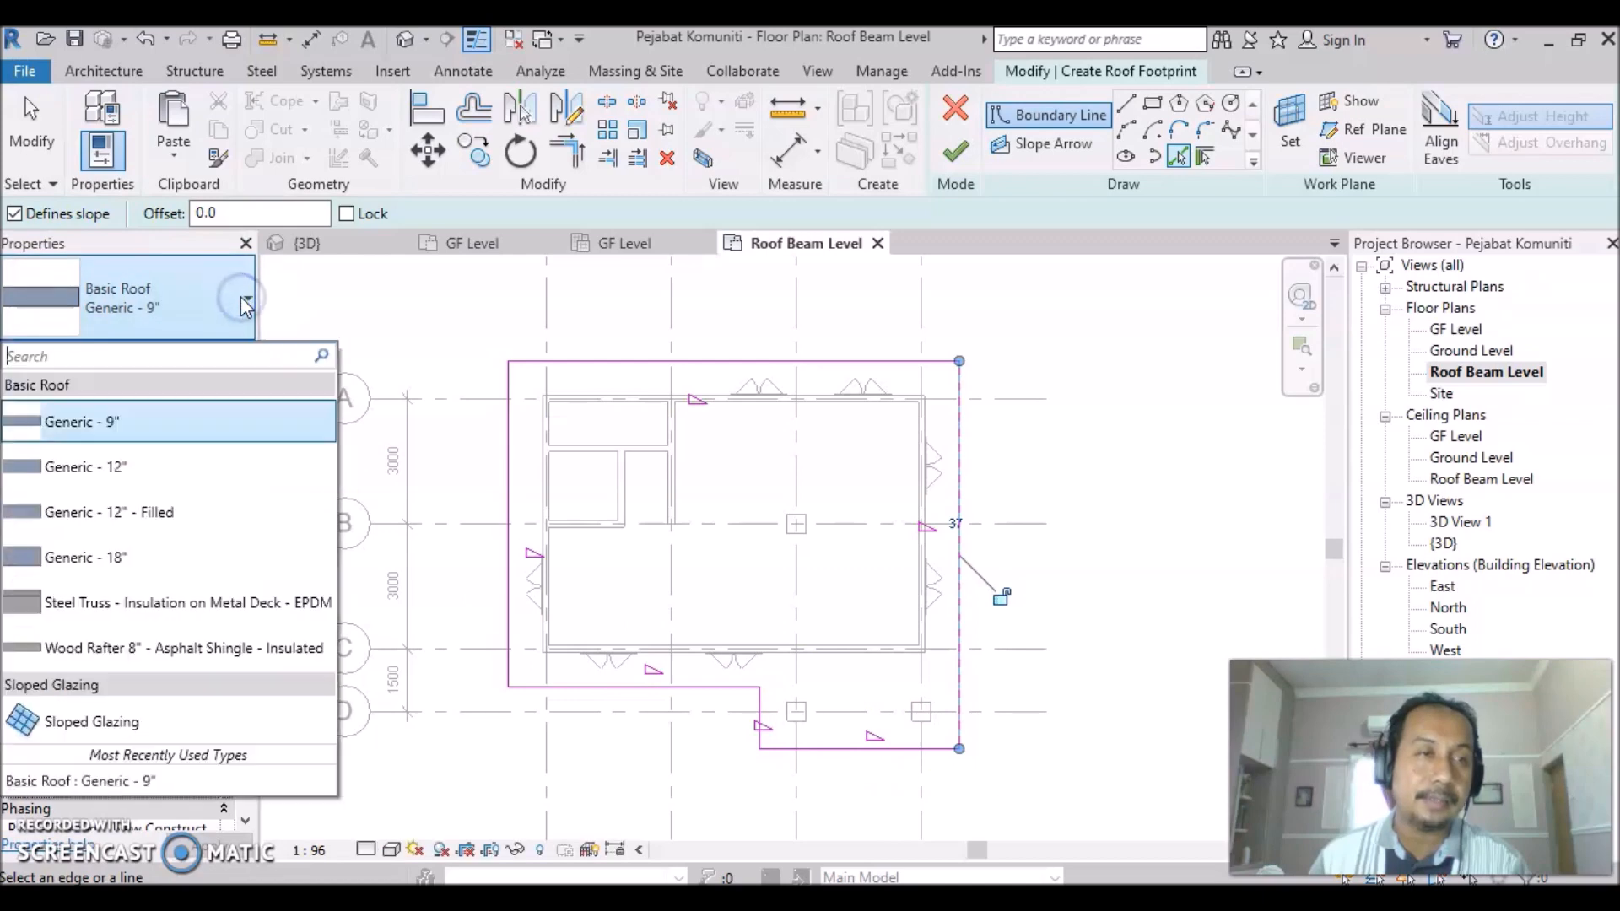
pyautogui.click(185, 444)
pyautogui.moveTo(186, 439)
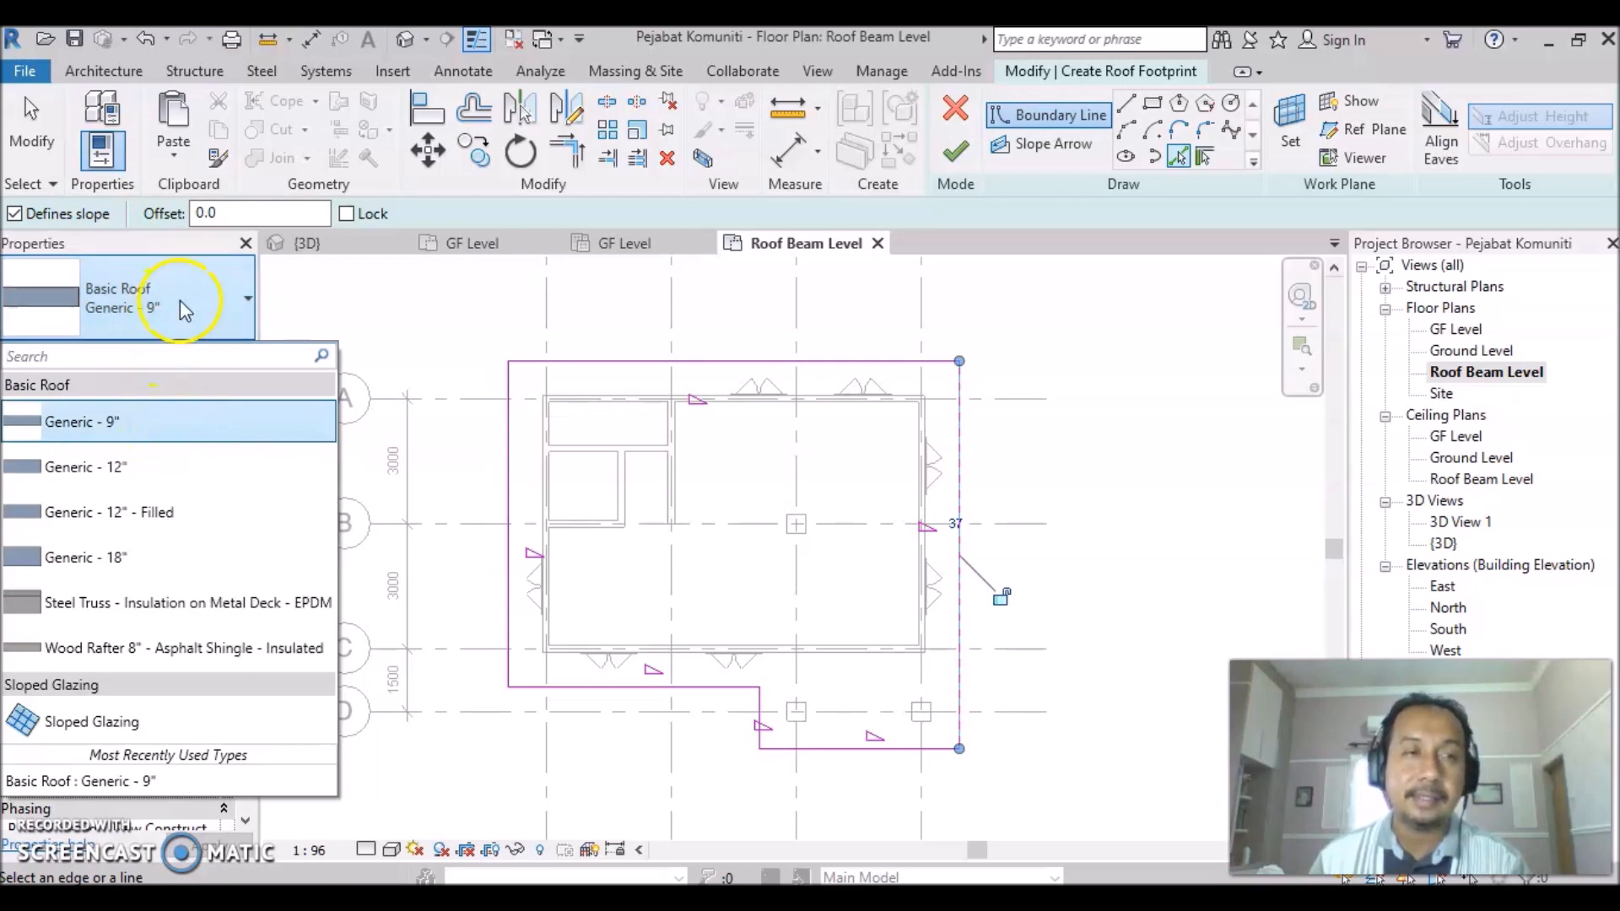
pyautogui.click(199, 314)
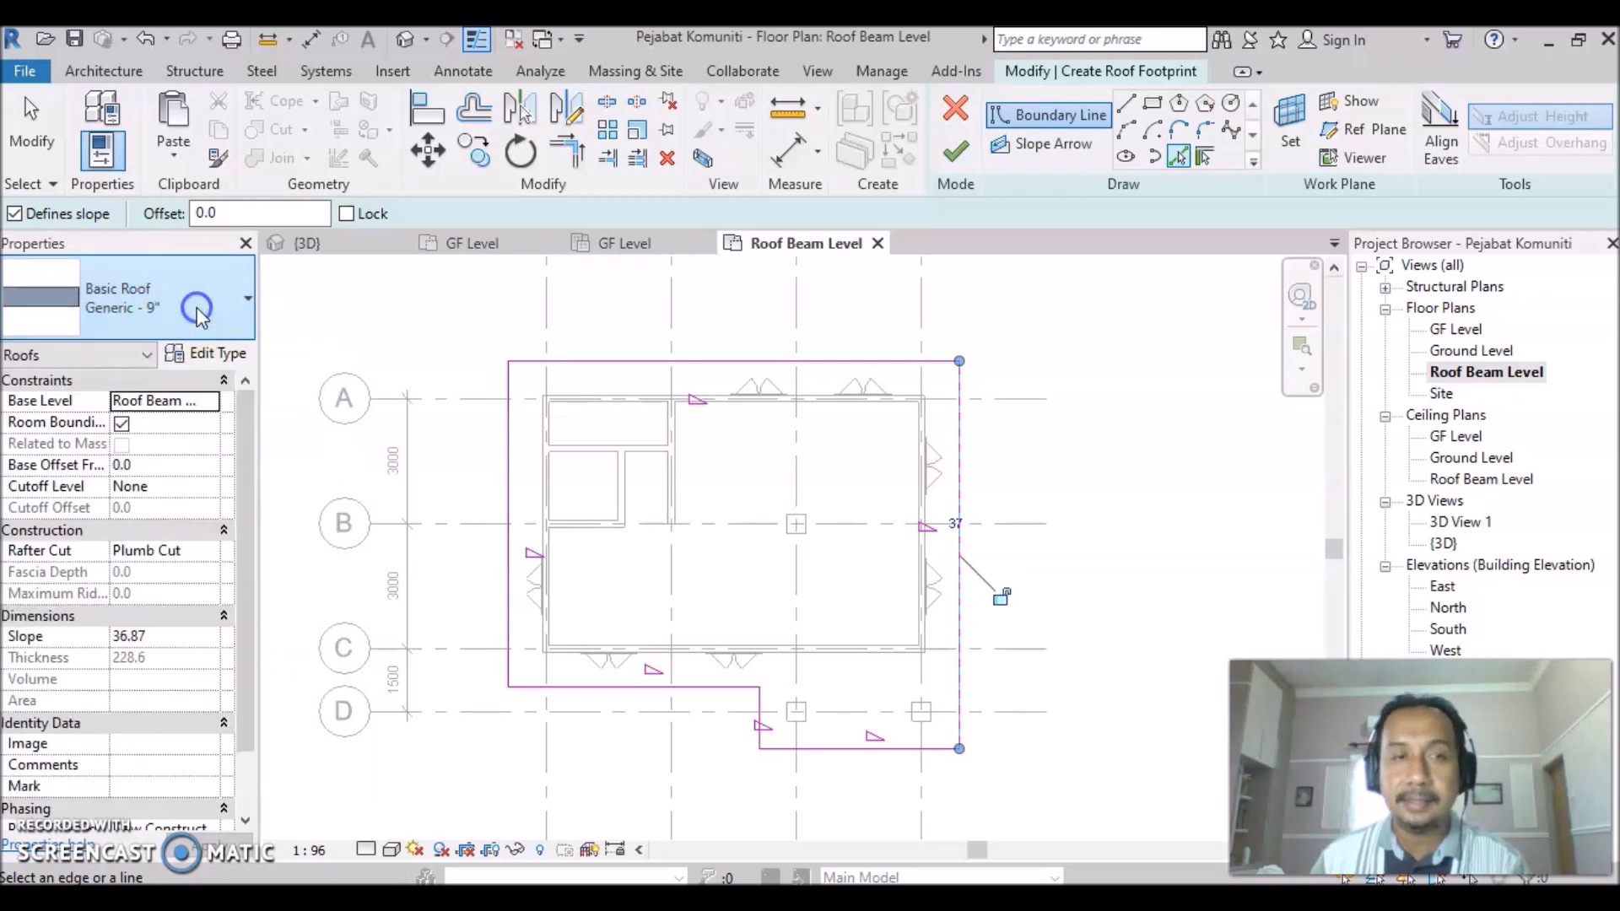
pyautogui.click(959, 155)
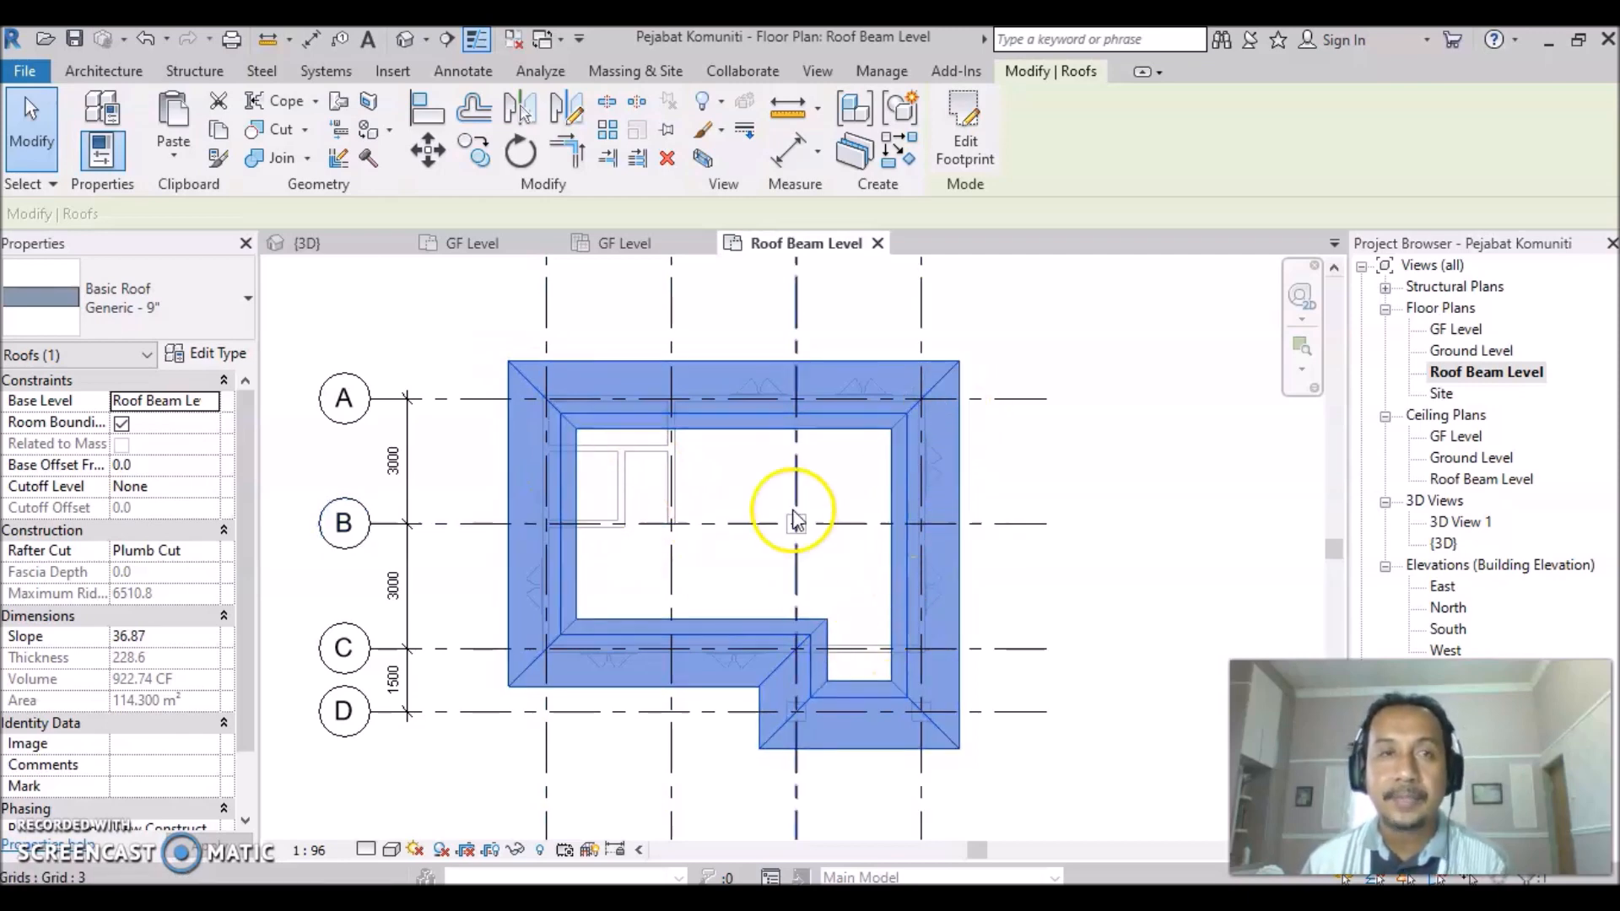
# Examine the new roof from several sides in the 3D view.
pyautogui.click(406, 40)
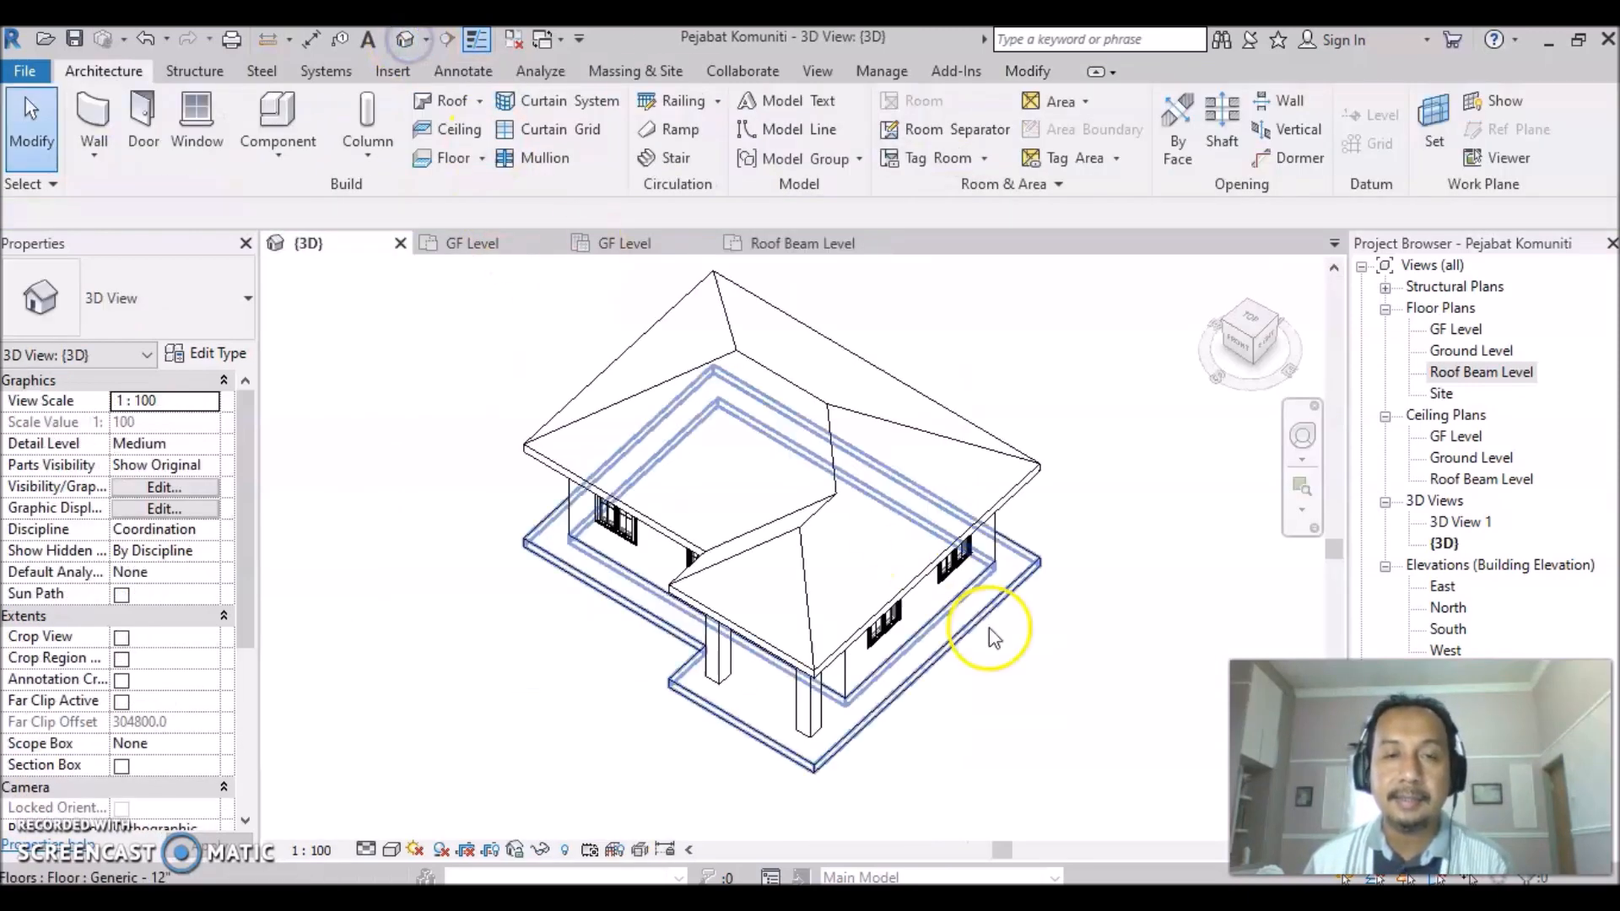
pyautogui.keyDown('shift'); pyautogui.moveTo(738, 757); pyautogui.dragTo(515, 606, button='middle'); pyautogui.keyUp('shift')
pyautogui.keyDown('shift'); pyautogui.moveTo(846, 712); pyautogui.dragTo(600, 727, button='middle'); pyautogui.keyUp('shift')
pyautogui.keyDown('shift'); pyautogui.moveTo(869, 701); pyautogui.dragTo(543, 705, button='middle'); pyautogui.keyUp('shift')
pyautogui.keyDown('shift'); pyautogui.moveTo(848, 746); pyautogui.dragTo(661, 724, button='middle'); pyautogui.keyUp('shift')
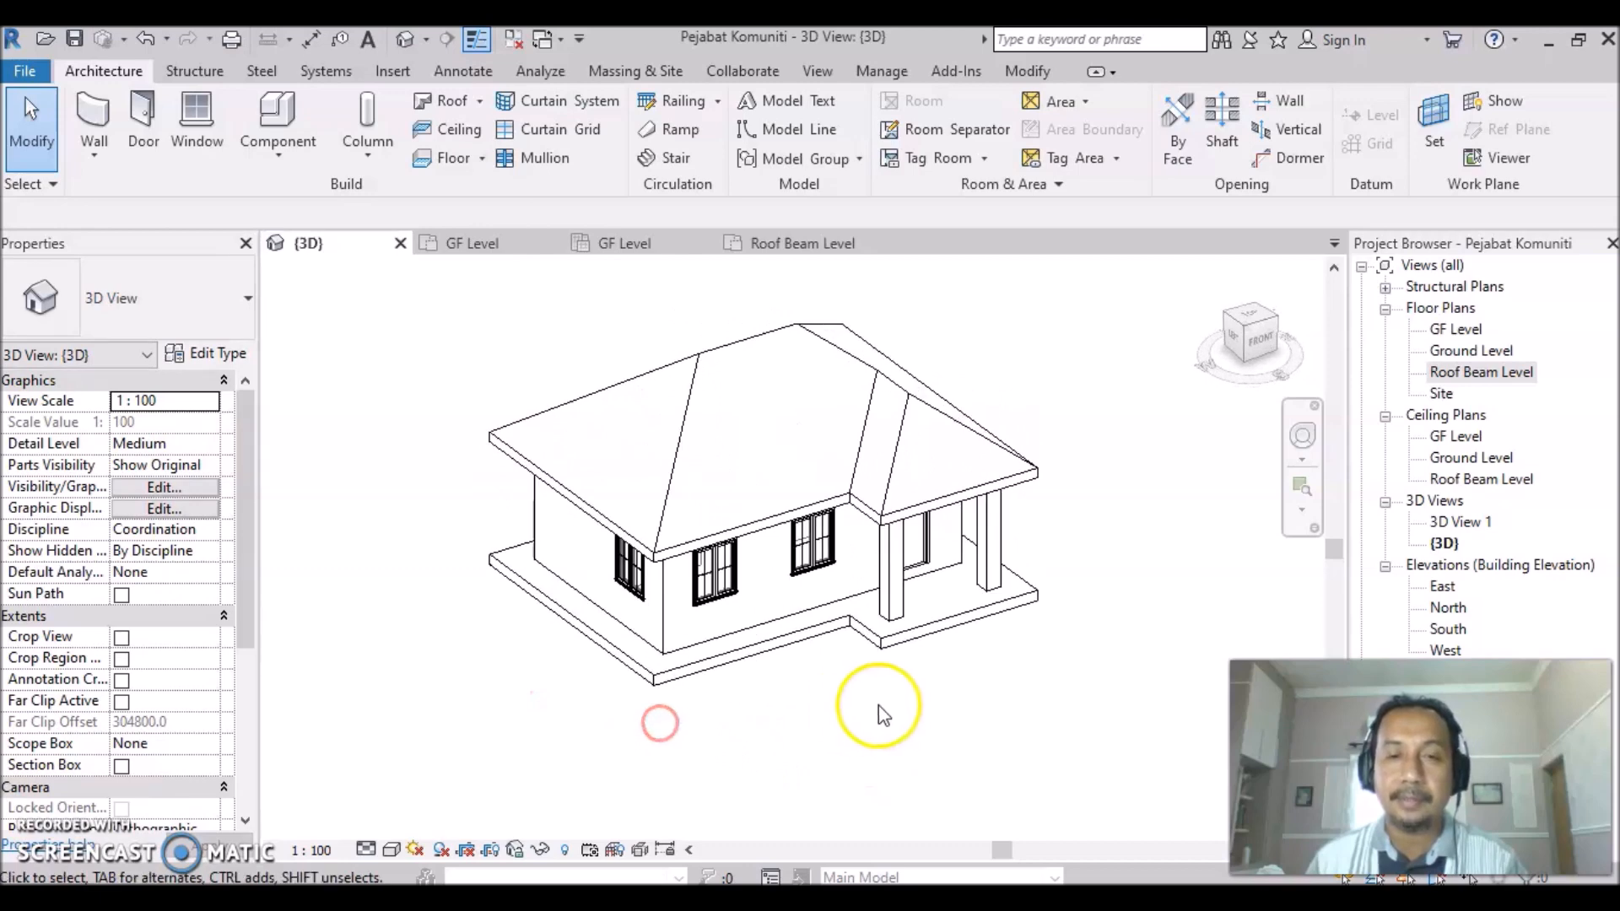
pyautogui.moveTo(844, 697)
pyautogui.keyDown('shift'); pyautogui.mouseDown(button='middle')
pyautogui.moveTo(821, 719)
pyautogui.moveTo(839, 713)
pyautogui.mouseUp(button='middle'); pyautogui.keyUp('shift')
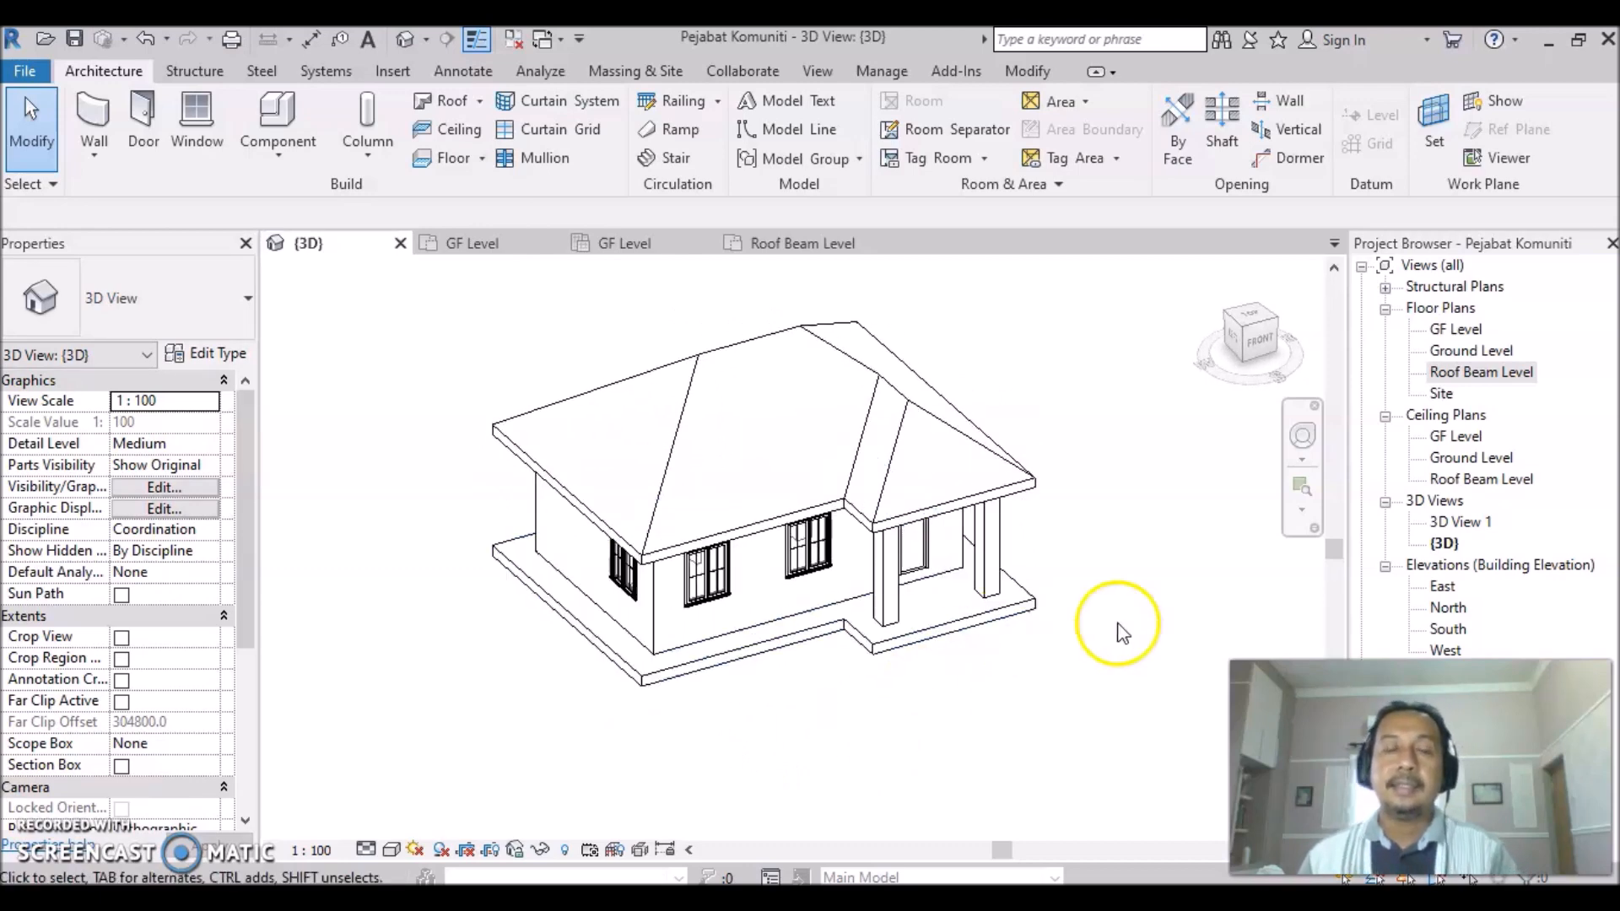
# In the Roof Beam Level plan, edit the roof footprint to turn off Defines Slope for the porch's outer edge beyond grid D, and finish the sketch.
pyautogui.doubleClick(1461, 374)
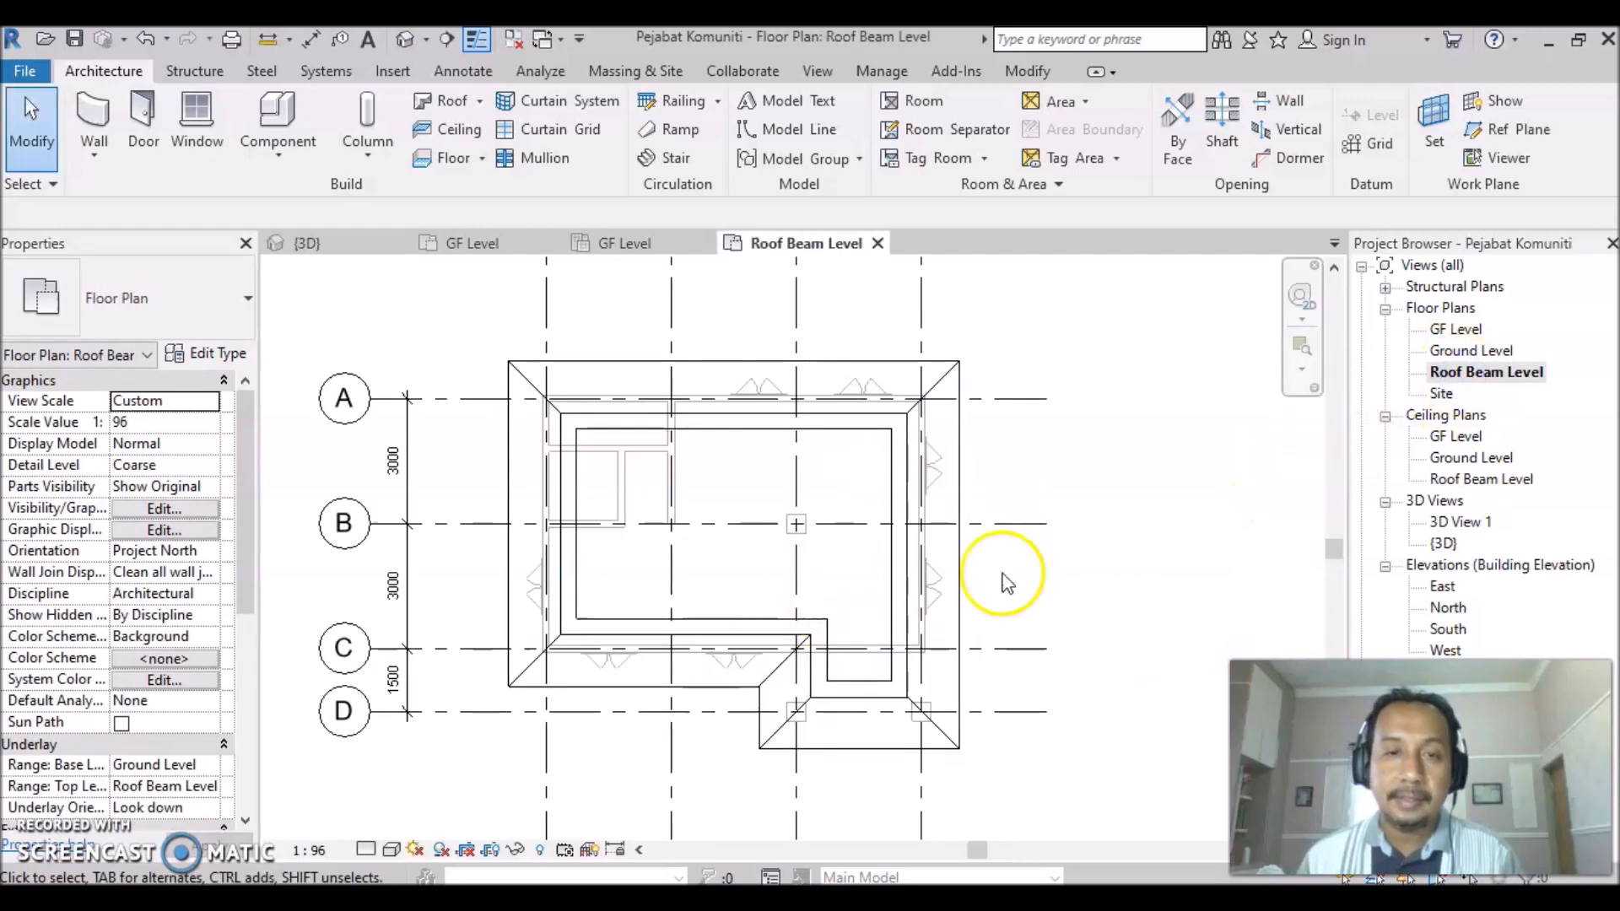
pyautogui.moveTo(1061, 601); pyautogui.dragTo(1128, 576, button='middle')
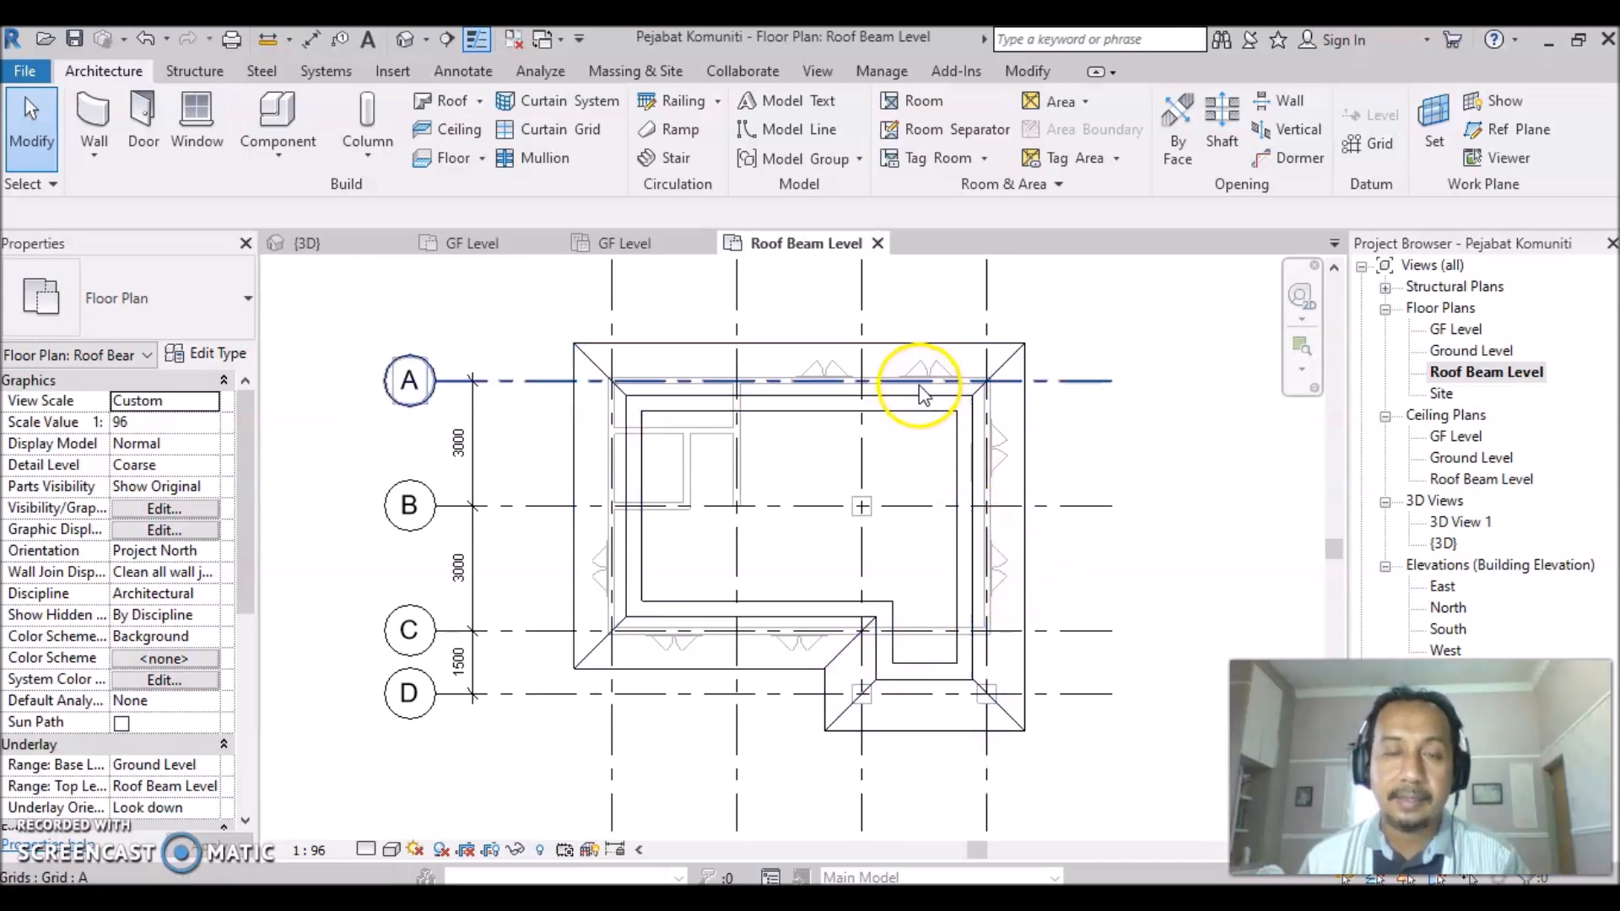
pyautogui.click(1024, 562)
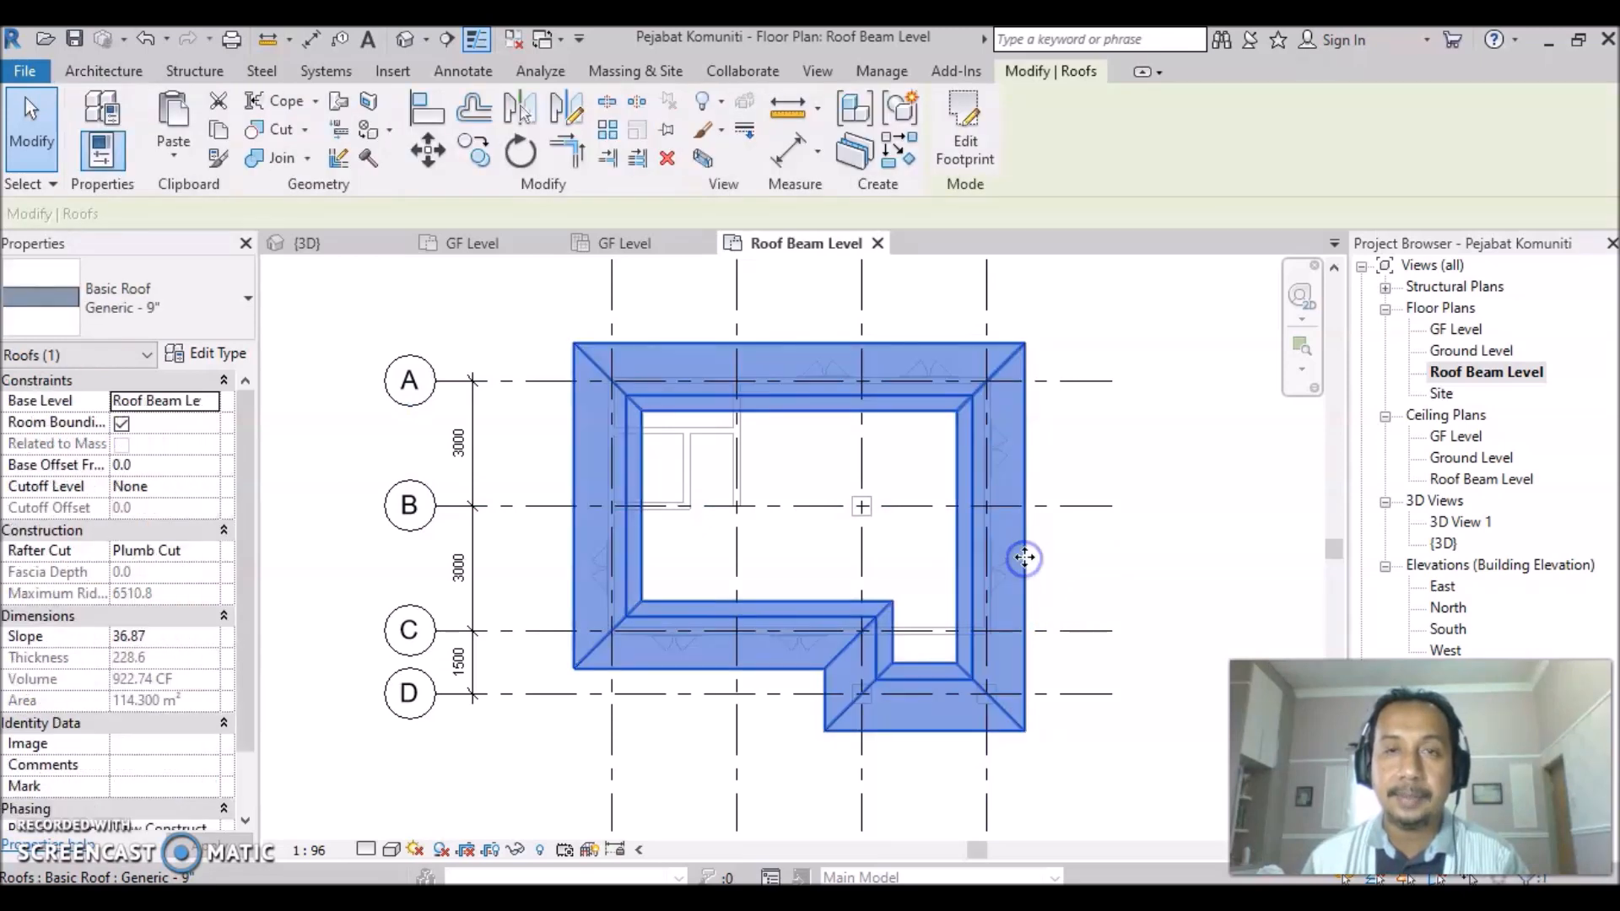
pyautogui.click(966, 138)
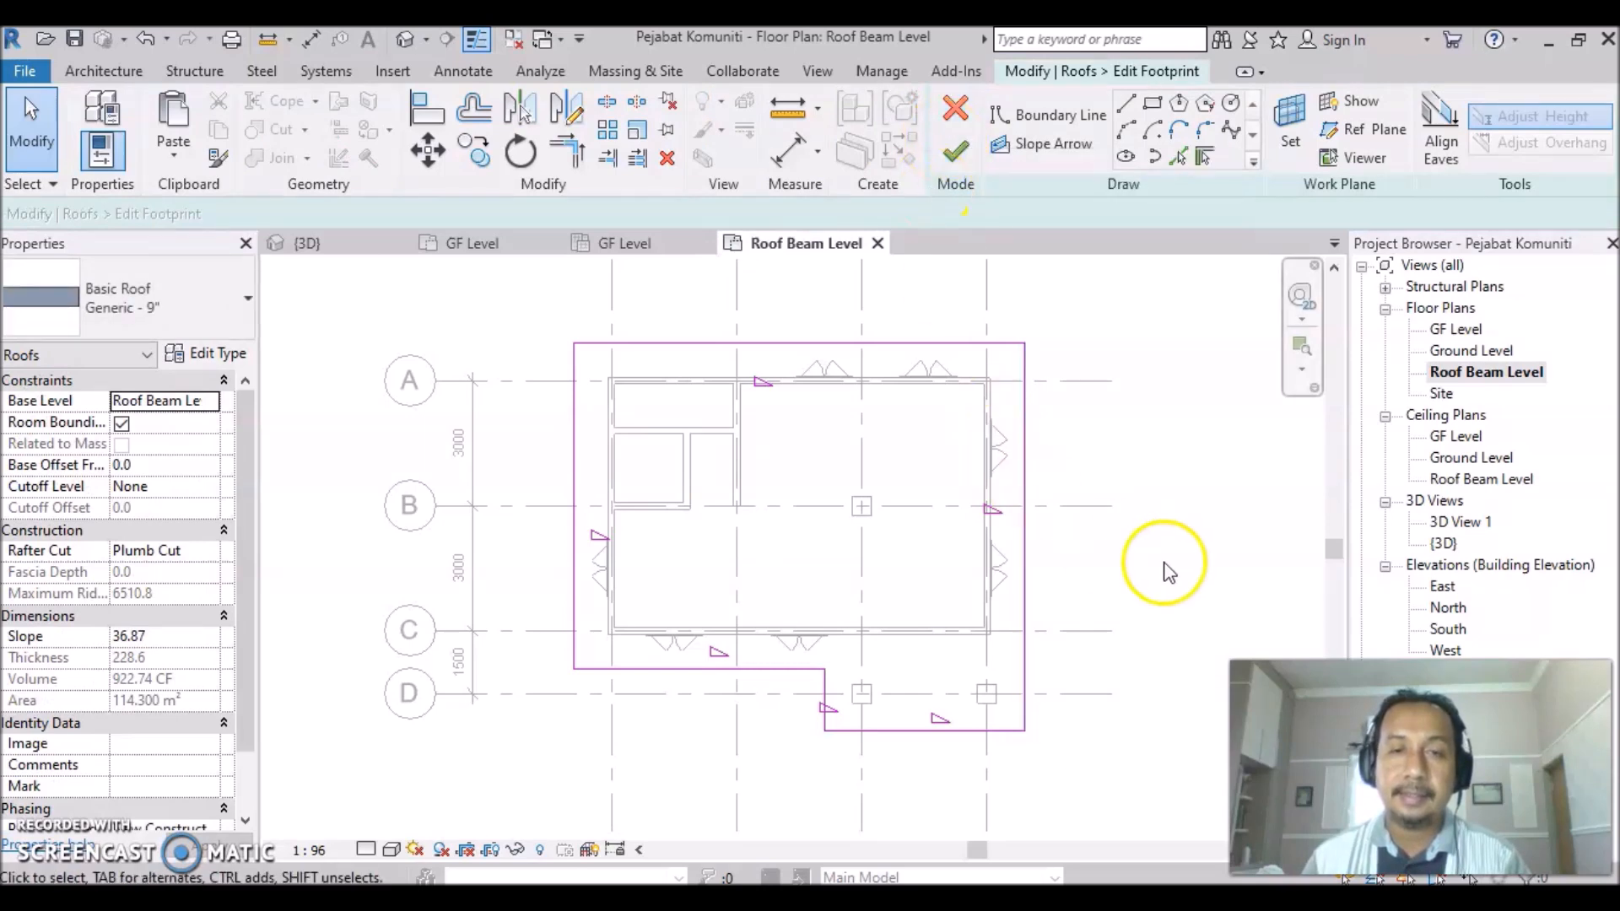
pyautogui.click(910, 732)
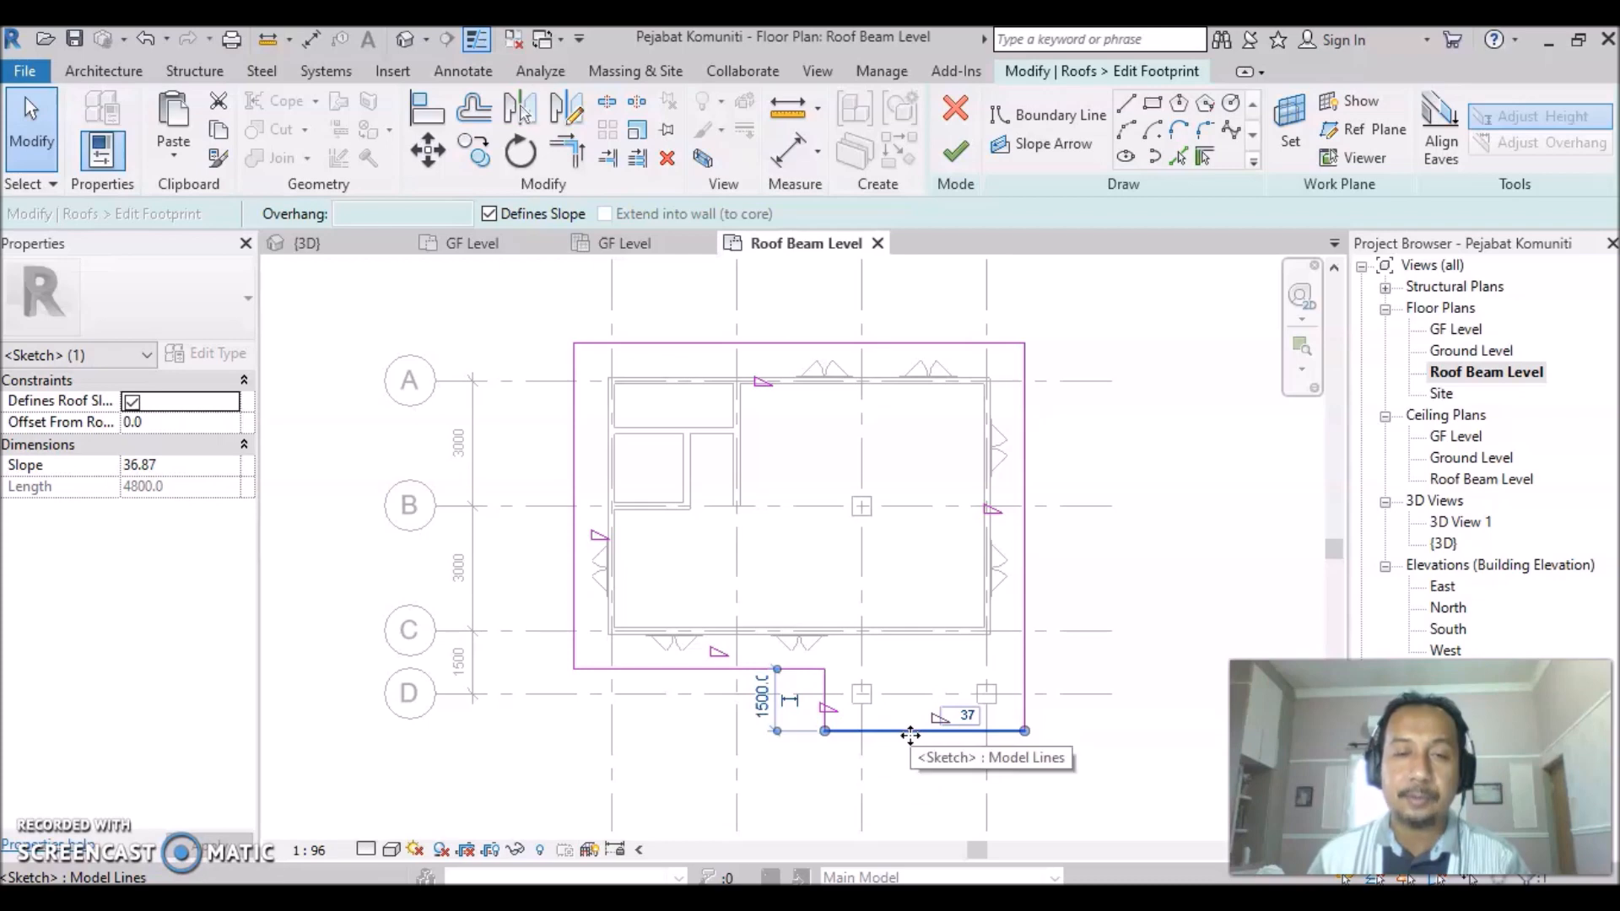
pyautogui.click(959, 730)
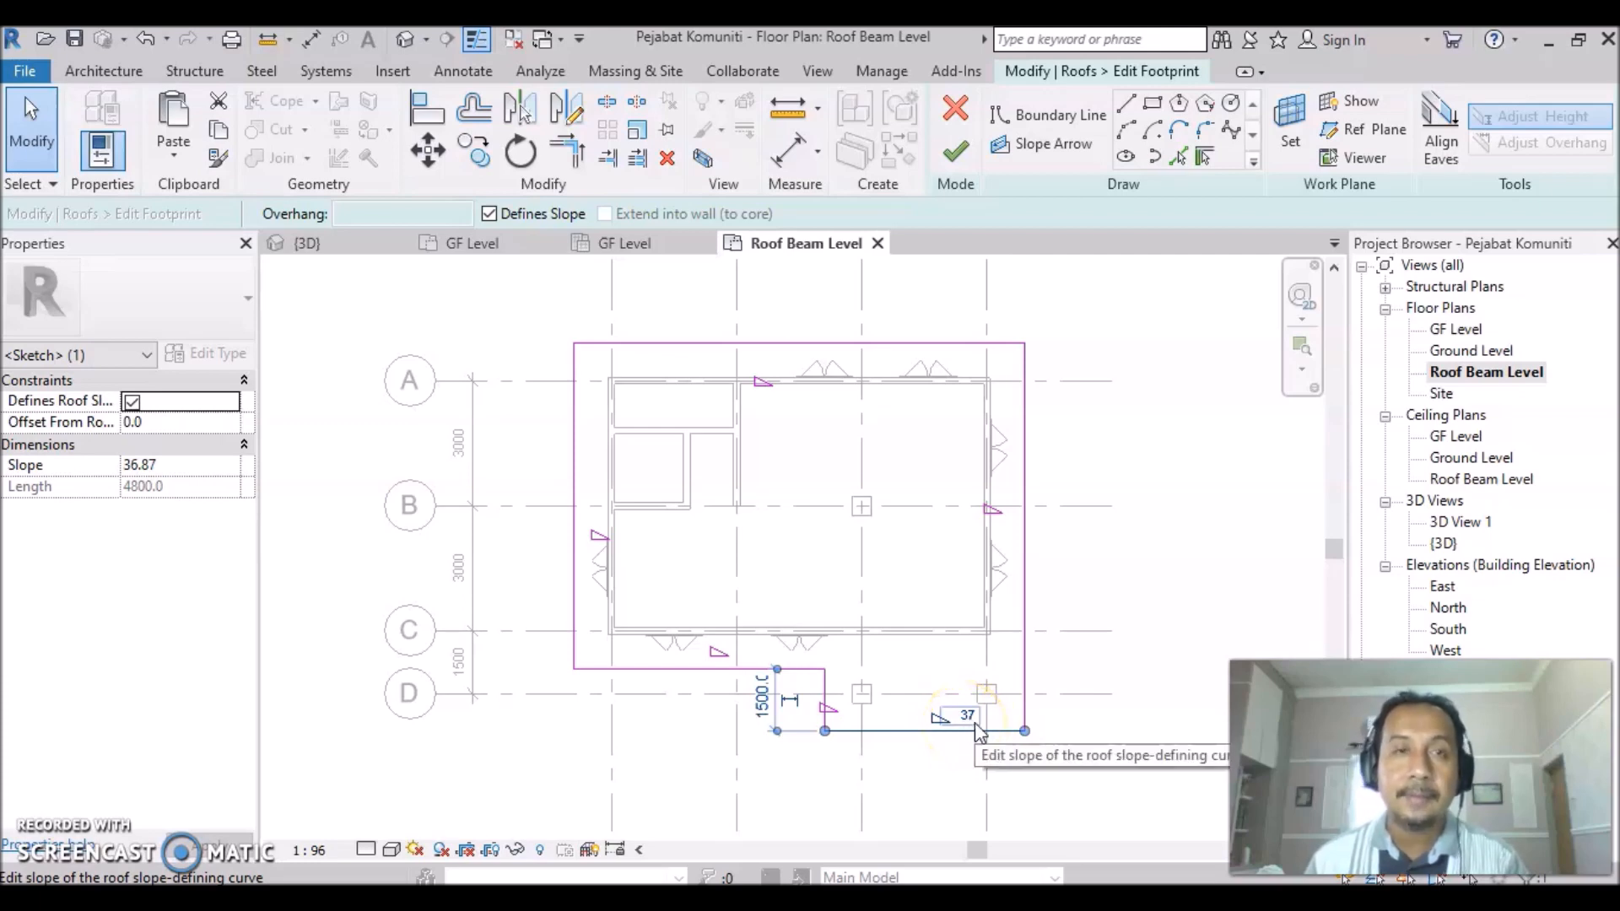
pyautogui.click(938, 731)
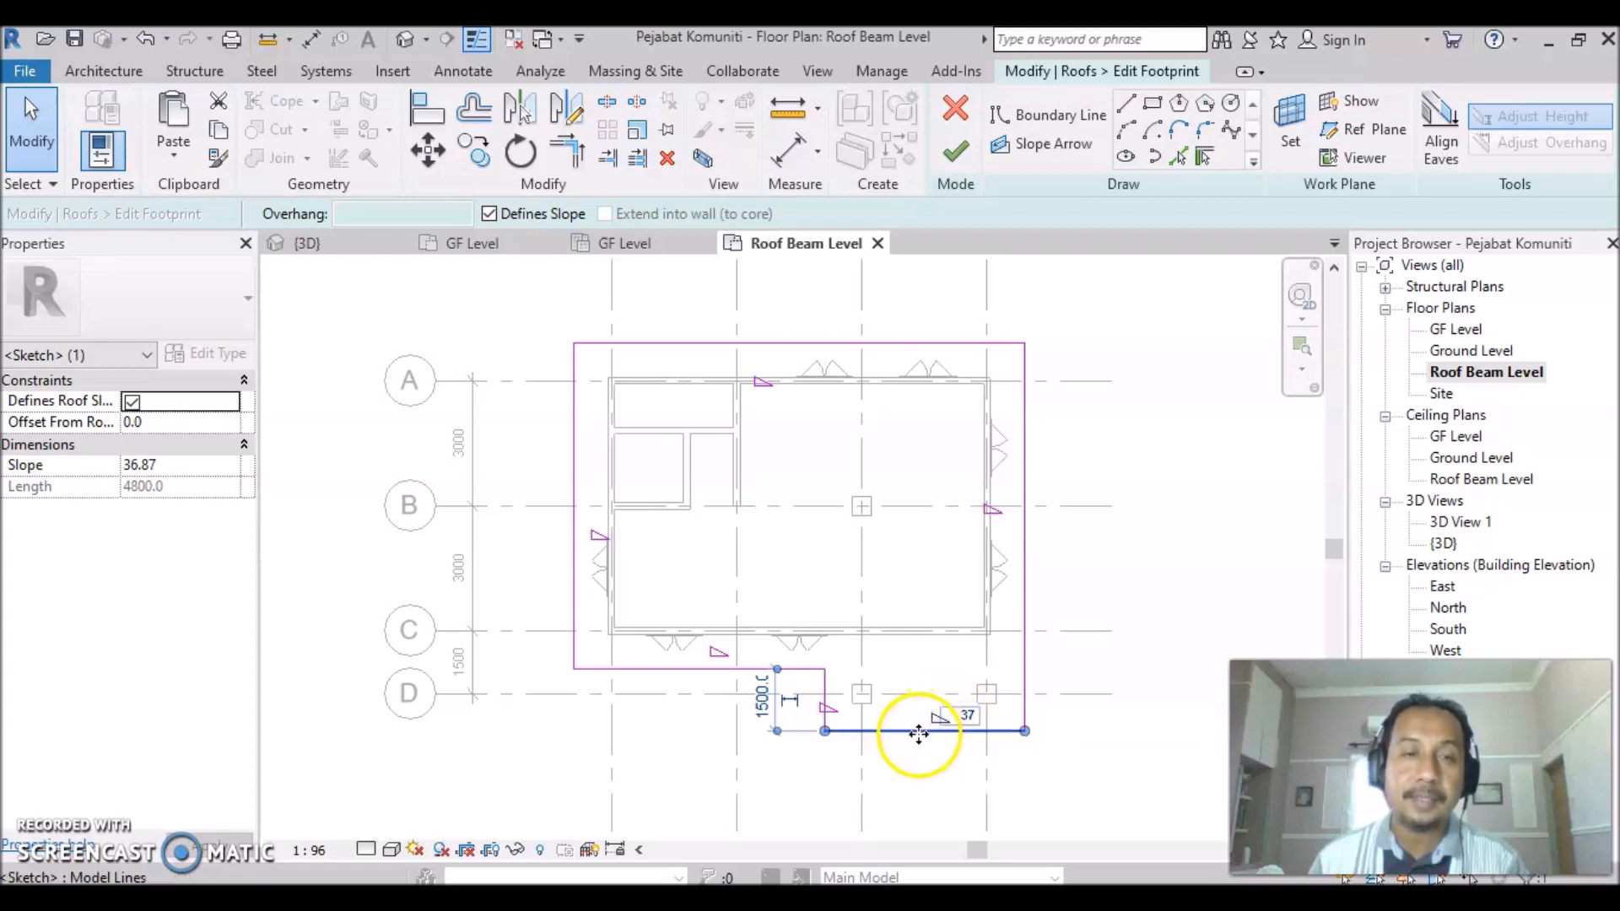
pyautogui.click(490, 215)
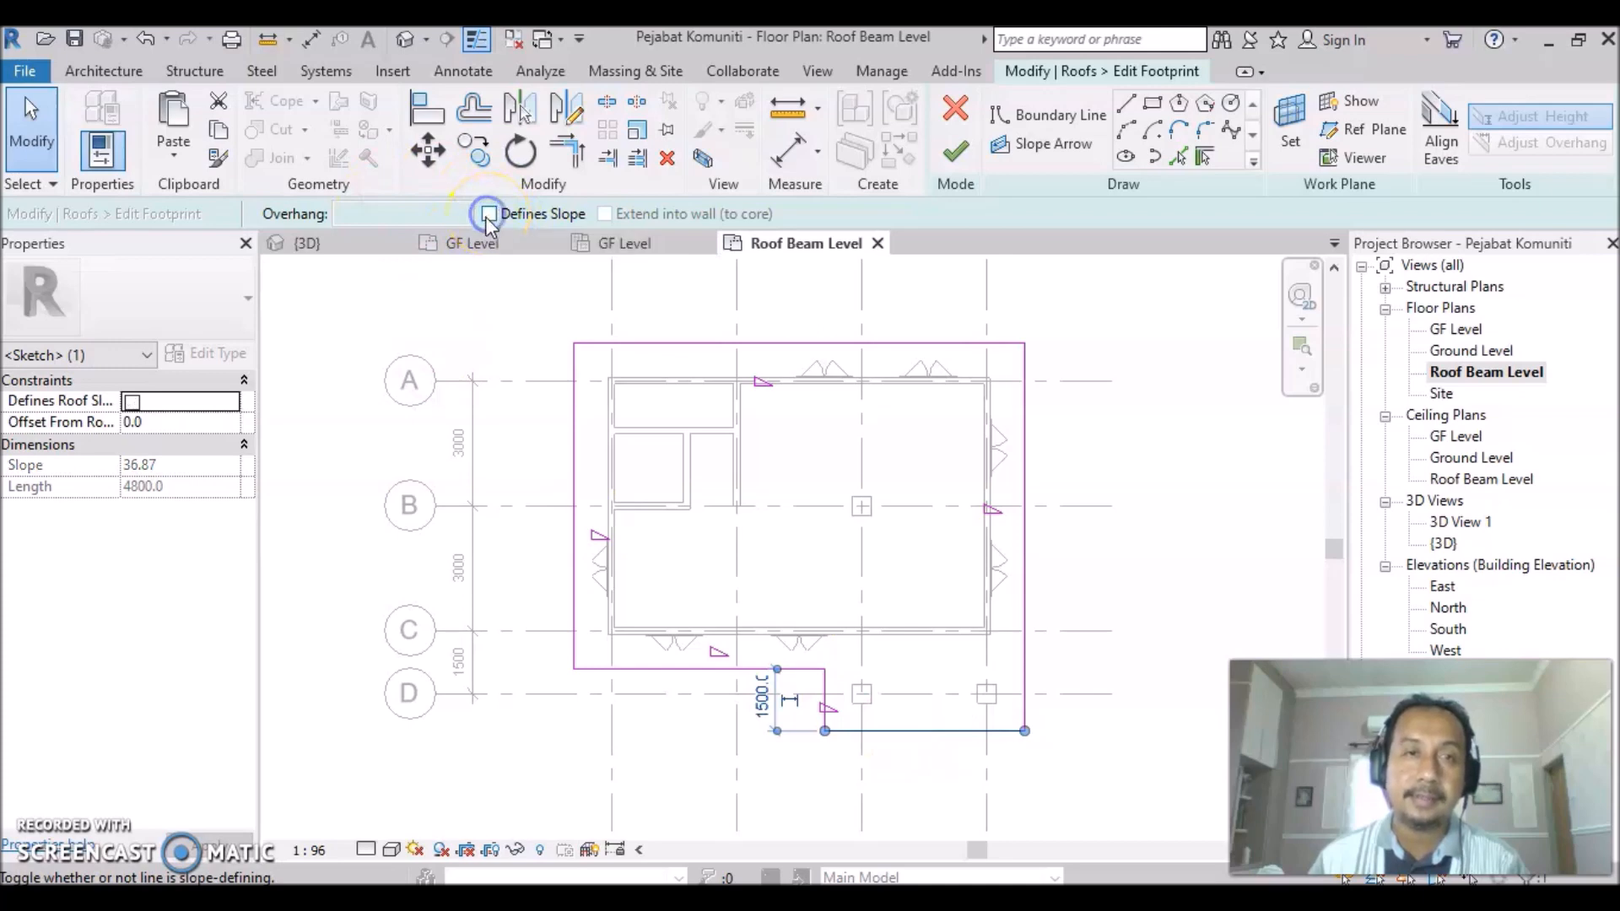
pyautogui.click(911, 735)
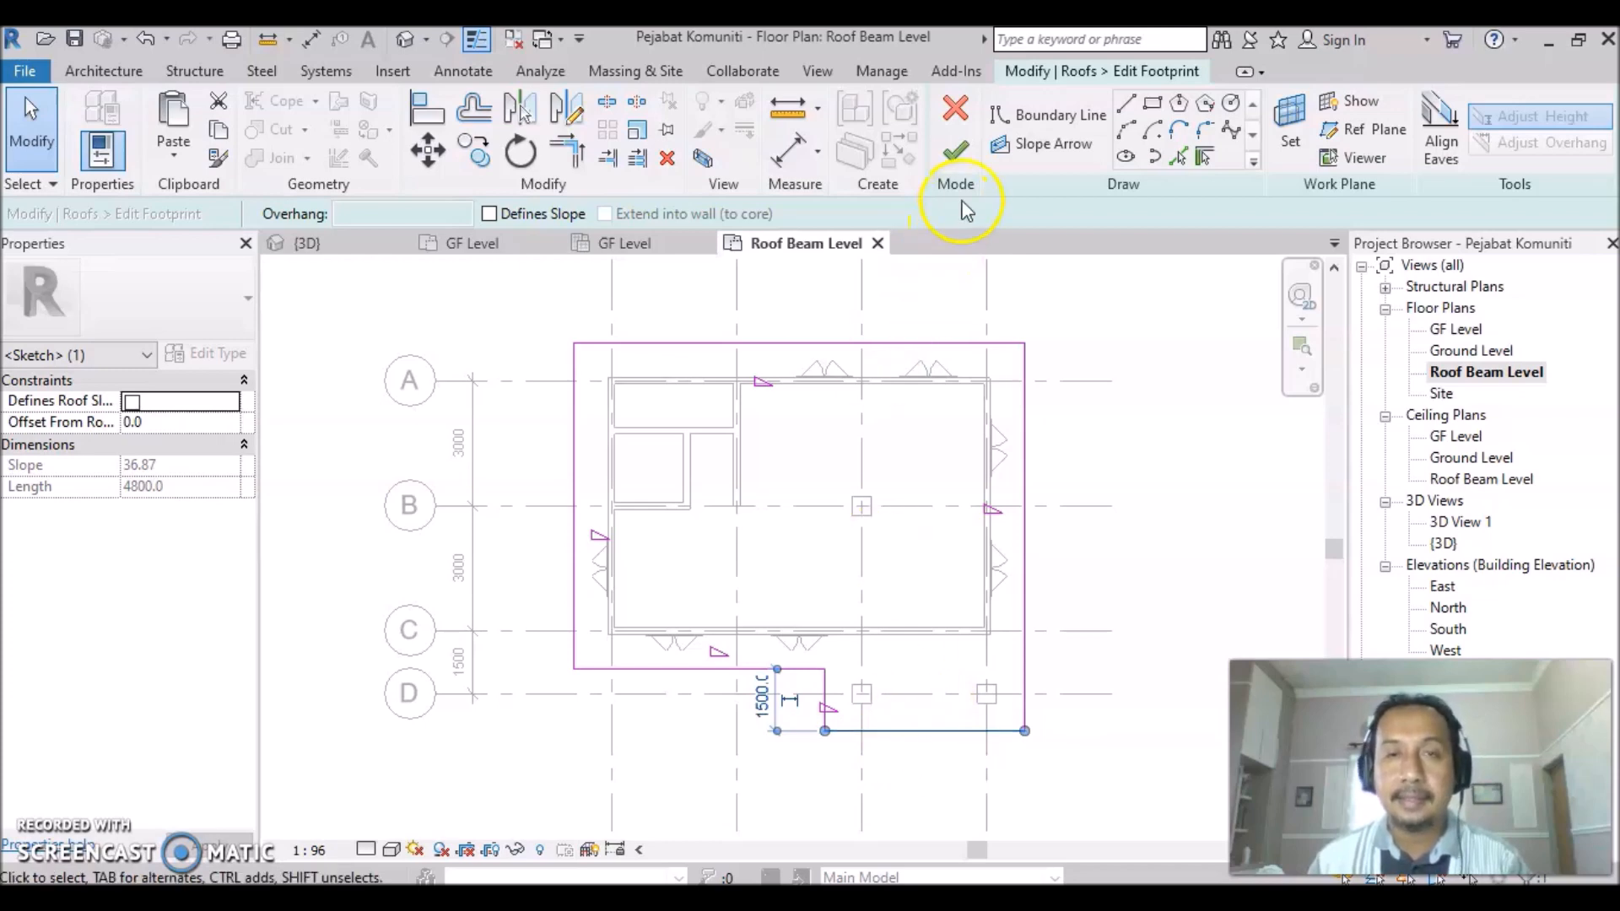
pyautogui.click(959, 158)
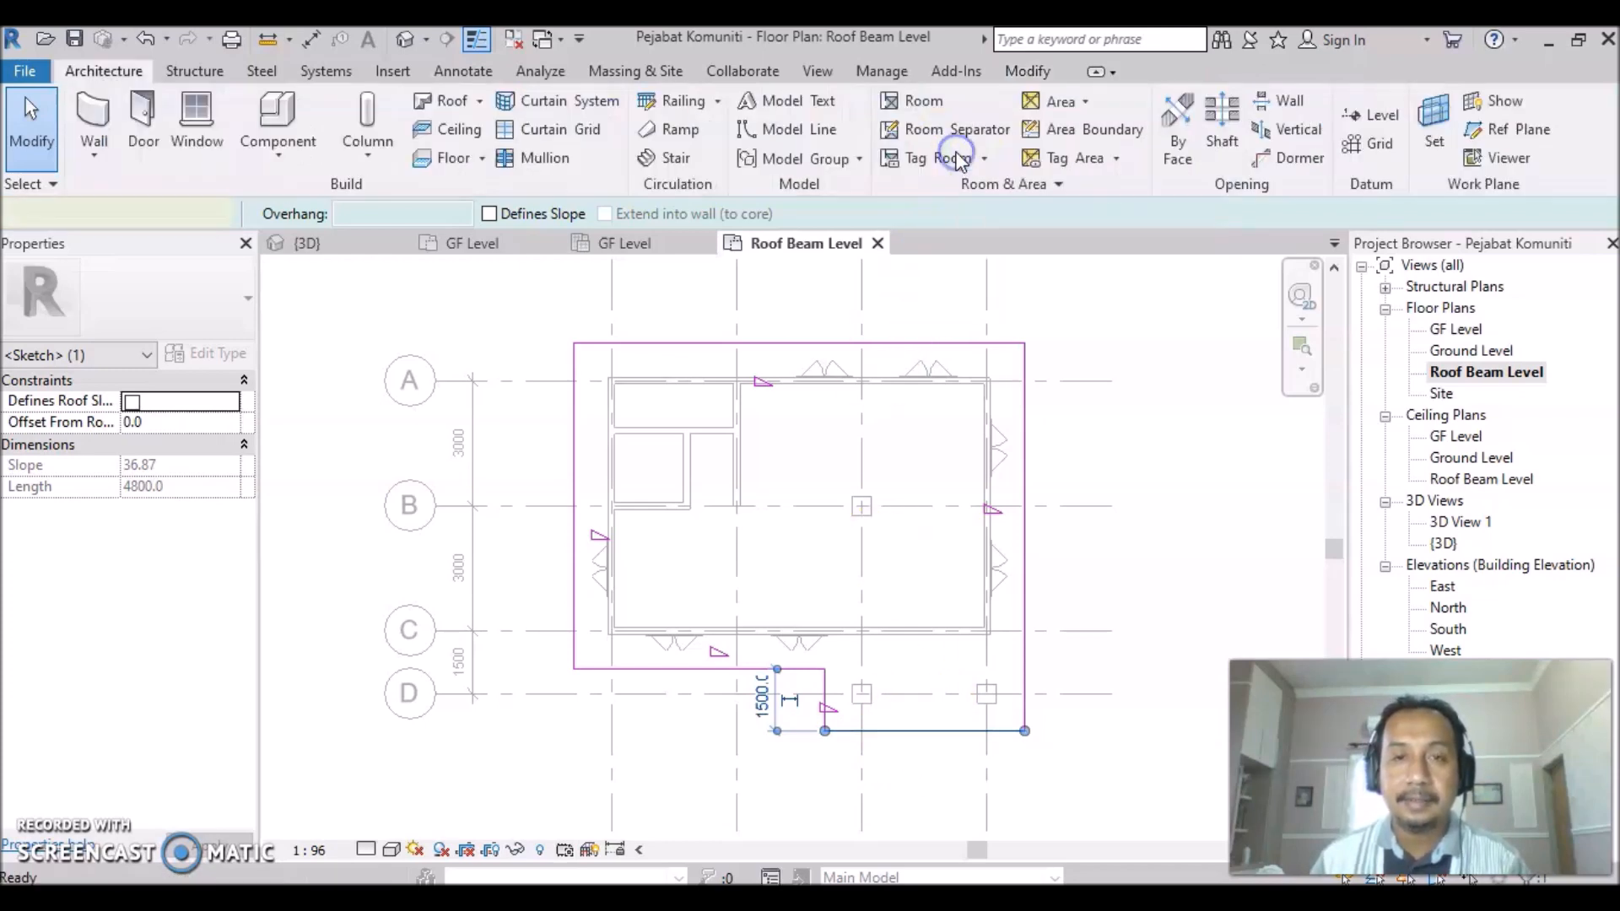
pyautogui.click(1015, 876)
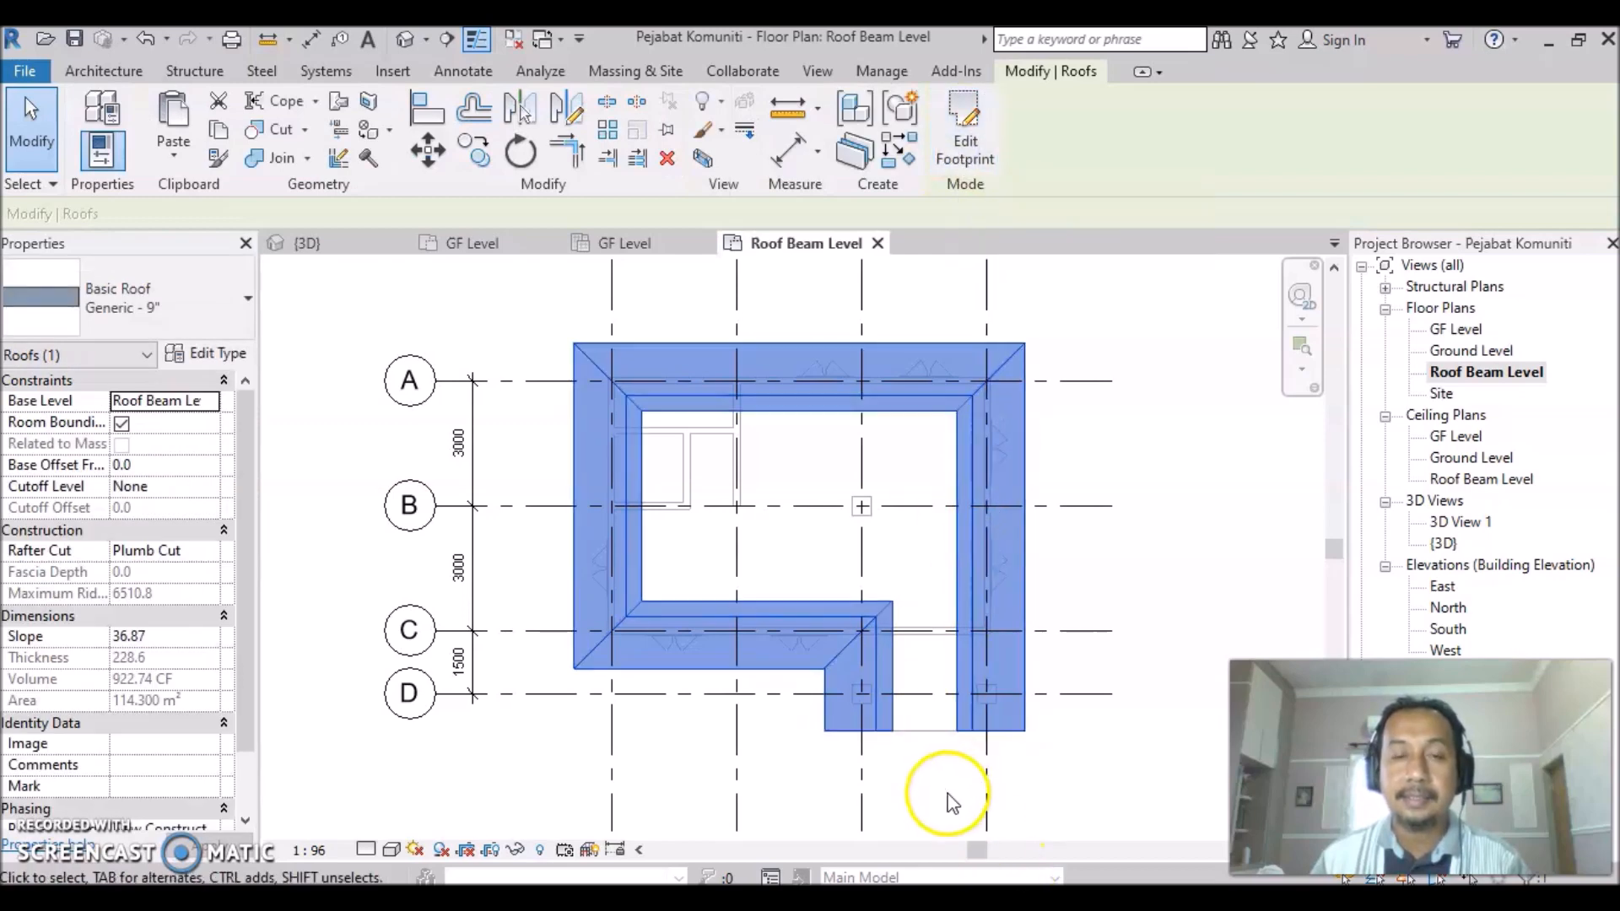
# Examine the porch end of the edited roof in the 3D view.
pyautogui.click(405, 41)
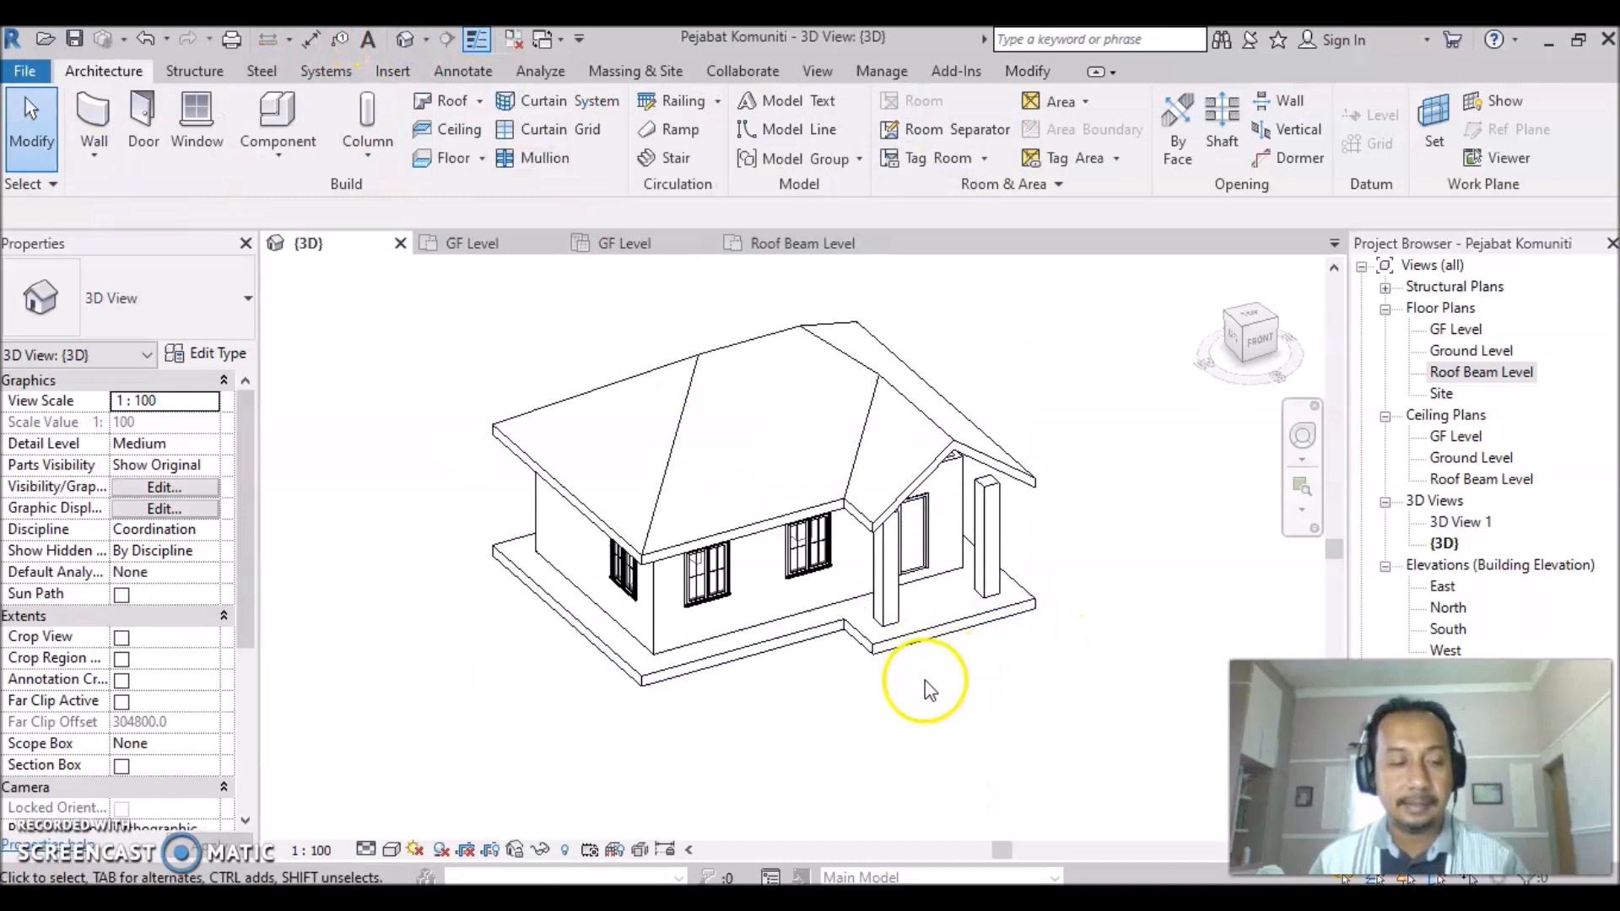
pyautogui.keyDown('shift'); pyautogui.moveTo(969, 651); pyautogui.dragTo(1031, 546, button='middle'); pyautogui.keyUp('shift')
pyautogui.keyDown('shift'); pyautogui.moveTo(838, 641); pyautogui.dragTo(862, 710, button='middle'); pyautogui.keyUp('shift')
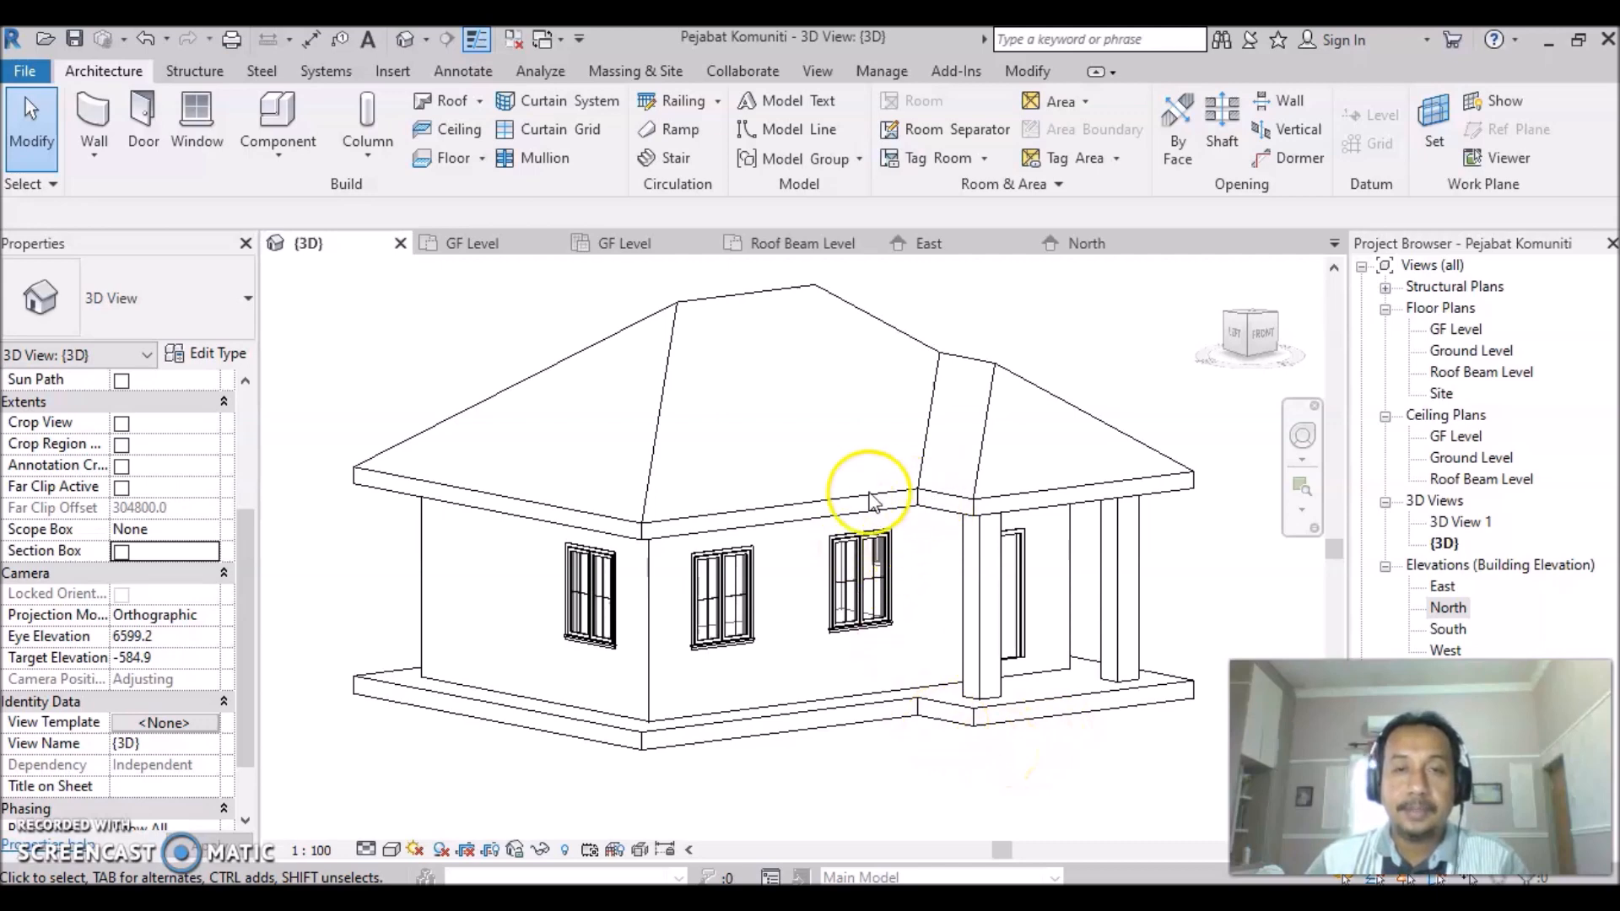
pyautogui.click(406, 42)
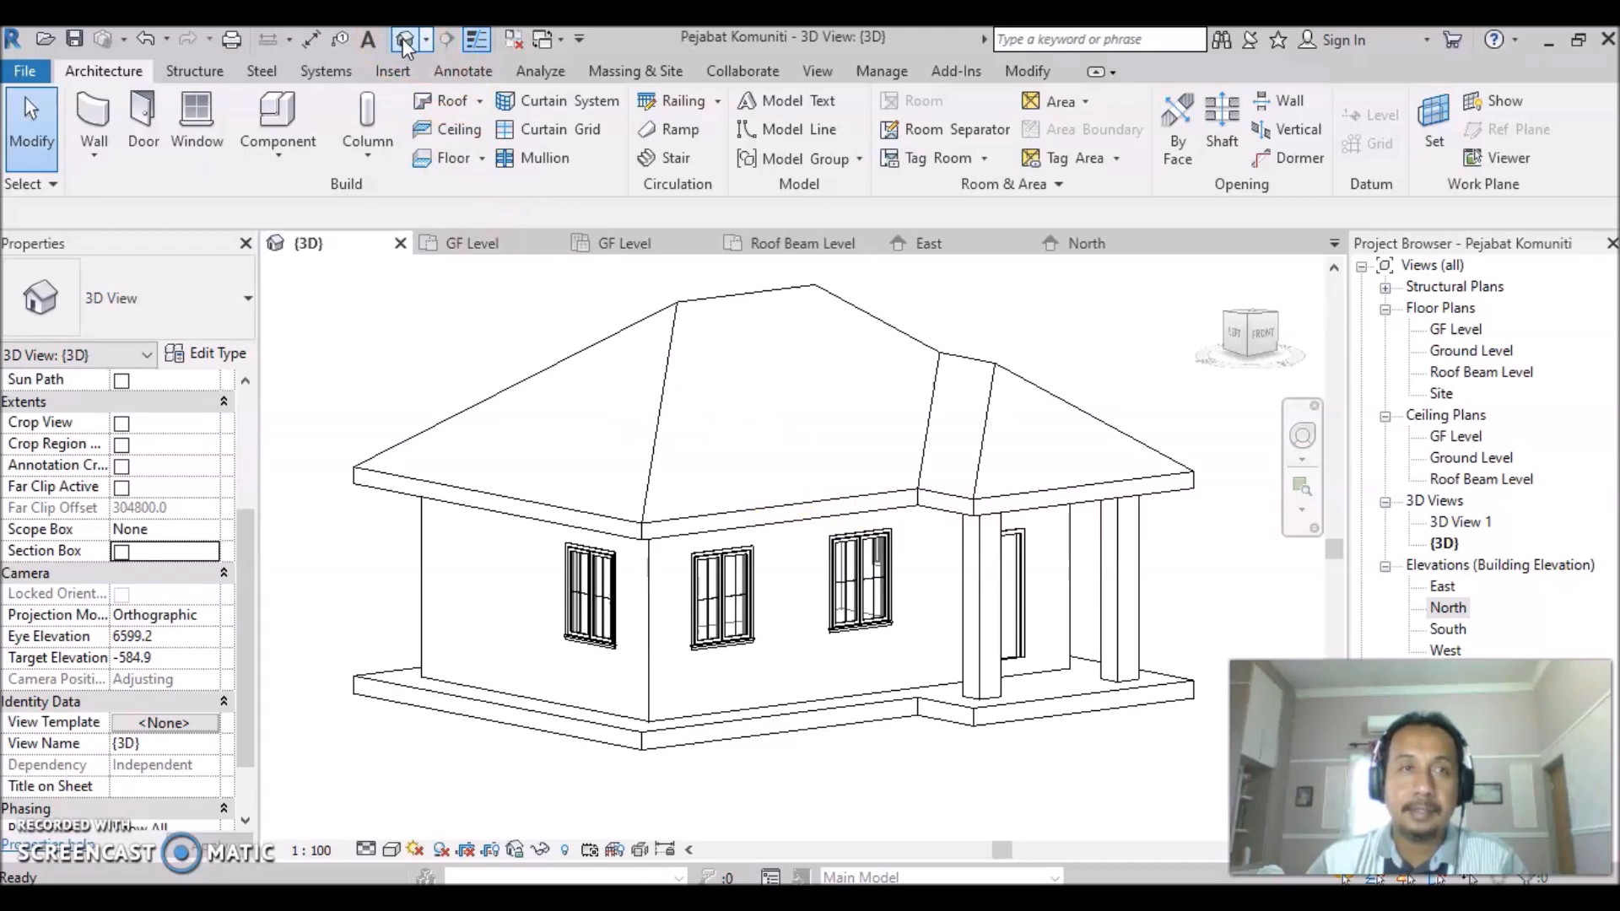
pyautogui.click(426, 40)
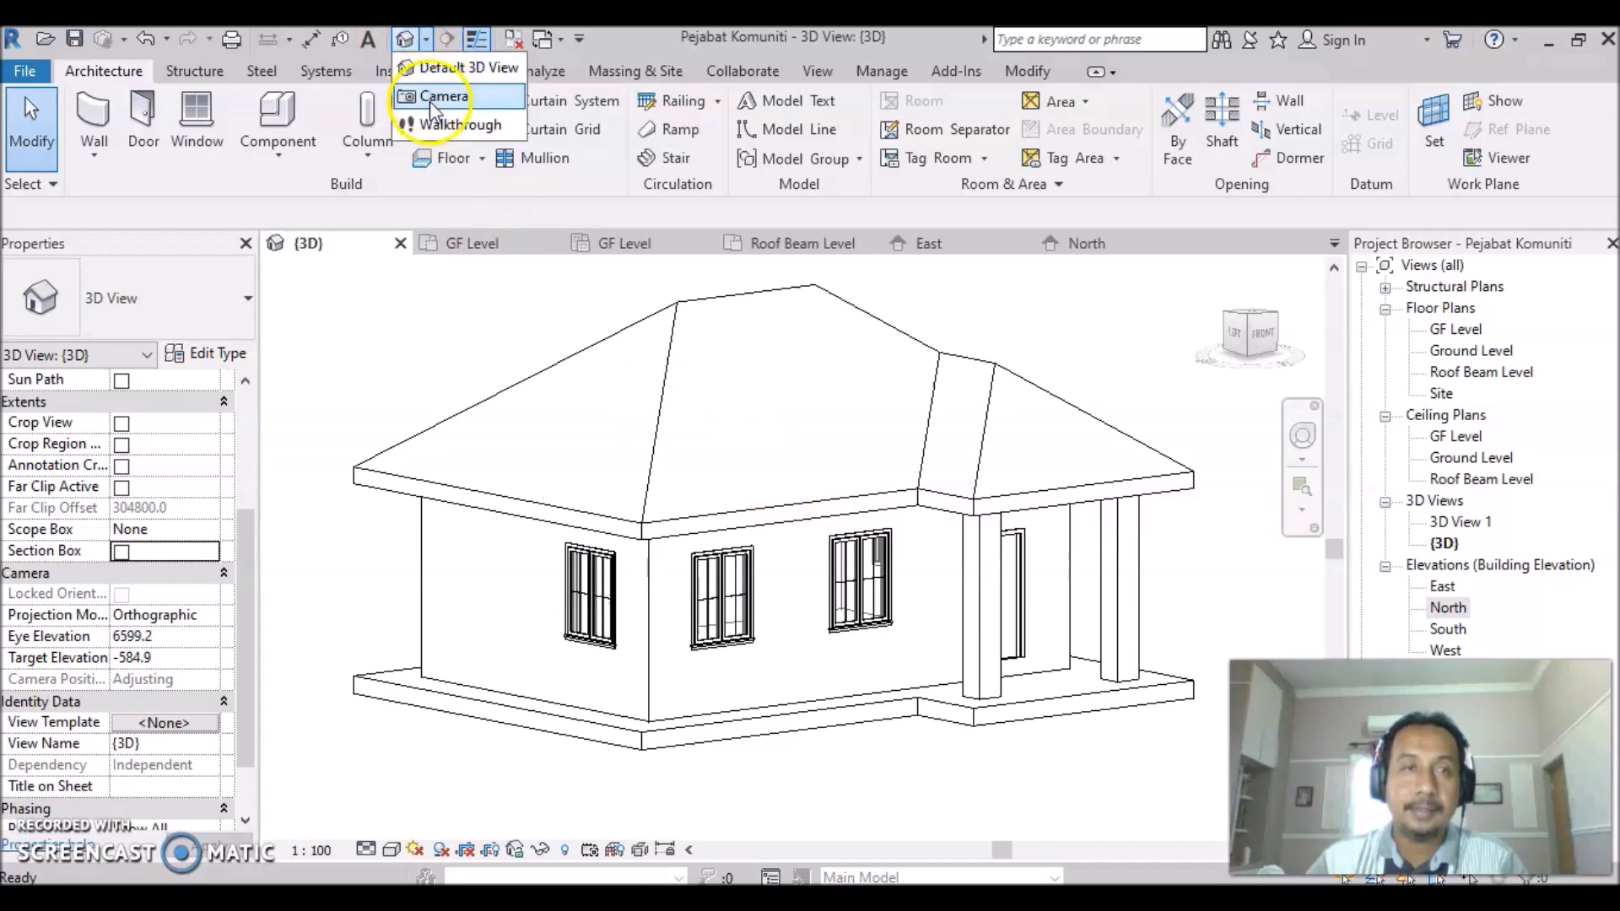
pyautogui.click(405, 42)
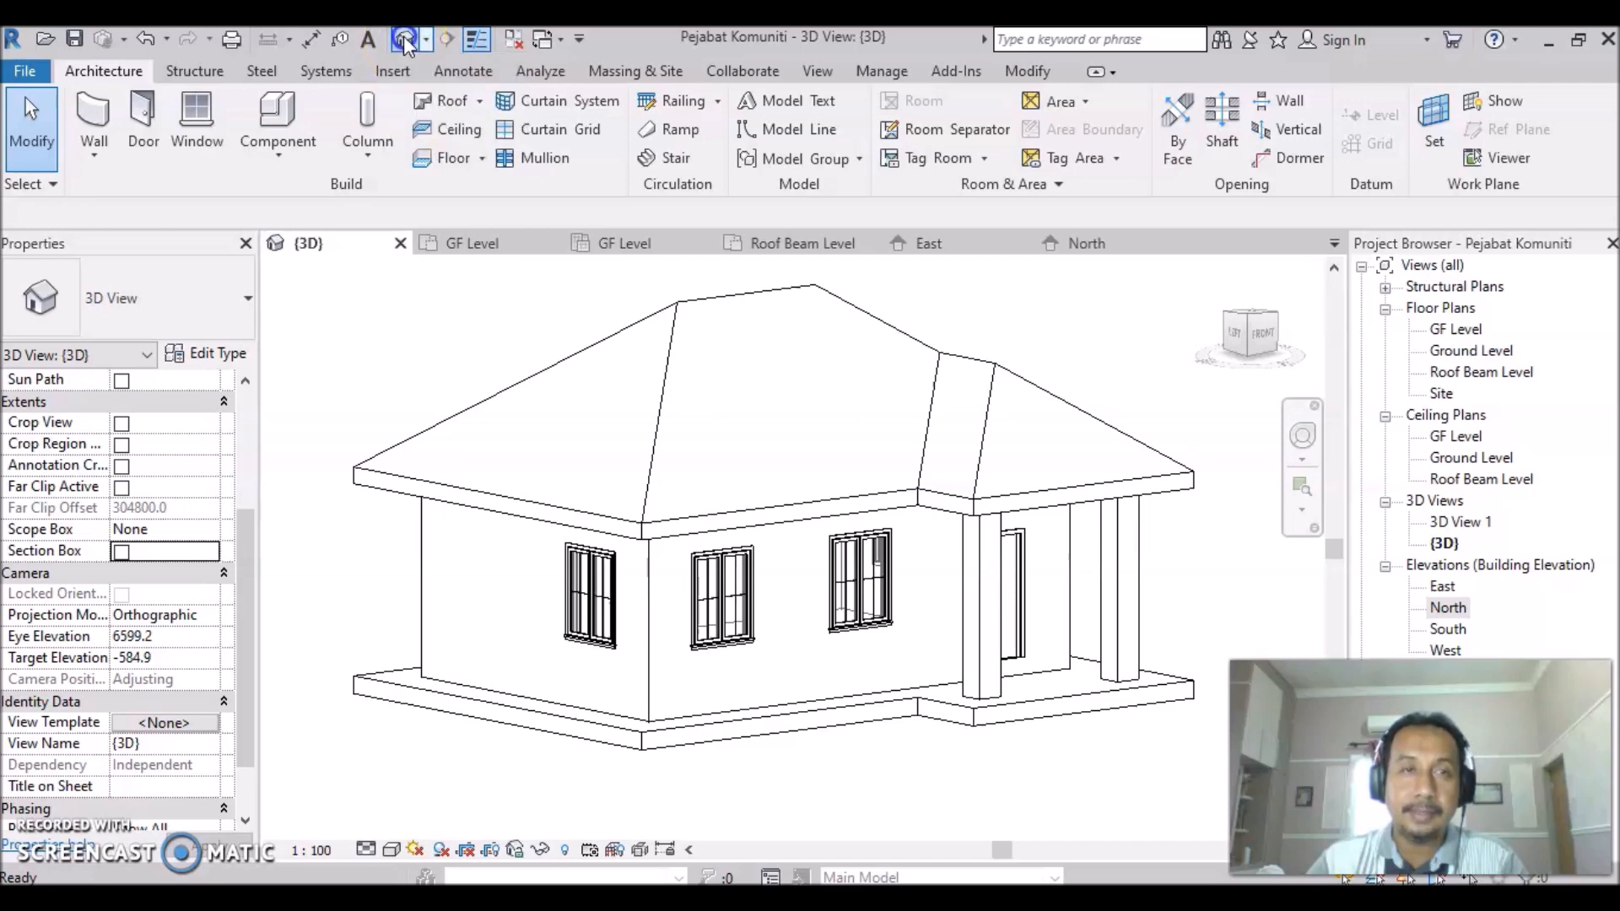
# Examine the finished roof and walls from the rear and front sides in the 3D view.
pyautogui.keyDown('shift'); pyautogui.moveTo(788, 651); pyautogui.dragTo(469, 662, button='middle'); pyautogui.keyUp('shift')
pyautogui.keyDown('shift'); pyautogui.moveTo(707, 625); pyautogui.dragTo(462, 641, button='middle'); pyautogui.keyUp('shift')
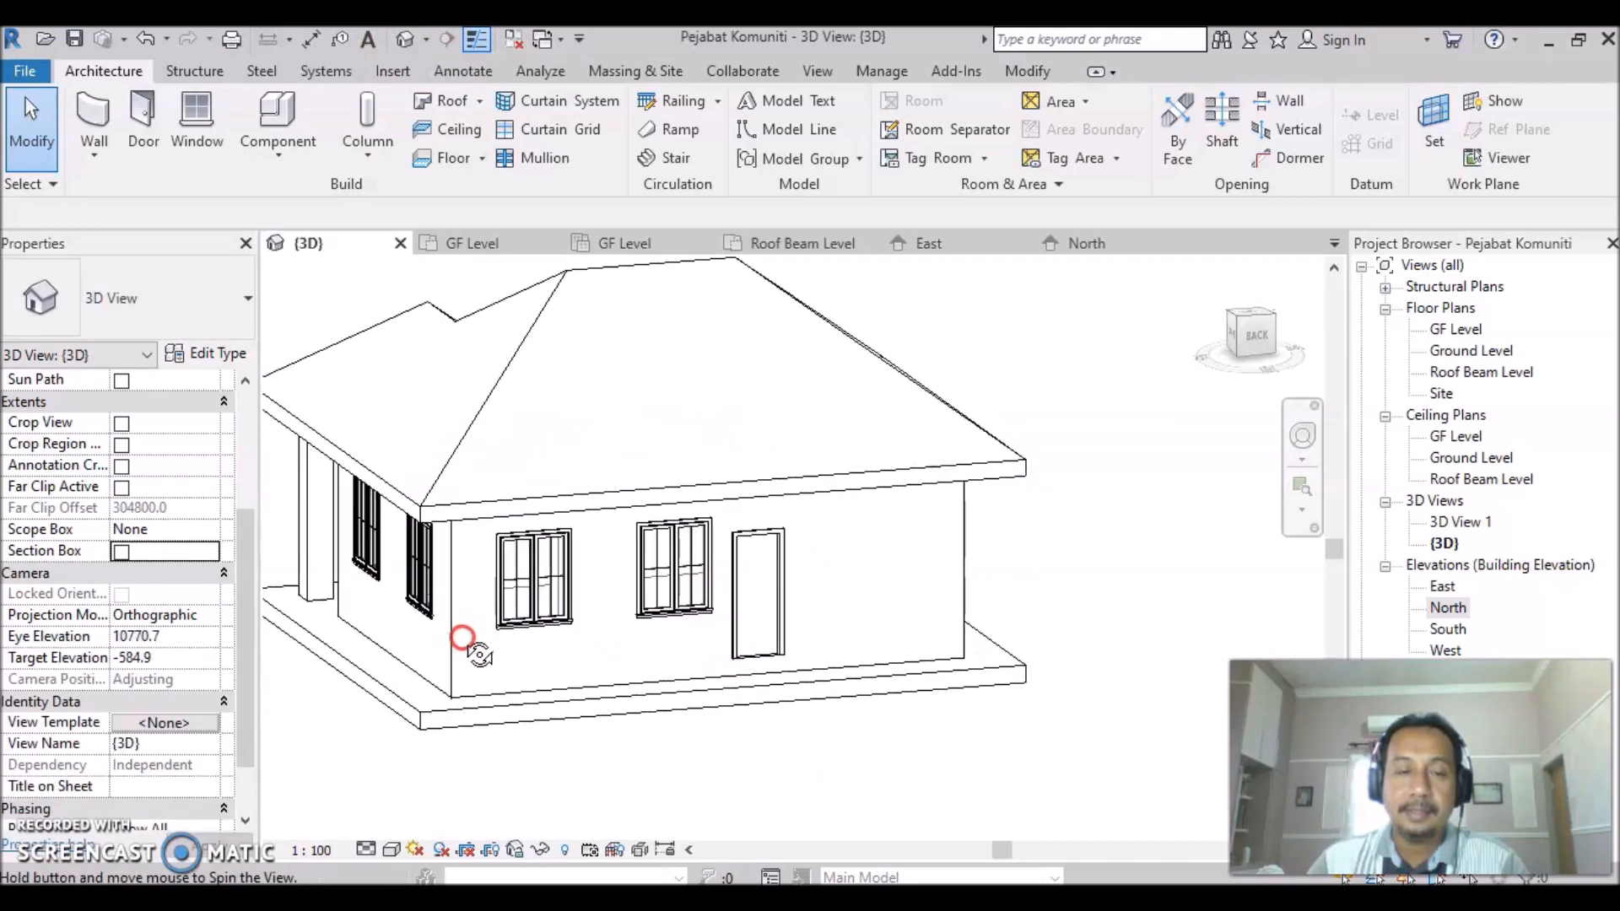
pyautogui.moveTo(703, 606); pyautogui.dragTo(898, 654, button='middle')
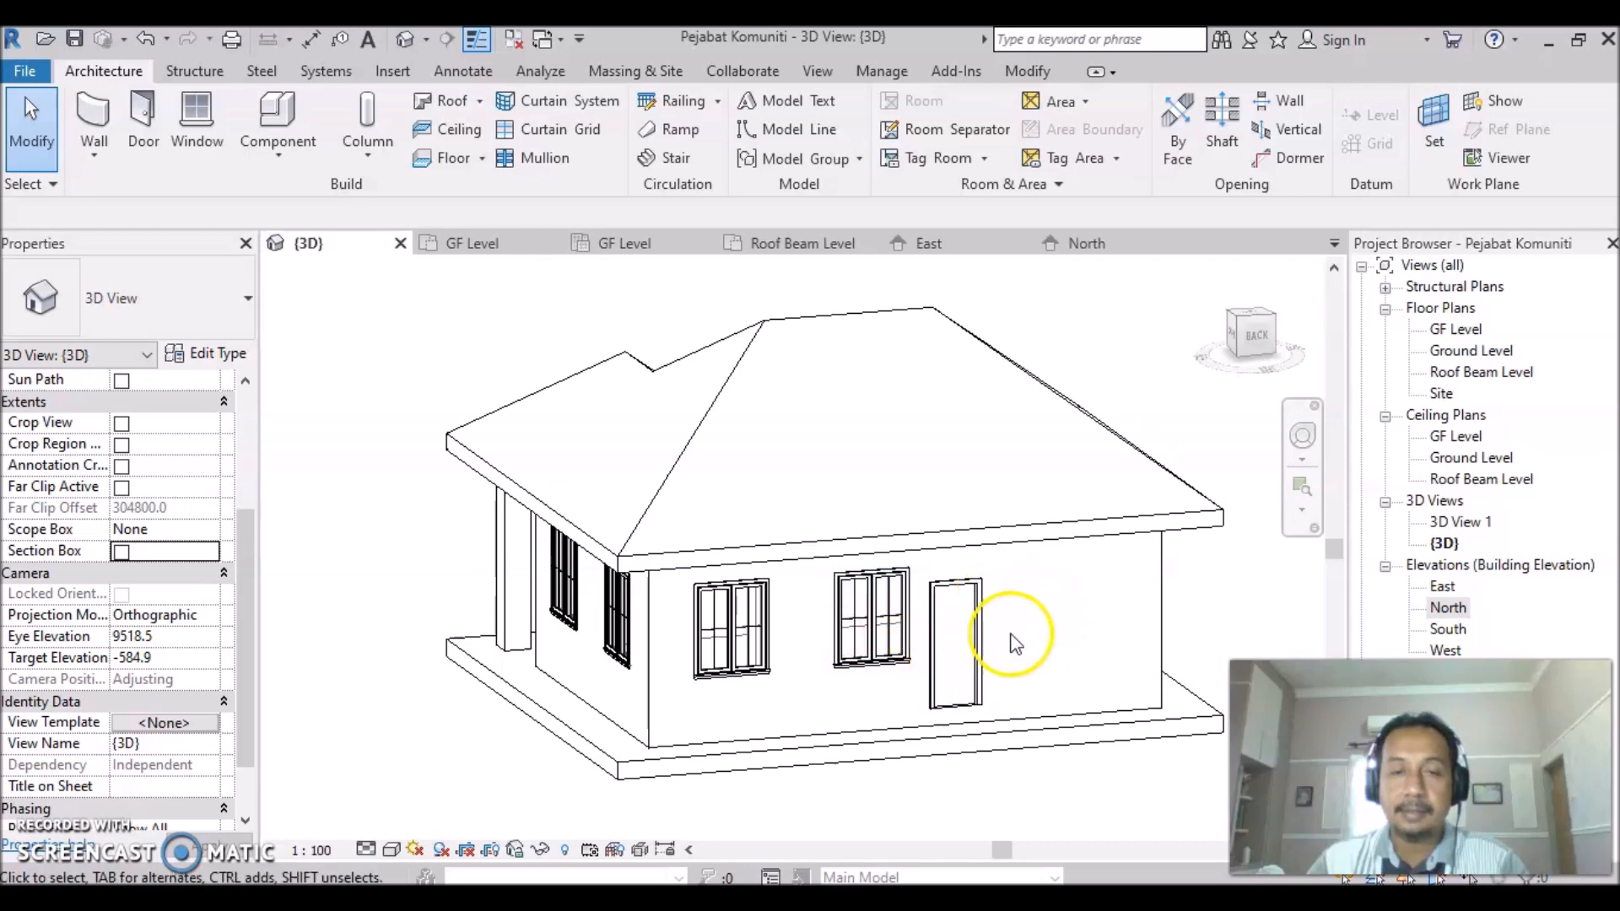
pyautogui.keyDown('shift'); pyautogui.moveTo(1038, 641); pyautogui.dragTo(681, 630, button='middle'); pyautogui.keyUp('shift')
pyautogui.moveTo(869, 585)
pyautogui.mouseDown(button='middle')
pyautogui.moveTo(787, 589)
pyautogui.moveTo(838, 625)
pyautogui.moveTo(831, 603)
pyautogui.moveTo(883, 608)
pyautogui.moveTo(868, 570)
pyautogui.mouseUp(button='middle')
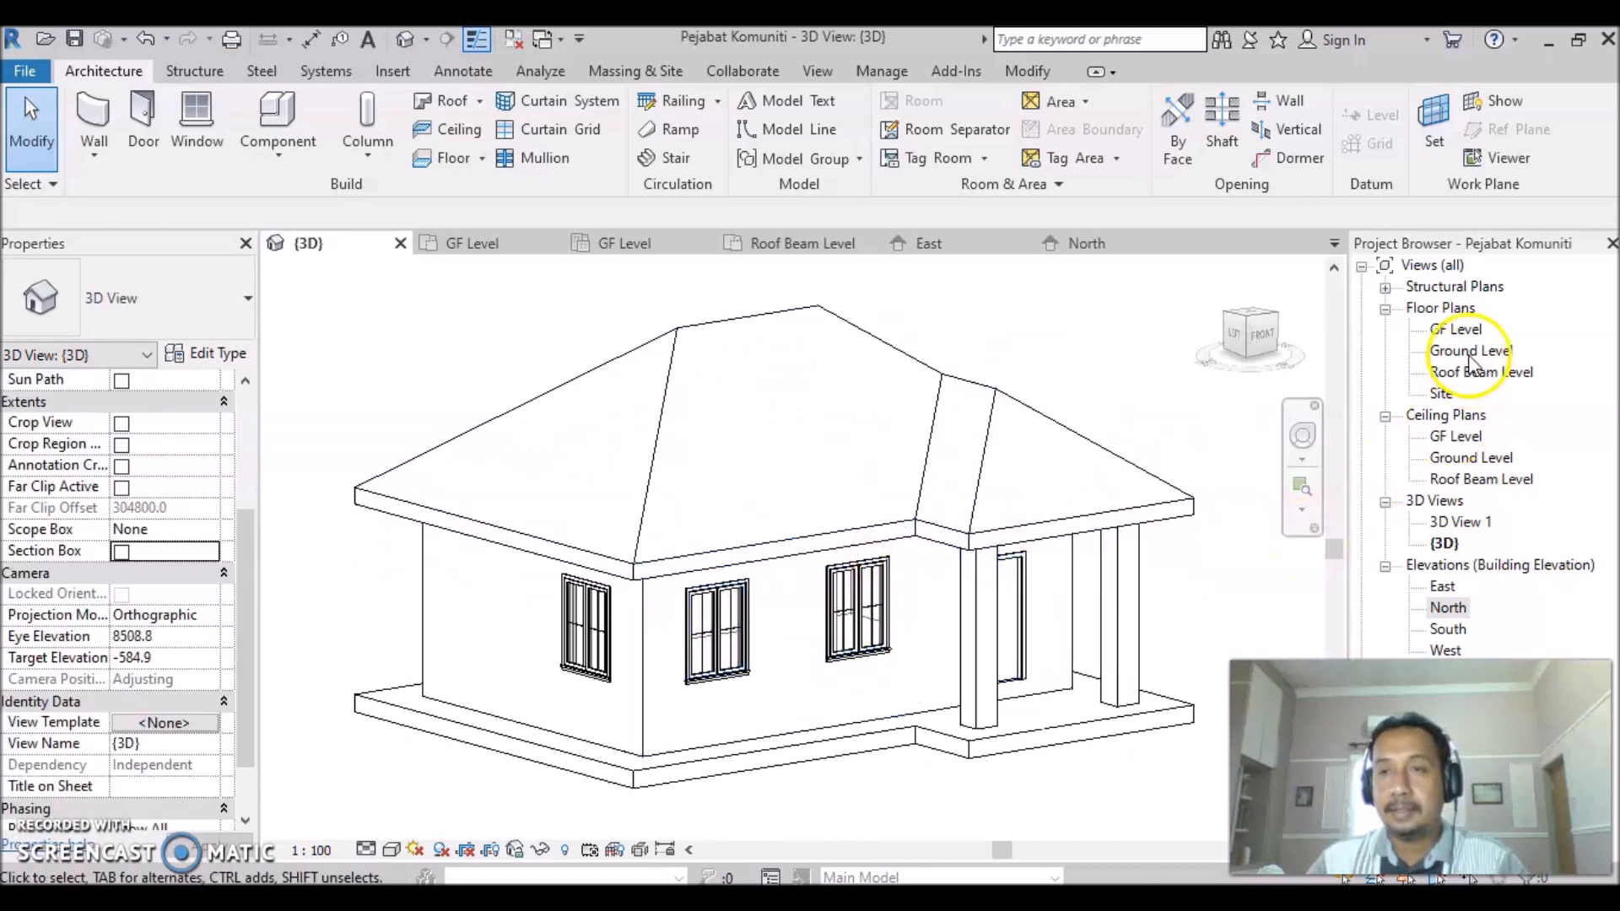
# Review the building in the GF Level floor plan, the GF Level ceiling plan, and the East and North elevations.
pyautogui.doubleClick(1456, 330)
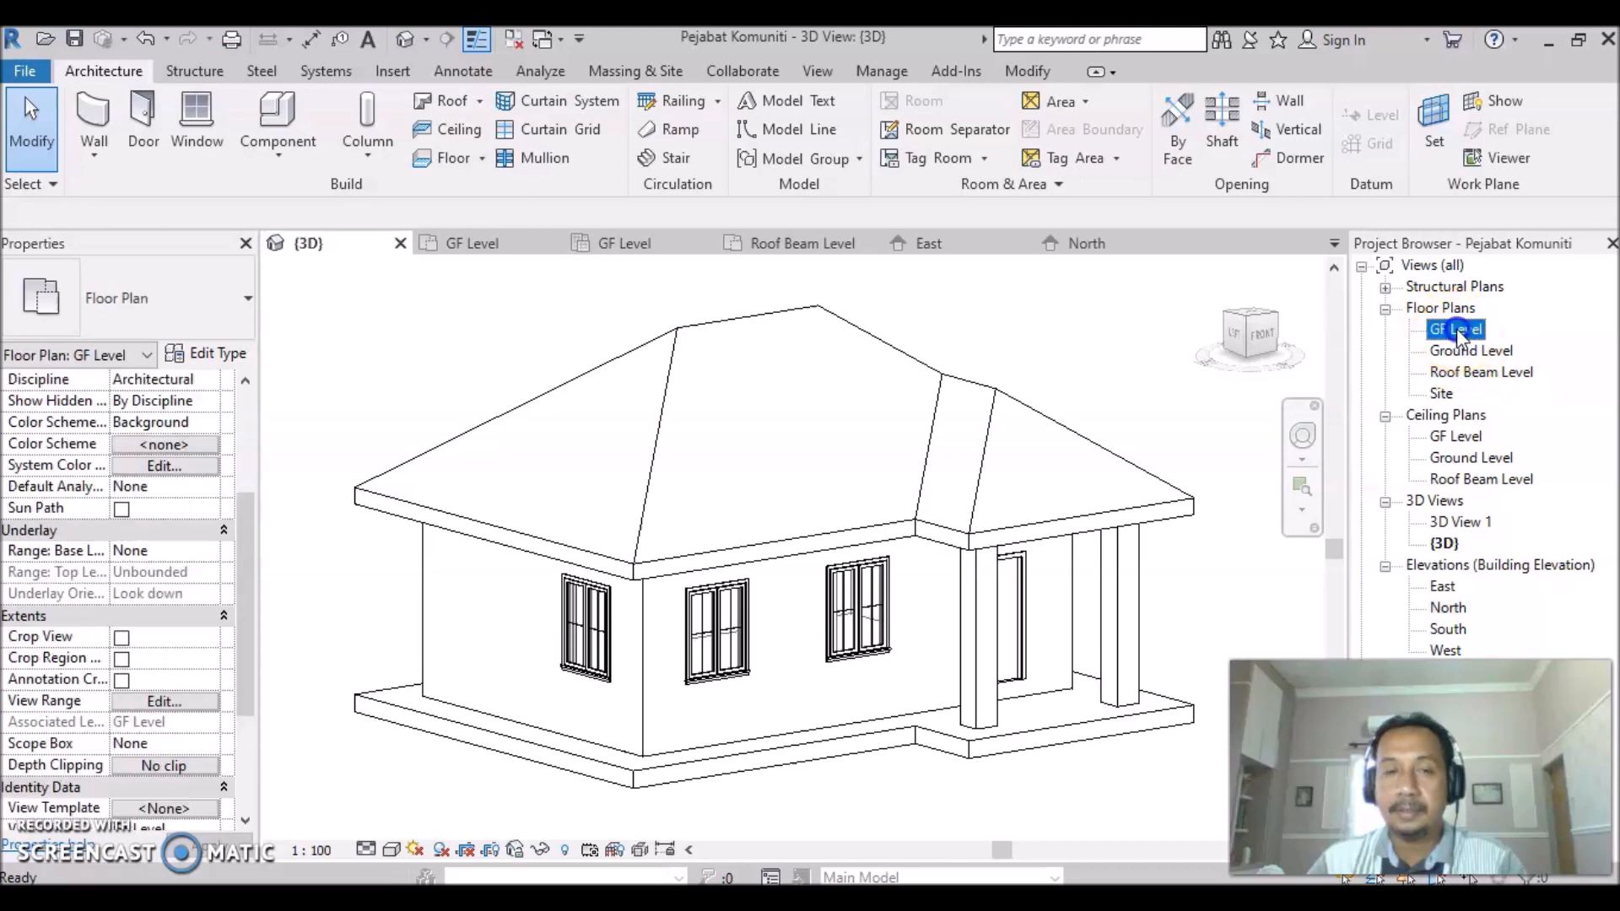
pyautogui.moveTo(1046, 571); pyautogui.dragTo(1075, 574, button='middle')
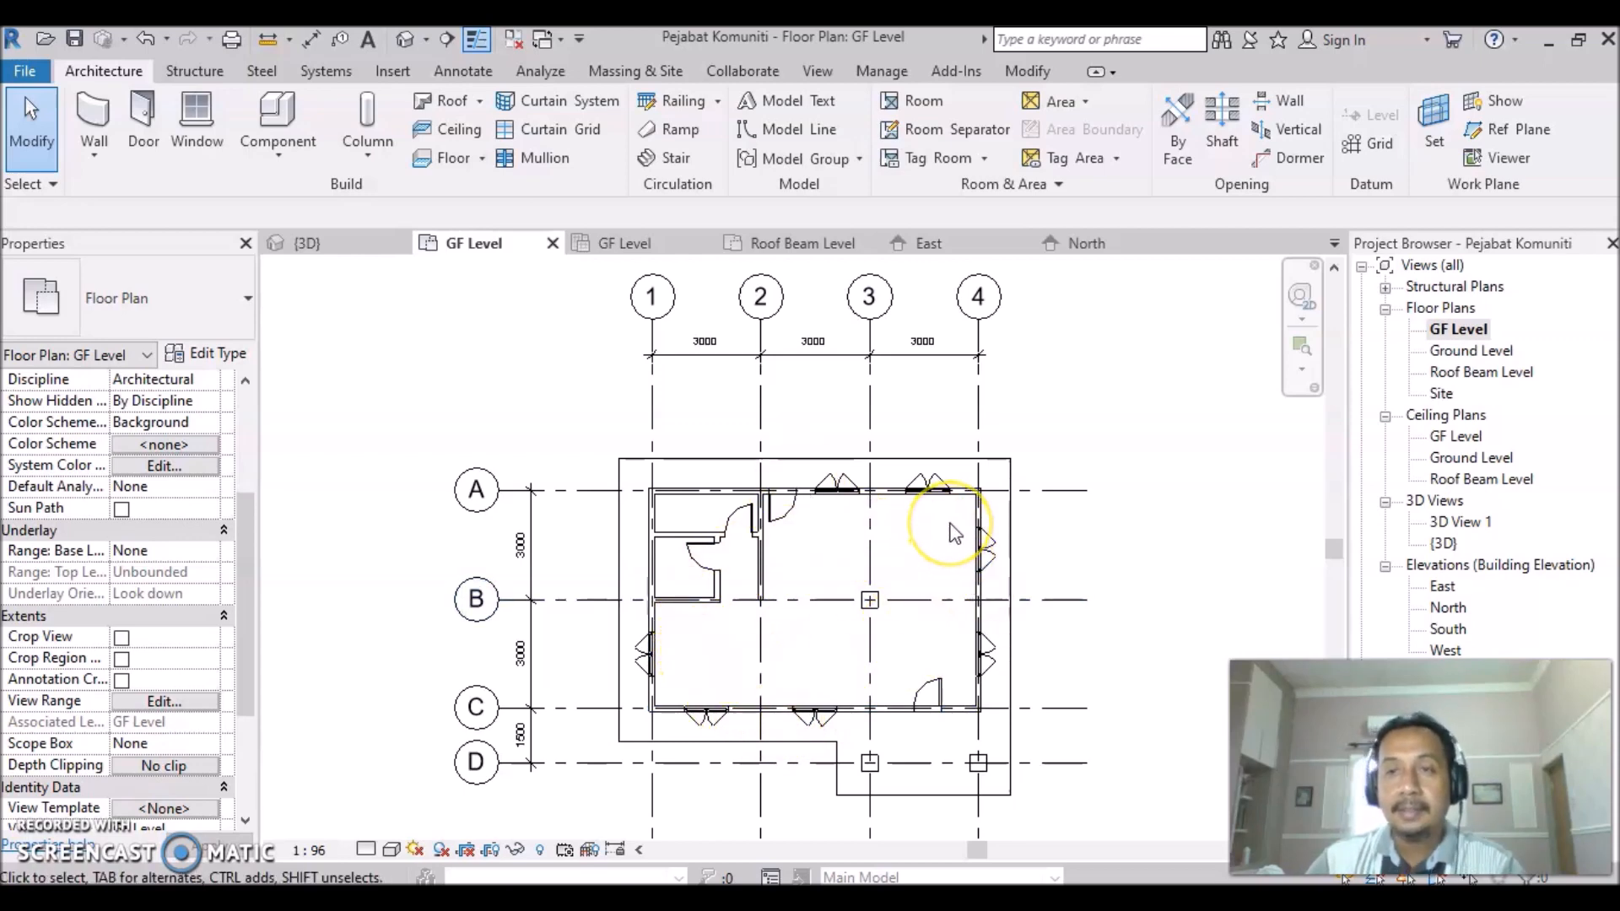
pyautogui.doubleClick(1449, 439)
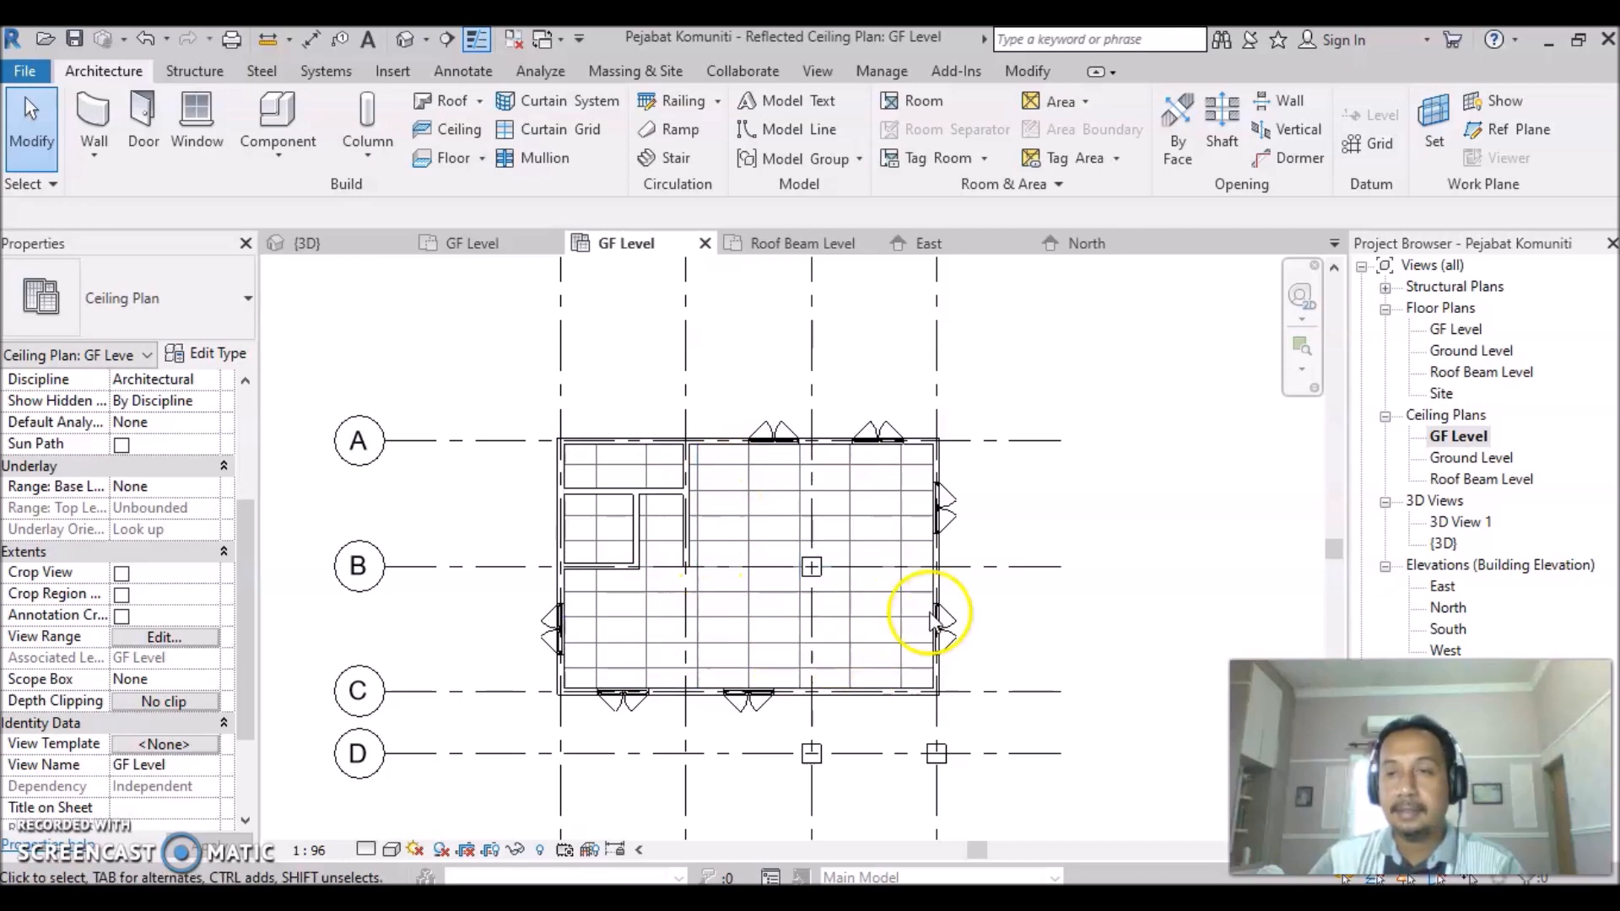
pyautogui.doubleClick(1443, 588)
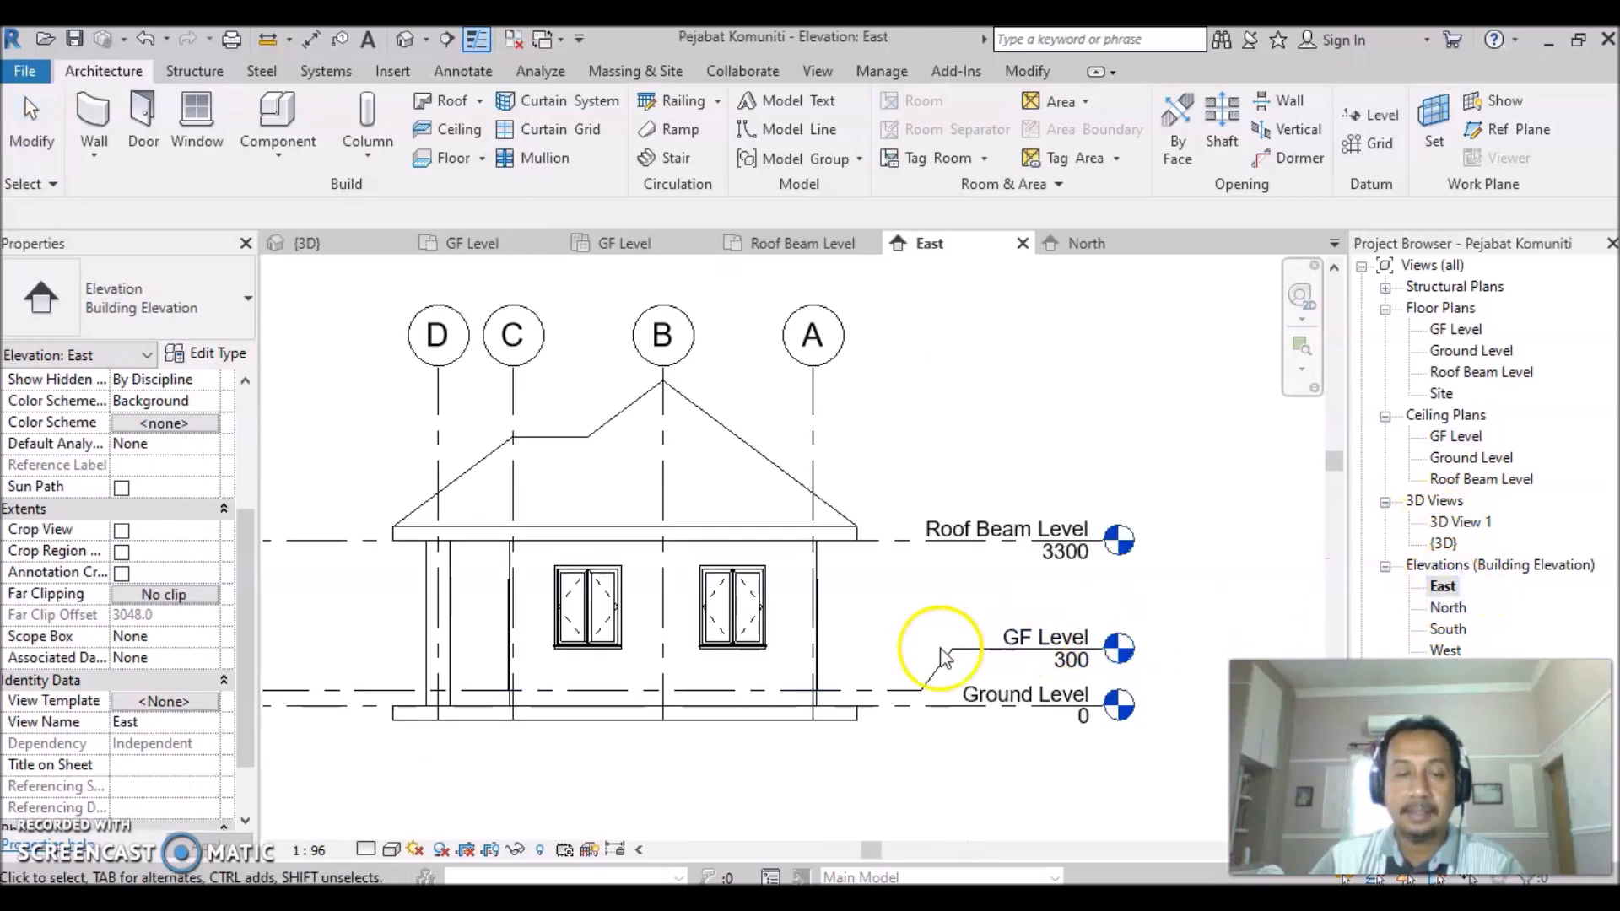
pyautogui.moveTo(904, 607); pyautogui.dragTo(996, 619, button='middle')
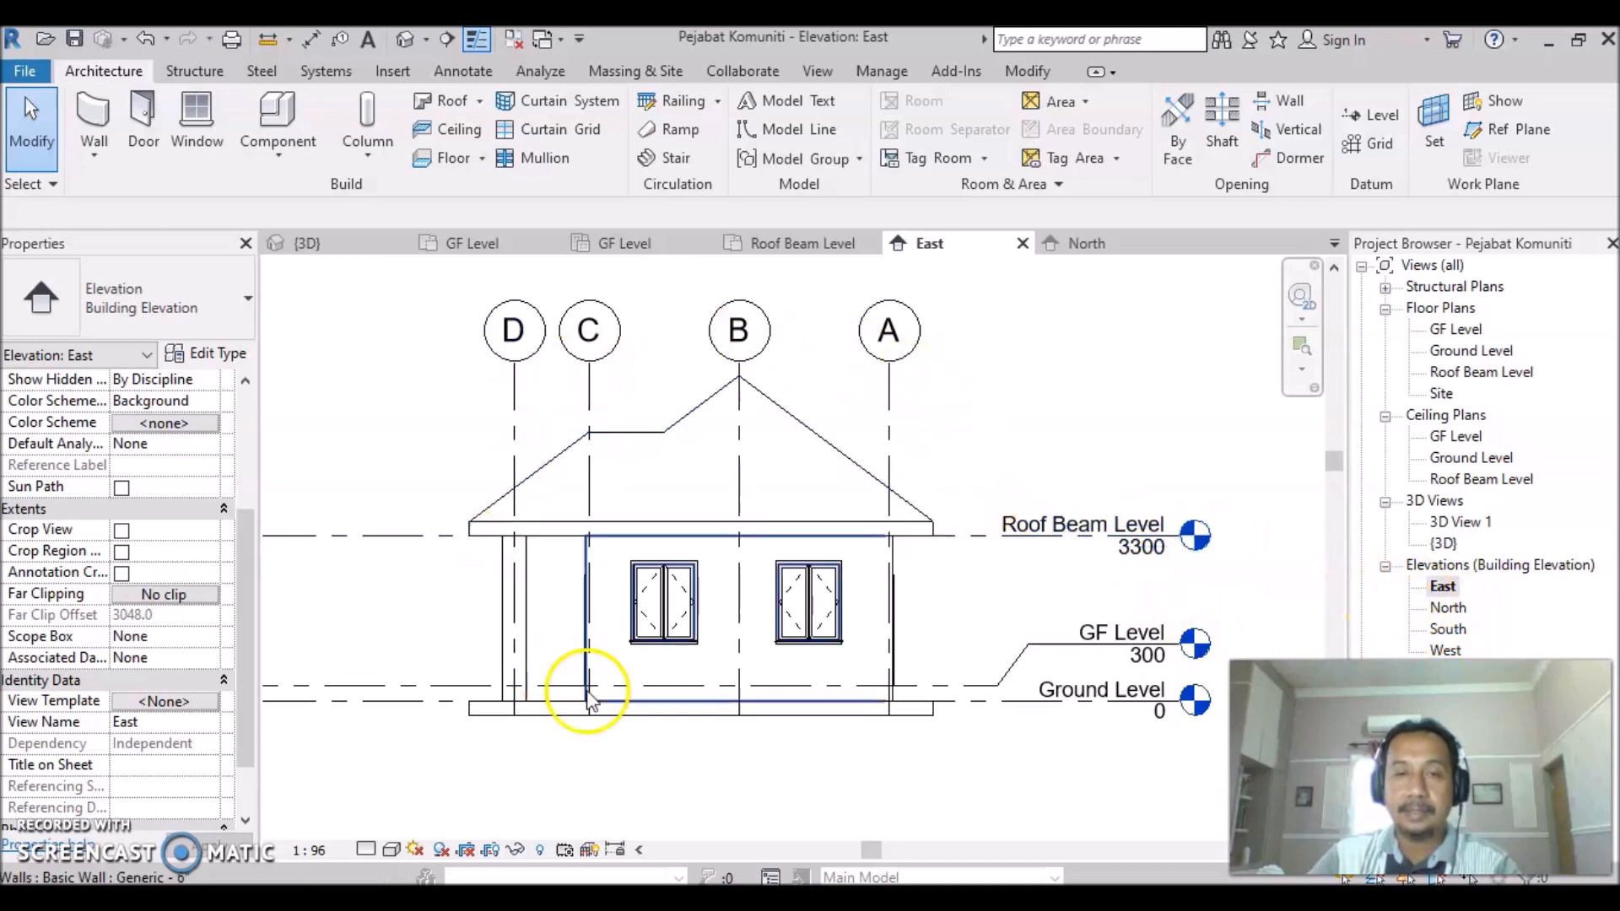
pyautogui.doubleClick(1445, 610)
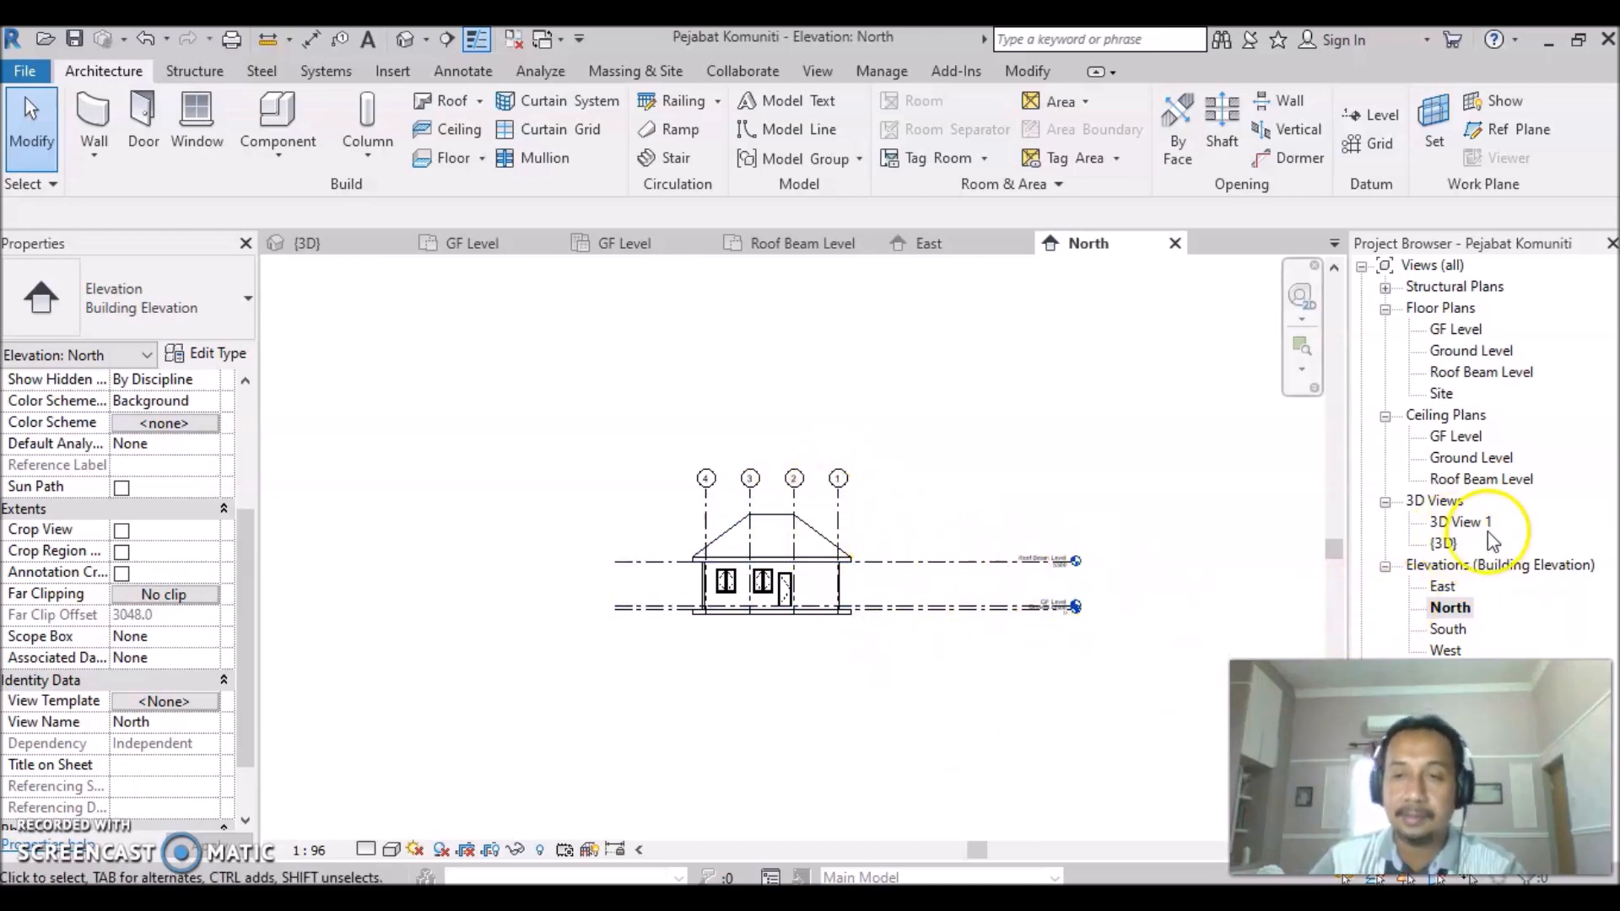
pyautogui.scroll(1, 770, 644)
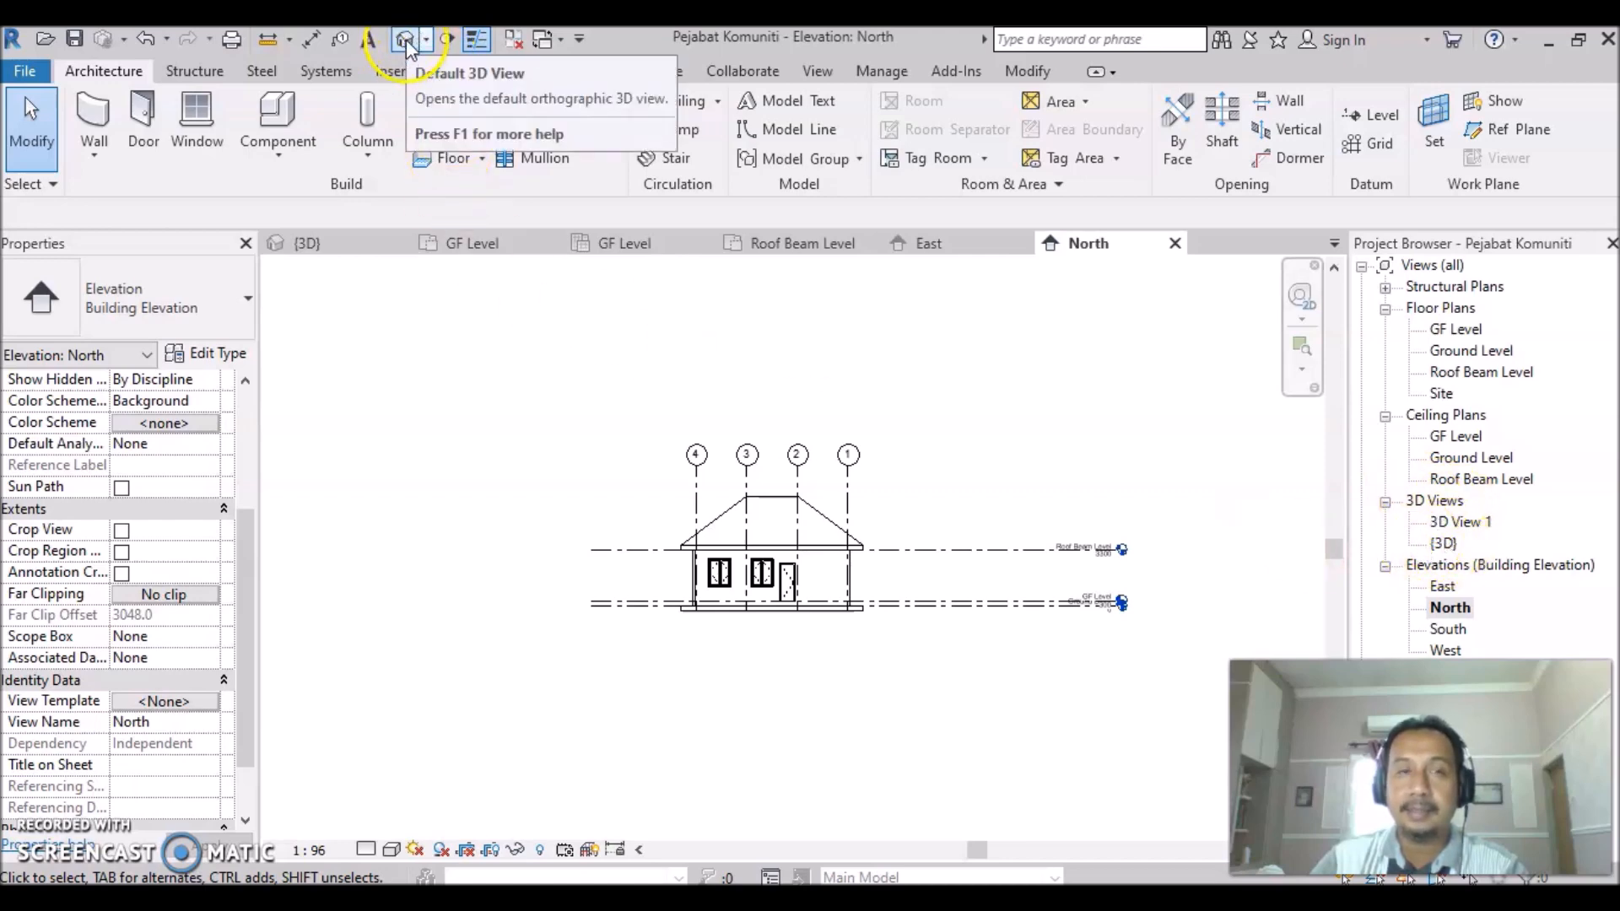
# Open the {3D} view and compare the building in the Wireframe and Hidden Line visual styles.
pyautogui.doubleClick(1443, 545)
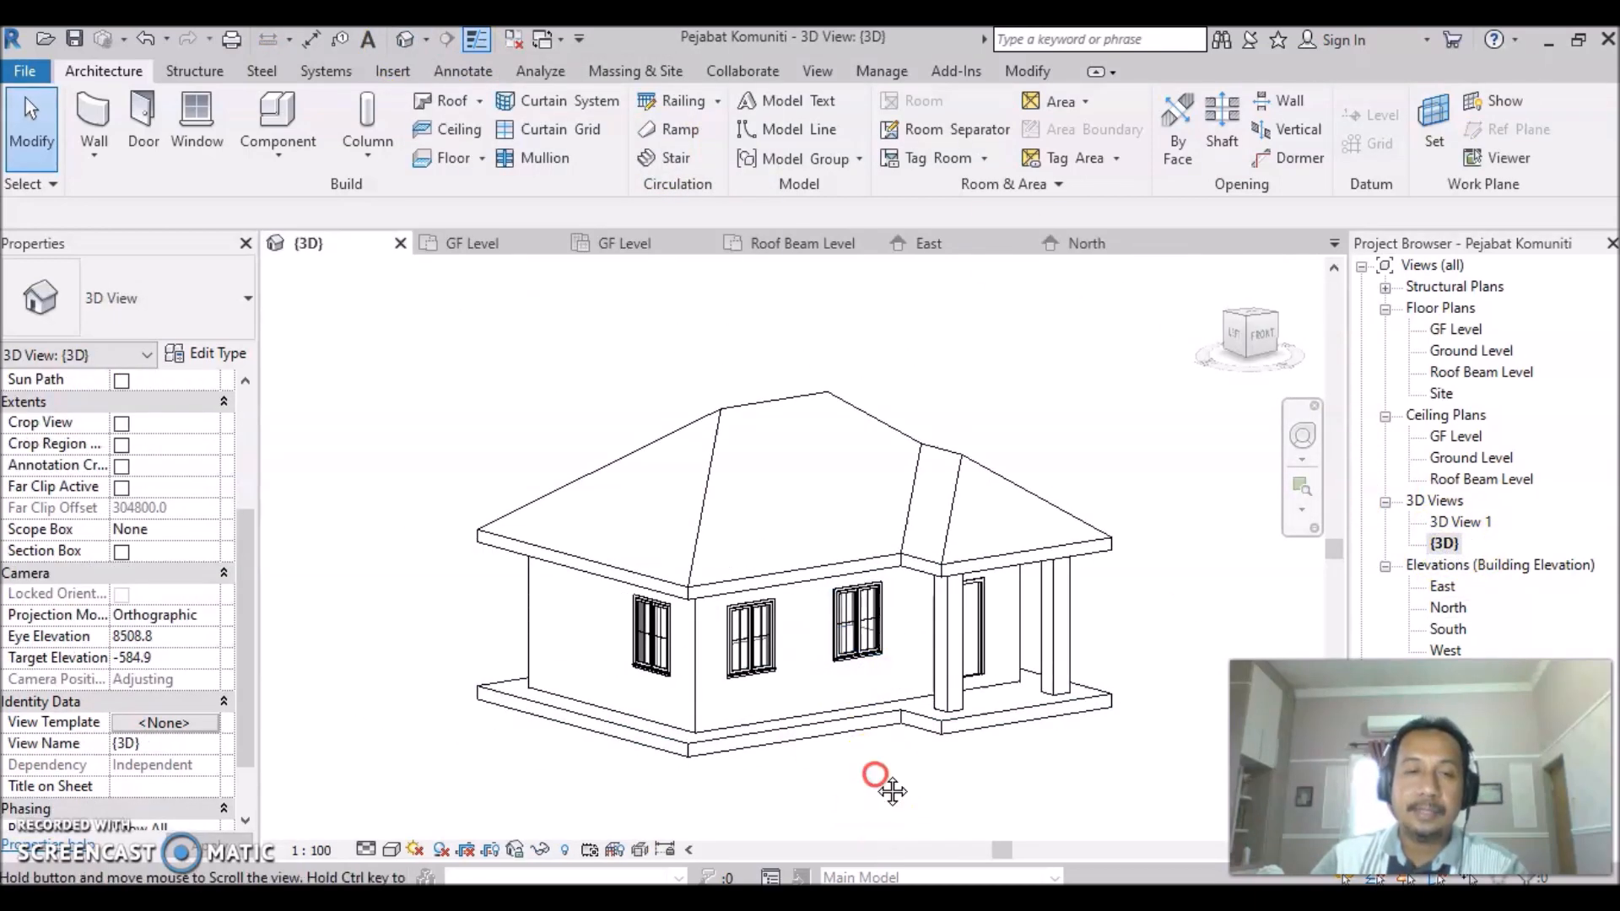
pyautogui.scroll(2, 878, 747)
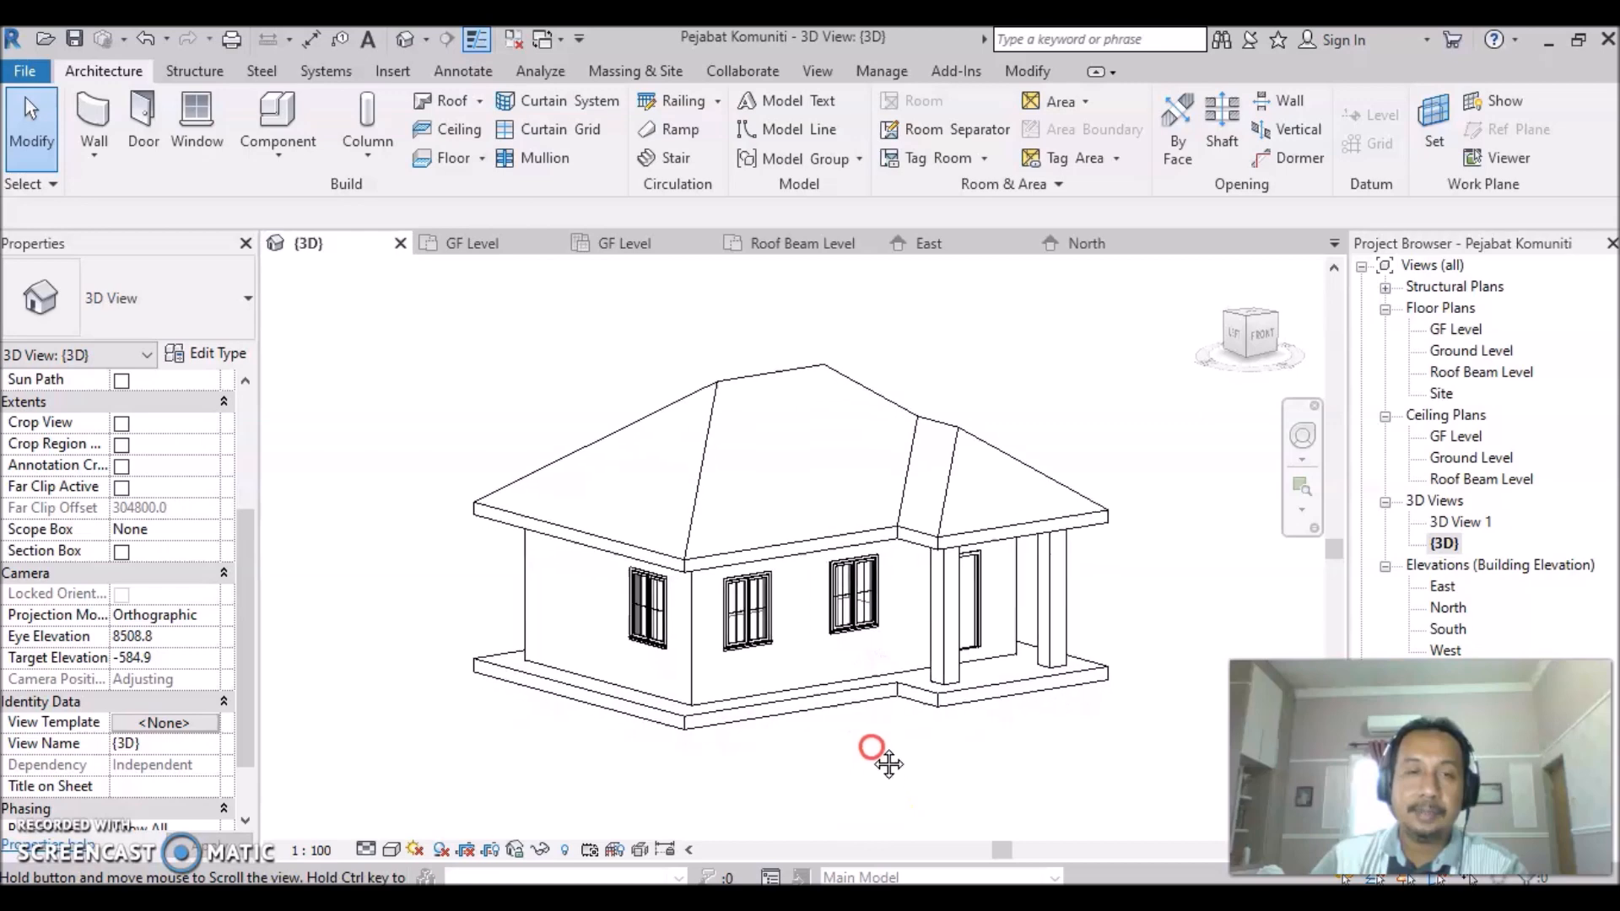
pyautogui.click(388, 848)
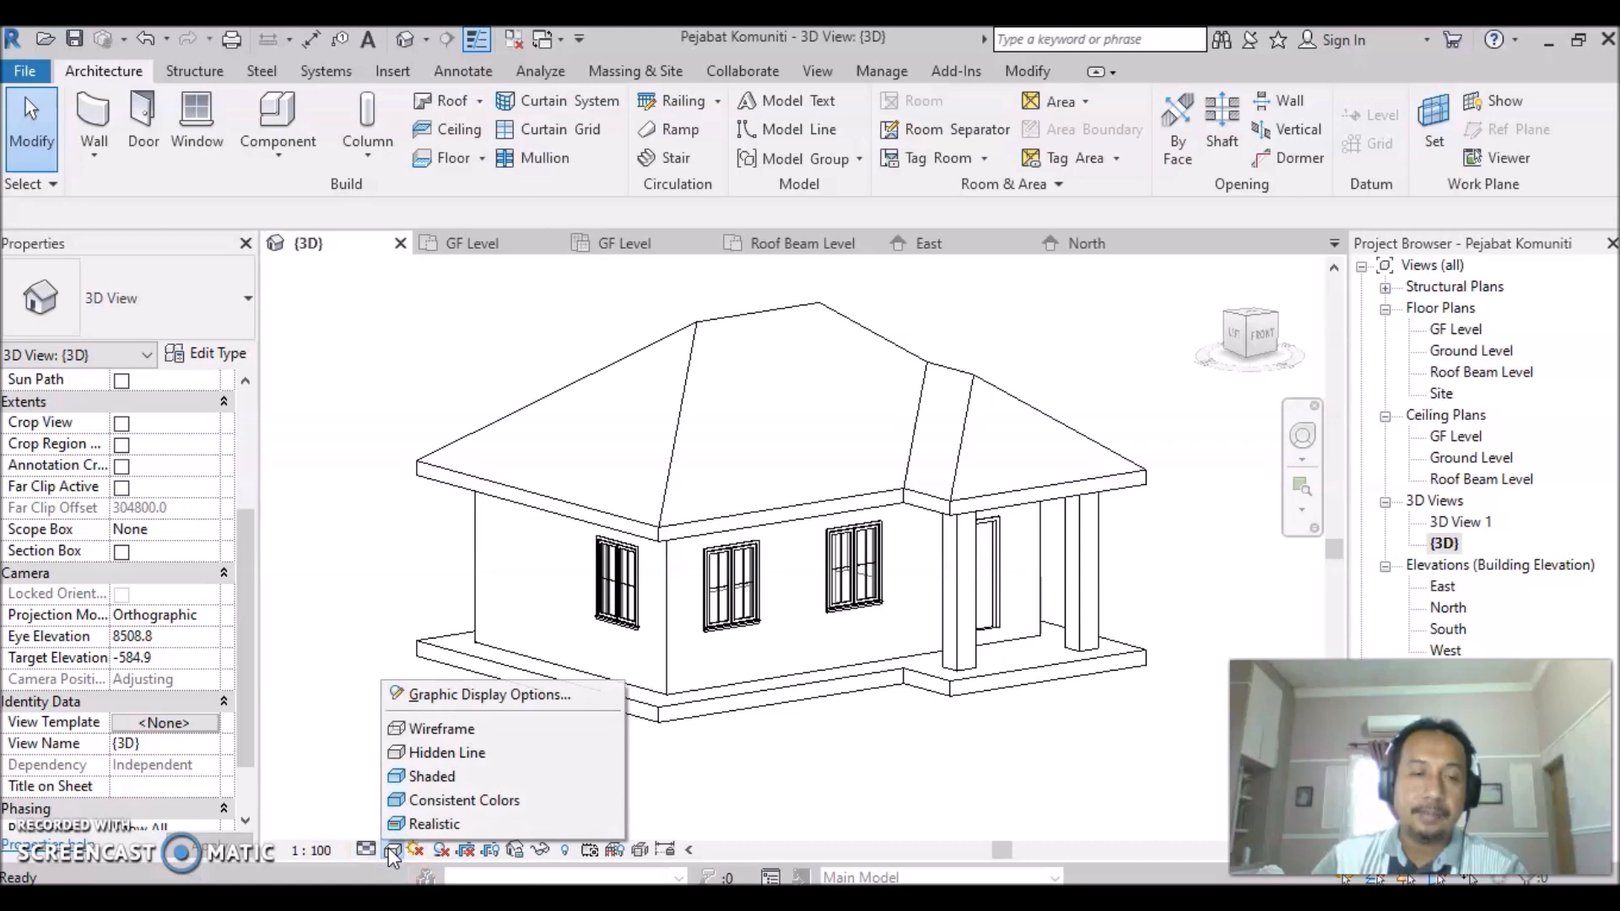
pyautogui.click(452, 731)
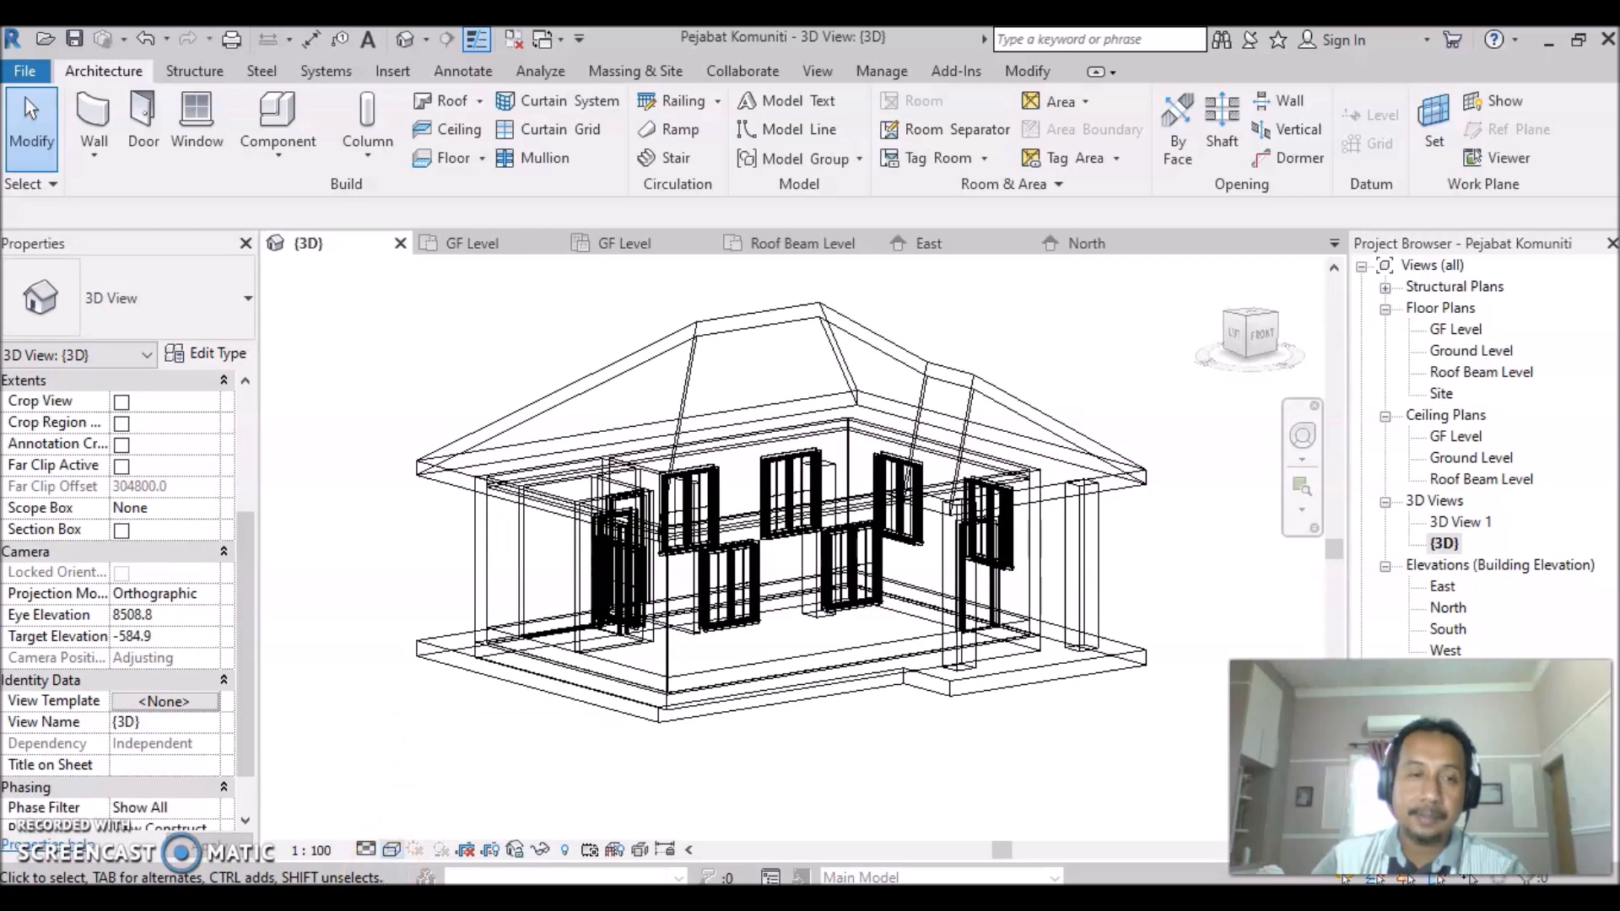
pyautogui.click(390, 850)
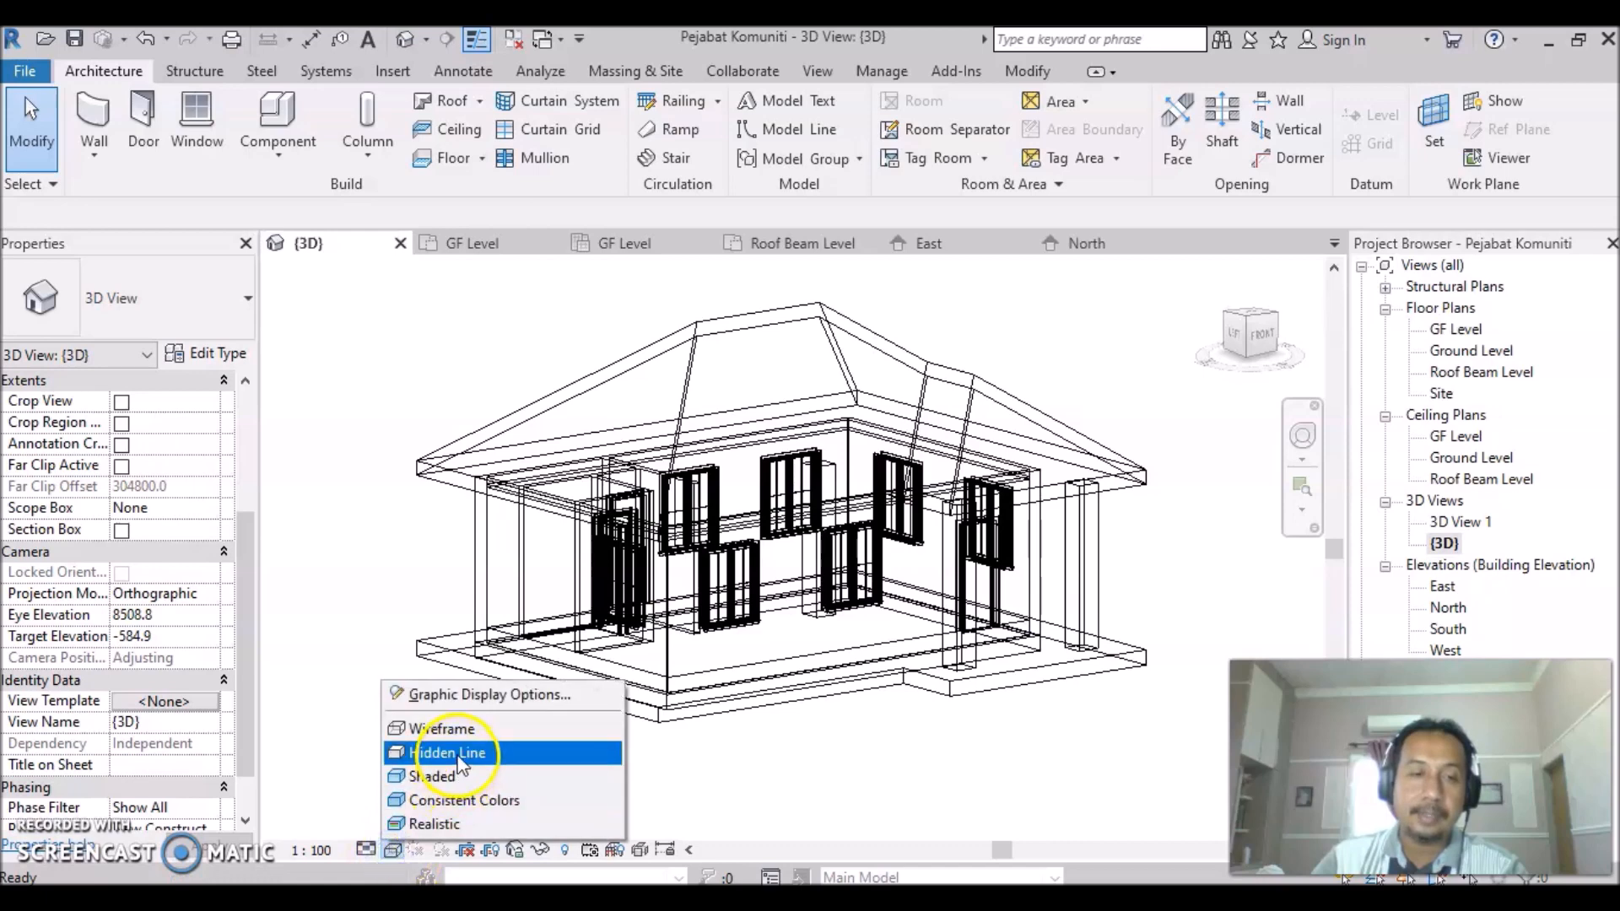
pyautogui.click(454, 753)
# Preview the 3D view in the Shaded and Consistent Colors visual styles.
pyautogui.click(391, 850)
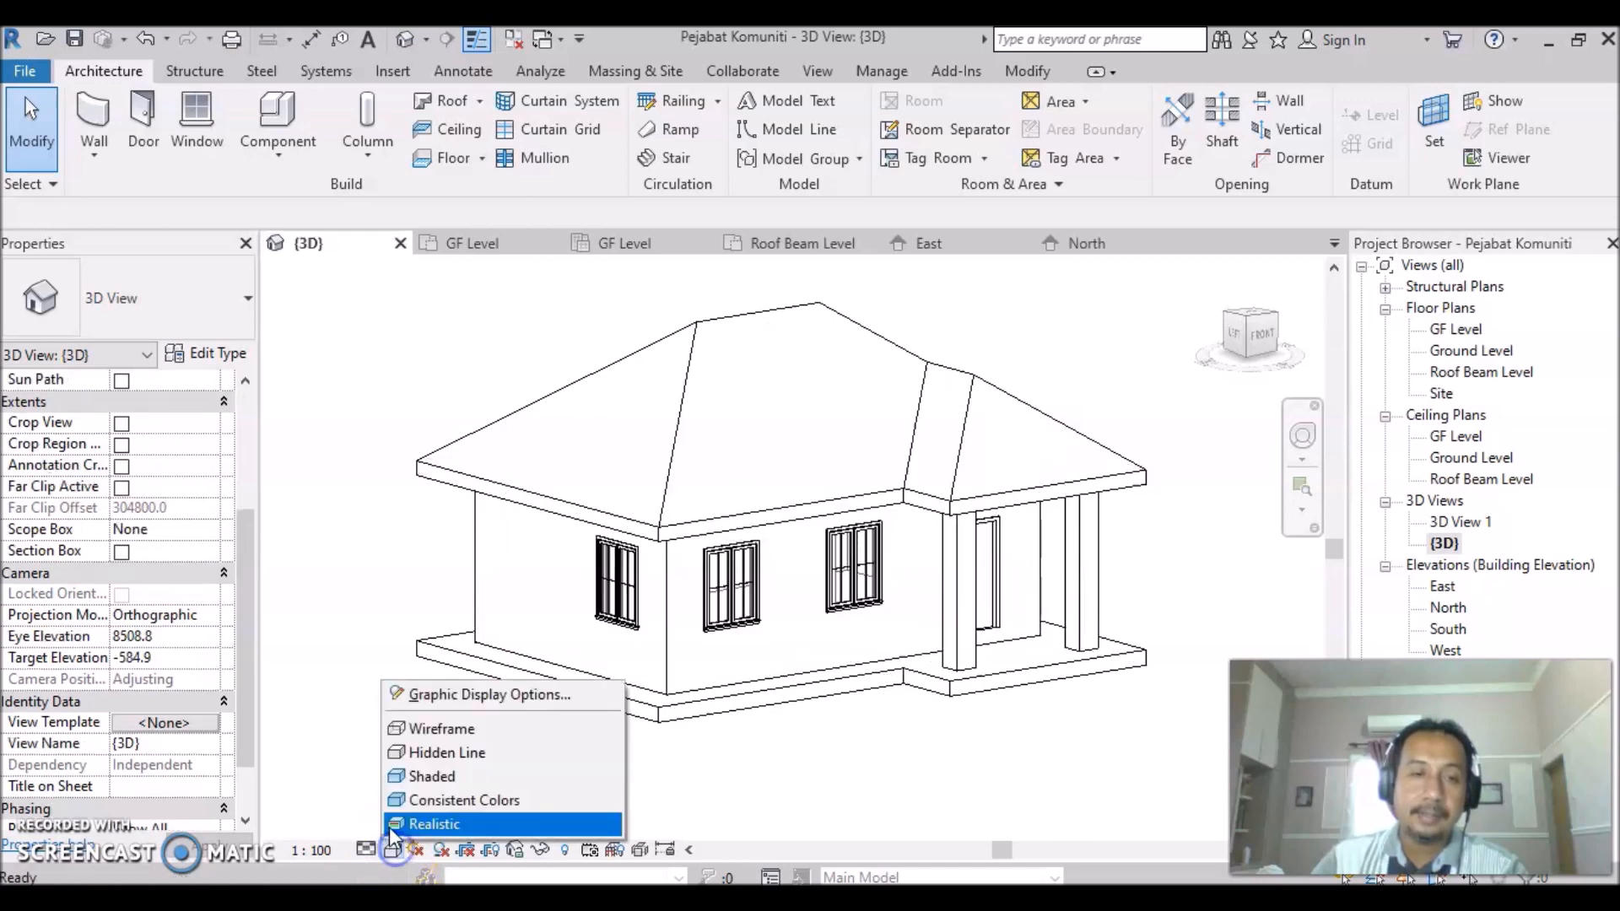
pyautogui.click(439, 776)
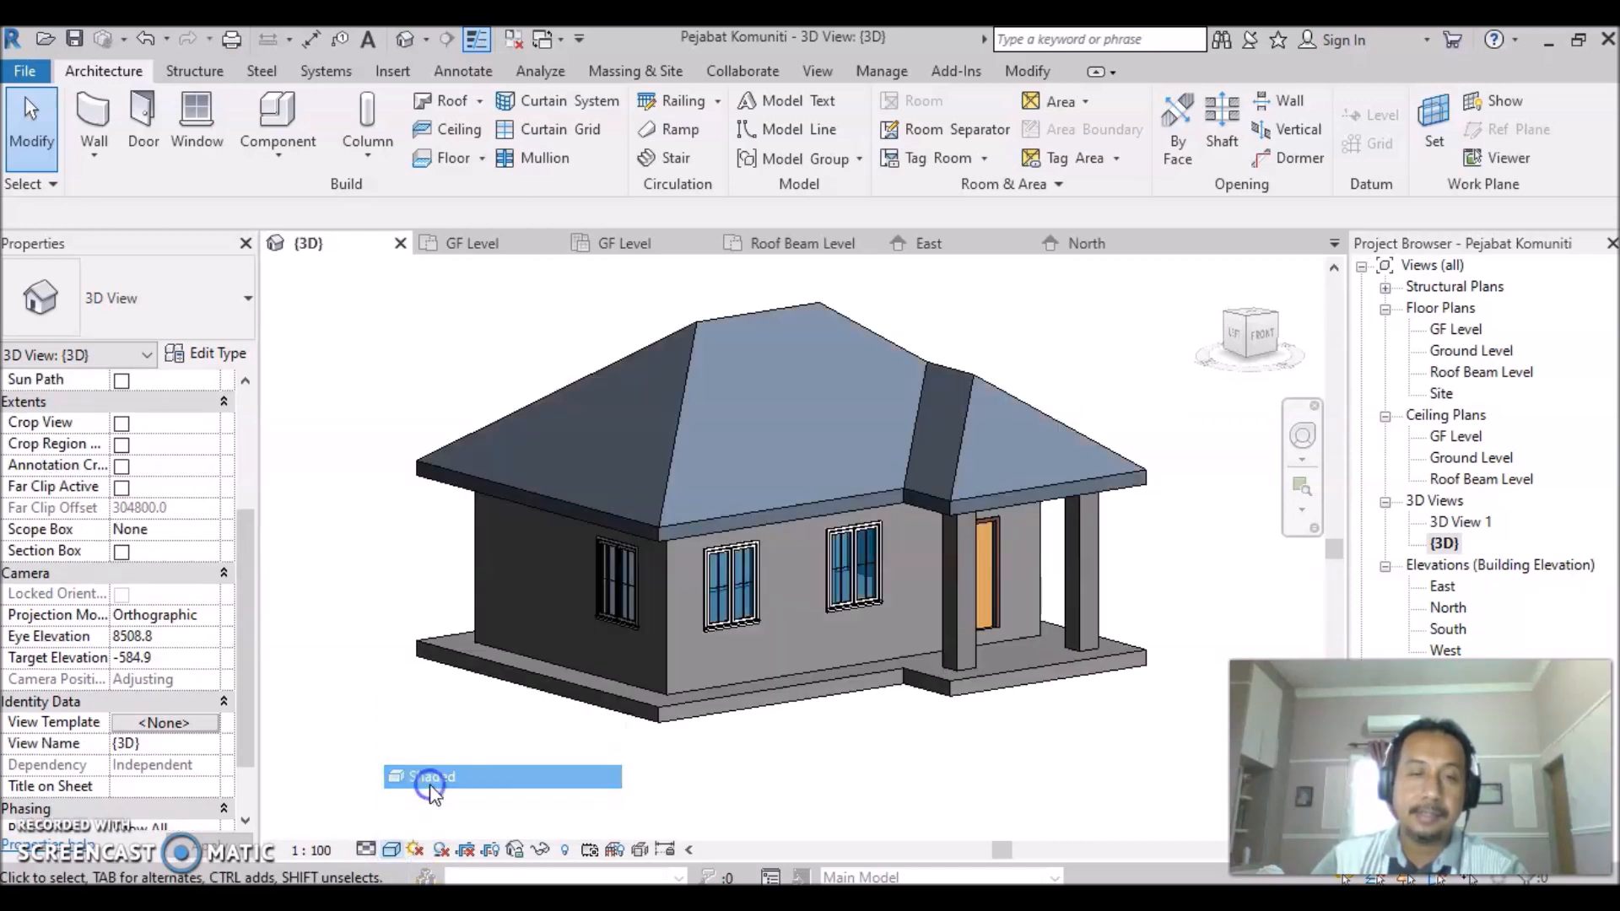
pyautogui.click(391, 849)
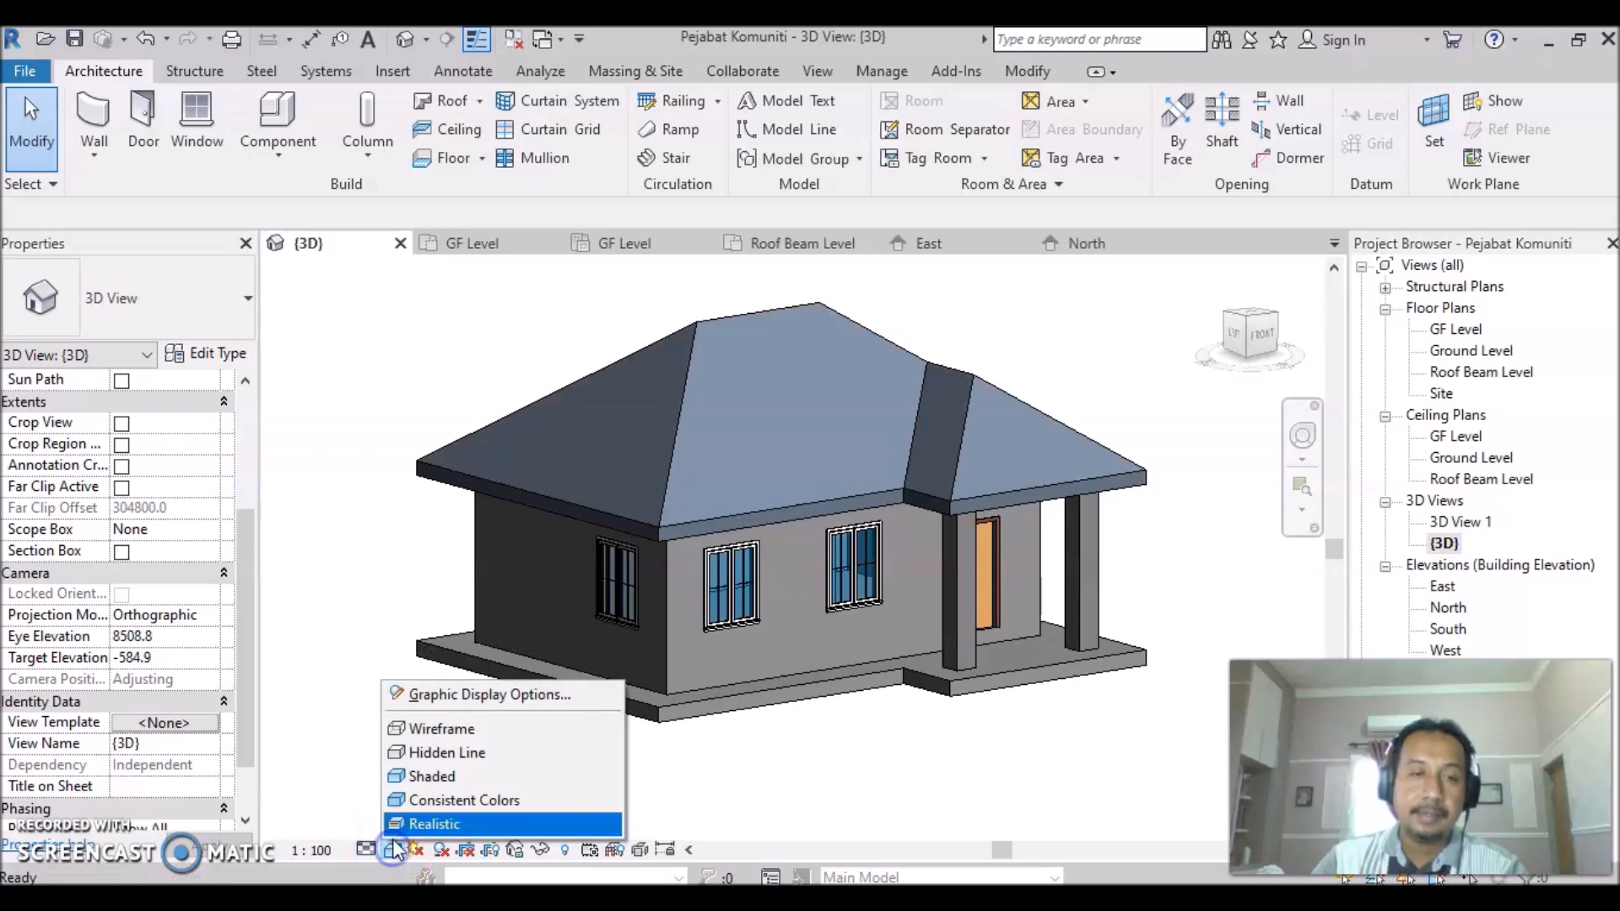
pyautogui.click(433, 800)
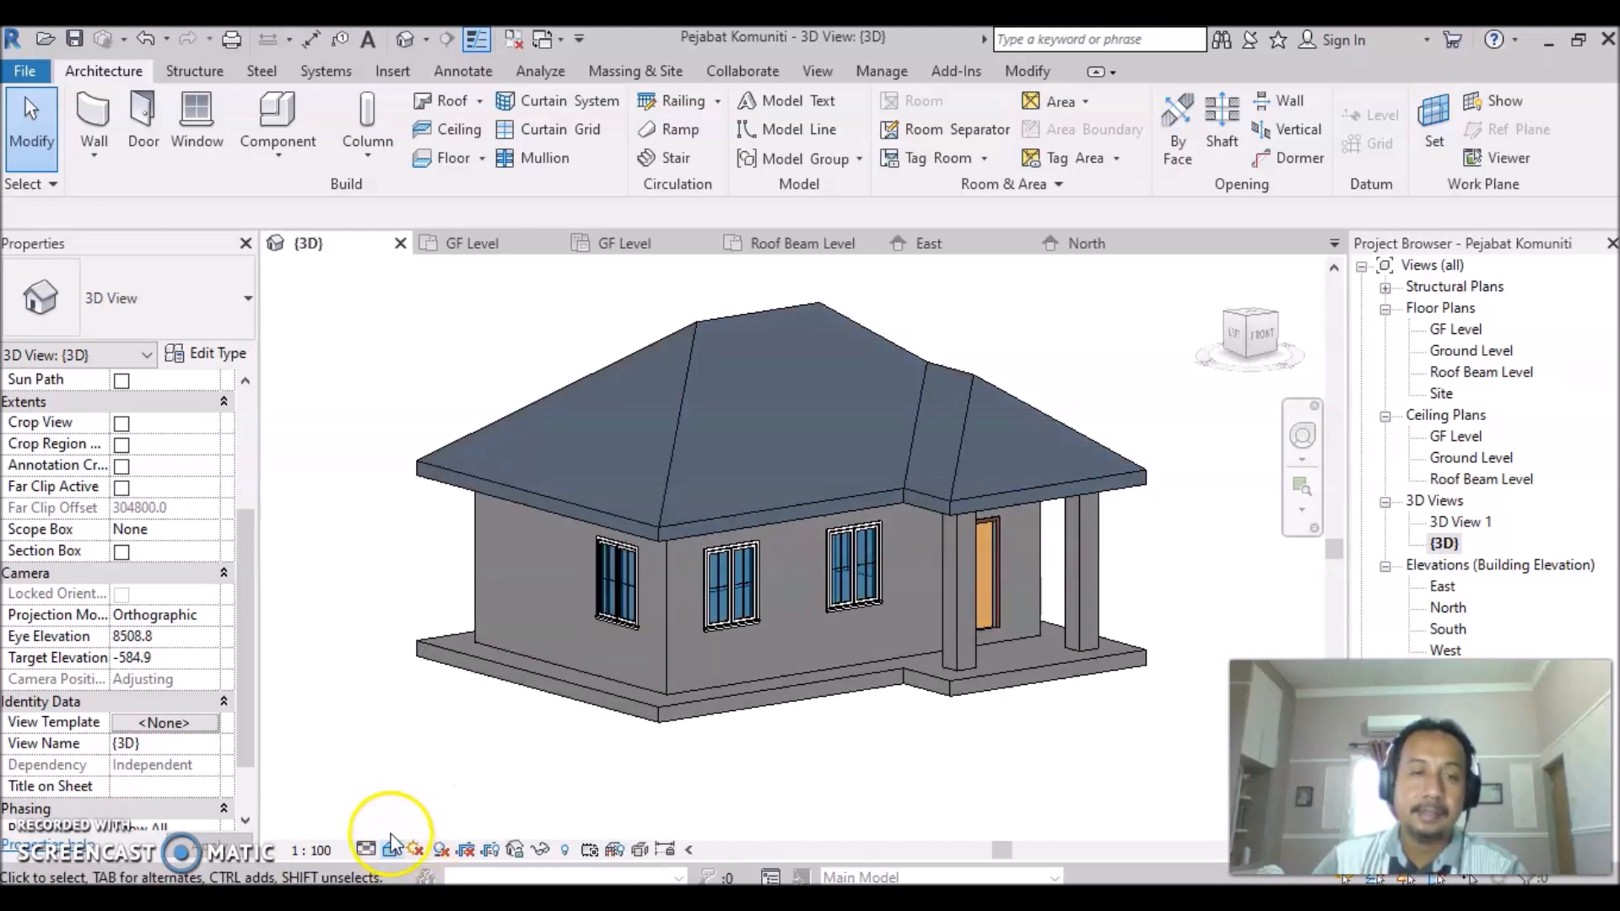
# Set the 3D view's visual style to Realistic and leave nothing selected.
pyautogui.click(391, 848)
pyautogui.click(444, 824)
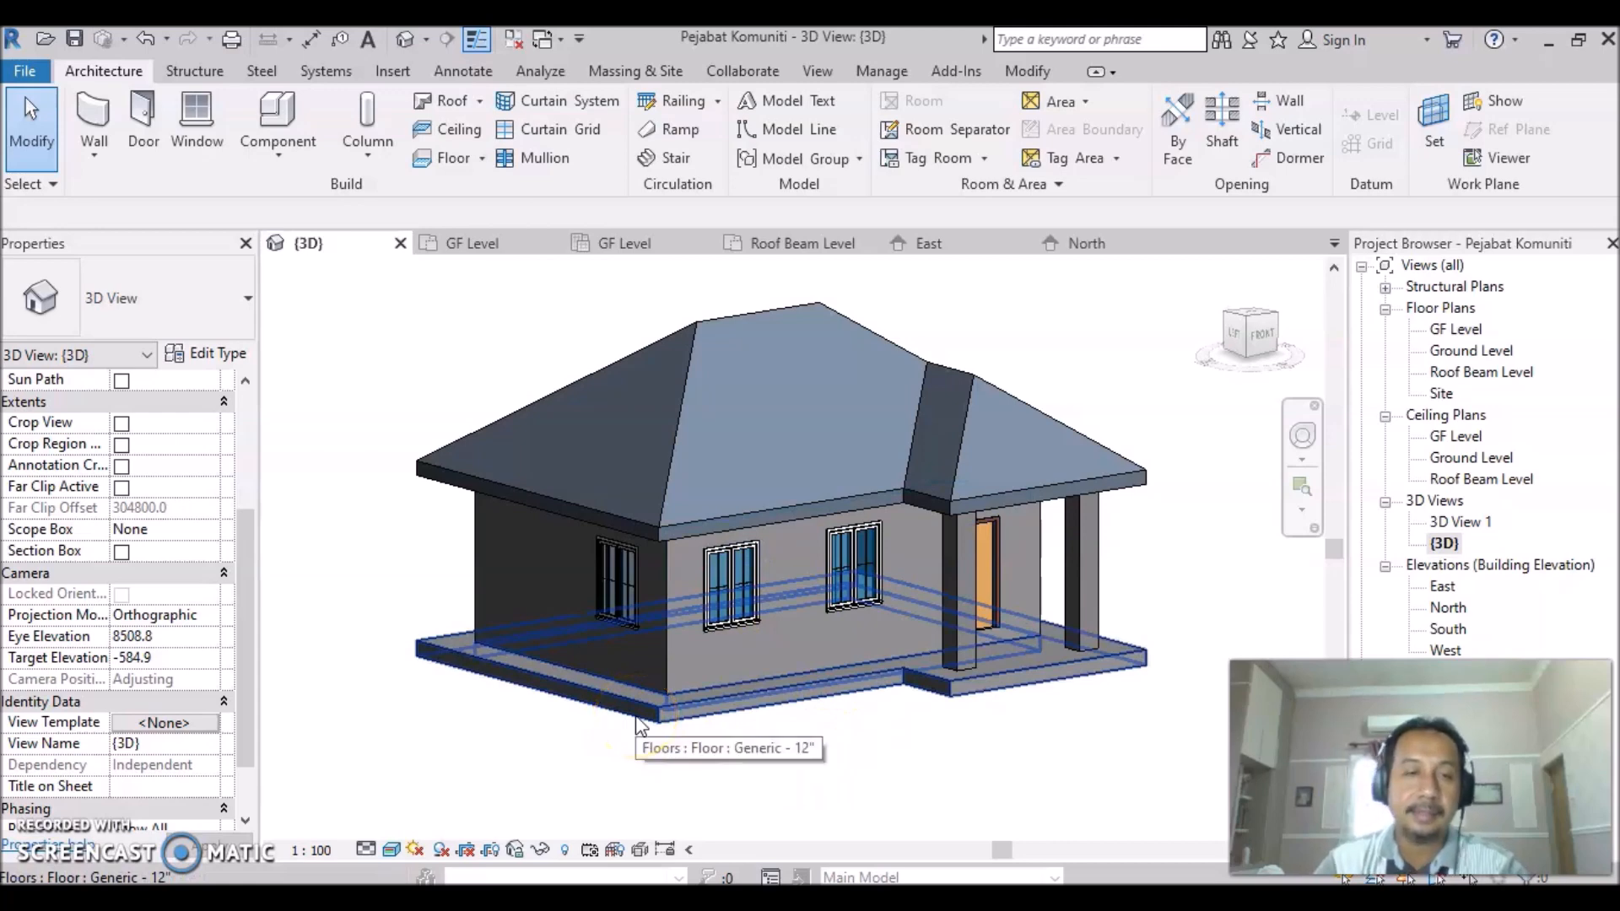
pyautogui.click(687, 711)
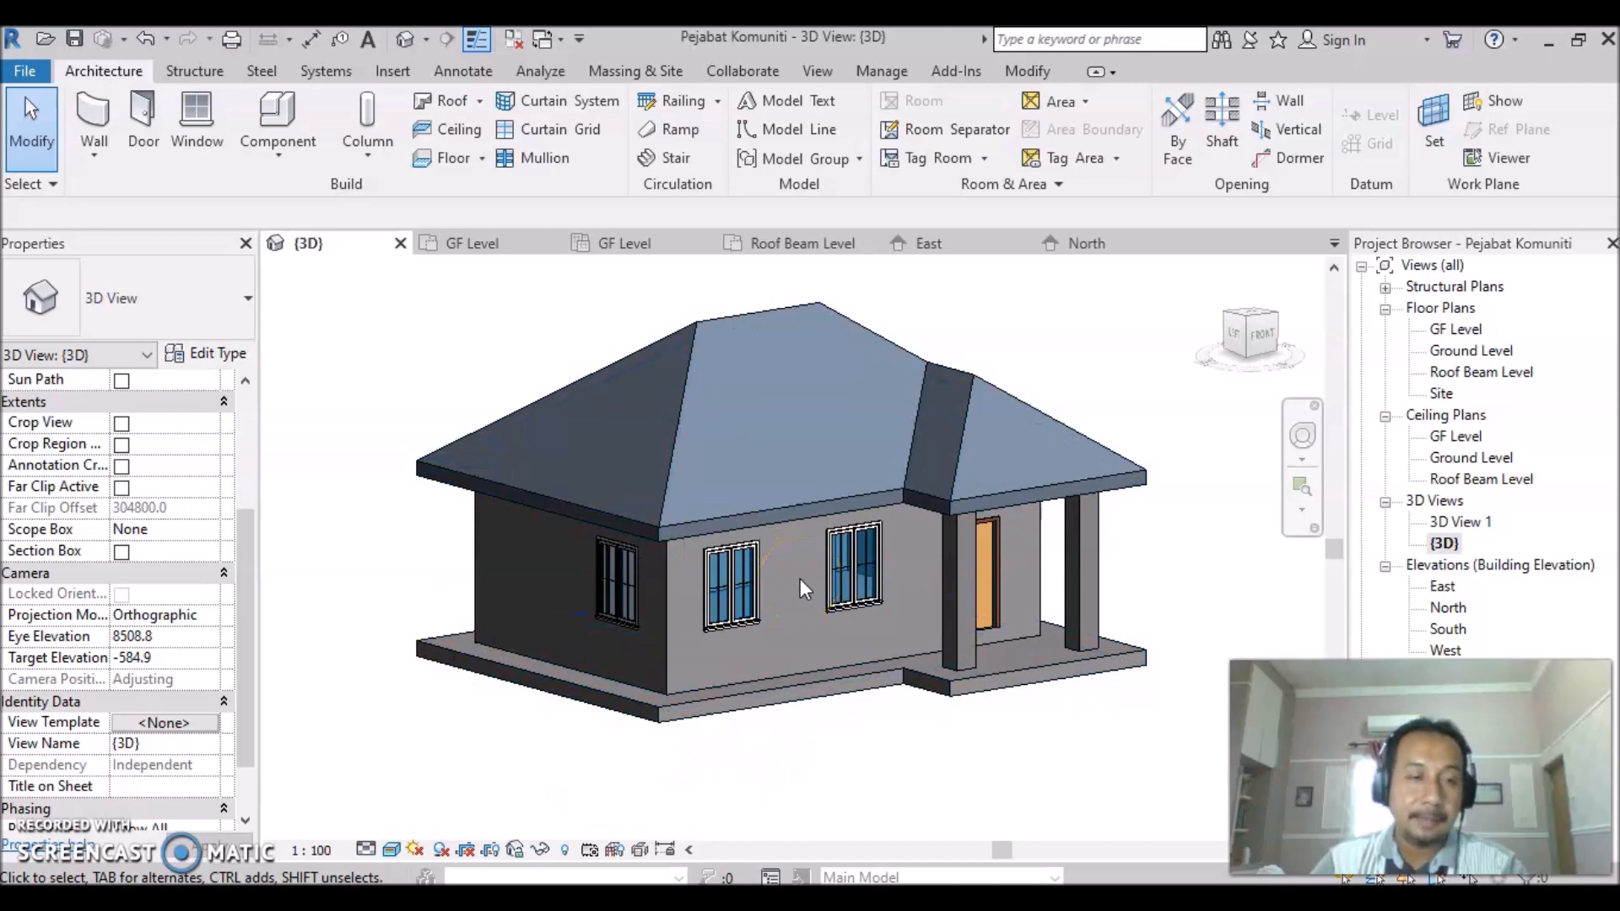
pyautogui.click(853, 709)
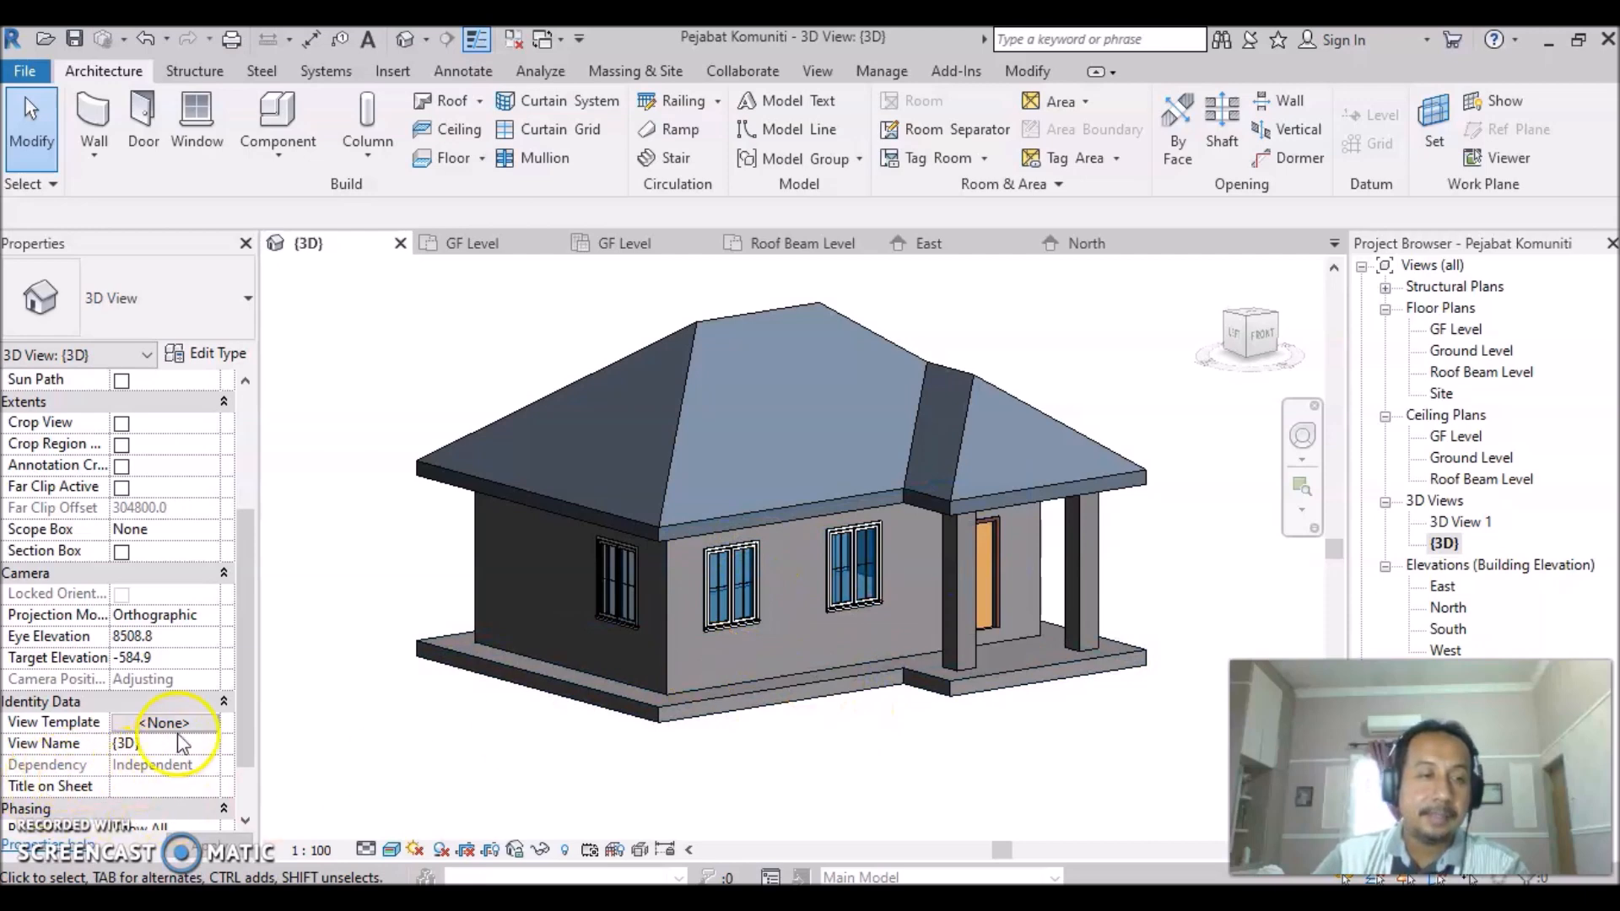
# Enable the 3D view's section box and lower its top face below the roof to expose the rooms.
pyautogui.scroll(-1, 243, 700)
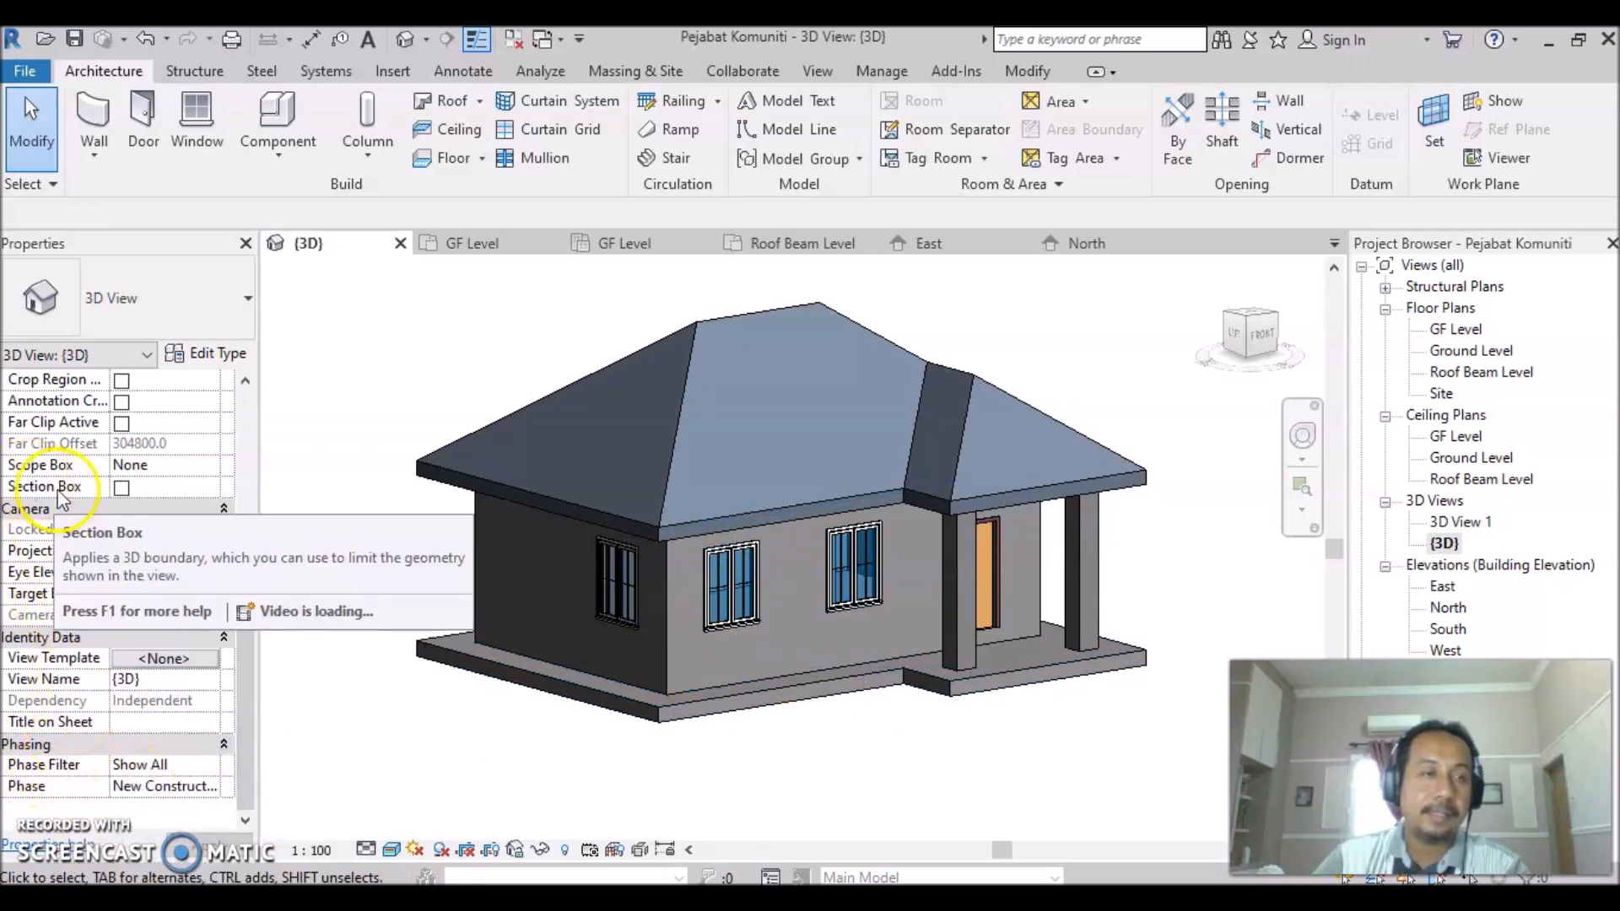
pyautogui.click(122, 488)
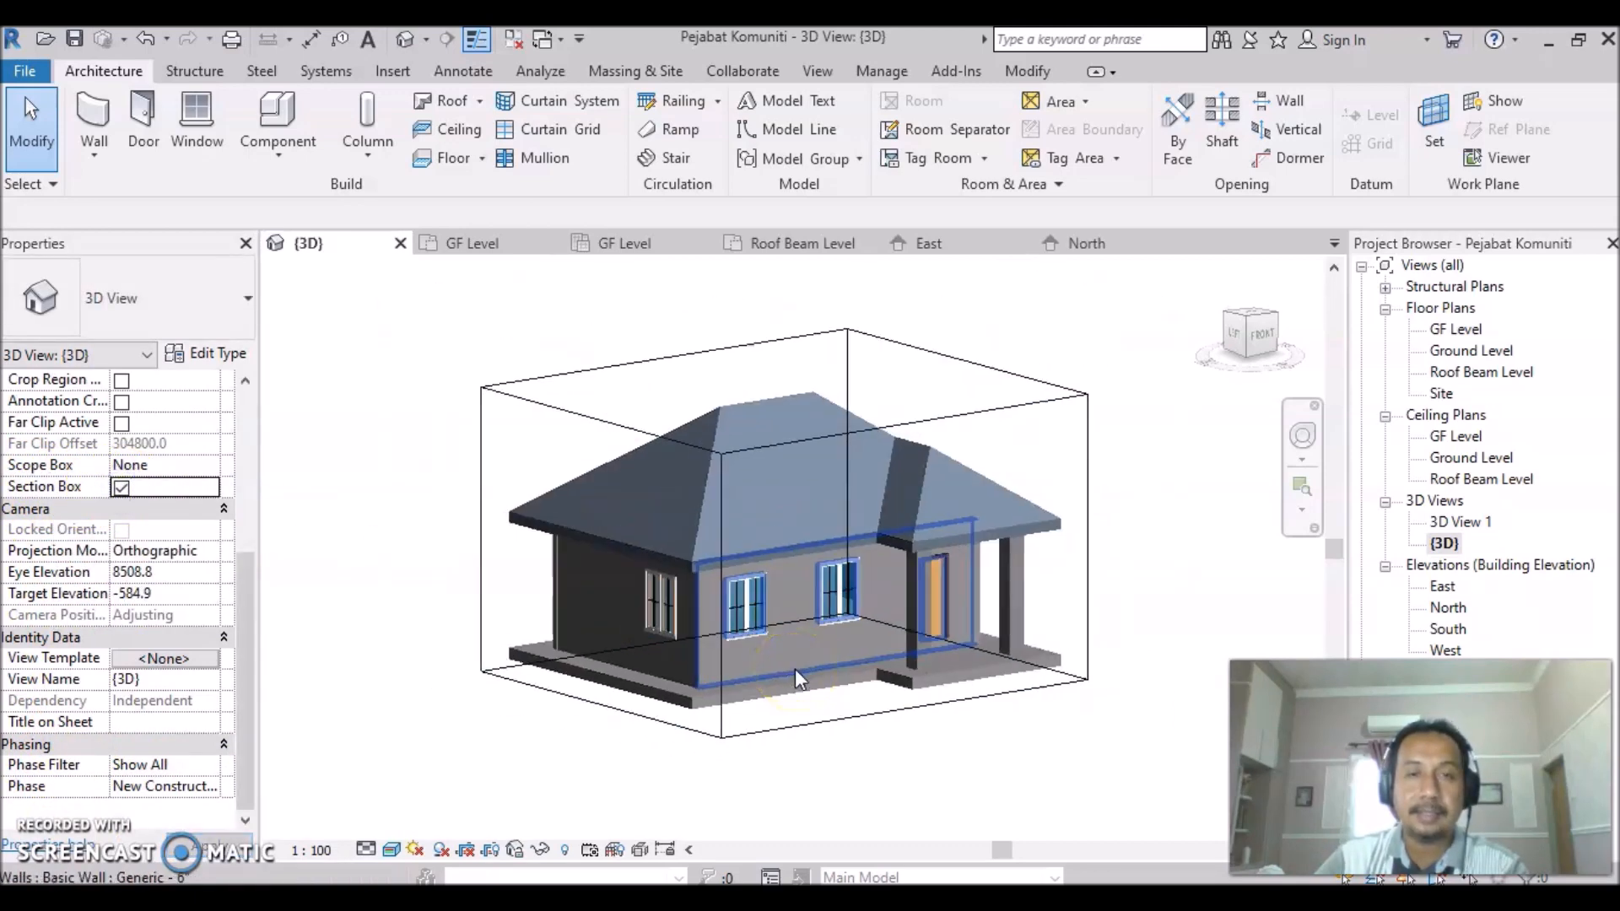
pyautogui.click(1023, 408)
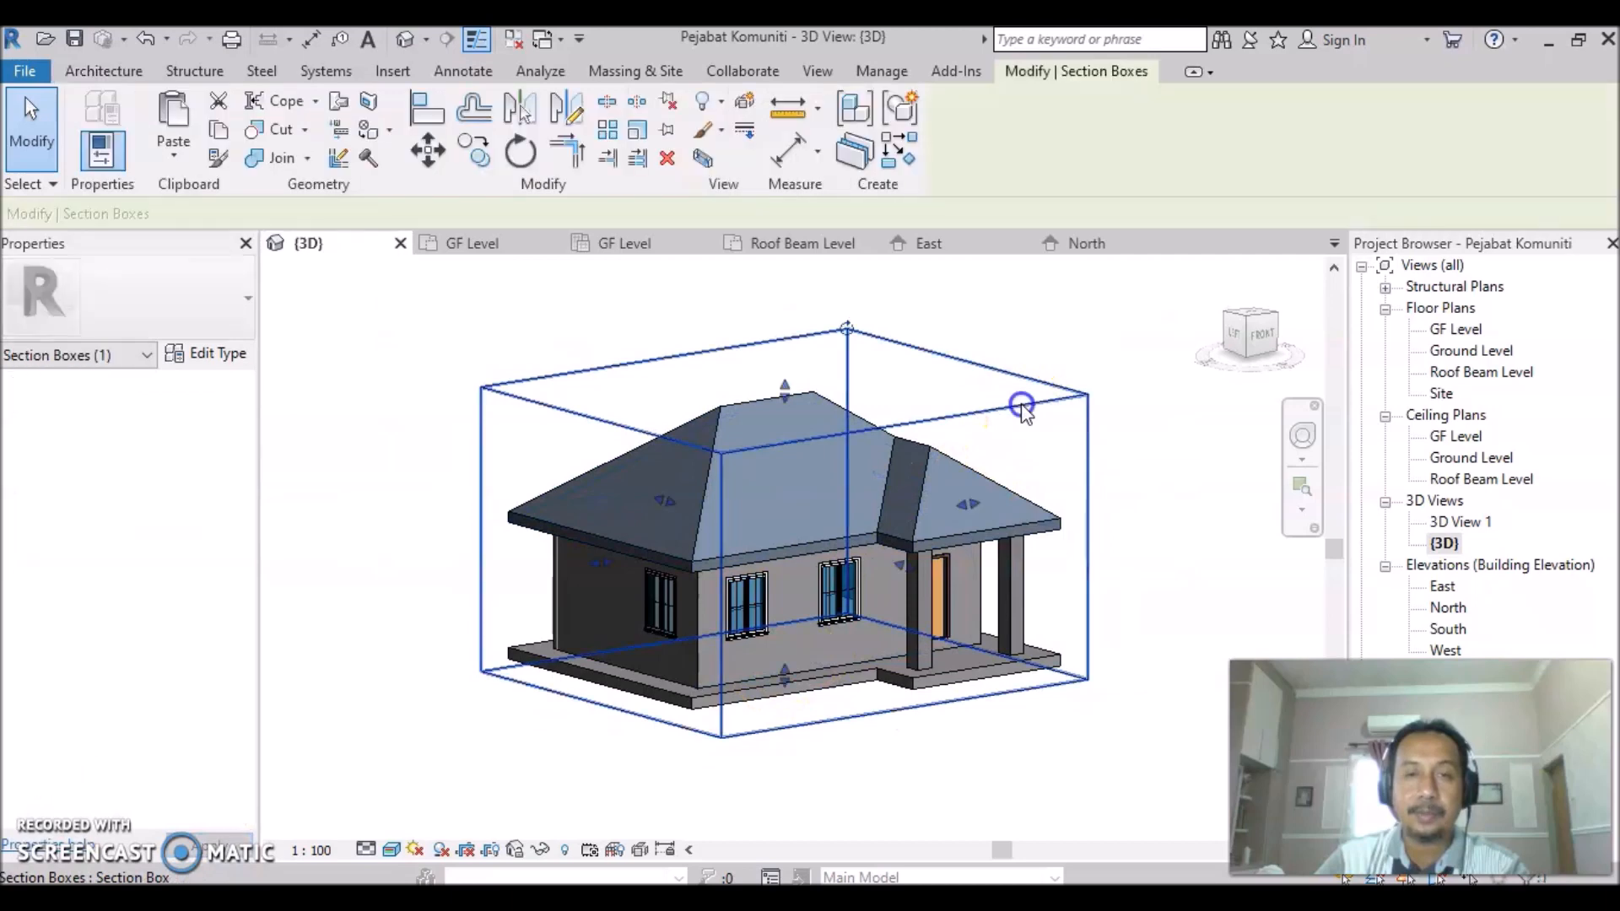
pyautogui.moveTo(782, 395); pyautogui.dragTo(757, 580)
pyautogui.keyDown('shift'); pyautogui.moveTo(781, 583); pyautogui.dragTo(904, 625, button='middle'); pyautogui.keyUp('shift')
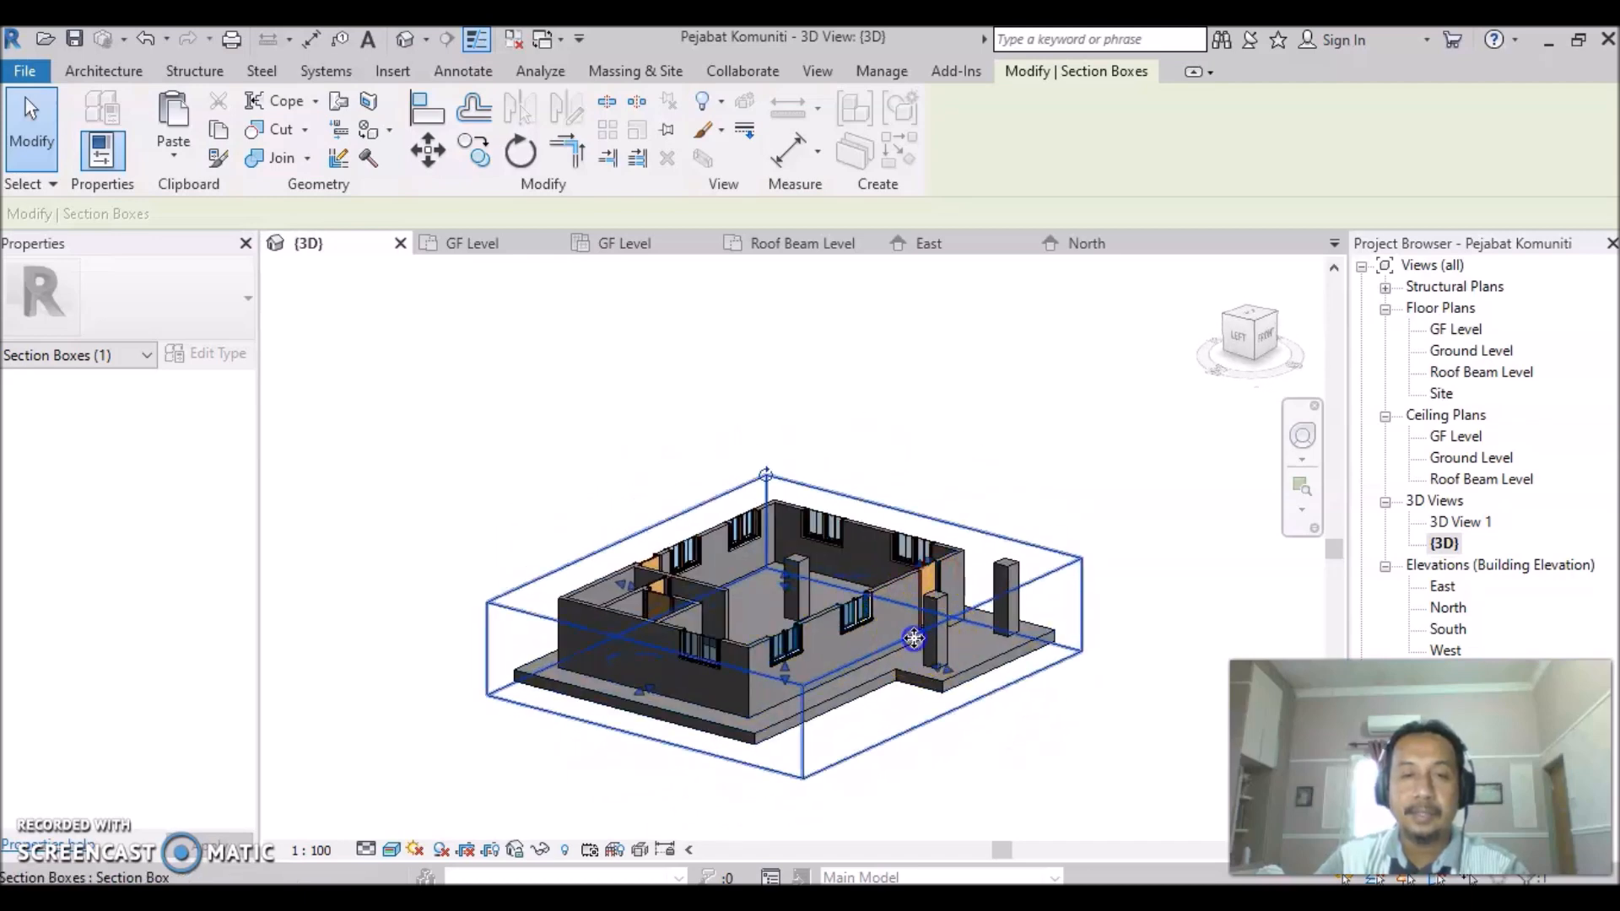
# Pull the section box's front face inward past the porch and front wall, and view the cut from the front.
pyautogui.moveTo(939, 675); pyautogui.dragTo(807, 616)
pyautogui.keyDown('shift'); pyautogui.moveTo(832, 663); pyautogui.dragTo(752, 632, button='middle'); pyautogui.keyUp('shift')
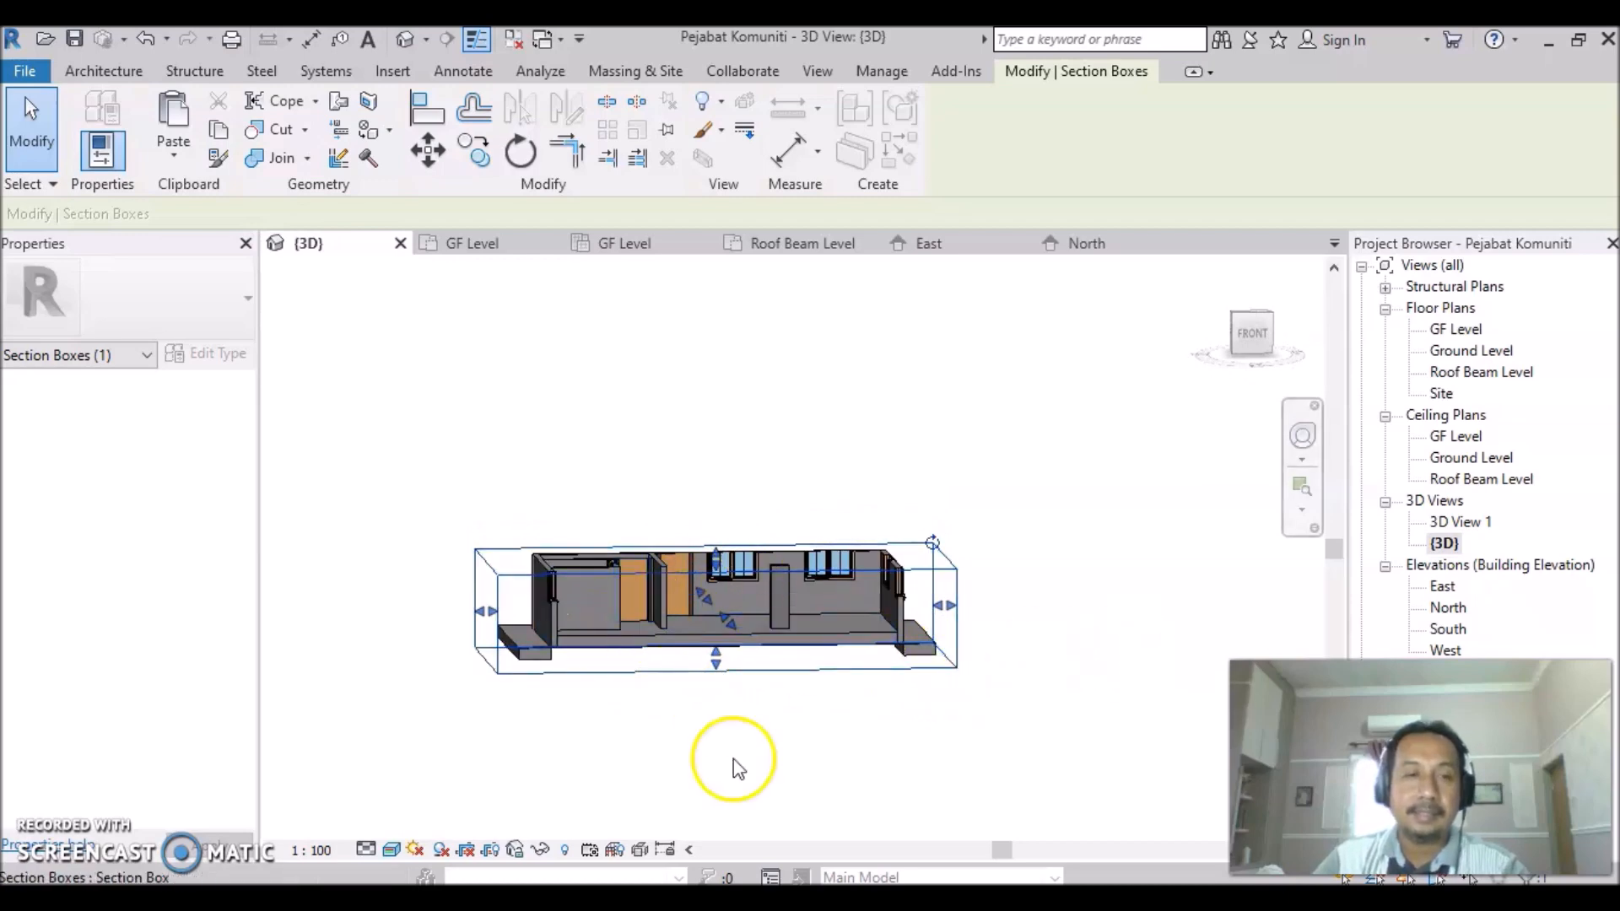
pyautogui.click(843, 743)
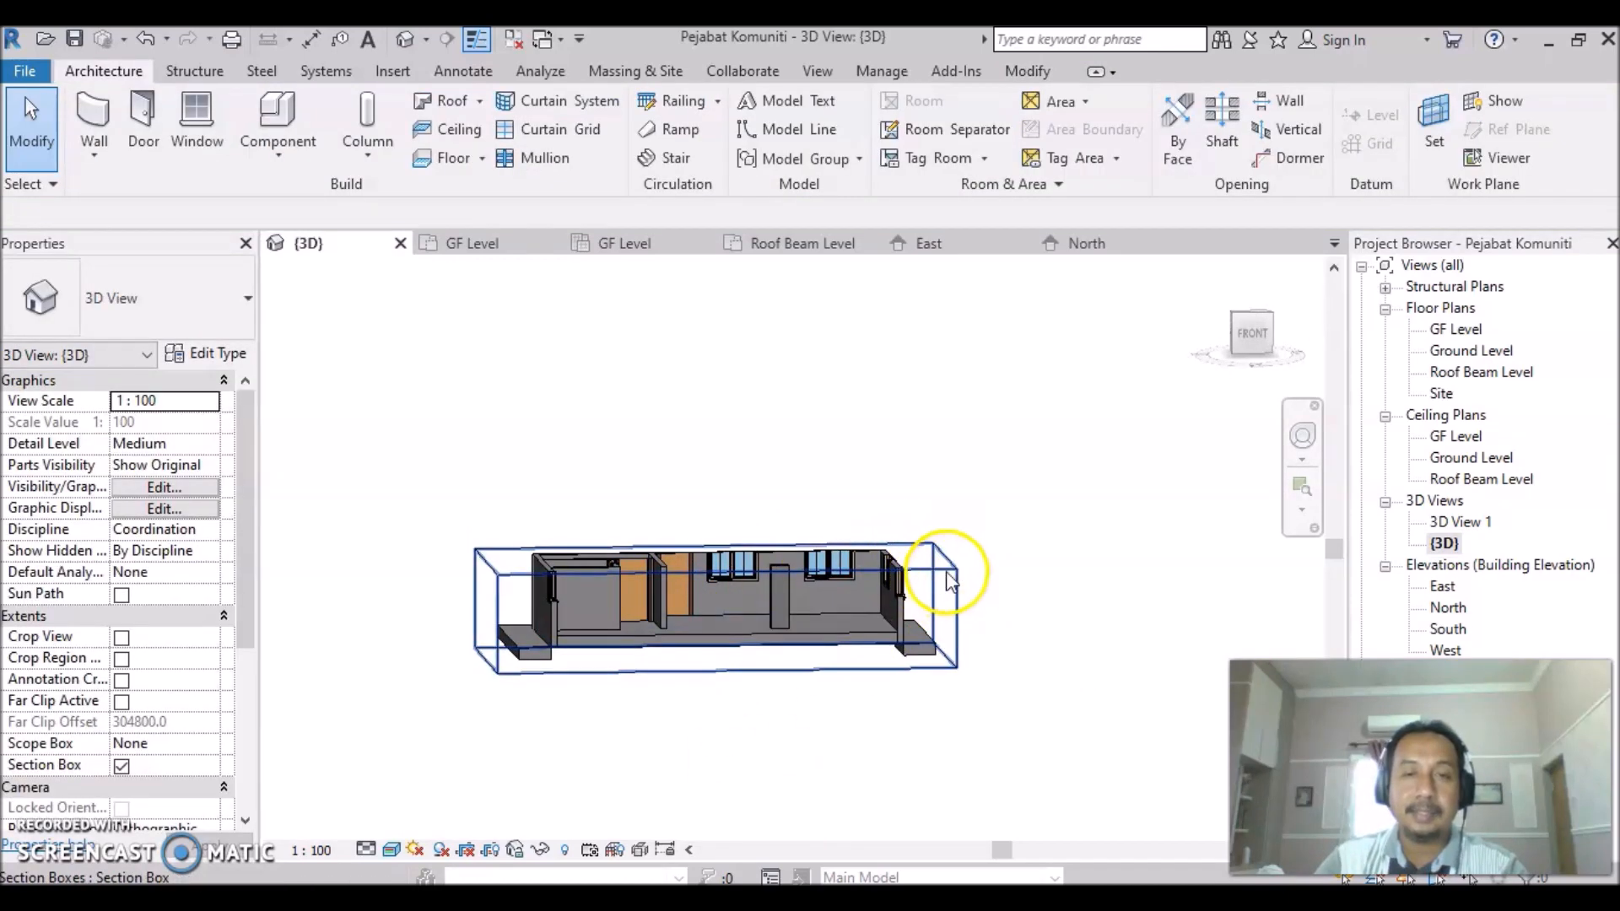
# Turn off the 3D view's section box and examine the complete building from its front corner.
pyautogui.click(122, 765)
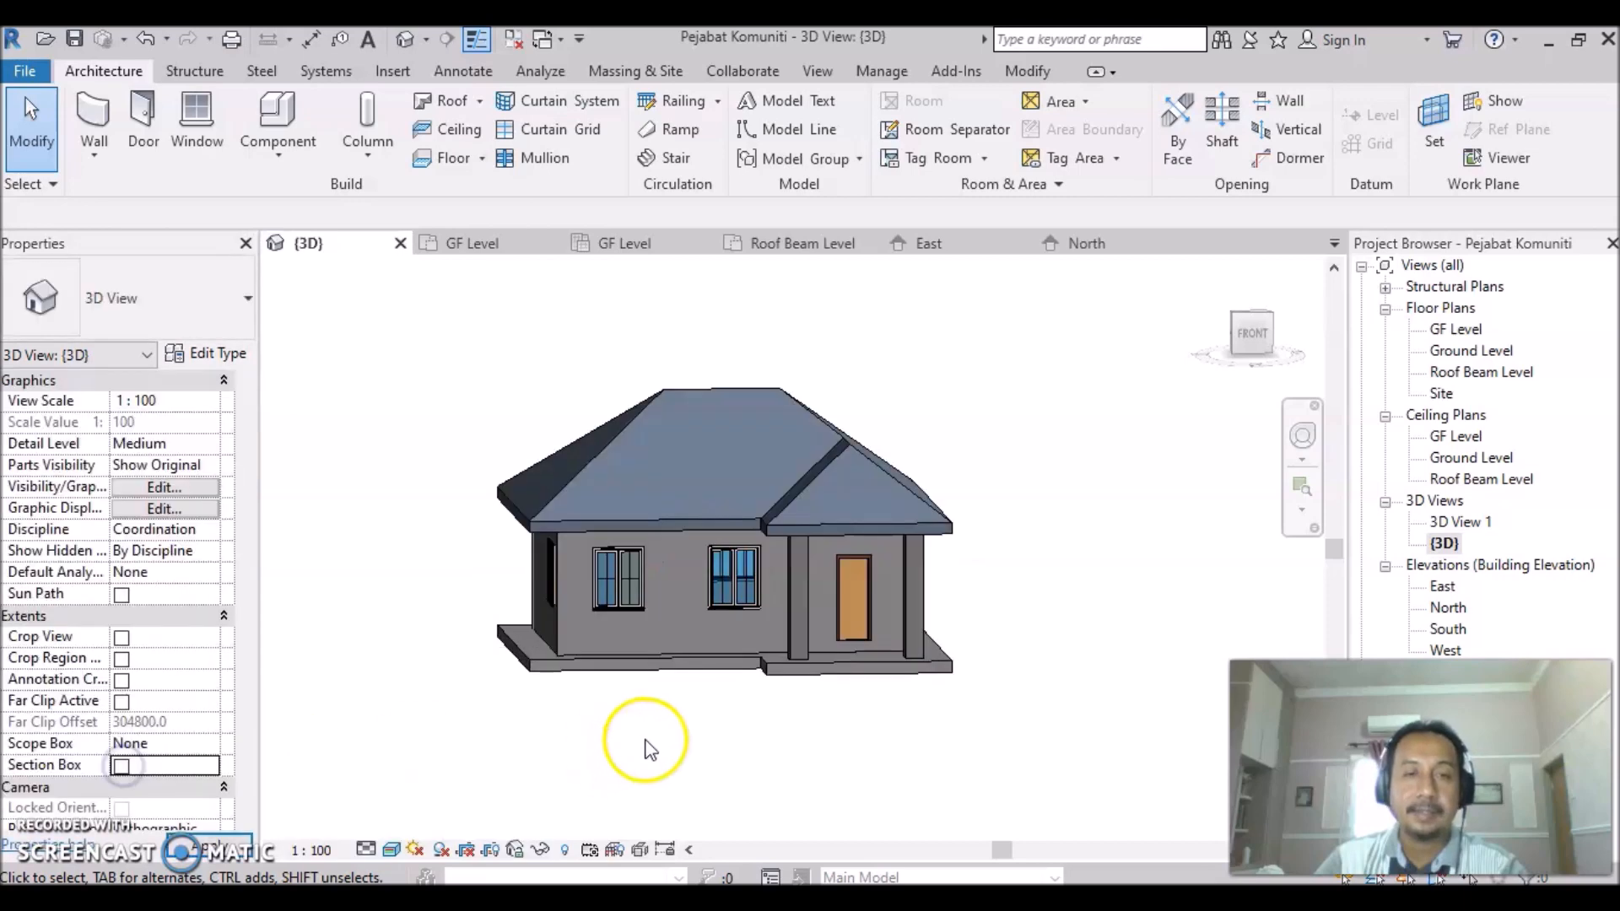
pyautogui.keyDown('shift'); pyautogui.moveTo(666, 707); pyautogui.dragTo(826, 783, button='middle'); pyautogui.keyUp('shift')
pyautogui.scroll(2, 806, 653)
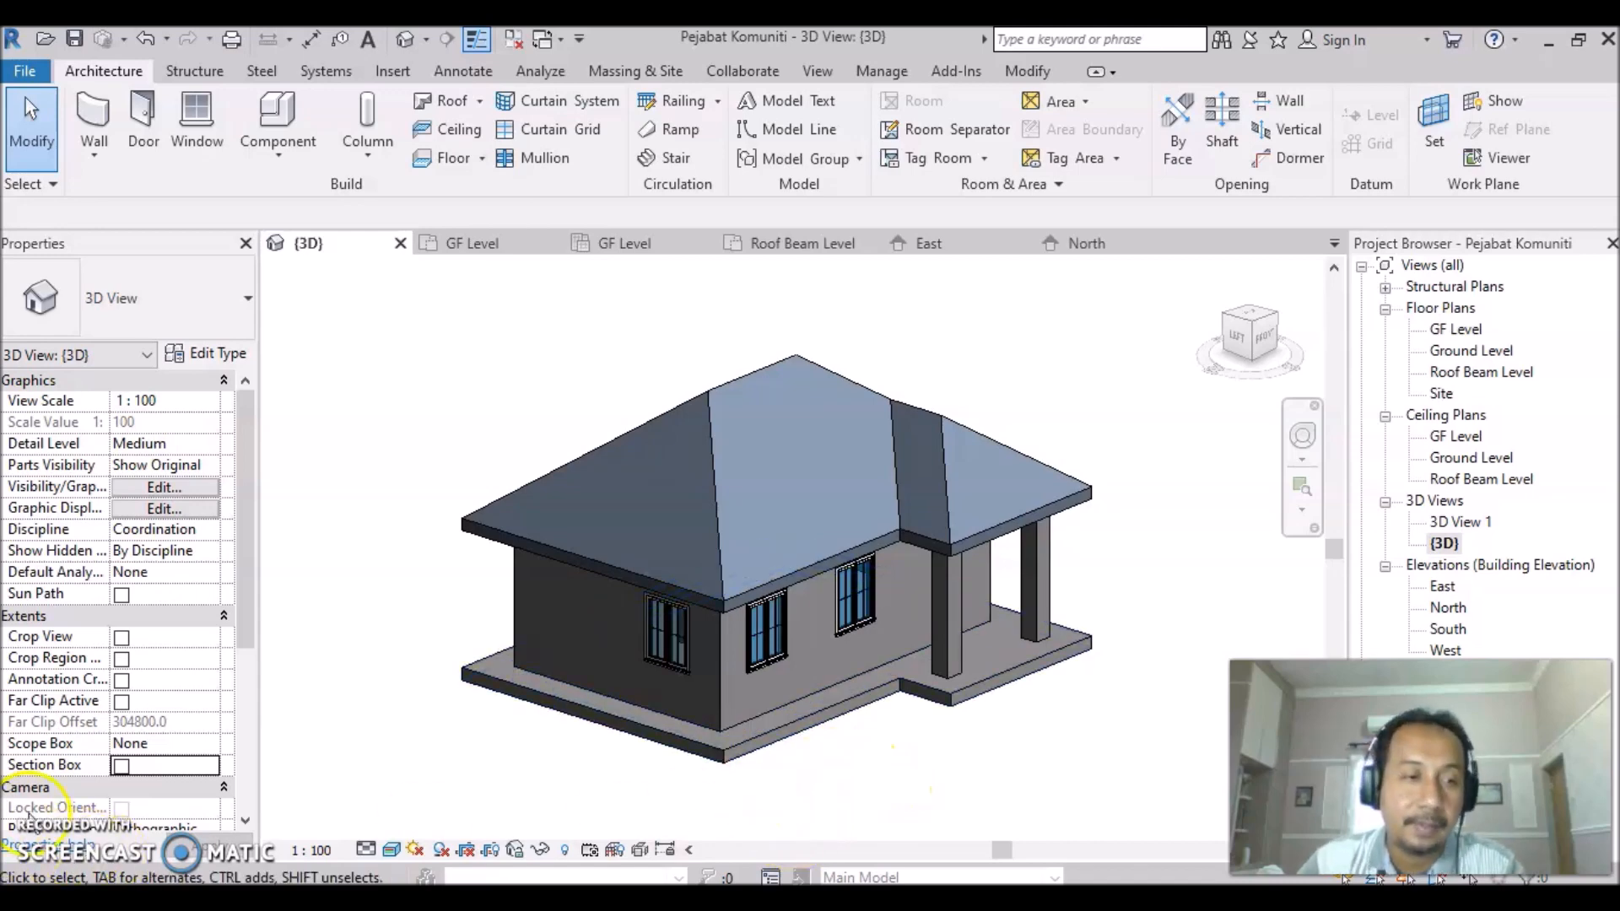
pyautogui.keyDown('shift'); pyautogui.moveTo(47, 830); pyautogui.dragTo(22, 808, button='middle'); pyautogui.keyUp('shift')
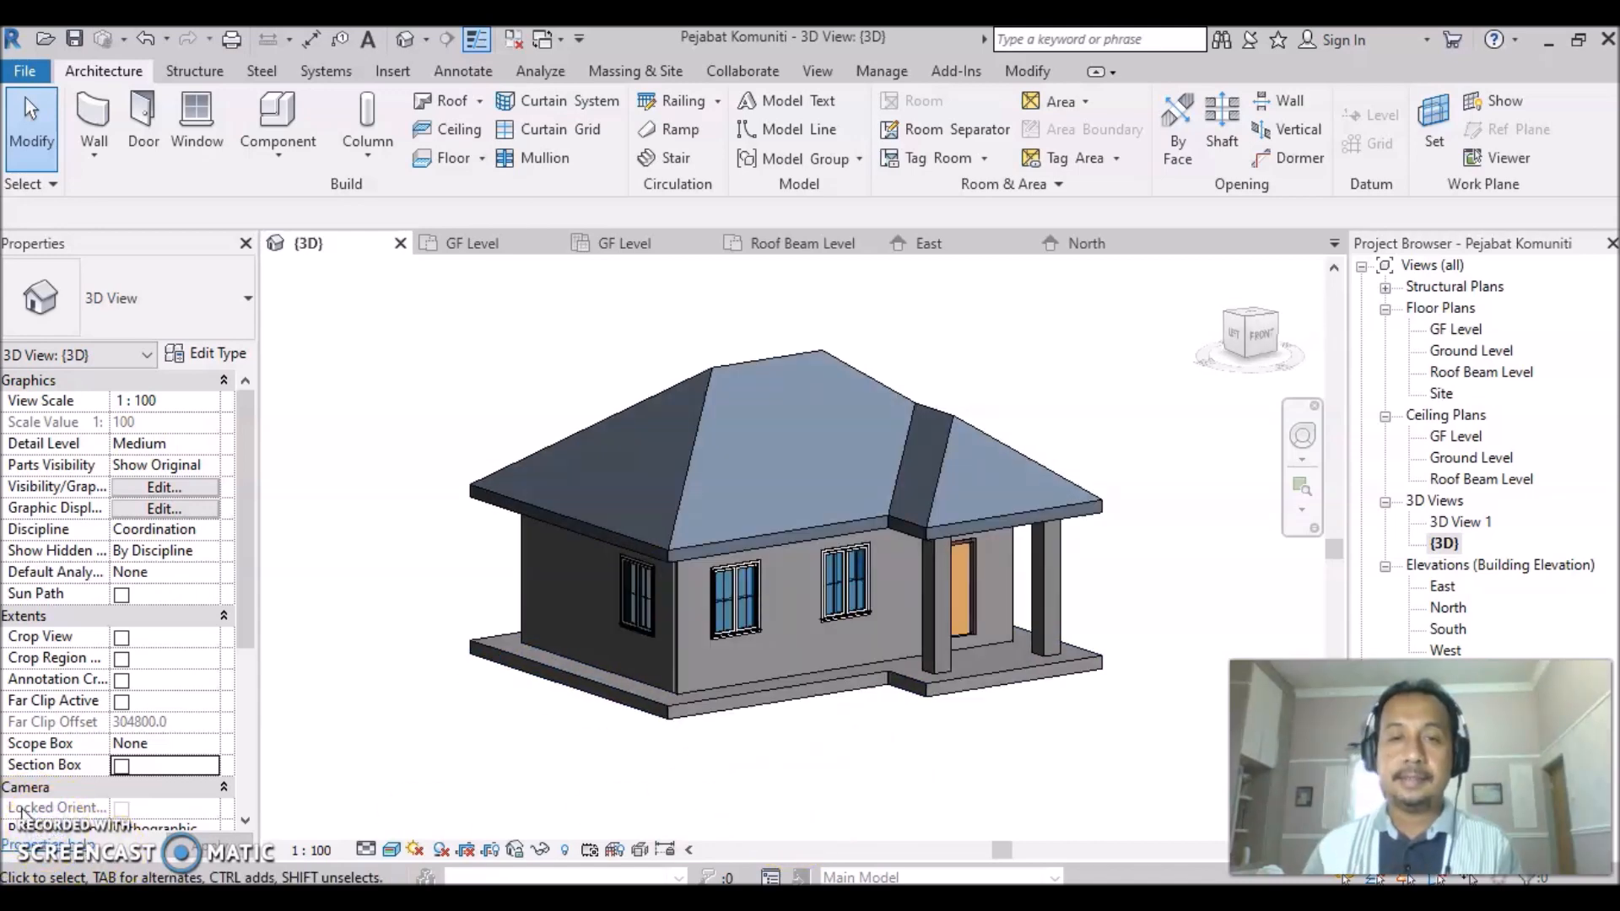